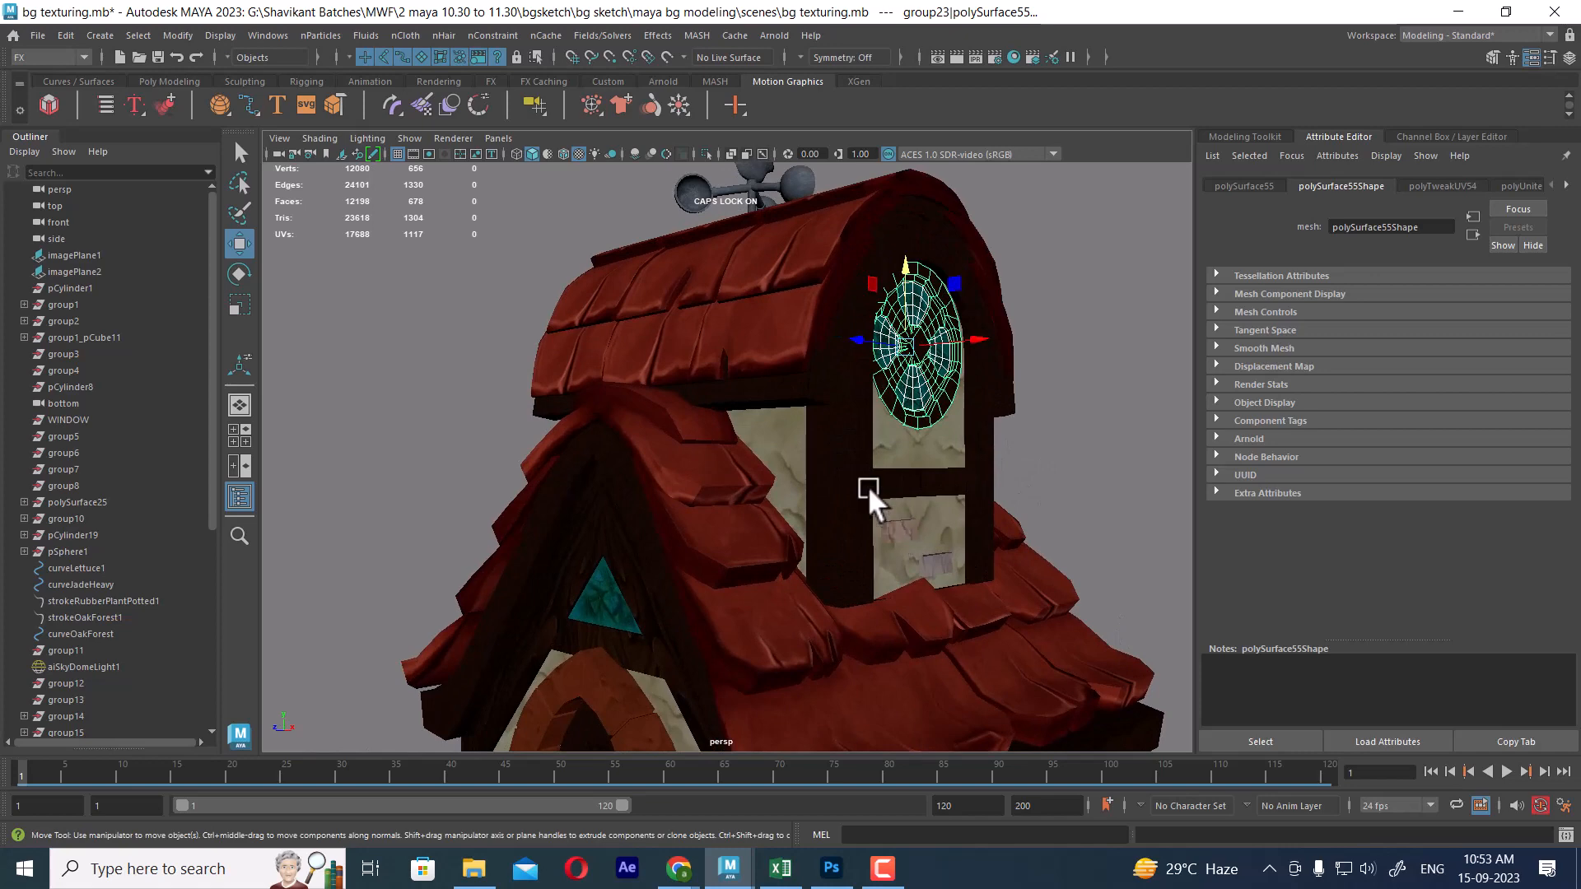
Isolate the upper tower's walls, frames and round windows by hiding every unselected object.
left_click(797, 474)
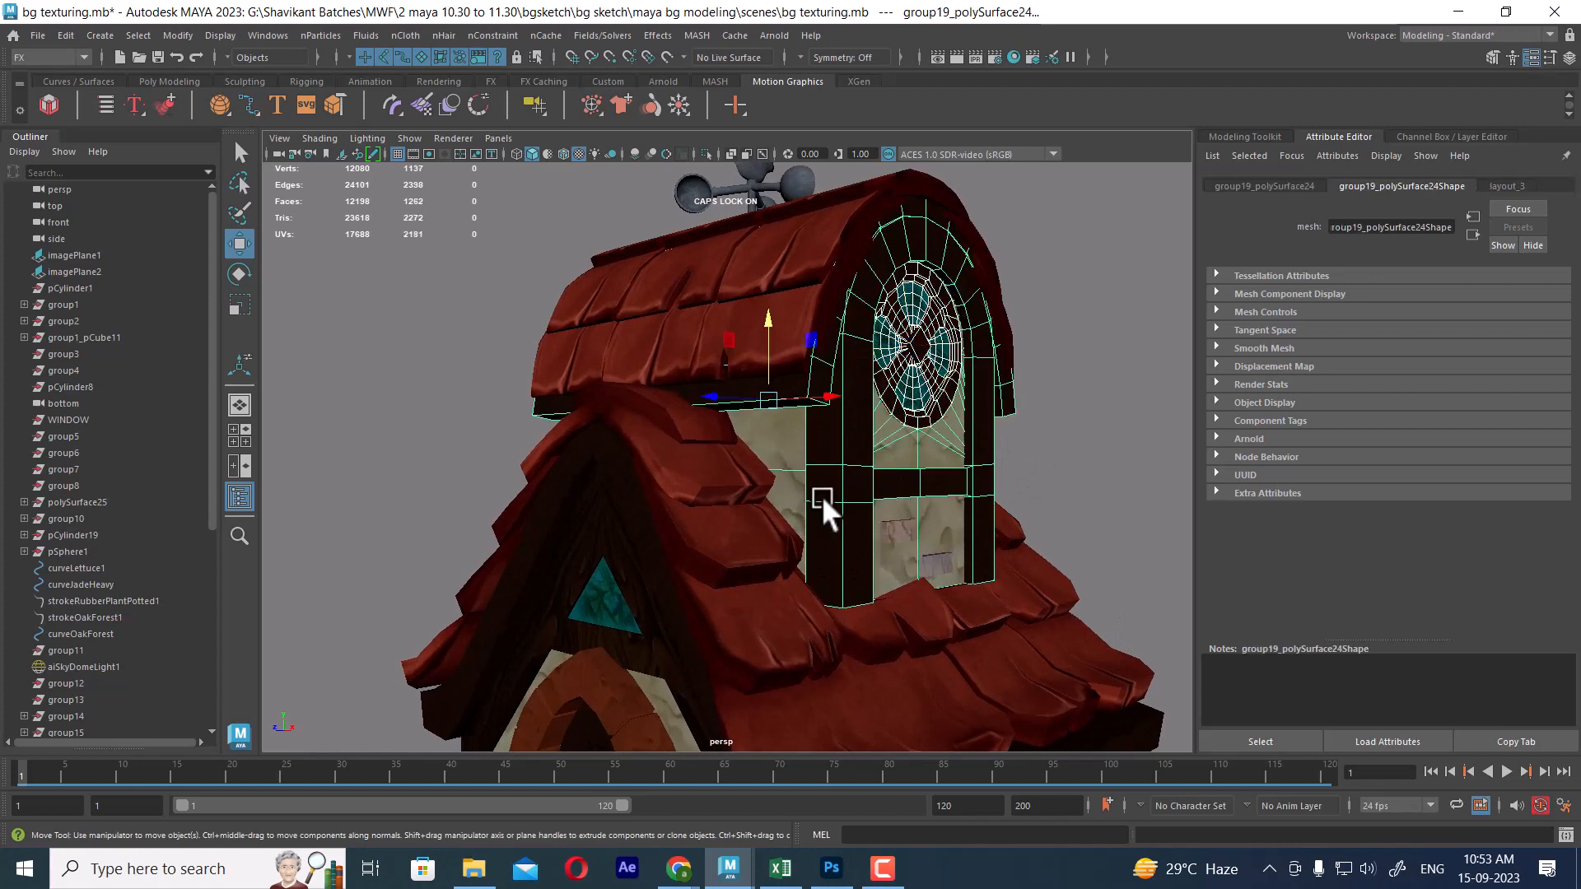
left_click_drag(805, 491, 1056, 477, "alt")
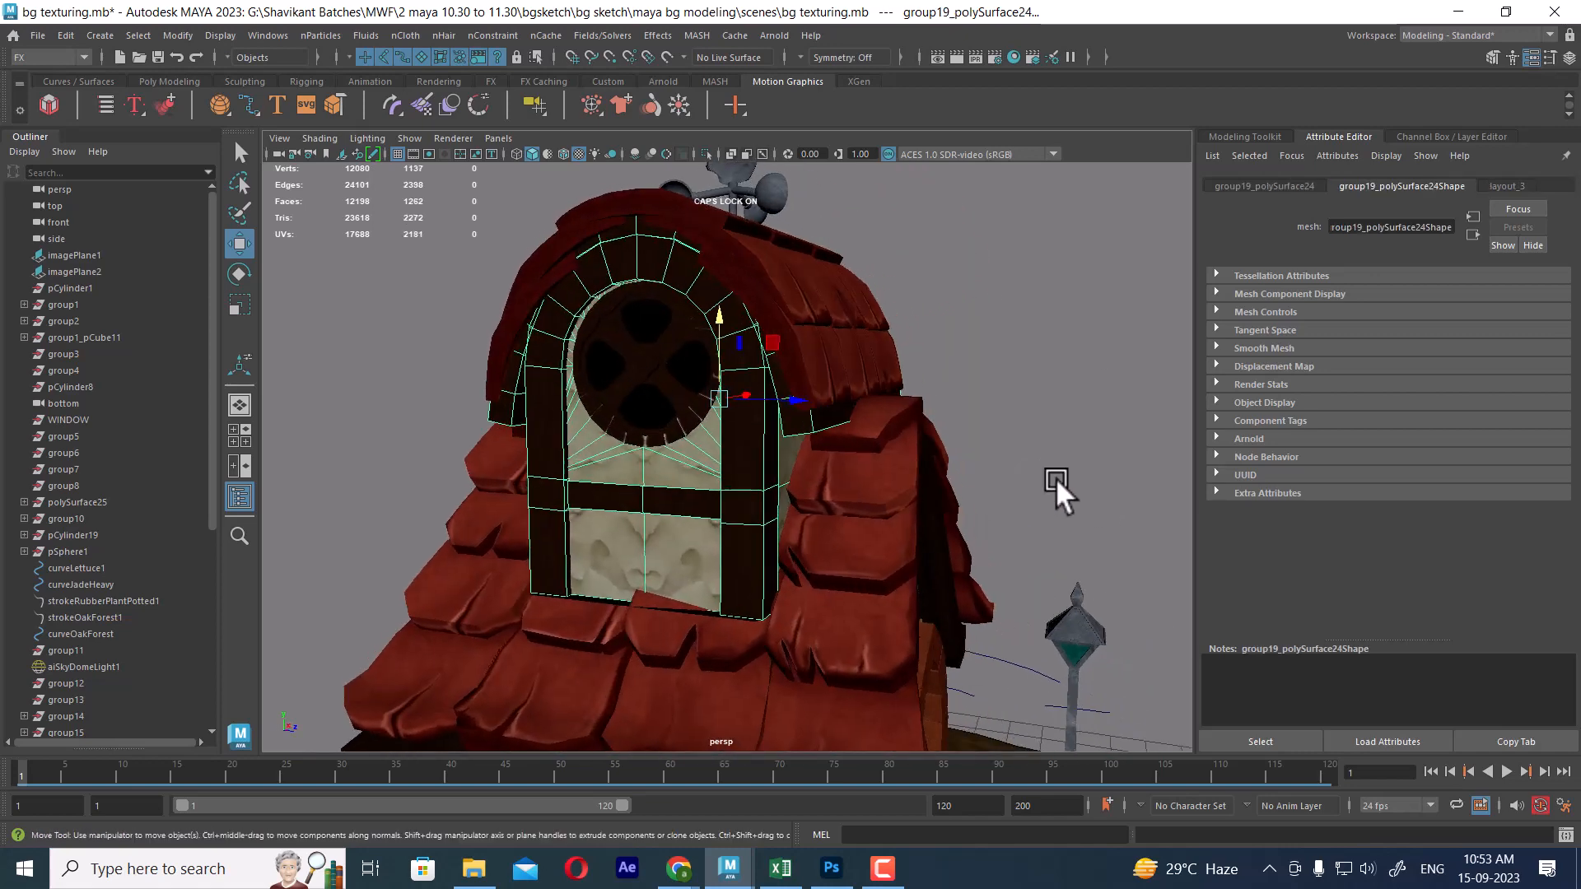
left_click(683, 356)
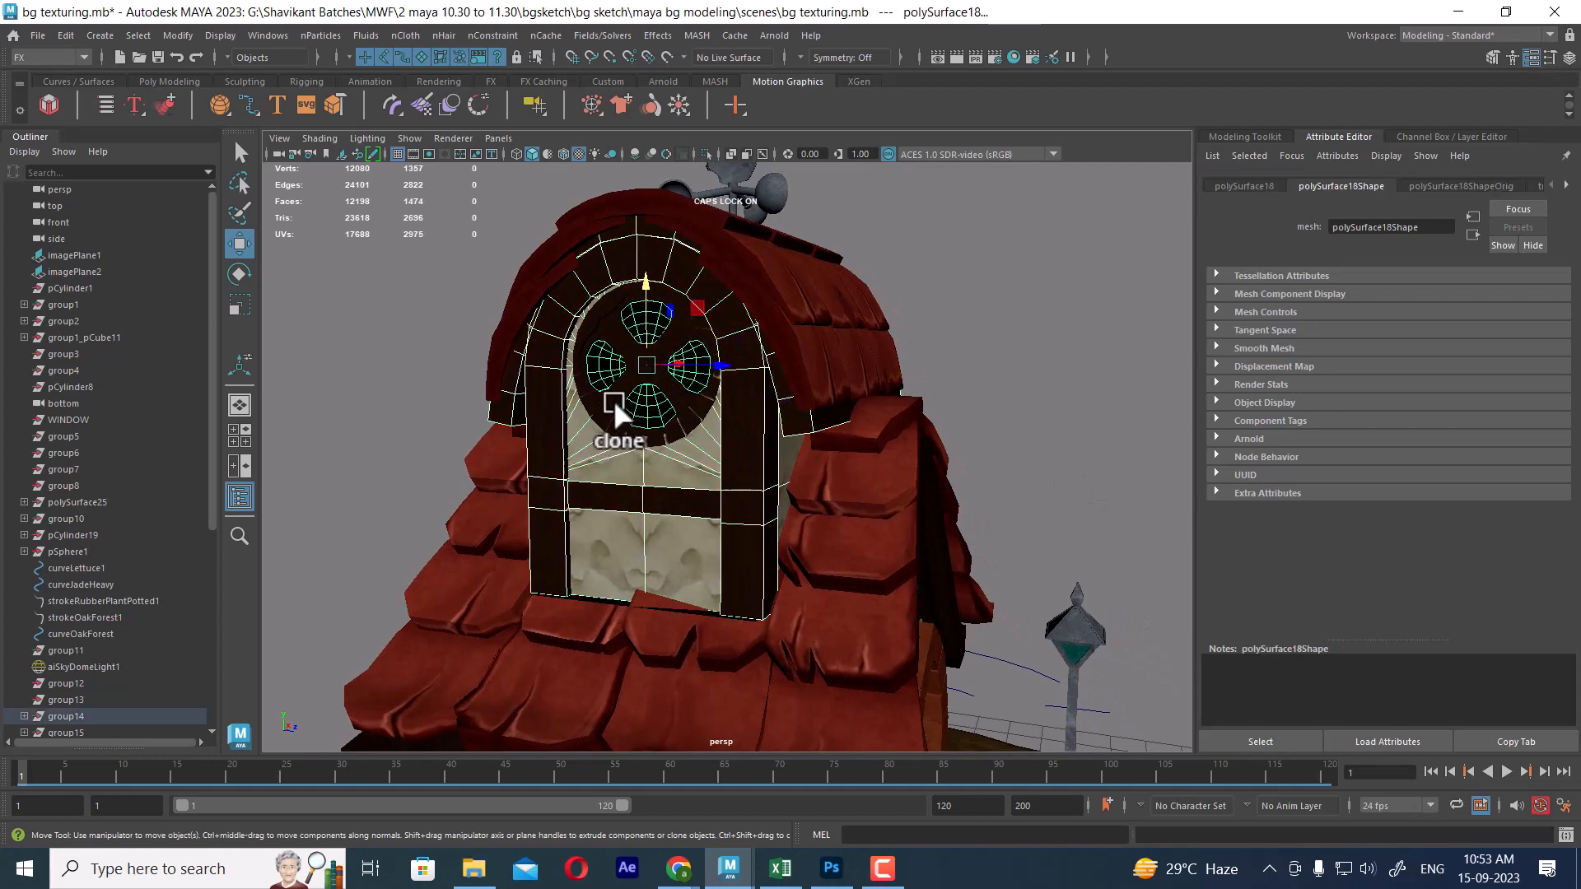
key("alt+h")
left_click_drag(905, 433, 680, 422, "alt")
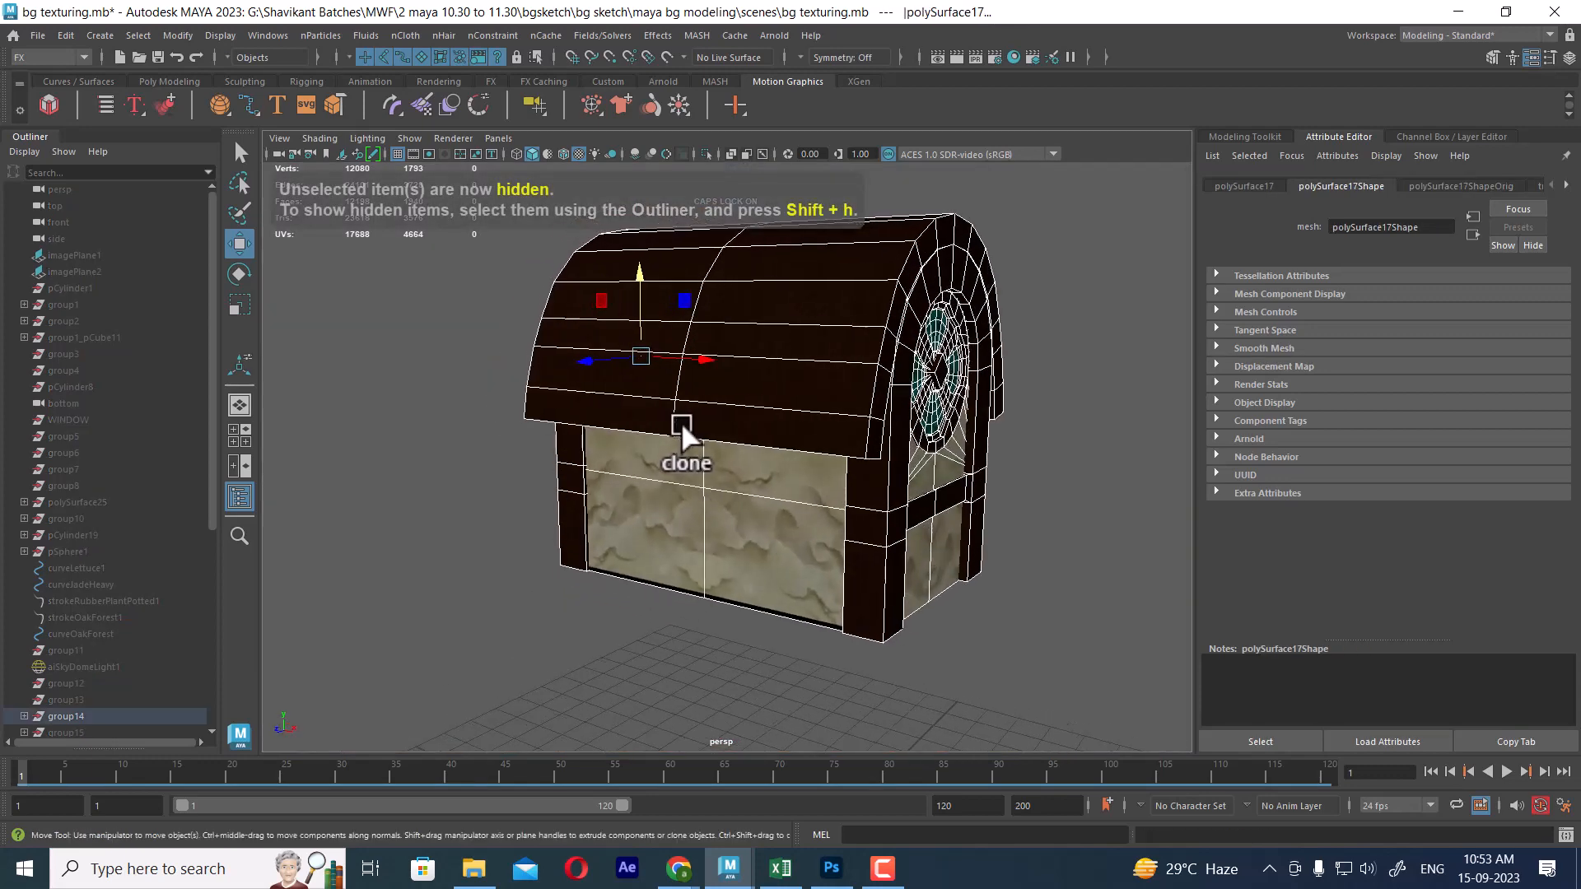
Select one round window's frame and glass and snap their pivot to the midpoint vertex of the tower's bottom edge.
left_click_drag(1073, 610, 1091, 563, "alt")
left_click(1092, 563)
left_click(947, 412)
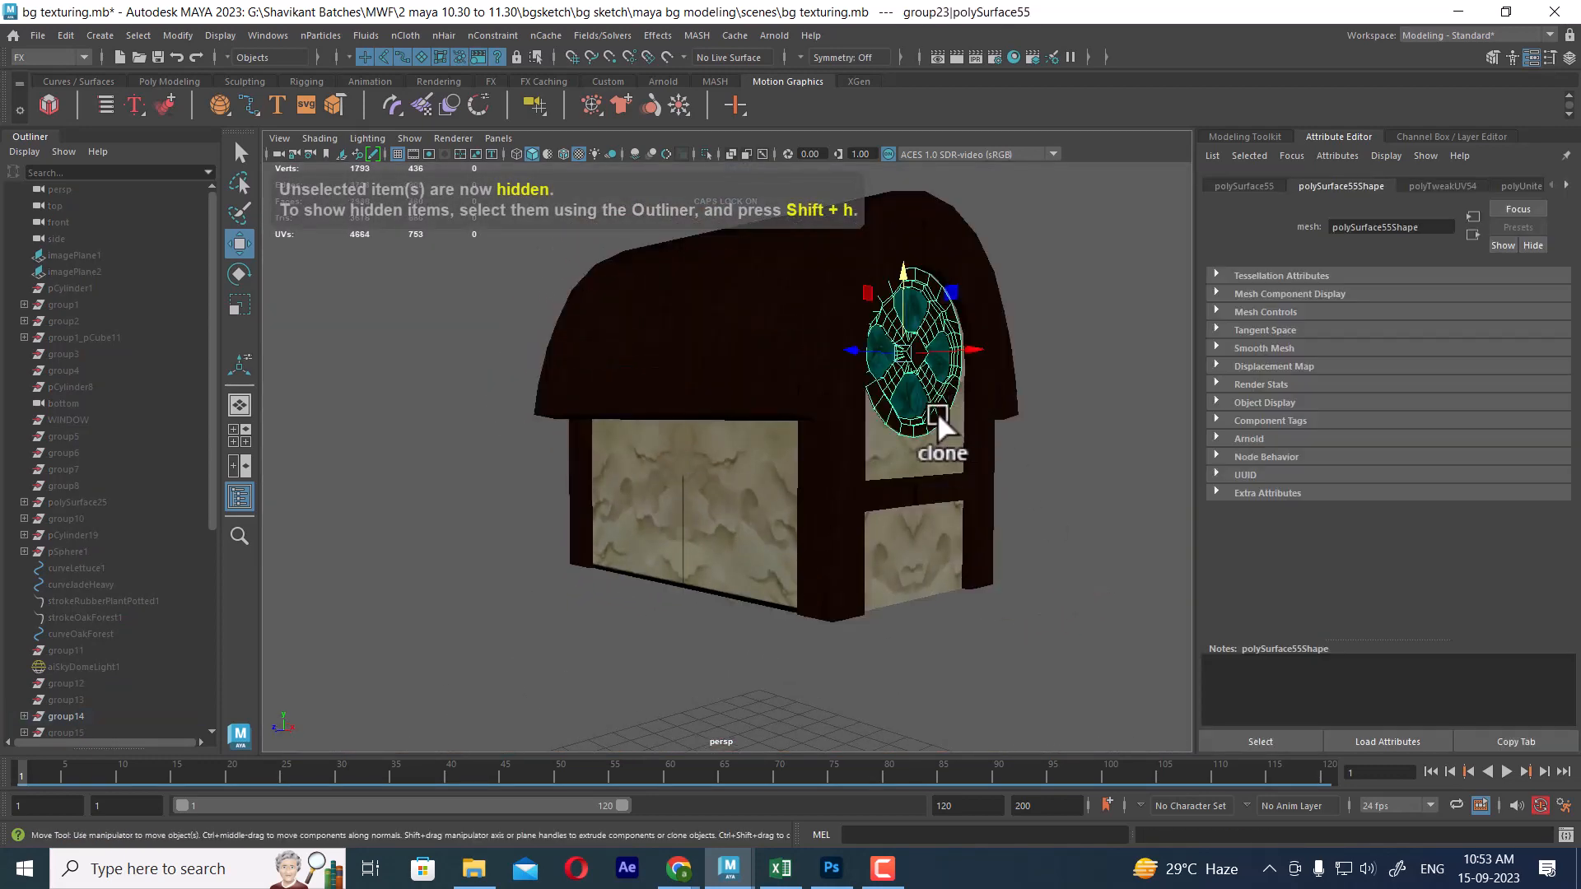
scroll(969, 416, "up", 2)
left_click(990, 468)
left_click_drag(990, 469, 858, 568, "alt")
left_click(516, 154)
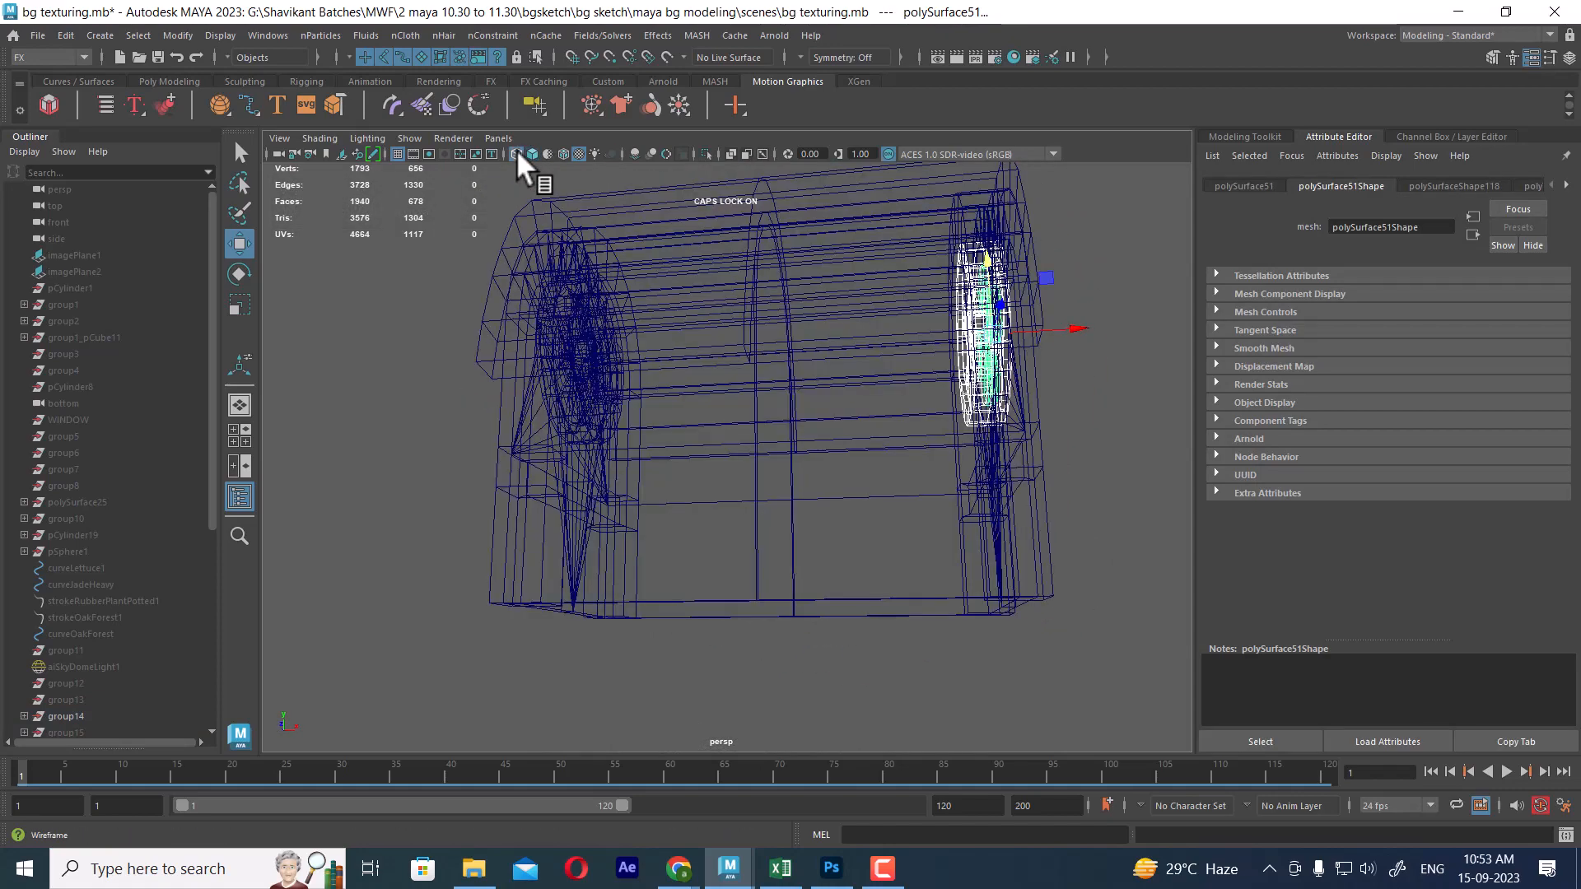
left_click_drag(638, 491, 792, 570, "alt")
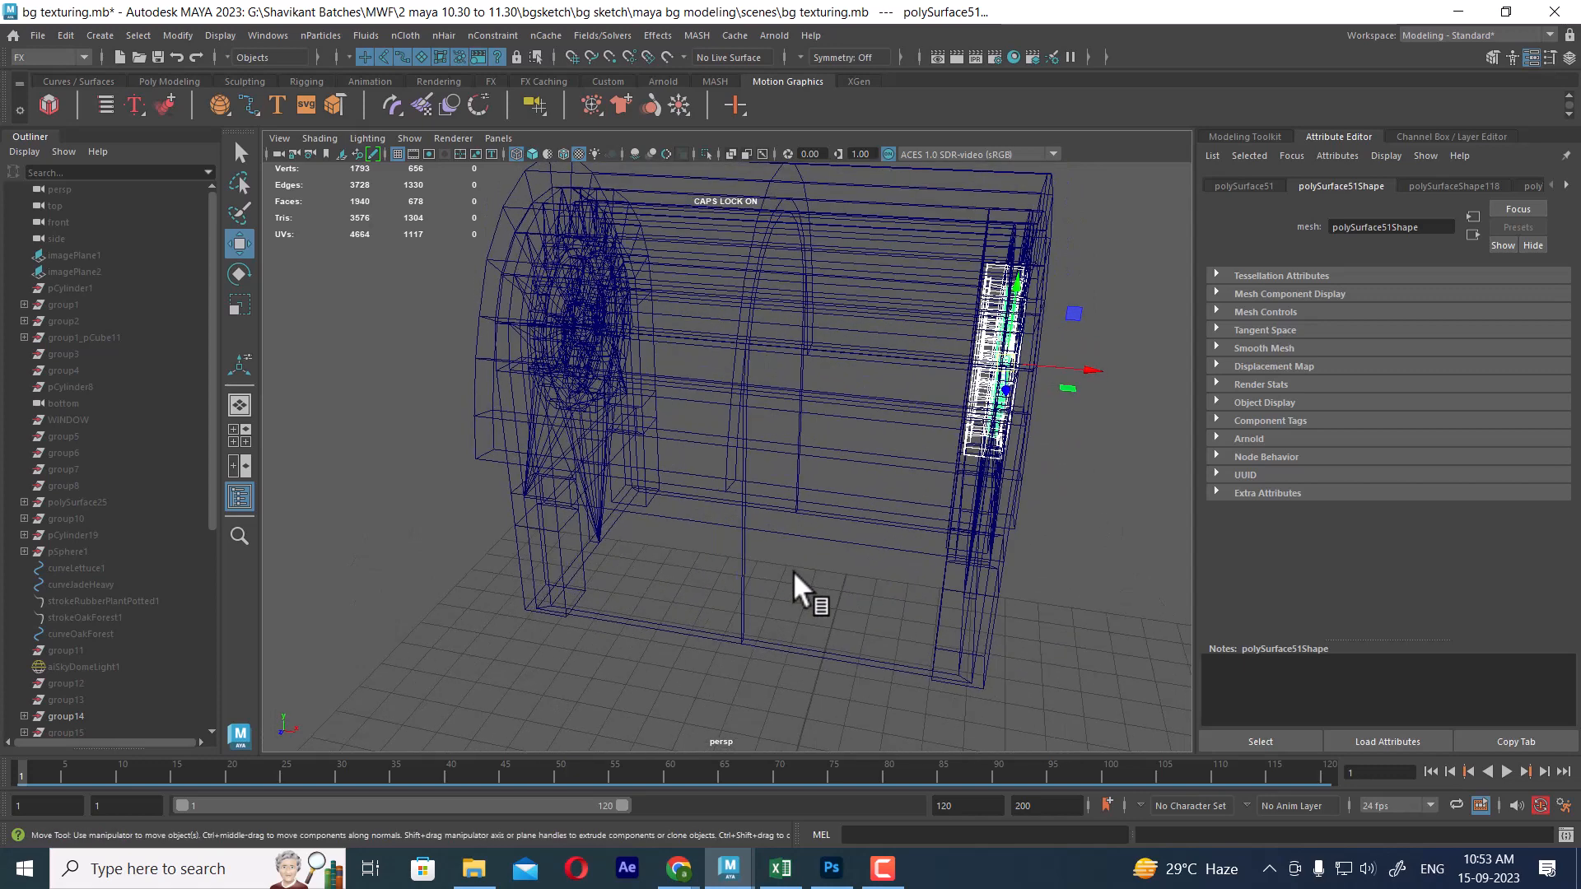
key("d")
key("v")
left_click(740, 639)
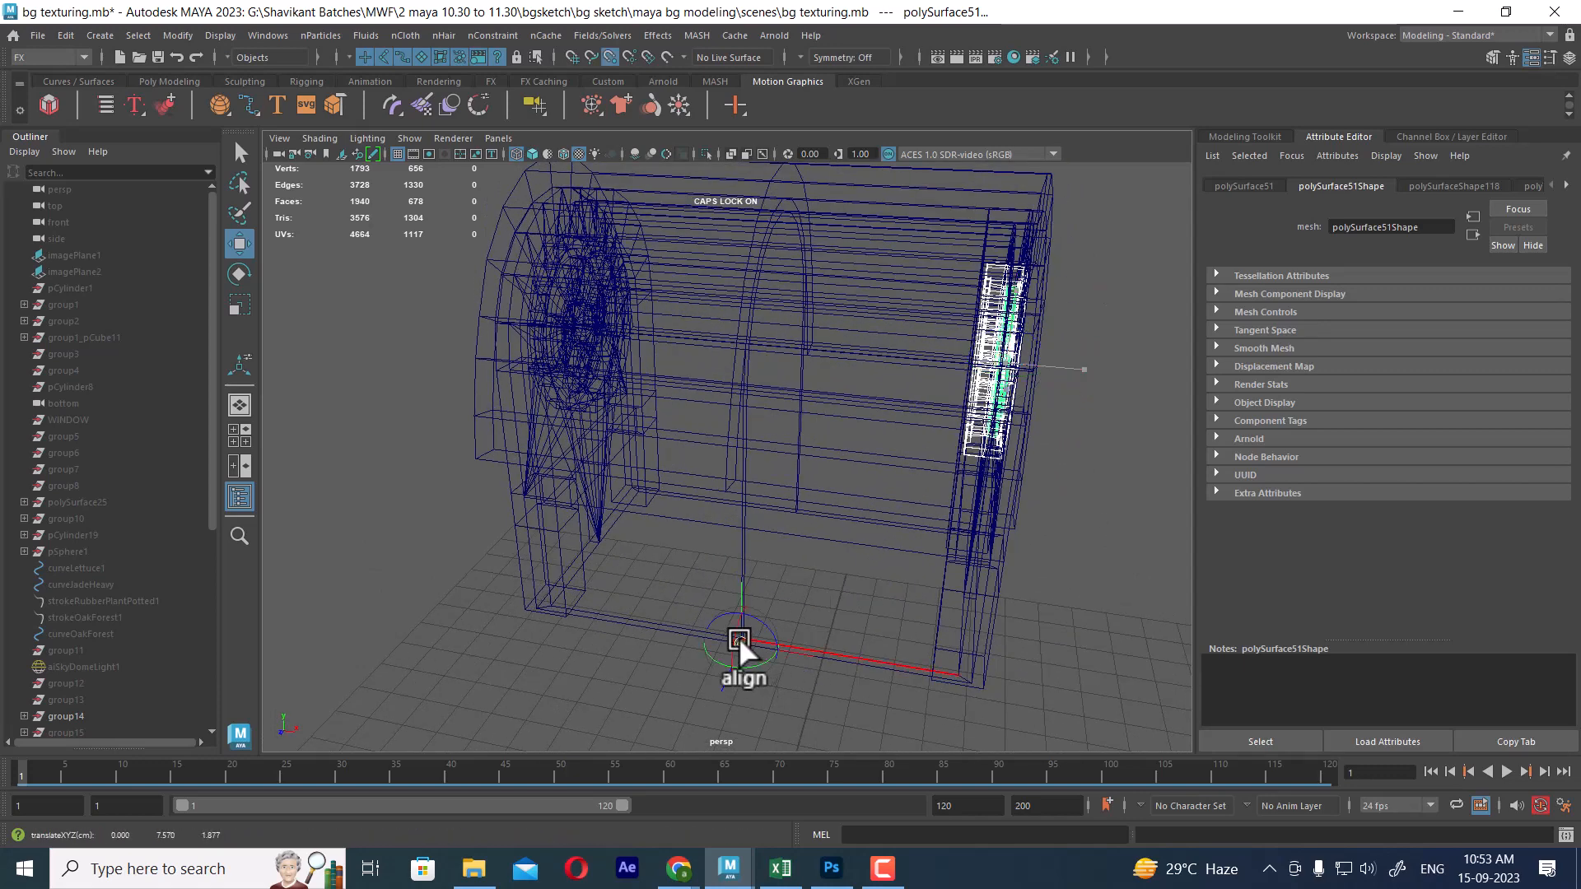
mouse_move(867, 664)
left_mouse_down("alt")
mouse_move(899, 512)
mouse_move(1000, 492)
left_mouse_up("alt")
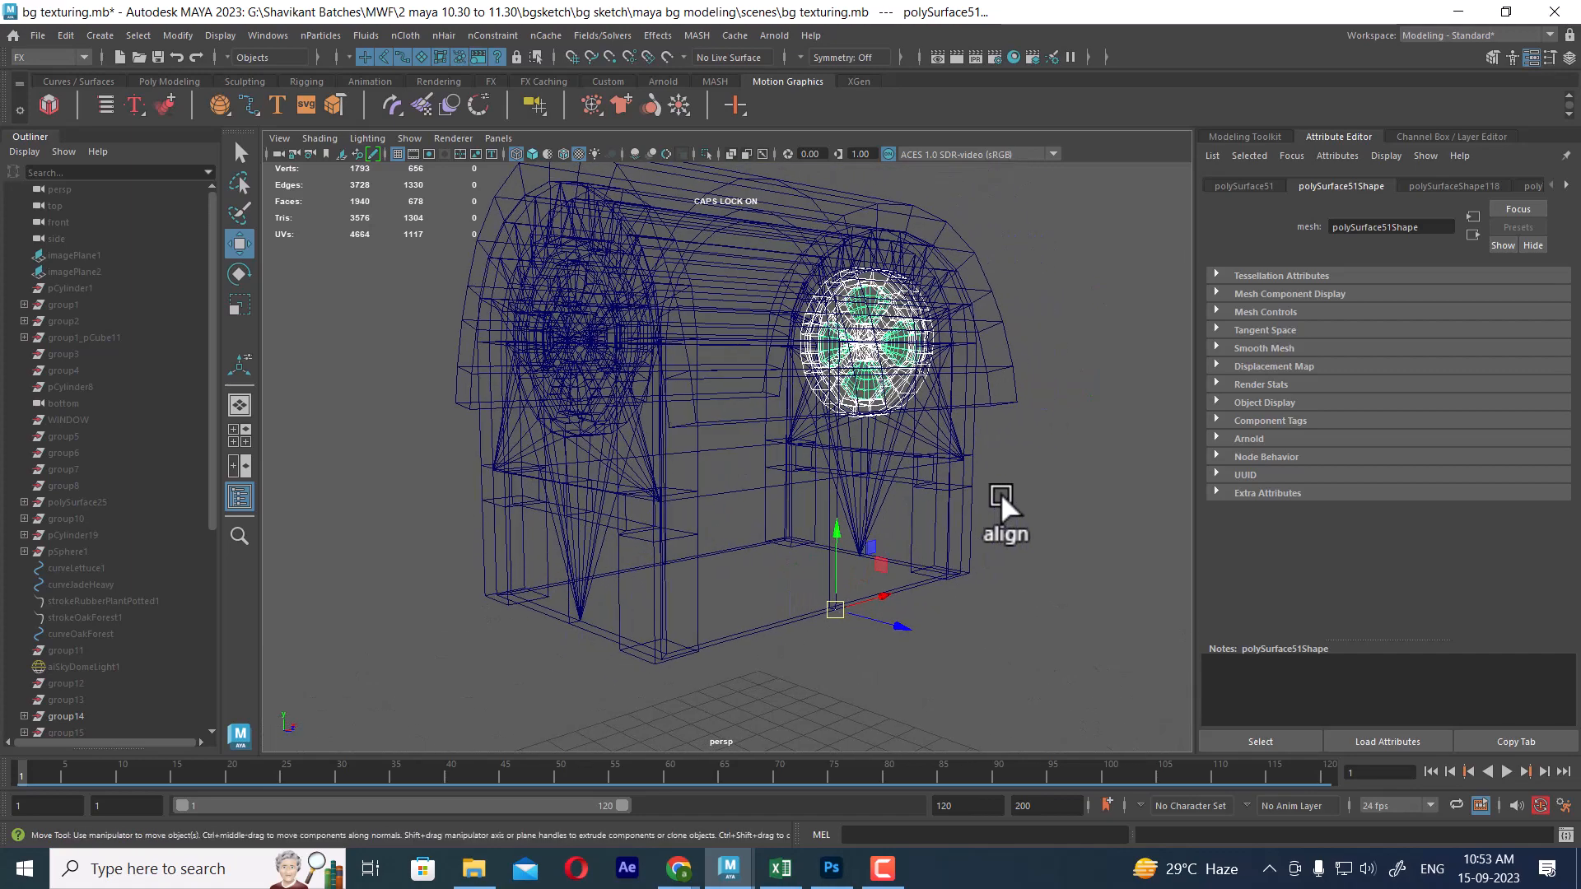
In shaded display, delete the round window's frame and glass on the opposite end of the tower.
key("5")
left_click_drag(679, 418, 728, 447, "alt")
left_click(579, 349)
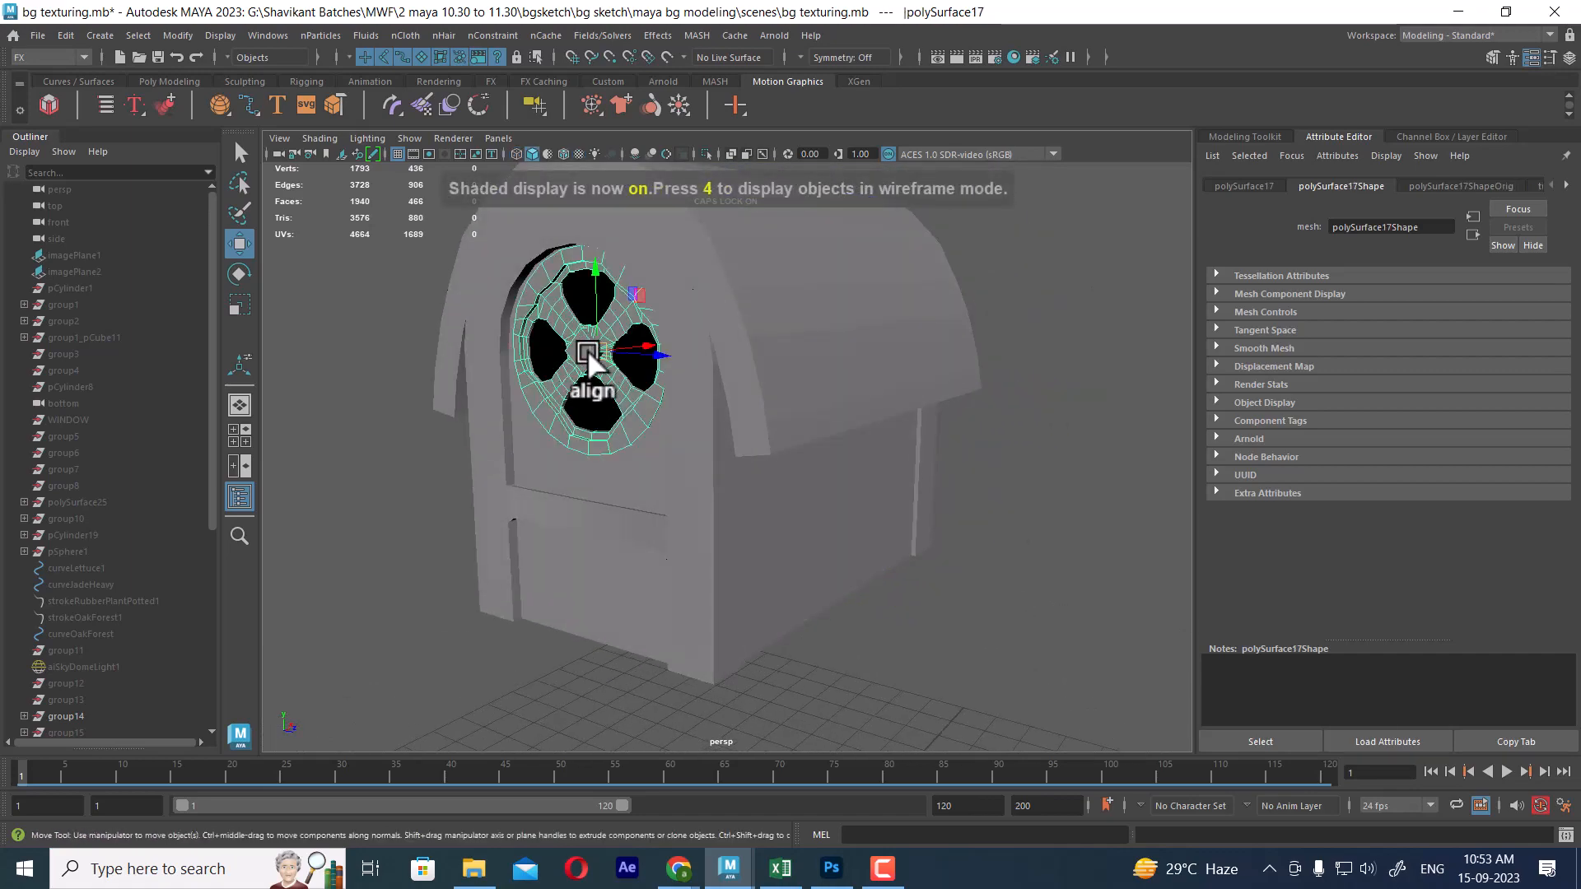
key("Delete")
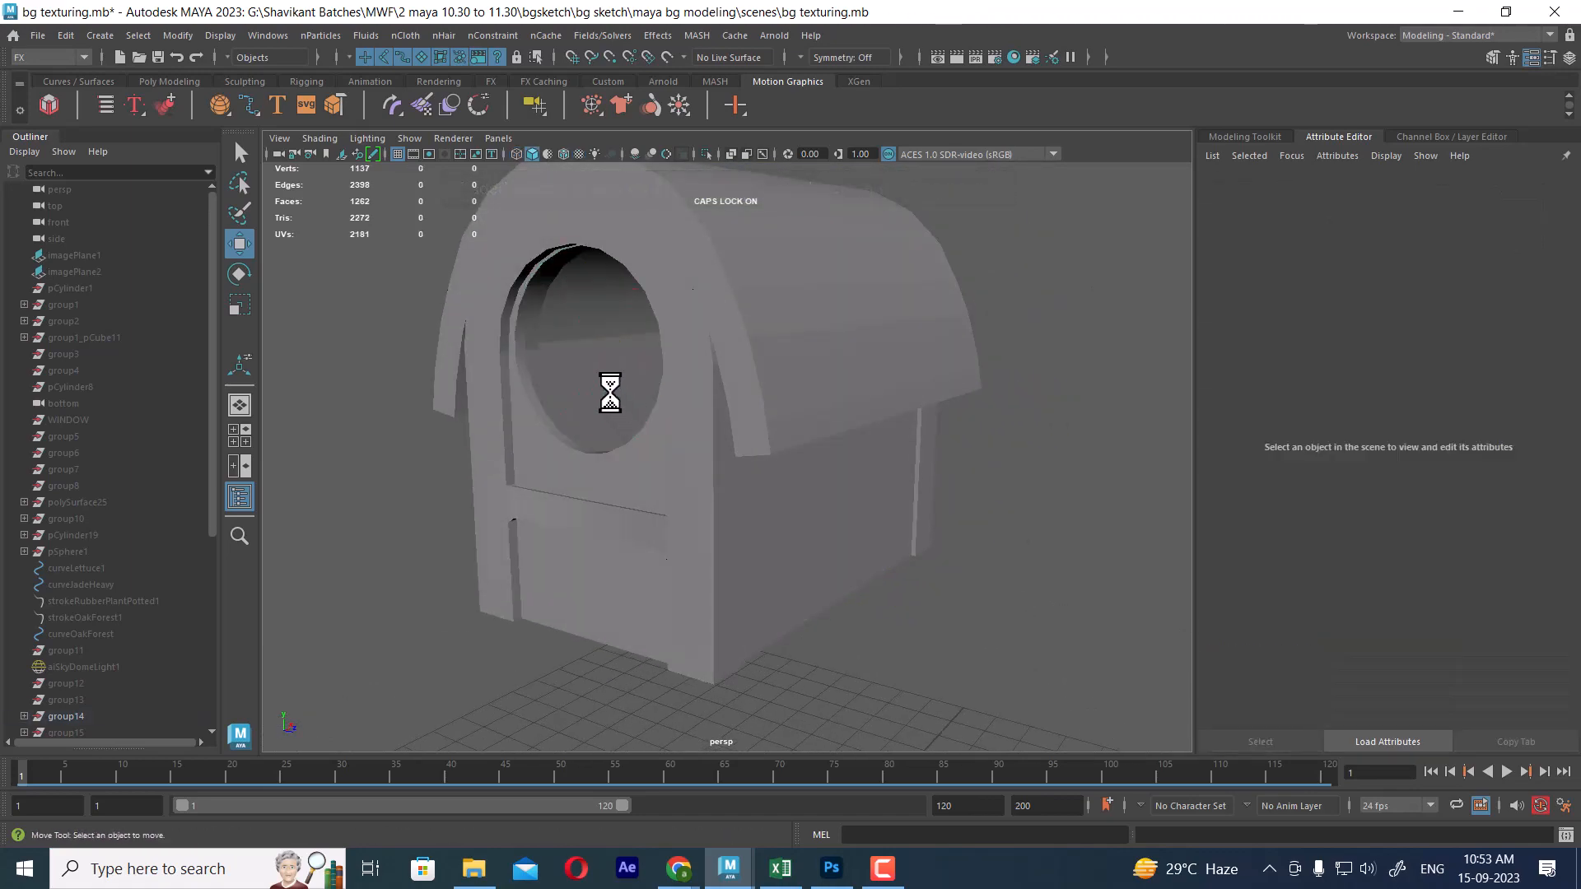
Mirror the remaining round window's frame and glass to the opposite wall using Duplicate Special with X scale -1, and restore textured display.
left_click_drag(607, 396, 1009, 466, "alt")
left_click(988, 343)
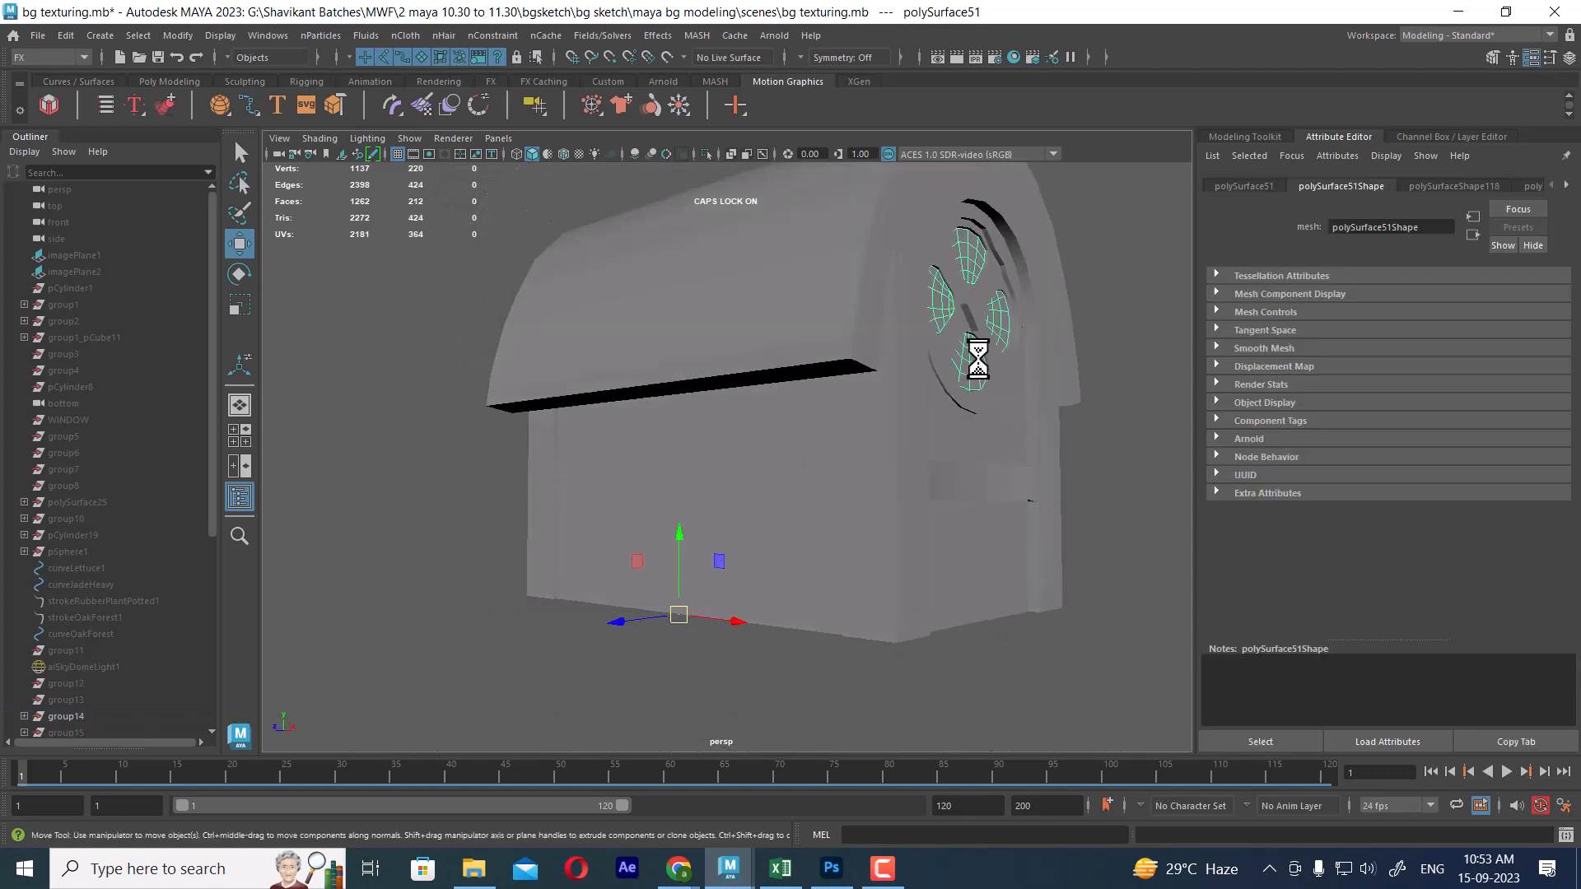
key("Up")
left_click_drag(916, 488, 923, 412, "alt")
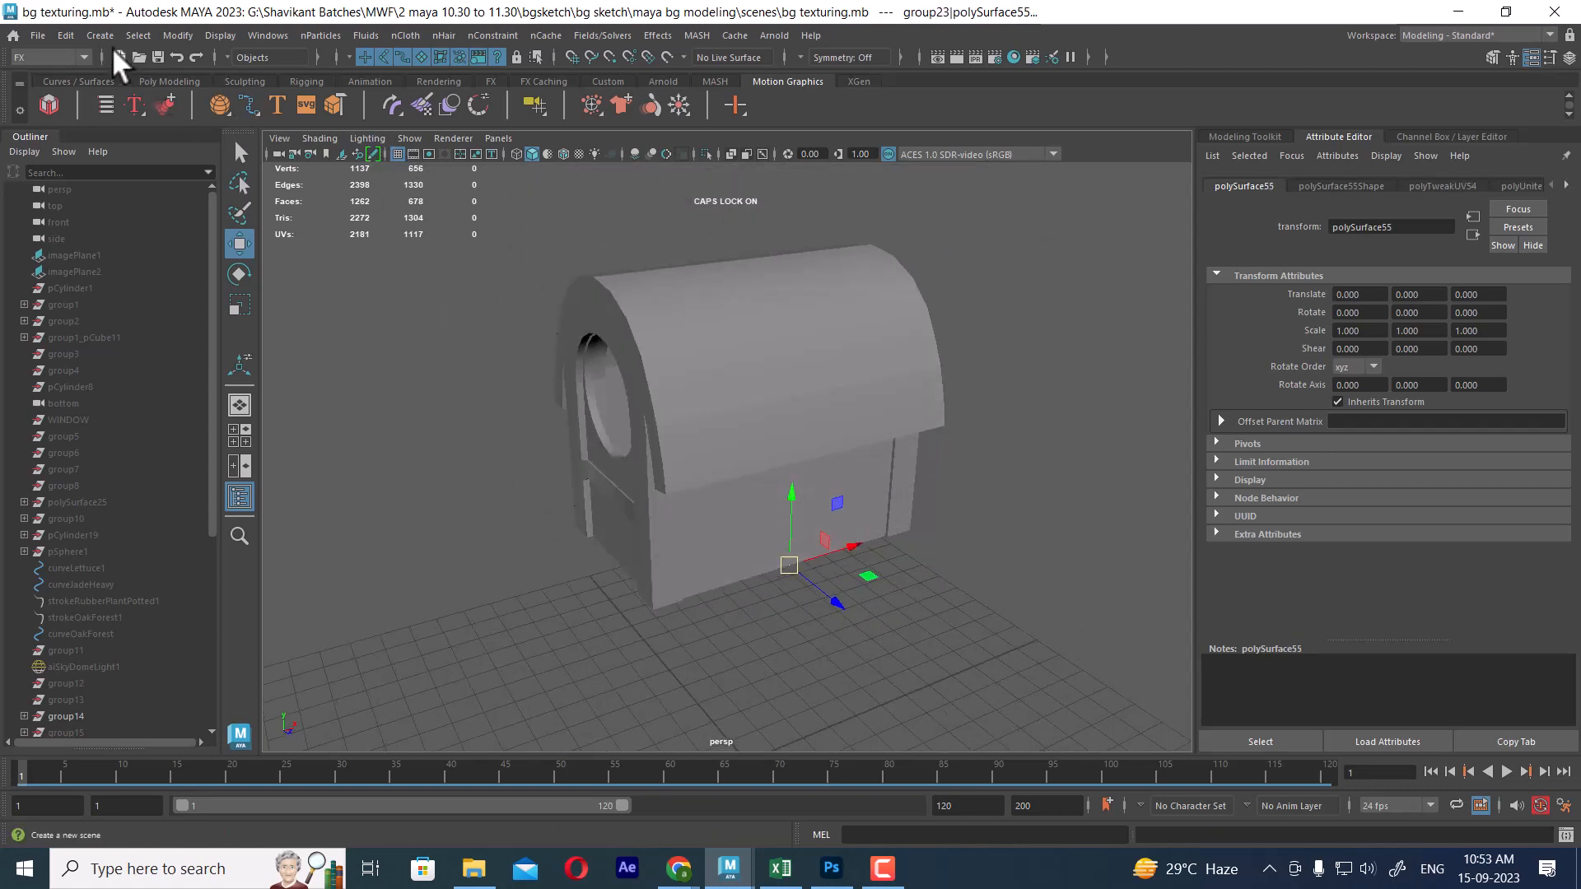
left_click(65, 35)
left_click(293, 294)
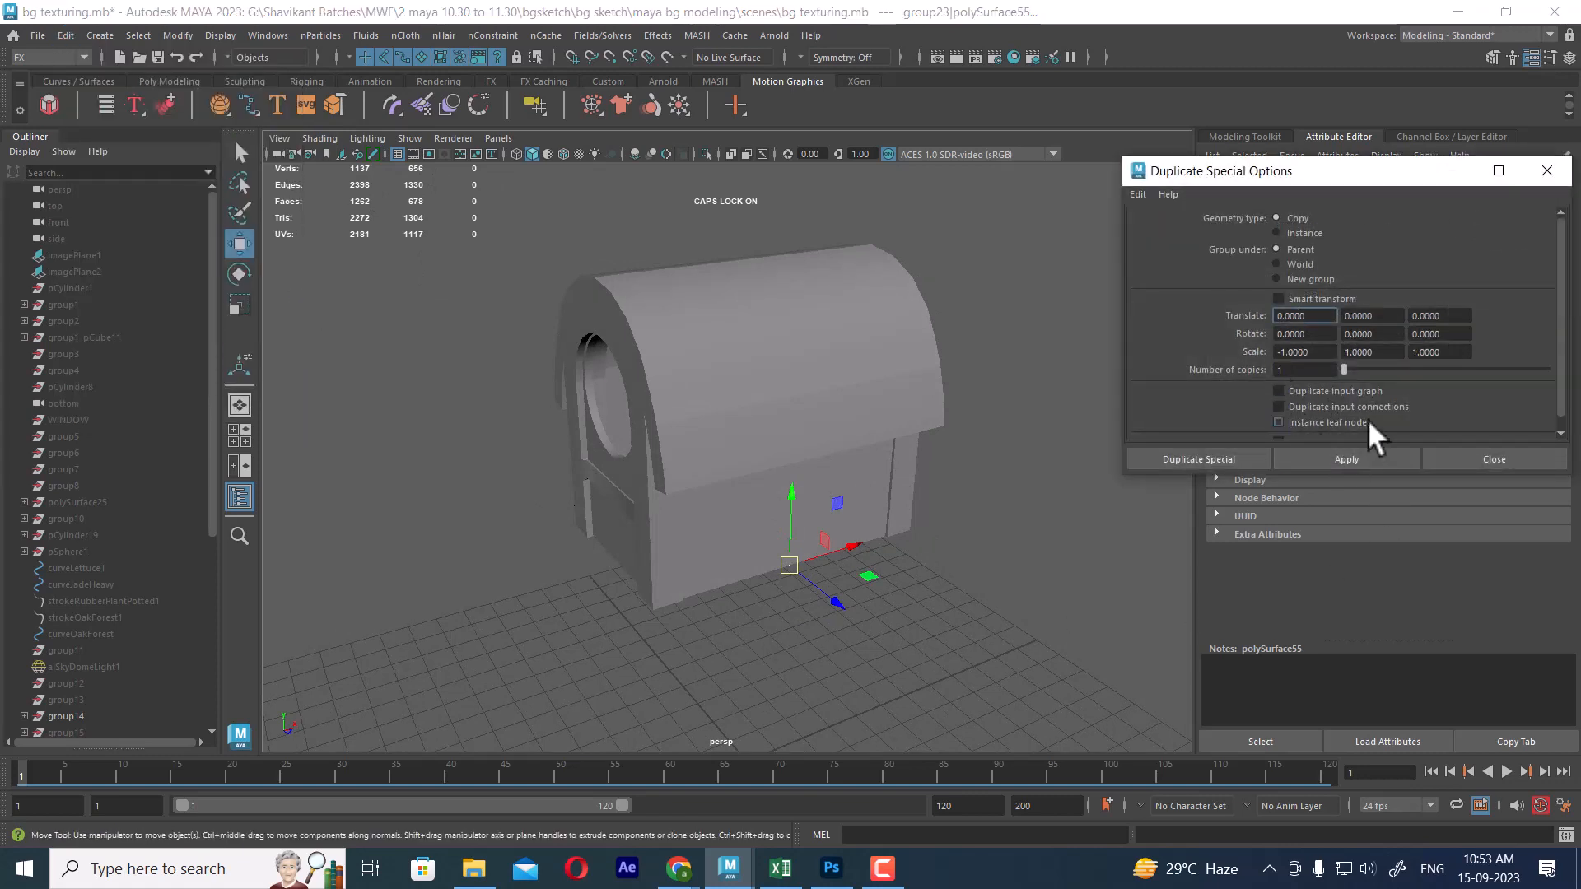
left_click(1137, 194)
left_click(1161, 224)
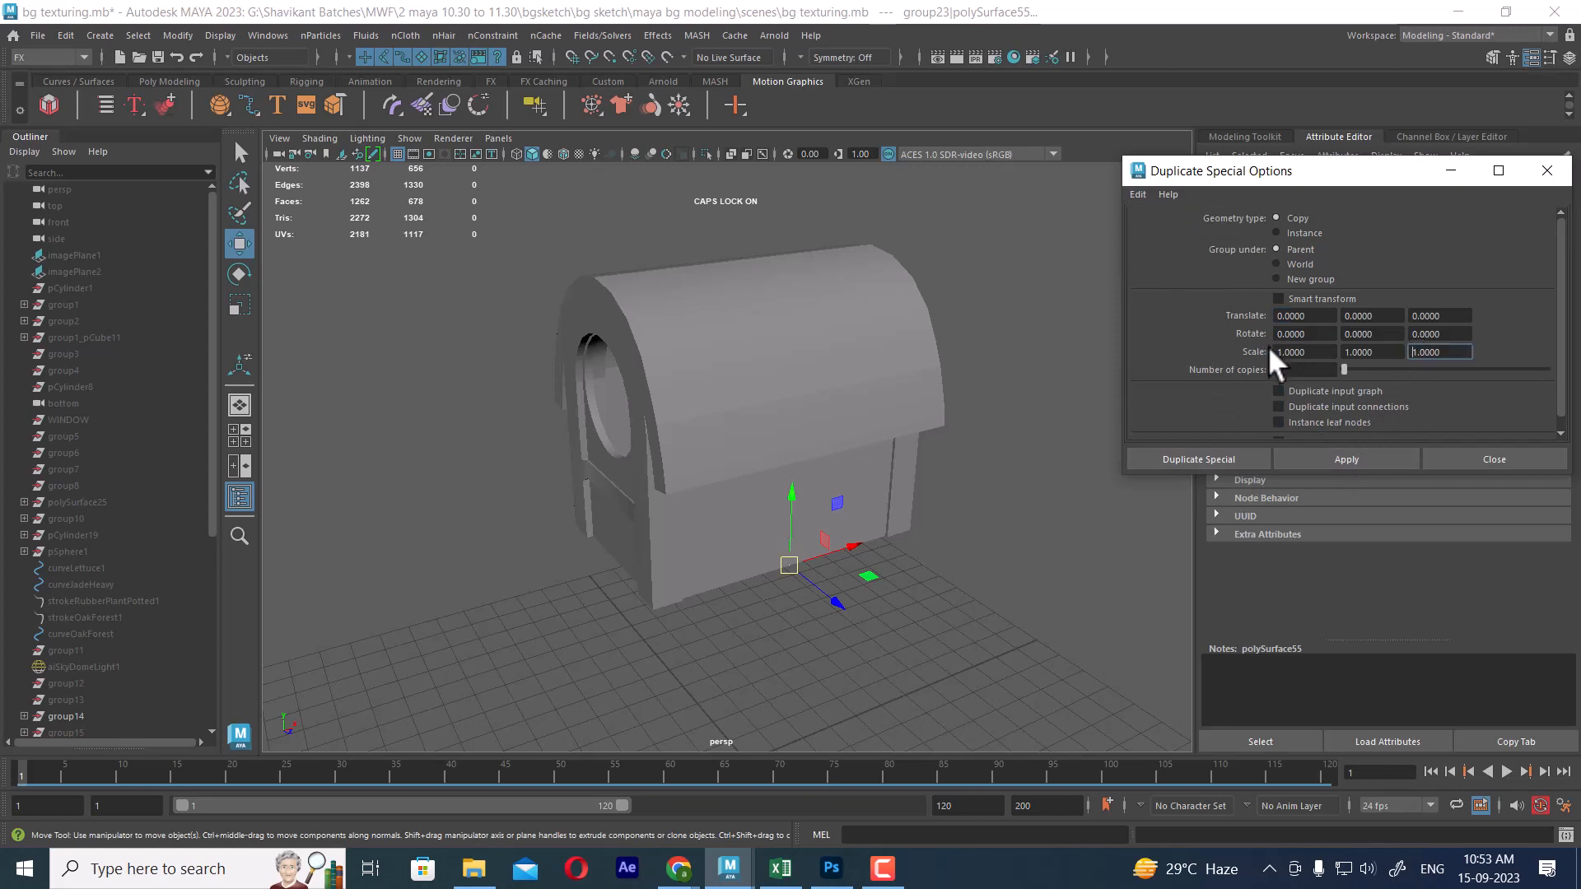
left_click(1332, 464)
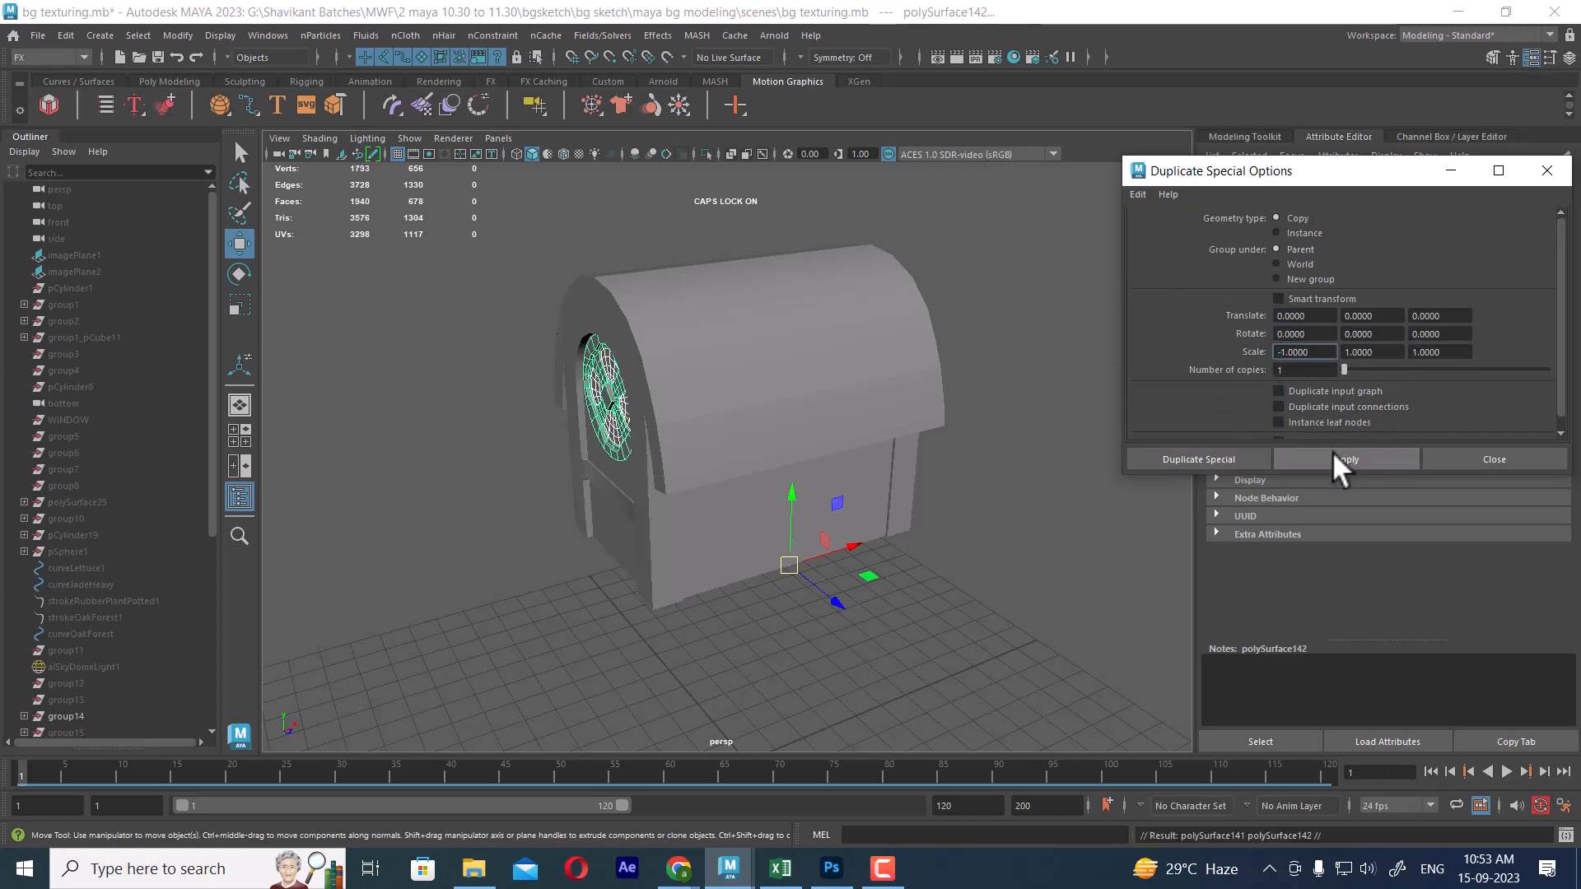
mouse_move(1070, 592)
left_mouse_down("alt")
mouse_move(758, 607)
mouse_move(879, 605)
mouse_move(862, 492)
mouse_move(913, 476)
left_mouse_up("alt")
key("6")
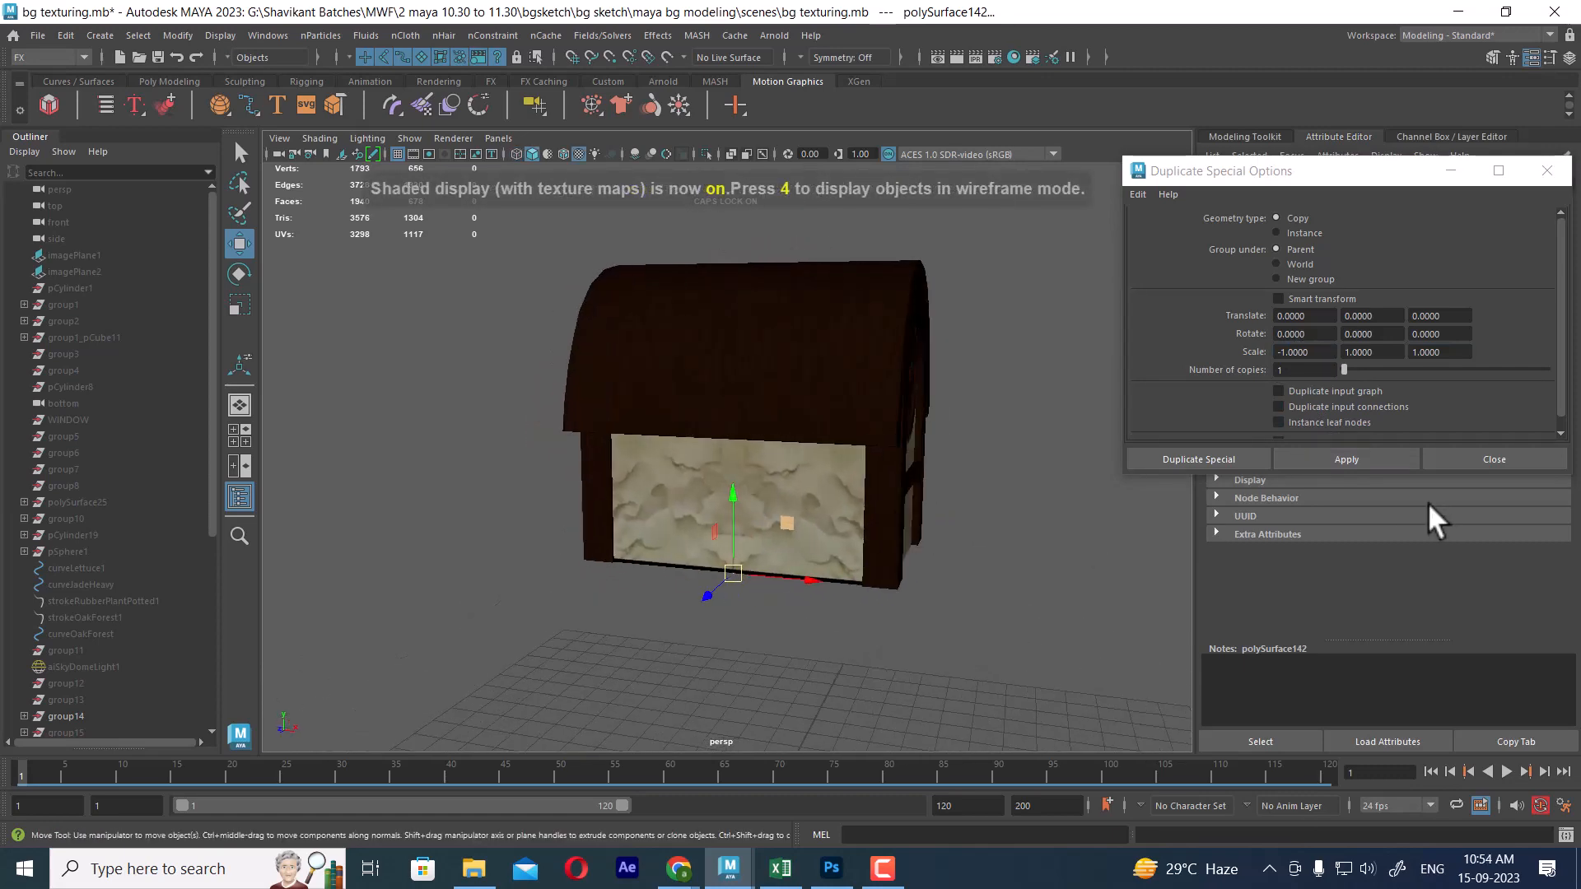
left_click(1495, 459)
Unhide the rest of the house and check the tower's mirrored round window and rooster weather vane.
mouse_move(1071, 535)
left_mouse_down("alt")
mouse_move(947, 580)
mouse_move(1060, 512)
mouse_move(1043, 575)
mouse_move(956, 476)
mouse_move(1043, 535)
left_mouse_up("alt")
left_click(1061, 512)
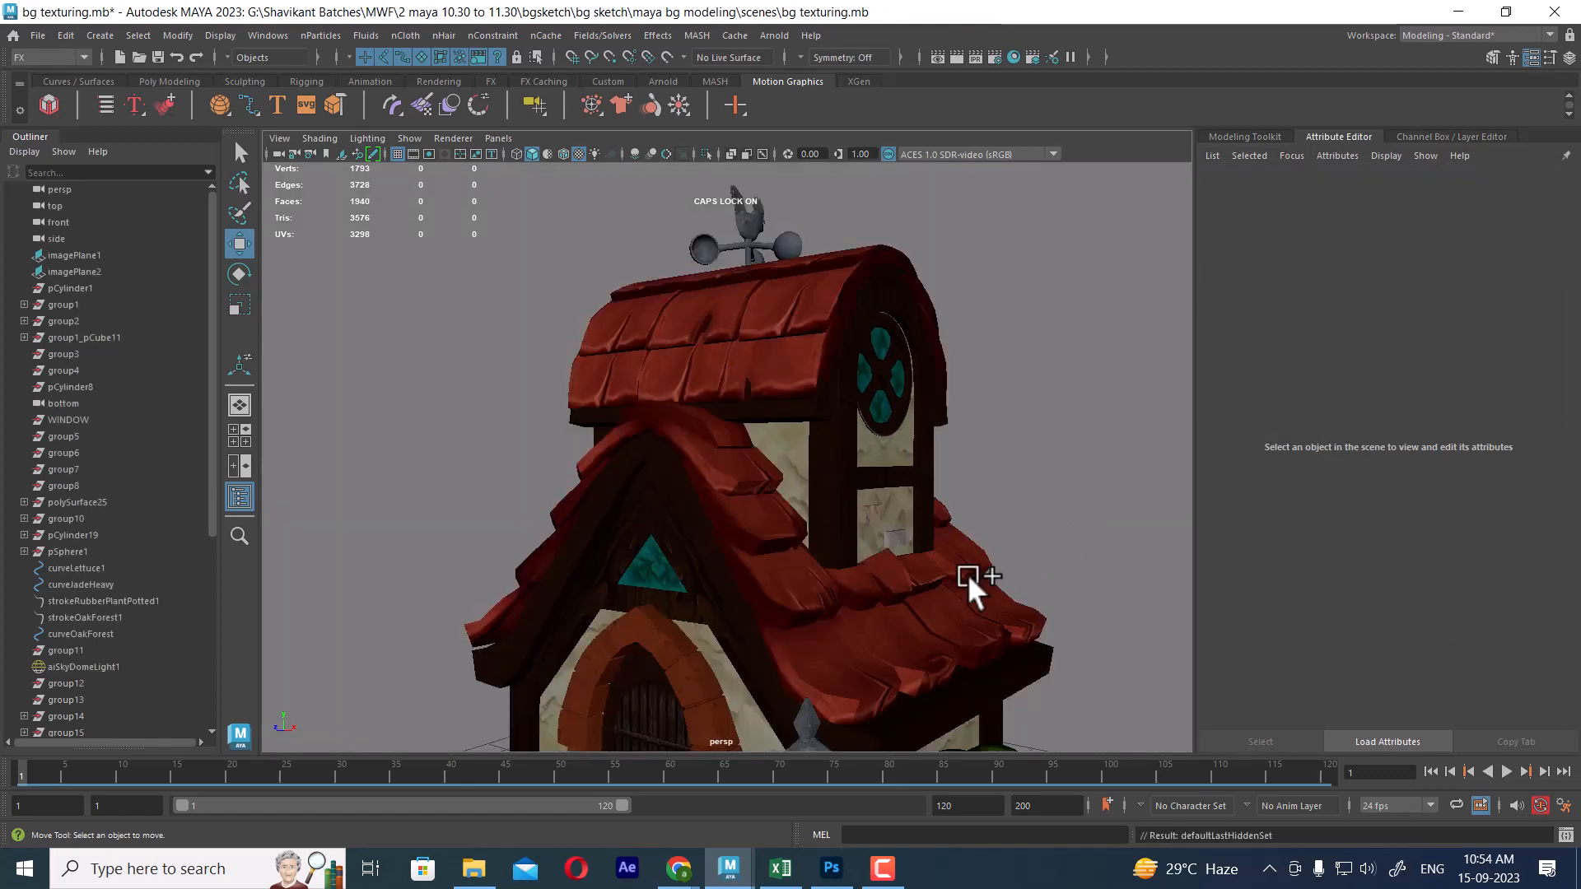
mouse_move(970, 582)
left_mouse_down("alt")
mouse_move(928, 494)
mouse_move(895, 518)
mouse_move(980, 522)
mouse_move(980, 574)
left_mouse_up("alt")
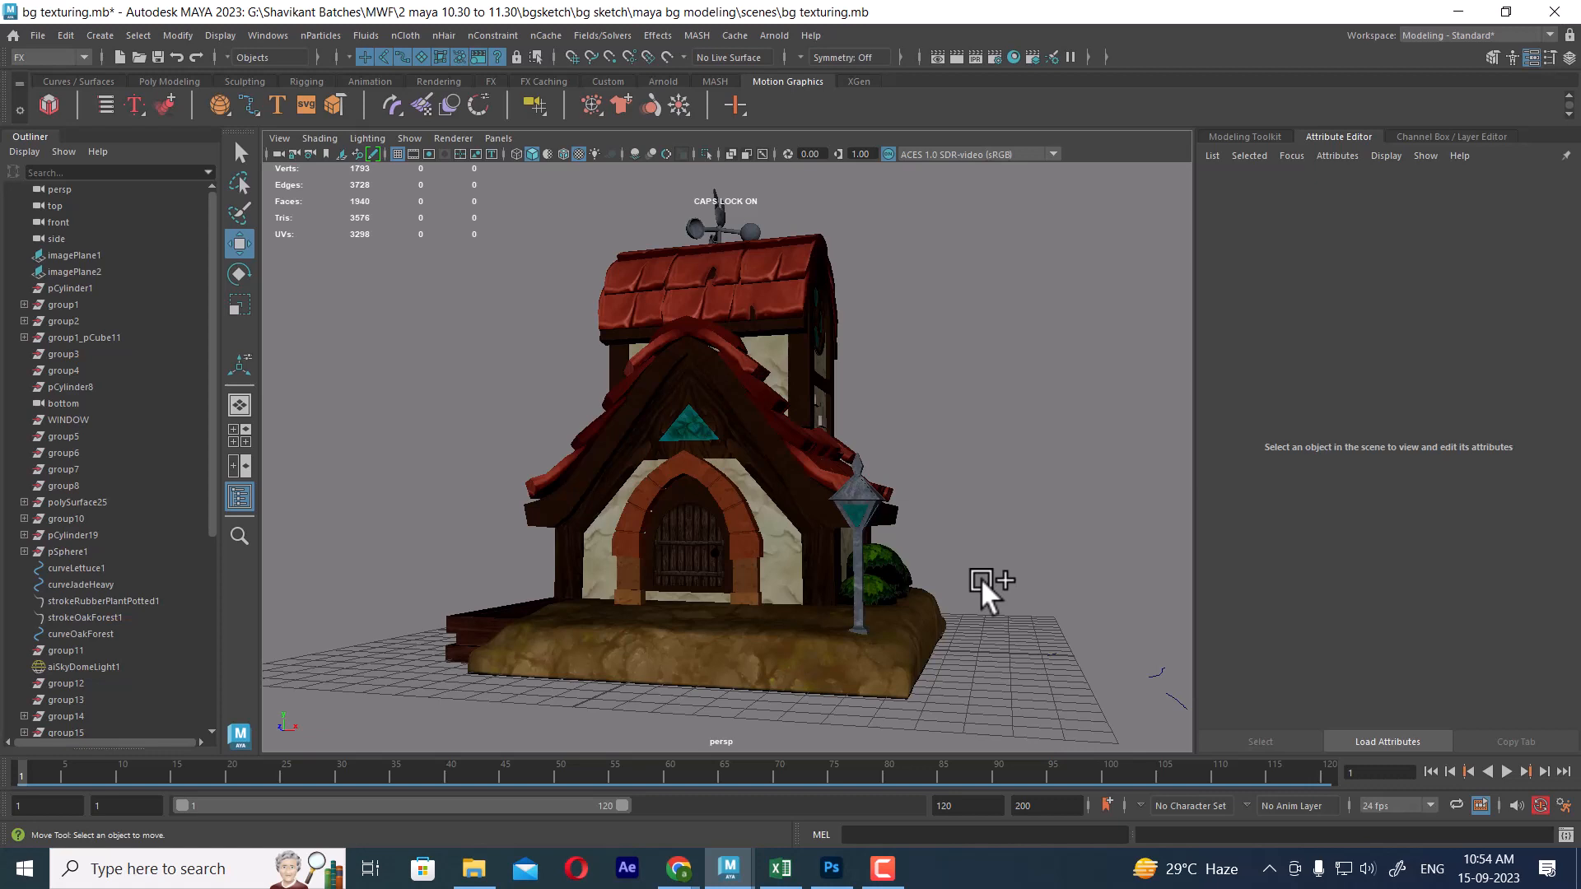
left_click_drag(864, 357, 821, 477, "alt")
scroll(752, 576, "up", 3)
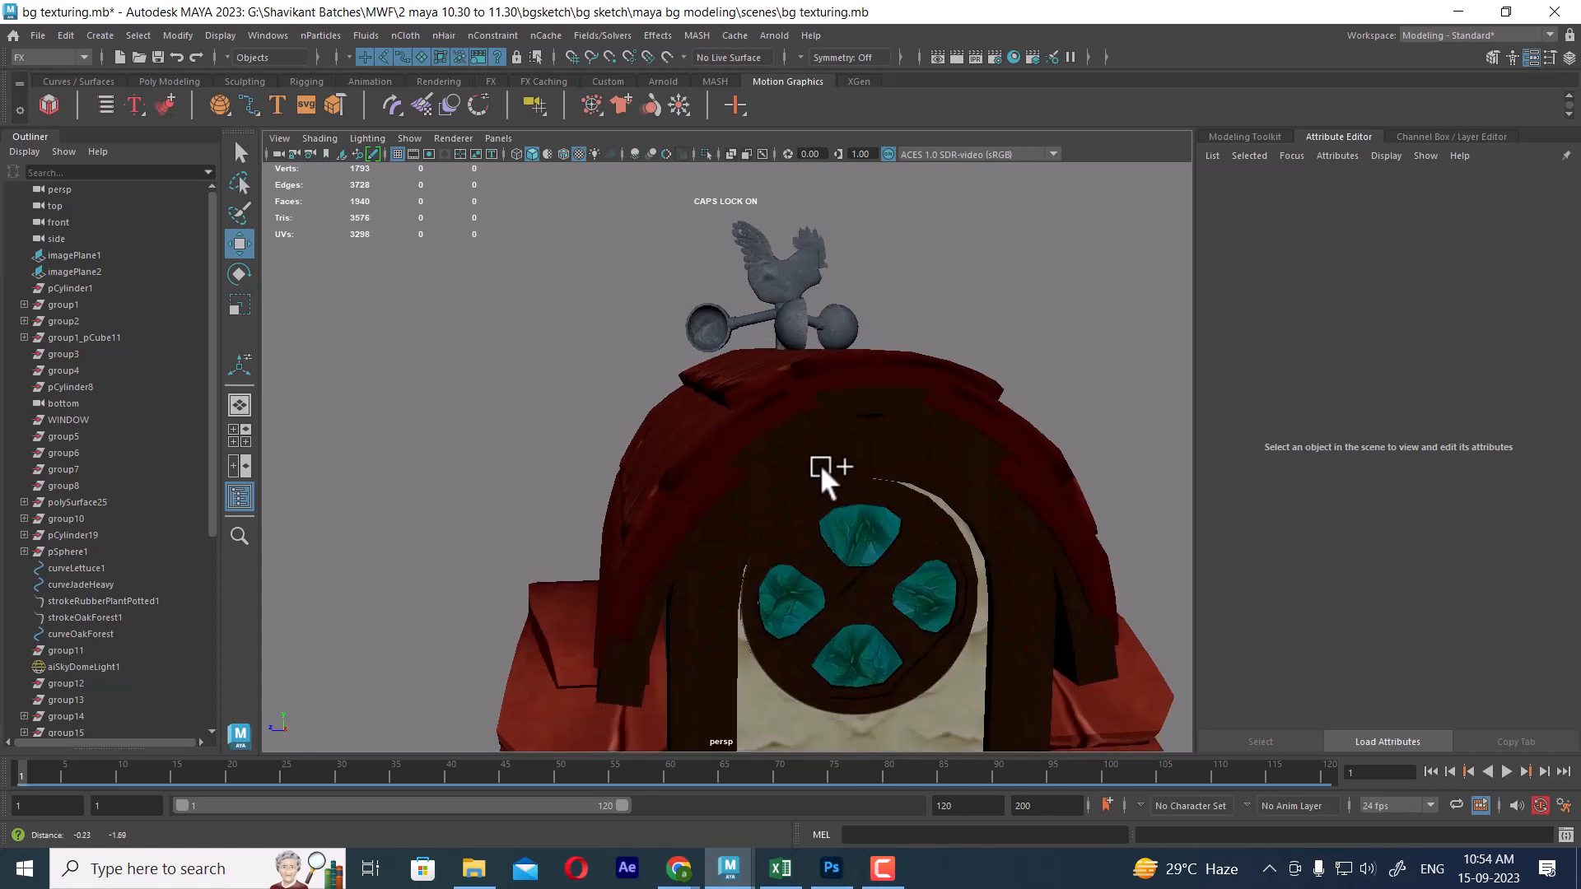
Switch to Photoshop, show the UV wireframe on Layer 2 and frame the rooster's UVs in the texture layout.
left_click(832, 867)
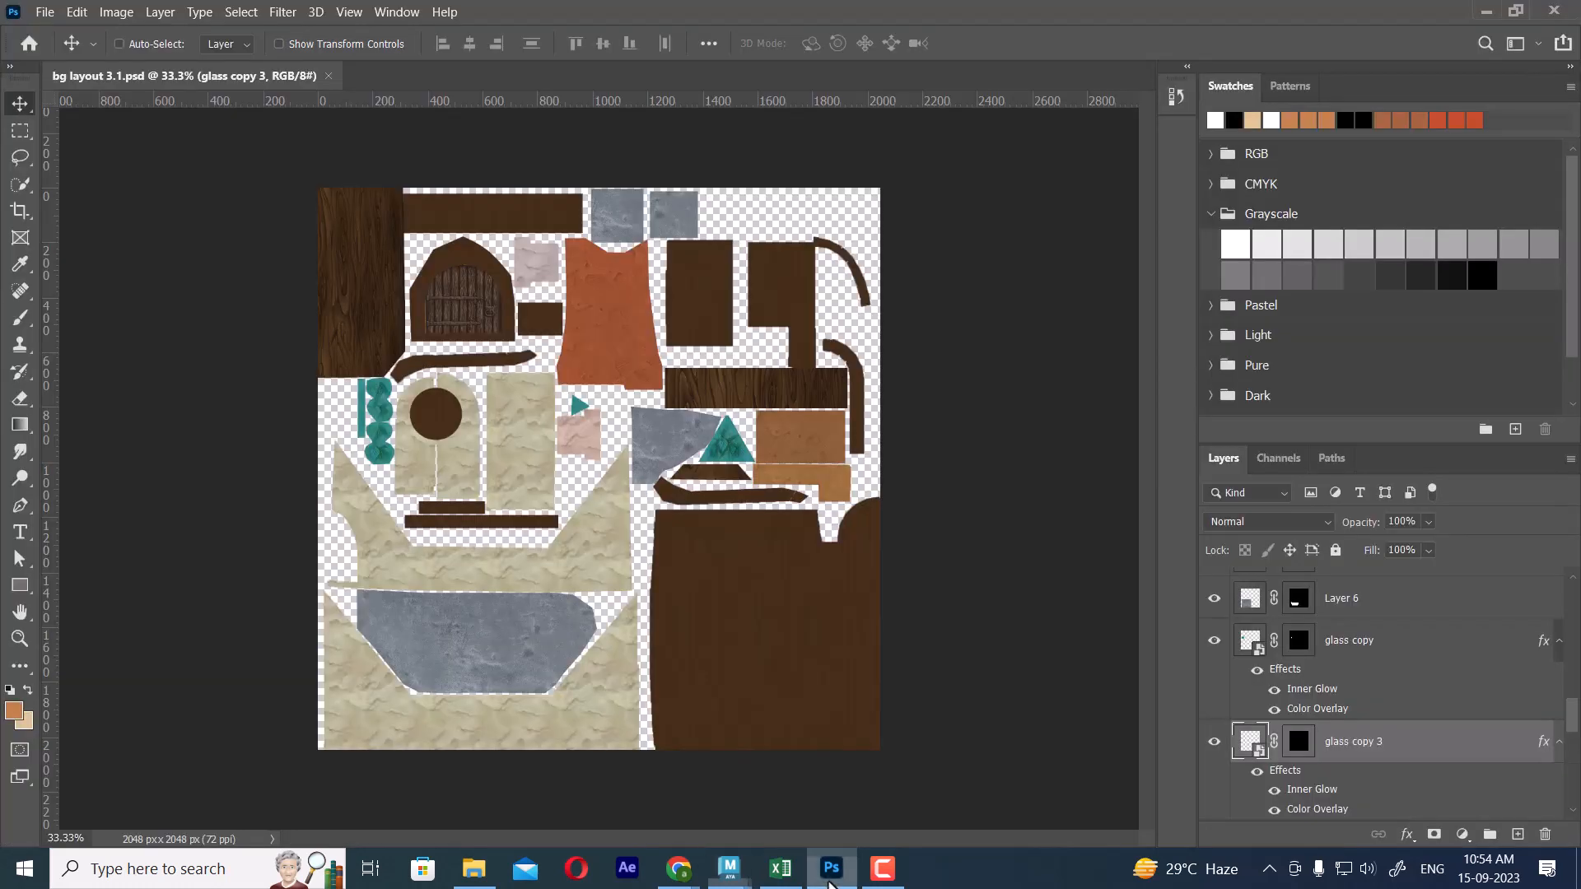
scroll(1299, 626, "up", 10)
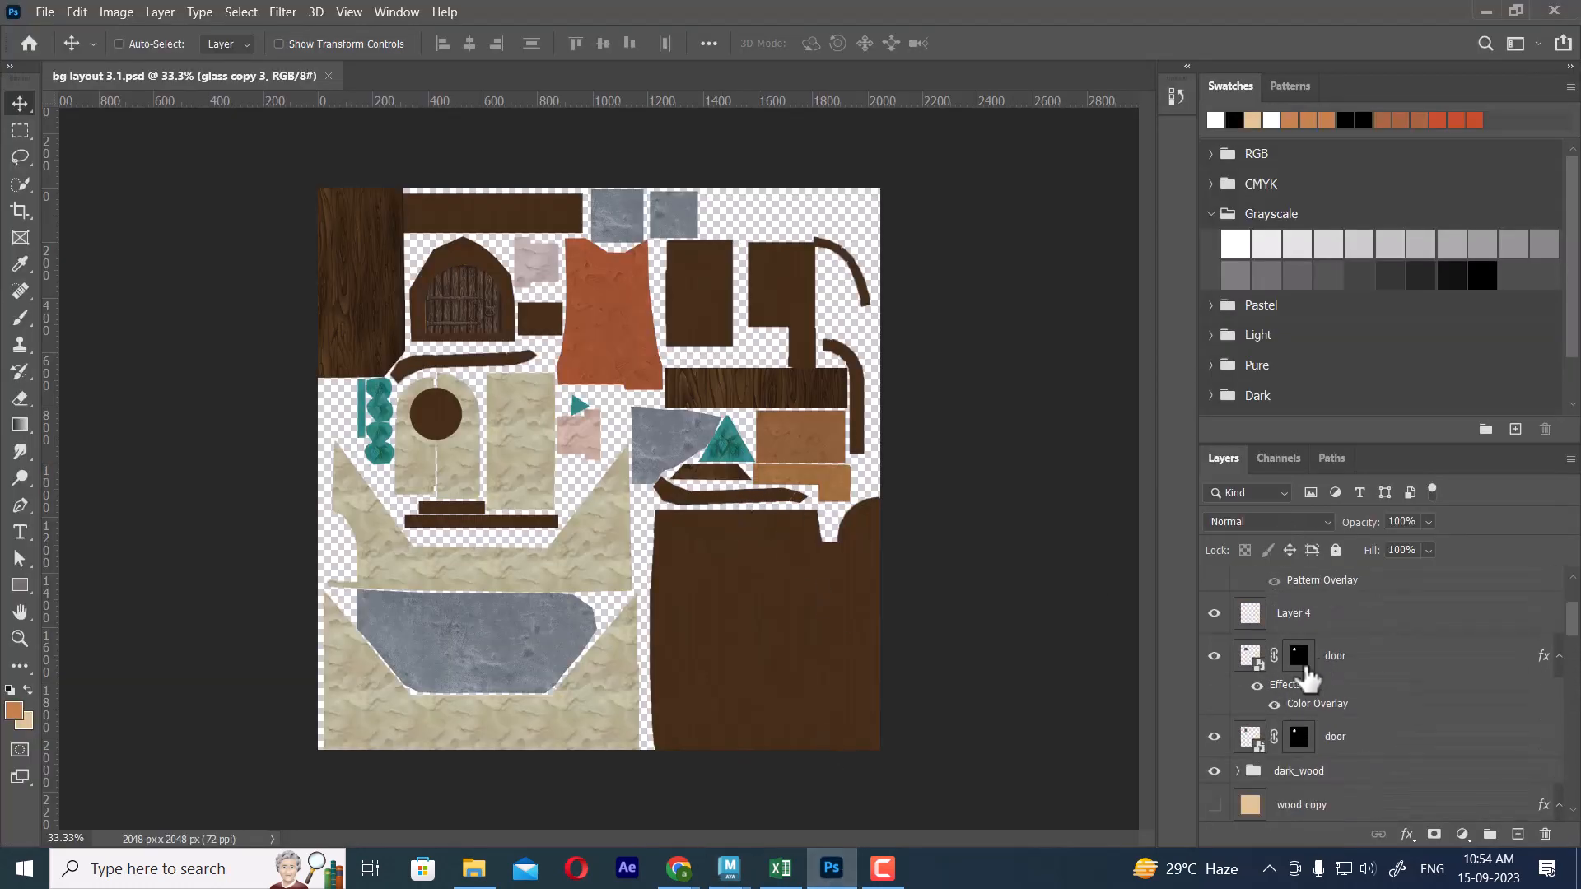
left_click(1214, 587)
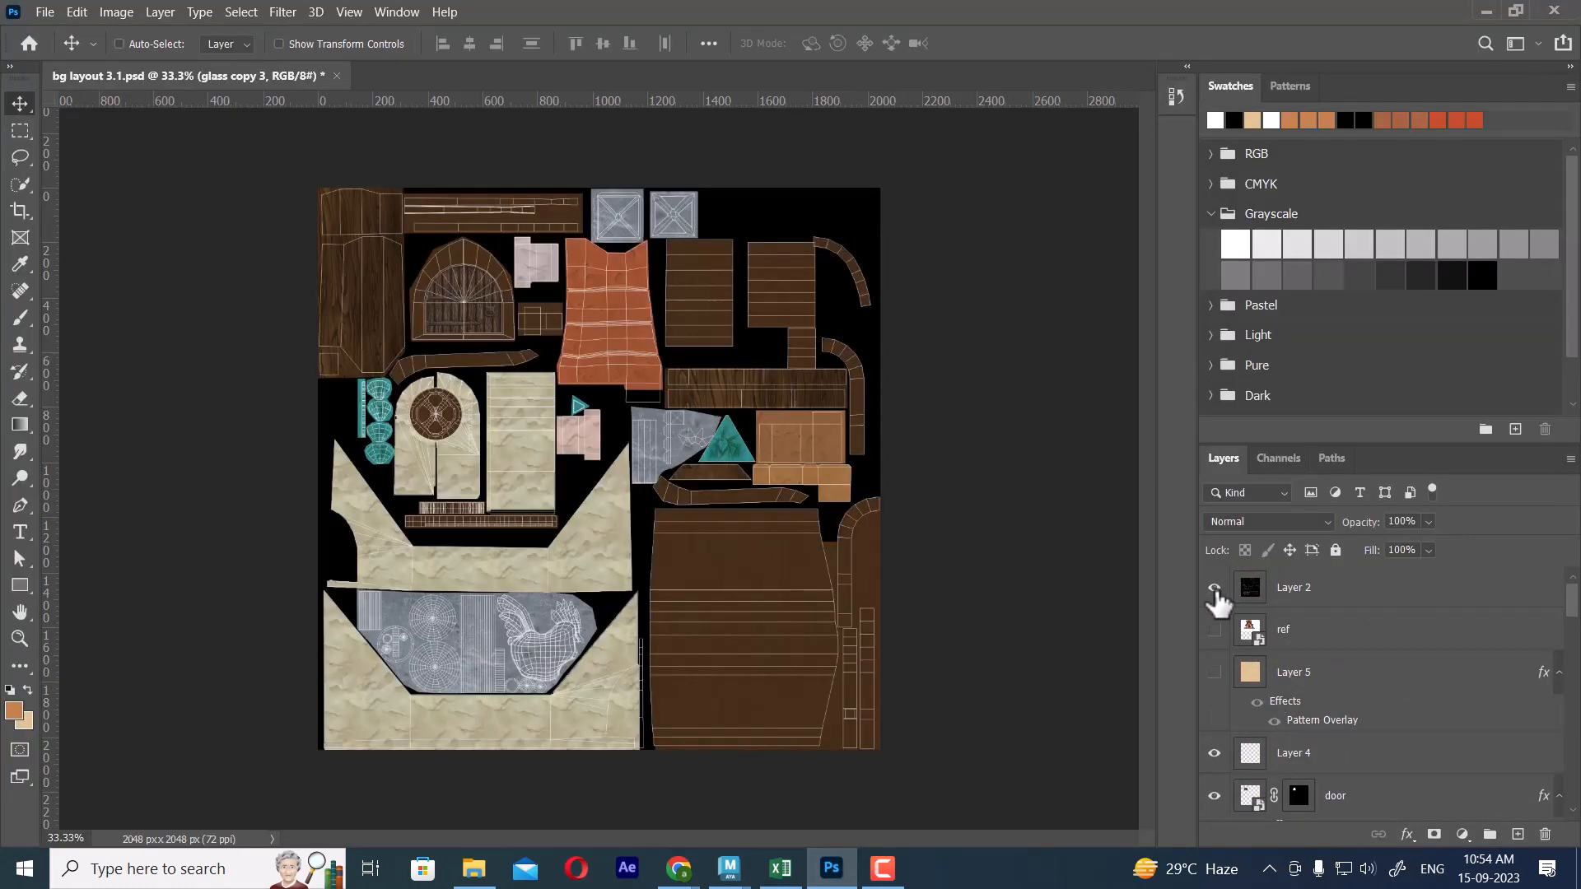
key("ctrl+plus")
key("ctrl+plus")
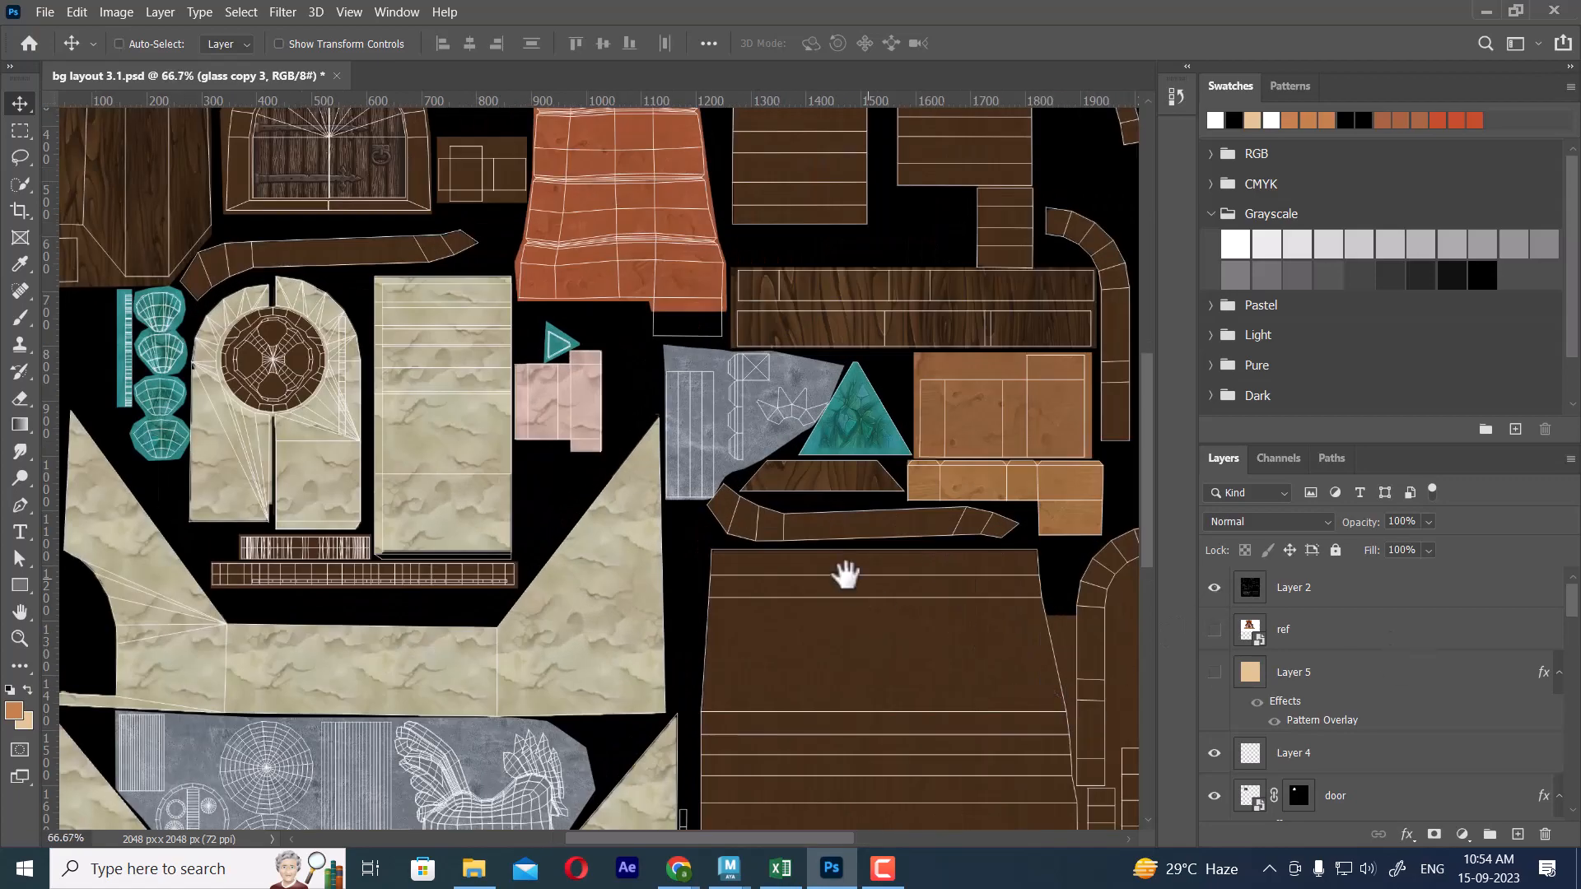
left_click_drag(785, 642, 917, 401)
key("ctrl+plus")
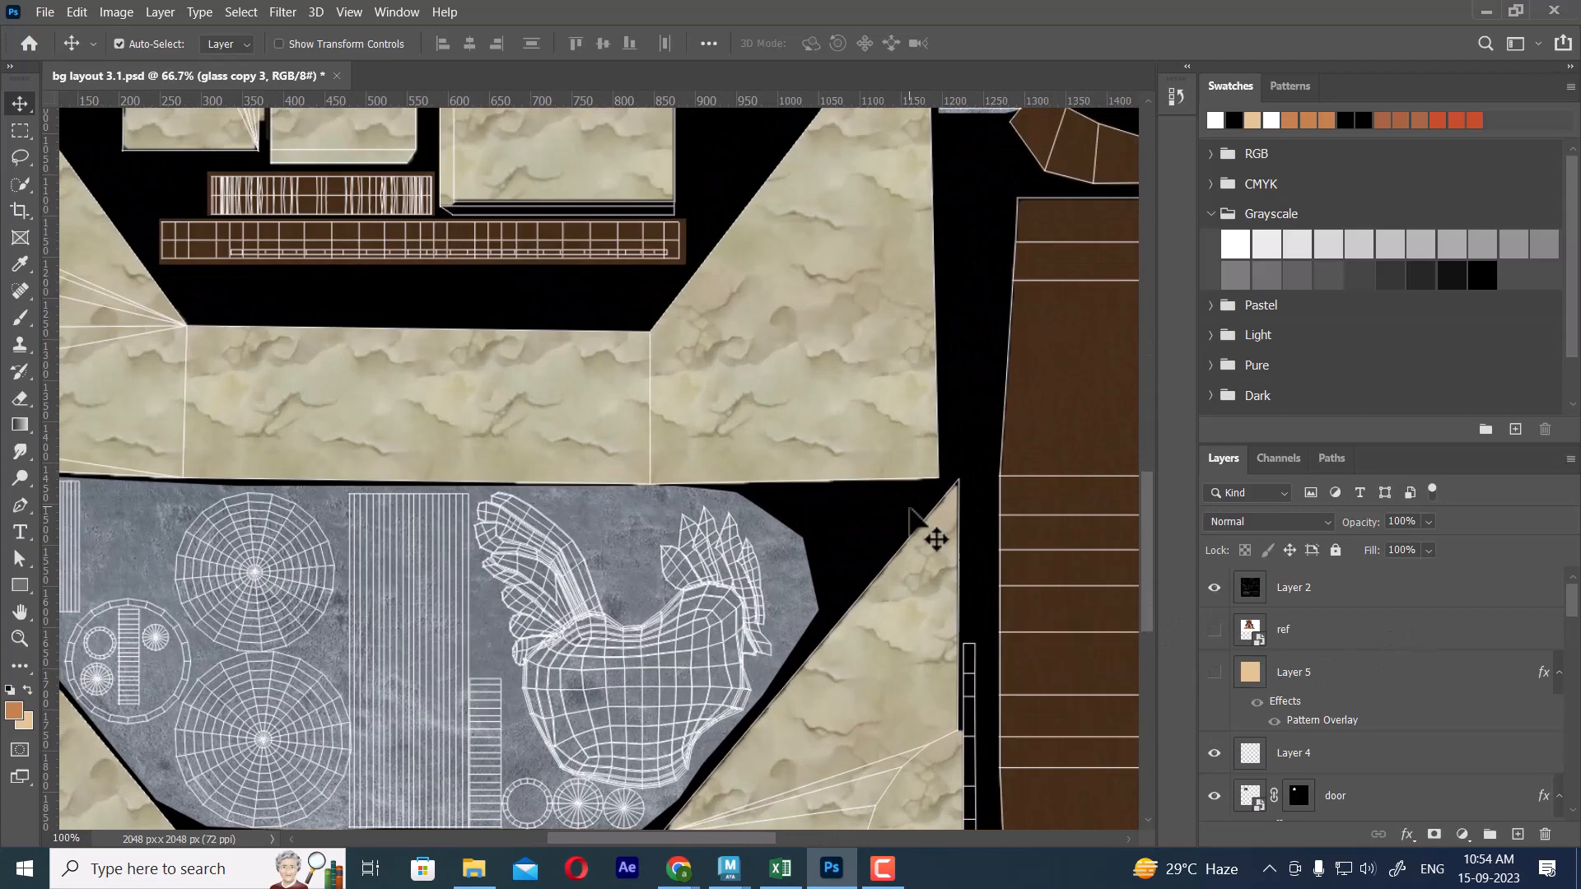
key("ctrl+plus")
left_click_drag(832, 645, 815, 428)
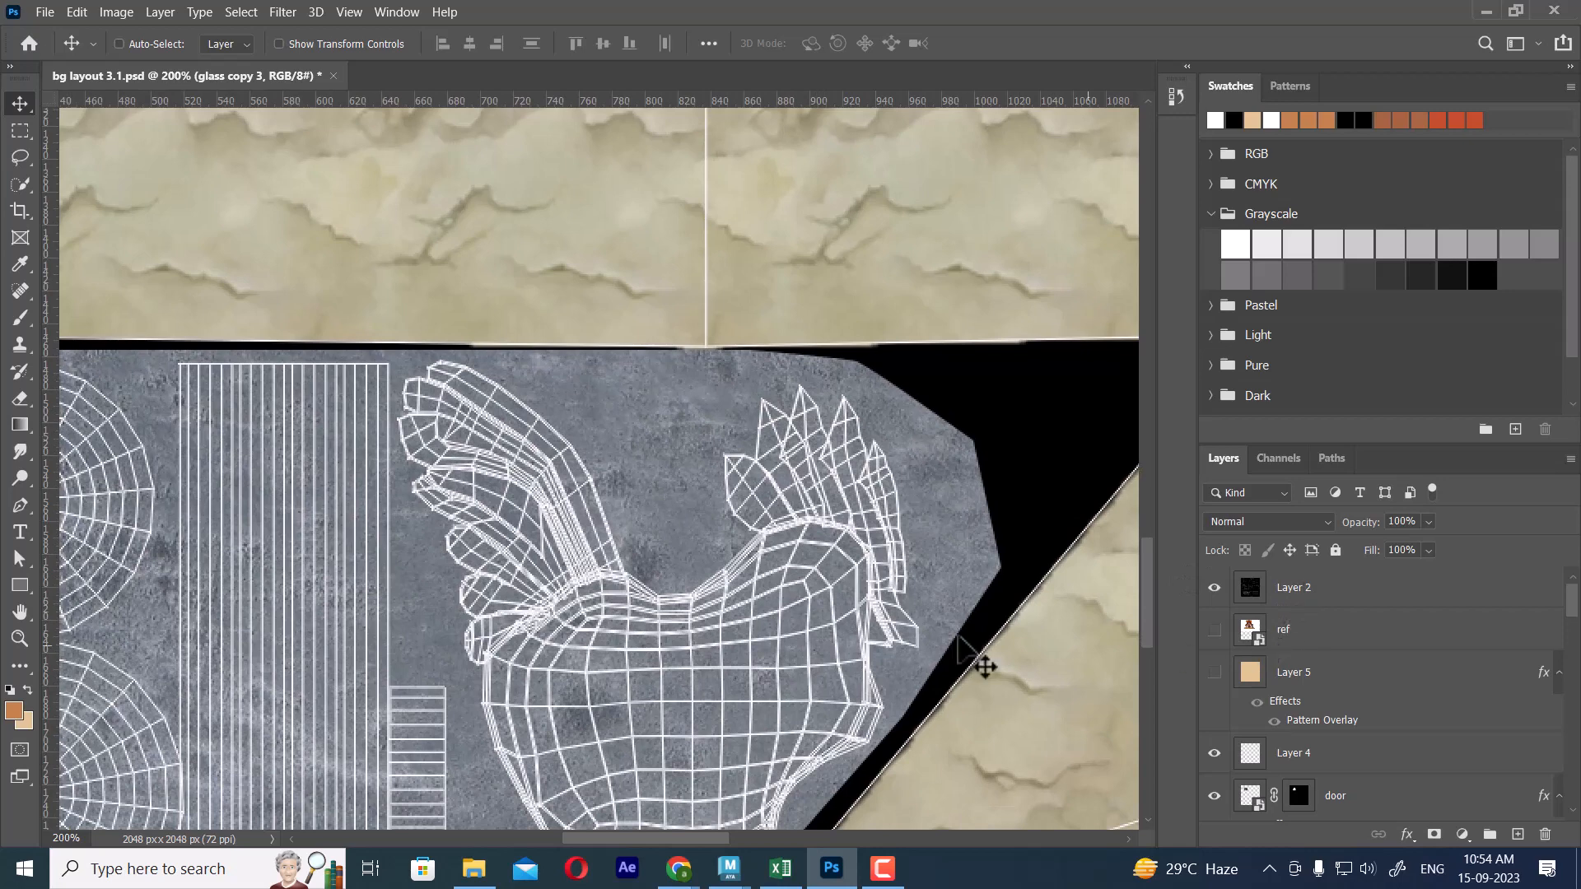
Select Layer 6, the grey metal texture beneath the rooster, and toggle its visibility to verify it.
right_click(930, 451)
left_click(970, 481)
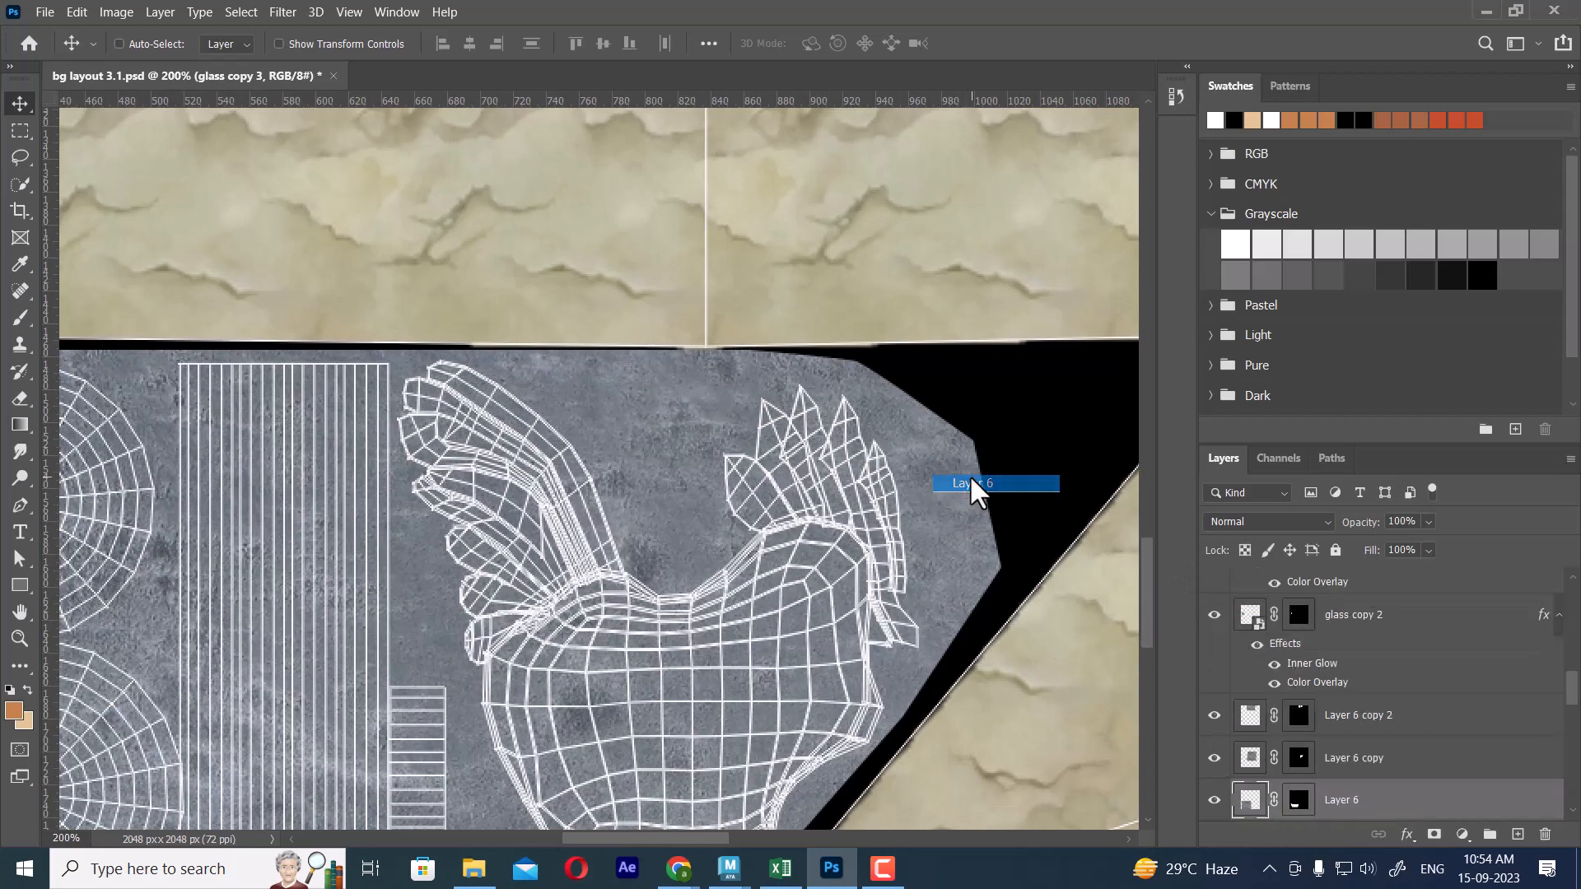
left_click(1213, 799)
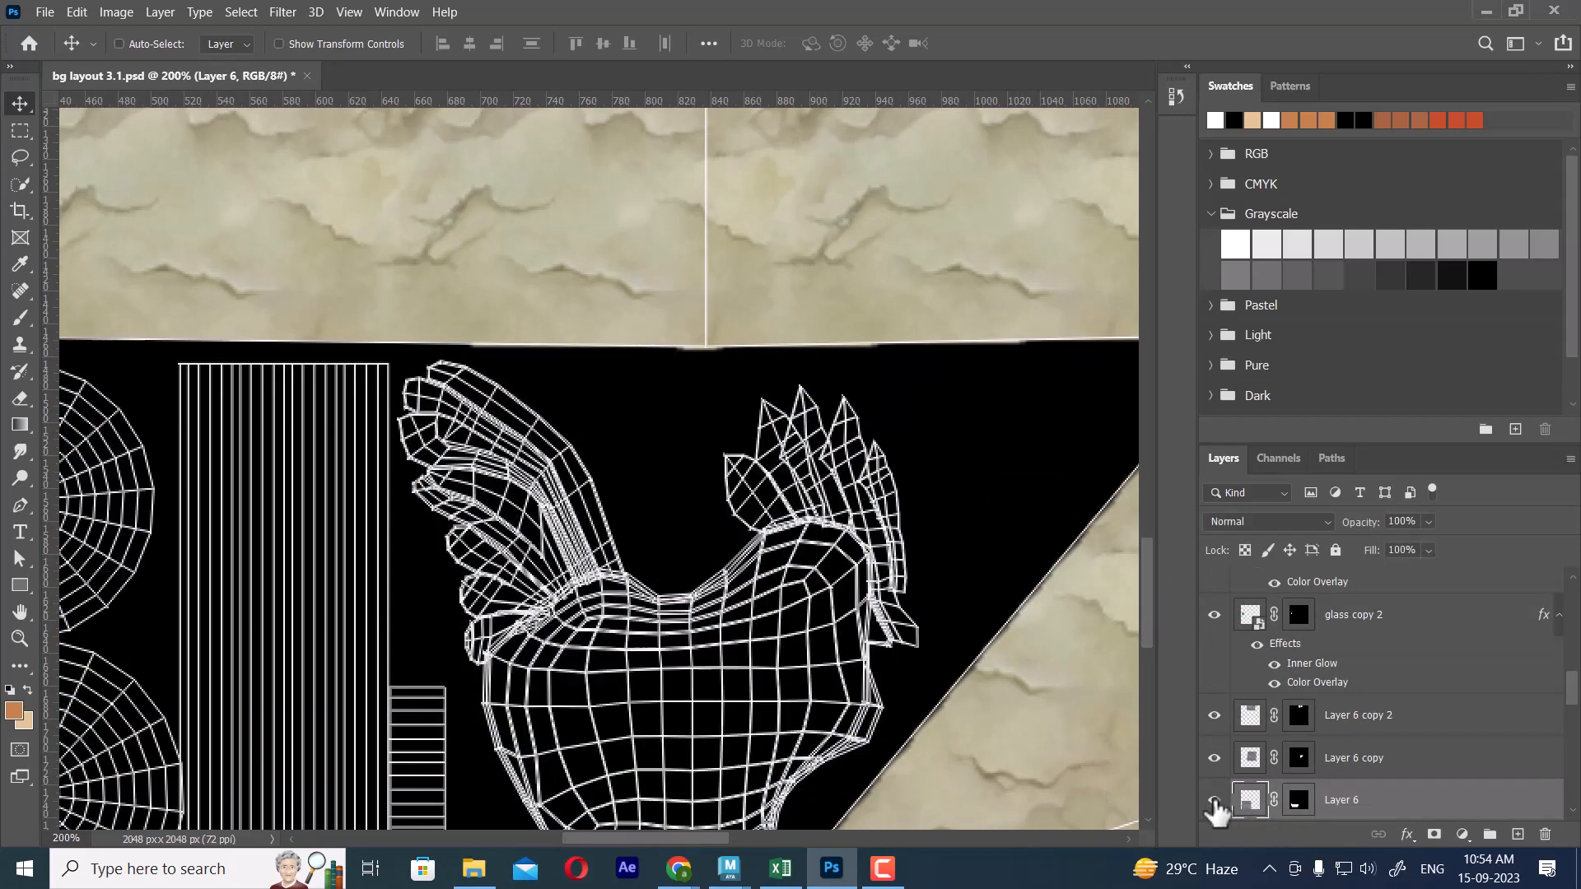
left_click(1213, 800)
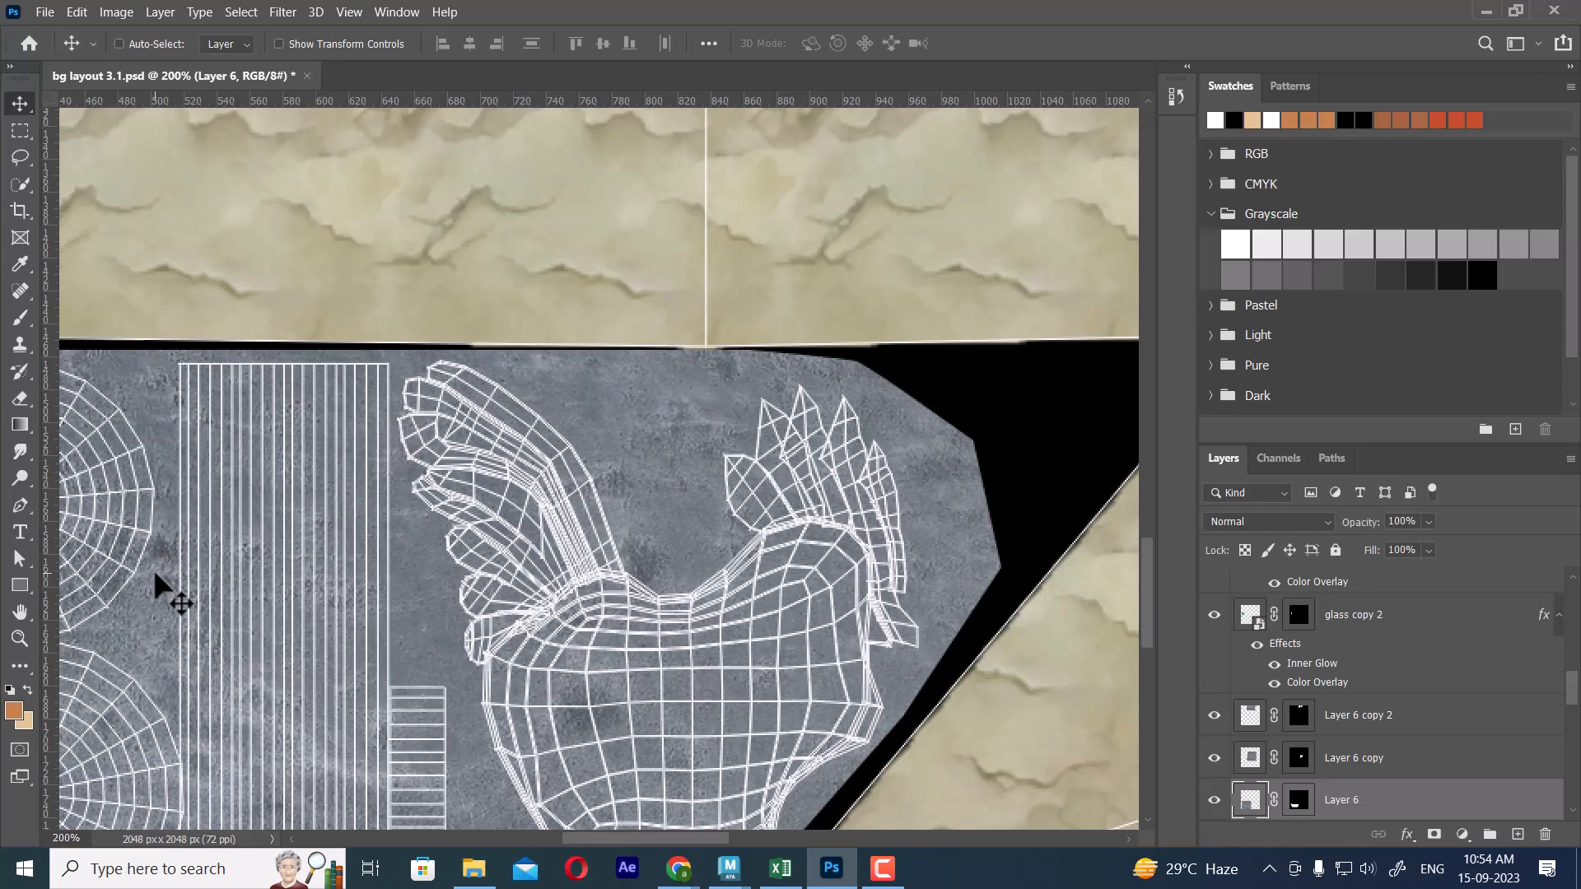
Set the brush's foreground color to a slightly darker blue-grey sampled from the metal texture.
key("b")
left_click(17, 710)
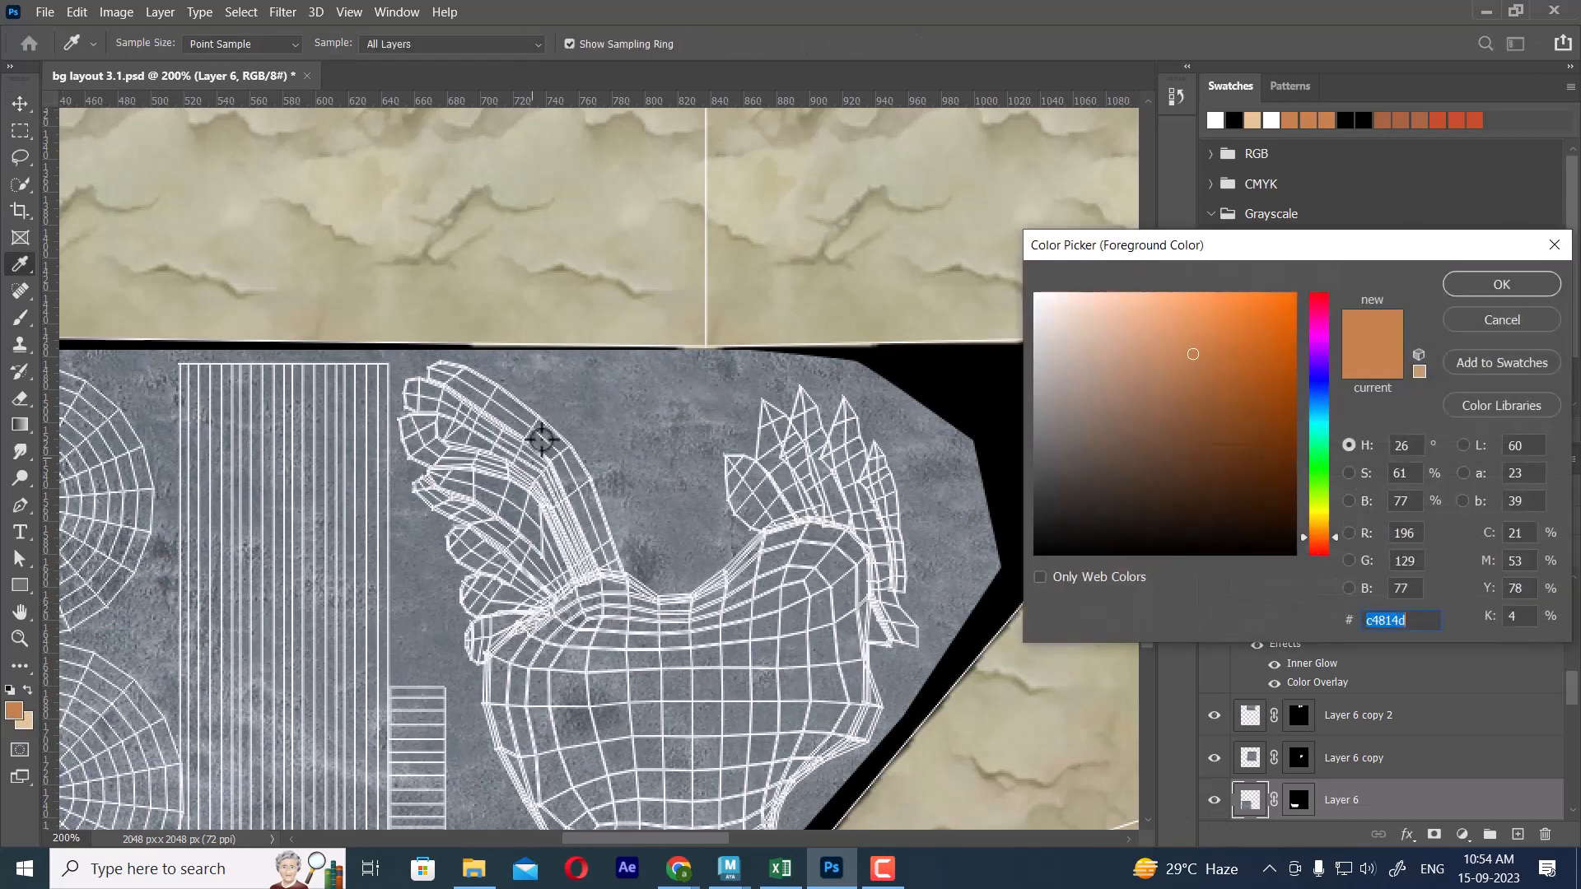
left_click(920, 463)
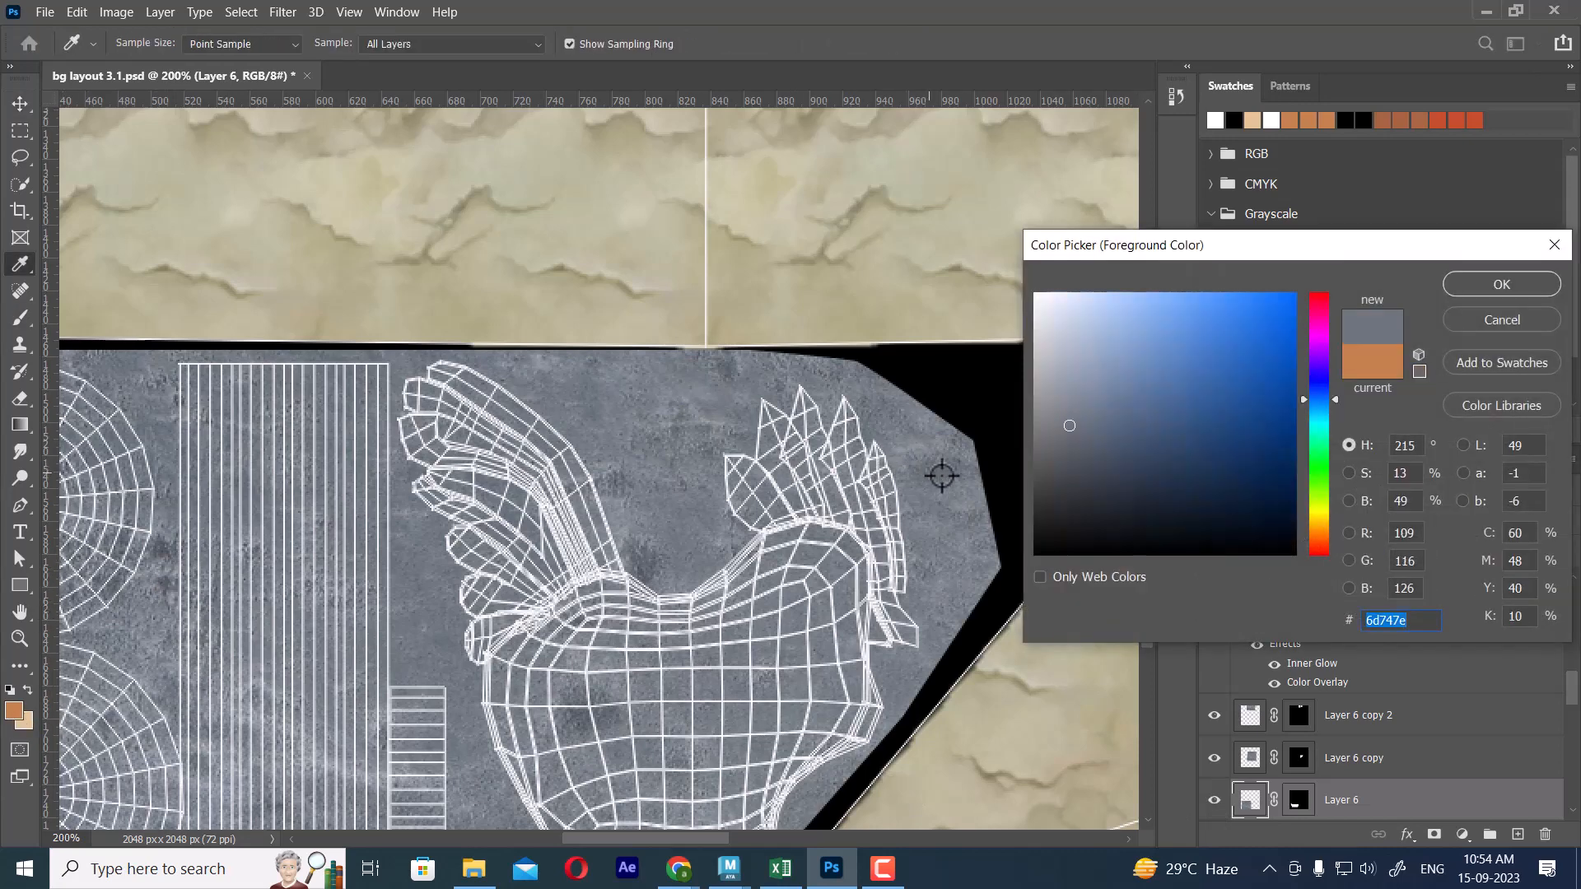
left_click_drag(1072, 430, 1068, 450)
left_click(1494, 287)
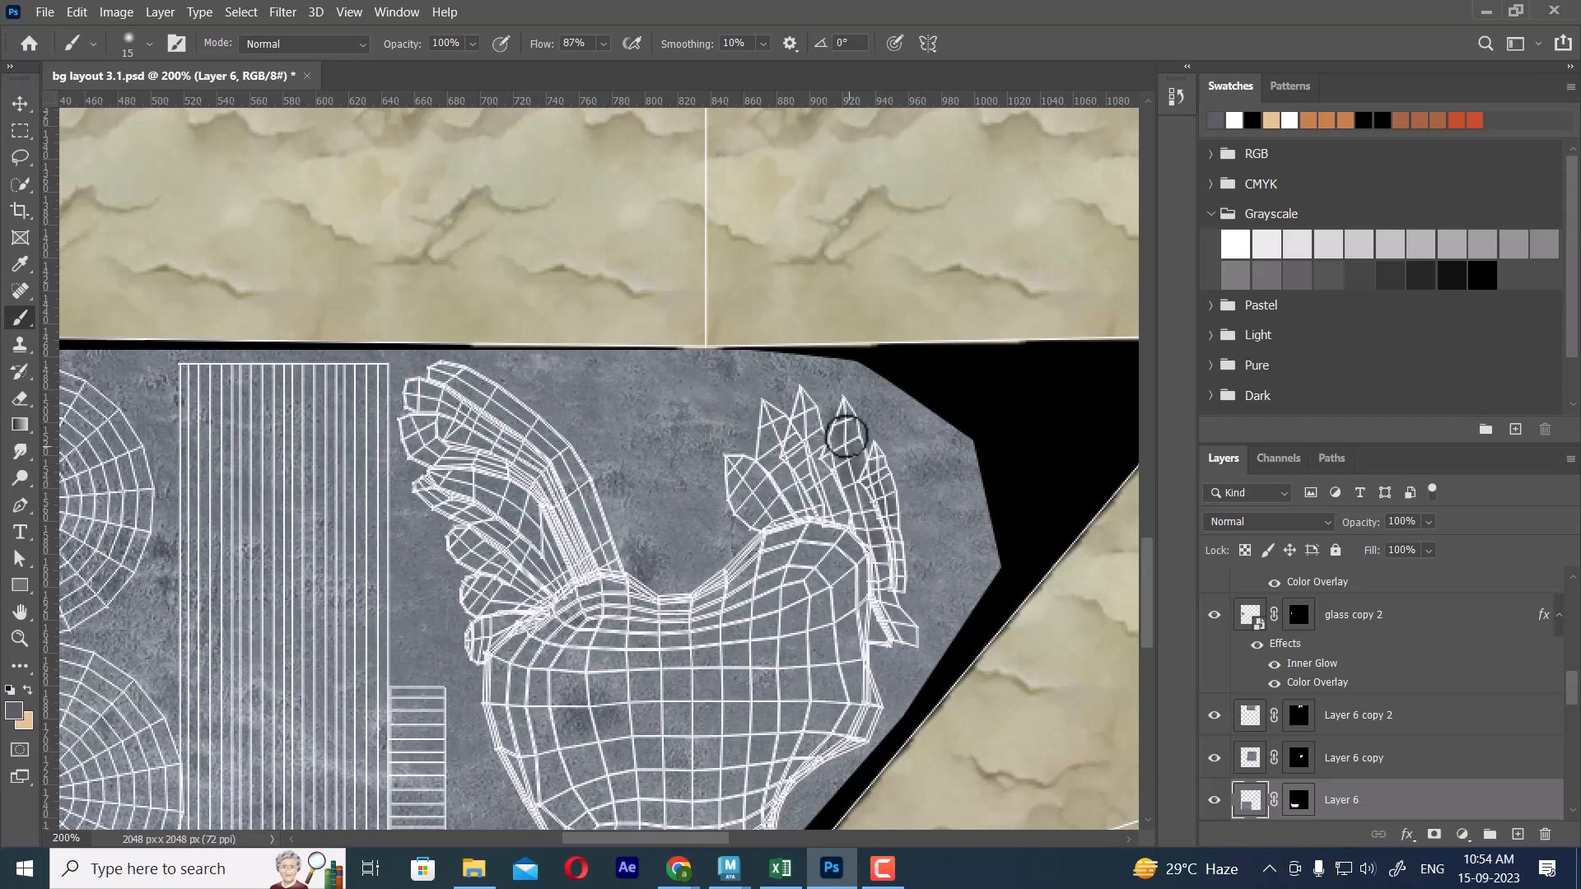
Set the brush to 67% opacity and 63% flow, and paint a short shading stroke on the rooster's small spiky section.
left_click_drag(409, 45, 392, 50)
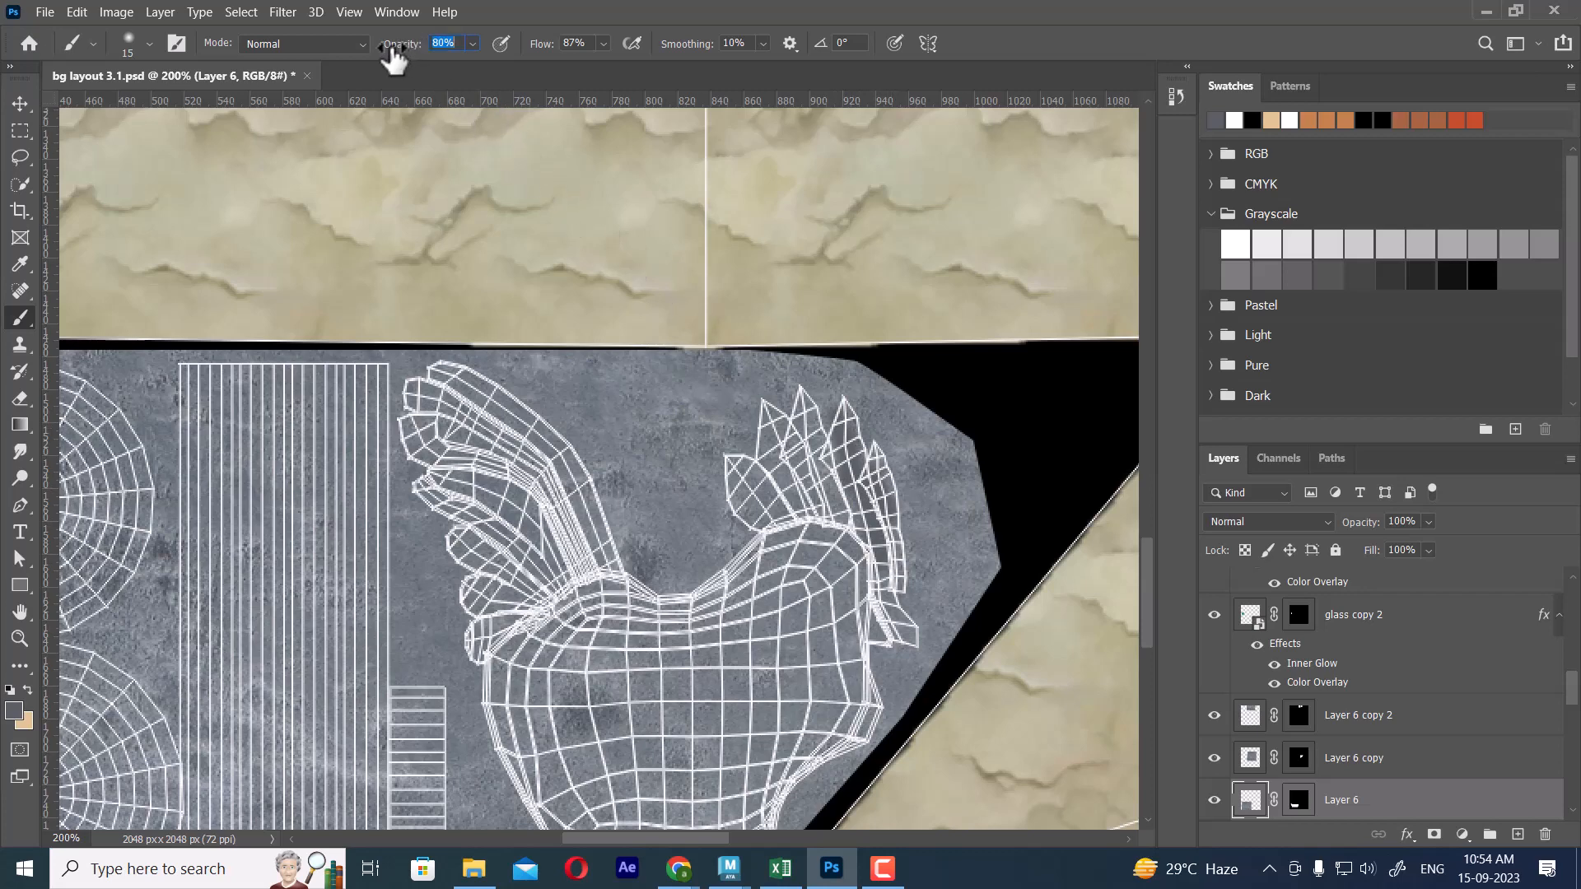
left_click_drag(546, 51, 527, 50)
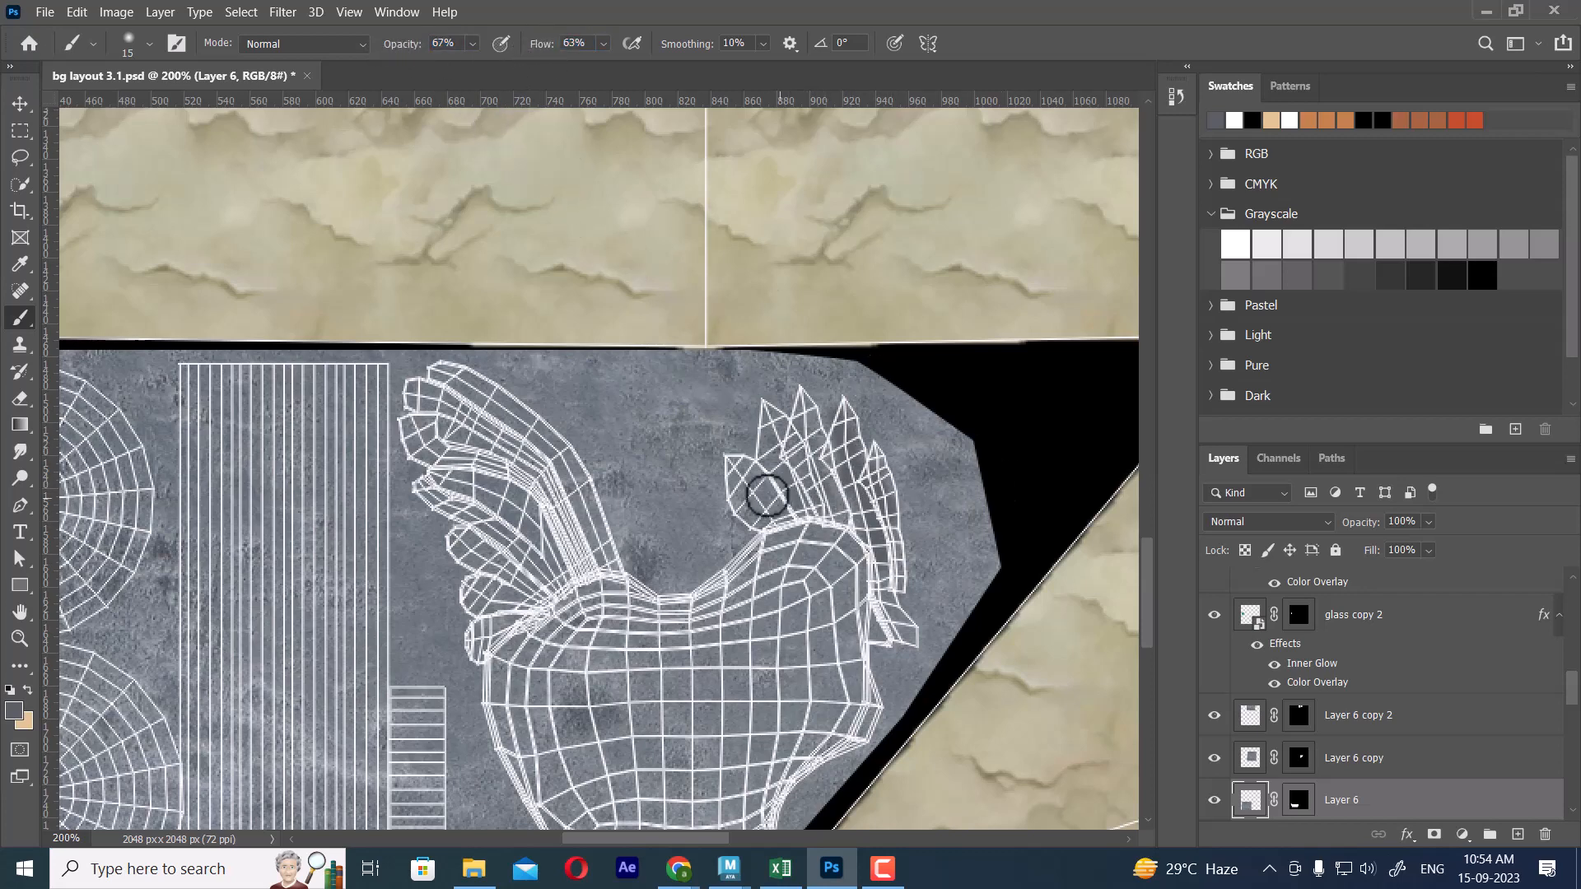
left_click_drag(740, 481, 743, 502)
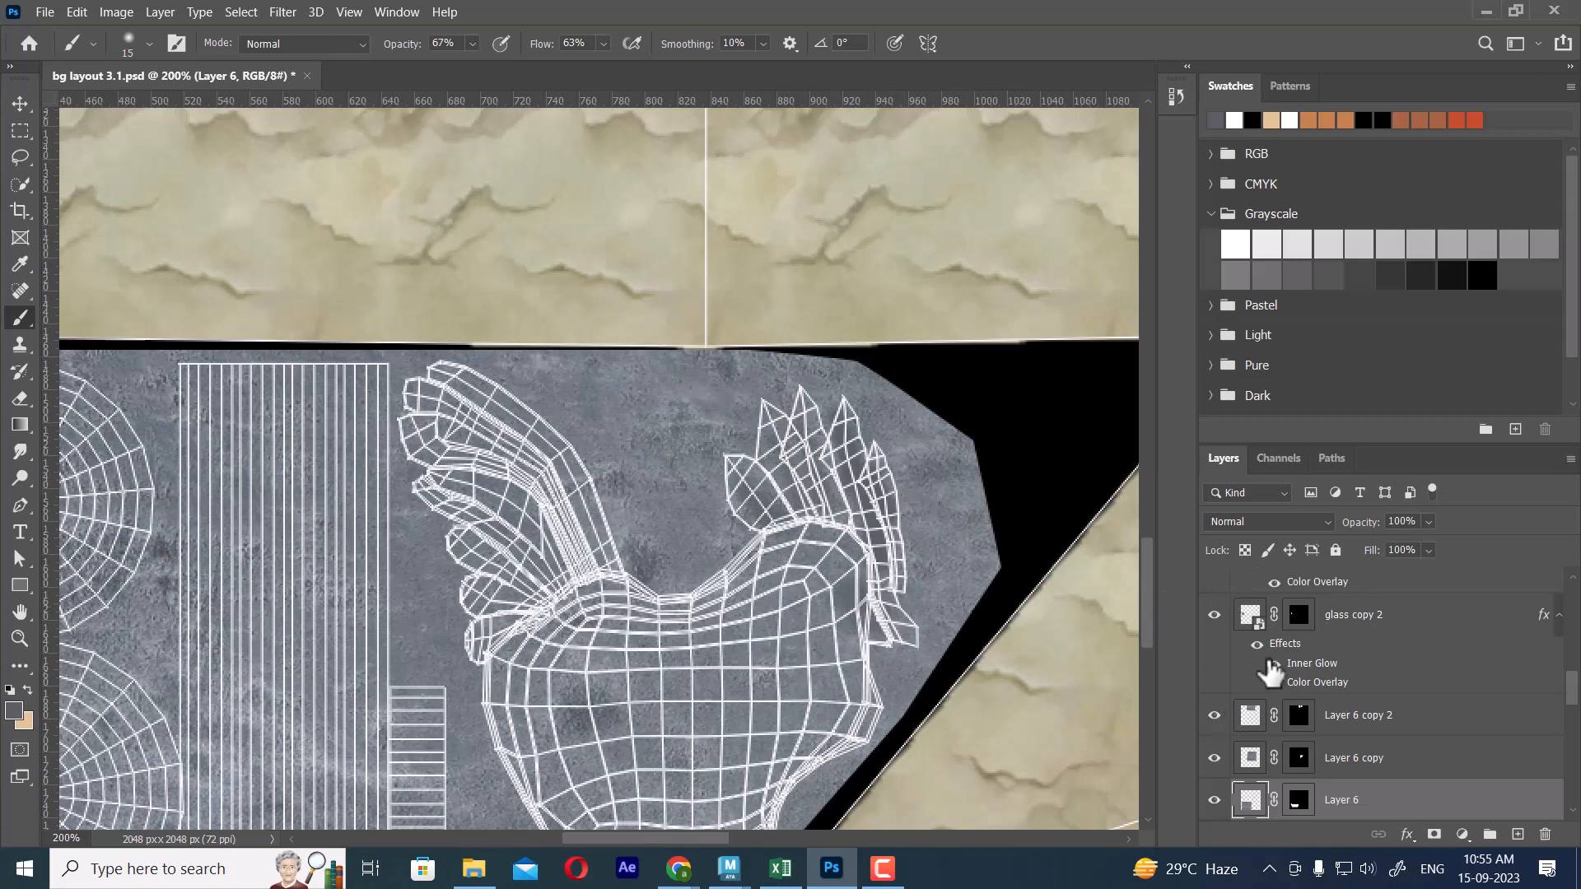
Shade the rooster's tail feathers, comb and body outline on Layer 6, toggling the Layer 2 wireframe to check the strokes.
left_click_drag(1572, 688, 1568, 591)
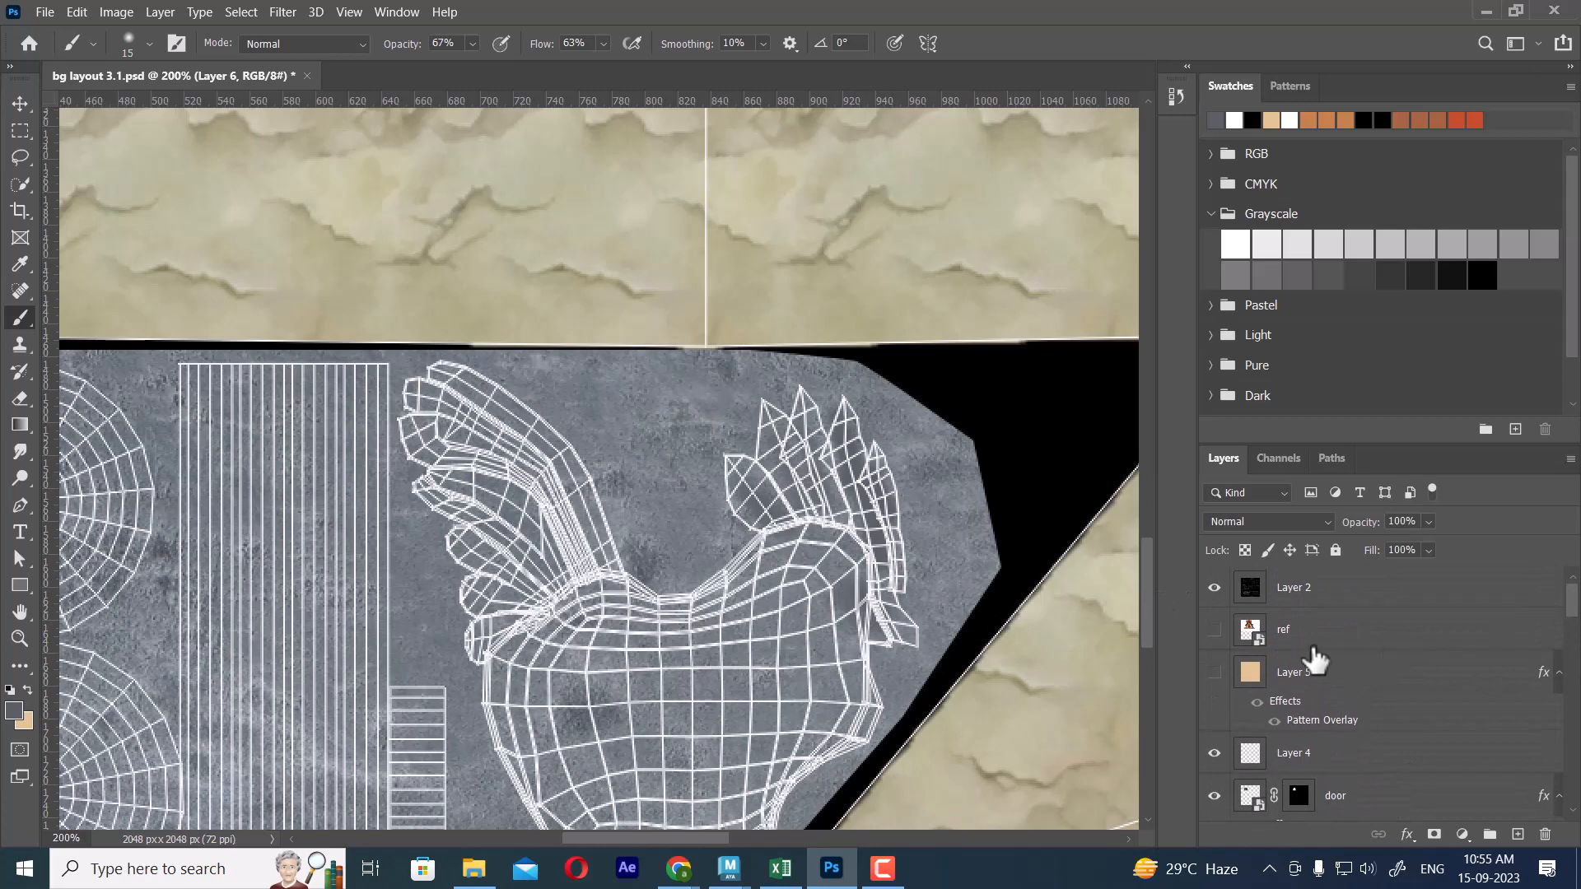
left_click(1214, 588)
left_click(1215, 588)
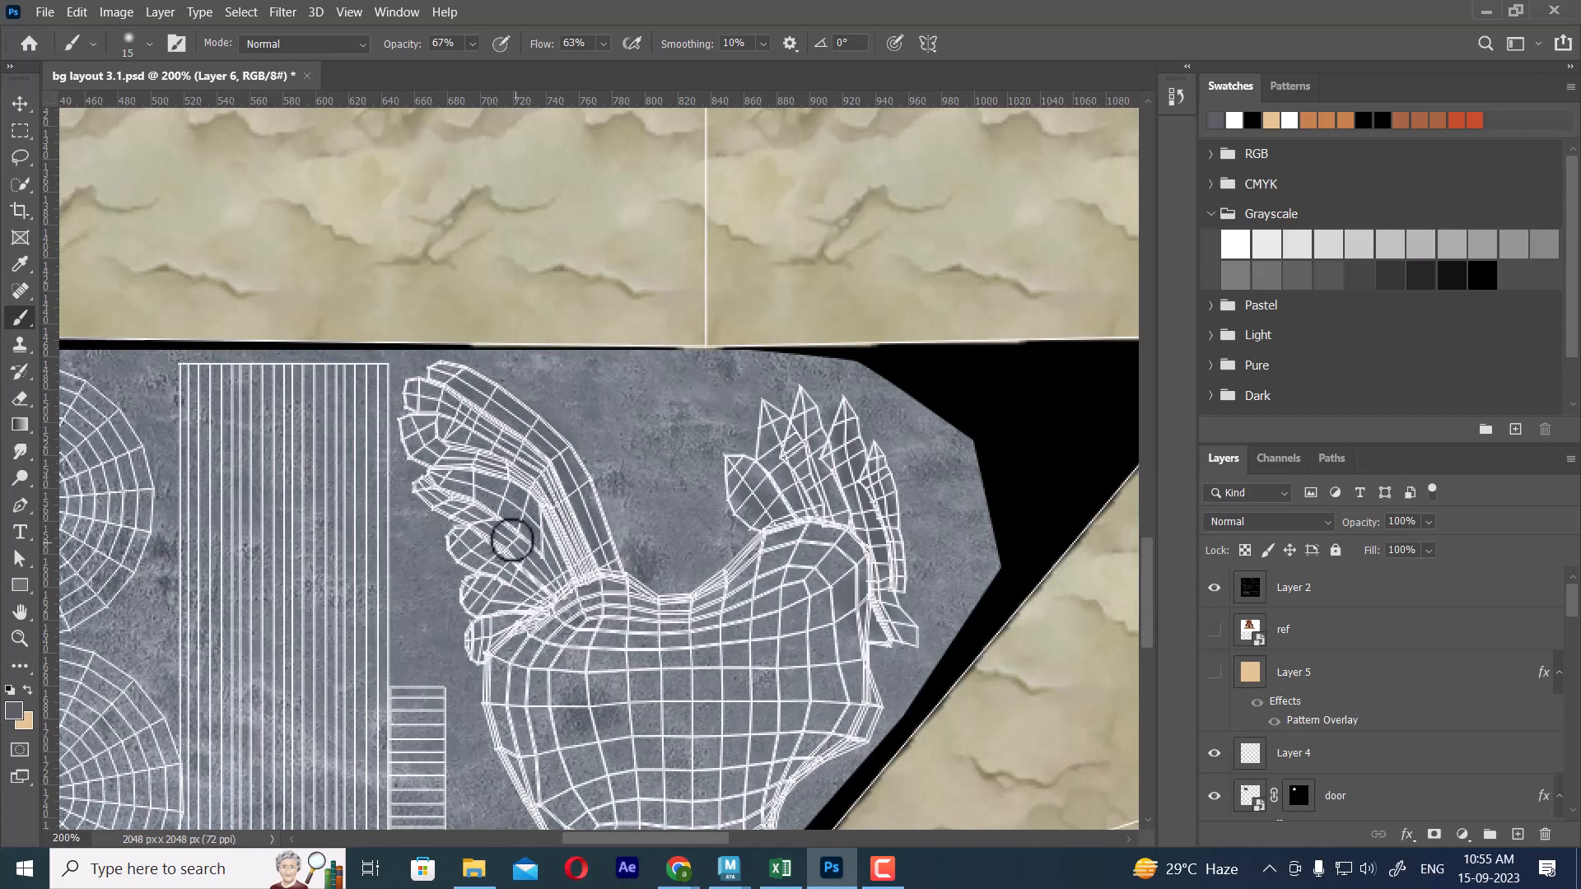
left_click_drag(1568, 609, 1552, 700)
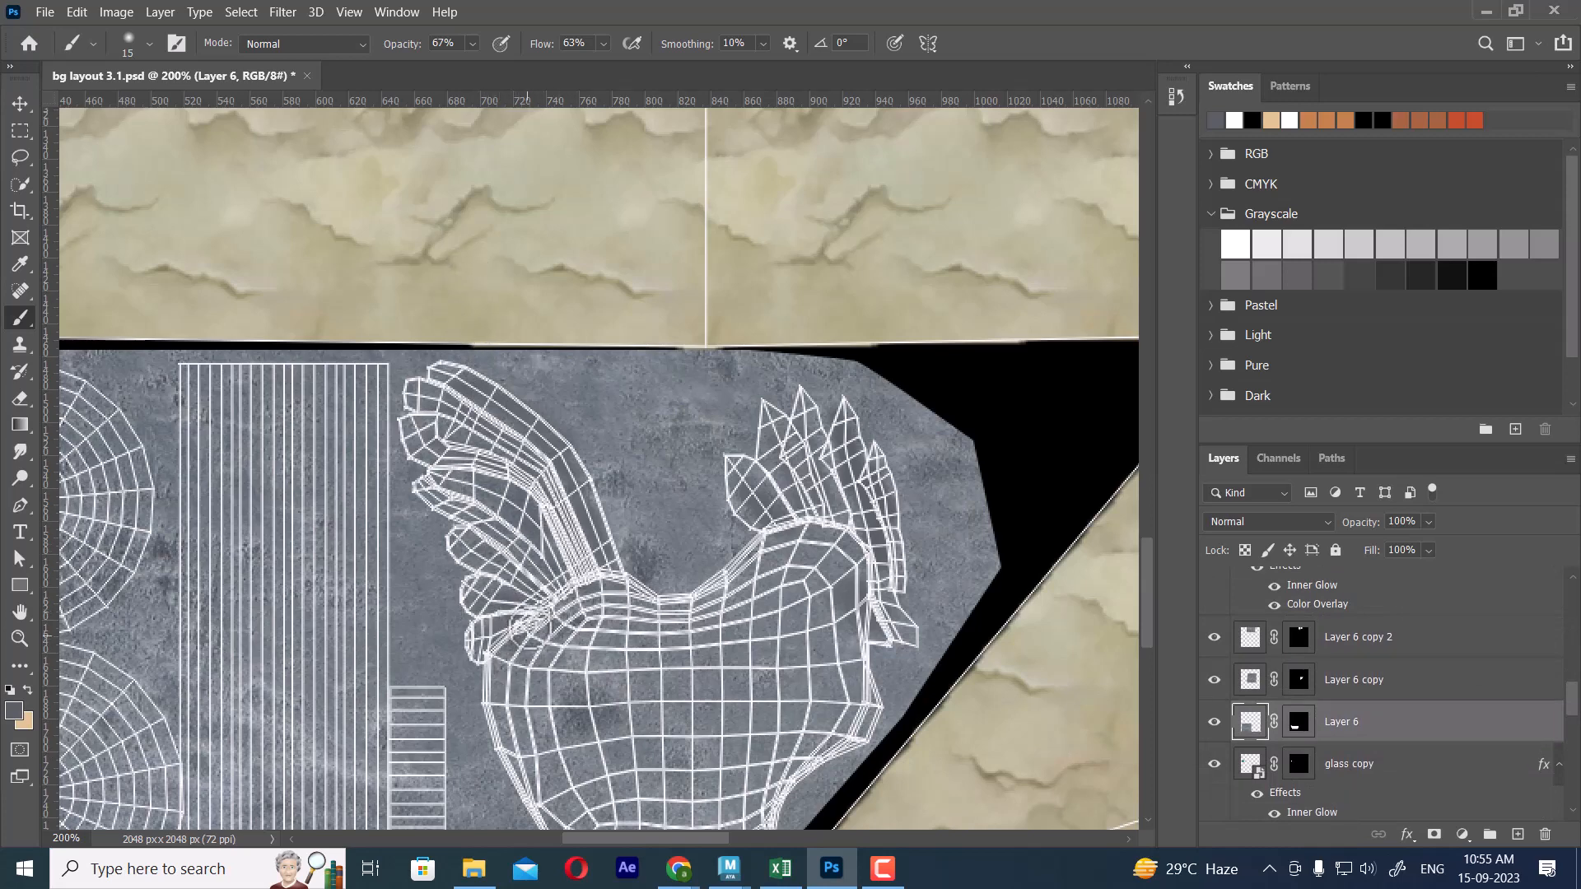
left_click_drag(673, 646, 681, 469)
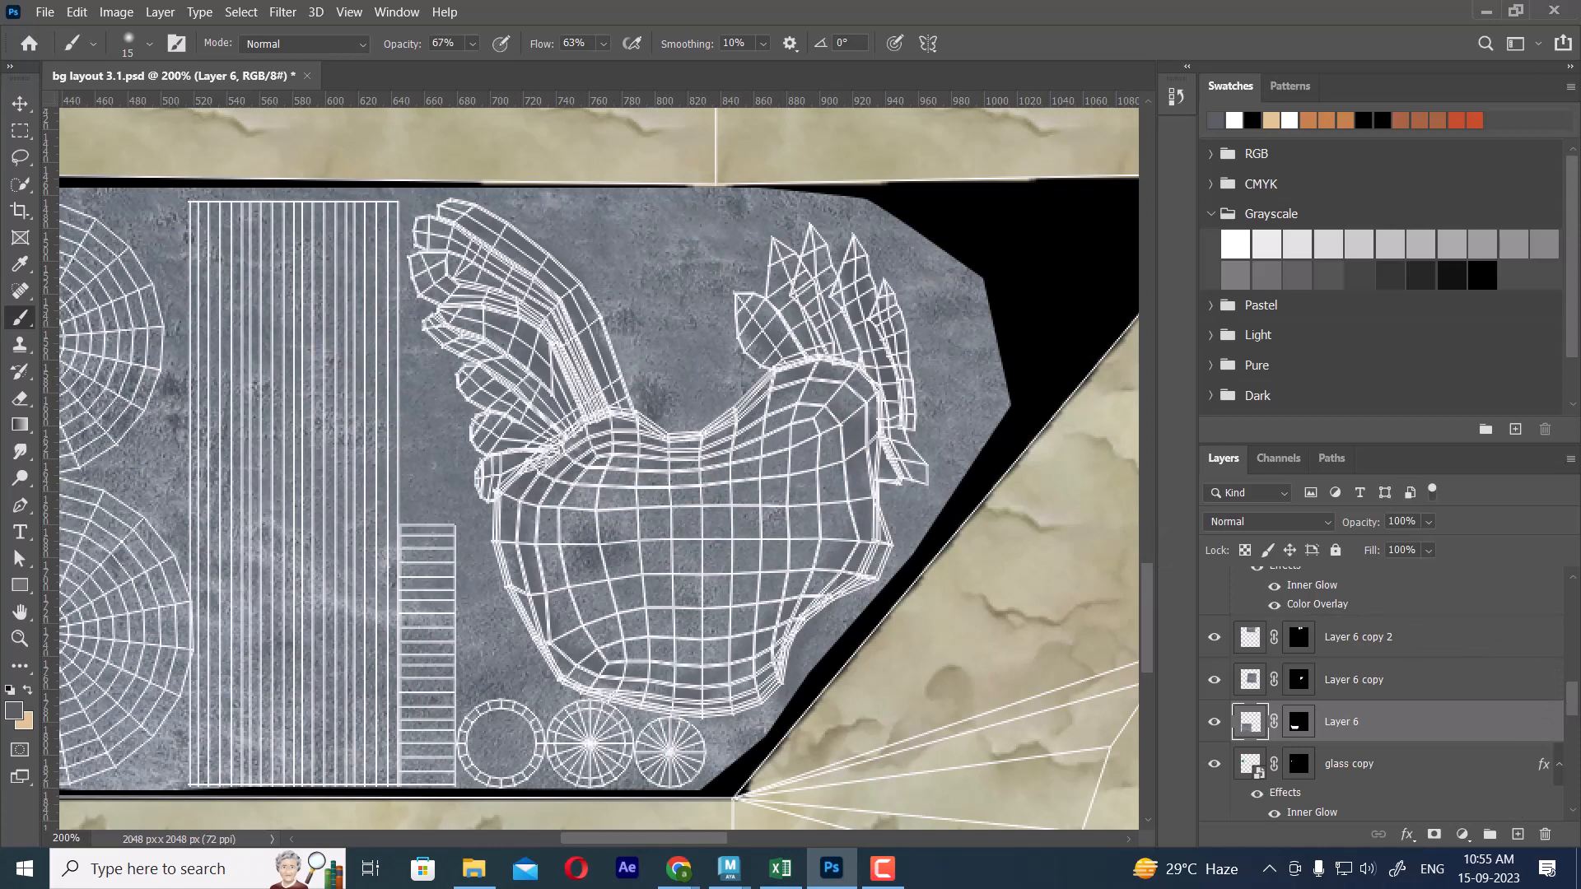
scroll(1367, 605, "up", 5)
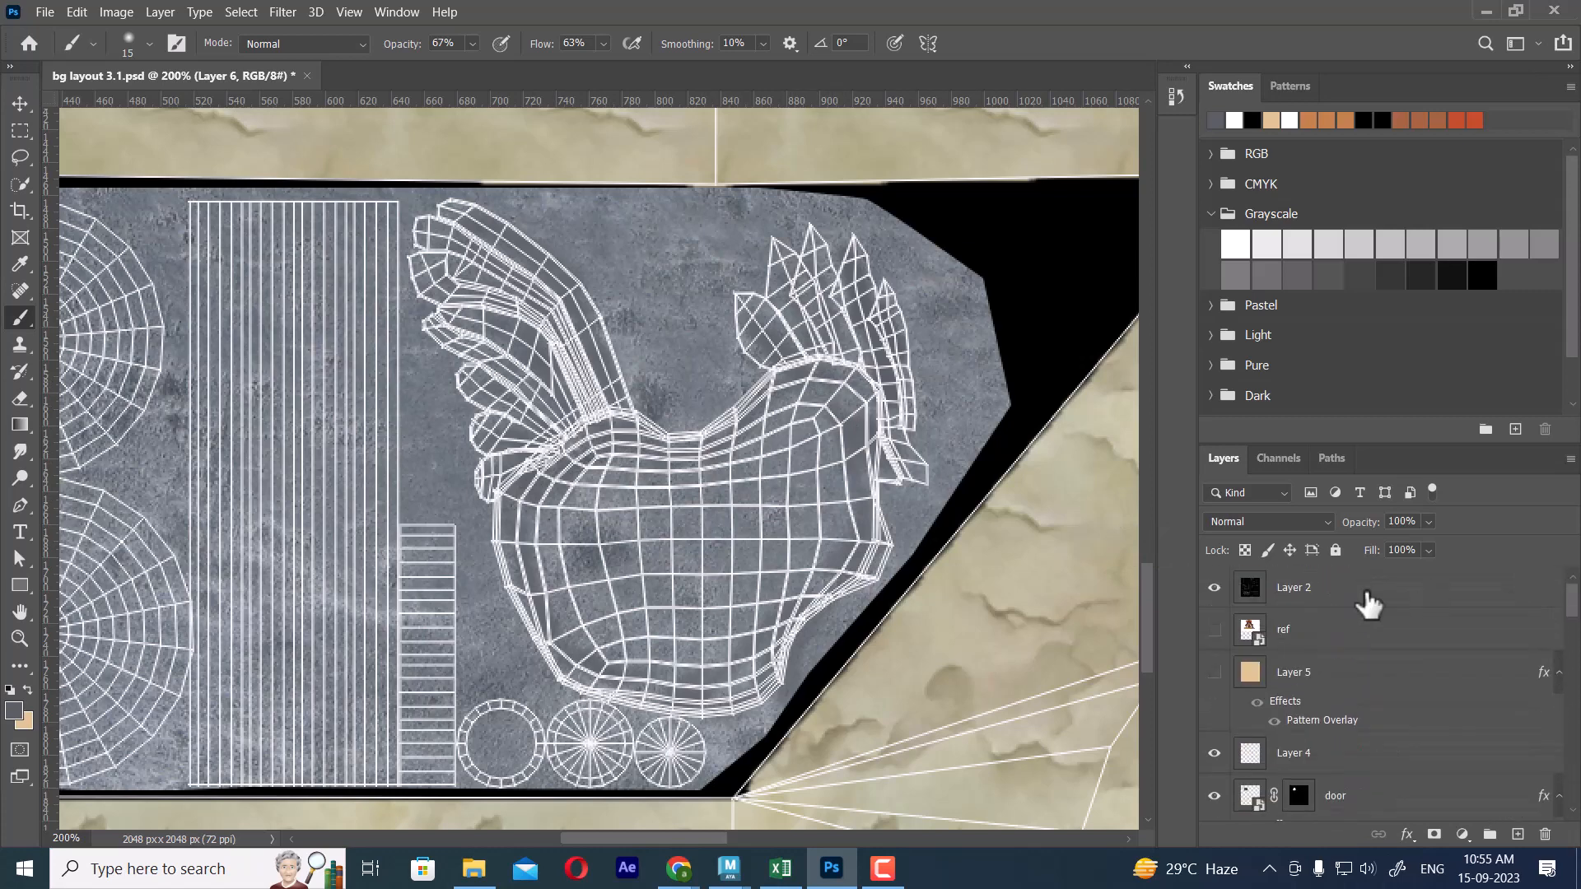
left_click(1214, 587)
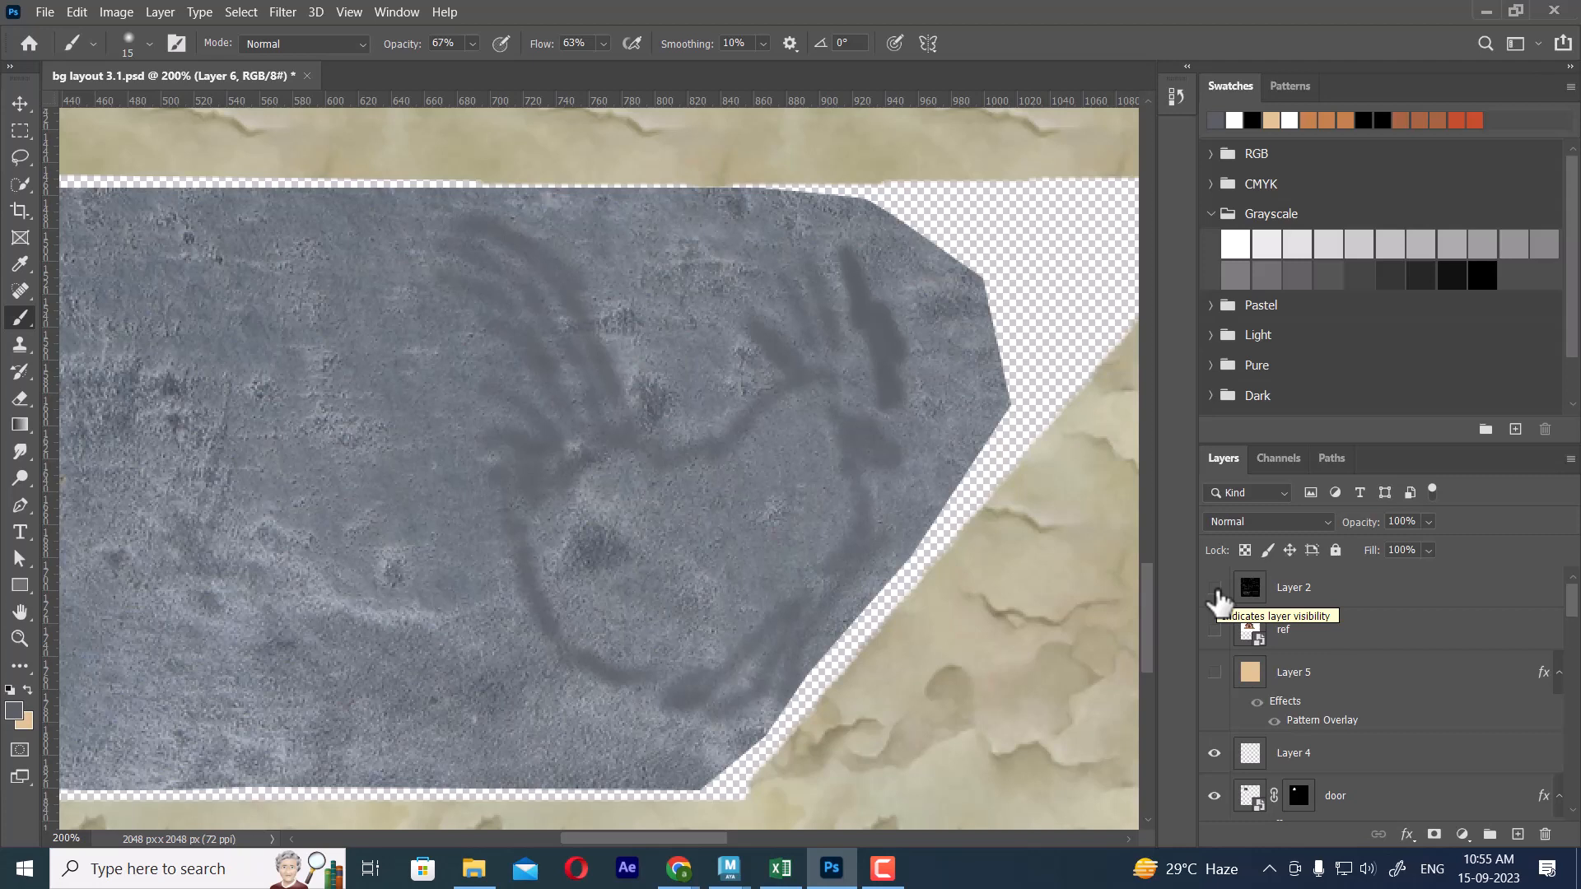
left_click(1214, 587)
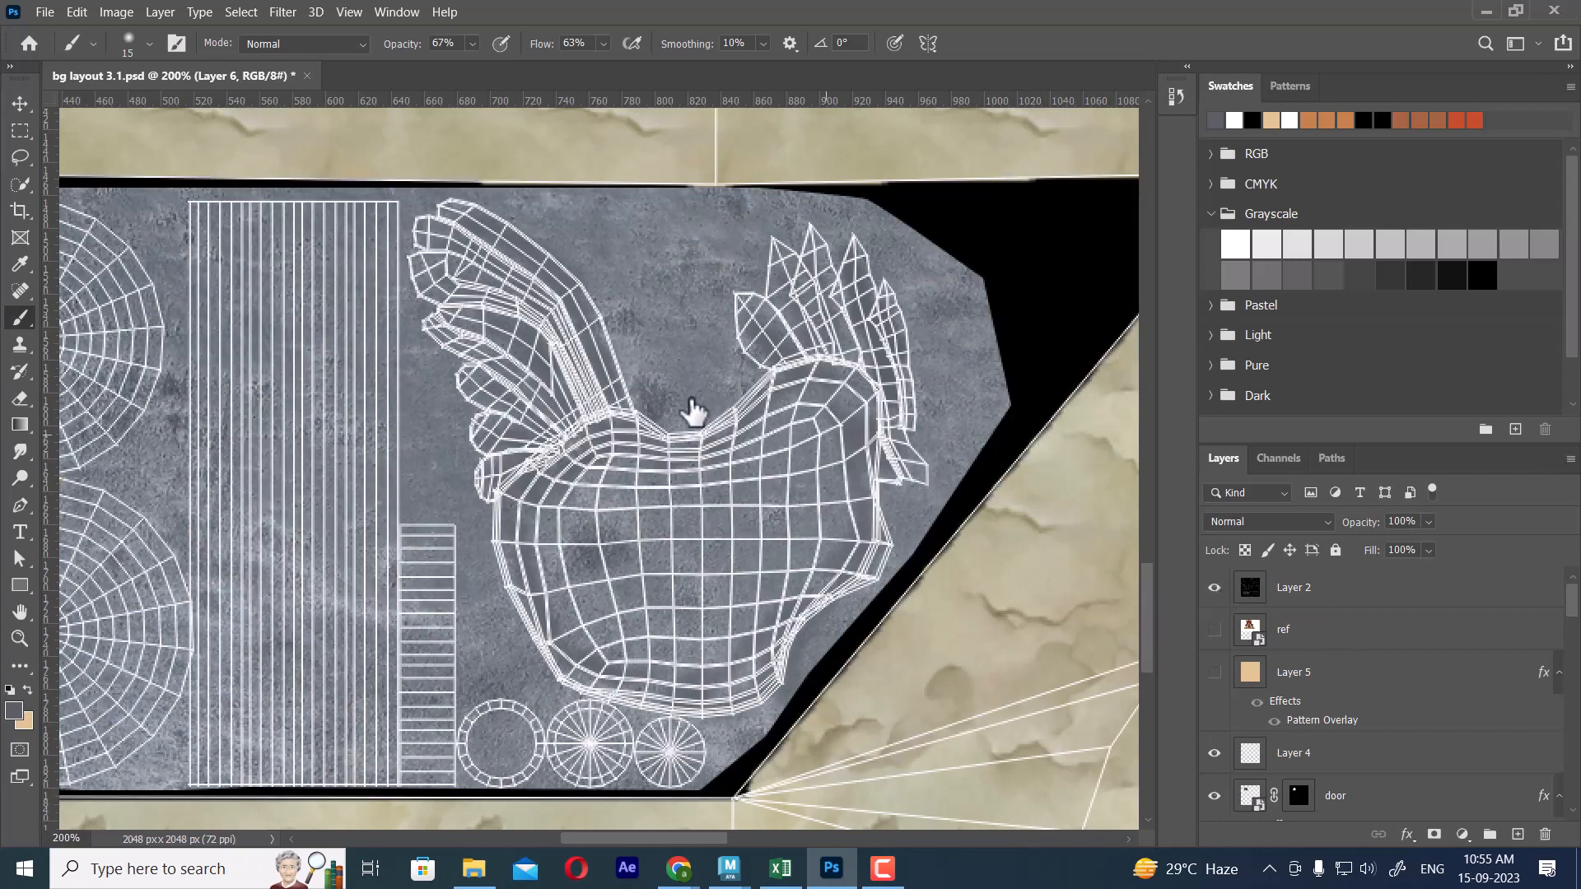
Set the brush to 42% opacity, 46% flow and 80 px, and softly shade the rooster's body.
left_click_drag(405, 51, 385, 58)
left_click_drag(541, 58, 519, 58)
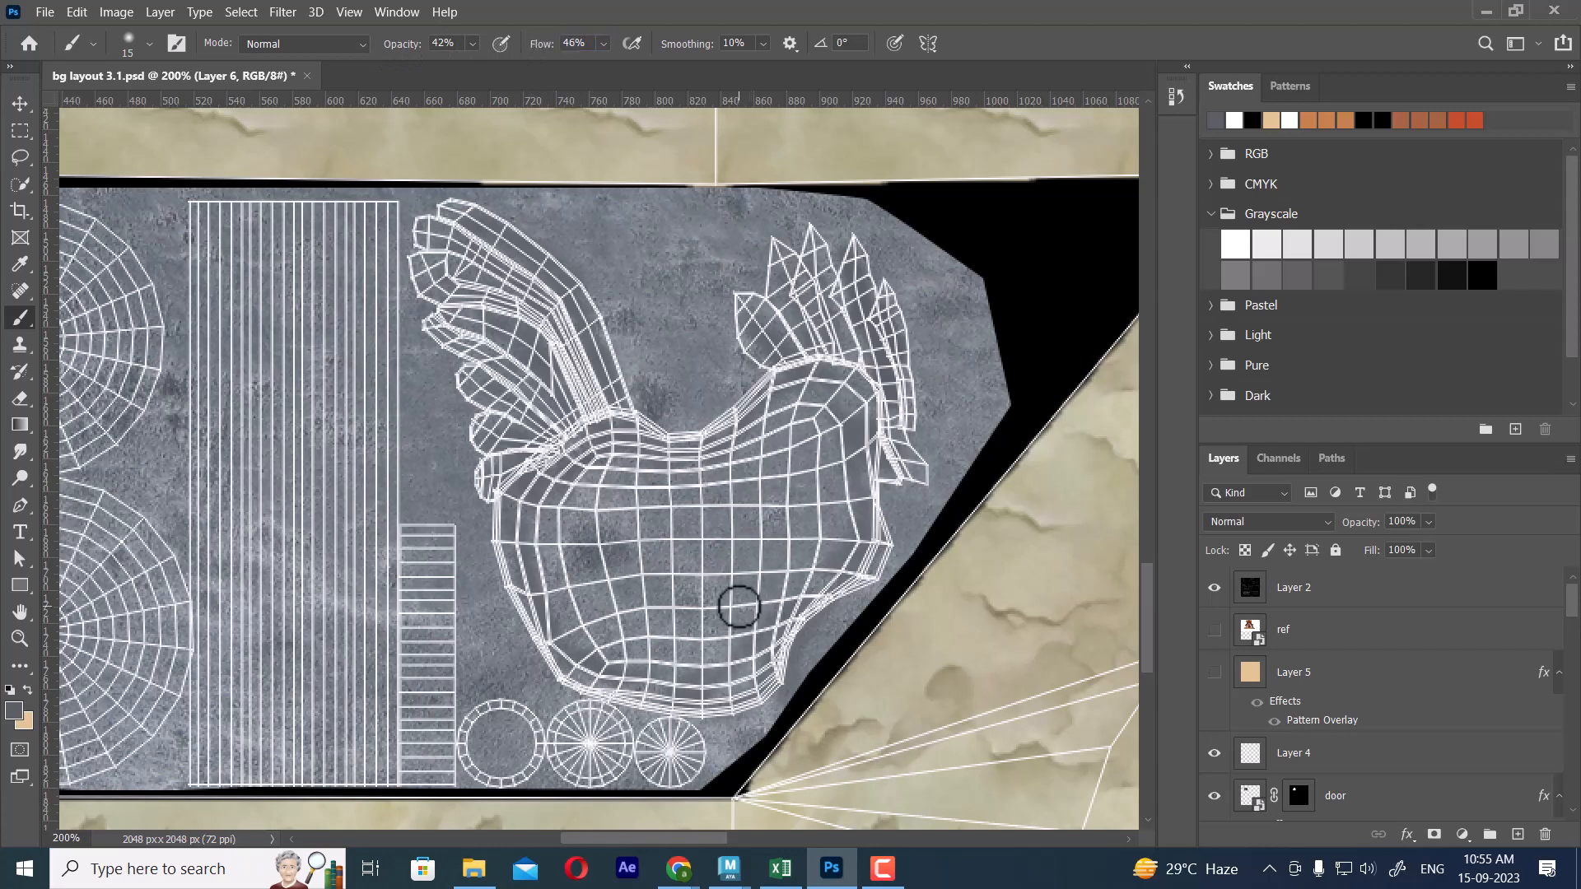
key("bracketright")
key("bracketright")
key("bracketright")
key("bracketright")
key("bracketright")
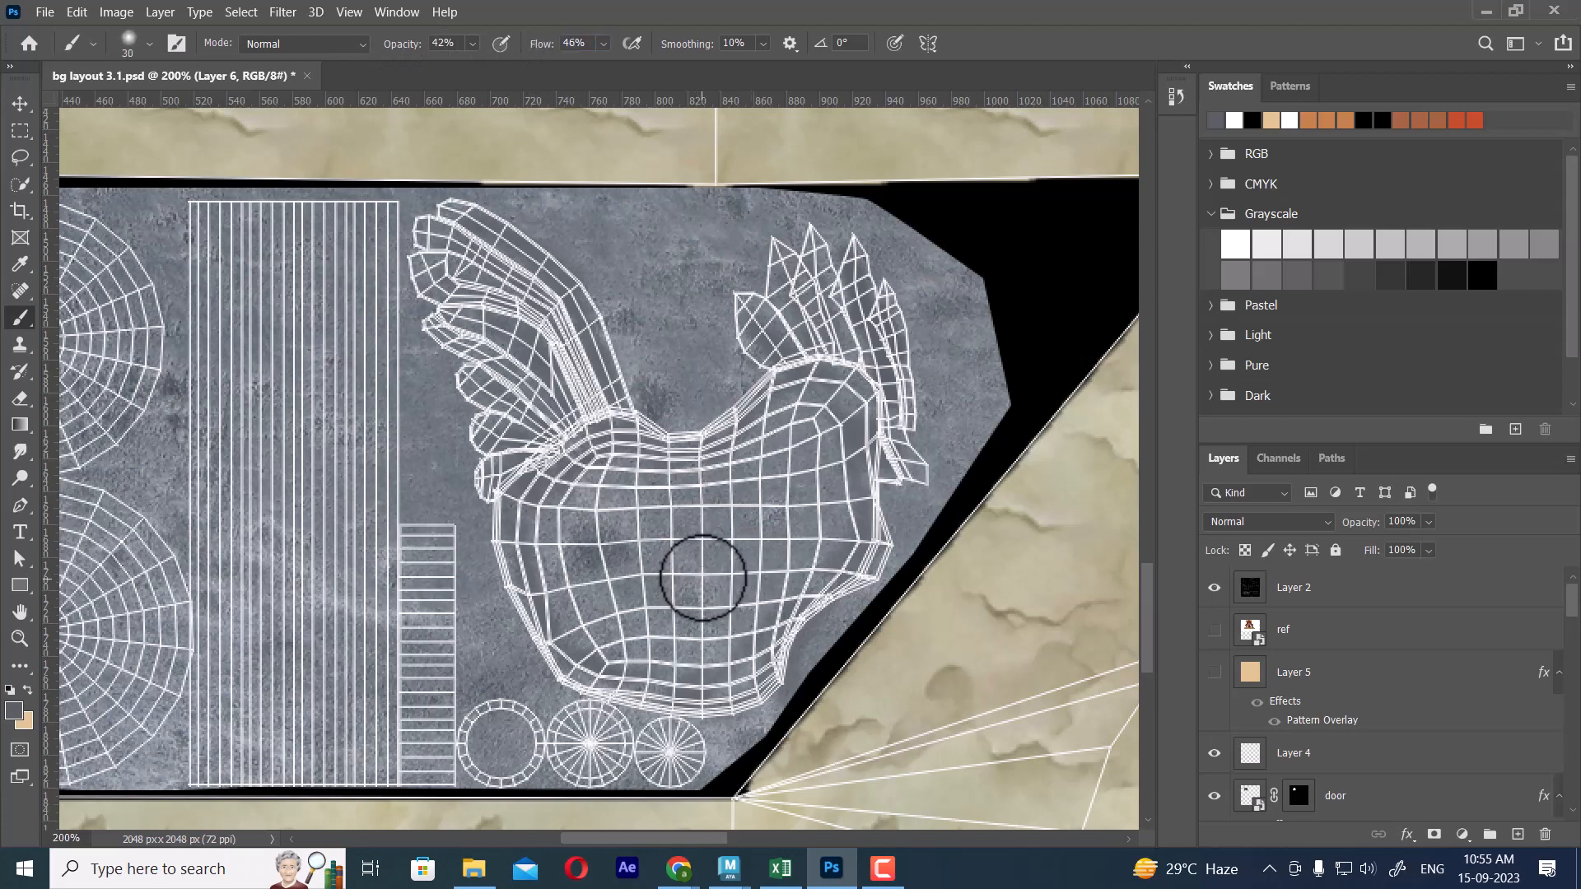
key("bracketright")
key("bracketright")
key("bracketright")
key("bracketright")
key("bracketright")
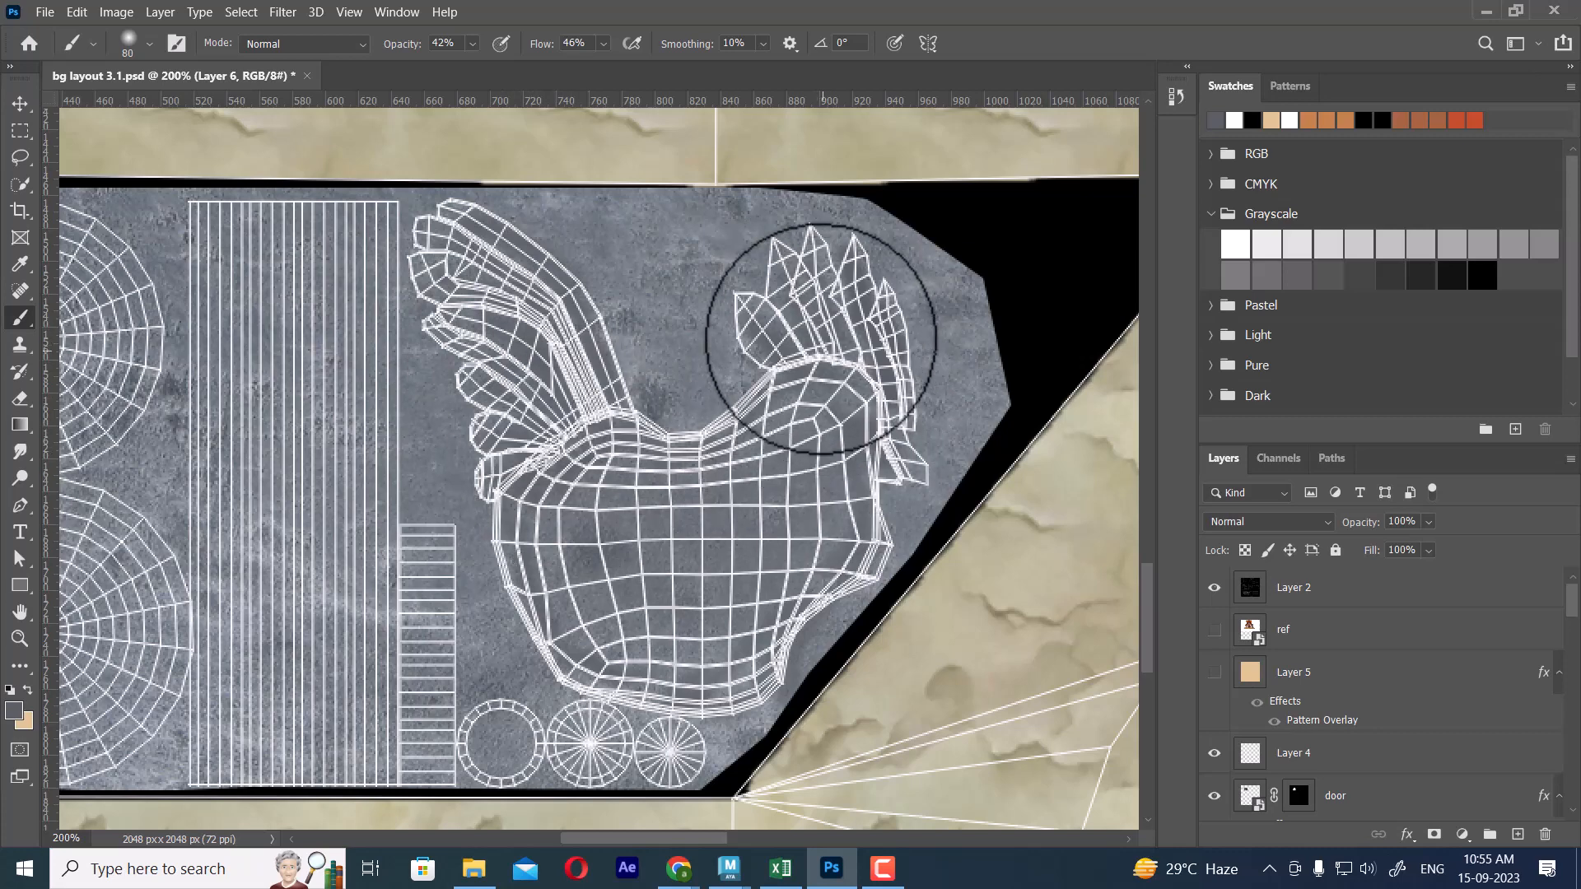
Shade the two large circular UV pieces beside the rooster, and hide the Layer 2 wireframe to review the metal texture.
mouse_move(581, 599)
left_mouse_down()
mouse_move(850, 500)
mouse_move(944, 520)
left_mouse_up()
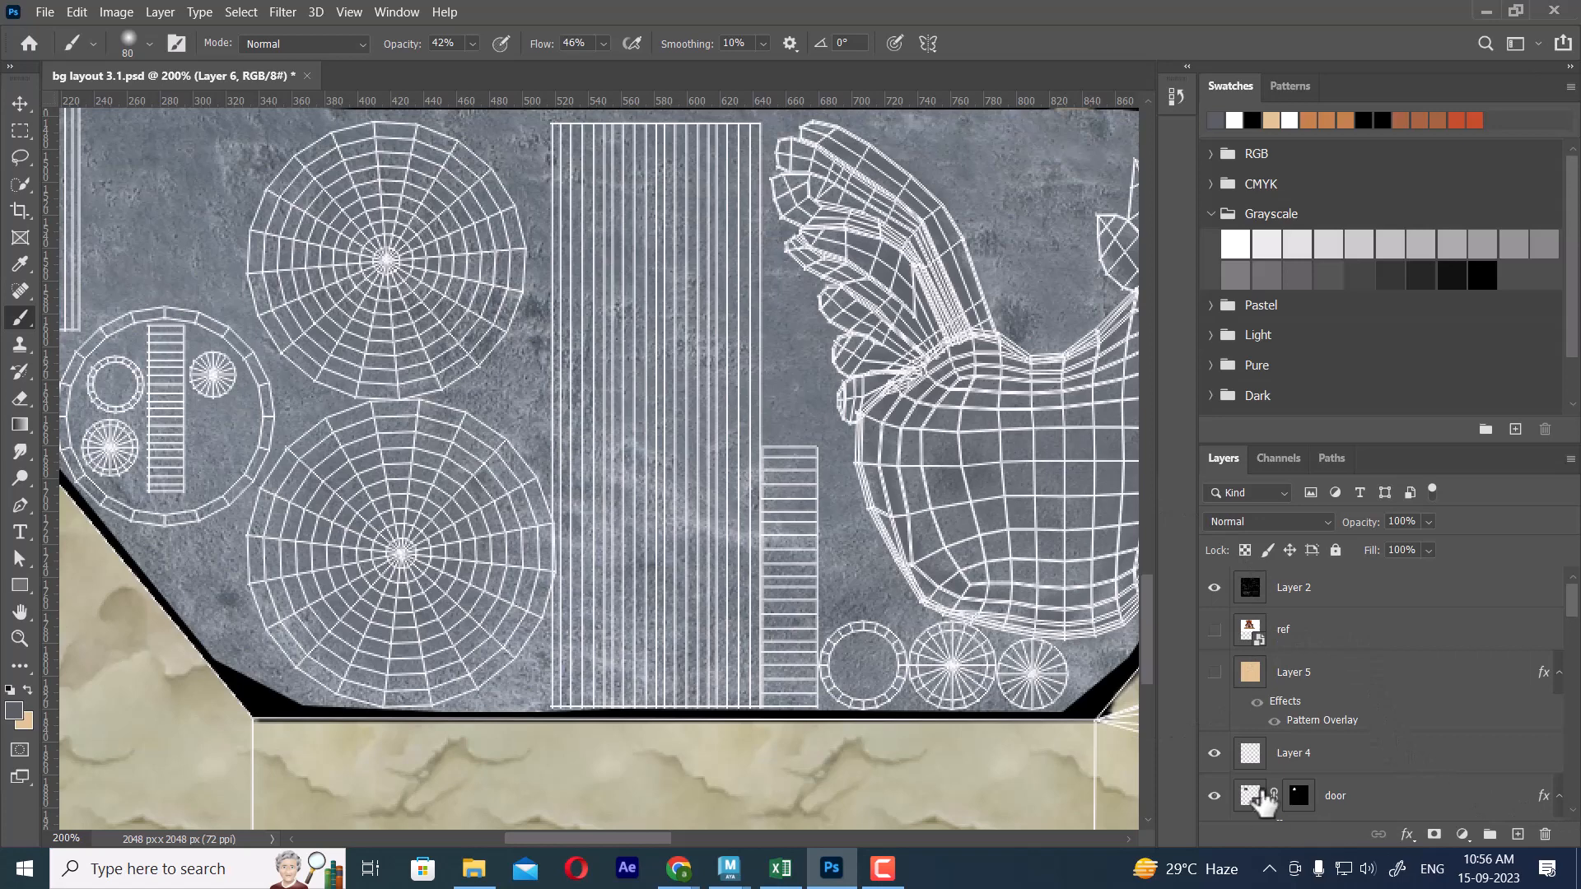
left_click(1213, 590)
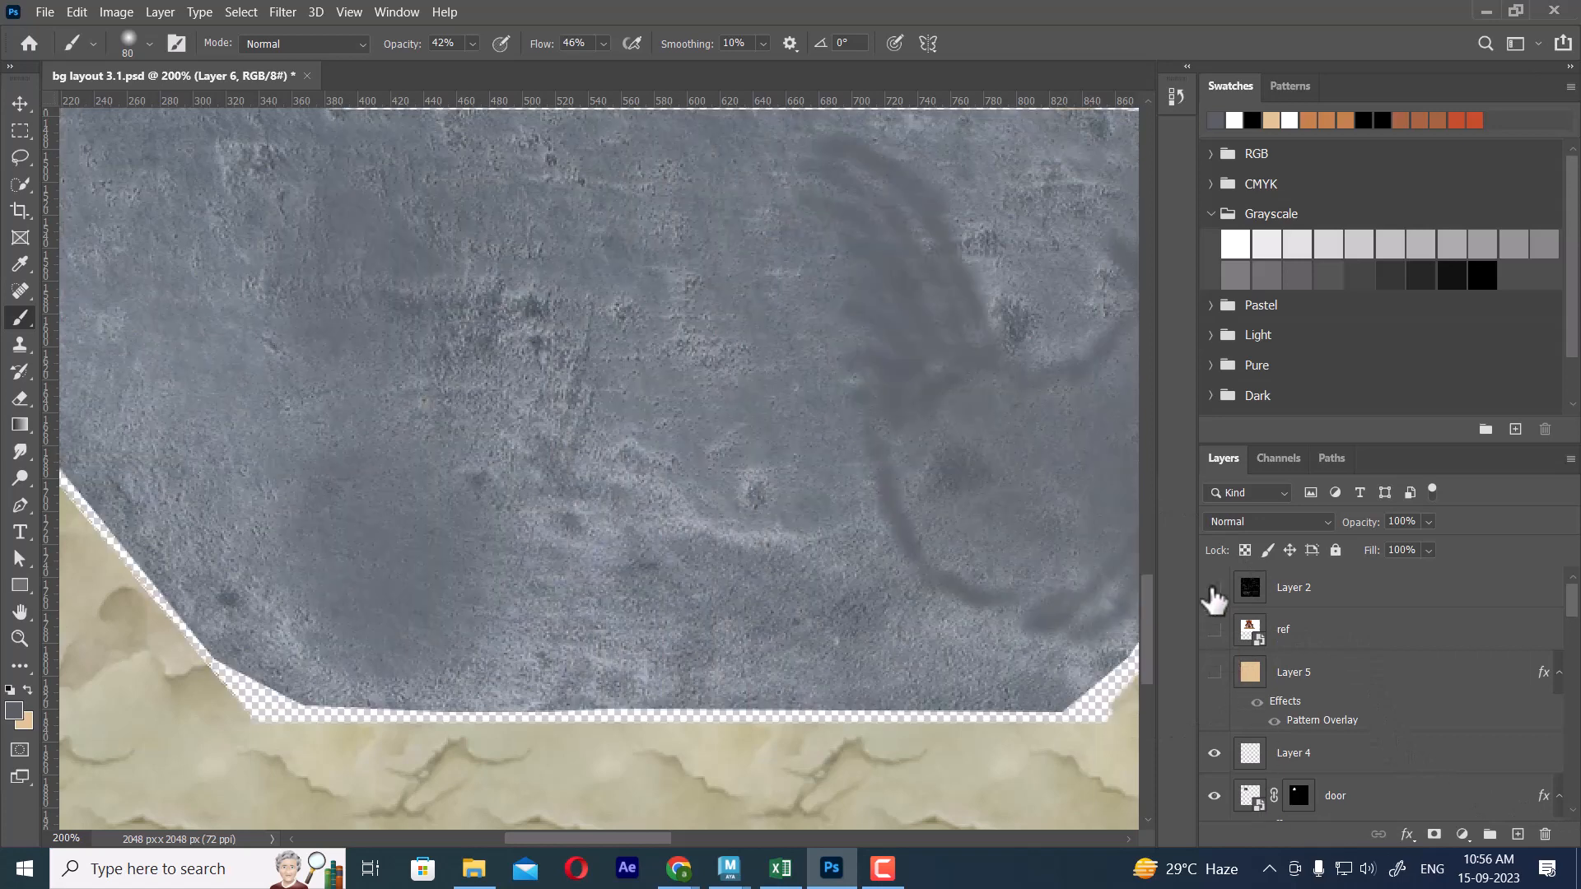
key("ctrl+minus")
key("ctrl+minus")
key("ctrl+minus")
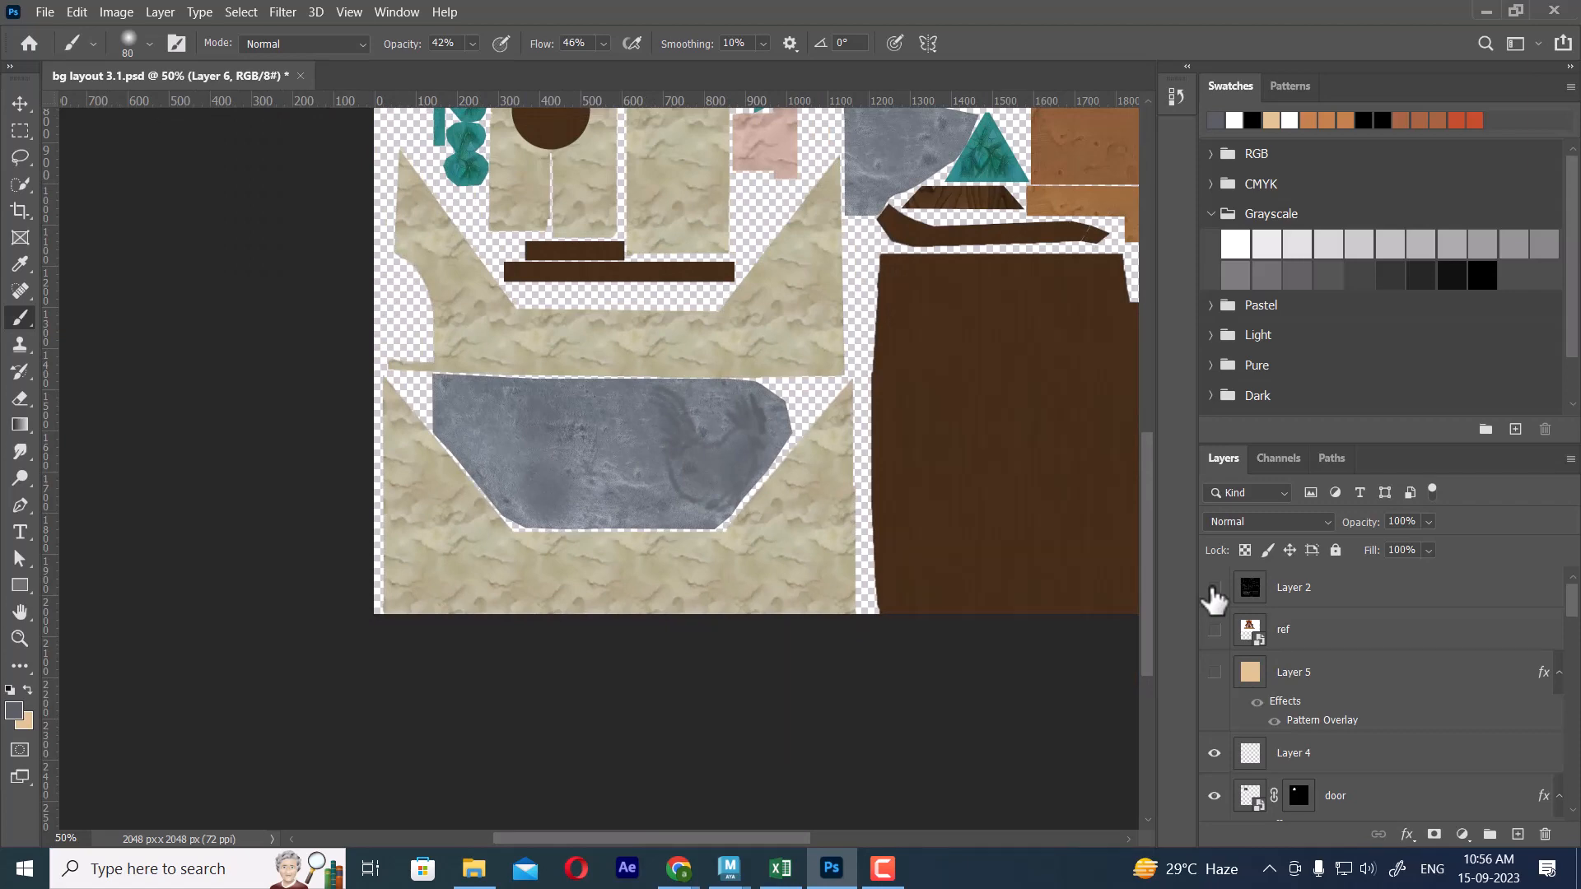
key("ctrl+plus")
key("ctrl+plus")
key("ctrl+plus")
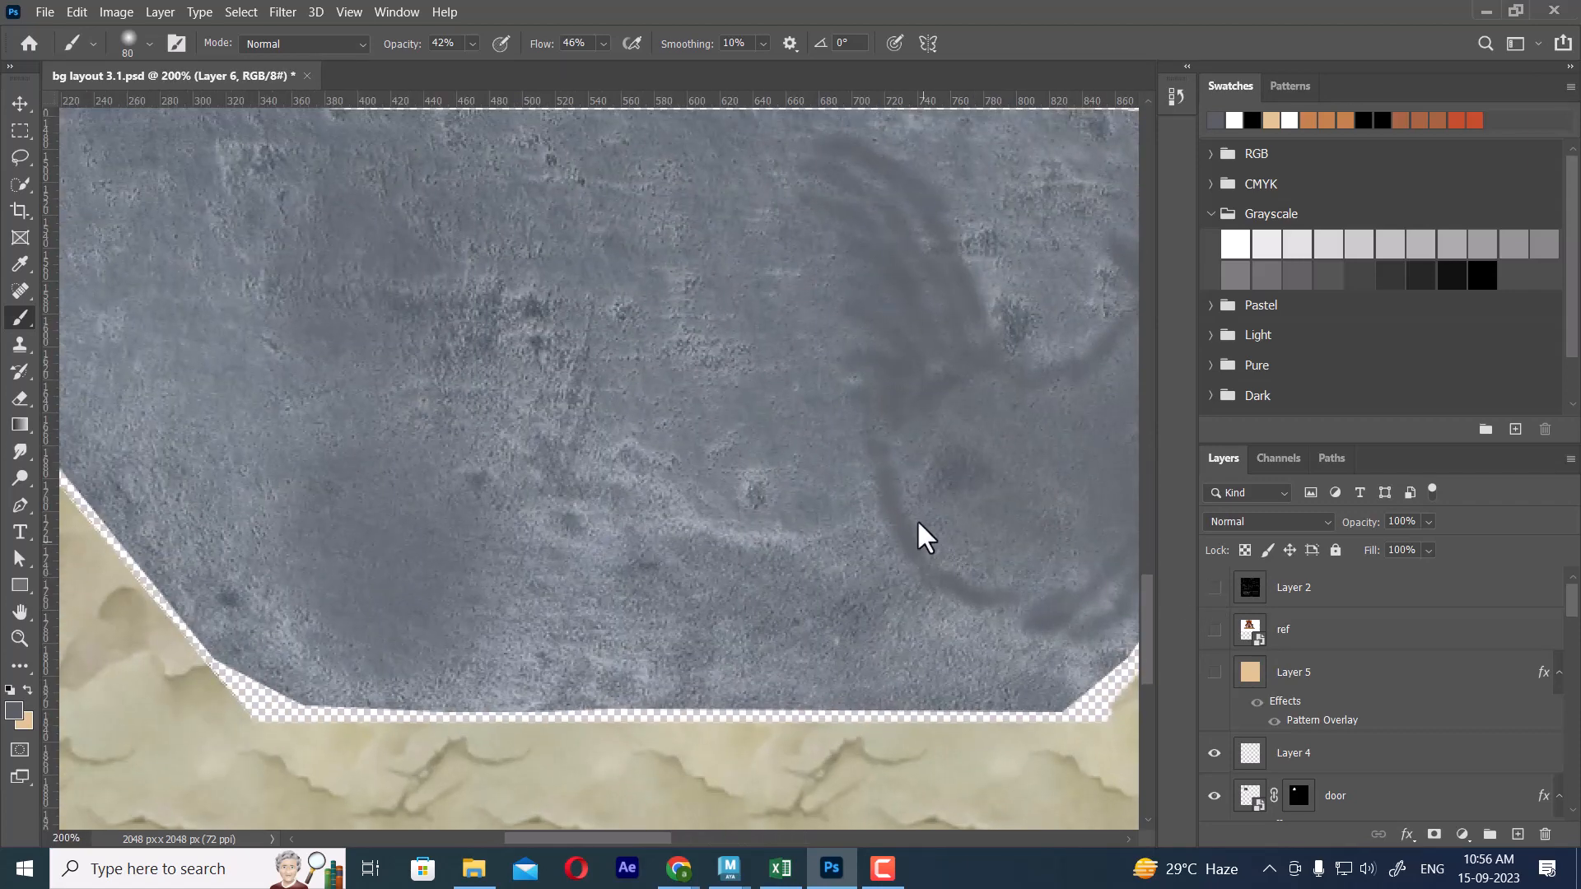
left_click_drag(917, 518, 852, 511)
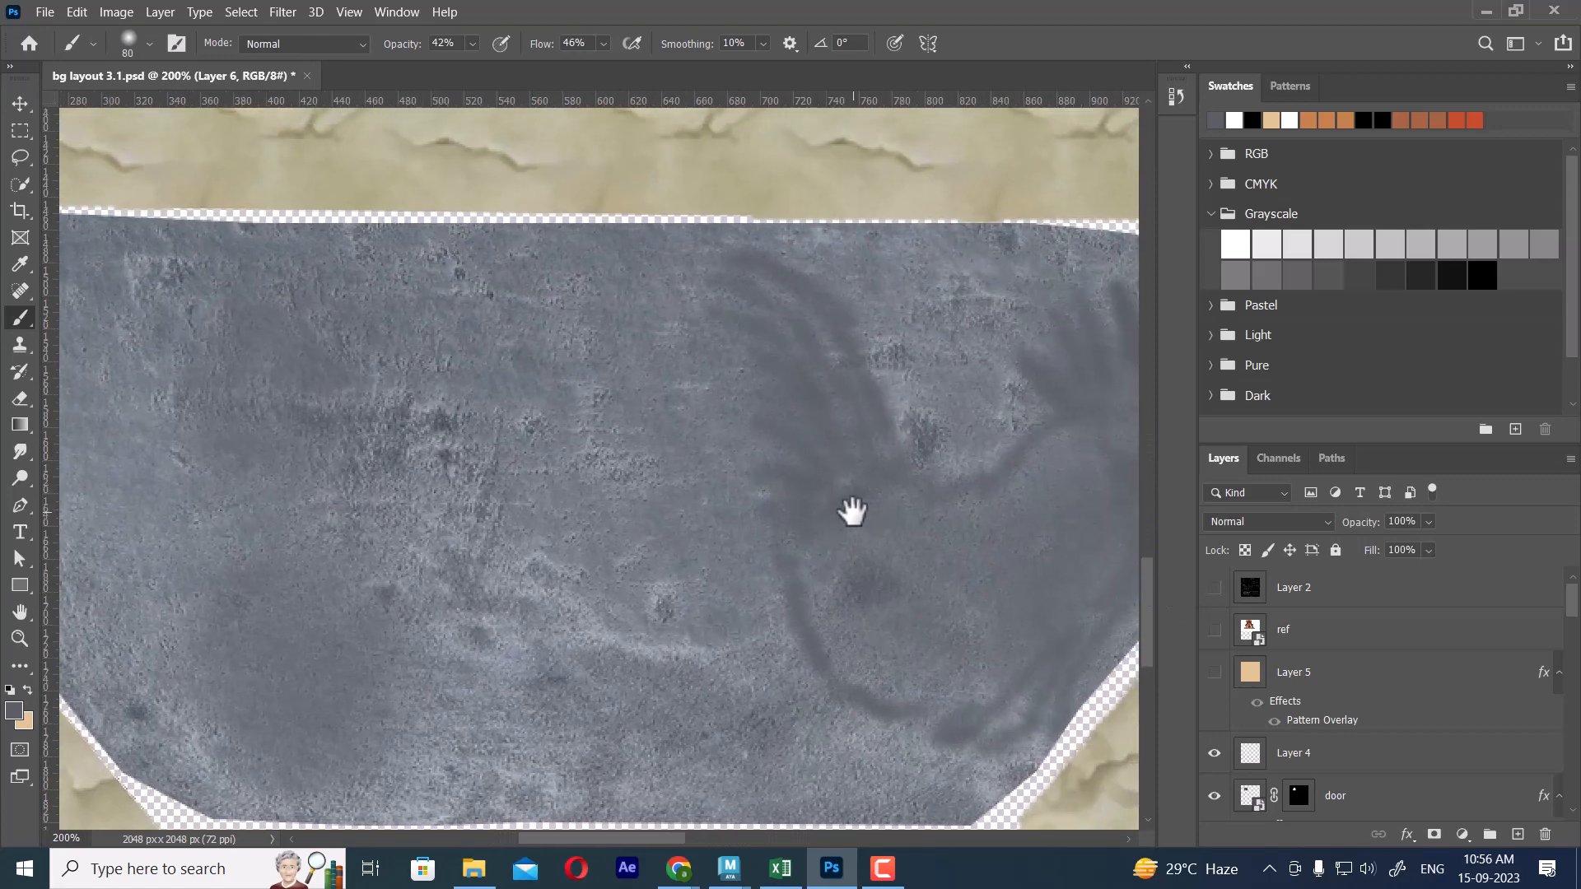
key("ctrl+minus")
key("ctrl+minus")
key("ctrl+minus")
key("ctrl+minus")
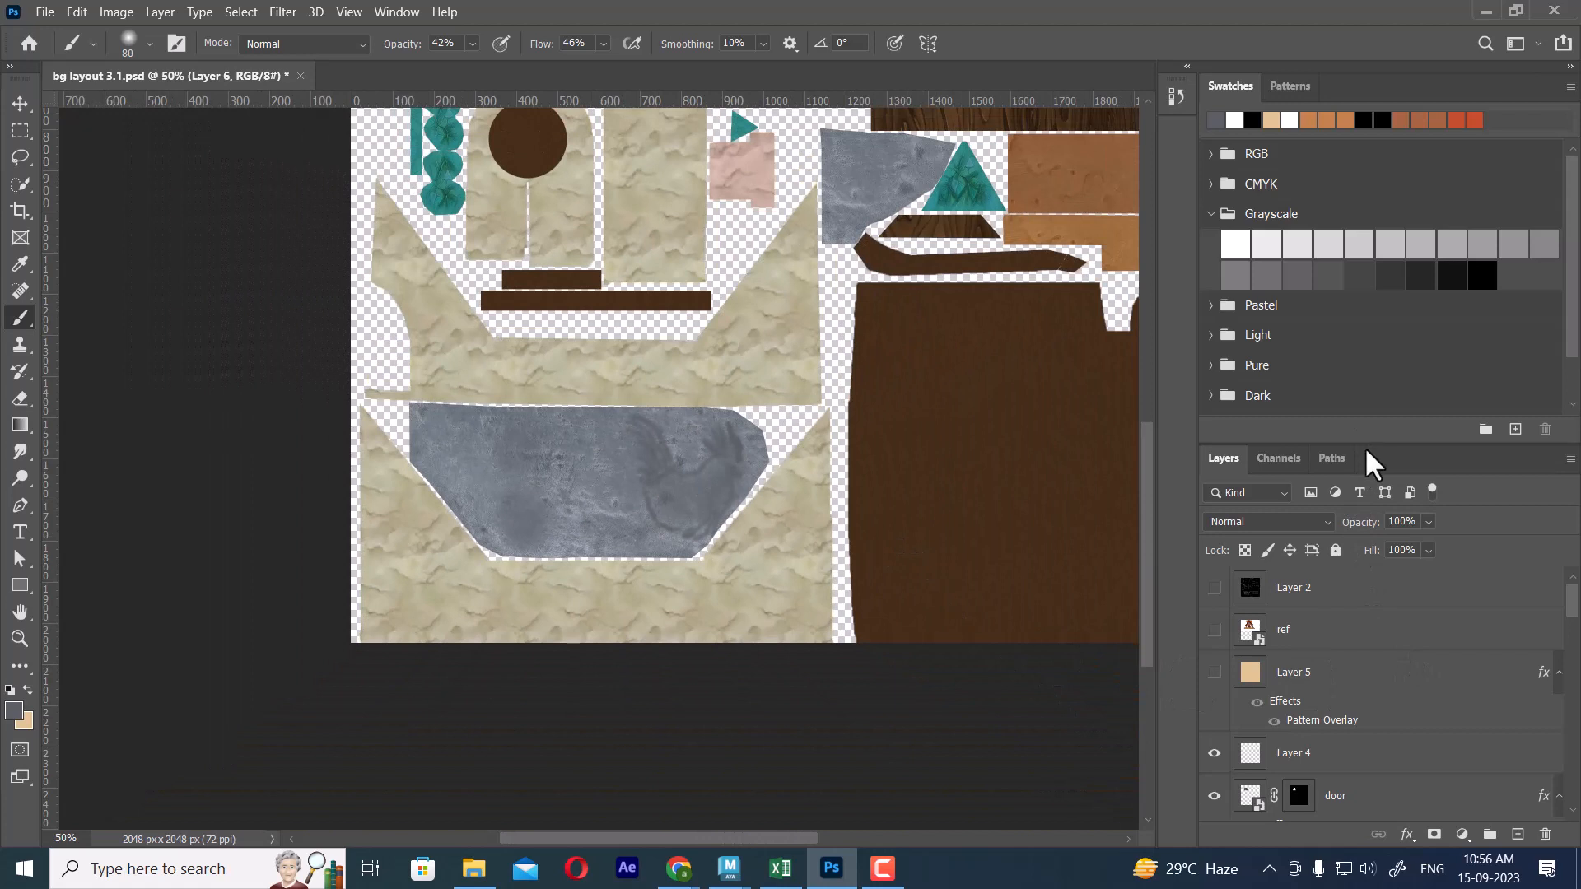
Group Layer 6, Layer 6 copy and Layer 6 copy 2, and name the group metal.
left_click_drag(1366, 447, 1387, 273)
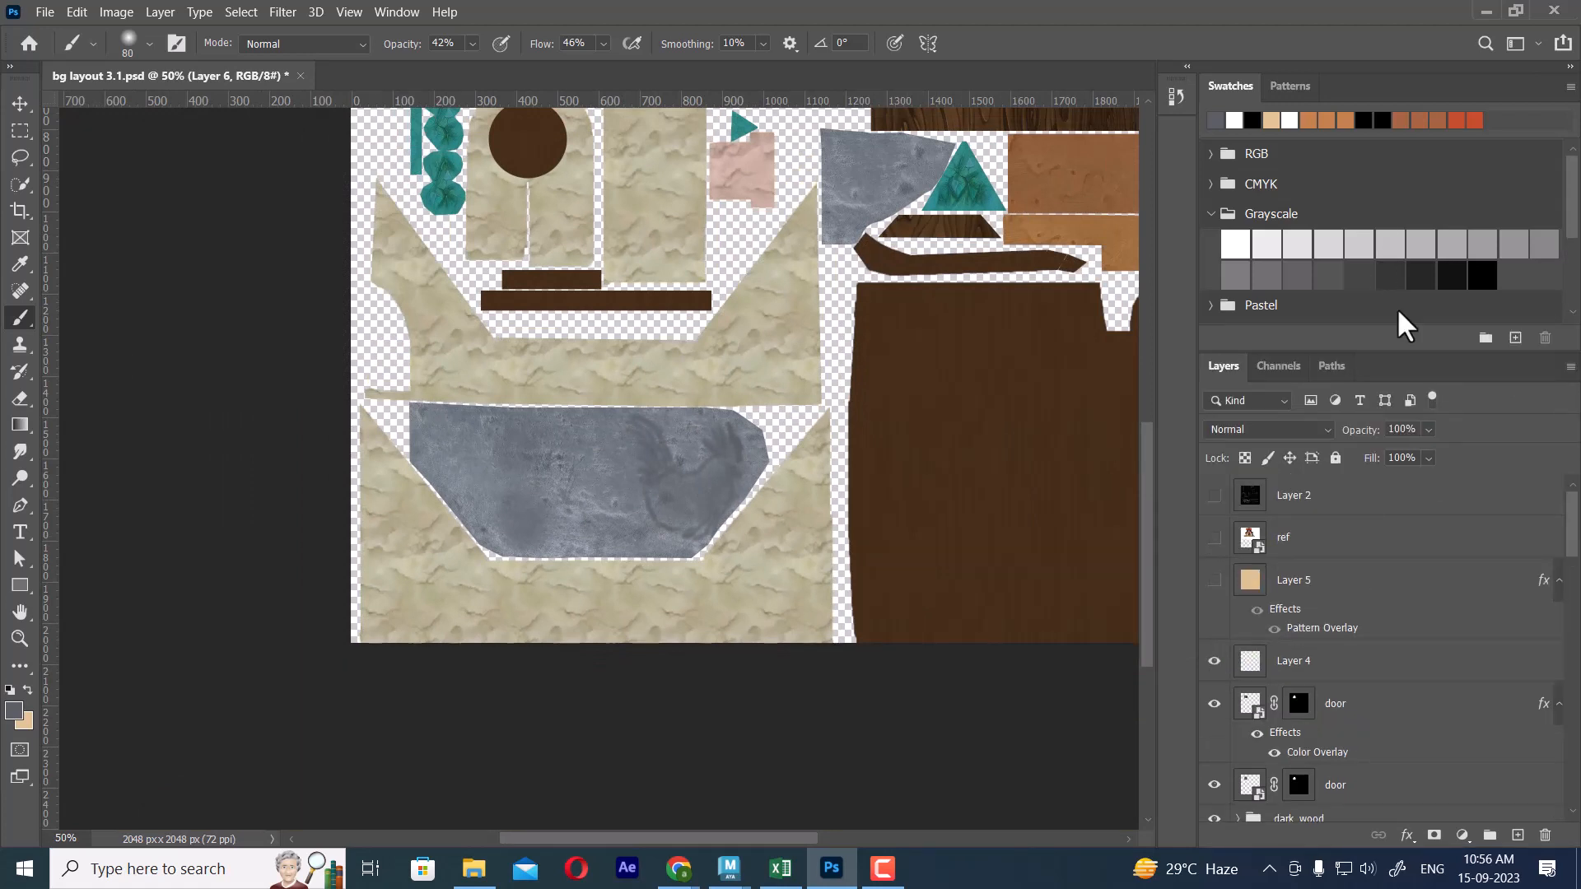
scroll(853, 409, "up", 5)
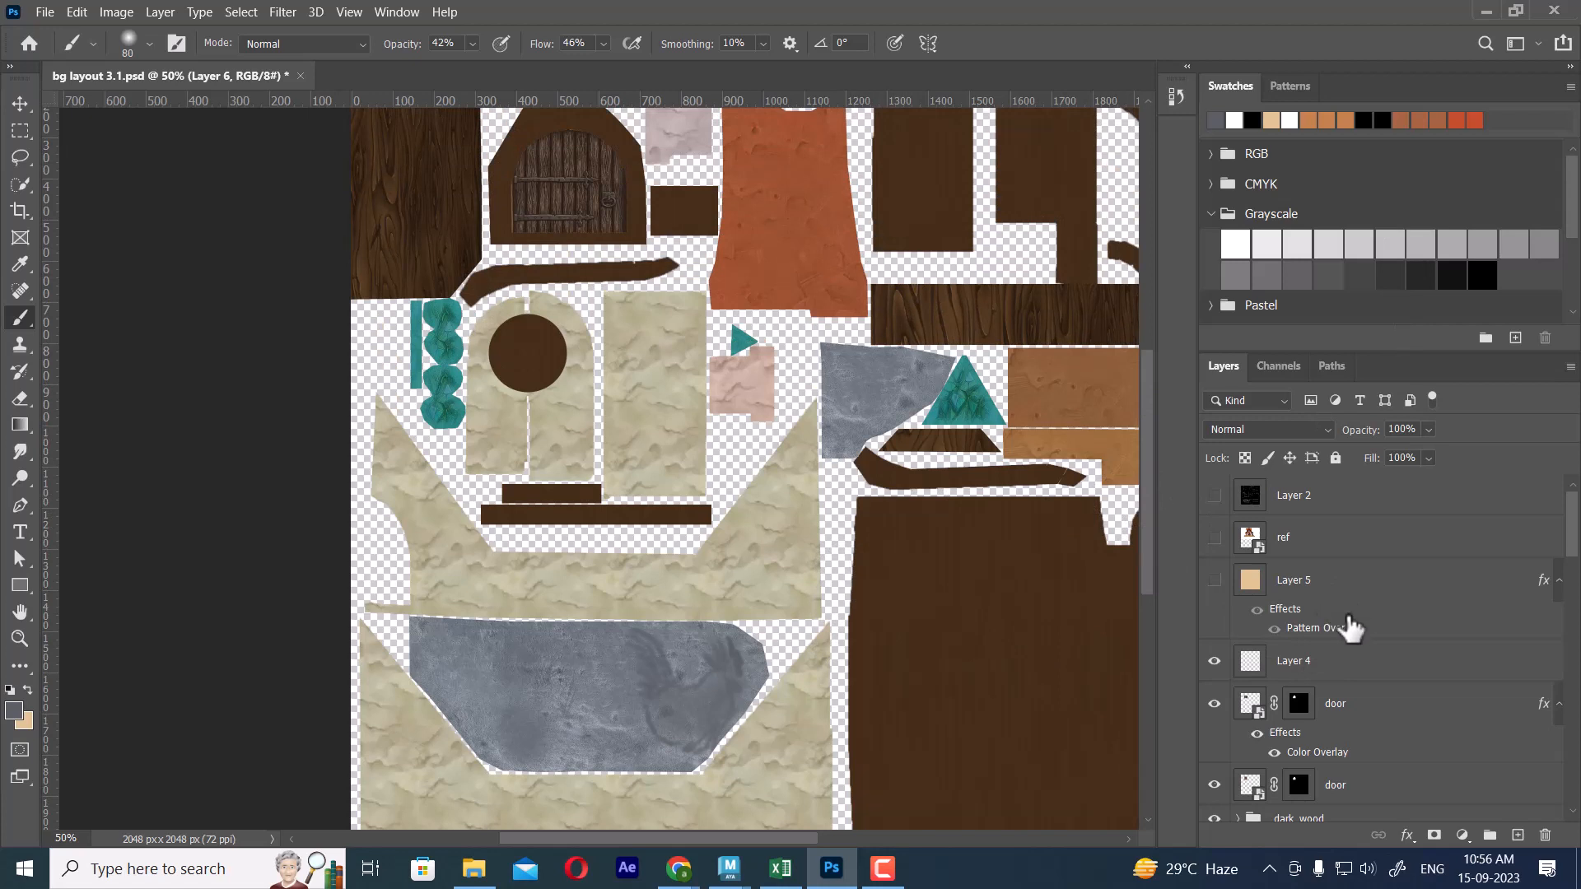
scroll(1332, 618, "down", 3)
left_click(20, 104)
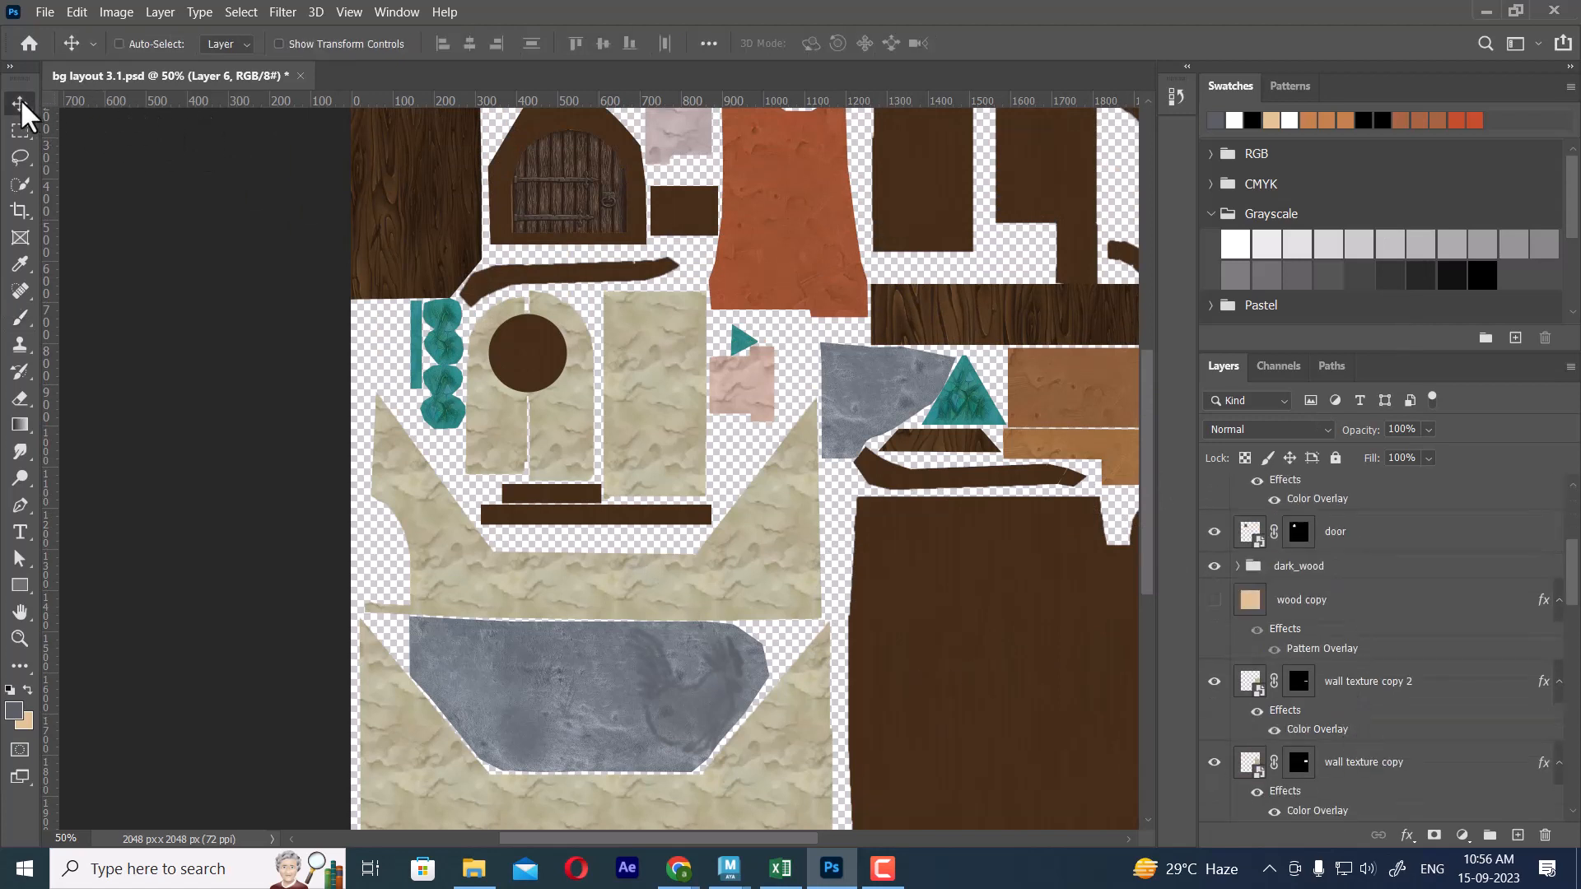
right_click(563, 707)
left_click(589, 703)
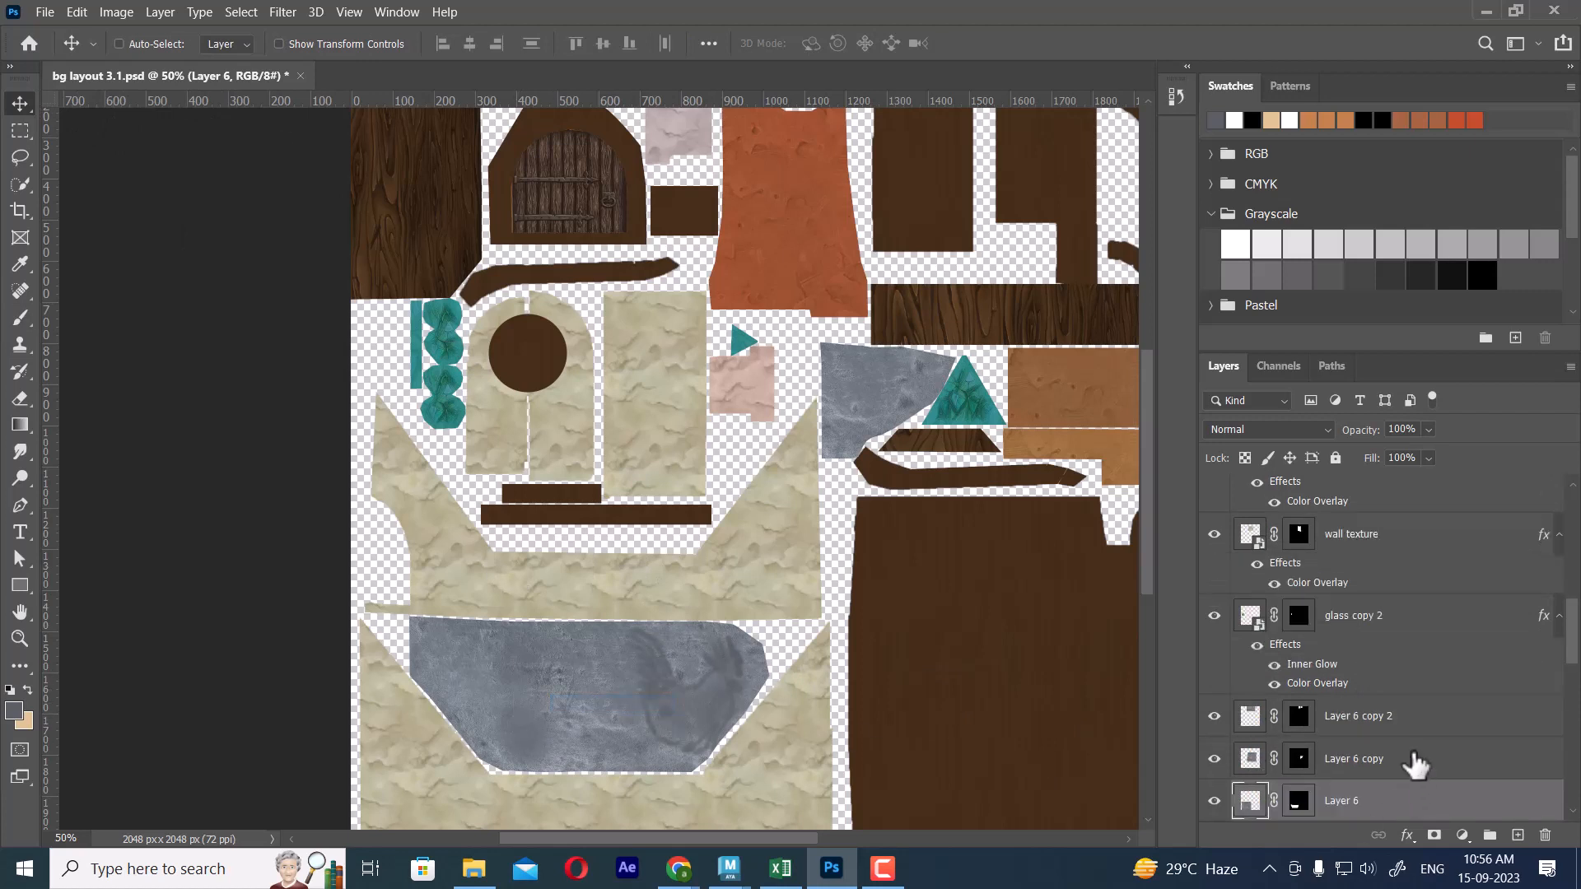
scroll(1403, 774, "down", 1)
left_click(1369, 646, "shift")
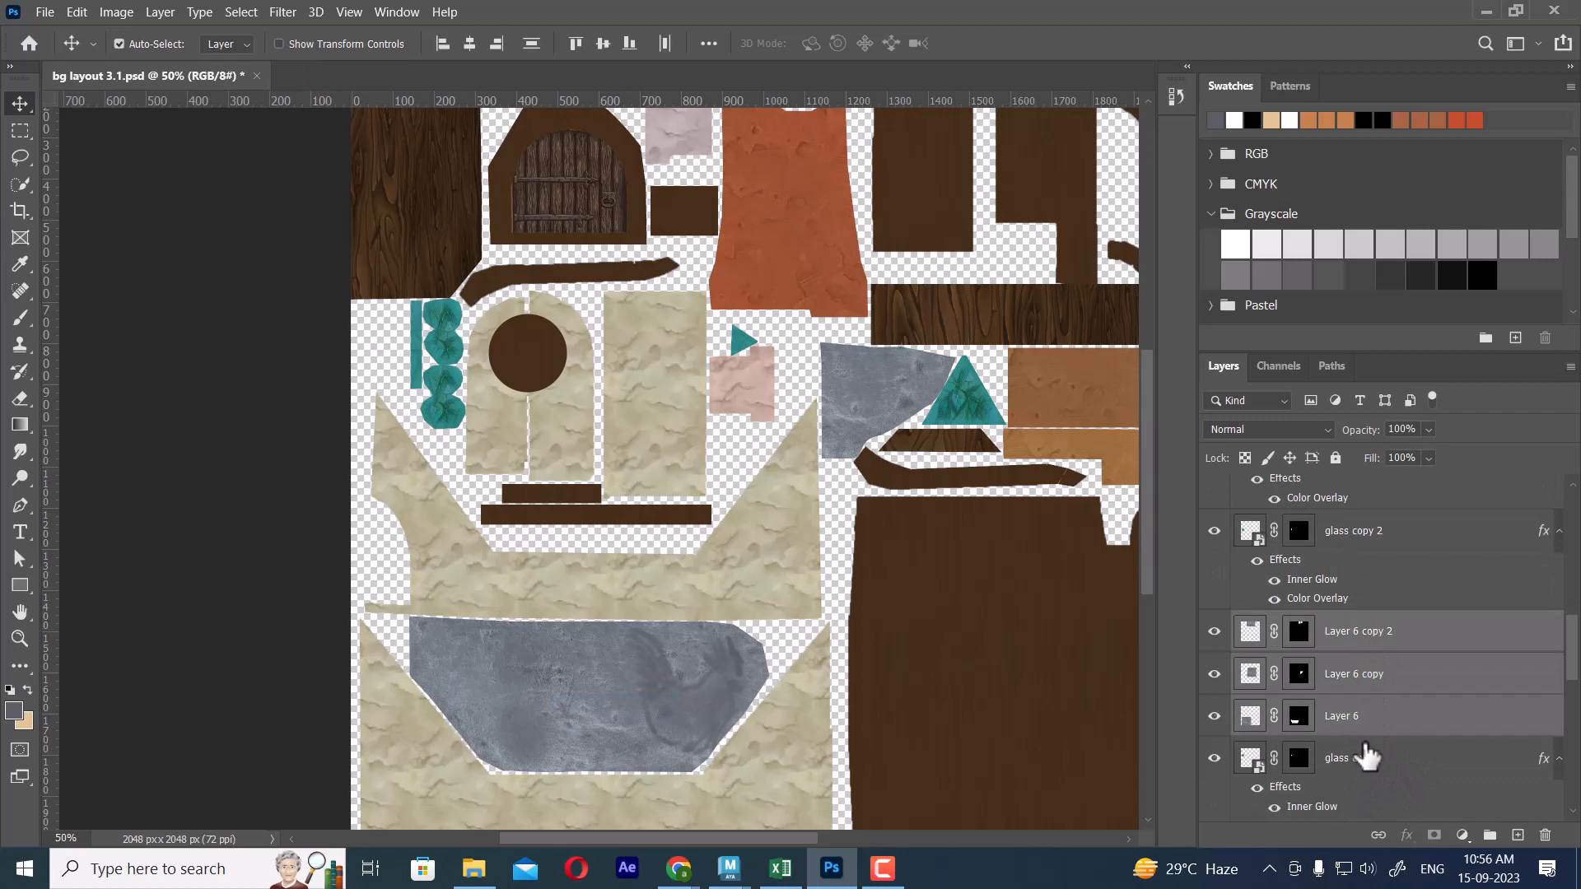
key("ctrl+g")
double_click(1304, 623)
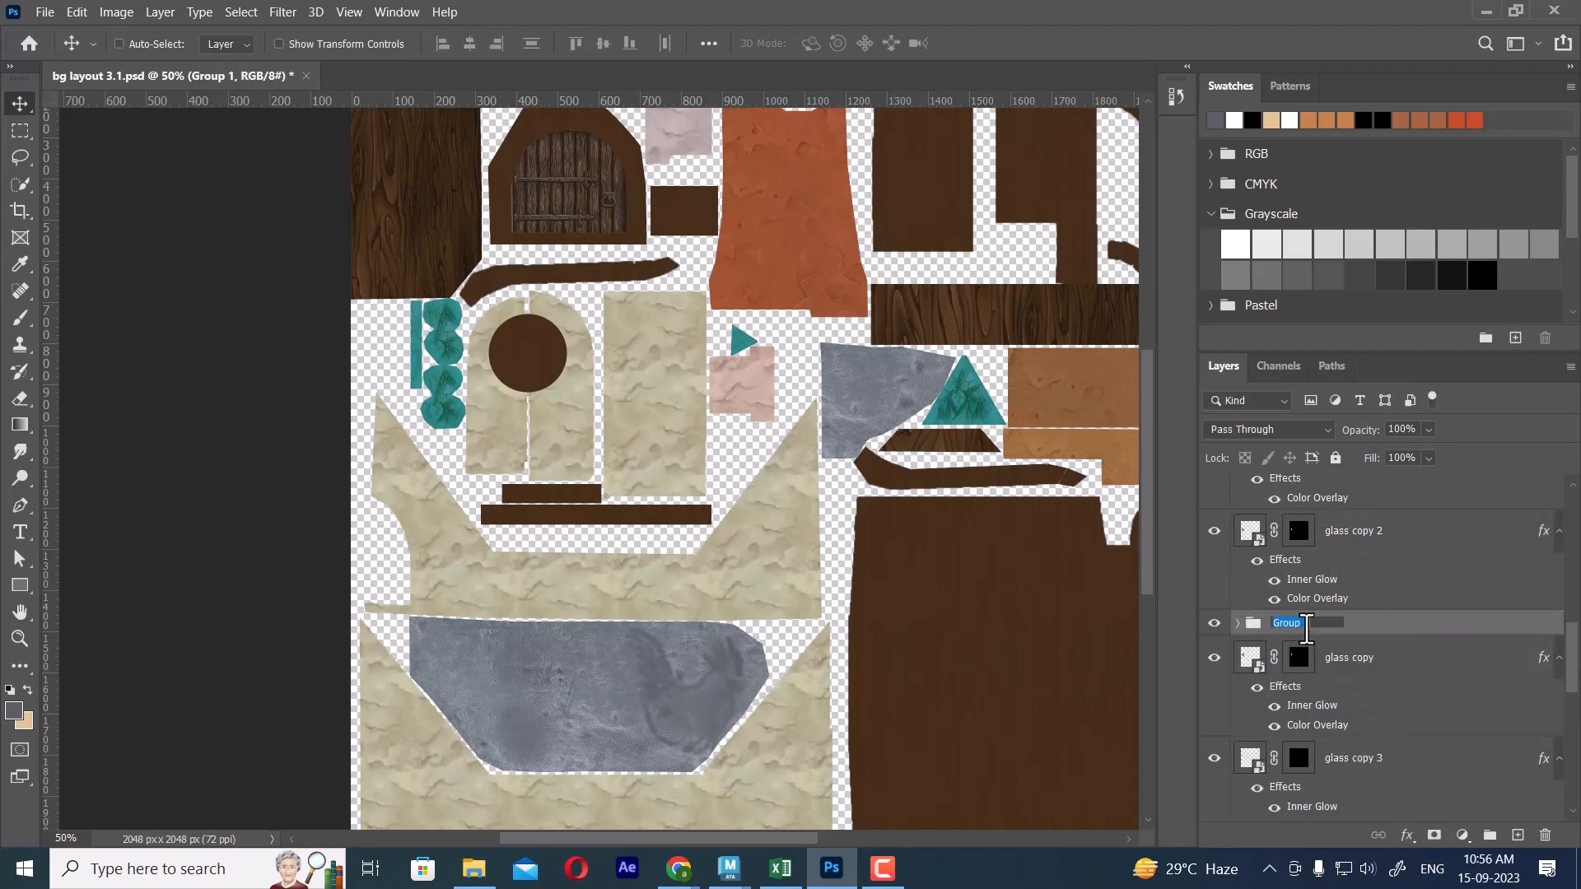
key("Return")
Toggle the metal group's visibility to check which texture pieces it covers.
left_click(1214, 623)
left_click(1213, 623)
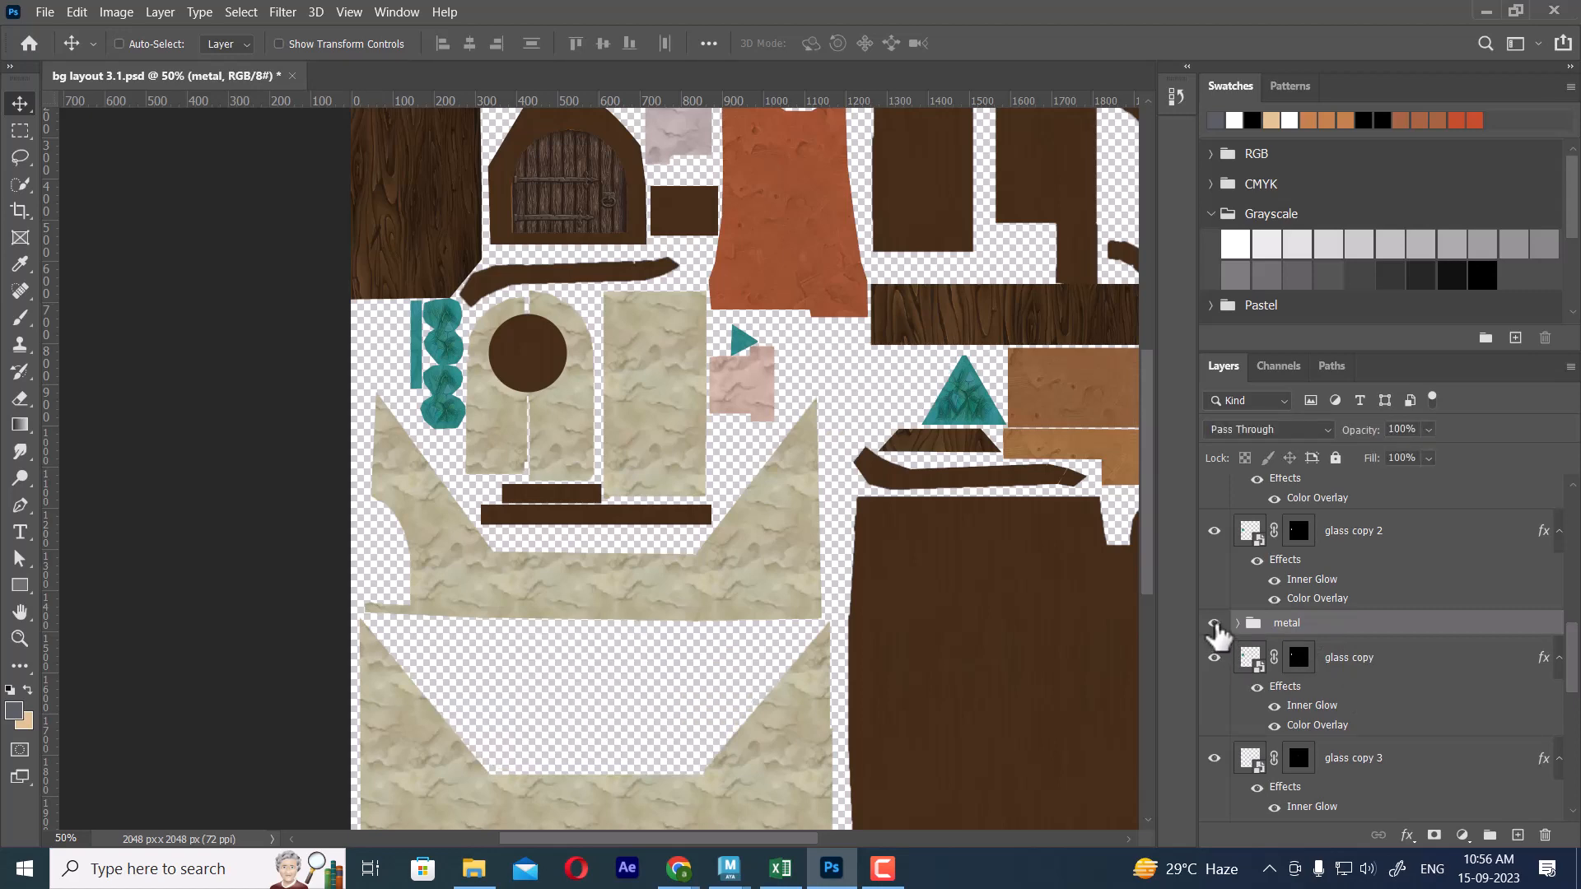
key("ctrl+minus")
left_click(1213, 624)
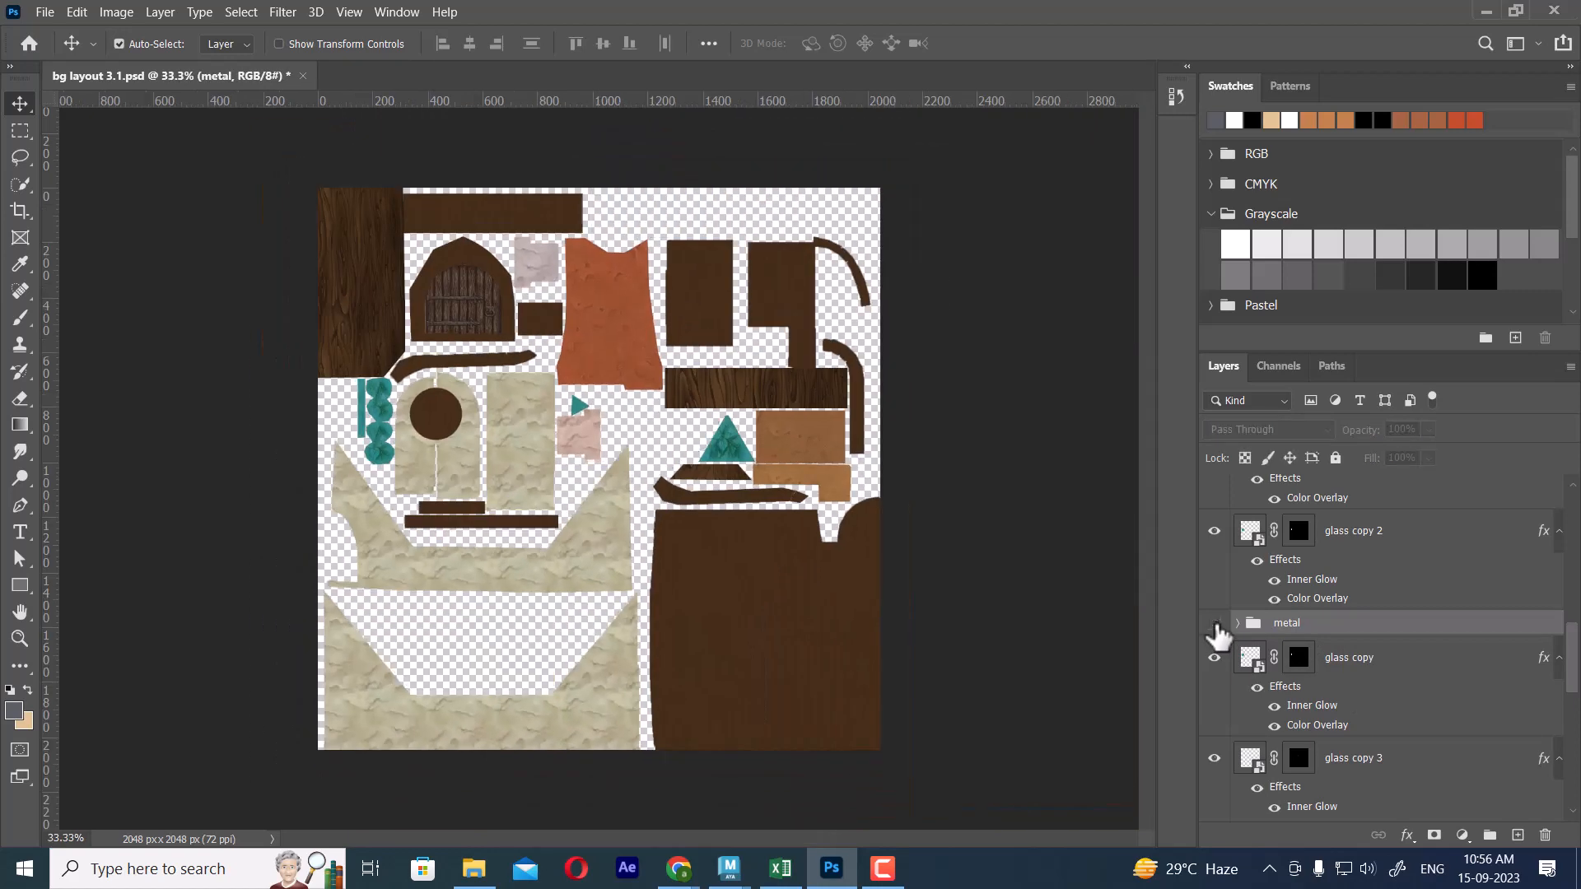
left_click(1213, 623)
left_click(1213, 623)
left_click(1213, 623)
Group the glass, glass copy 3 and glass copy layers, and name the group glass.
scroll(1381, 662, "down", 3)
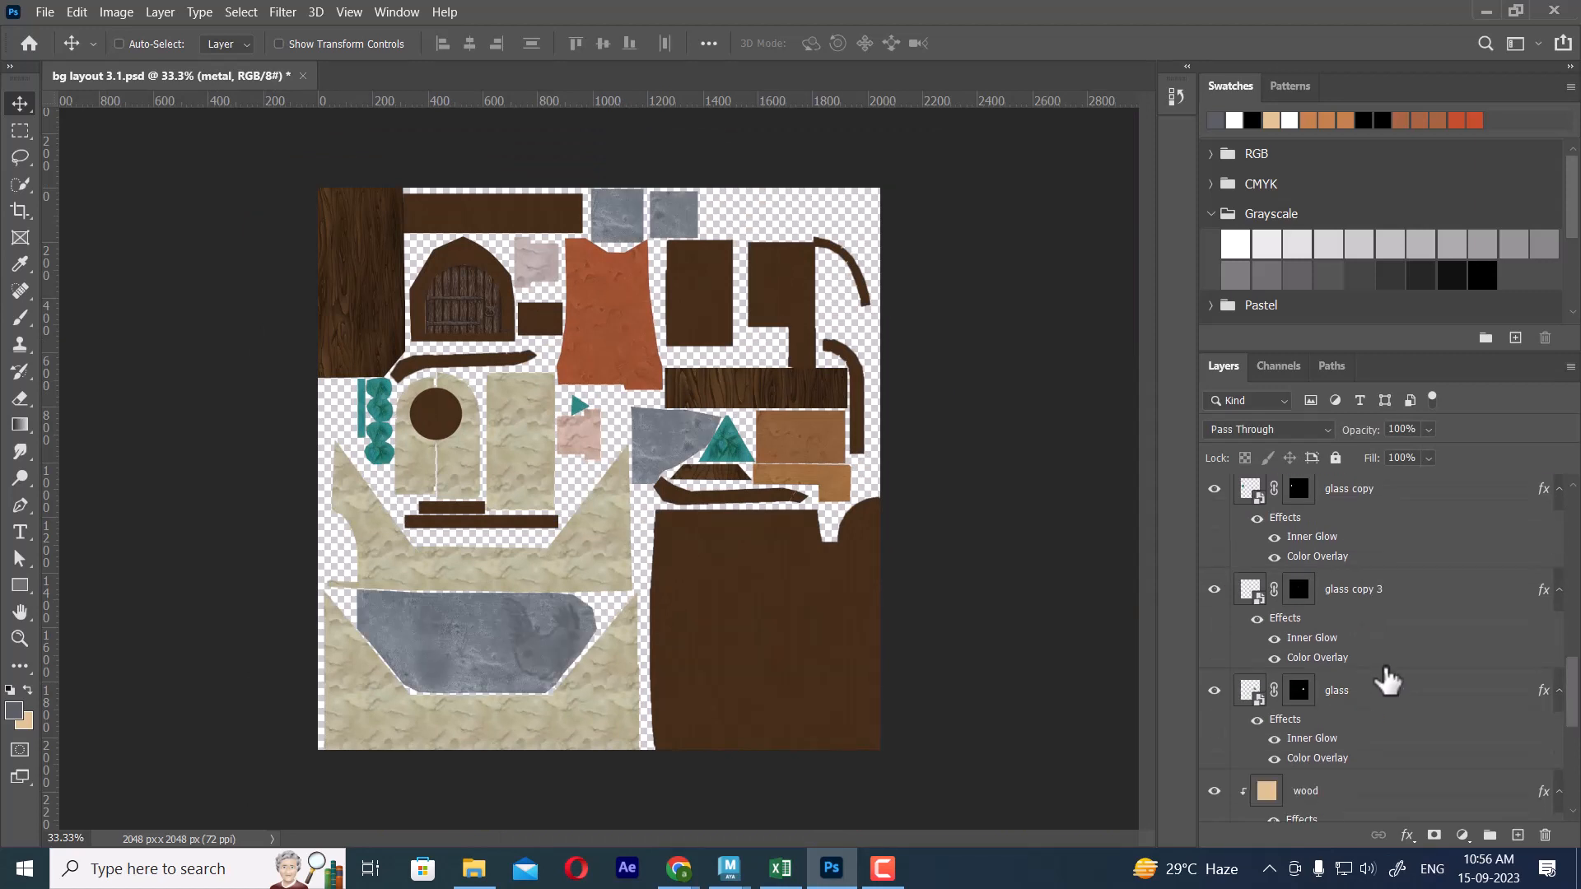
scroll(1386, 693, "up", 1)
left_click(1384, 732)
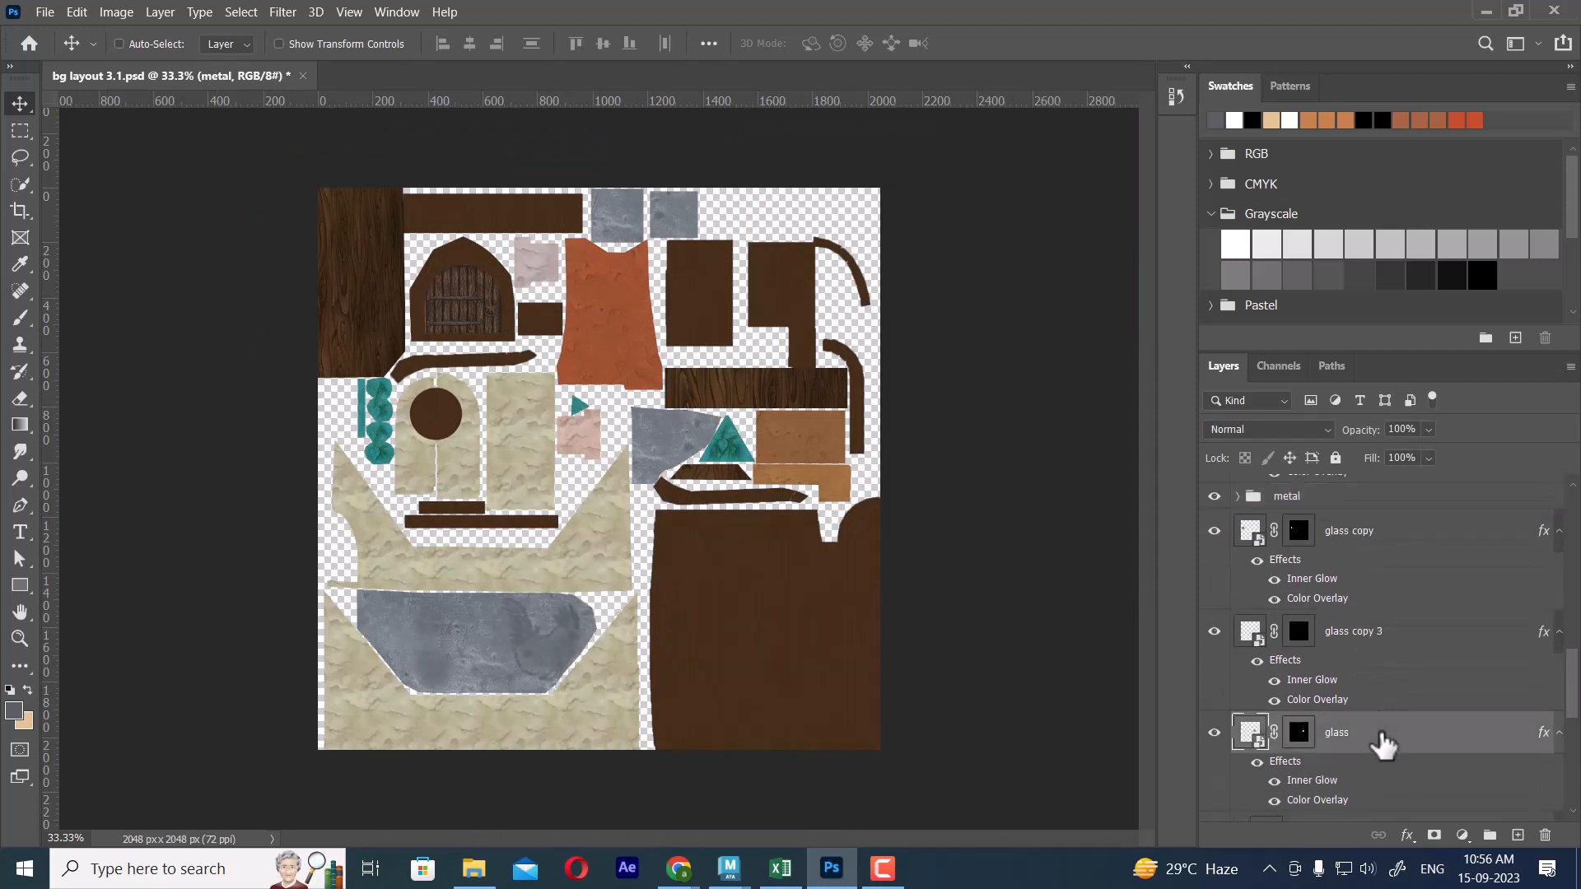
left_click(1383, 643, "ctrl")
left_click(1373, 544, "ctrl")
key("ctrl+g")
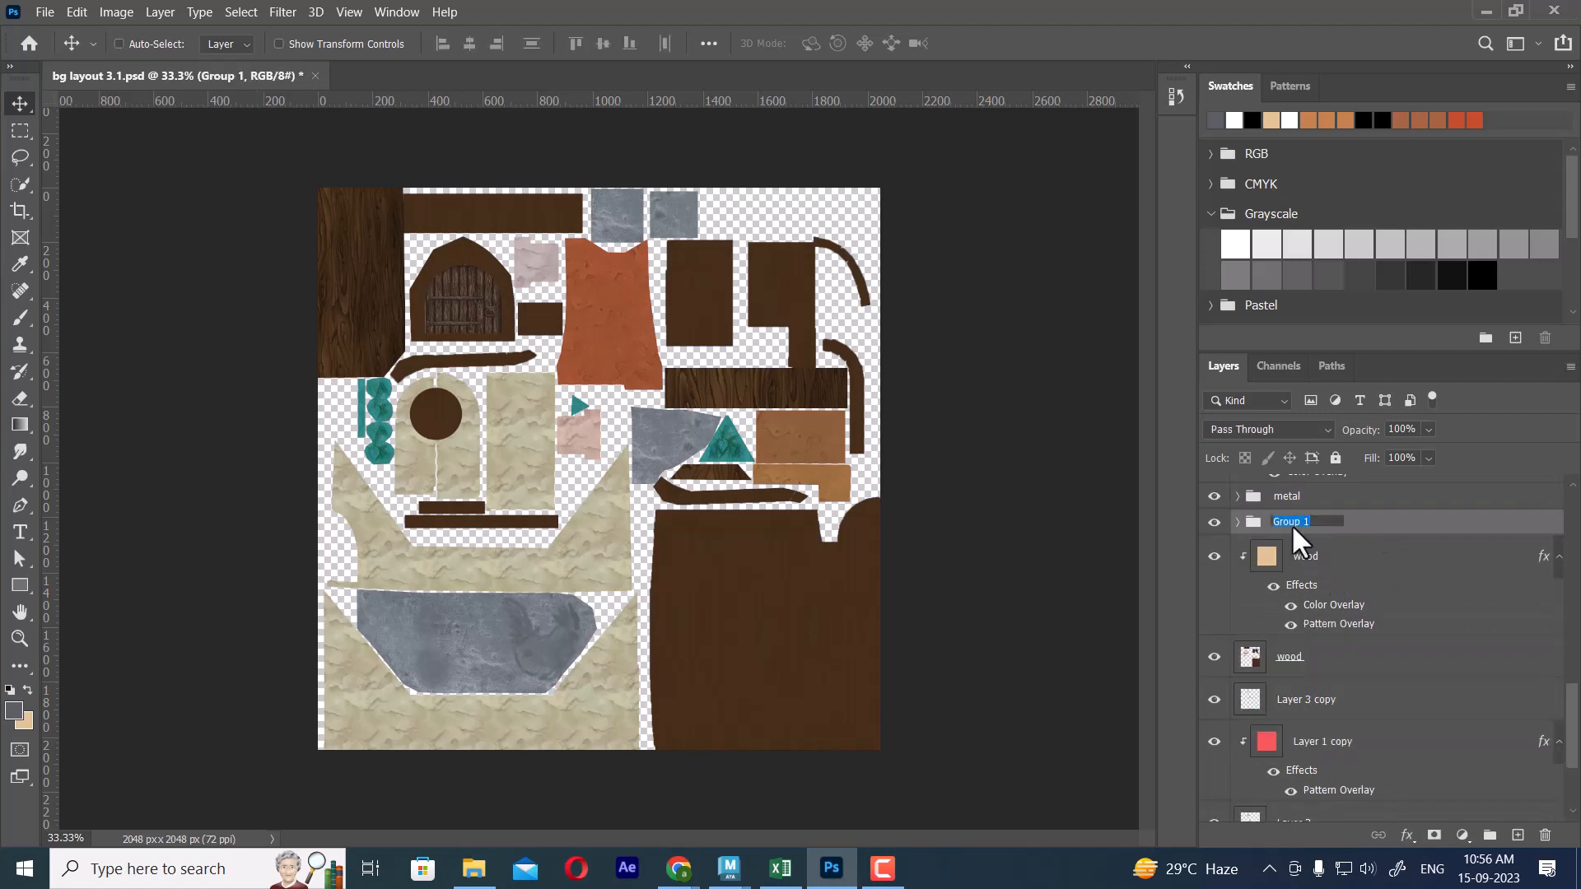
key("Return")
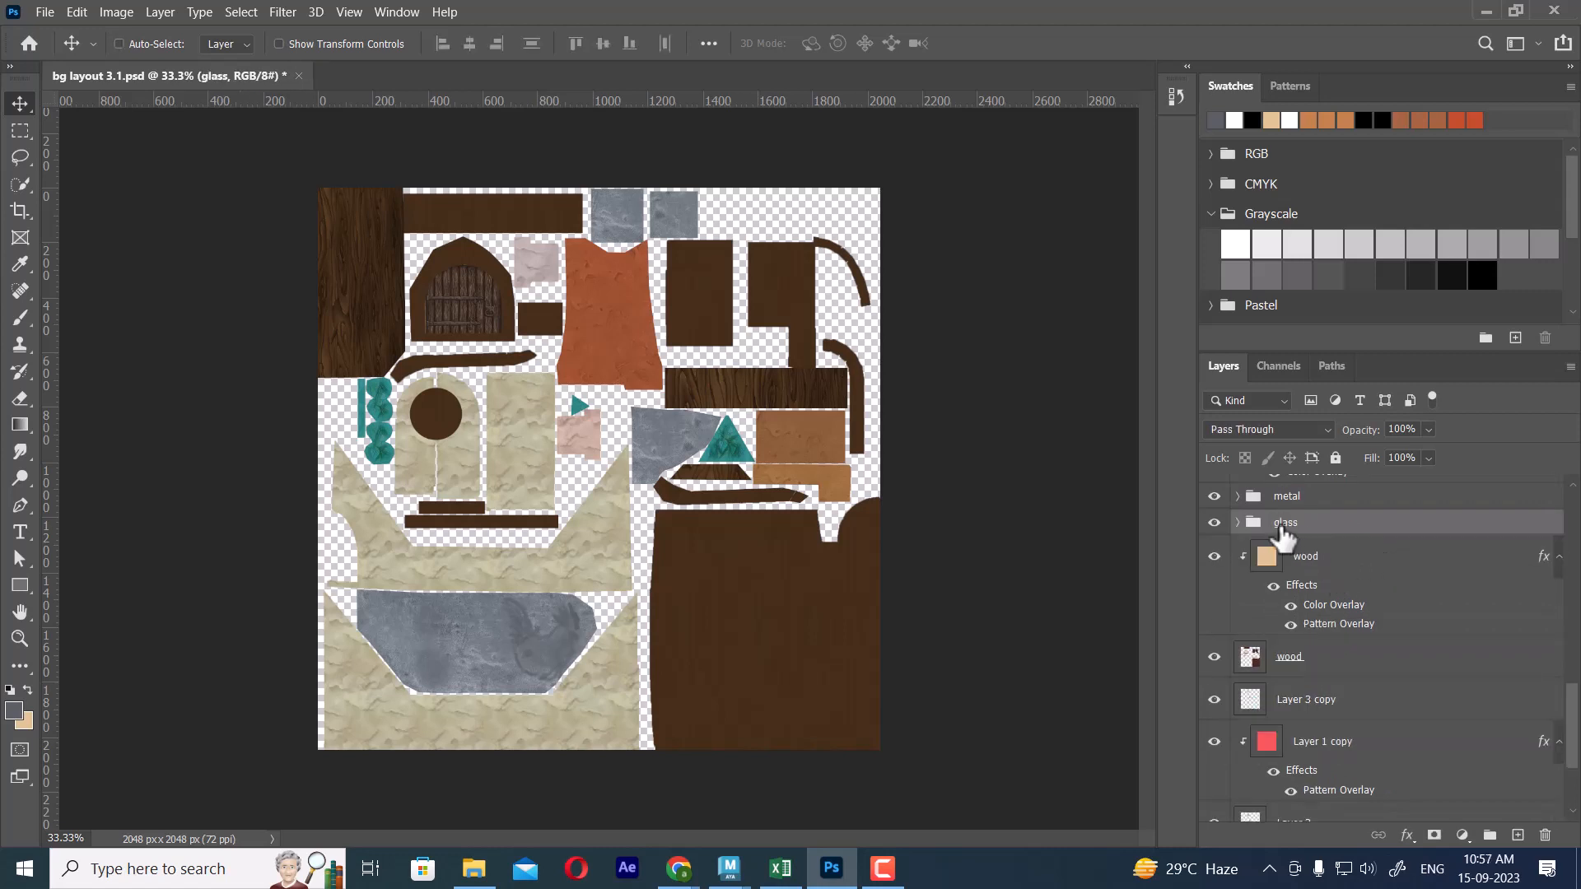
Check the glass group's coverage by toggling its visibility, and move the leftover glass copy 2 layer into the group.
left_click(1213, 523)
left_click(1212, 524)
left_click(1213, 524)
left_click(1213, 523)
left_click(1213, 525)
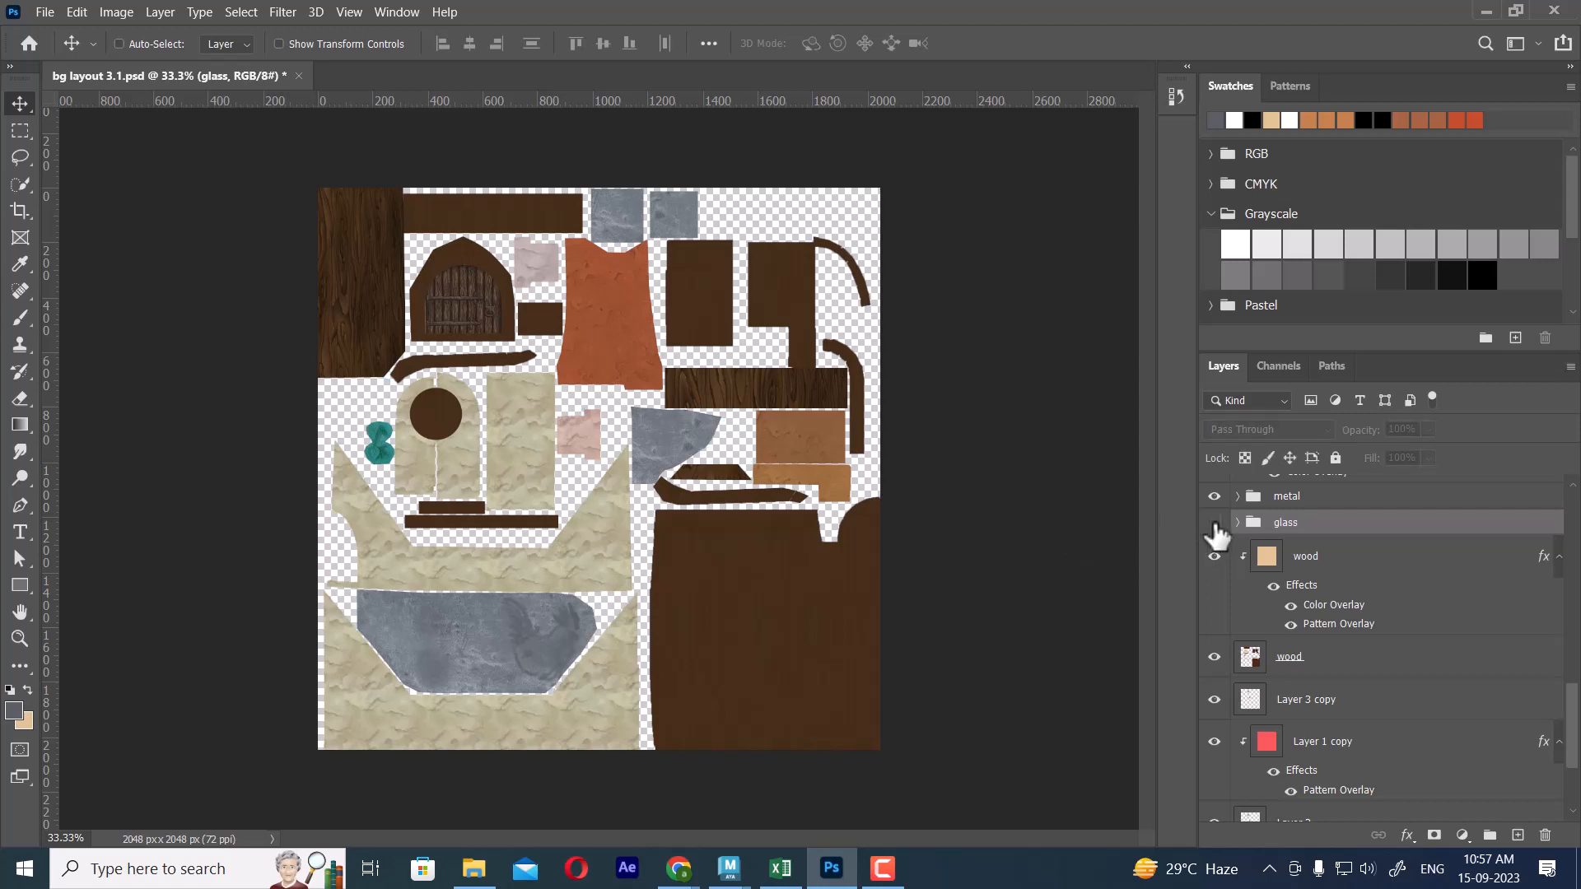
right_click(381, 454)
left_click(413, 464)
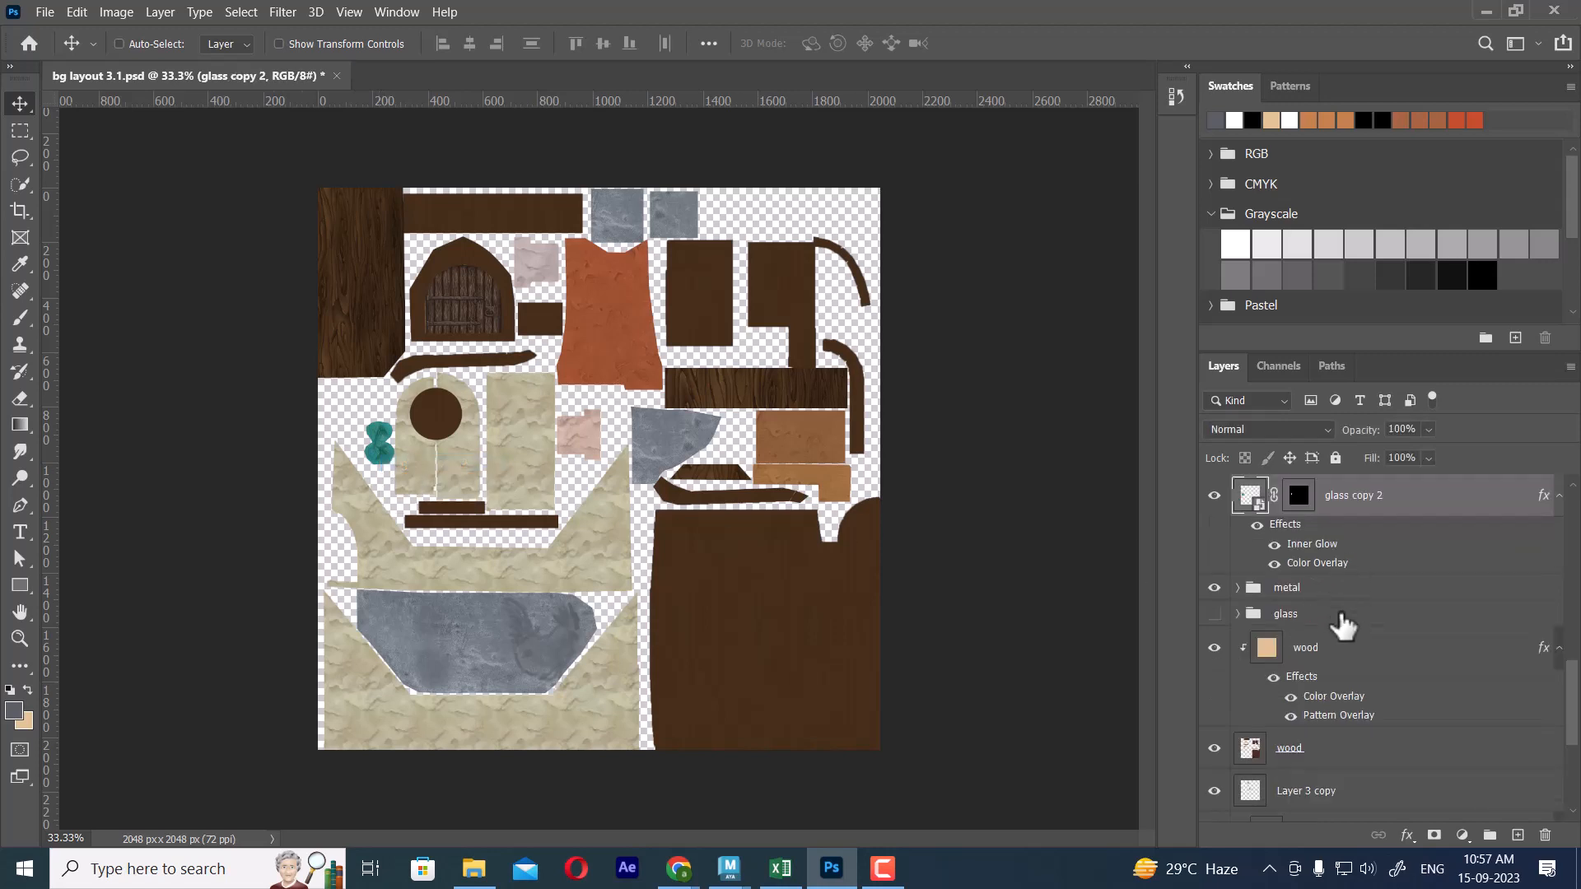
left_click_drag(1399, 507, 1347, 624)
left_click(1213, 514)
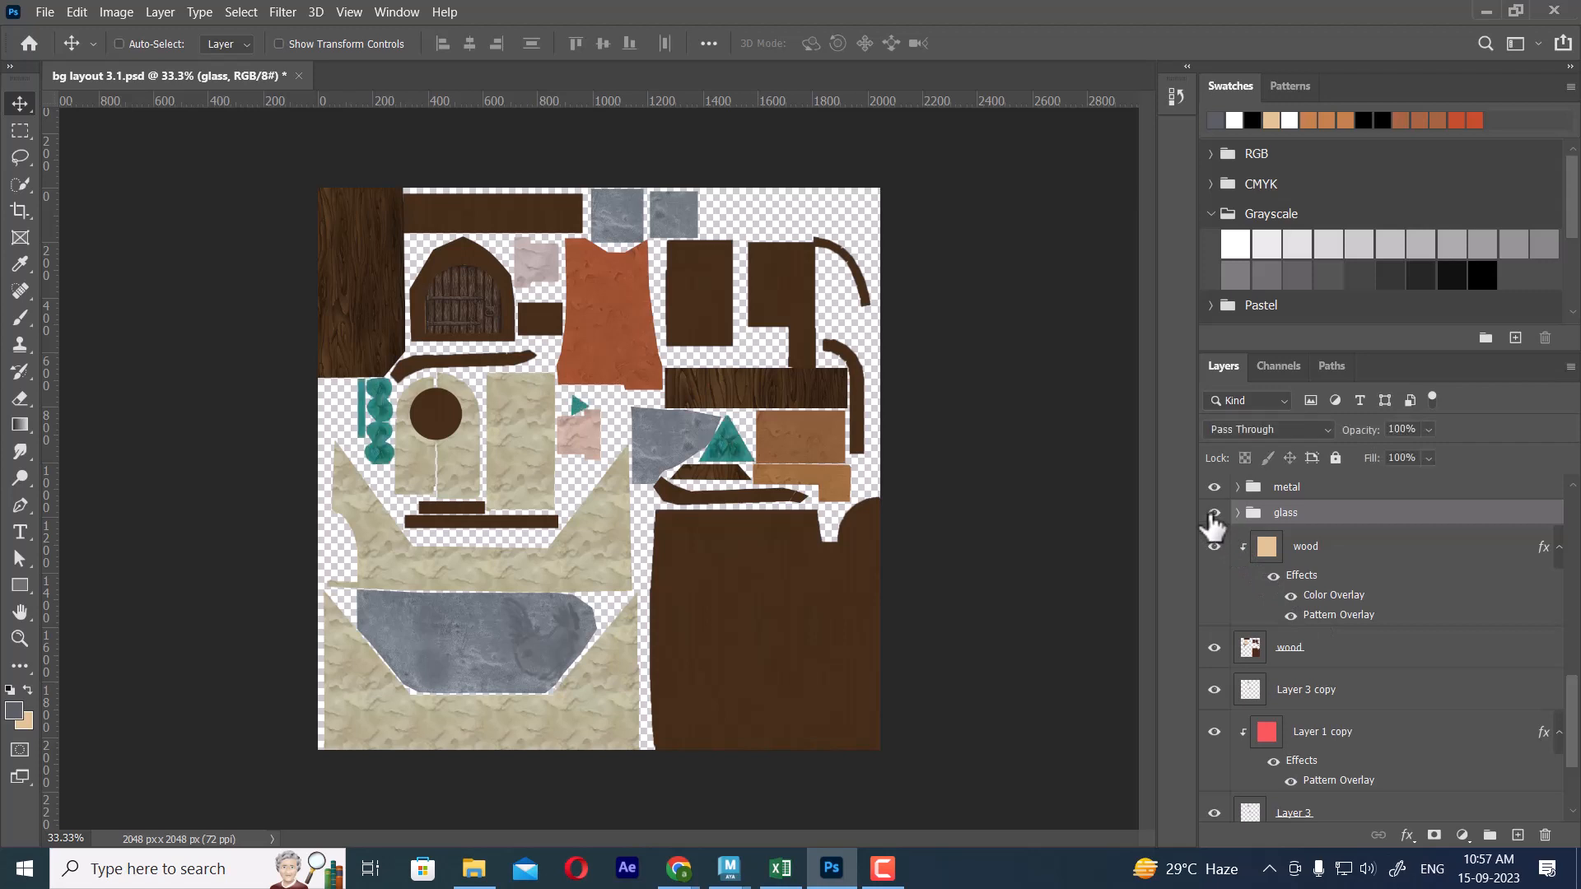
left_click(1212, 514)
left_click(1212, 514)
Check the wall layer's coverage by toggling its visibility, and group it with its clipped Layer 1.
left_click(1404, 564)
scroll(1405, 671, "down", 1)
scroll(1404, 674, "down", 1)
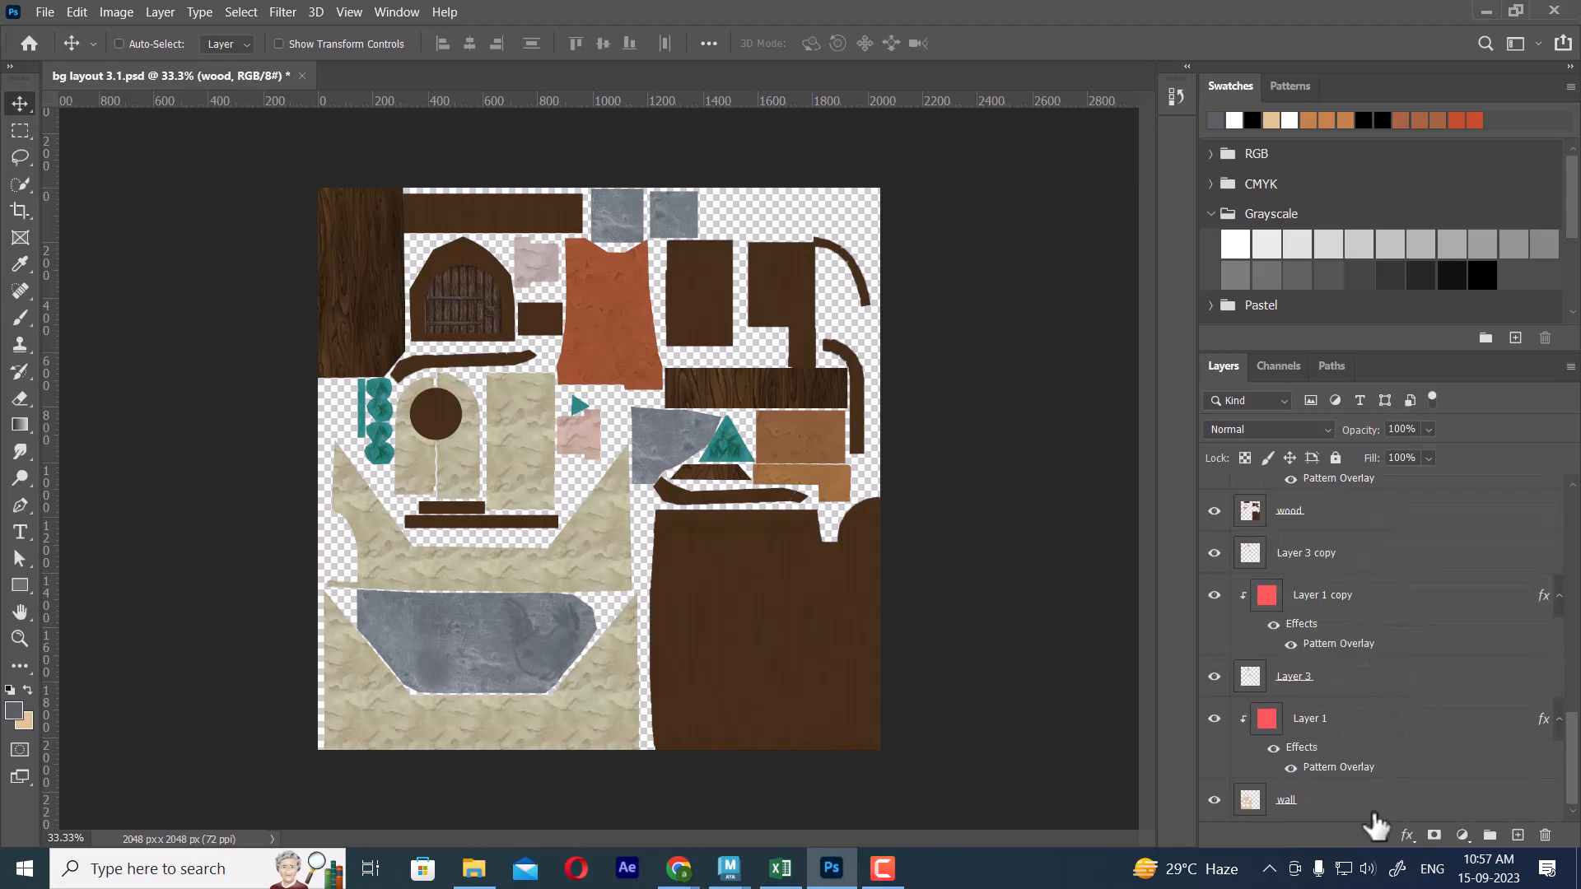
left_click(1320, 810)
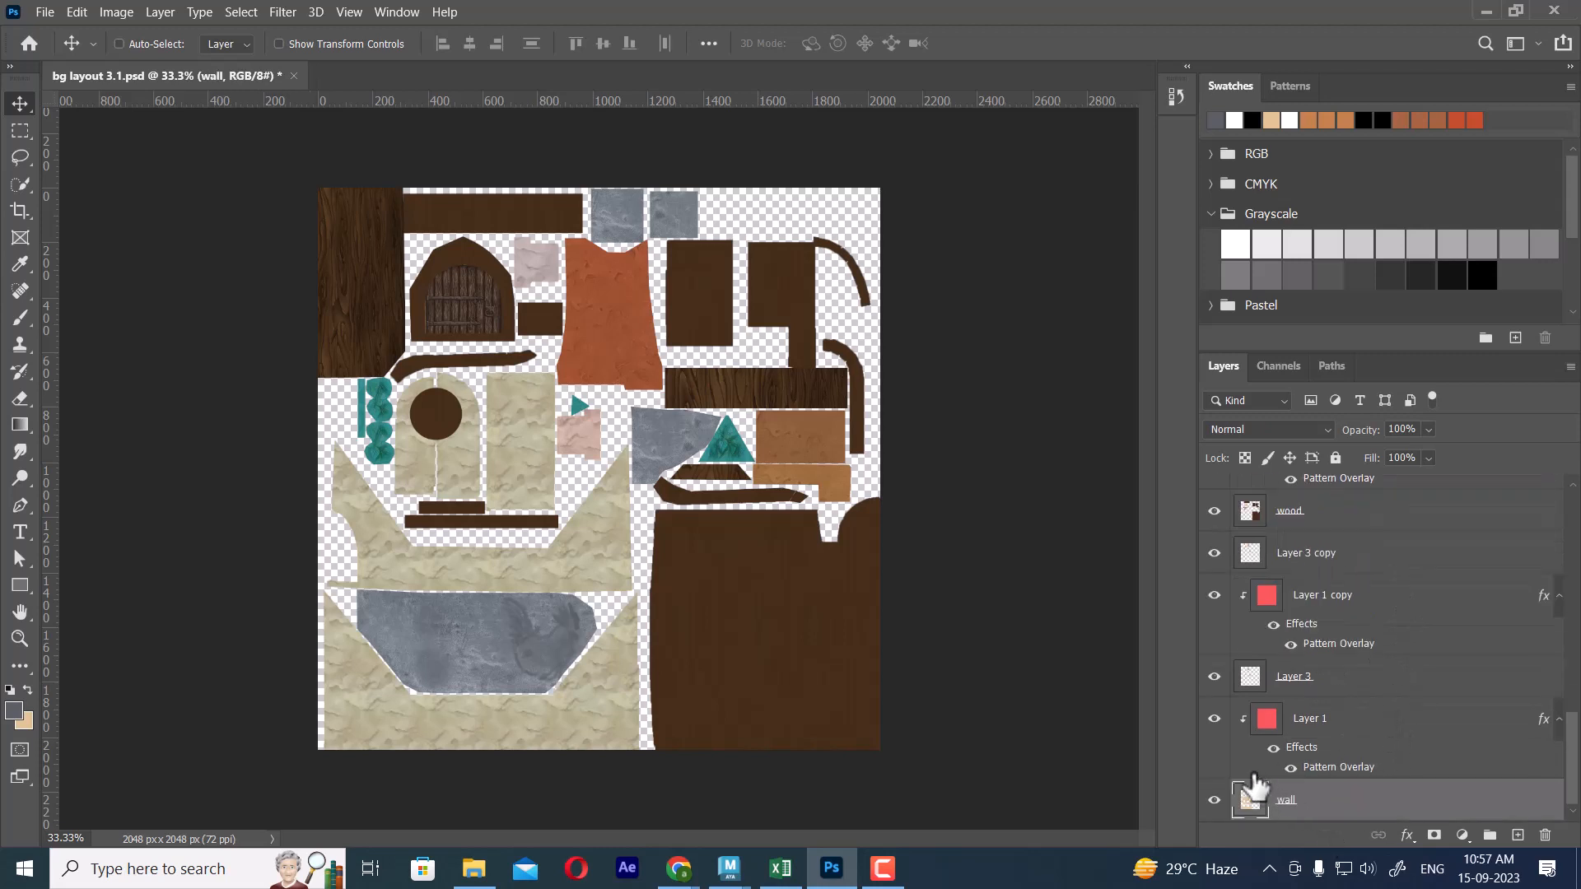
left_click(1214, 800)
left_click(1214, 800)
left_click(1214, 800)
left_click(1214, 800)
key("ctrl")
key("ctrl+g")
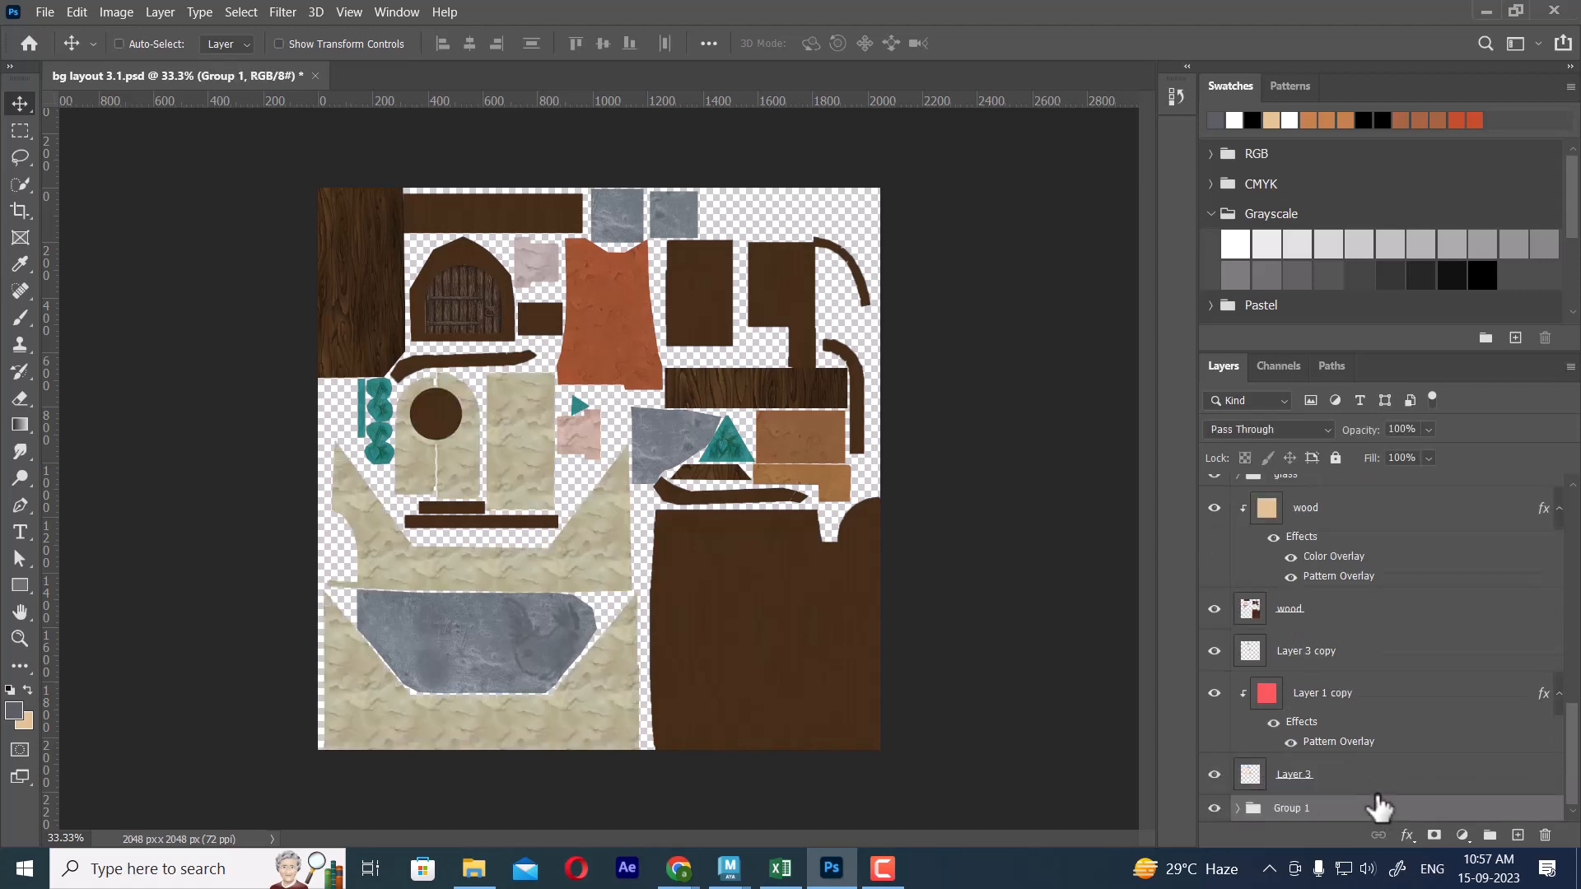
Name the new group wall.
double_click(1322, 813)
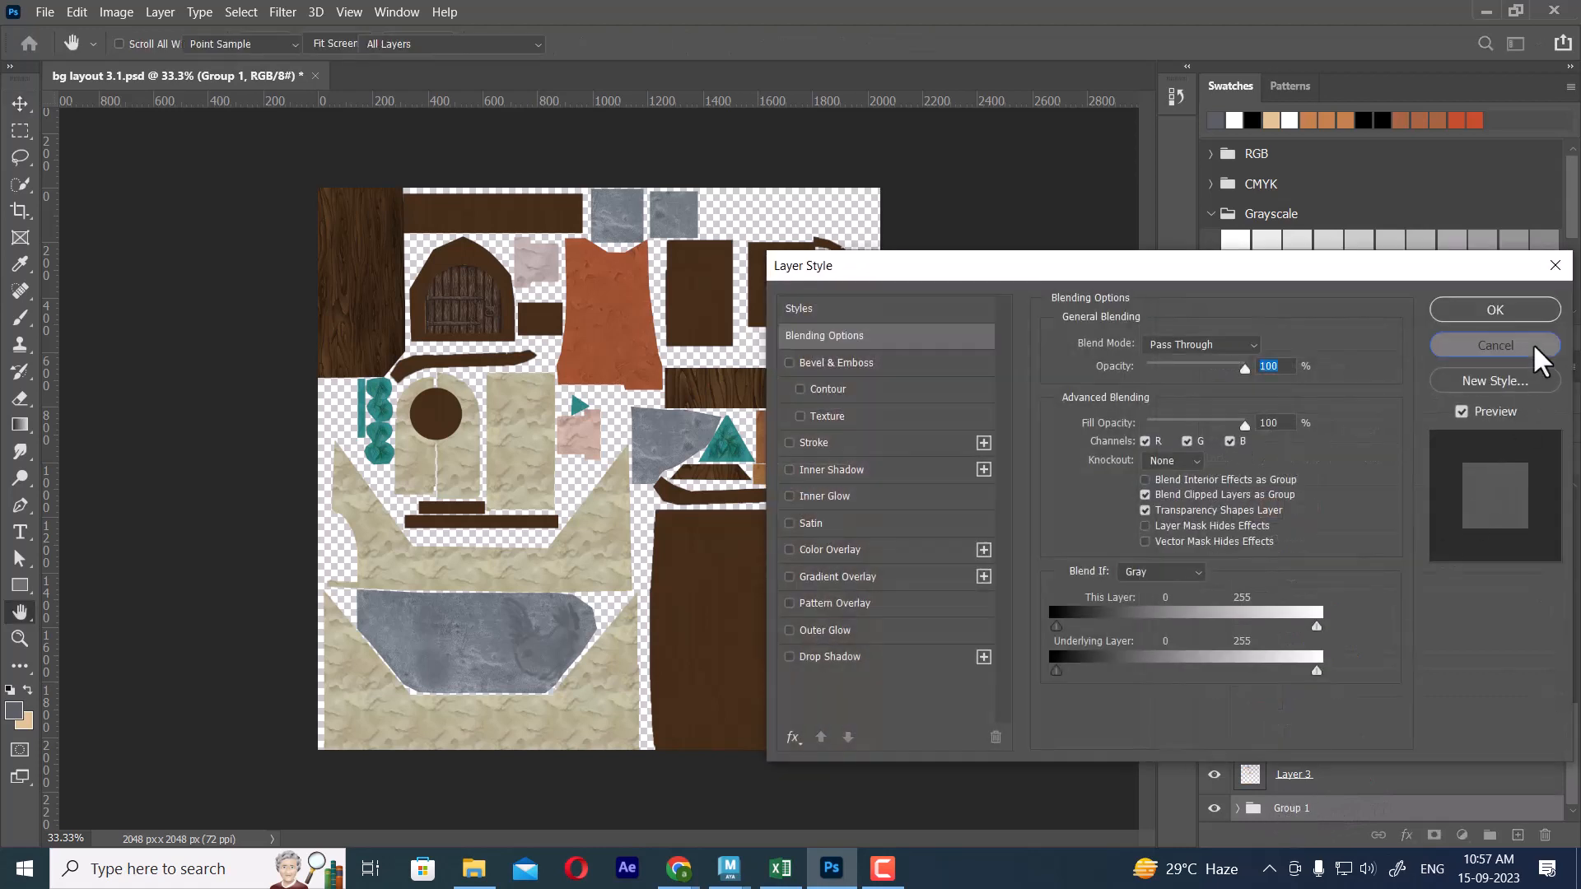
left_click(1535, 348)
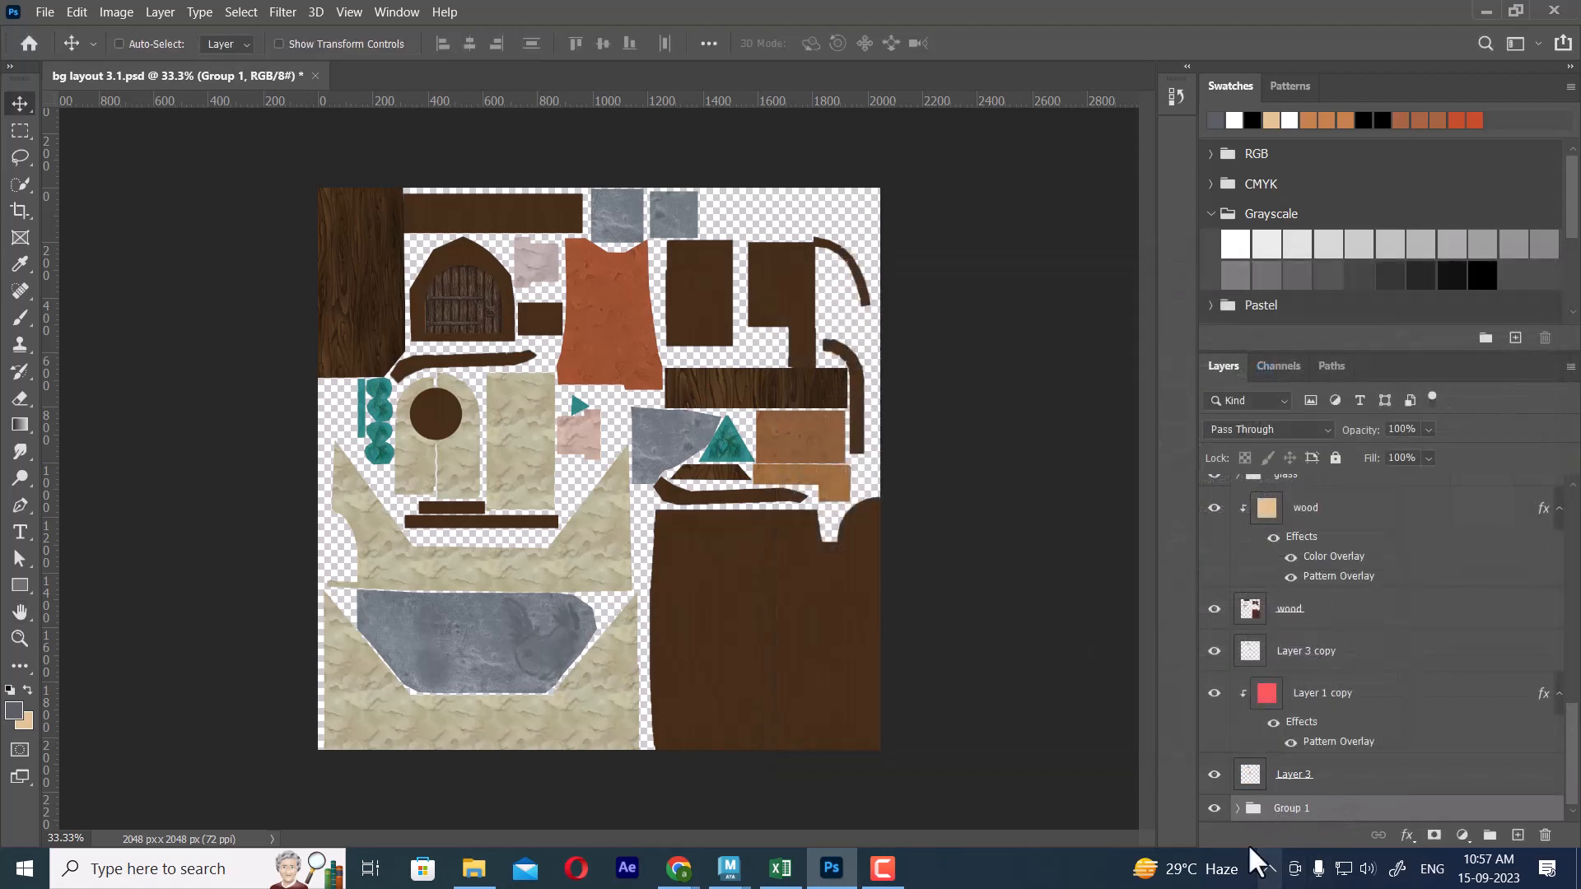
left_click(1290, 810)
type("wall")
key("Return")
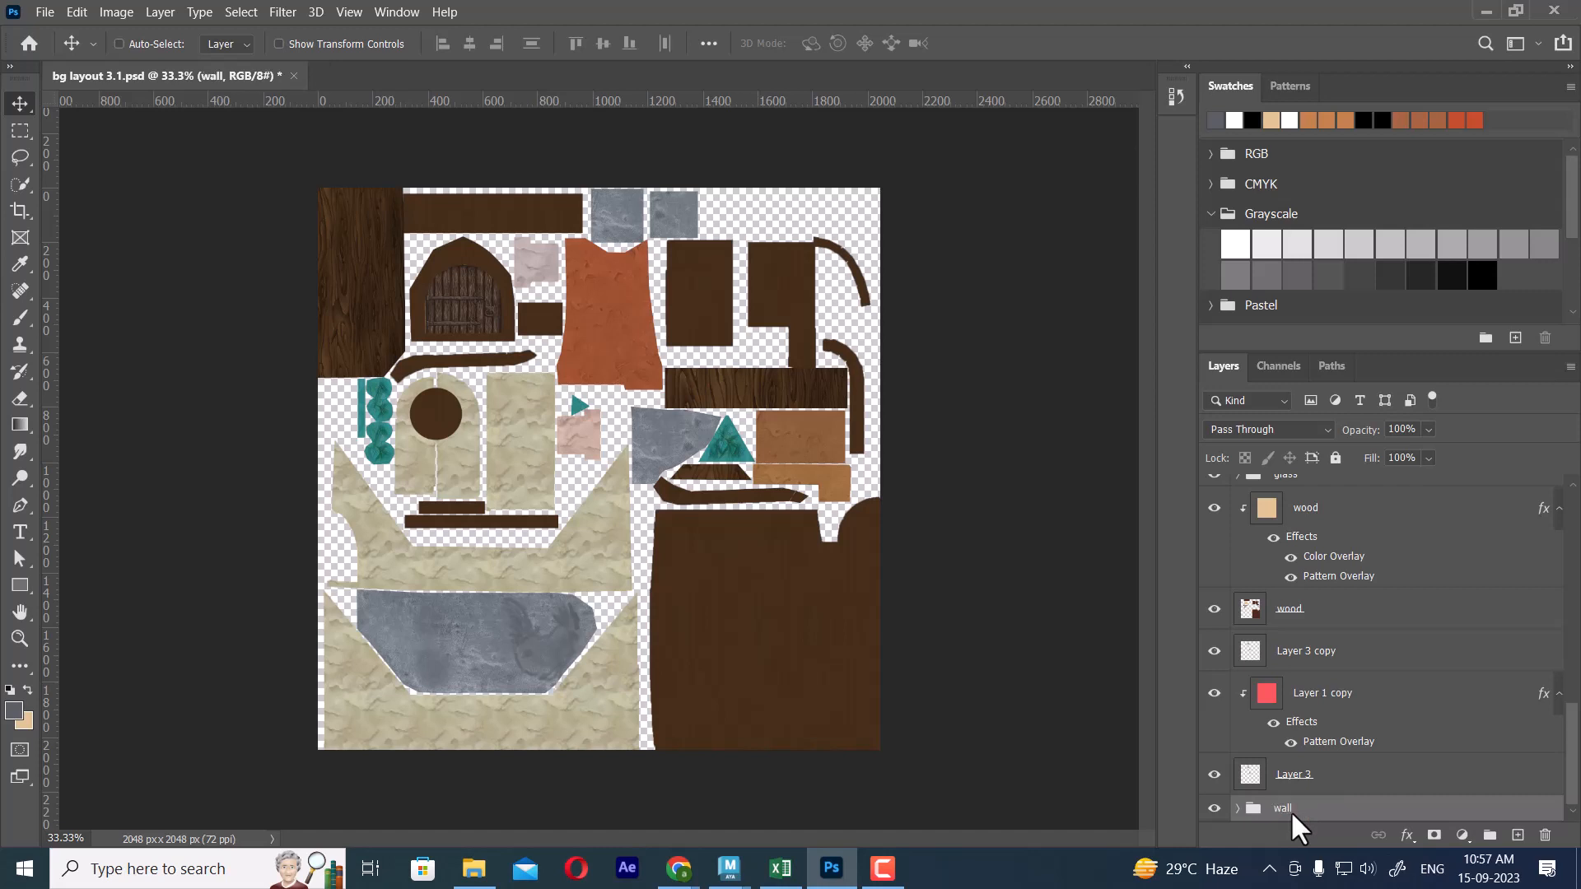
Group the layers from Layer 3 up to the clipped wood layer, and name the group wood.
left_click(1323, 778)
scroll(1394, 730, "up", 3)
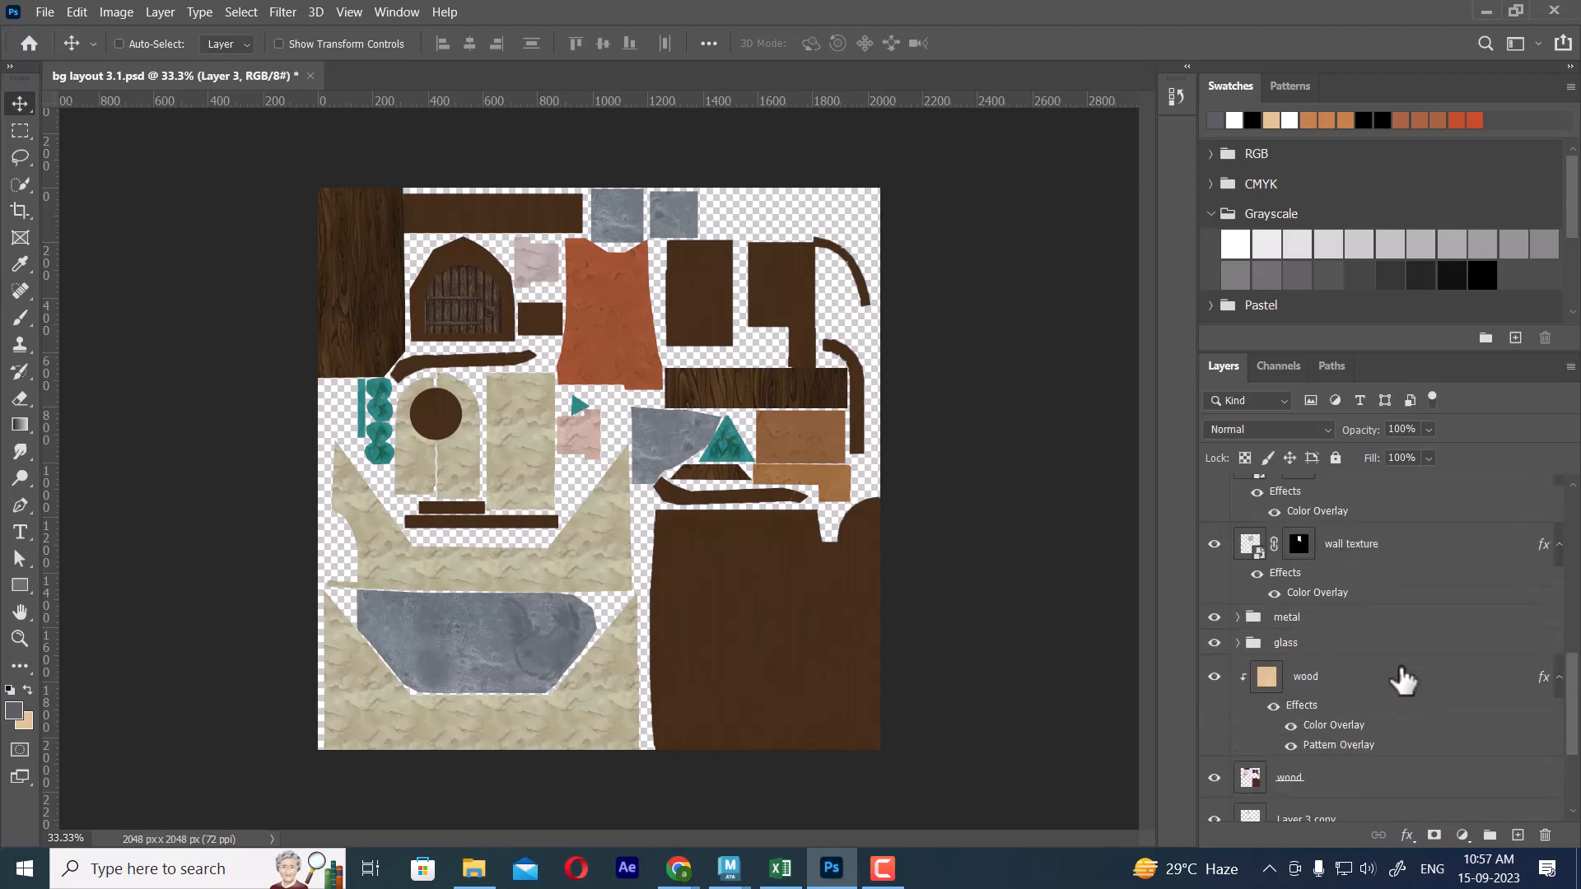
left_click(1359, 684, "shift")
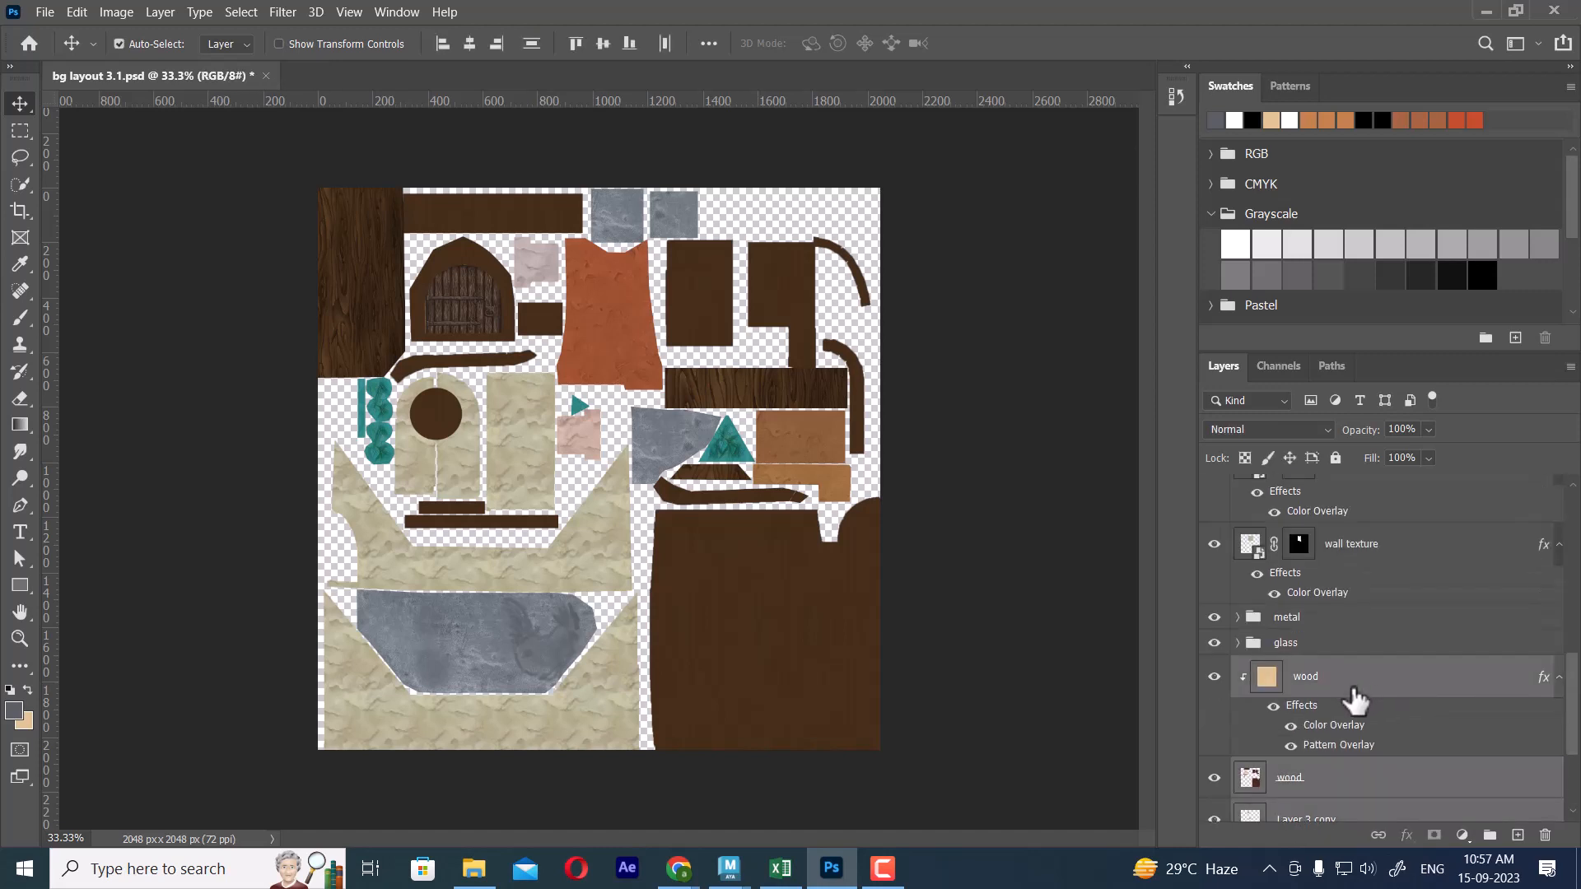
key("ctrl+g")
double_click(1287, 782)
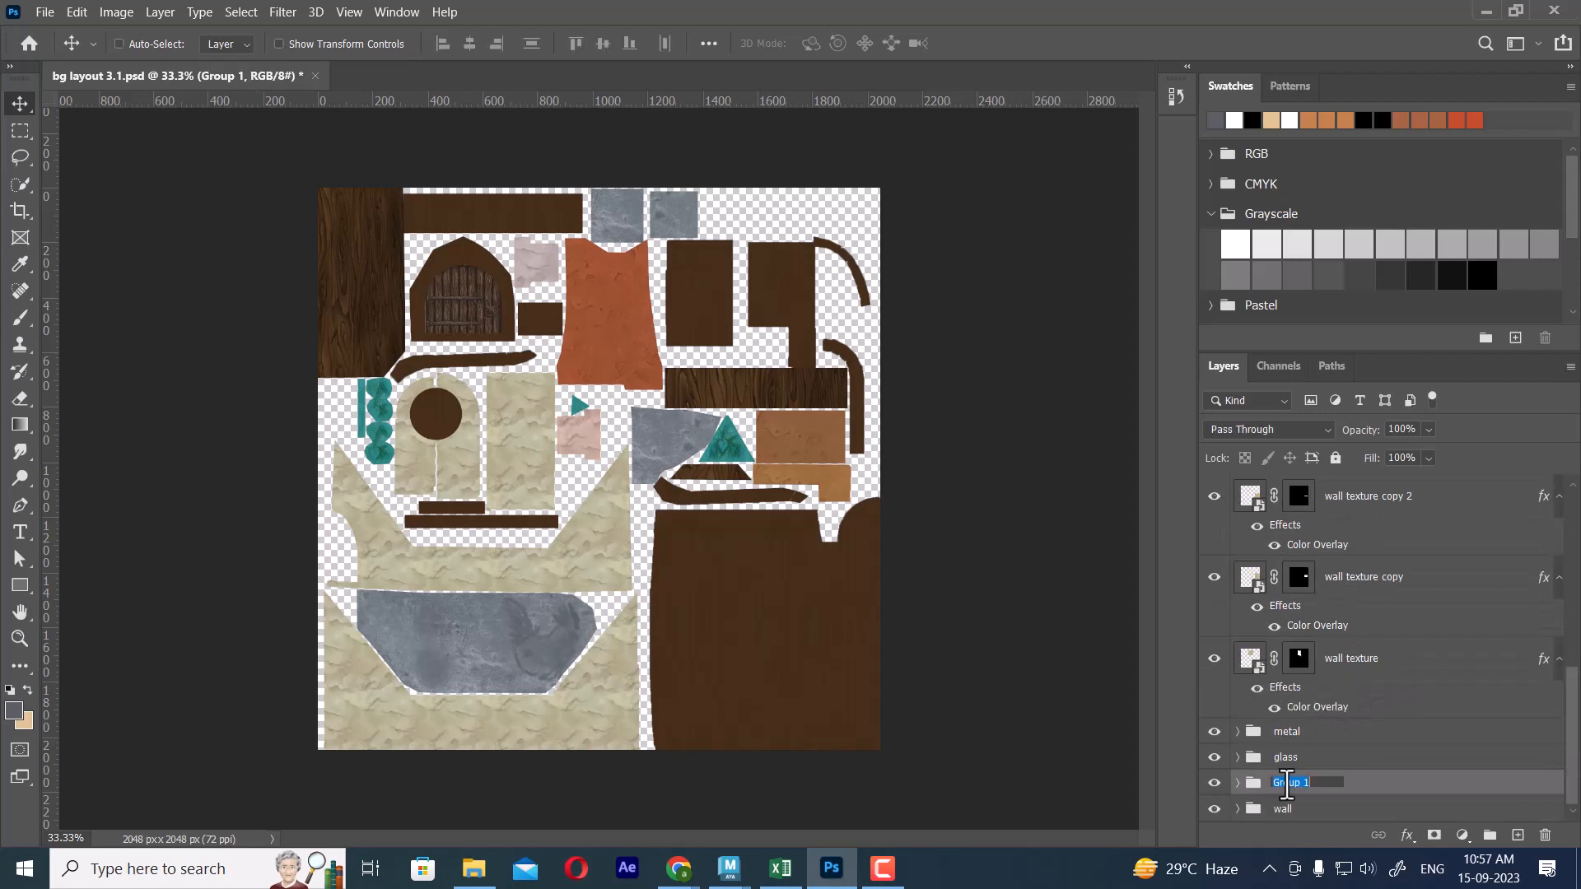
type("wood")
key("Return")
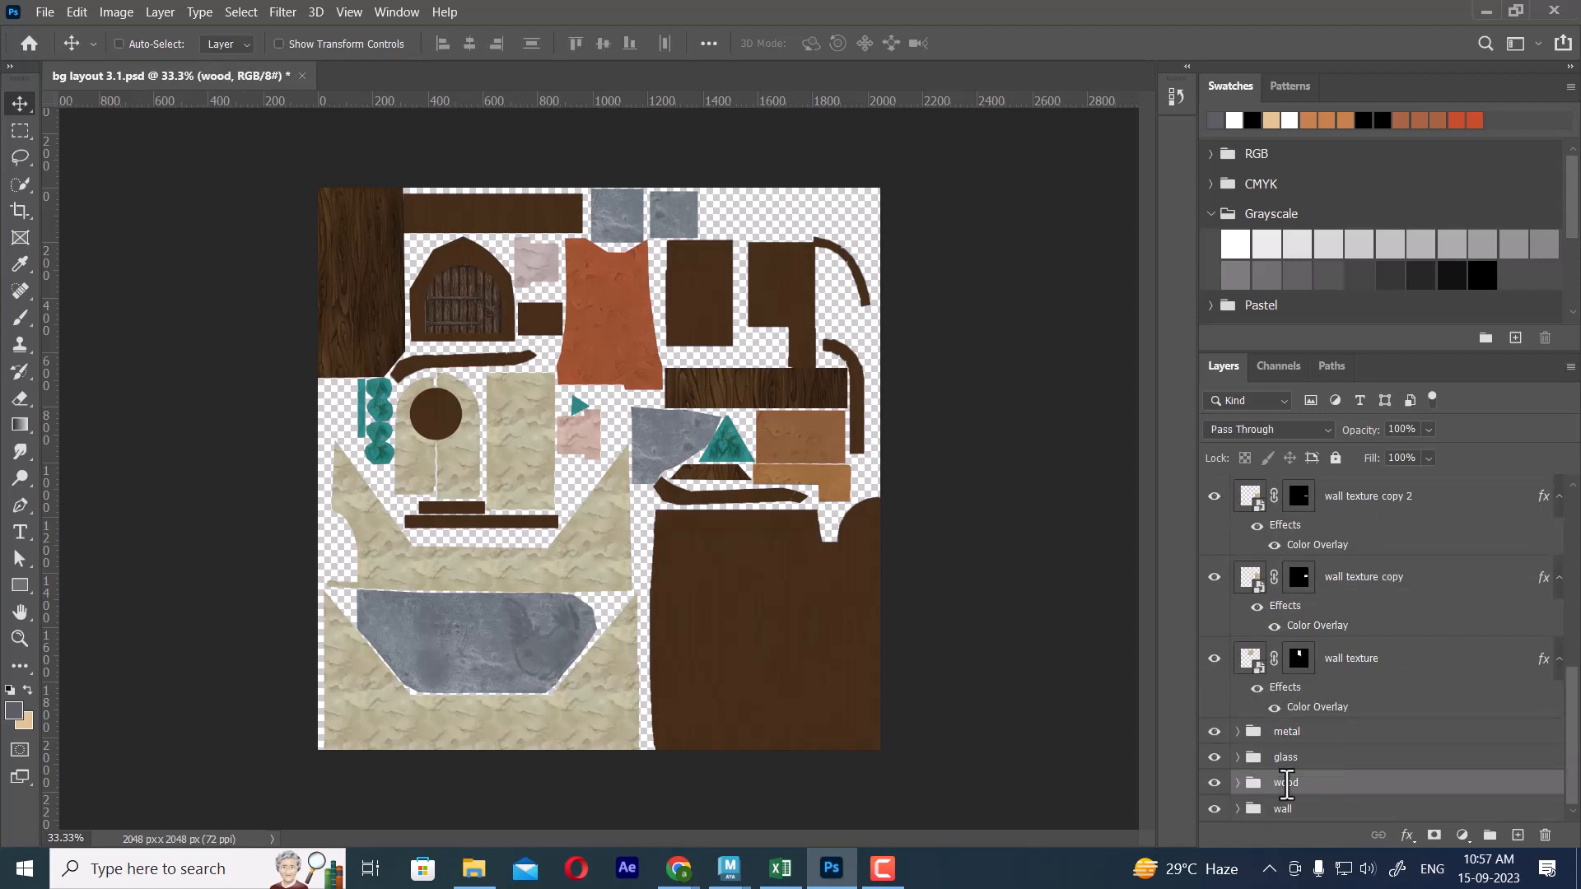
Move wall texture, wall texture copy and wall texture copy 2 into the wall group, checking their coverage by toggling visibility.
scroll(1377, 630, "up", 1)
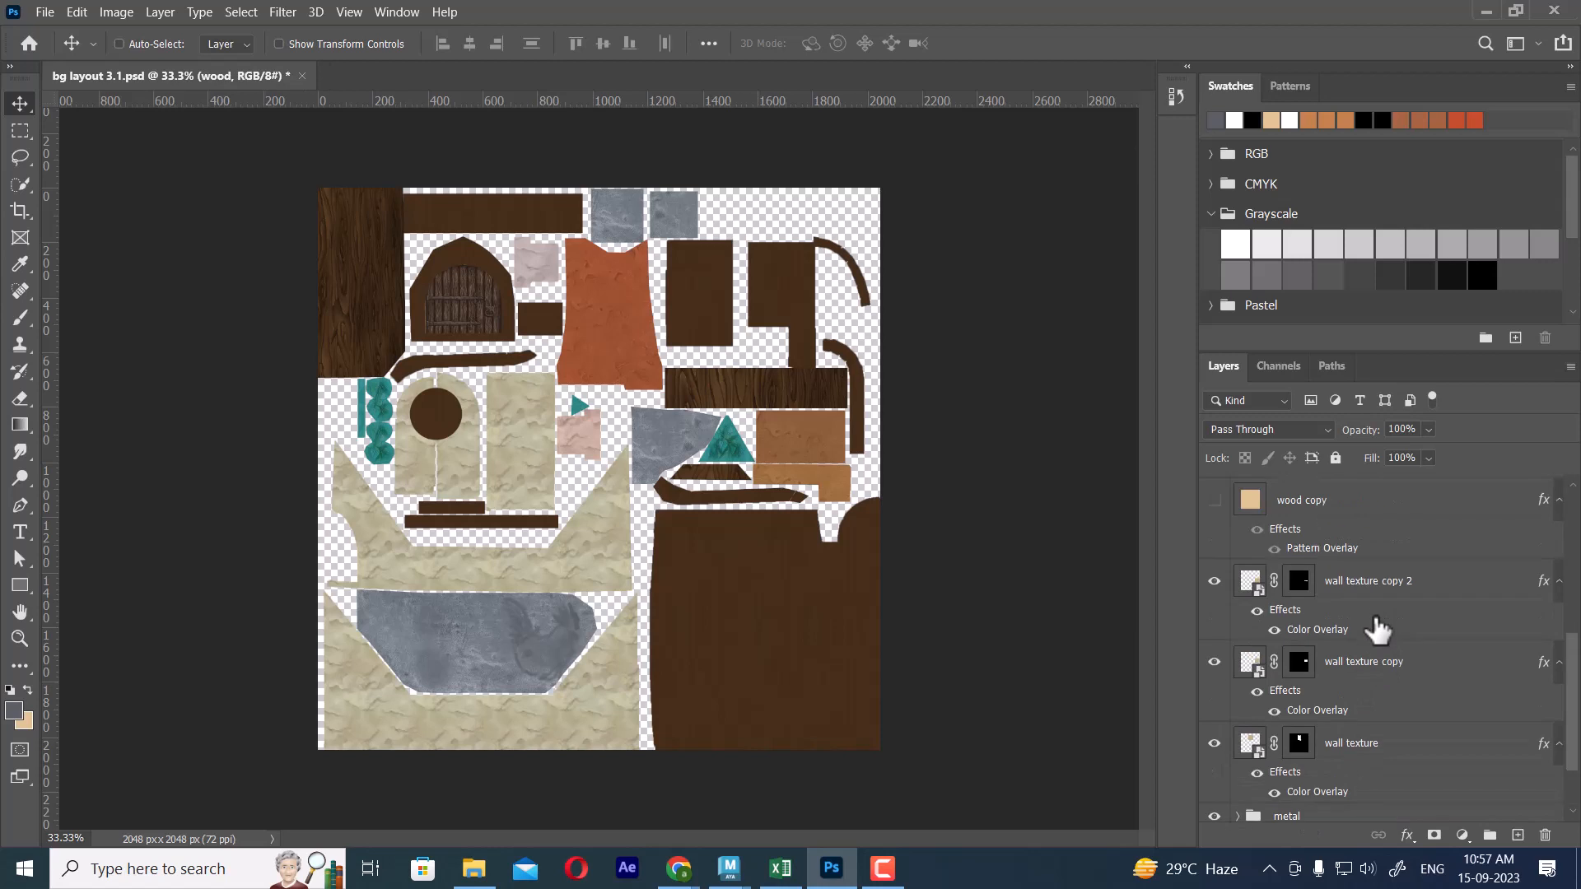
left_click(1213, 581)
left_click(1213, 581)
left_click(1213, 582)
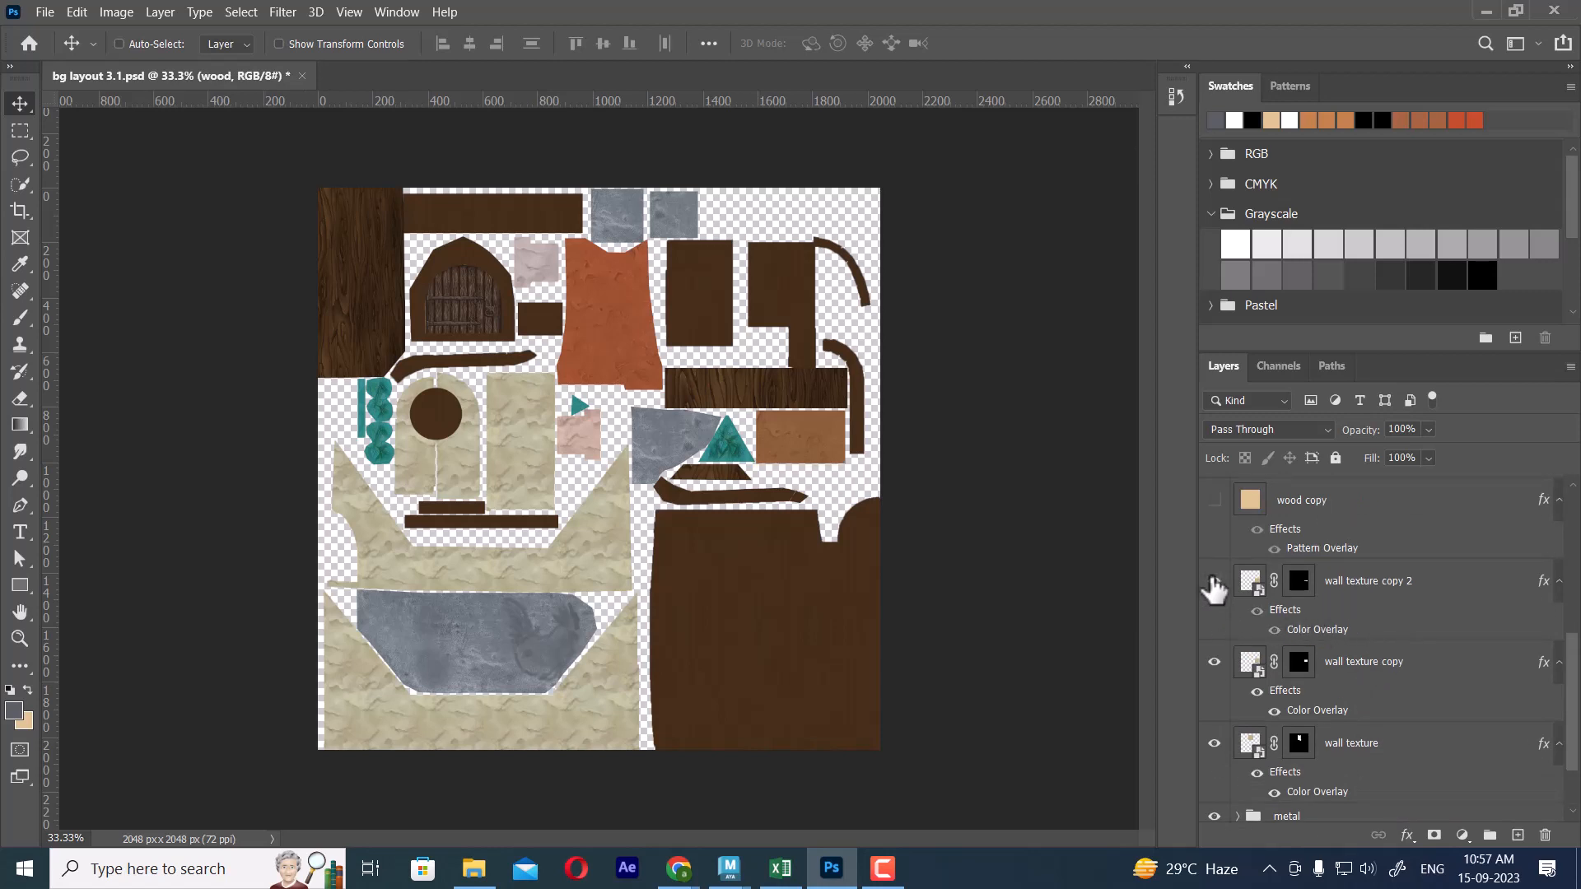
left_click(1213, 585)
left_click(1411, 591)
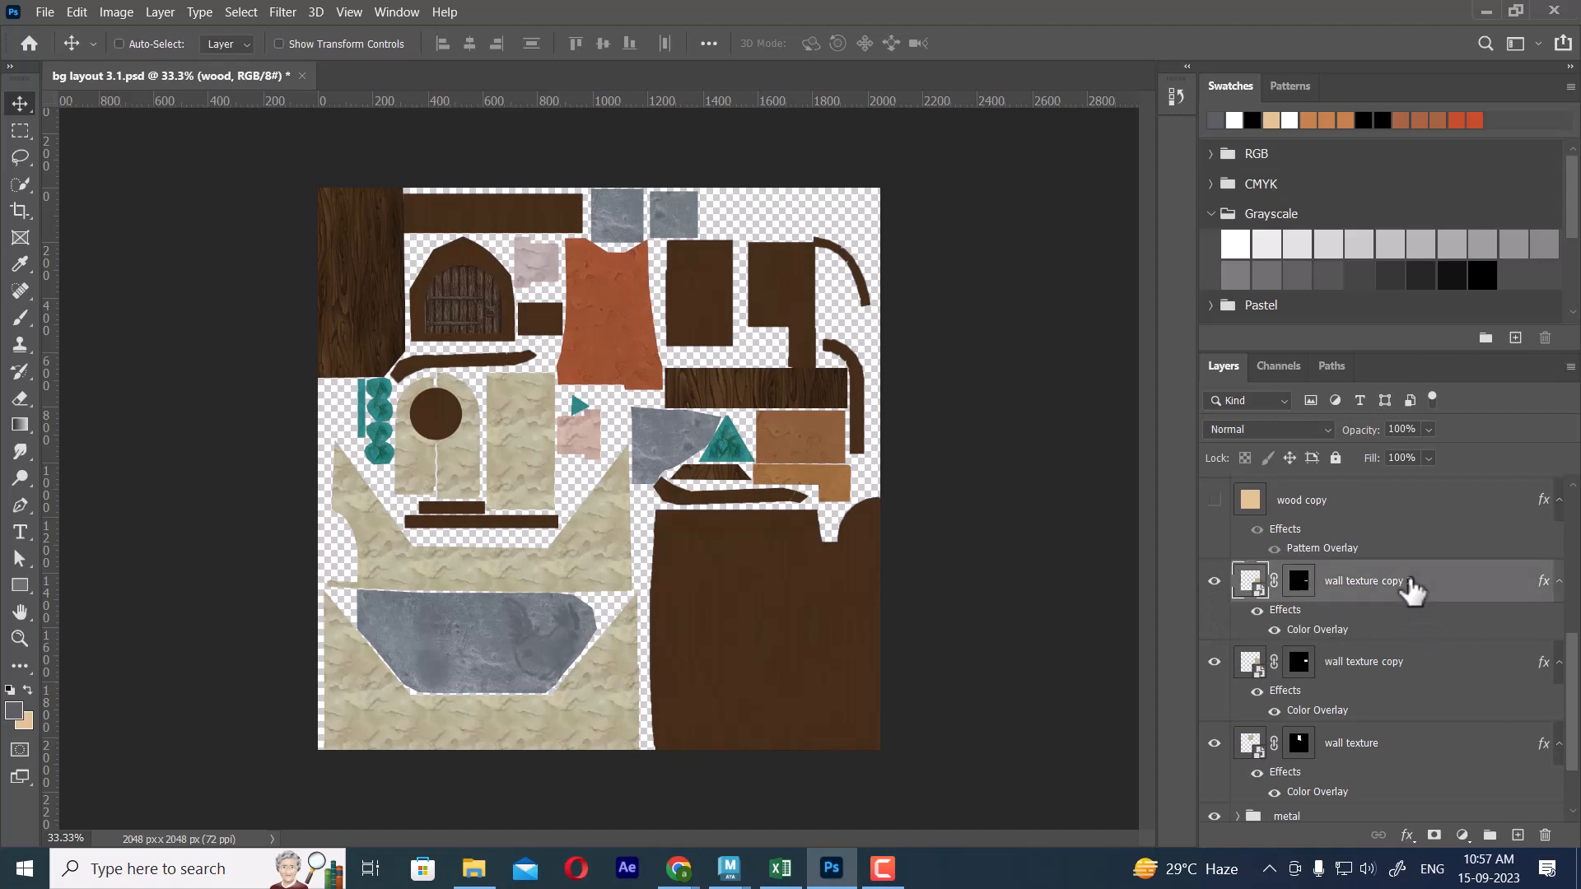
left_click(1391, 663, "ctrl")
left_click(1386, 745, "ctrl")
scroll(1391, 741, "down", 2)
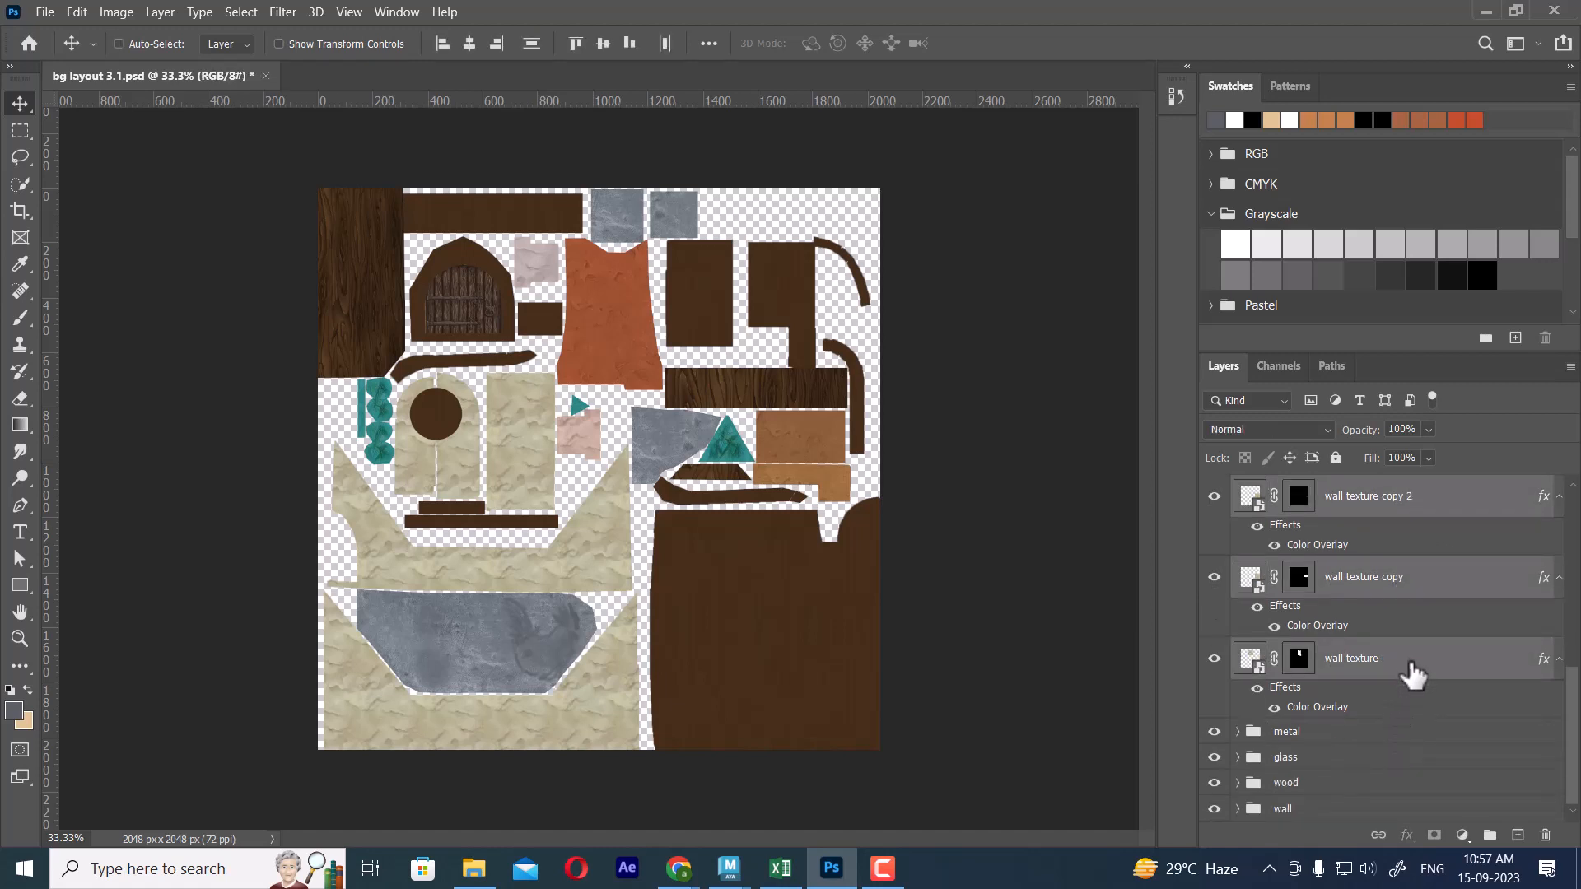
left_click_drag(1411, 673, 1312, 811)
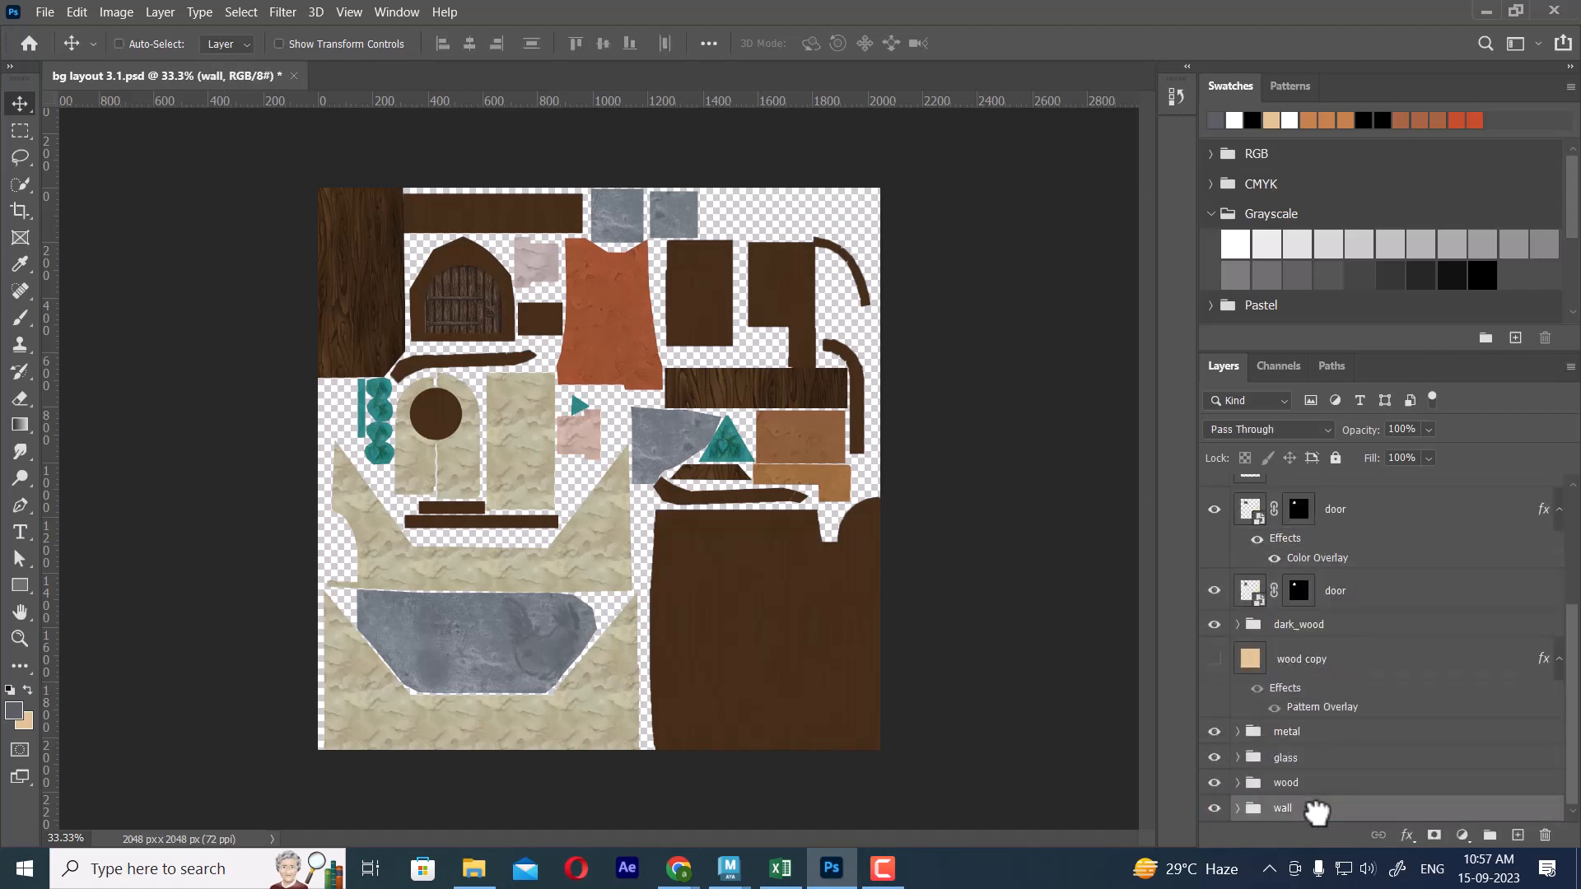
left_click(1214, 807)
left_click(1214, 807)
Examine which texture pieces the dark_wood group and the wood copy layer cover by toggling their visibility.
left_click(1214, 624)
left_click(1214, 624)
left_click(1213, 624)
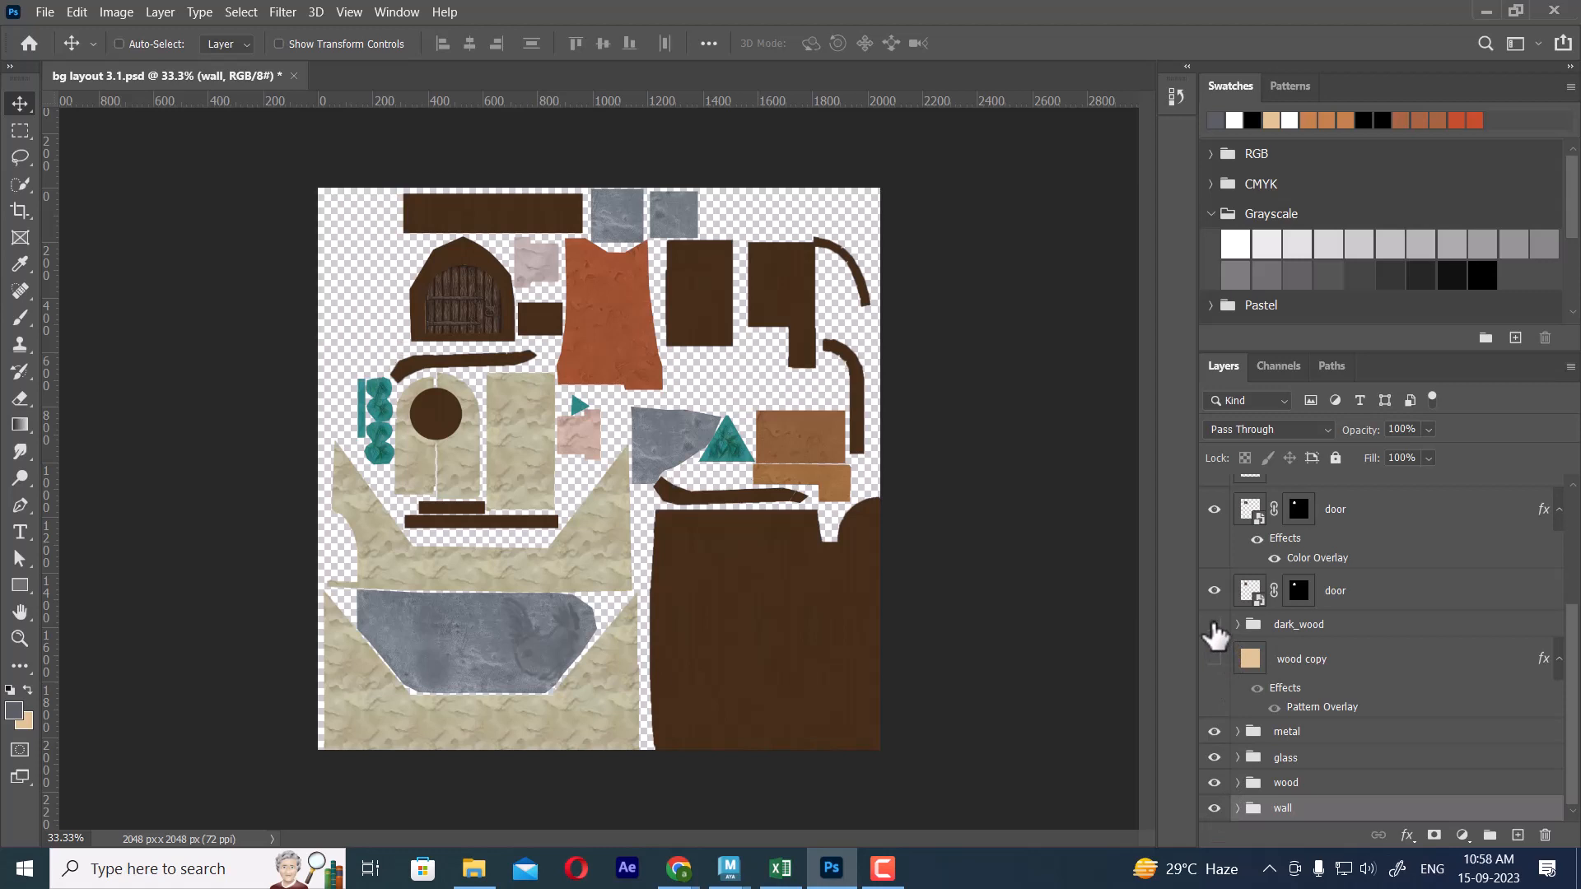
left_click(1213, 624)
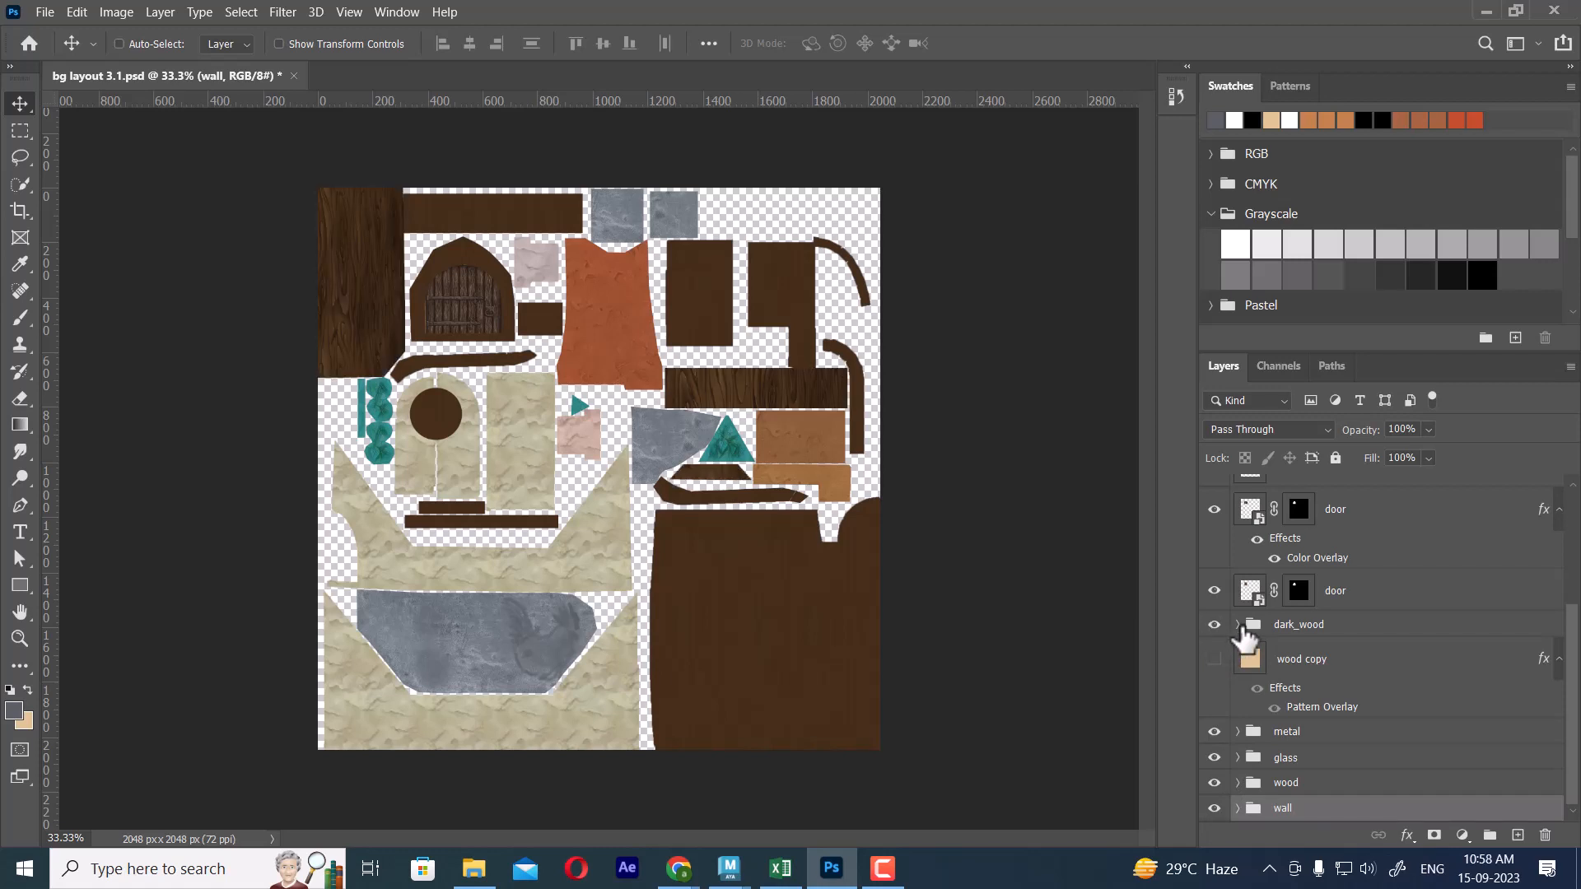
left_click(1236, 625)
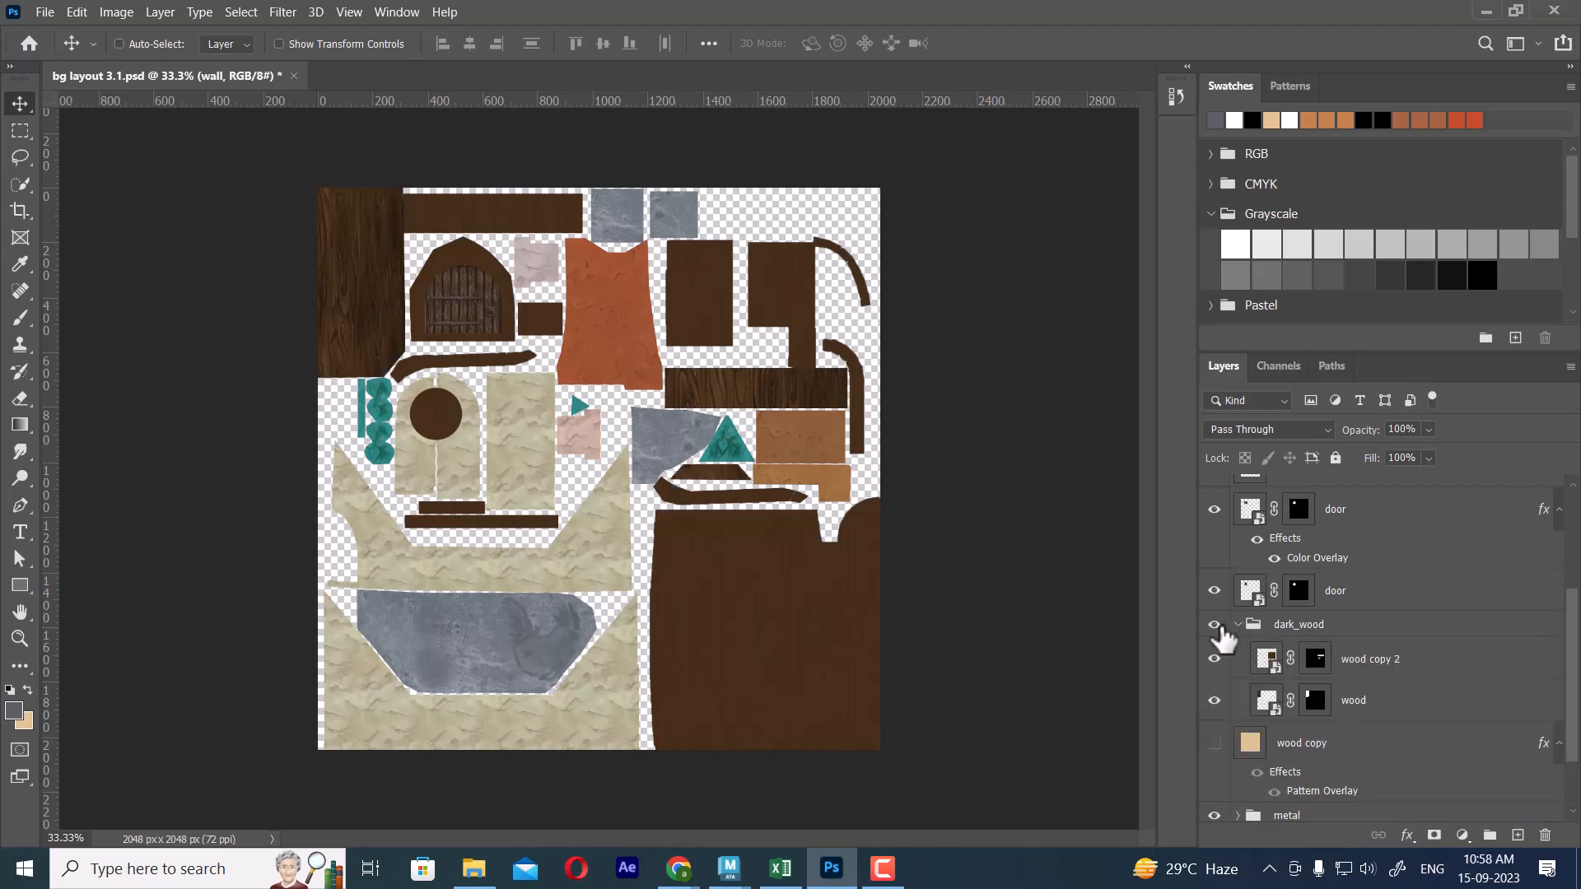
left_click(1238, 625)
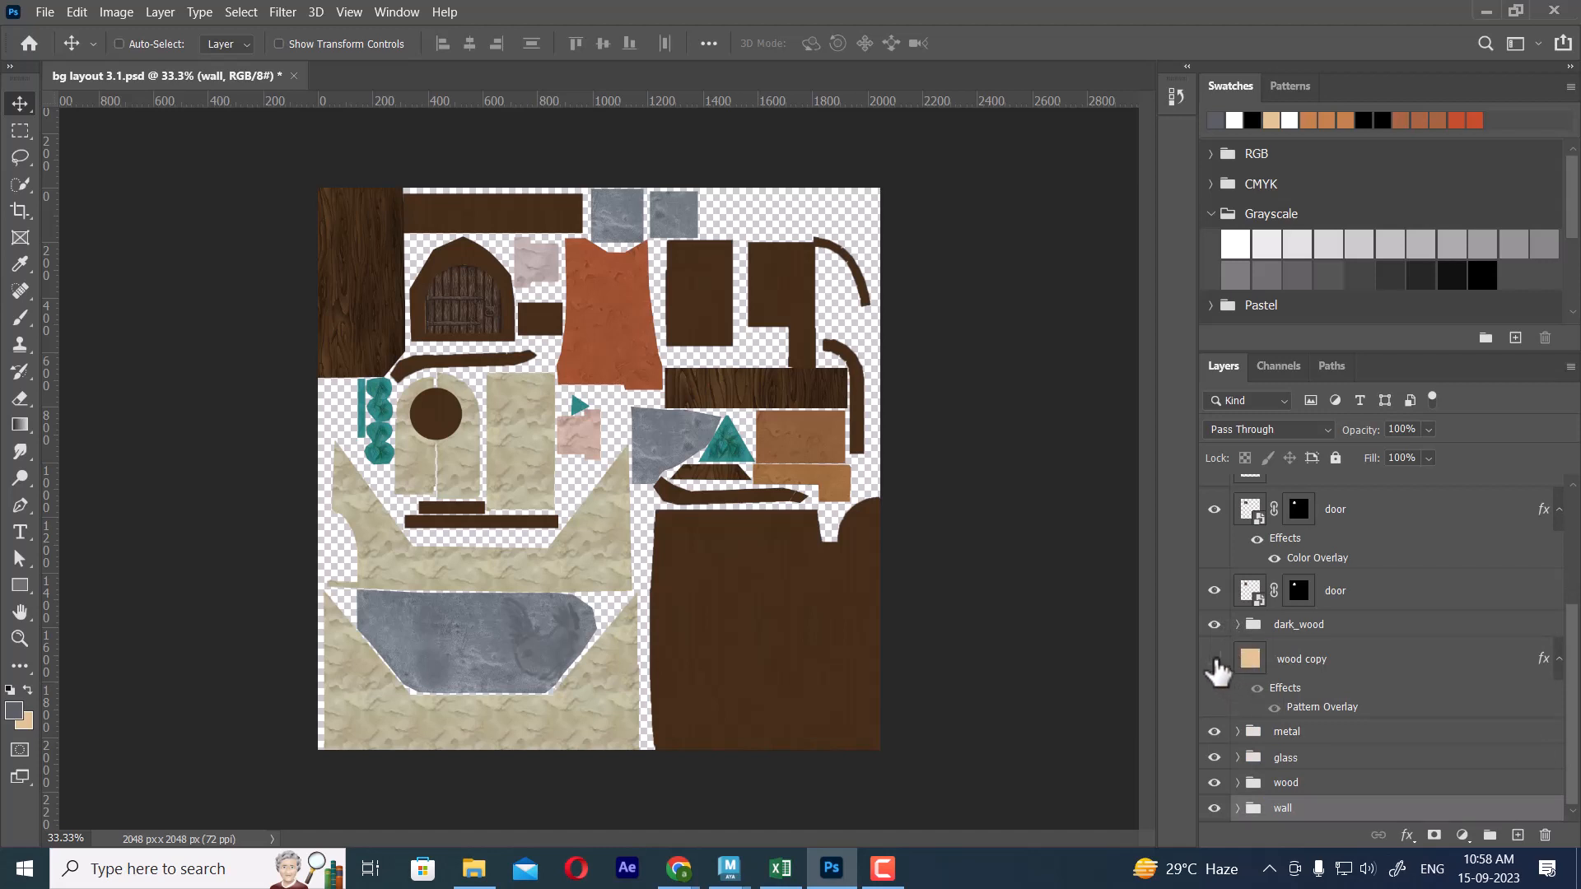
left_click(1215, 660)
left_click(1215, 660)
left_click(1335, 669)
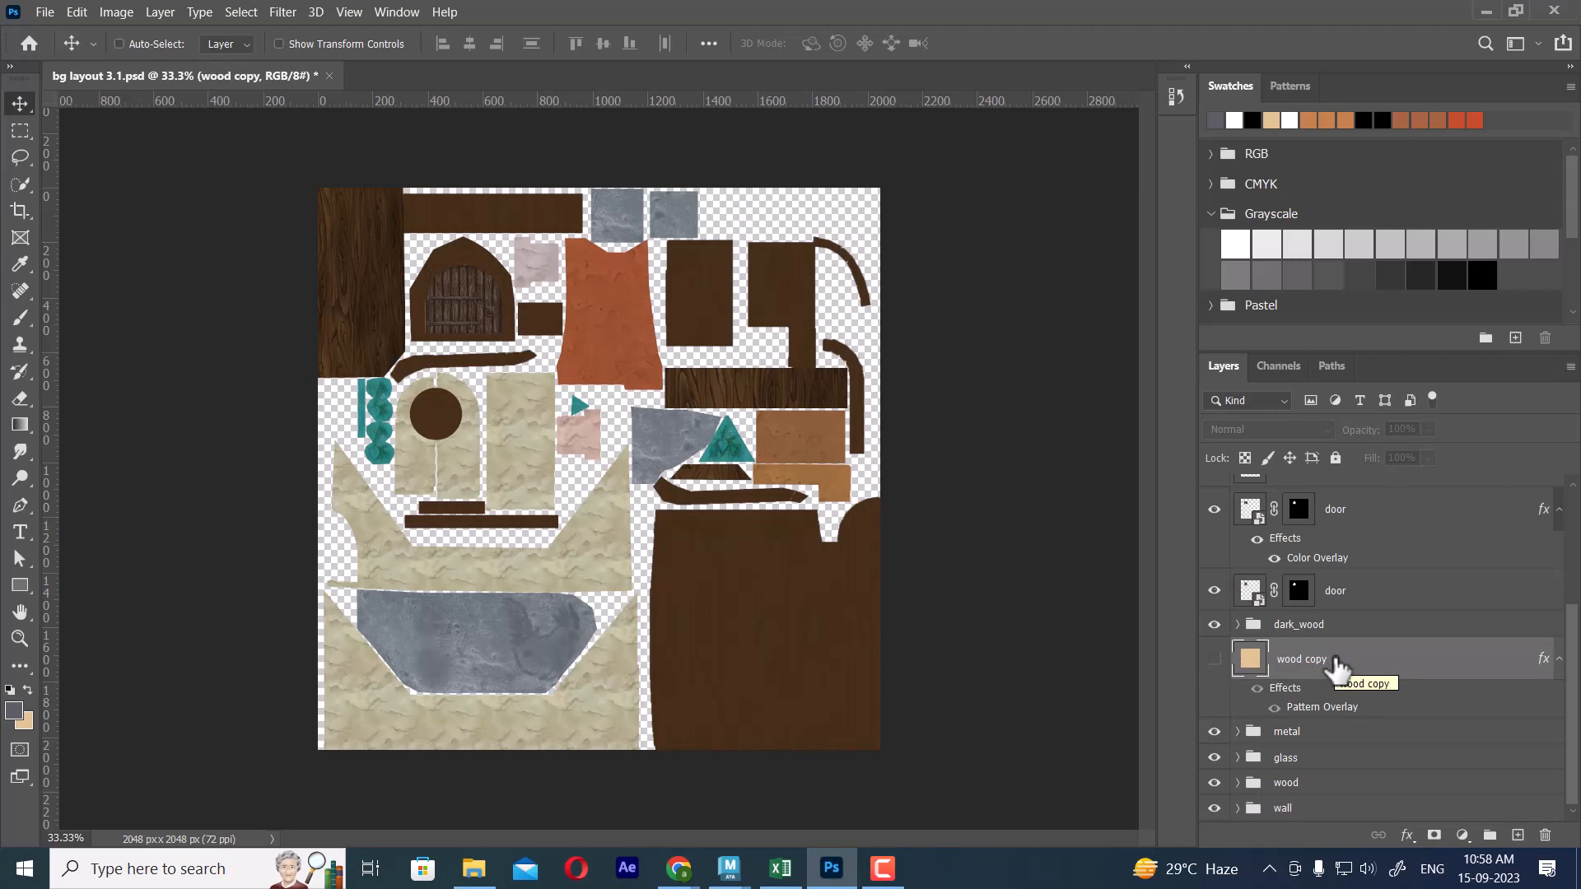
Check the two door layers by toggling their visibility, then group them and name the group door.
left_click(1337, 593)
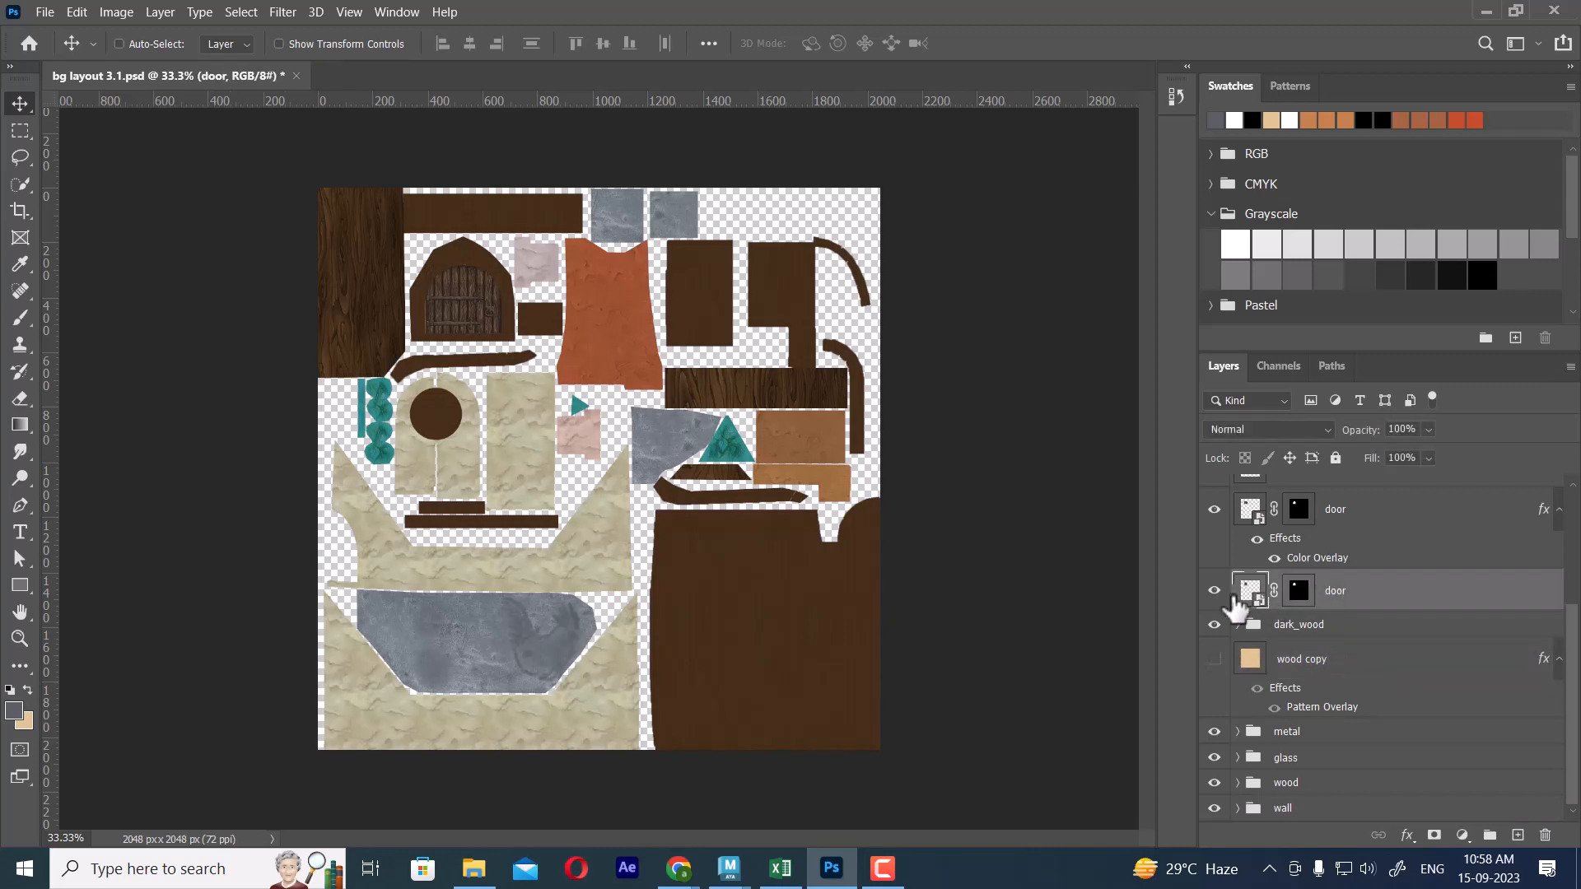
left_click(1214, 591)
scroll(1214, 596, "up", 1)
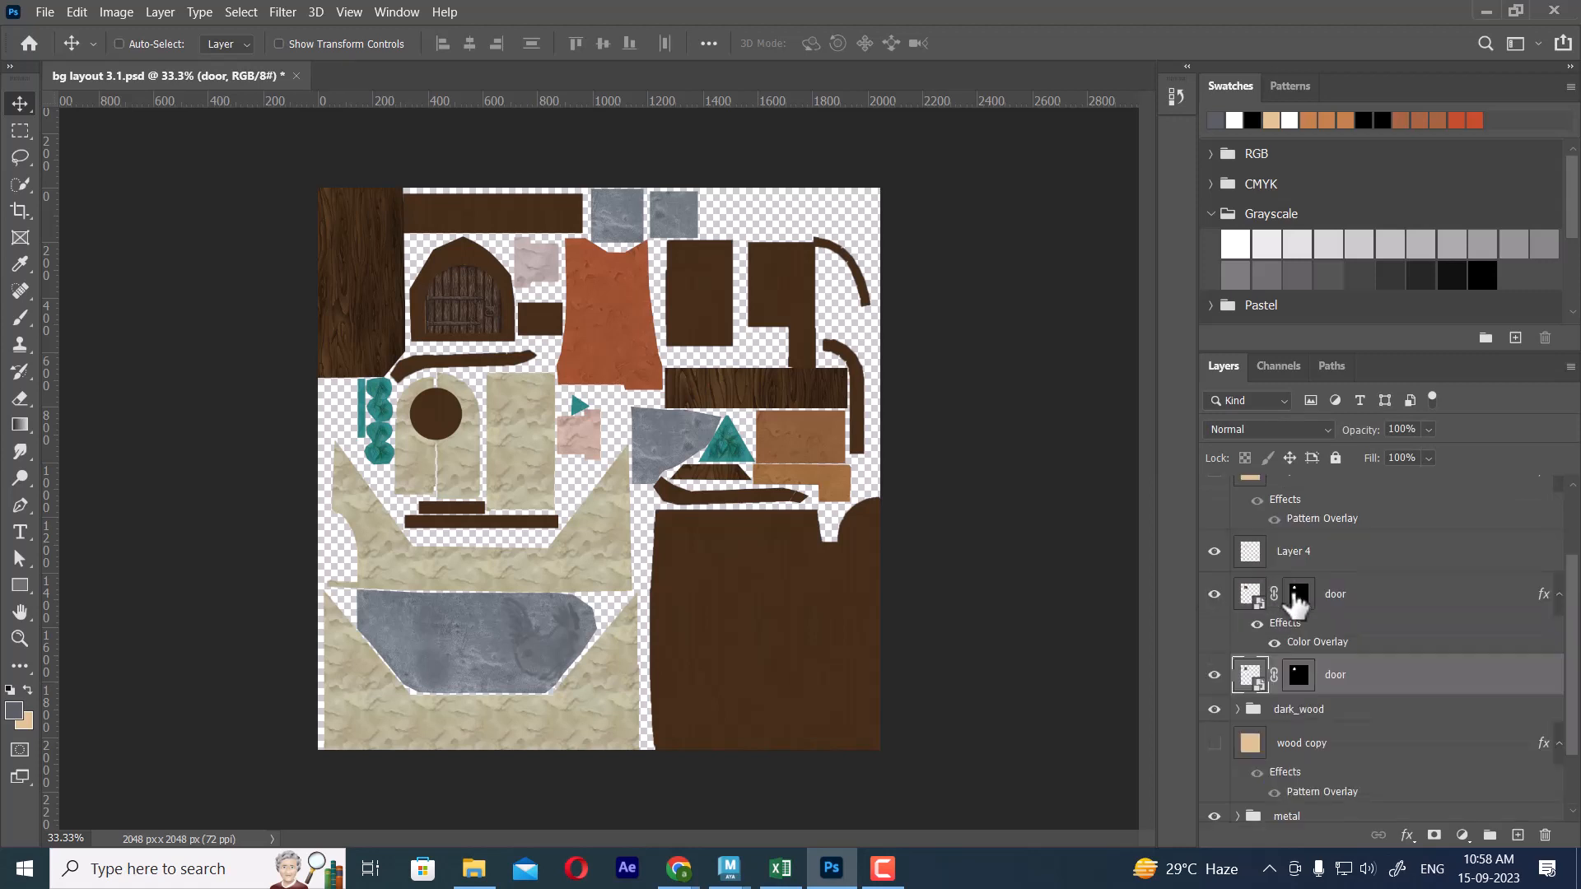
left_click(1224, 606)
left_click(1223, 602)
left_click(1223, 603)
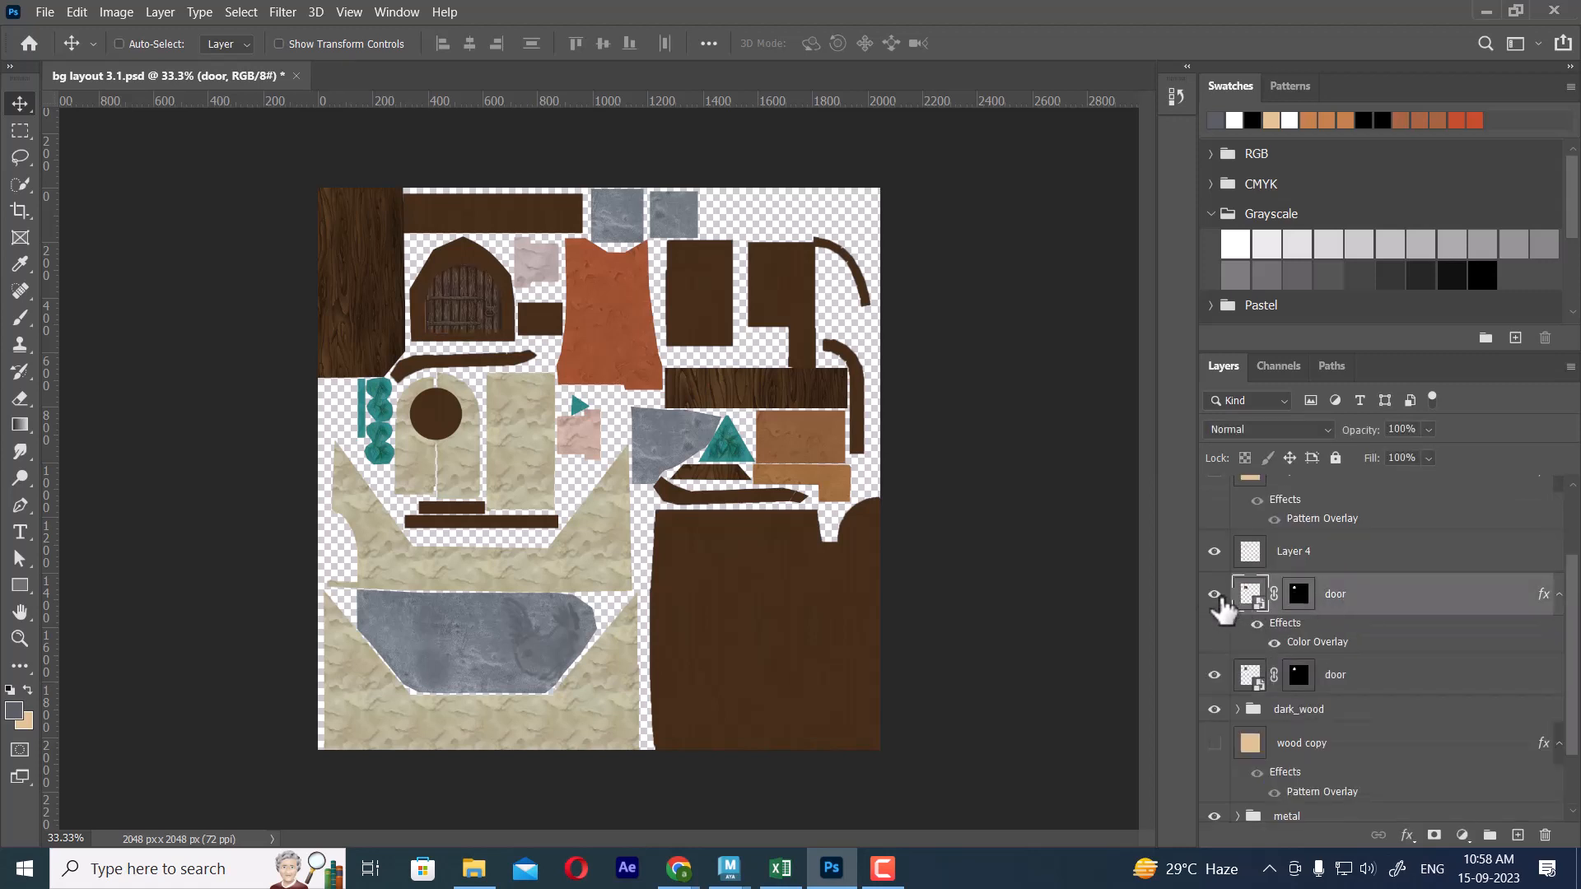
left_click(1237, 709)
left_click(1367, 682)
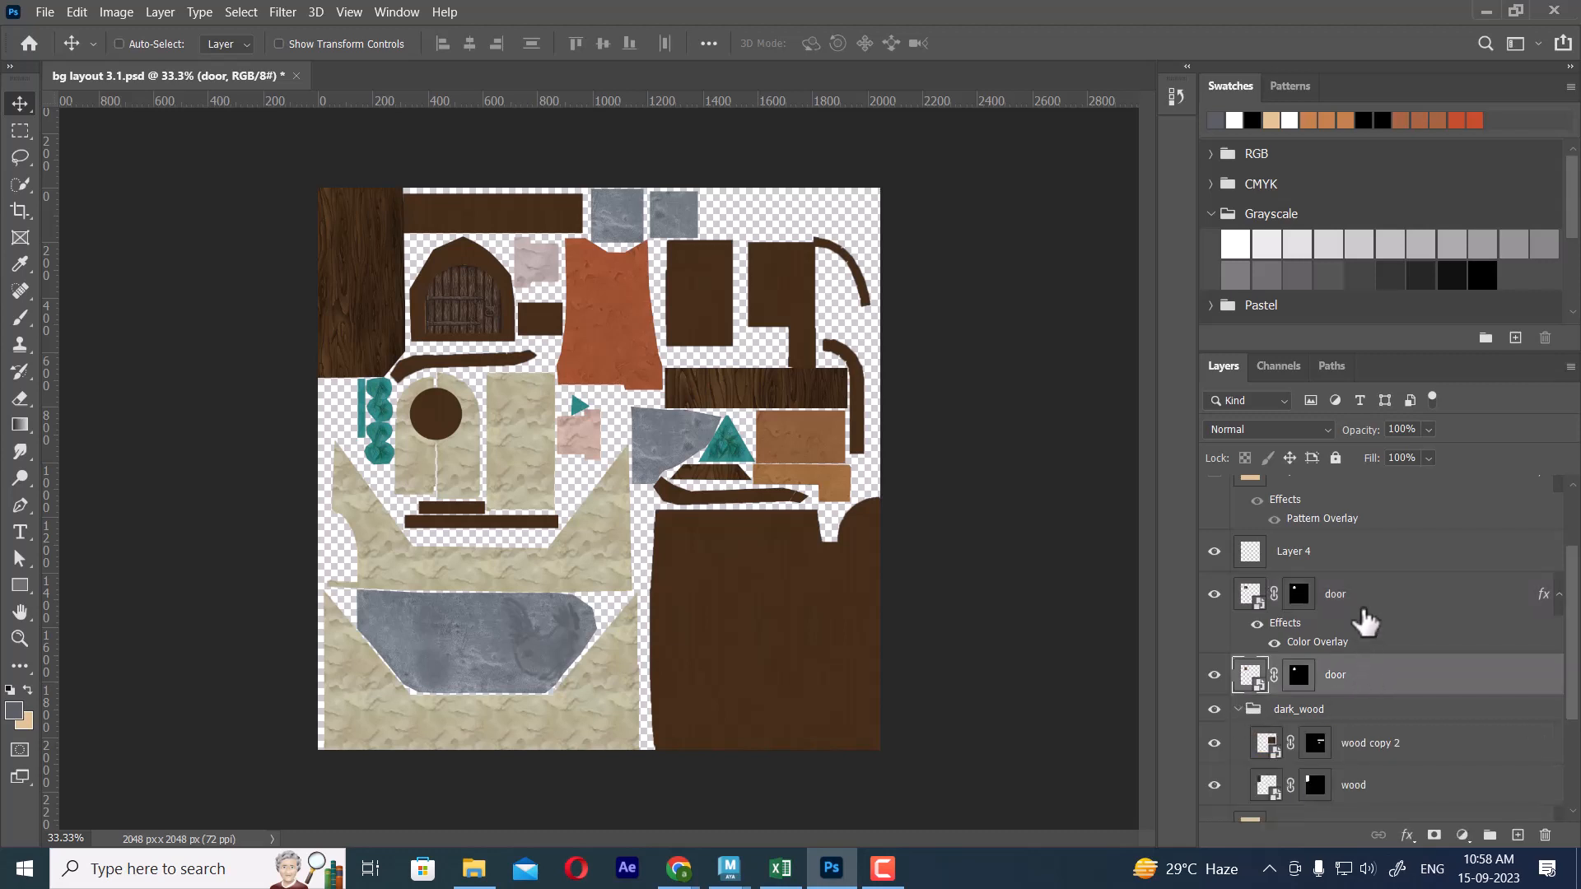
left_click(1364, 605, "ctrl")
key("ctrl+g")
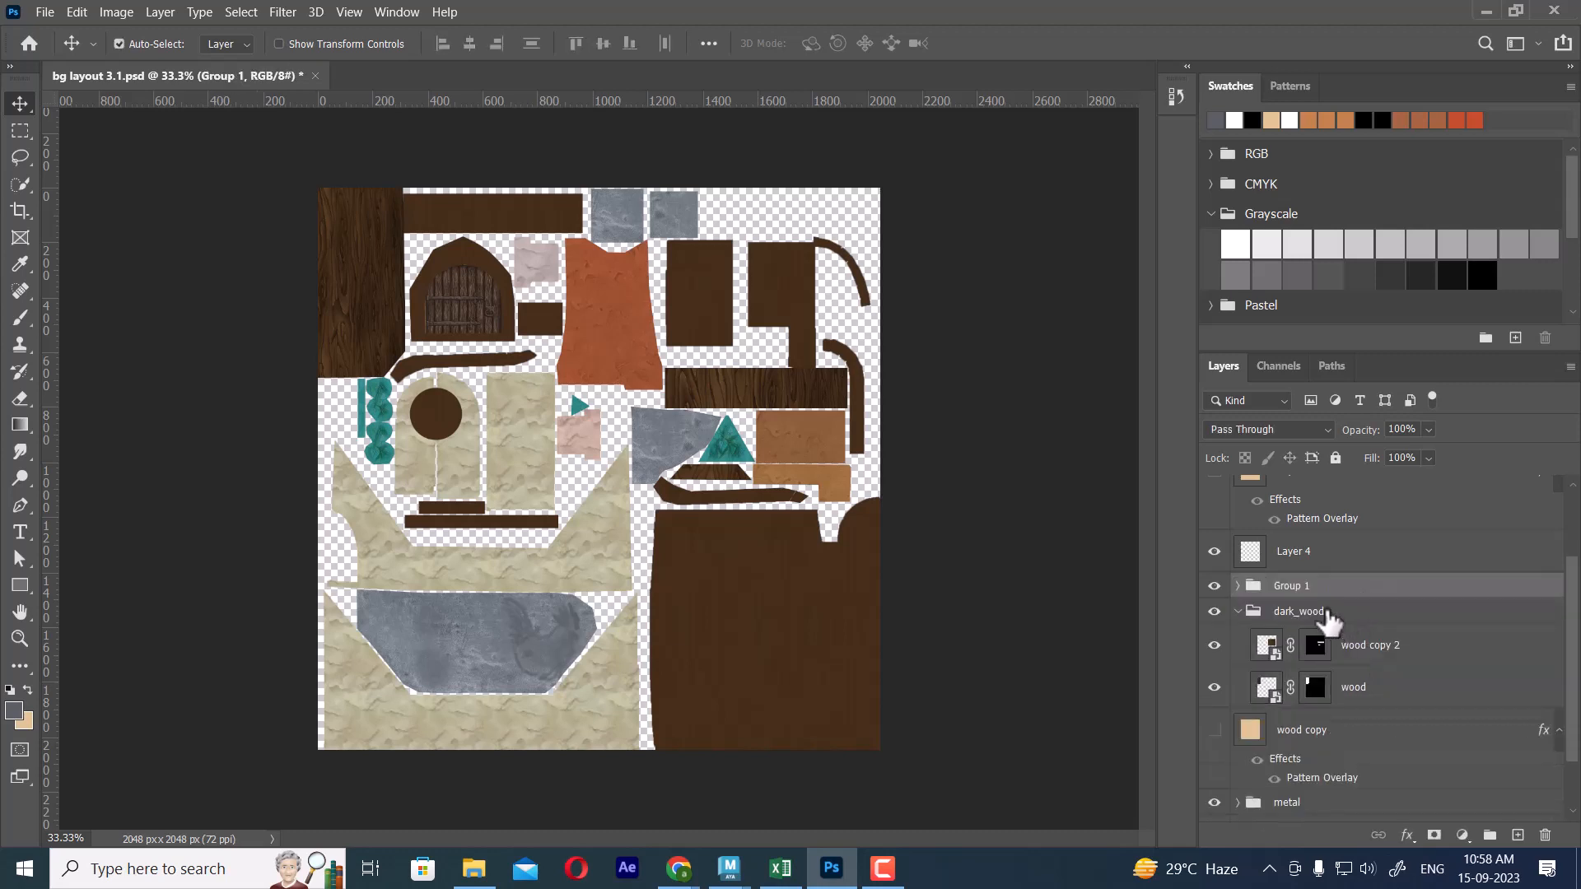
double_click(1296, 586)
type("door")
key("Return")
left_click(1238, 612)
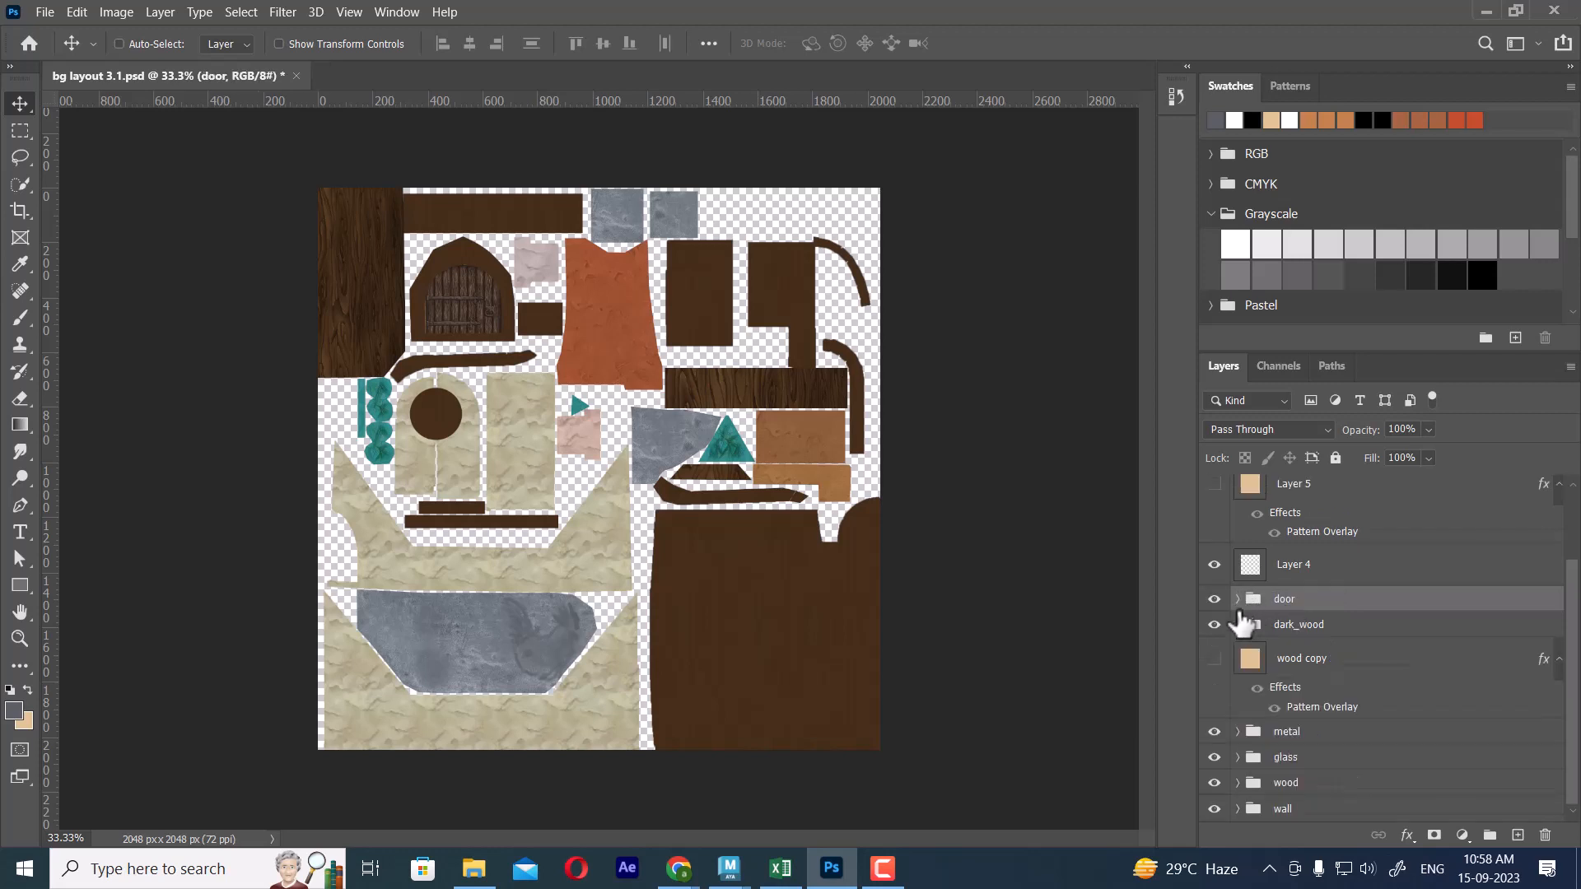
Check the ref layer by toggling its visibility, and delete it.
scroll(1326, 630, "up", 2)
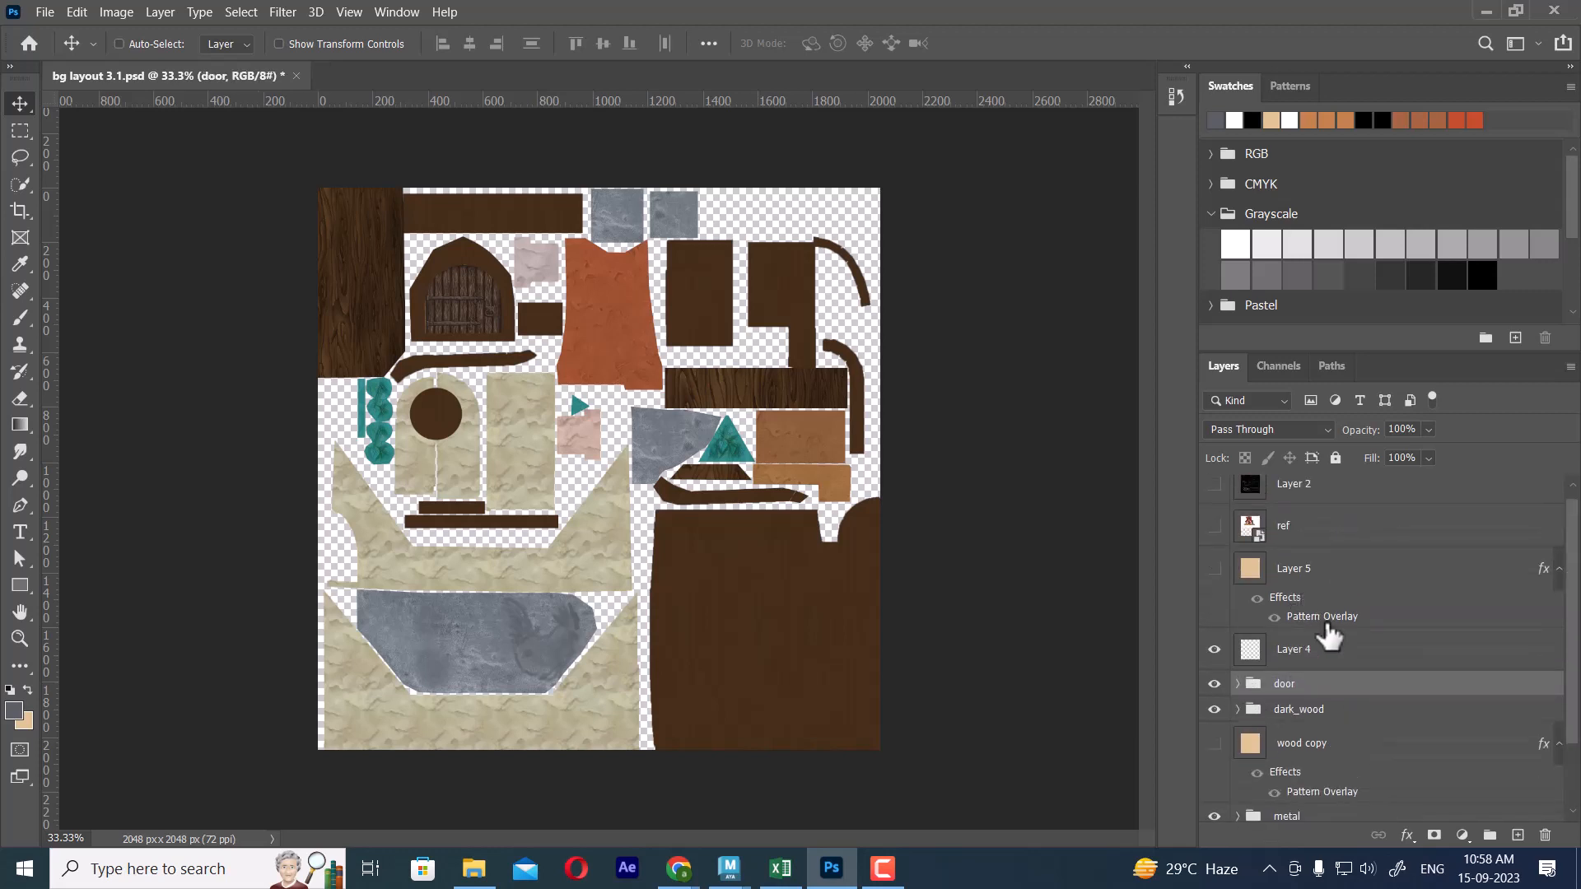
scroll(1268, 613, "up", 1)
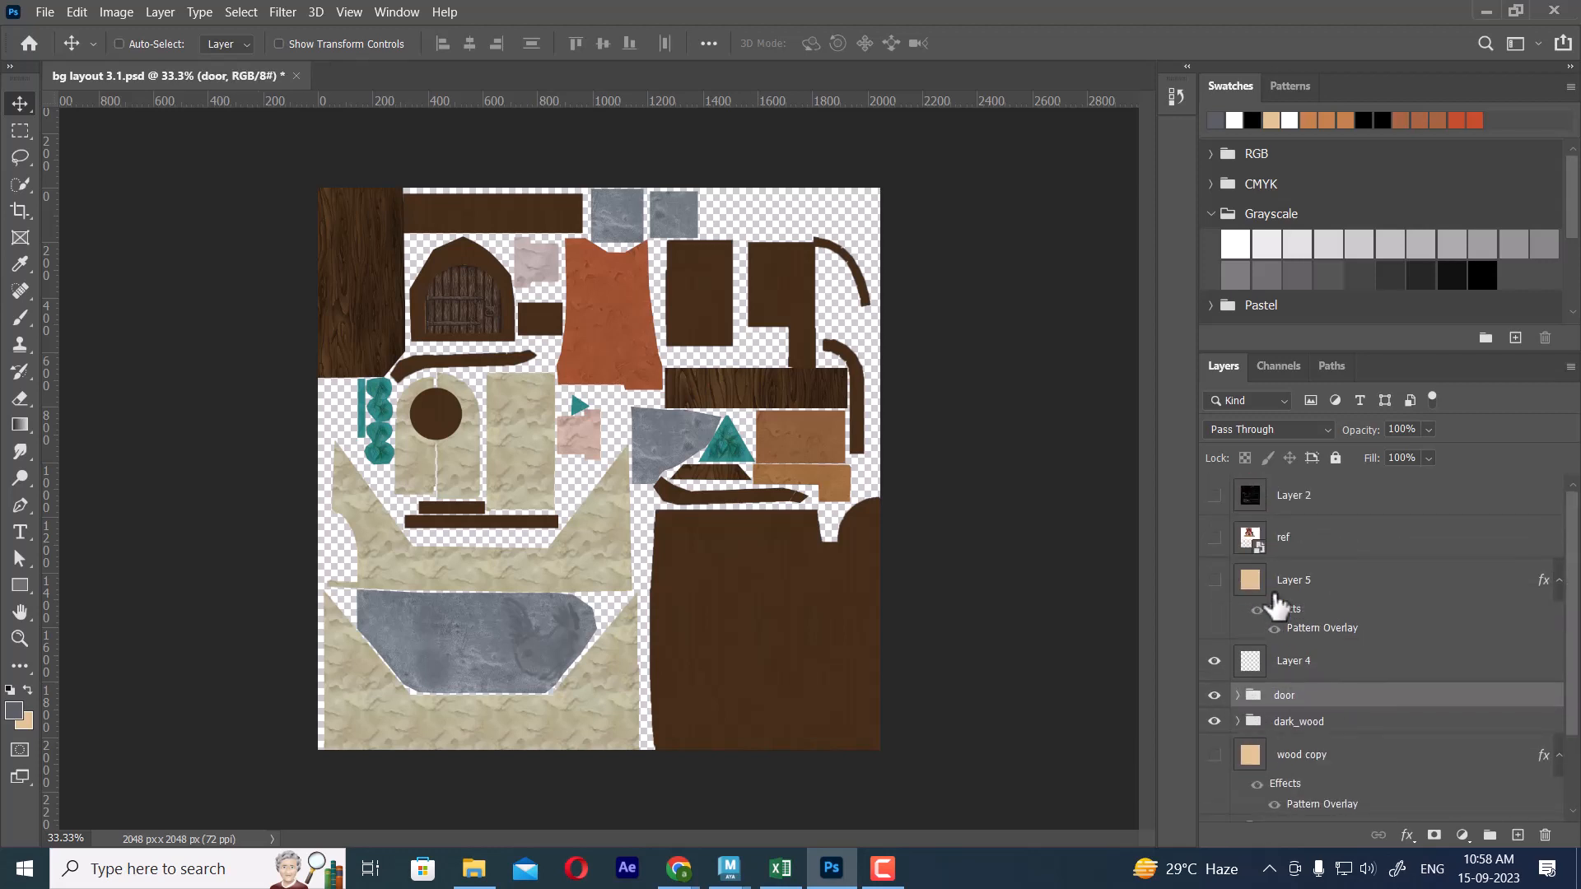
left_click(1214, 537)
left_click(1214, 538)
left_click(1312, 541)
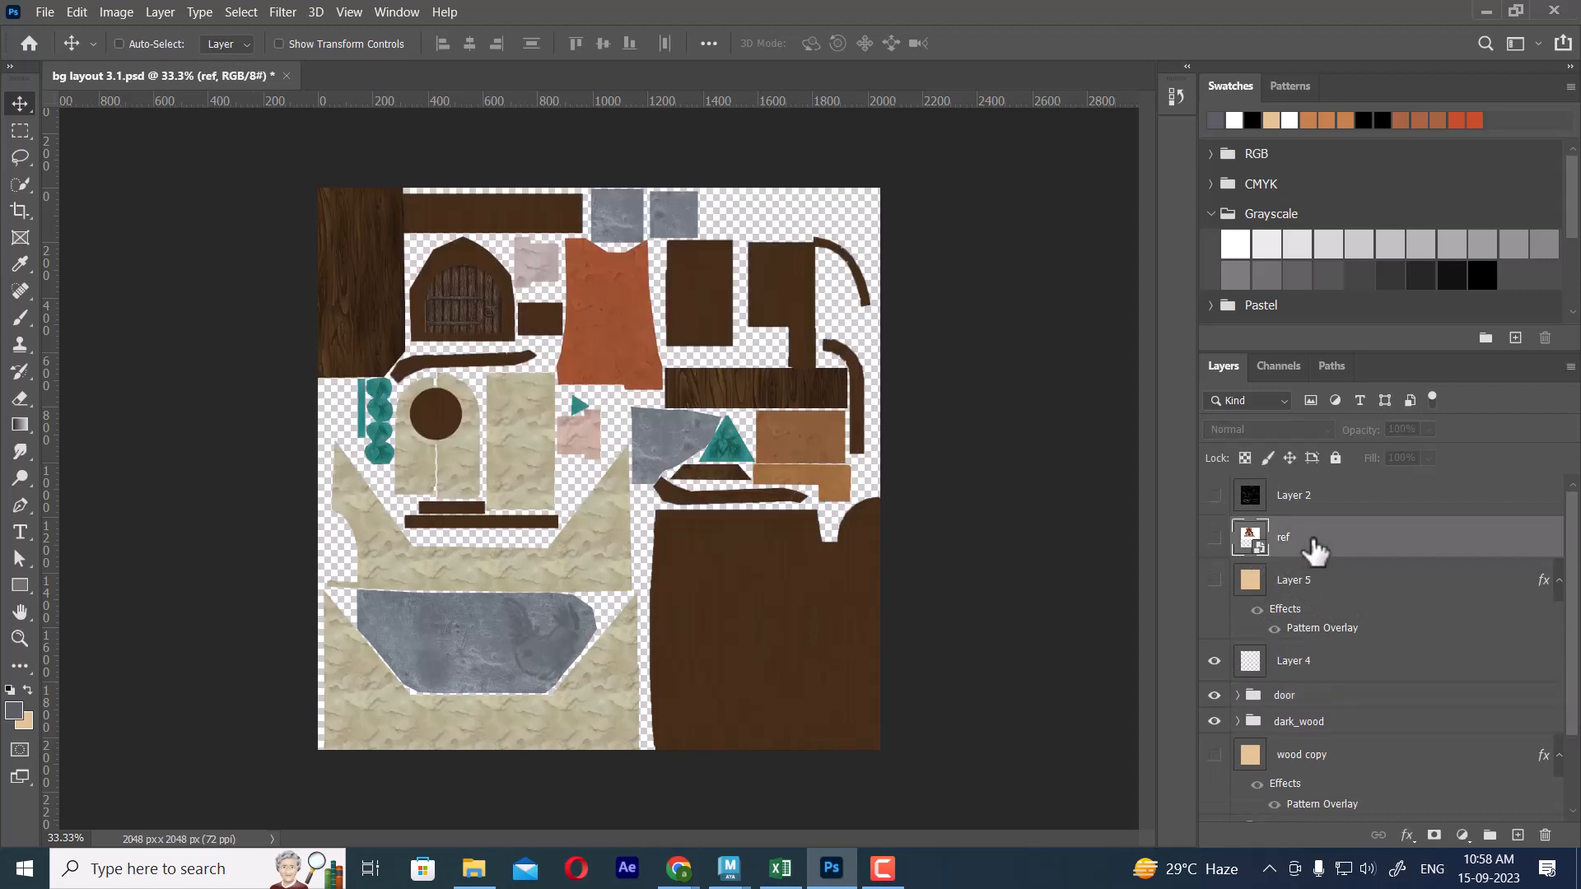
key("Delete")
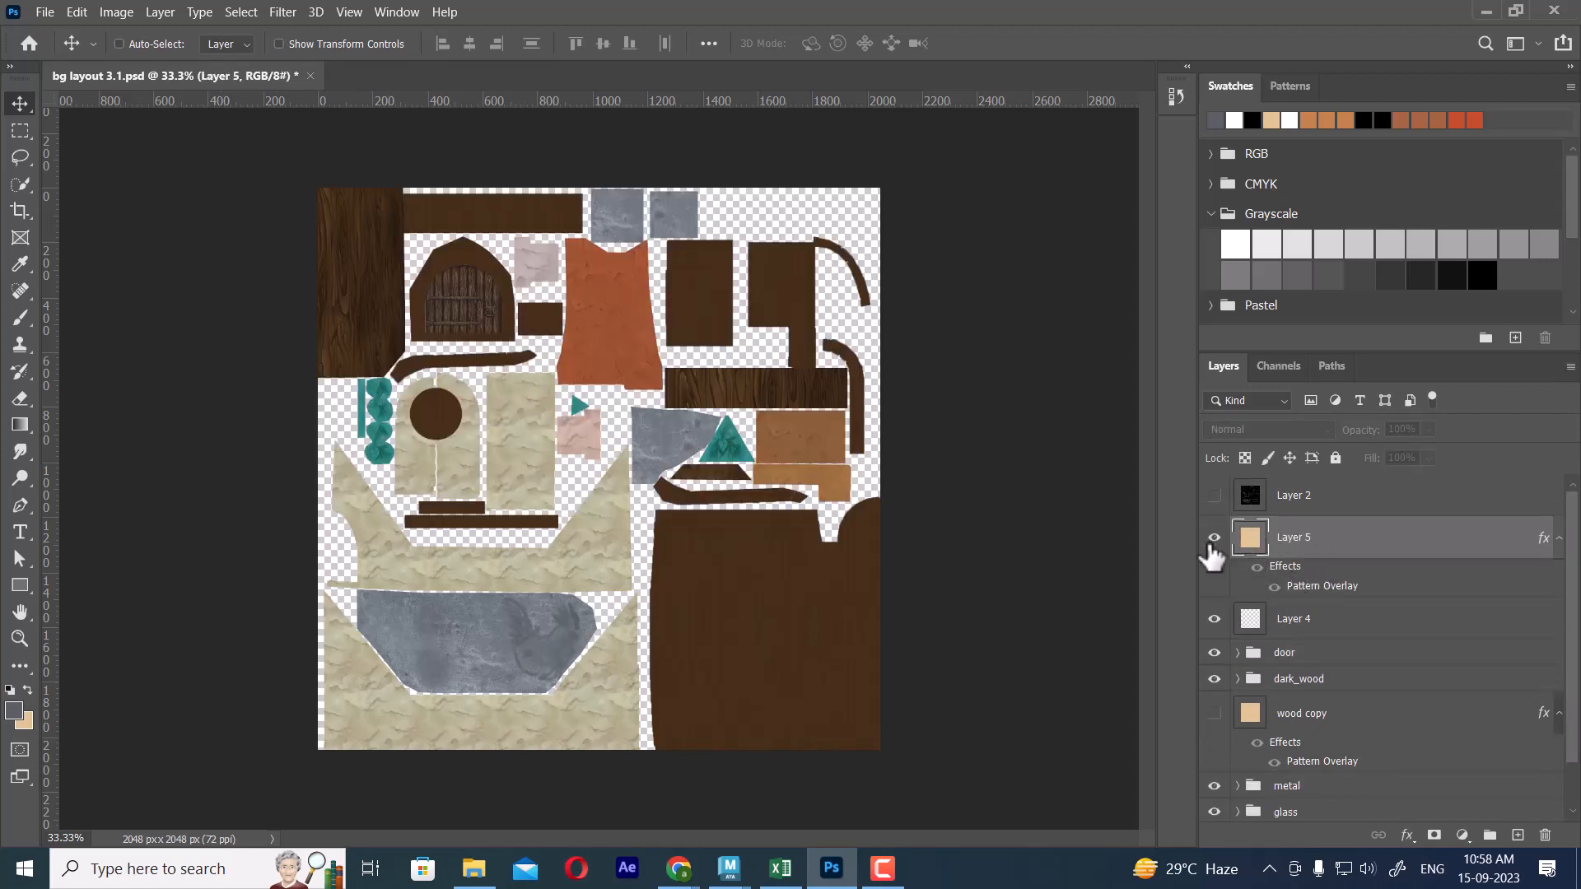
Check and delete the unused Layer 5 and wood copy pattern layers.
left_click(1214, 537)
left_click(1214, 537)
key("Delete")
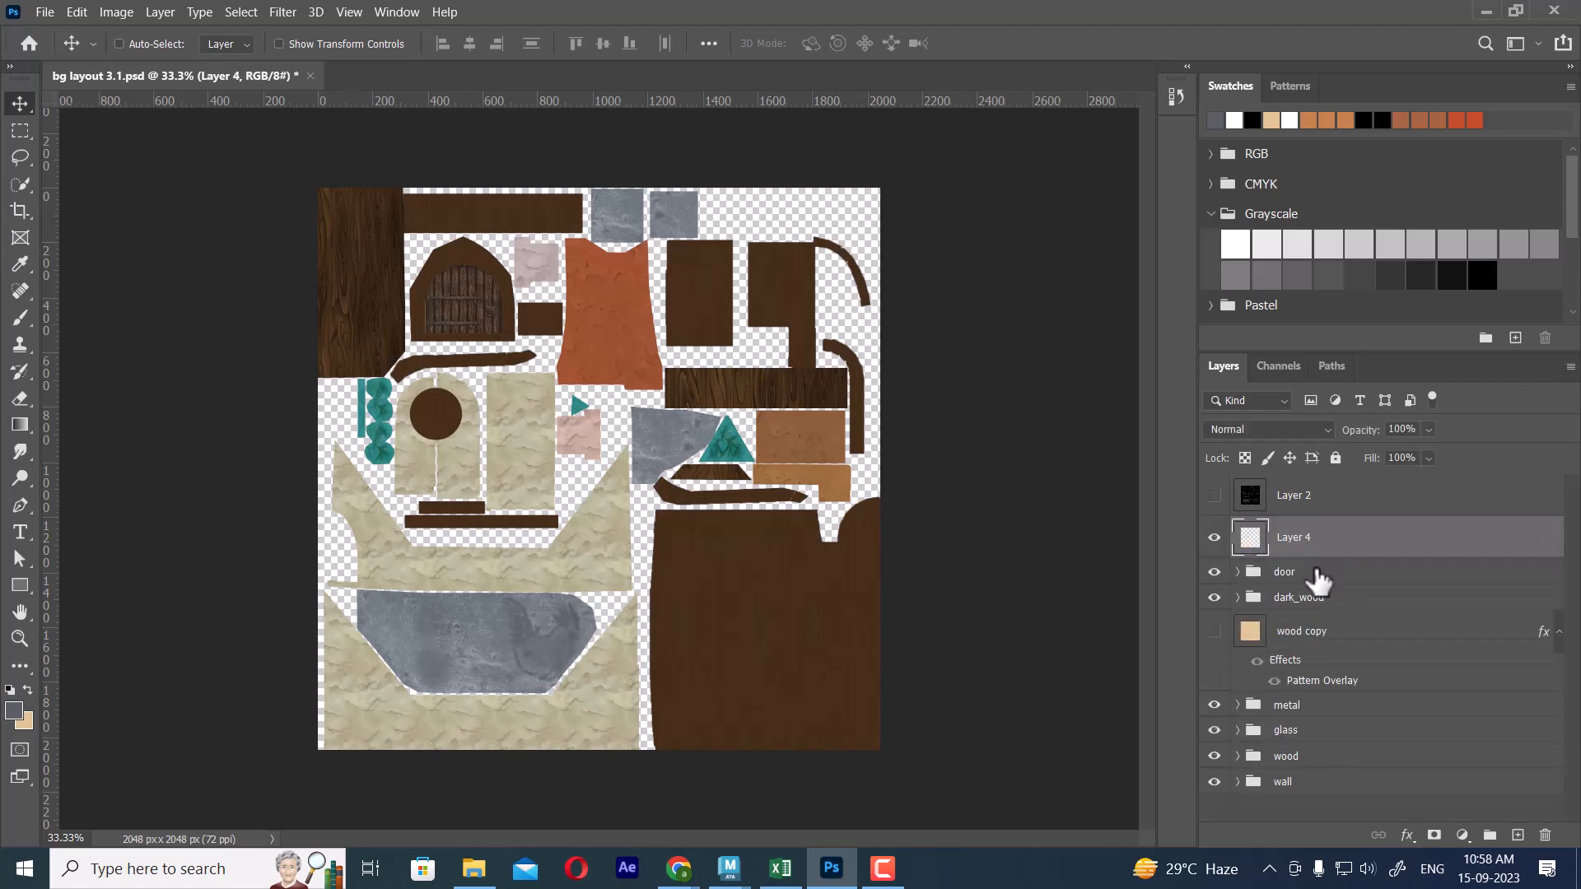
left_click(1312, 638)
left_click(1213, 632)
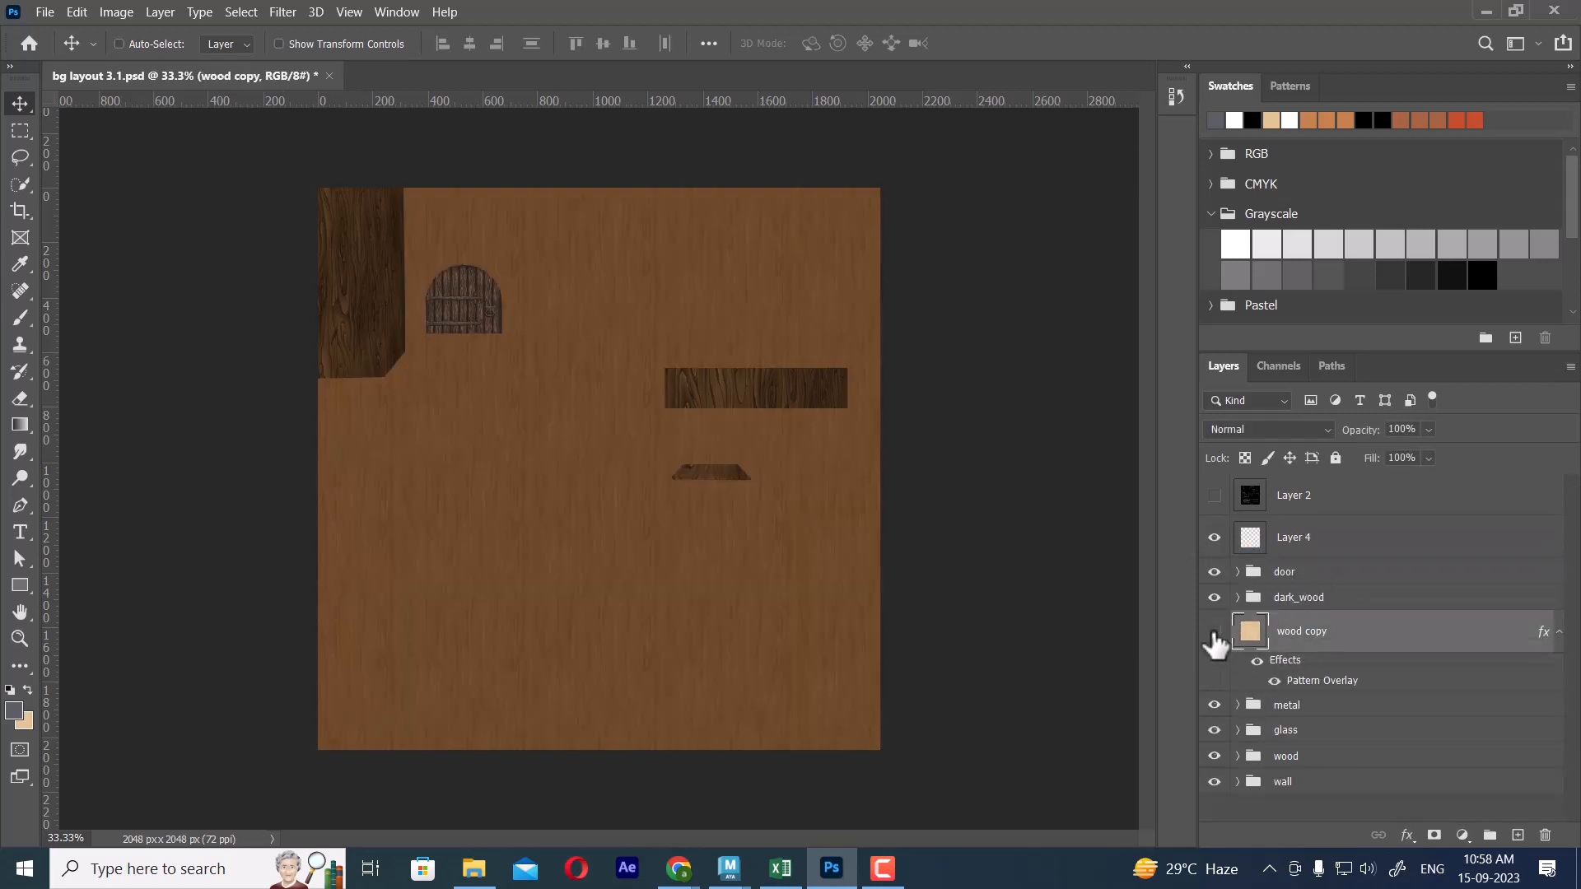
left_click(1214, 633)
key("Delete")
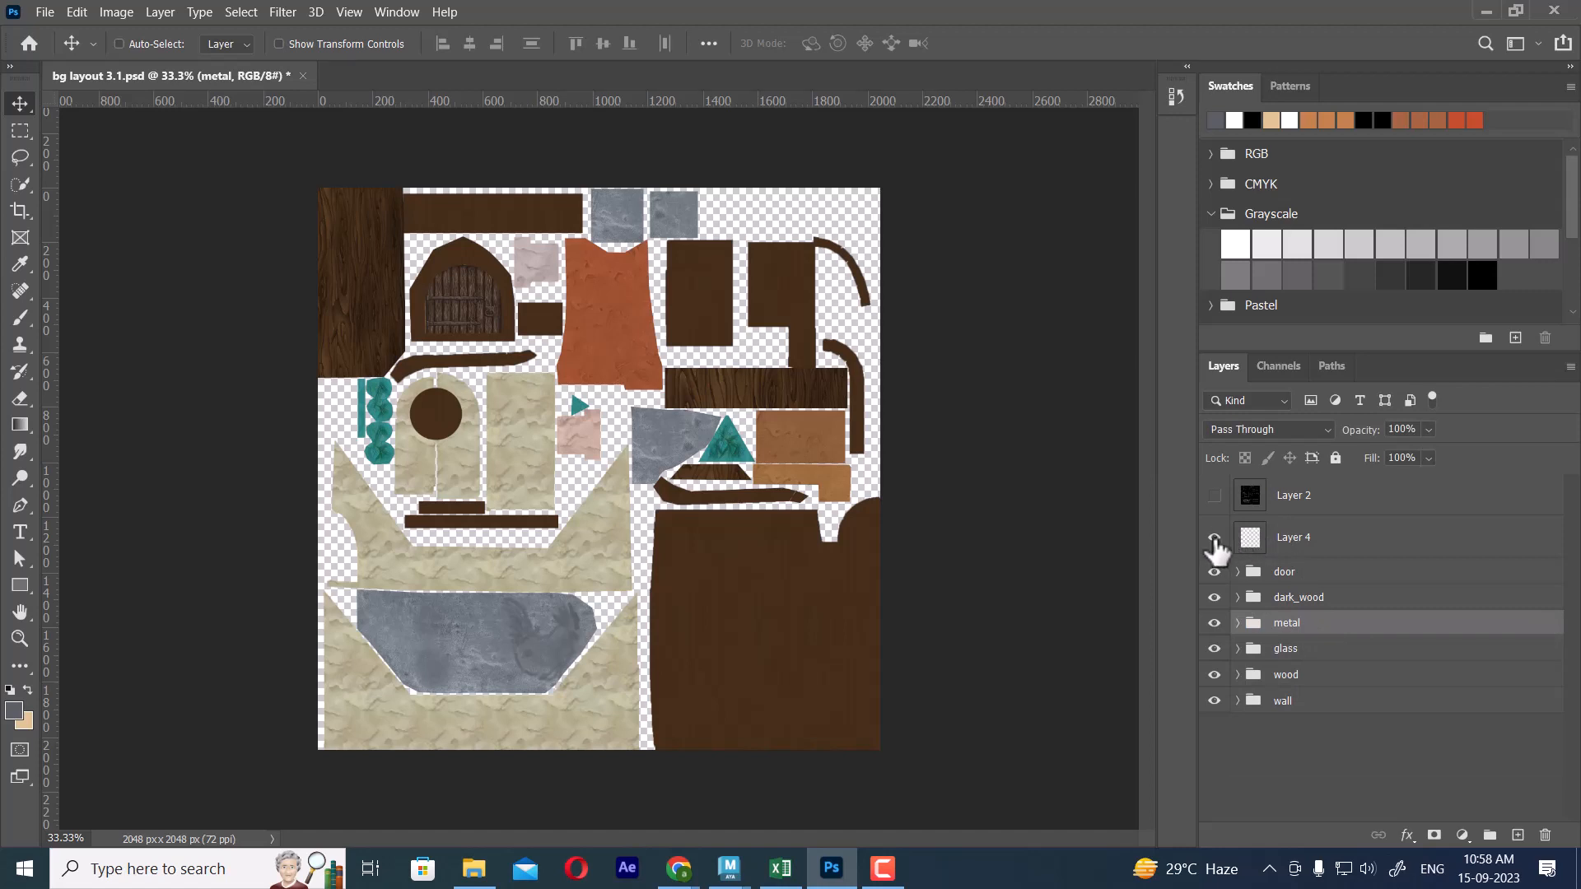
Toggle Layer 2's visibility to compare the UV wireframe with the texture pieces, leaving it hidden.
left_click(1214, 496)
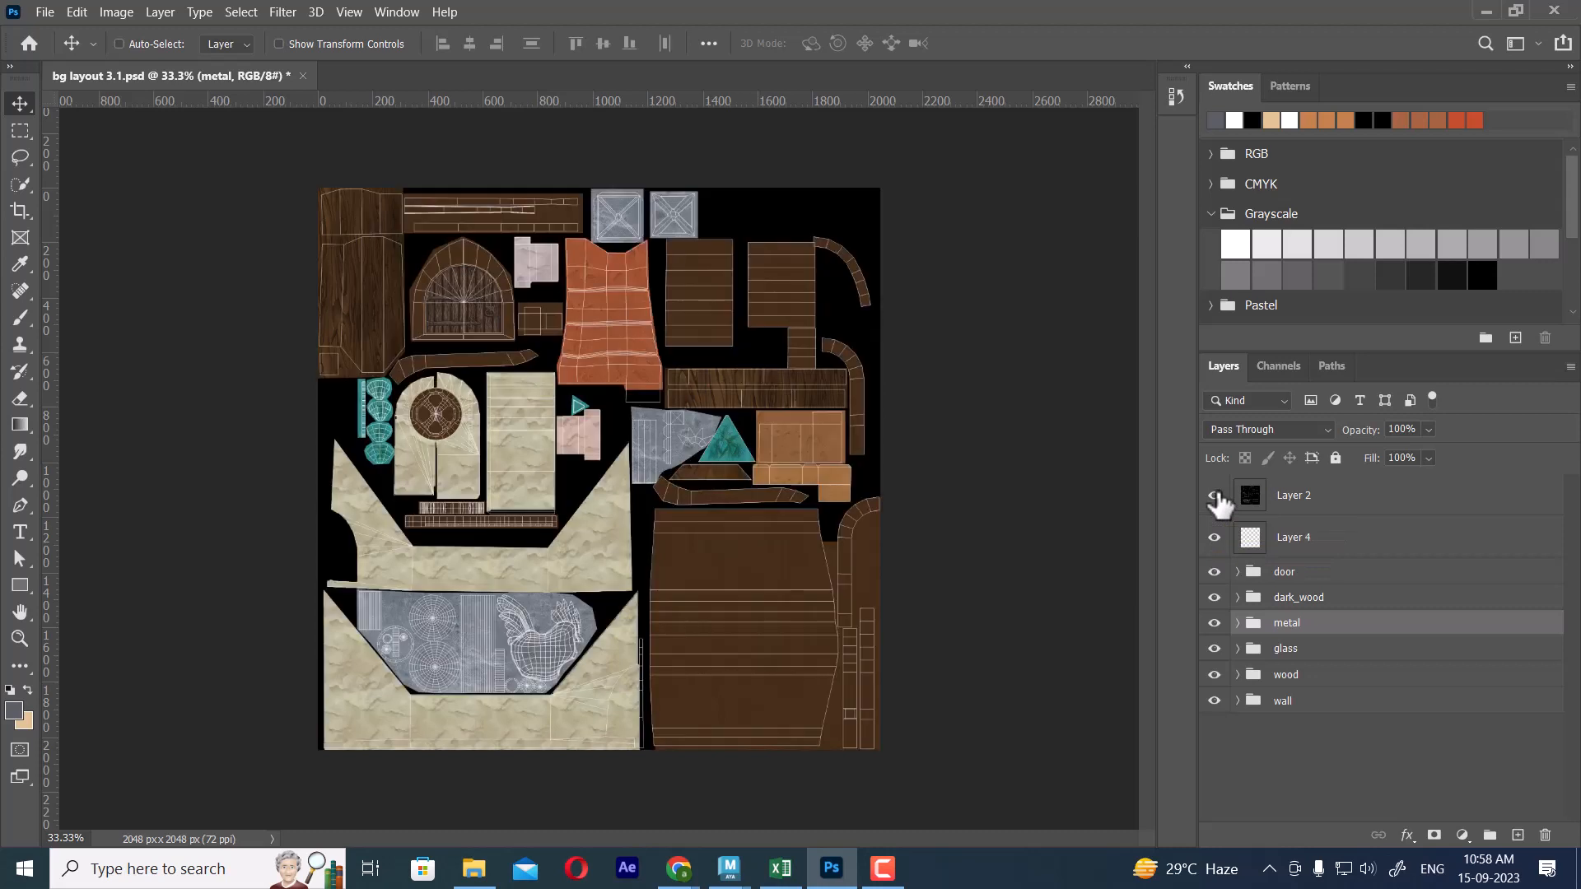
left_click(1215, 496)
left_click(1215, 496)
left_click(1214, 496)
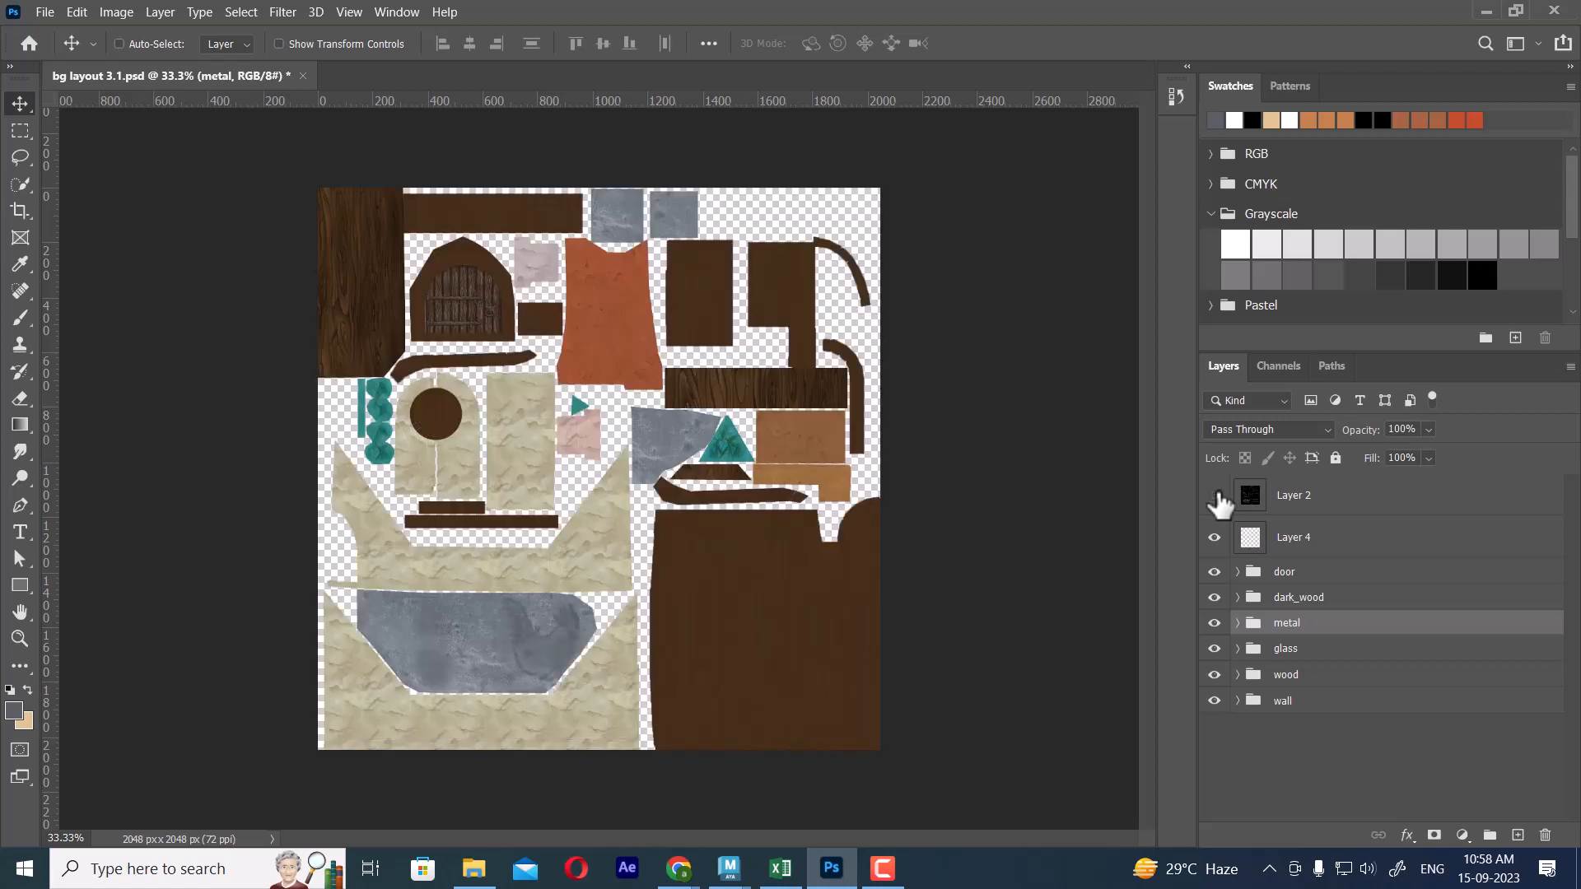
Rename Layer 2 as uv, then check Layer 4 by toggling its visibility and delete it.
double_click(1291, 495)
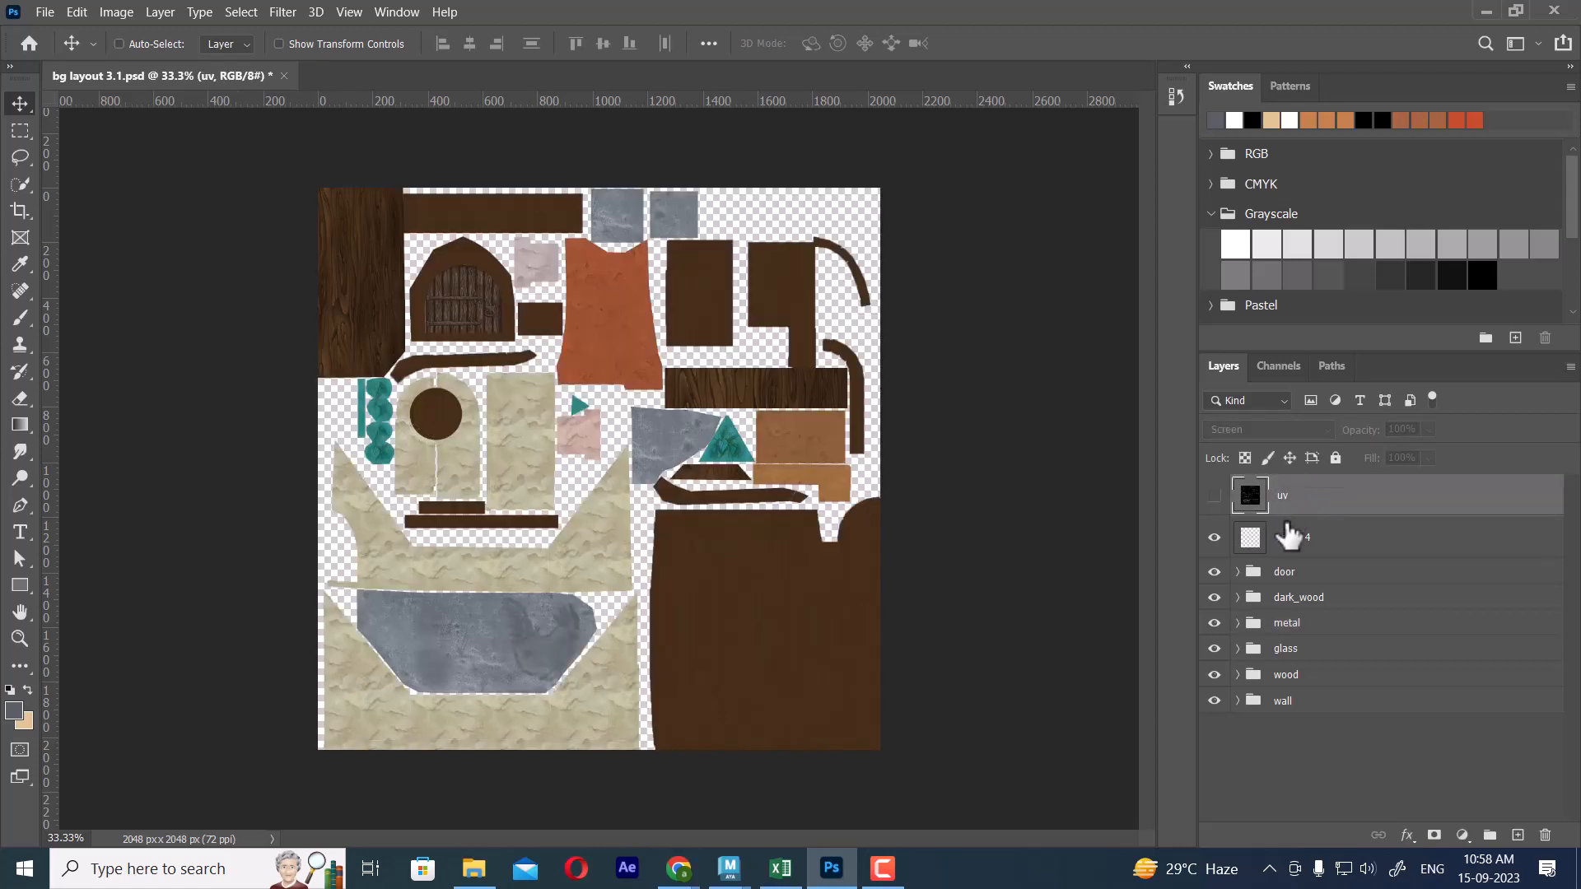
left_click(1298, 542)
left_click(1219, 536)
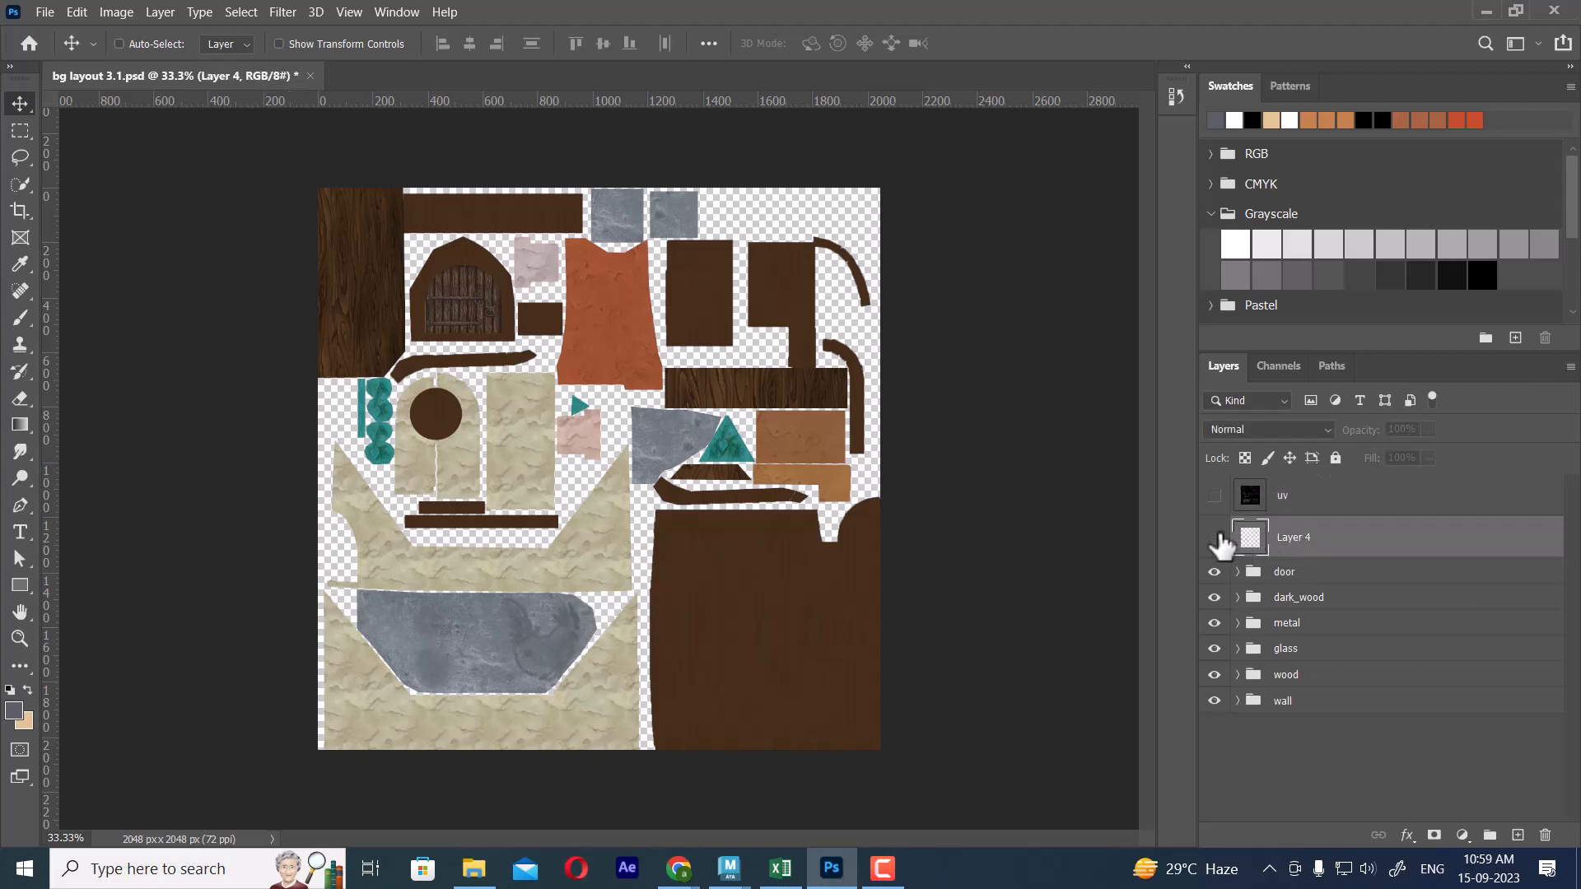
left_click(1218, 536)
left_click(1219, 538)
left_click(1219, 537)
key("Delete")
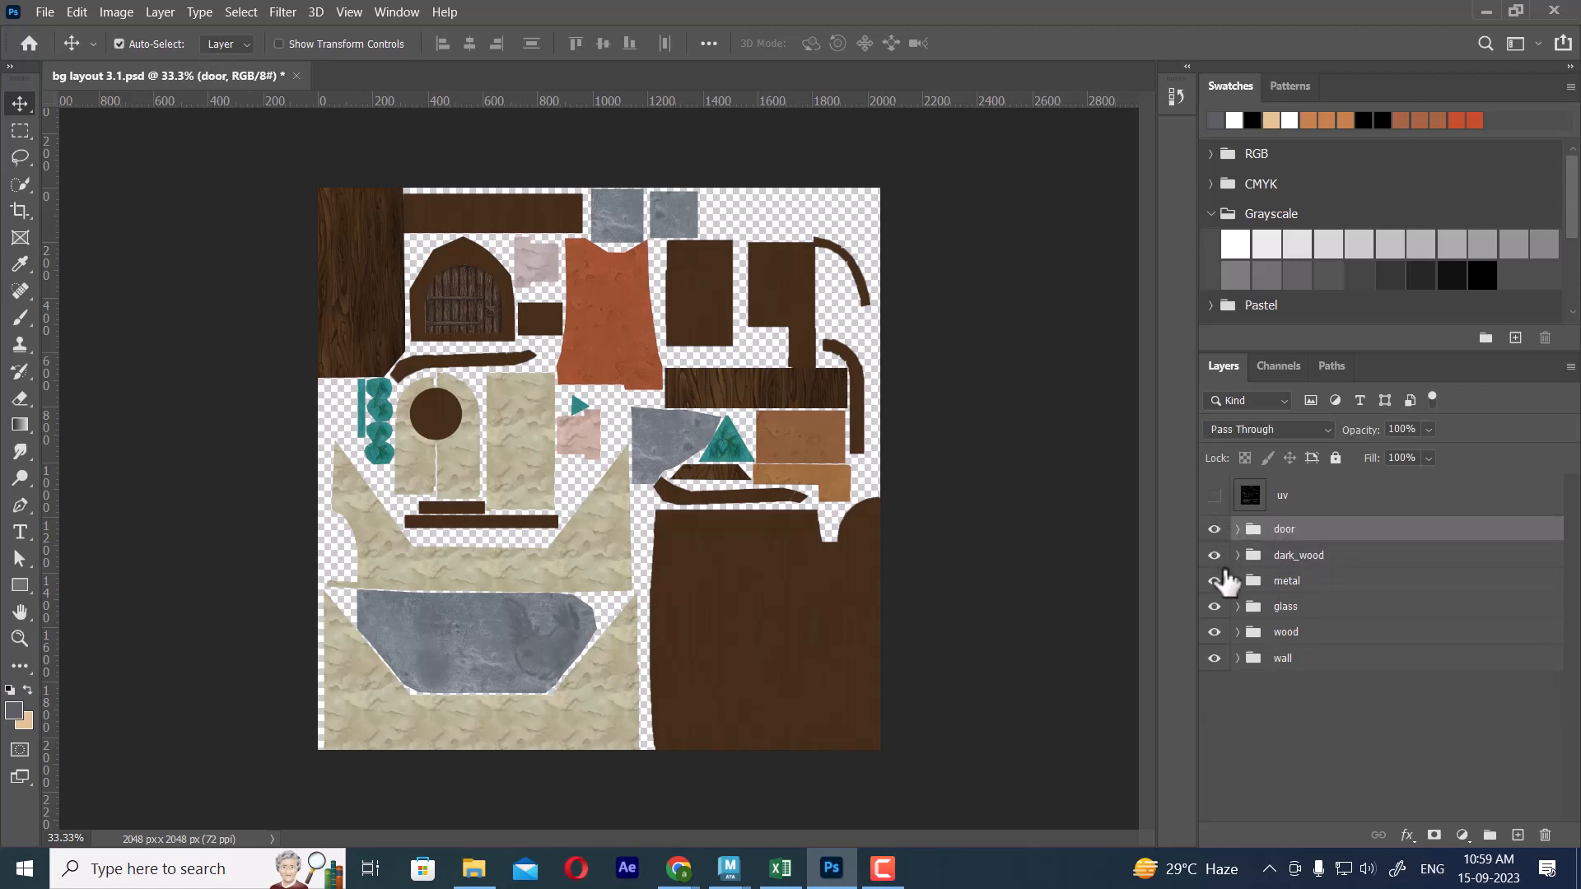
Save the Photoshop document and switch to the bg texturing.mb scene in Maya.
key("ctrl+s")
mouse_move(729, 868)
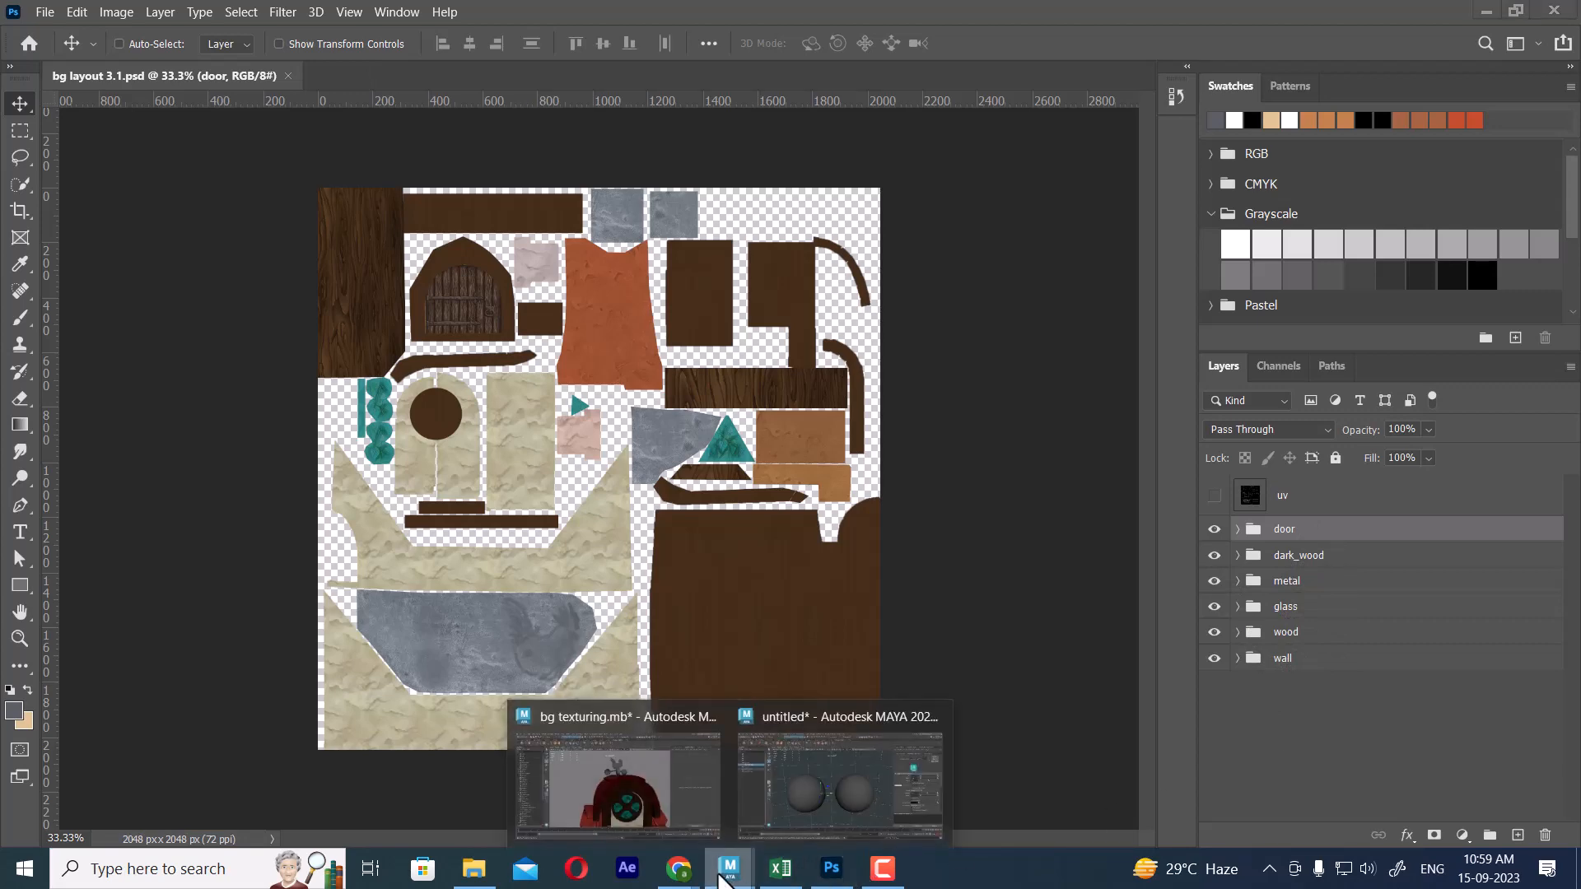
left_click(628, 787)
left_click_drag(903, 392, 892, 448, "alt")
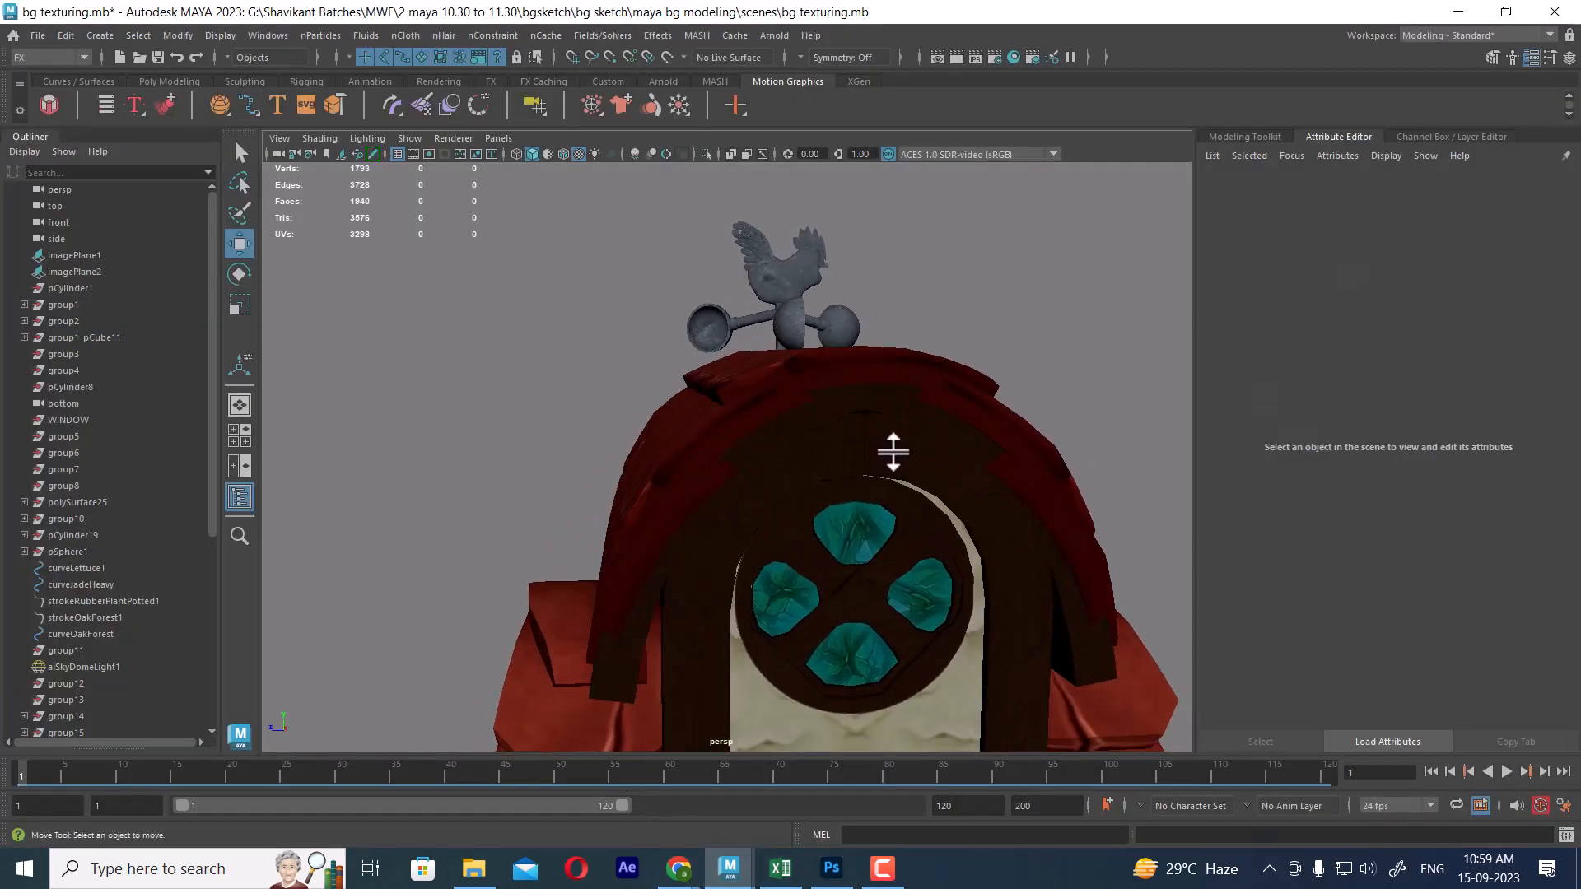
key("alt+Tab")
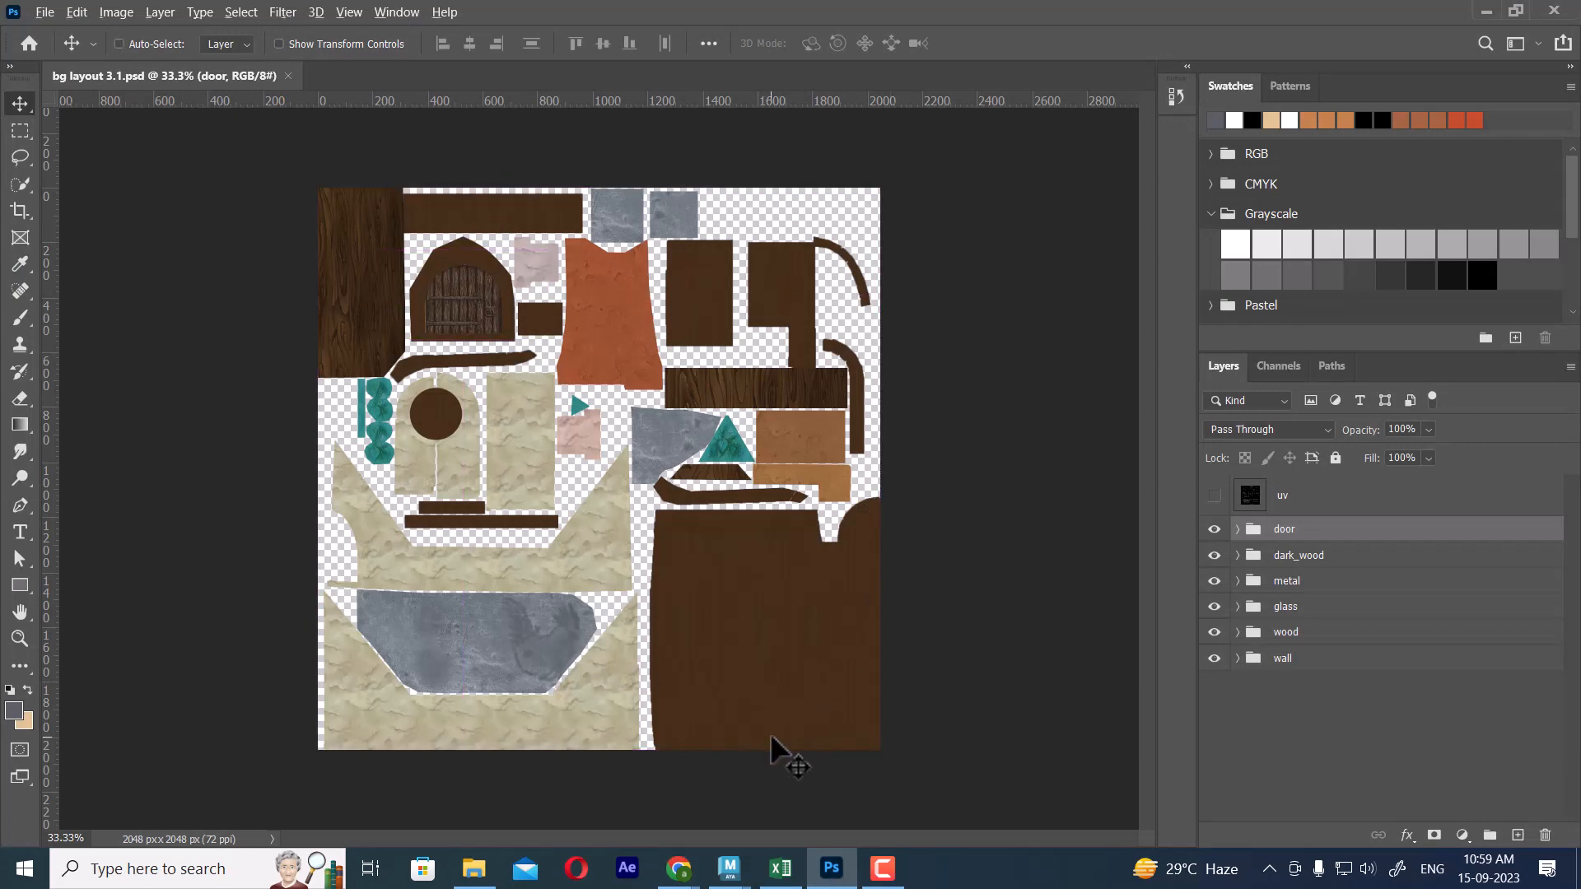
key("alt+Tab")
Select the rooster weathervane and reload the bg layout 3.1.psd image in the color texture of its layout_3 material.
left_click(799, 278)
right_click_drag(797, 285, 818, 689)
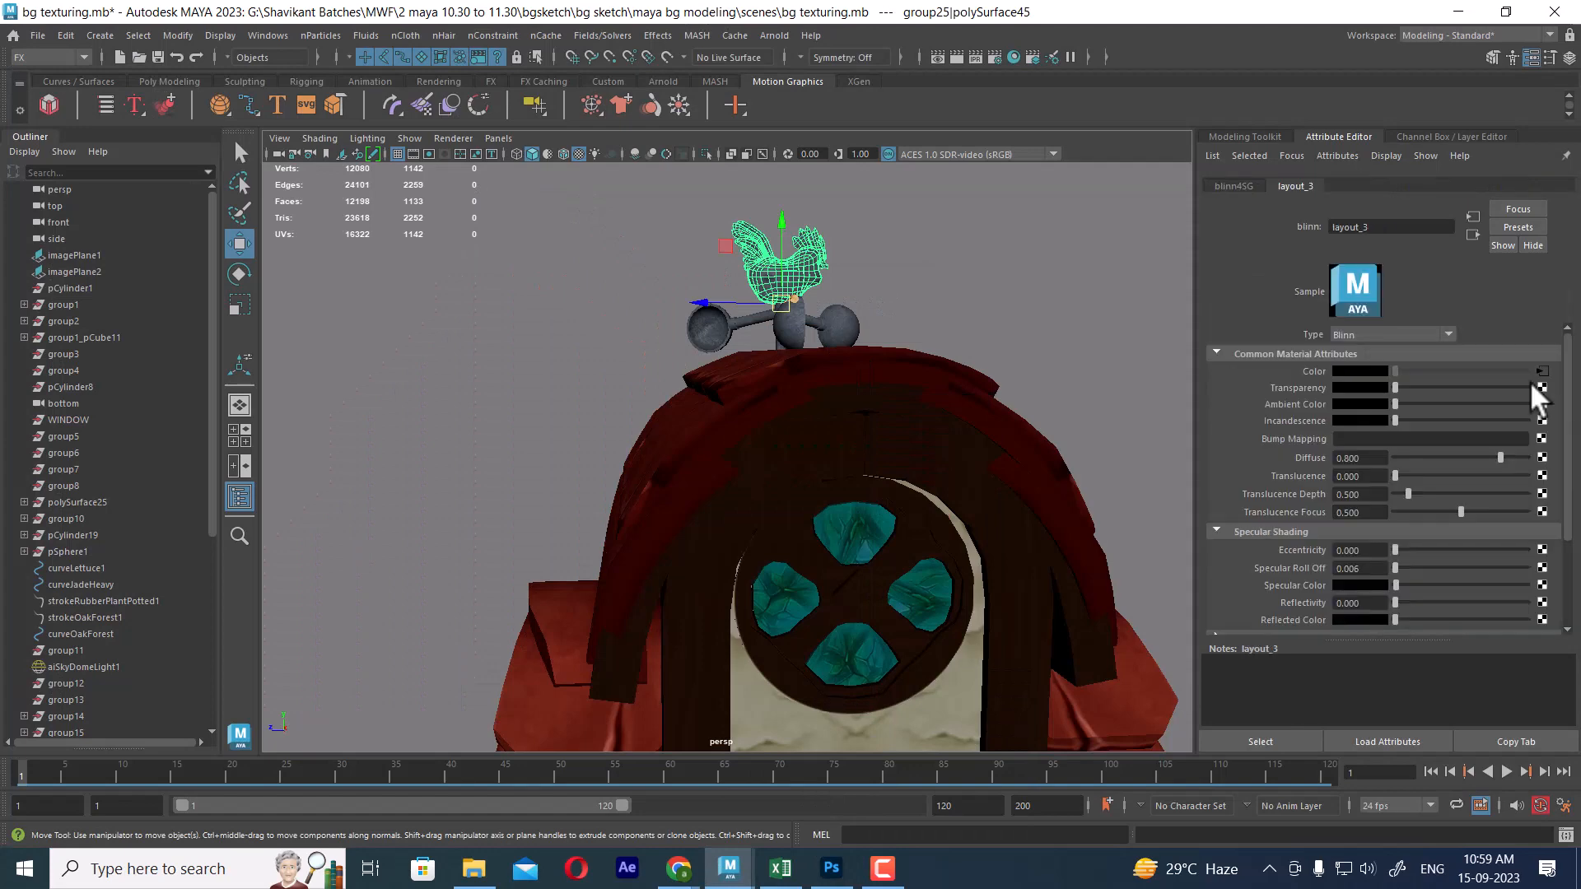
left_click(1542, 370)
left_click(1363, 437)
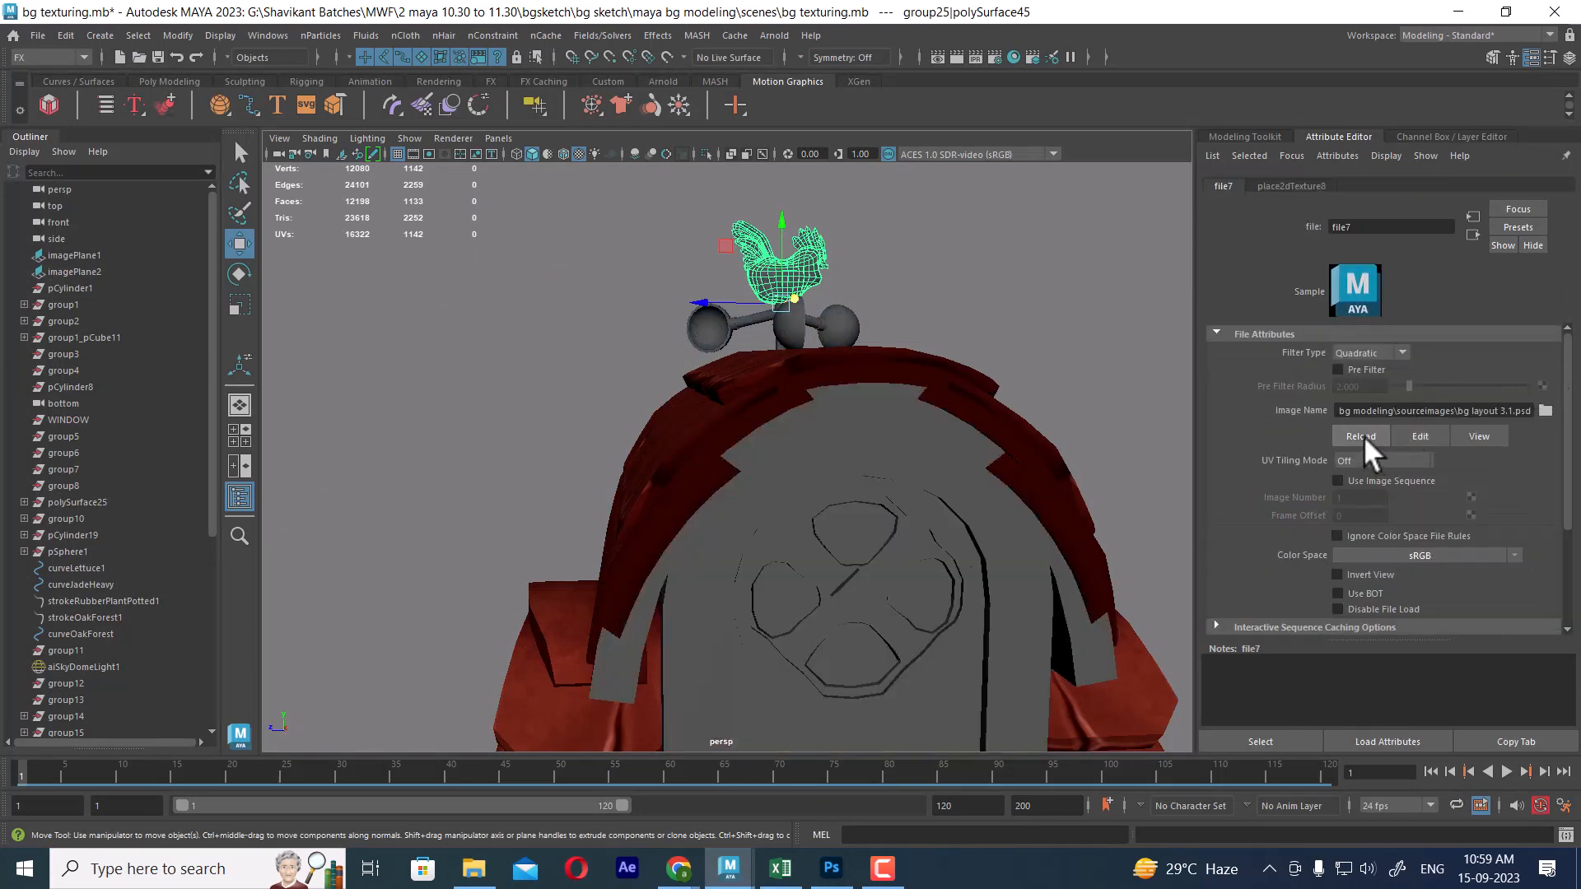
Examine the reloaded texture on the whole house from the front and the side.
left_click(1018, 330)
right_click_drag(1016, 329, 743, 428, "alt")
middle_click_drag(840, 594, 846, 417, "alt")
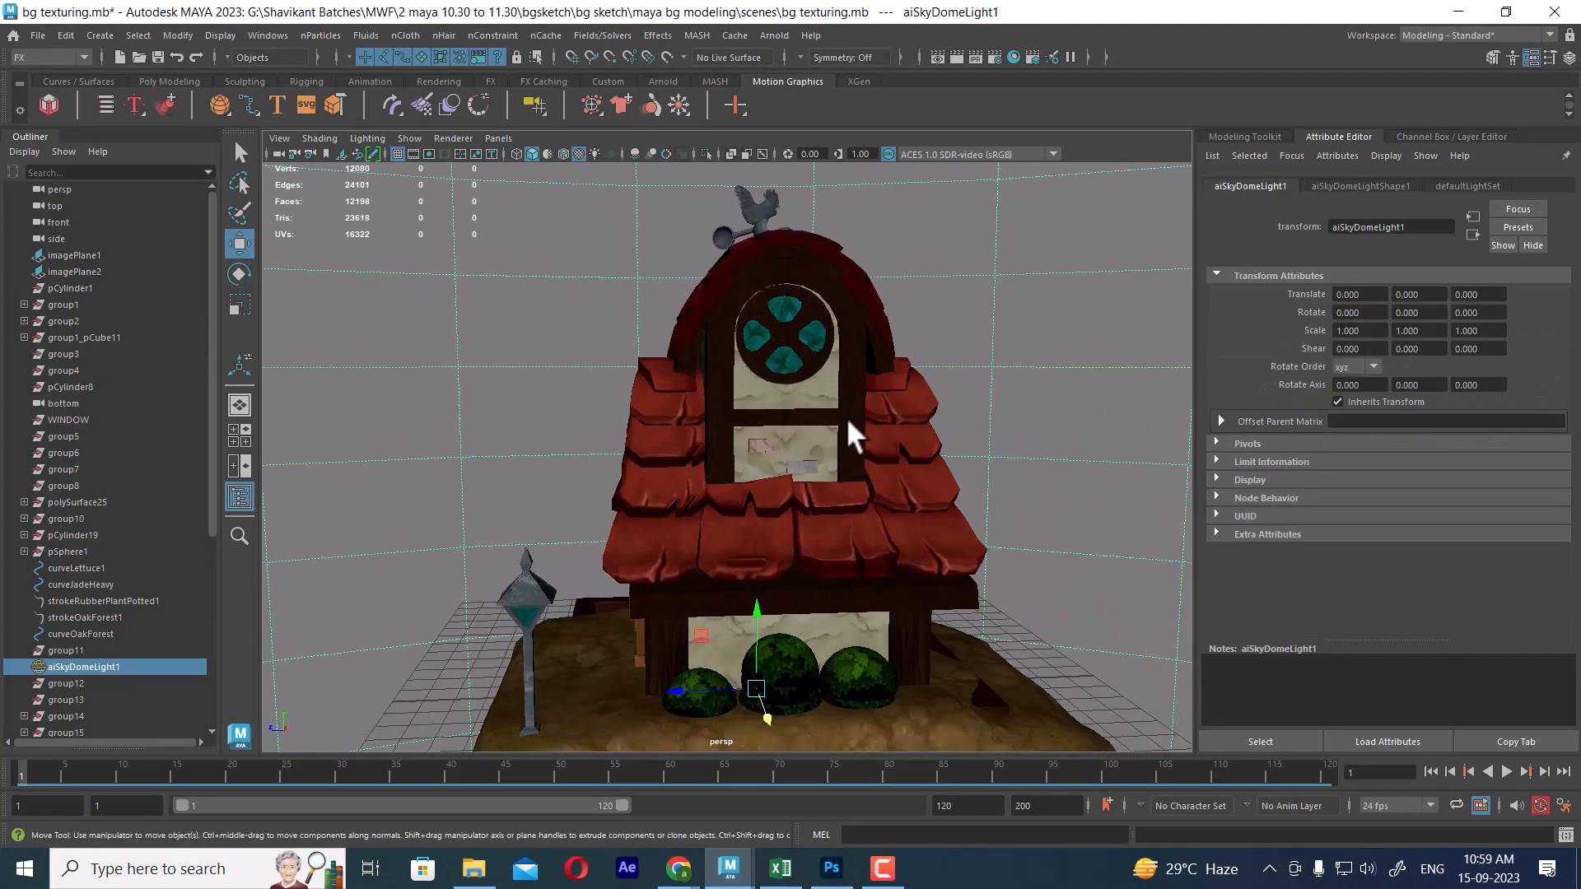
left_click_drag(846, 417, 766, 370, "alt")
right_click_drag(914, 370, 824, 403, "alt")
left_click_drag(824, 404, 813, 499, "alt")
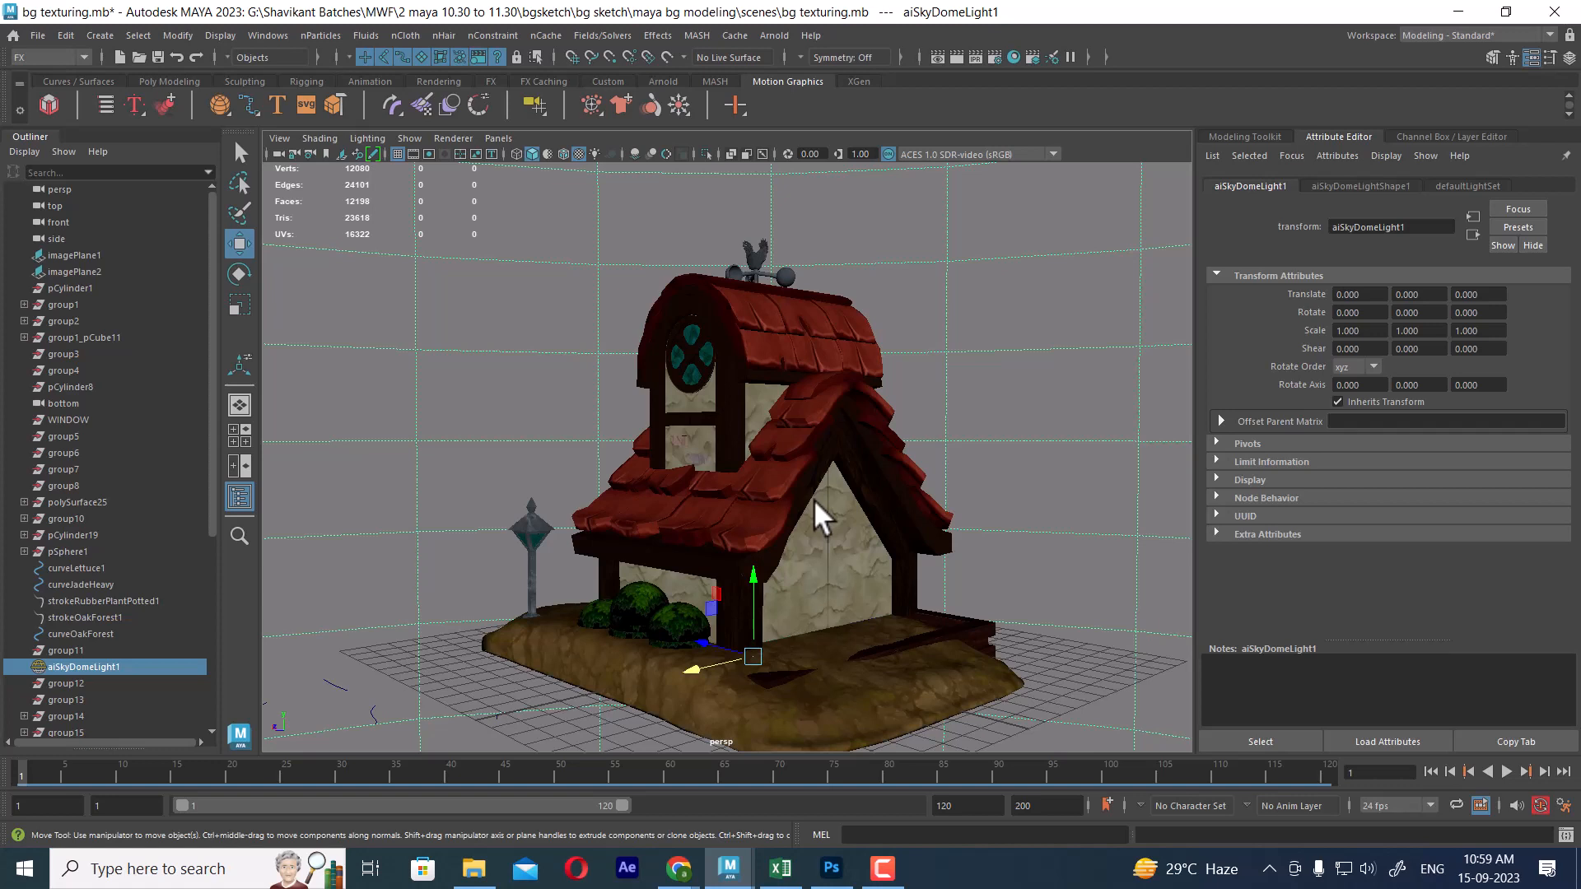
left_click_drag(813, 499, 828, 434, "alt")
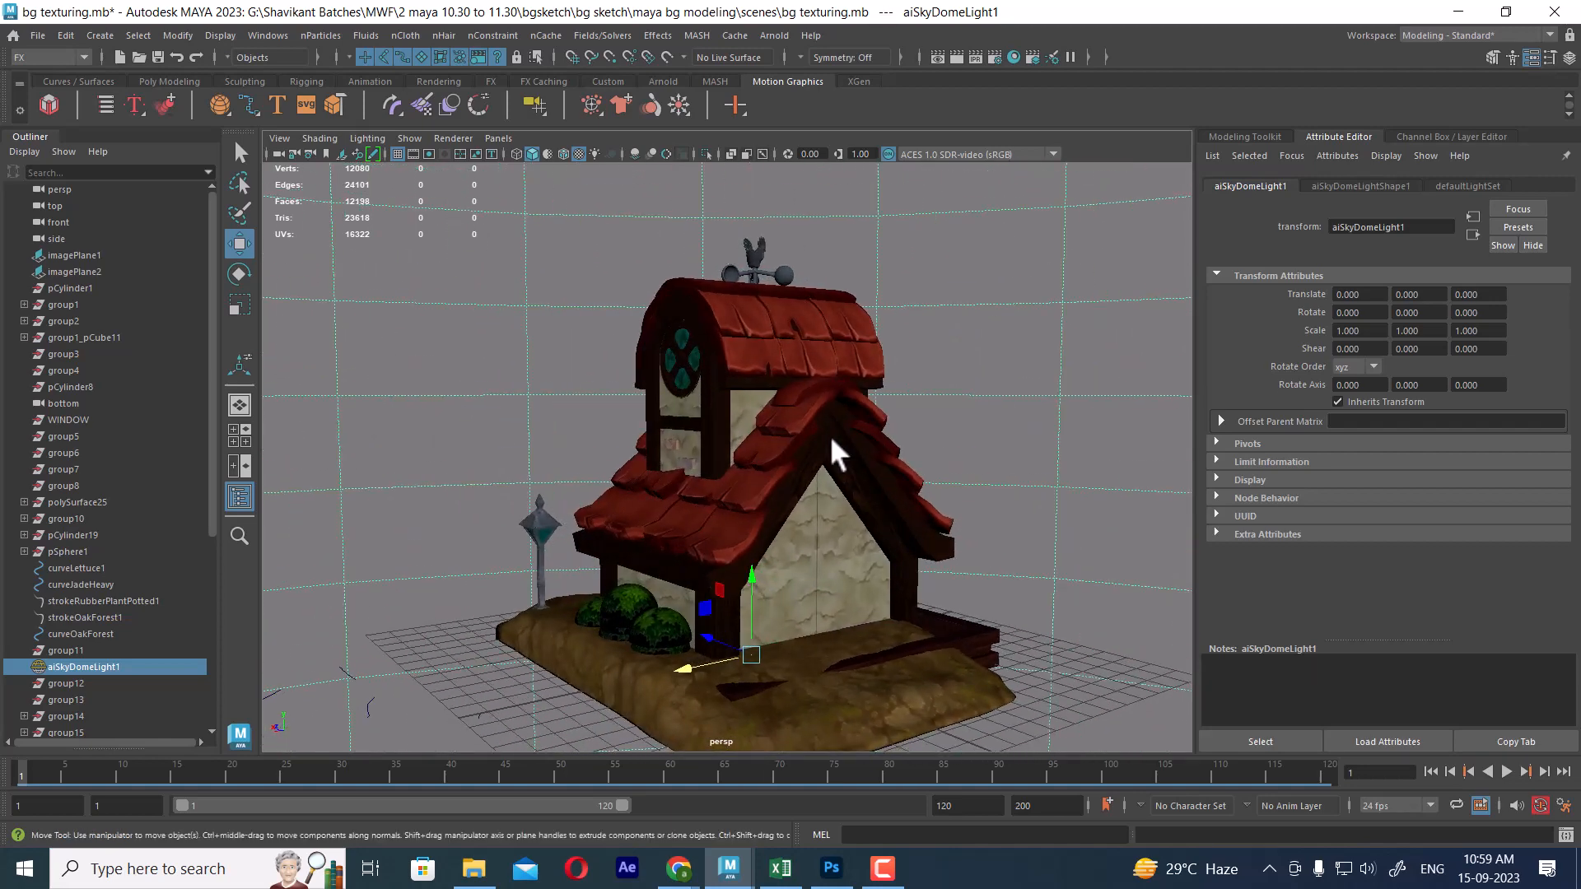
Switch to Photoshop, put the door, dark_wood, metal, glass, wood and wall groups into one parent group, and name it diffuse.
key("alt+Tab")
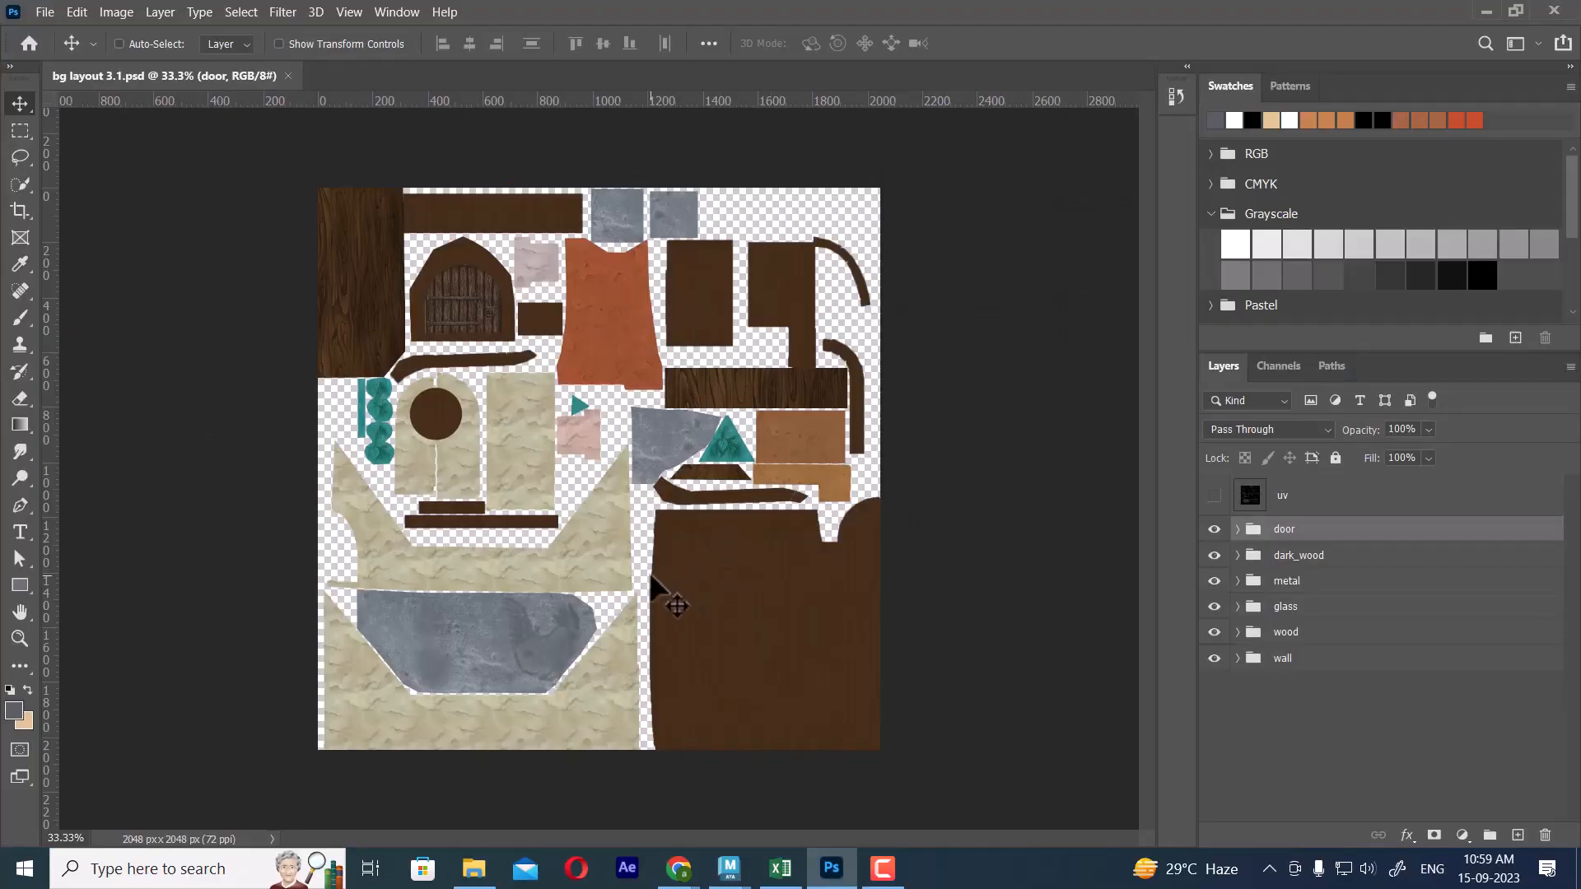
left_click(1377, 773)
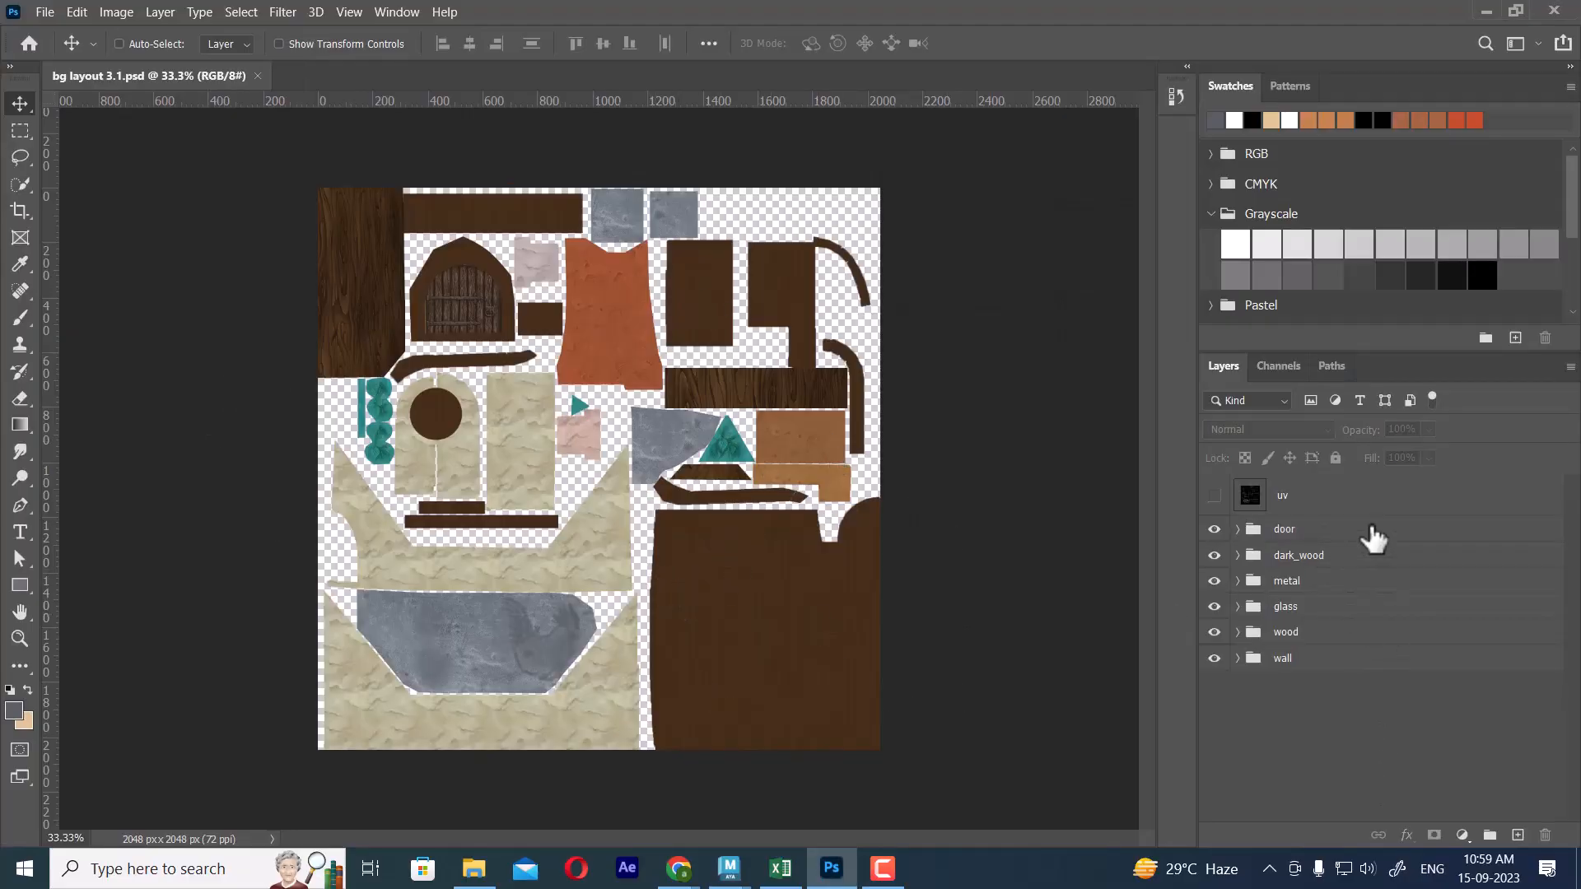
left_click(1373, 535)
left_click(1350, 663, "shift")
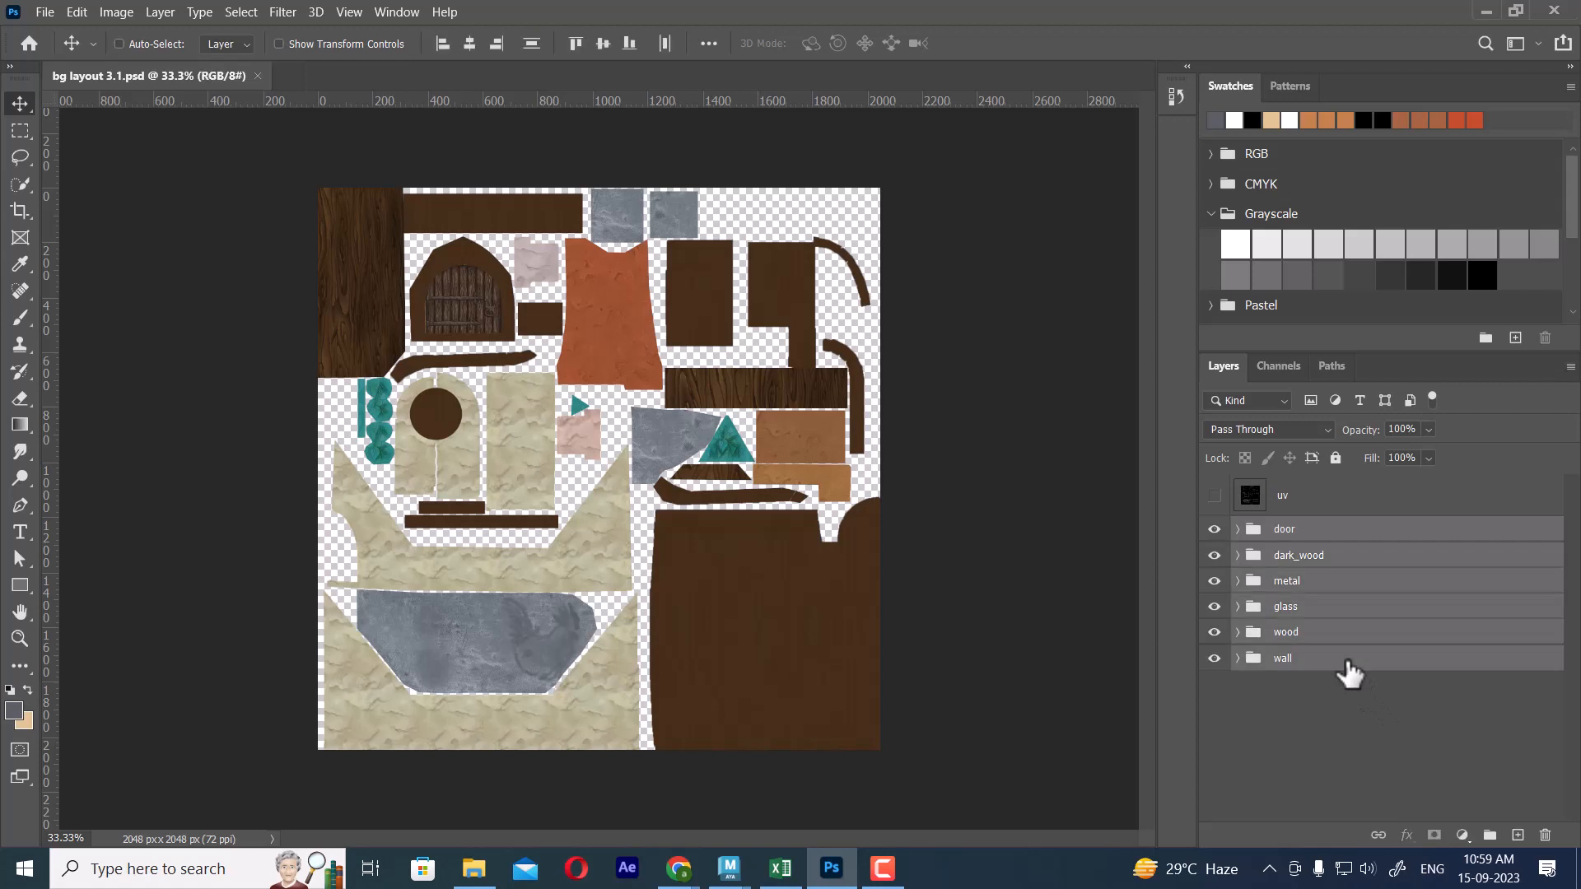
key("ctrl")
key("ctrl+g")
double_click(1291, 529)
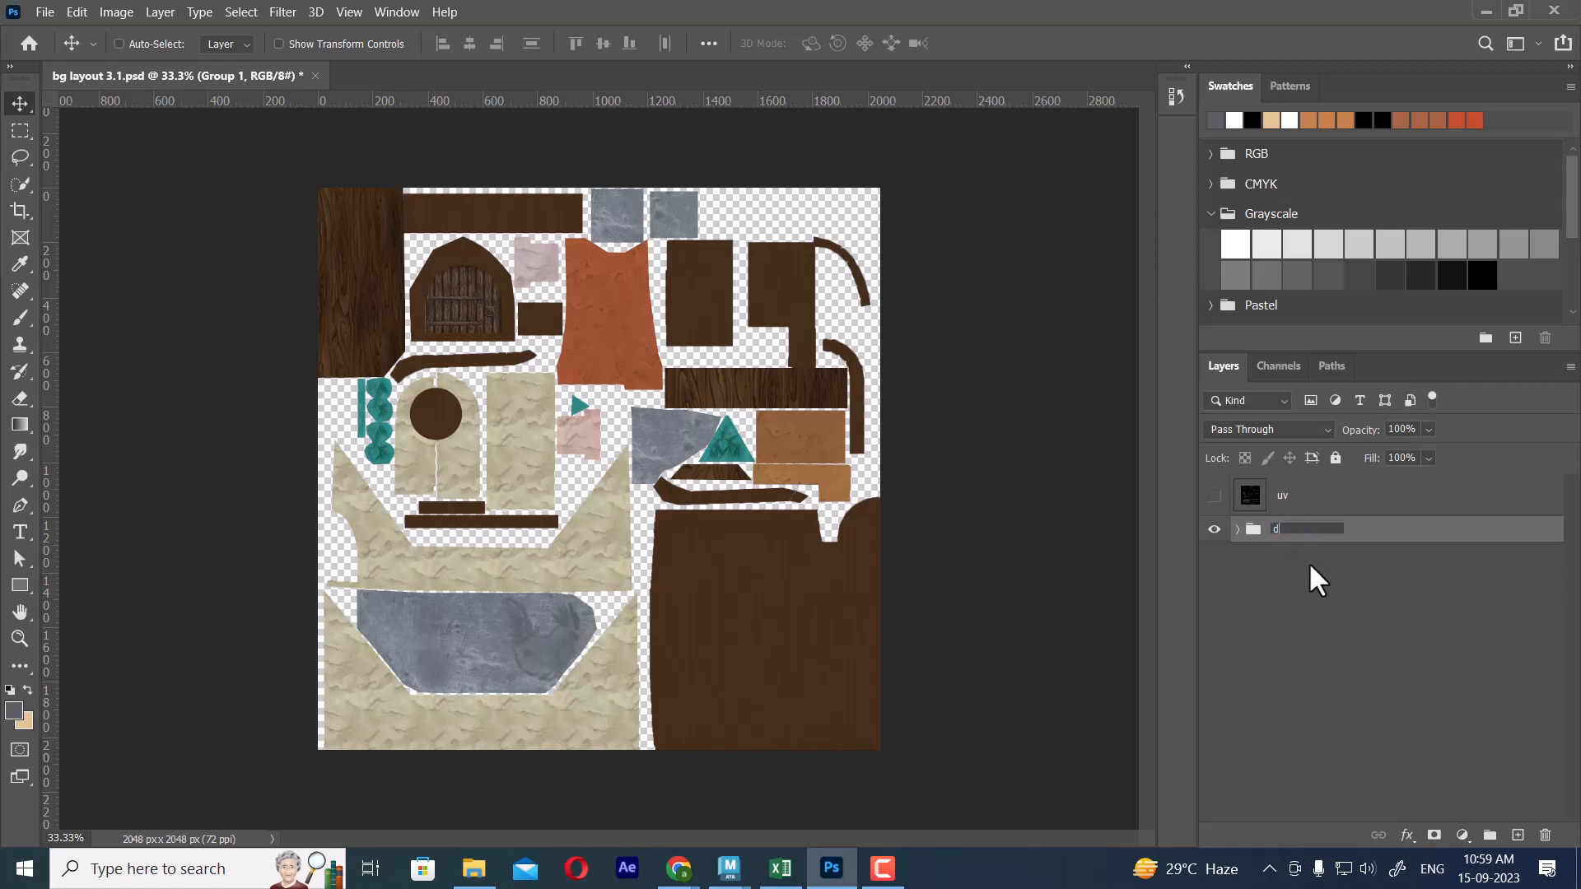
type("diffuse")
key("Return")
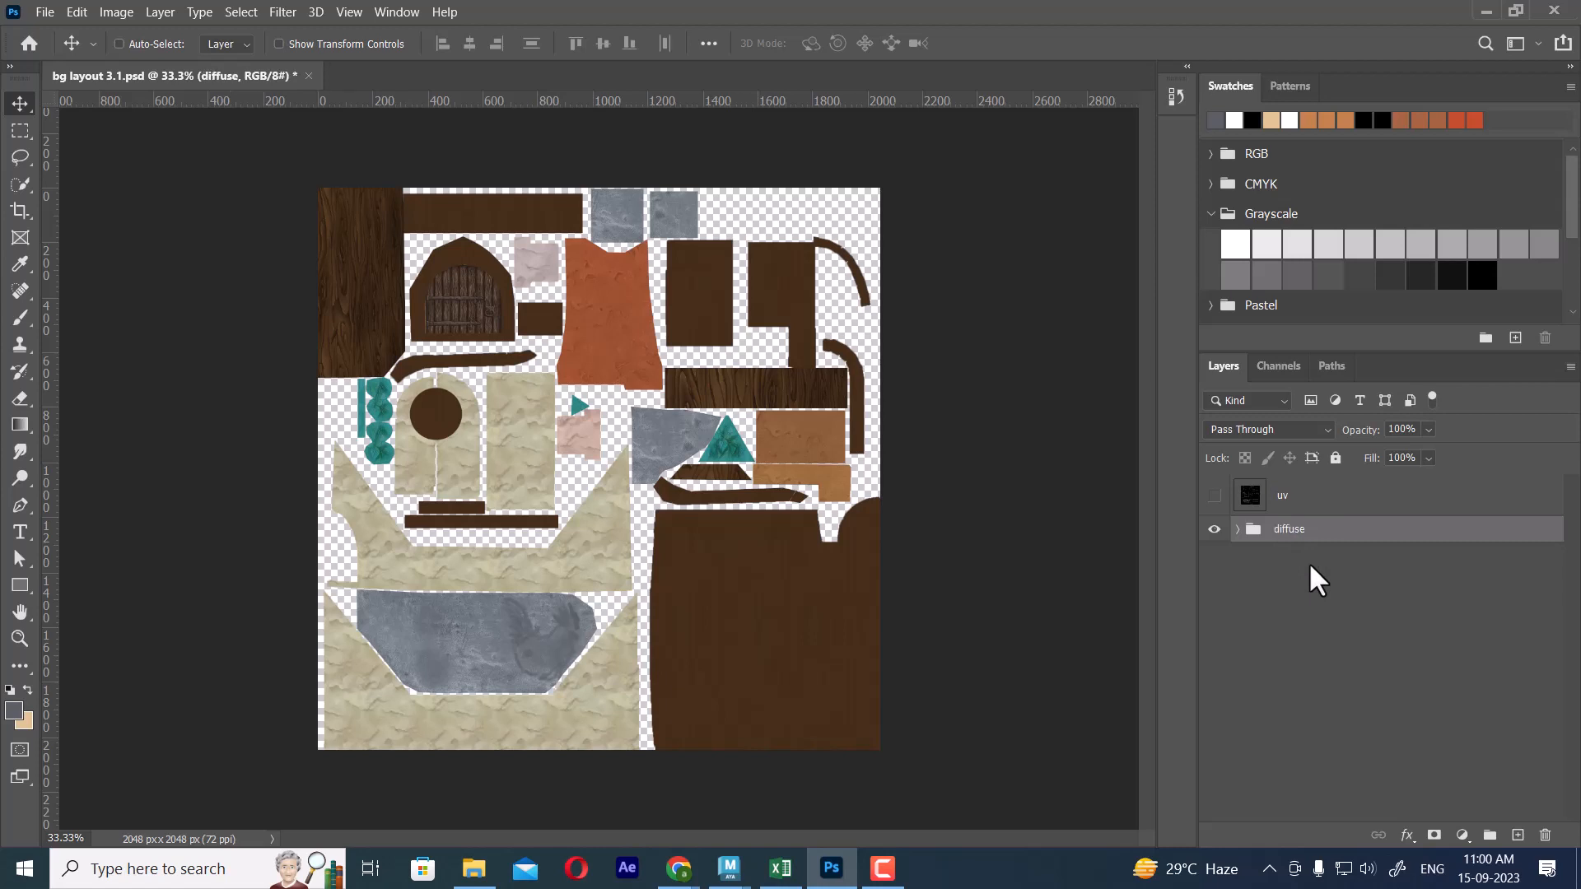
Toggle the diffuse group's visibility to check its contents, leaving it visible and selected.
left_click(1213, 528)
left_click(1213, 528)
left_click(1342, 594)
left_click(1326, 526)
key("ctrl+shift+s")
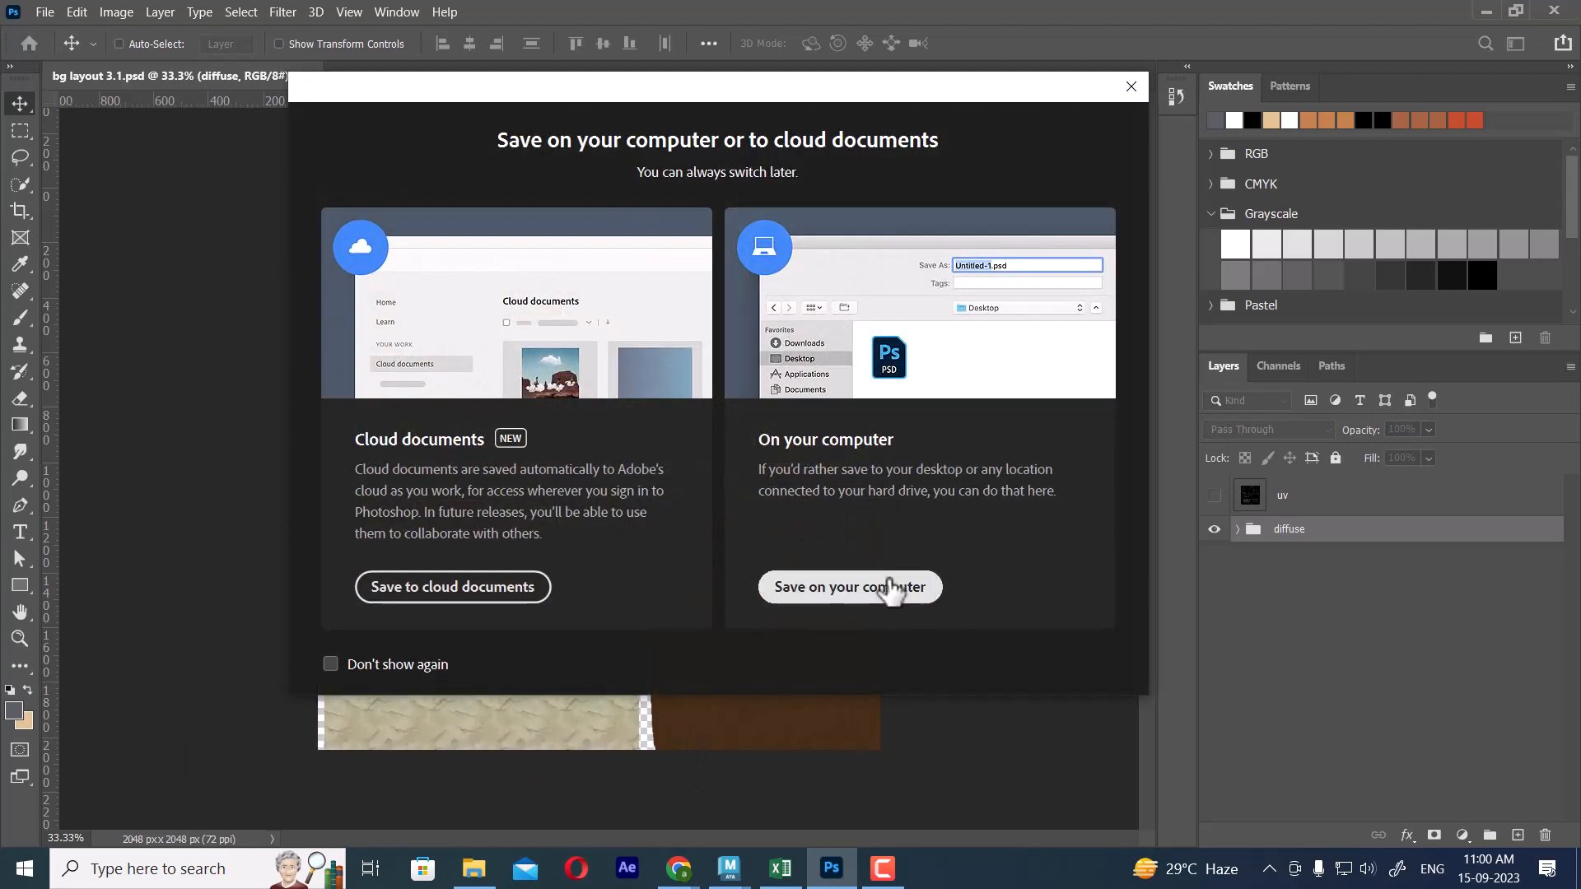
left_click(883, 593)
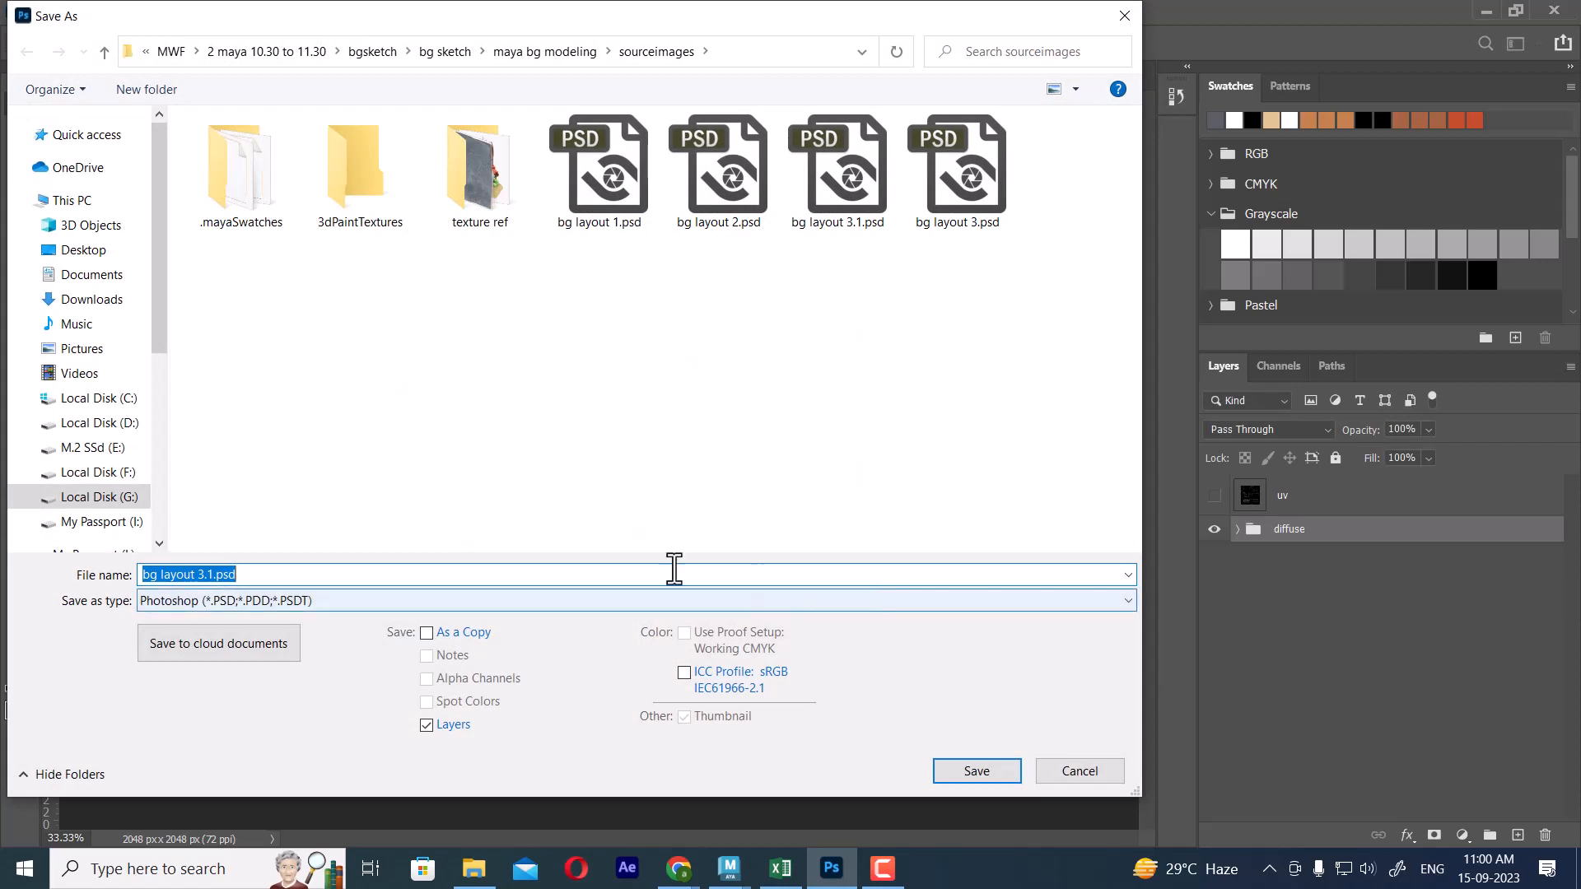
left_click(309, 601)
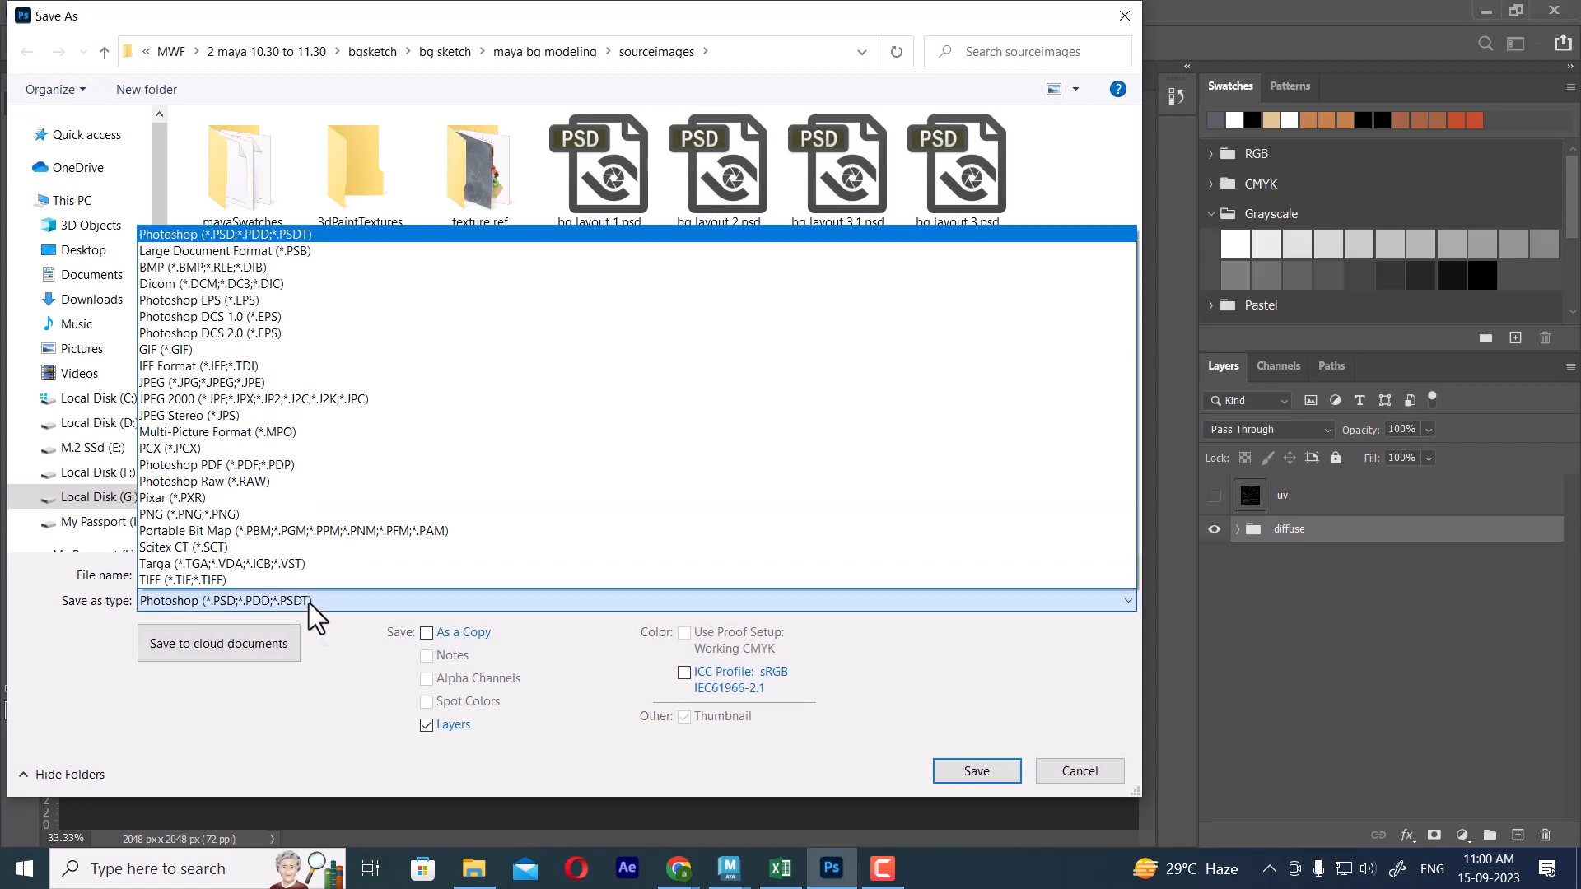
key("t")
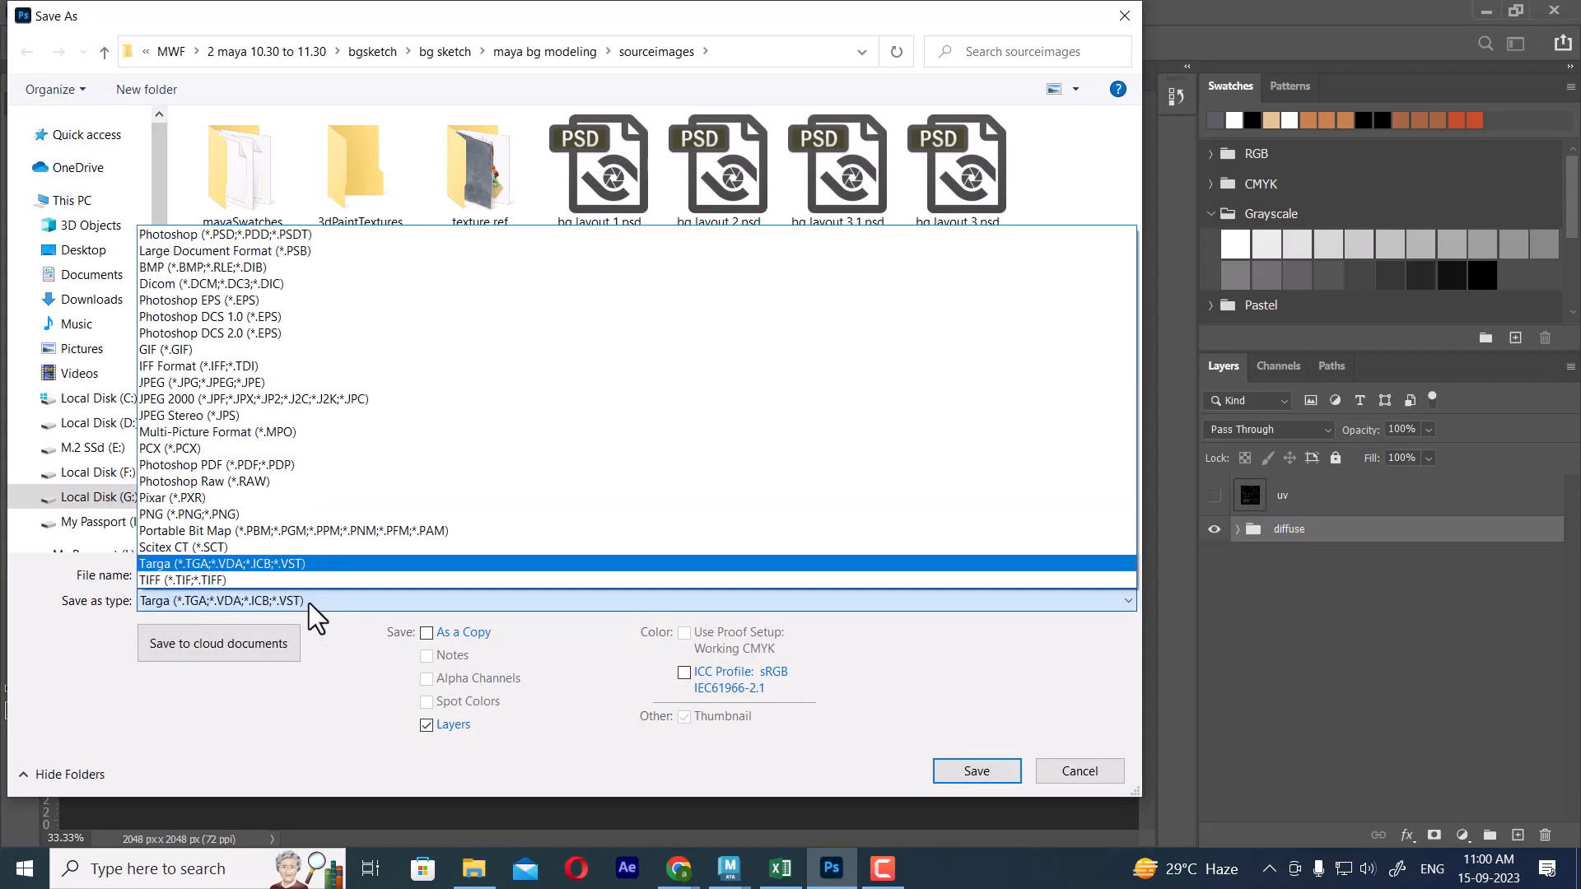
key("Return")
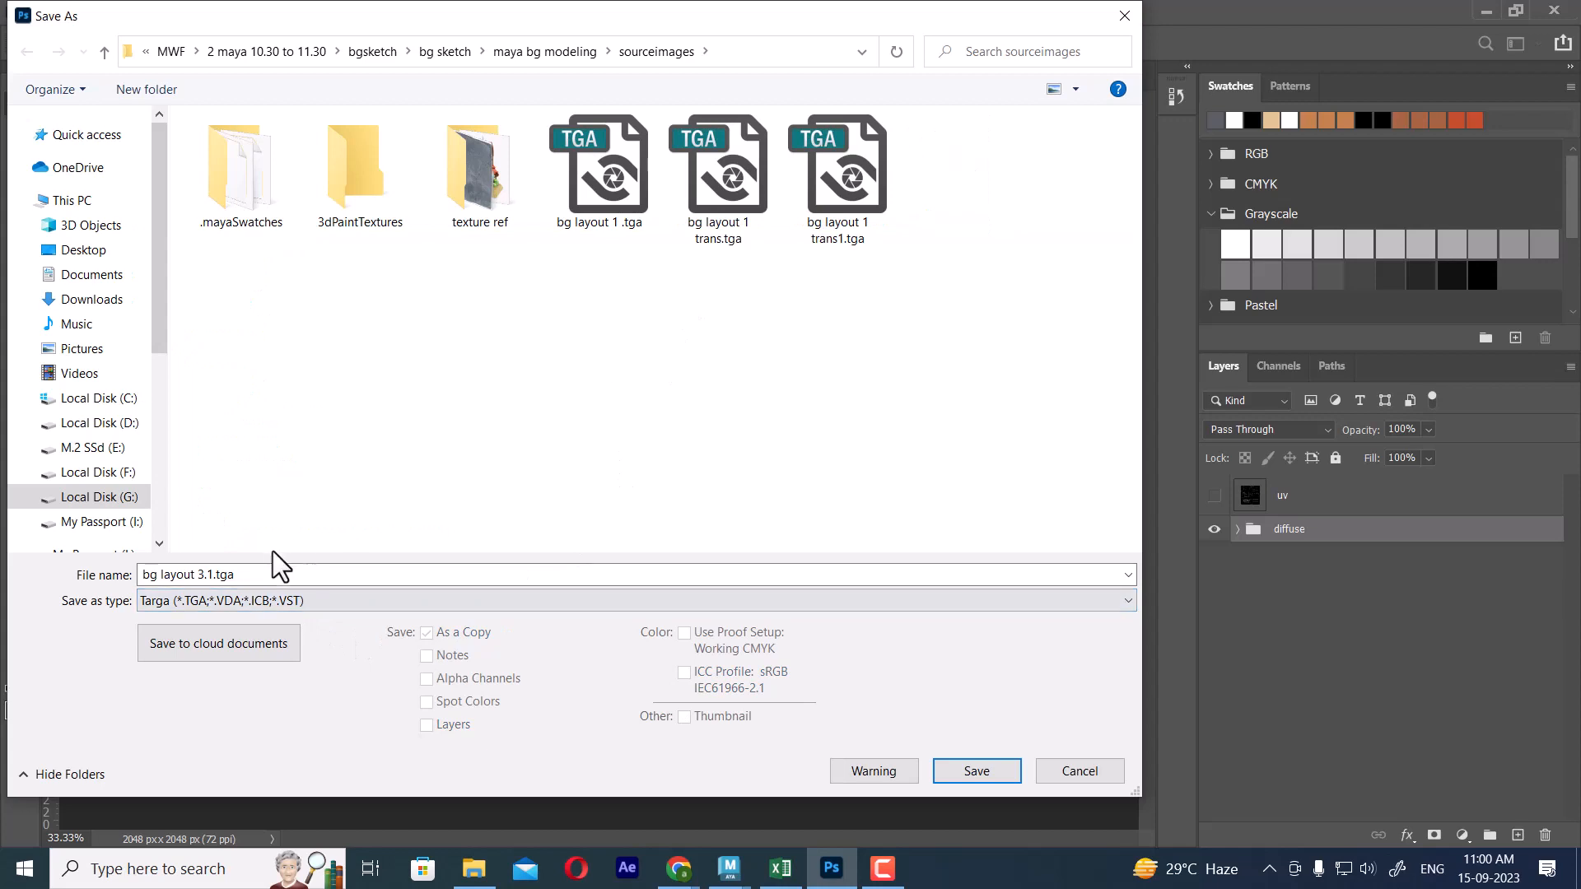
left_click(265, 575)
left_click(265, 575)
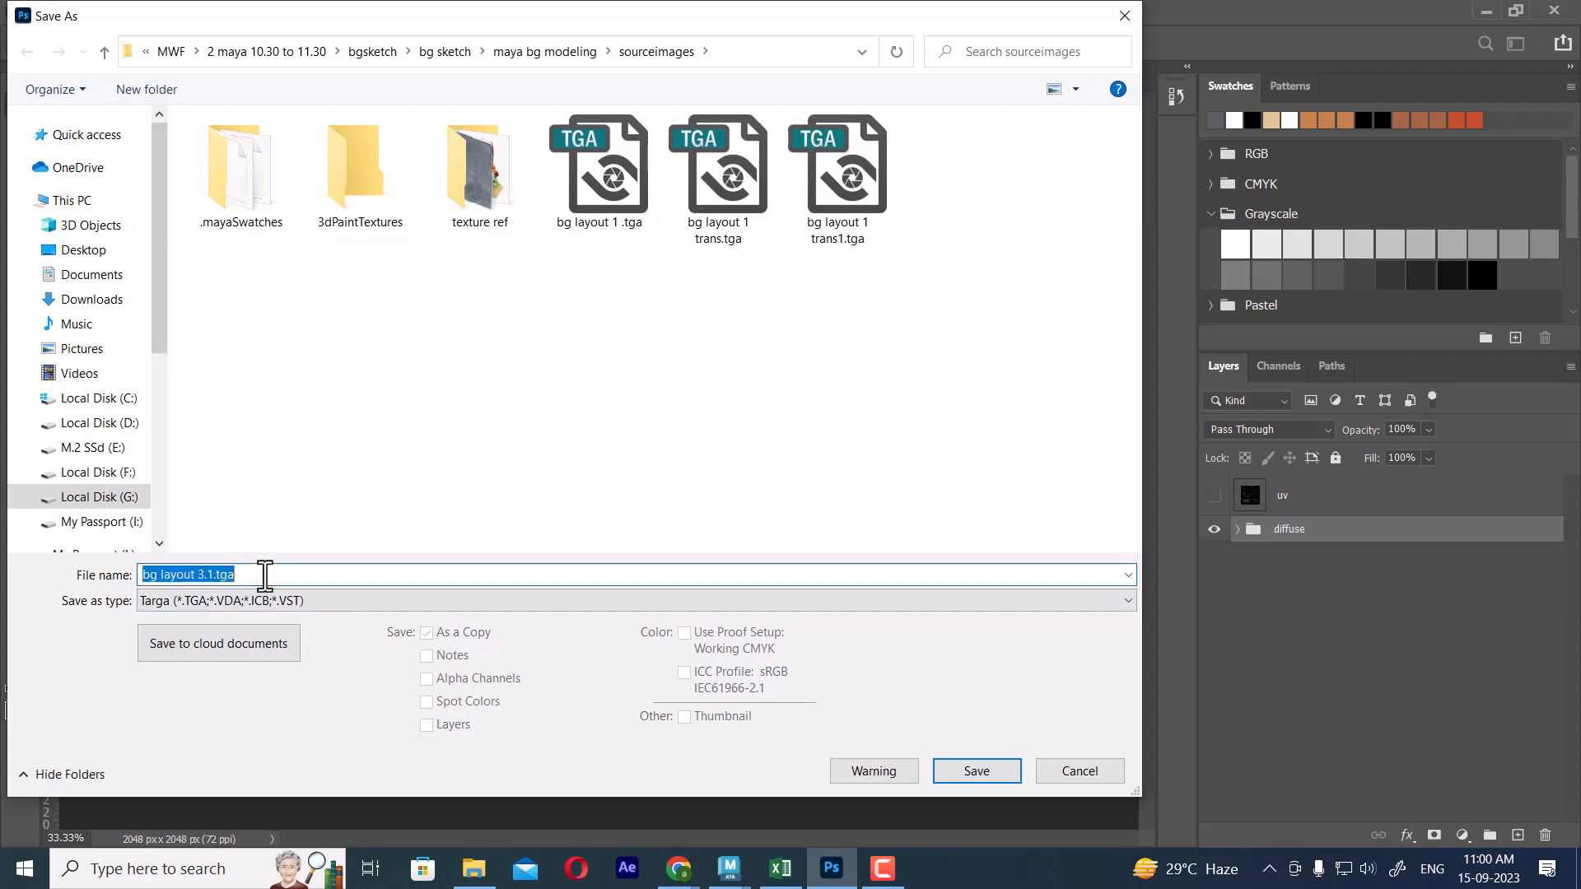
left_click(202, 575)
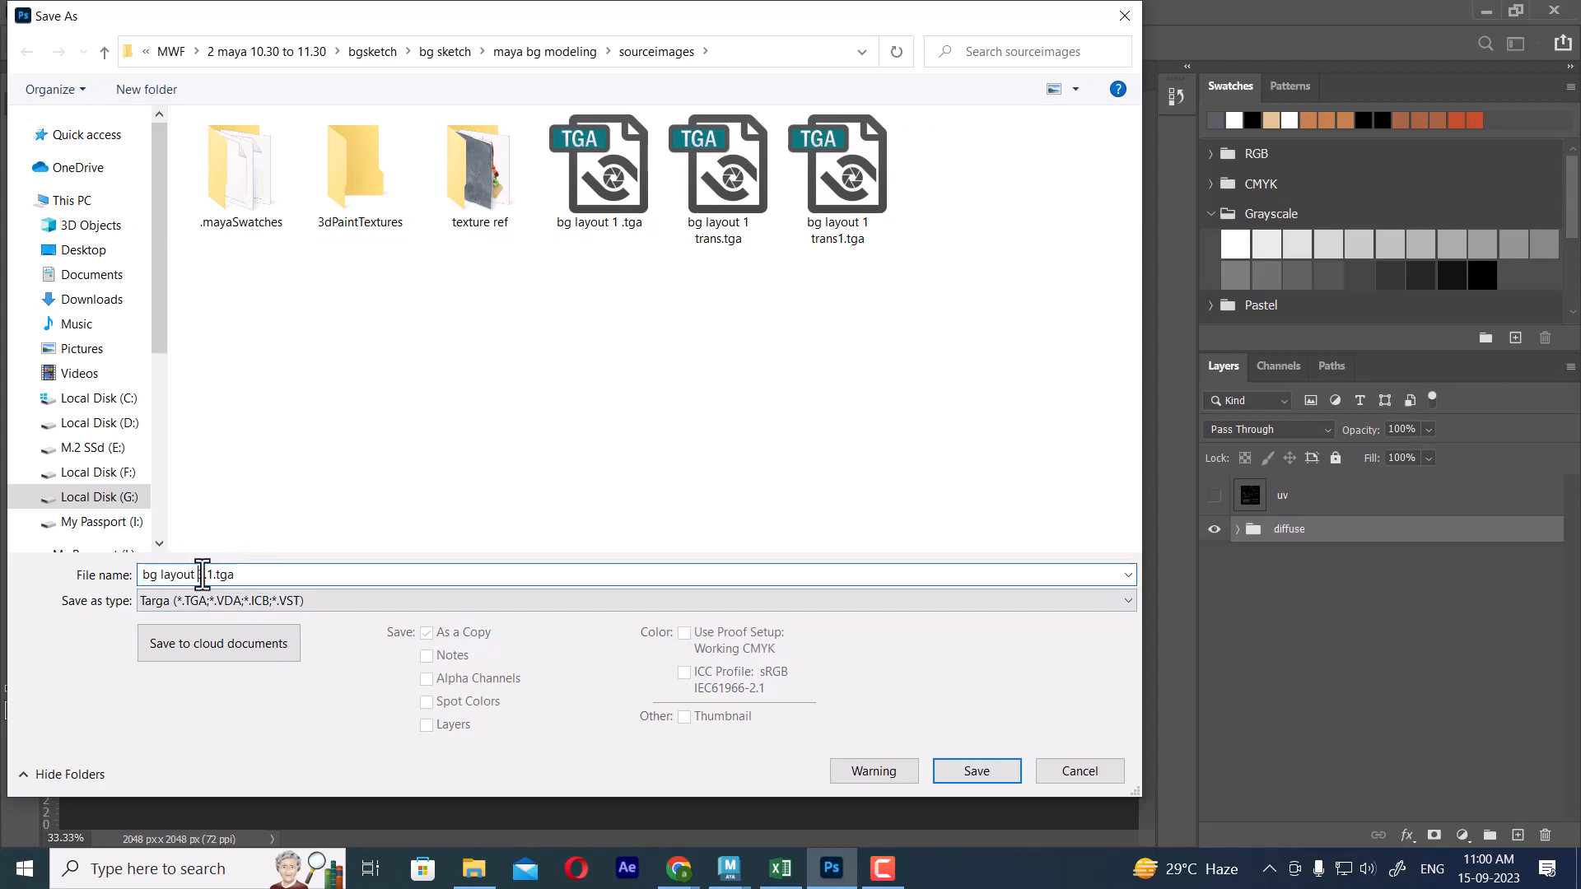
left_click_drag(202, 575, 409, 575)
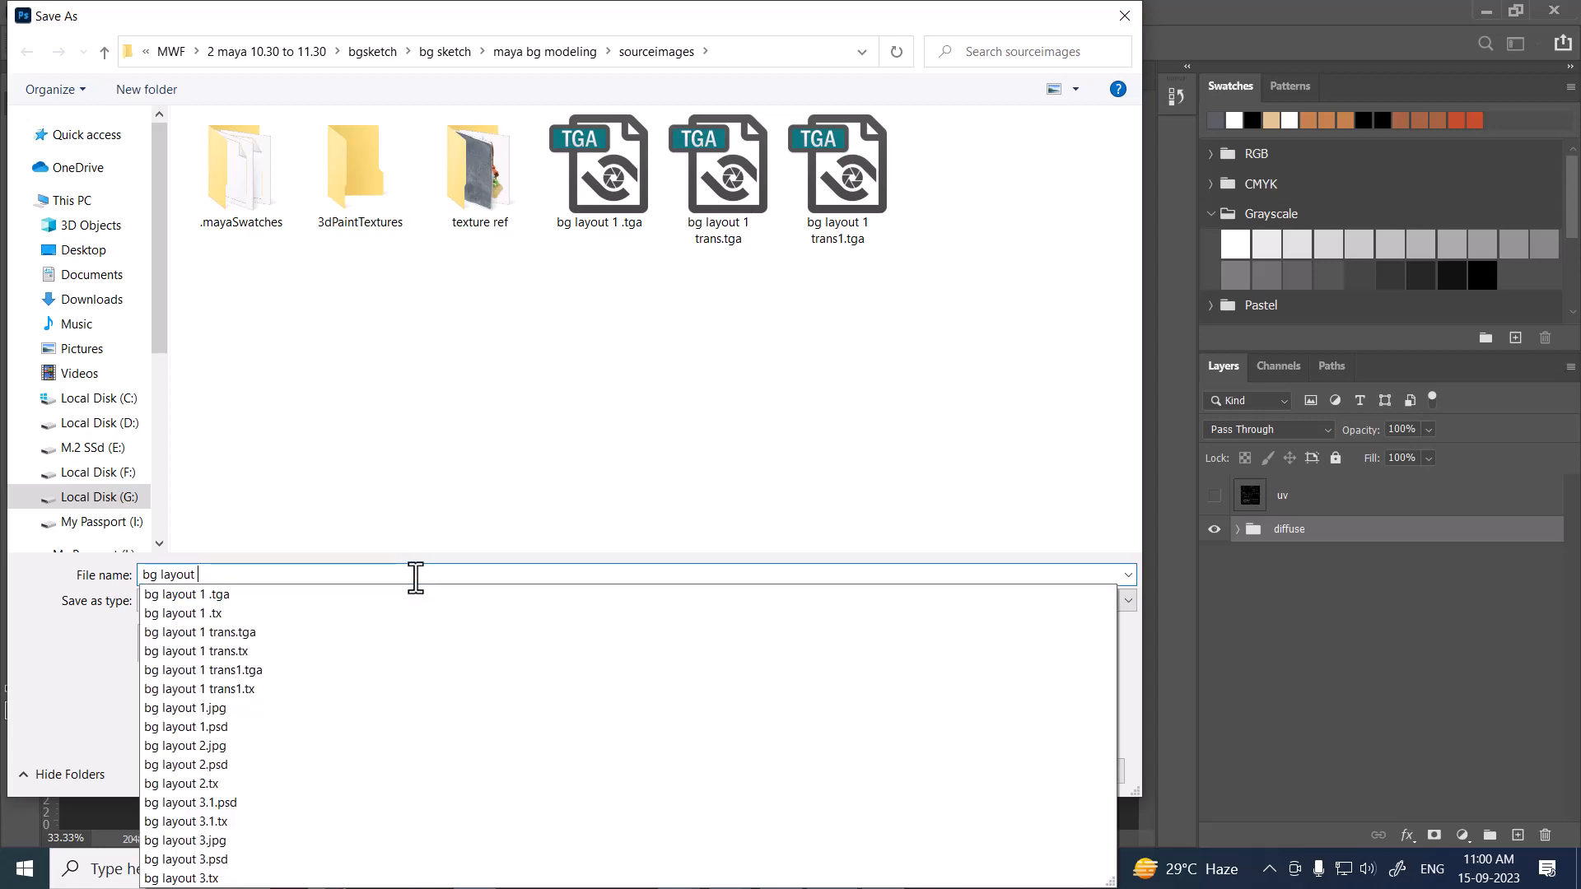
key("BackSpace")
left_click(596, 491)
left_click(1075, 771)
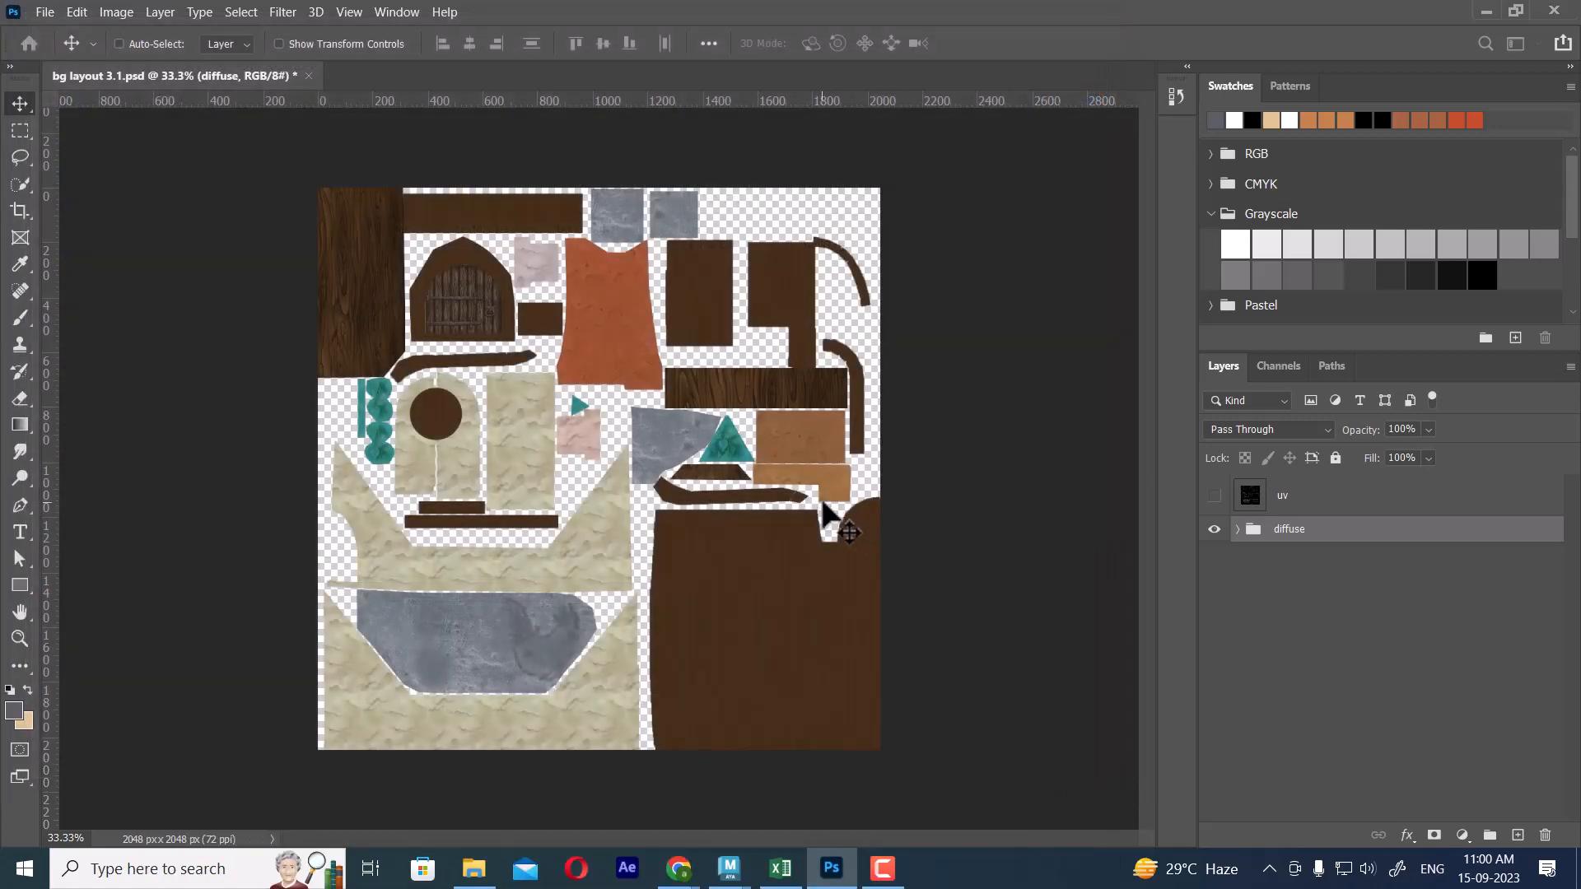
Save a Targa copy on the computer as bg layout 3.1.tga in the sourceimages folder at 32 bits/pixel.
key("ctrl+shift+s")
left_click(837, 588)
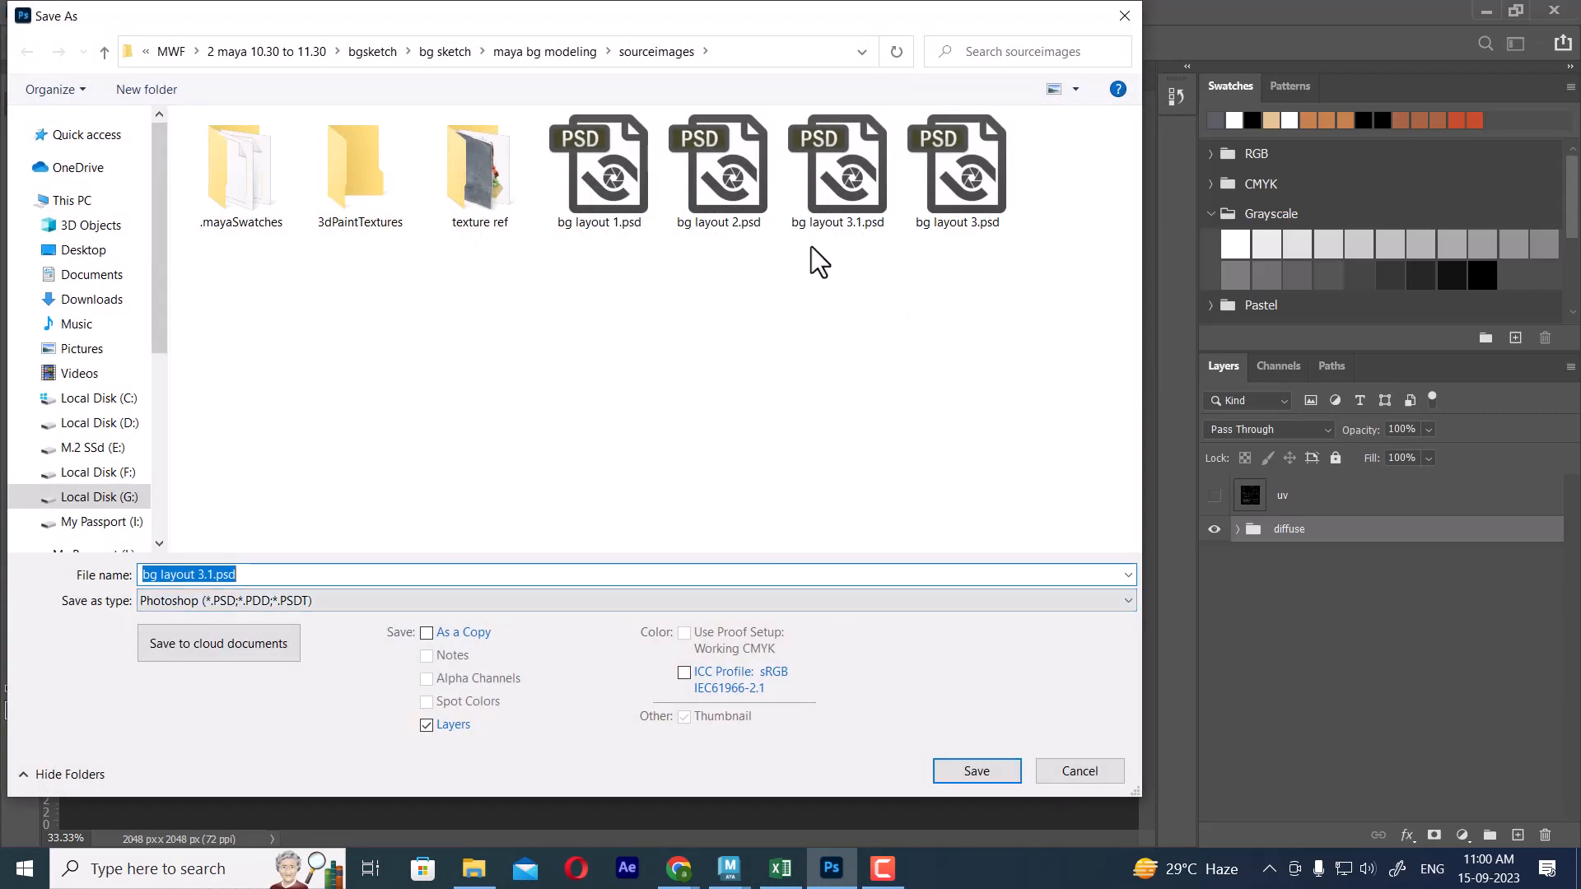
left_click(270, 603)
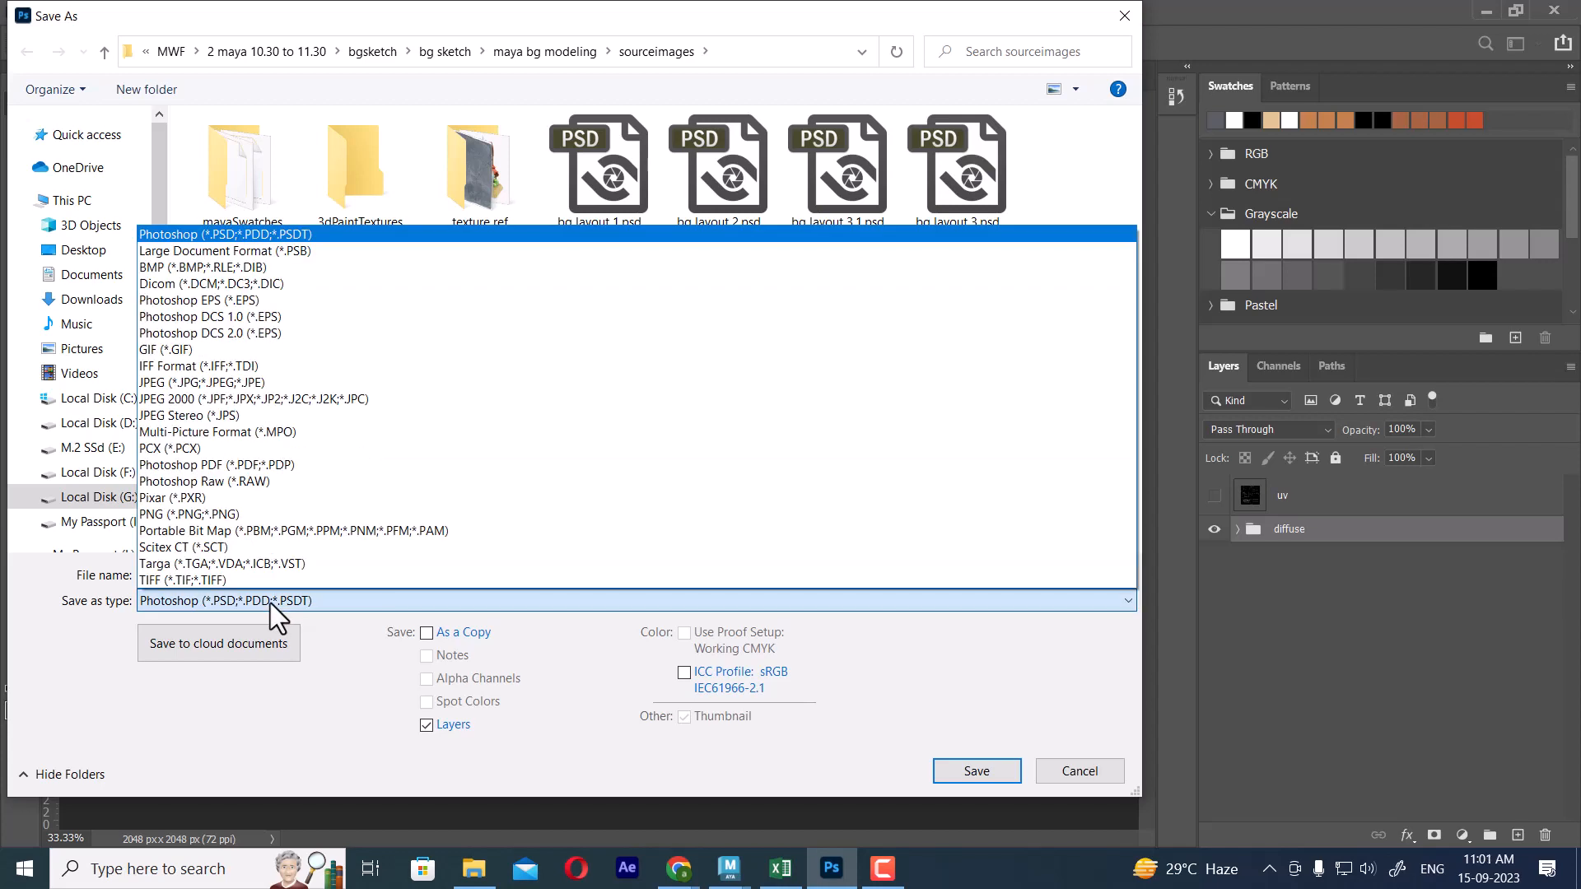
key("t")
key("Return")
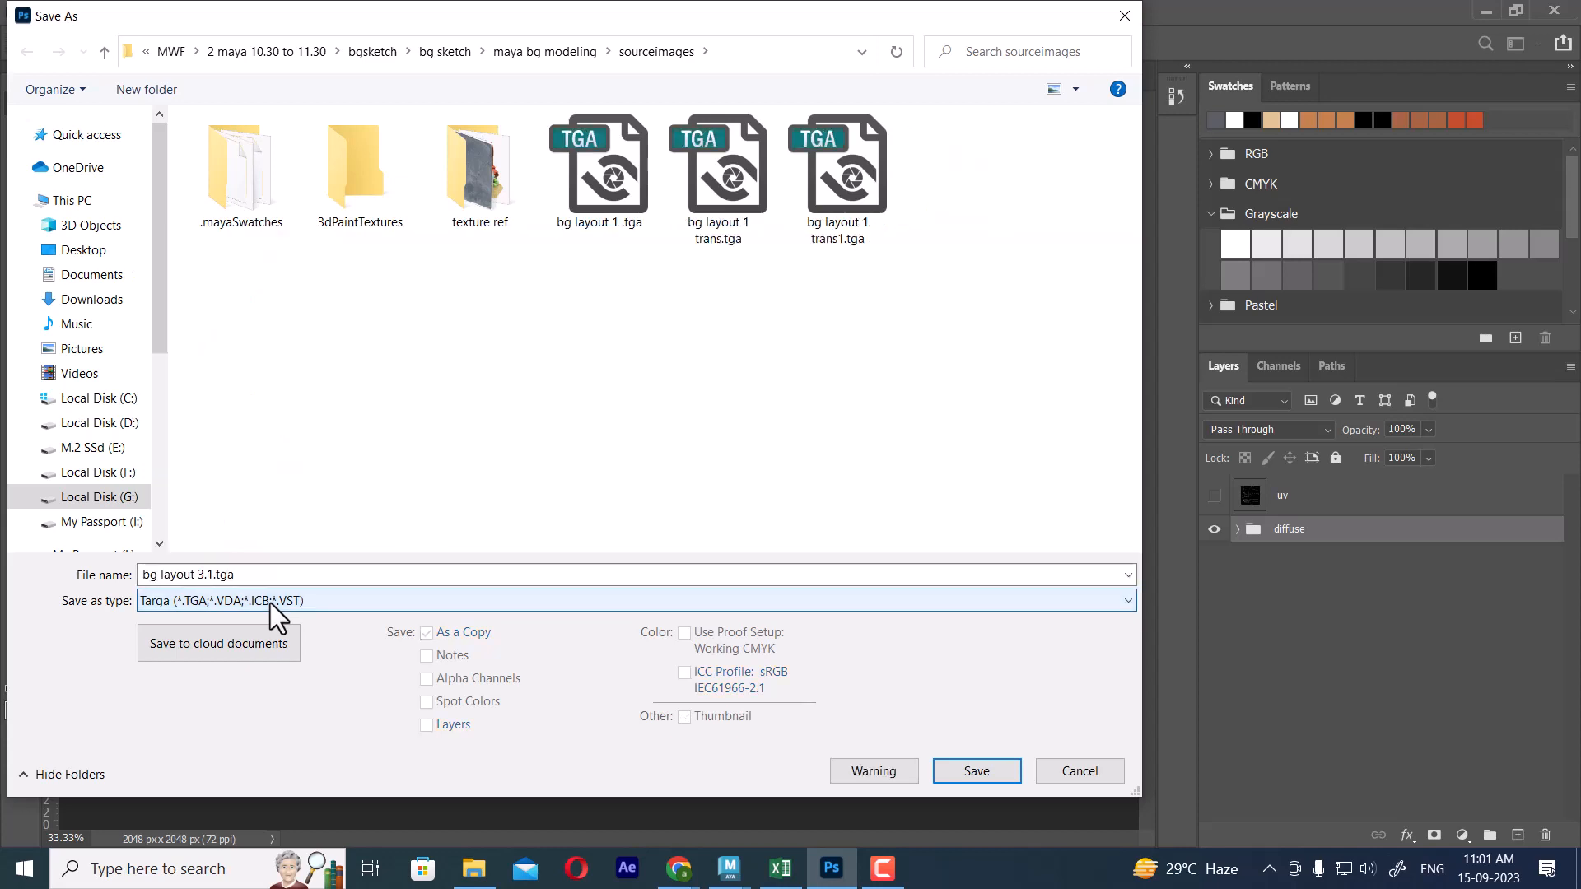
left_click(207, 575)
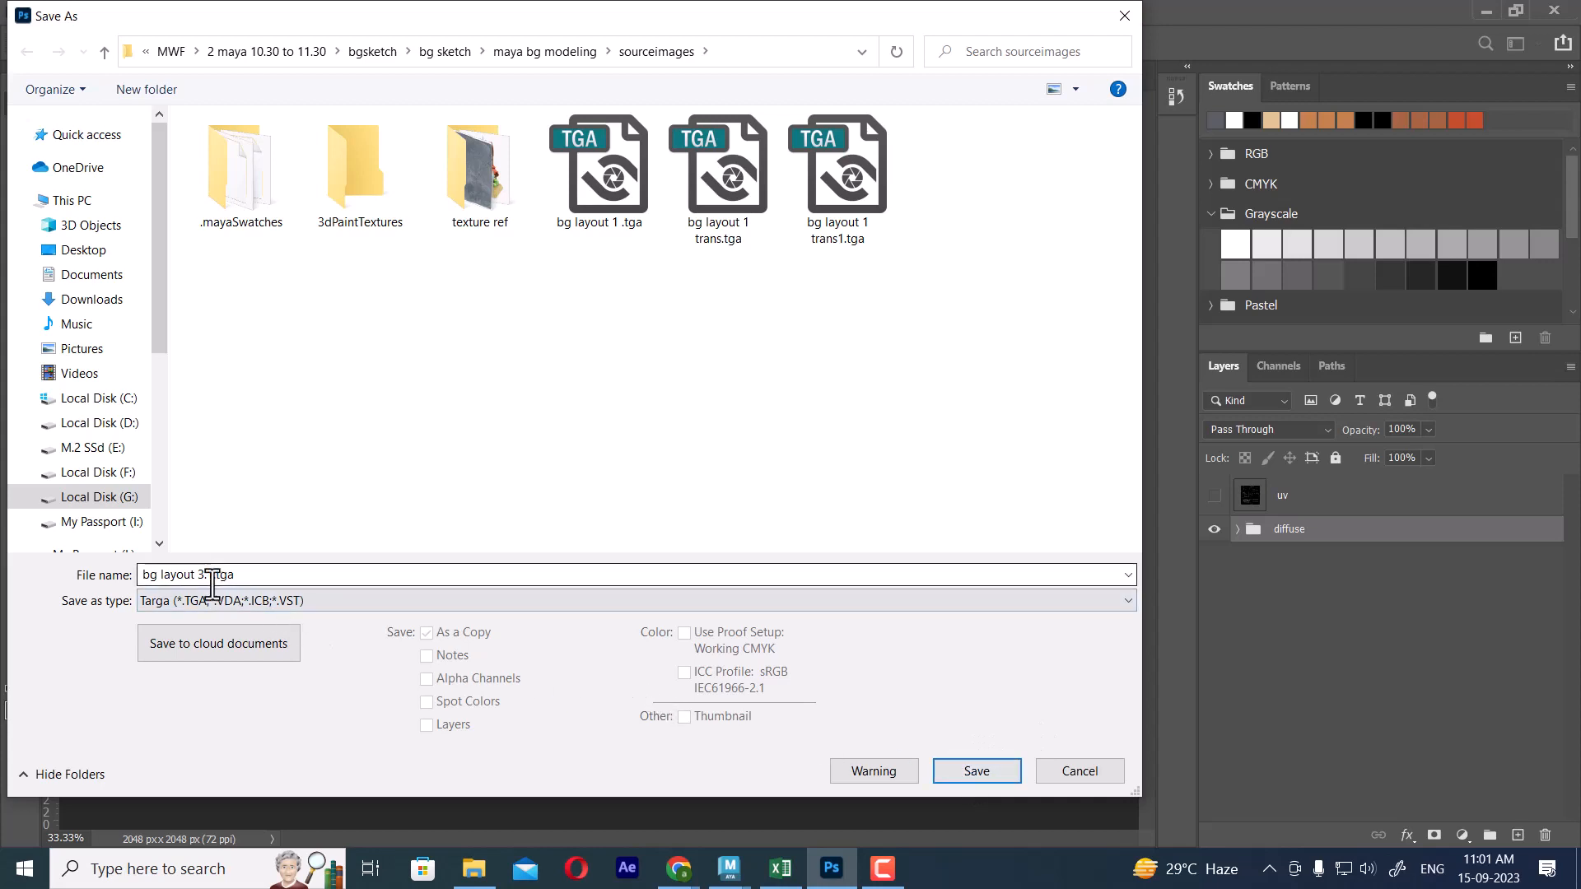
left_click(972, 778)
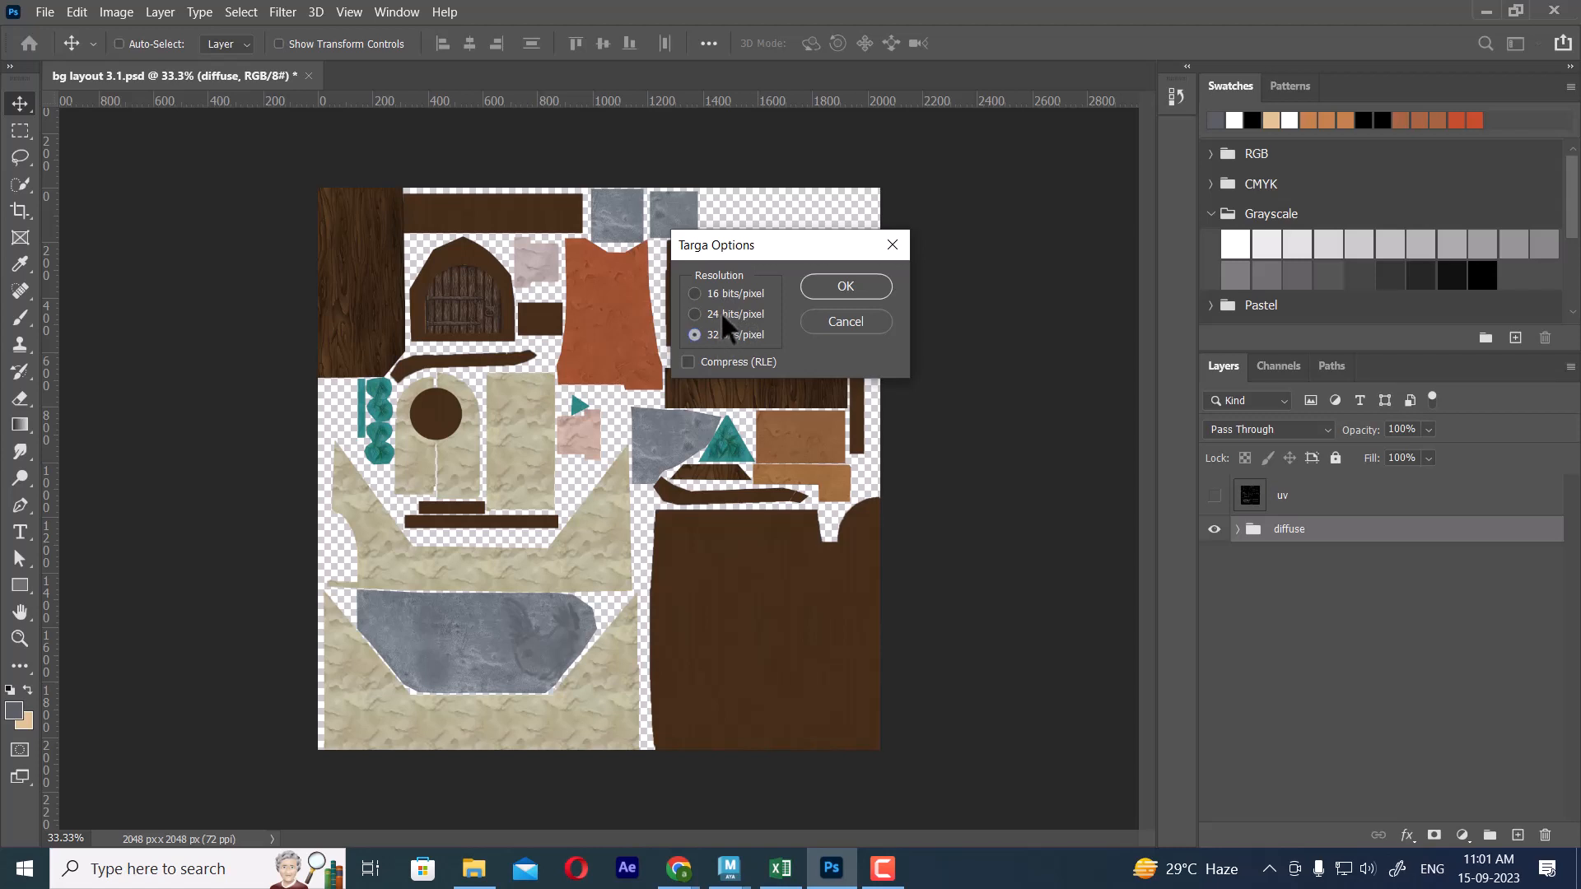
left_click(845, 286)
Switch to Maya and open the material attributes of the house's front gable wall.
left_click(1485, 11)
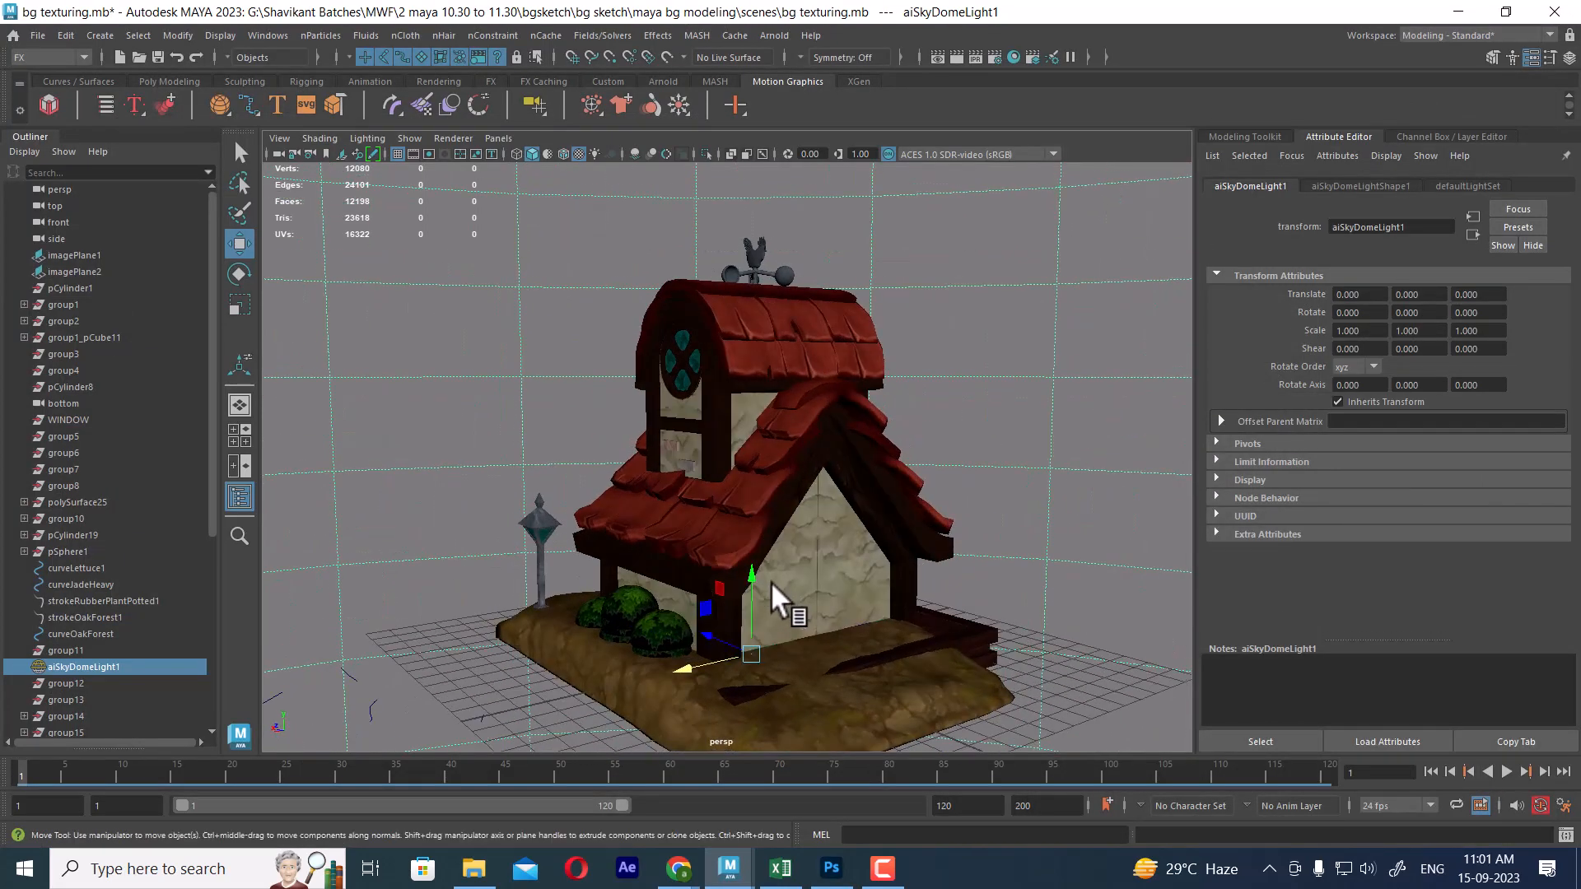
left_click(758, 516)
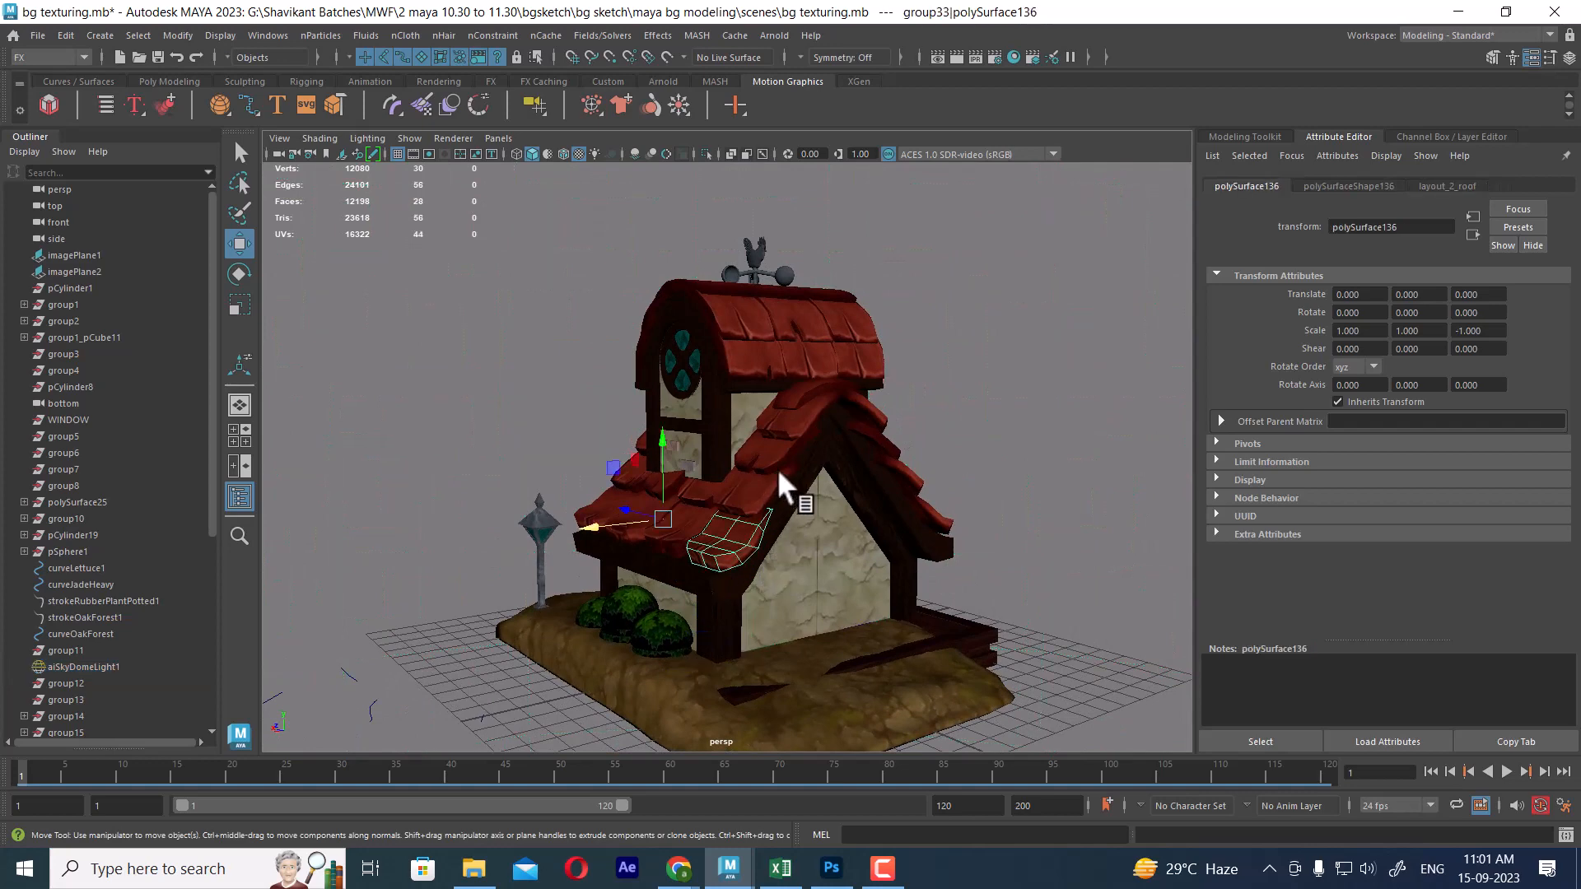
key("alt+Tab")
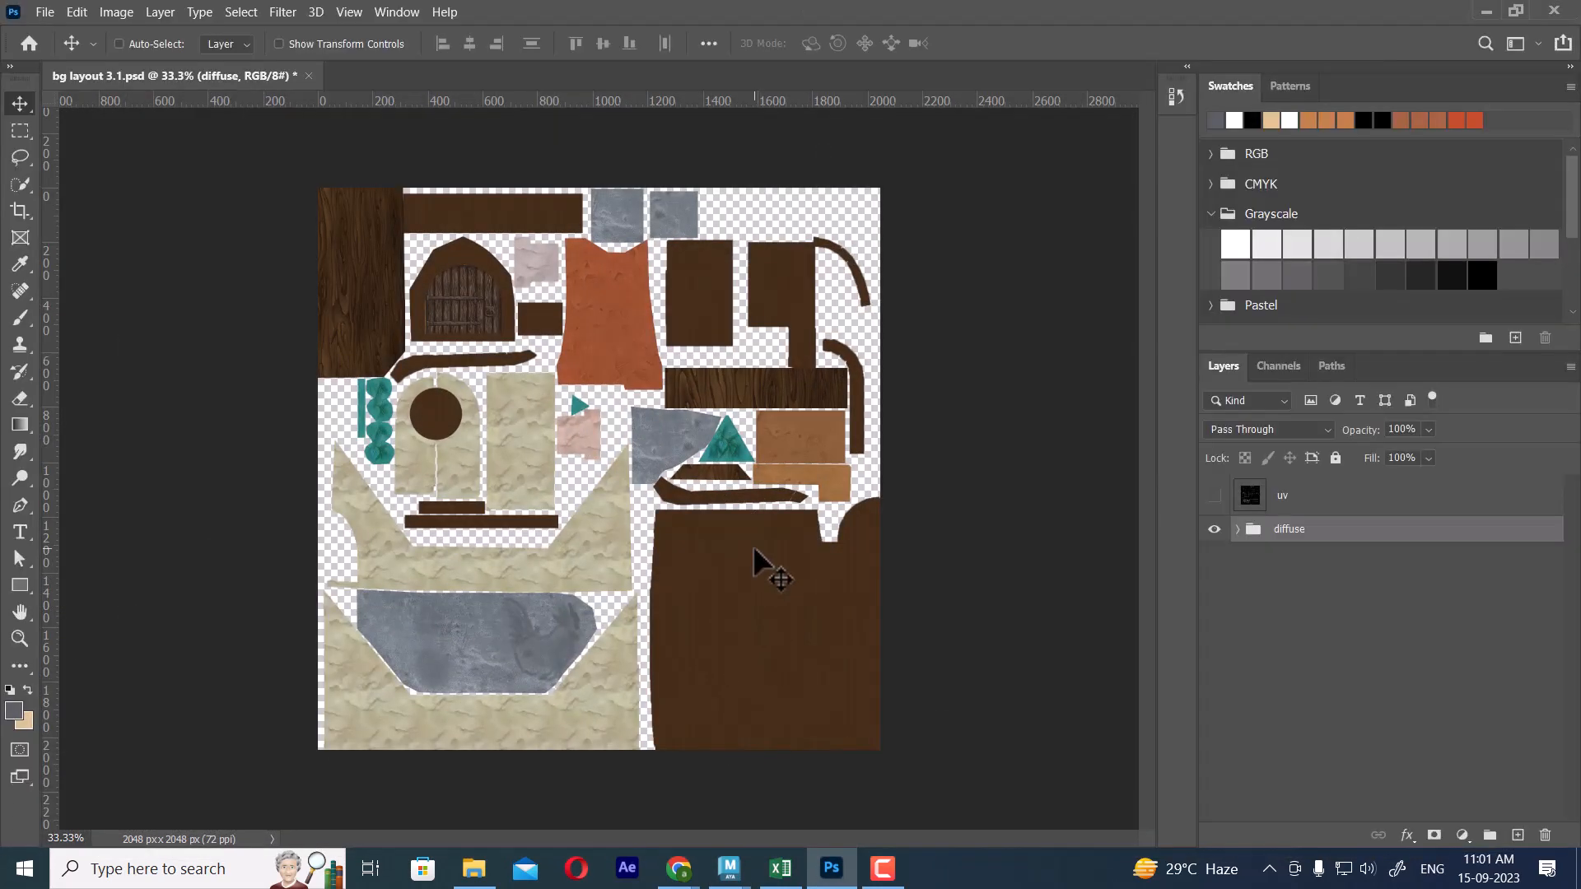
key("alt+Tab")
left_click(784, 354)
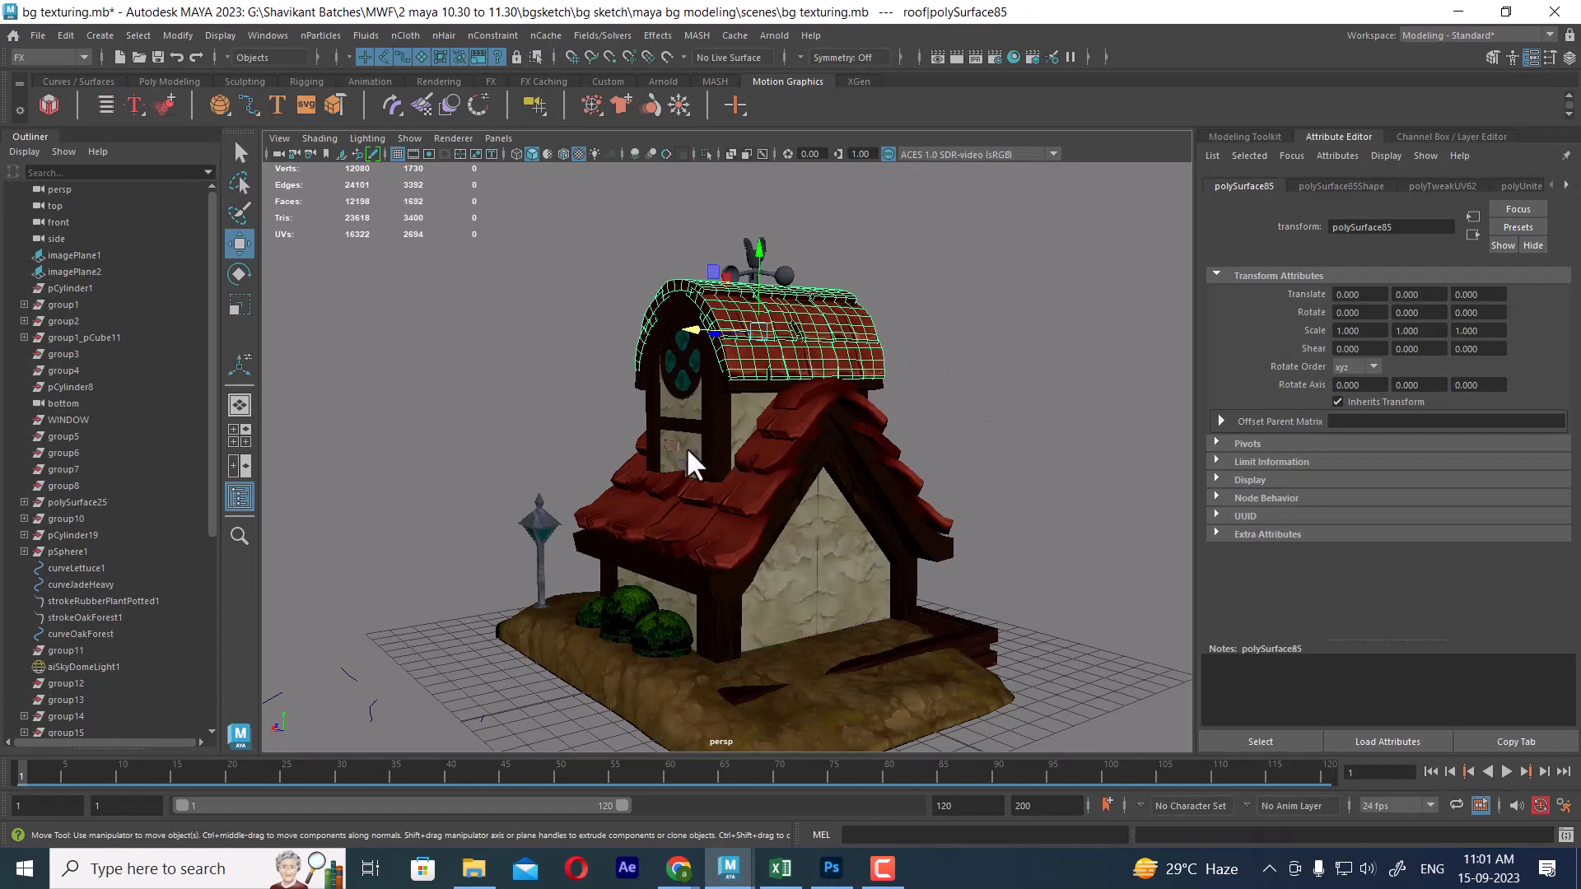
left_click(814, 566)
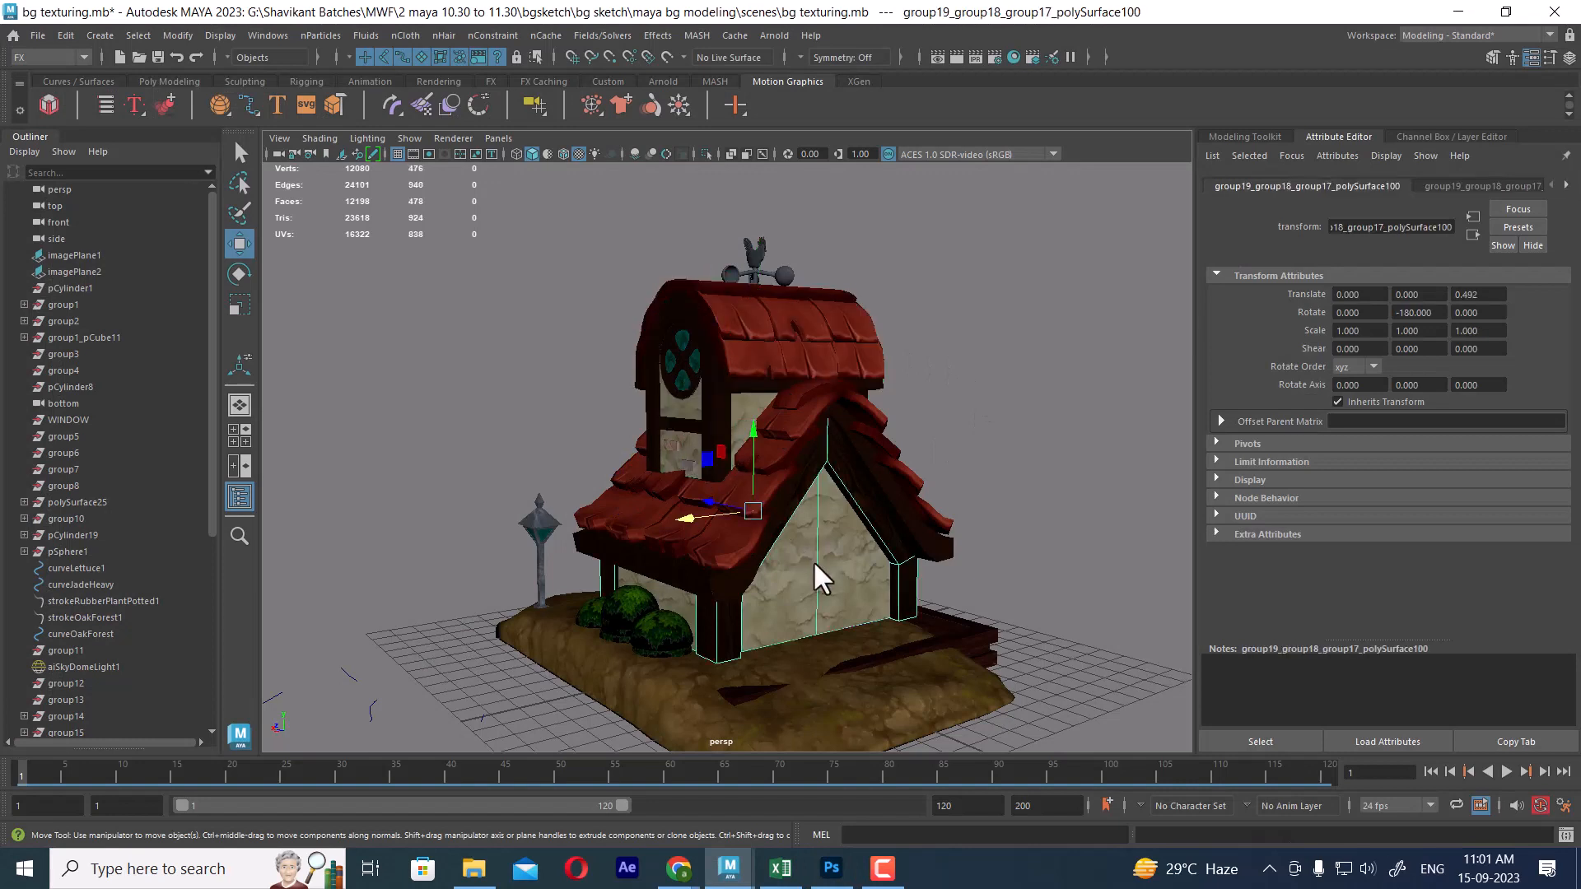
right_click(812, 560)
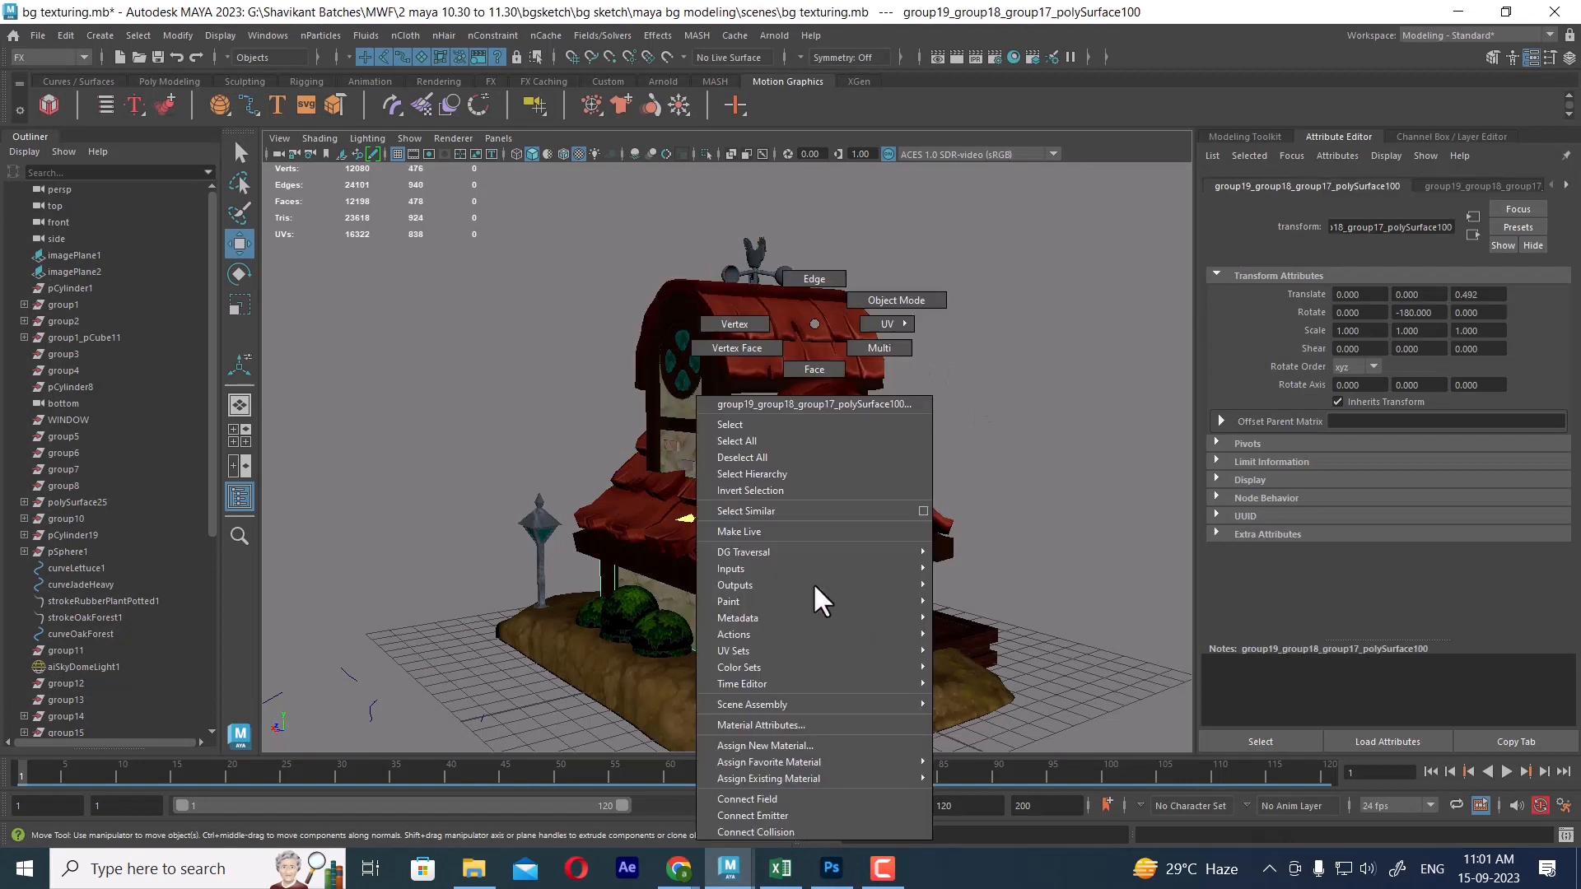
left_click(809, 726)
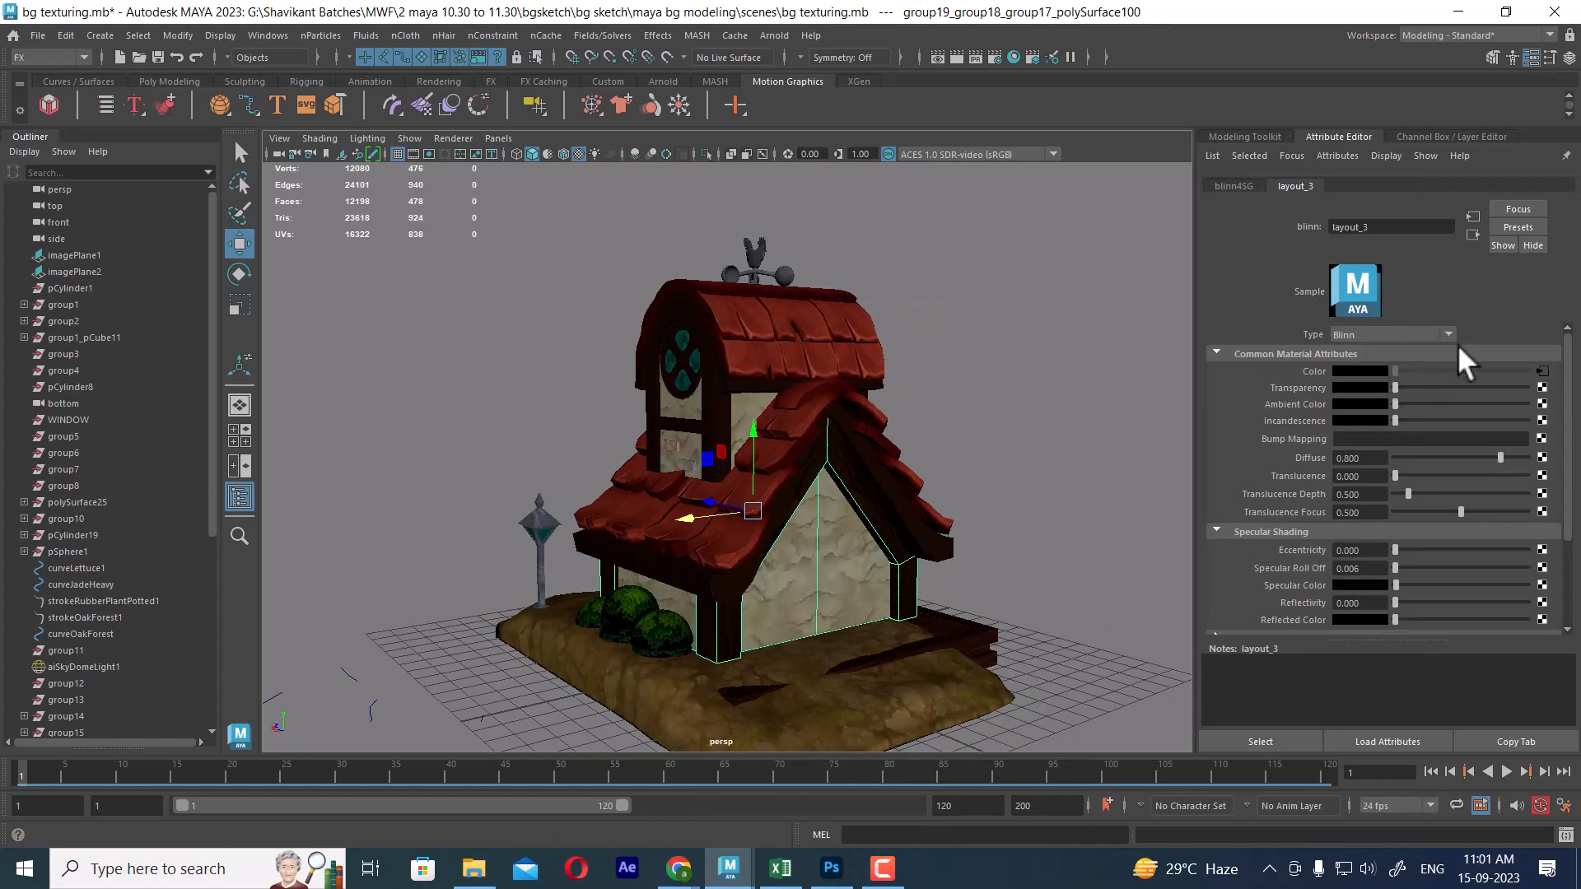
Replace the layout_3 material's color texture image with bg layout 3.1.tga from the sourceimages folder, and return to the material's attributes.
left_click(1542, 371)
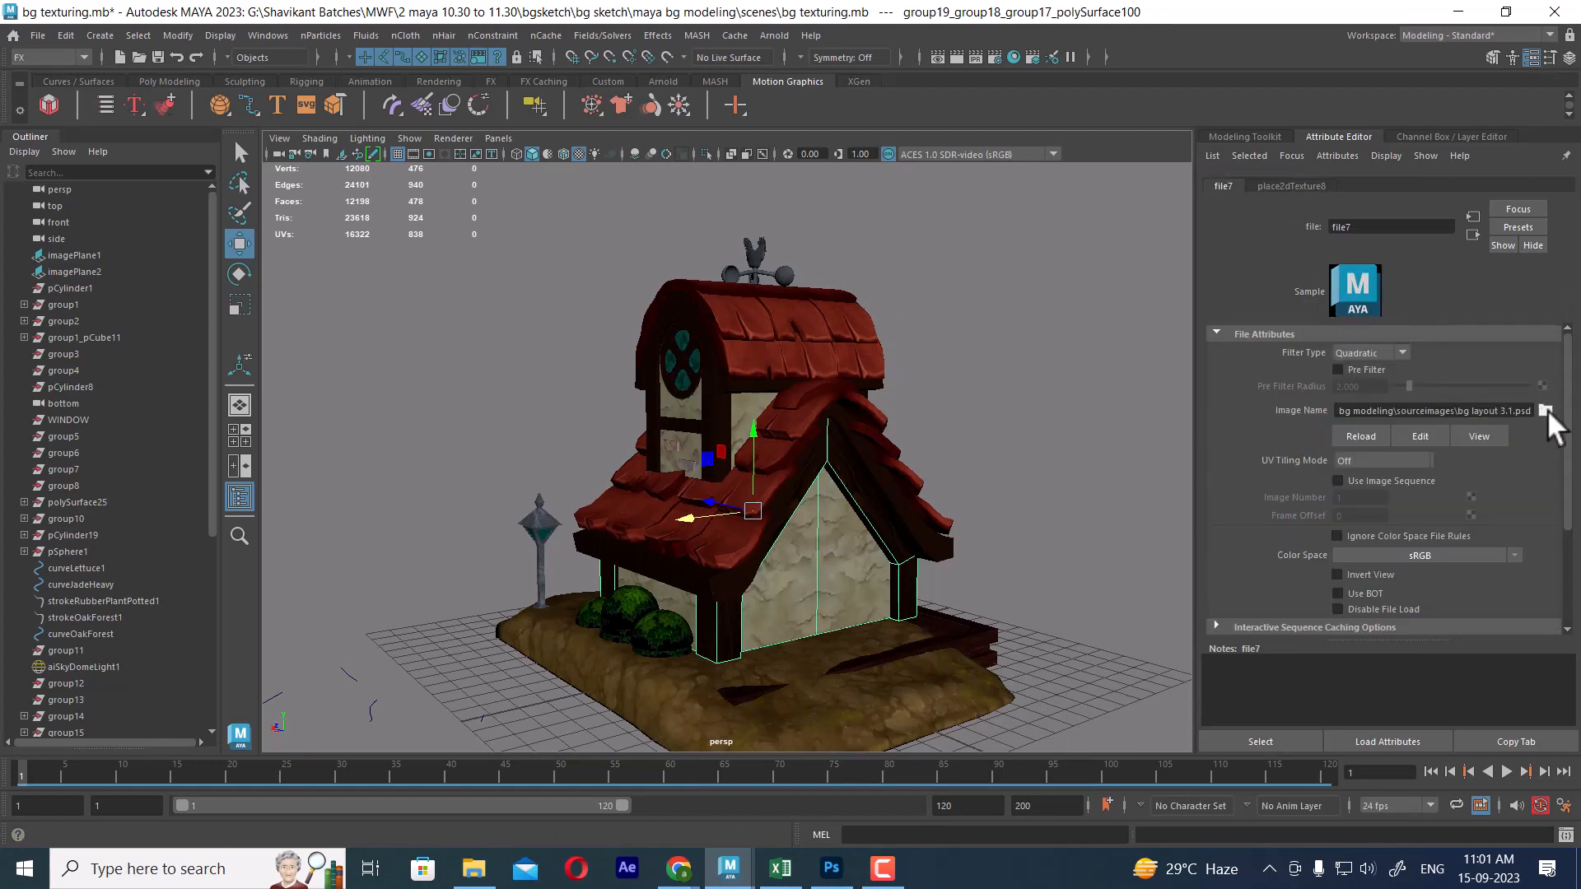
left_click(1546, 410)
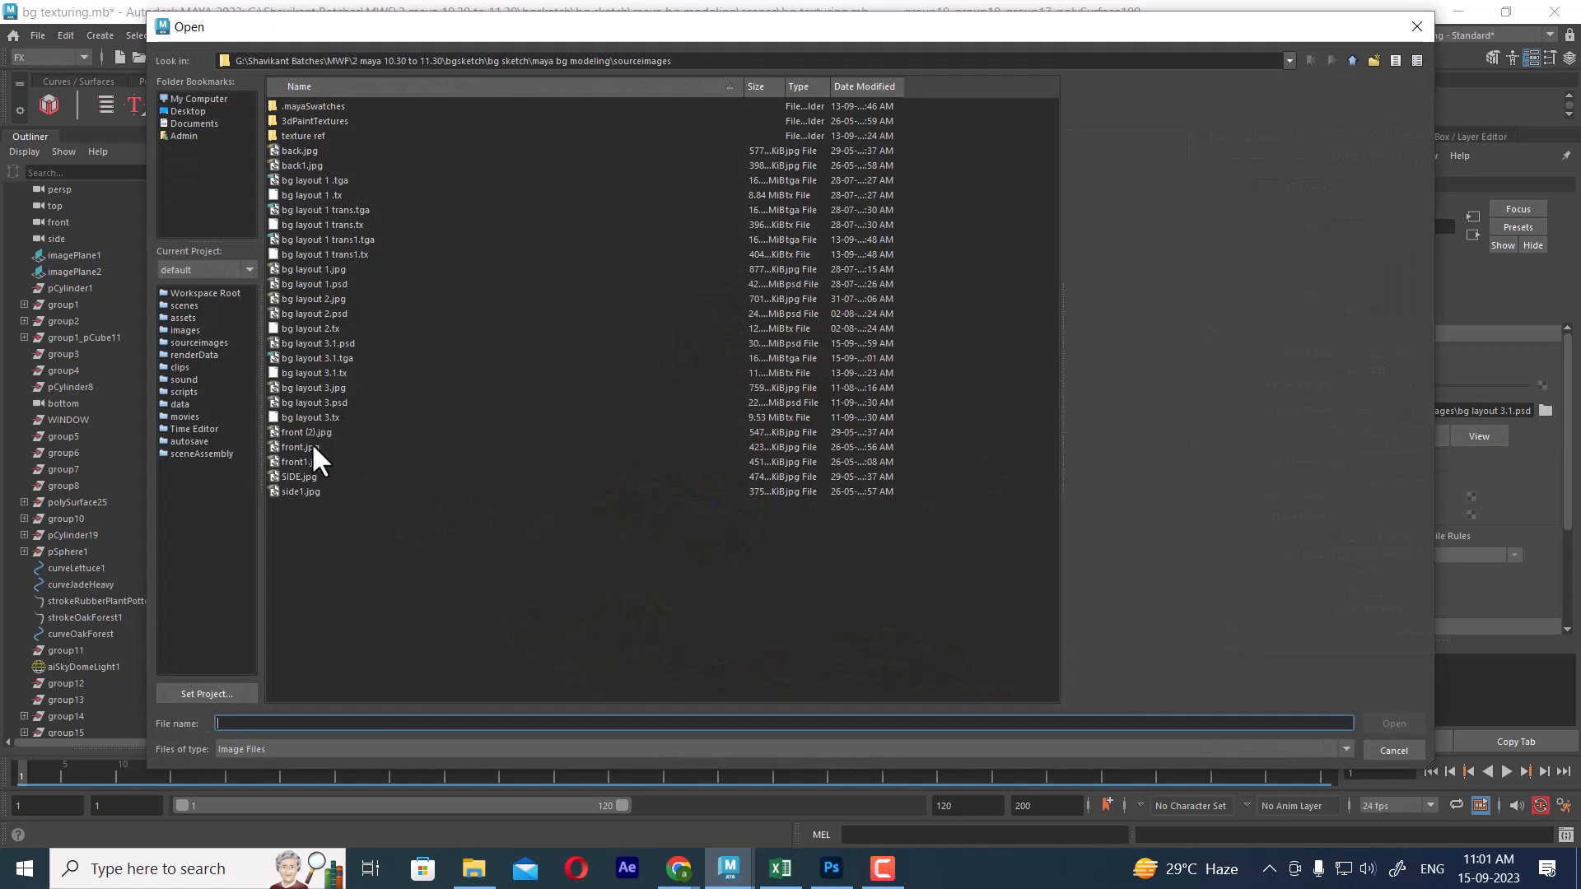
left_click(307, 211)
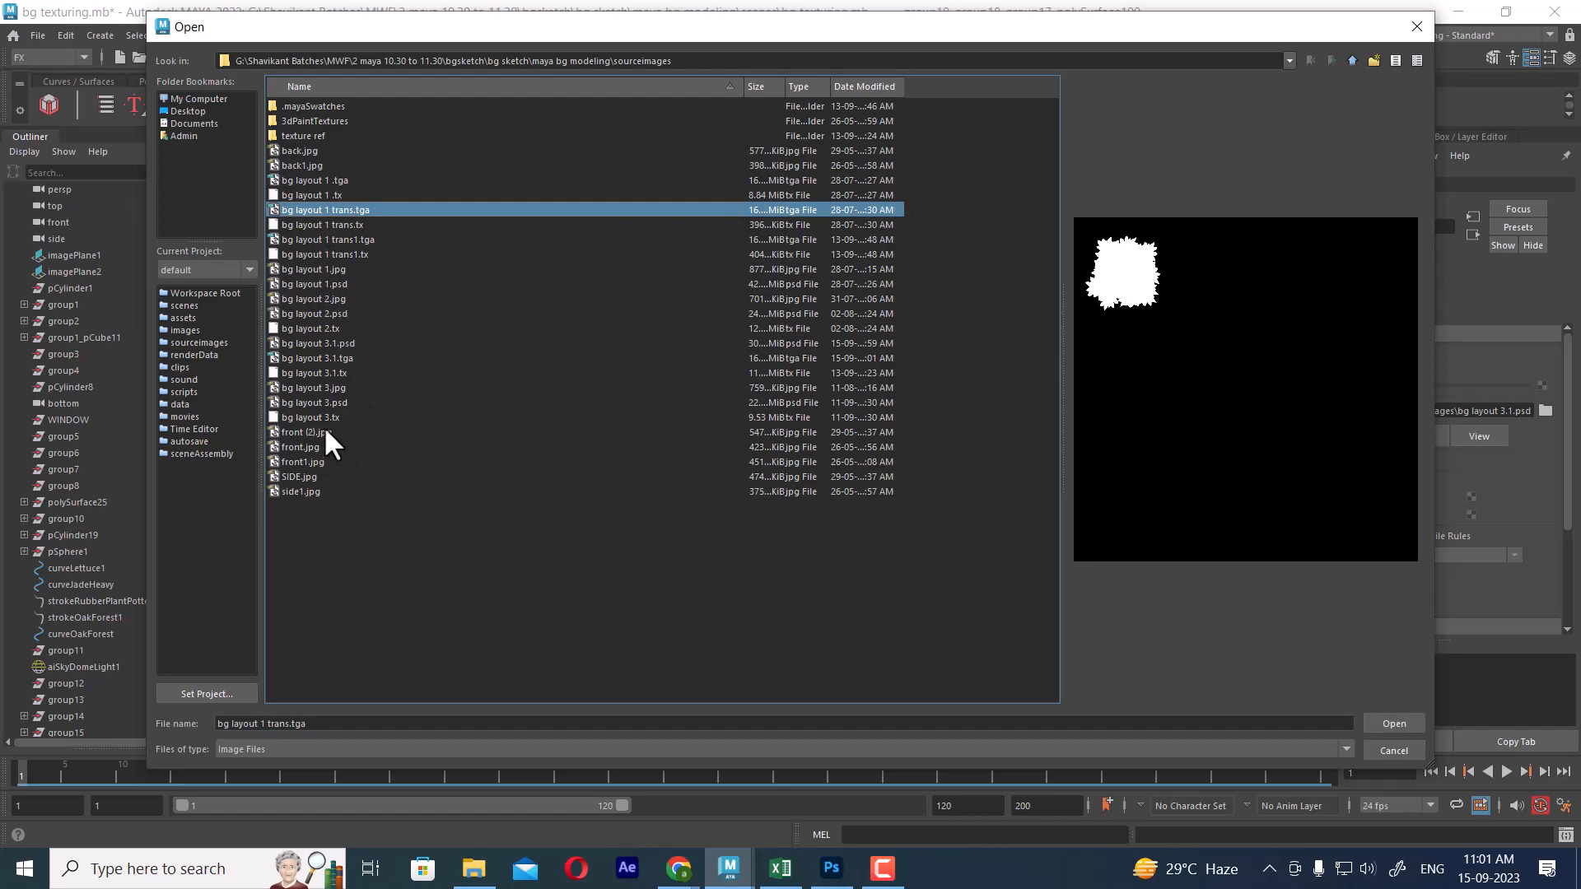
left_click(304, 390)
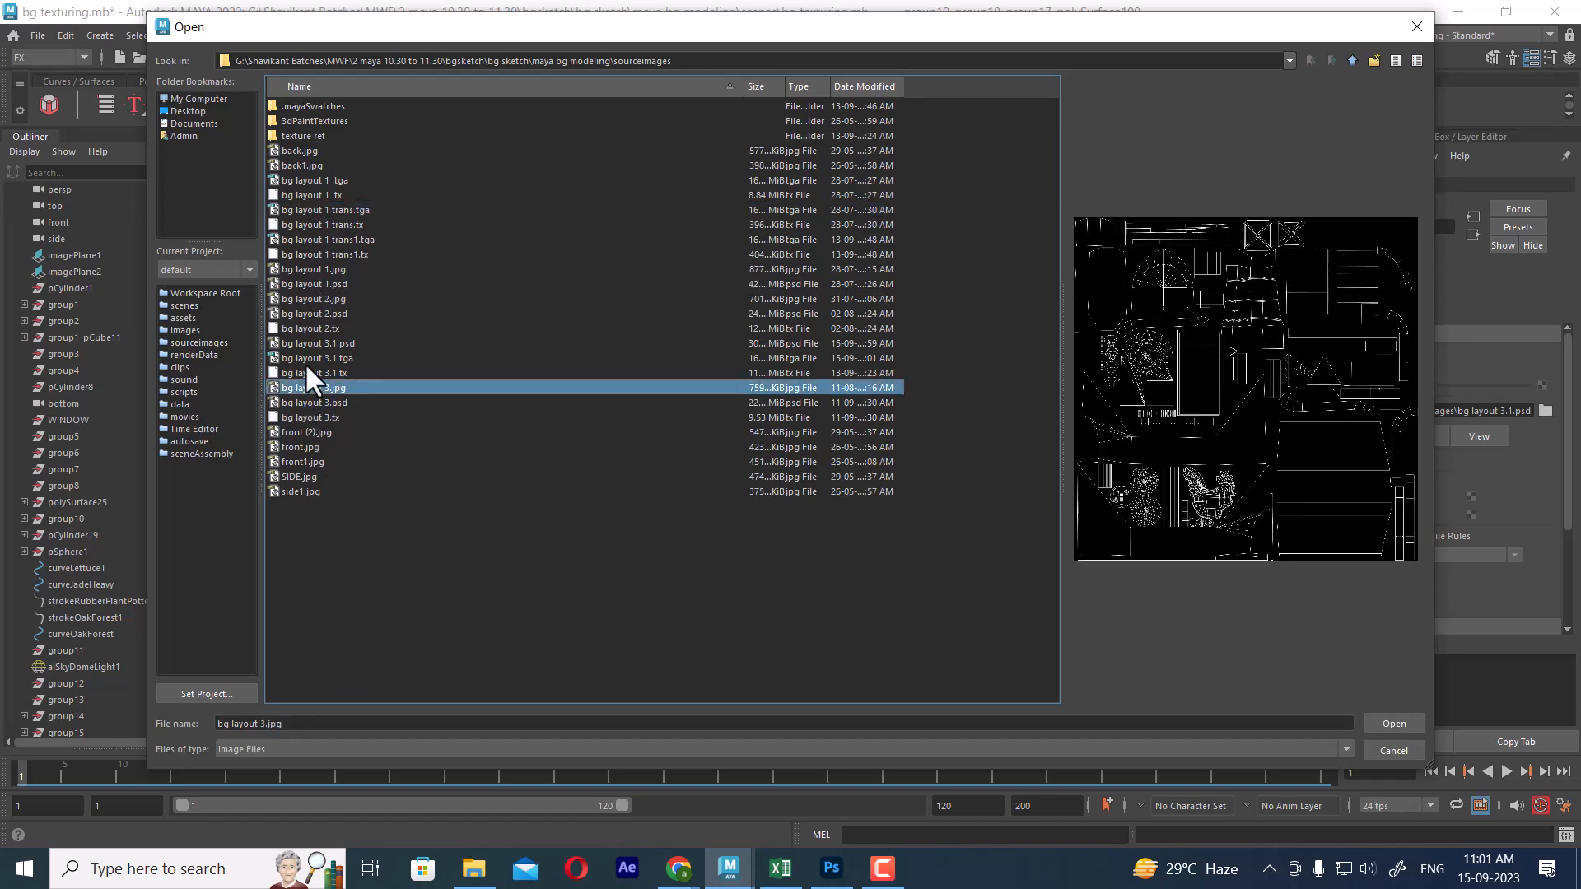
left_click(307, 359)
double_click(308, 359)
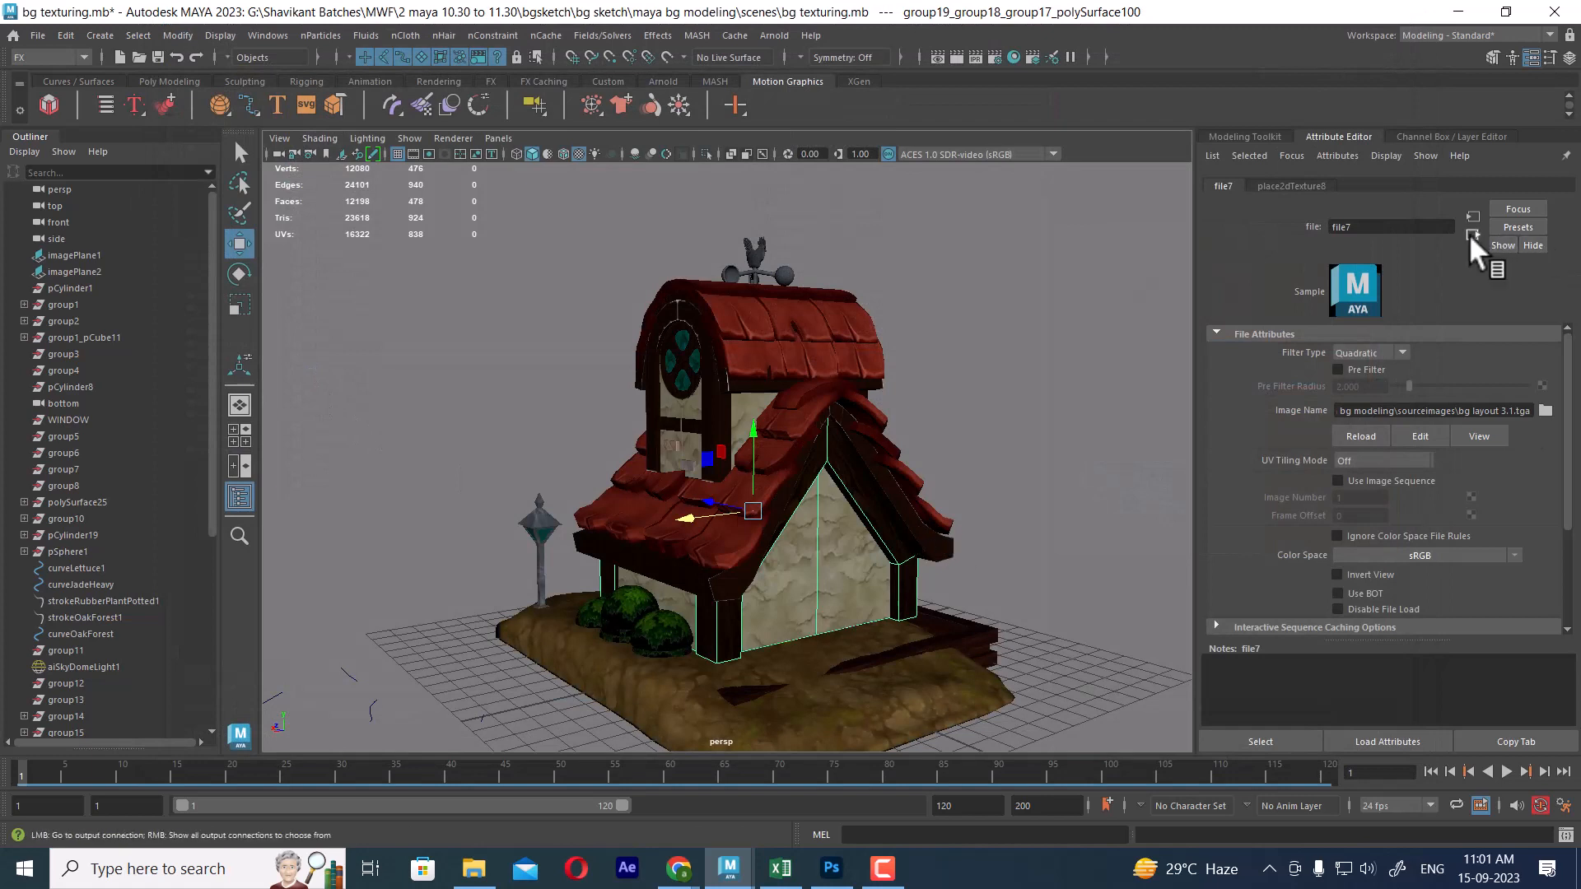
left_click(1503, 244)
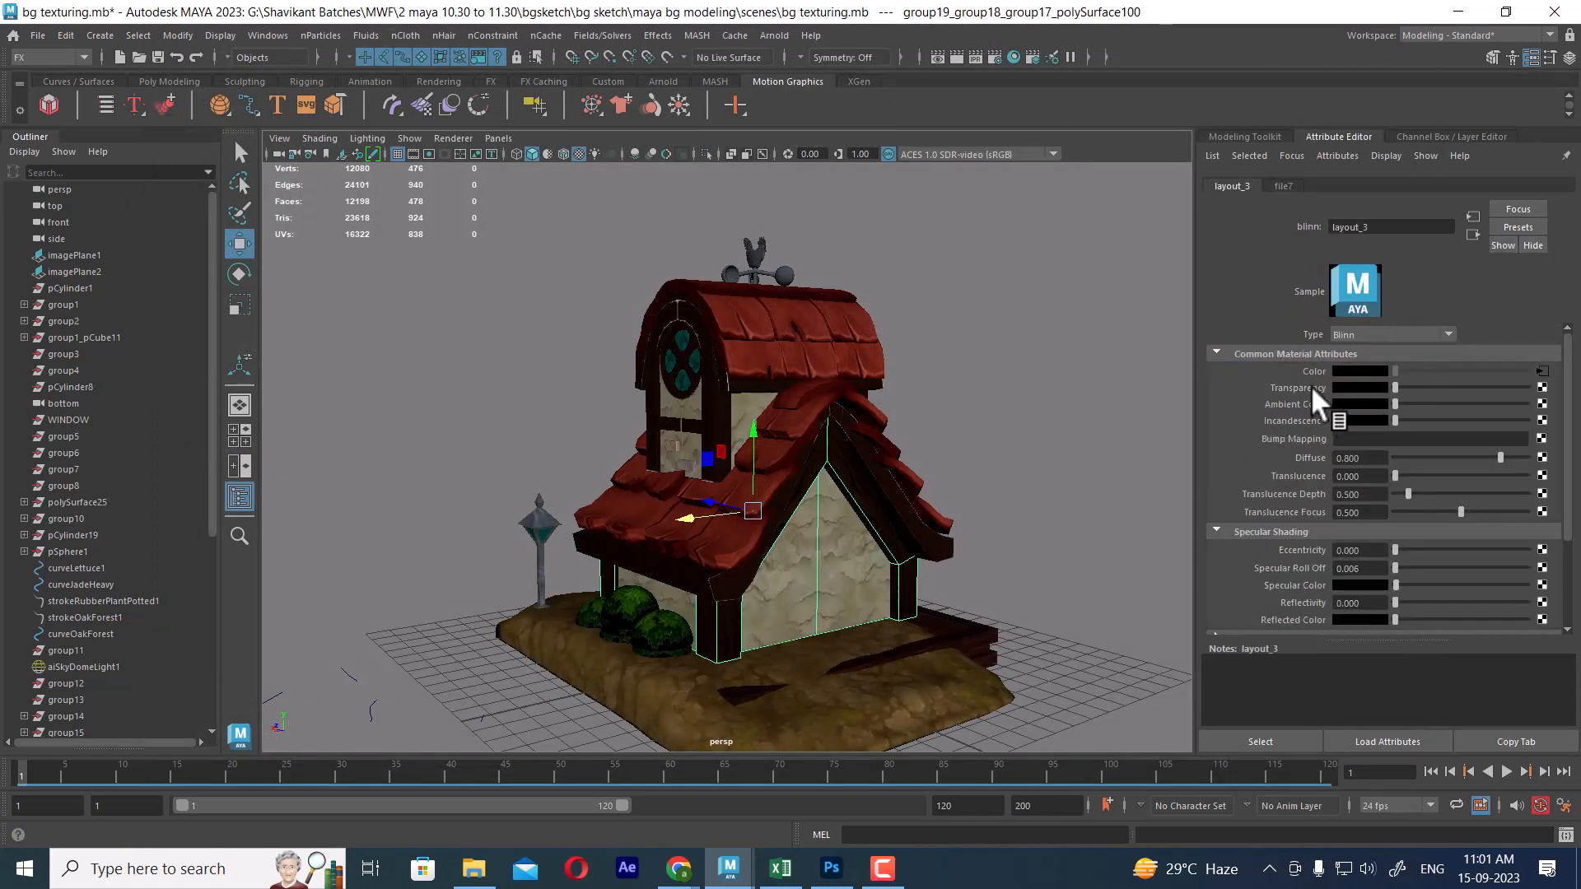
Switch to Photoshop and add a Hue/Saturation adjustment layer above the diffuse group with Saturation at -100.
key("alt+Tab")
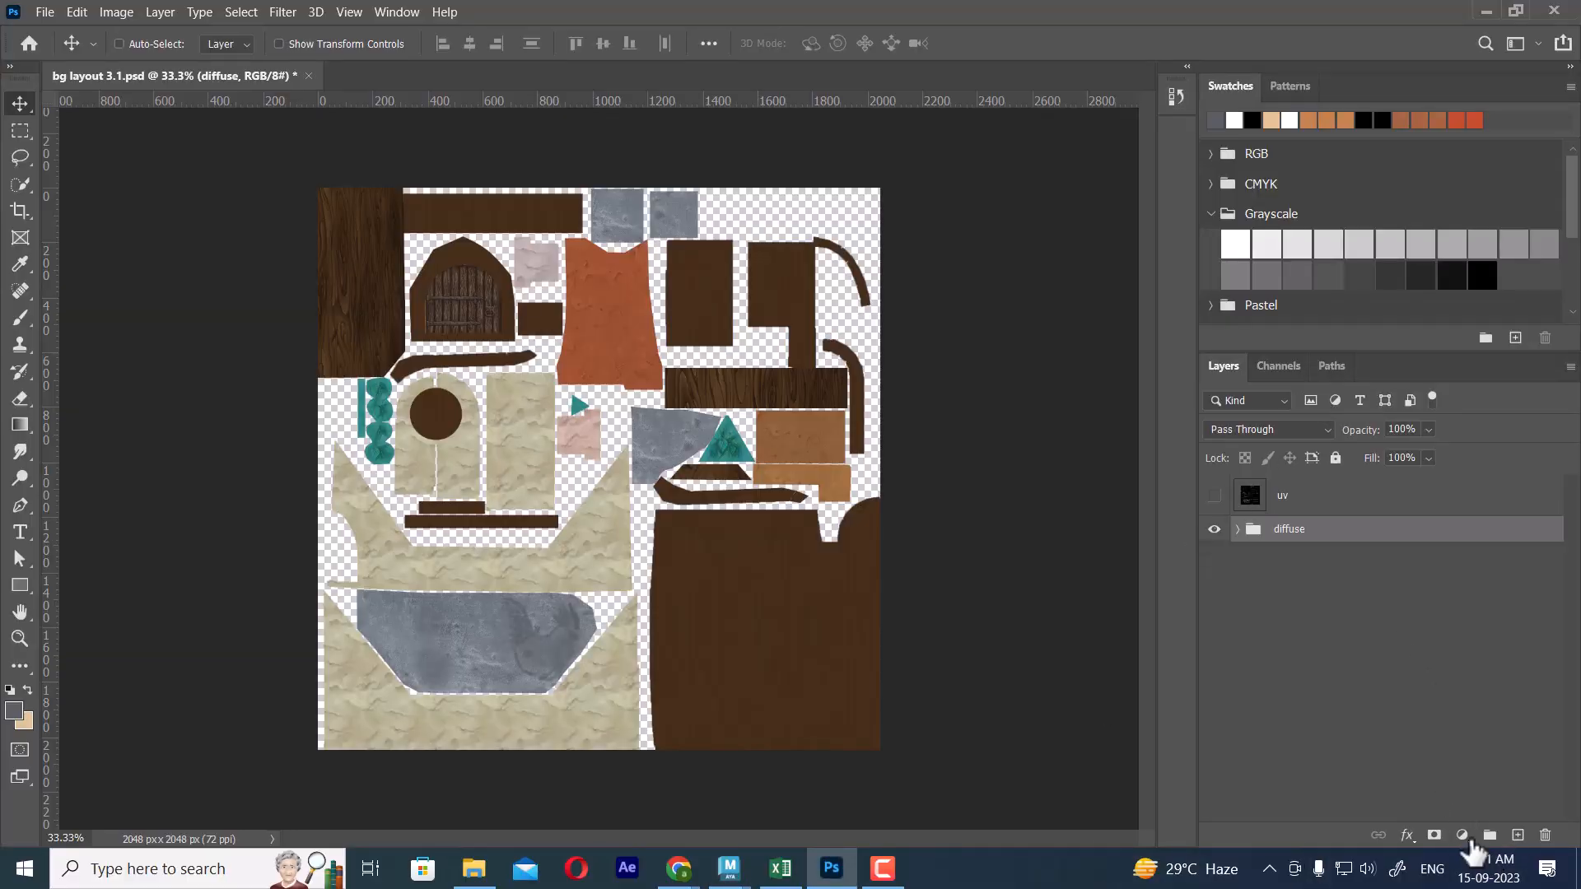
left_click(1462, 834)
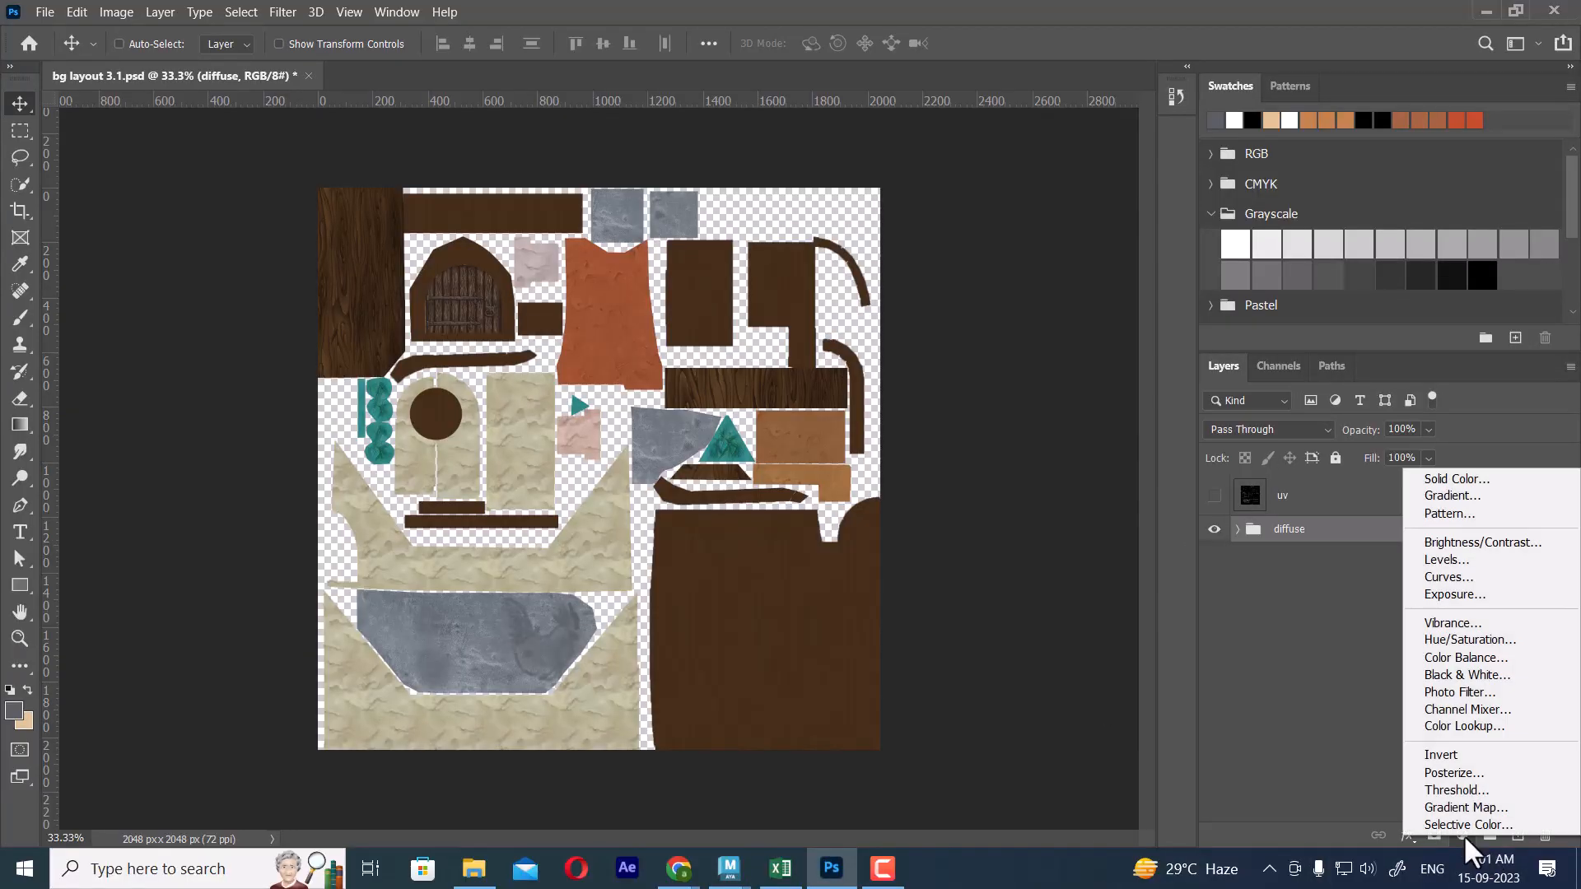
left_click(1522, 642)
left_click_drag(1240, 175, 1029, 138)
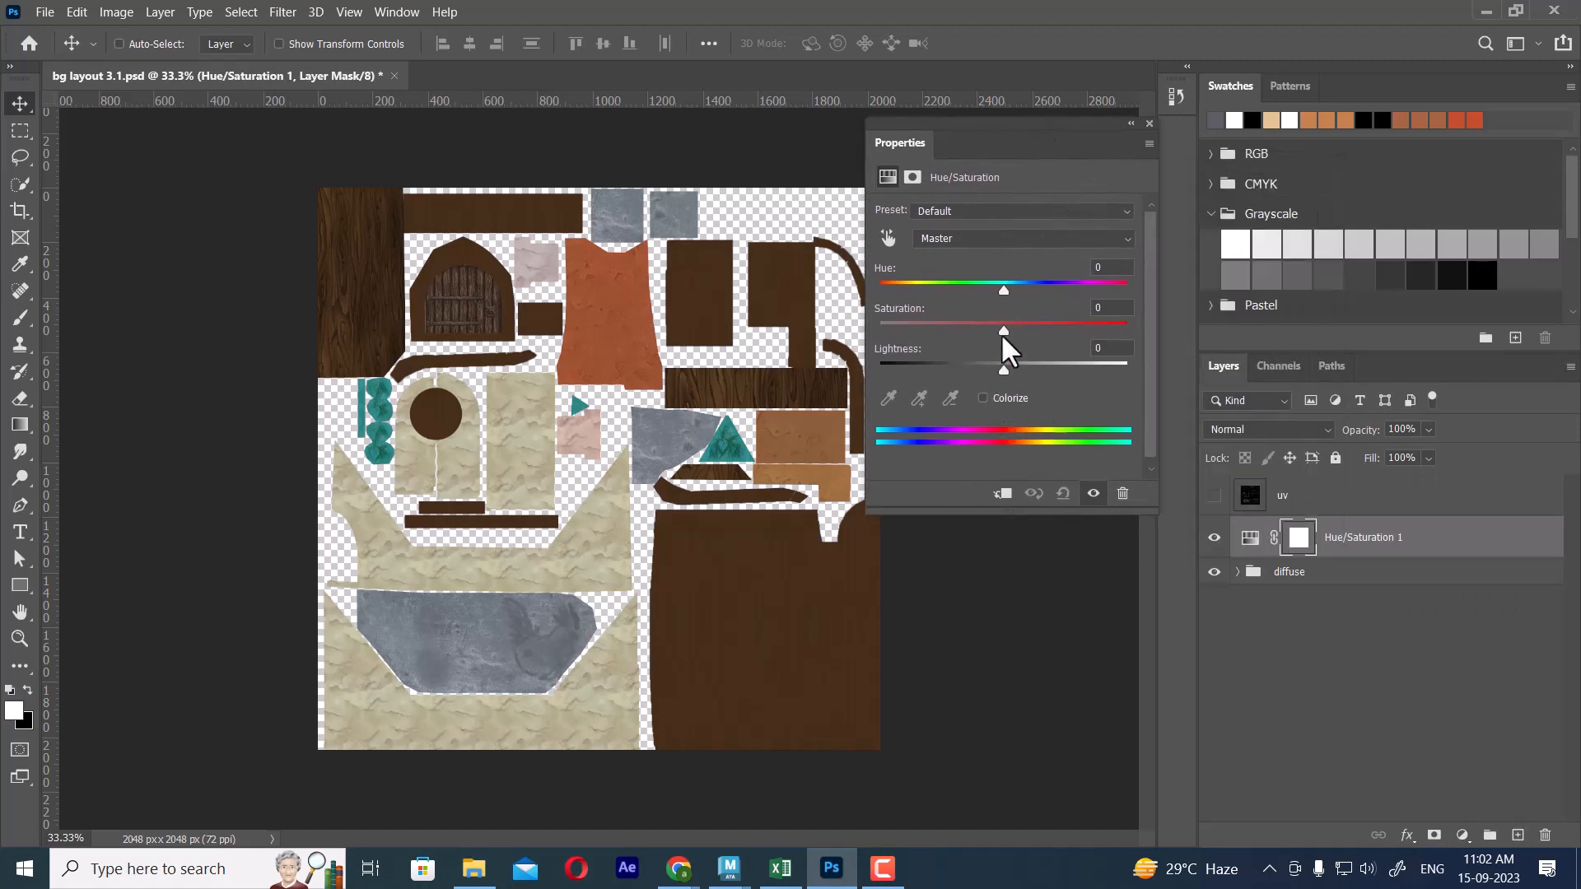
left_click_drag(1003, 331, 862, 338)
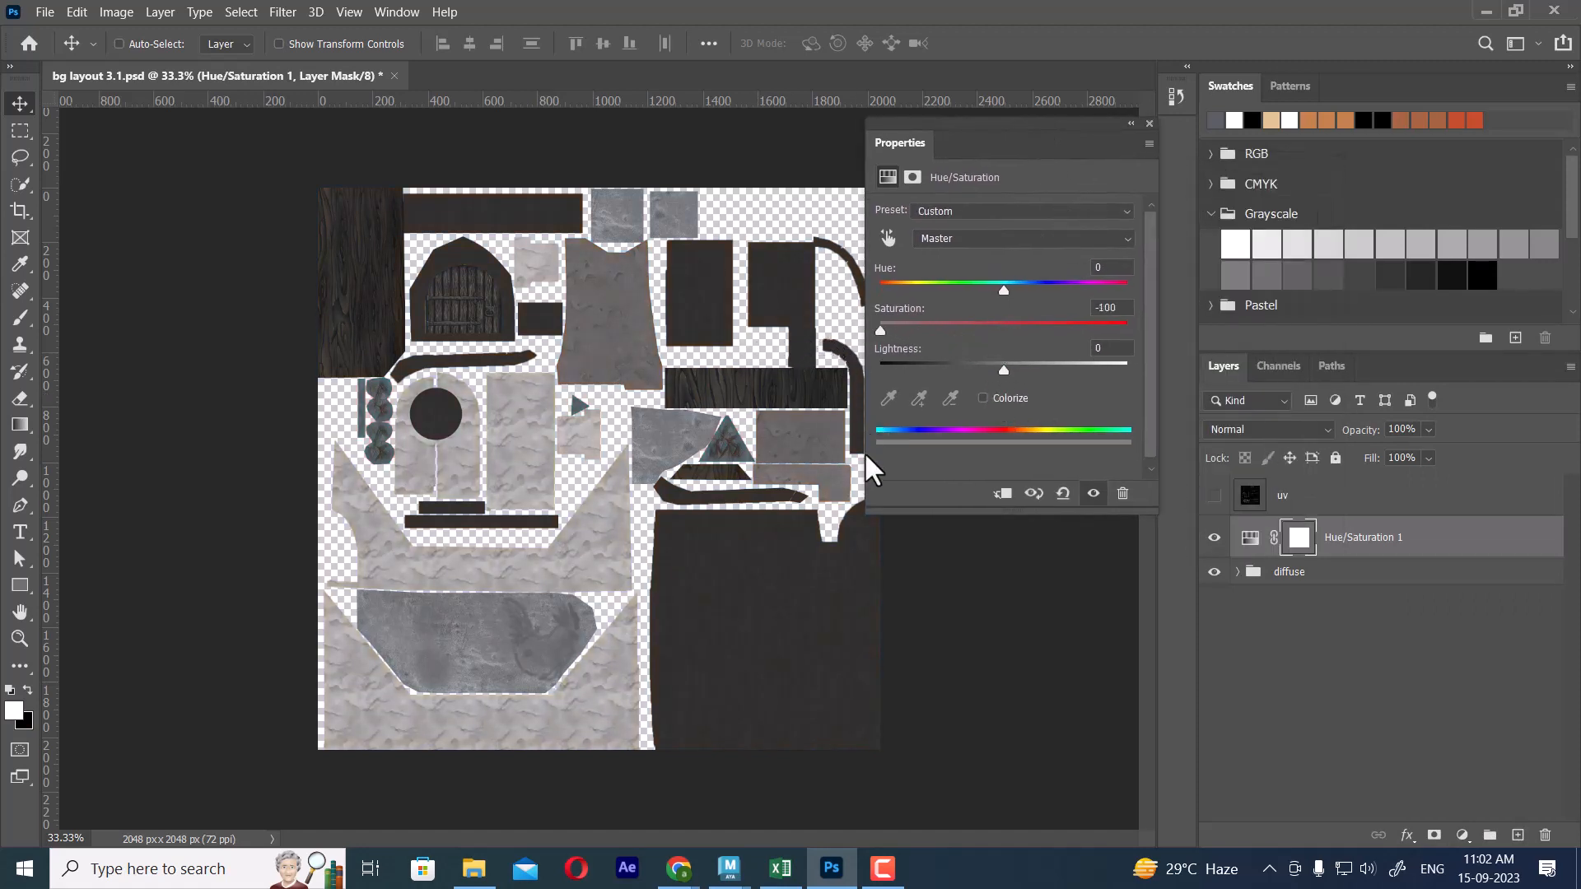
left_click(1149, 124)
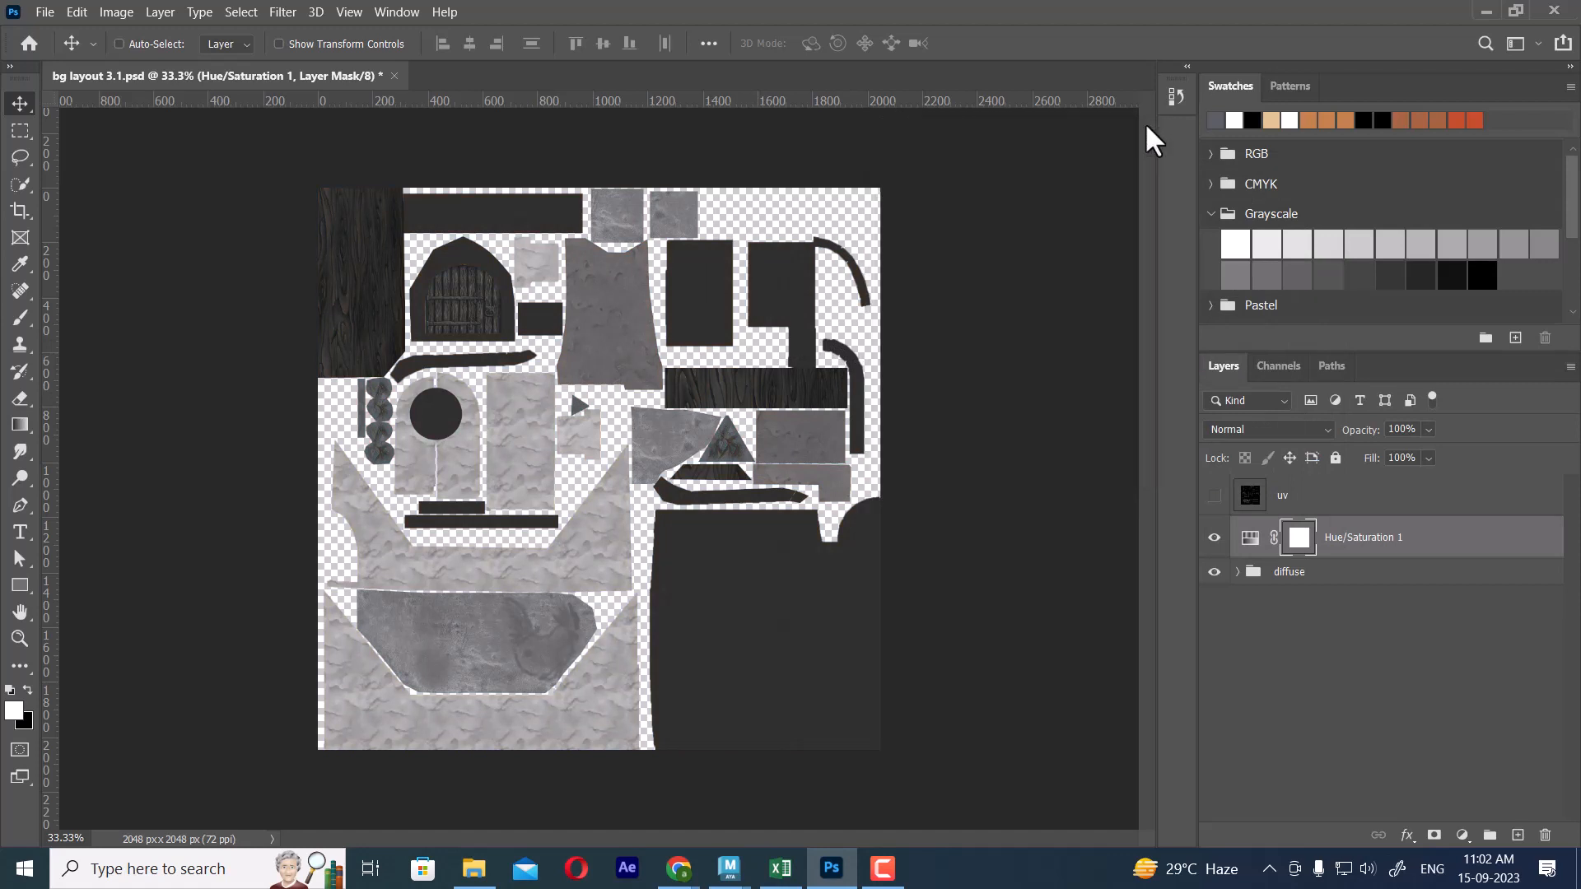
Add a Levels adjustment layer above the Hue/Saturation layer with the midtone input at 2.32 and the white input at 188.
left_click(1463, 835)
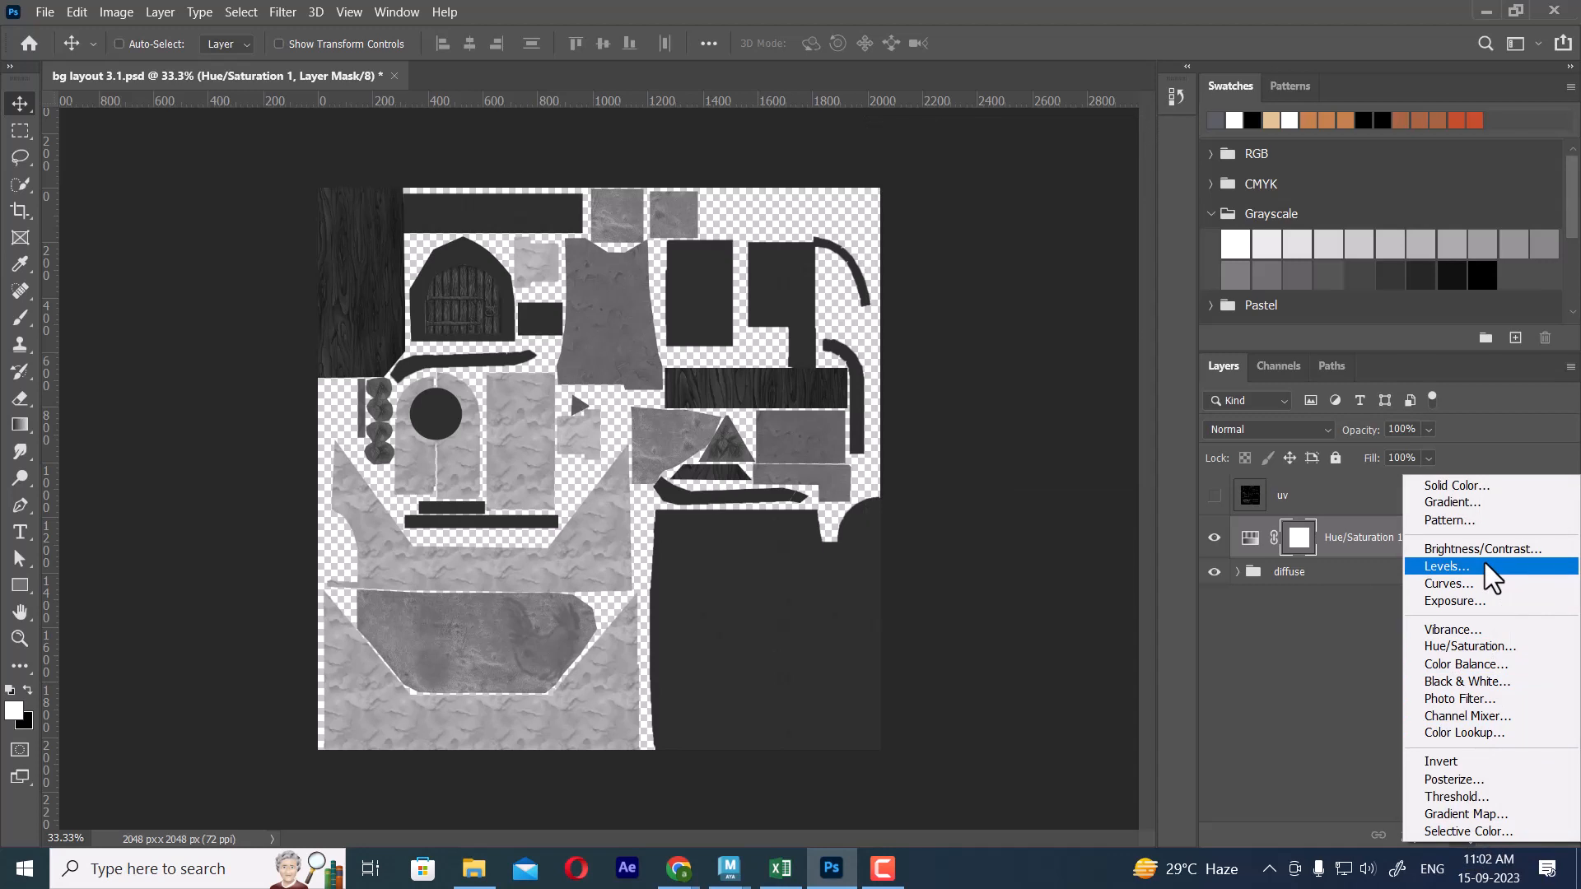
left_click(1485, 566)
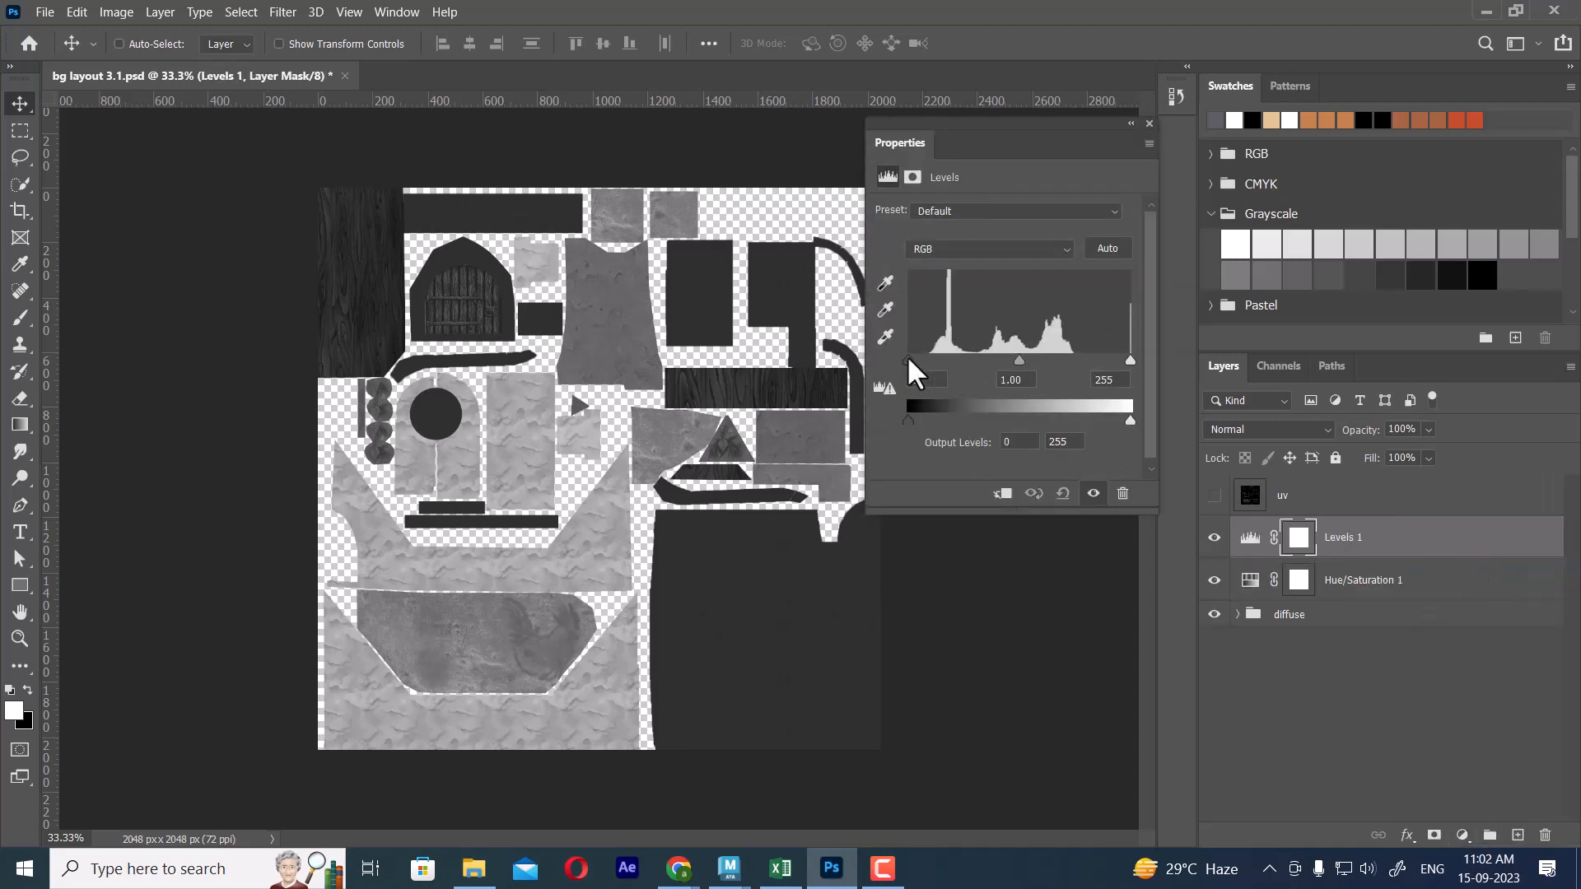
left_click_drag(907, 359, 915, 361)
mouse_move(912, 360)
left_mouse_down()
mouse_move(932, 359)
mouse_move(909, 358)
left_mouse_up()
left_click_drag(1017, 360, 954, 358)
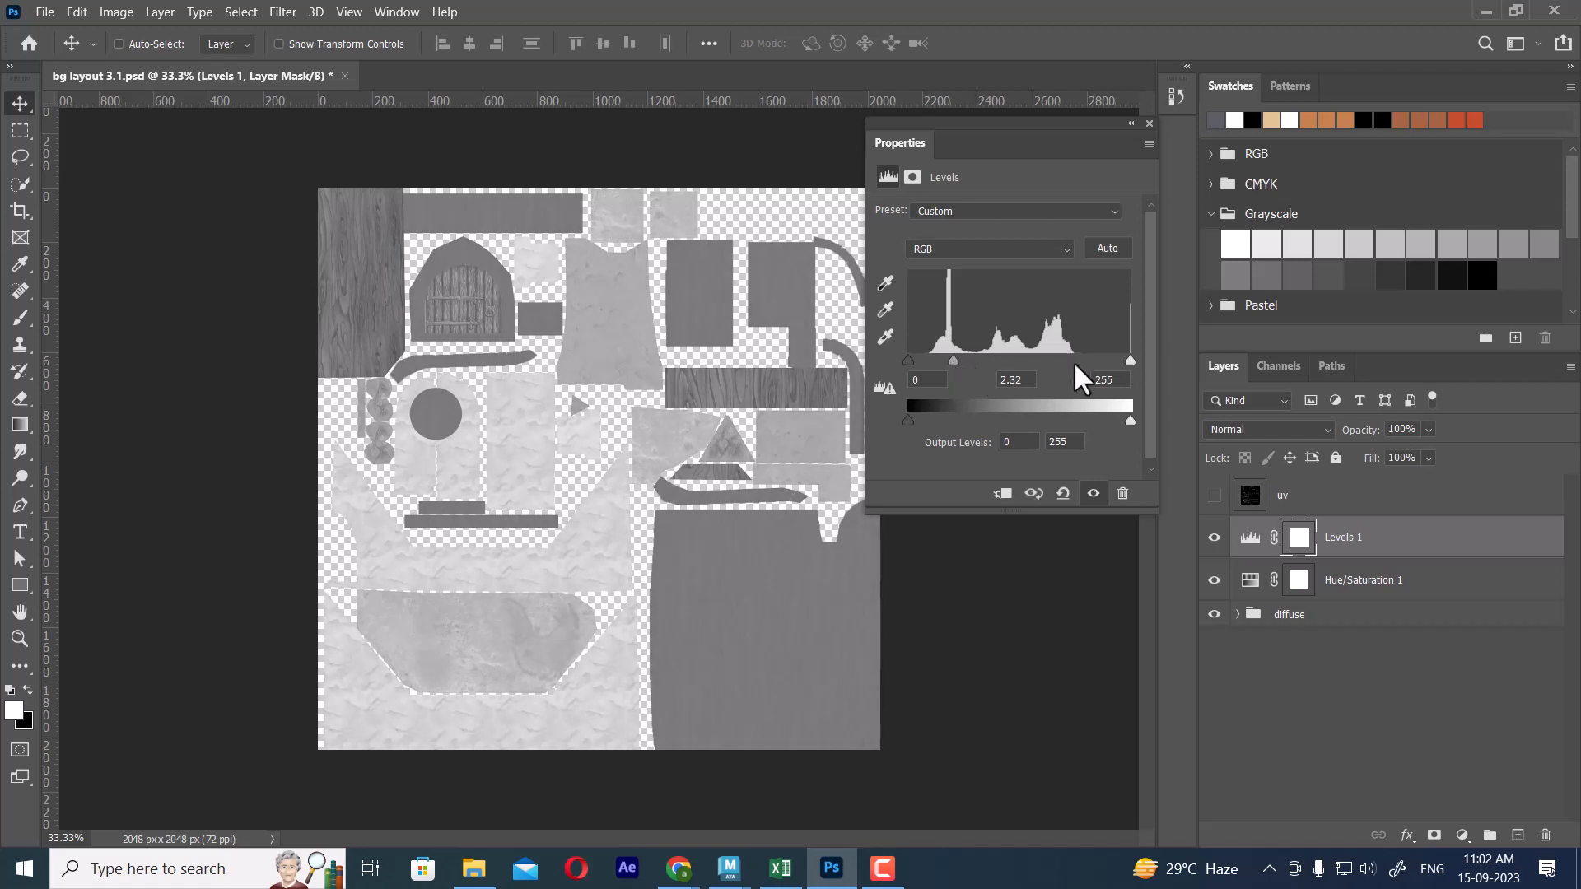
left_click_drag(1130, 362, 1072, 364)
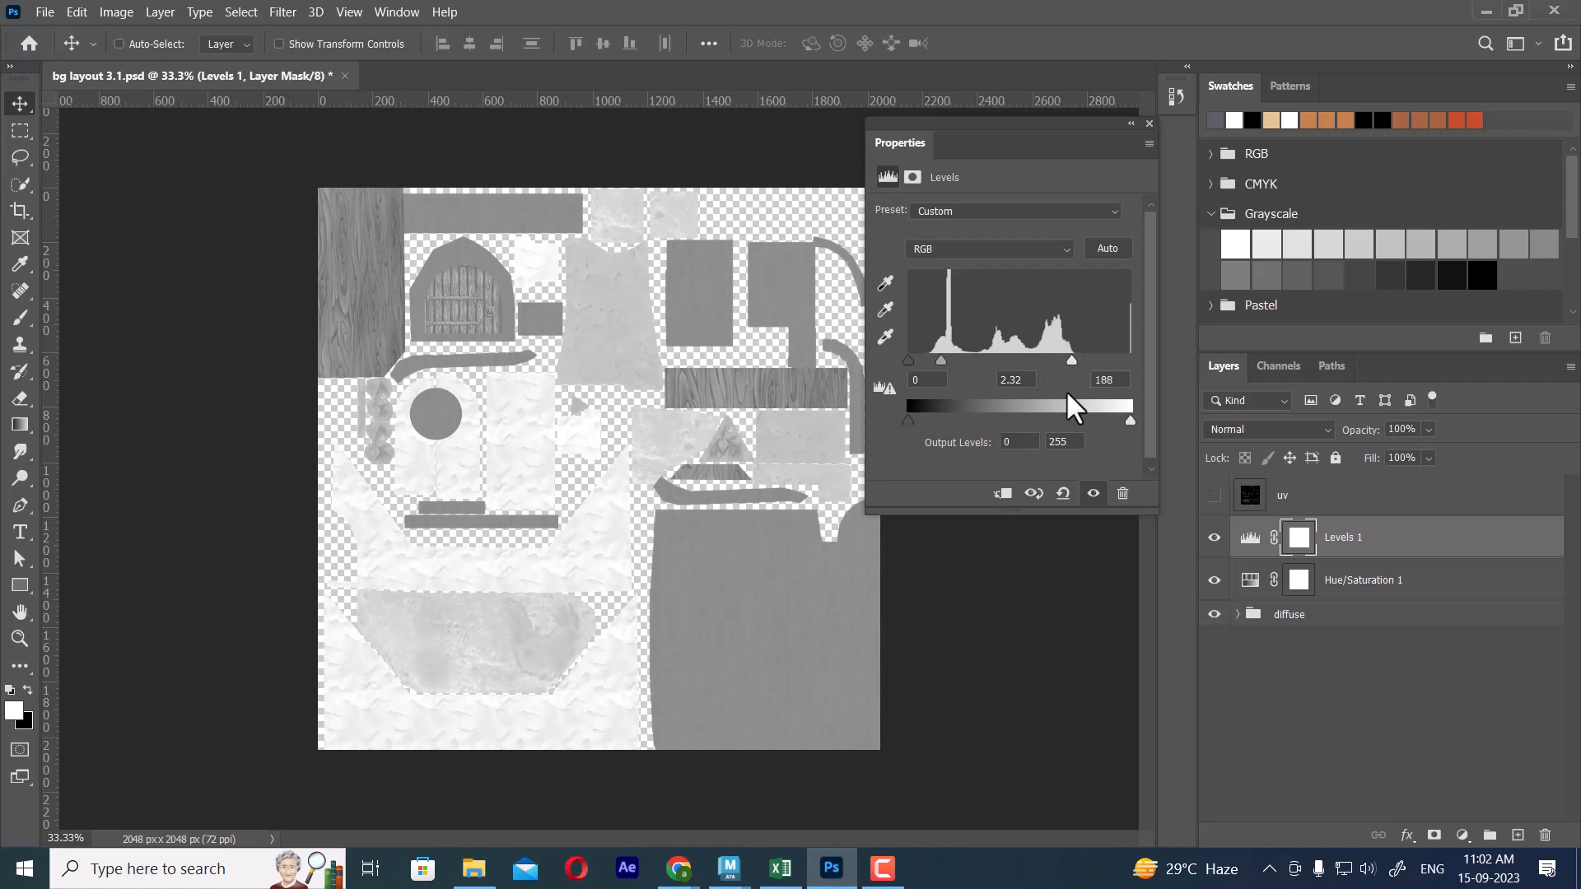
left_click(1150, 124)
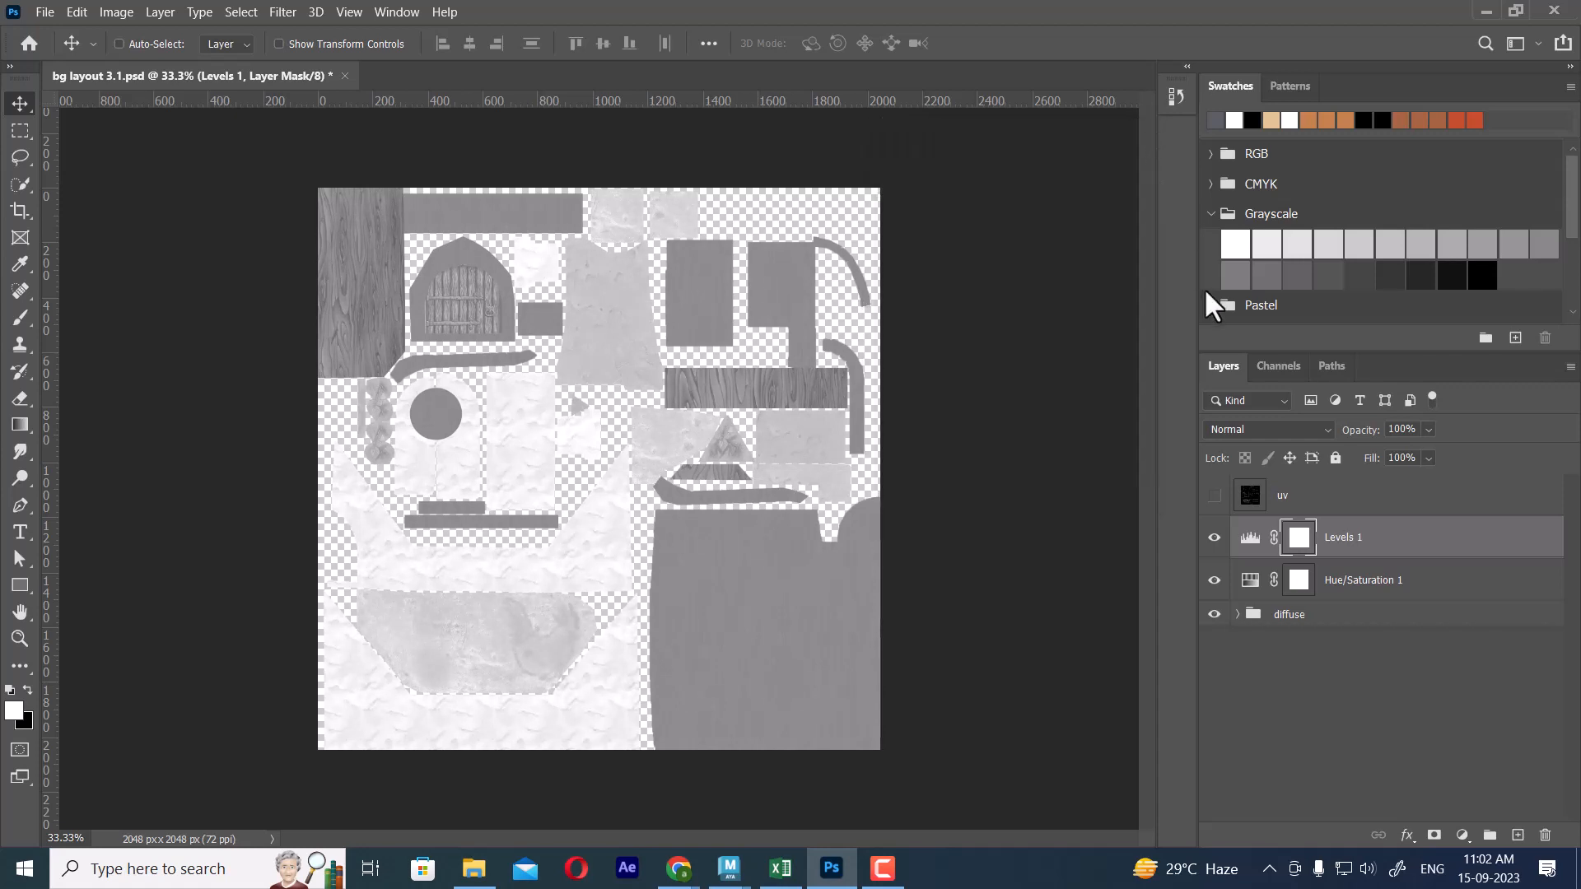
Group the Levels and Hue/Saturation adjustment layers, and name the group bump.
left_click(1384, 581)
left_click(1393, 545, "ctrl")
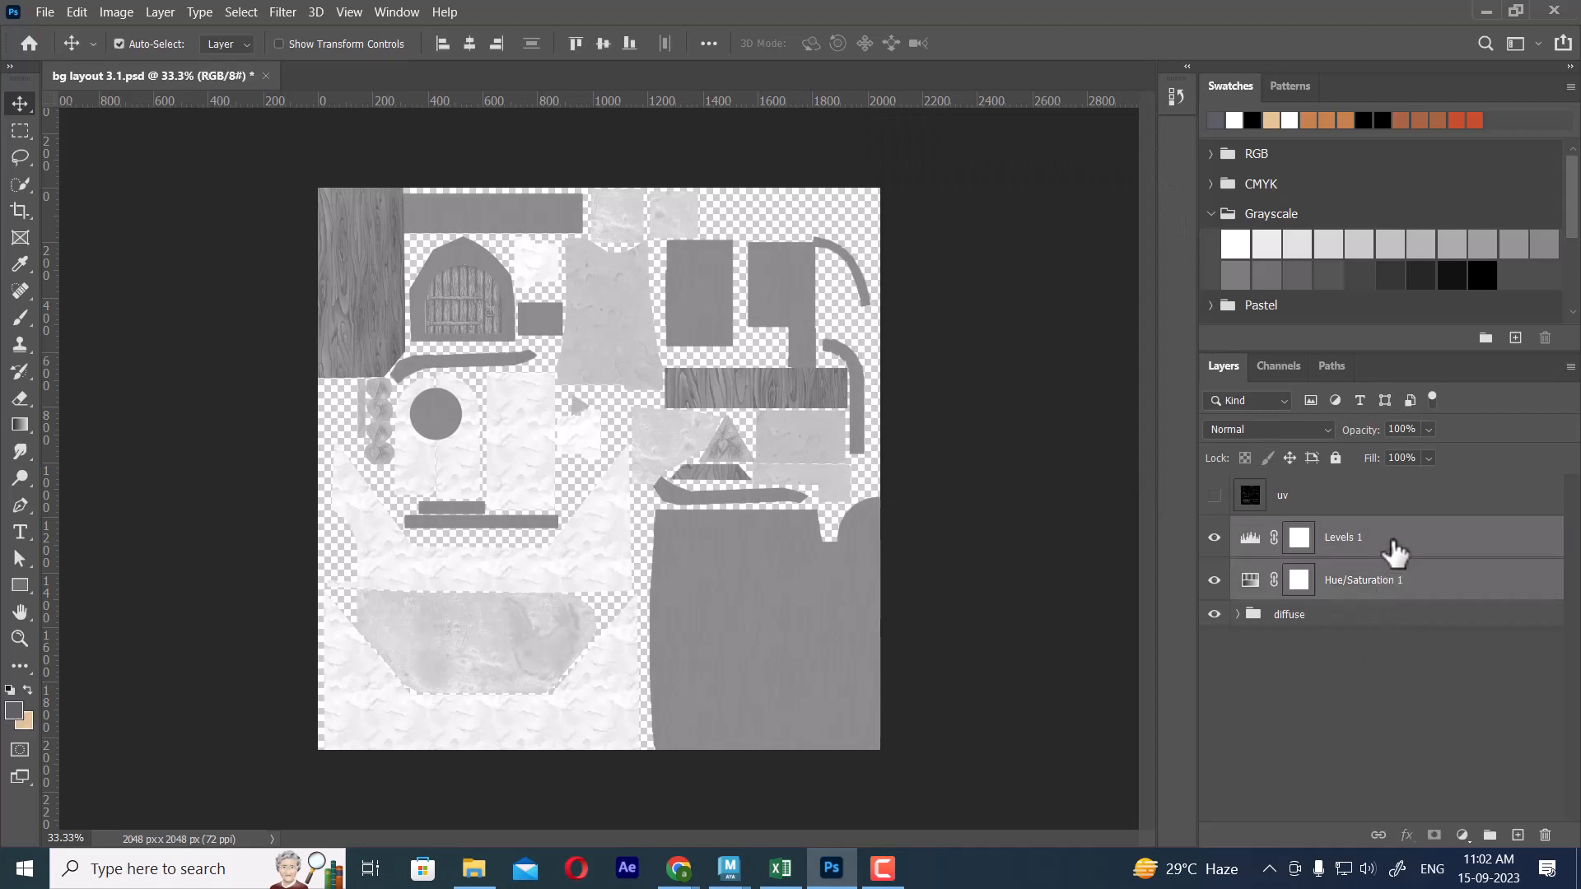
key("ctrl+g")
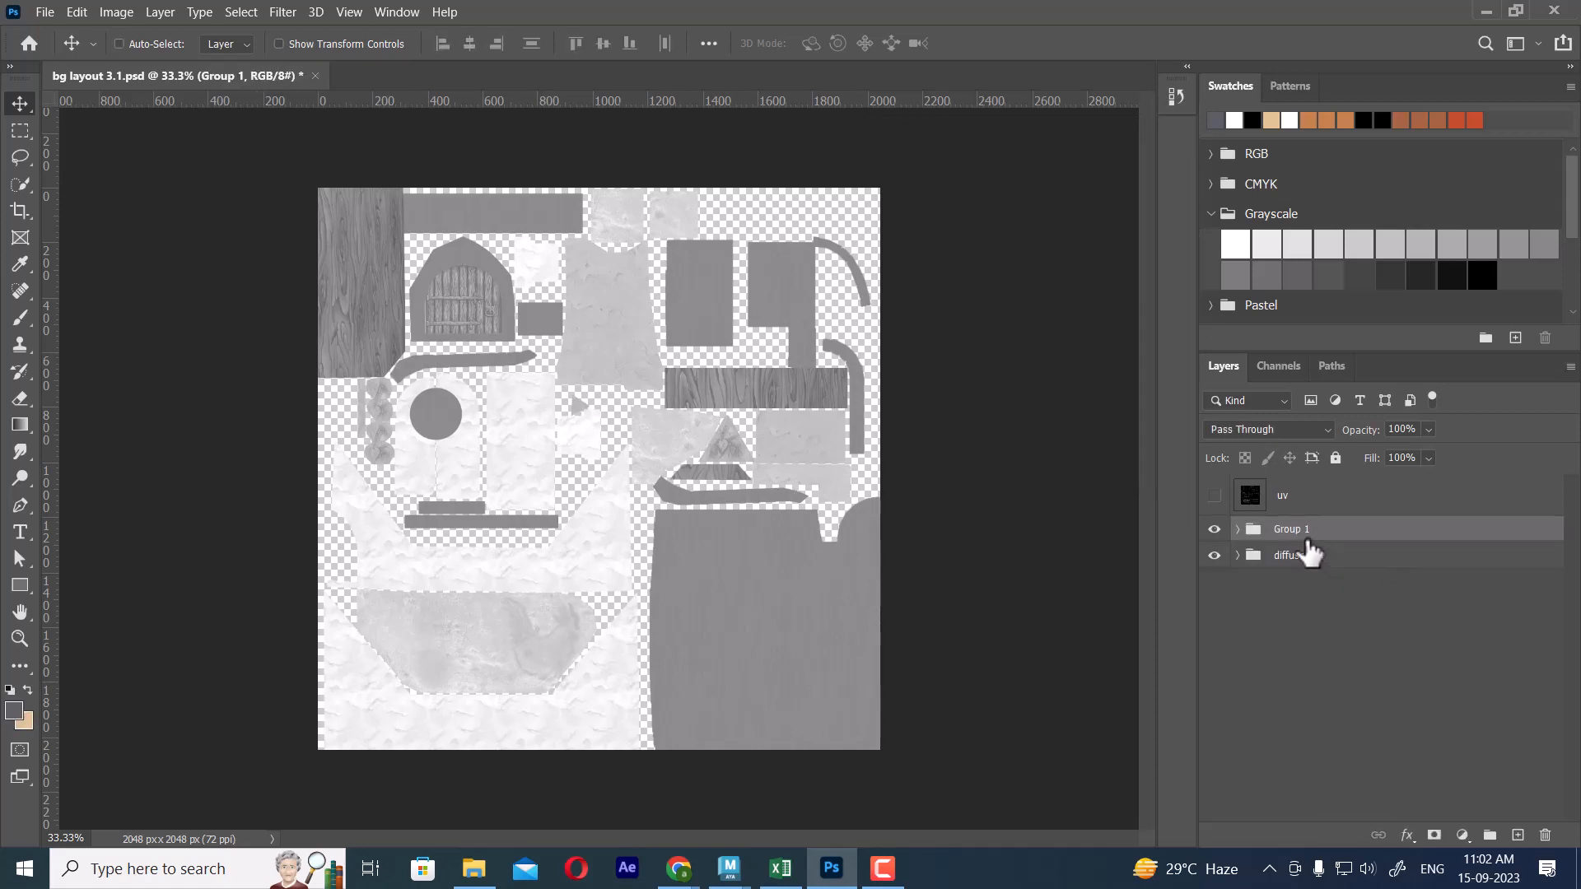
double_click(1294, 529)
type("bump")
key("Return")
Toggle the bump group's visibility to compare the grayscale and color textures, leaving the group visible.
left_click(1213, 530)
left_click(1214, 530)
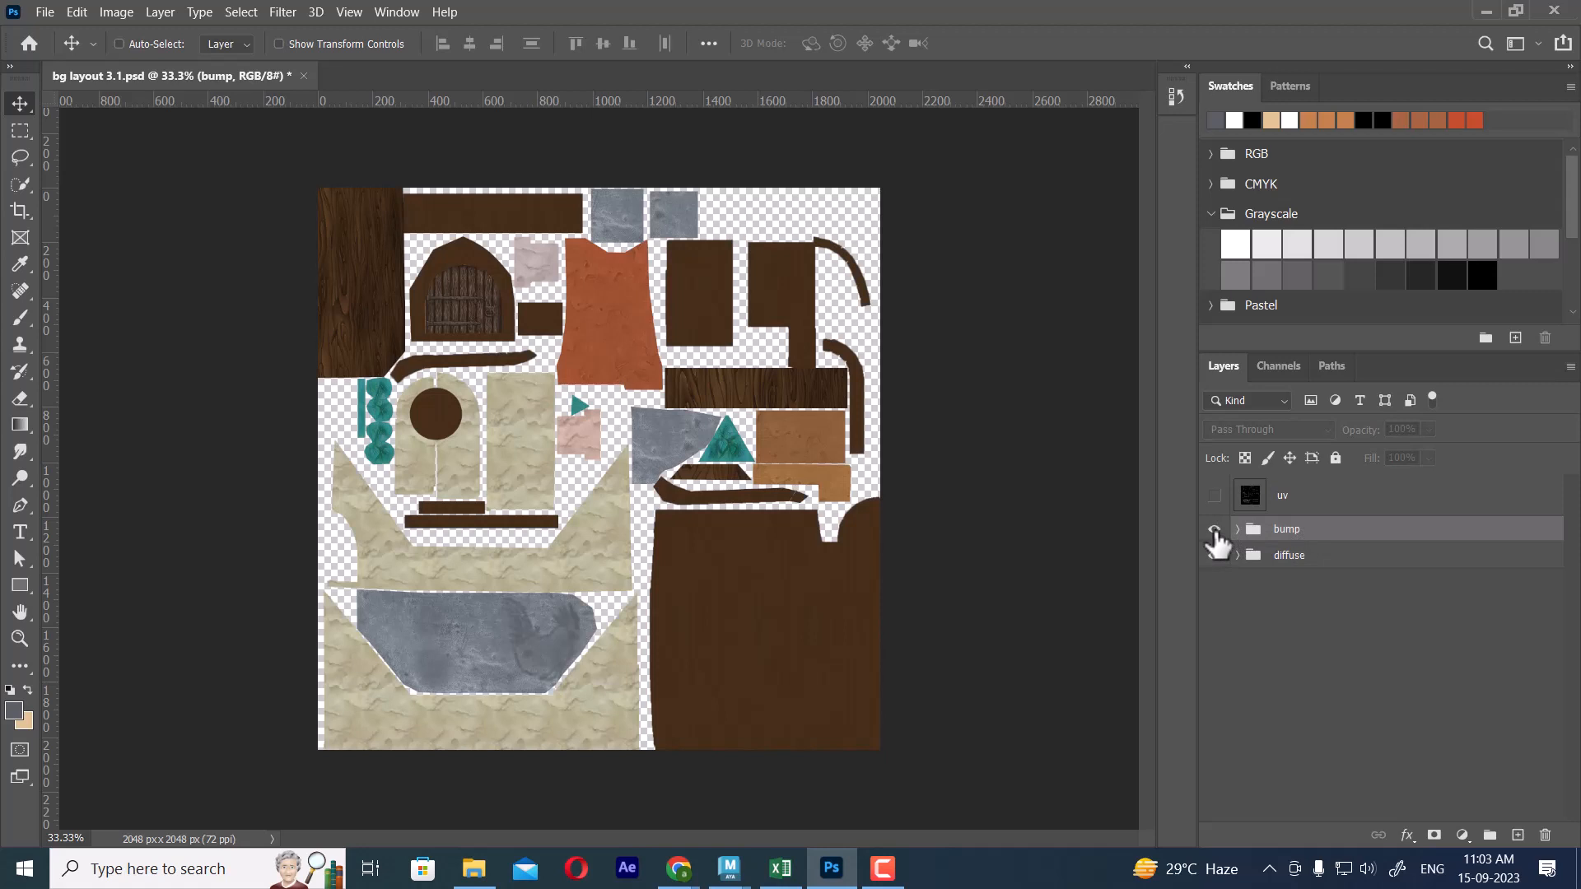
left_click(1213, 530)
left_click(1214, 531)
left_click(1214, 531)
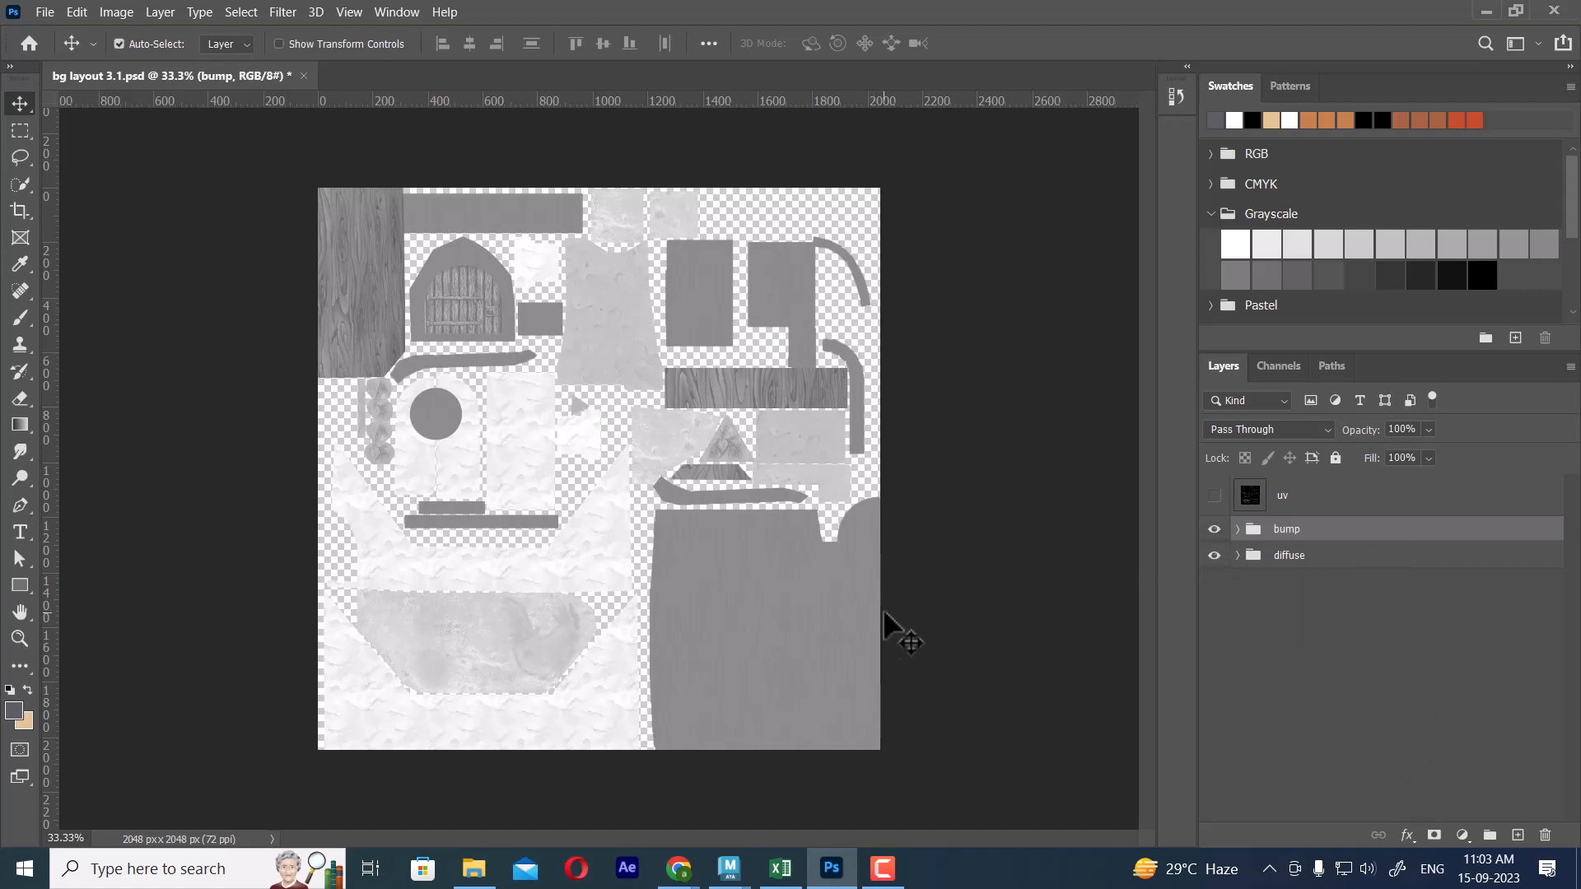
Save a Targa copy on the computer as bg layout 3.1bump.tga in the sourceimages folder at 32 bits/pixel.
key("ctrl+shift+s")
left_click(865, 595)
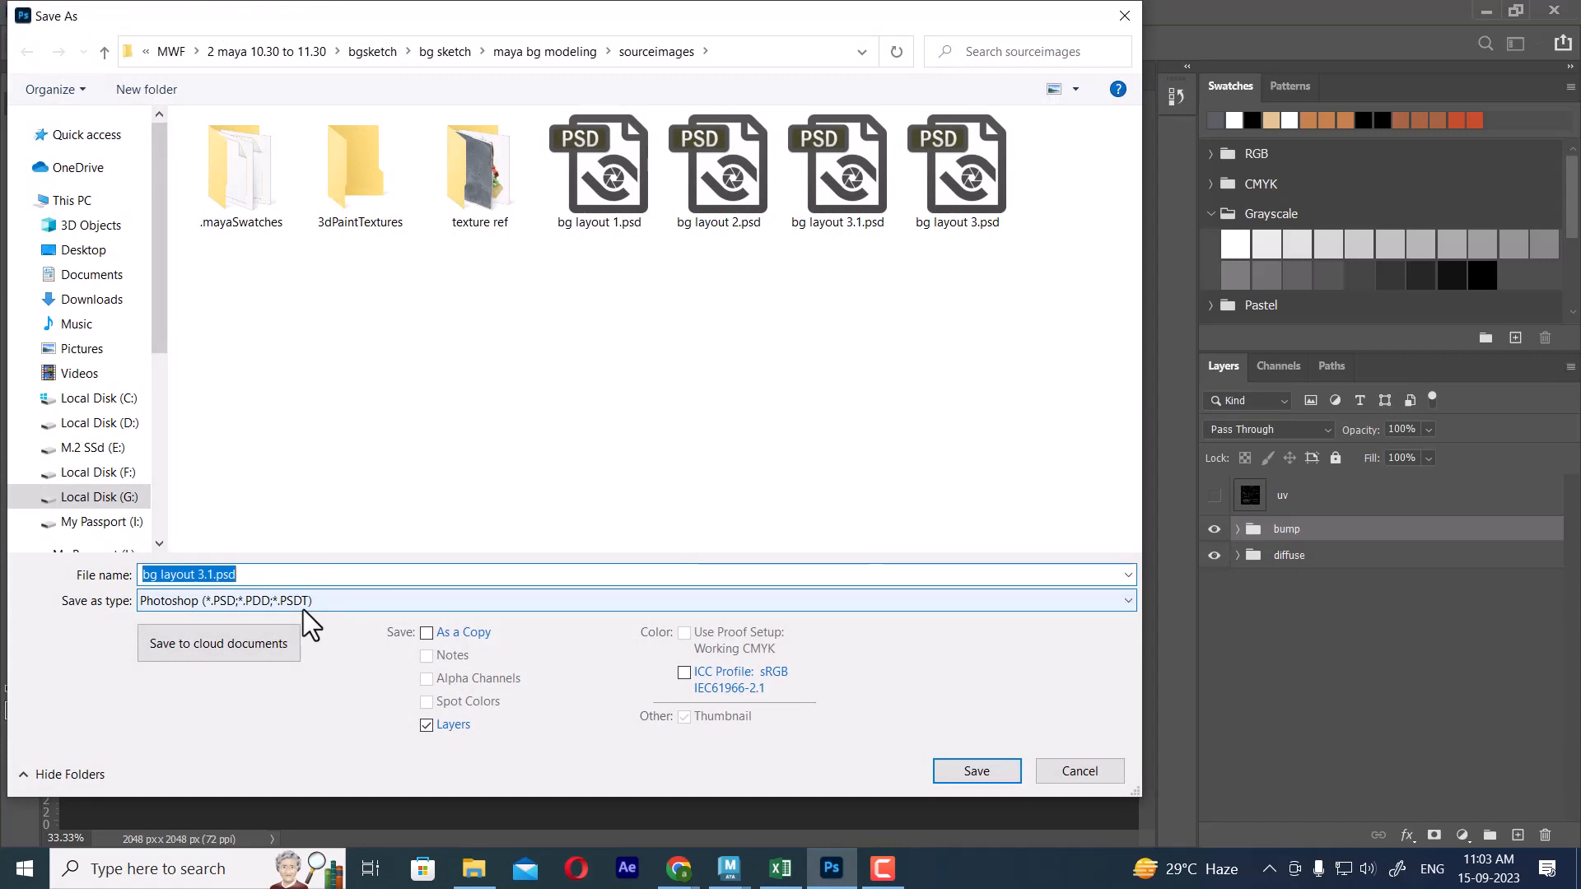
left_click(303, 609)
key("t")
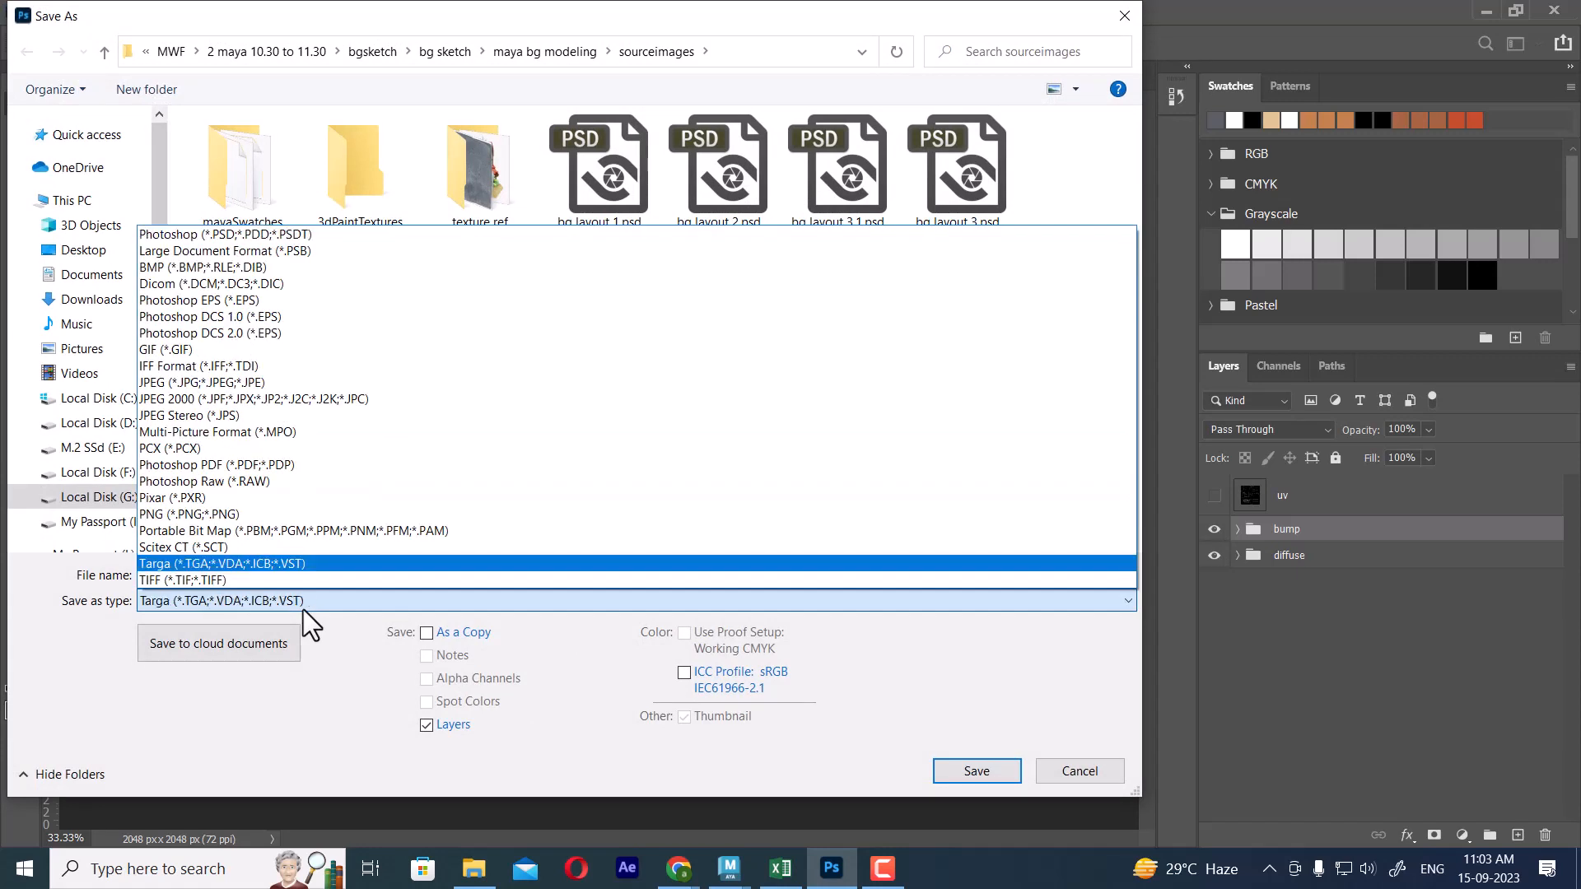
key("Return")
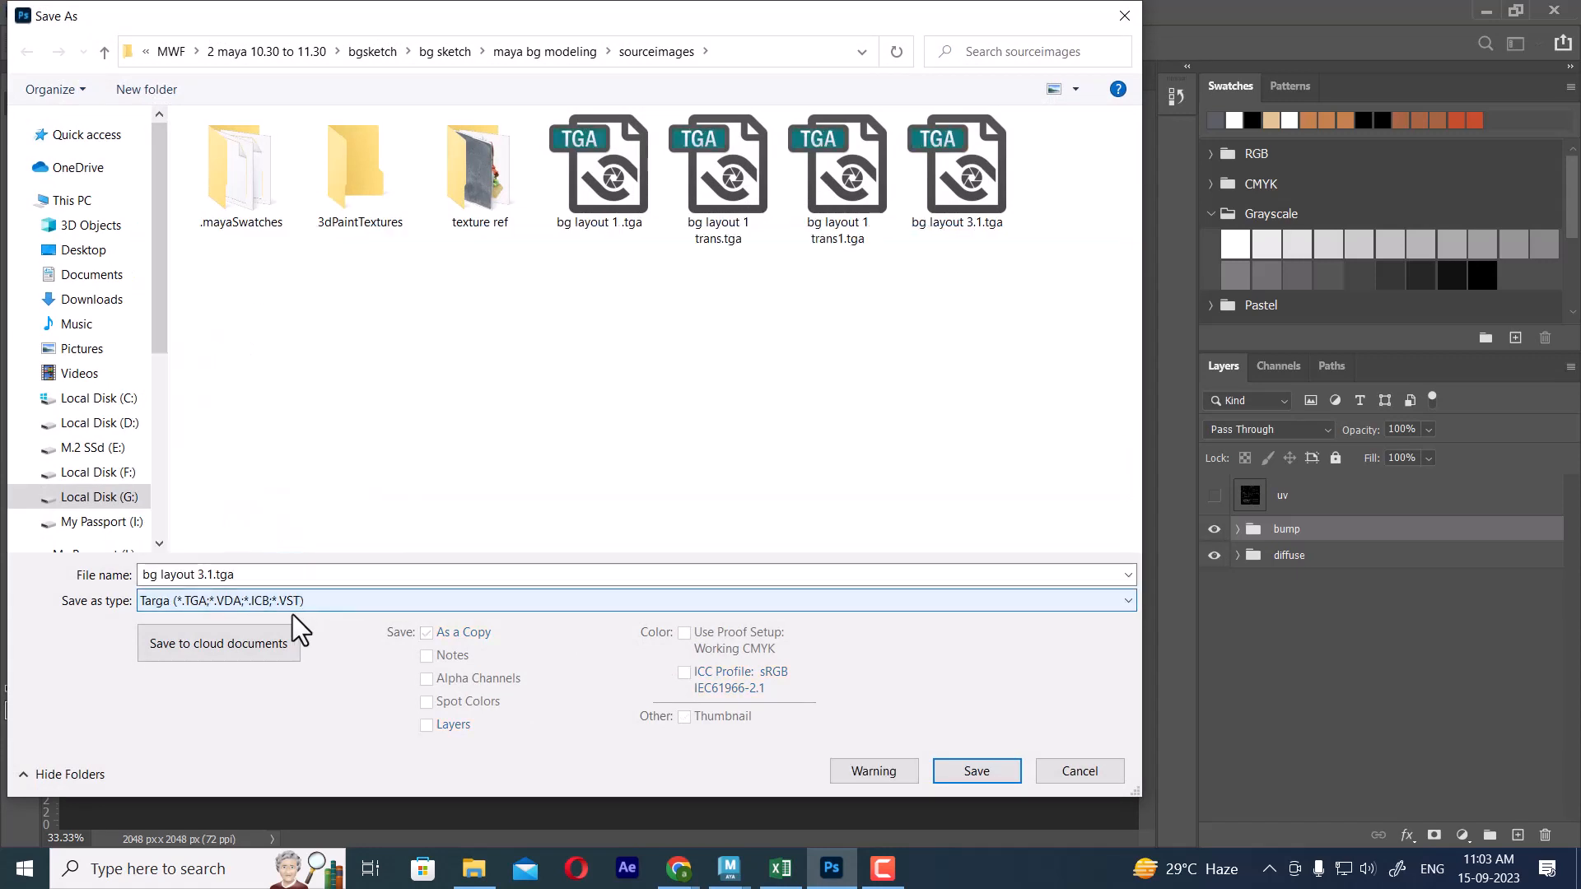
left_click(265, 578)
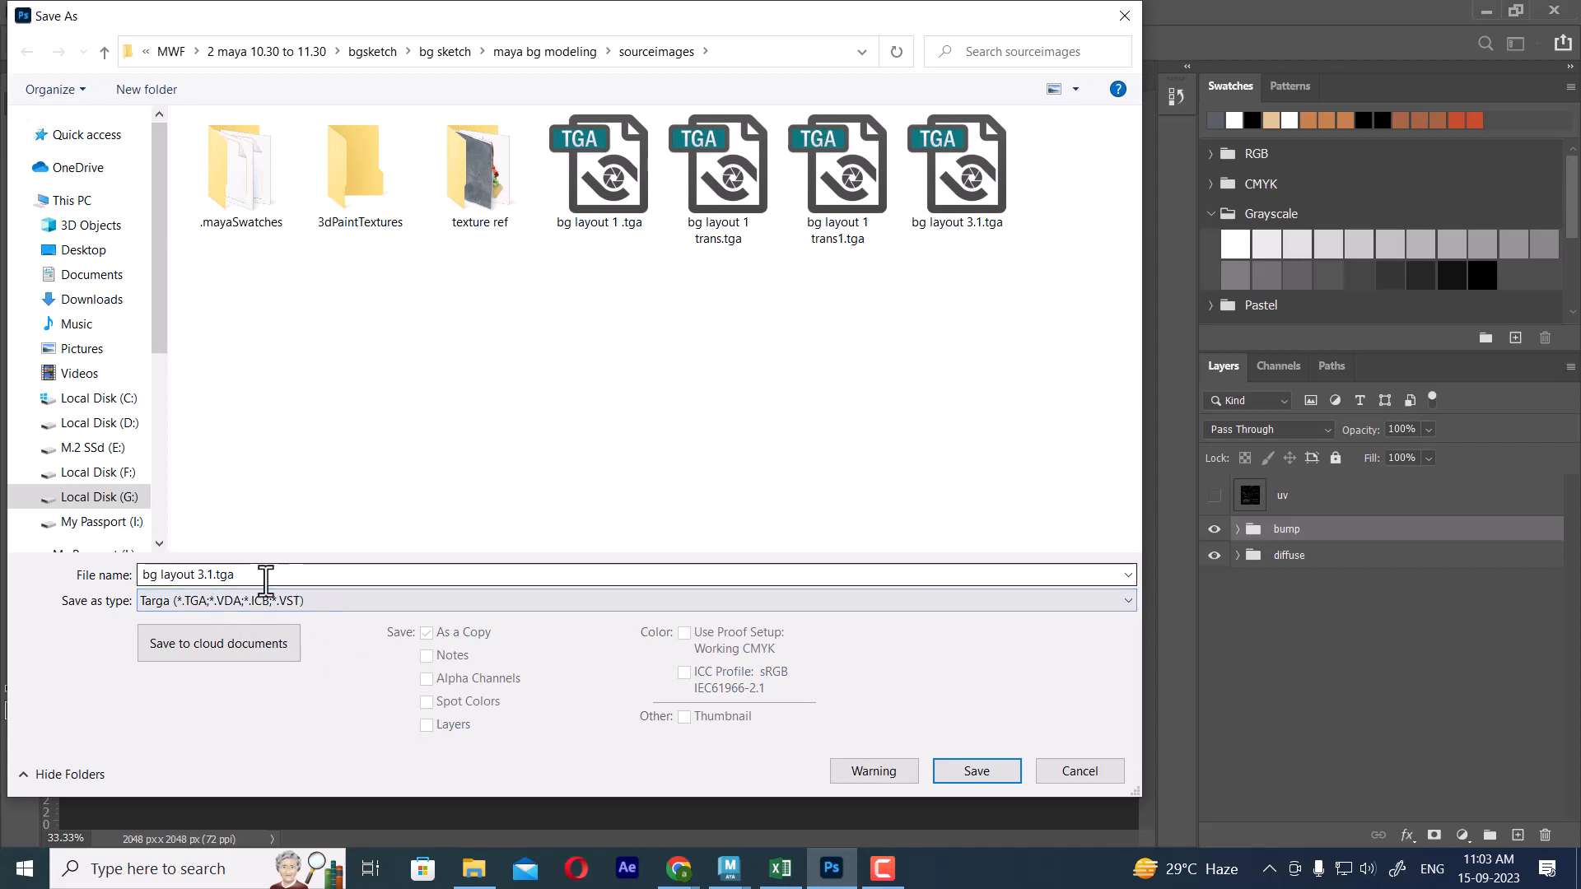
left_click(213, 575)
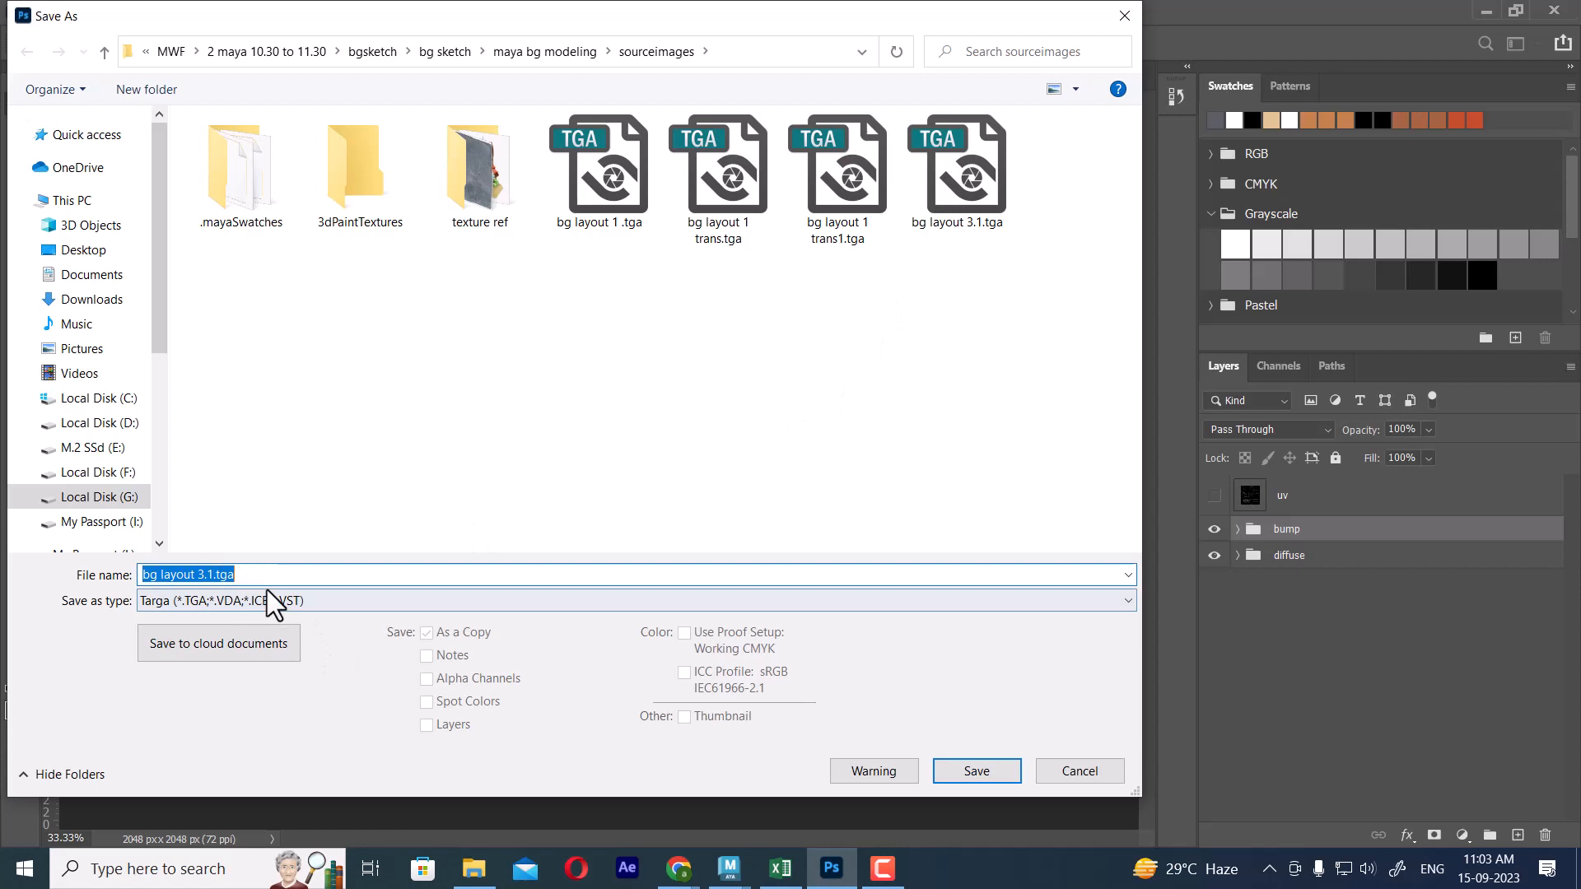
left_click(213, 575)
type("bump")
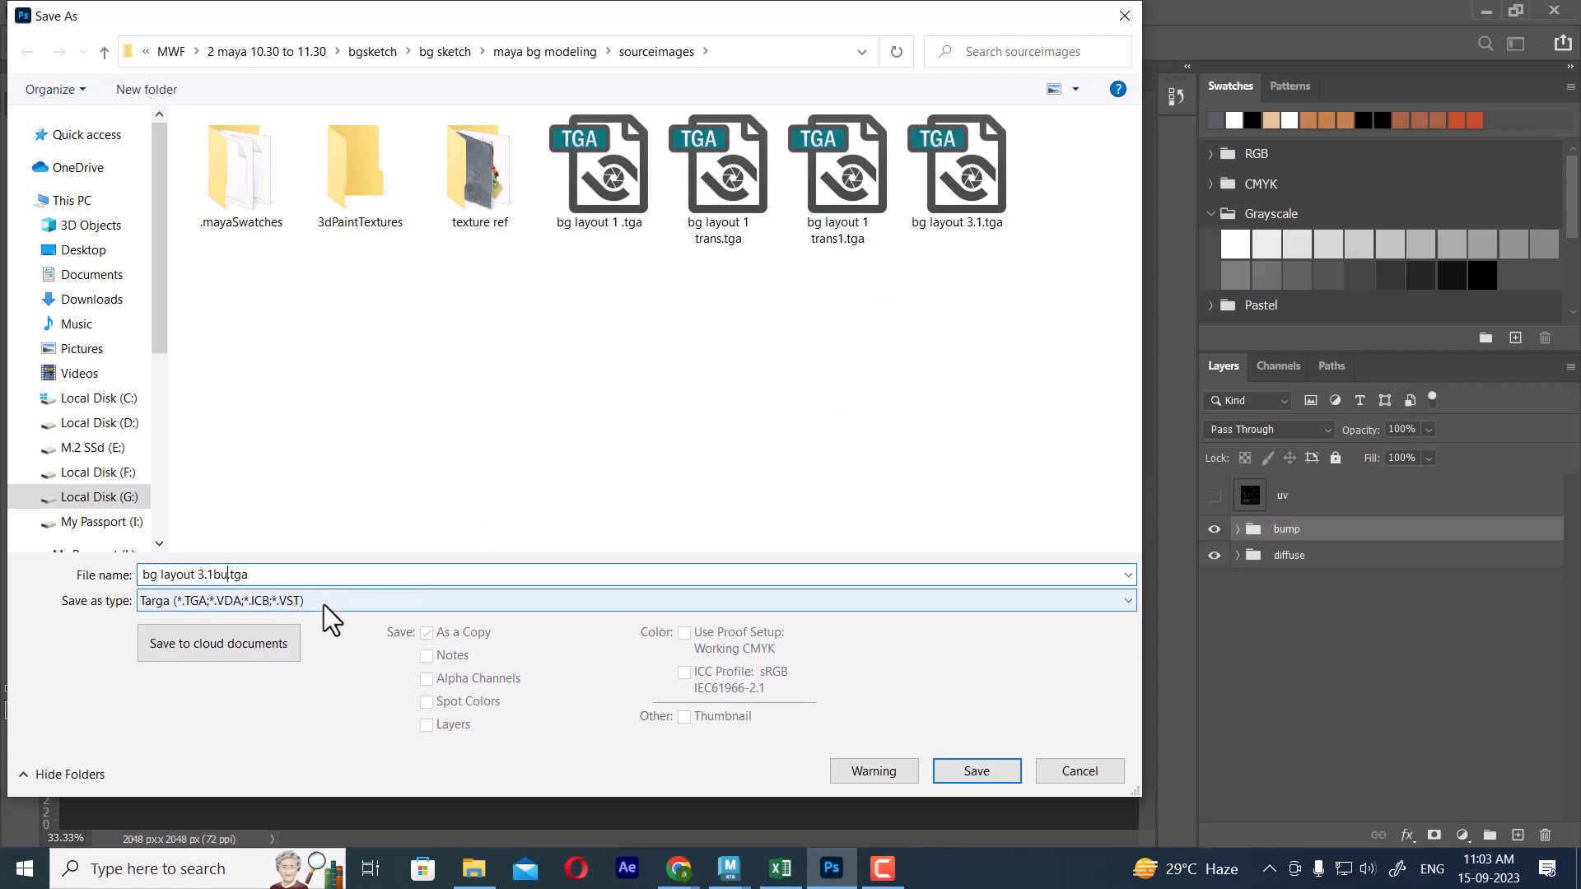
key("Return")
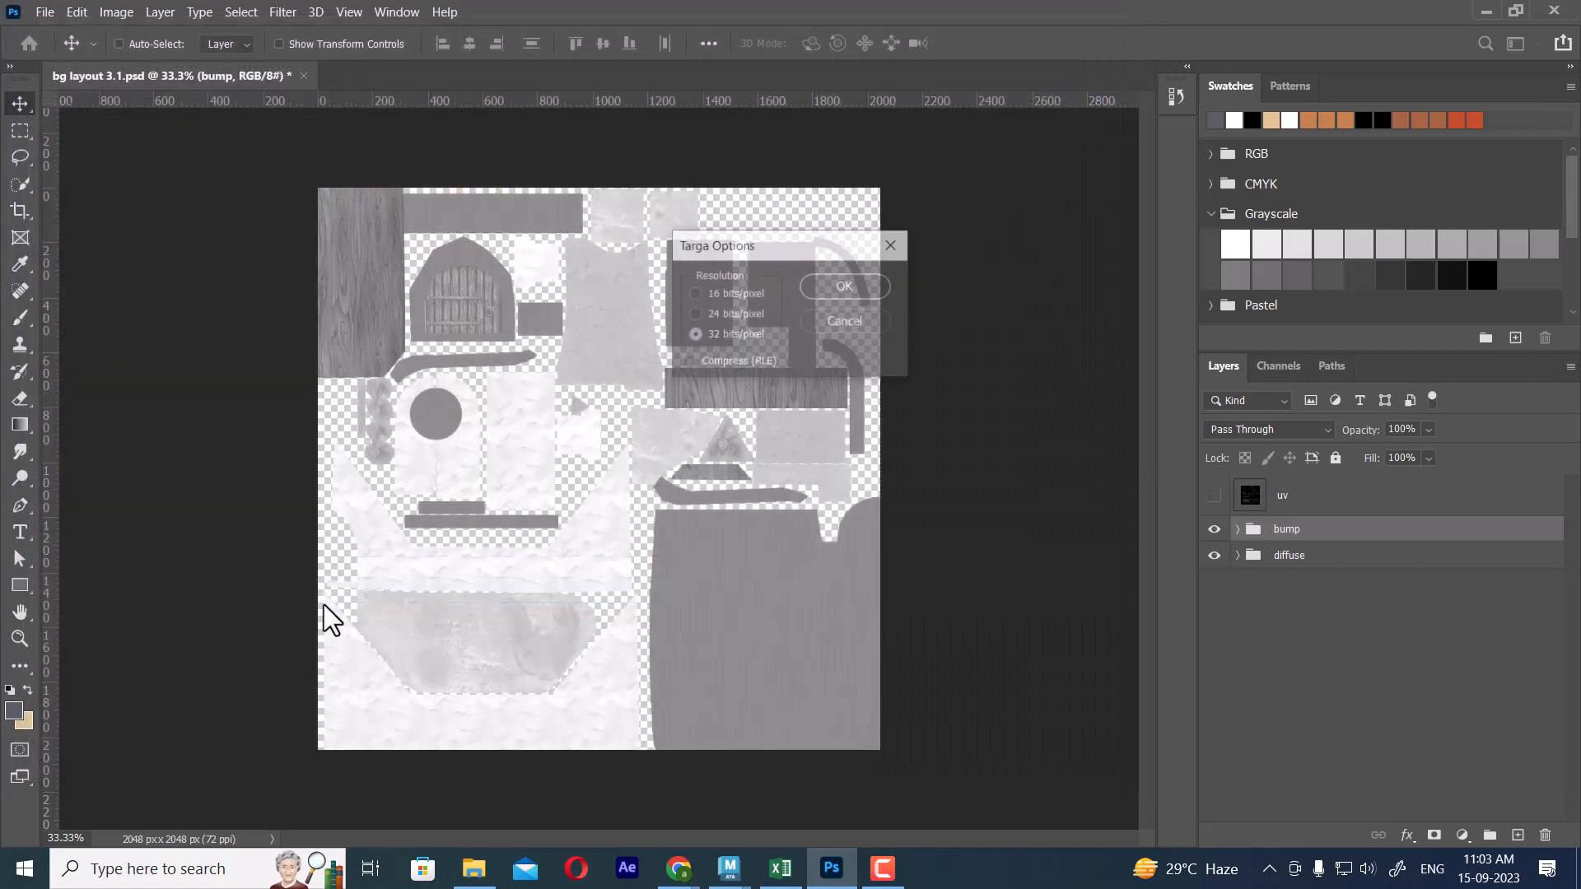
key("Return")
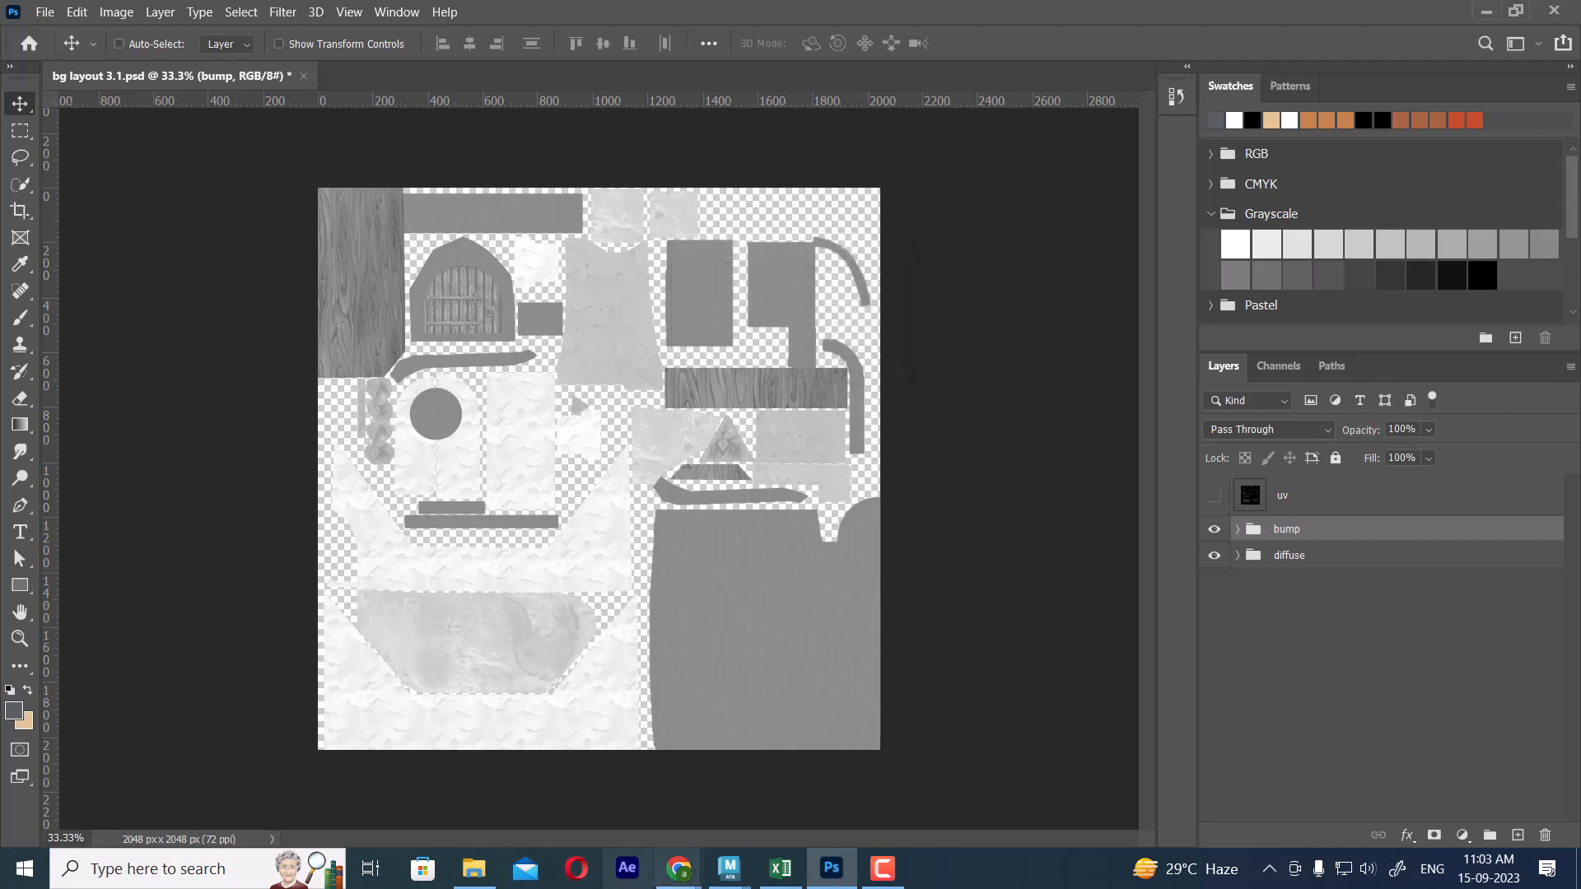
Switch to the bg texturing scene in Maya, connect a File texture to layout_3's bump mapping, and open its image browser.
mouse_move(728, 868)
left_click(665, 779)
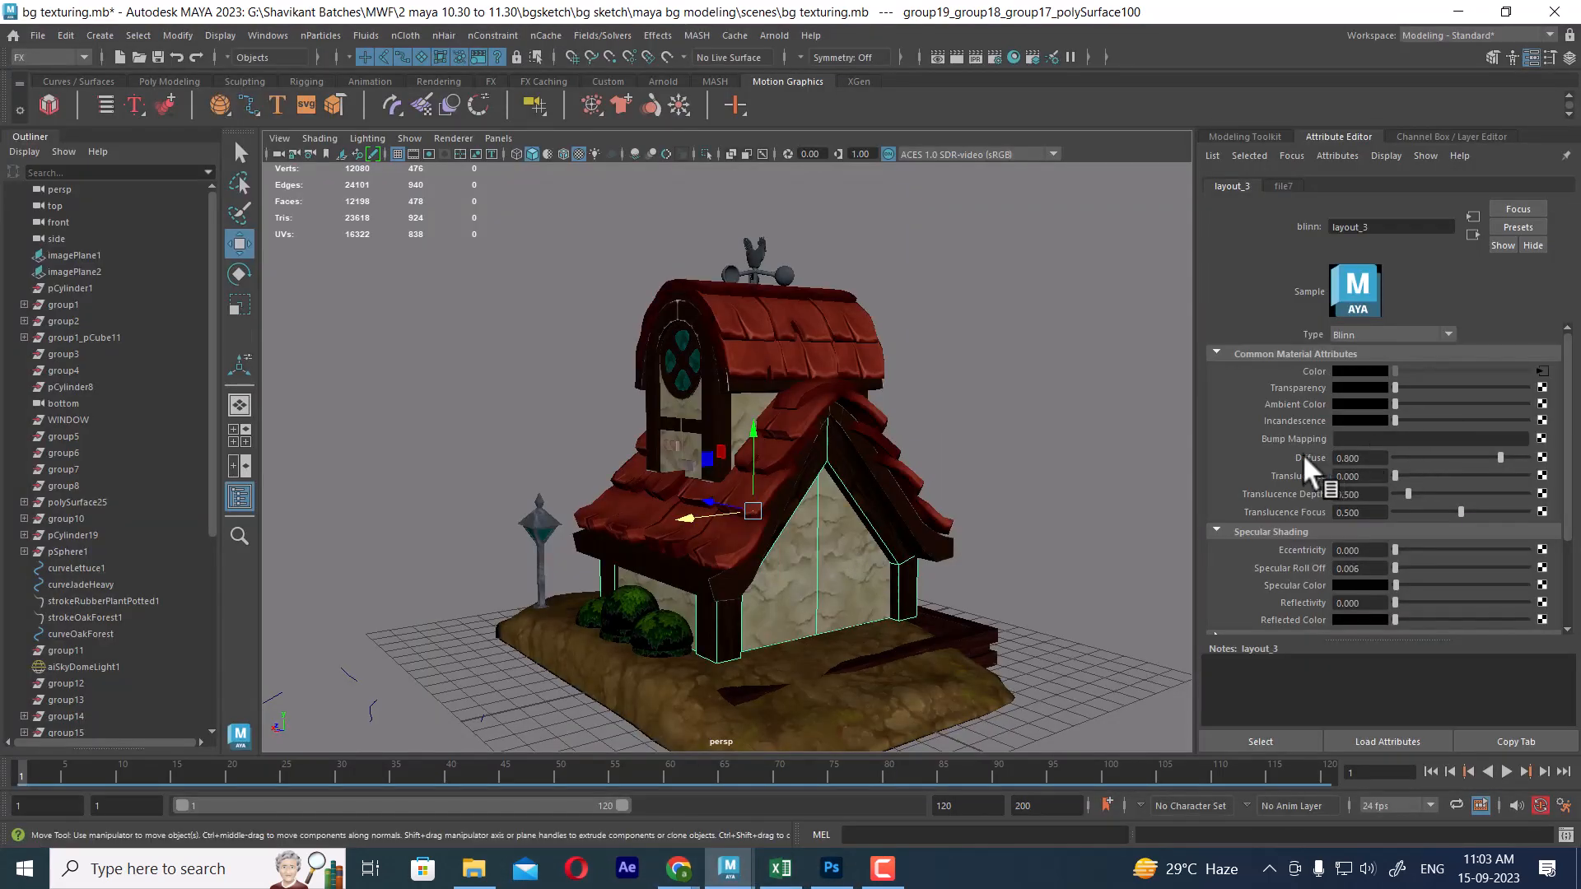
left_click(1542, 457)
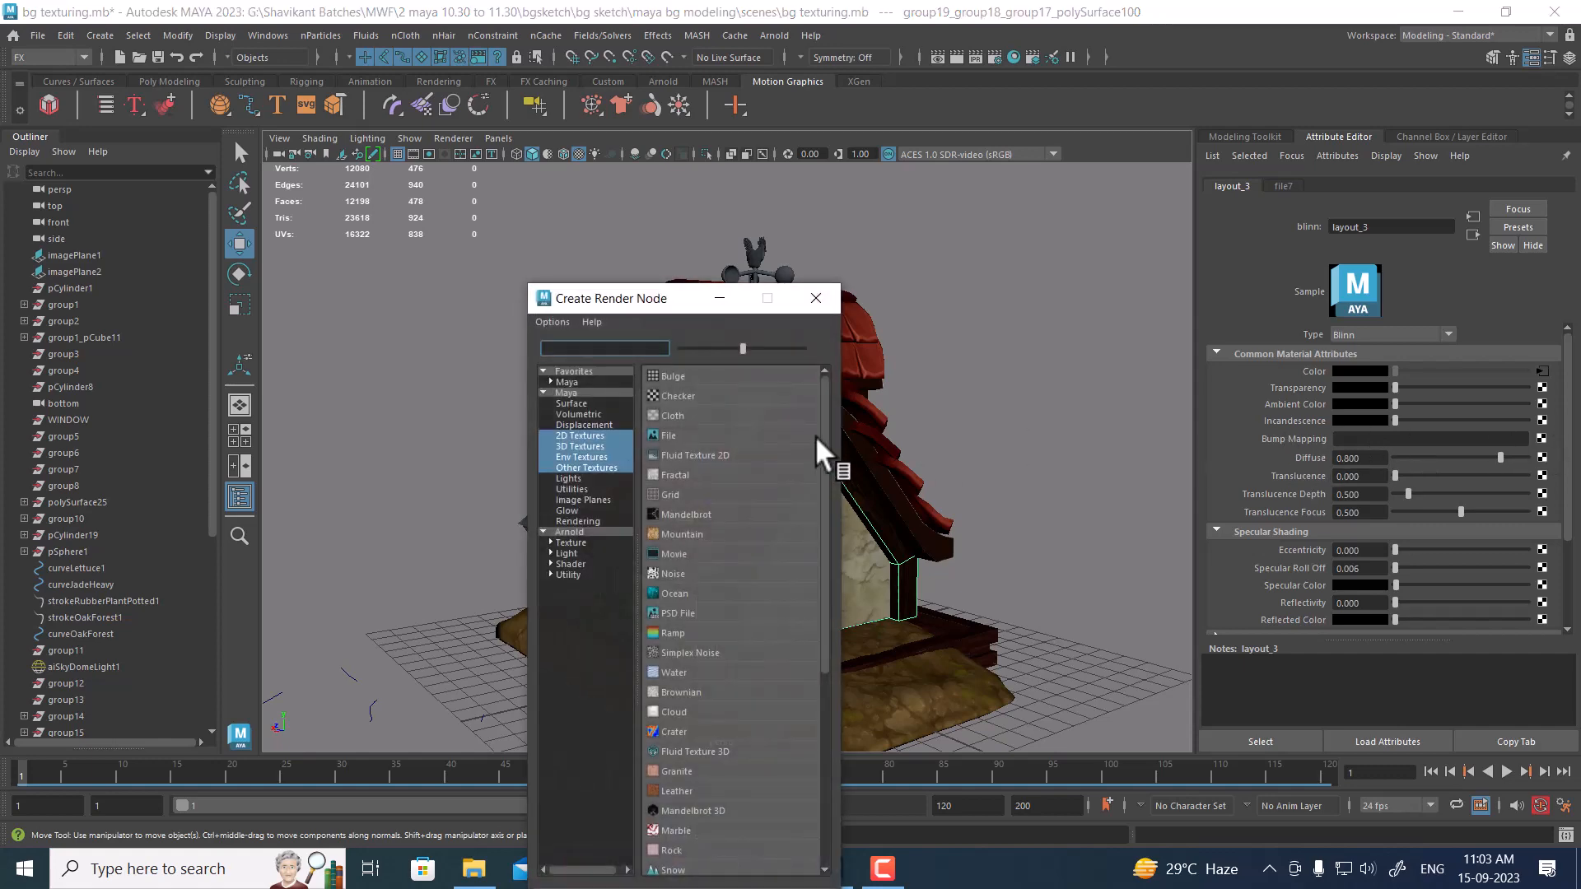
left_click(698, 430)
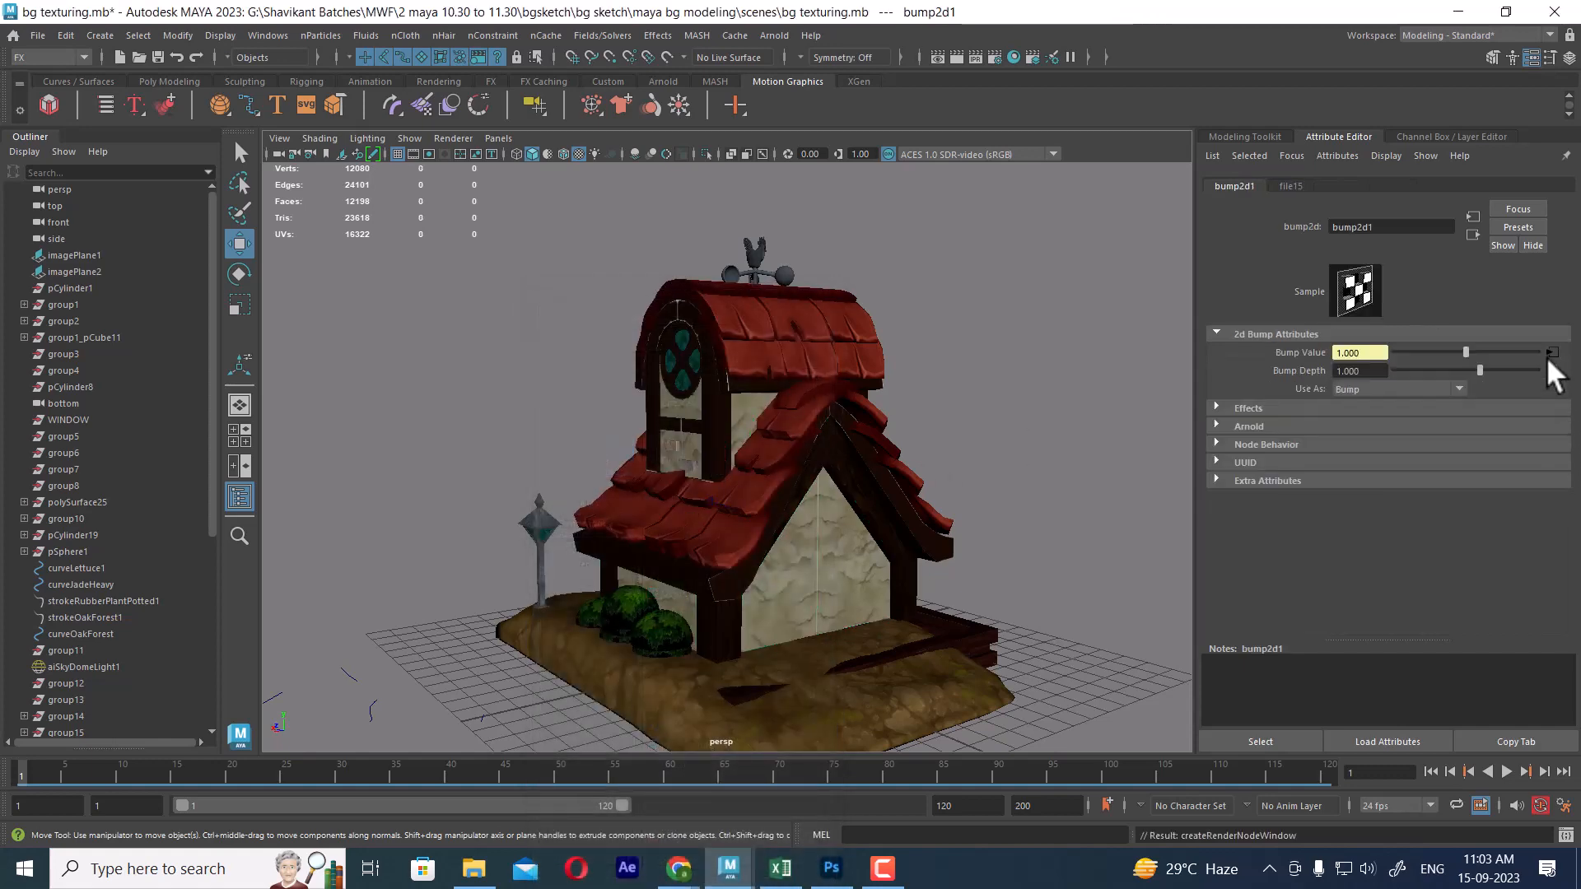
left_click(1551, 353)
left_click(1545, 411)
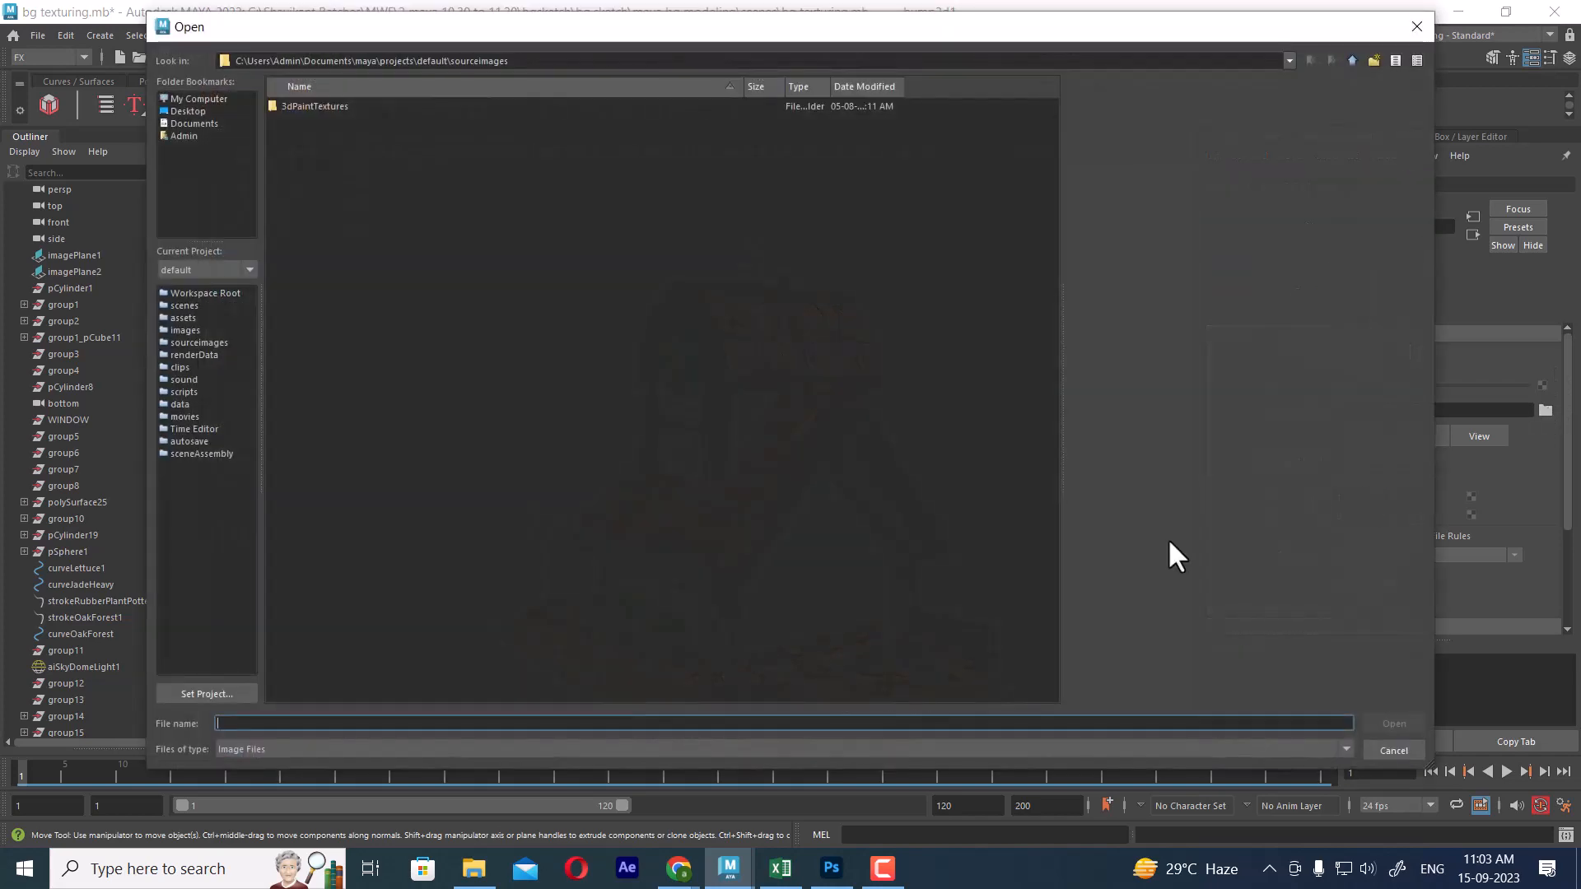
Copy the path of the maya bg modeling project's sourceimages folder in File Explorer.
left_click(483, 872)
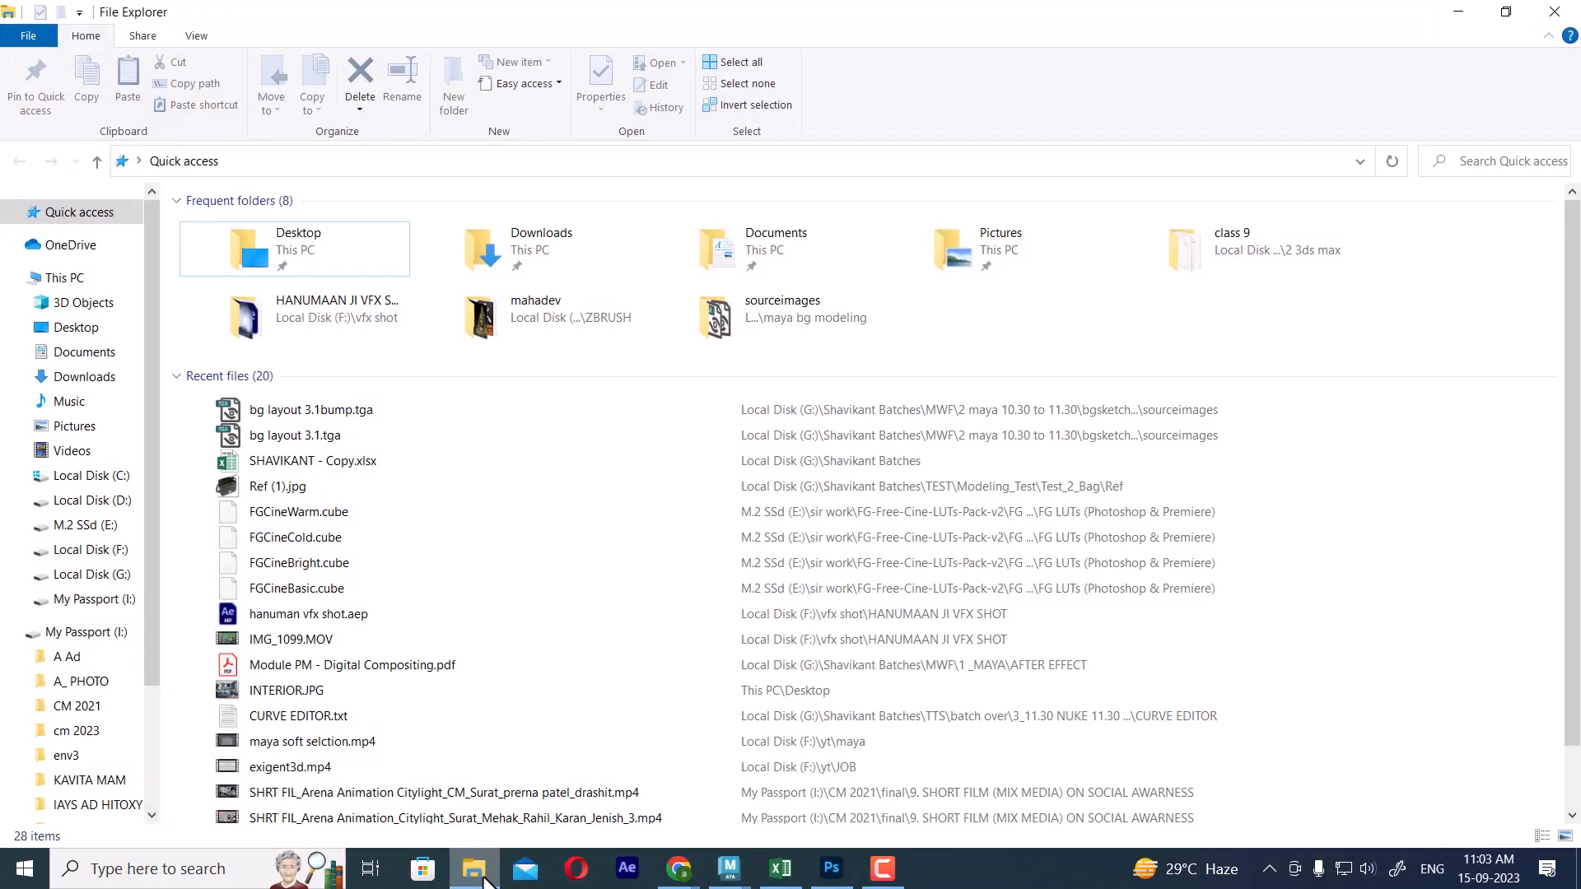
left_click(781, 320)
right_click(780, 320)
left_click(660, 355)
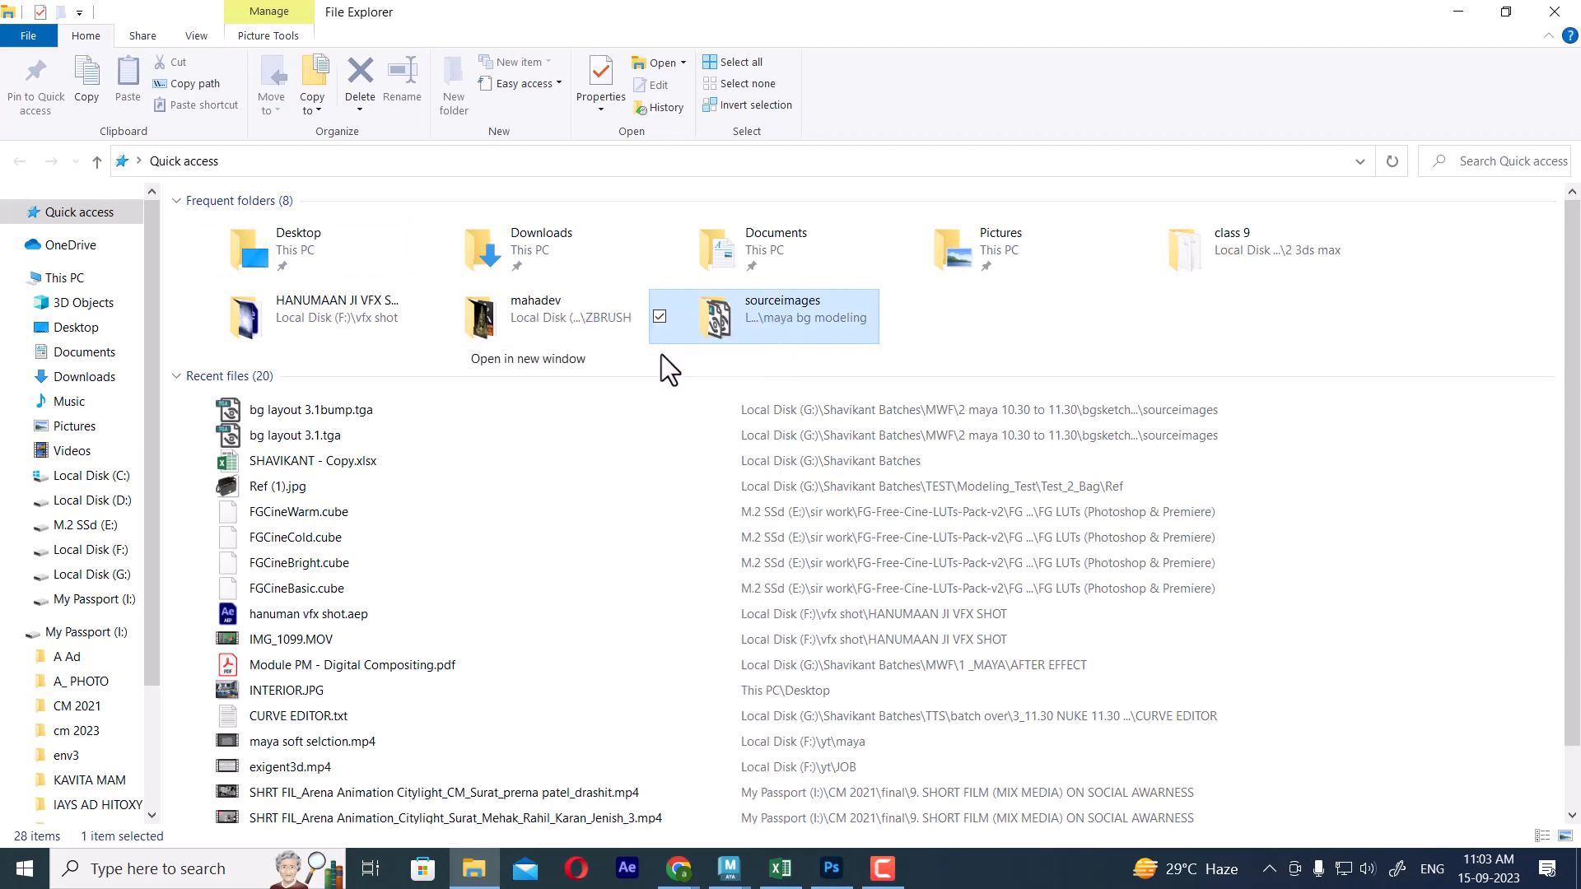
left_click(1005, 160)
key("ctrl+c")
left_click(1457, 13)
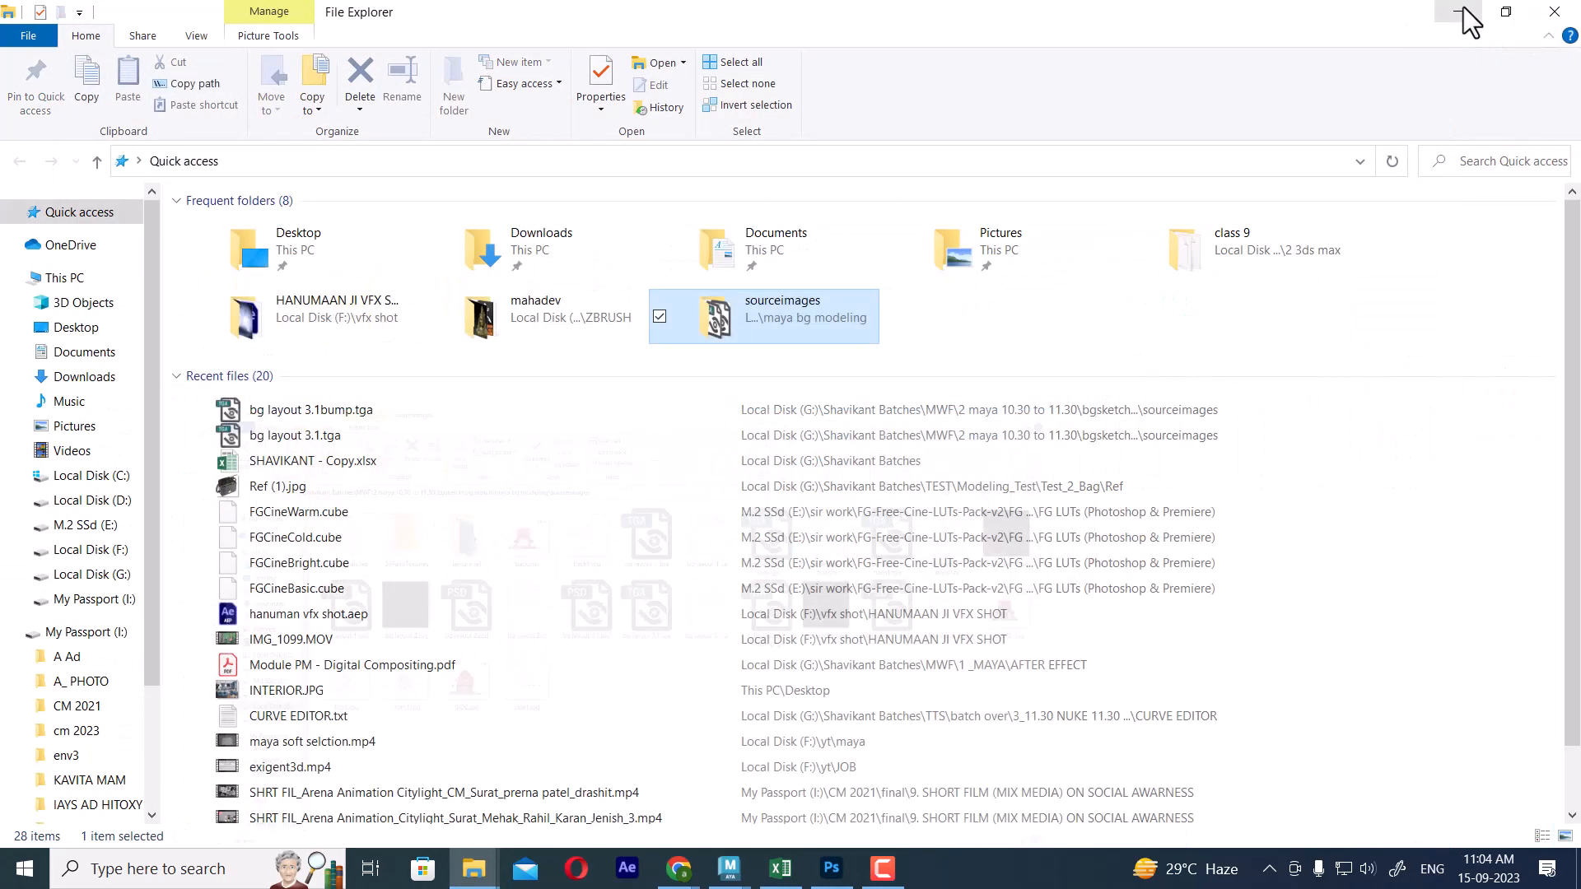
Back in Maya, go to the copied sourceimages path and load bg layout 3.1bump.tga as the bump file texture.
mouse_move(729, 869)
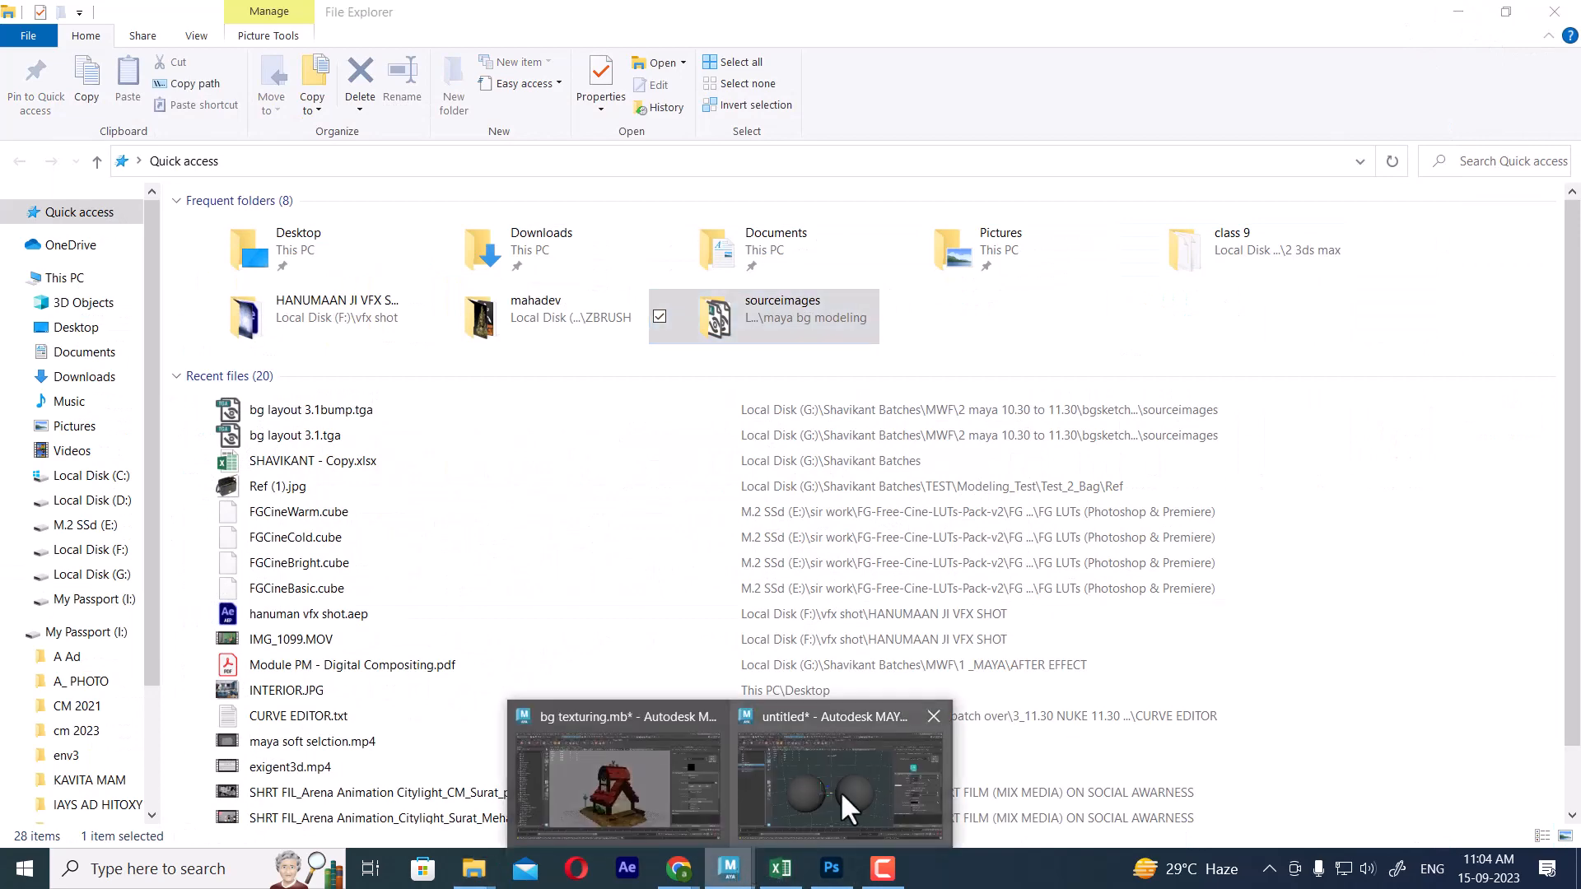
left_click(633, 786)
key("ctrl+v")
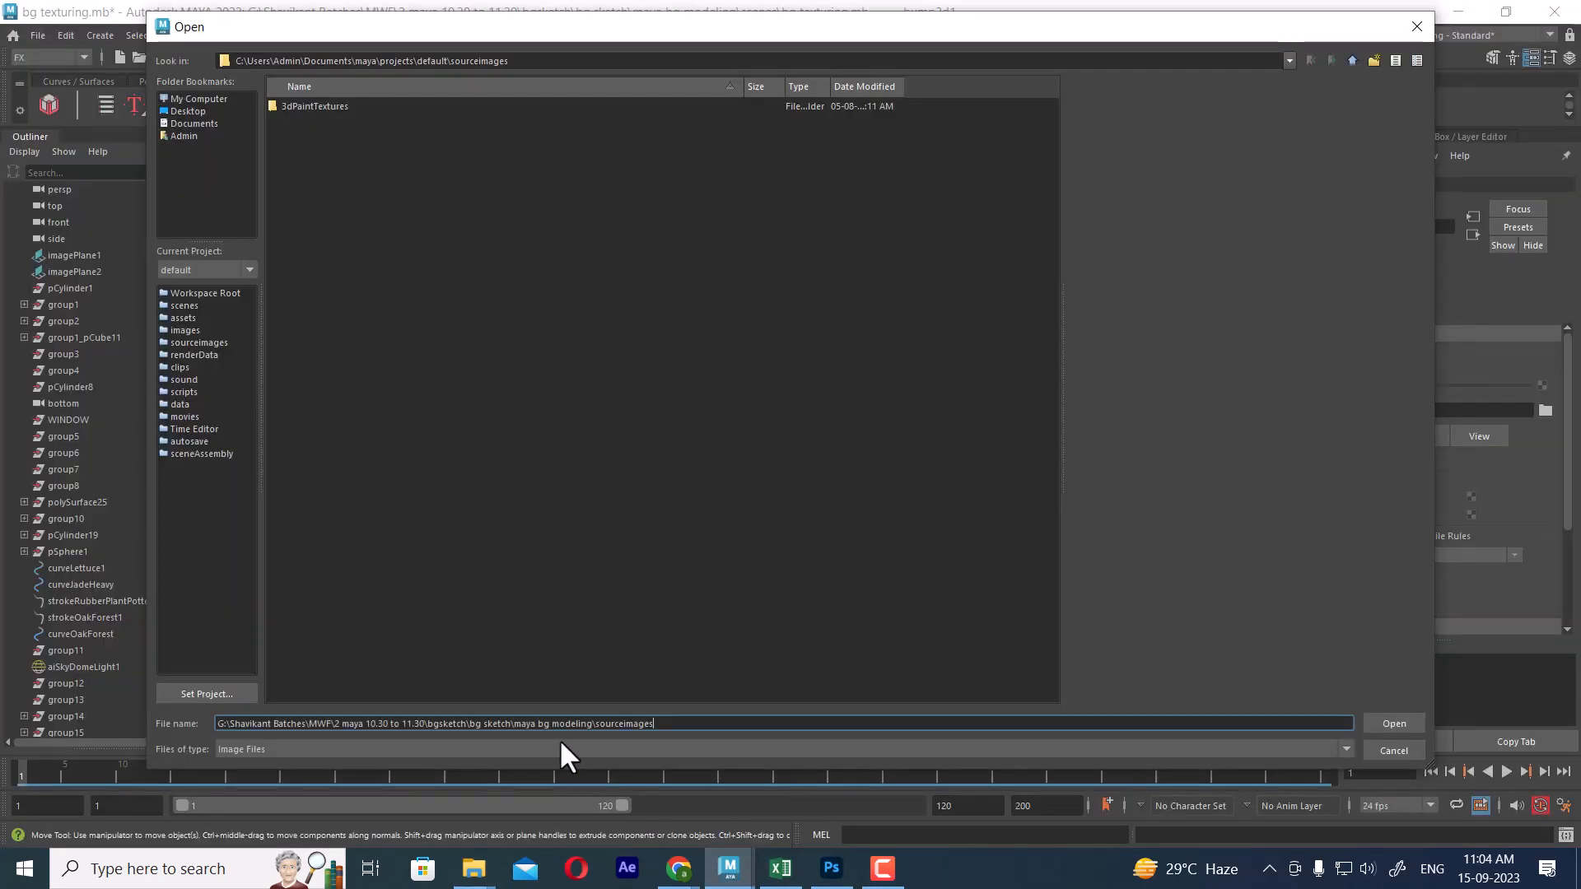
key("Return")
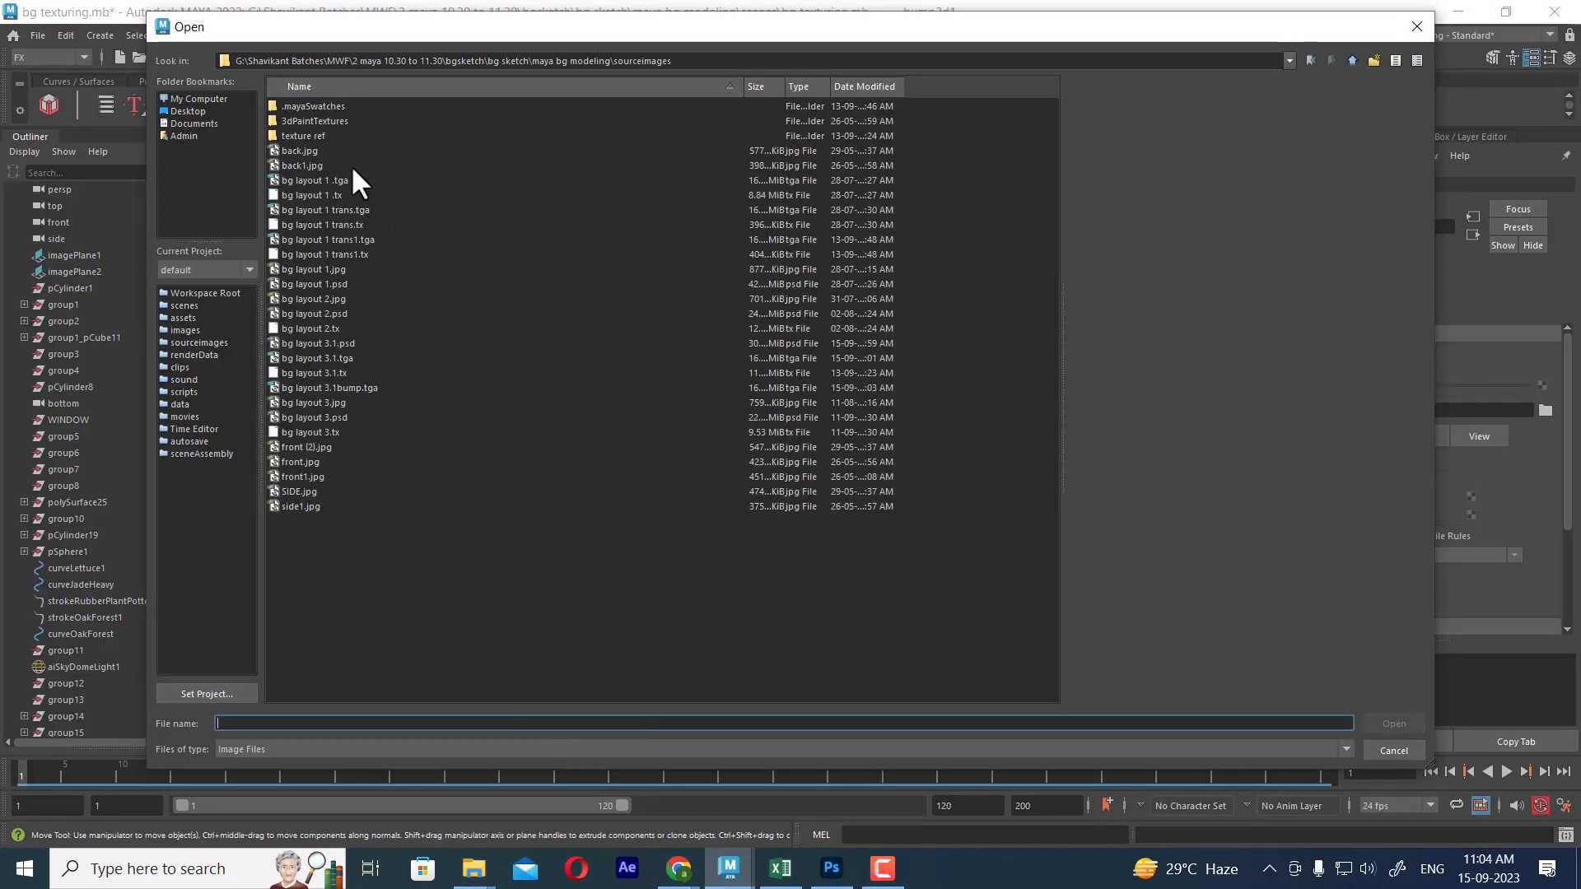
left_click(324, 359)
double_click(329, 386)
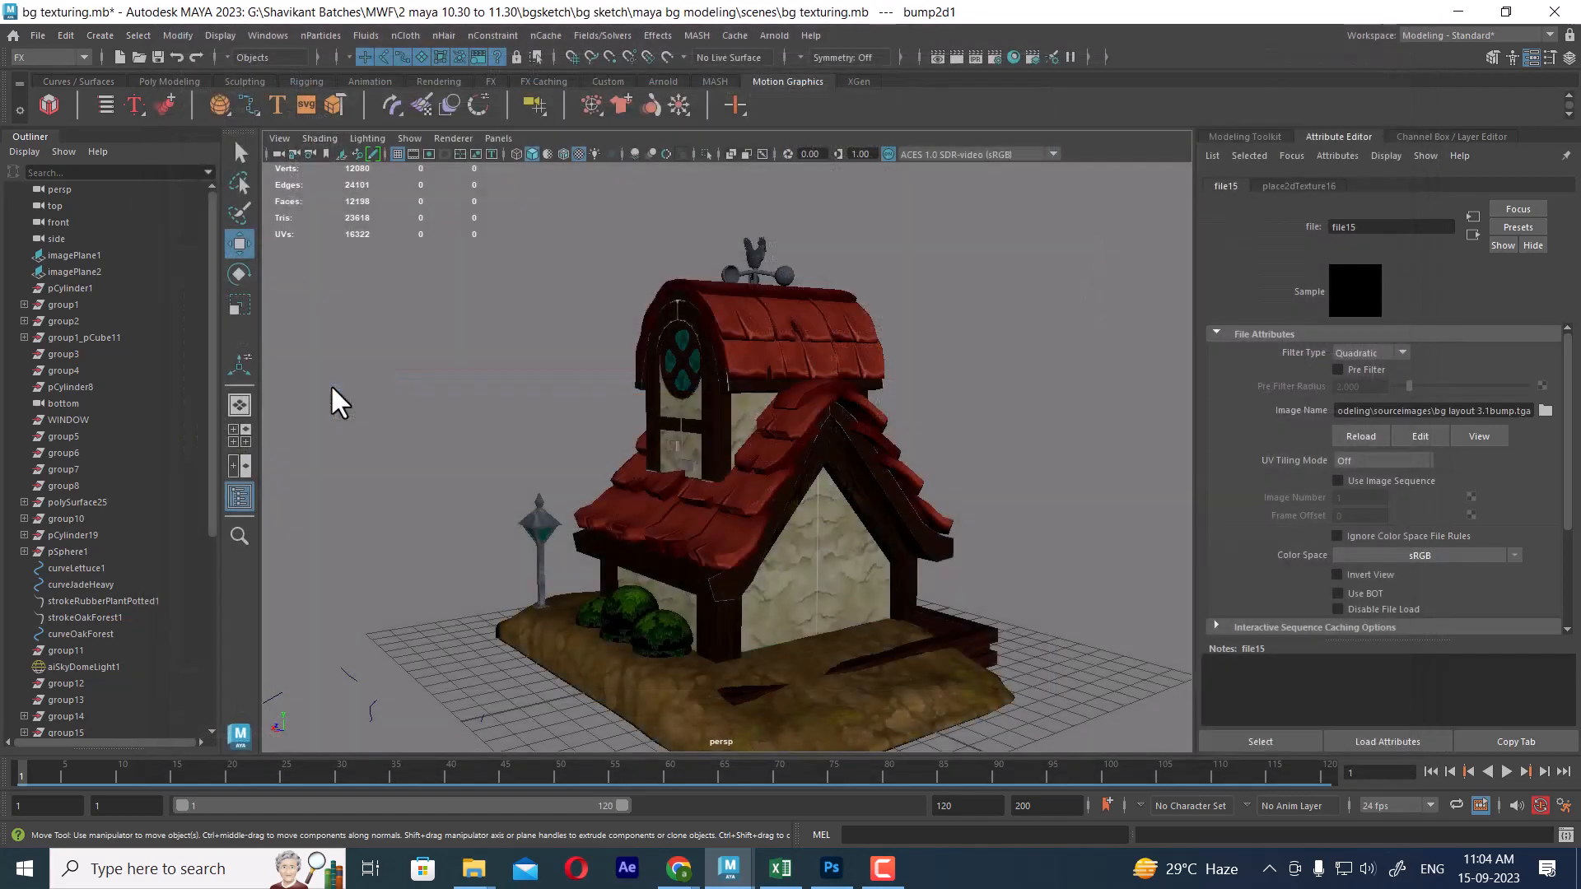
Set the bump depth of the layout_3 bump node to 0.1.
left_click_drag(942, 530, 911, 554, "alt")
scroll(857, 523, "up", 3)
scroll(893, 553, "up", 3)
left_click(1473, 234)
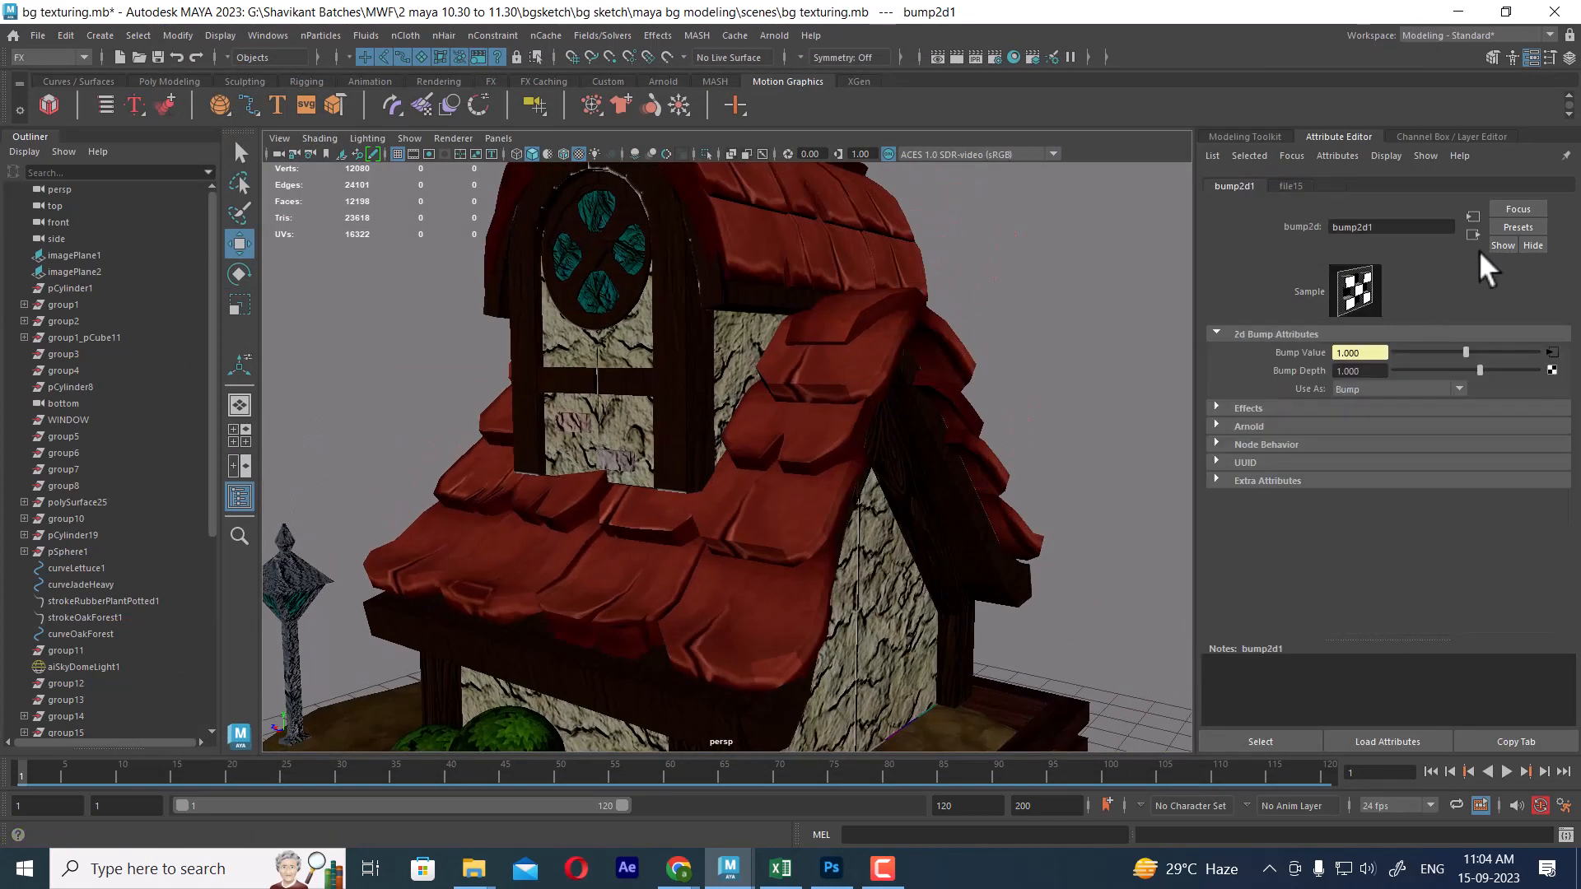
left_click(1359, 370)
type(".1")
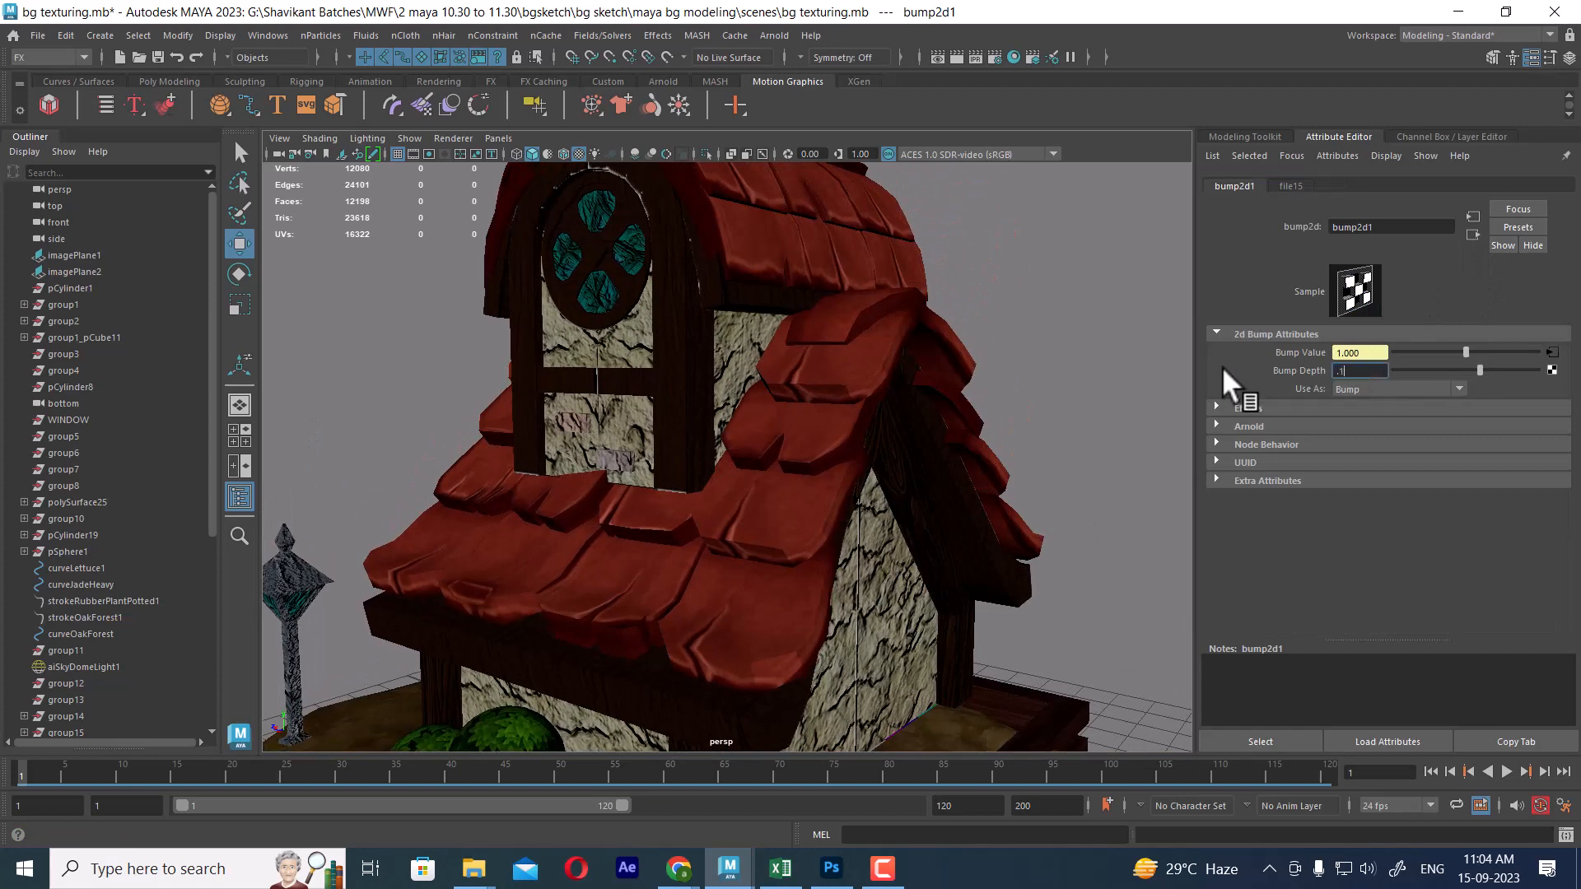
key("Return")
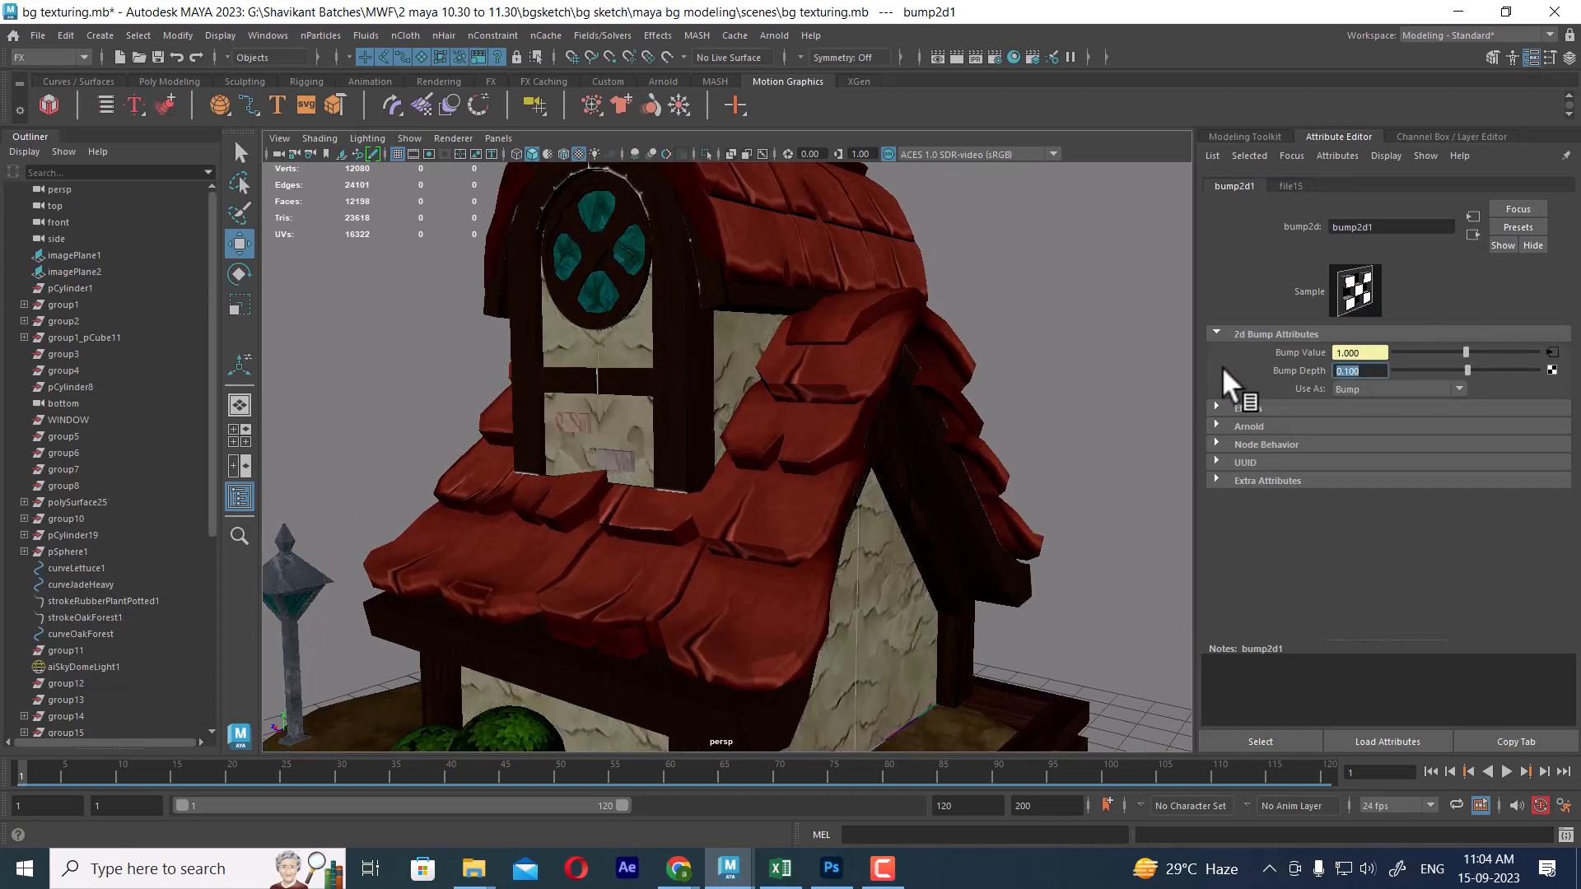
Examine the bump effect and the texture seams on the house's plaster walls, gable beams and roof edges.
left_click_drag(917, 483, 1009, 494, "alt")
left_click(1043, 421)
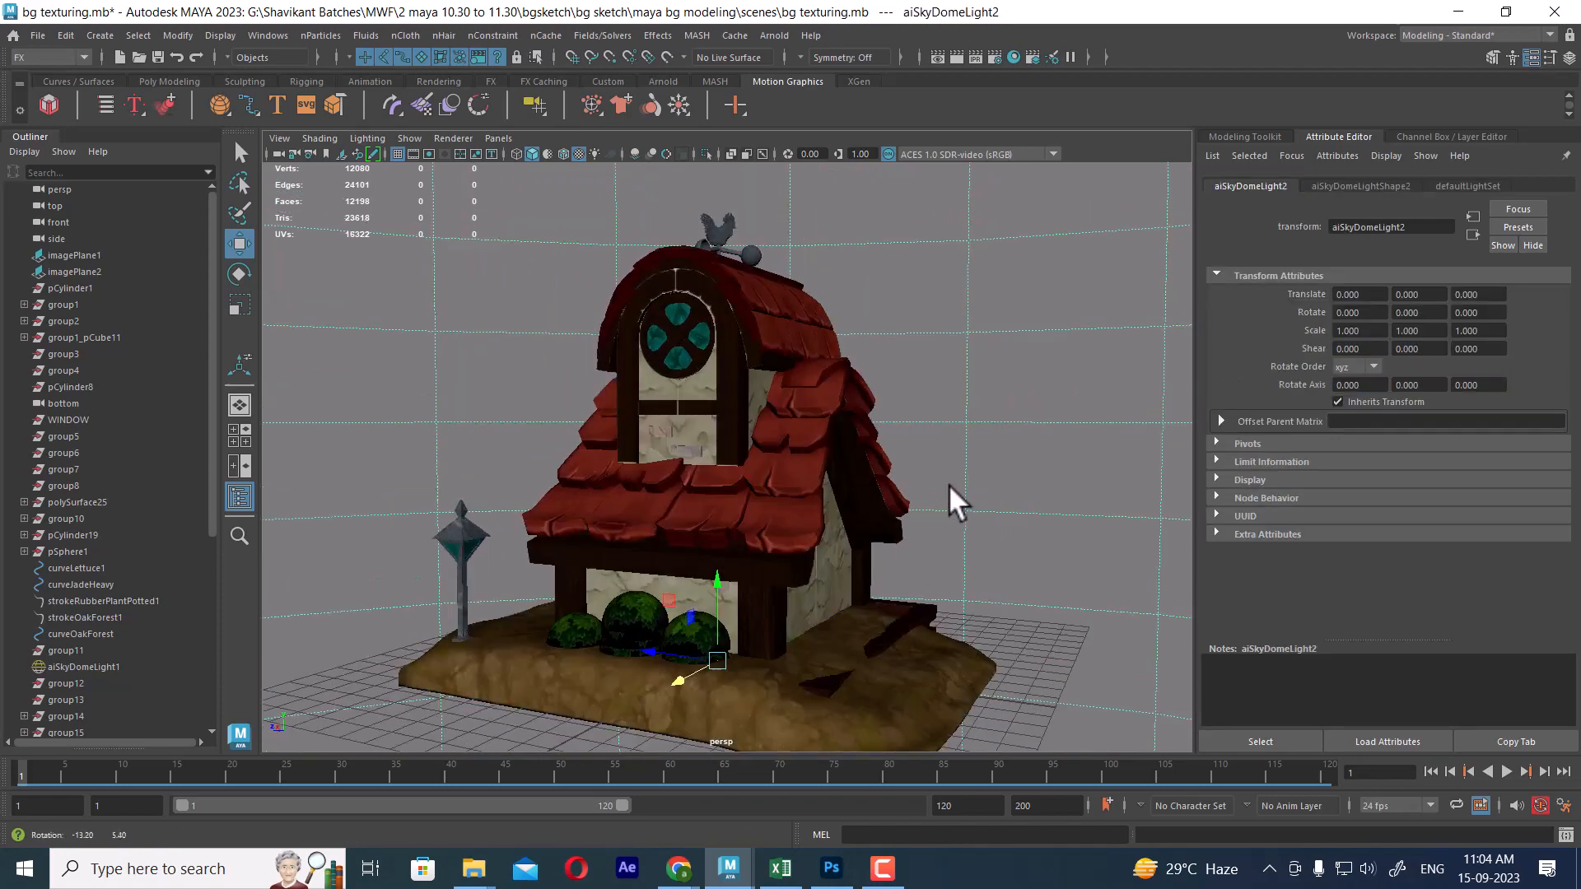
right_click_drag(949, 484, 1075, 487, "alt")
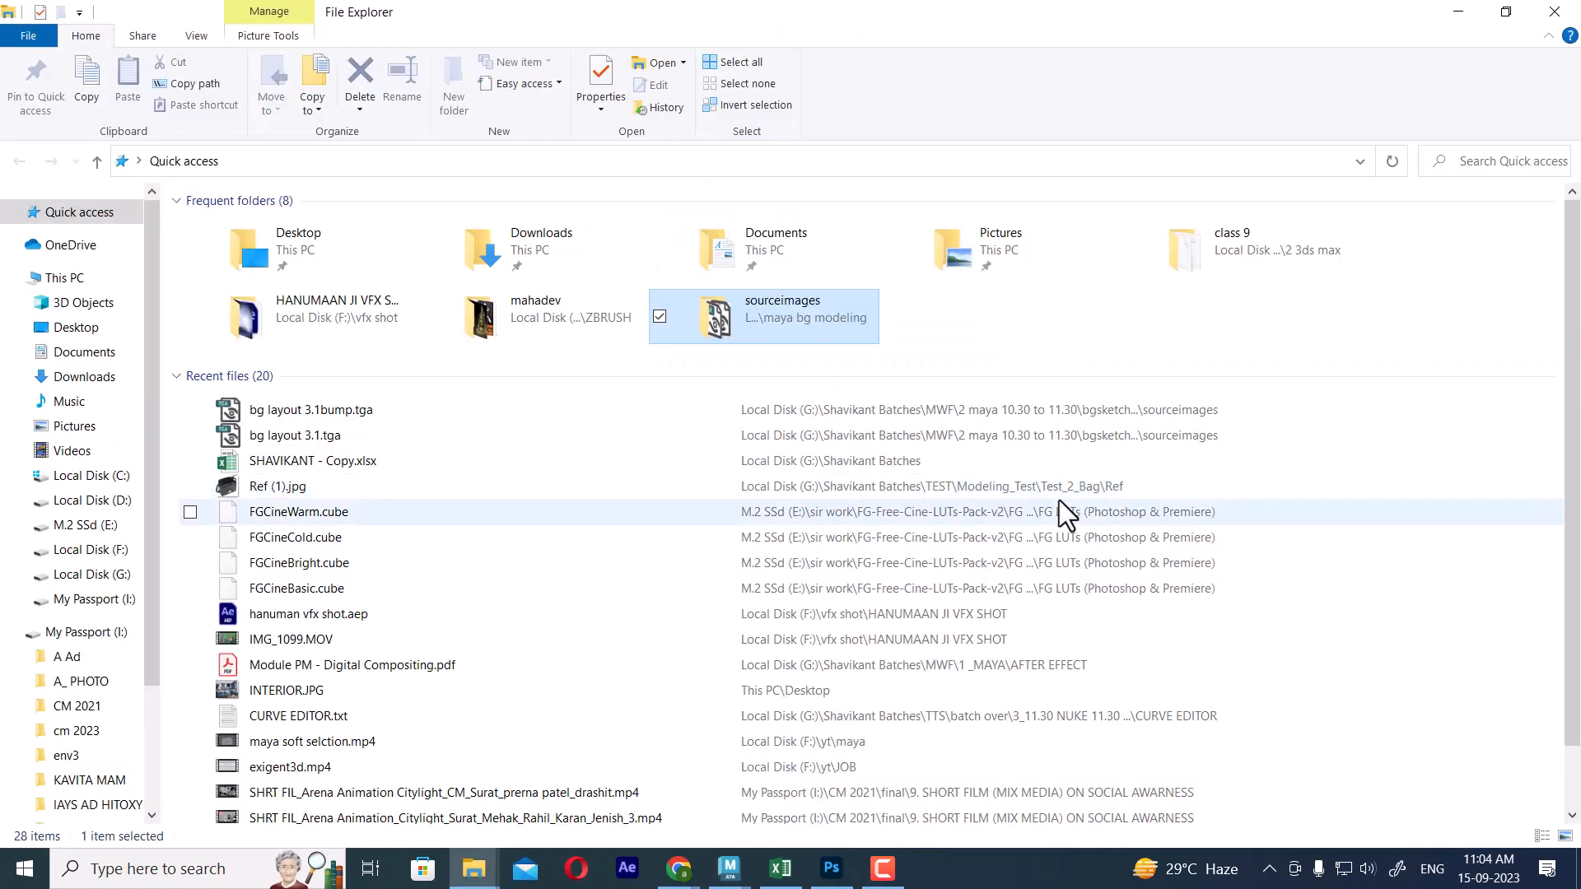
left_click(830, 871)
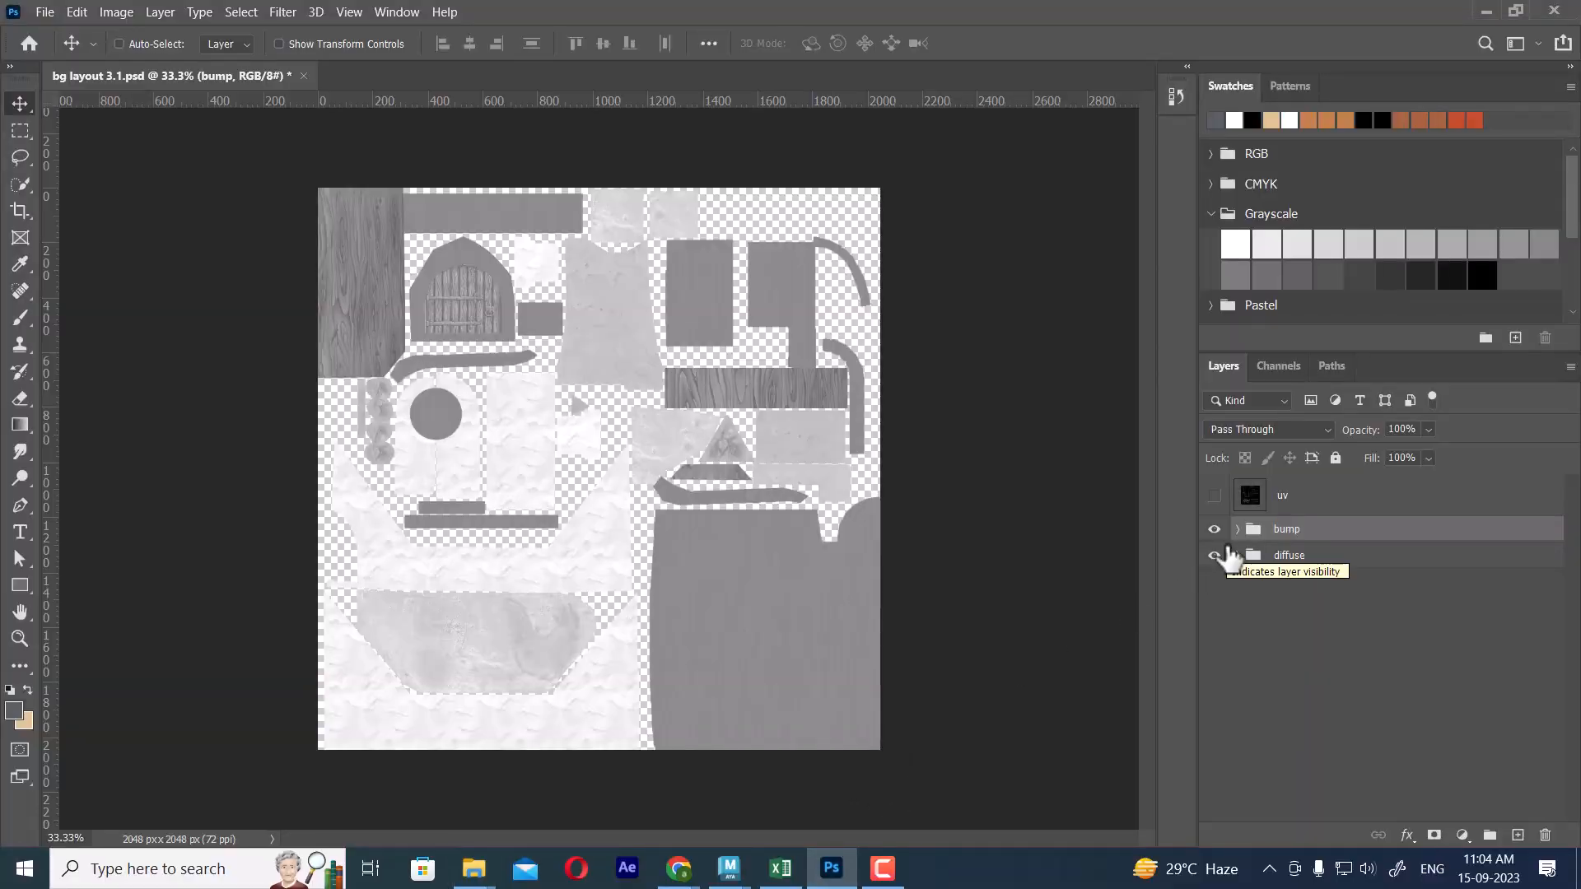
key("alt+Tab")
key("alt+Tab")
left_click(871, 247)
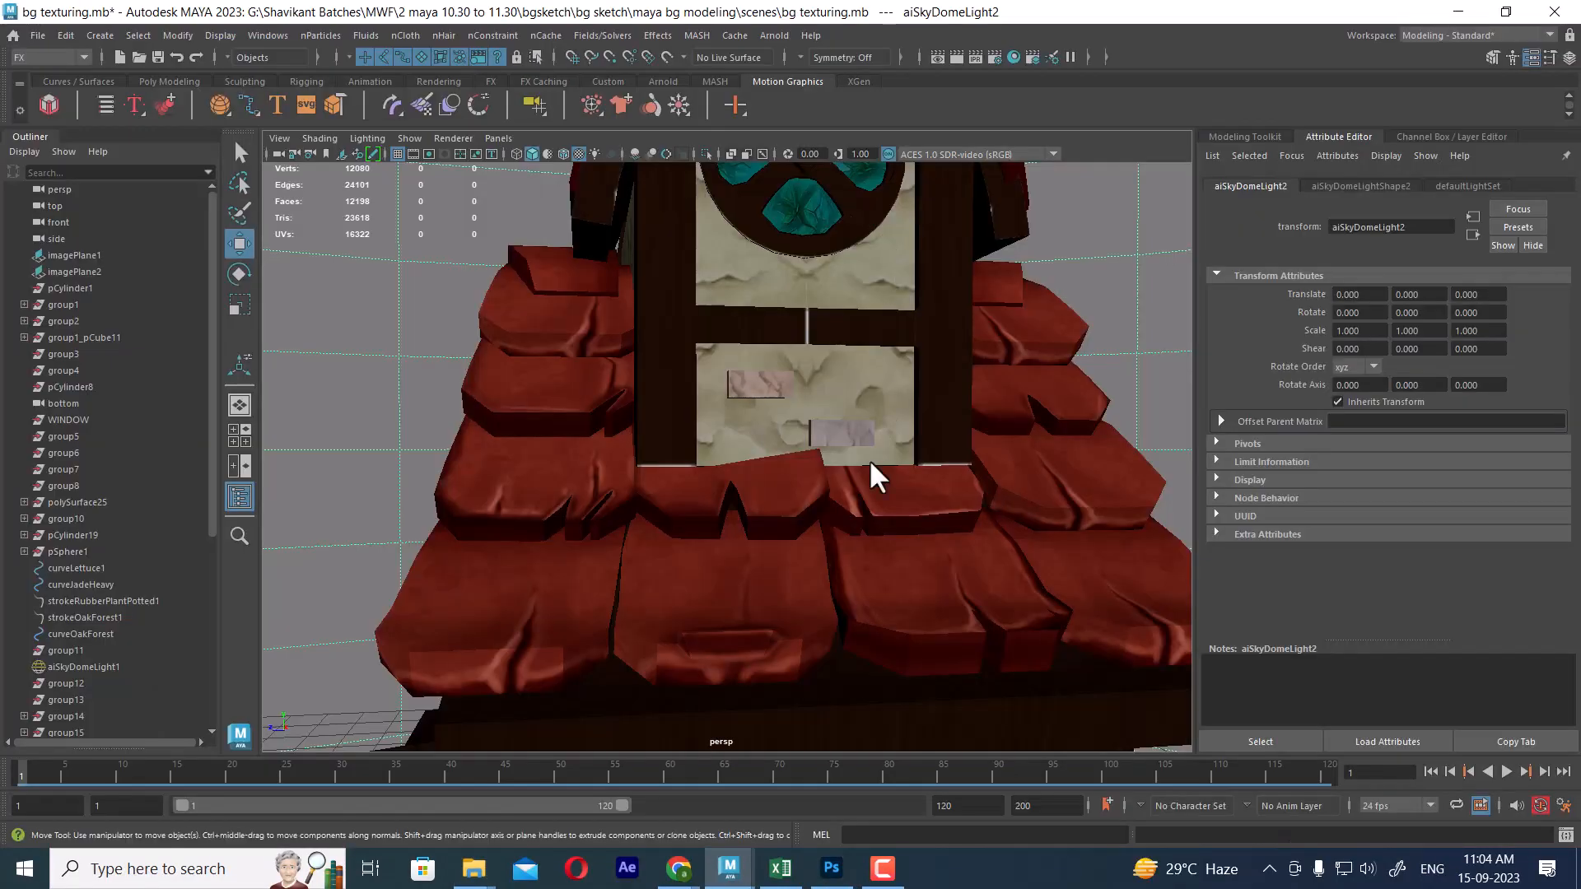
right_click_drag(868, 469, 768, 417, "alt")
left_click_drag(768, 417, 908, 516, "alt")
right_click_drag(908, 516, 1020, 702, "alt")
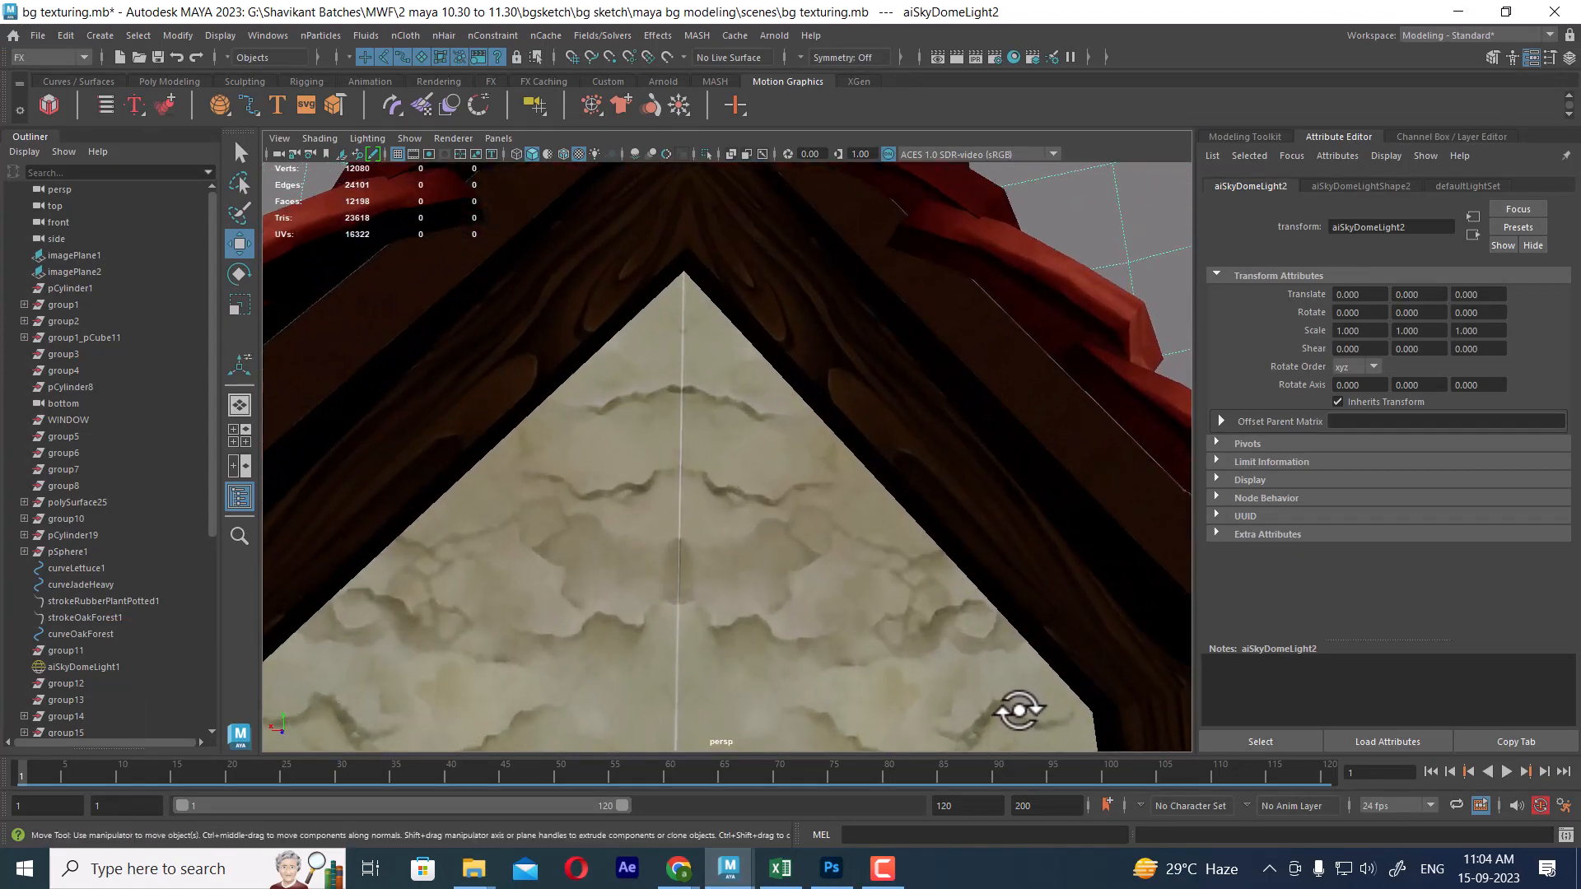
left_click_drag(1020, 703, 819, 296, "alt")
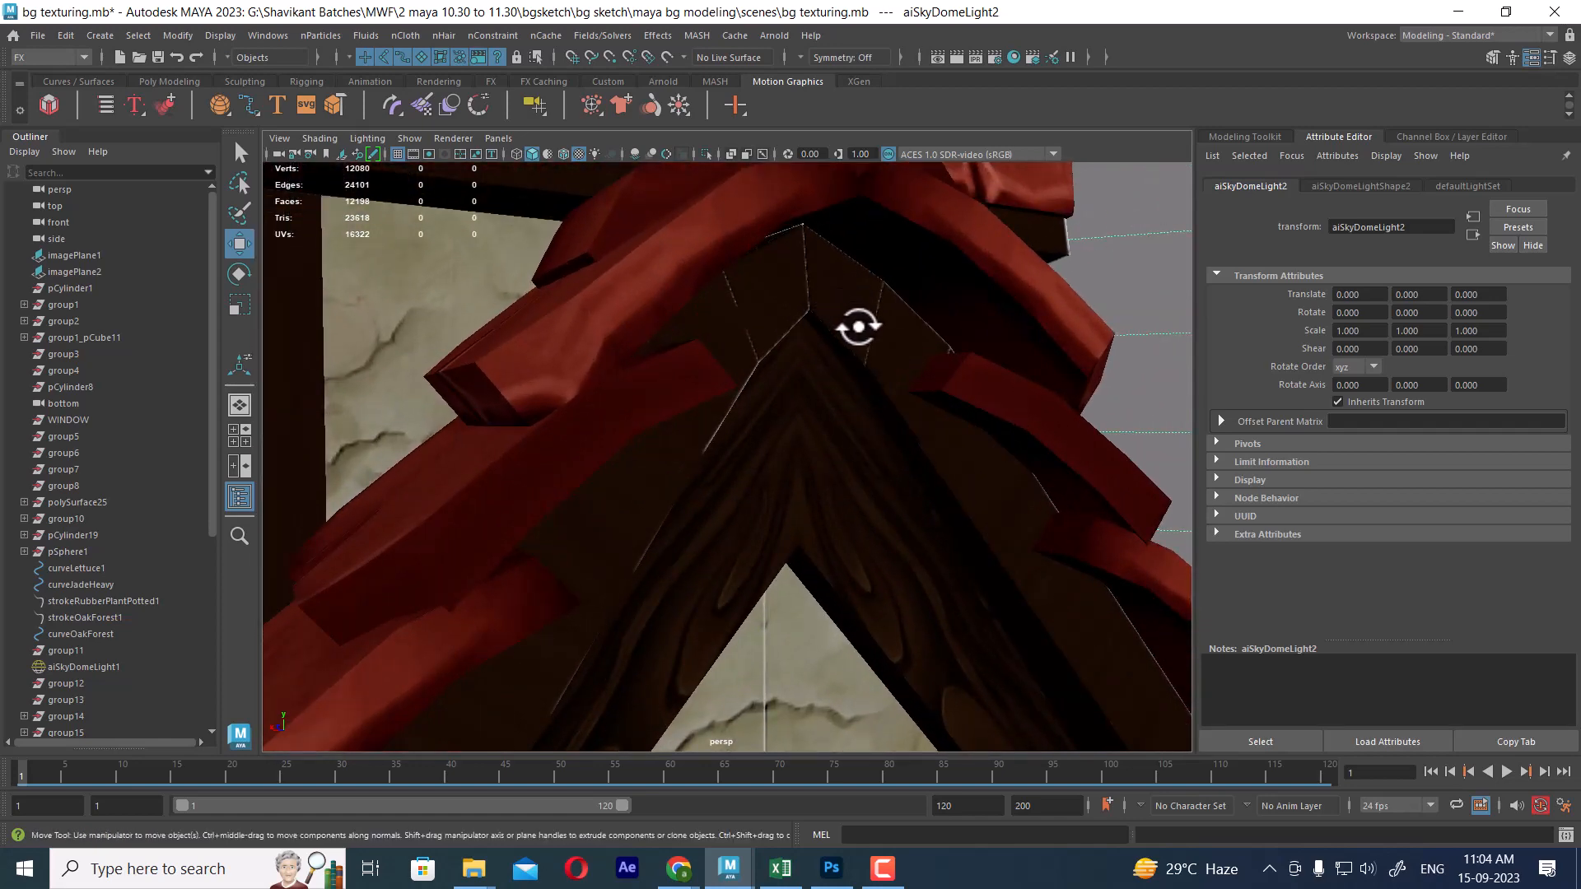
Switch to Photoshop, add a Solid Color fill layer in 5a5f66, and place it below the diffuse group.
key("alt+Tab")
left_click(831, 869)
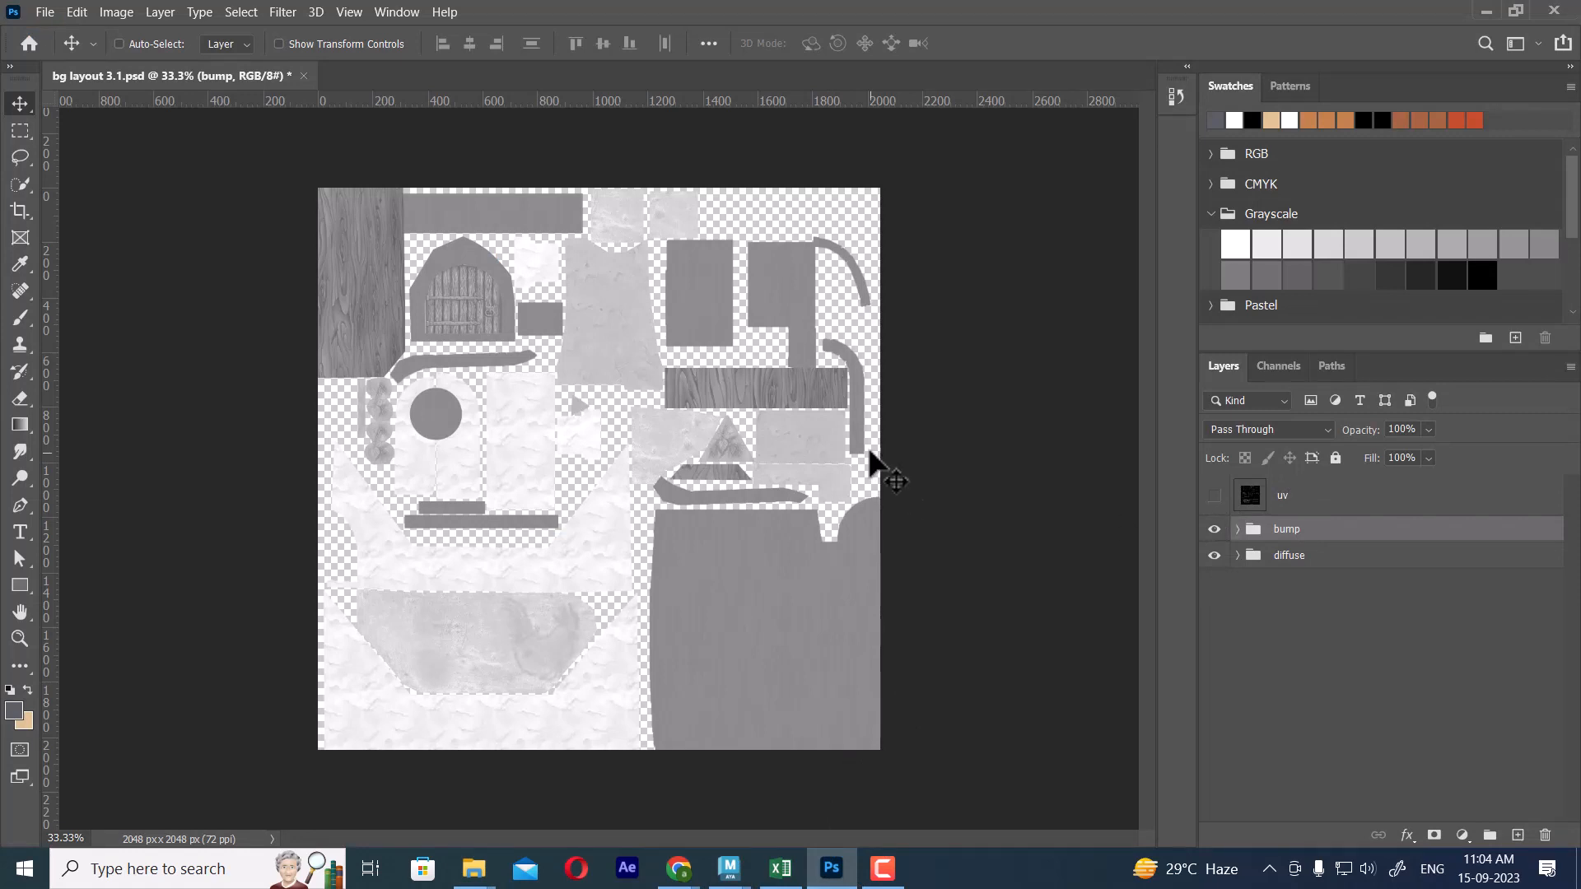
key("ctrl+plus")
key("ctrl+plus")
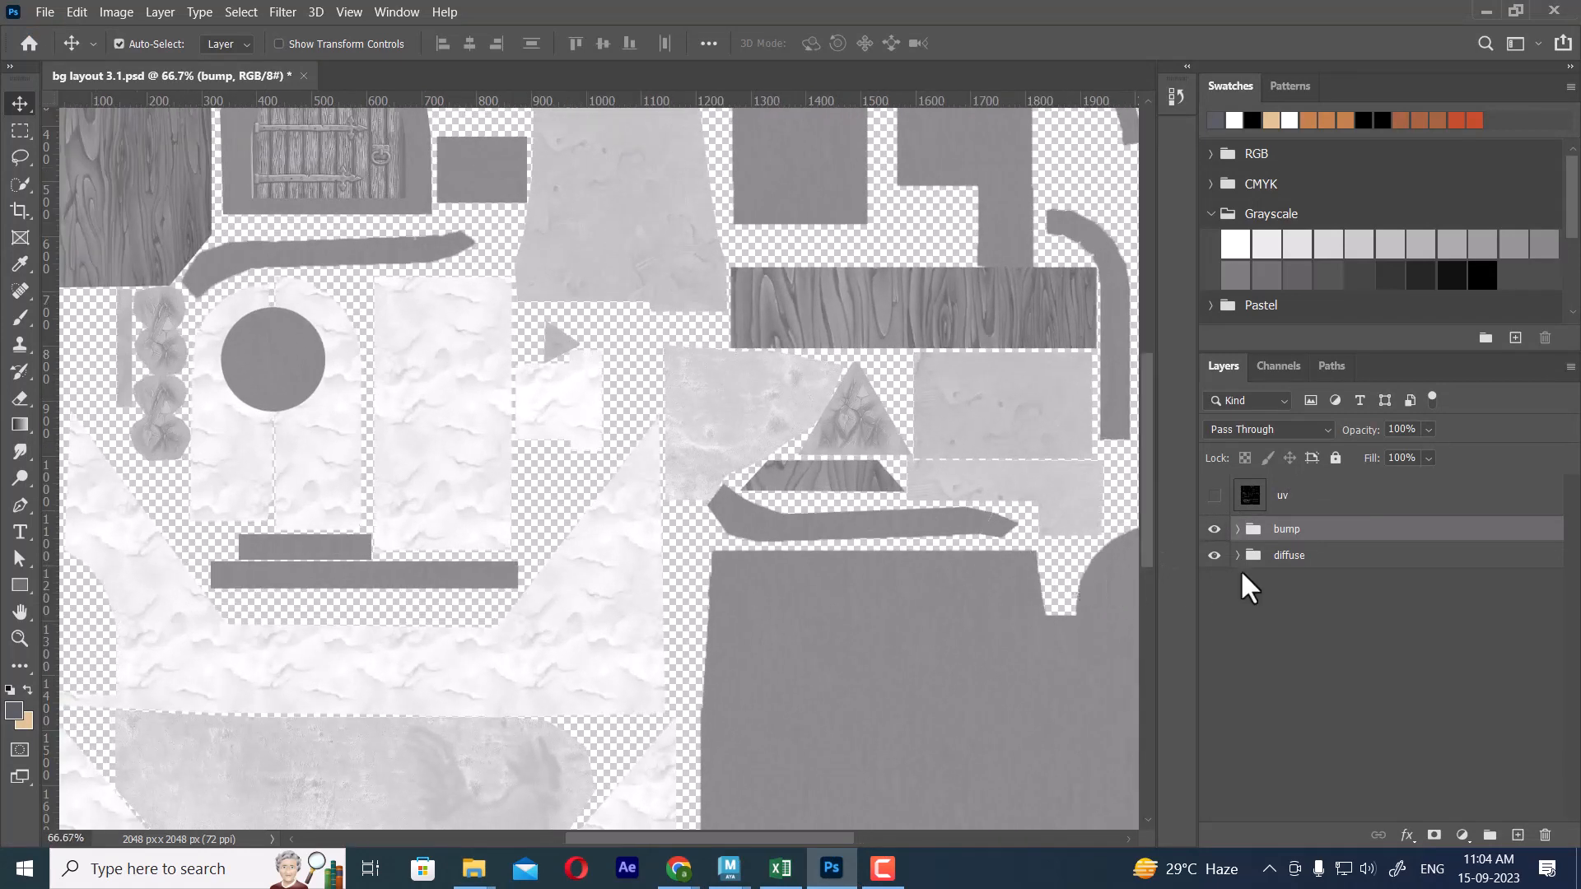
left_click(1518, 835)
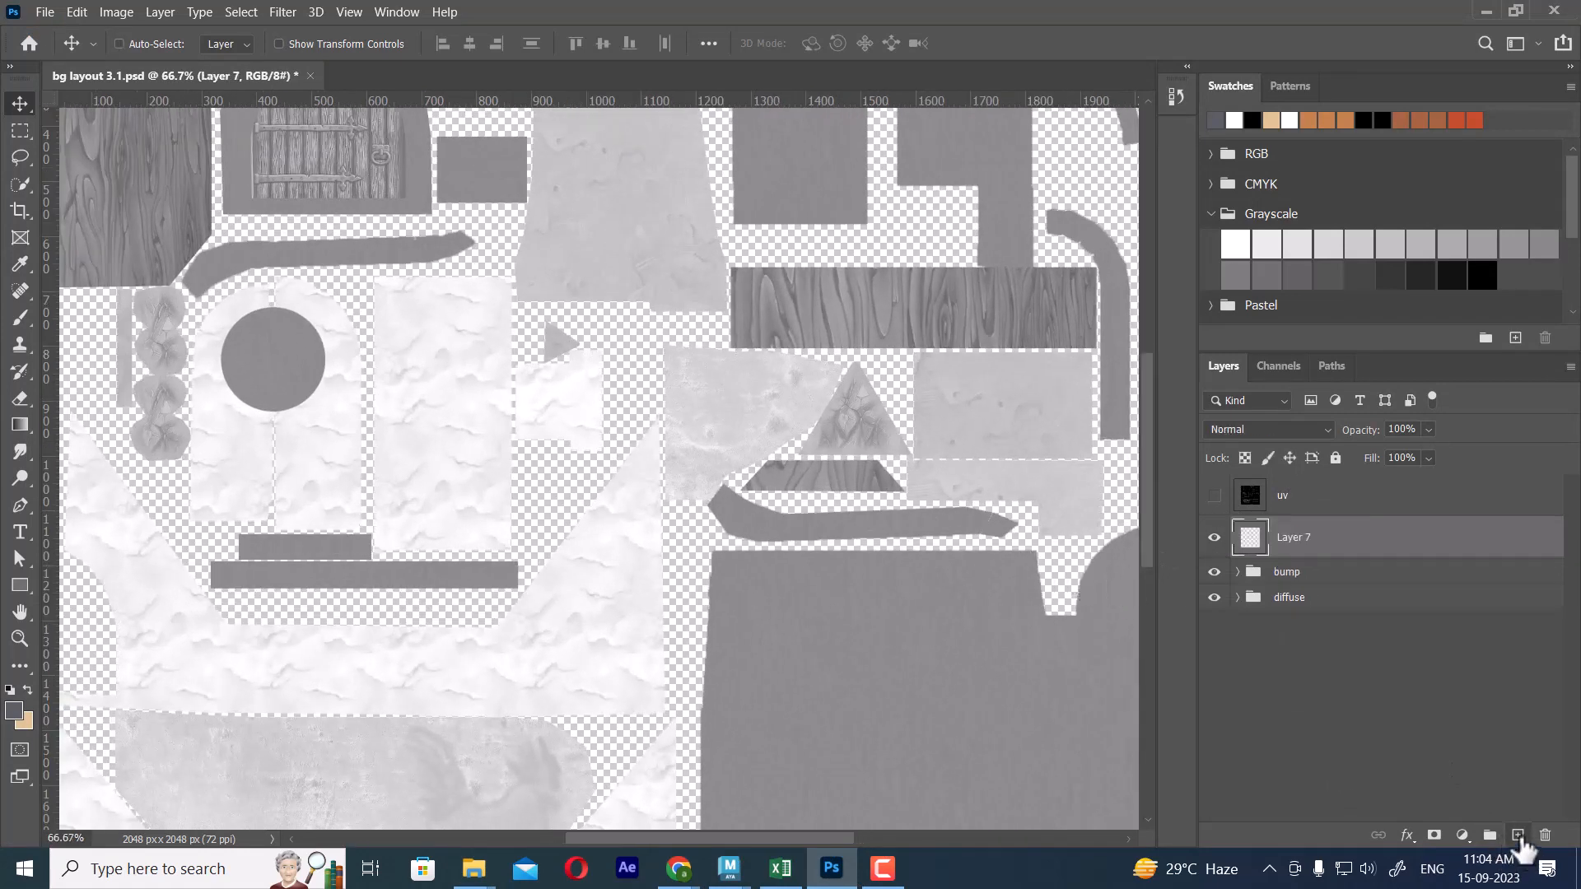
left_click(1462, 835)
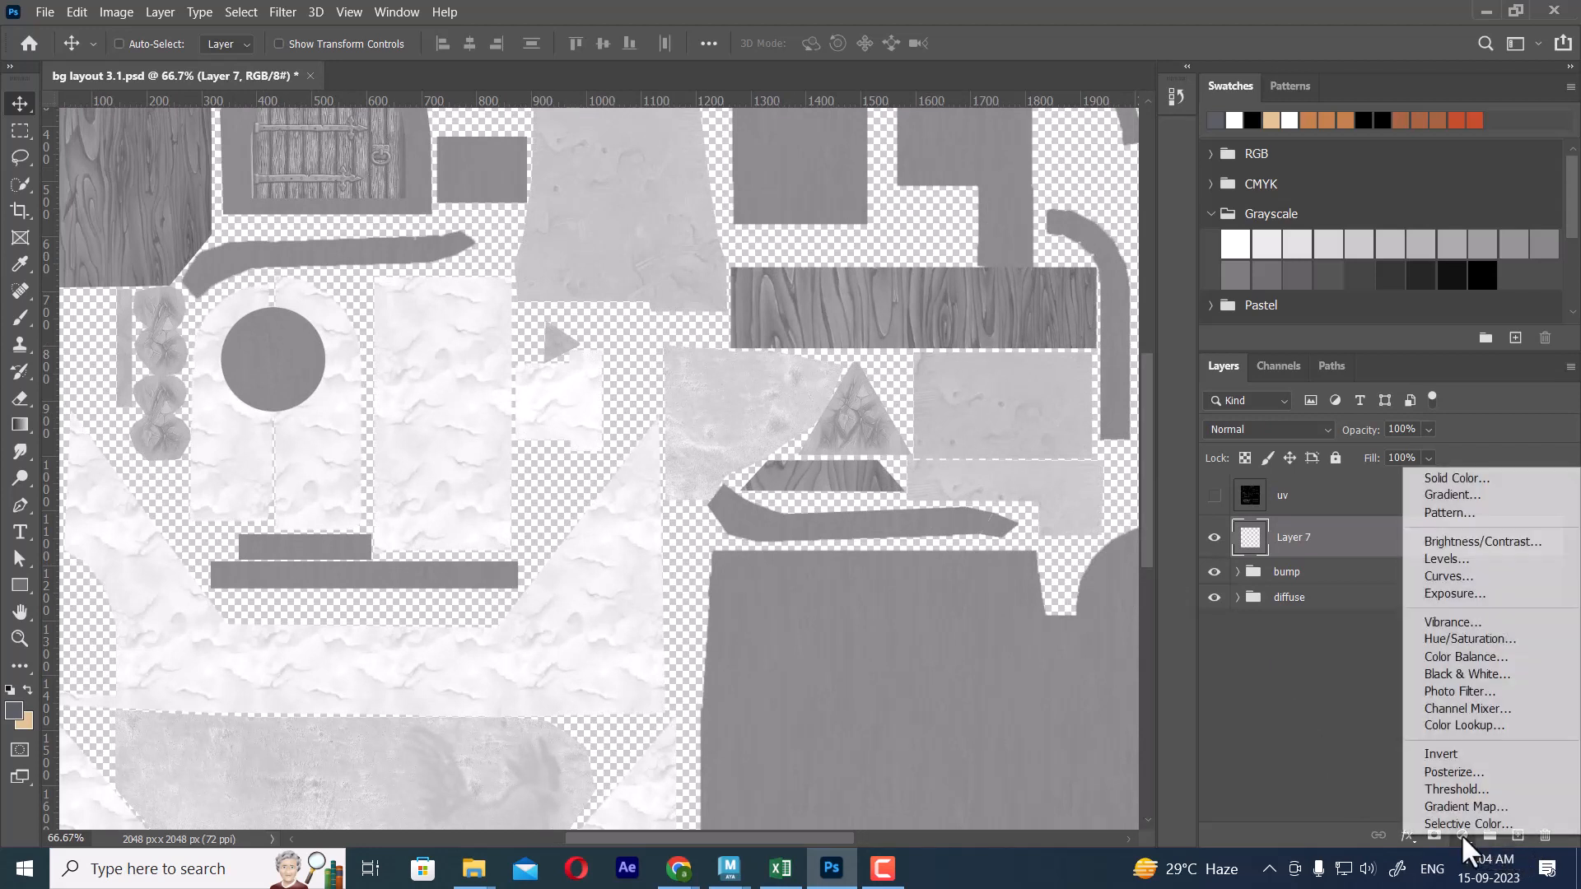
left_click(1519, 475)
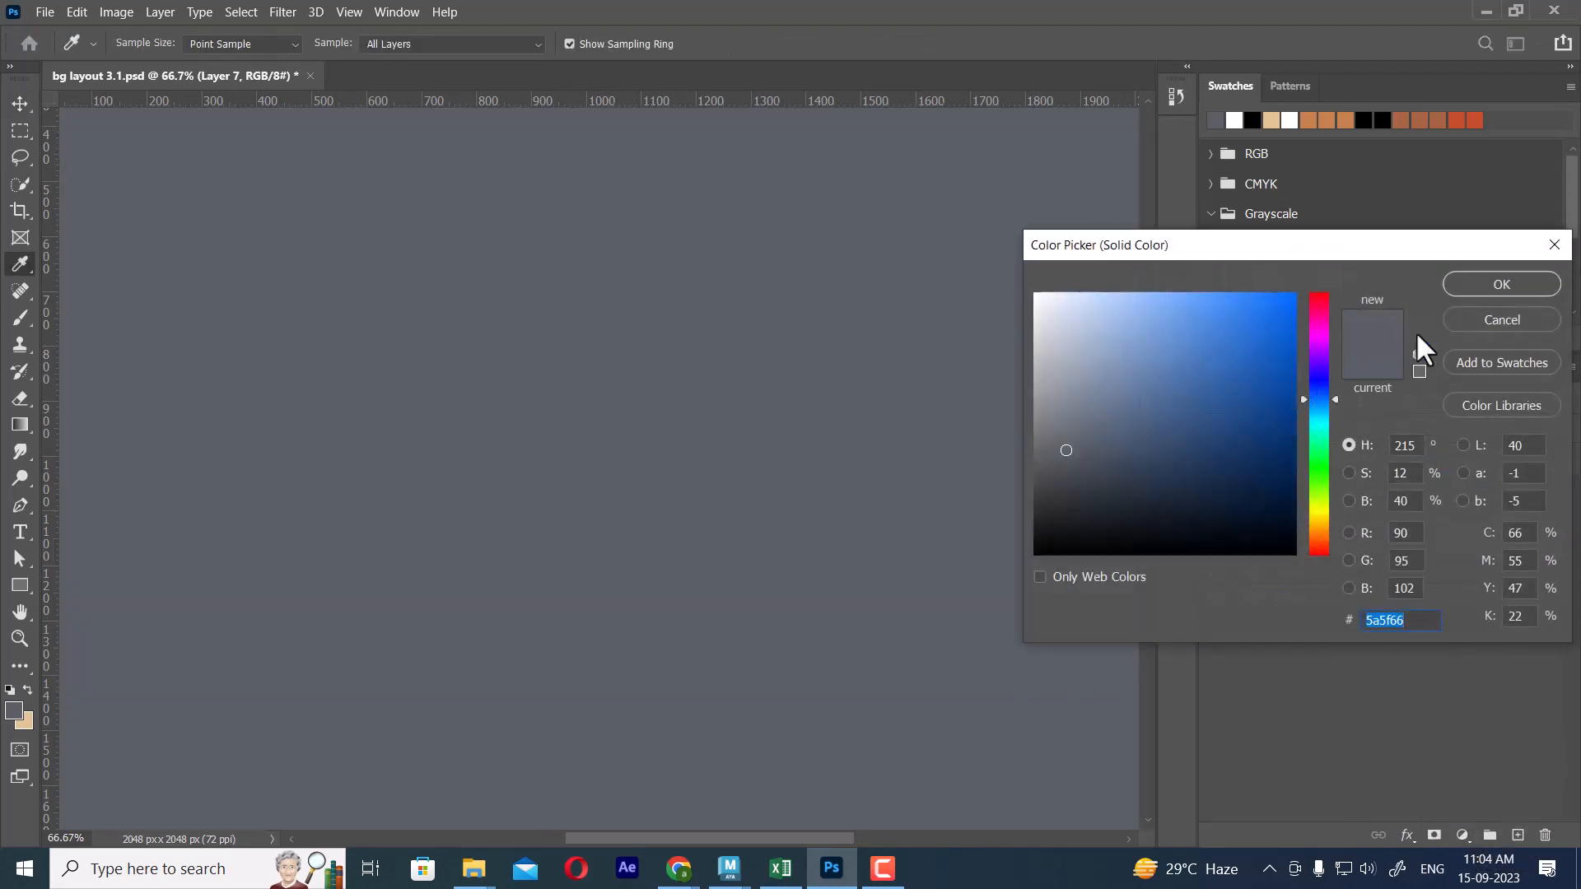
left_click(1523, 282)
left_click_drag(1425, 543, 1415, 626)
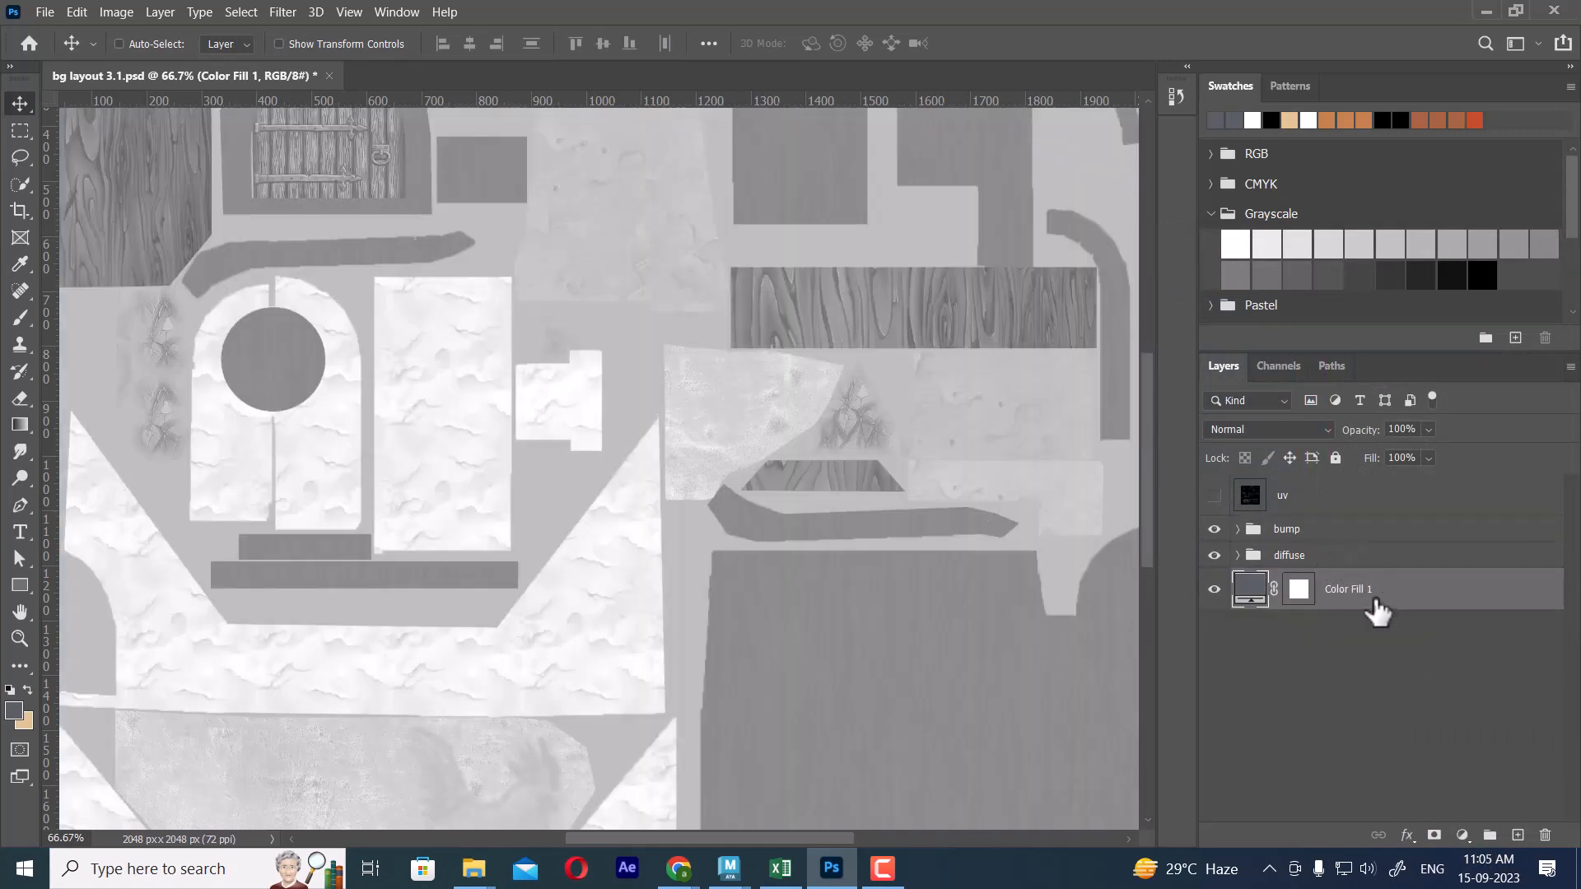
Hide the bump group and check the diffuse texture against the uv layer, leaving the uv layer hidden.
left_click(1216, 530)
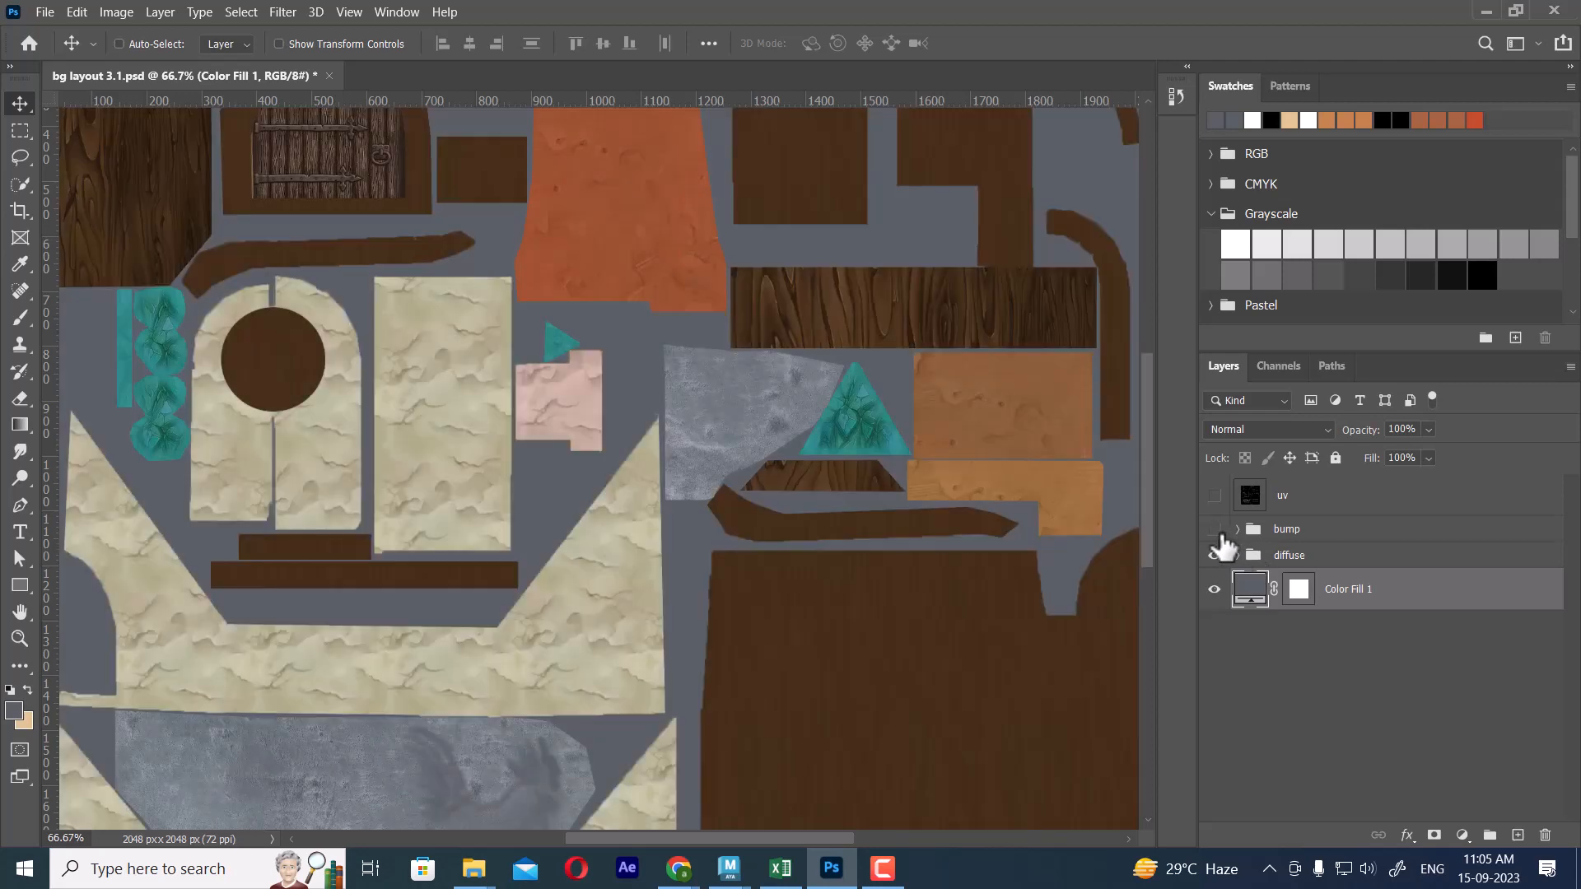
left_click(1334, 563)
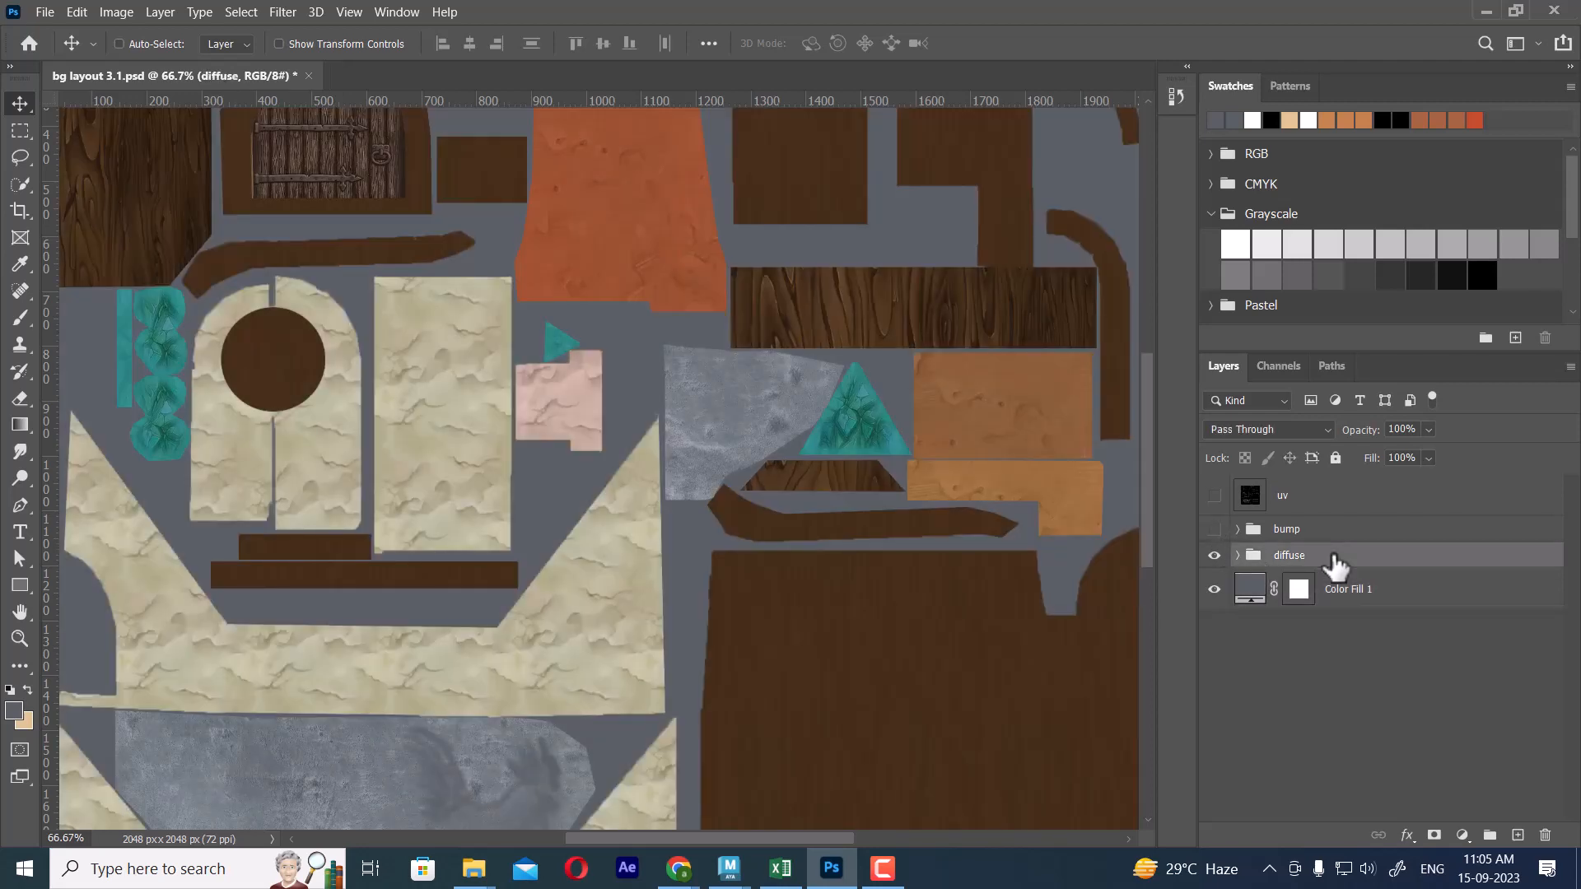
left_click(1214, 497)
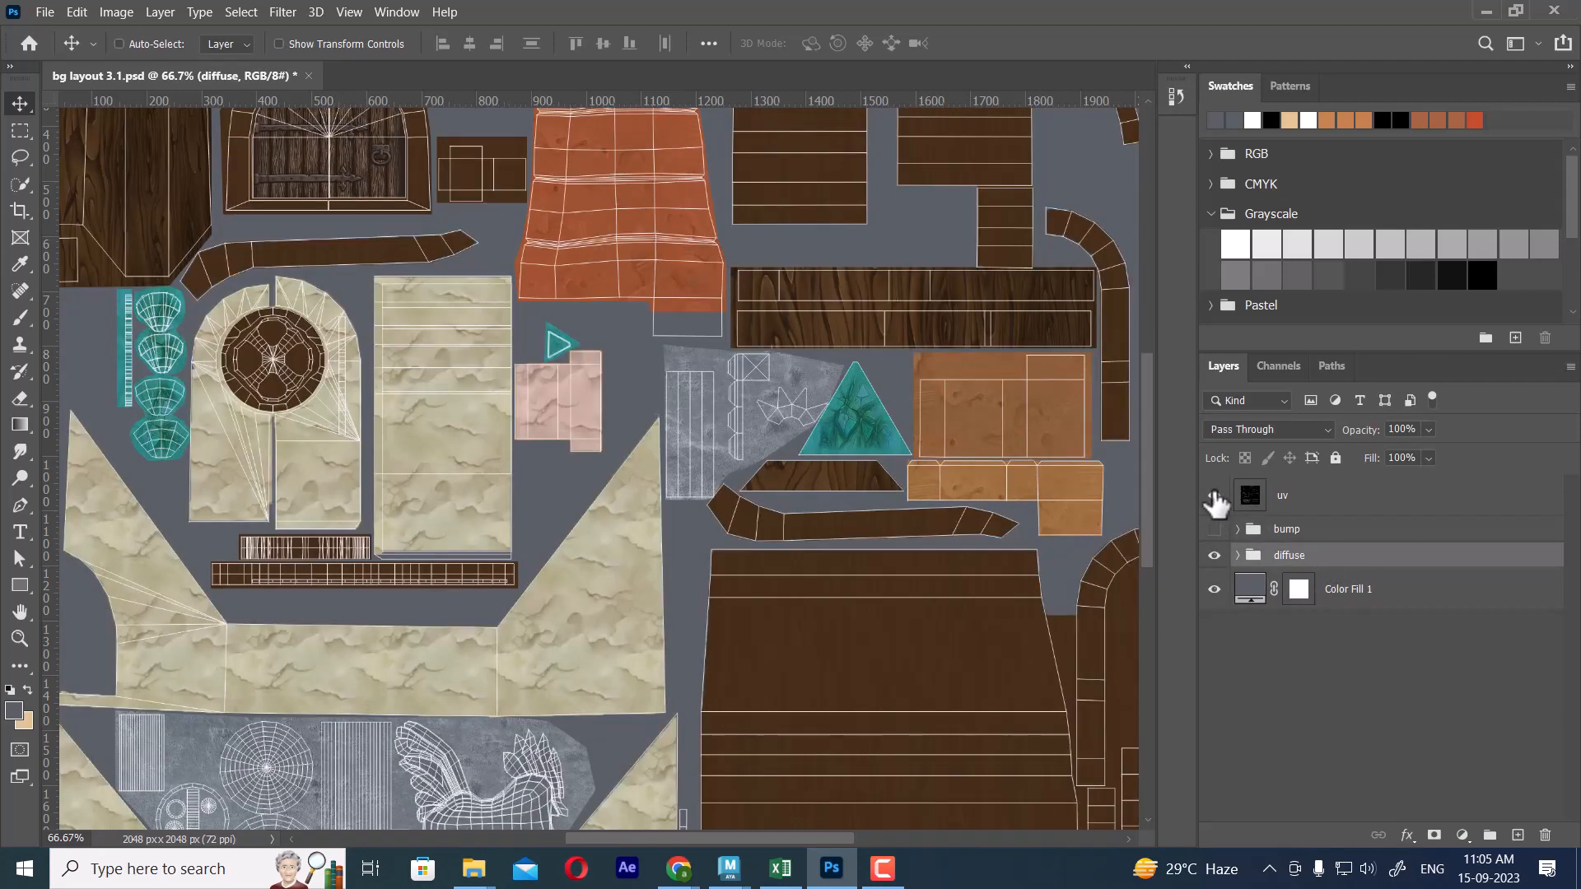
left_click(1214, 496)
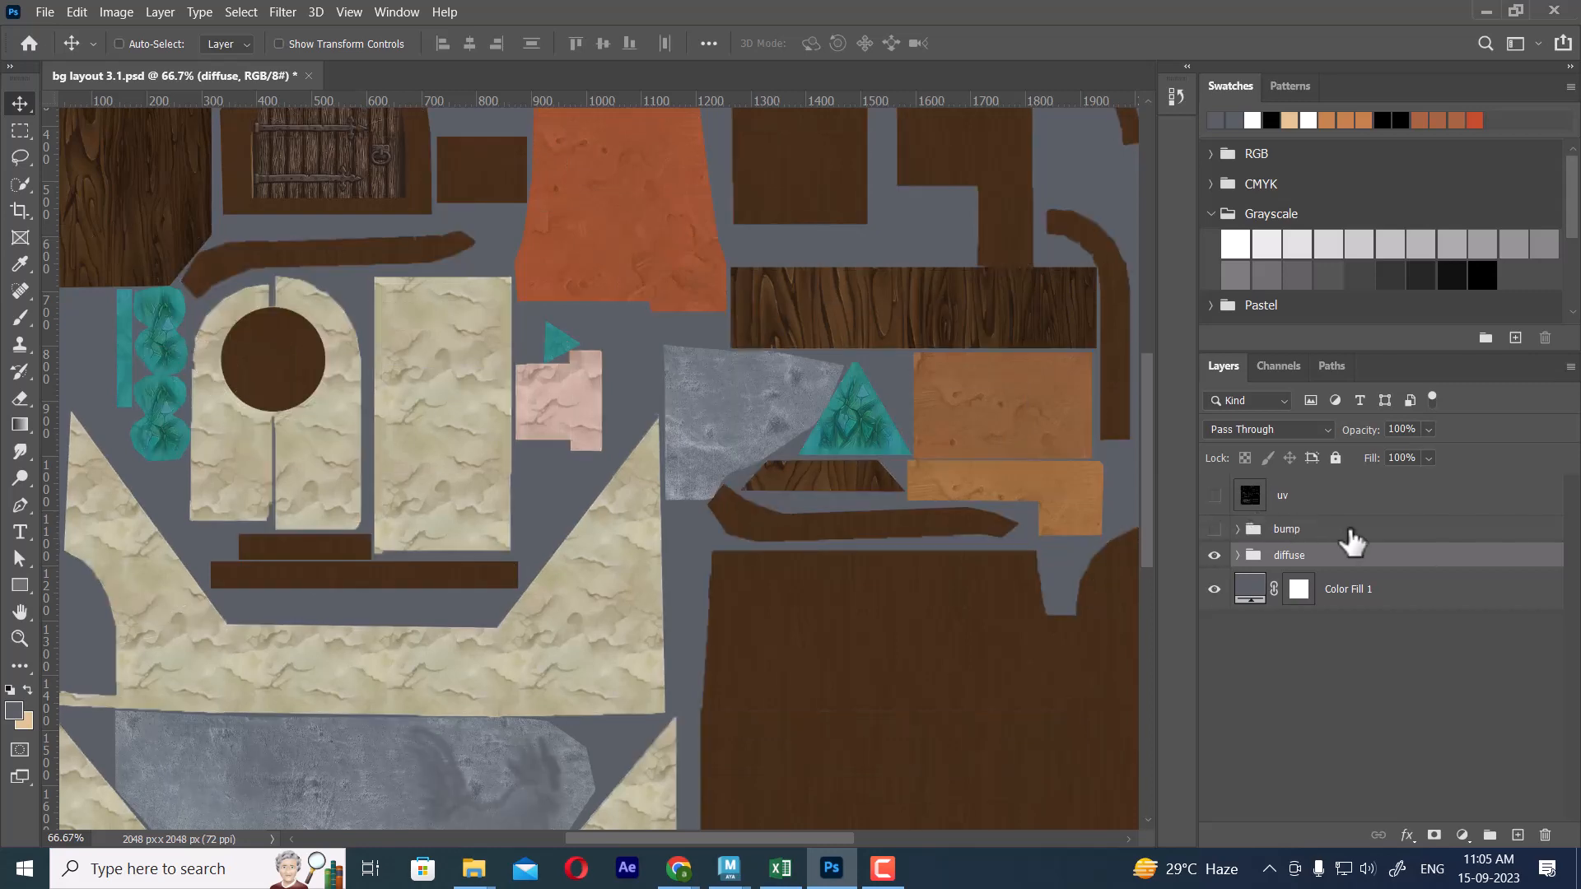
Save the document on the computer over bg layout 3.1.psd in the sourceimages folder with Maximize Compatibility on.
key("ctrl+shift+s")
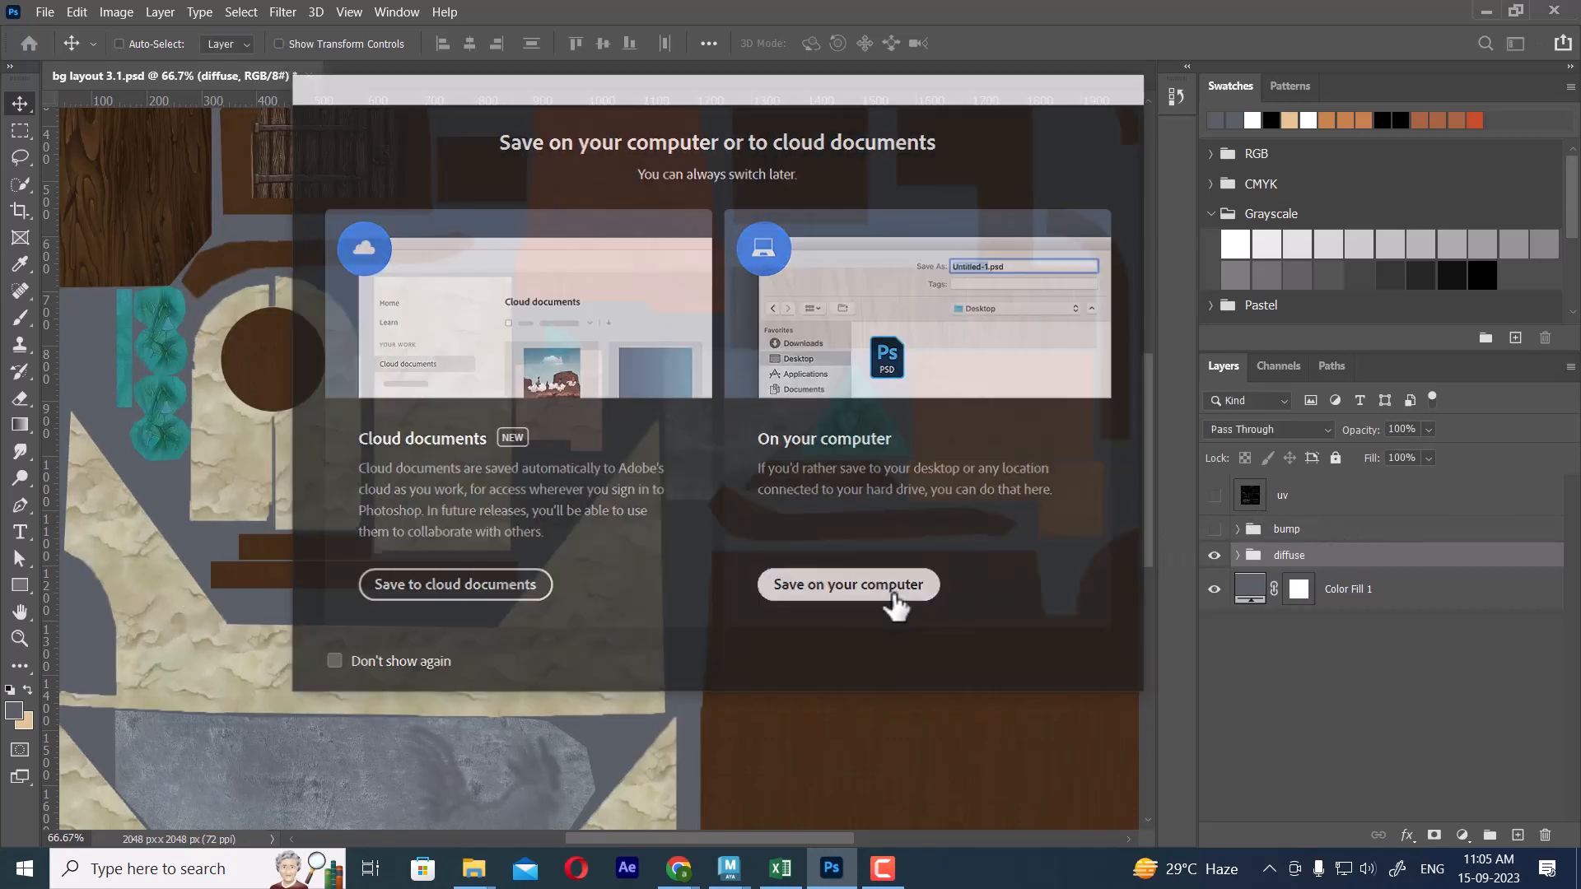
left_click(893, 600)
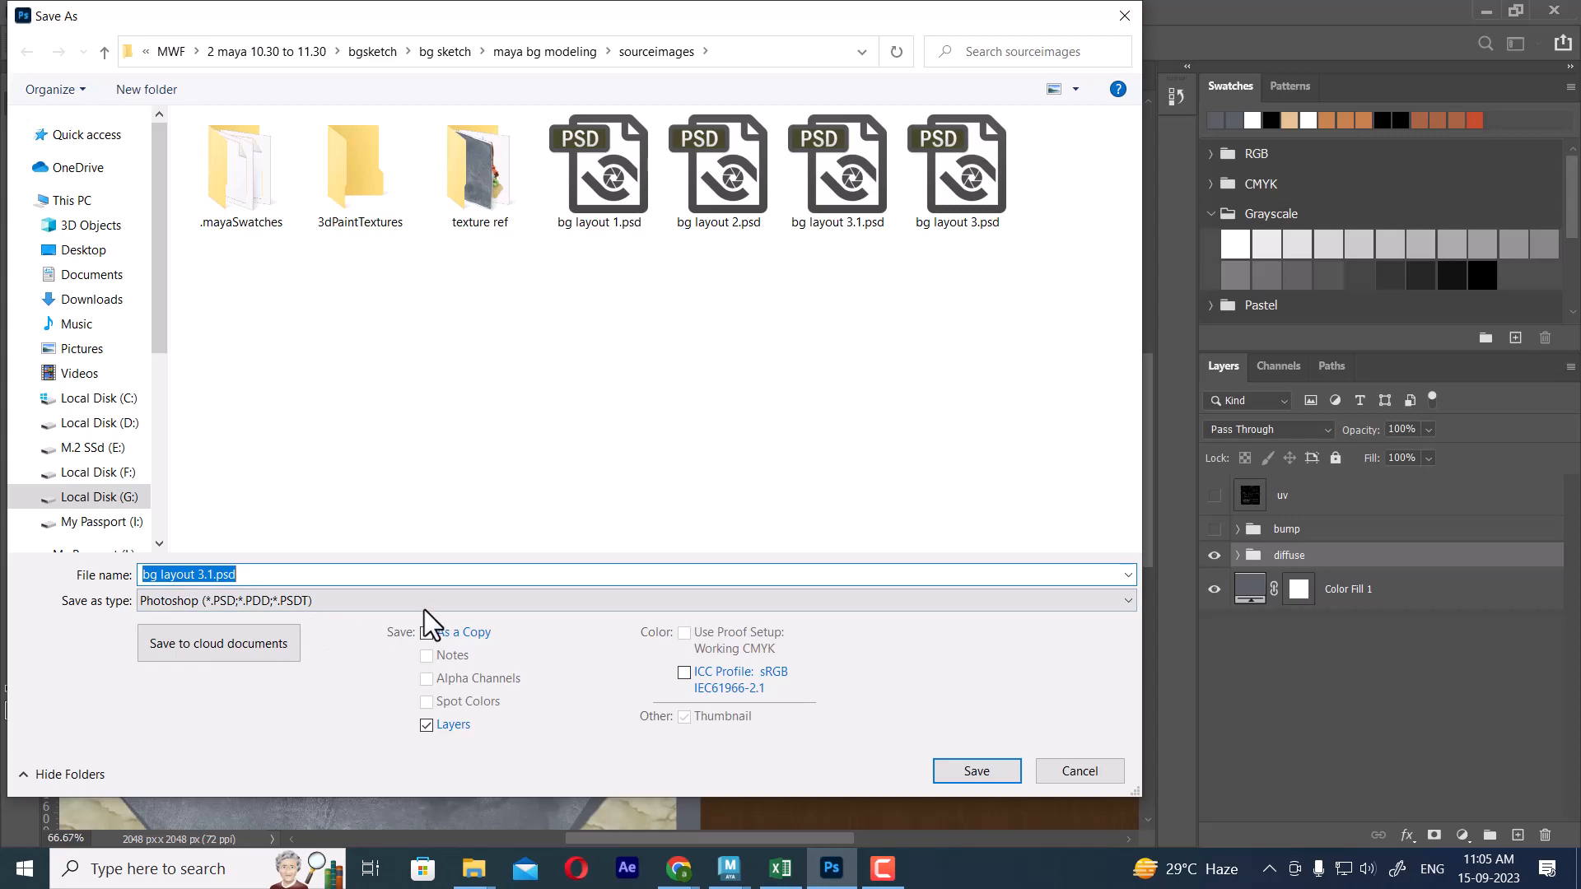
double_click(843, 206)
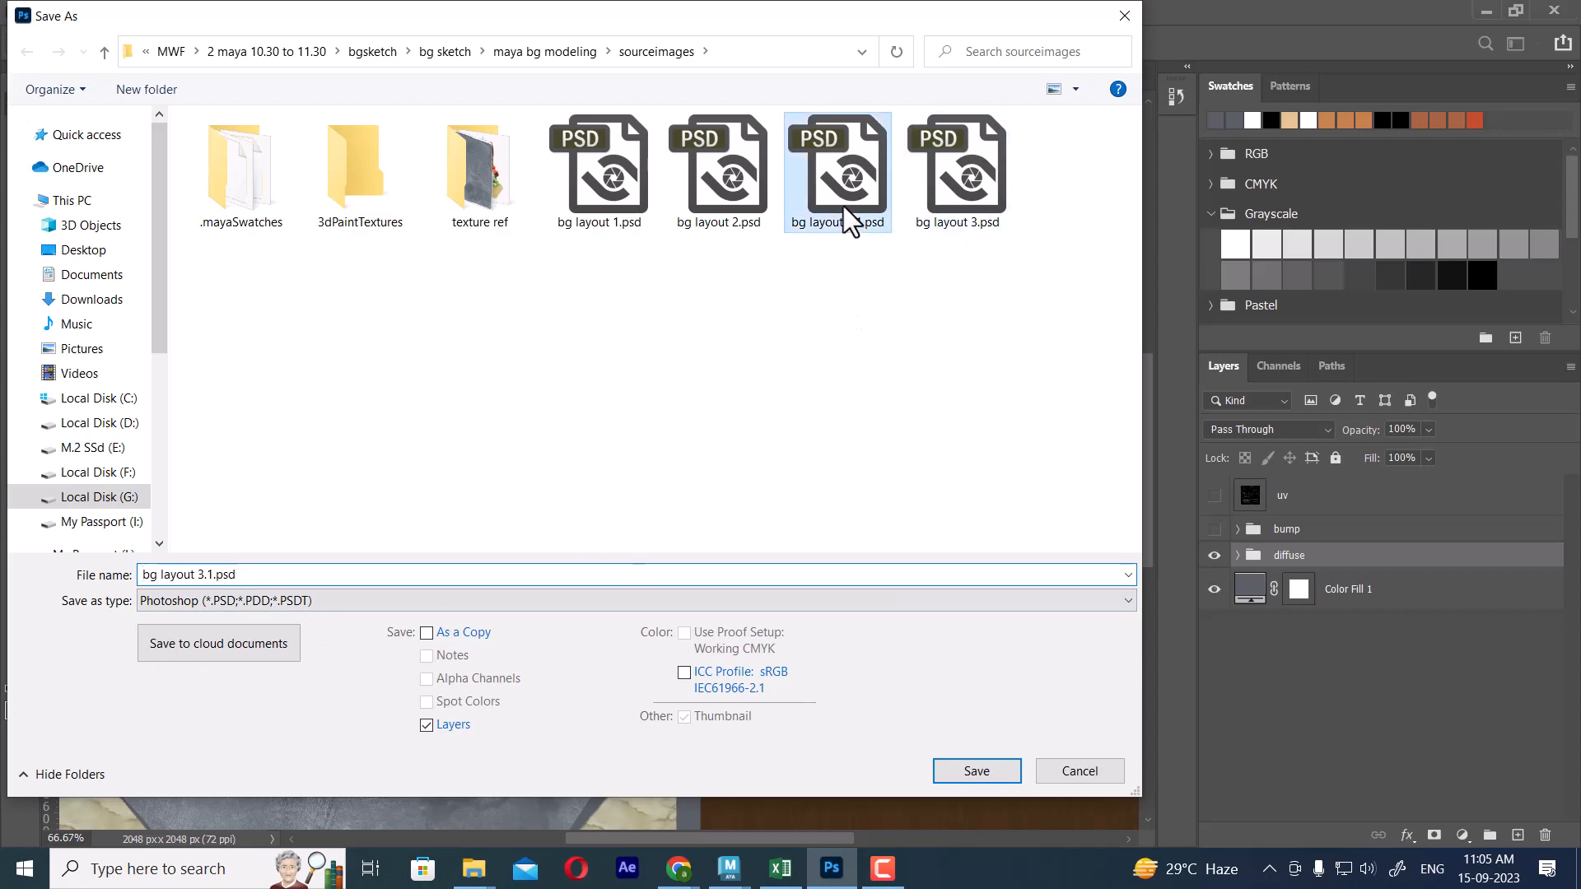
left_click(836, 434)
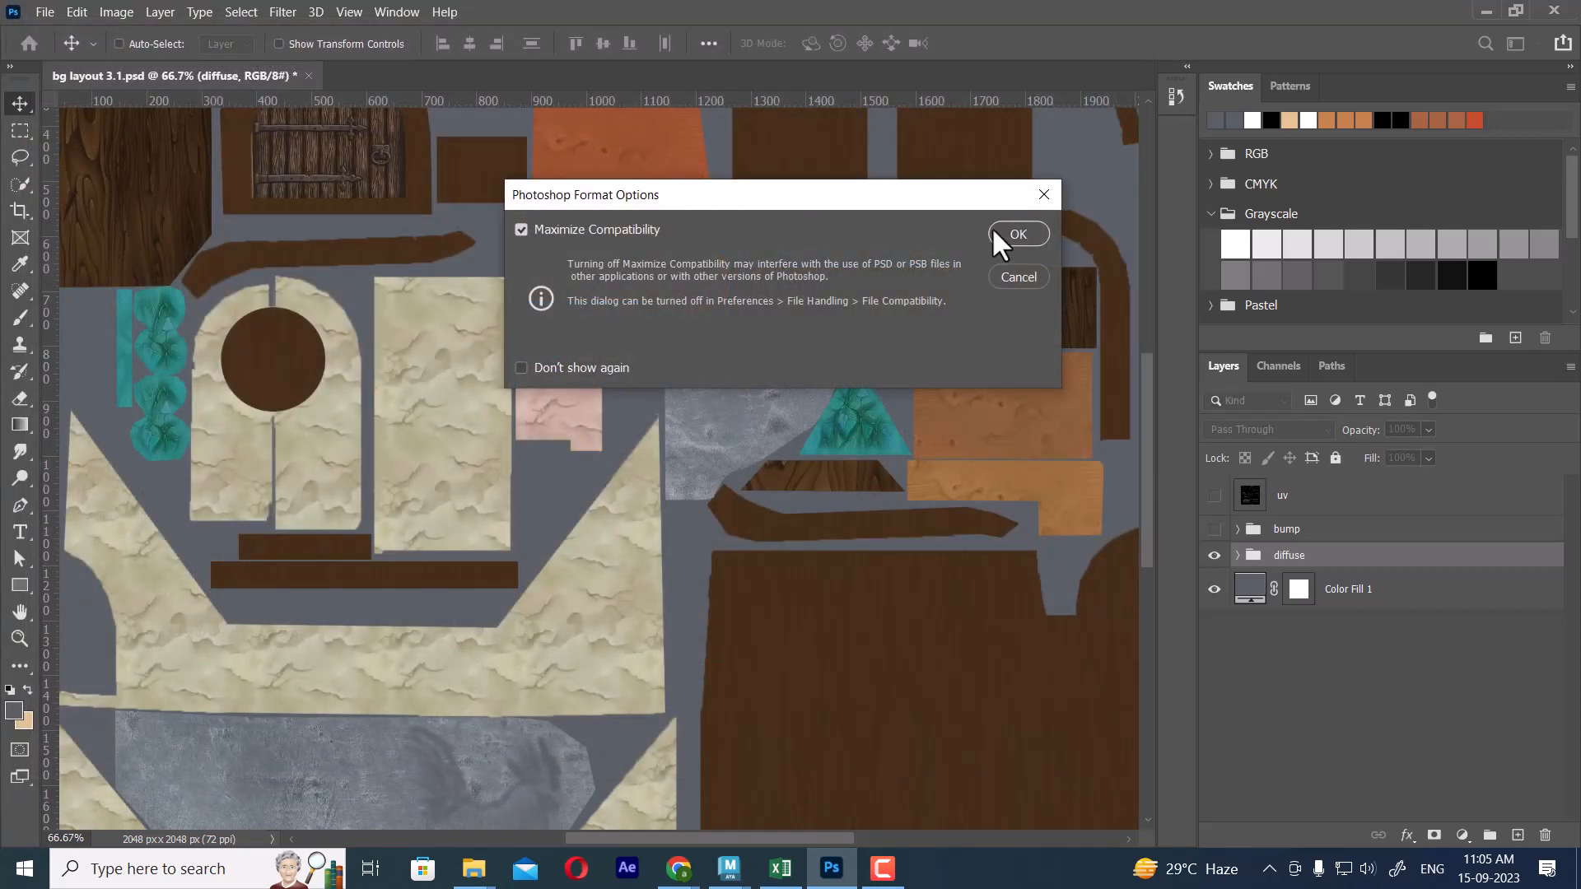
left_click(998, 227)
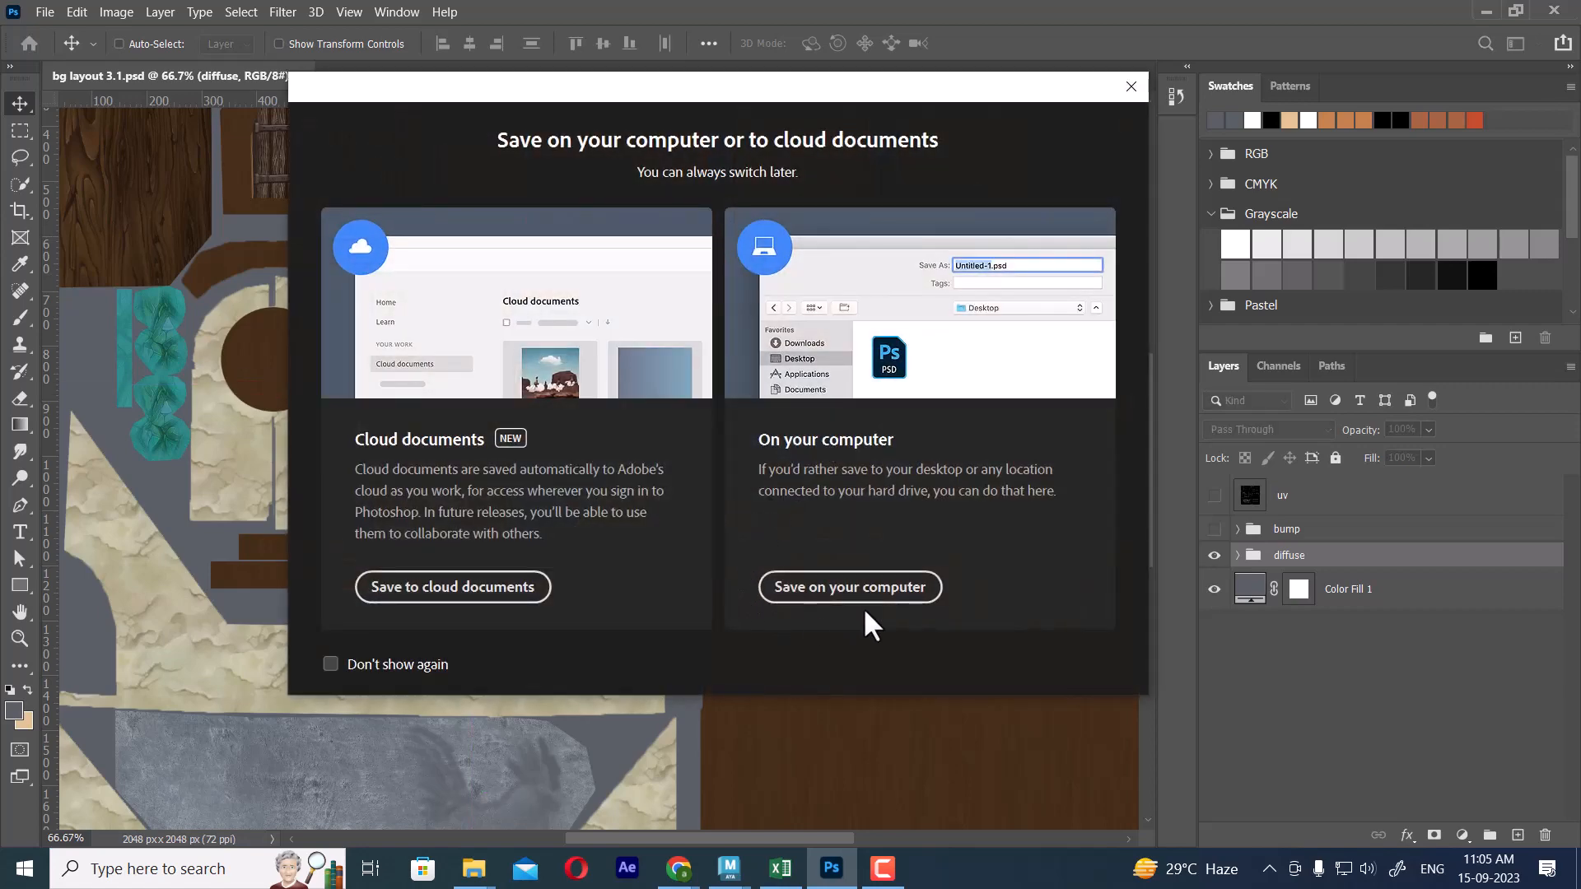
Save the diffuse texture on the computer as a 32 bits/pixel Targa, replacing bg layout 3.1.tga in the sourceimages folder.
left_click(857, 590)
left_click(474, 600)
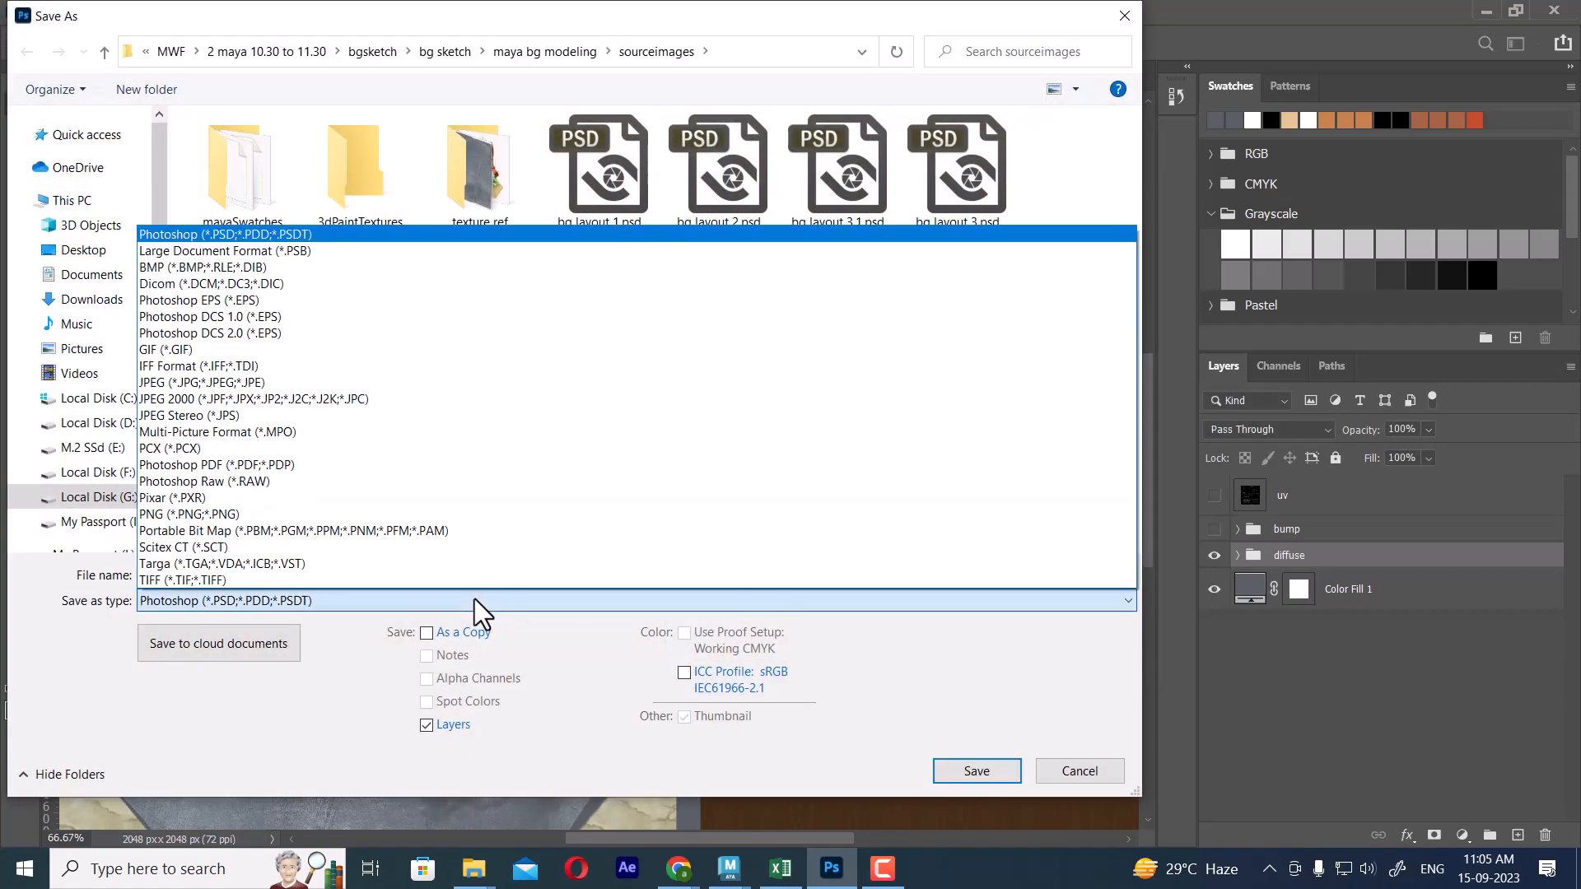
key("t")
key("Return")
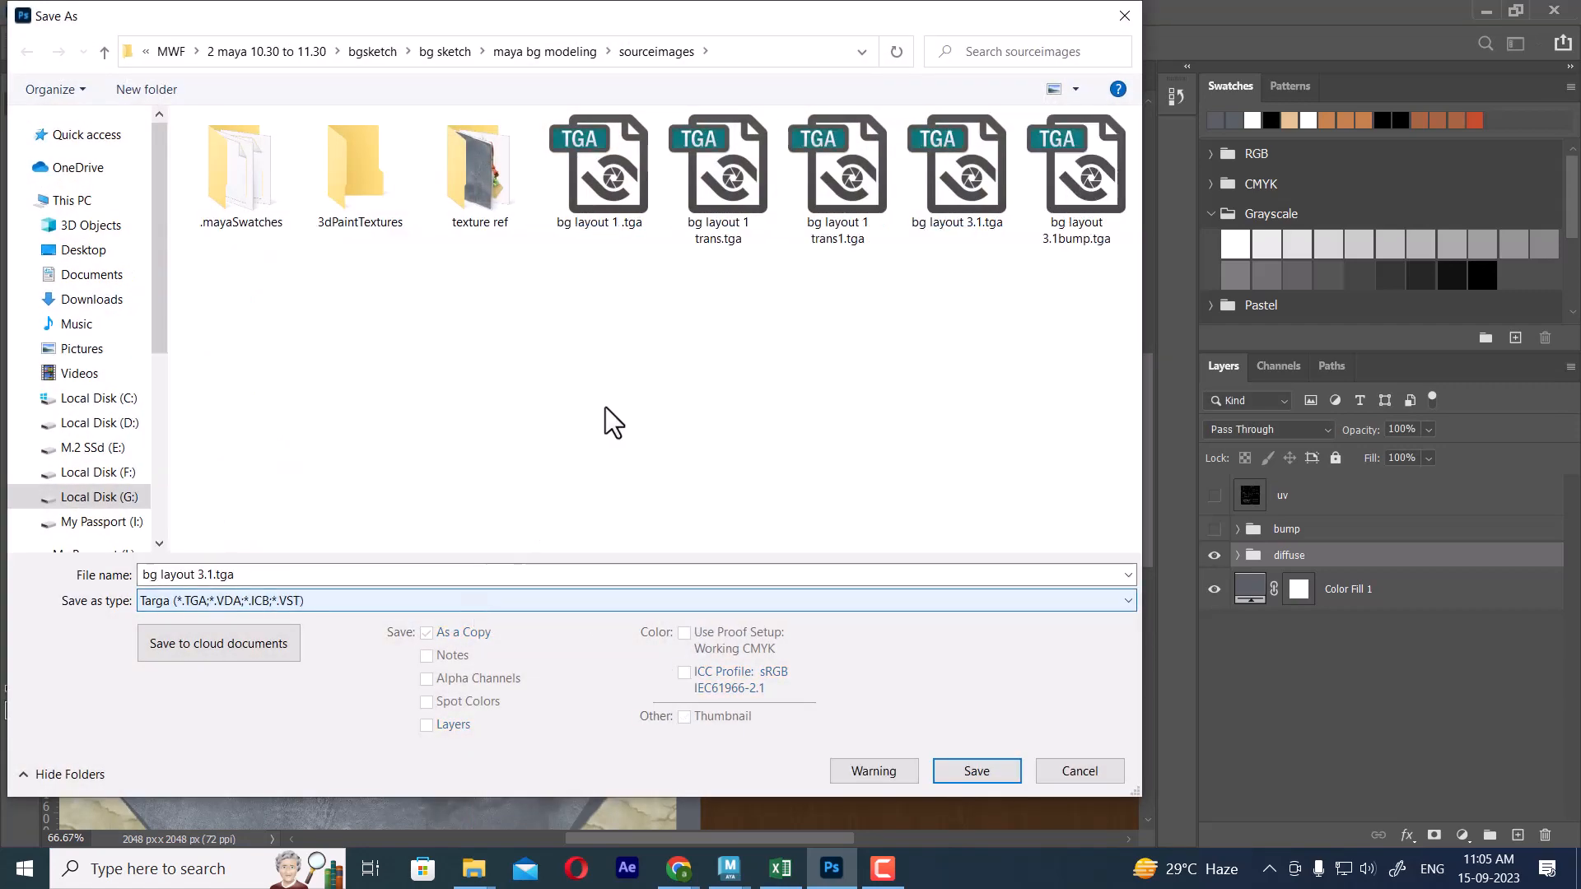
double_click(999, 196)
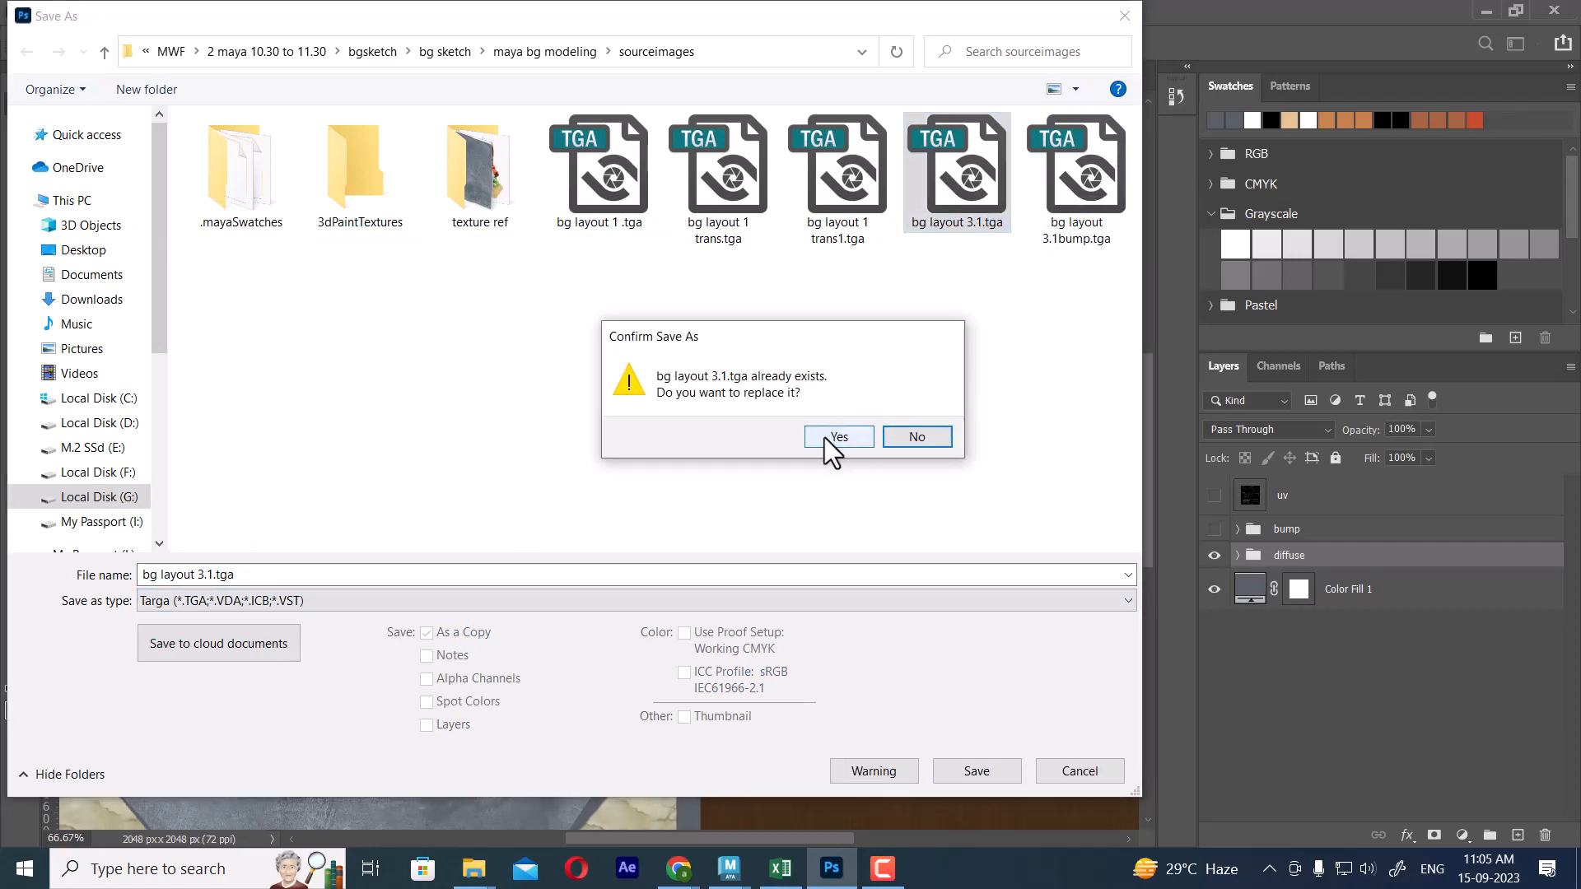
left_click(824, 437)
left_click(843, 286)
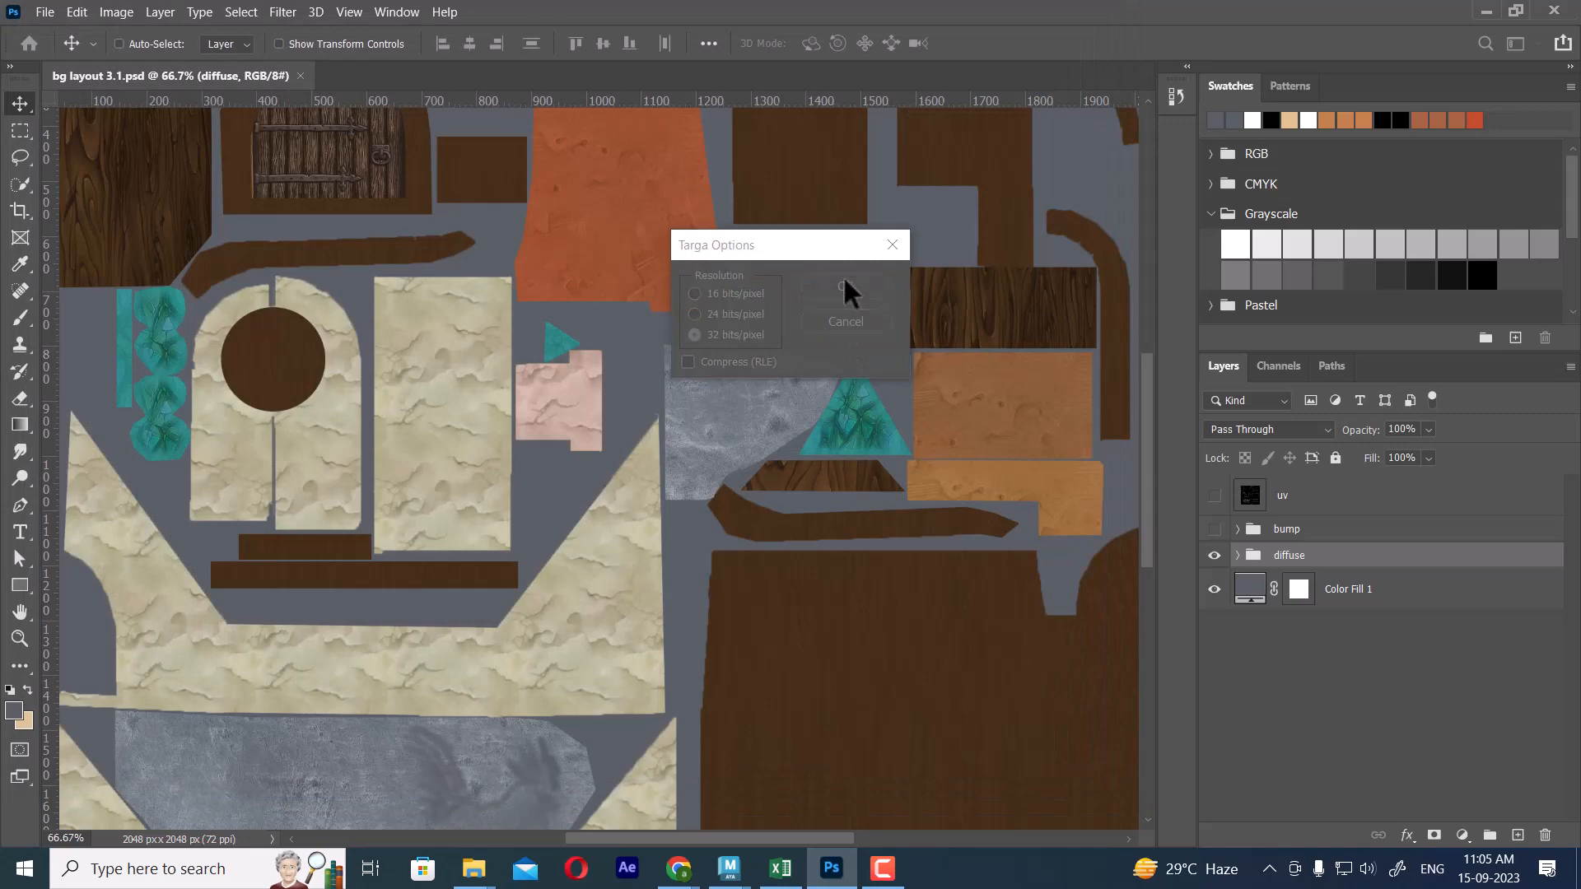
Switch to the bg texturing.mb scene in Maya and load the re-exported bg layout 3.1.tga into the layout_3 material's Color file node.
mouse_move(735, 871)
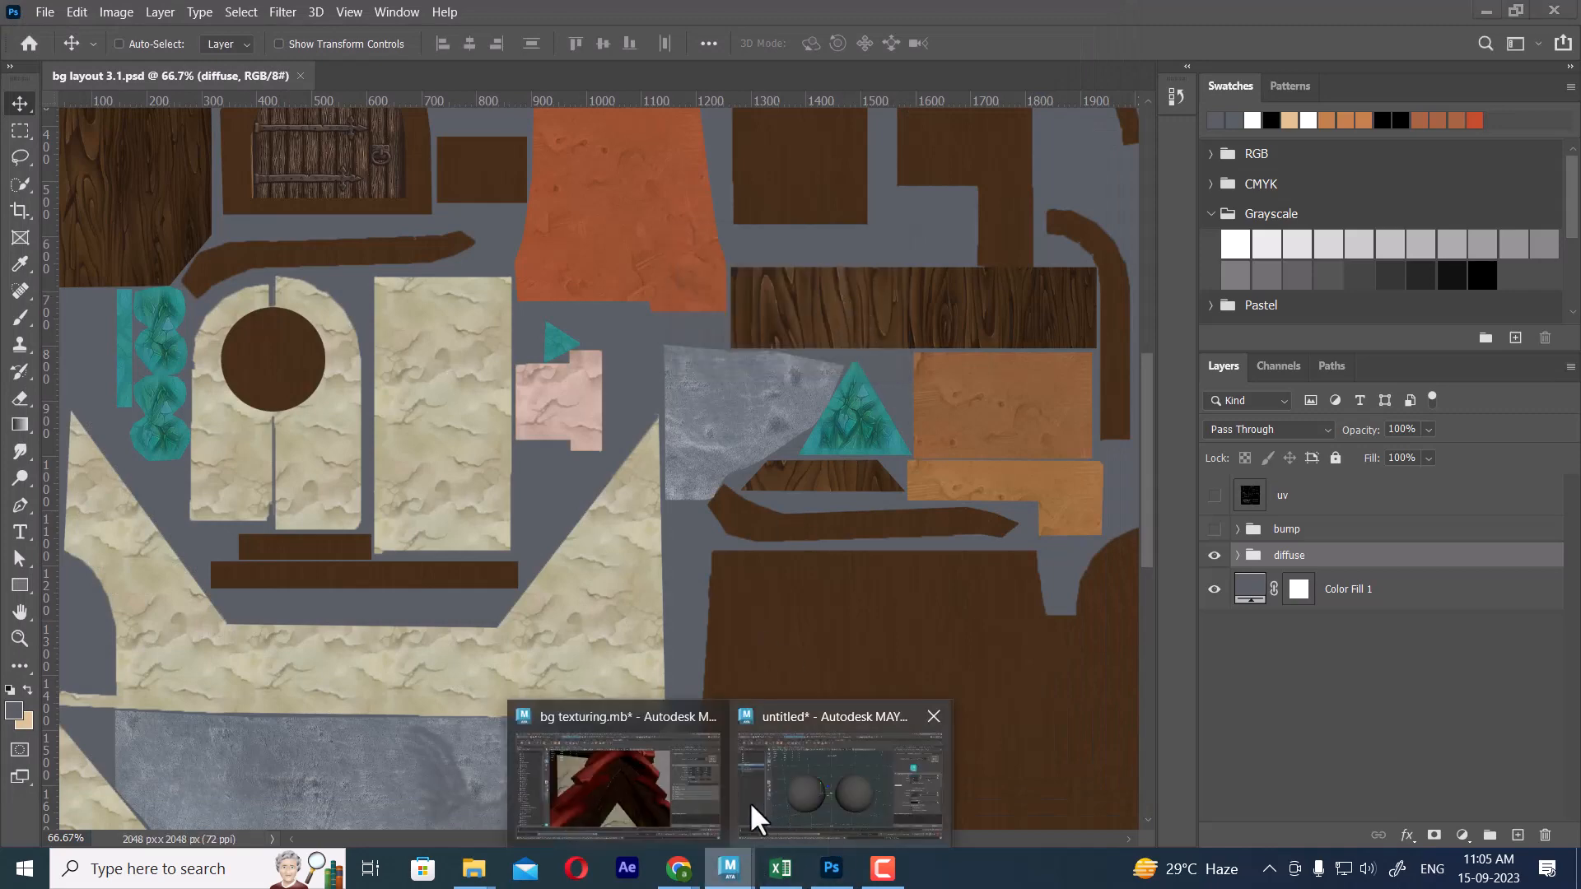
left_click(686, 763)
left_click(837, 541)
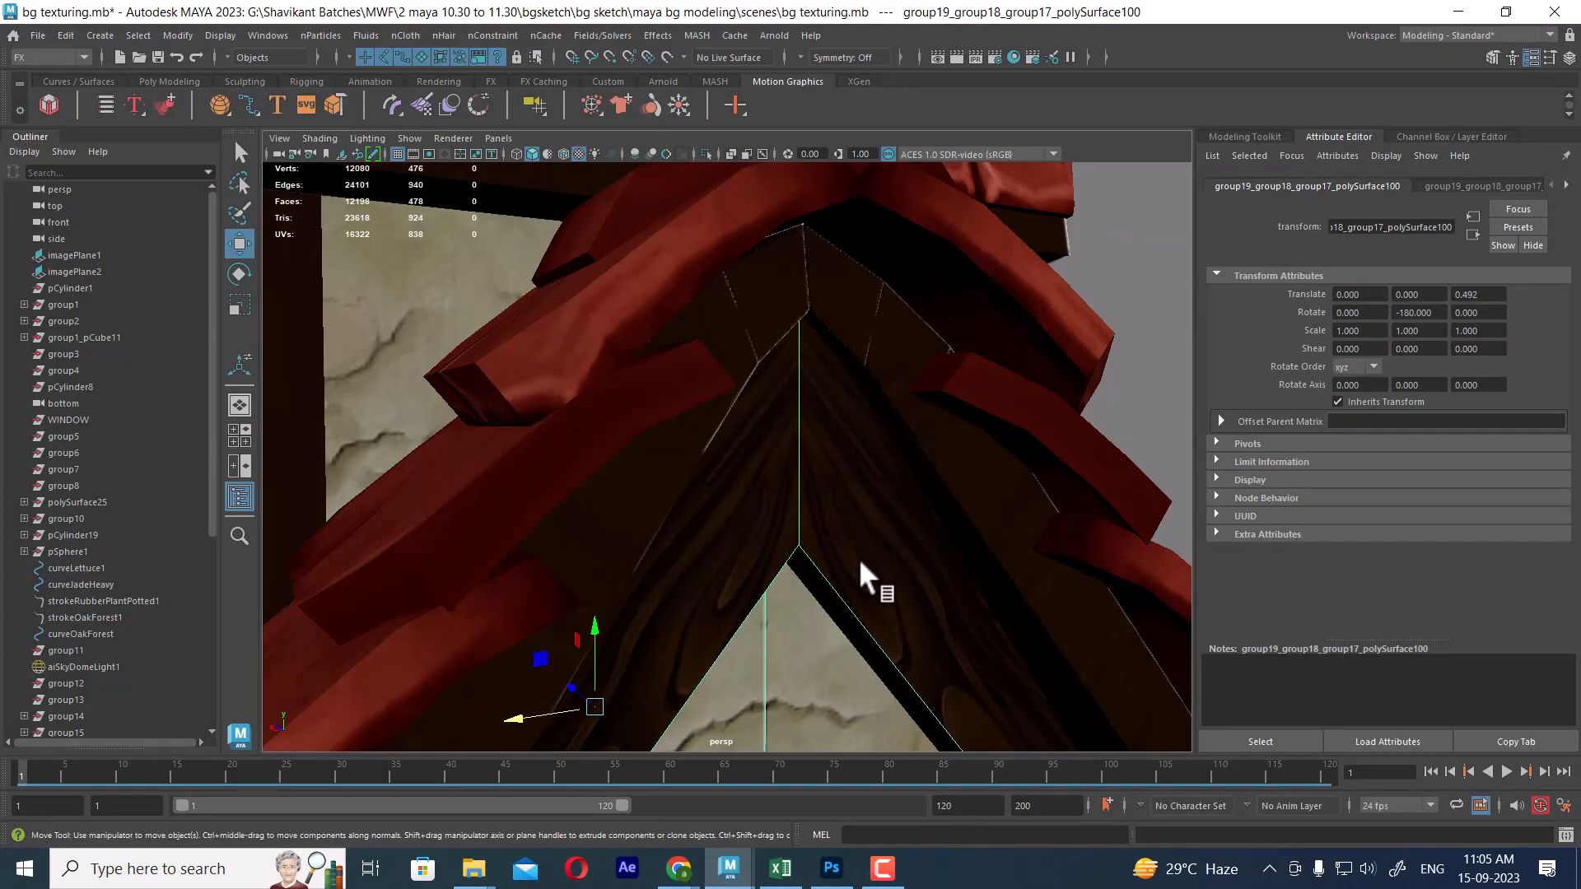
scroll(858, 557, "down", 3)
left_click_drag(820, 418, 854, 482, "alt")
scroll(856, 405, "down", 4)
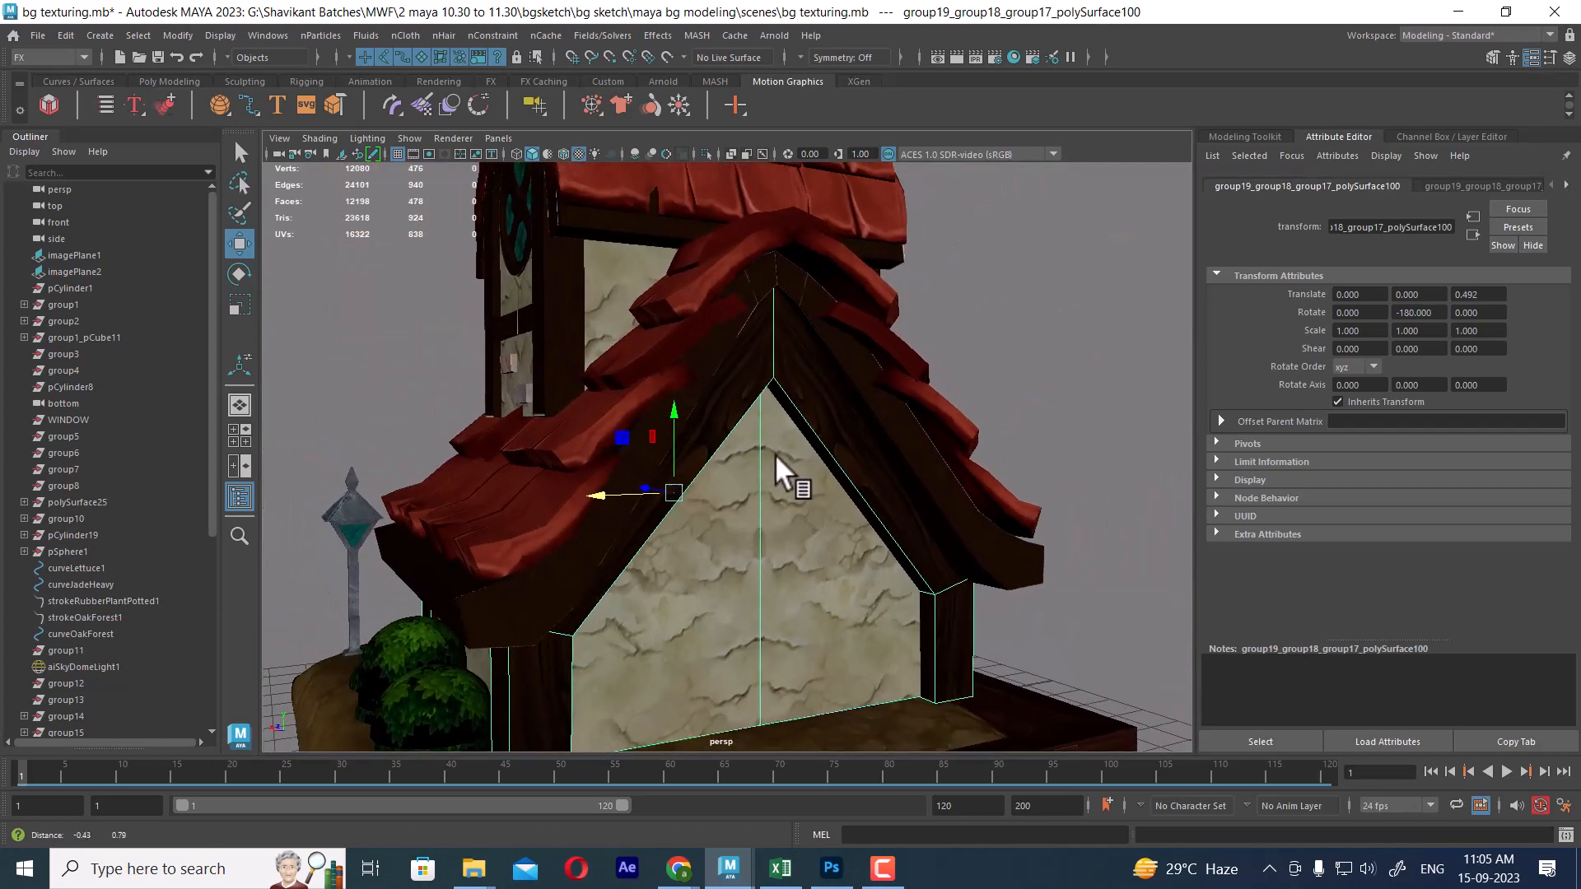
left_click_drag(774, 452, 843, 541, "alt")
right_click_drag(843, 542, 838, 723)
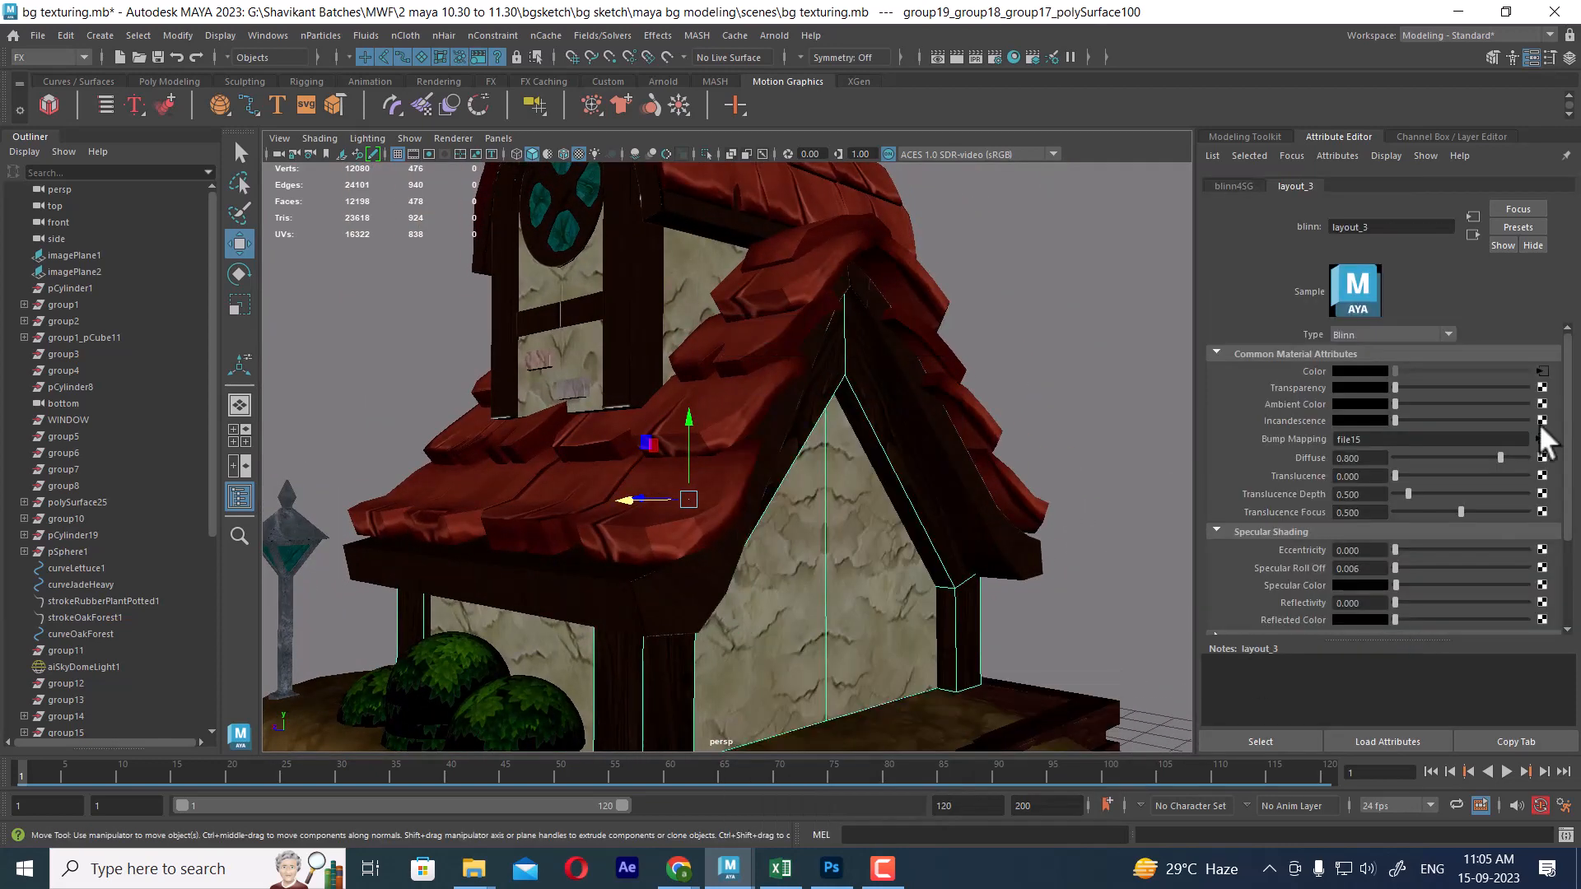
left_click(1542, 371)
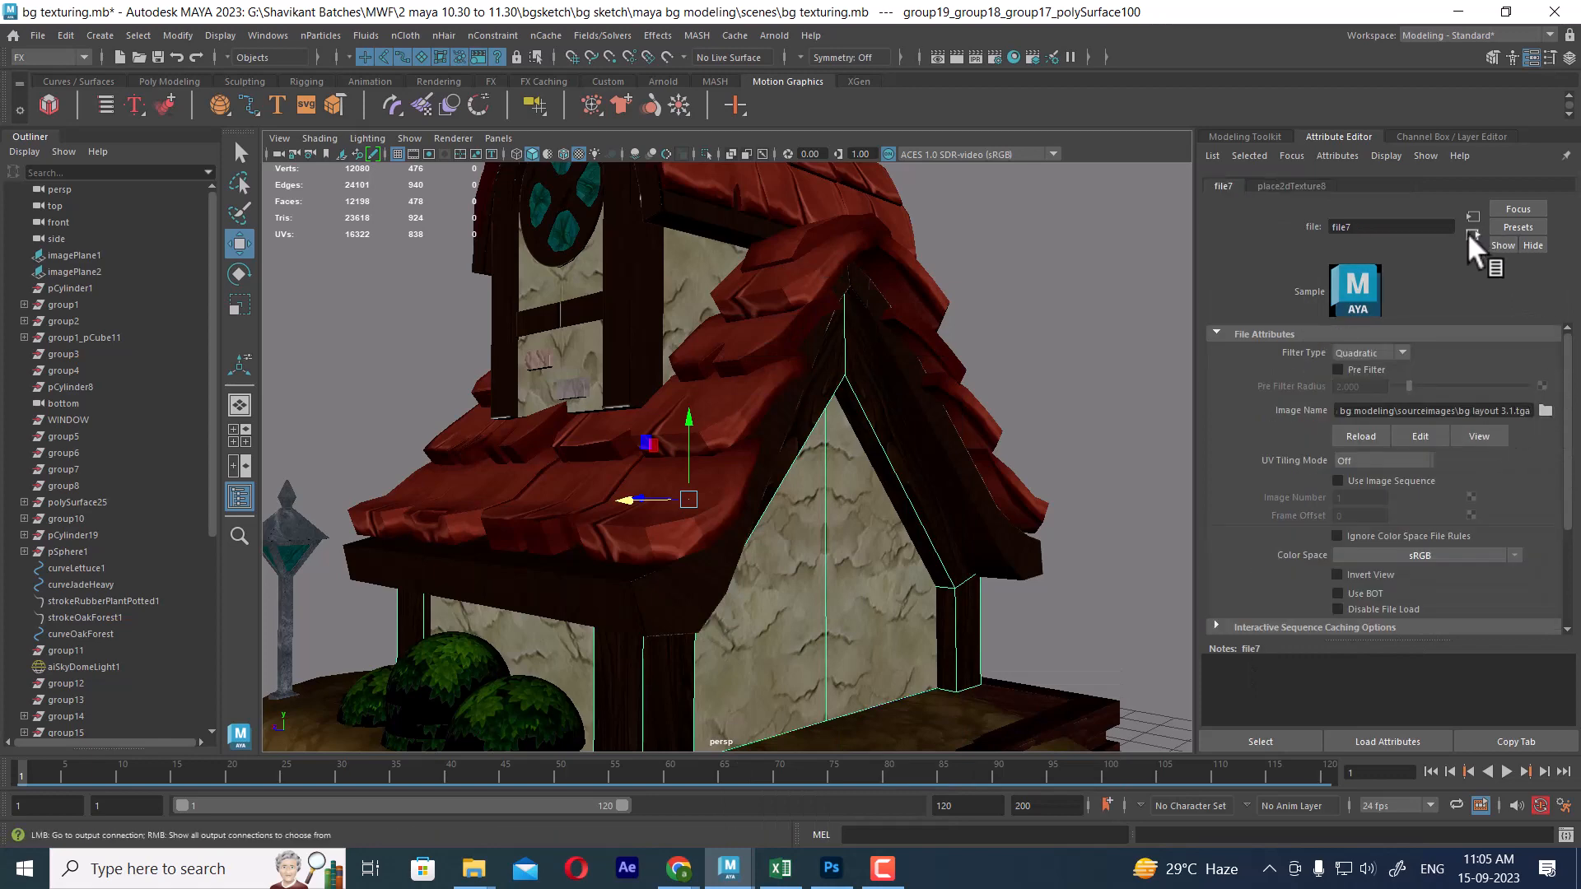
left_click(1544, 410)
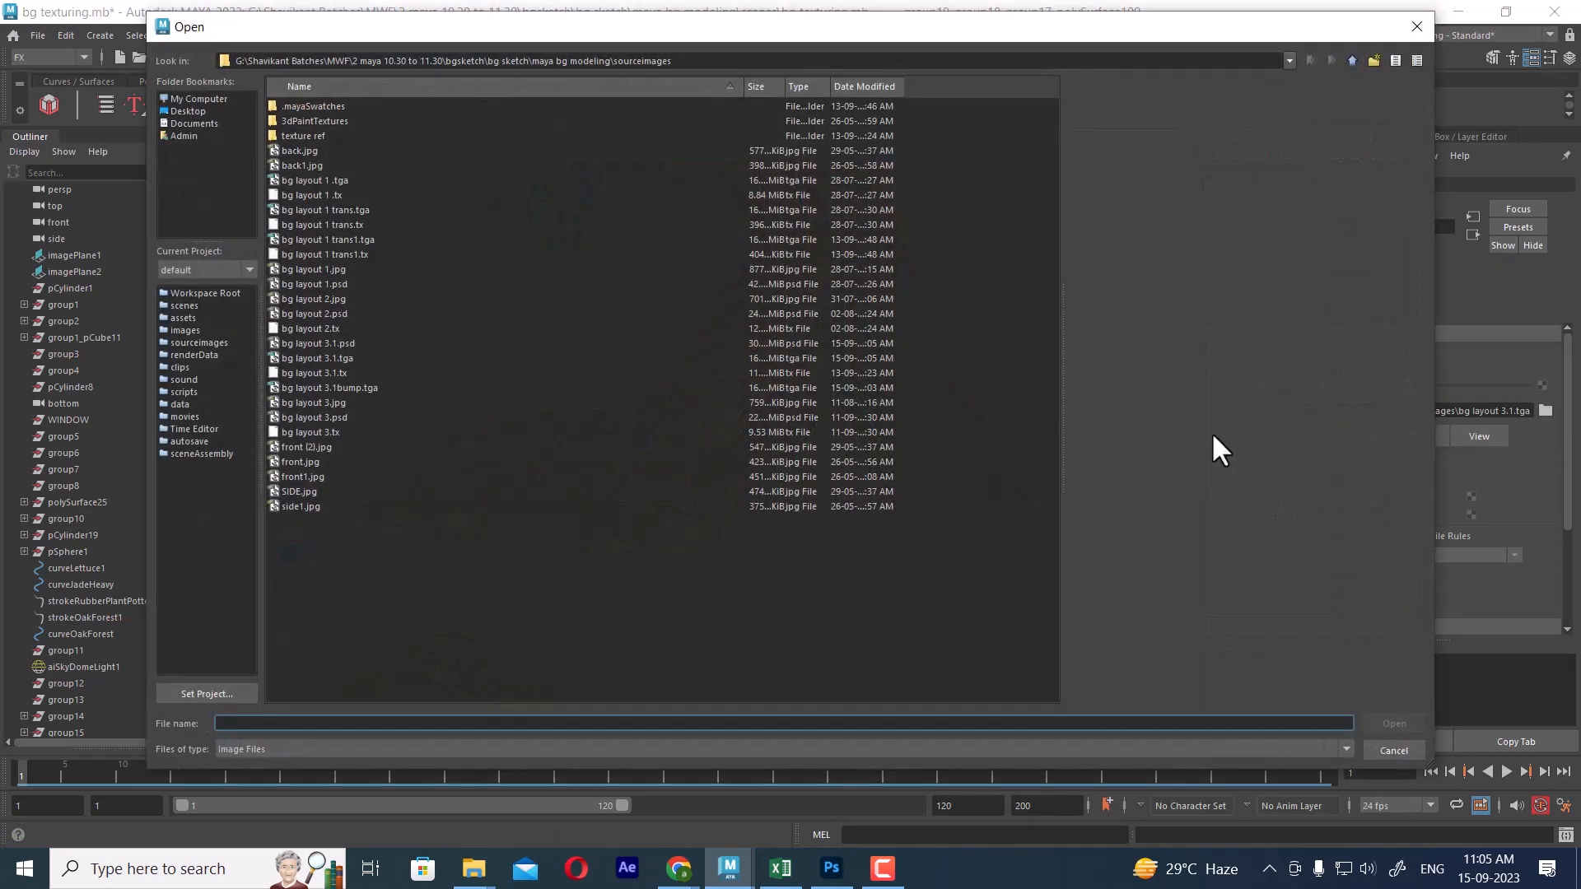
double_click(324, 356)
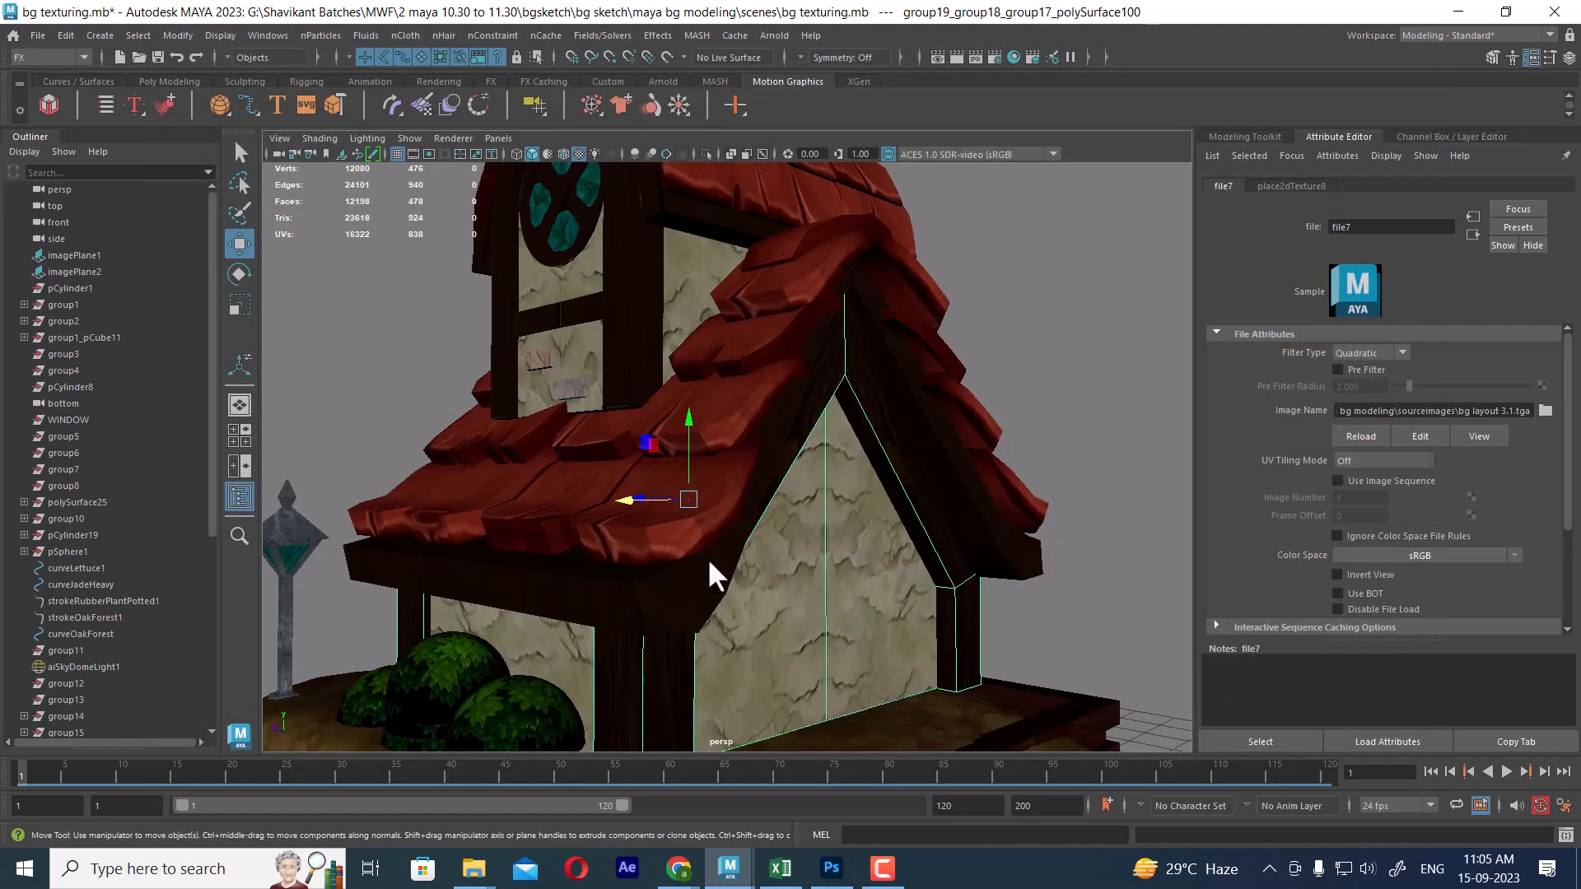
Examine the vertical texture seam in the middle of the house's plaster gable wall, up close and from a distance.
left_click_drag(1132, 469, 1036, 403, "alt")
left_click(1036, 405)
left_click_drag(1028, 514, 927, 421, "alt")
right_click_drag(927, 422, 1030, 579, "alt")
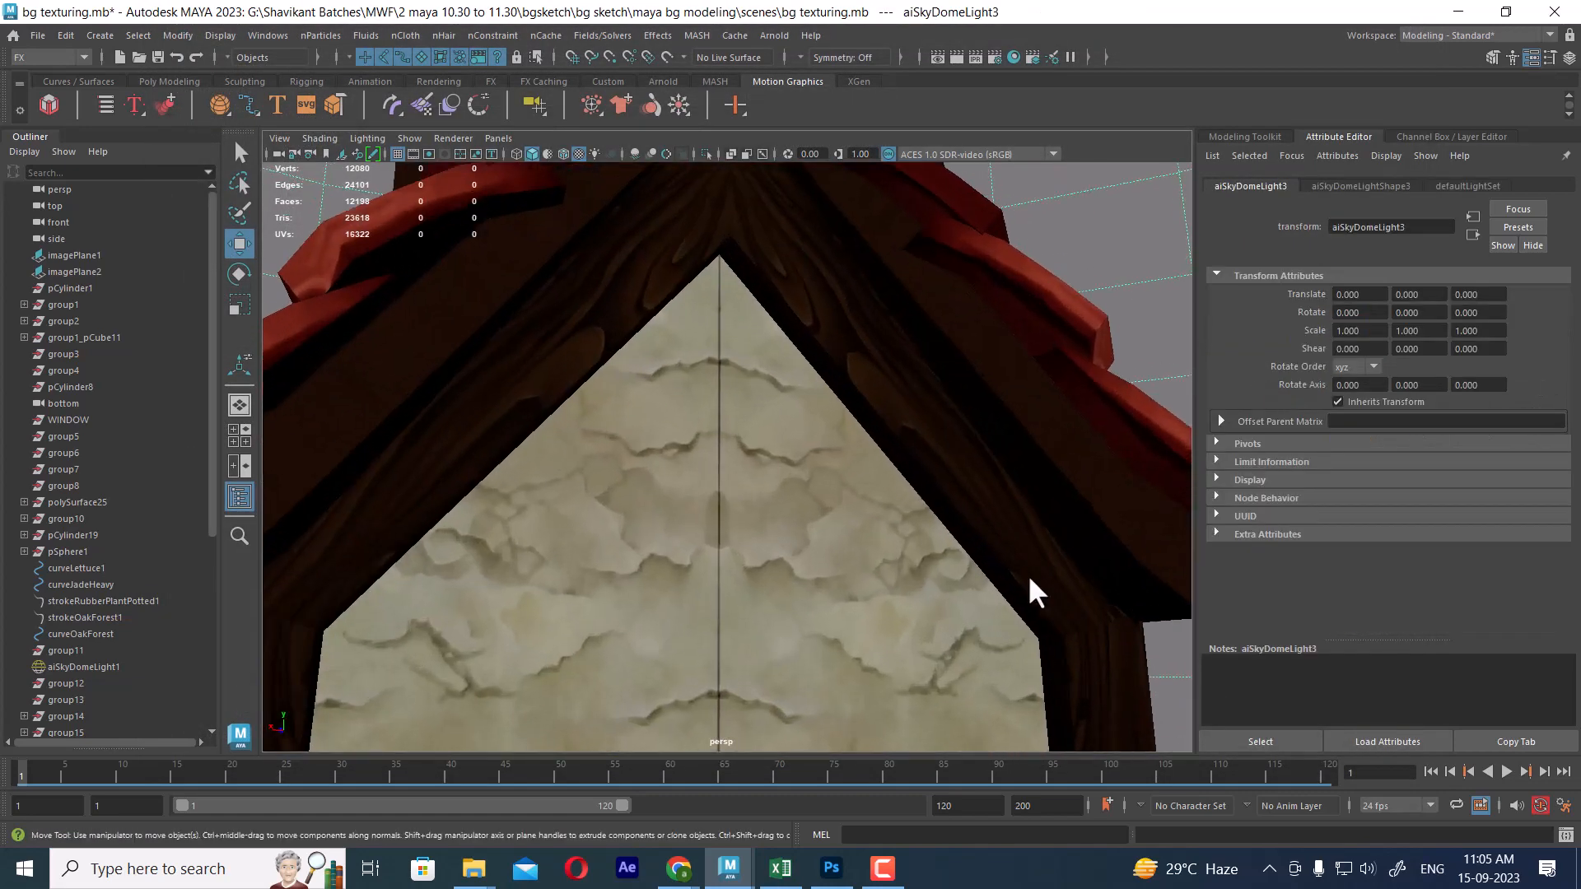
left_click_drag(1030, 579, 960, 576, "alt")
middle_click_drag(714, 553, 741, 318, "alt")
left_click_drag(741, 318, 758, 536, "alt")
middle_click_drag(758, 536, 804, 656, "alt")
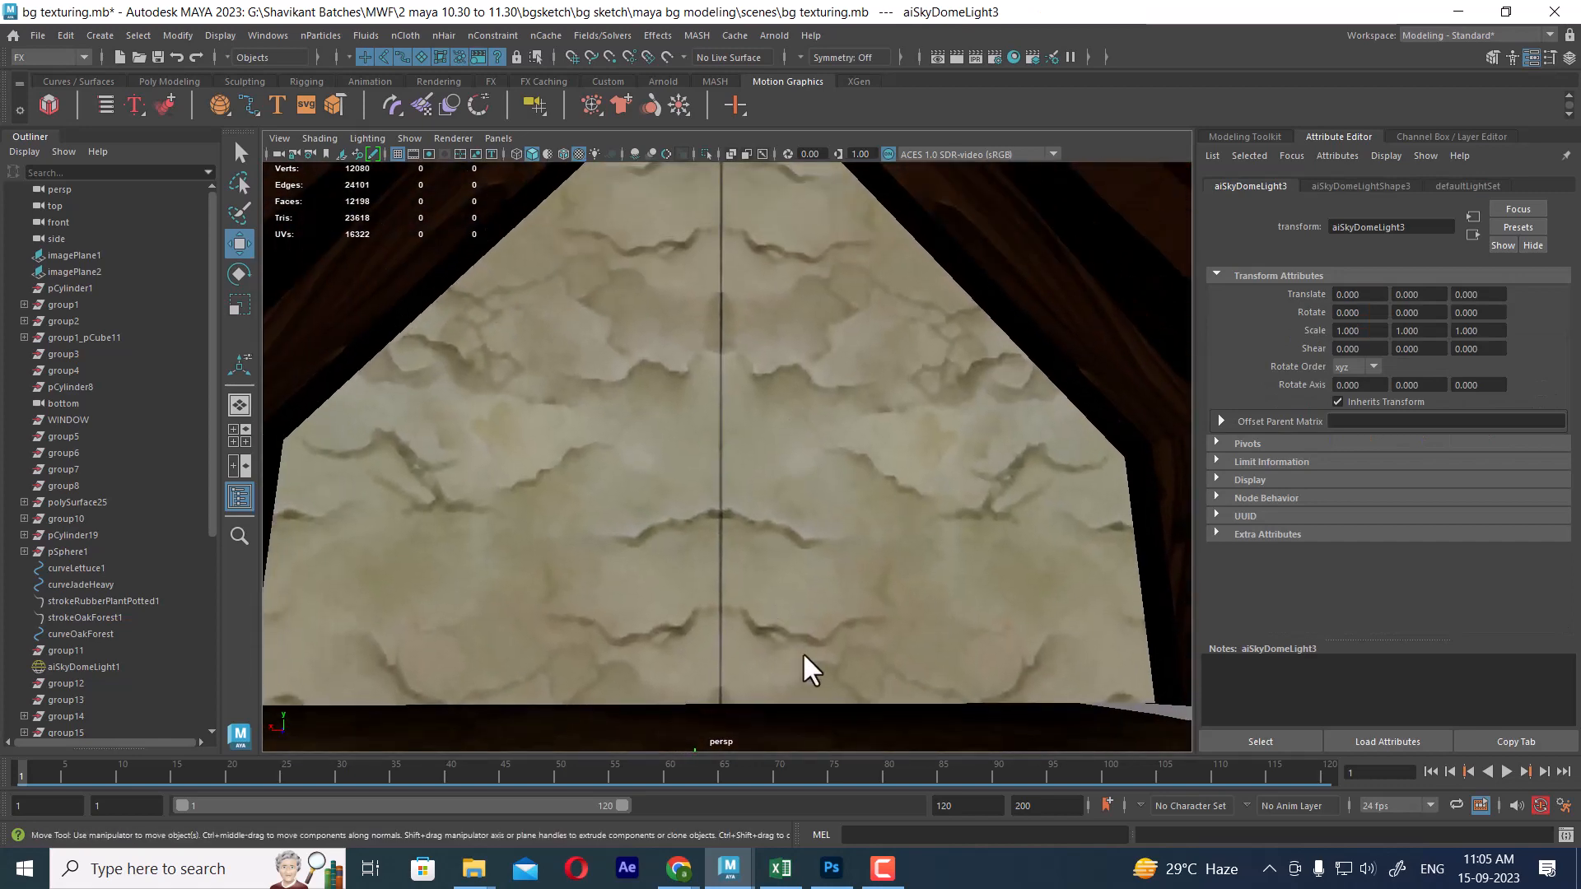
right_click_drag(805, 668, 772, 448, "alt")
left_click(772, 448)
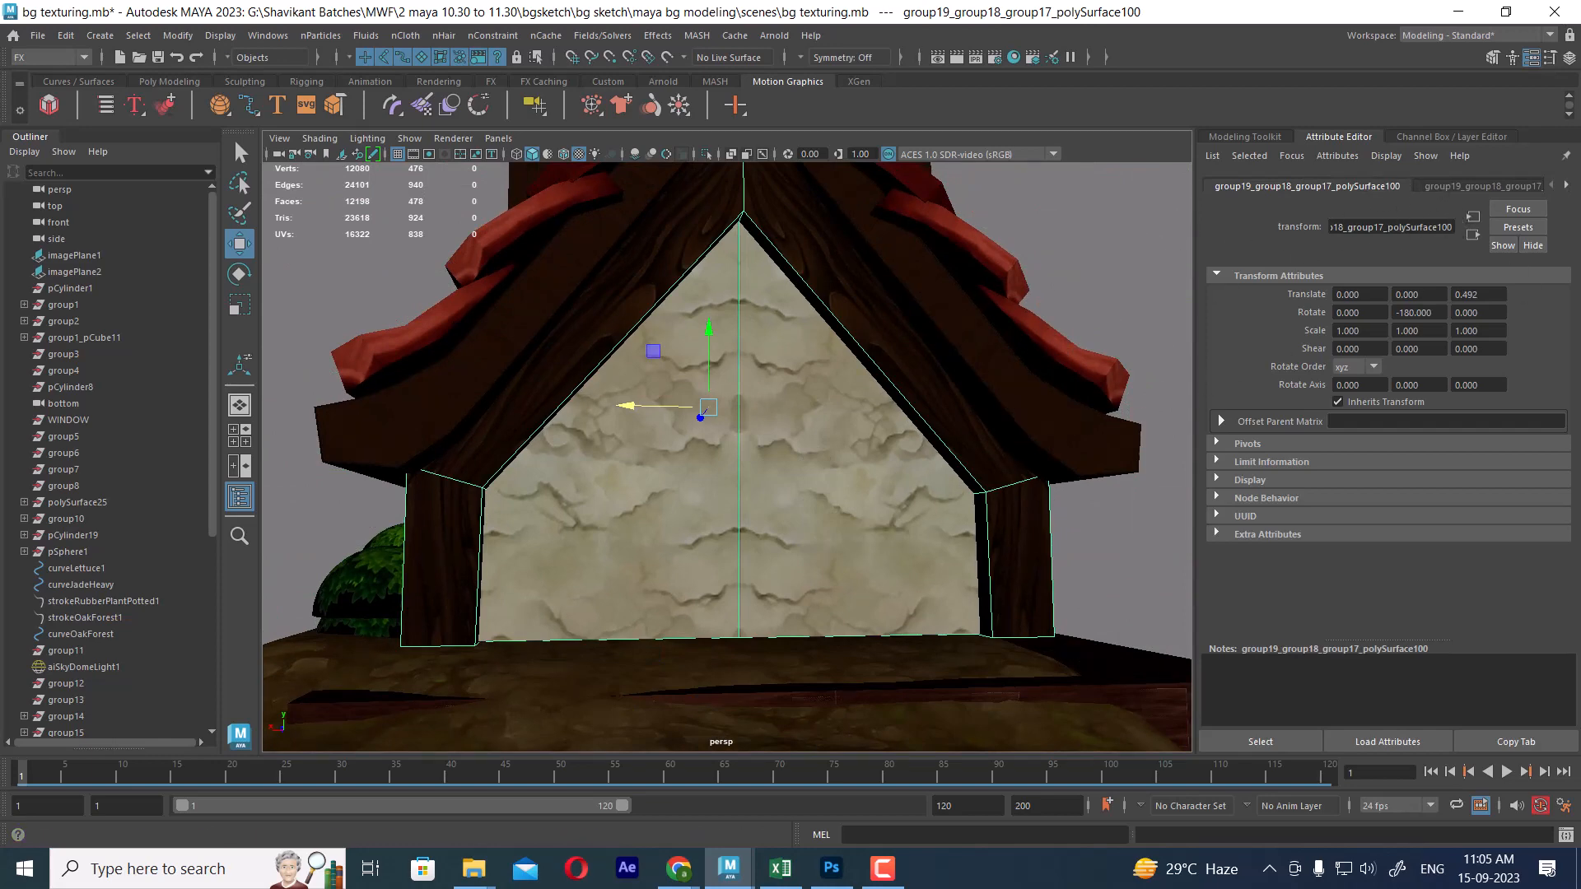
left_click(1131, 280)
right_click_drag(1108, 413, 864, 390, "alt")
left_click_drag(865, 390, 963, 412, "alt")
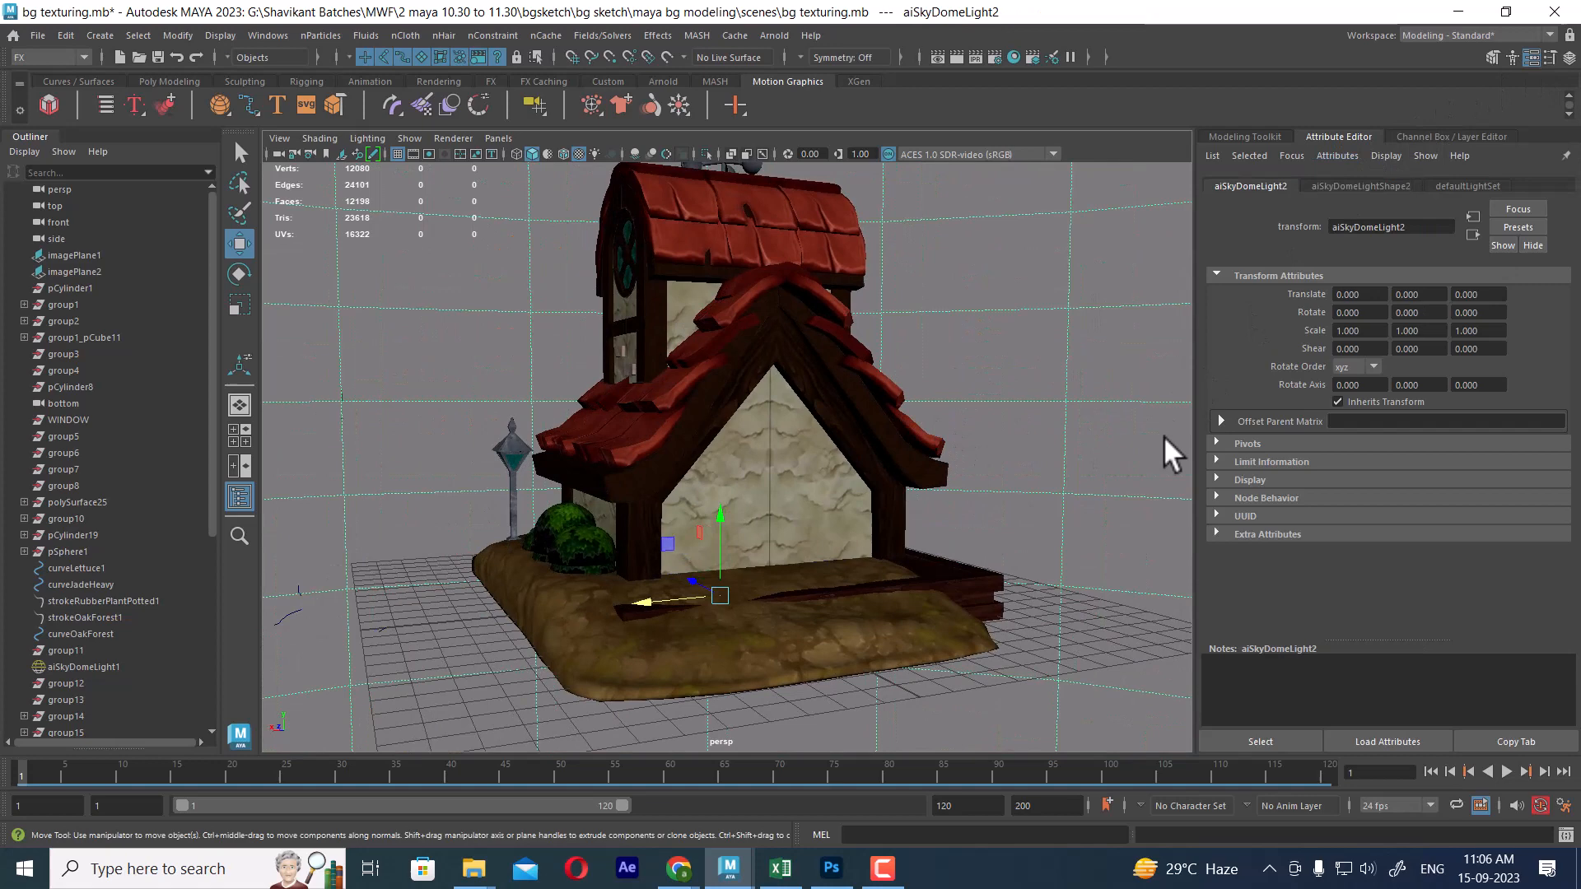
Select the gable wall mesh and change the workspace to UV Editing.
left_click(849, 477)
left_click(1463, 35)
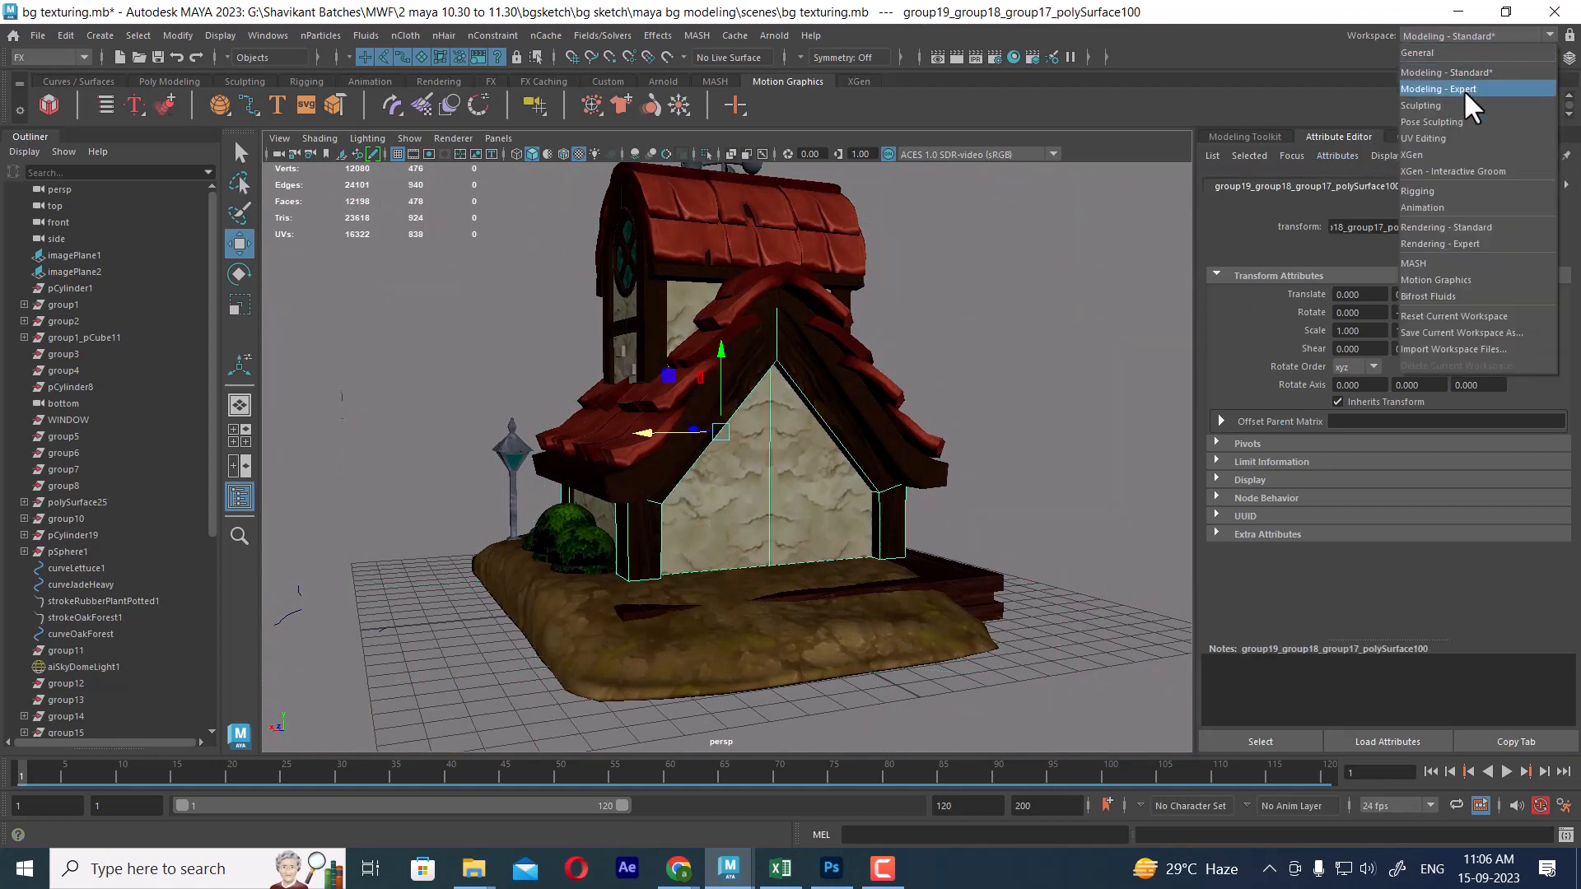
left_click(1462, 127)
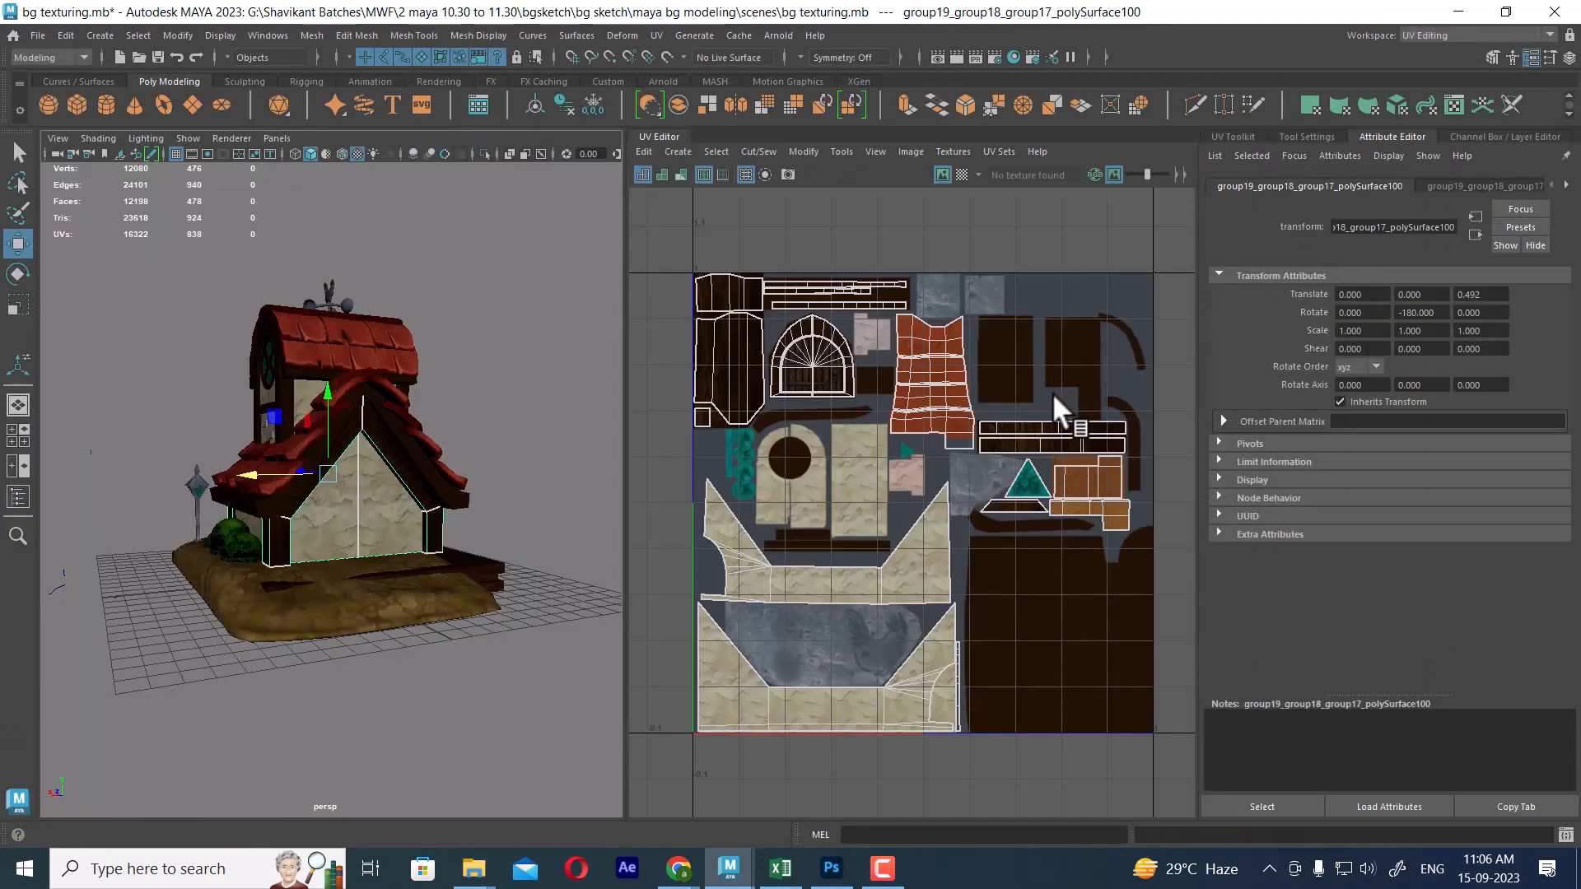
Examine how the plaster wall shells' borders align with the painted texture edges in the UV Editor.
scroll(804, 522, "up", 8)
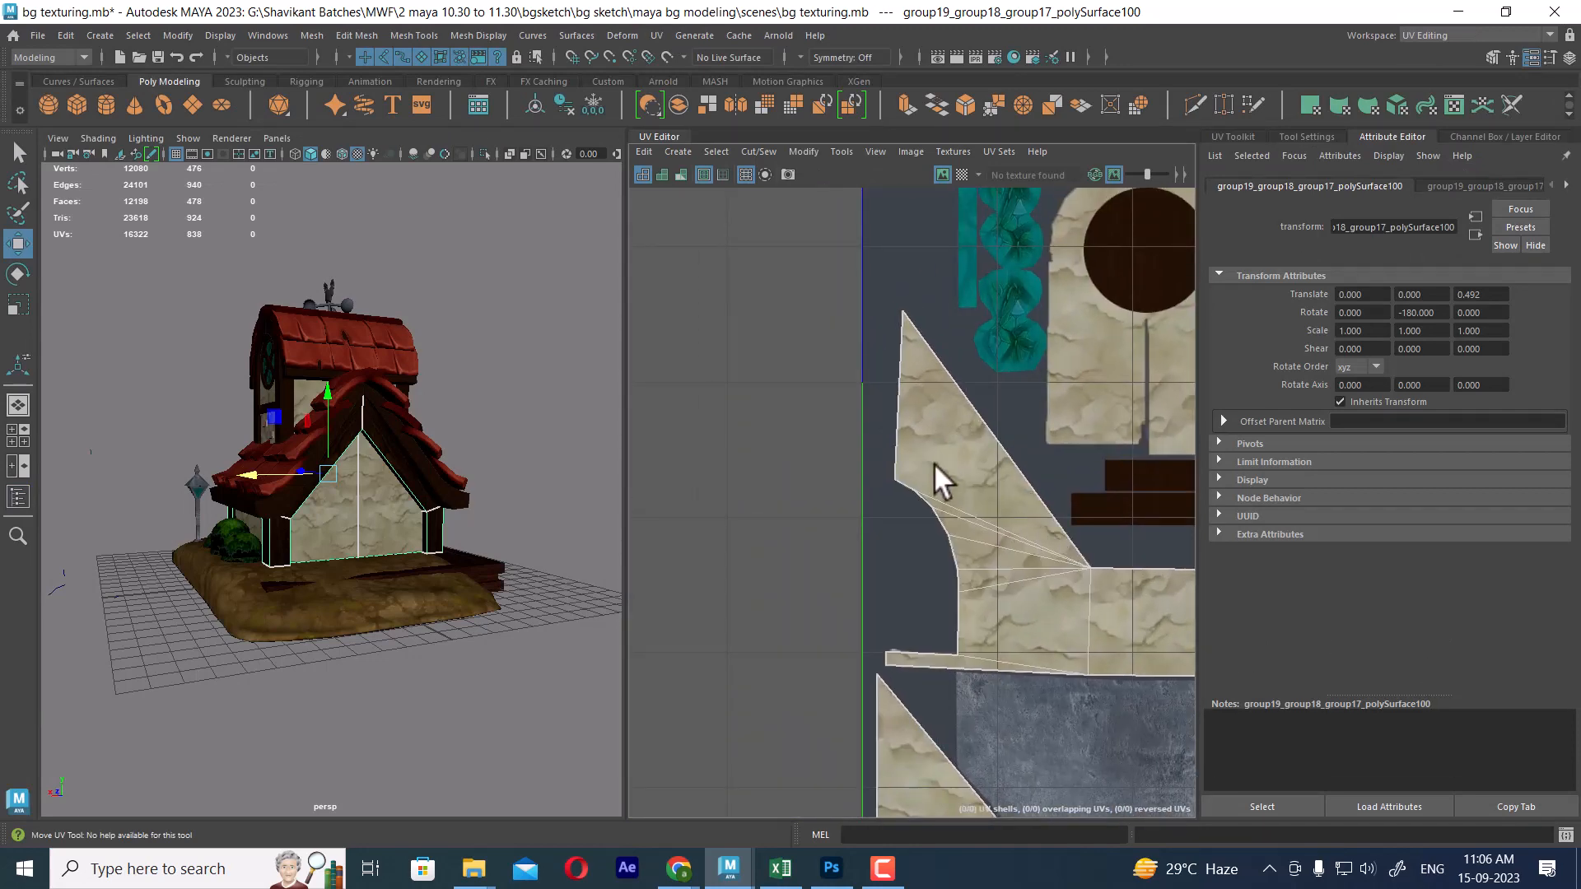
scroll(911, 522, "up", 6)
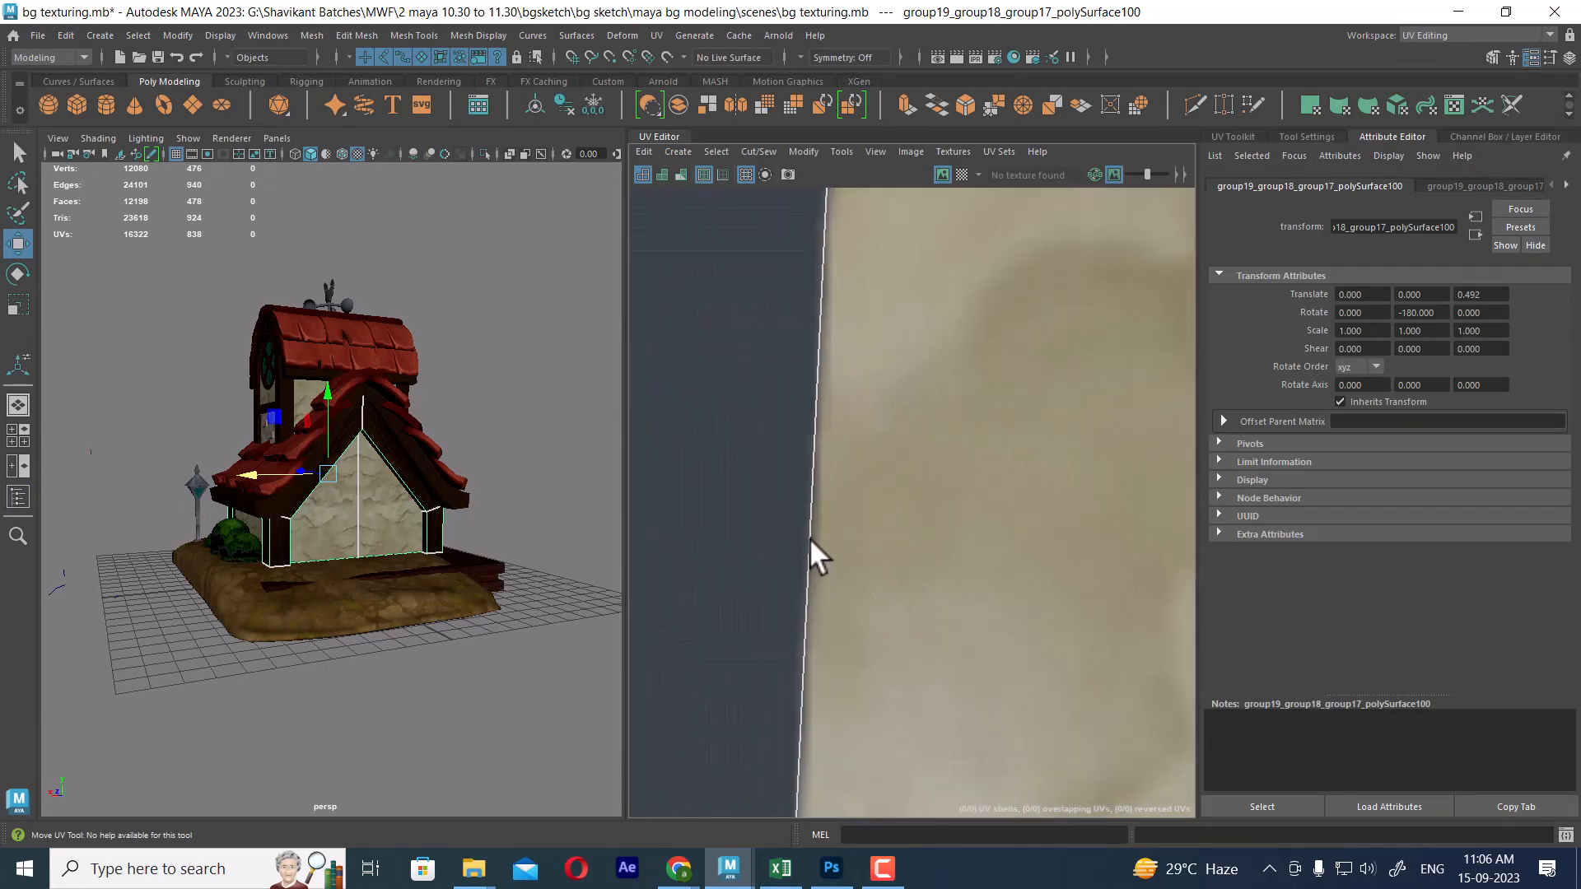
right_click_drag(808, 536, 734, 268, "alt")
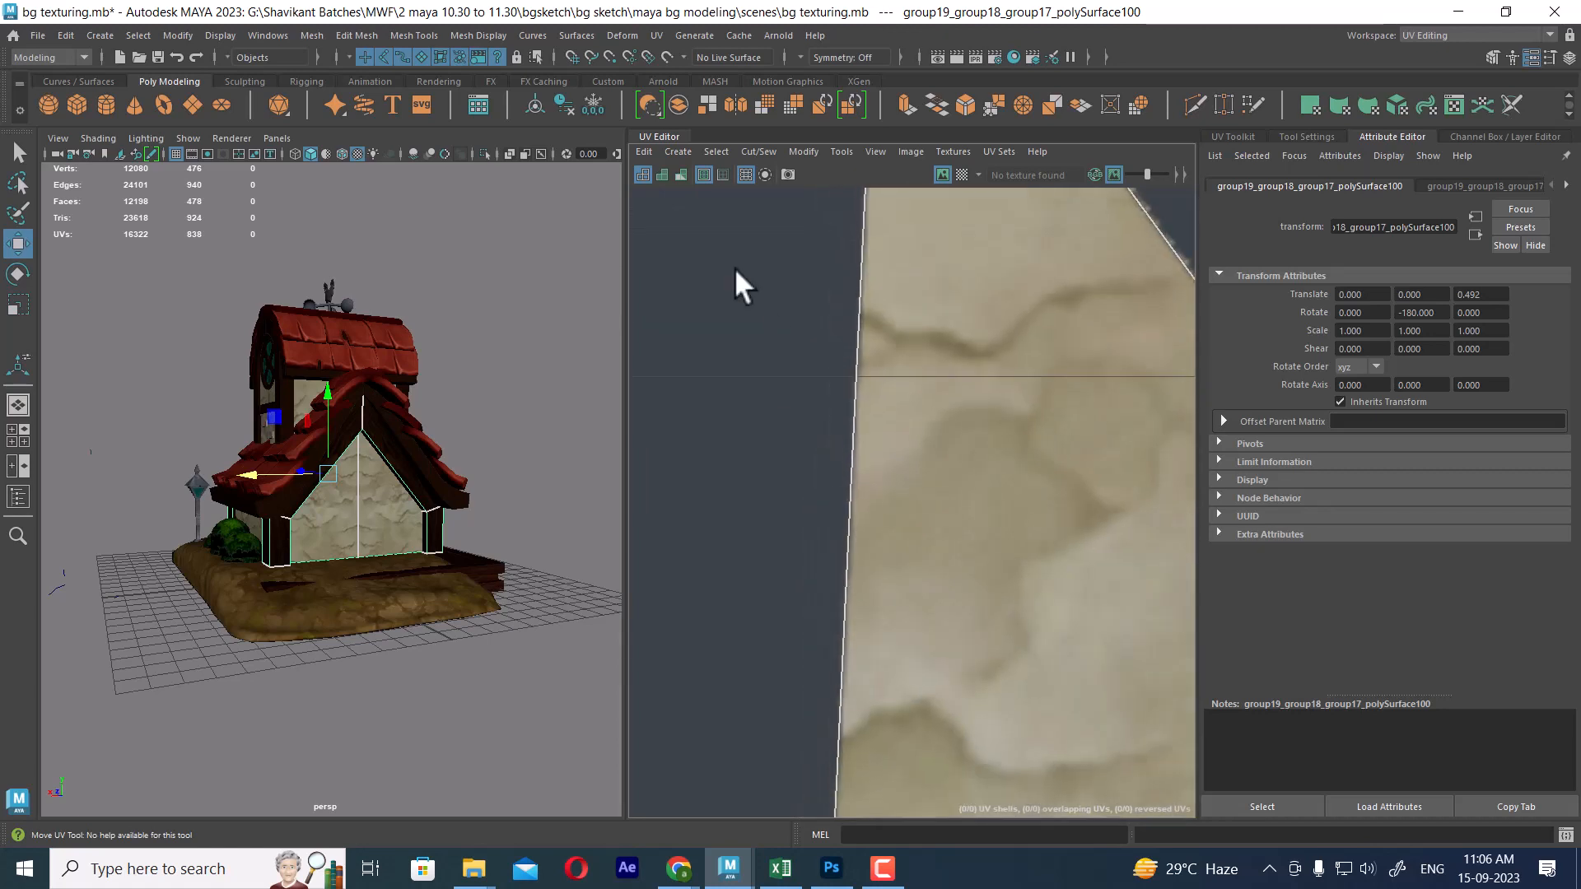
right_click_drag(988, 626, 881, 461, "alt")
middle_click_drag(955, 540, 891, 412, "alt")
right_click_drag(892, 412, 861, 519, "alt")
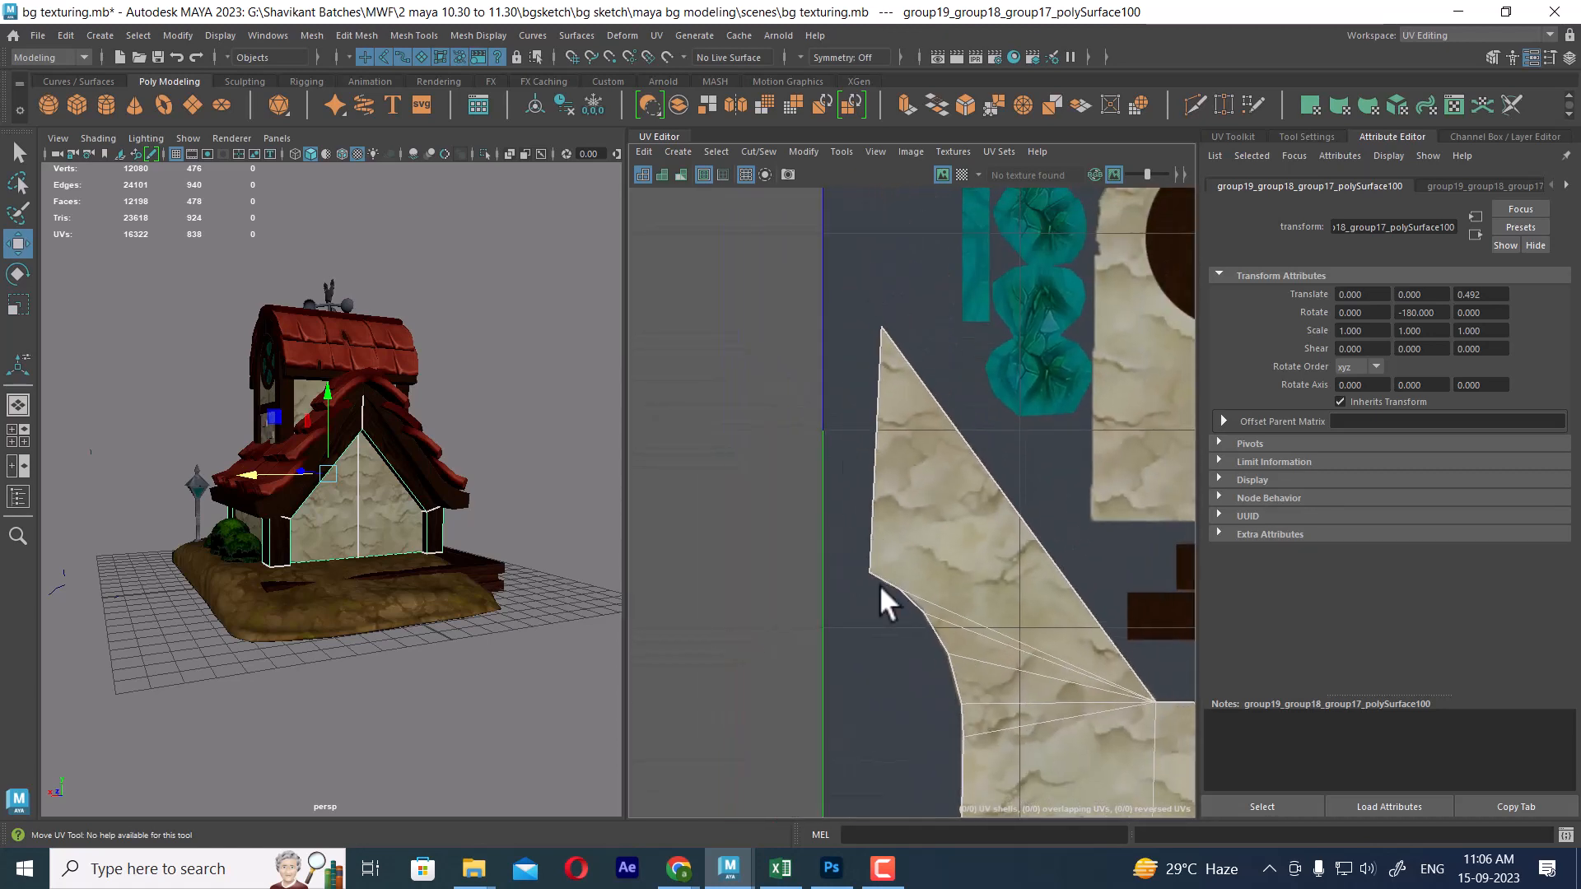
middle_click_drag(879, 584, 759, 382, "alt")
right_click_drag(759, 382, 792, 507, "alt")
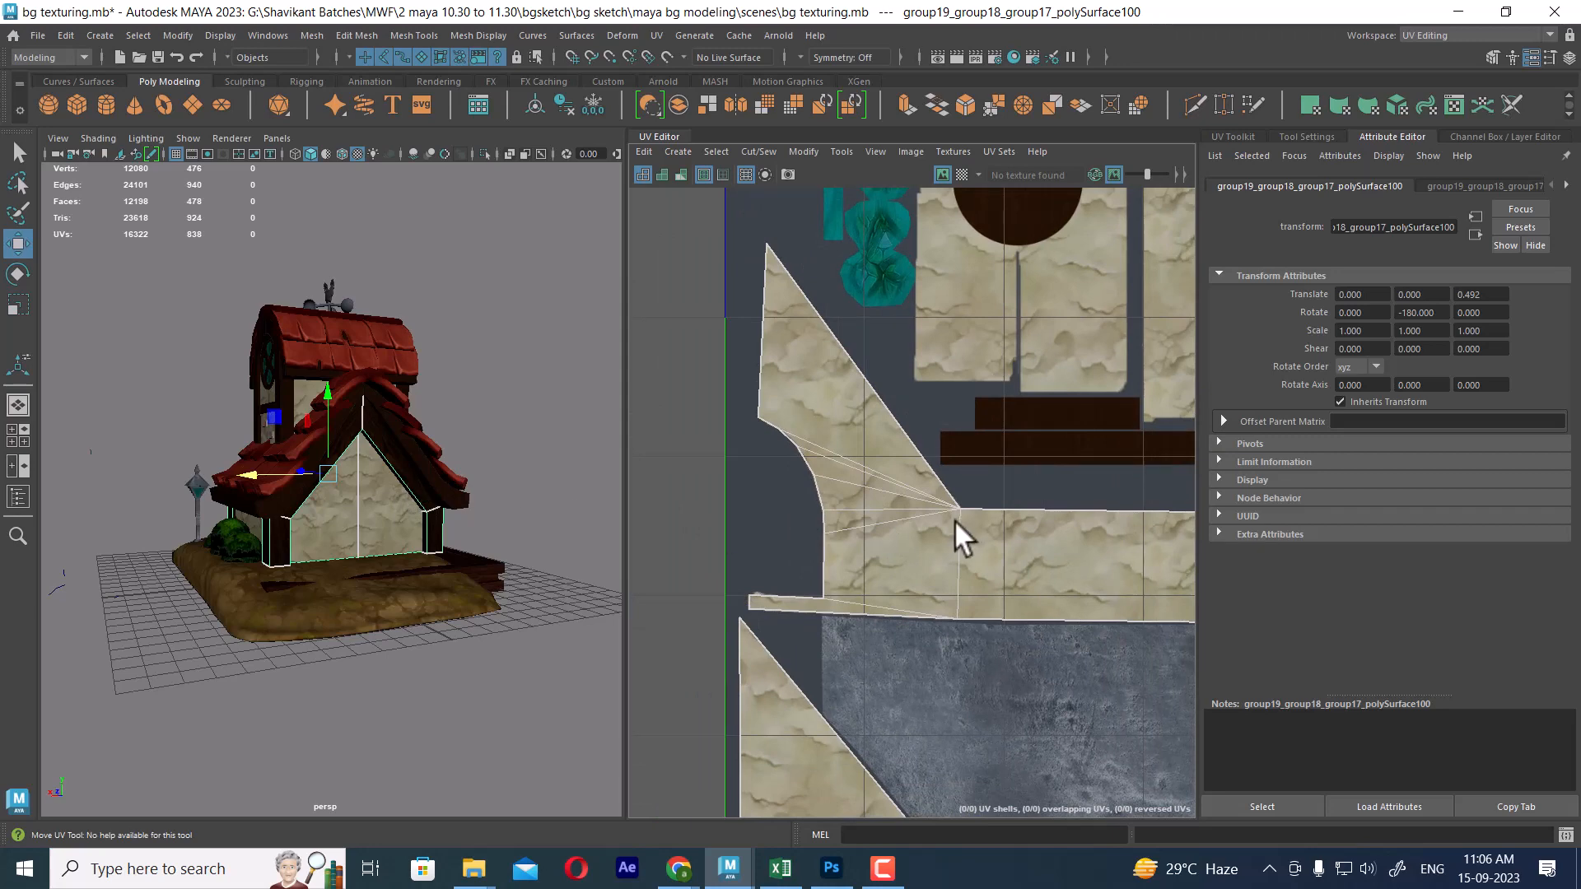
middle_click_drag(955, 521, 731, 540, "alt")
right_click_drag(730, 540, 1023, 559, "alt")
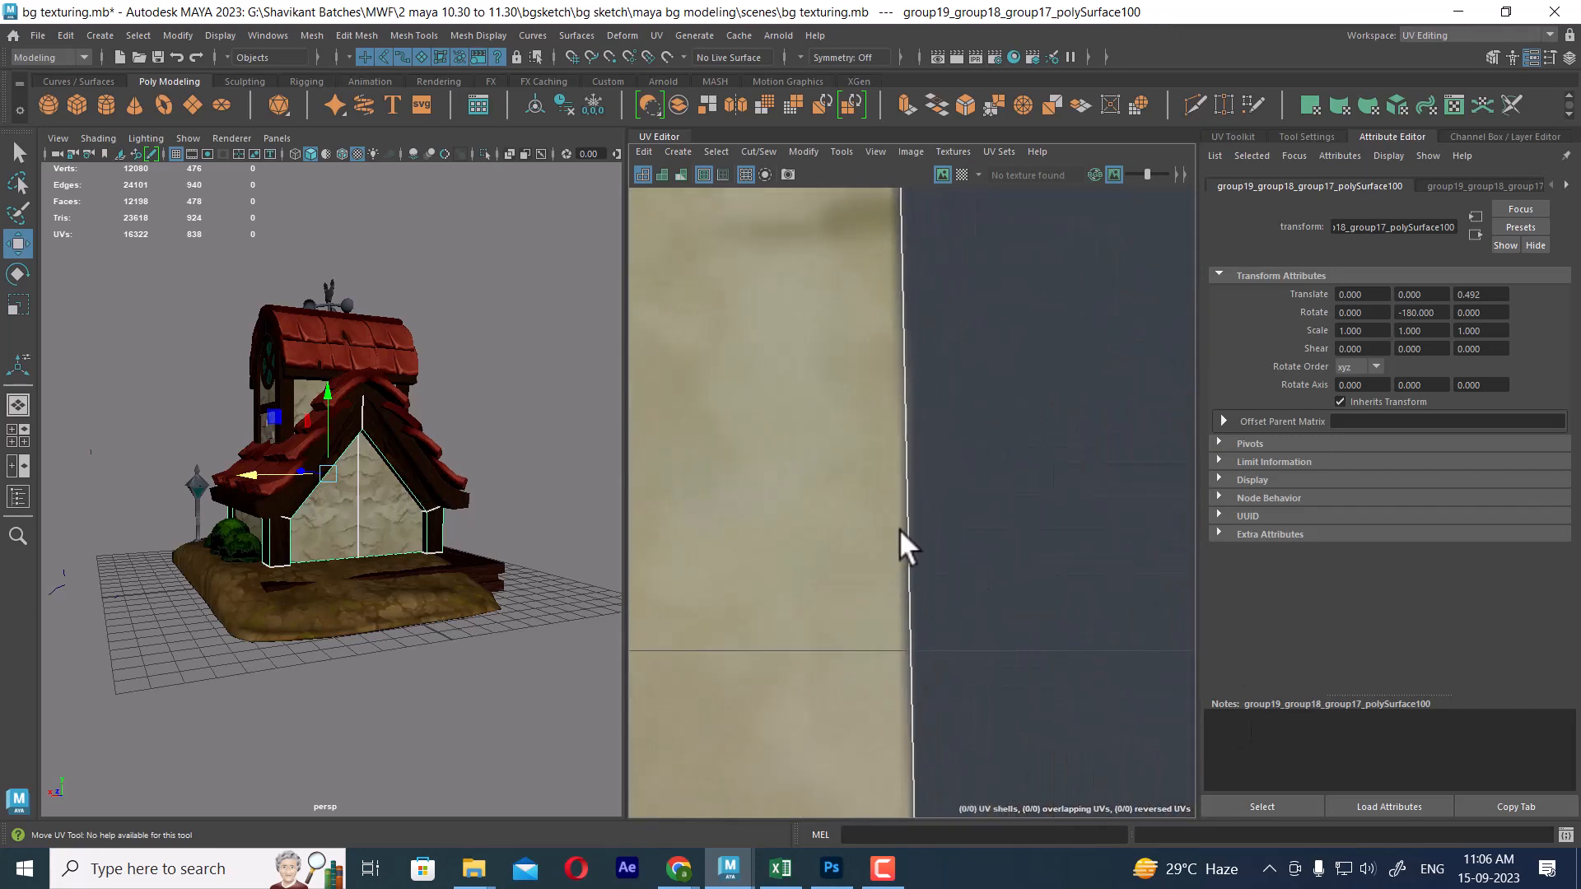
right_click_drag(980, 639, 830, 275, "alt")
right_click_drag(940, 490, 965, 288, "alt")
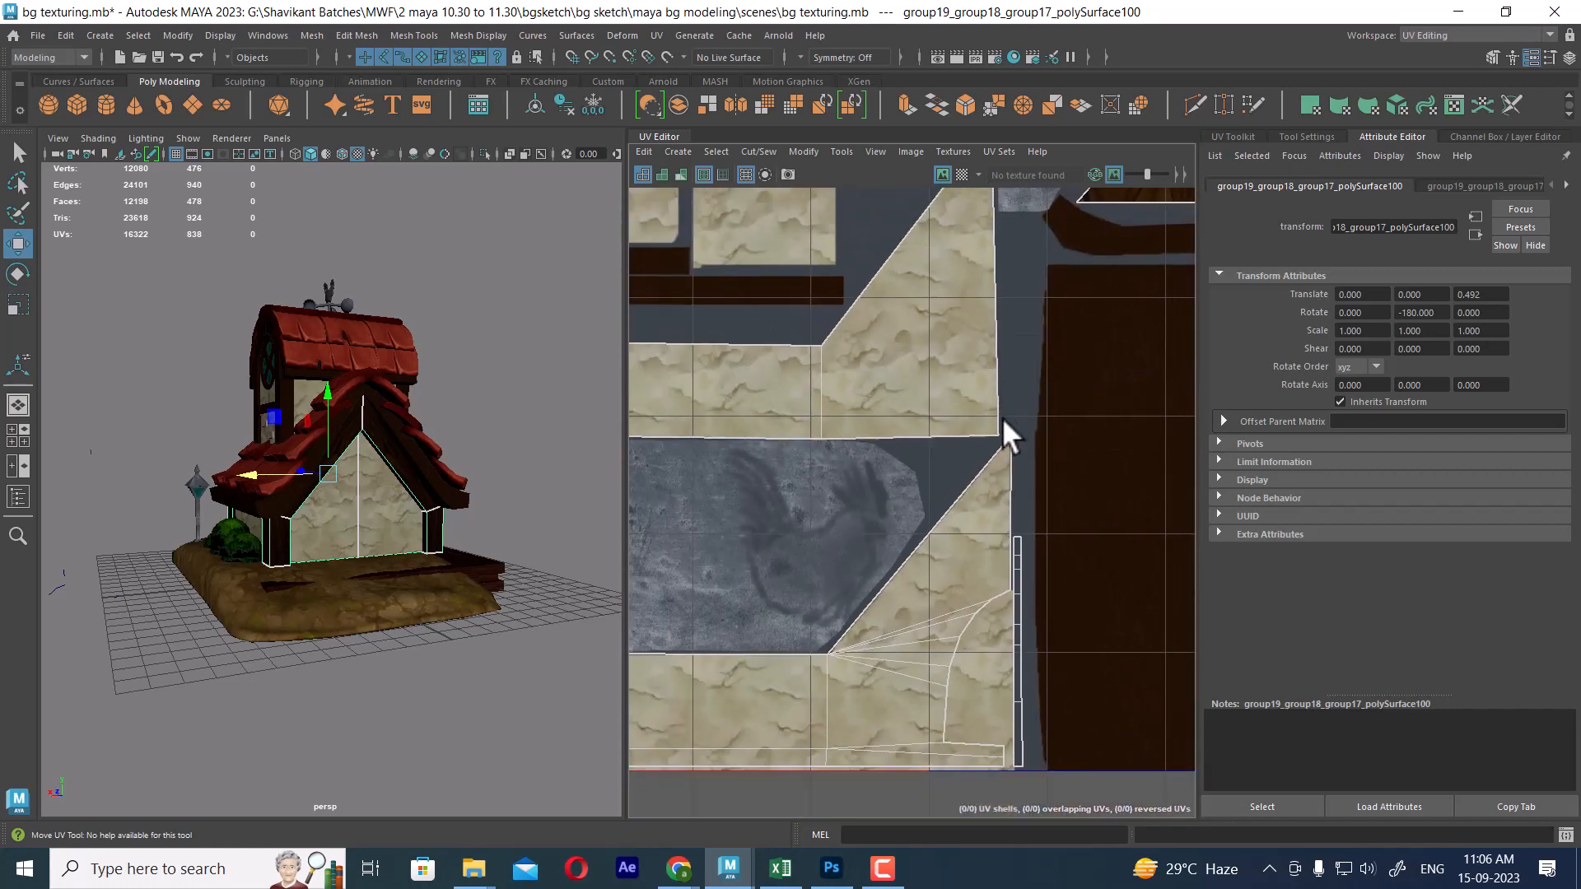
Switch to Photoshop, show the uv layer, and check the plaster wall texture's edges against the UV lines.
left_click(831, 868)
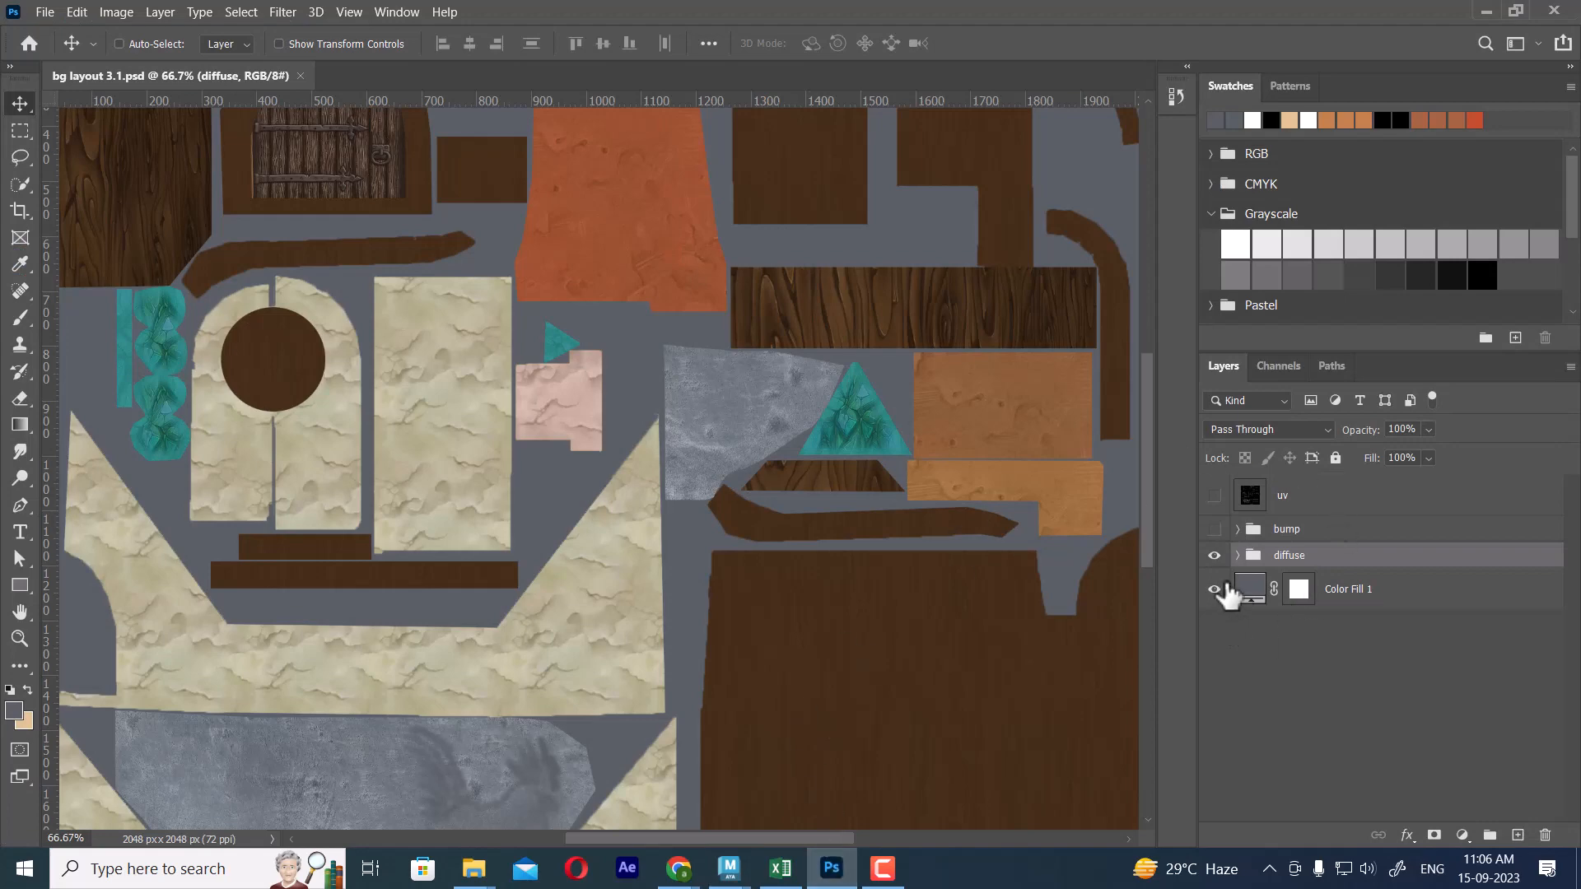
left_click(1213, 496)
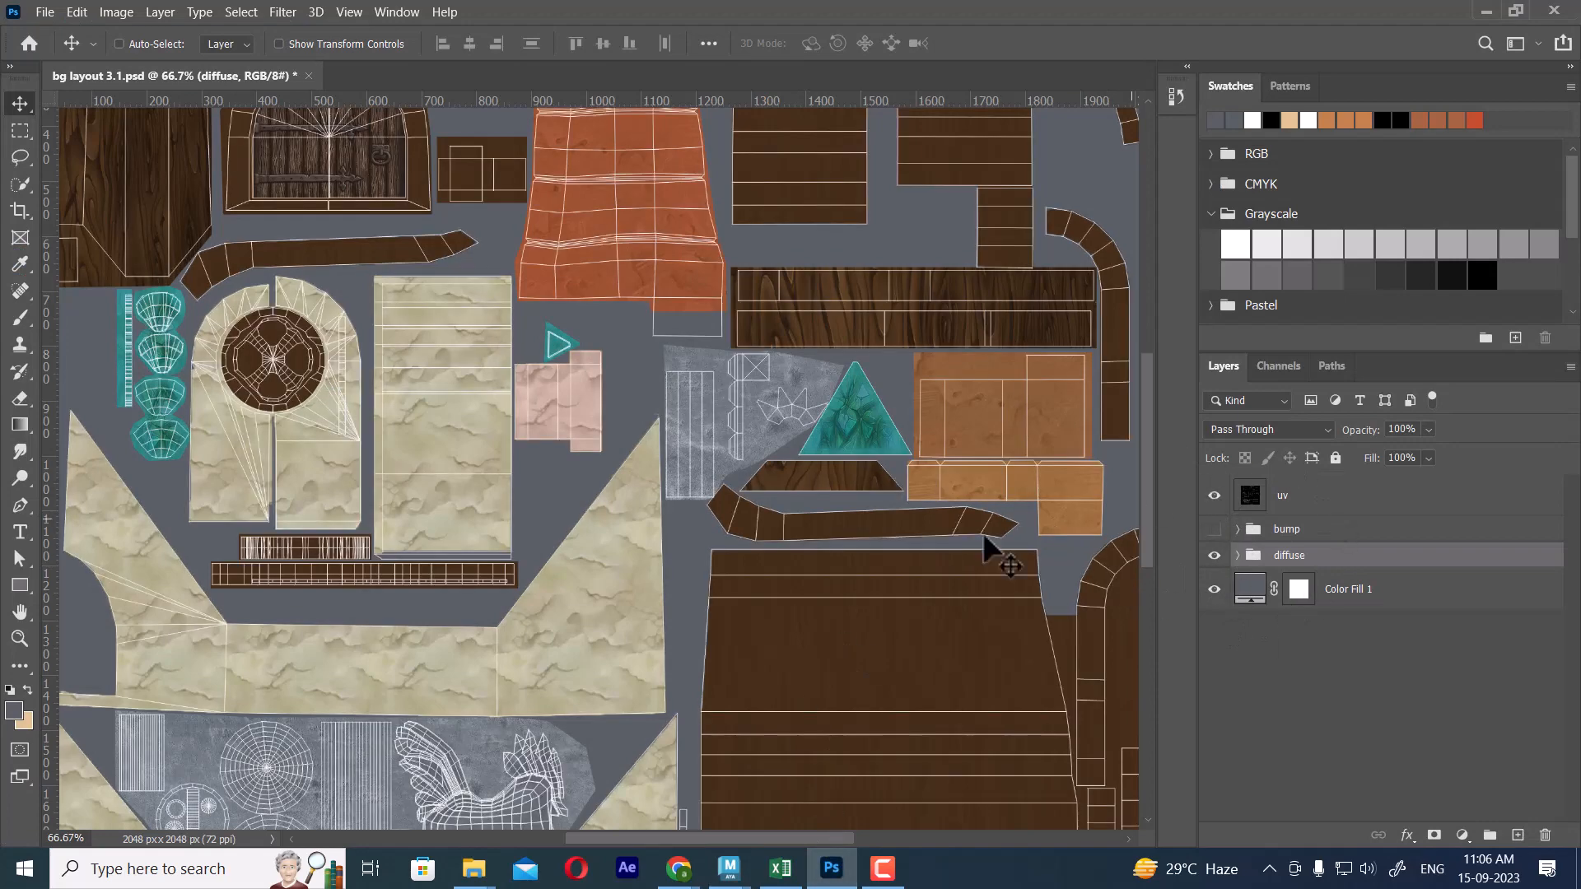
key("ctrl")
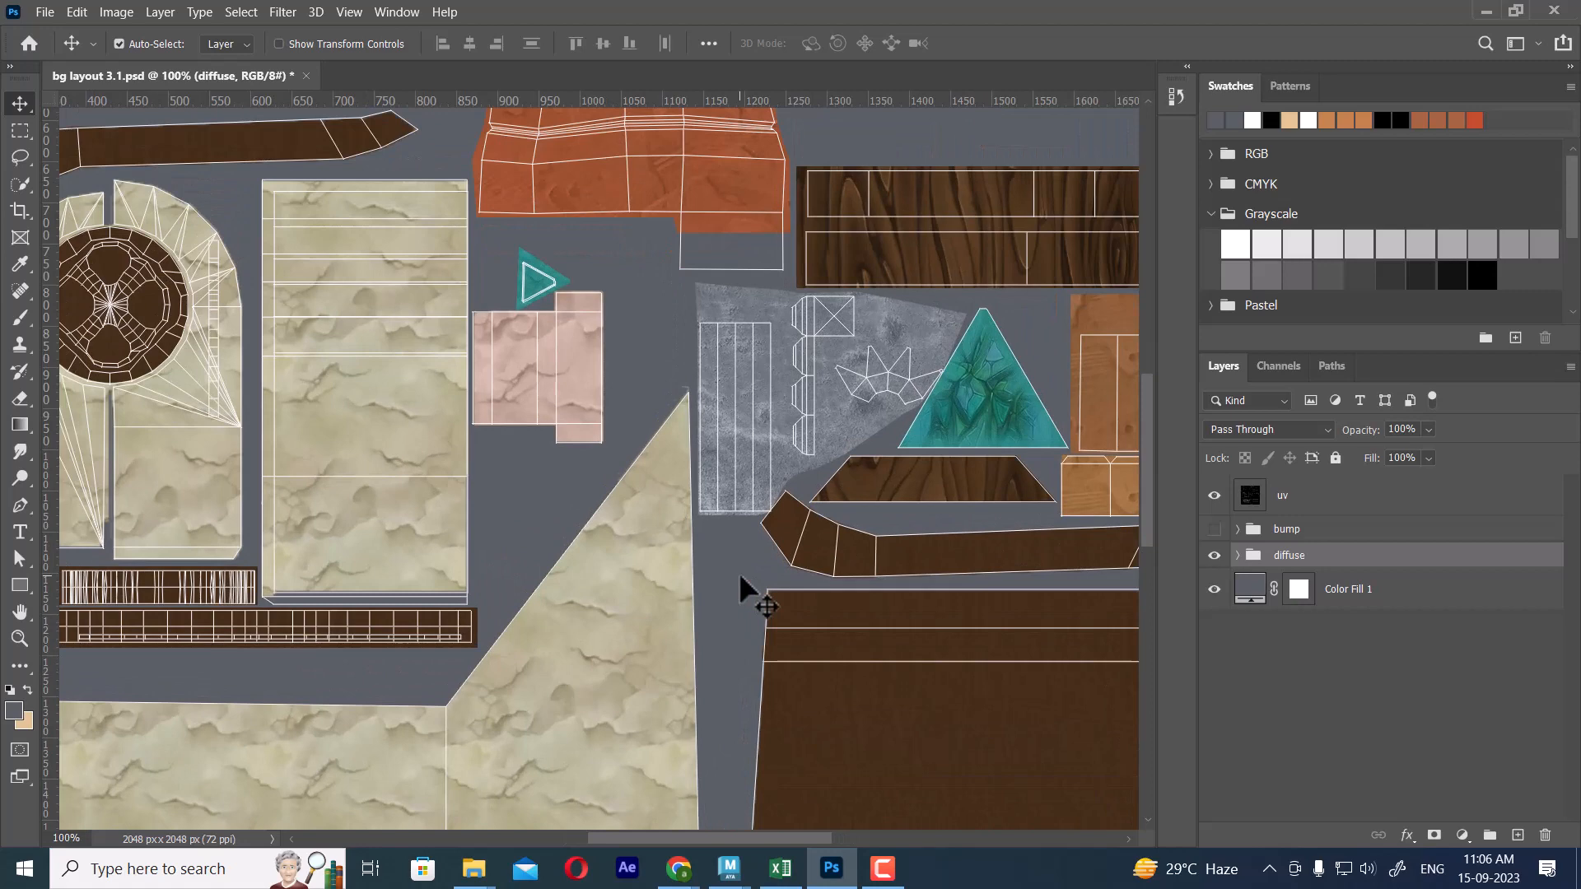
key("ctrl+plus")
left_click_drag(763, 437, 758, 202)
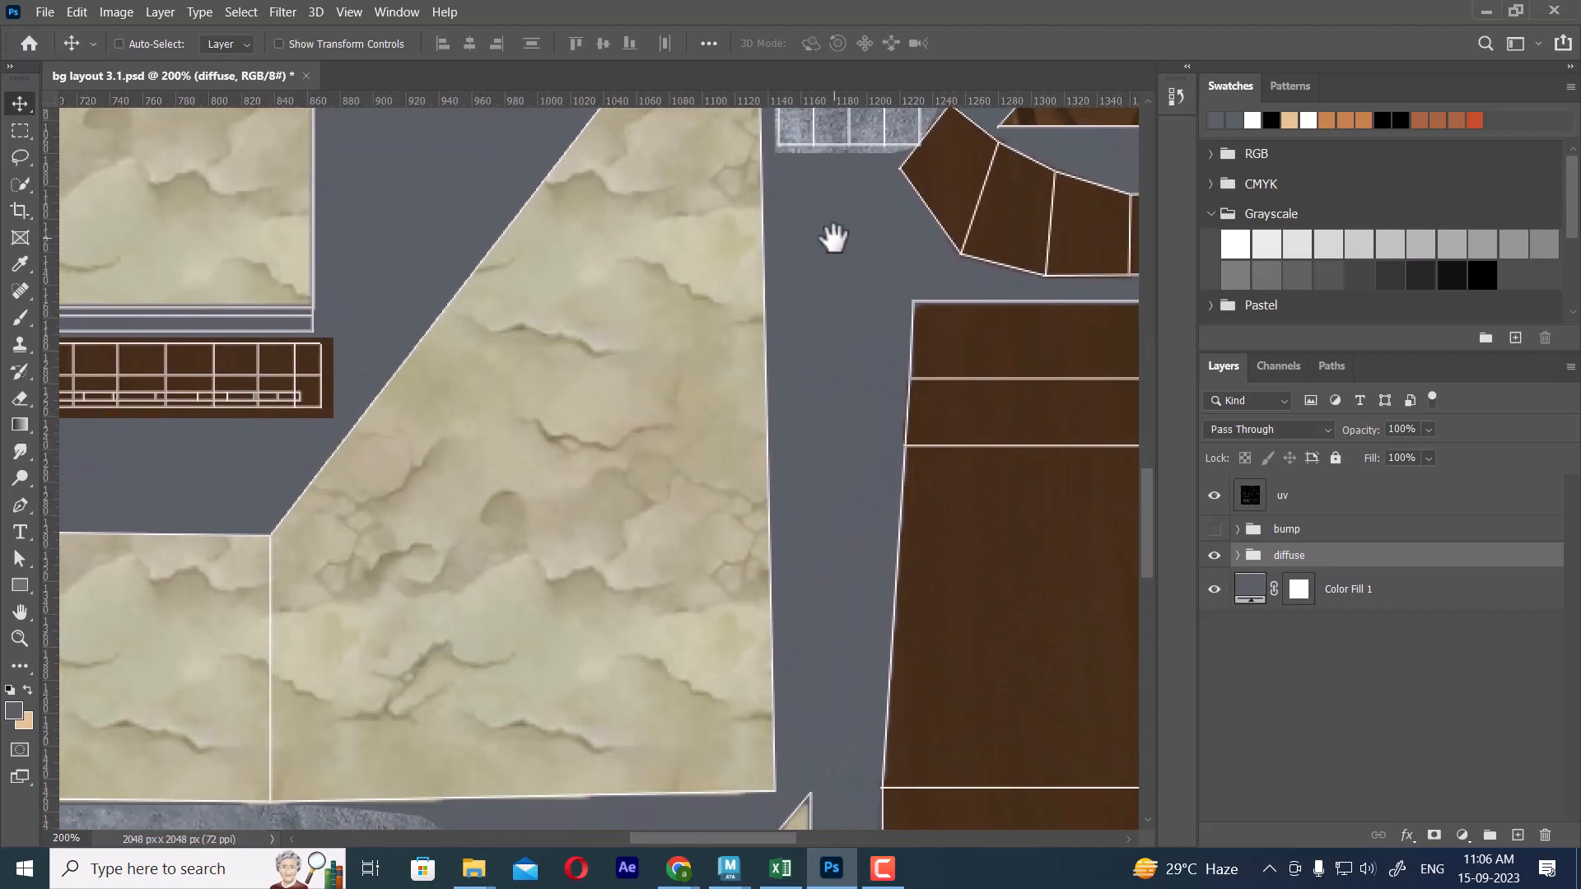
key("ctrl+minus")
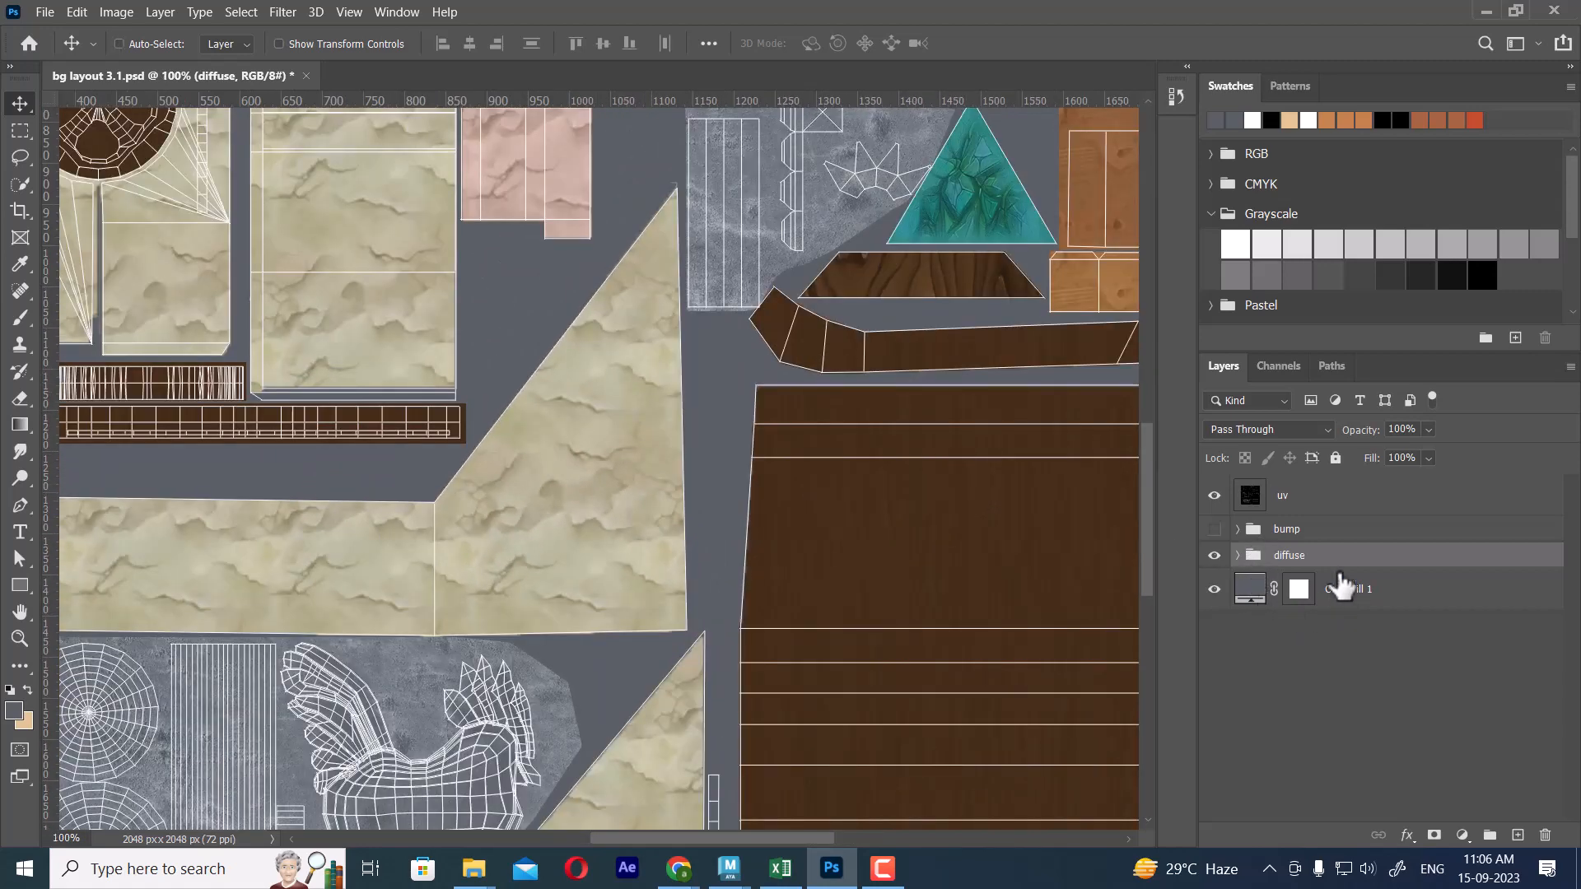
Expand the diffuse group and its wall group, identify the base plaster layer by toggling layer visibility, and select the wall layer.
left_click(1238, 556)
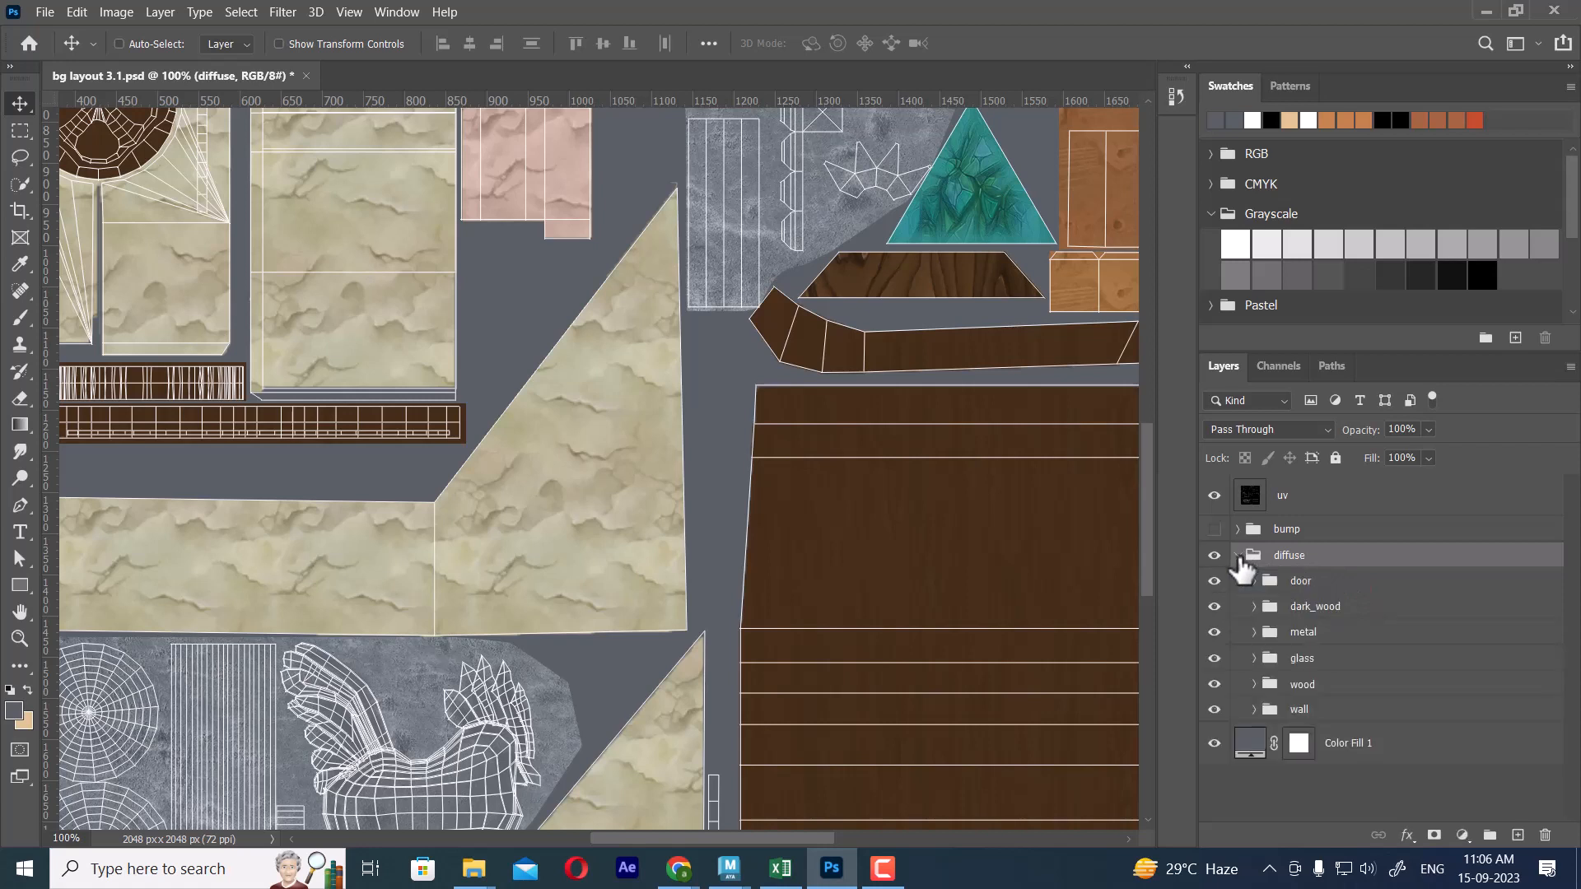
left_click(1314, 710)
left_click(1253, 710)
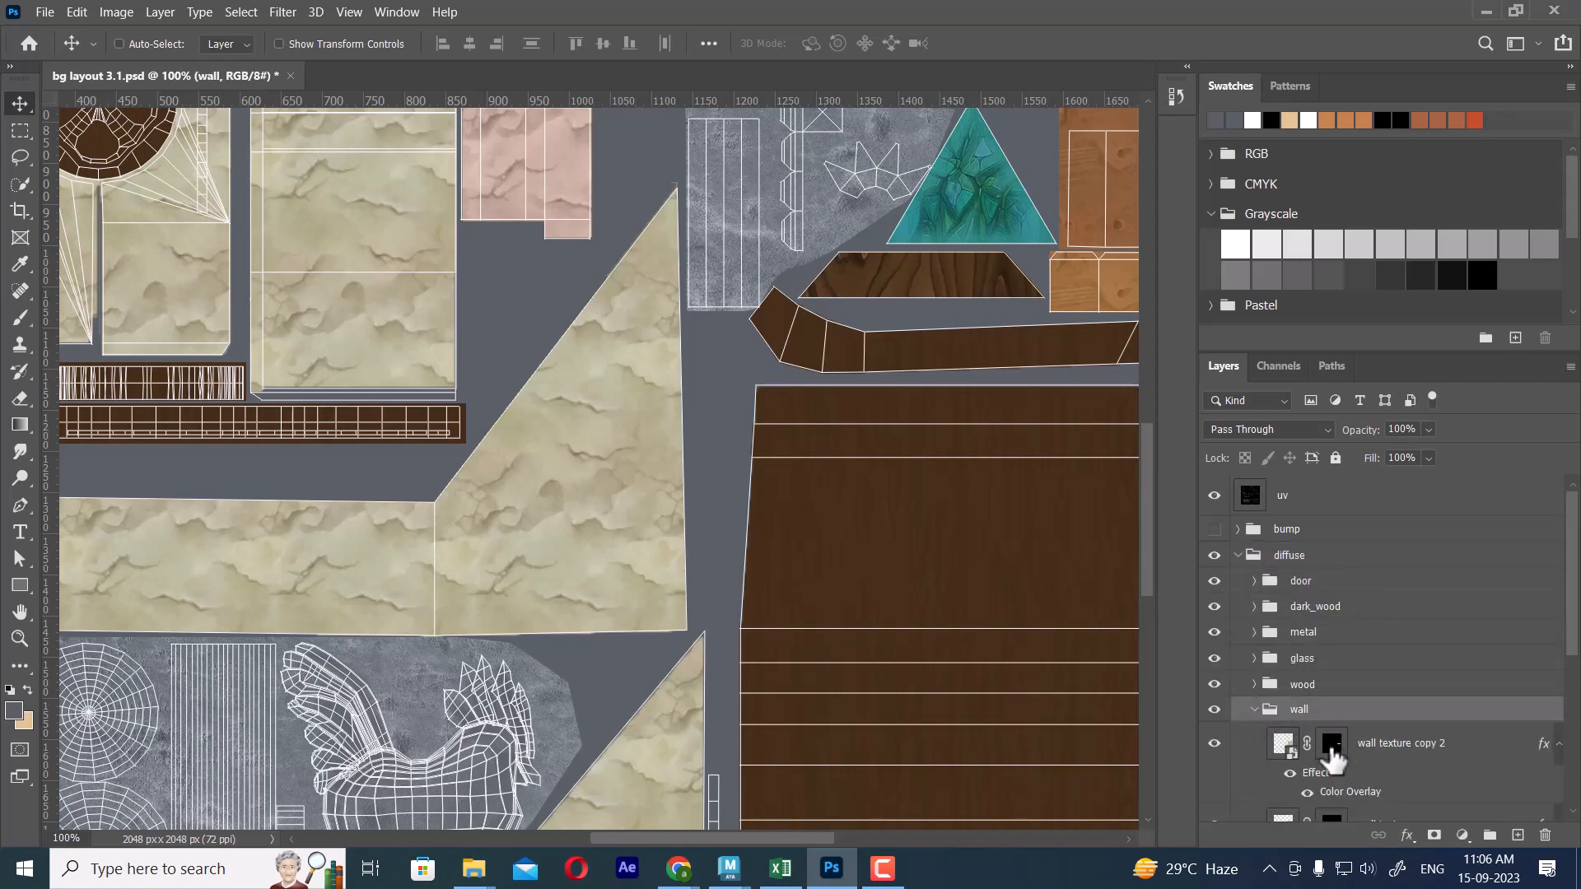
left_click(1331, 745)
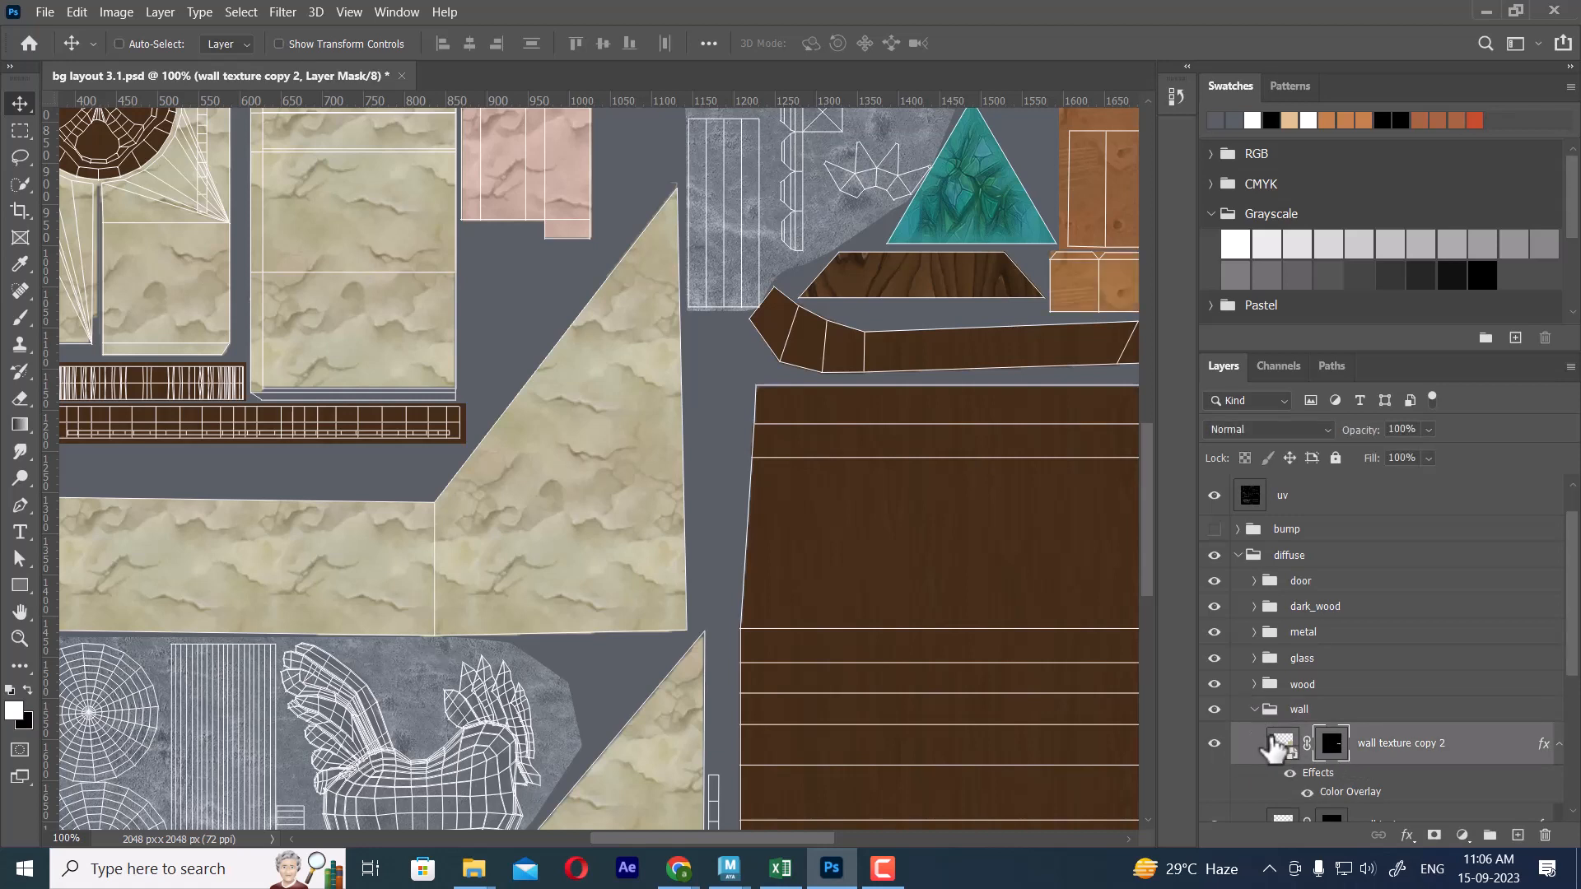
scroll(1247, 749, "down", 3)
left_click(1215, 656)
left_click(1215, 656)
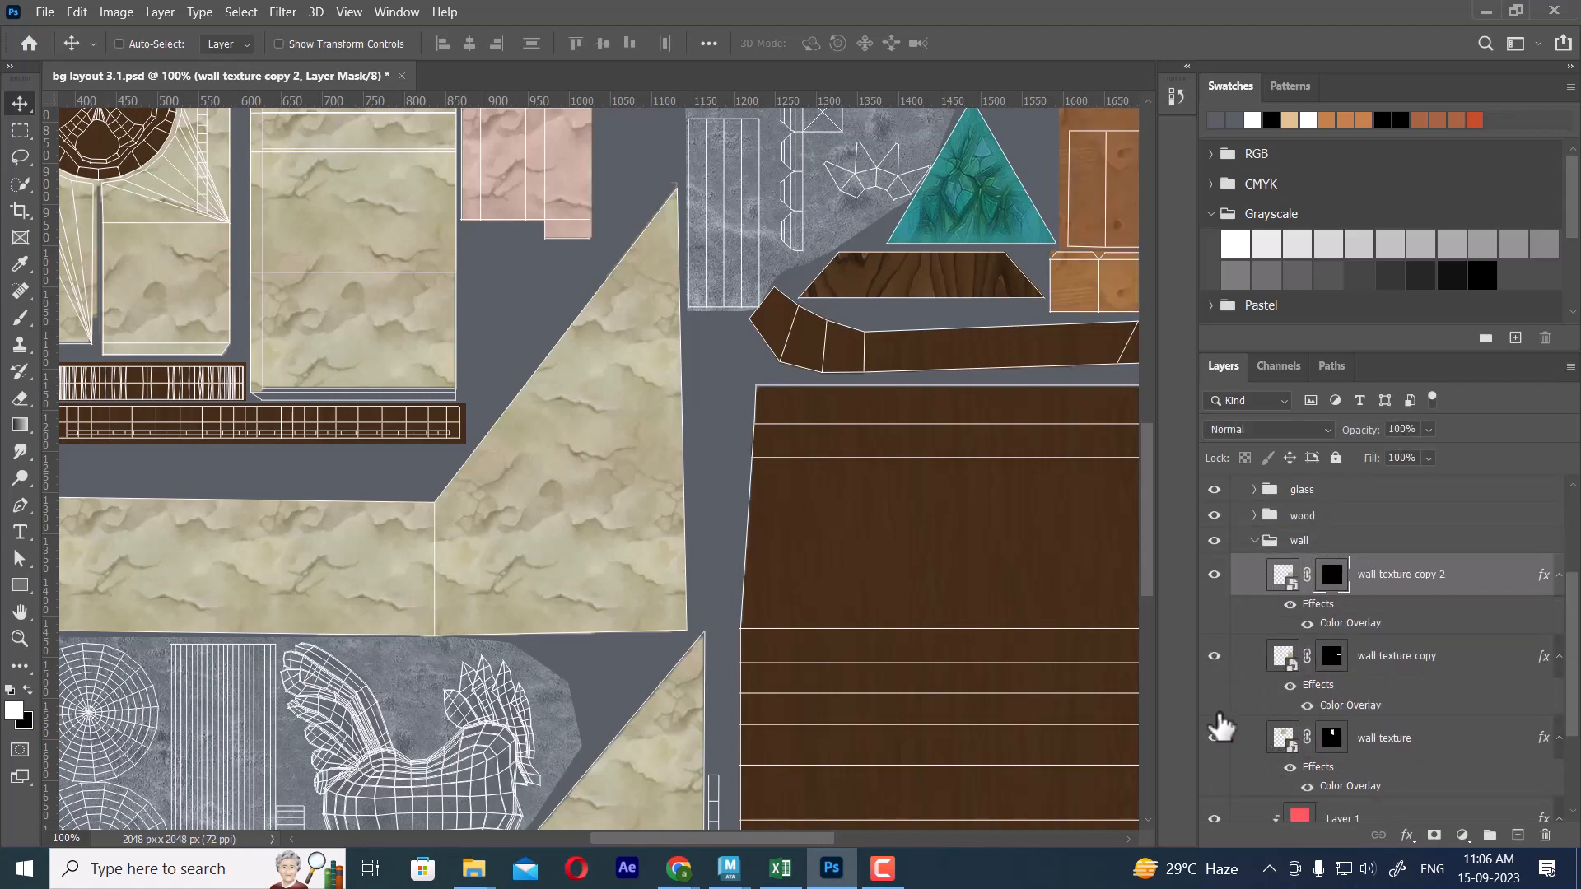
scroll(1229, 754, "down", 3)
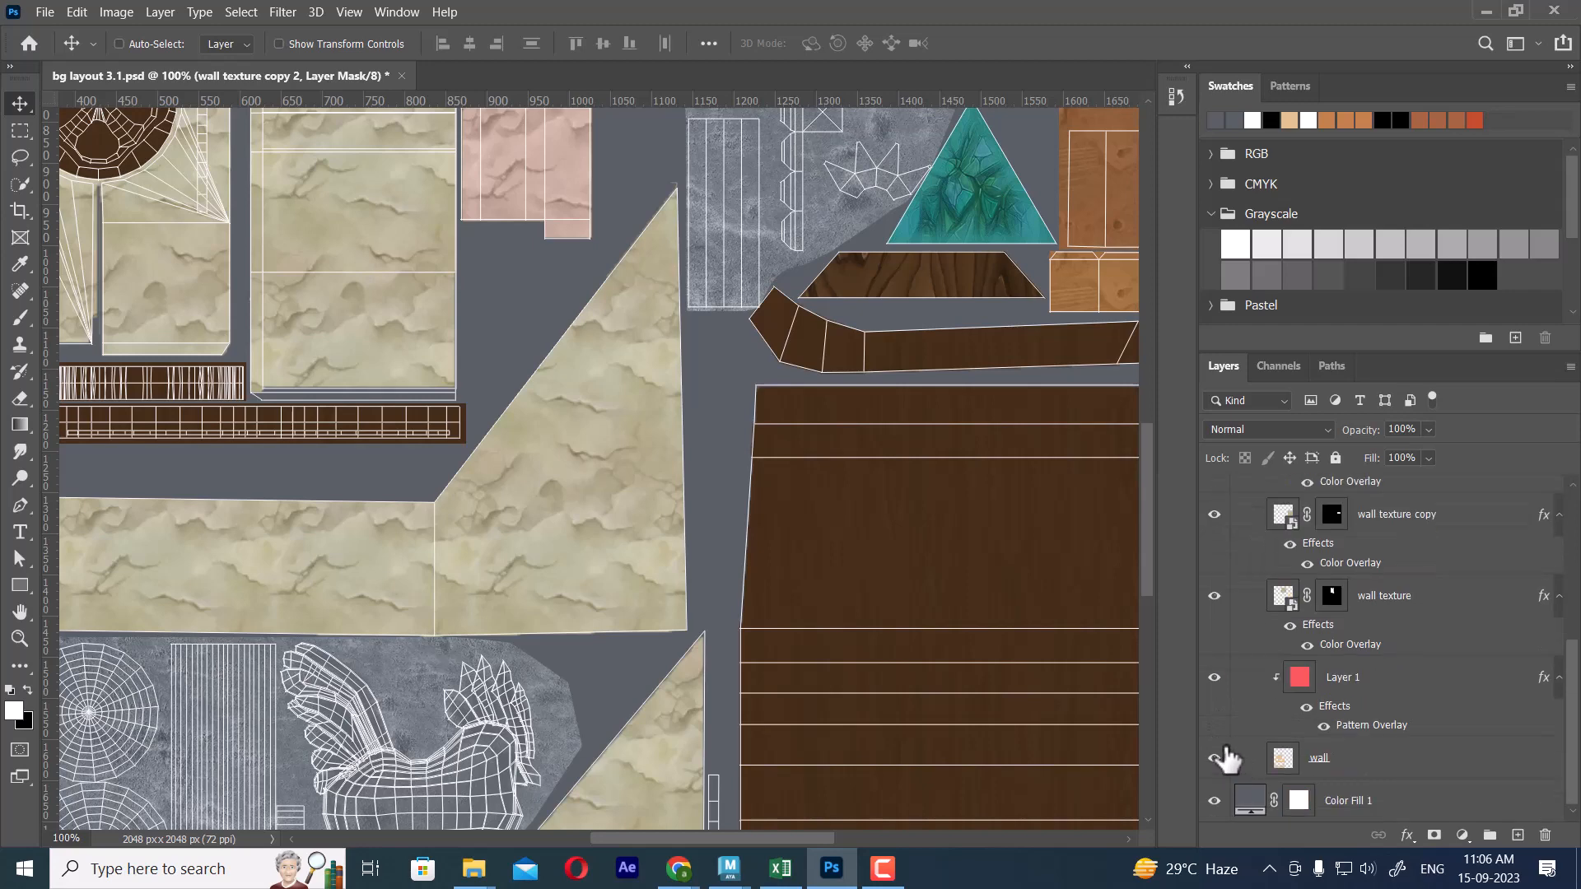
left_click(1215, 758)
left_click(1215, 757)
left_click(1285, 759)
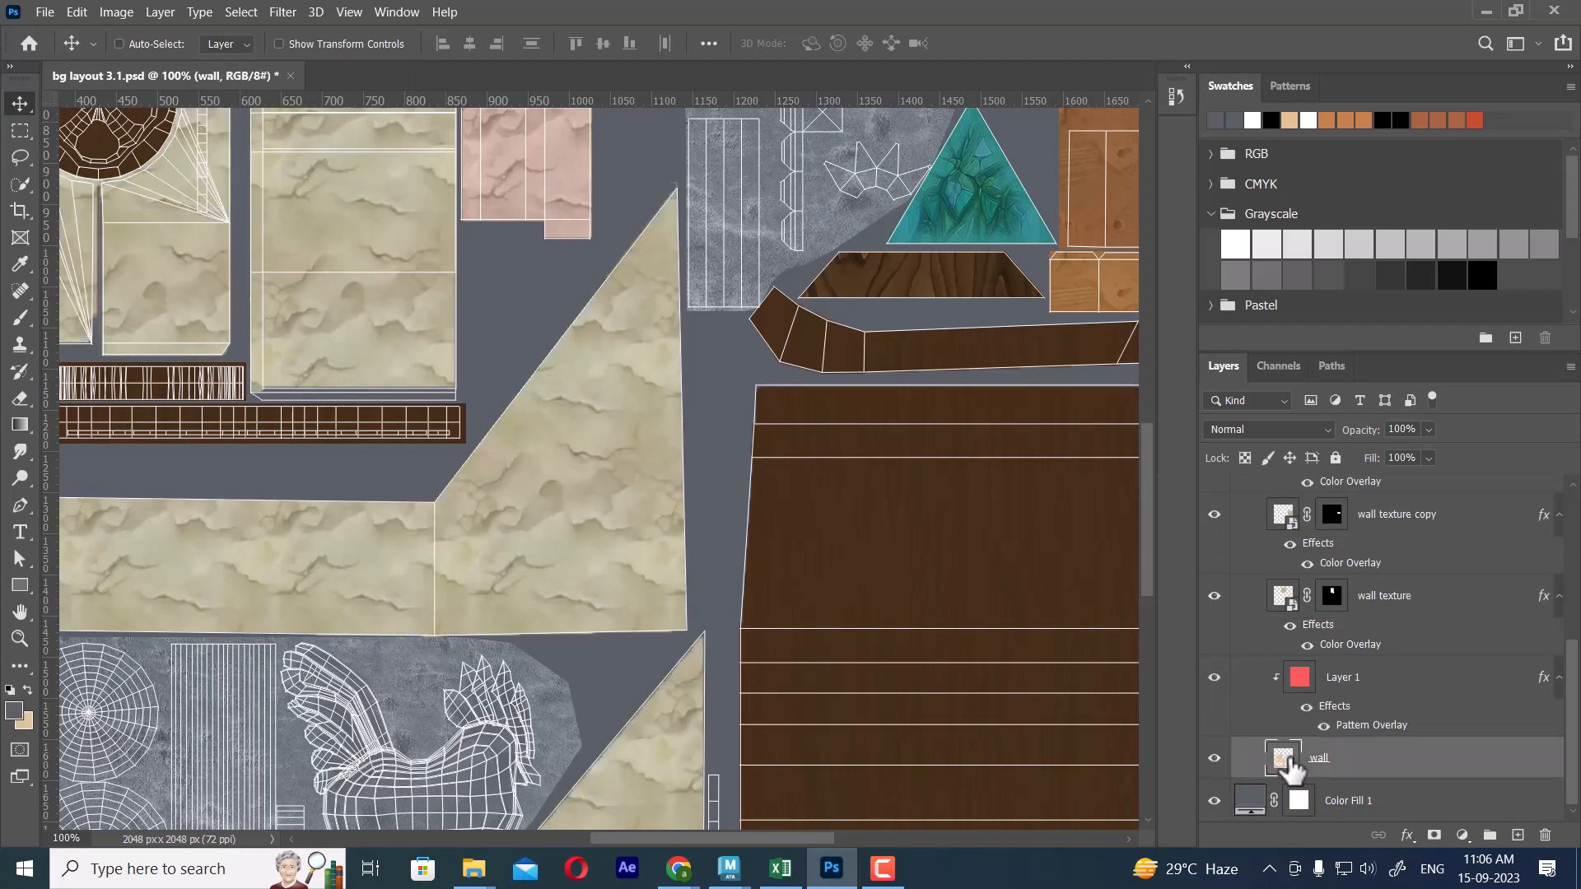
Fill a thin rectangular marquee strip along the plaster gable's long vertical edge on the wall layer, extending the texture over the UV border.
left_click(1214, 678)
left_click(1214, 677)
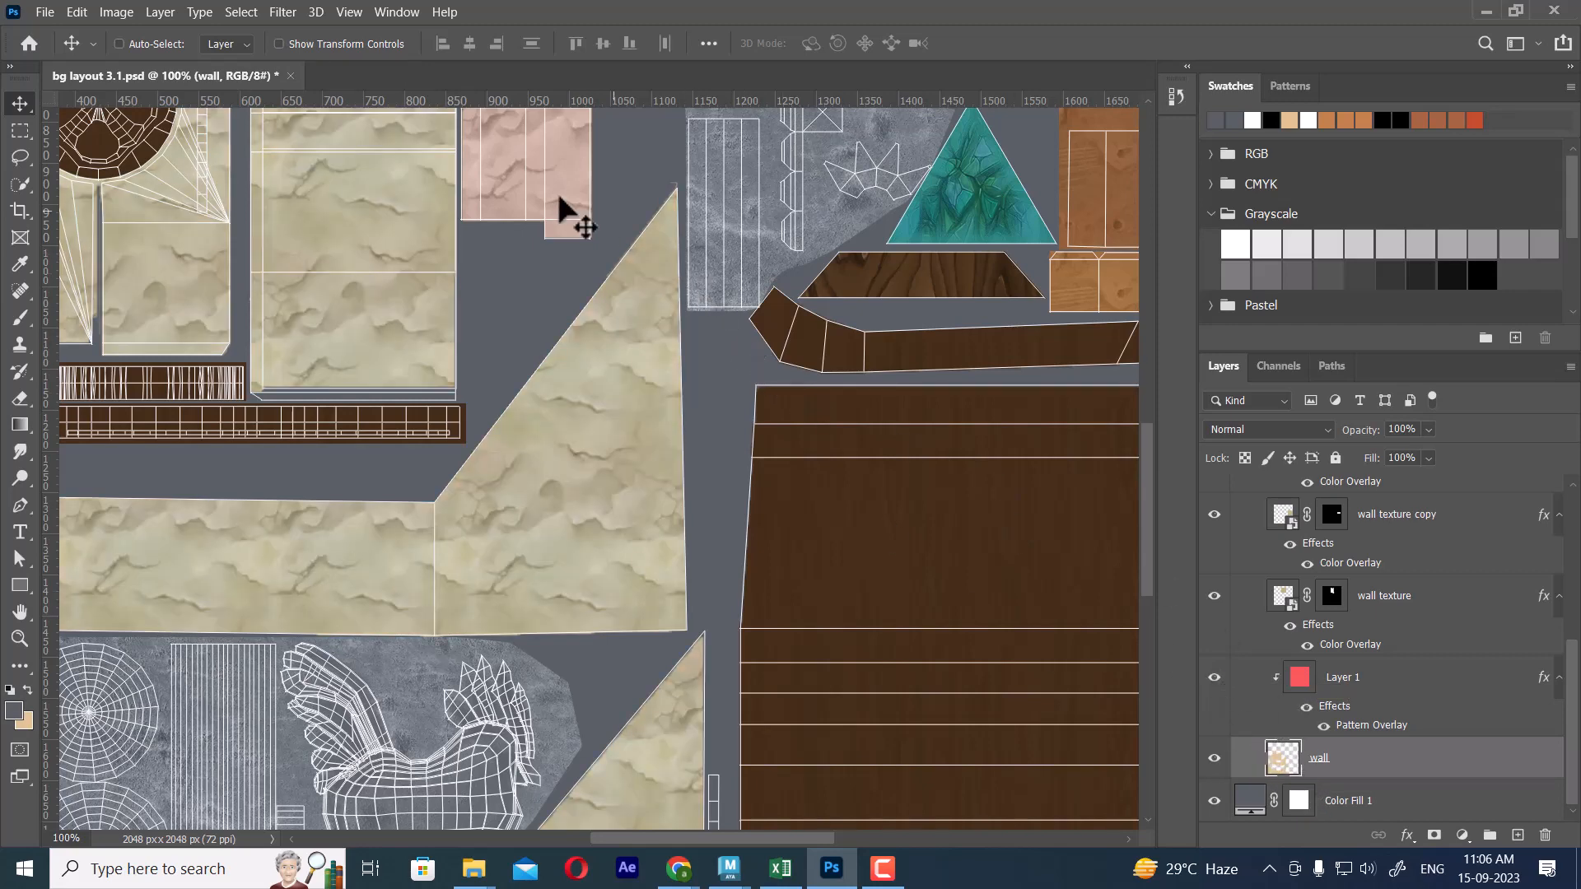
key("m")
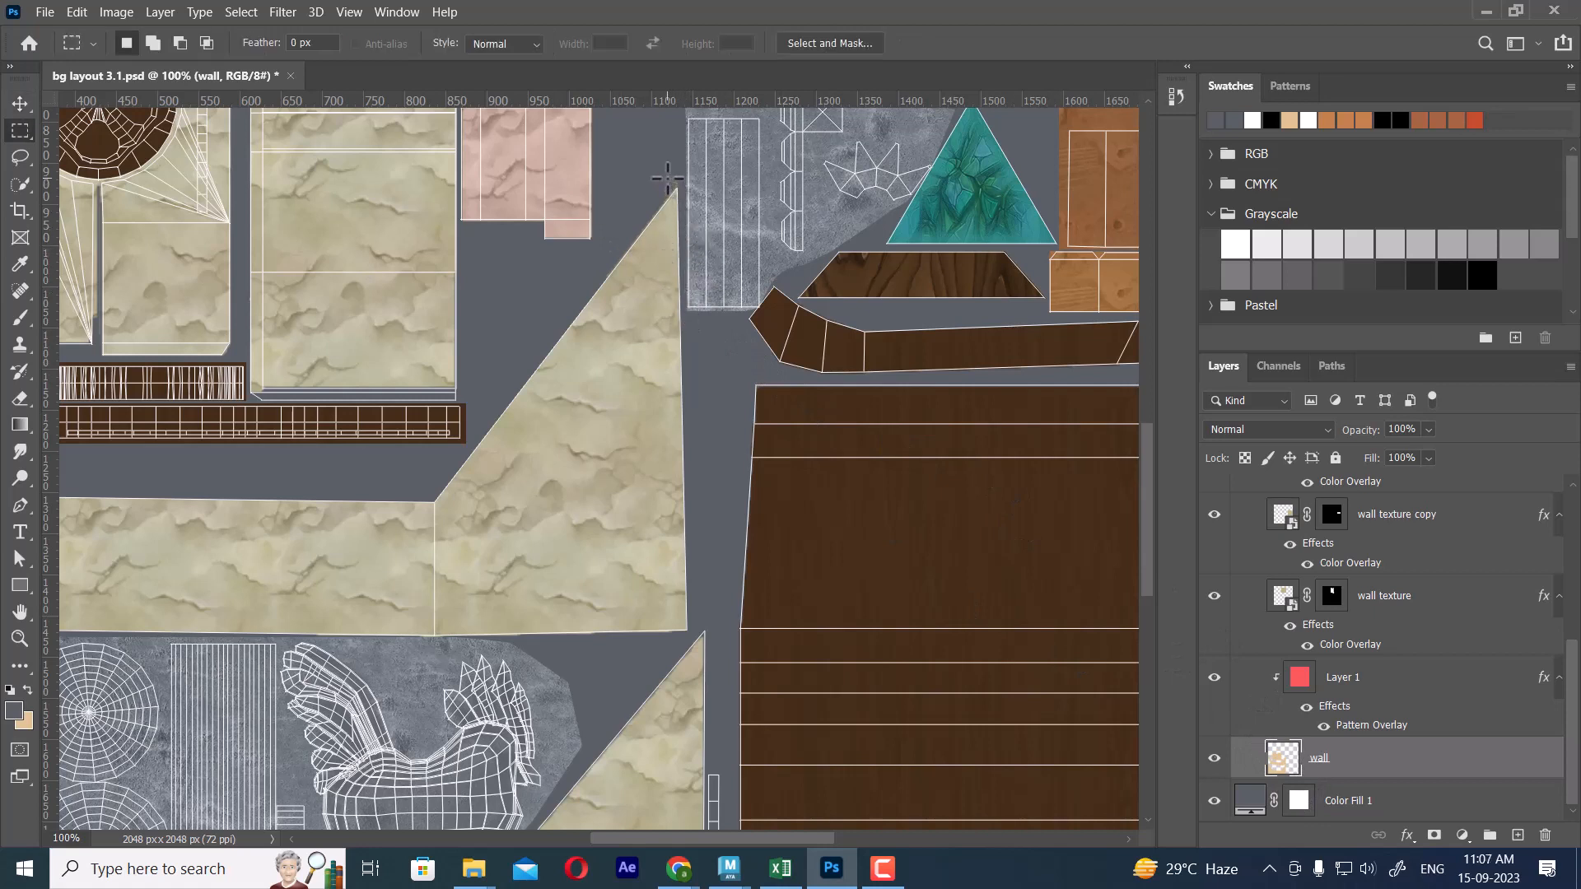
left_click_drag(661, 178, 691, 631)
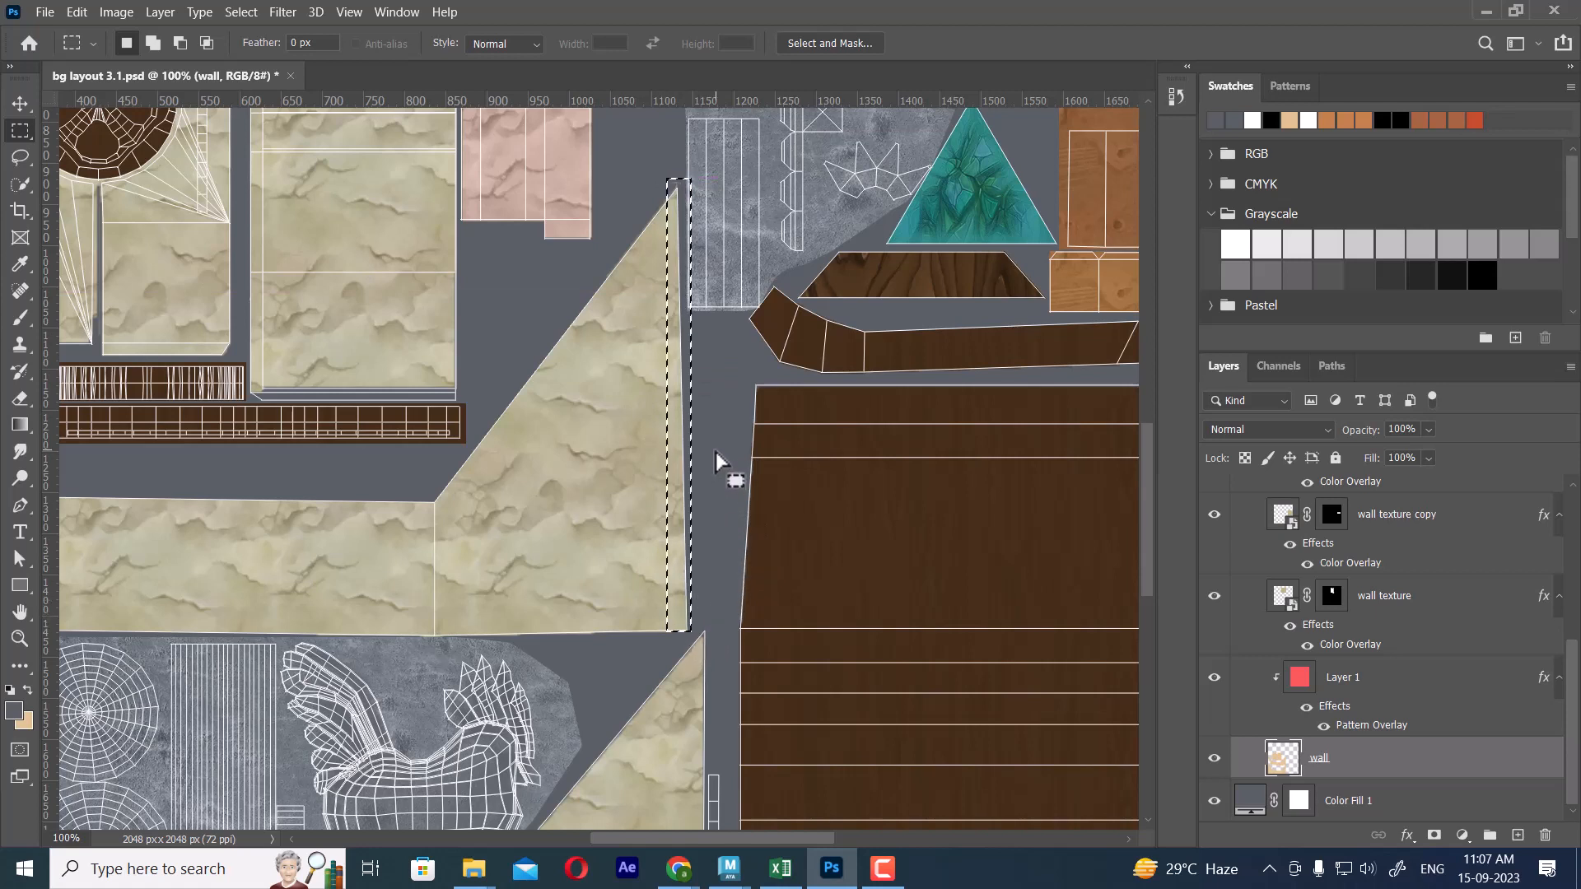
key("alt+BackSpace")
key("ctrl+d")
left_click_drag(681, 639, 673, 188)
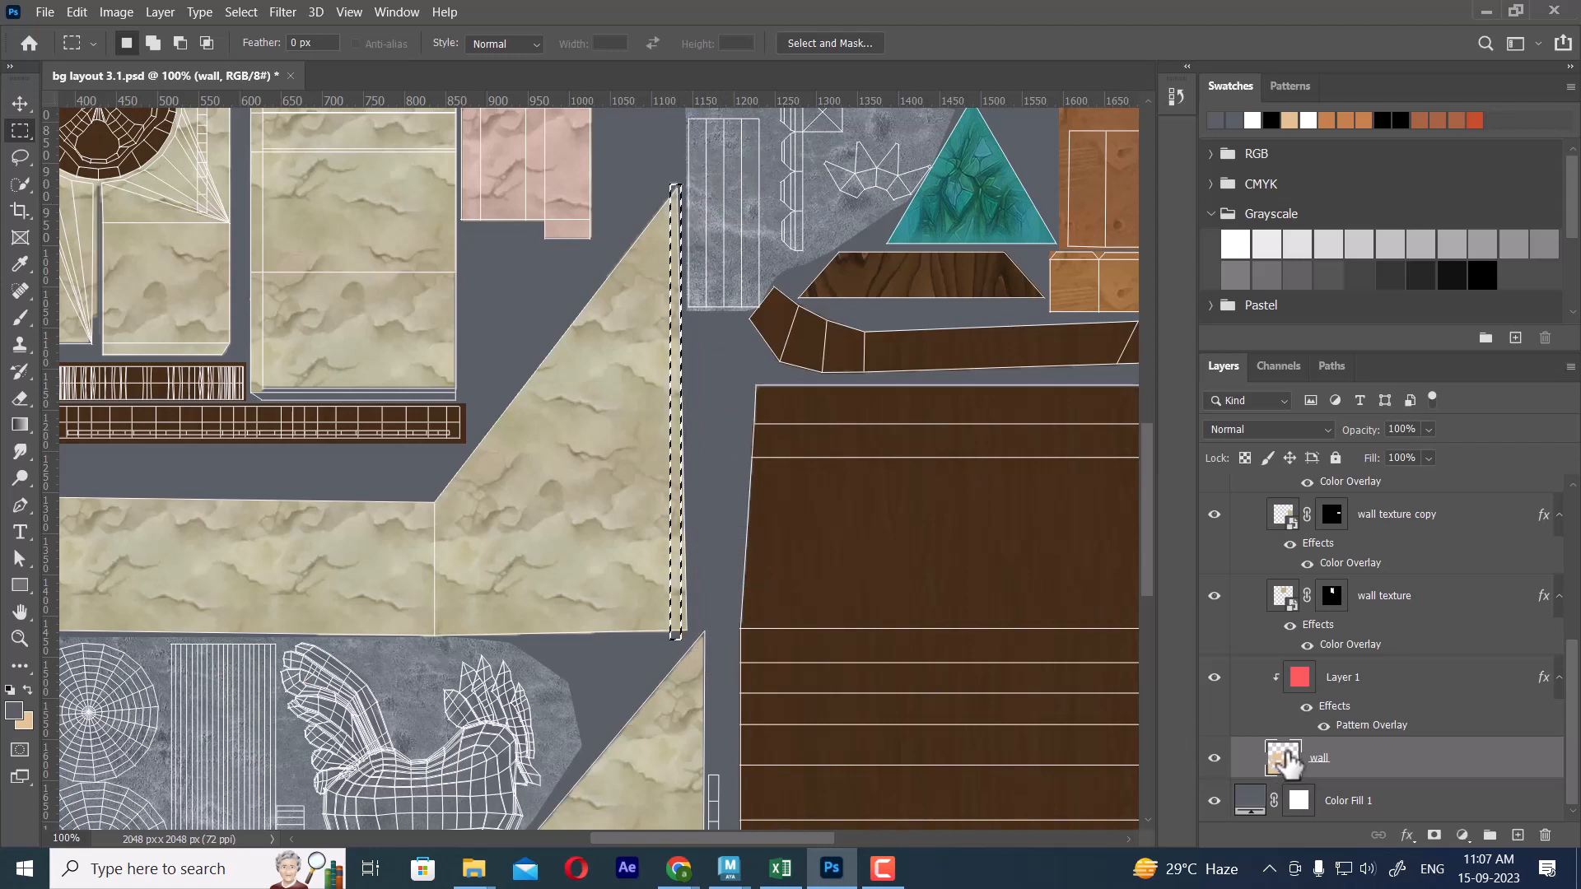
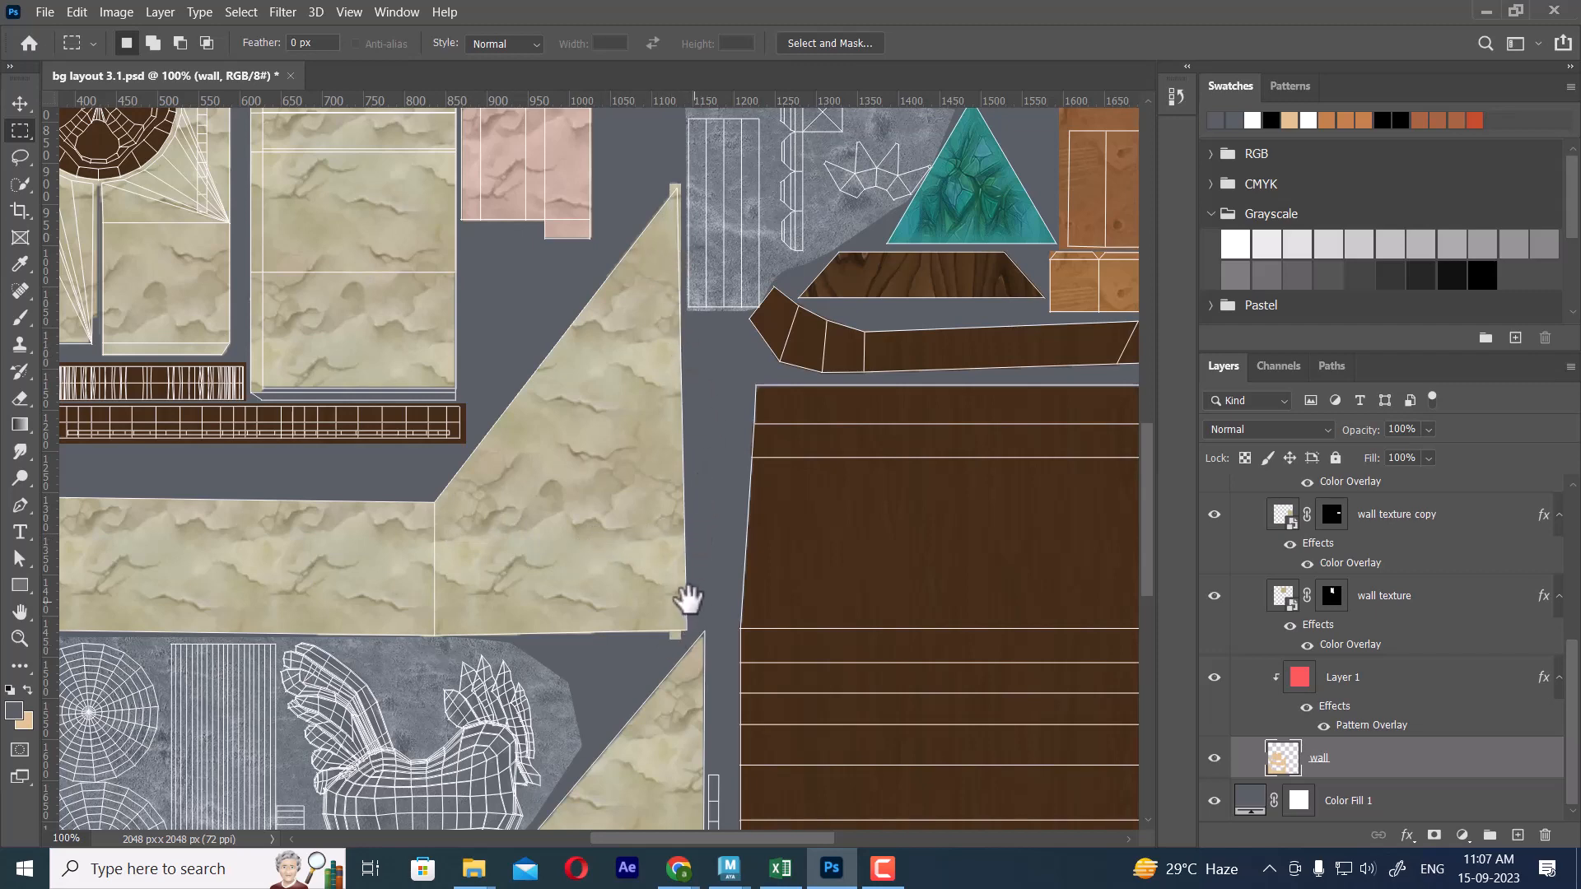
Outline the gable's slightly slanted vertical edge with a narrow closed Pen path from above the peak to below the base.
scroll(687, 605, "up", 5, "alt")
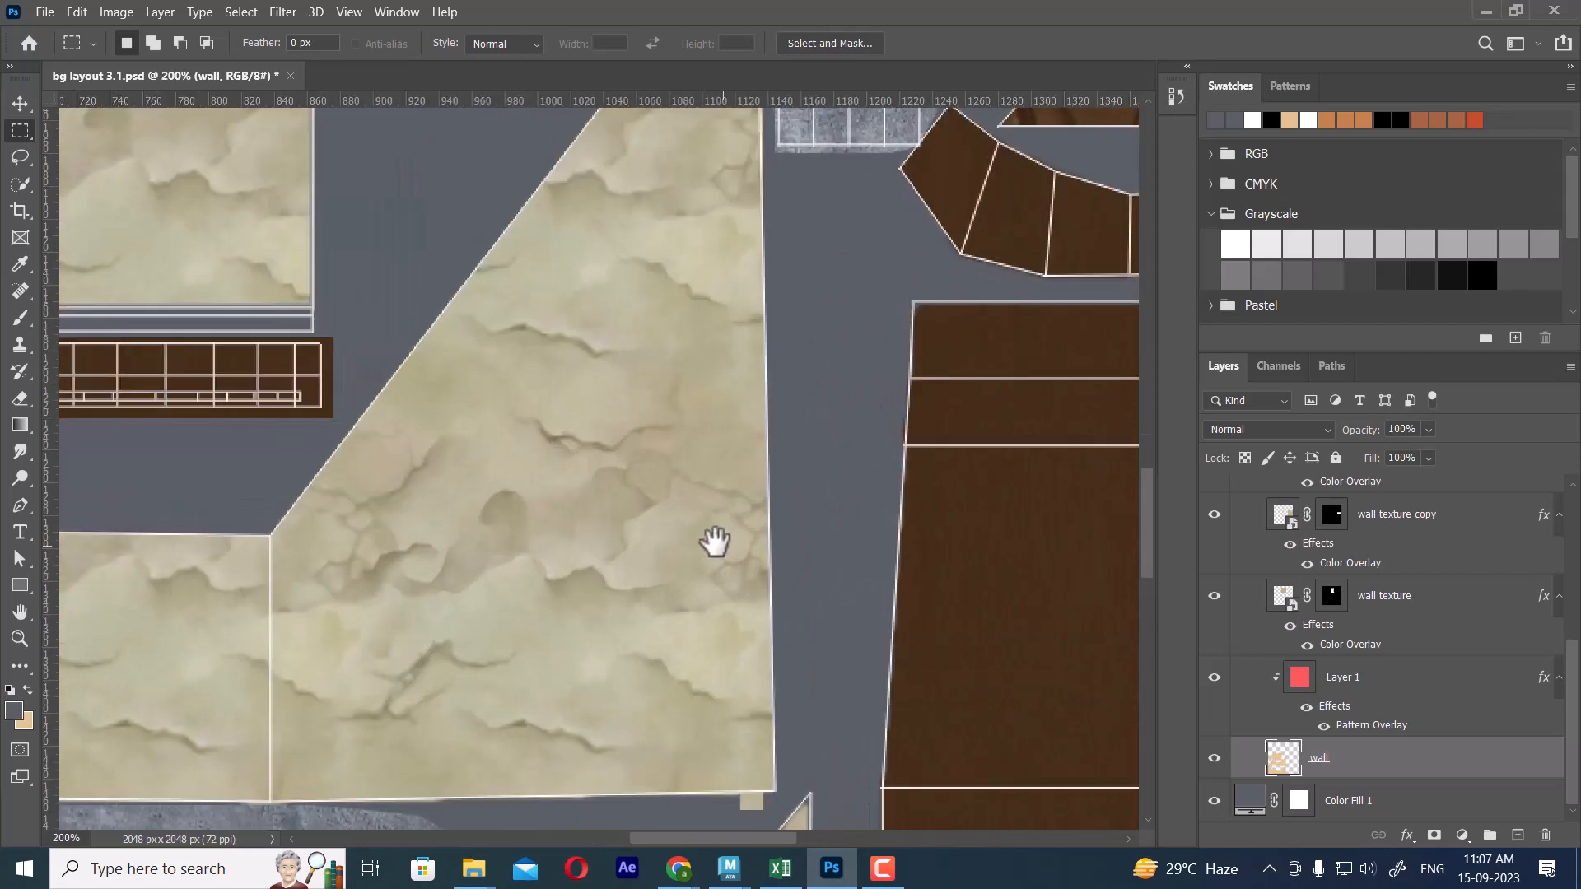
left_click_drag(709, 540, 683, 462)
left_click_drag(751, 721, 713, 143)
left_click_drag(741, 307, 751, 516)
key("ctrl+minus")
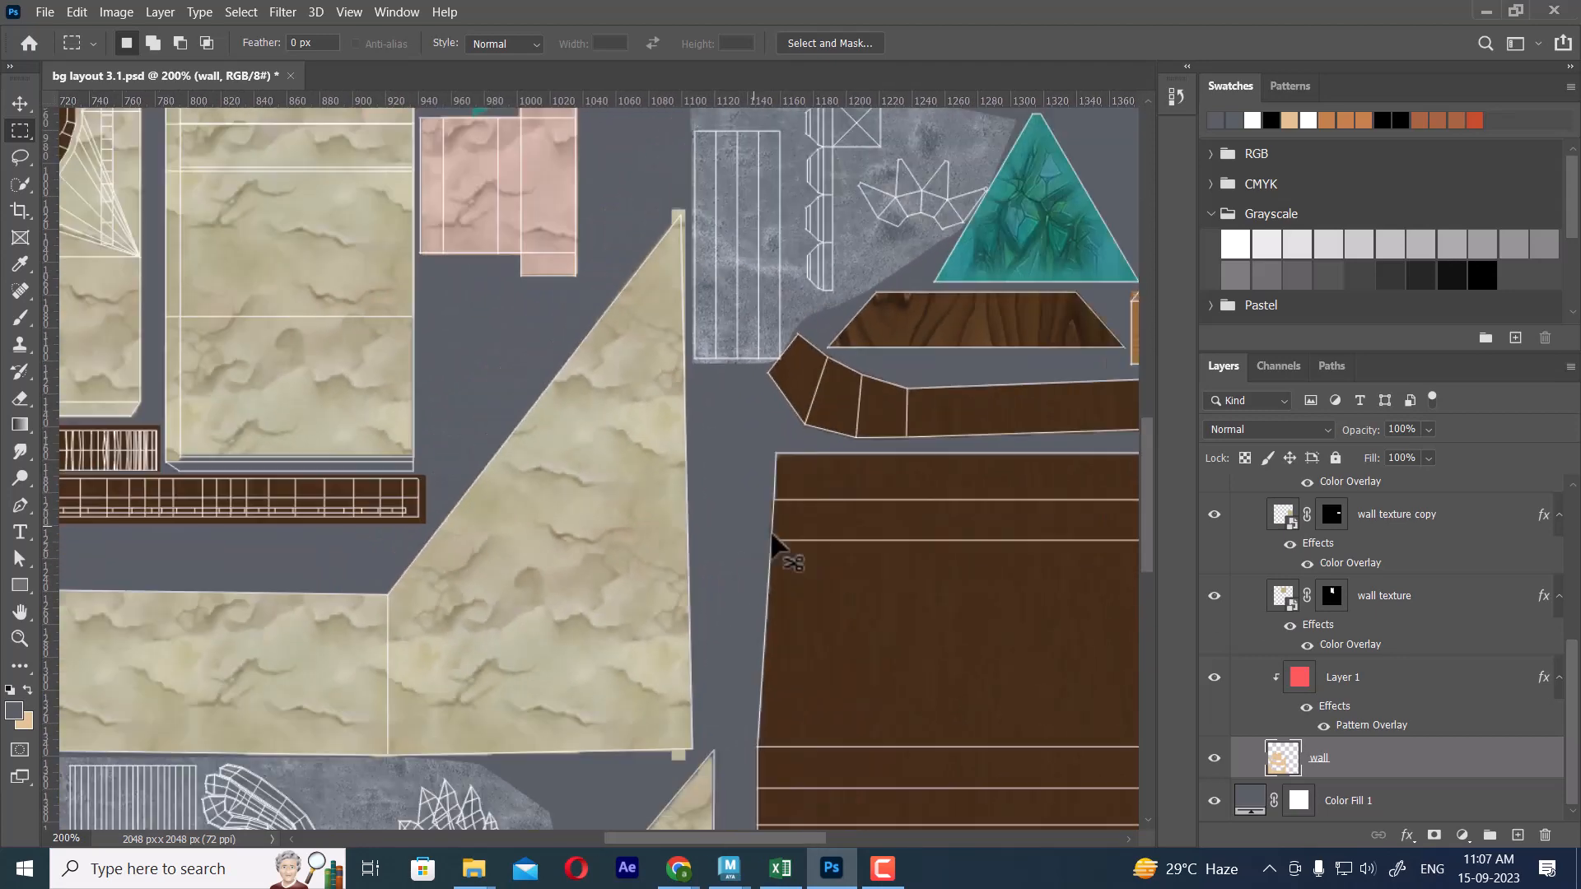
key("ctrl+d")
key("p")
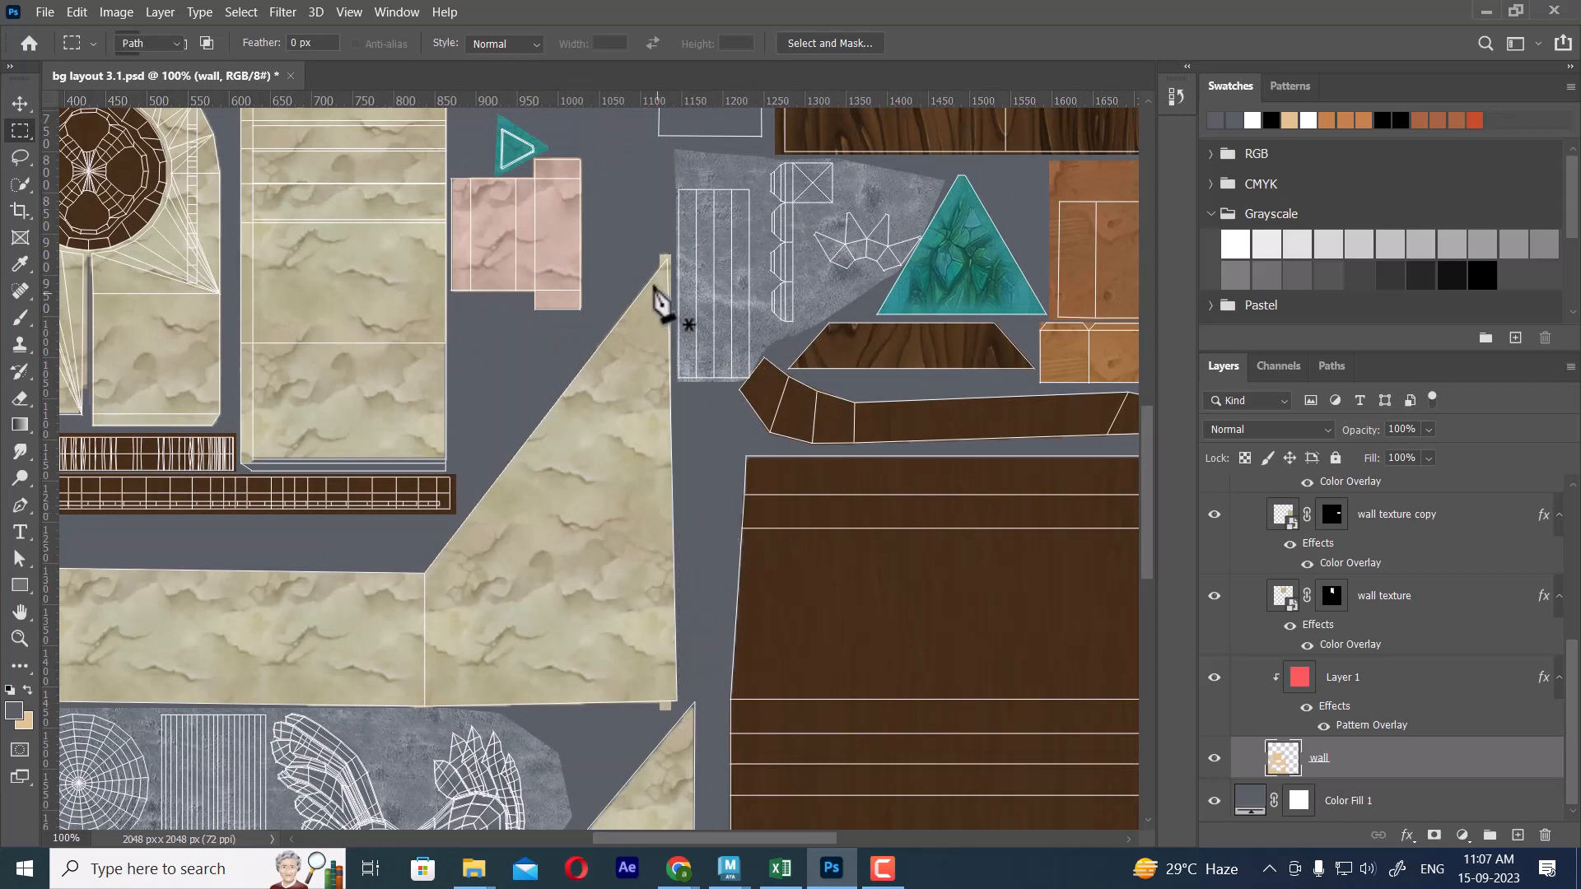
left_click(653, 276)
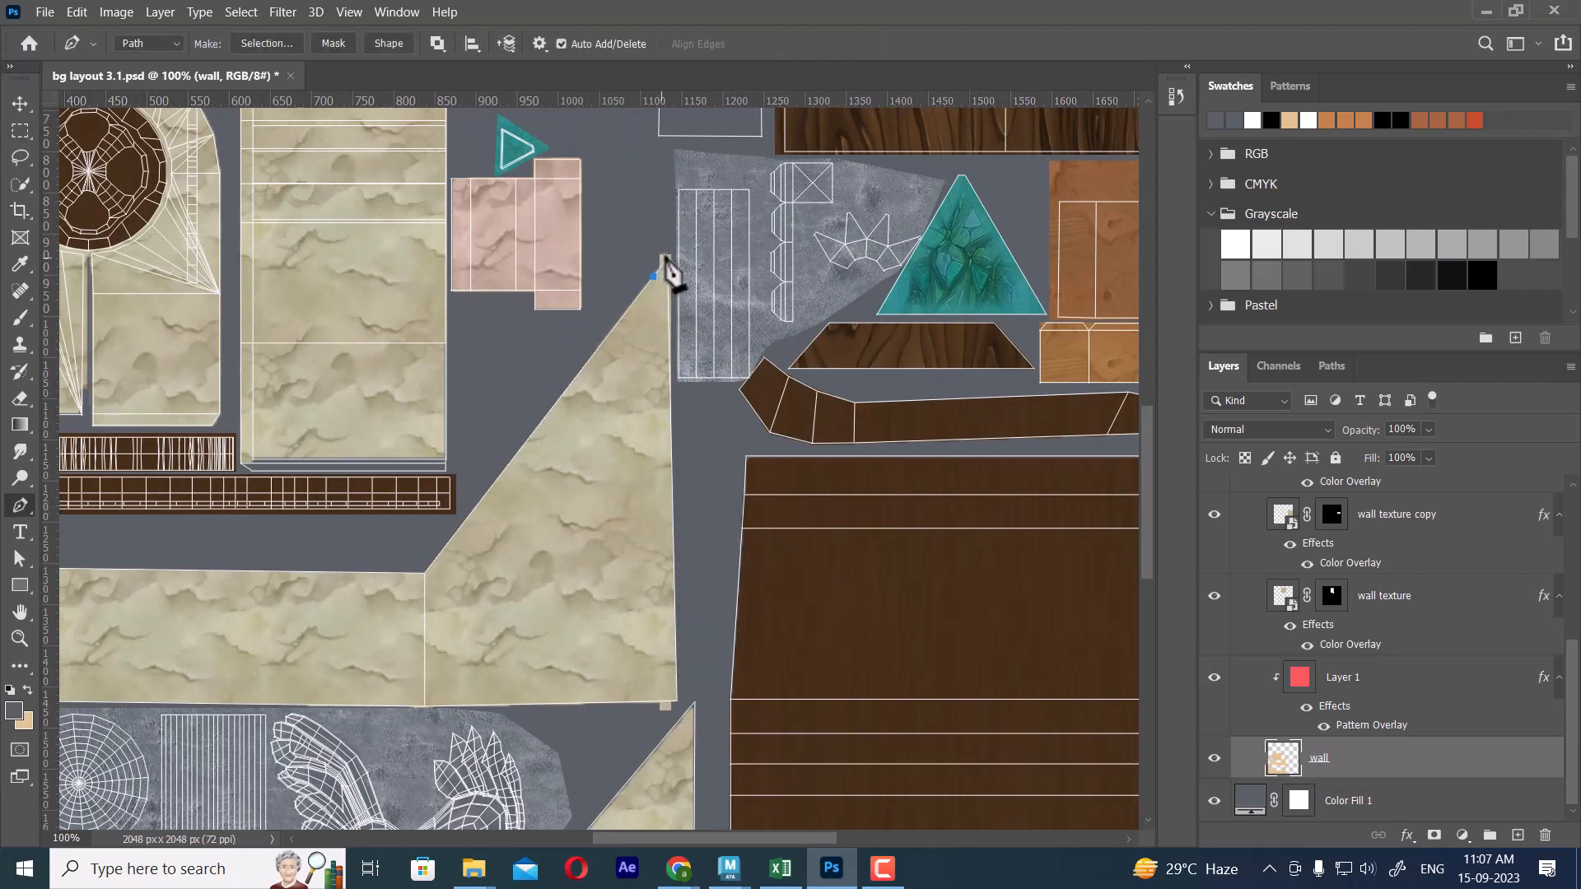
left_click(673, 251)
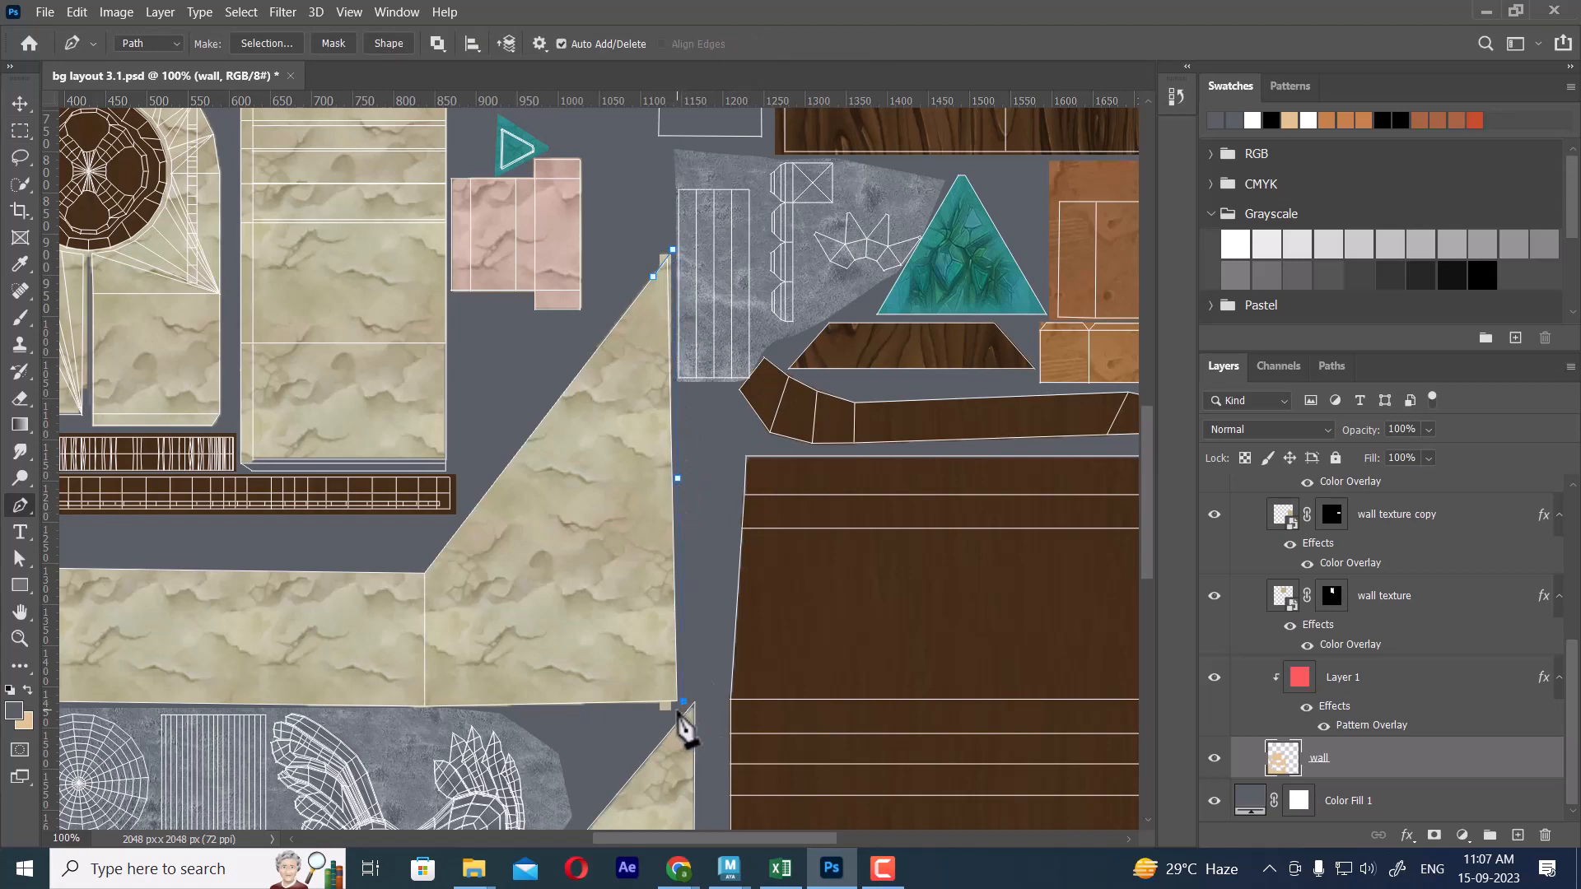
left_click(654, 278)
Convert the narrow path into a selection, fill it on the wall layer, and deselect.
right_click(665, 354)
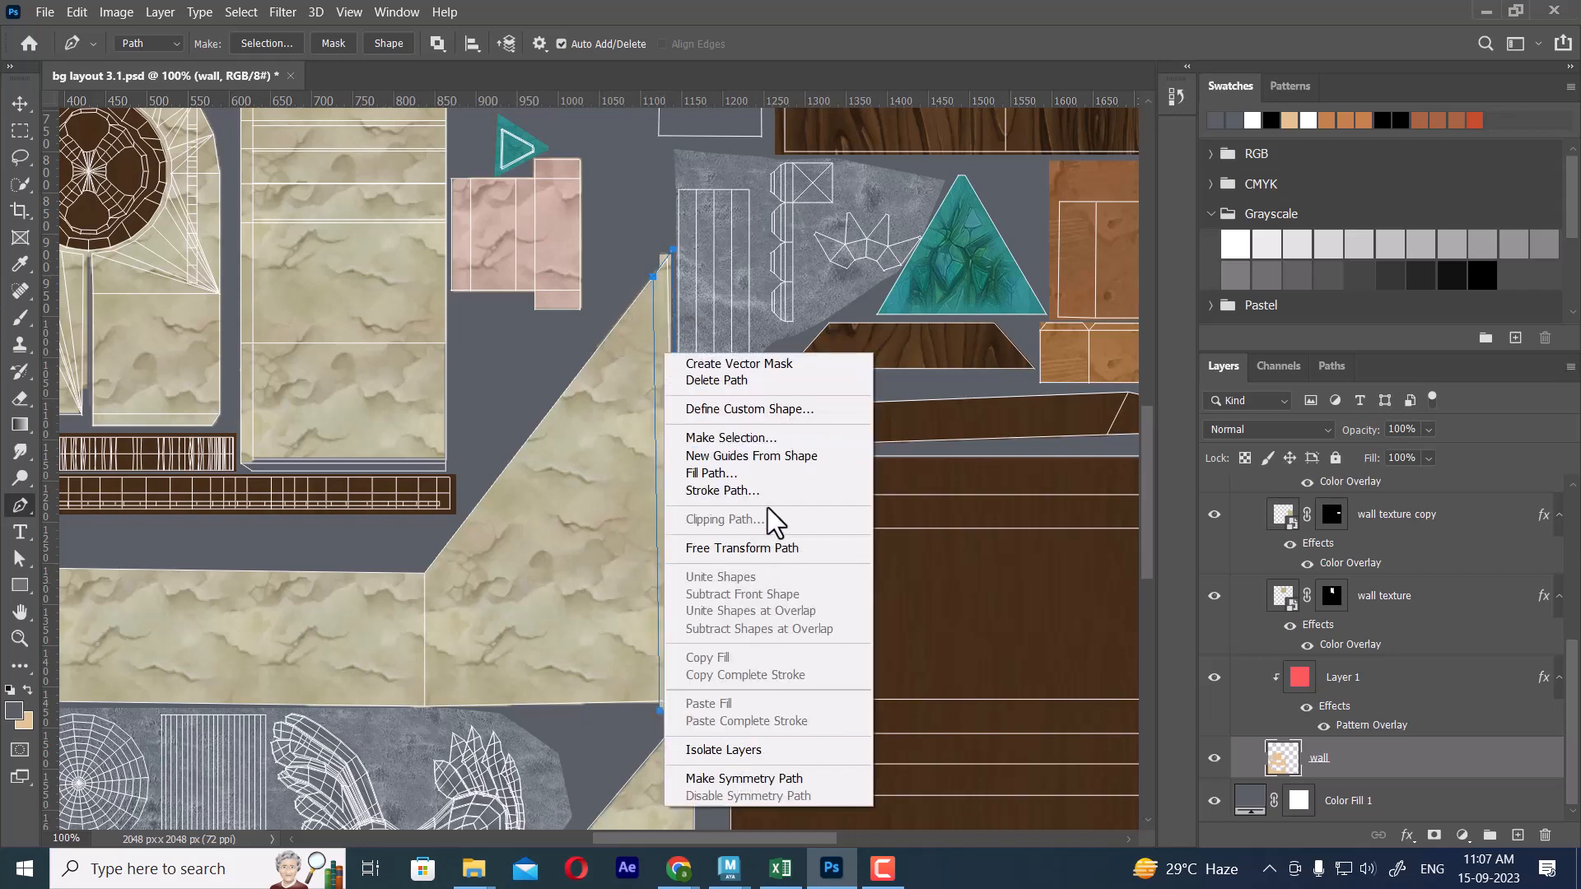
left_click(770, 438)
left_click(895, 219)
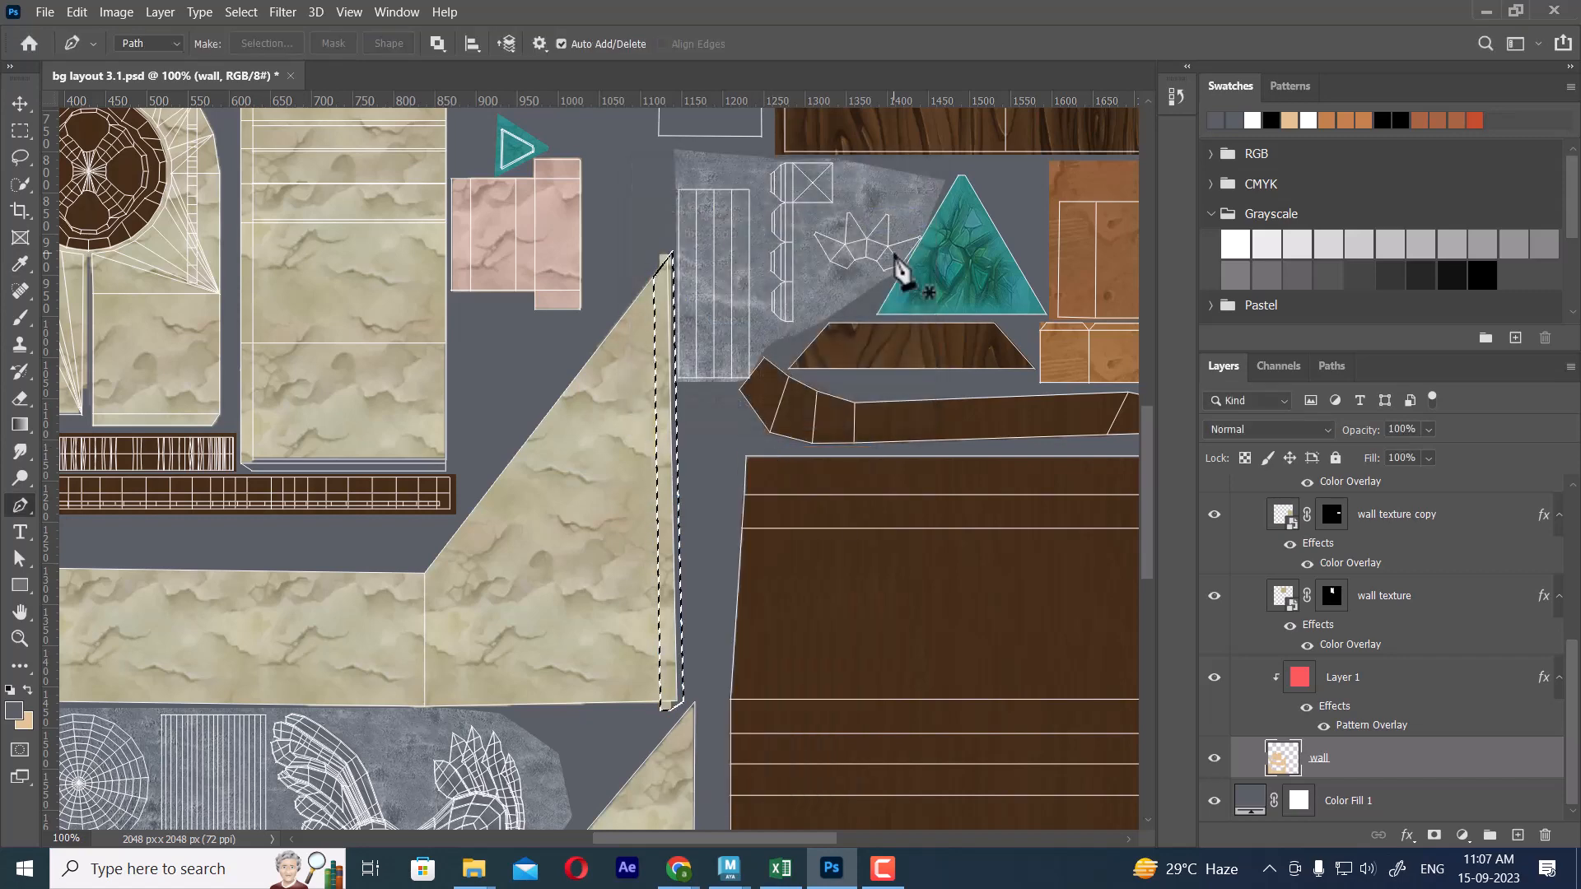
key("ctrl+d")
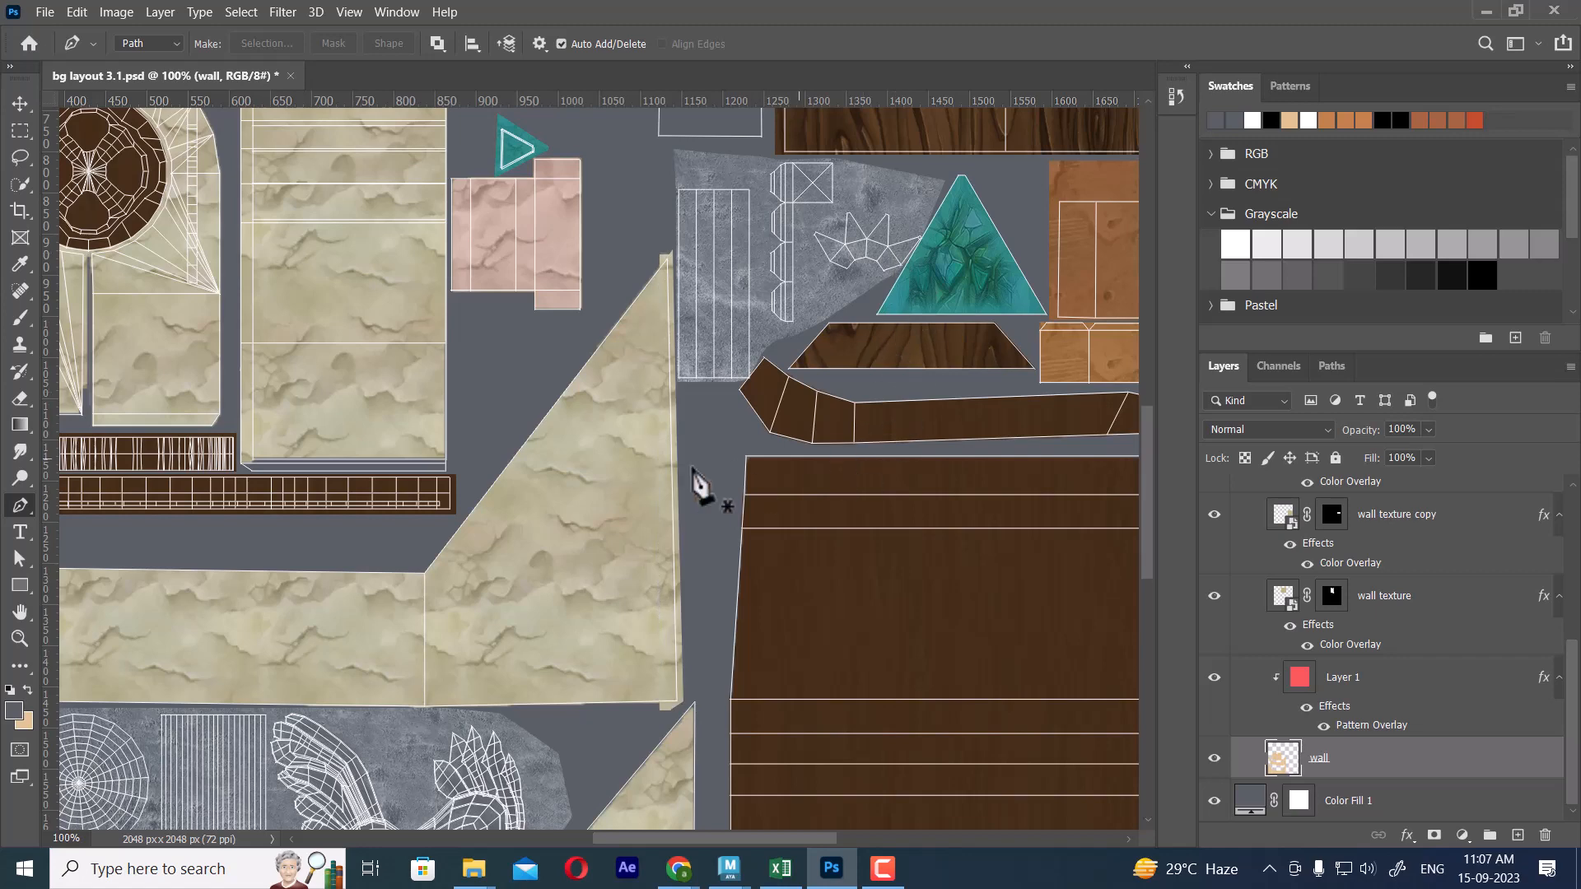
Draw a narrow closed Pen path along the opposite gable's outer edge down to the thin strip, and move its lower anchor outward.
left_click_drag(447, 586, 1137, 466)
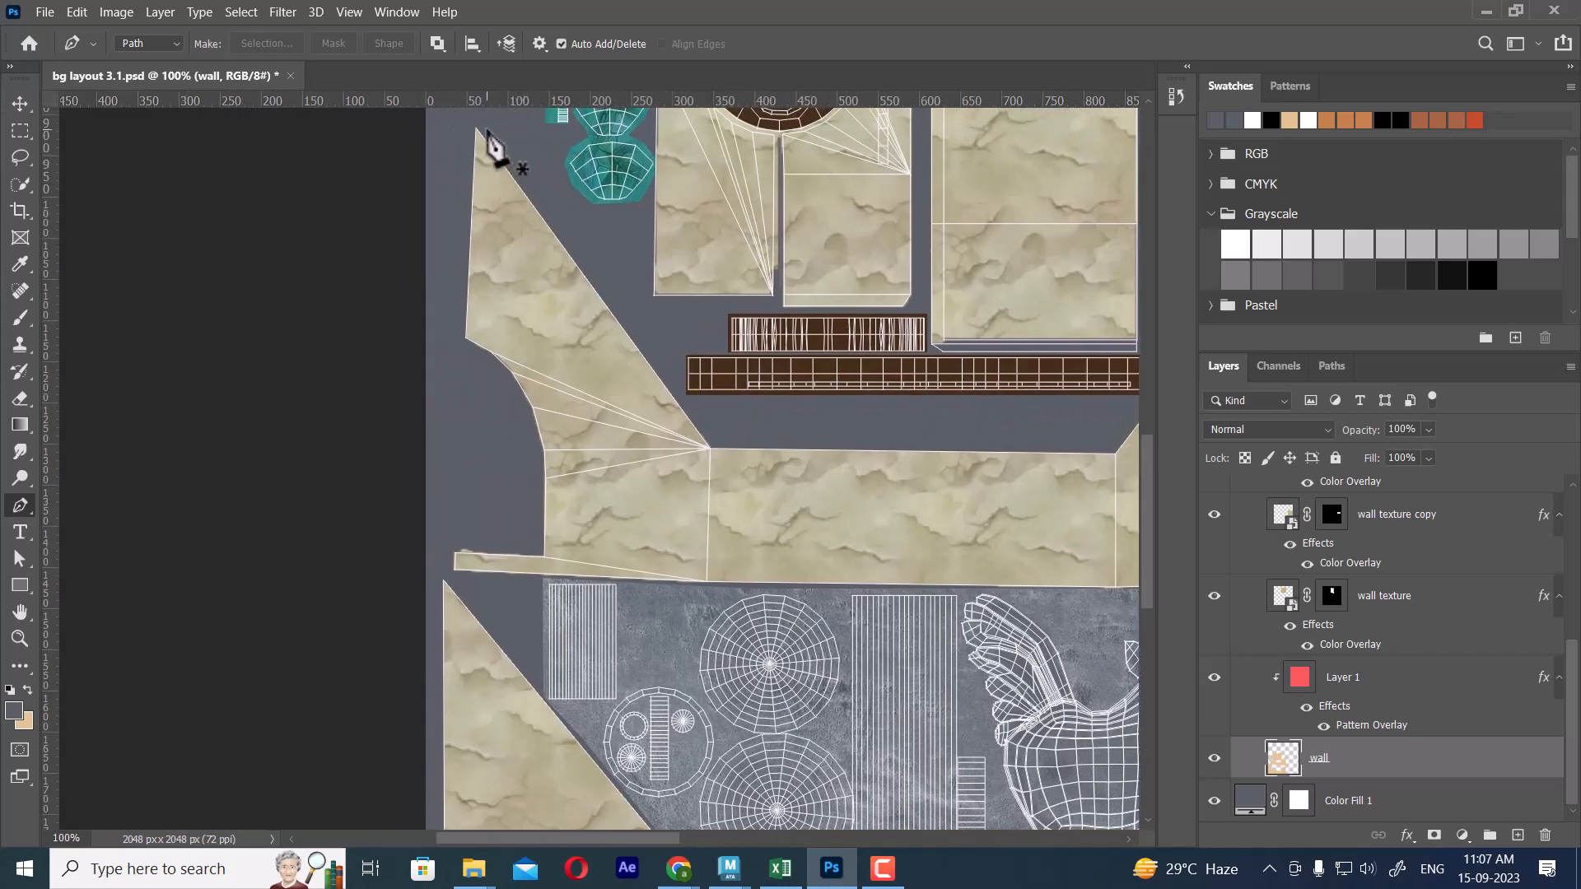
left_click_drag(527, 314, 603, 406)
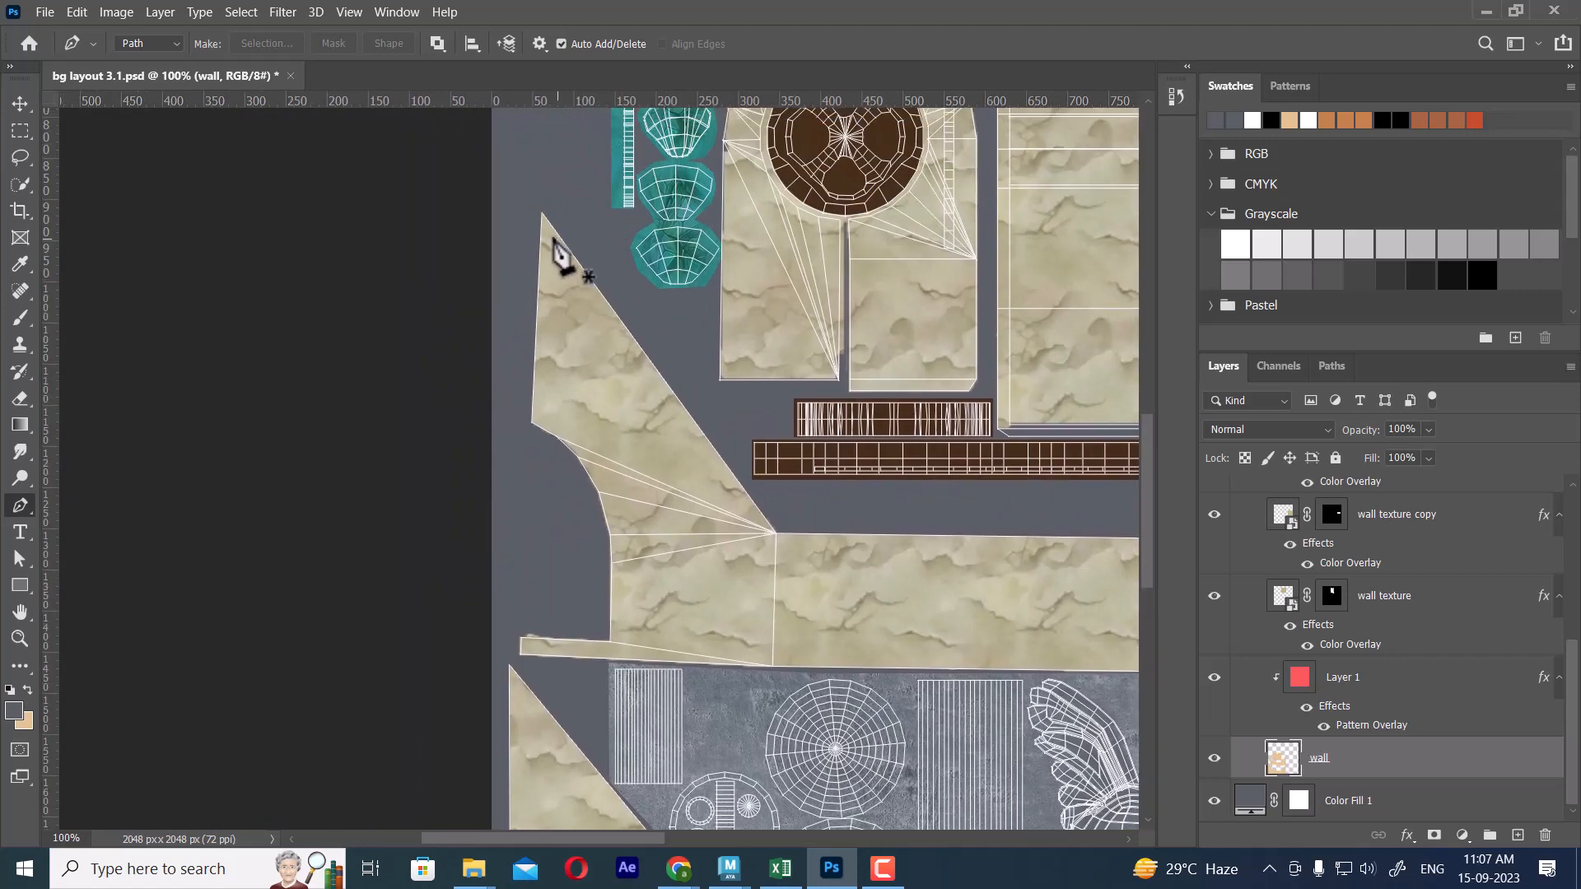
left_click(545, 219)
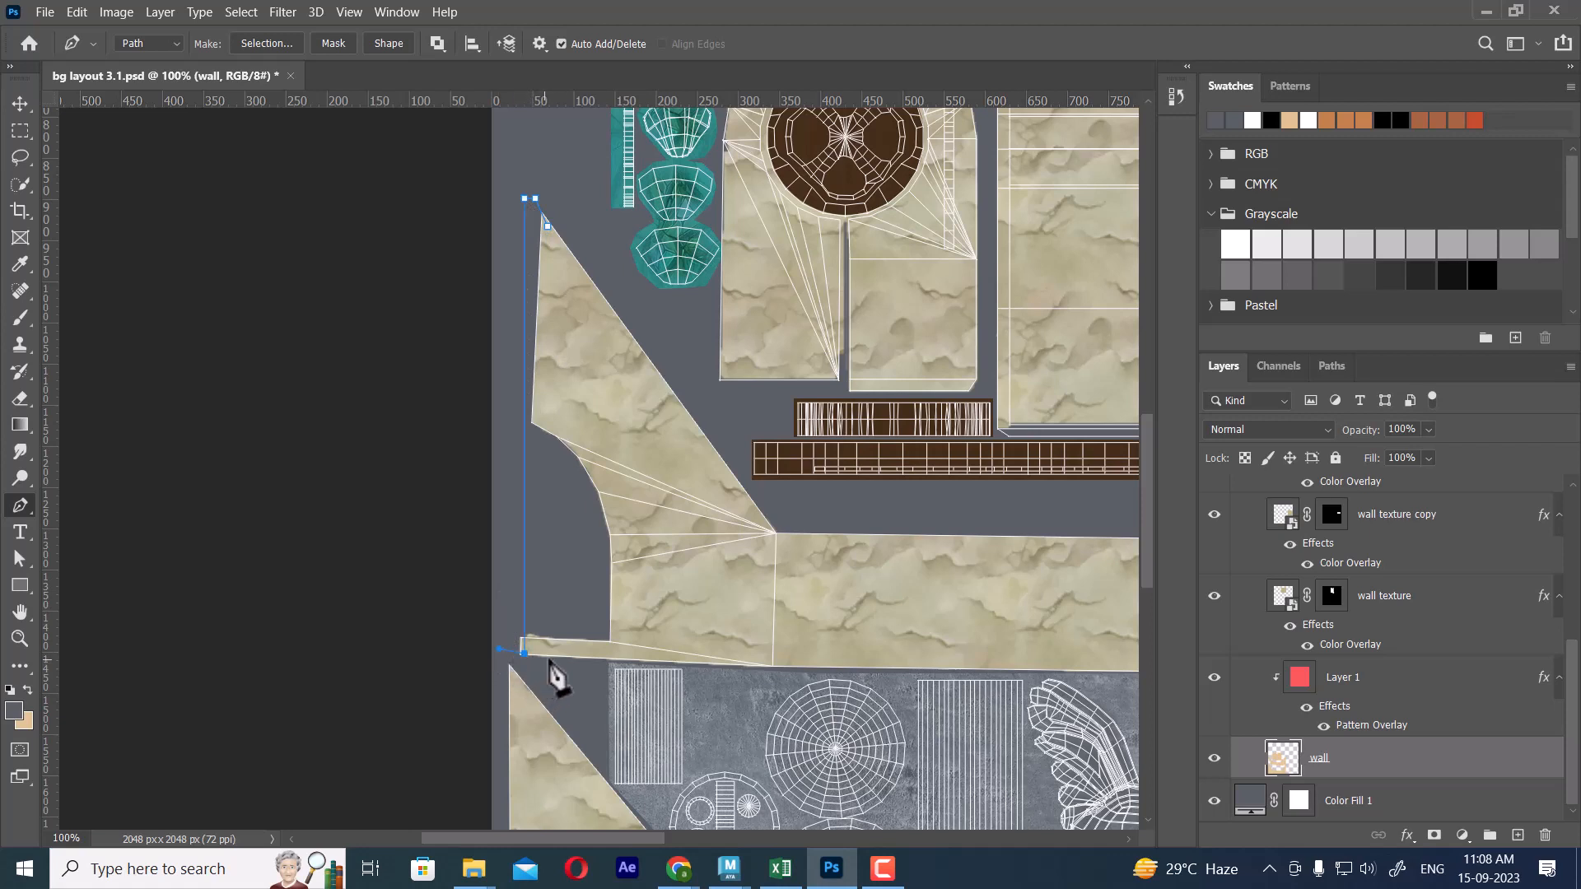
key("ctrl+z")
left_click(516, 261)
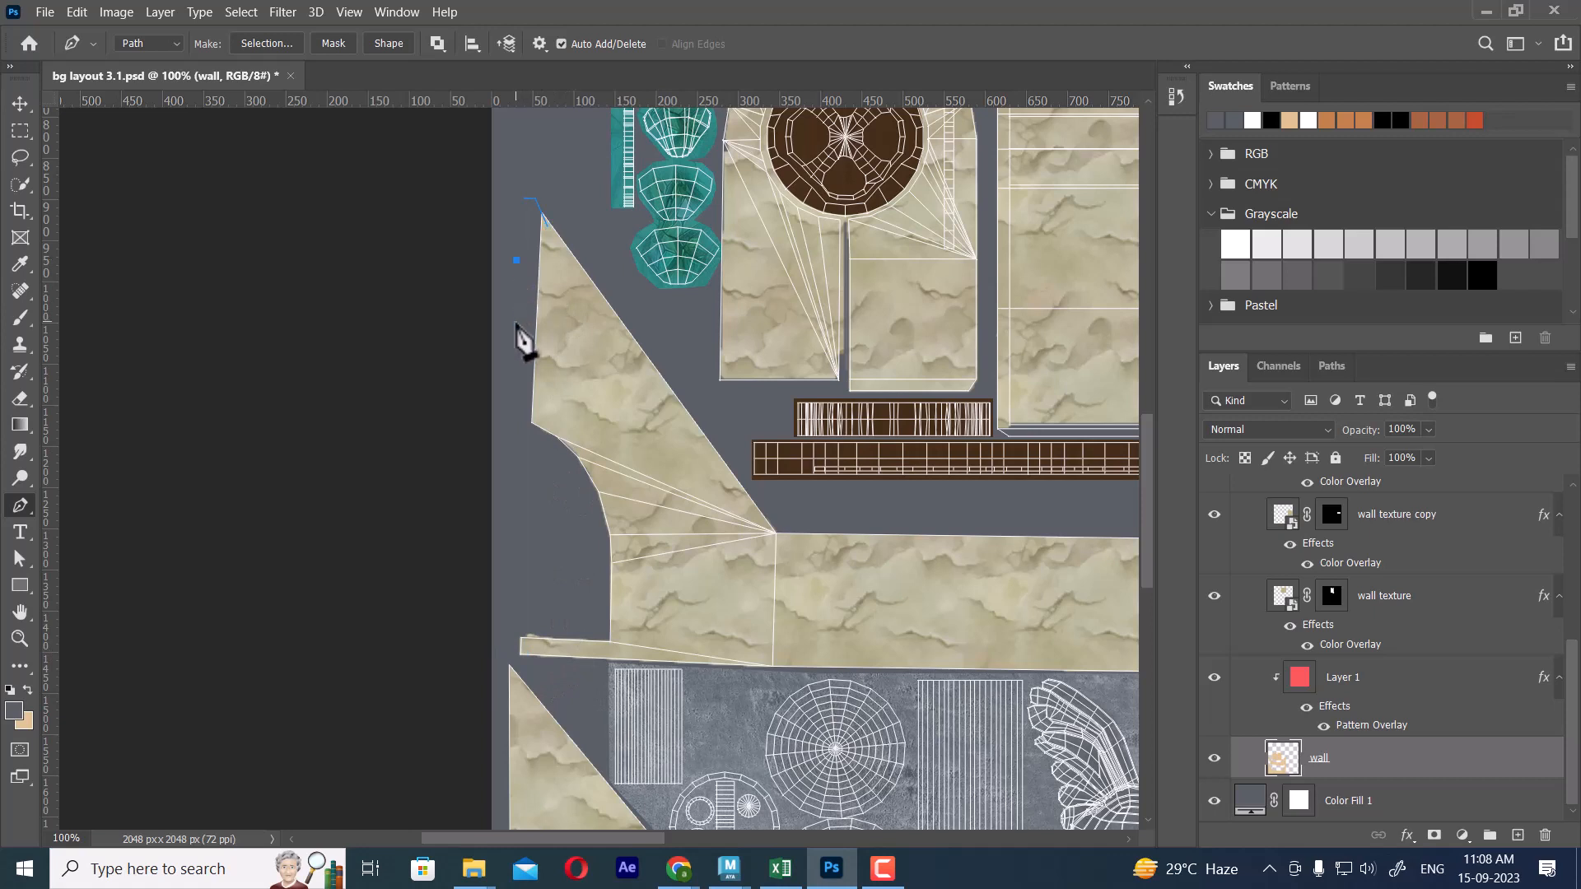
key("ctrl+z")
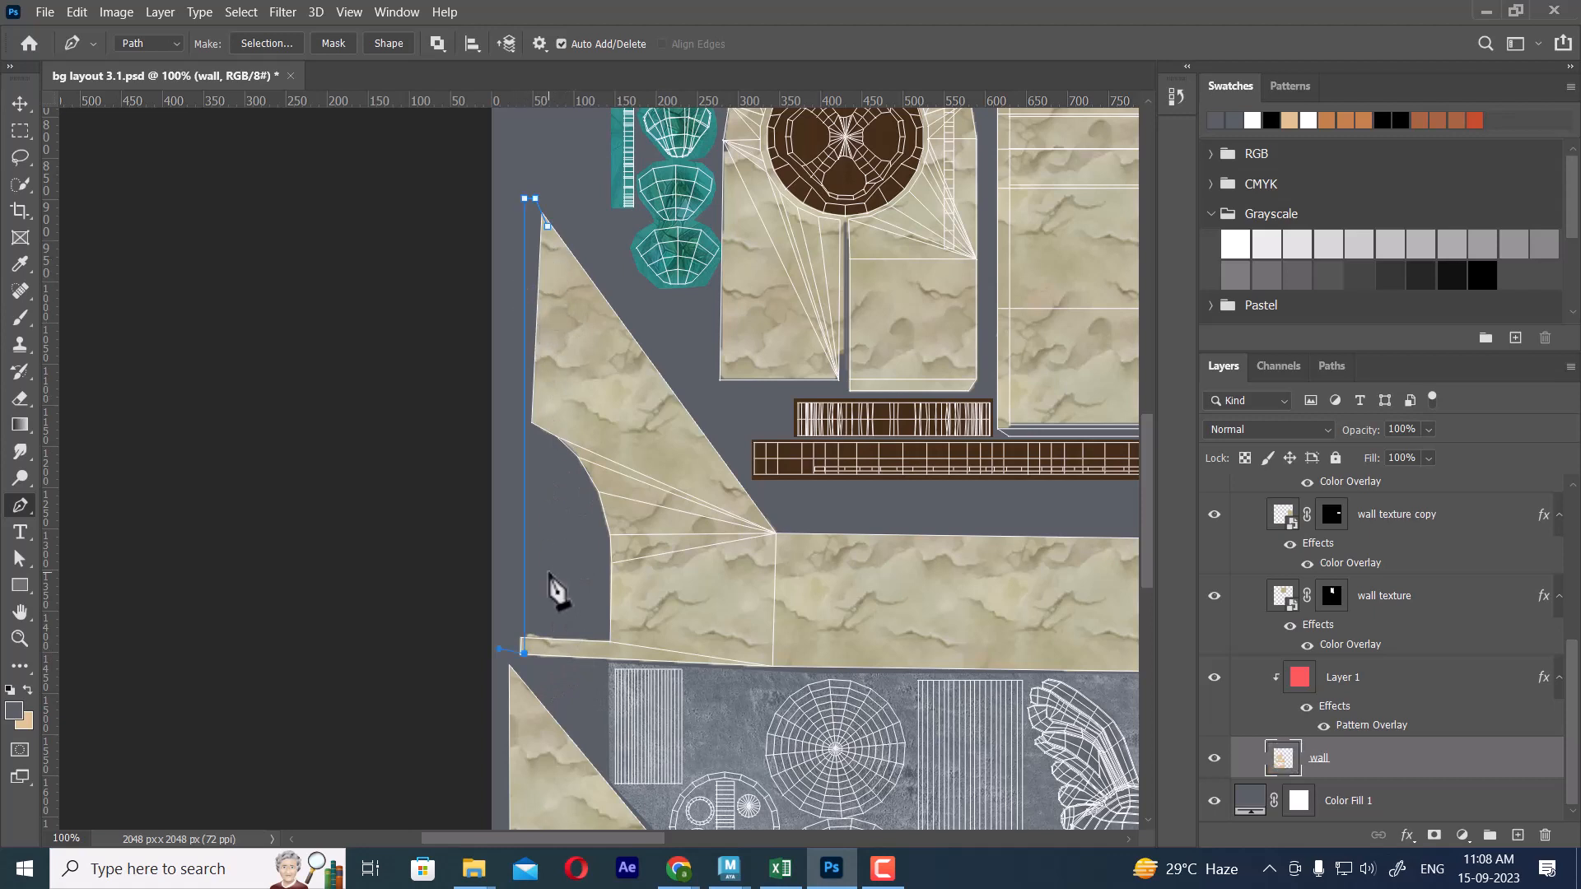
left_click(532, 662)
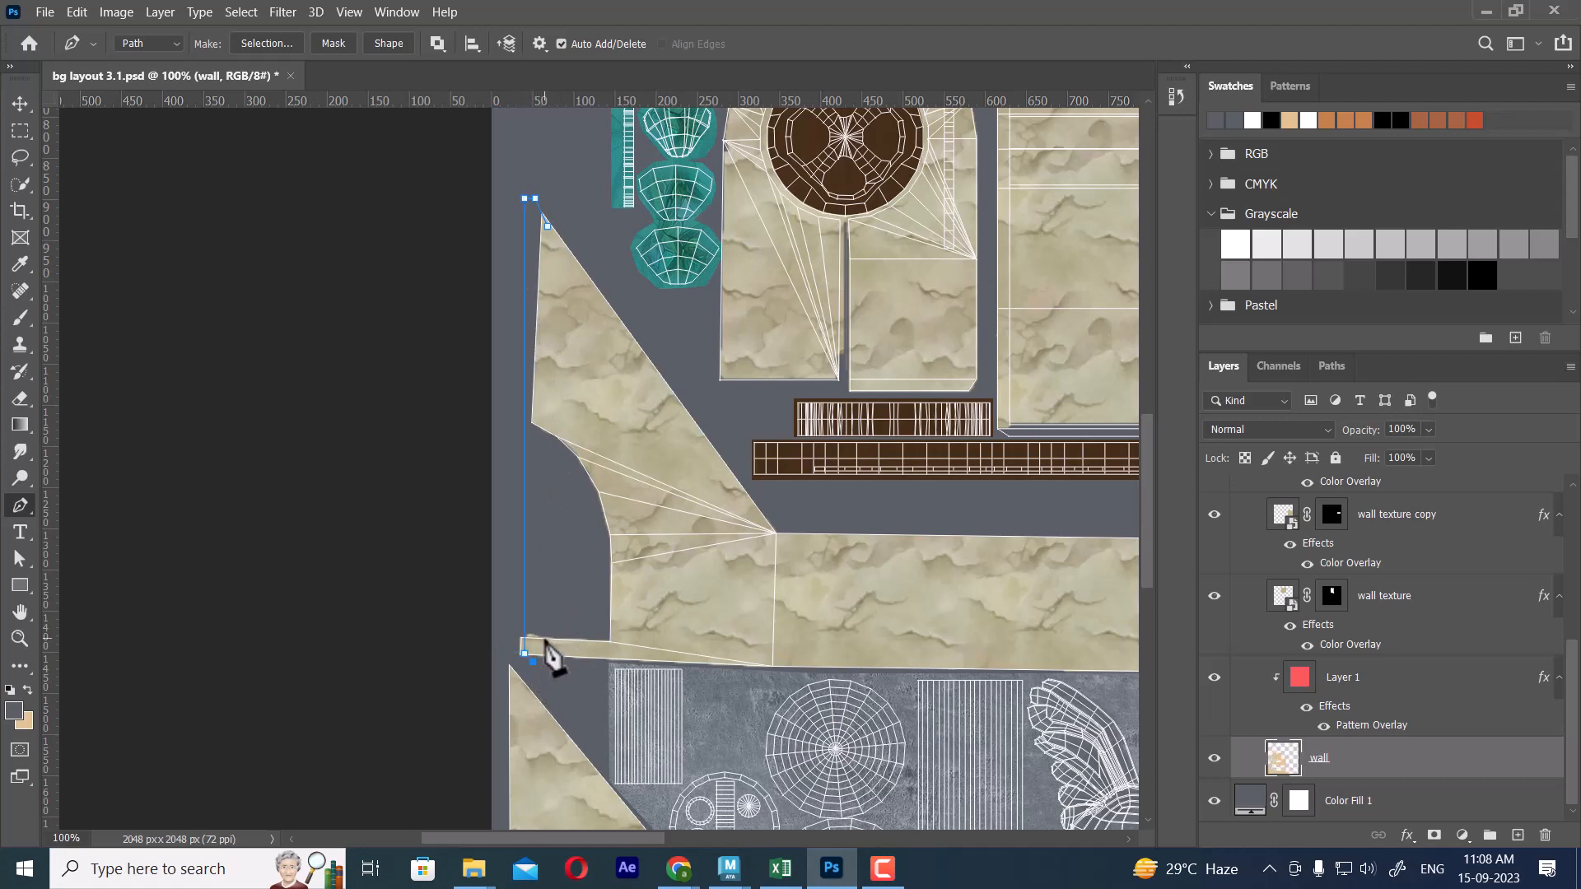
left_click(547, 225)
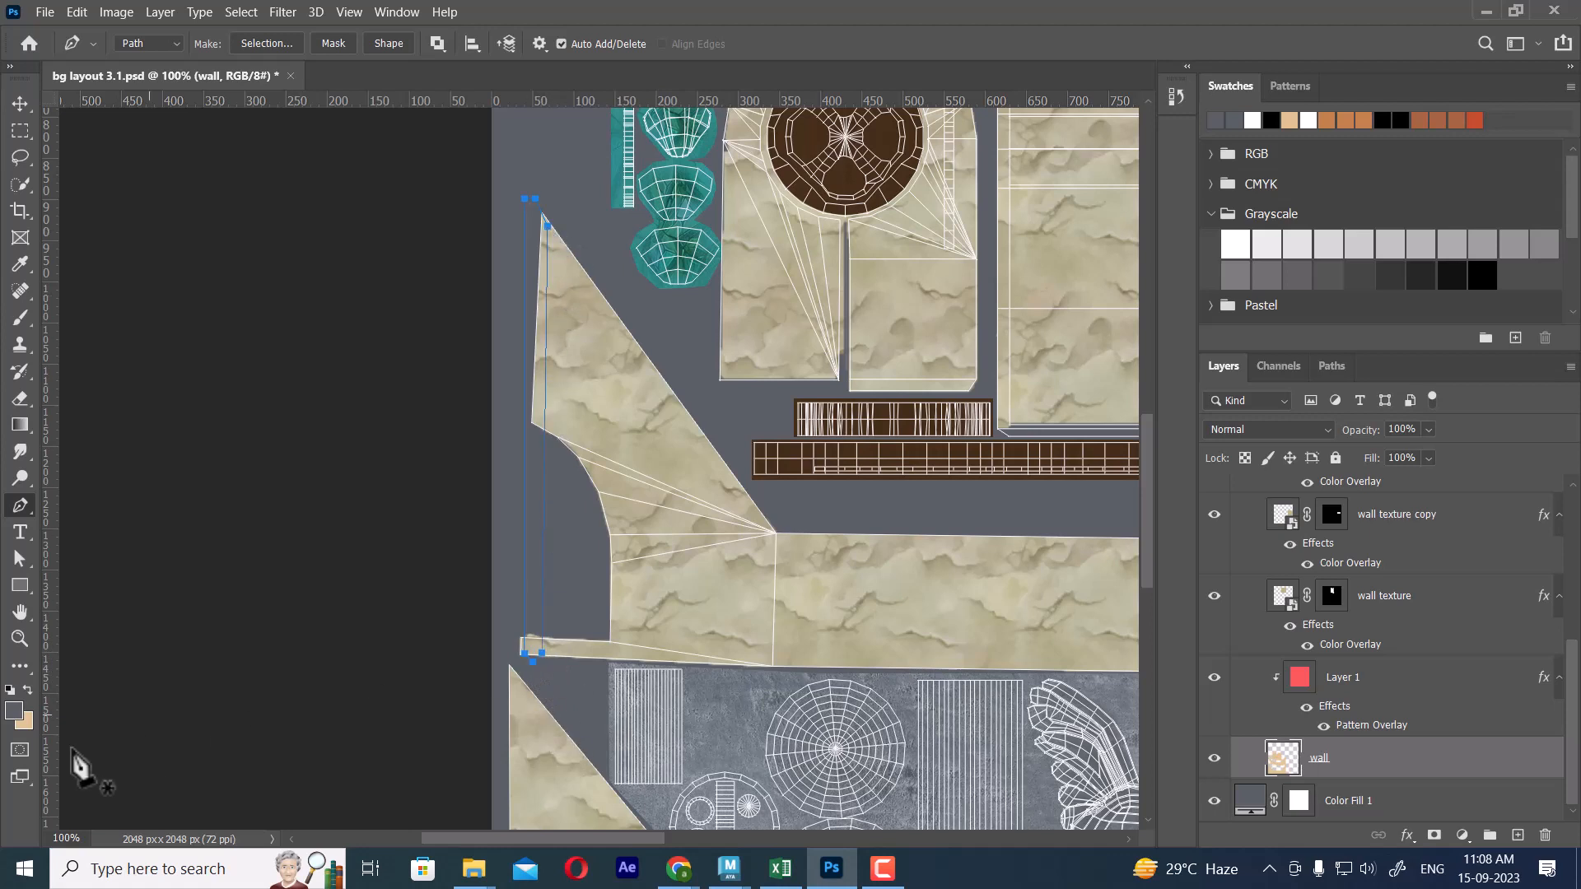
left_click(20, 558)
left_click(88, 586)
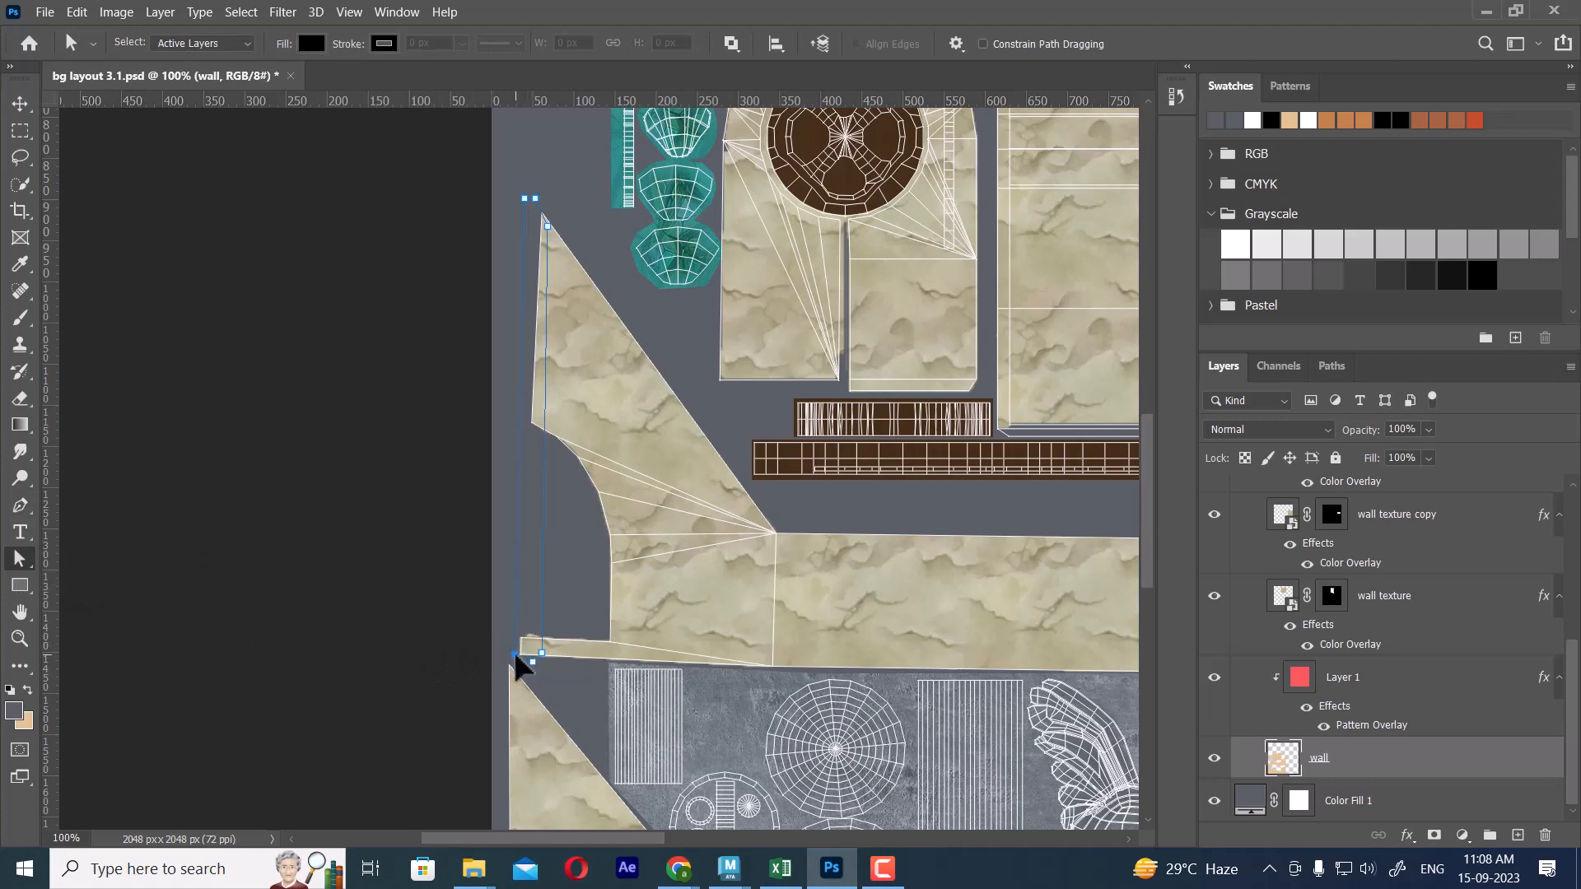
Make a selection with 0 px feather from the opposite gable's path, fill it on the wall layer, and deselect.
right_click(535, 545)
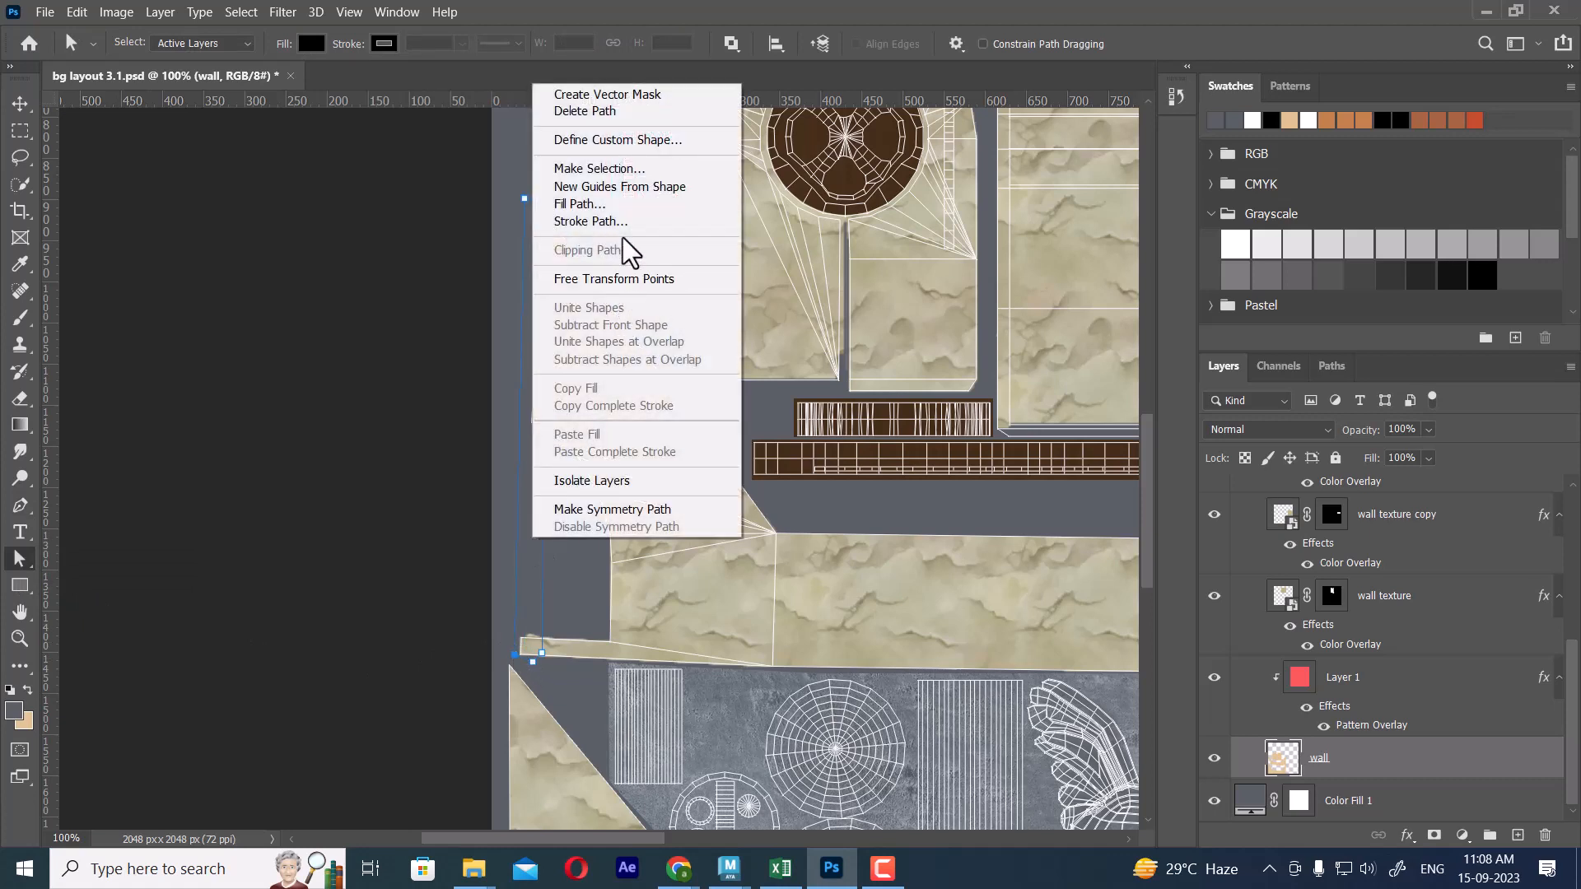
left_click(647, 169)
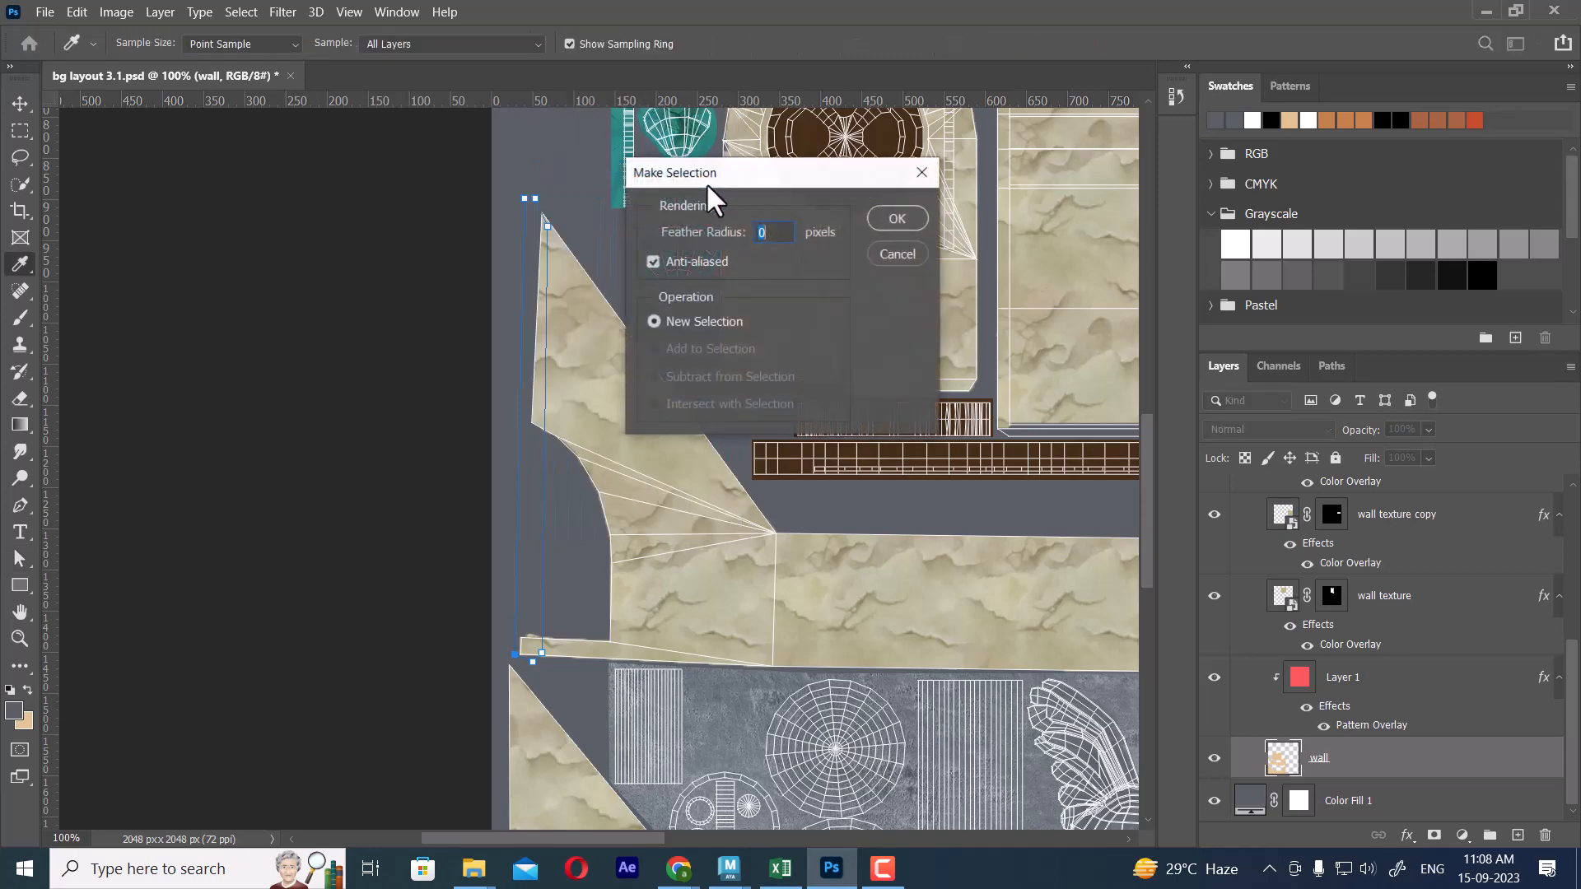
left_click(894, 219)
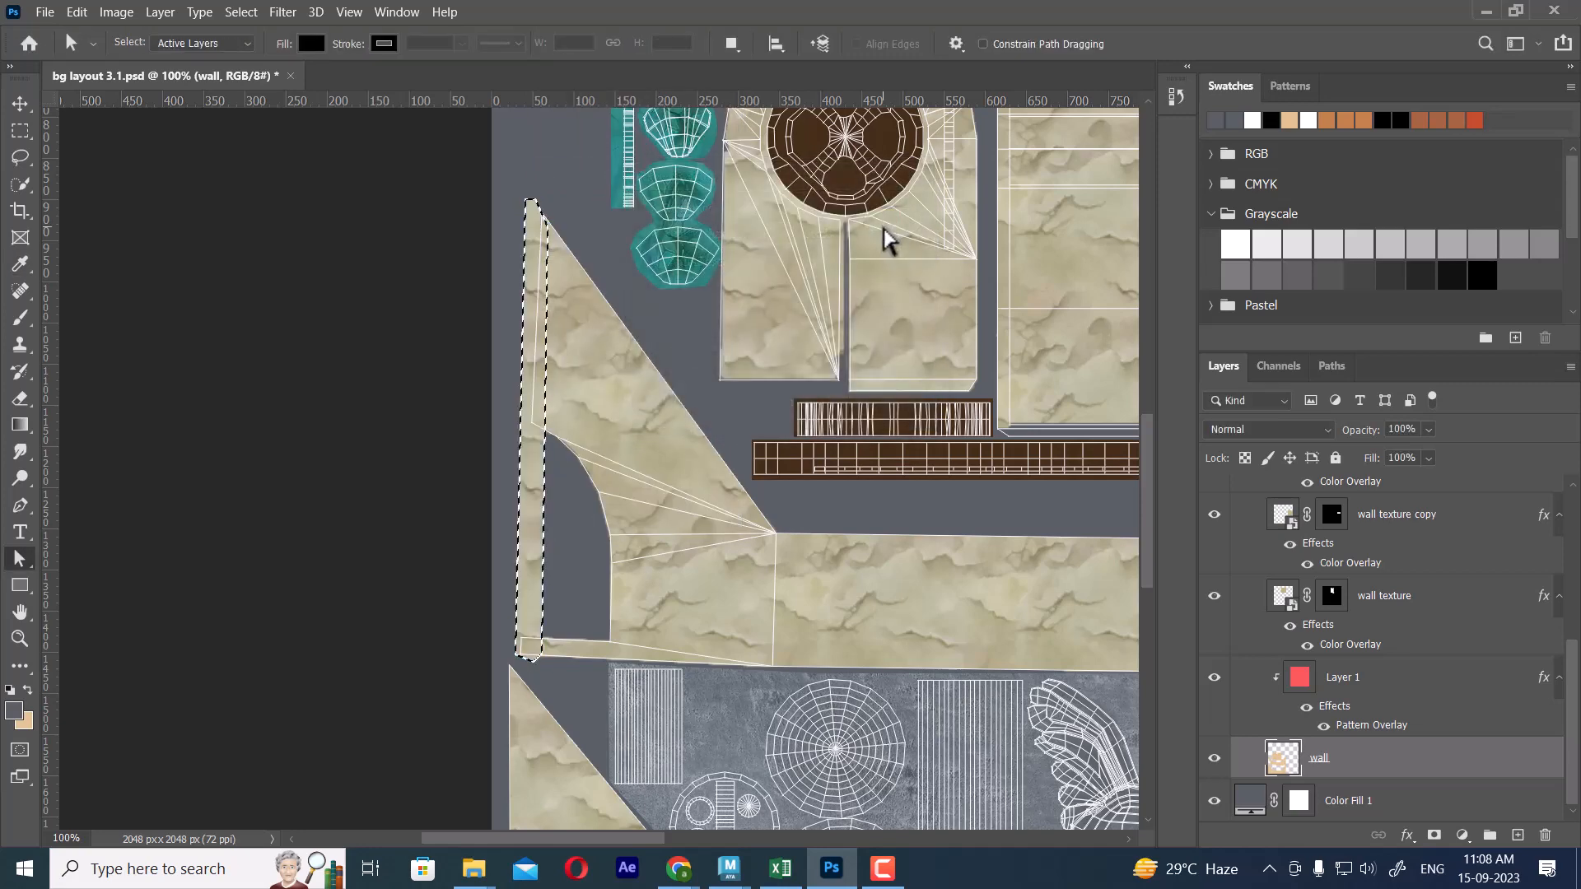
key("ctrl+d")
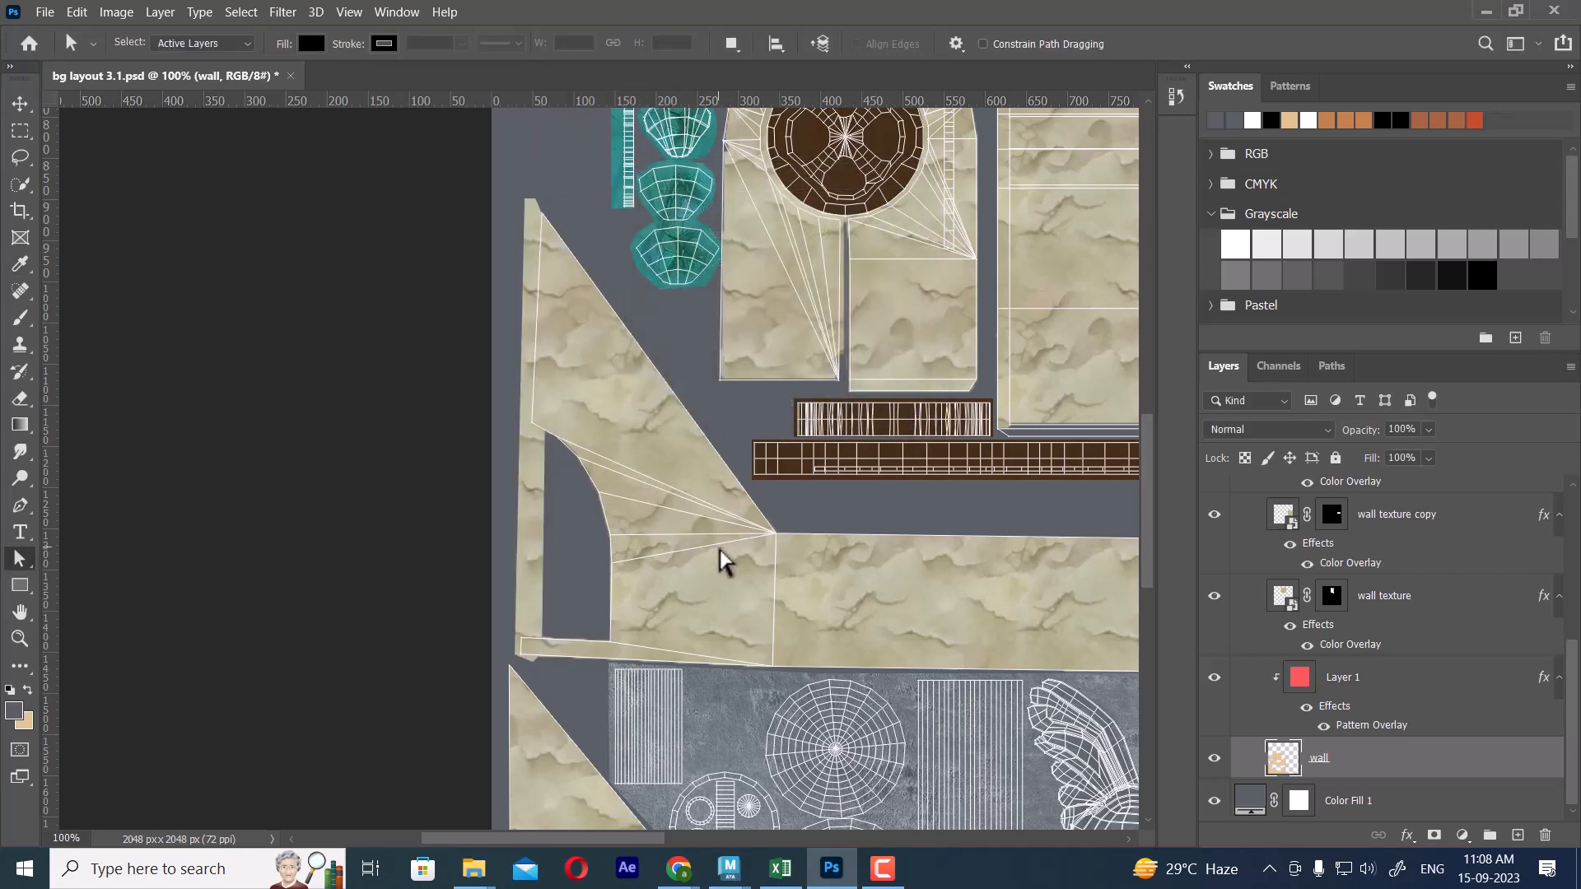
Collapse the wall group and hide the uv layer, and save the layered Photoshop document.
scroll(1357, 659, "up", 5)
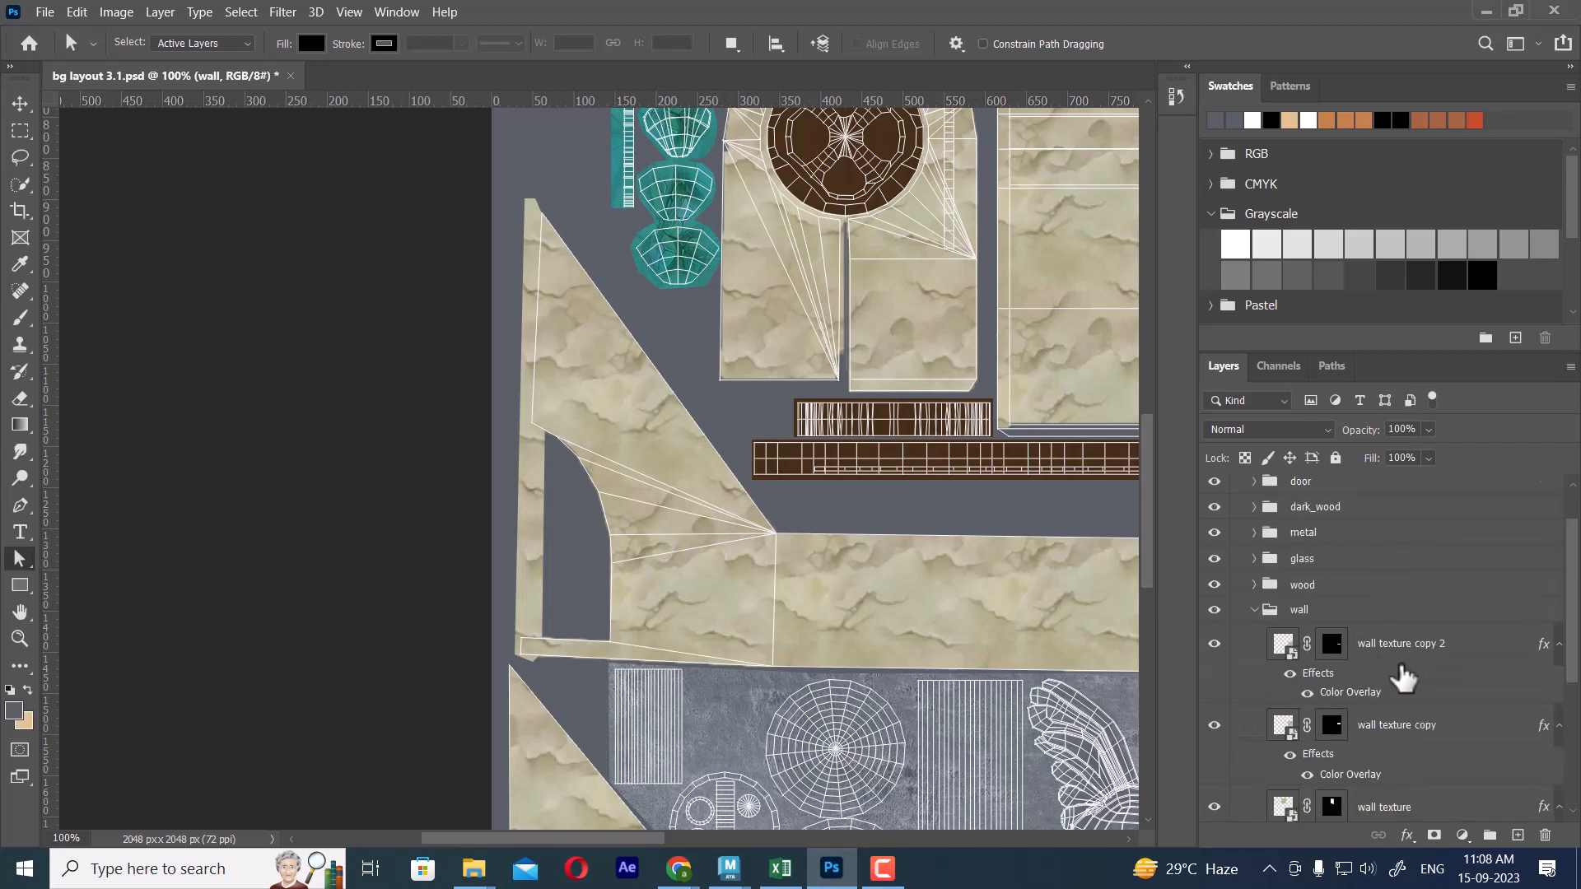
left_click(1255, 626)
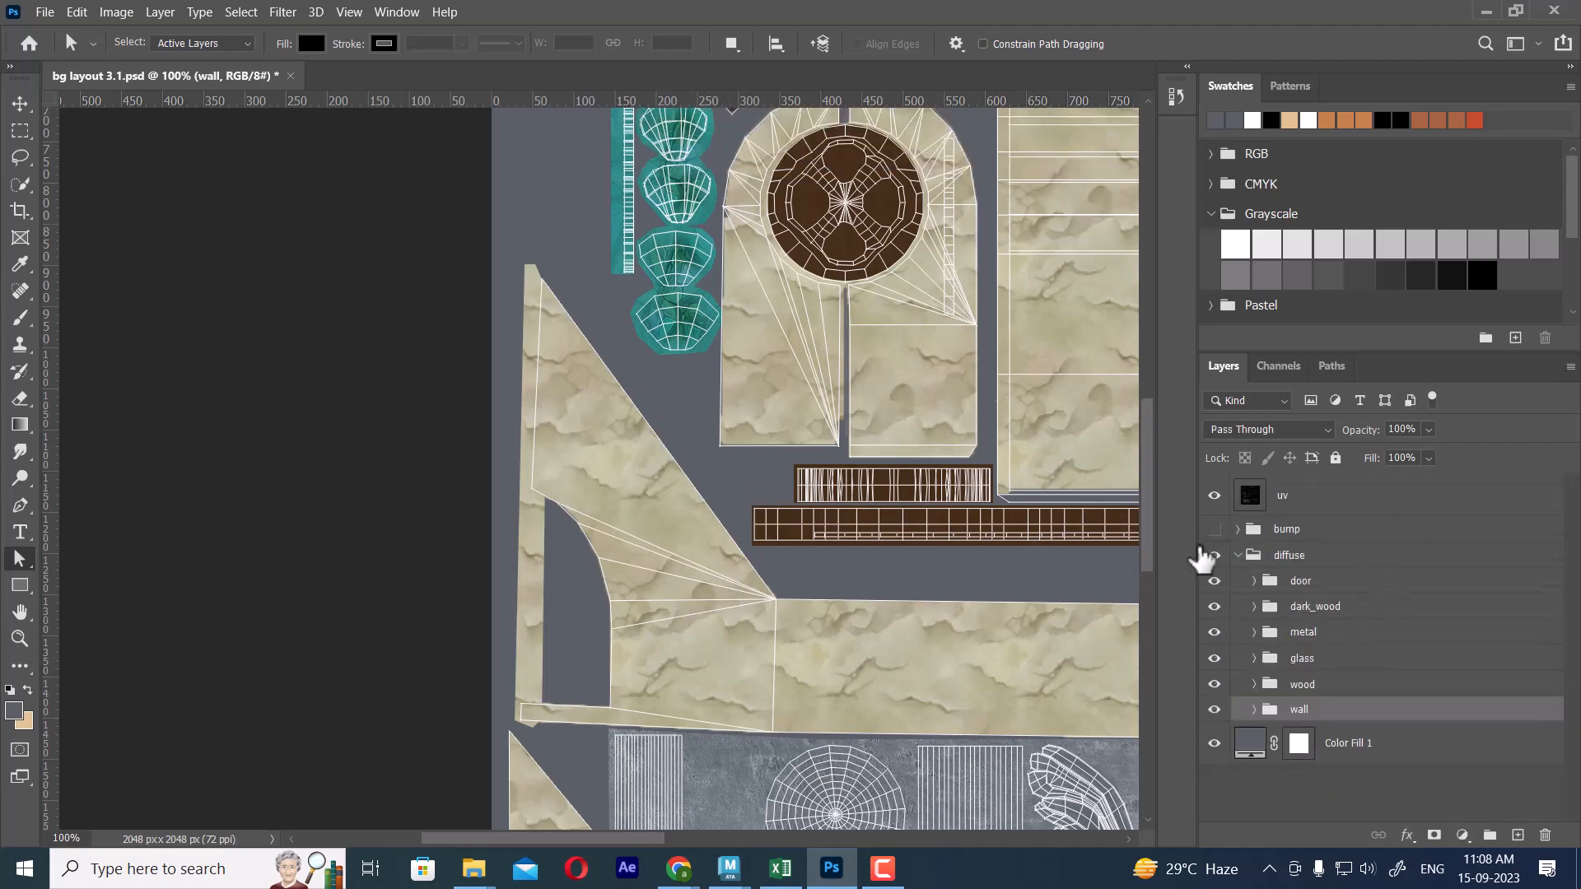
left_click(1214, 496)
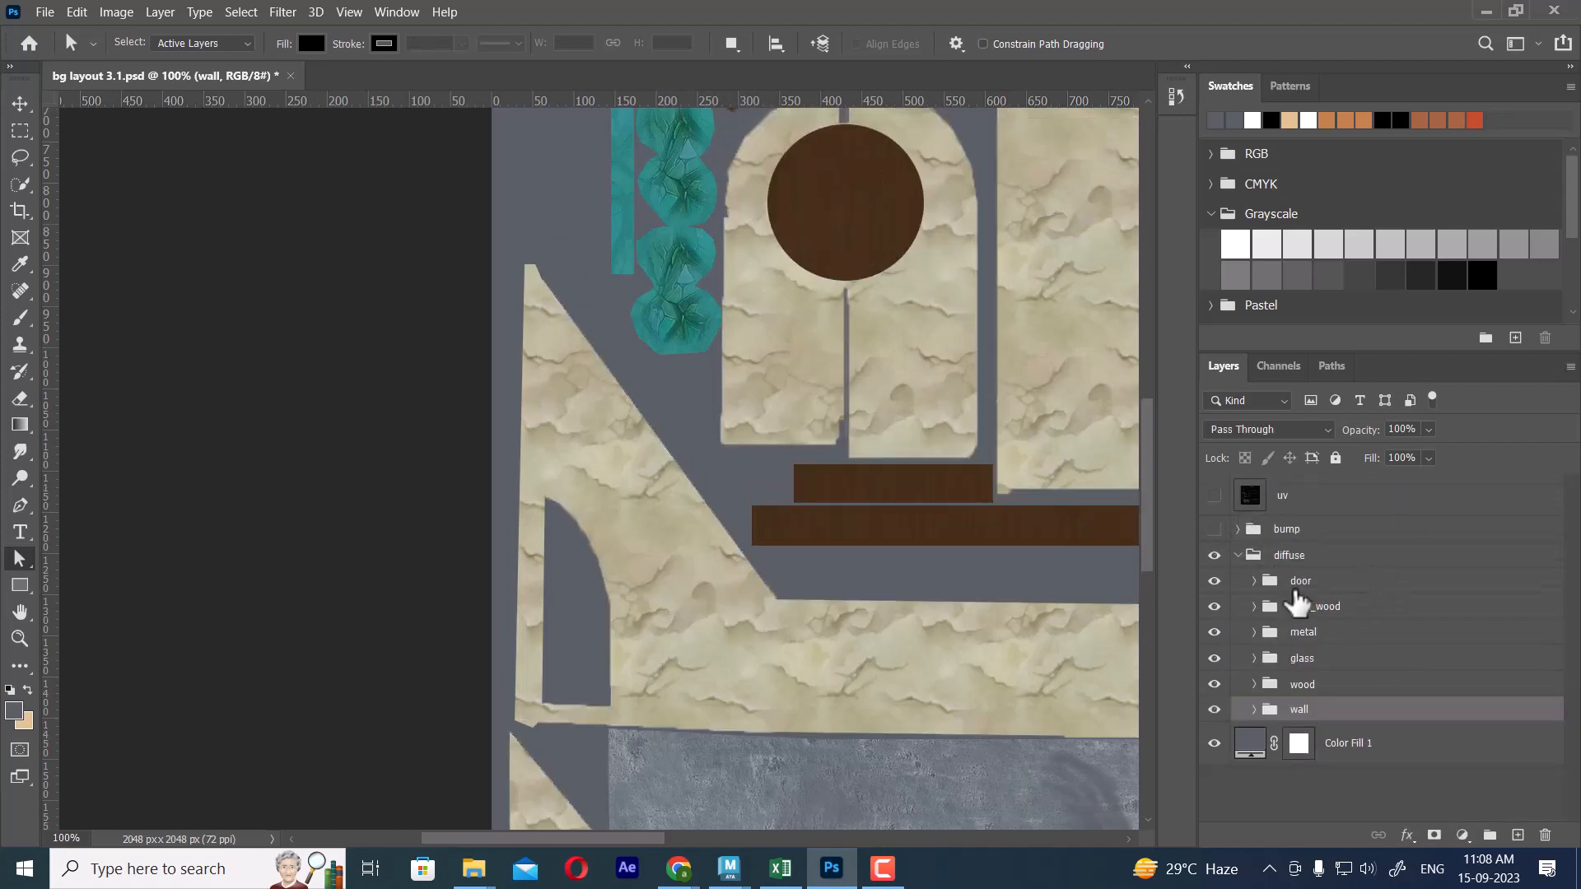
key("ctrl+minus")
key("ctrl+minus")
key("ctrl+minus")
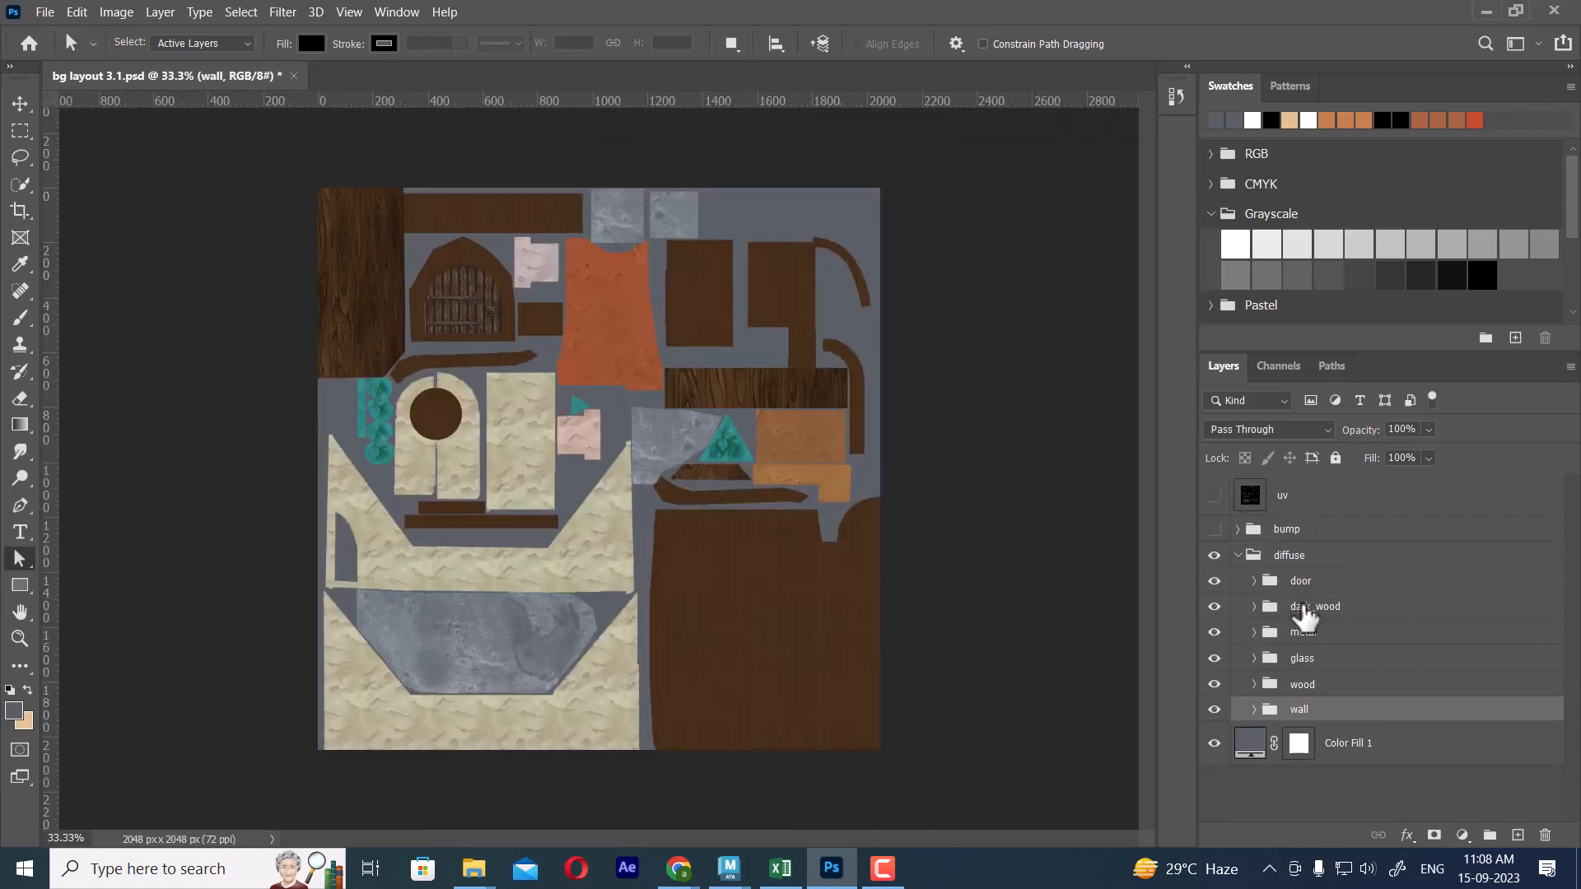
key("ctrl+s")
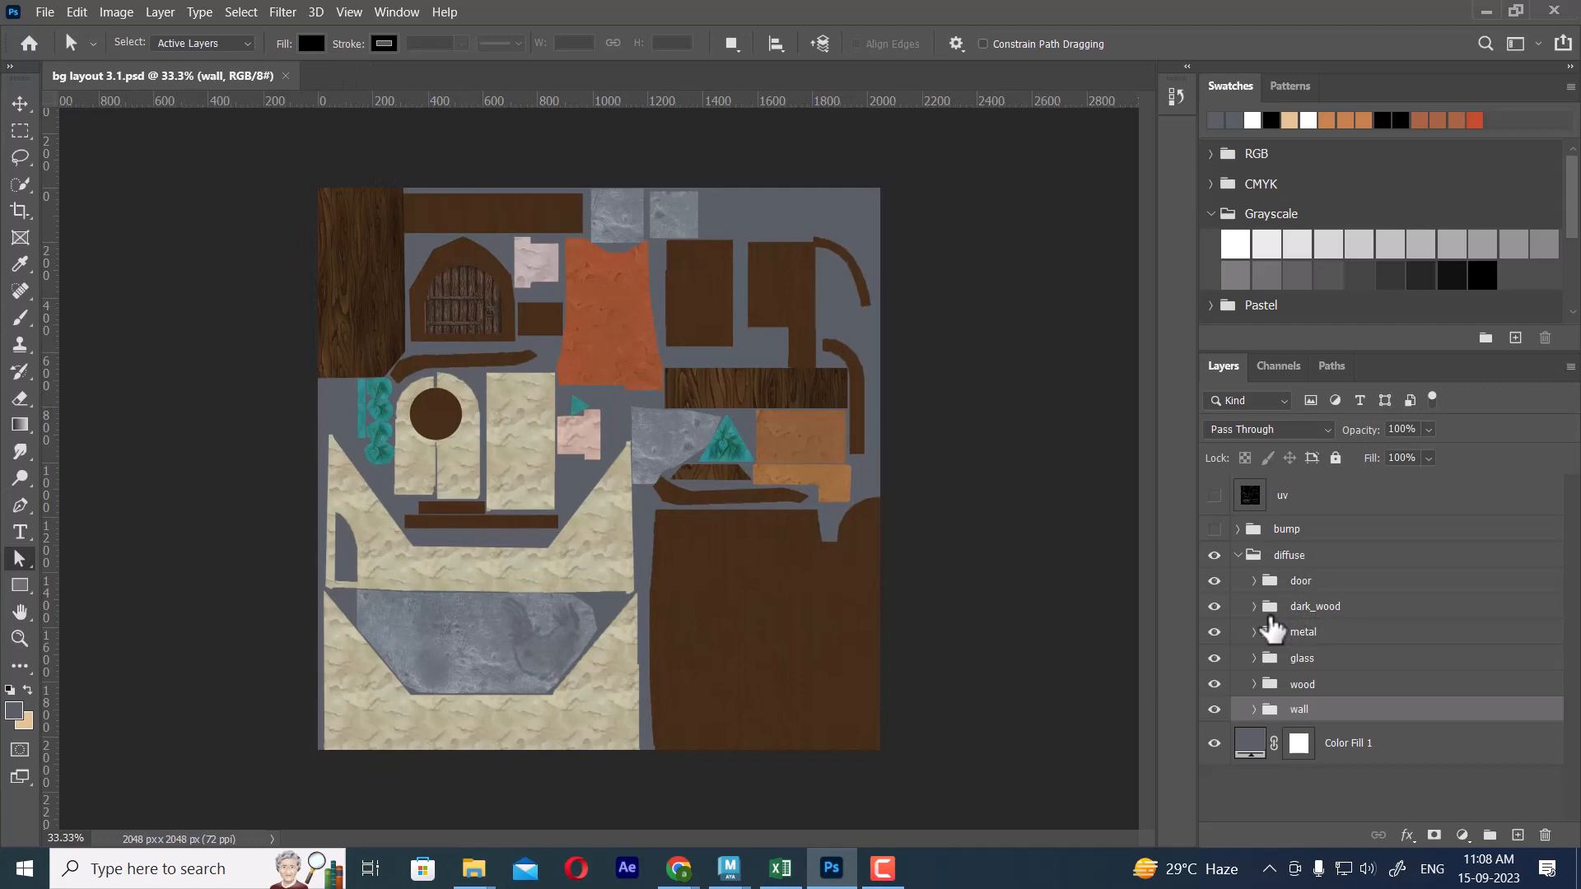
Export the diffuse texture as a Targa file, replacing the existing bg layout 3.1.tga in the sourceimages folder.
key("ctrl+shift+s")
left_click(897, 588)
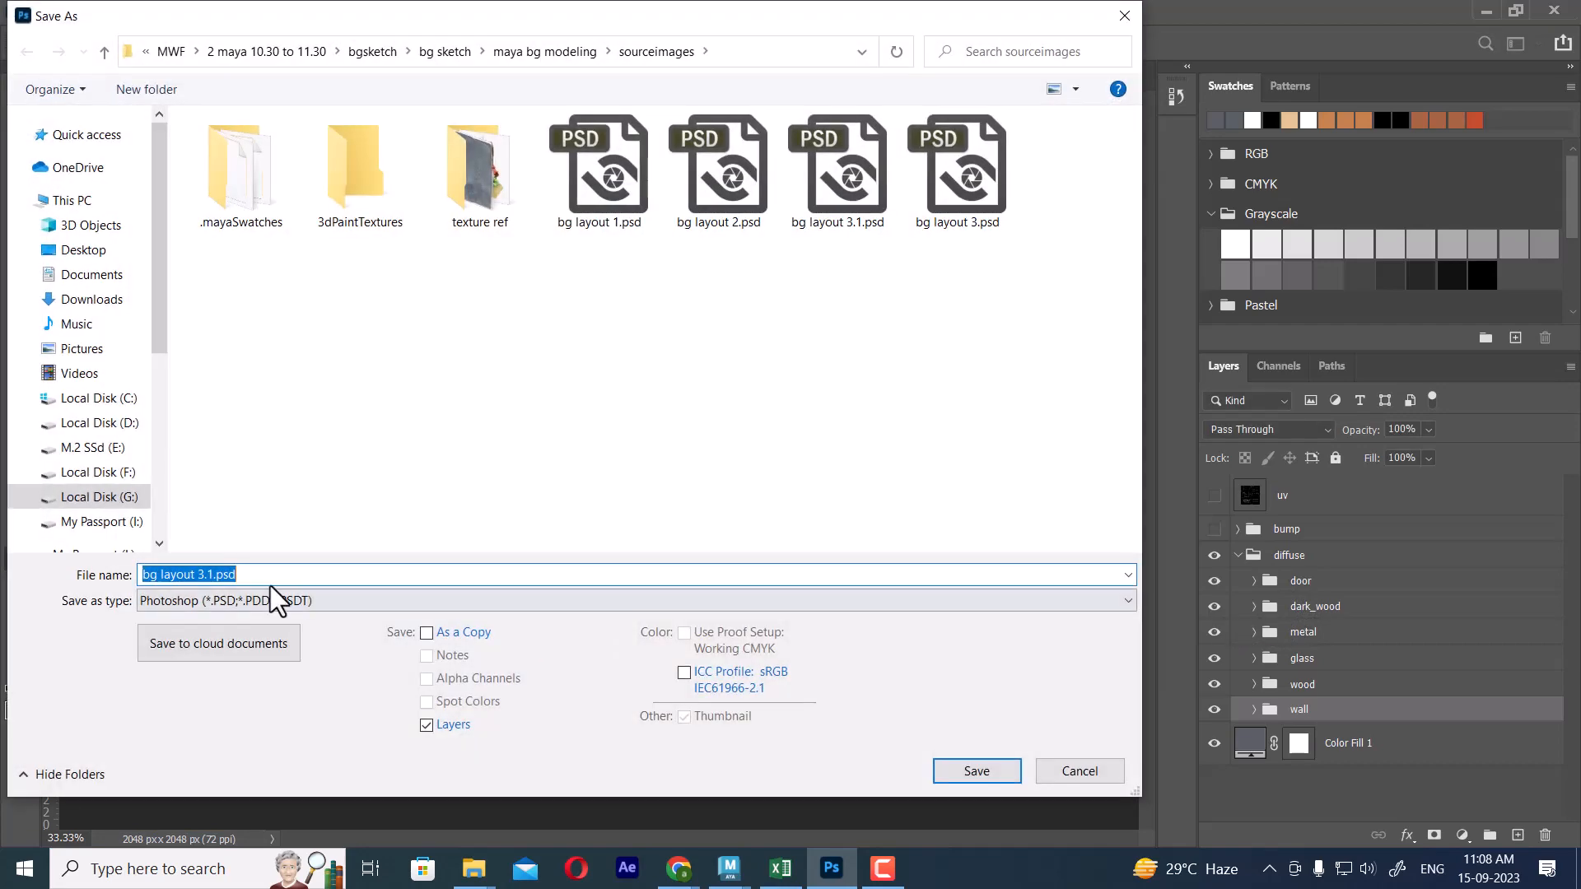
left_click(203, 602)
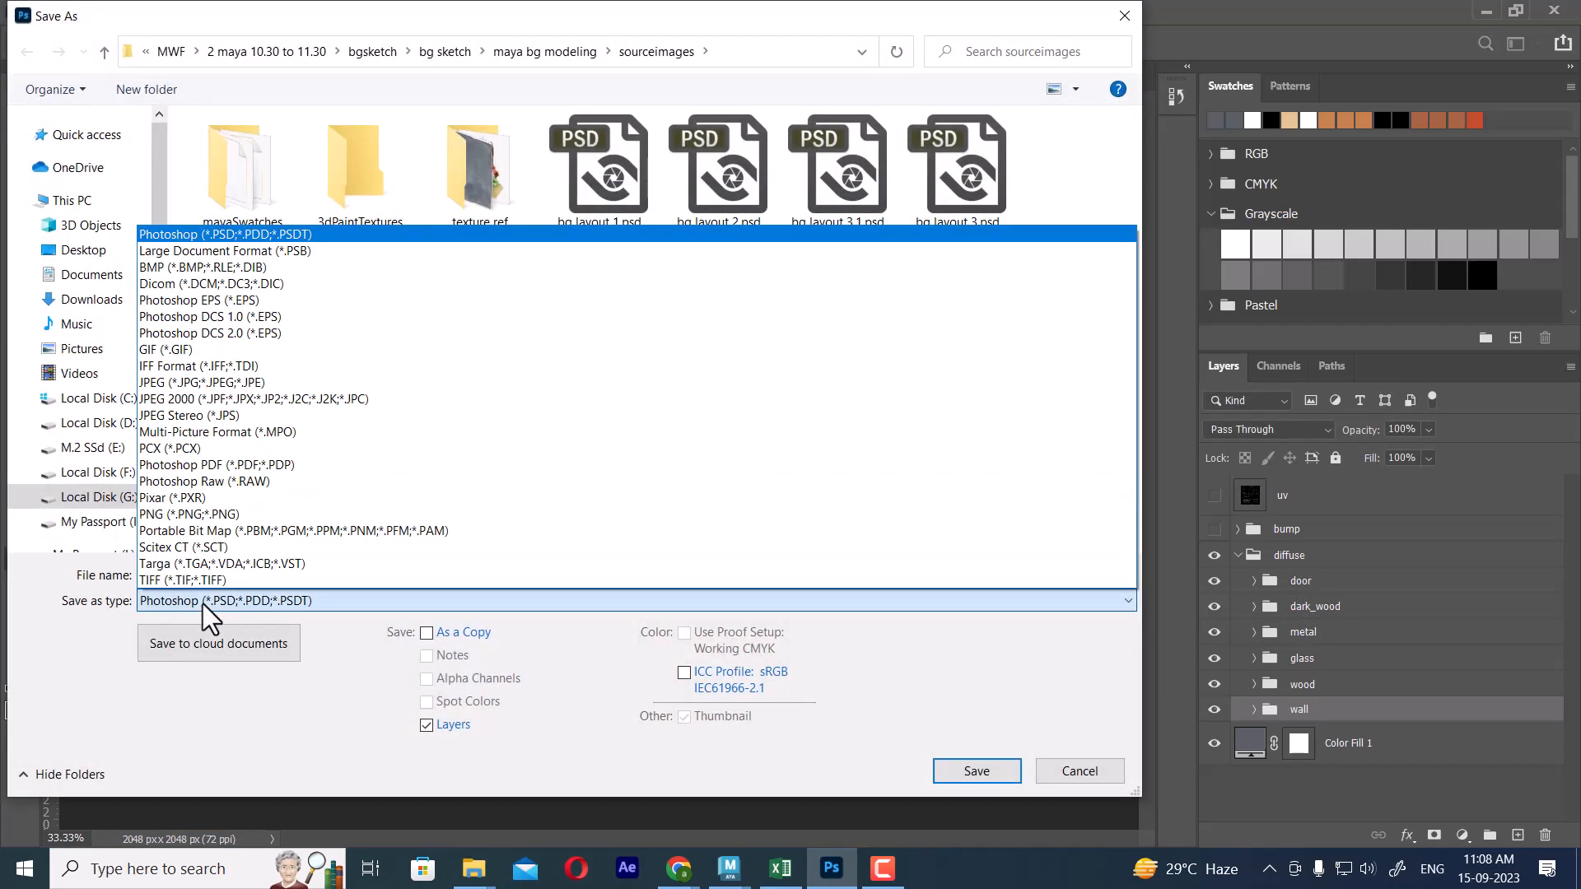
key("t")
key("Return")
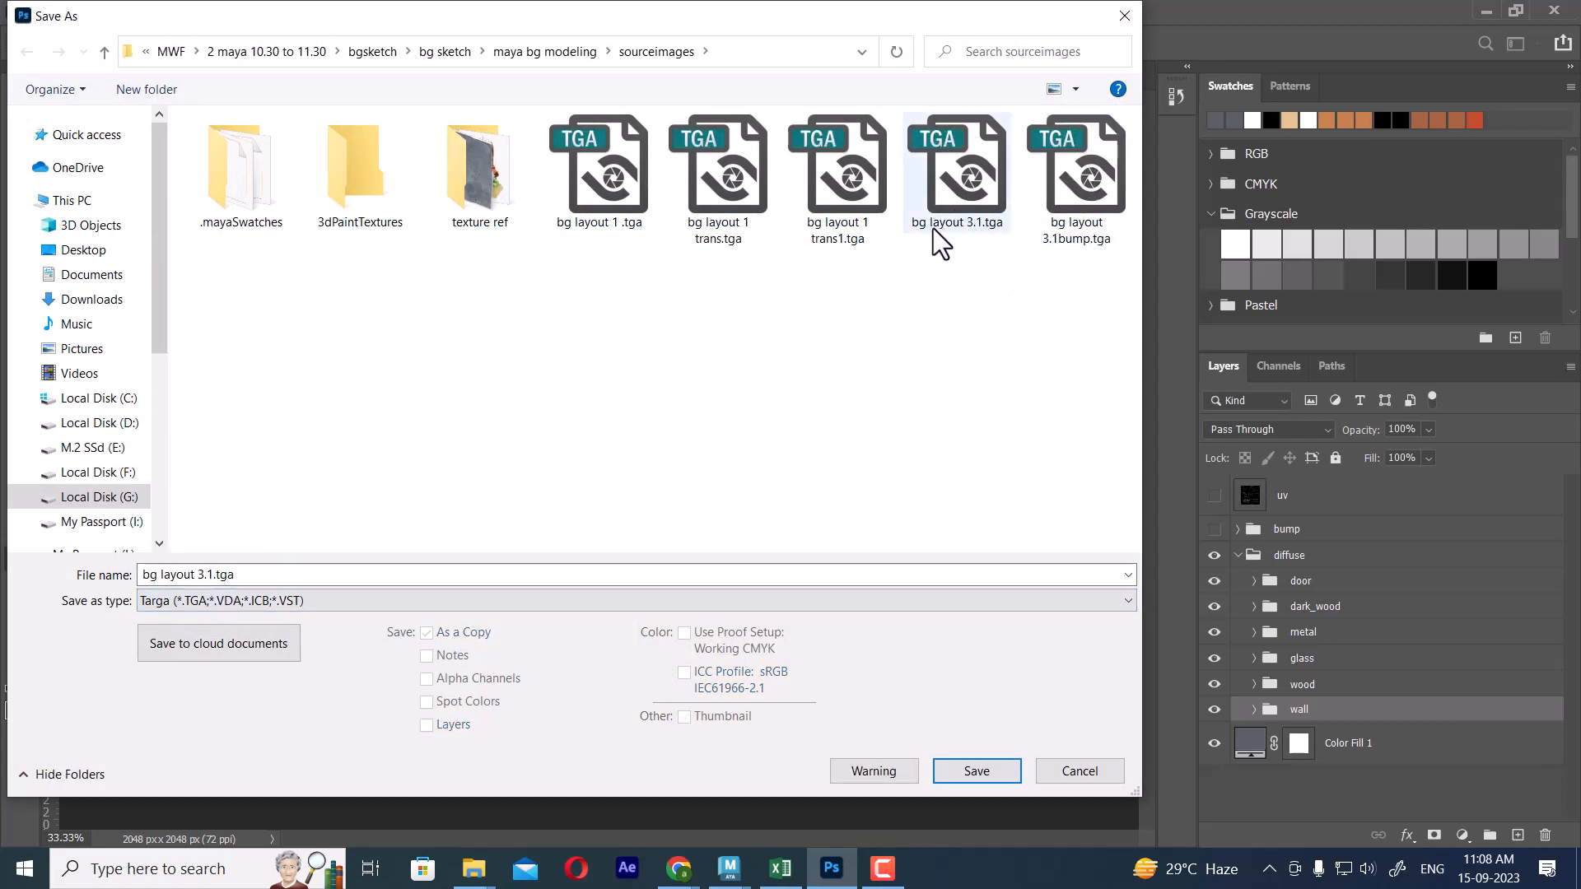
double_click(961, 191)
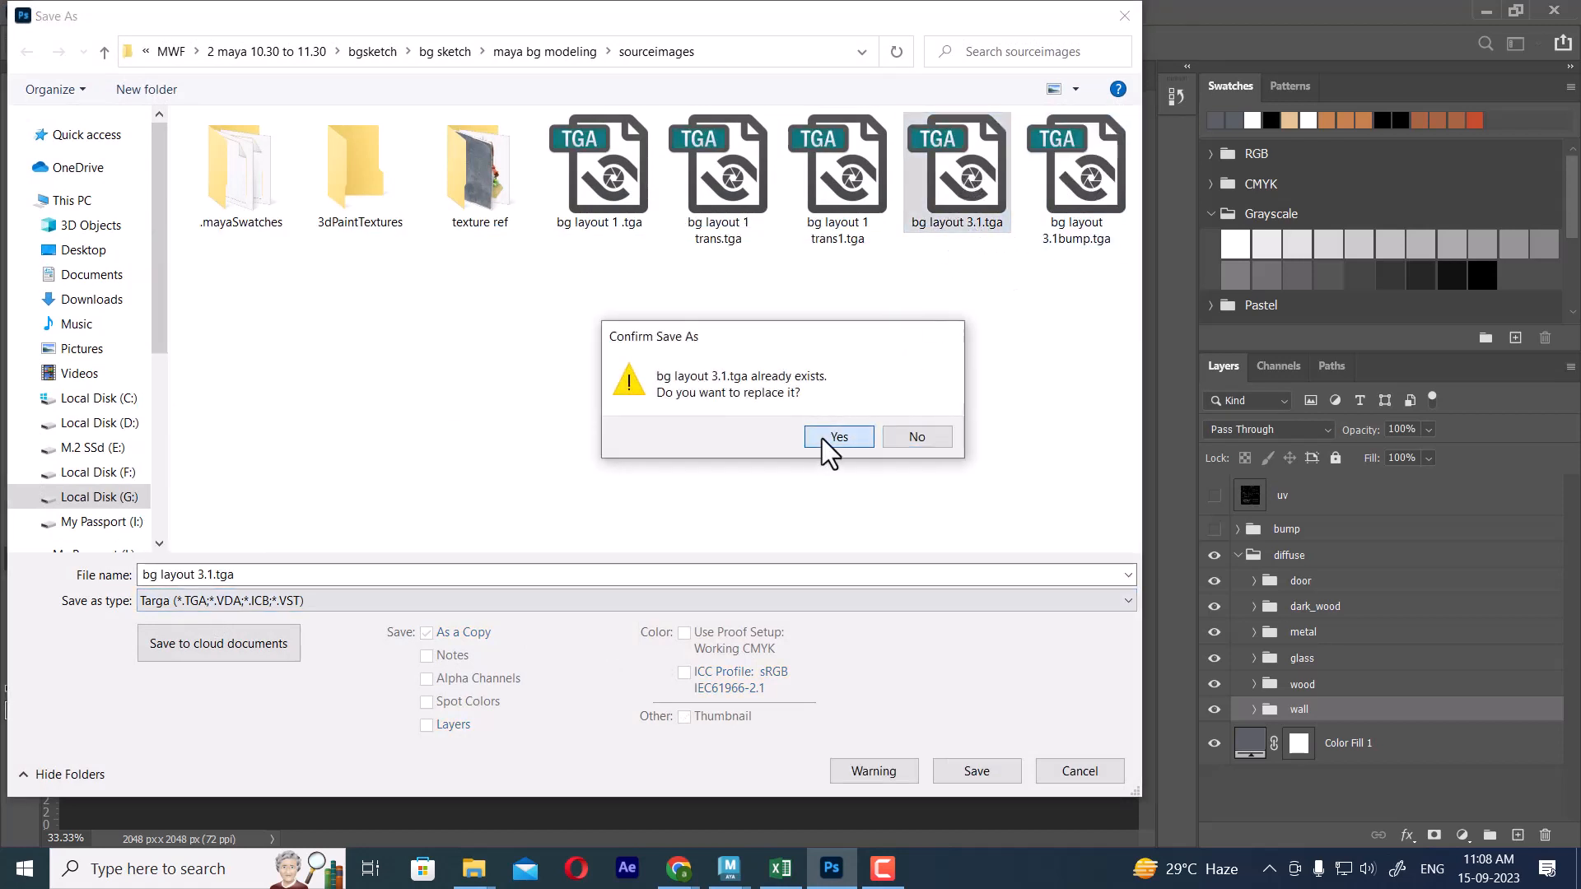
left_click(822, 438)
left_click(869, 284)
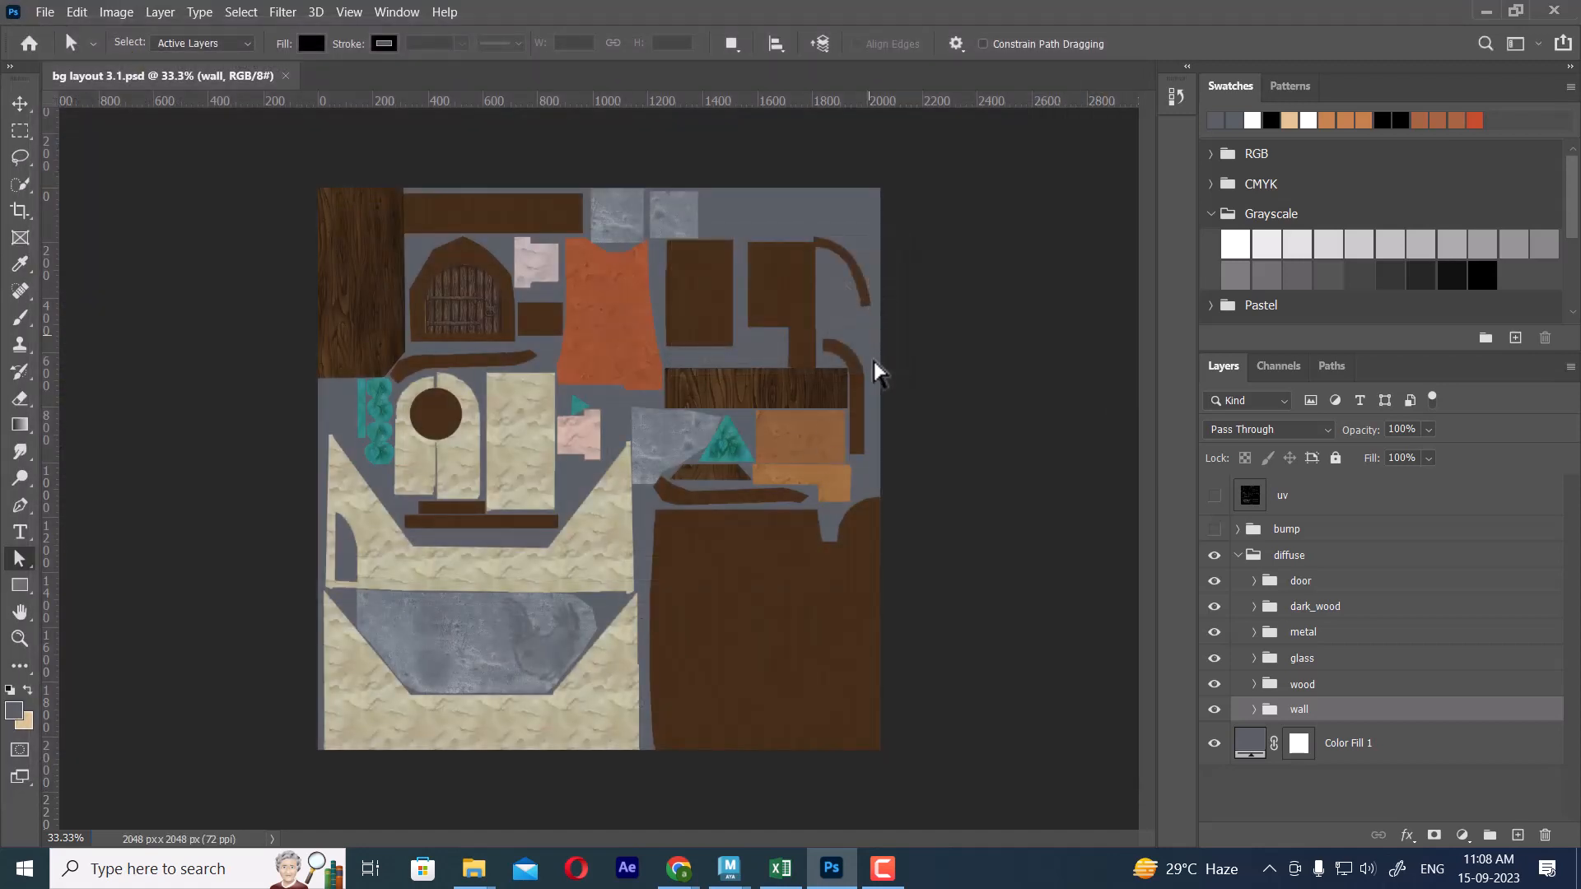
Show the bump group and export the bump texture as Targa, replacing bg layout 3.1bump.tga in the sourceimages folder.
left_click(1213, 529)
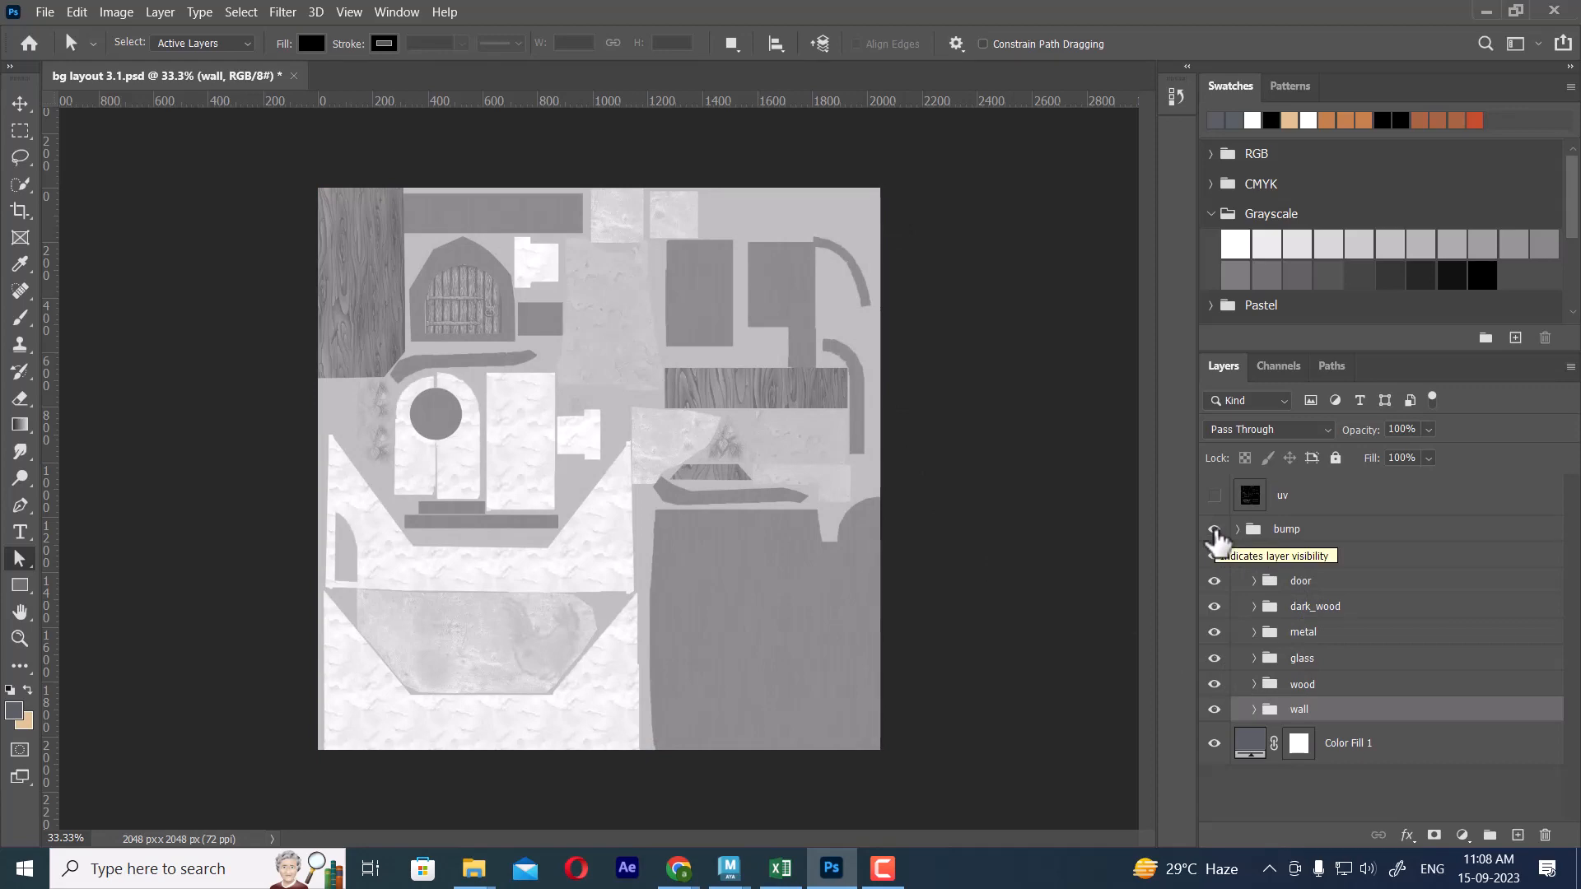
key("ctrl+s")
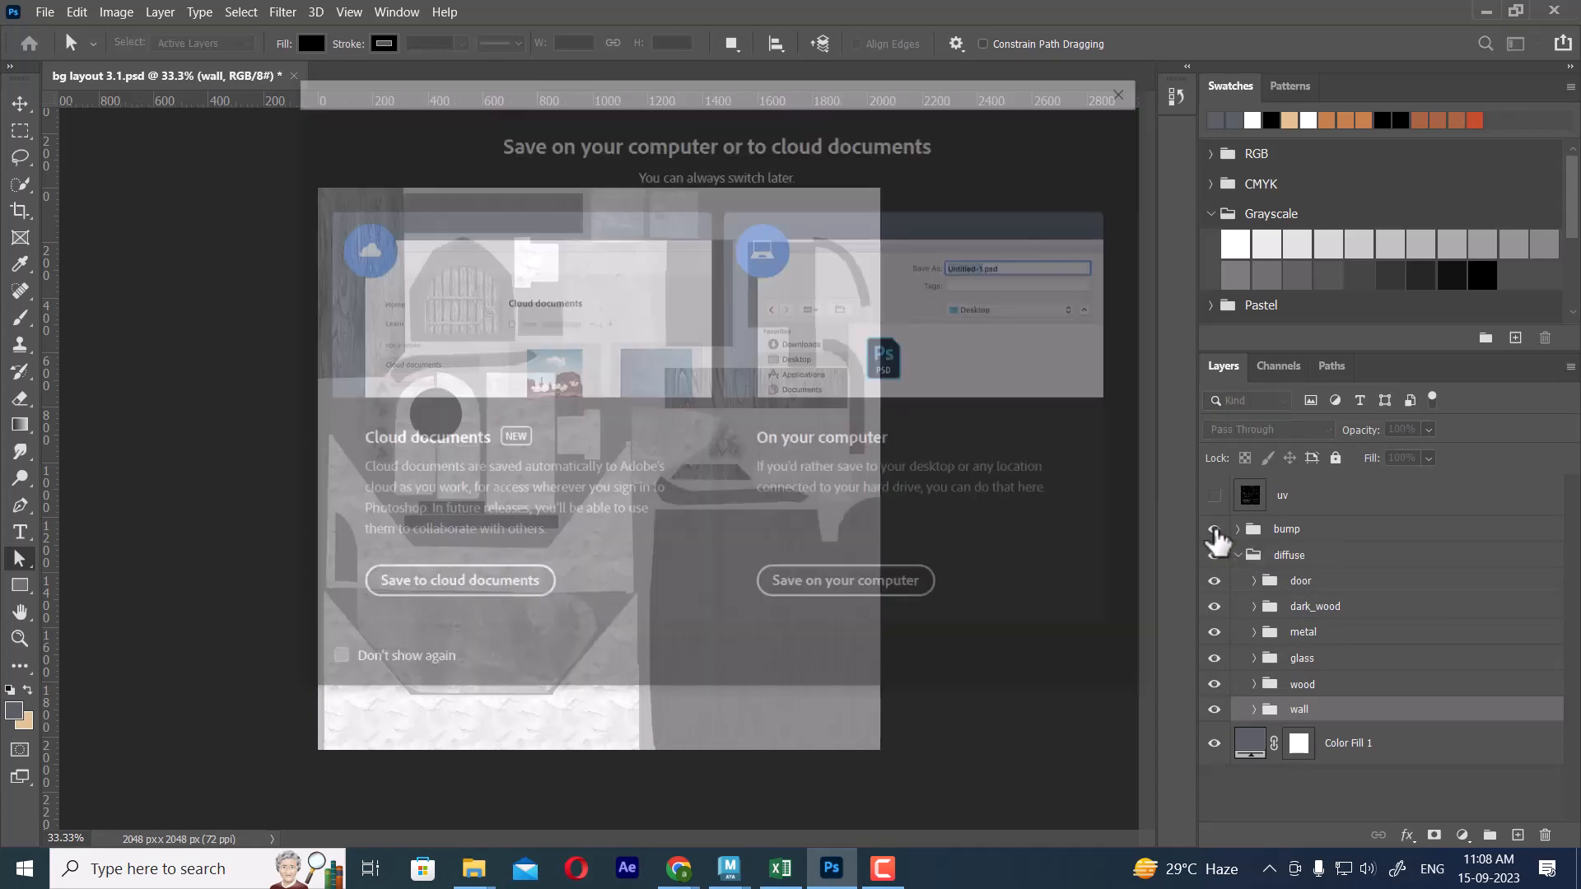
left_click(871, 581)
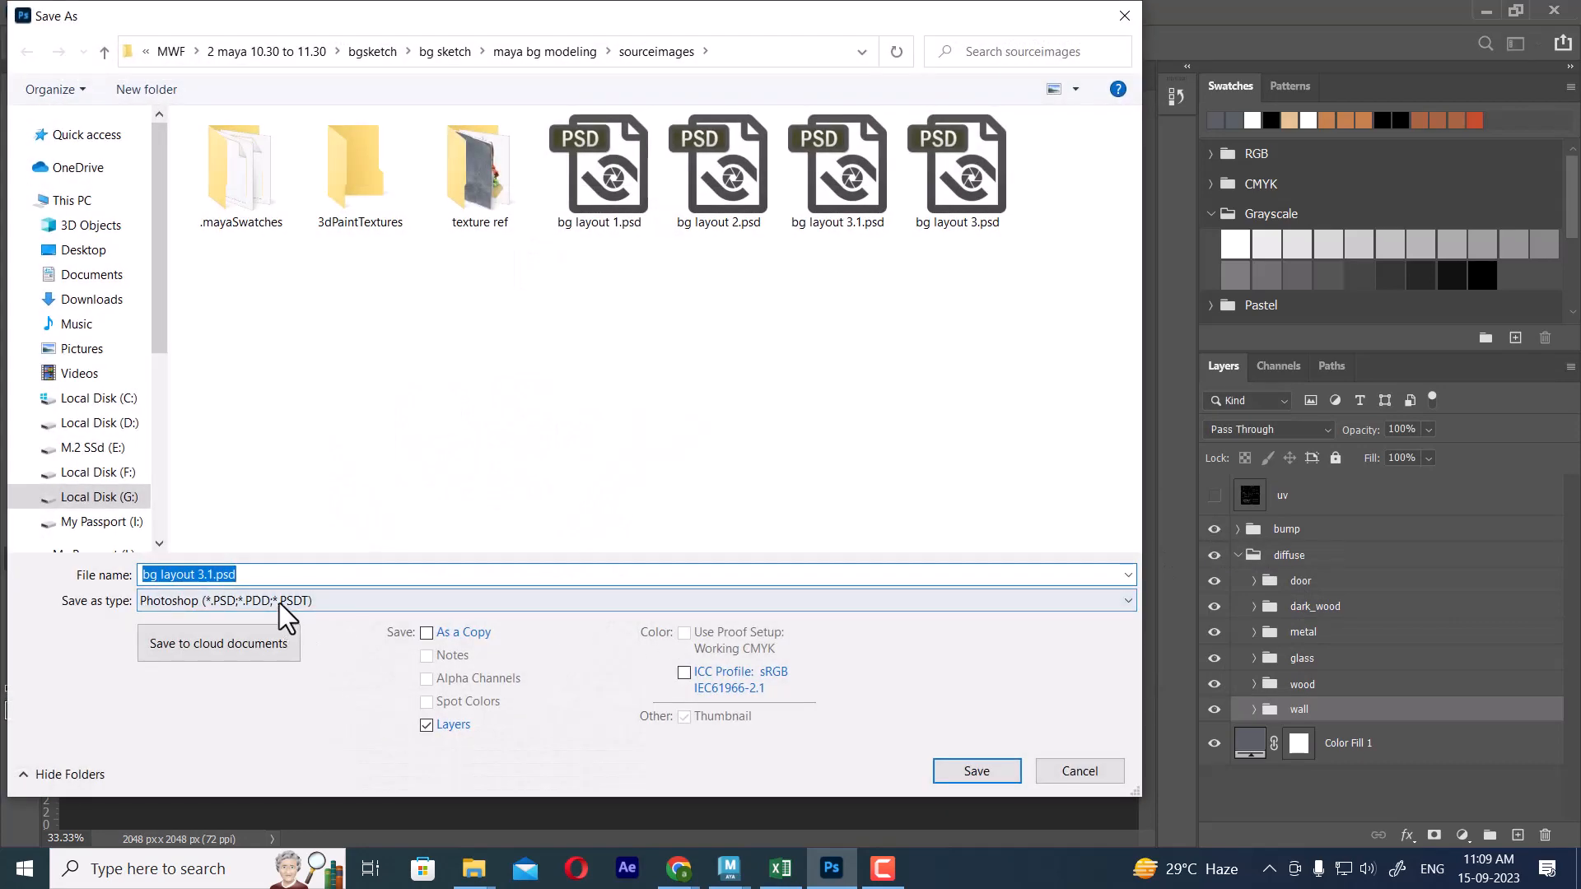
left_click(279, 602)
key("t")
key("Return")
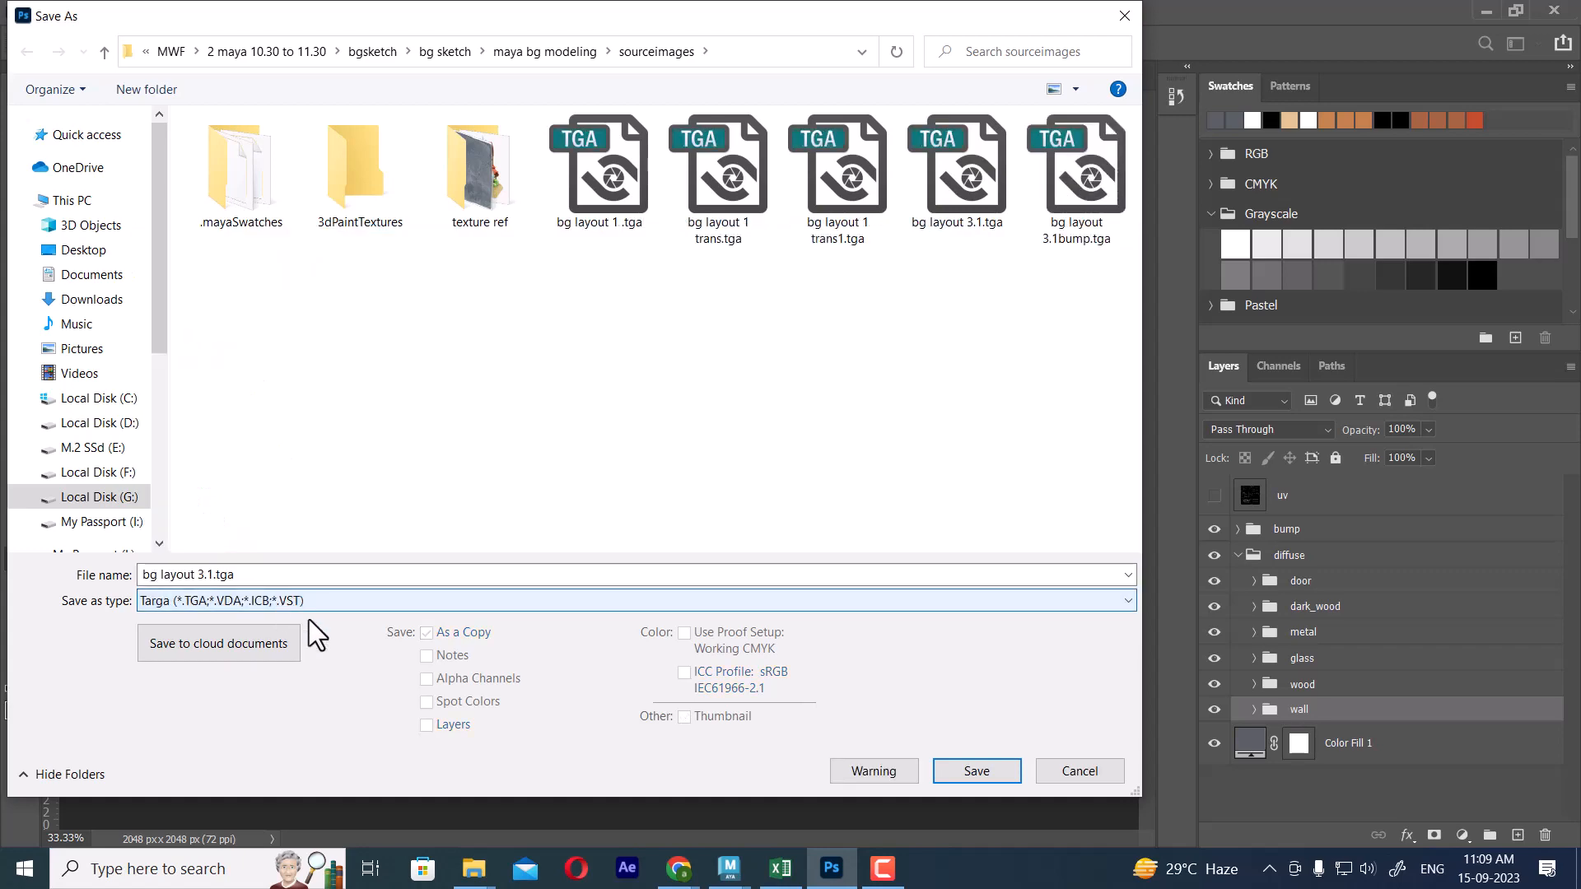
double_click(1081, 200)
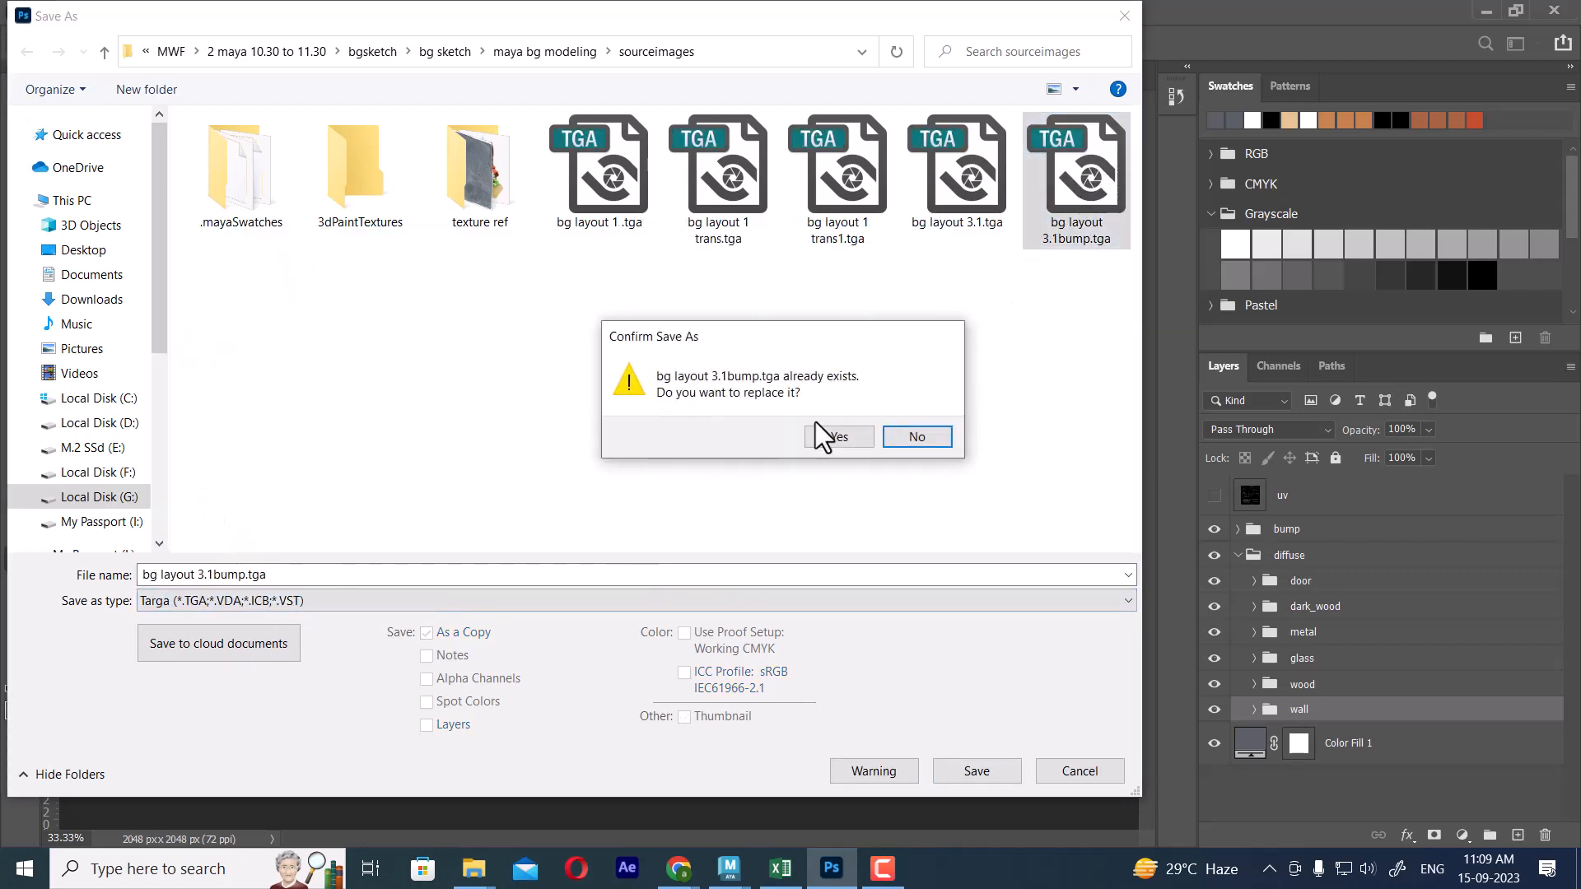
left_click(842, 433)
left_click(879, 288)
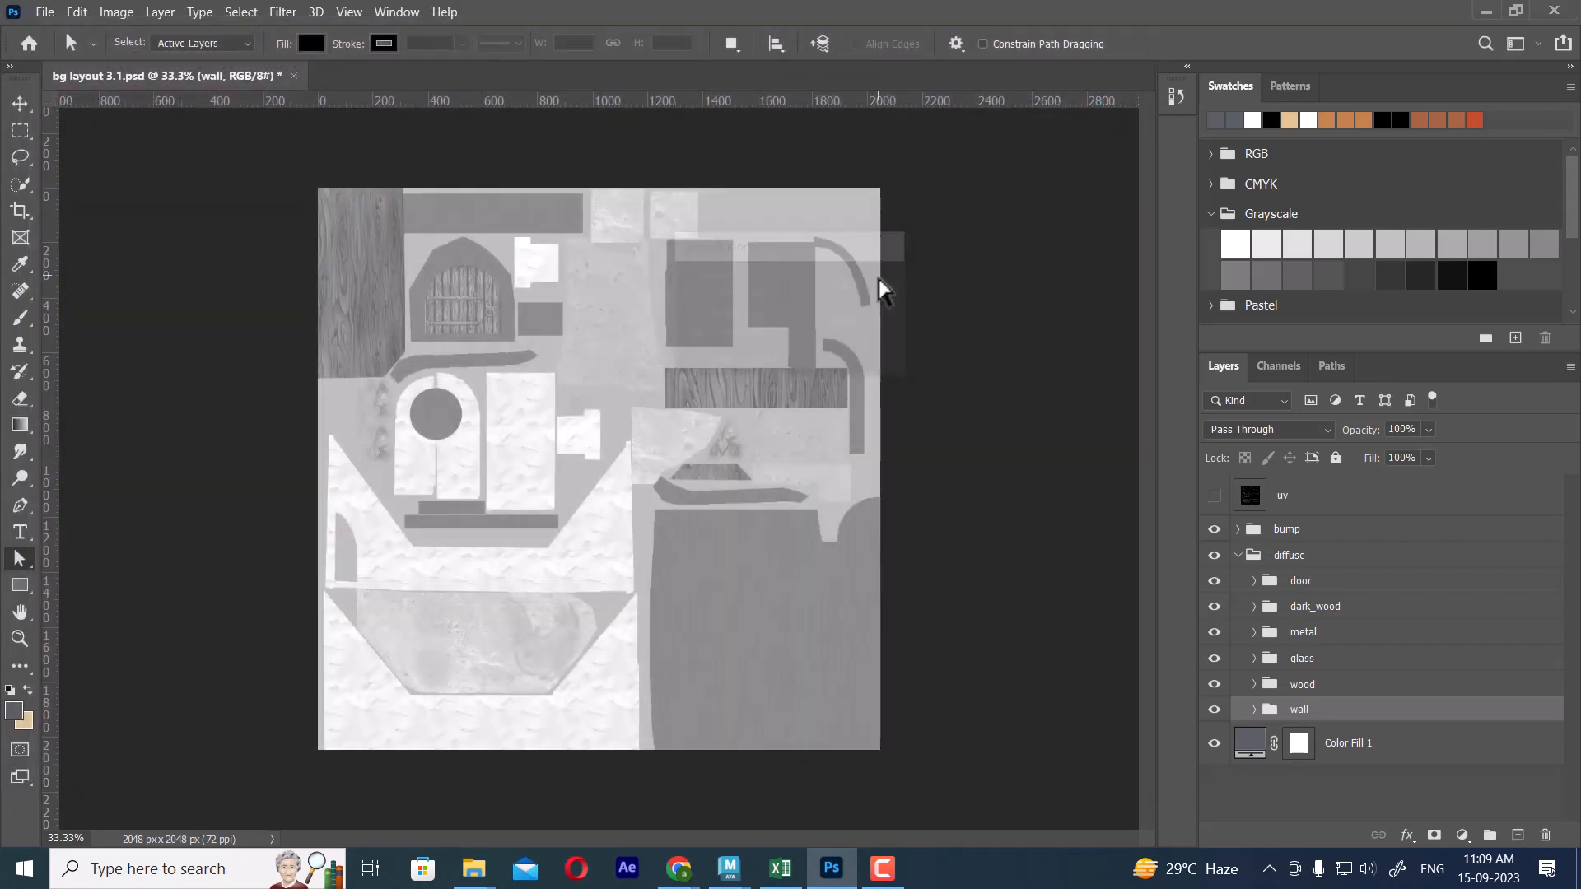
Switch to the bg texturing.mb scene in Maya and reload bg layout 3.1.tga in the color file node of the gable wall's material.
mouse_move(730, 867)
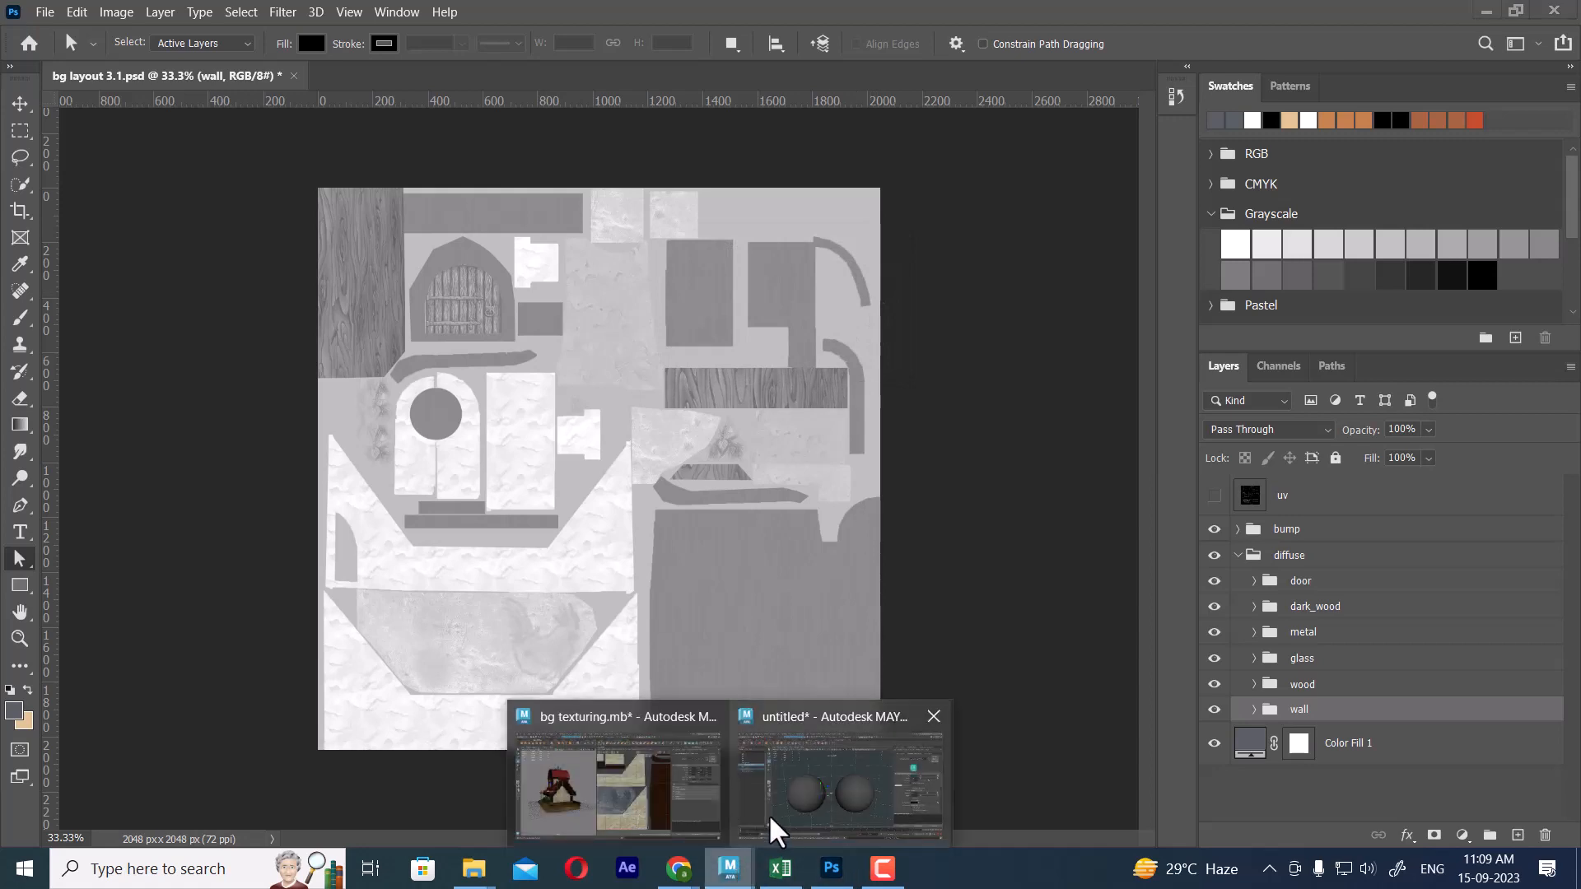
left_click(570, 796)
left_click_drag(392, 578, 349, 567, "alt")
right_click_drag(349, 567, 422, 605, "alt")
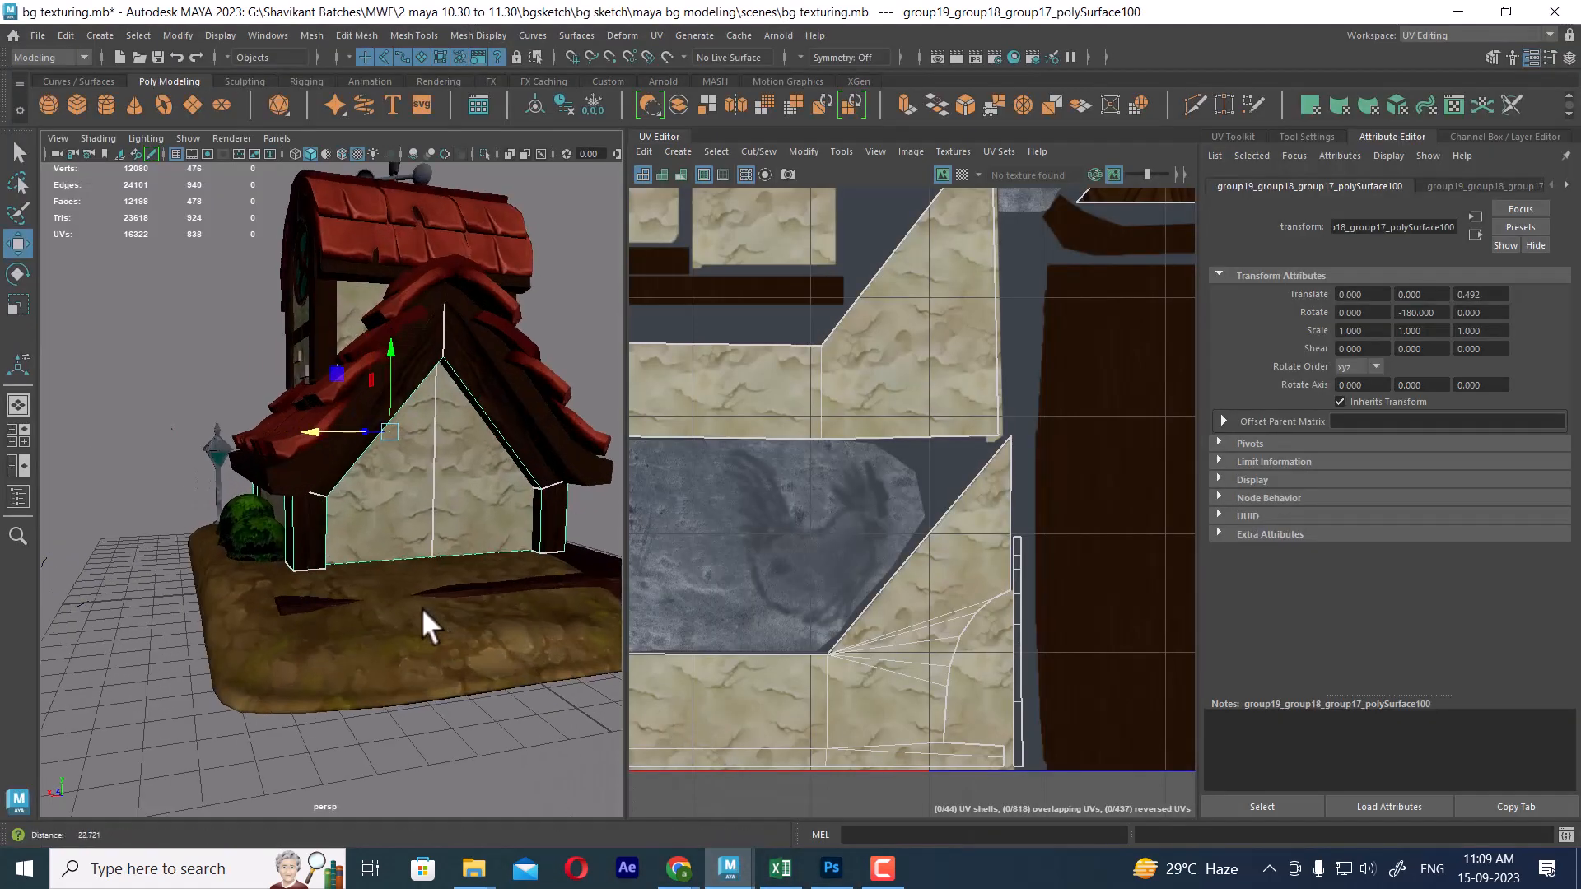
left_click_drag(422, 605, 466, 547, "alt")
right_click_drag(468, 467, 551, 403)
right_click_drag(469, 490, 480, 783)
left_click(1541, 371)
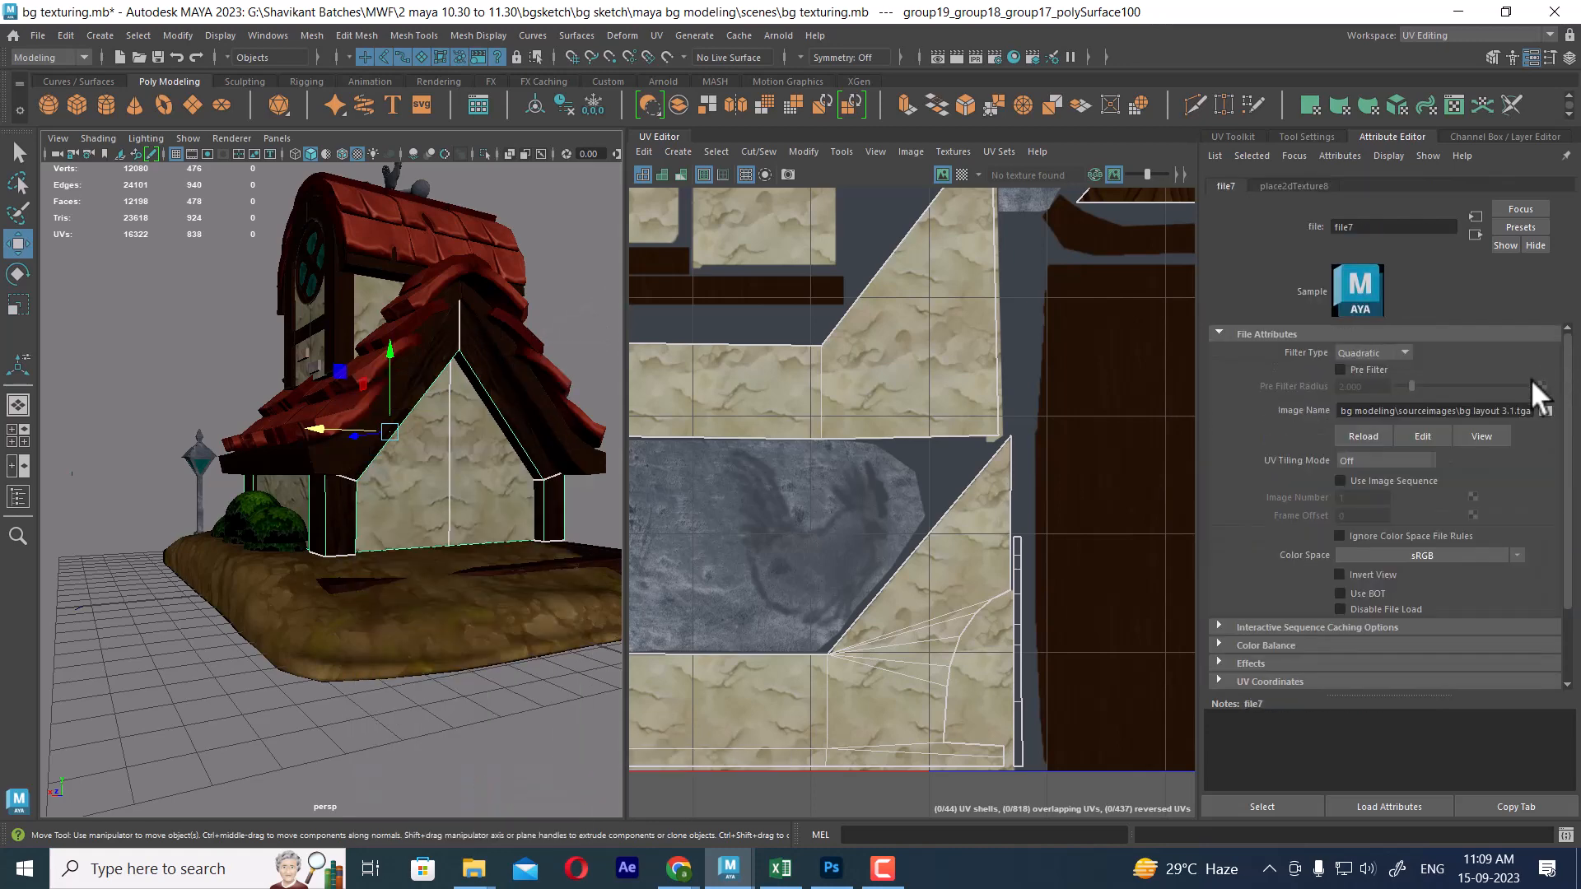
left_click(1368, 433)
left_click(181, 665)
Examine the gable wall's centre seam and open the bump file node of its layout_3 material, clearing the selection.
left_click_drag(224, 704, 407, 596, "alt")
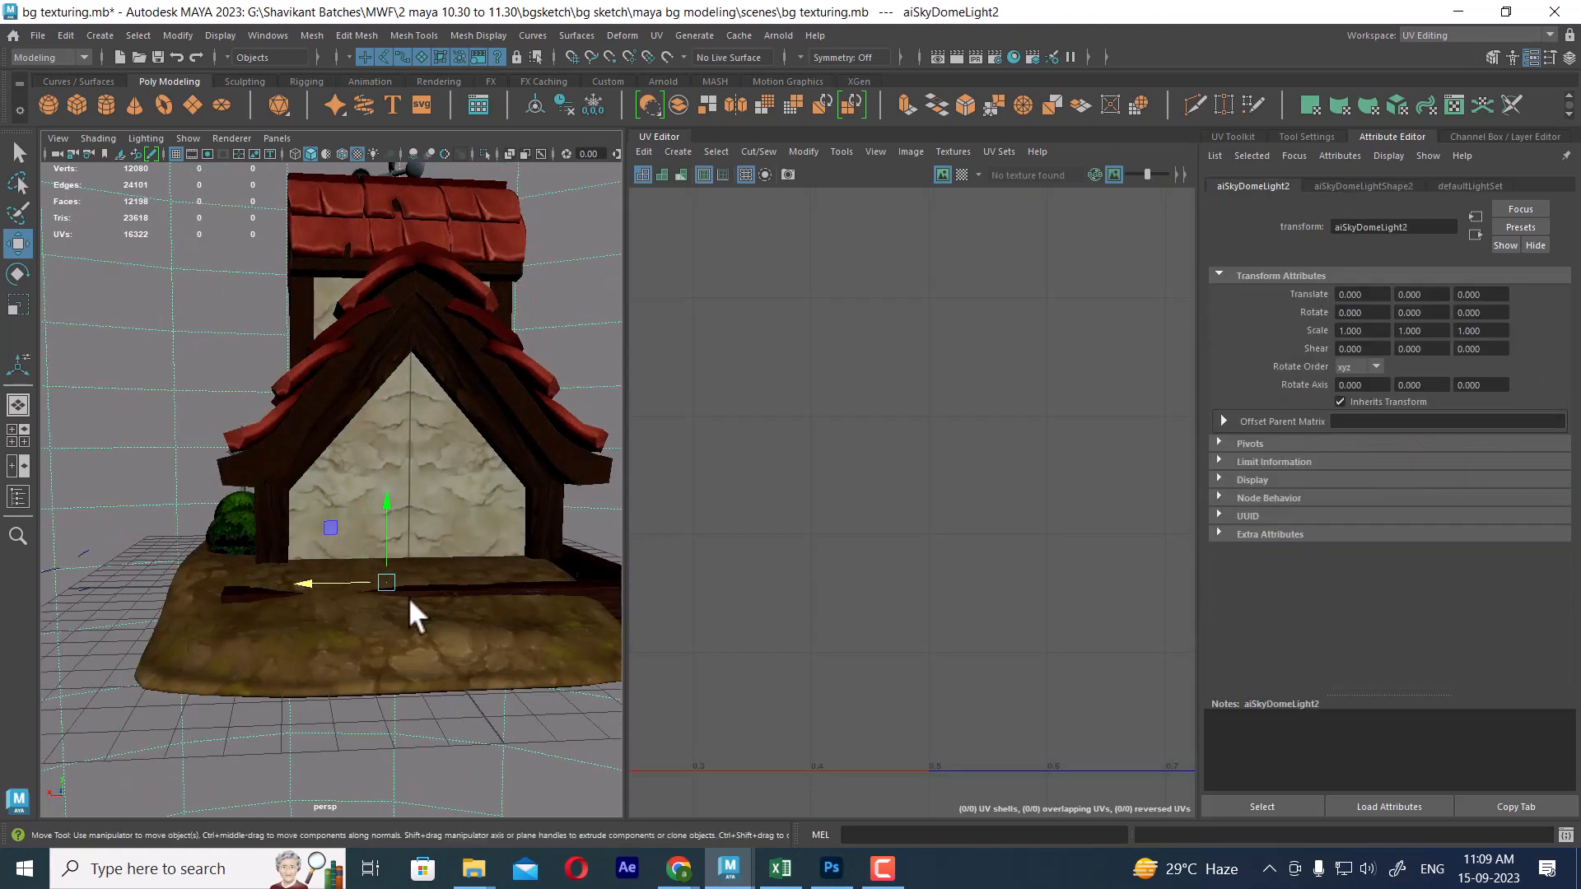
right_click_drag(407, 596, 550, 577, "alt")
left_click_drag(550, 576, 502, 485, "alt")
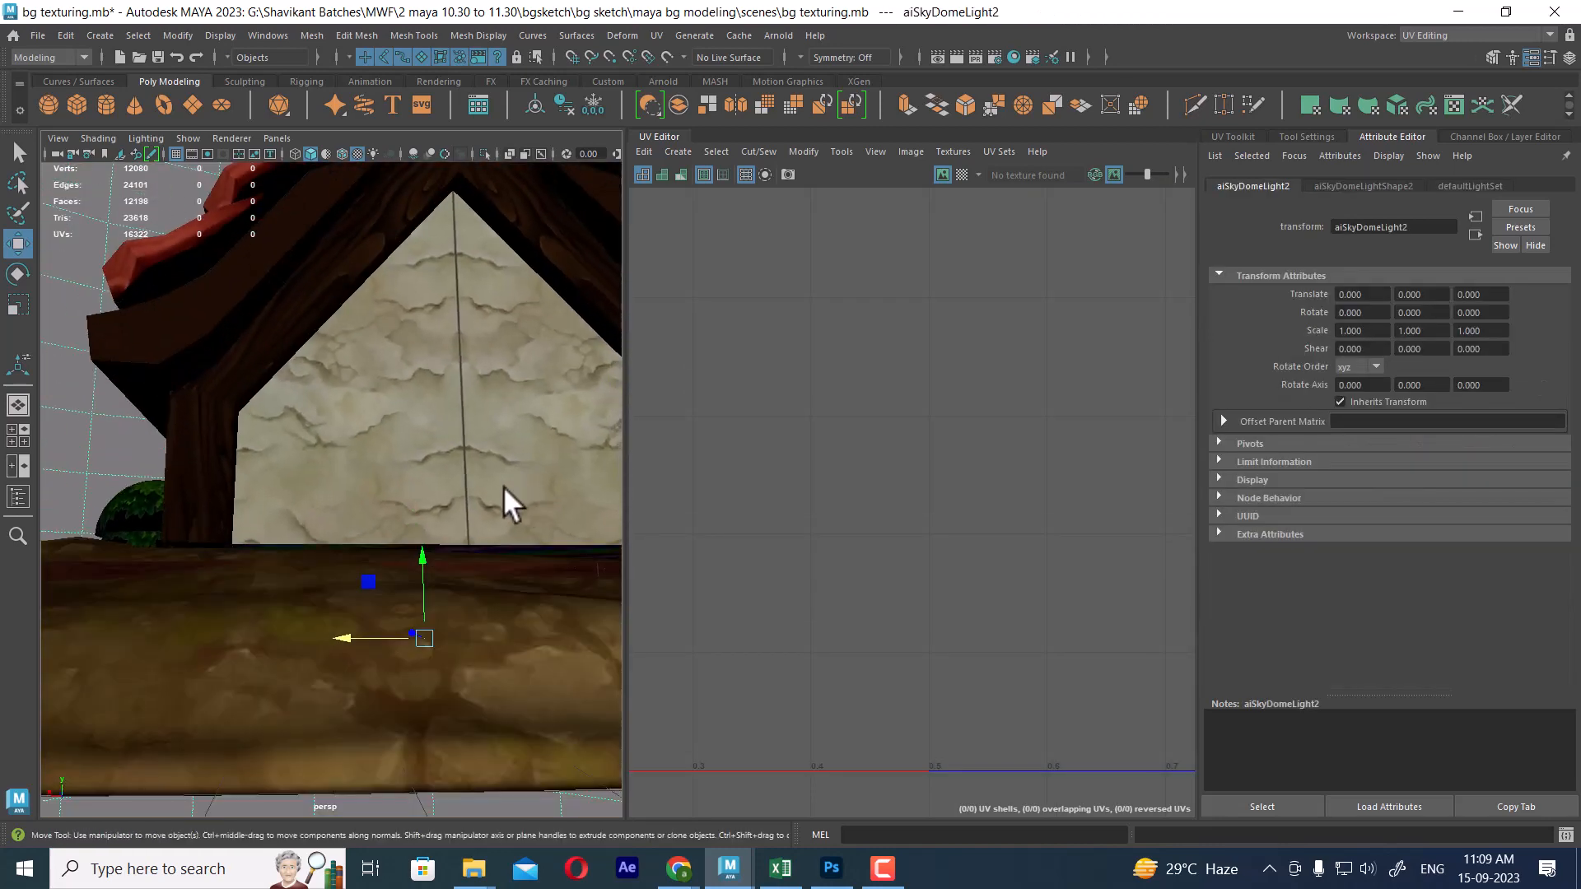
scroll(519, 510, "down", 5)
left_click(529, 511)
right_click_drag(532, 505, 525, 772)
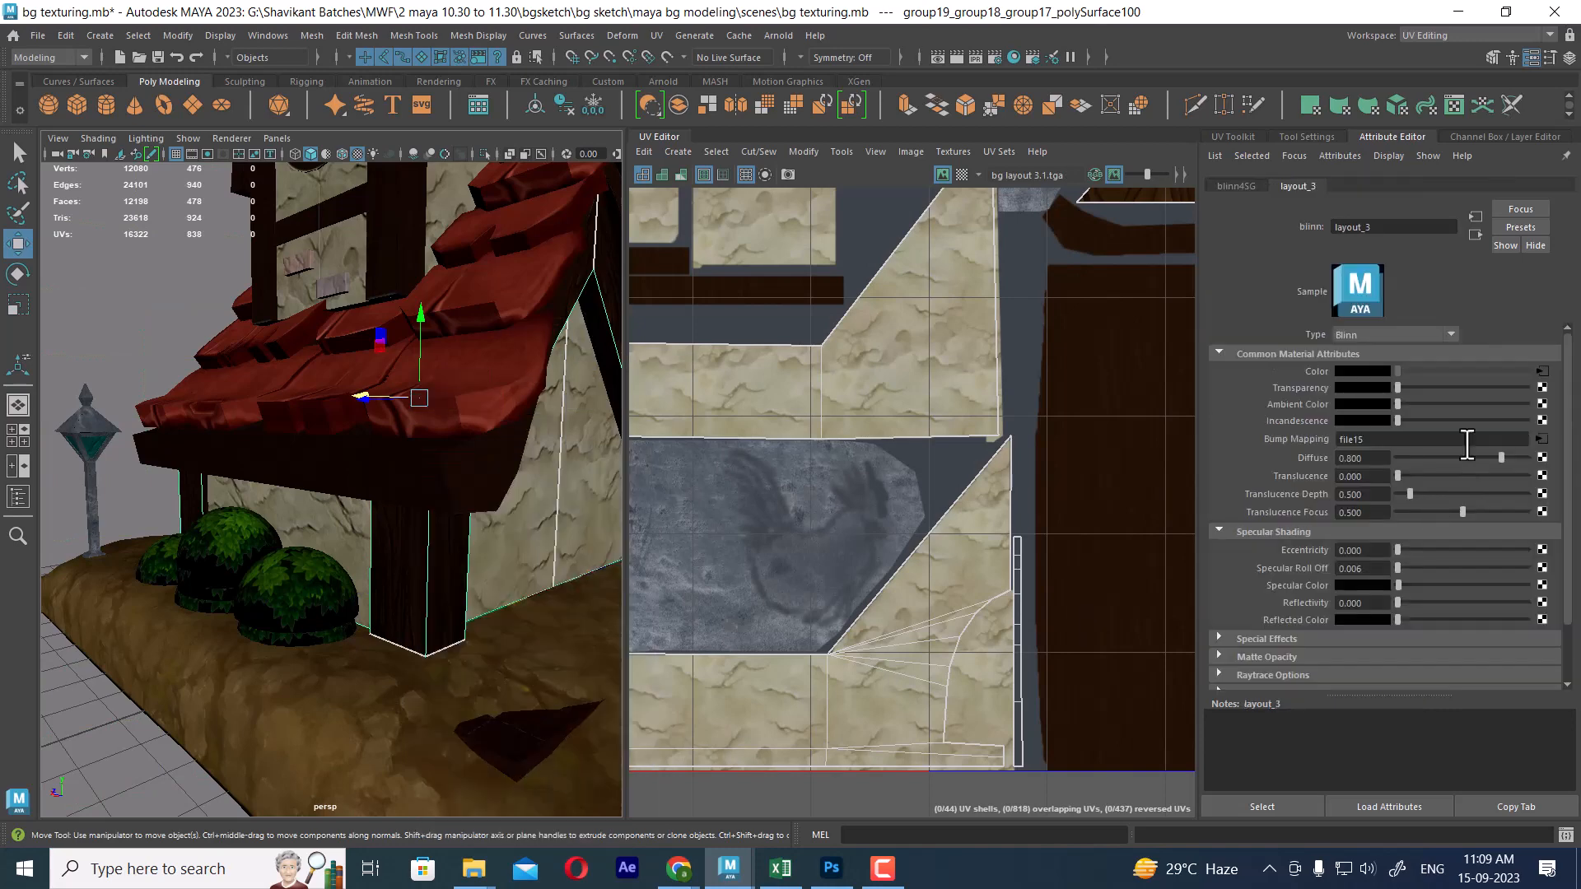
left_click(1539, 440)
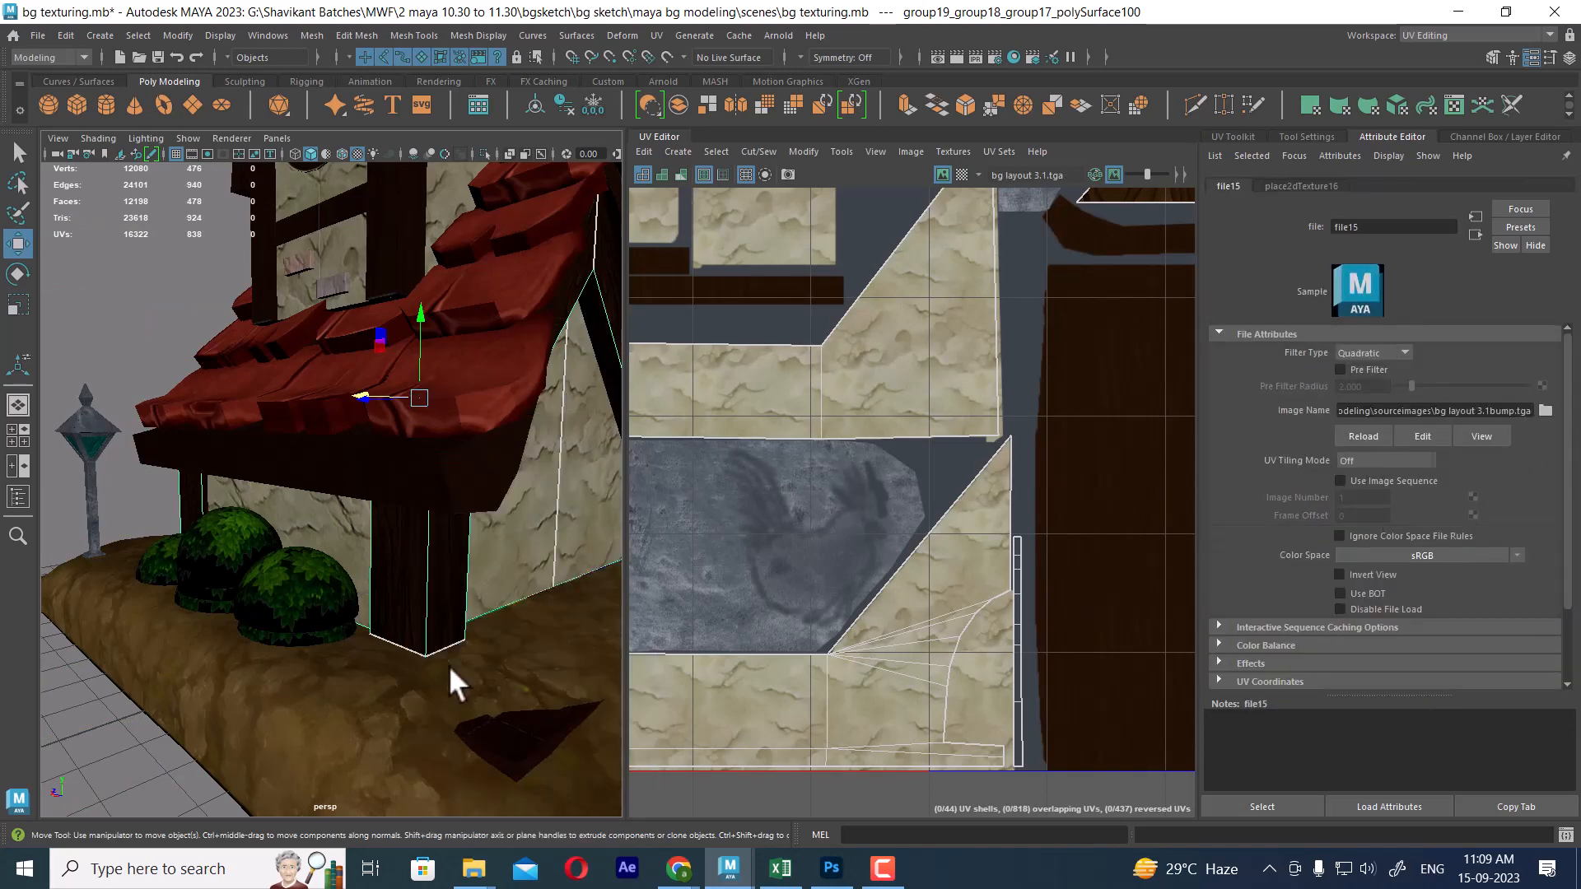
scroll(448, 664, "down", 5)
left_click(277, 643)
scroll(272, 683, "up", 5)
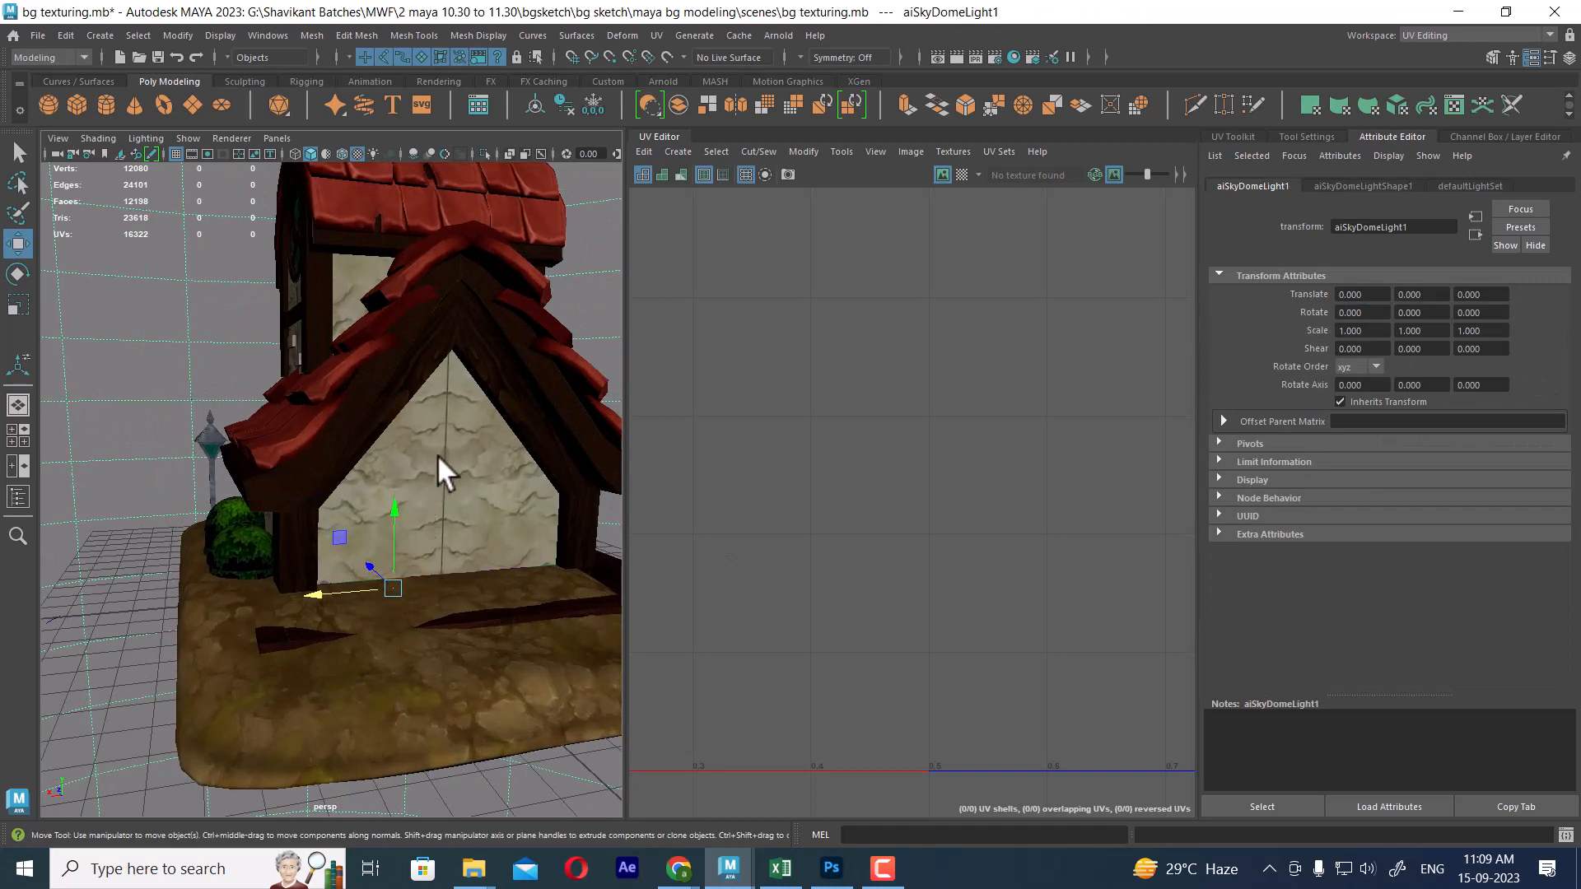
Break the diffuse texture's connection to the color of the gable wall's layout_3 material, and reselect the wall in object mode.
left_click(438, 457)
scroll(967, 494, "up", 4)
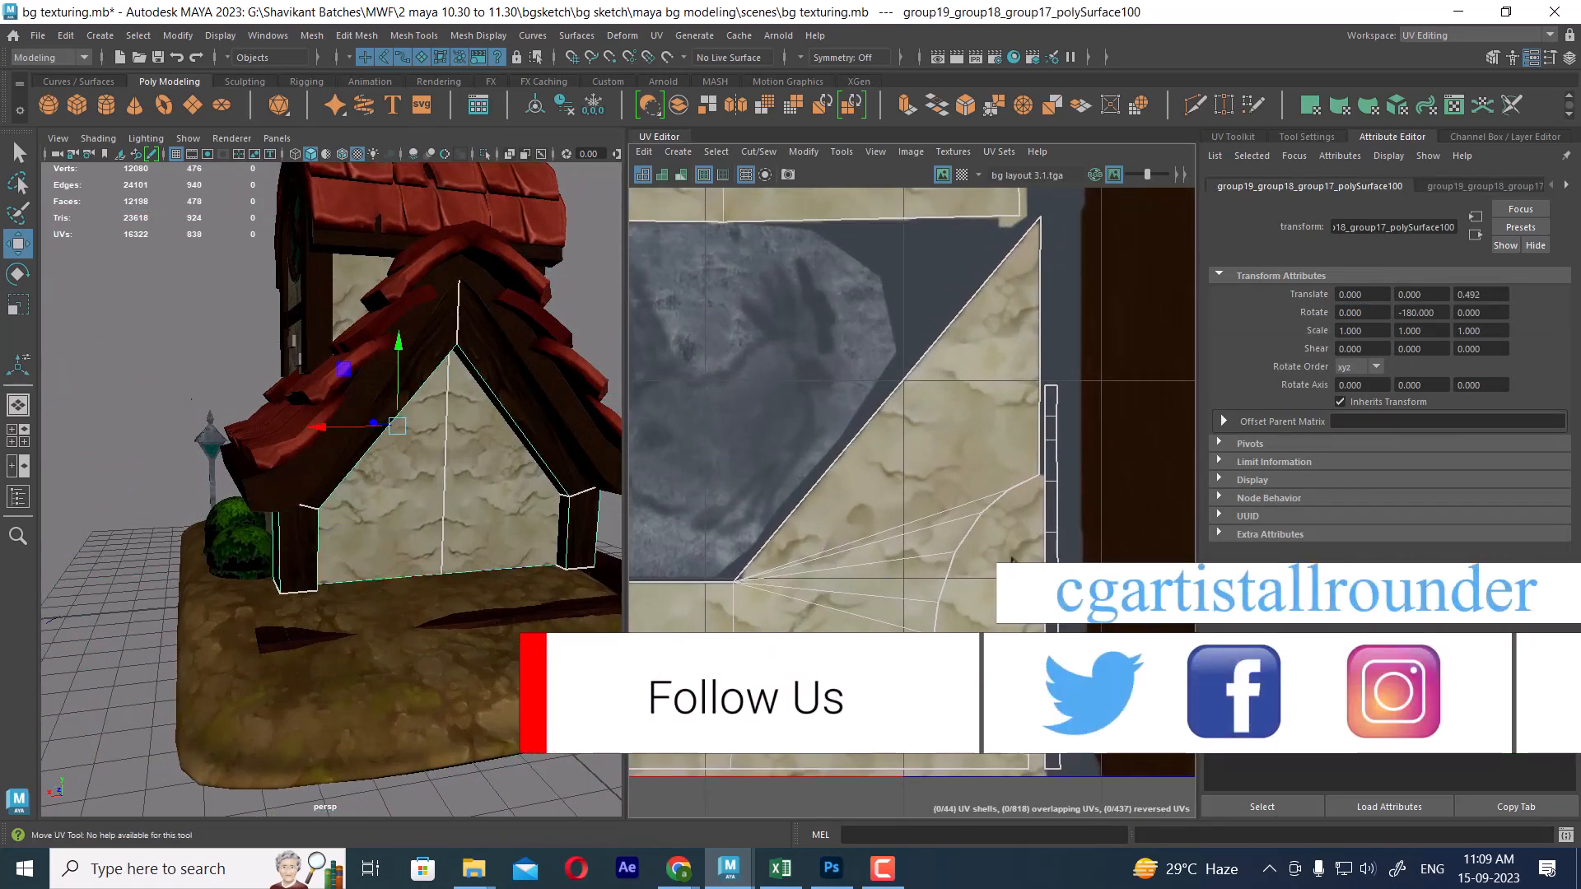
middle_click_drag(1014, 473, 1012, 518, "alt")
right_click_drag(1009, 460, 1016, 483, "alt")
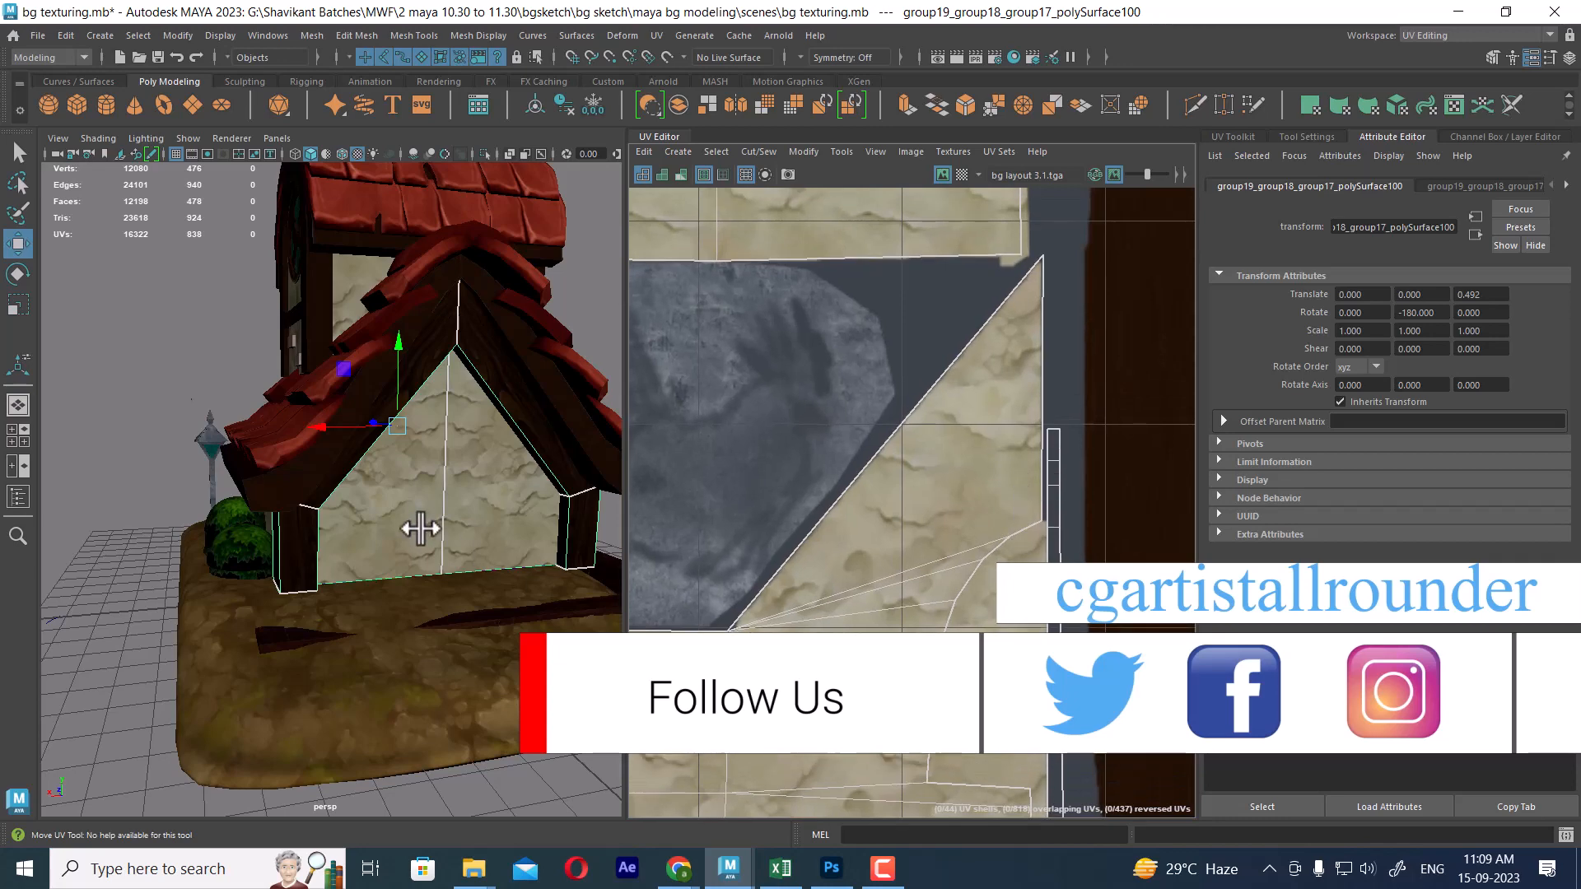
right_click_drag(421, 527, 434, 783)
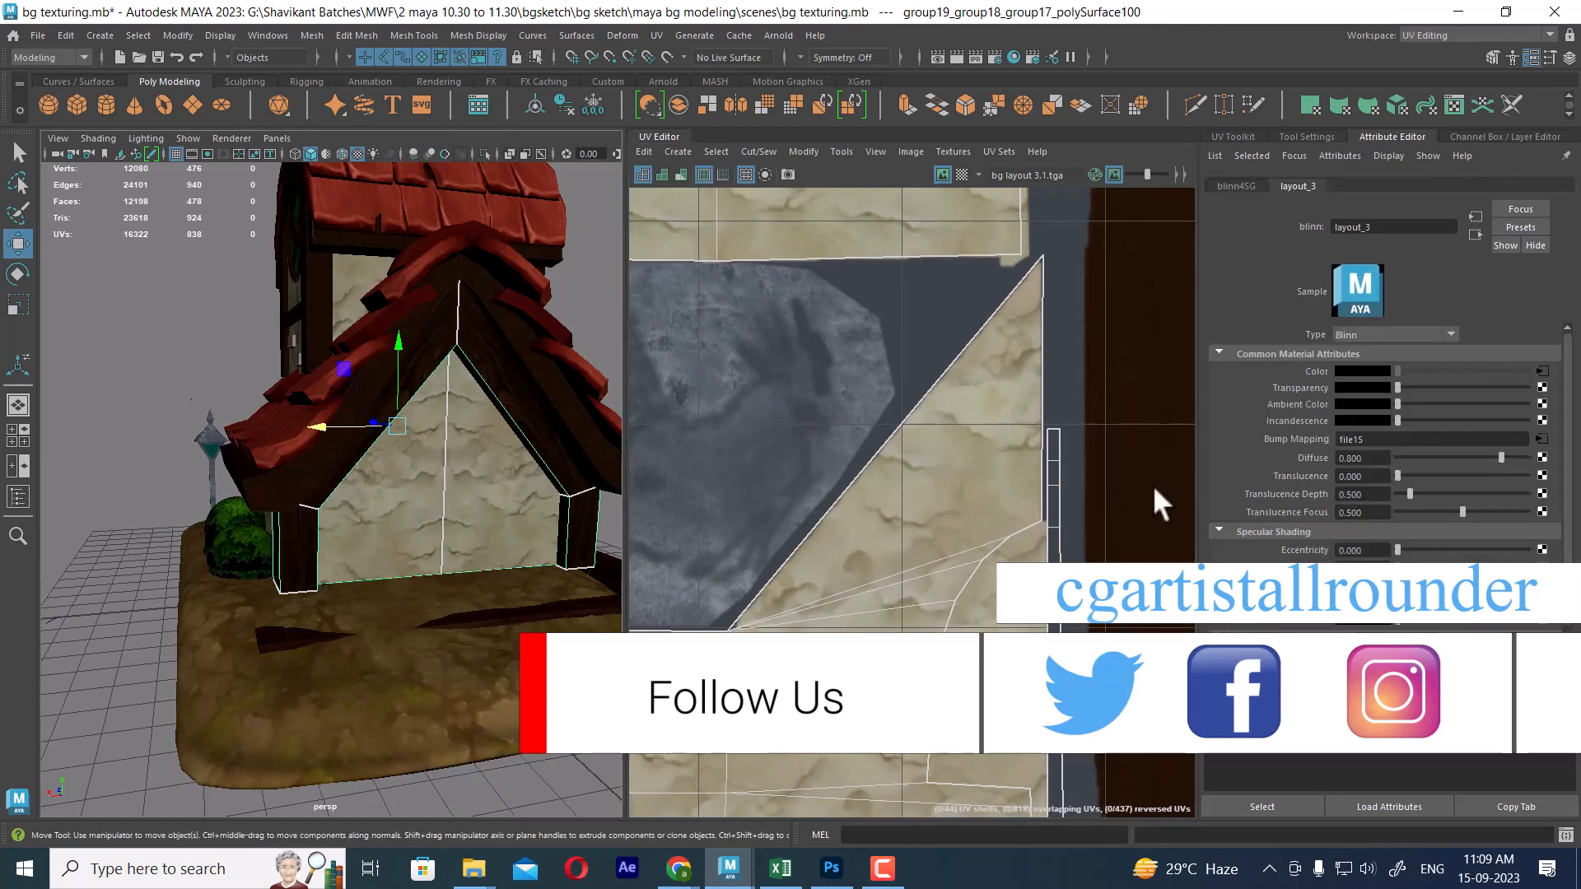
right_click(1332, 373)
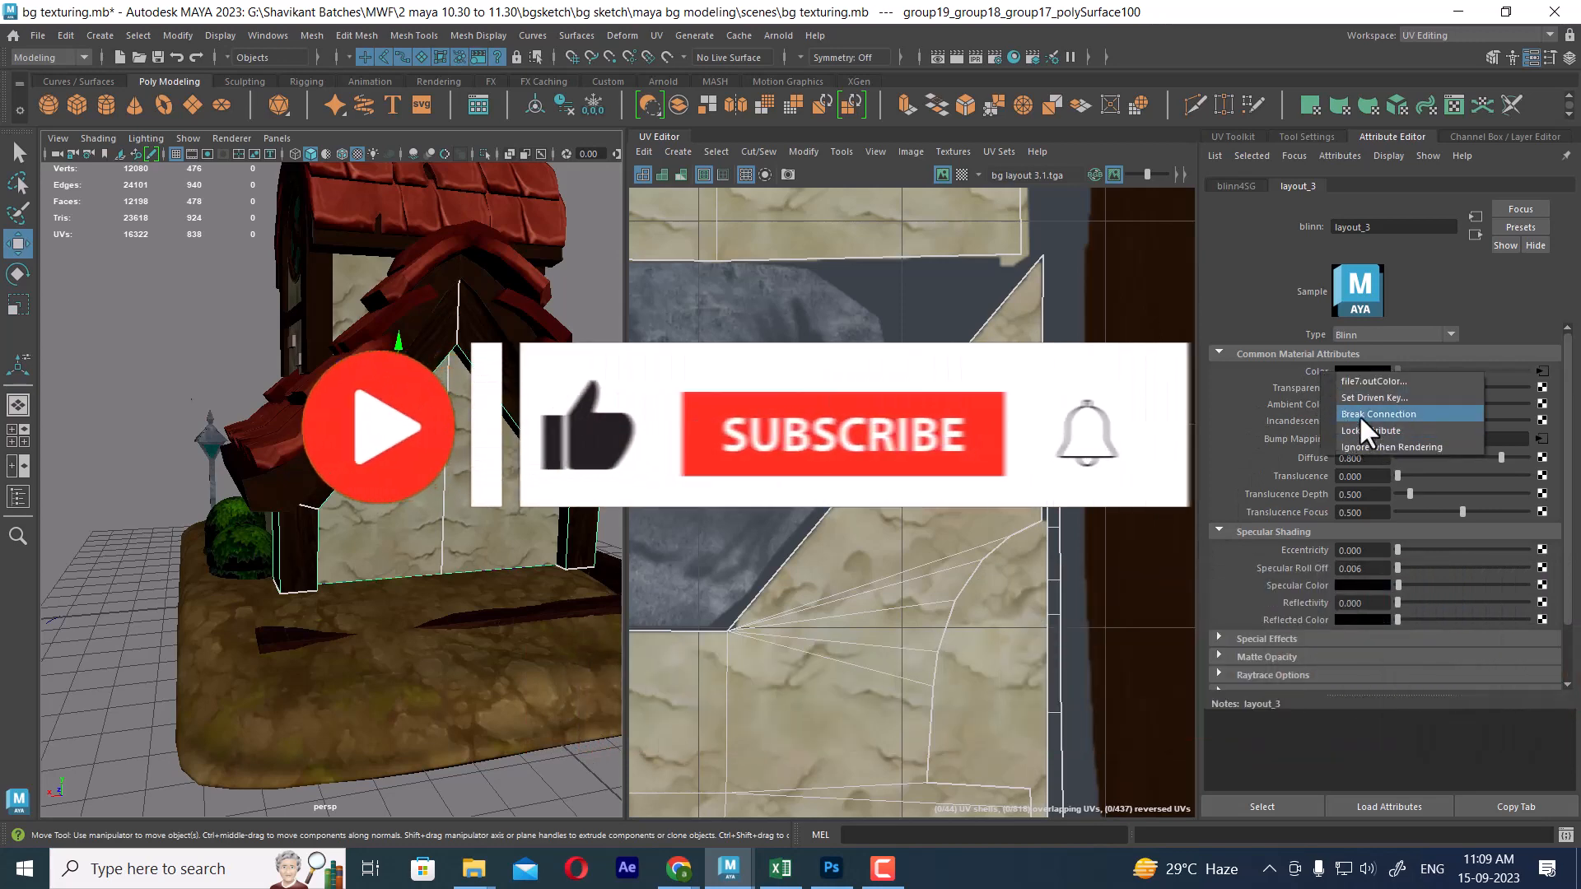
left_click(1358, 414)
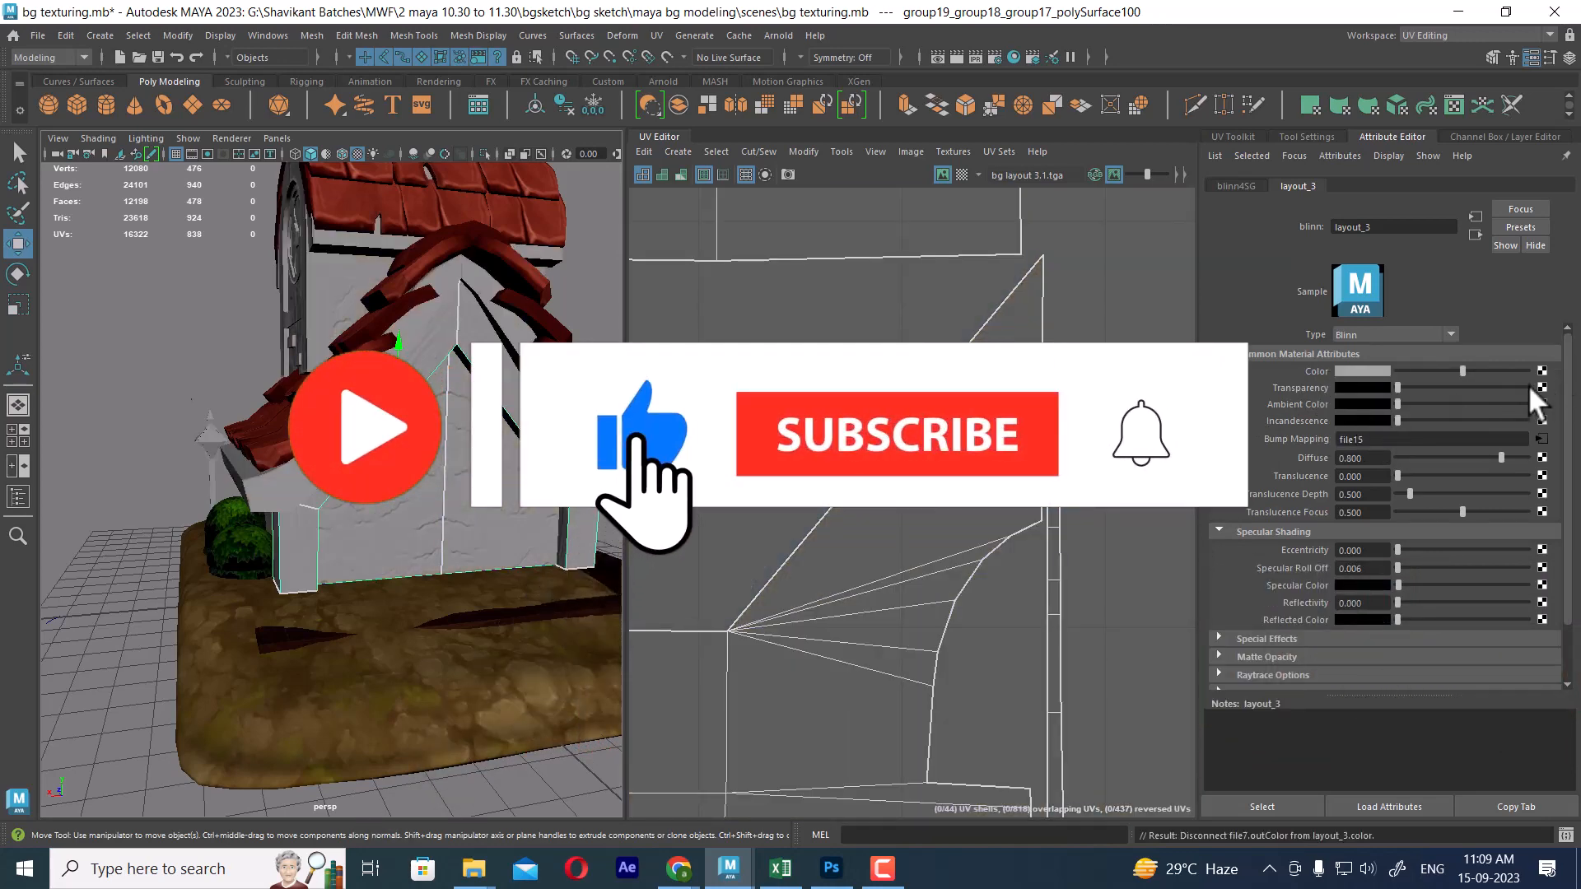
left_click(116, 517)
left_click(437, 445)
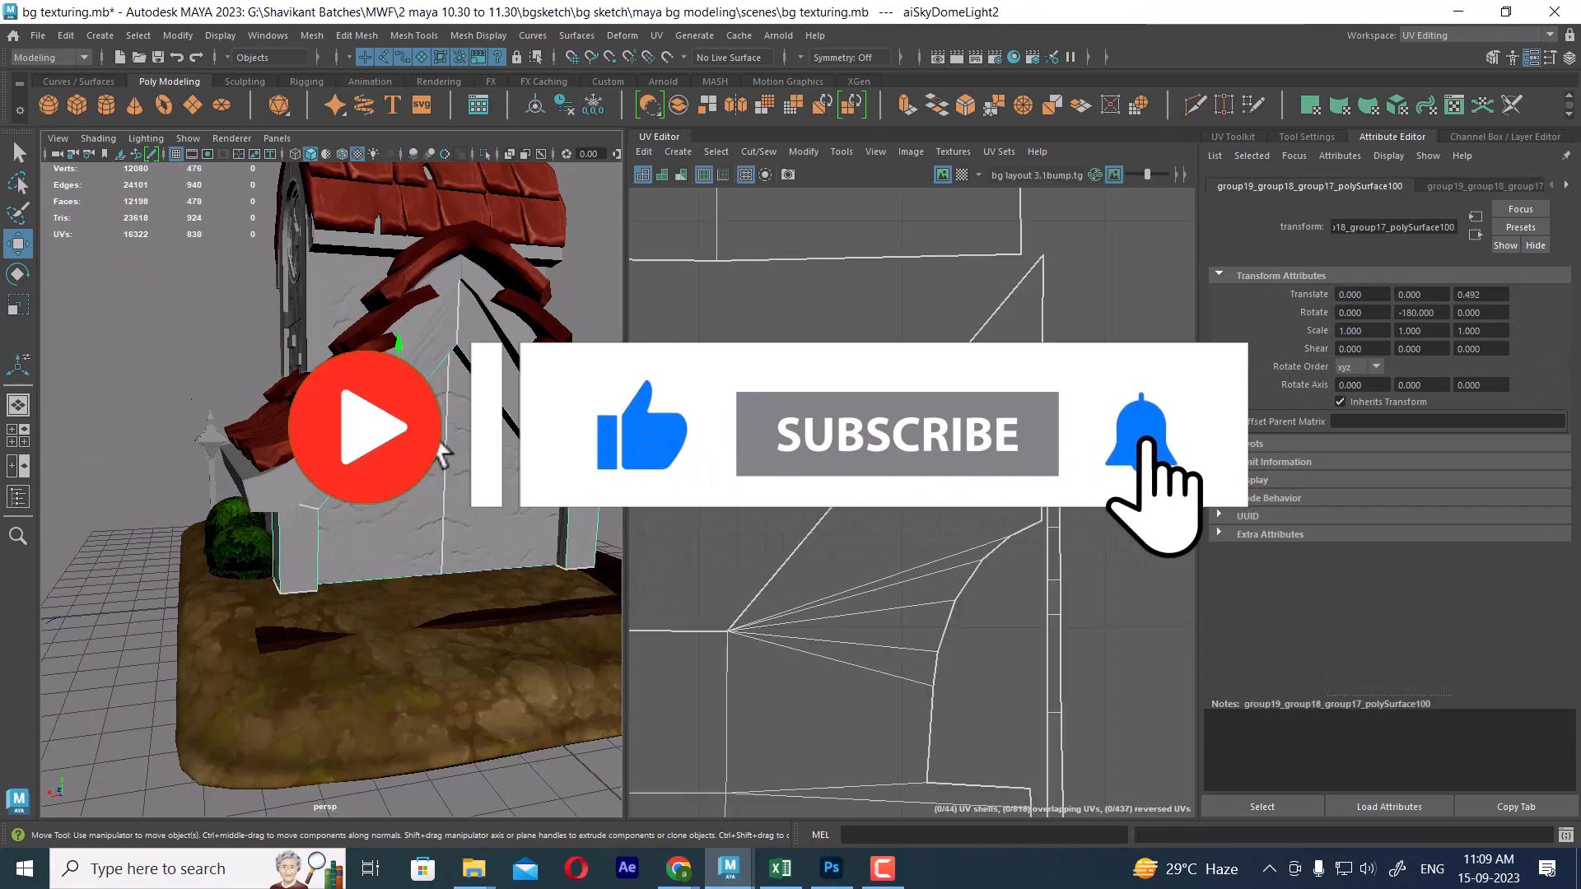
right_click_drag(450, 377, 524, 354)
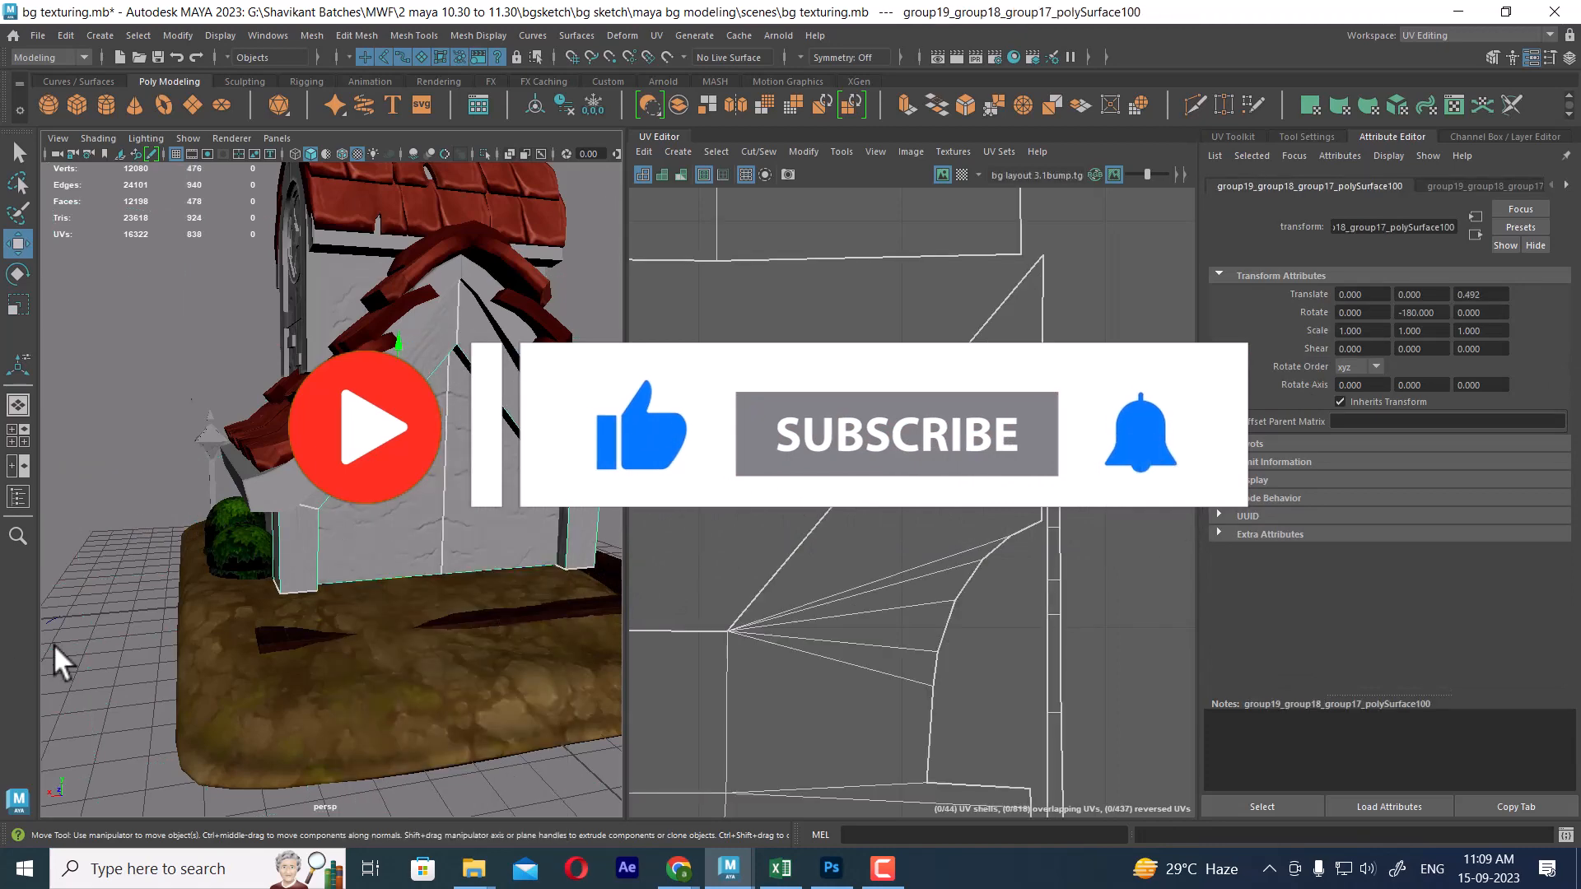
left_click(94, 614)
left_click_drag(94, 614, 82, 599, "alt")
right_click_drag(82, 599, 433, 293, "alt")
left_click_drag(411, 357, 422, 446, "alt")
right_click_drag(444, 410, 432, 774)
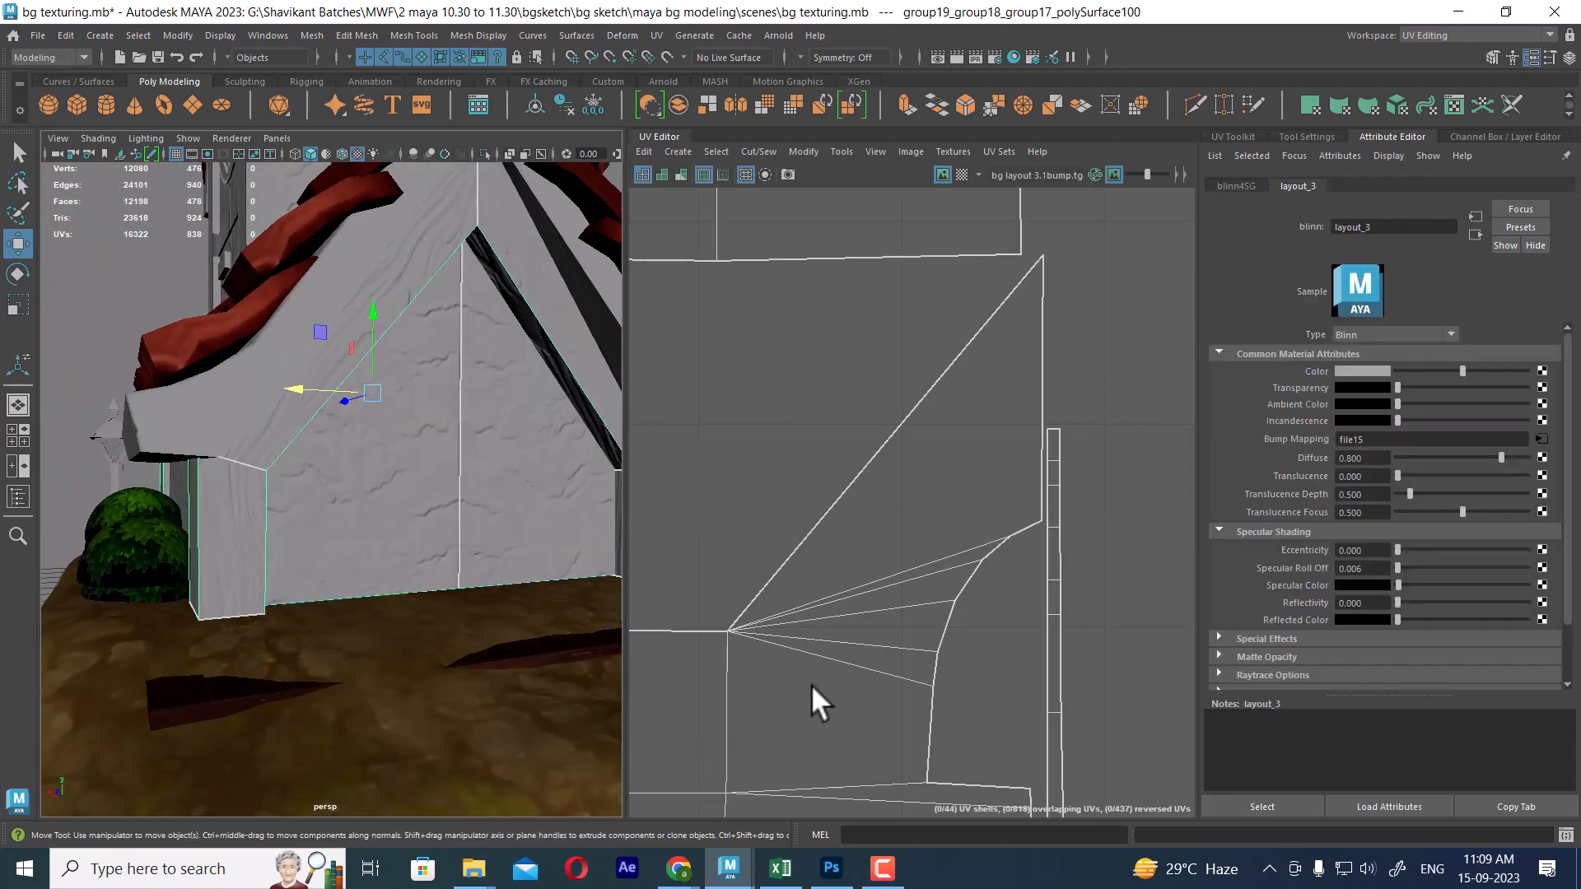
left_click(1542, 371)
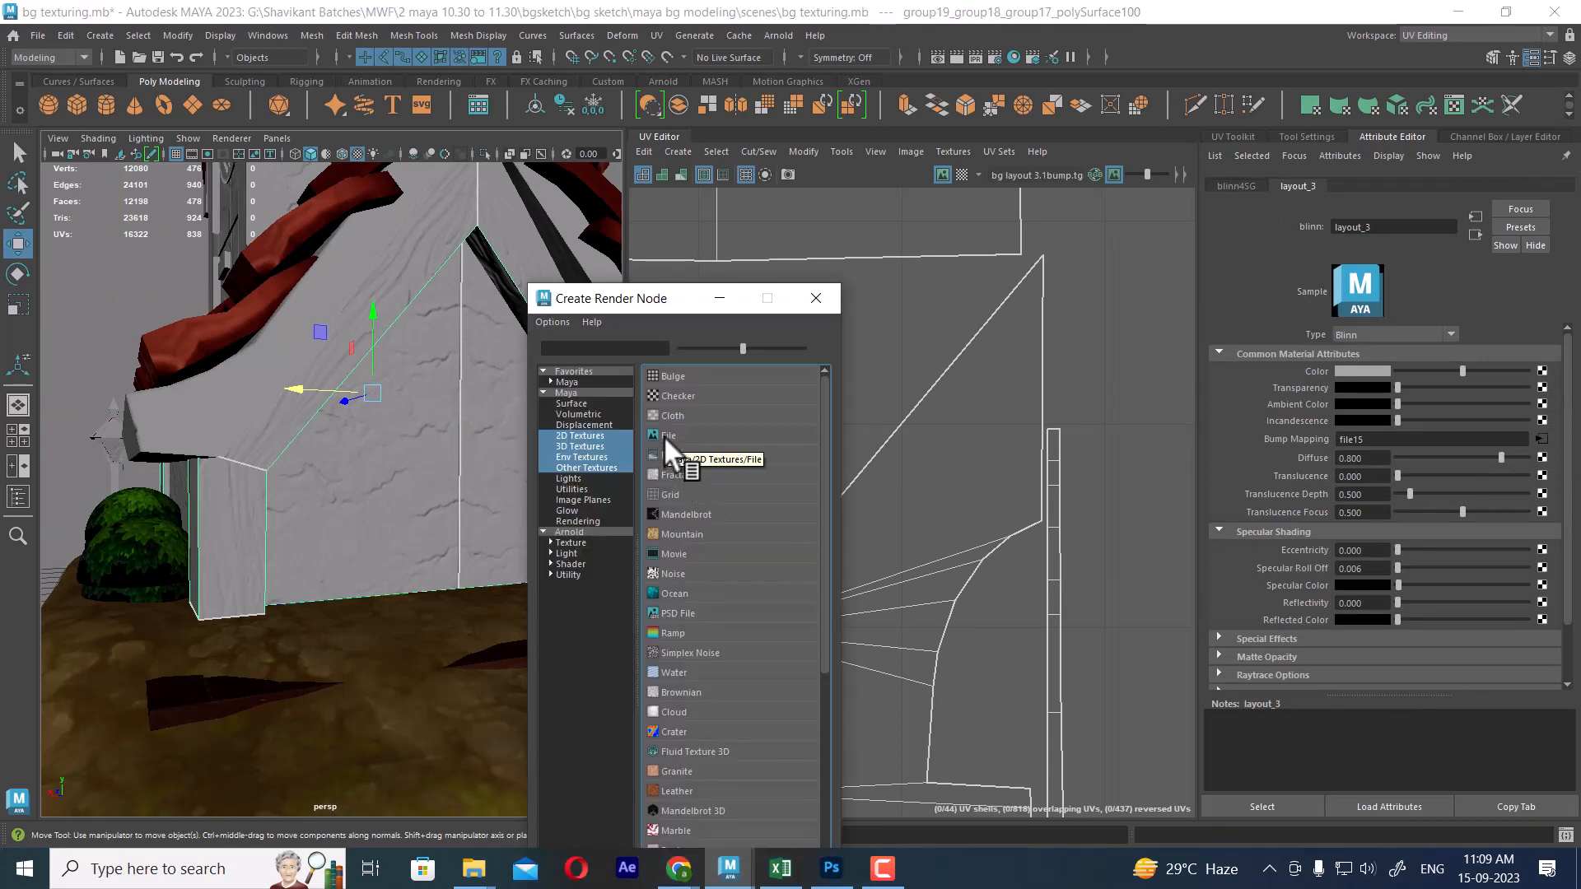
left_click(816, 298)
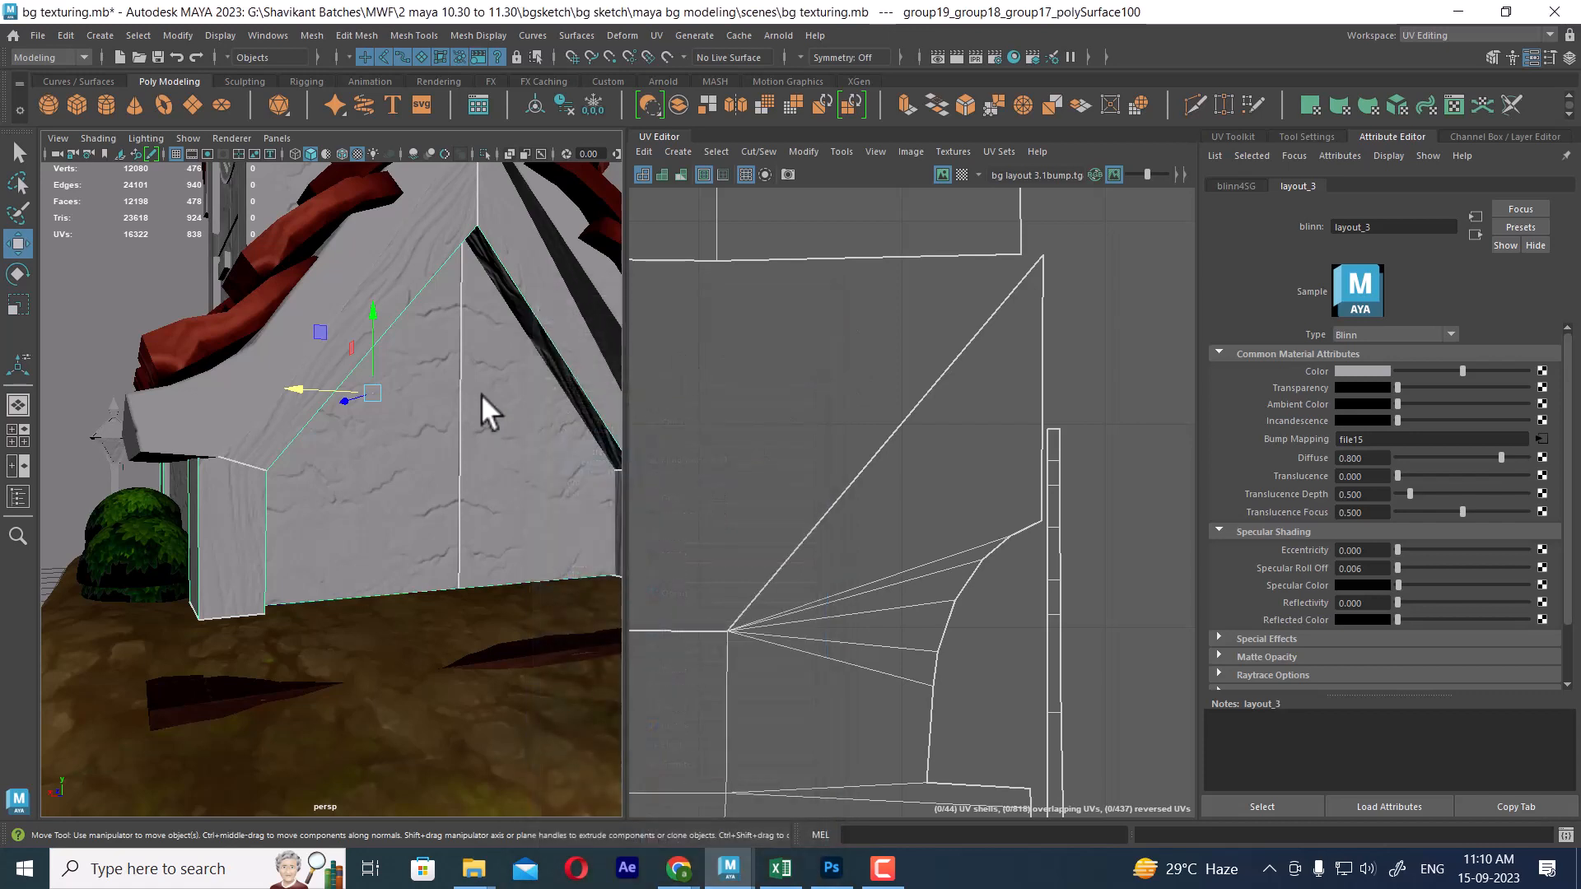
Select the vertical centre edge of the gable wall and shift its UVs slightly in the positive U direction.
right_click_drag(445, 355, 444, 294)
left_click(461, 354)
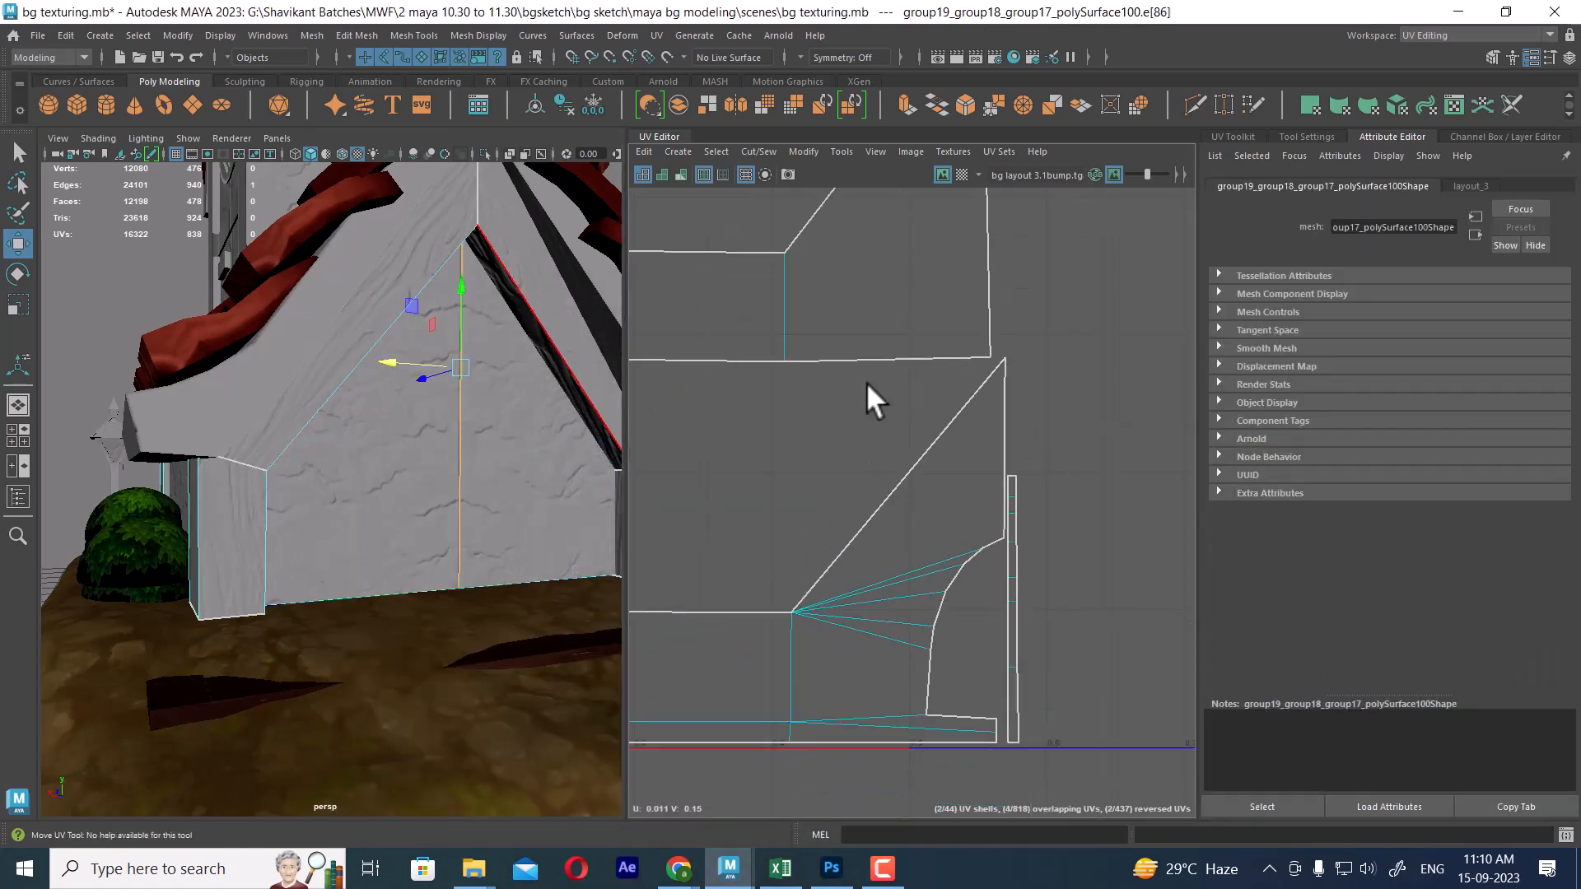
scroll(823, 403, "up", 3)
scroll(806, 416, "up", 10)
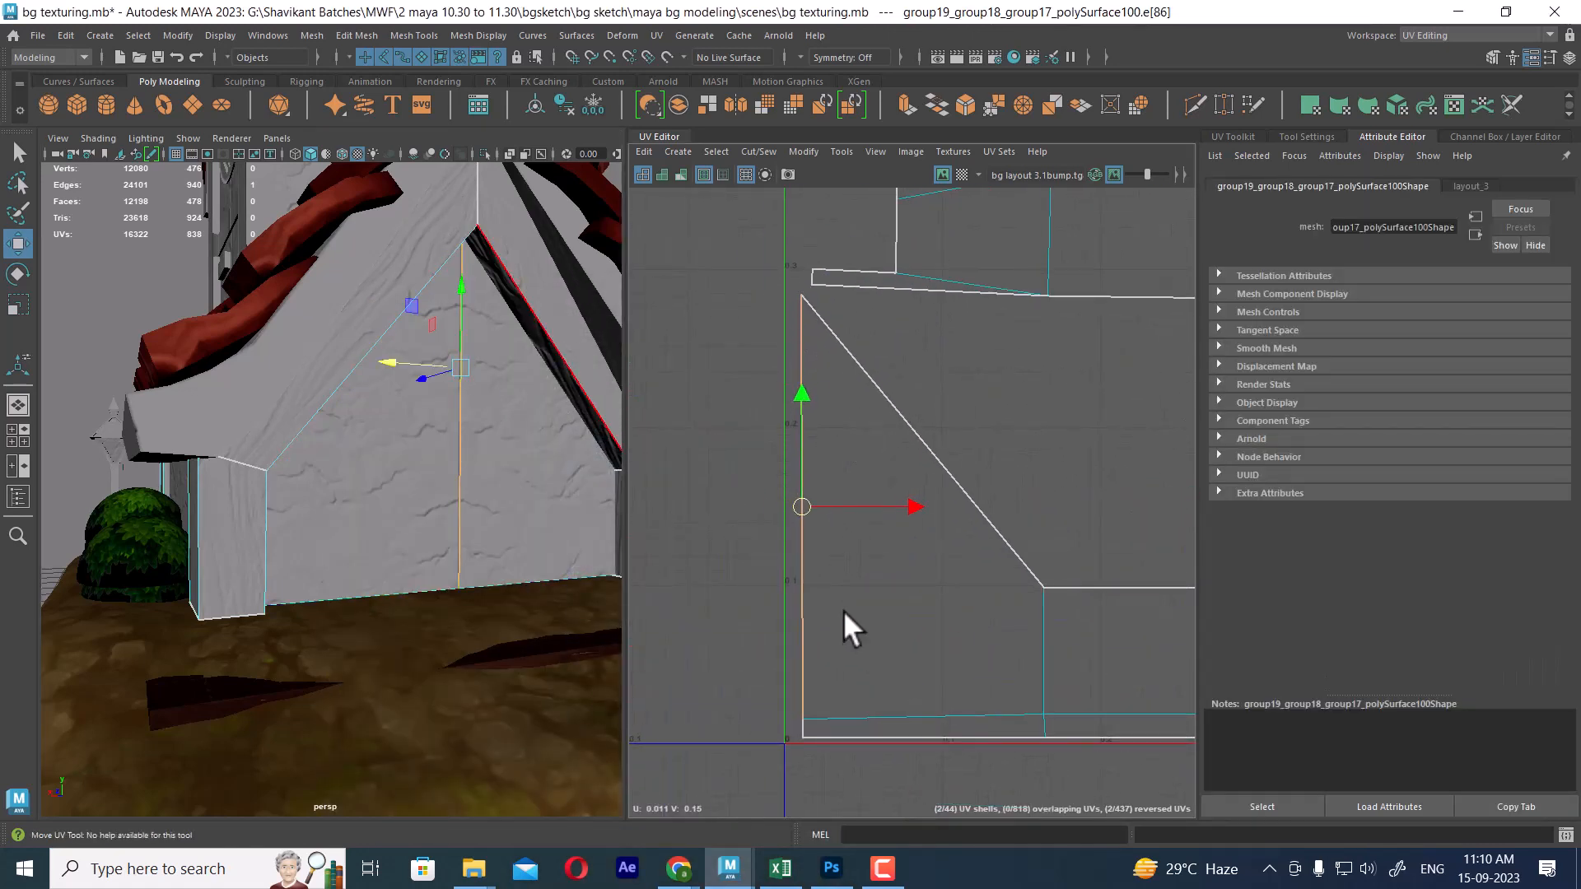
scroll(907, 639, "up", 3)
middle_click_drag(864, 460, 892, 526, "alt")
left_click_drag(525, 460, 468, 442, "alt")
scroll(469, 442, "up", 6)
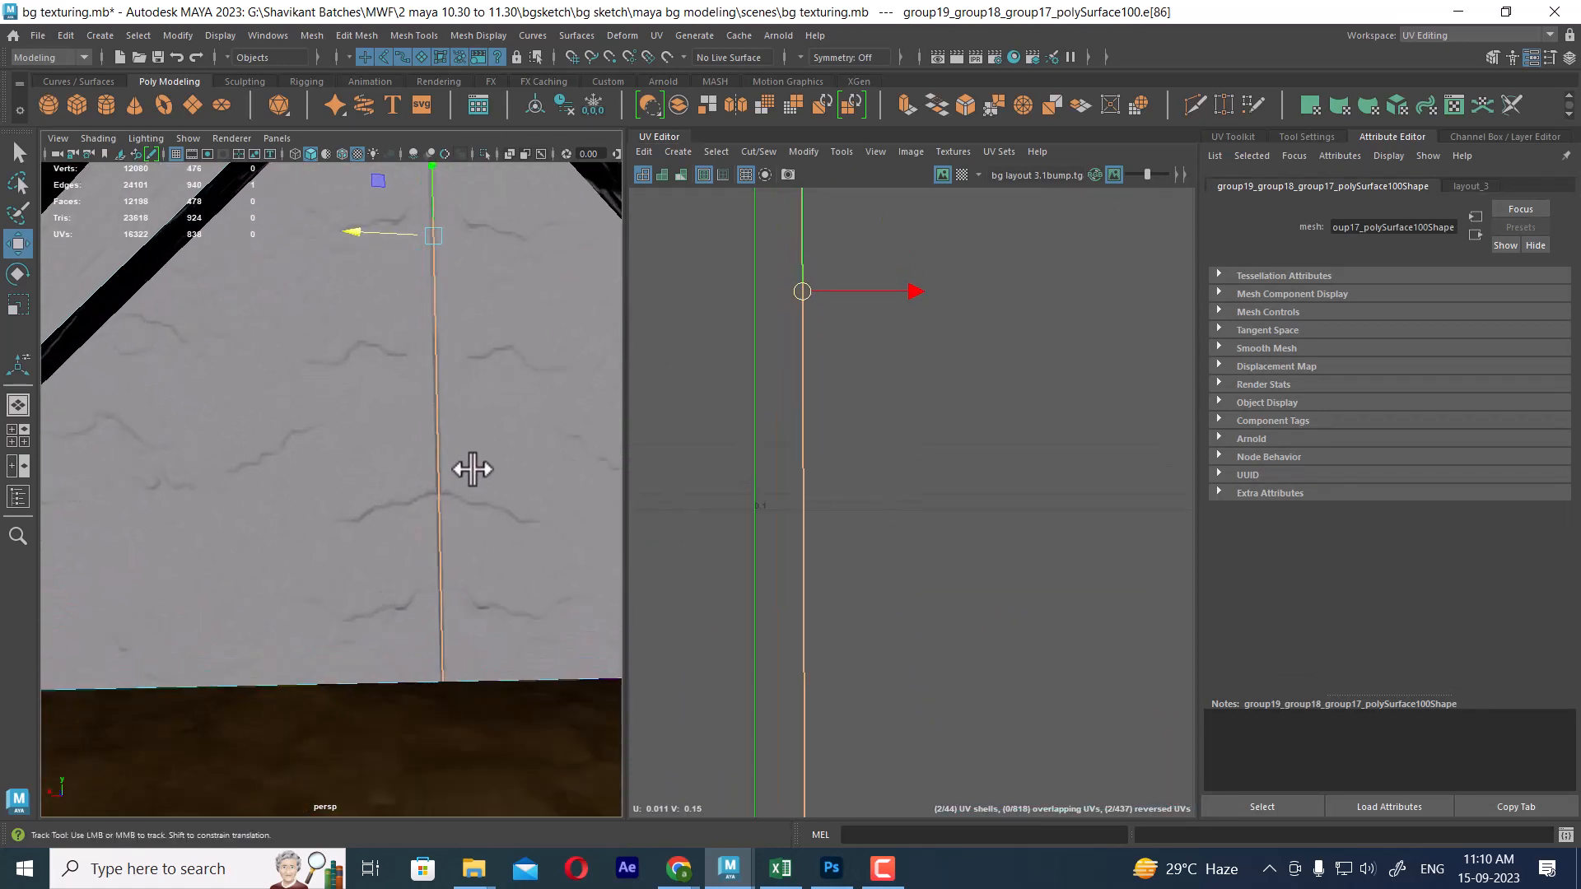
left_click_drag(806, 457, 753, 504)
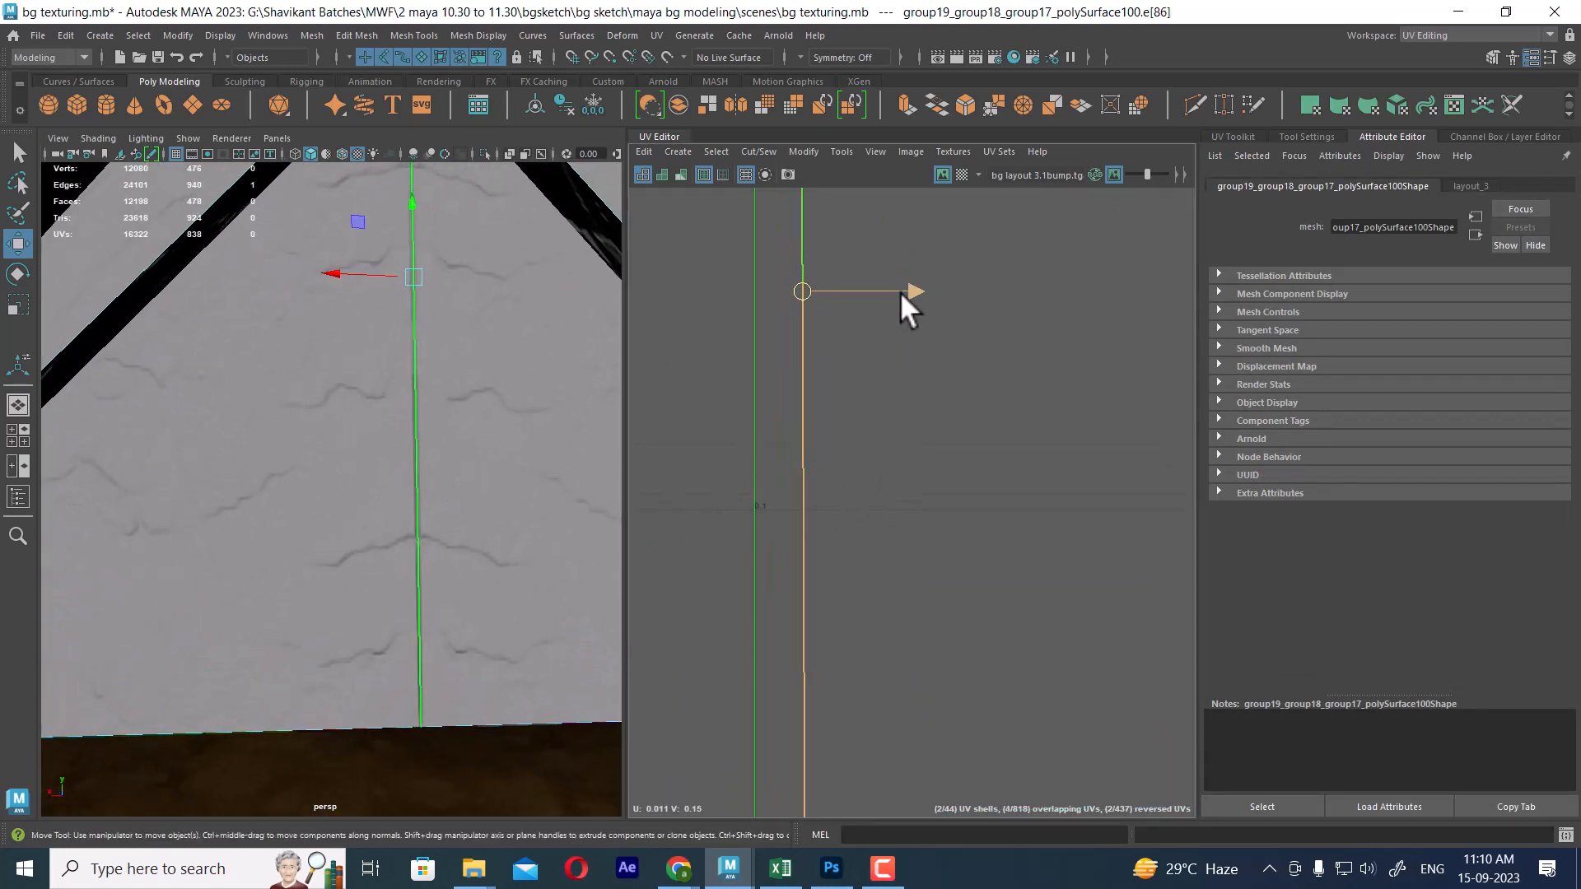
left_click_drag(906, 291, 912, 293)
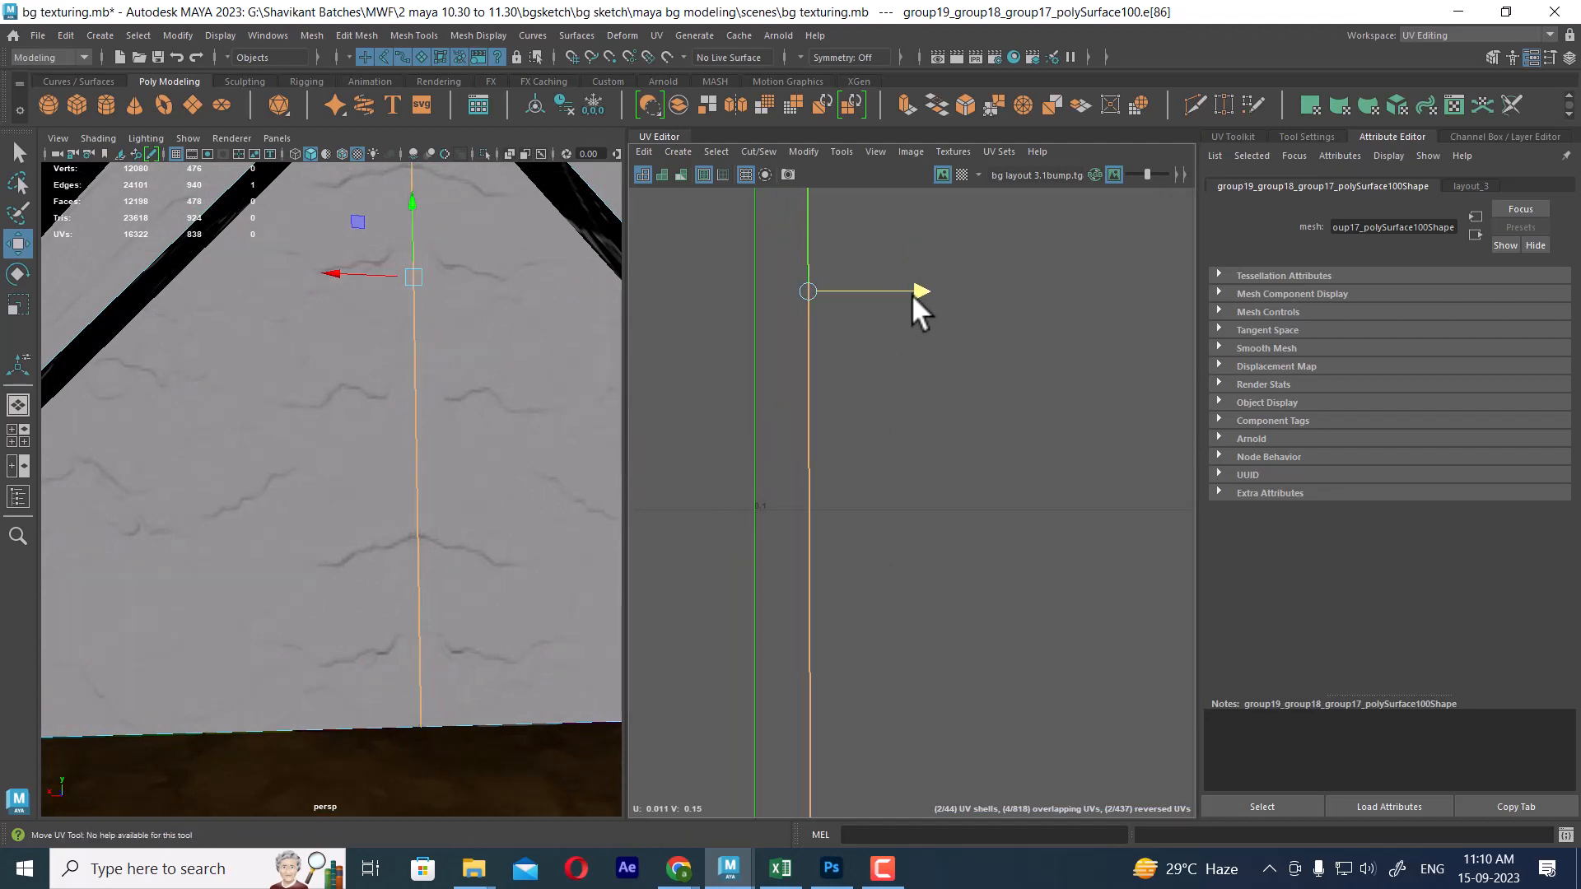
right_click_drag(416, 377, 577, 288)
scroll(377, 383, "down", 5)
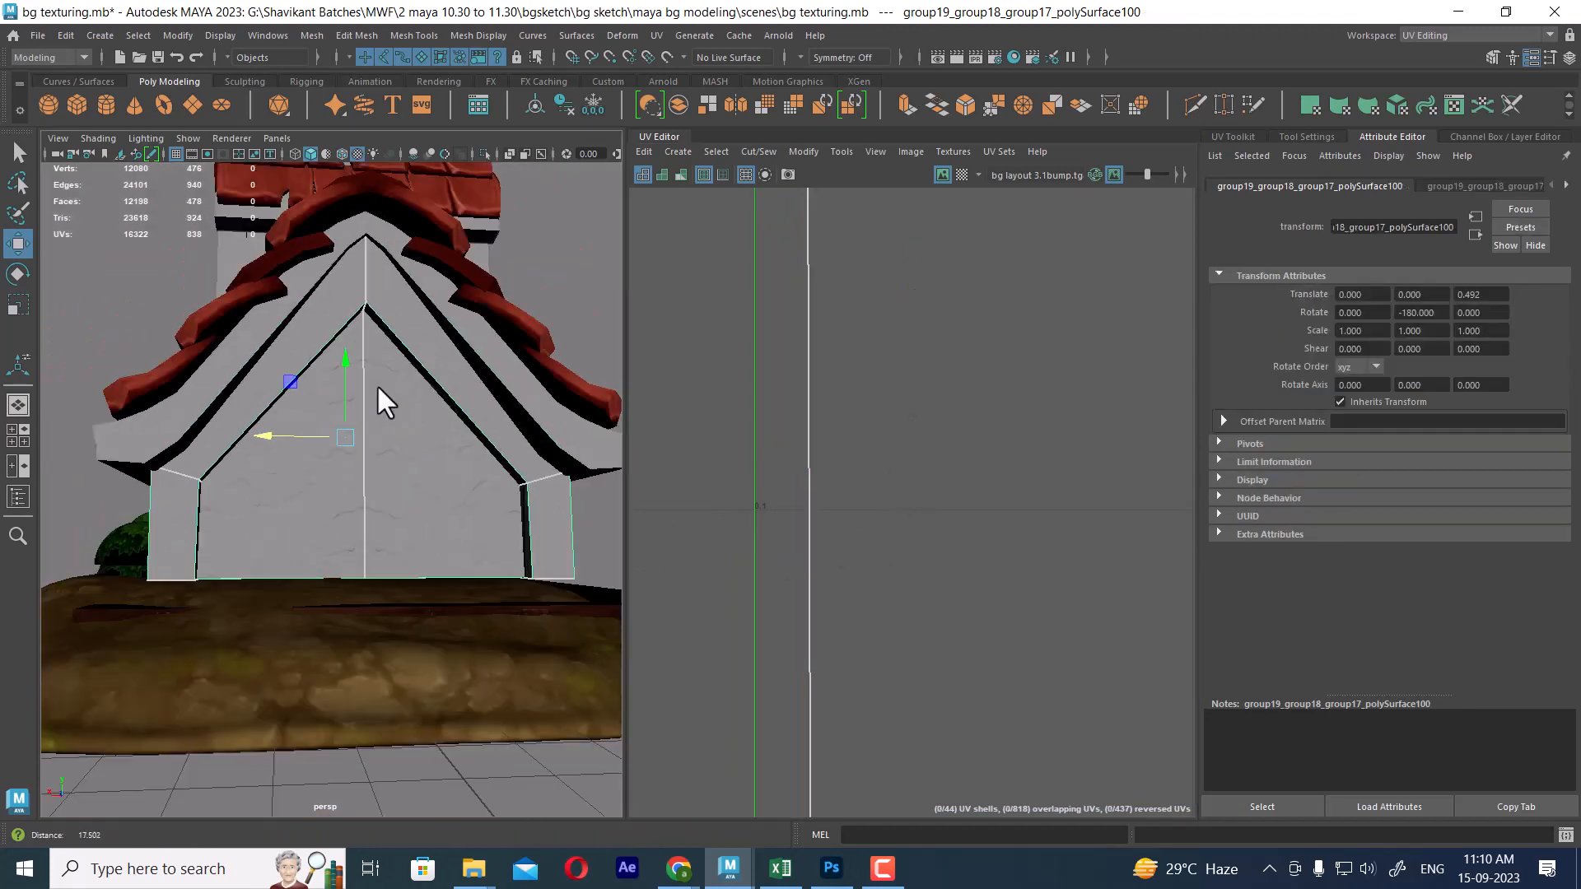
scroll(377, 383, "down", 1)
left_click(79, 366)
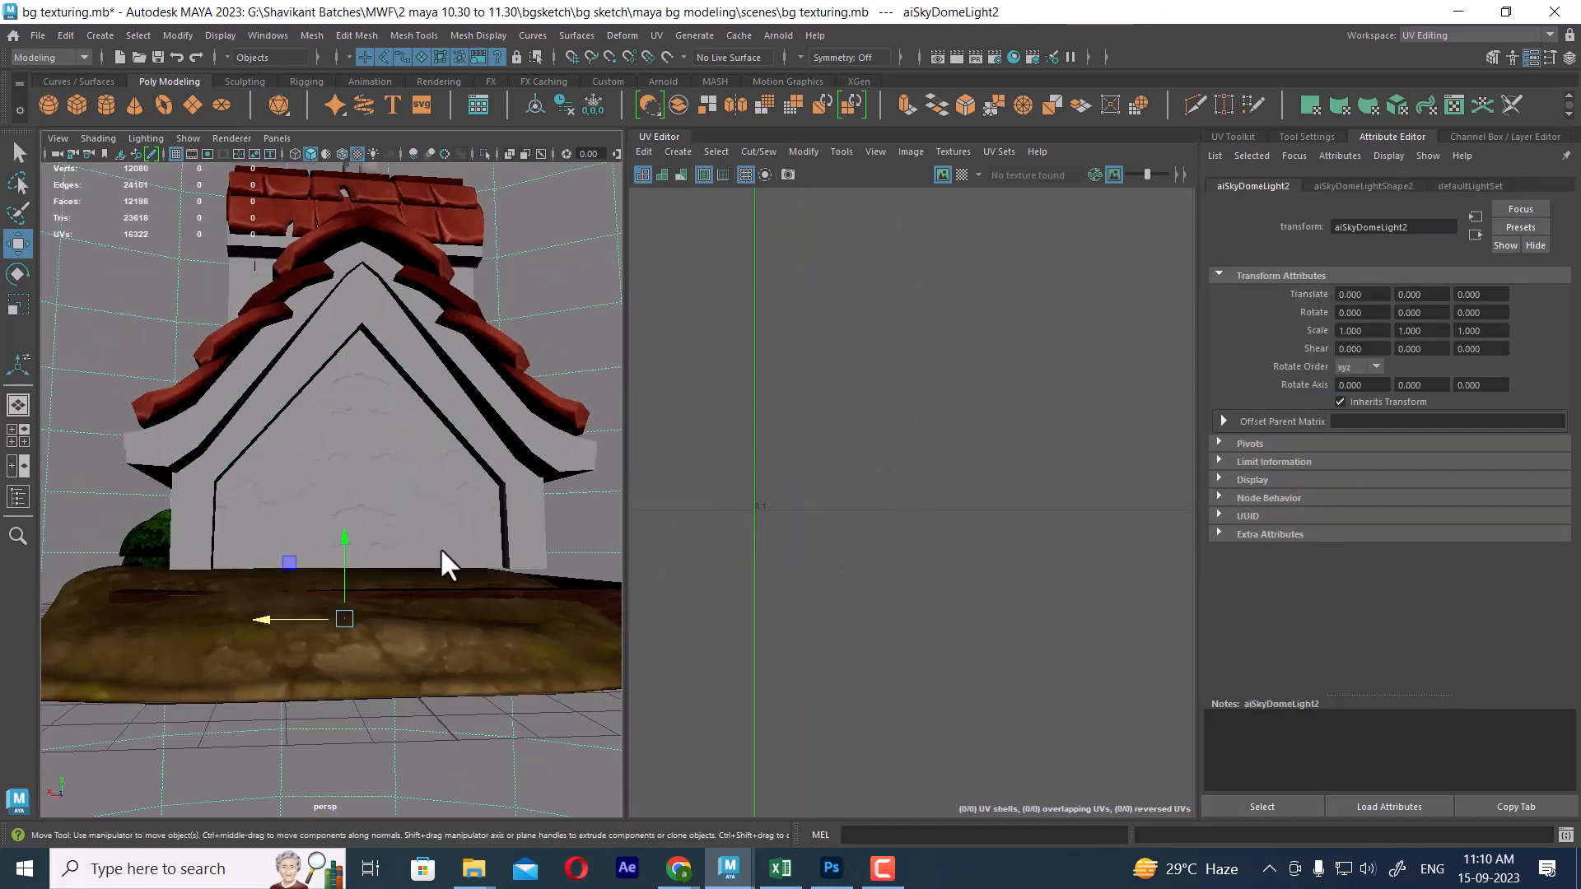
Connect a File texture to the Color attribute of the gable wall's layout_3 material.
left_click(420, 465)
right_click_drag(414, 377, 407, 778)
left_click(1542, 371)
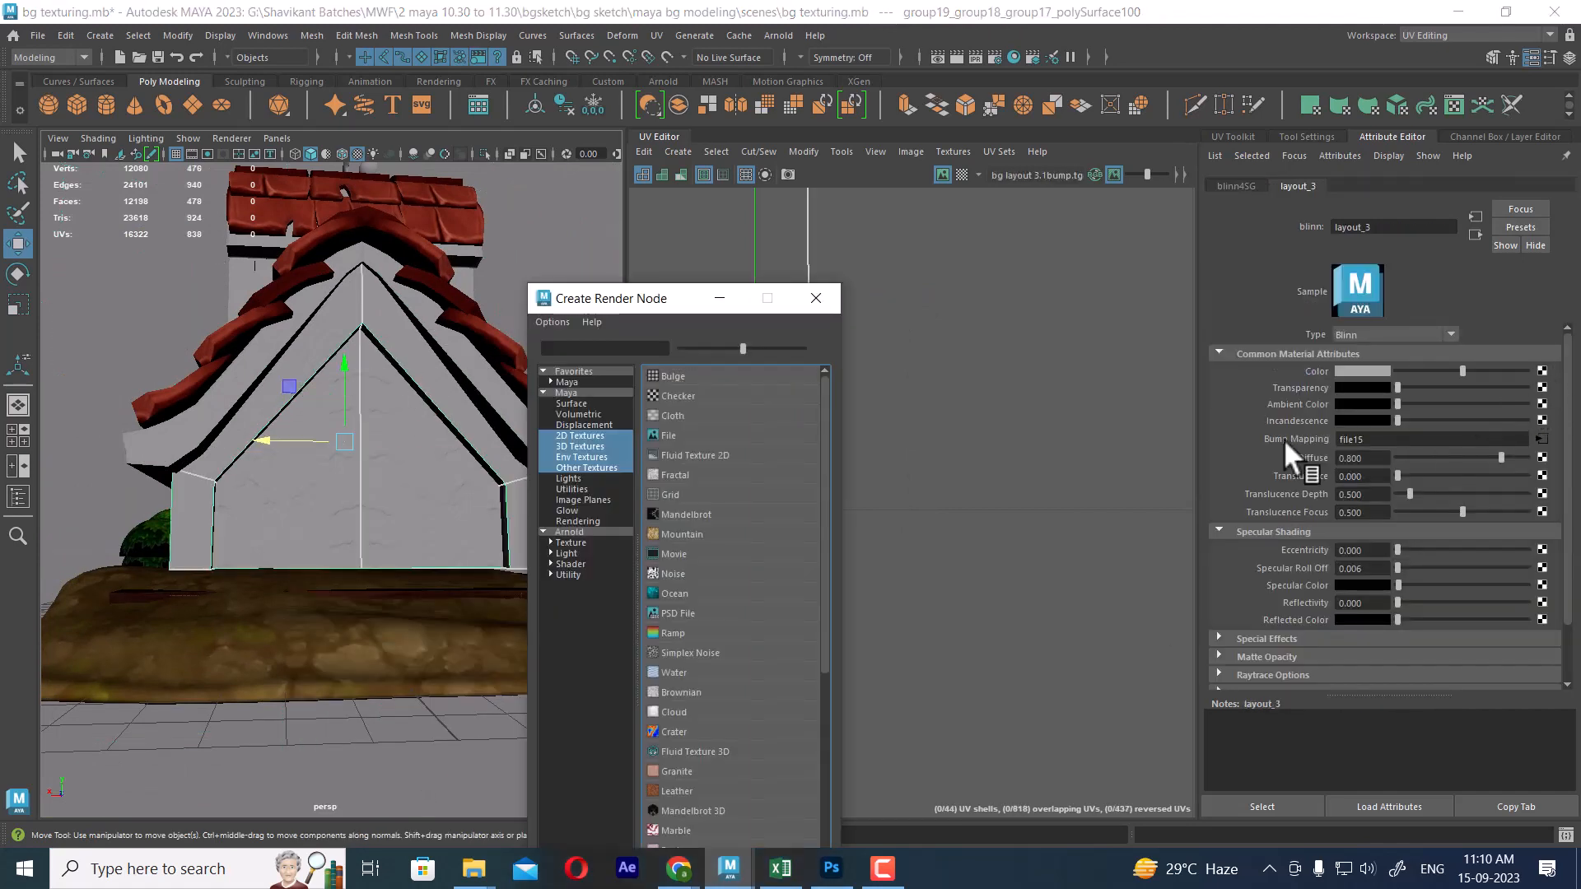
left_click(653, 433)
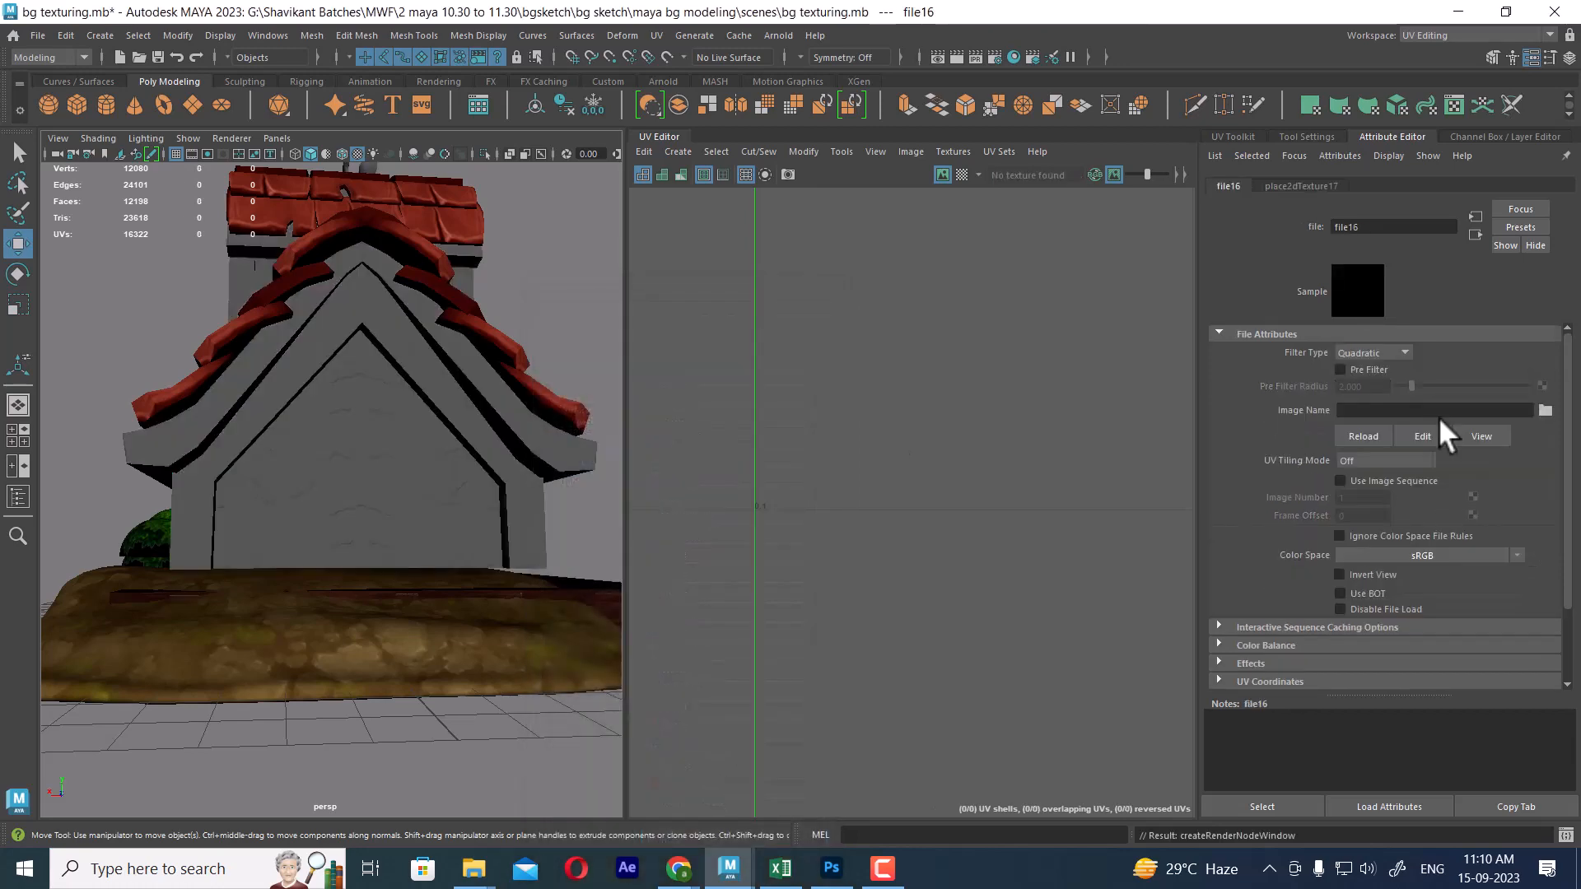
Load bg layout 3.1.tga from the maya bg modeling\sourceimages folder as the file texture's image.
left_click(1544, 408)
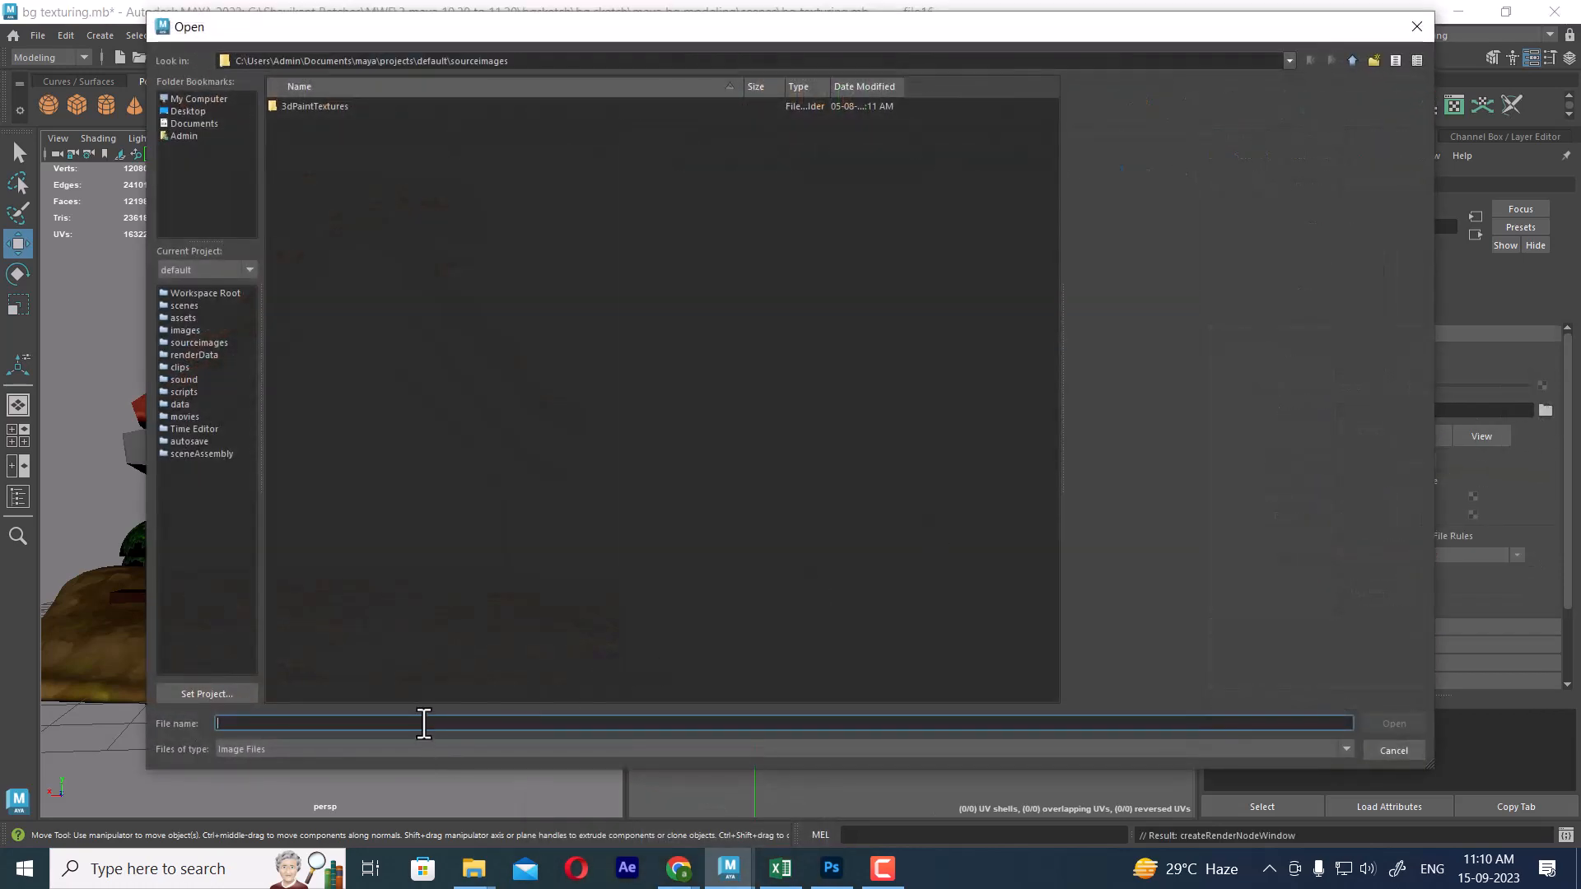
type("G:\\Shavikant Batches\\MWF\\2 maya 10.30 to 11.30\\bgsketch\\bg sketch\\maya bg modeling\\sourceimages")
key("Return")
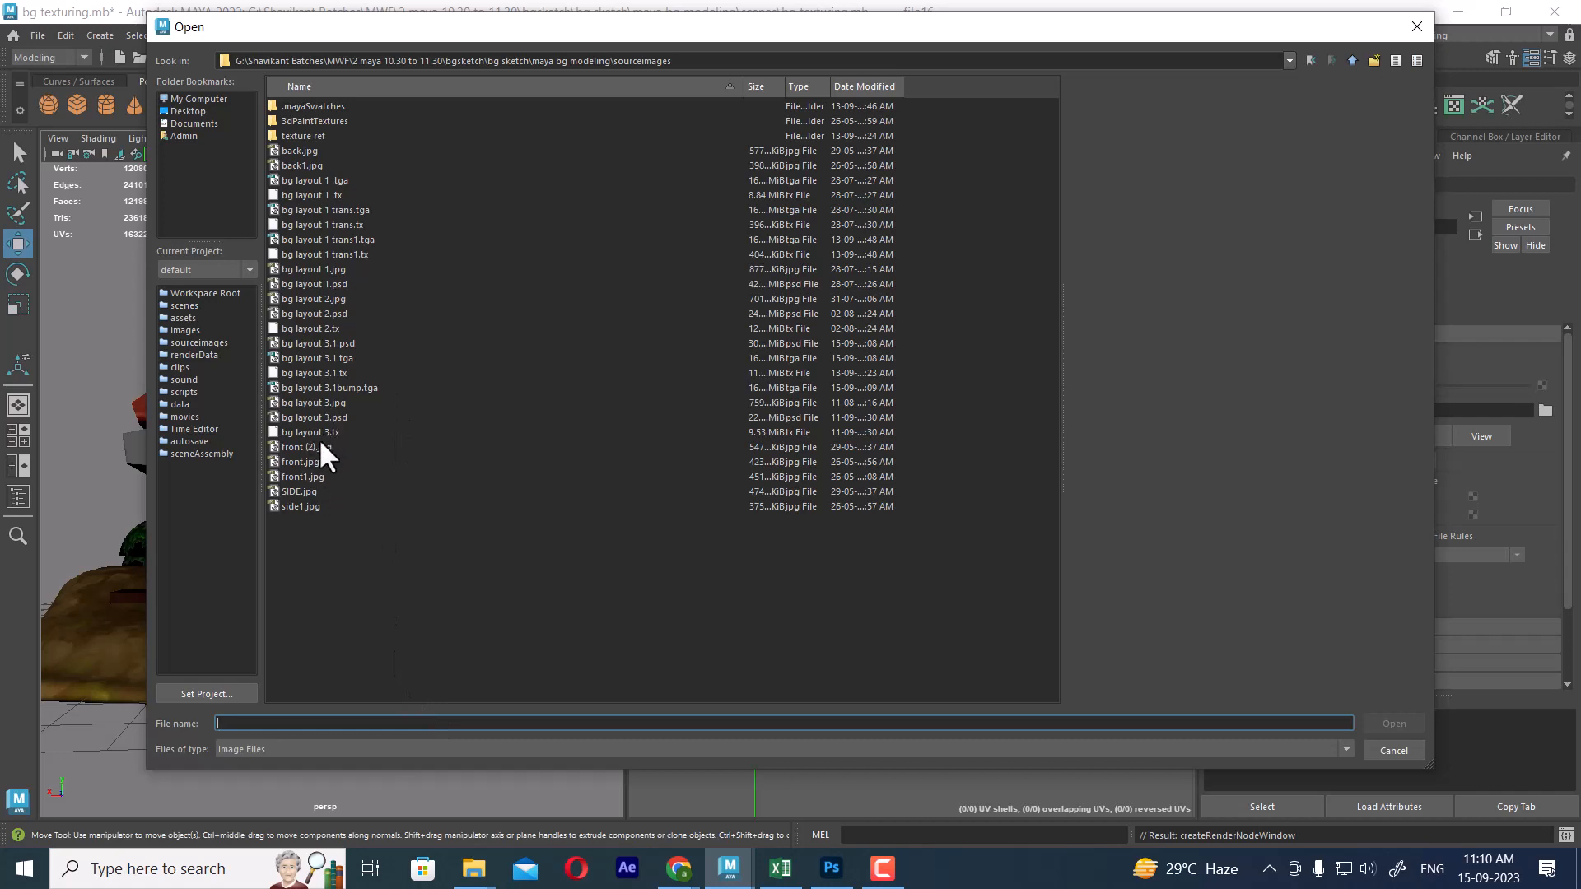
left_click(316, 389)
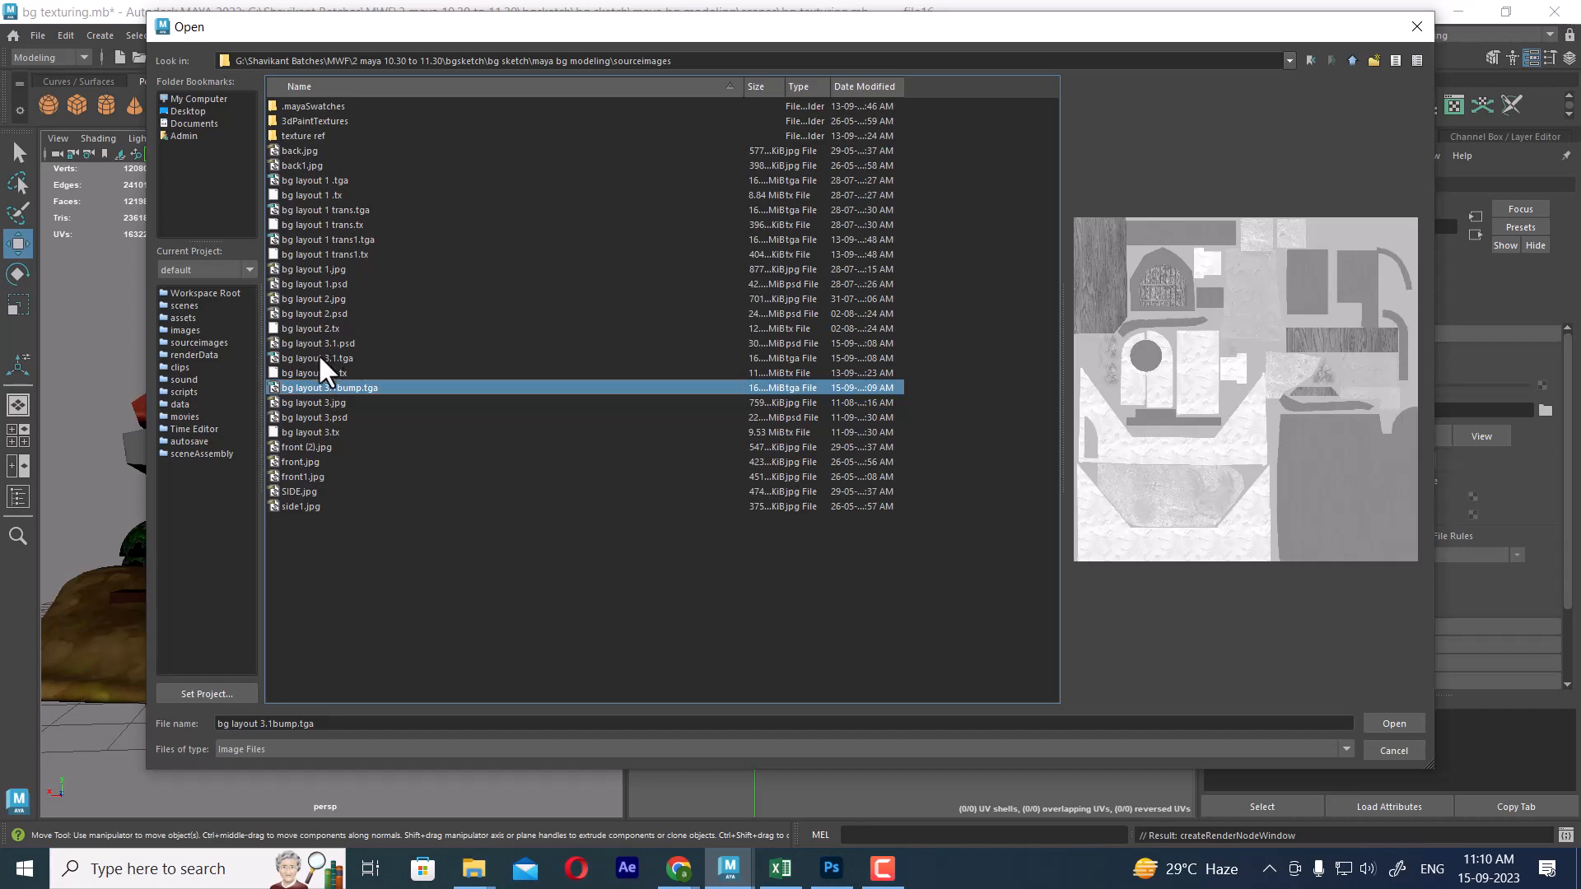
left_click(304, 358)
double_click(303, 358)
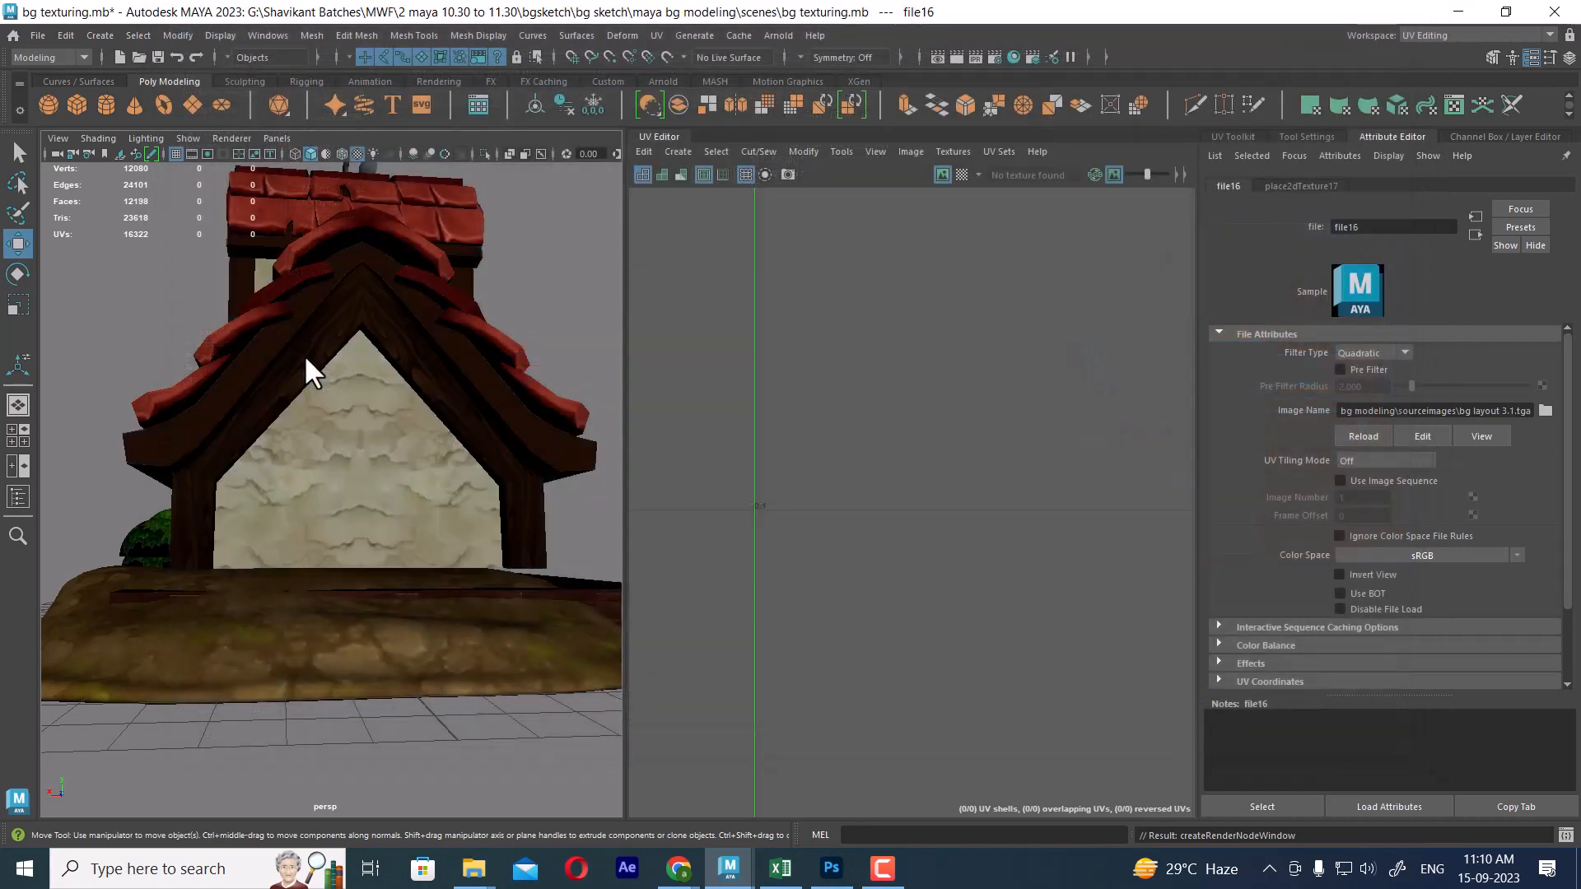
Examine the textured house from its gable, door and bush sides.
left_click(565, 293)
scroll(369, 445, "down", 5)
left_click_drag(368, 445, 388, 473, "alt")
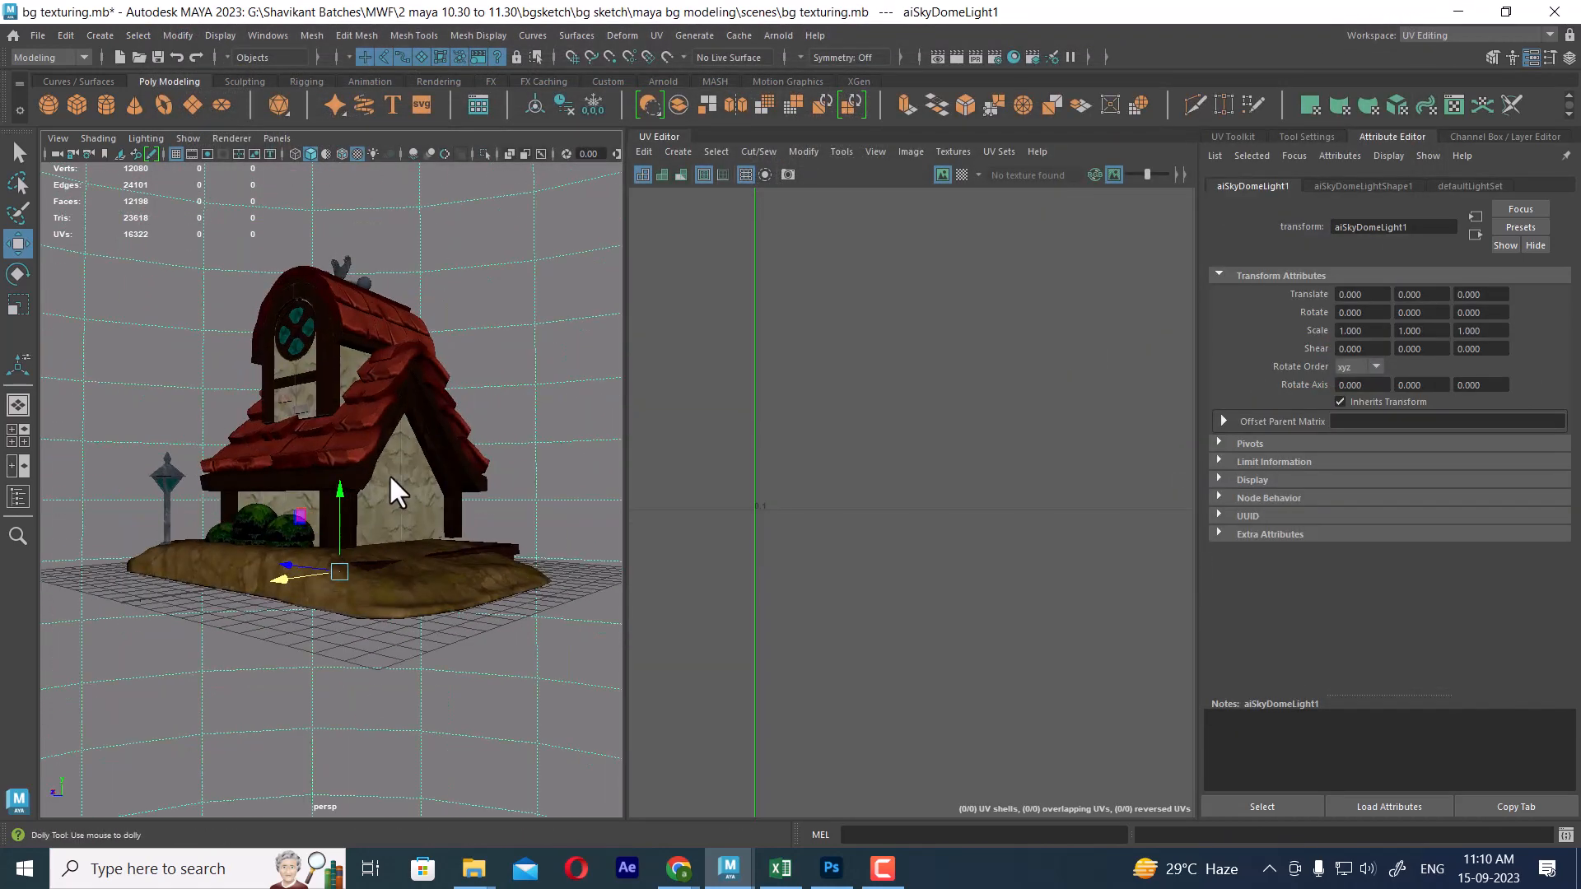
scroll(389, 472, "up", 5)
left_click_drag(379, 539, 435, 421, "alt")
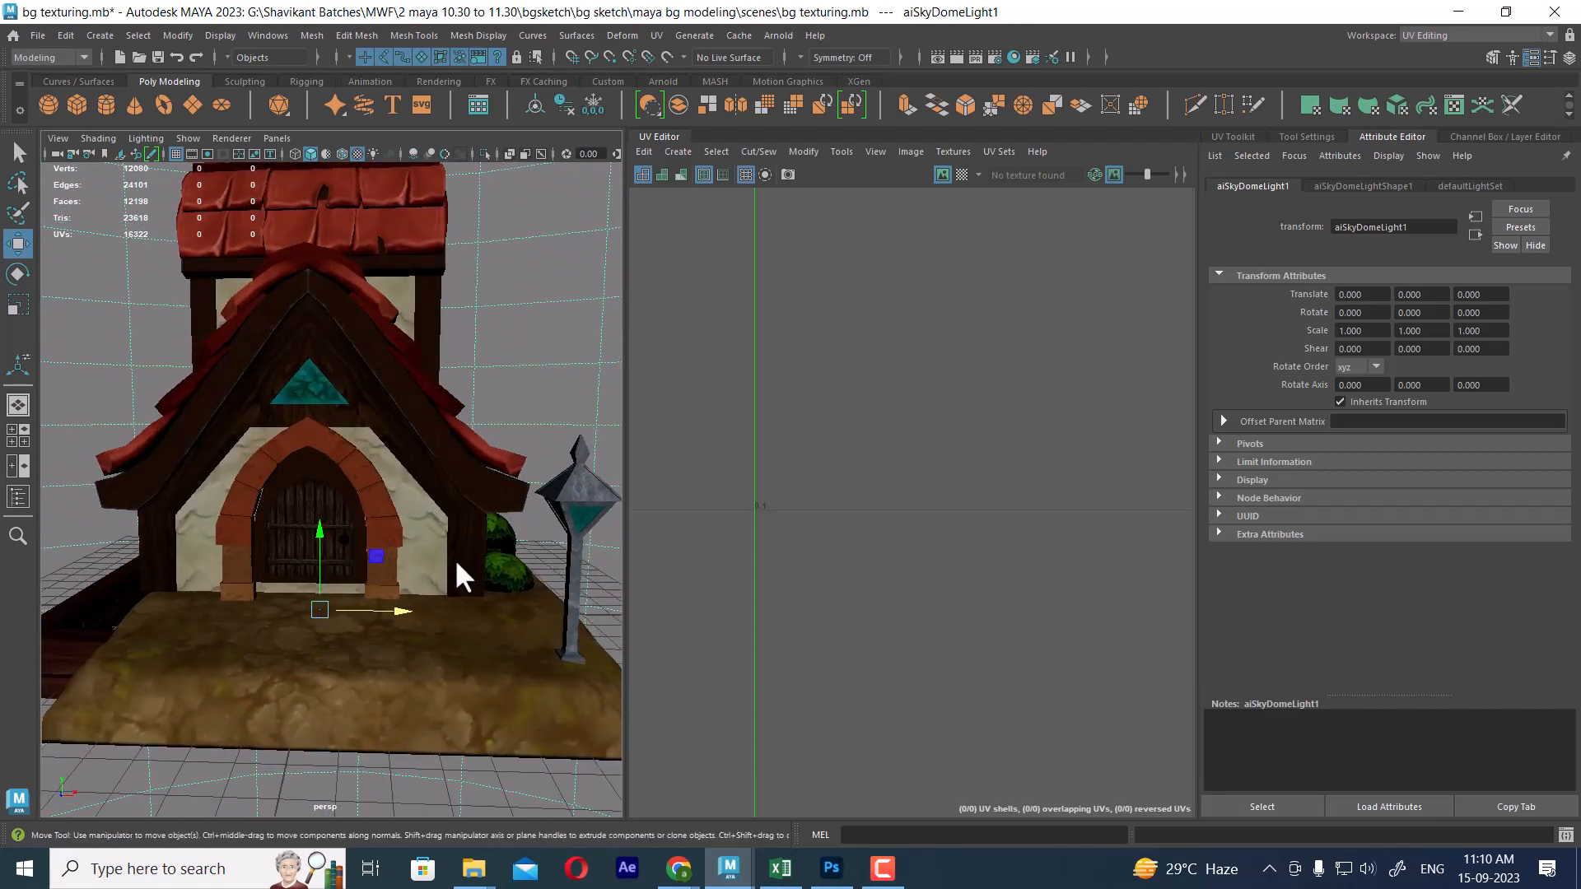
left_click_drag(458, 571, 194, 518, "alt")
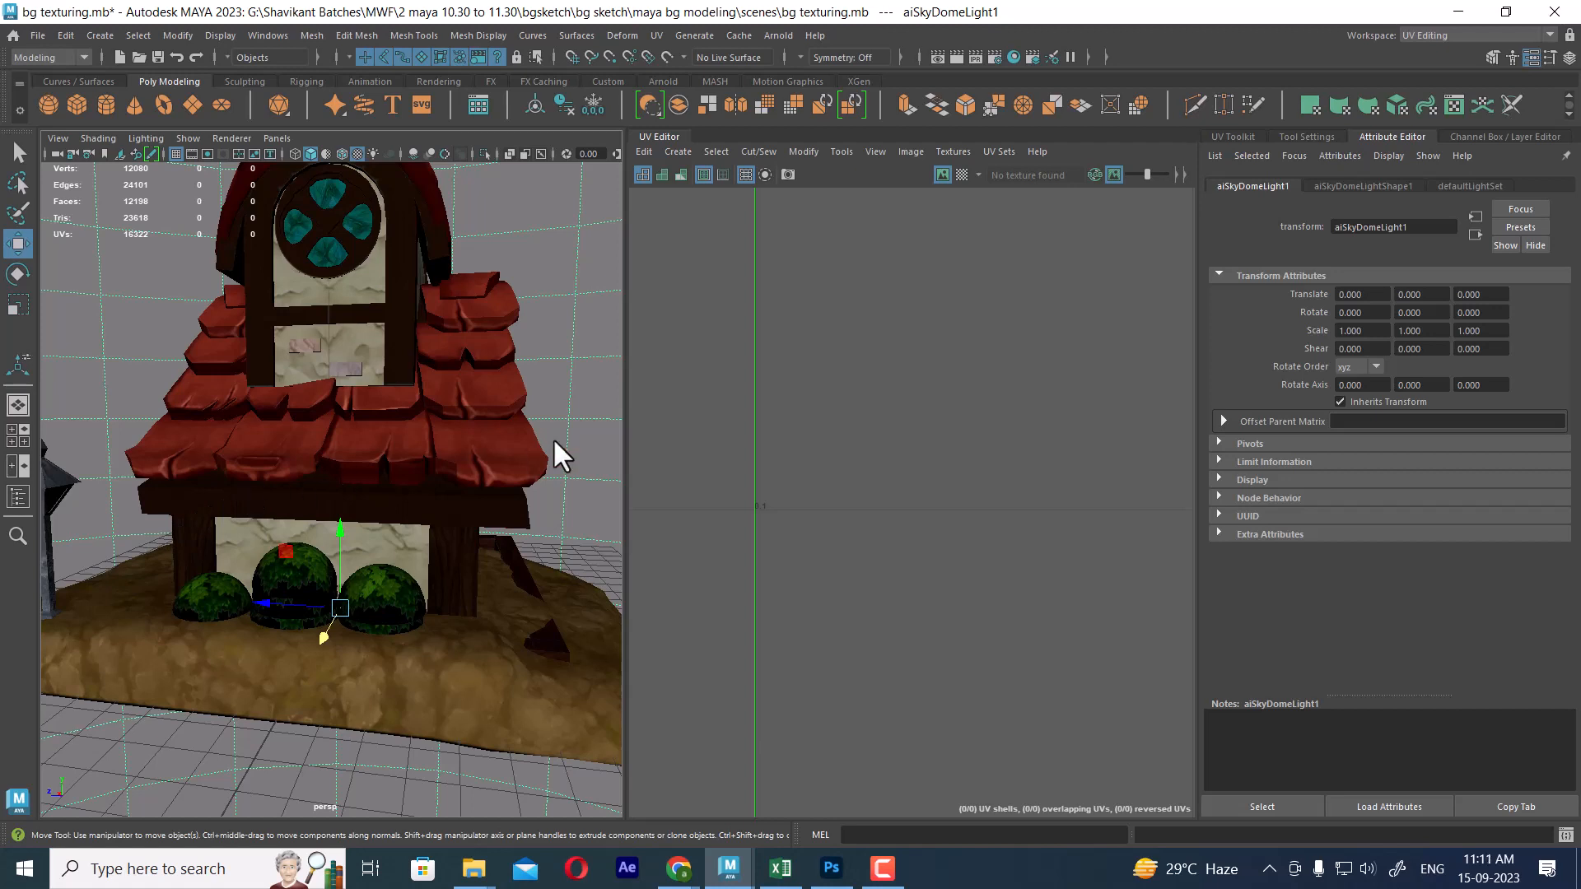
Switch to Photoshop and hide the bump group in bg layout 3.1.psd.
left_click(832, 874)
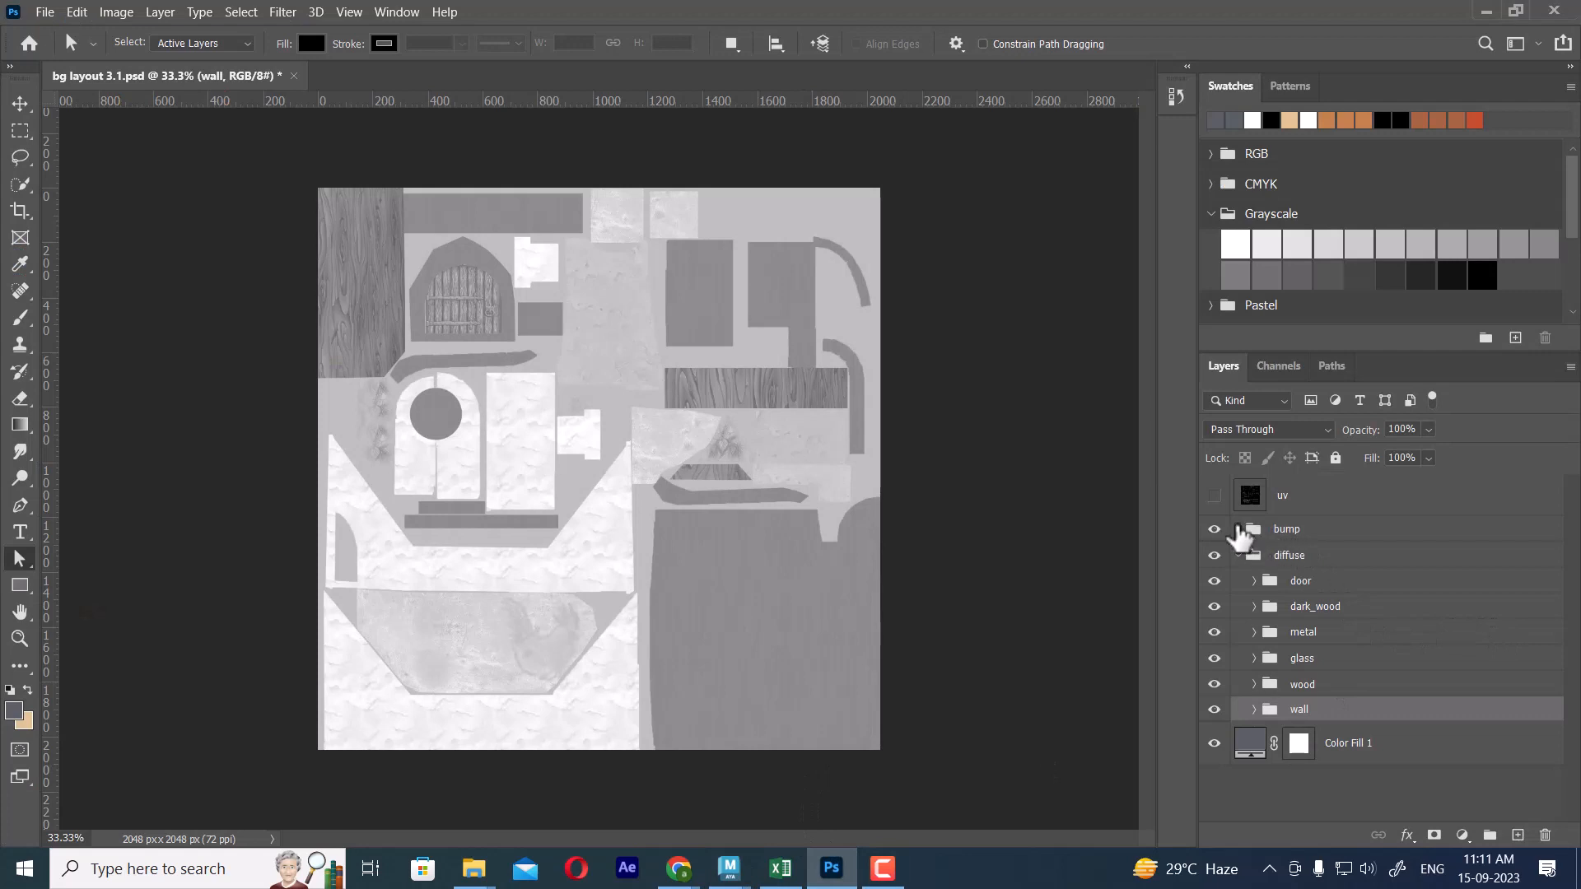
left_click(1309, 531)
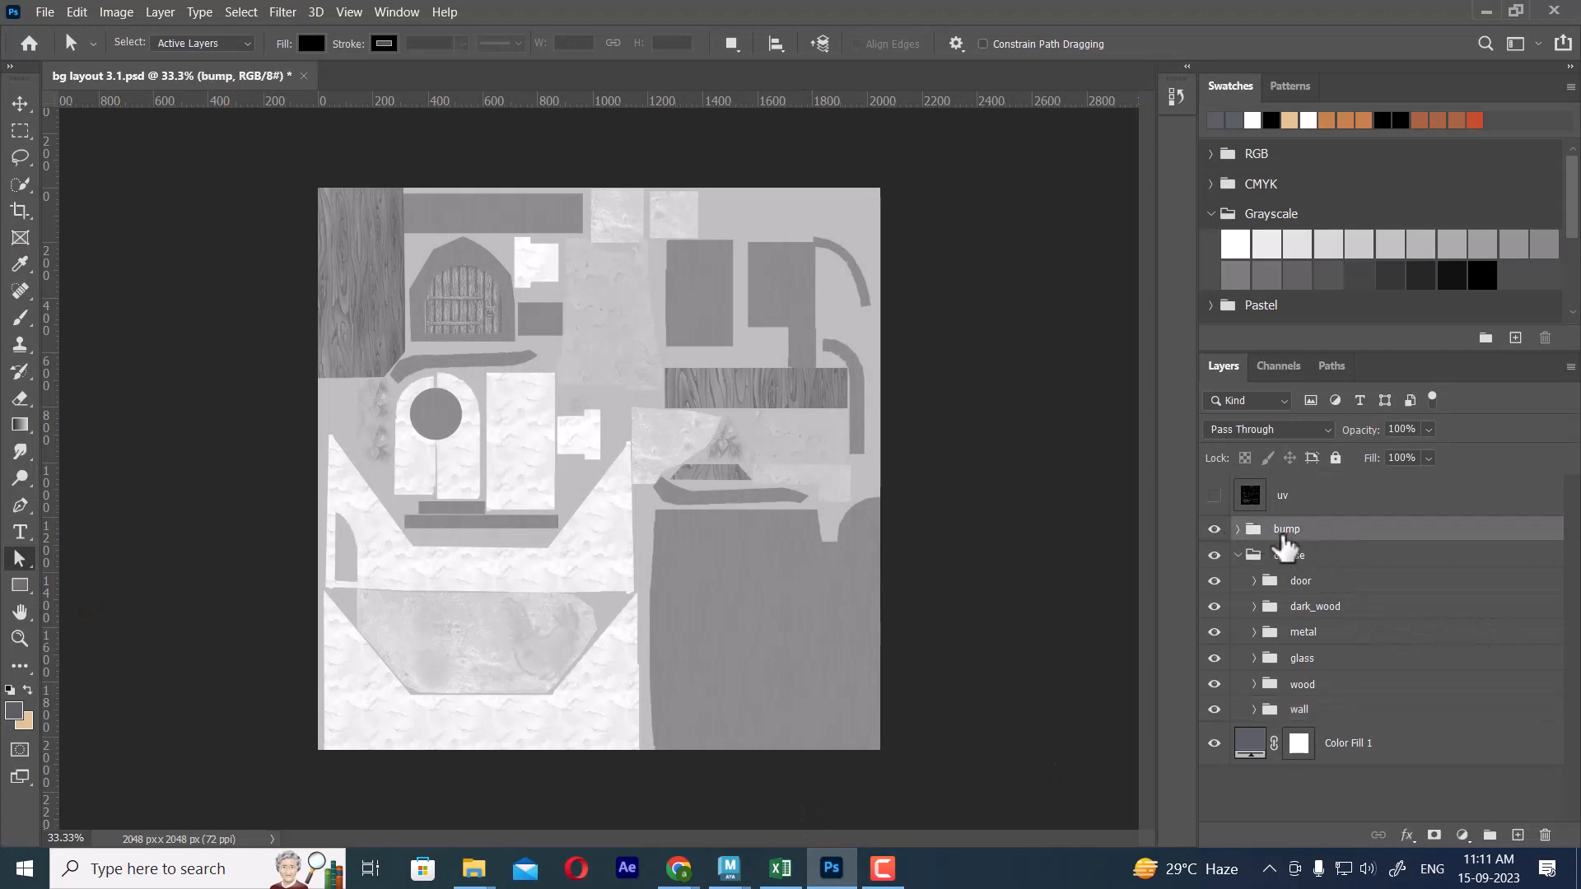
left_click(1215, 530)
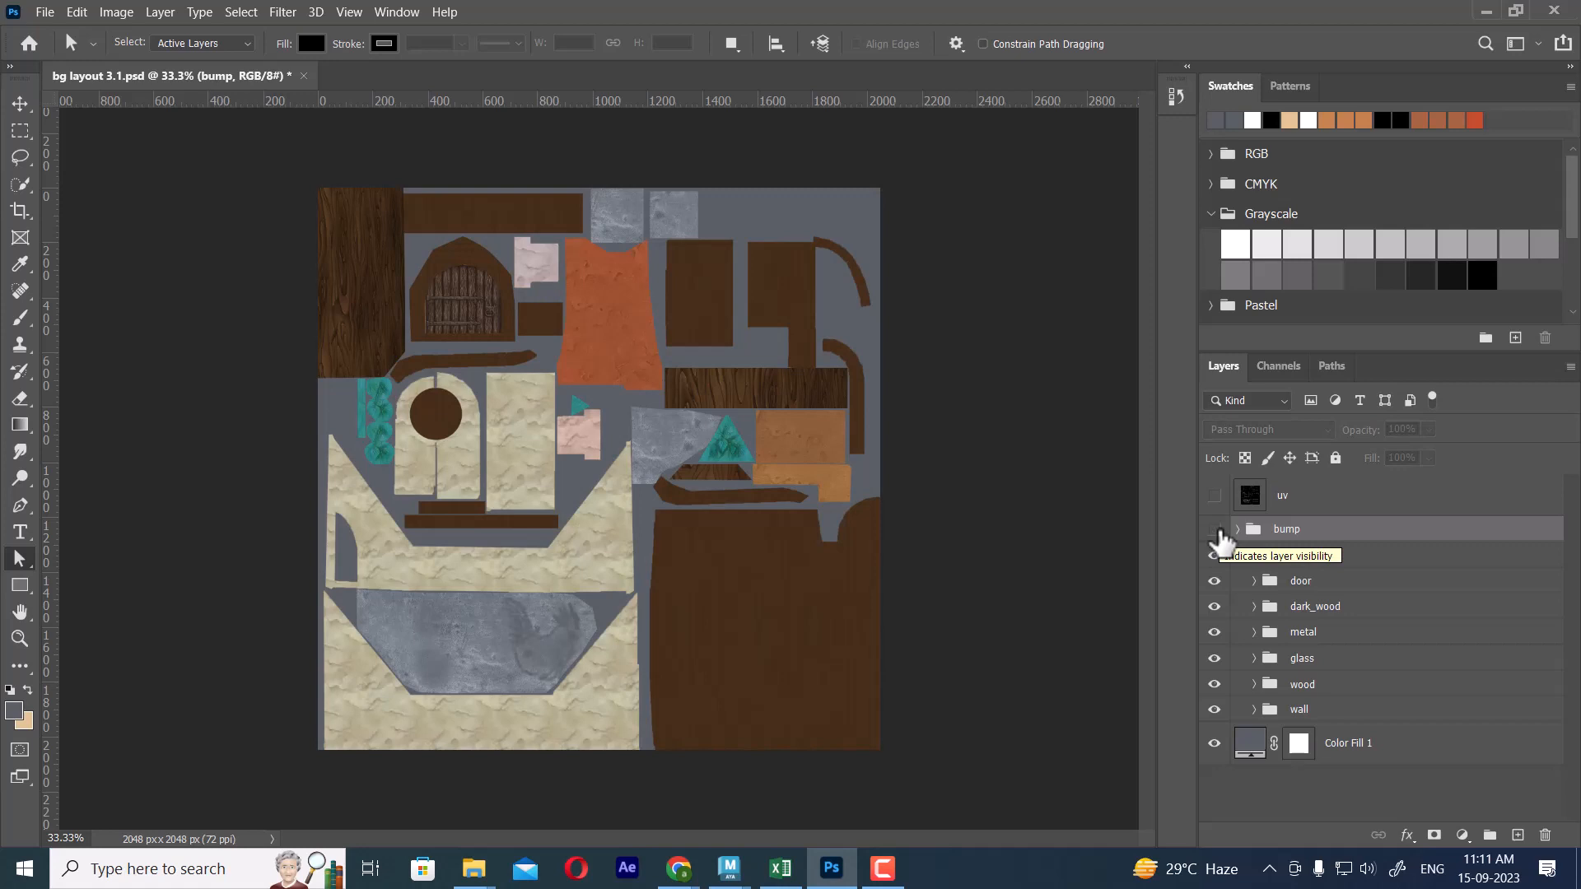
Check what the wall, wood, glass, metal, dark_wood and door groups contain by toggling the visibility of each.
left_click(1215, 710)
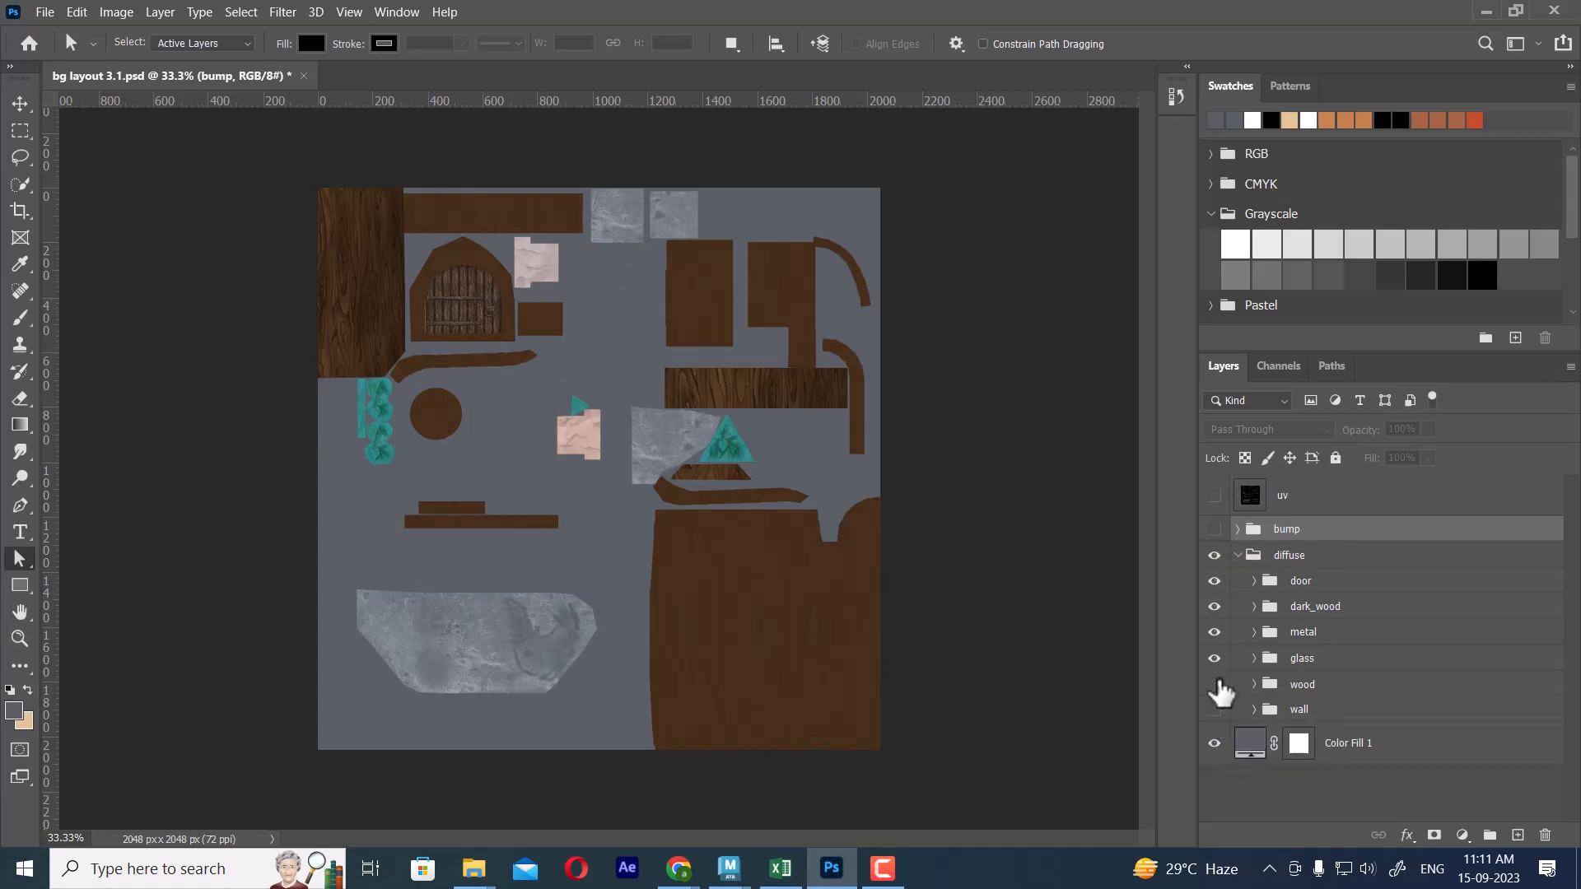
left_click(1215, 684)
left_click(1215, 684)
left_click(1215, 659)
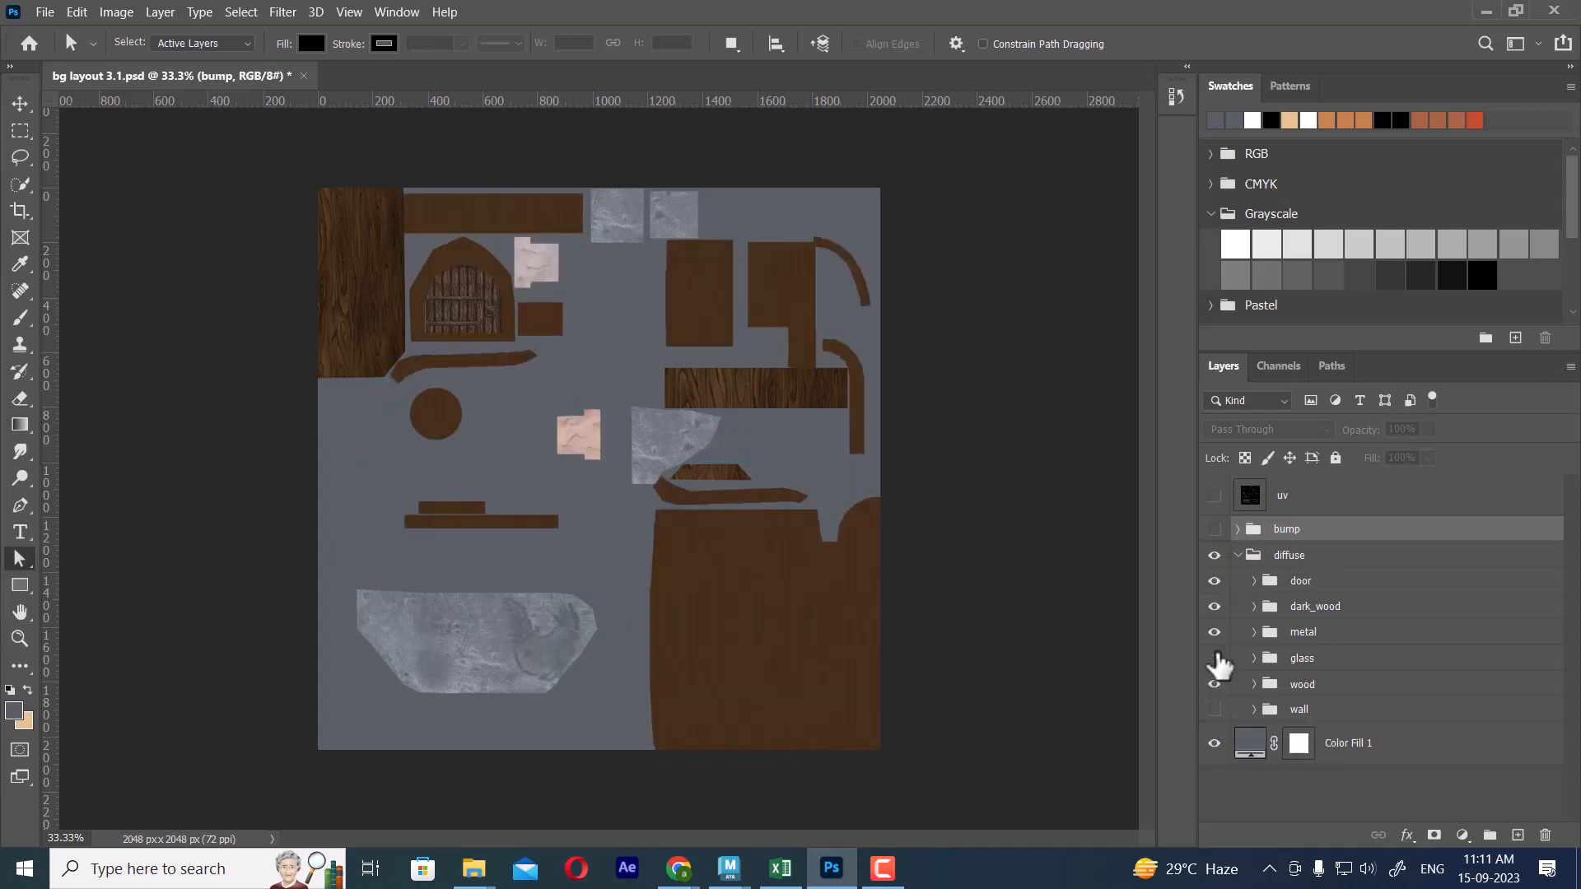
left_click(1215, 659)
left_click(1215, 633)
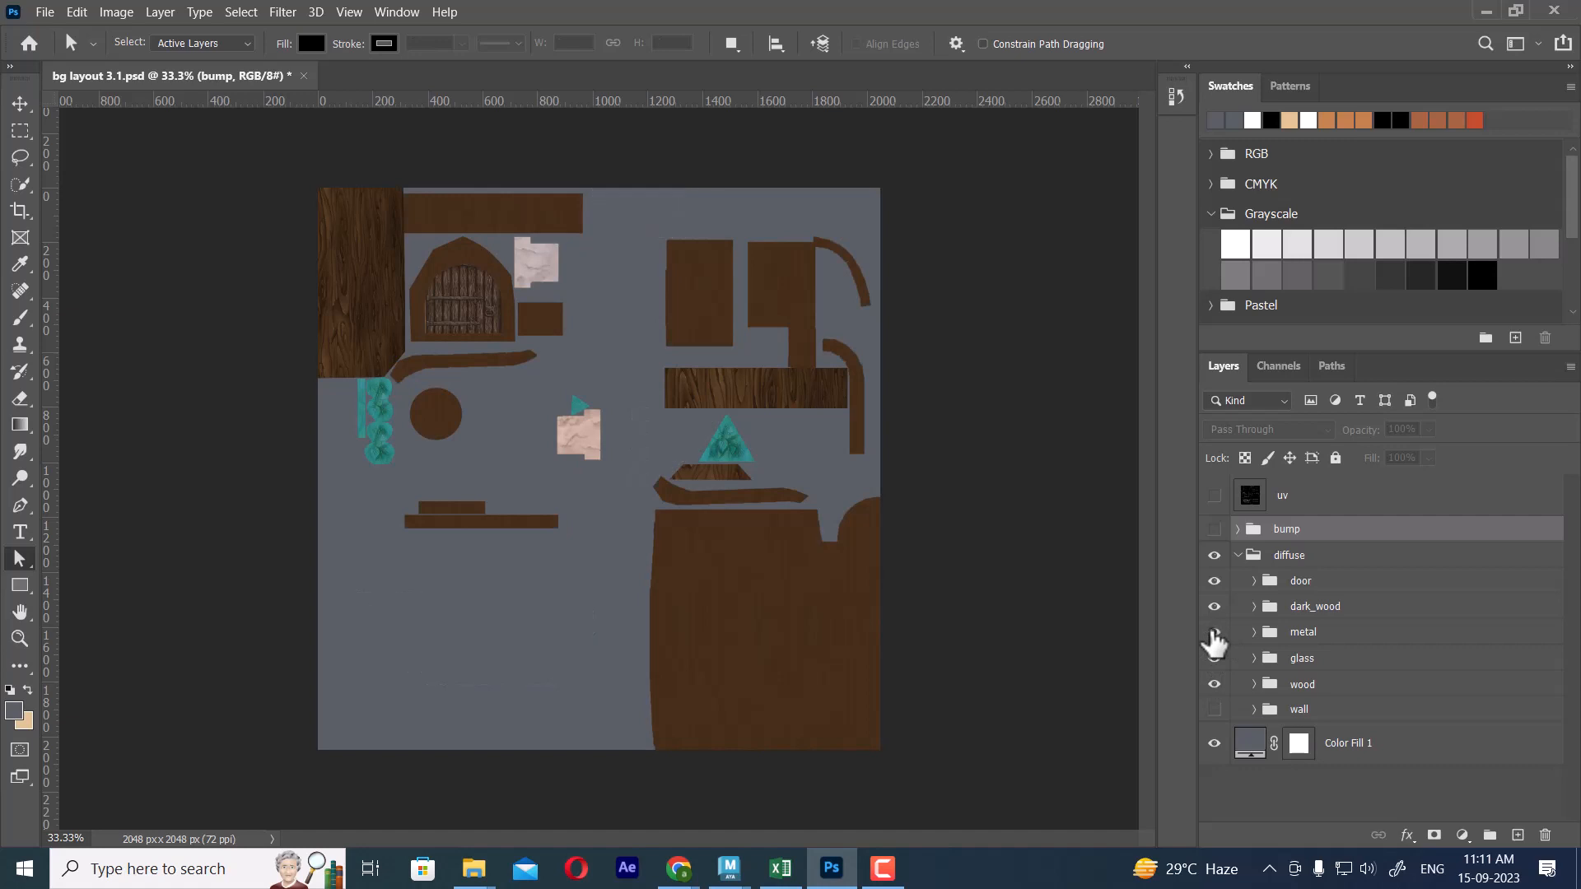
left_click(1215, 633)
left_click(1215, 607)
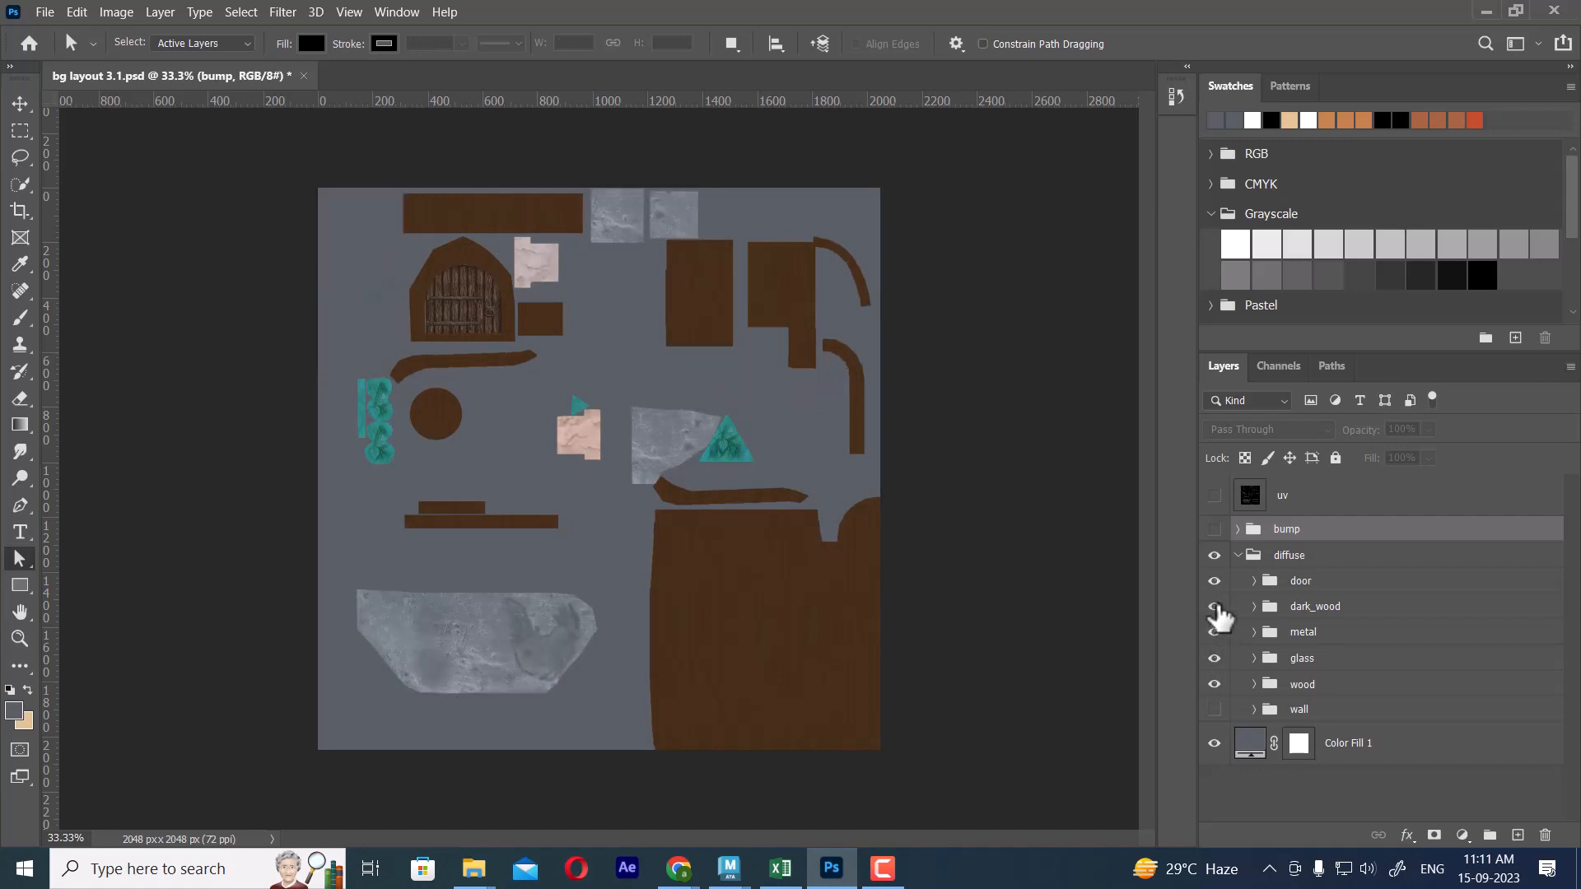
left_click(1215, 606)
left_click(1214, 582)
left_click(1214, 581)
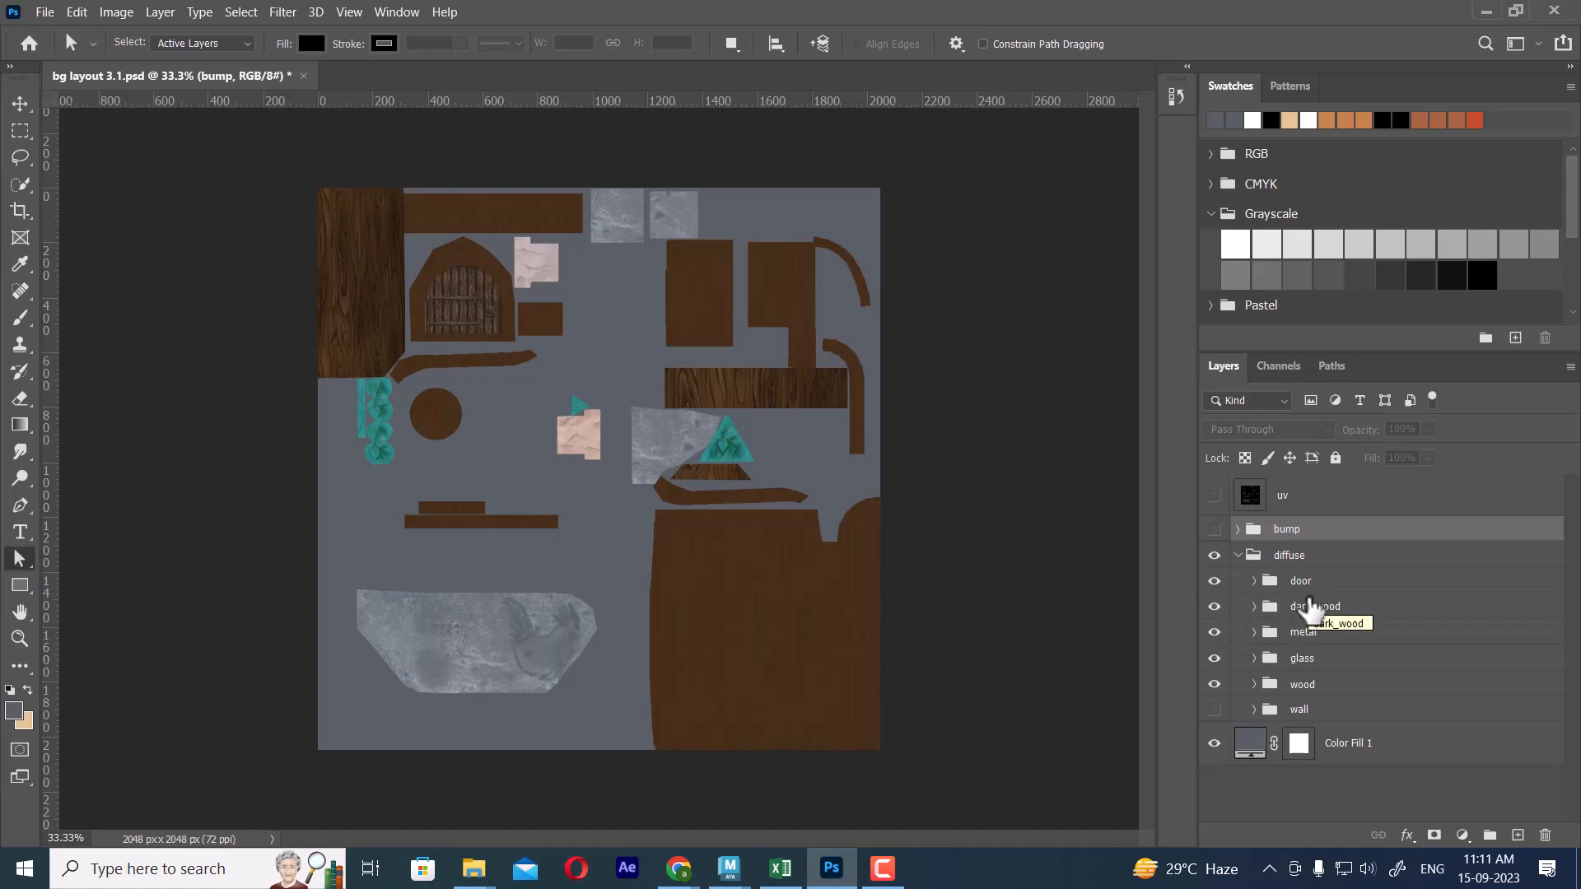
left_click(1213, 710)
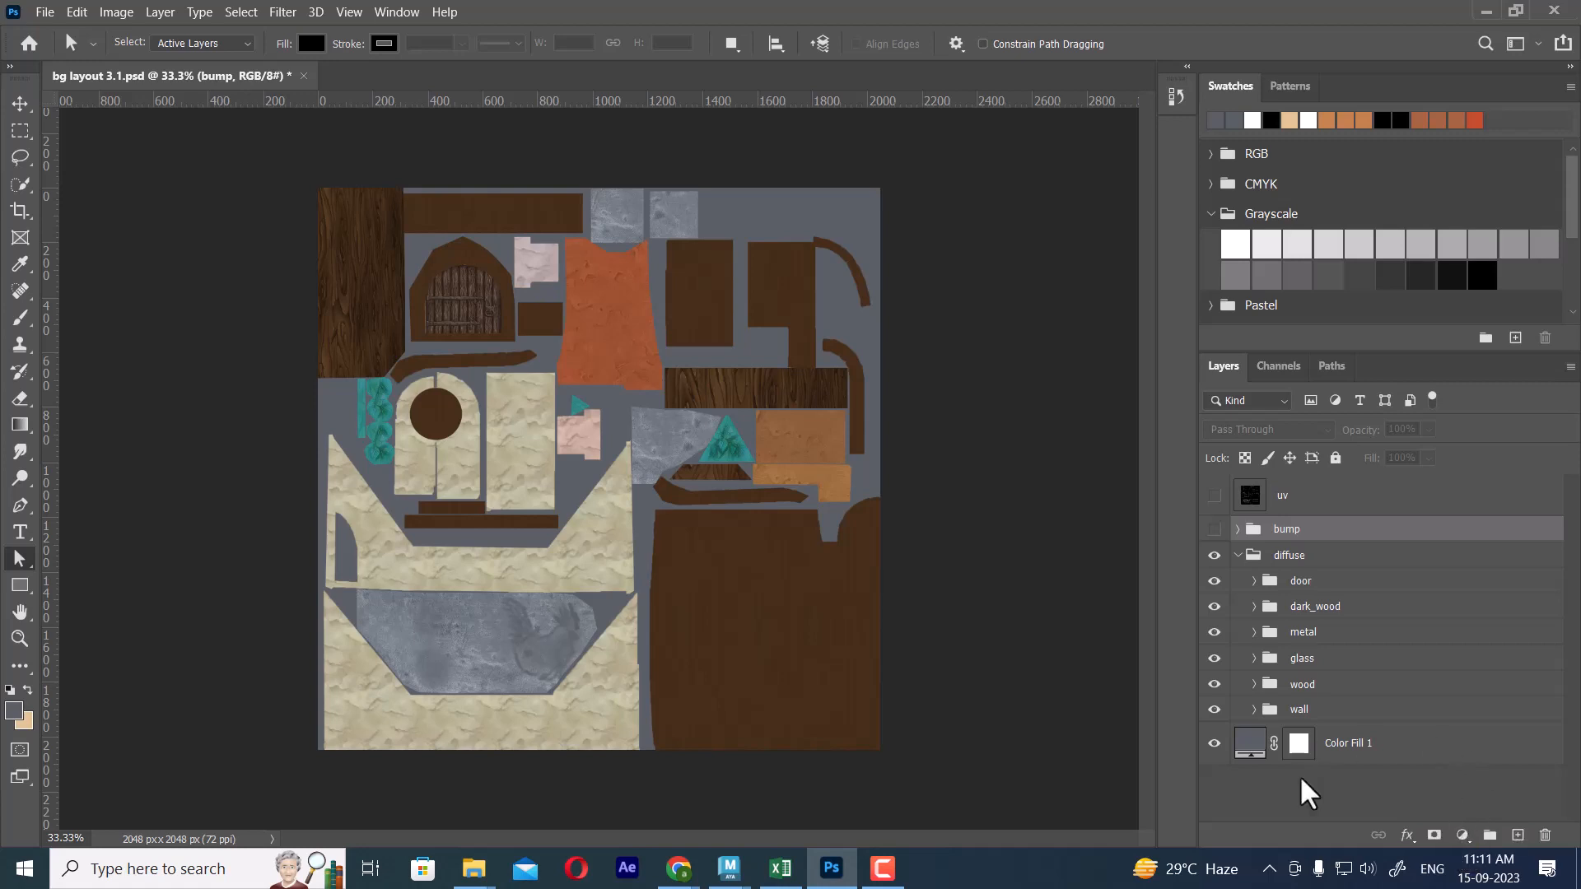
Add a Hue/Saturation adjustment layer above the bump group with Saturation at -100.
left_click(1365, 811)
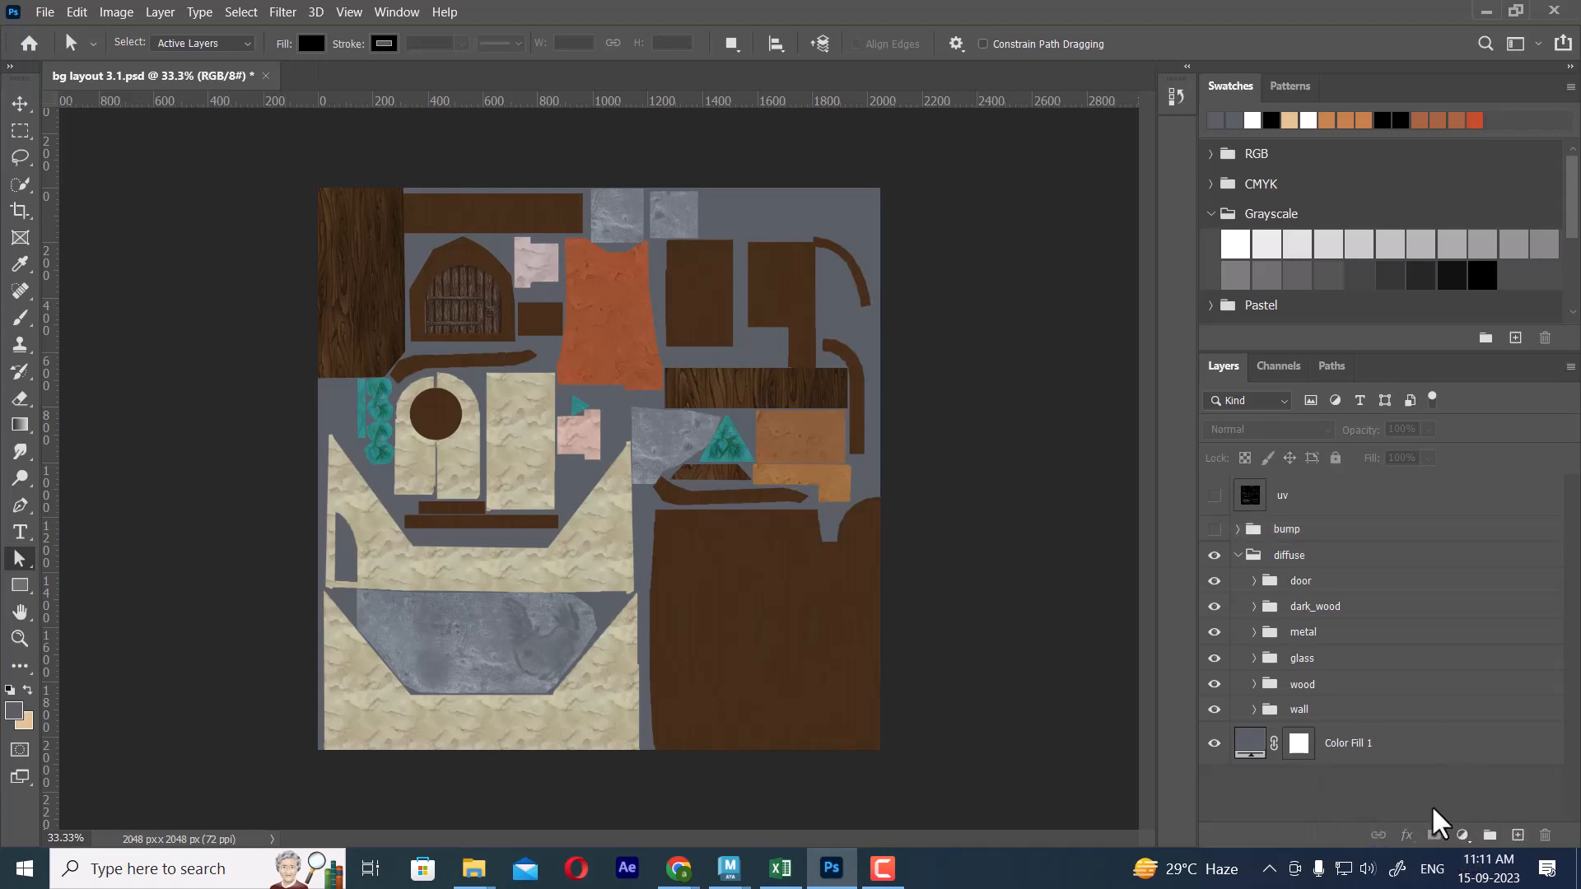
left_click(1383, 532)
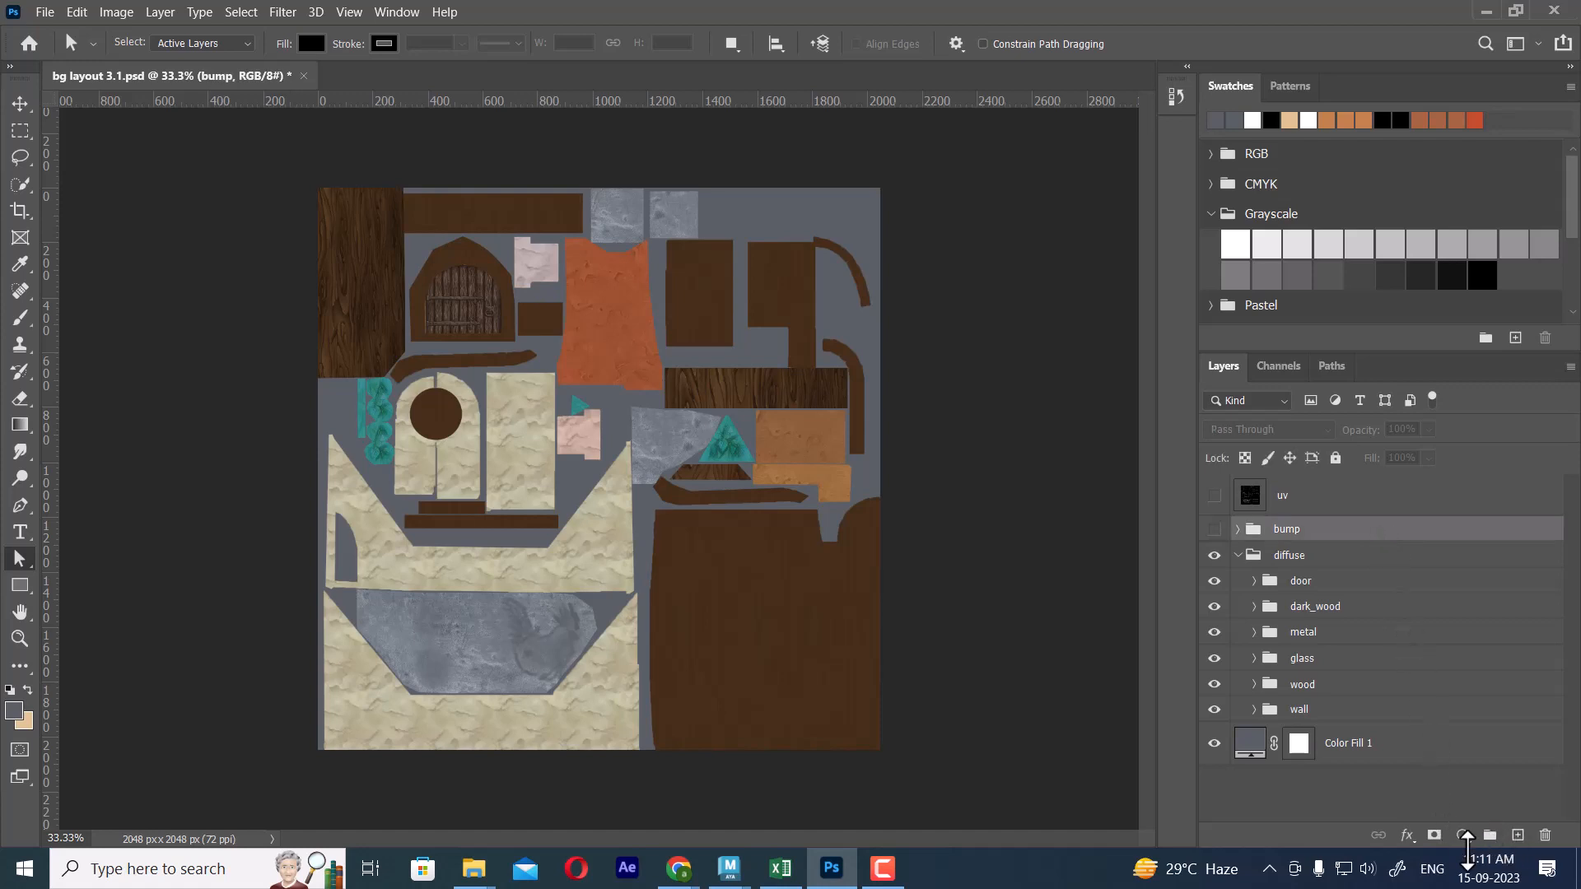
left_click(1462, 835)
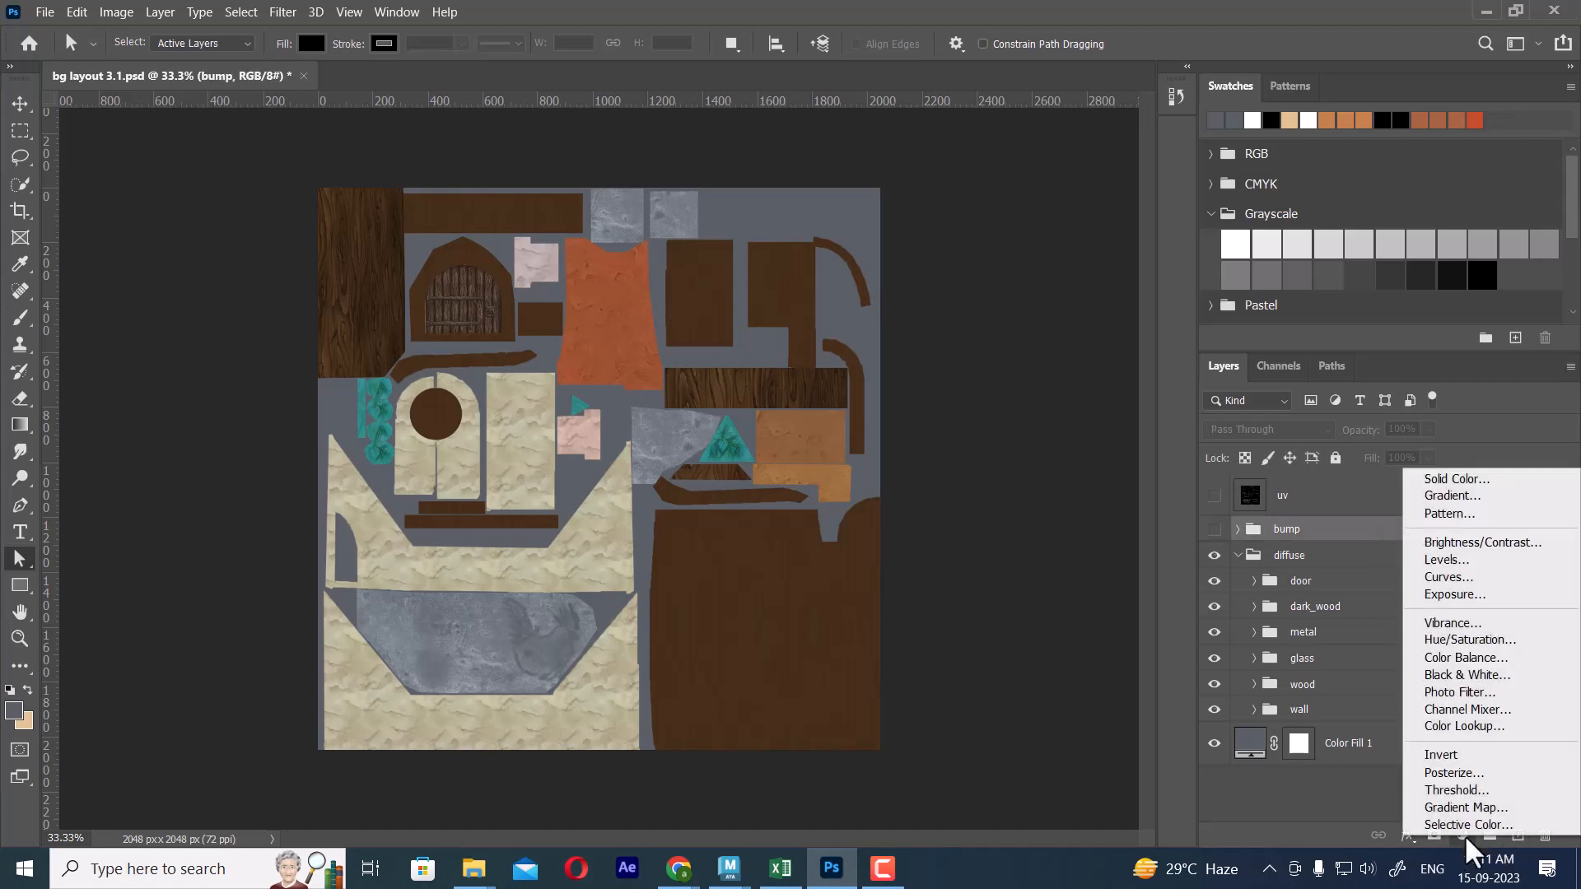
left_click(1487, 640)
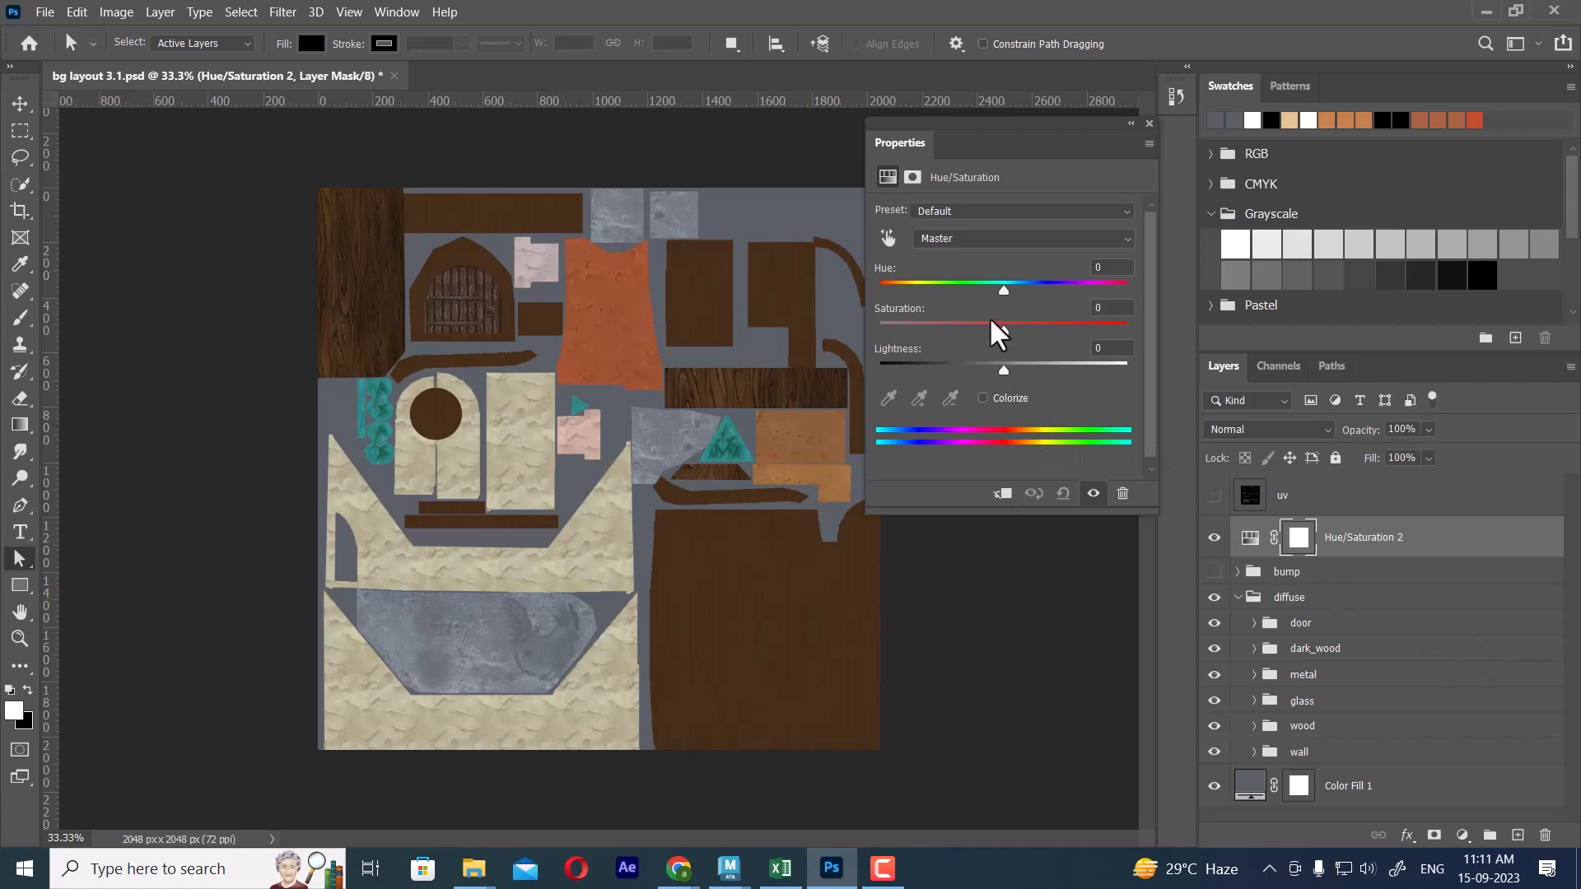
left_click_drag(1004, 330, 805, 333)
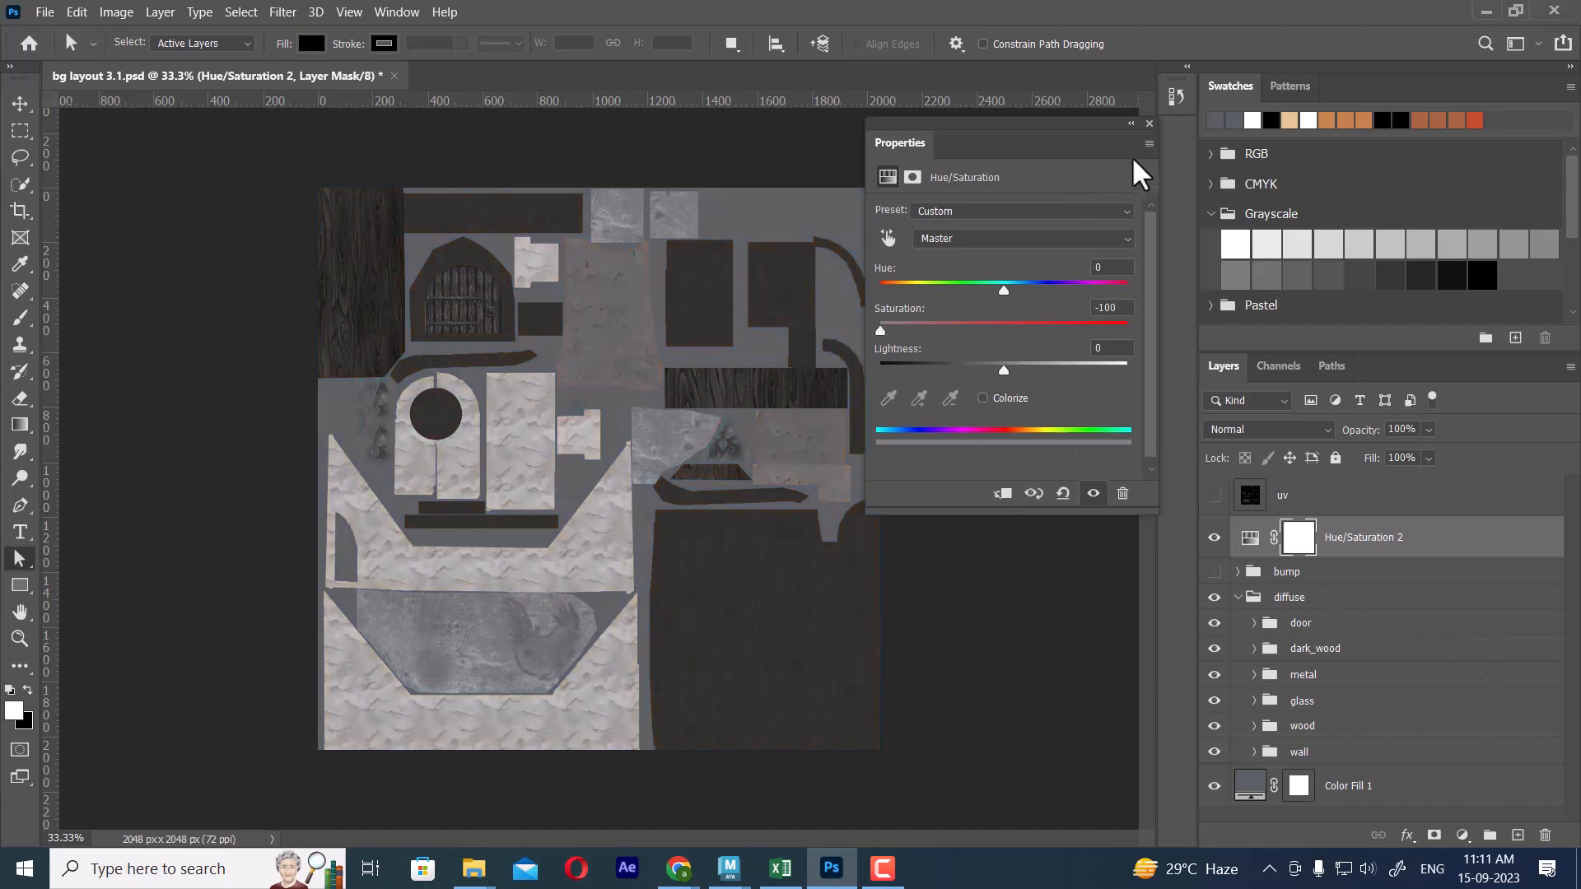
left_click(1149, 124)
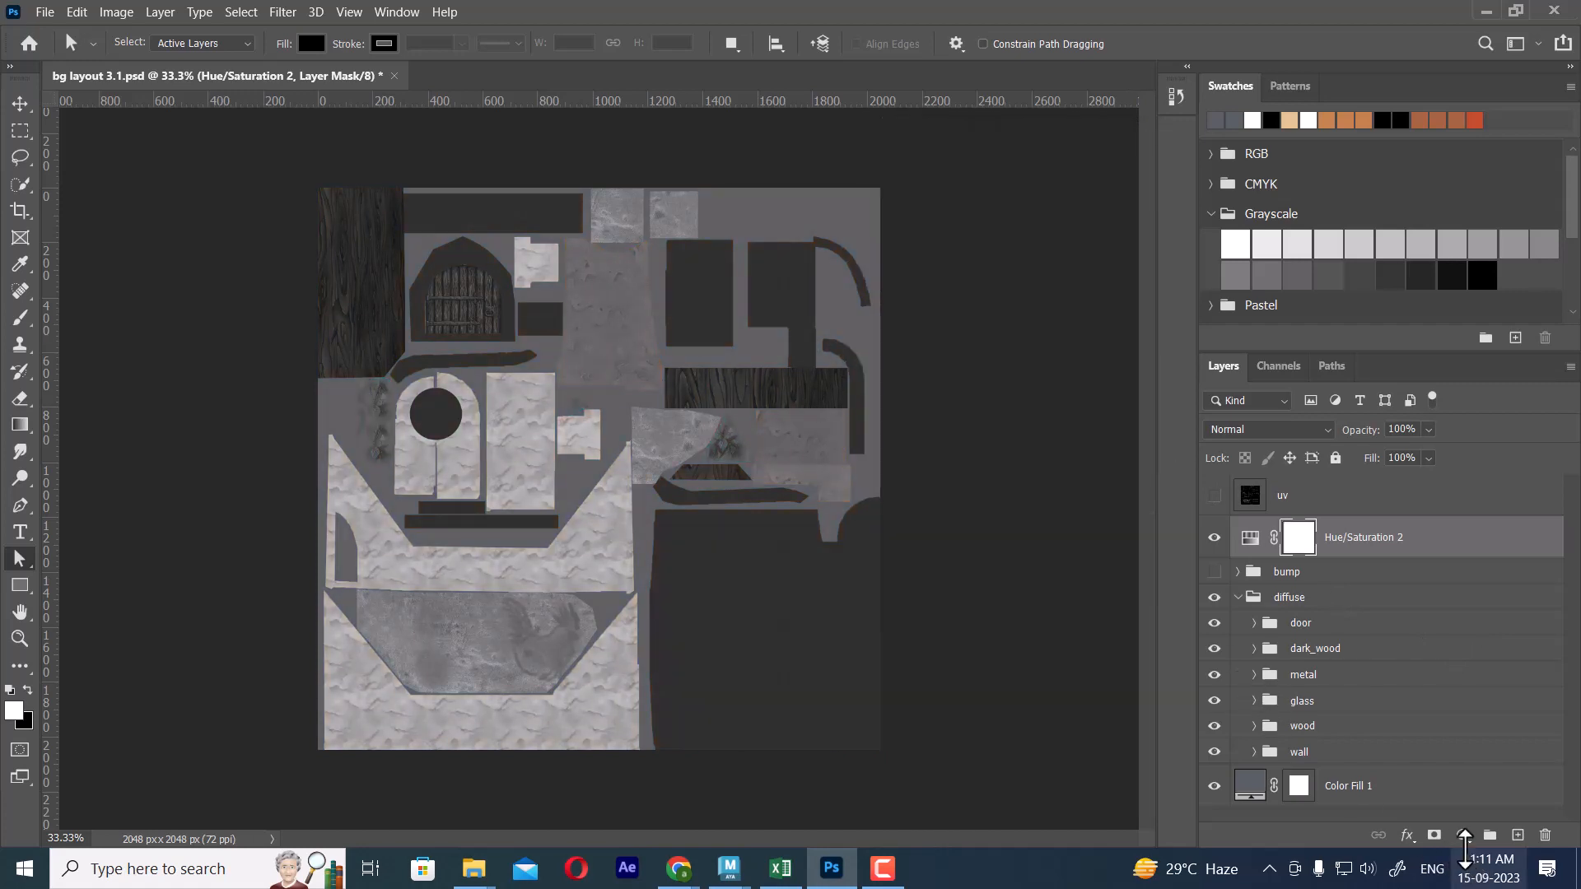
Add a Levels adjustment layer above the Hue/Saturation layer with input levels 46, 1.31 and 163.
left_click(1462, 834)
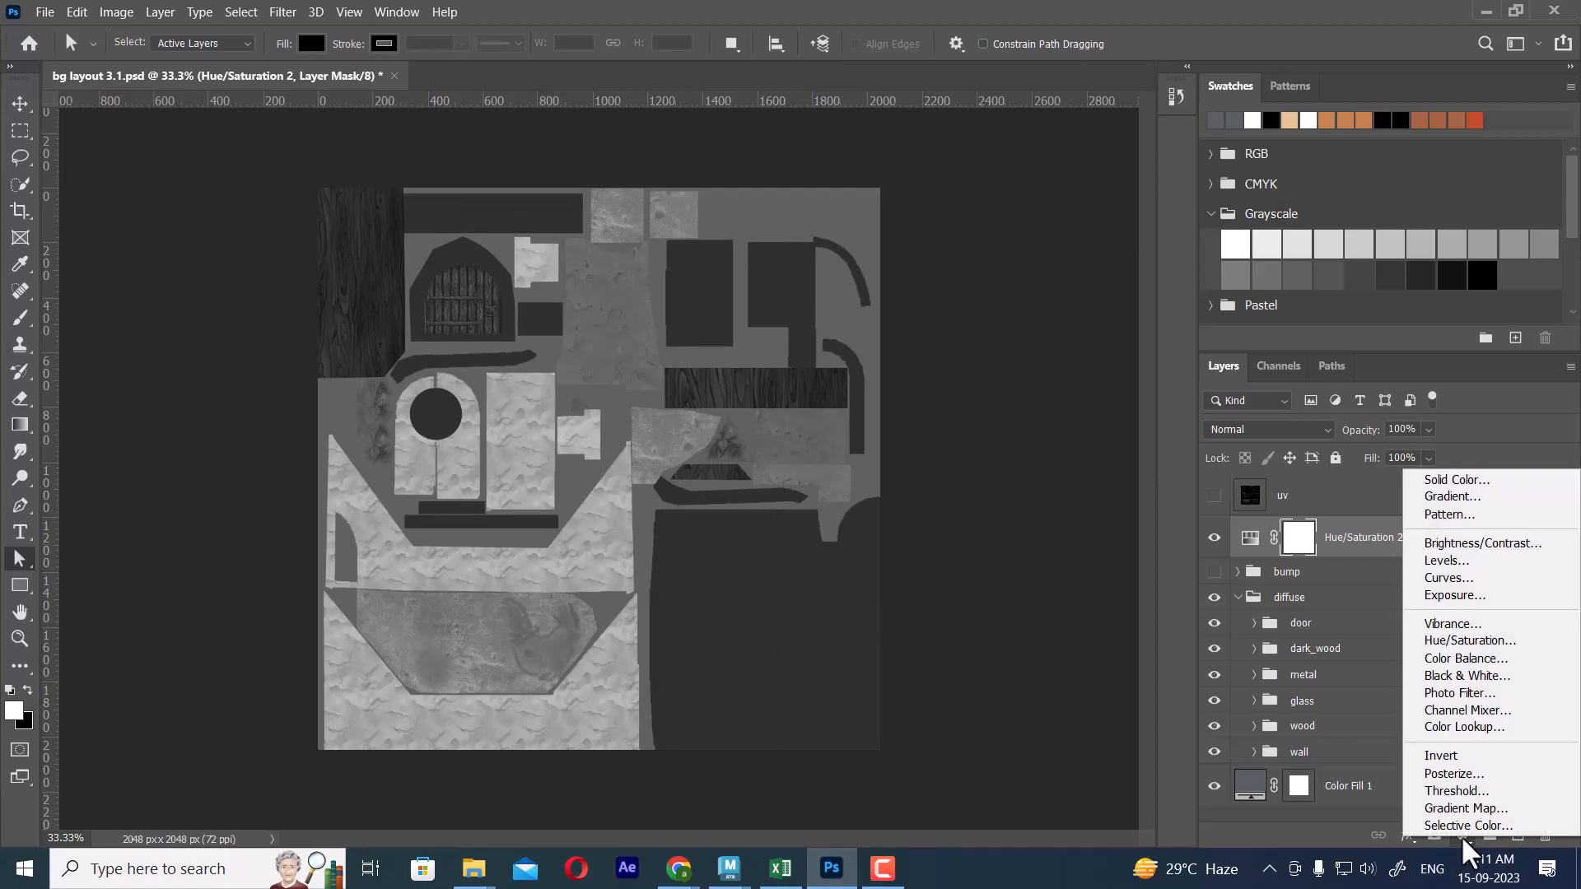
left_click(1453, 561)
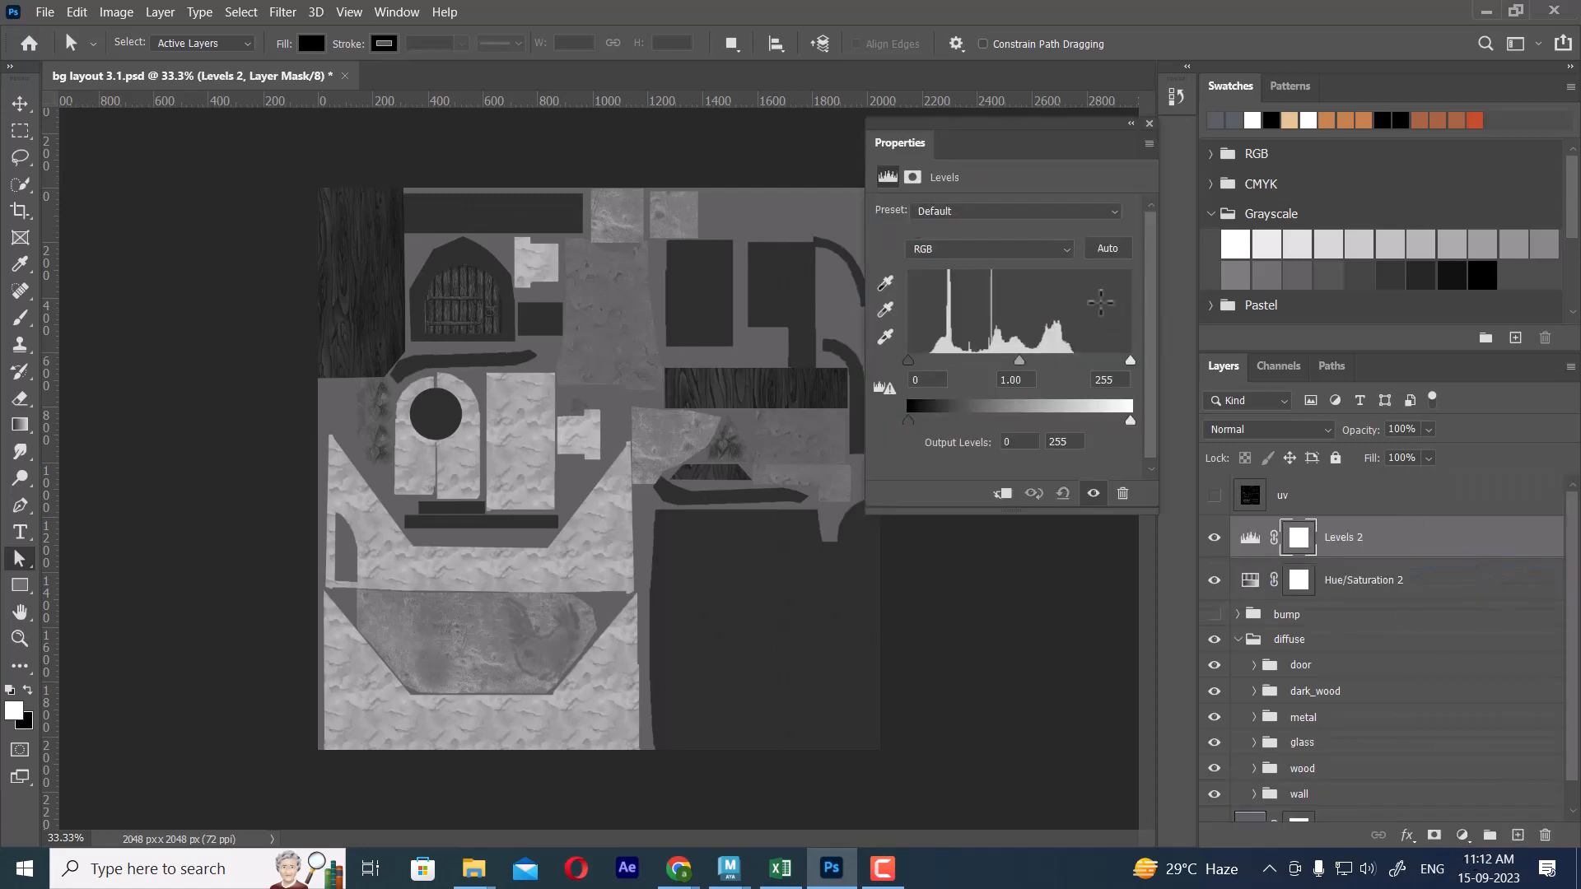
left_click_drag(909, 361, 999, 362)
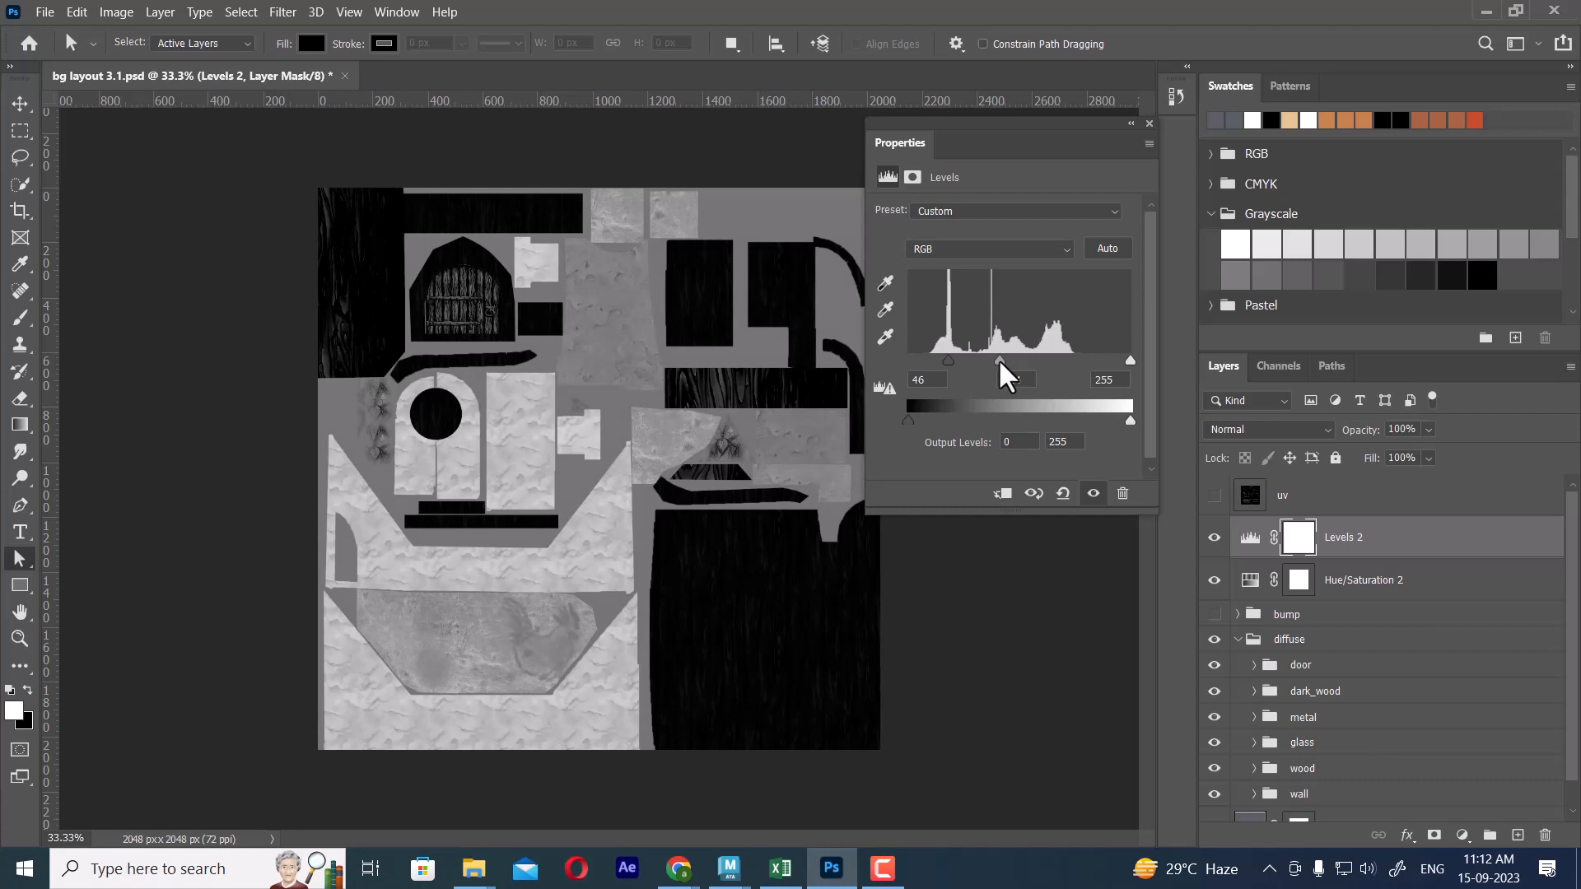
left_click_drag(1130, 362, 990, 365)
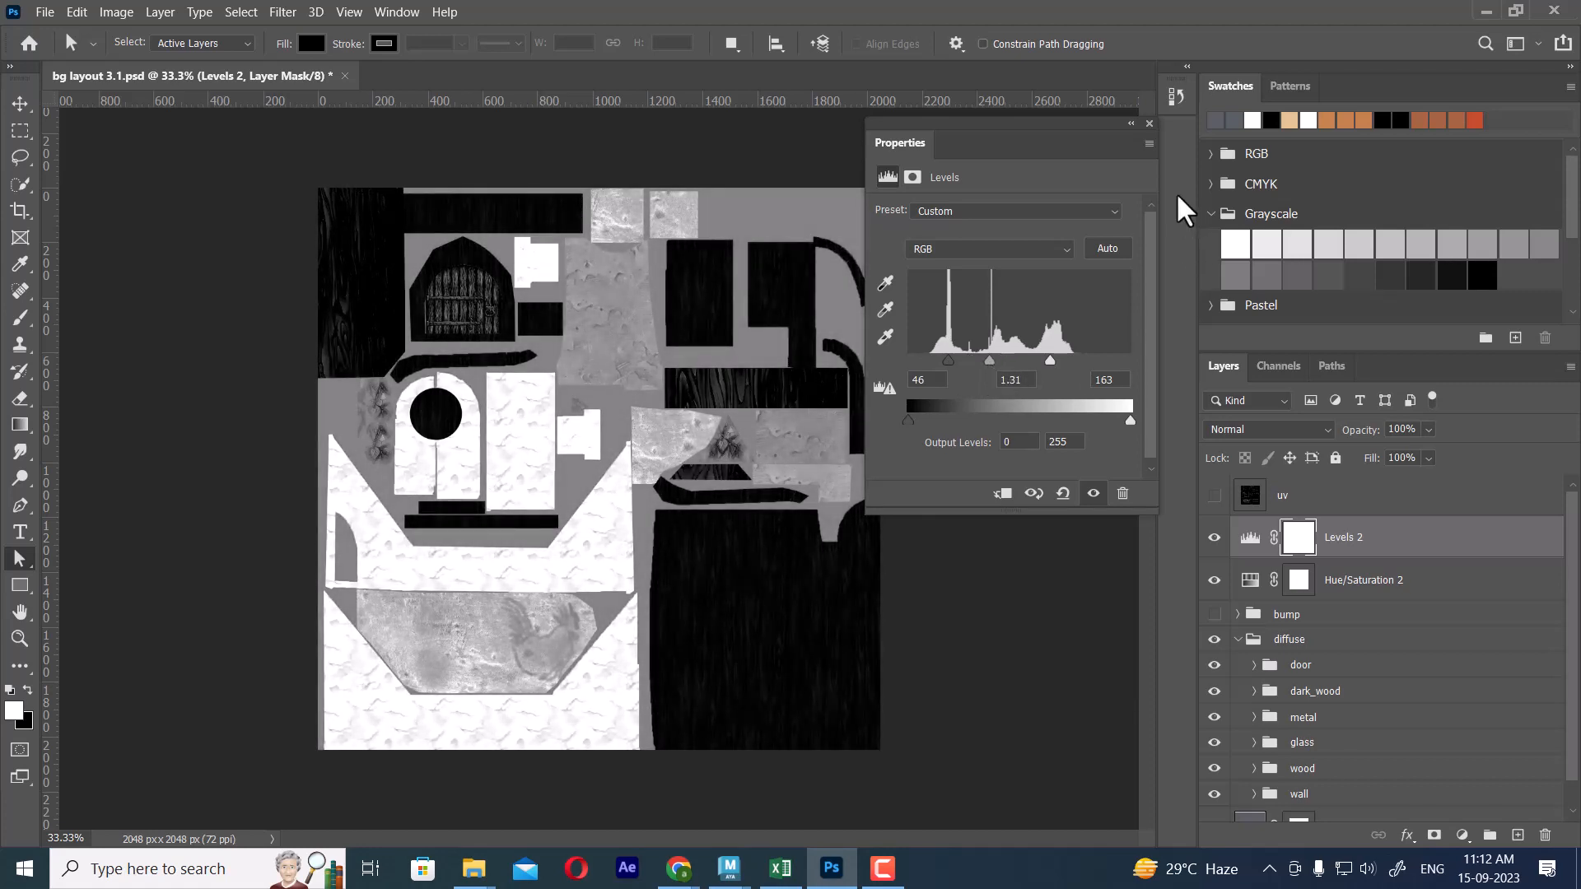
left_click(1149, 124)
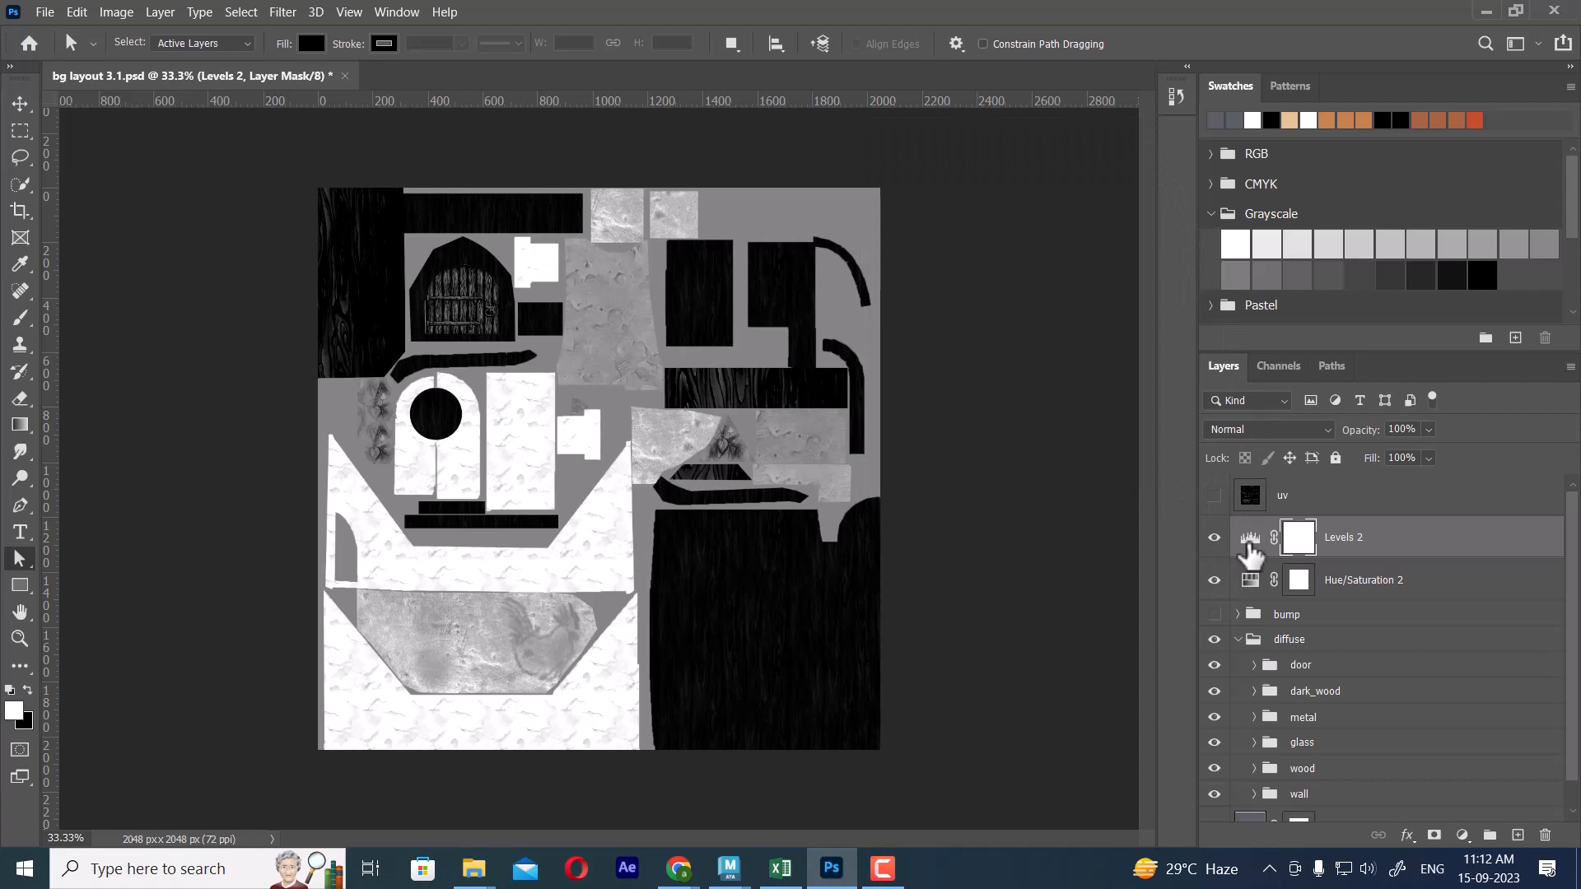
Check which parts of the grayscale map belong to the wall group by toggling its visibility.
left_click(1213, 794)
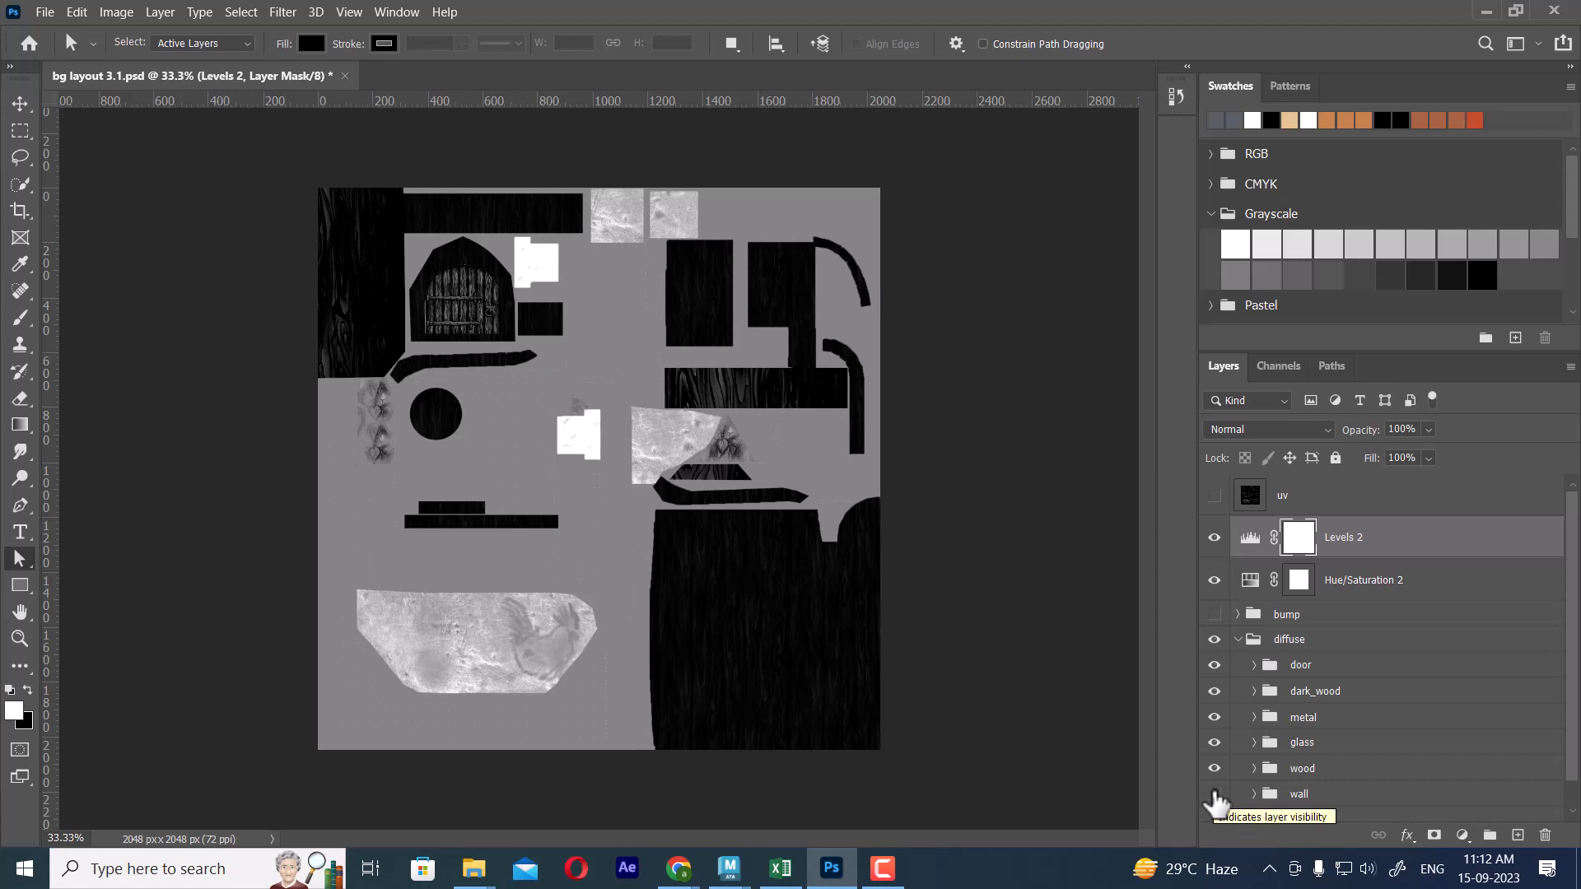
left_click(1215, 794)
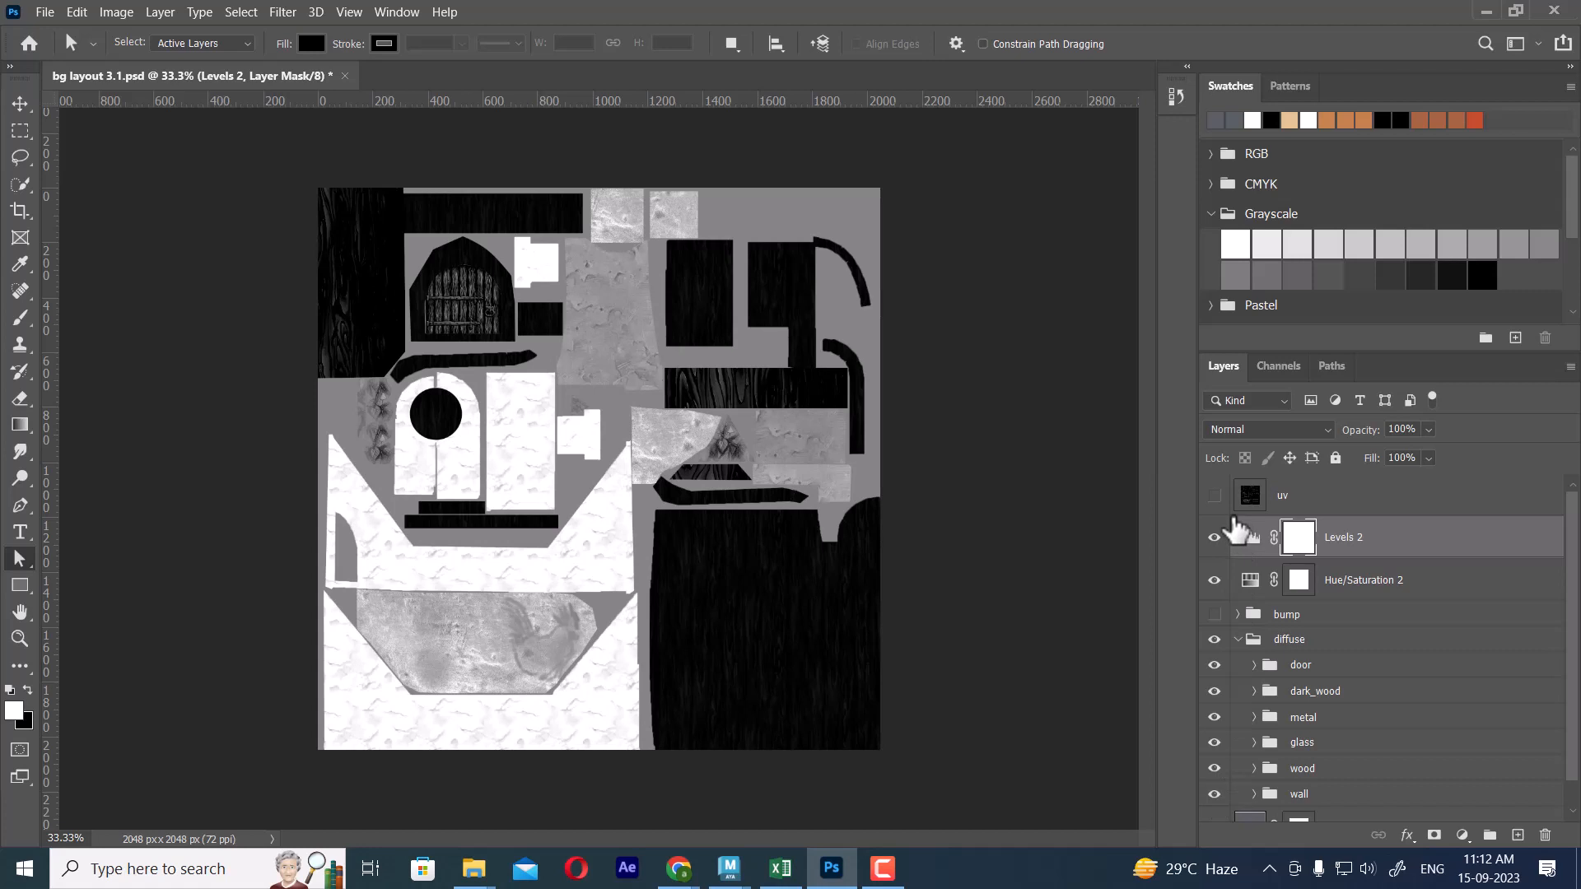
left_click(1215, 794)
left_click(1214, 794)
Group the Levels and Hue/Saturation adjustment layers, name the group speculer and hide it.
left_click(20, 104)
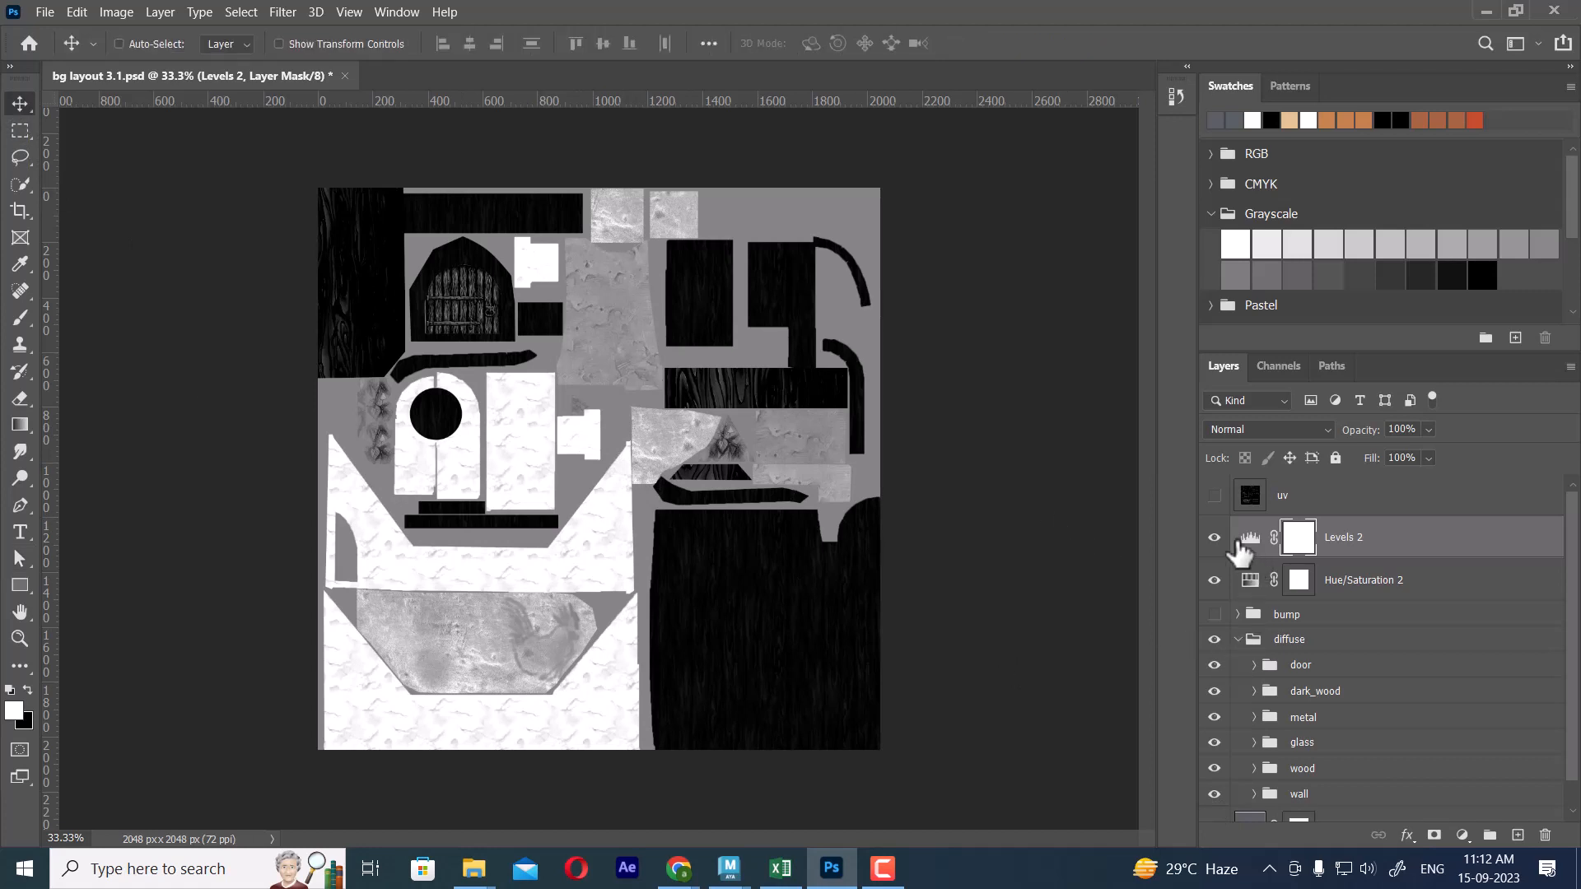
left_click(1399, 581)
left_click(1392, 553, "ctrl")
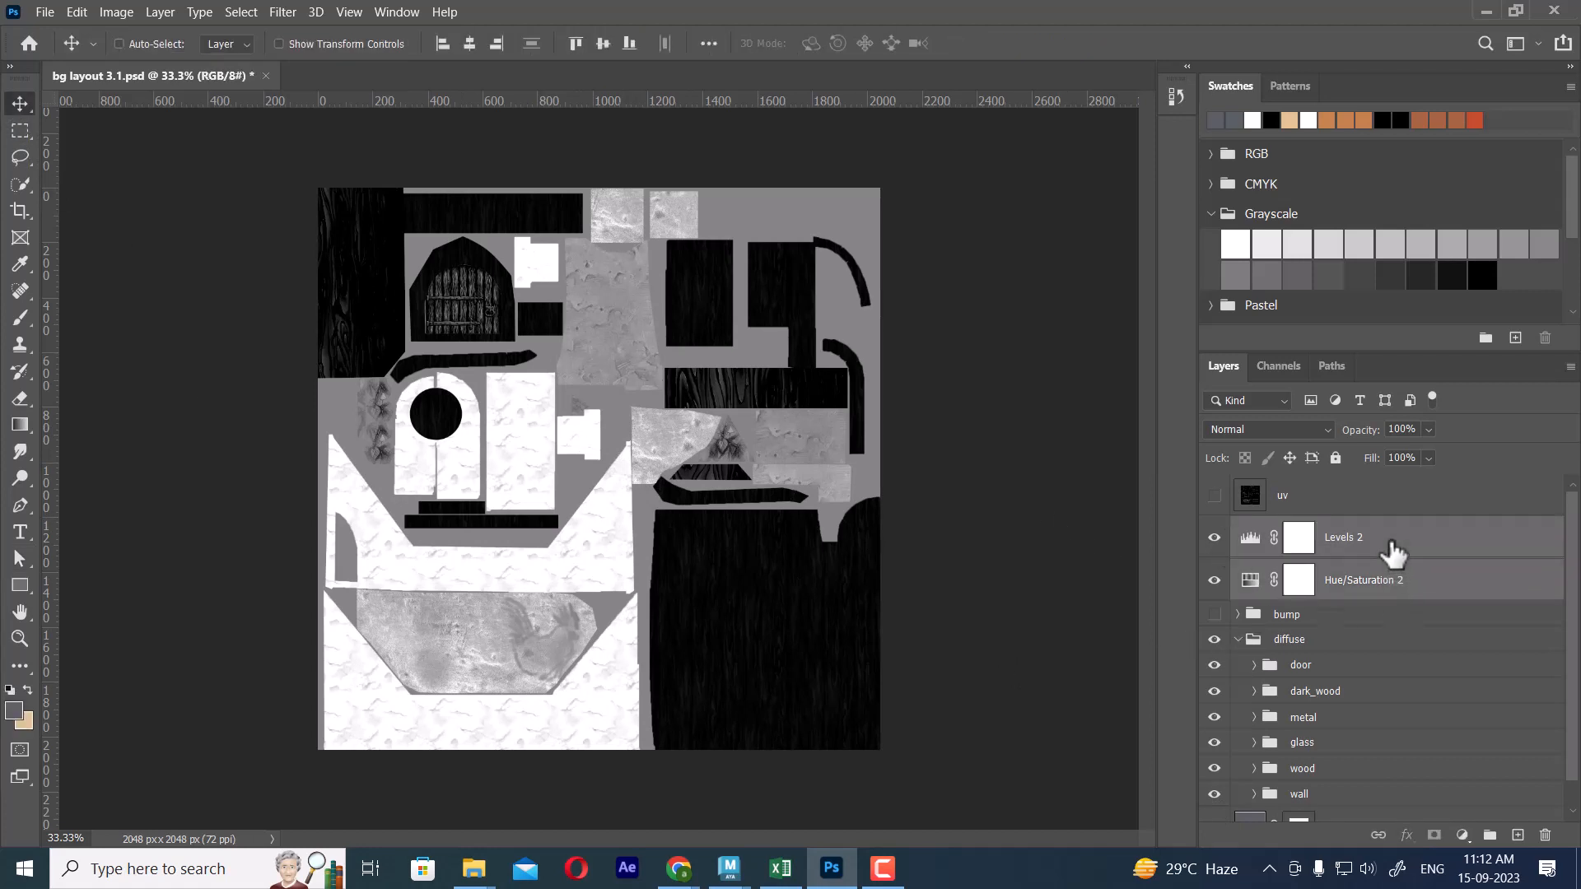
key("ctrl+g")
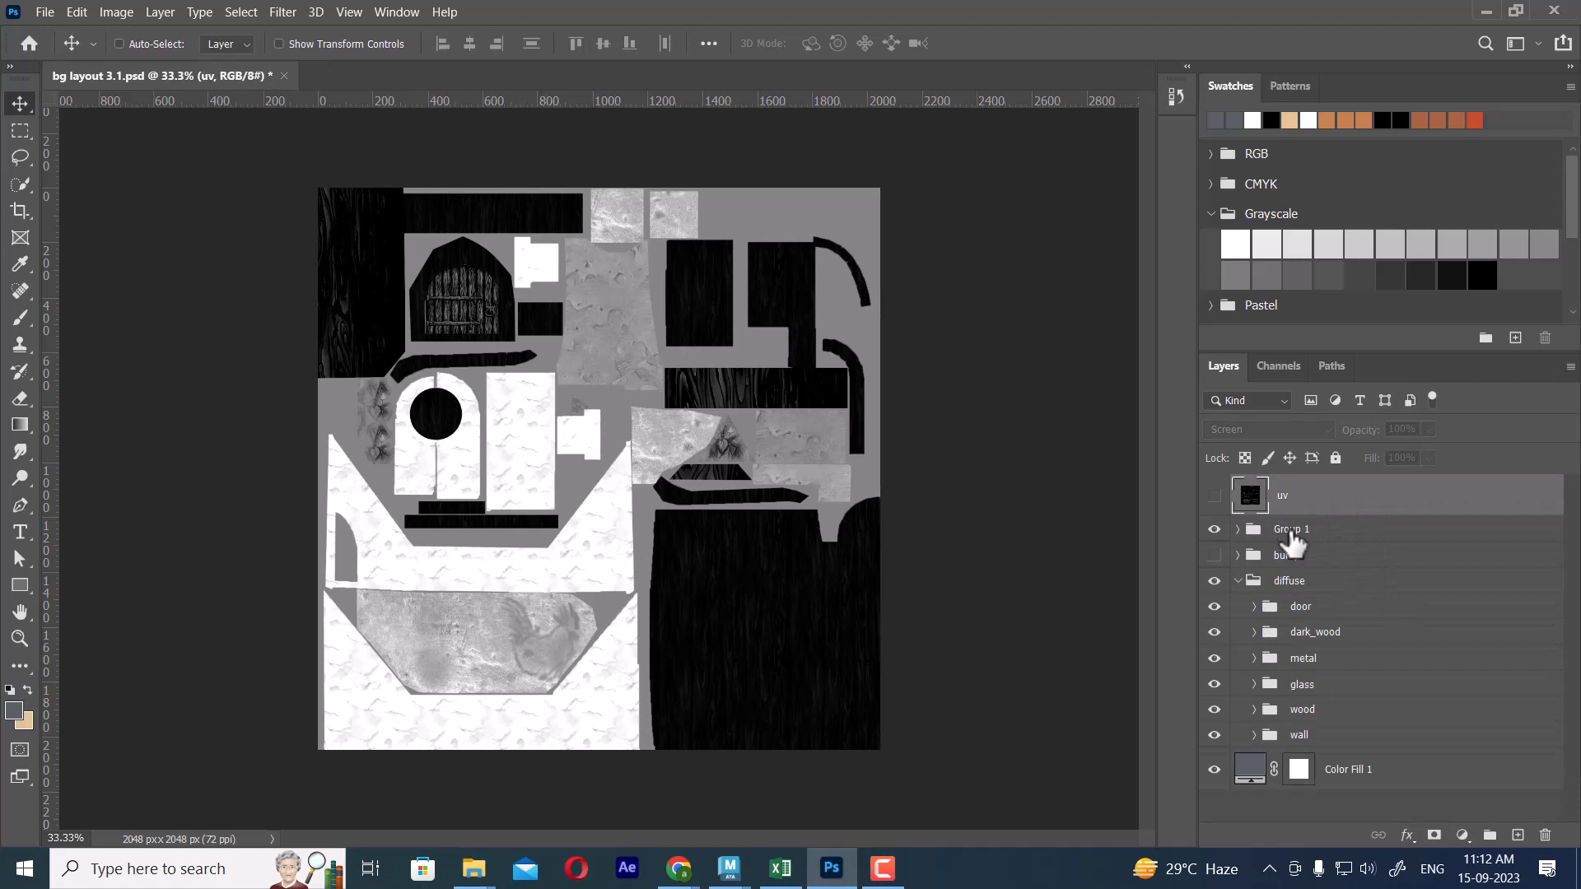
double_click(1285, 530)
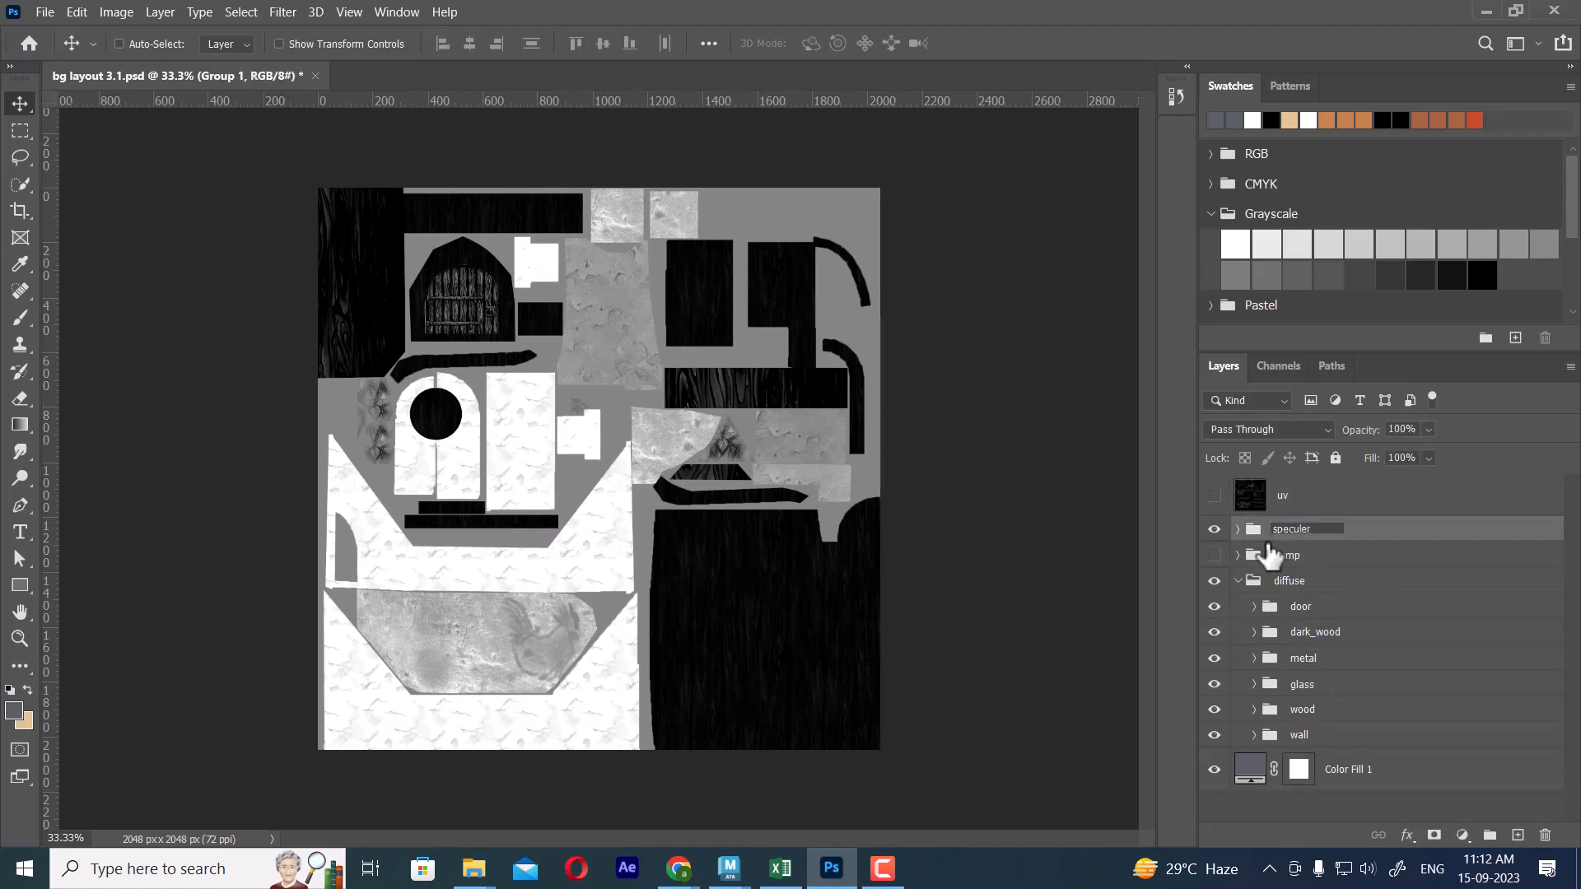
key("Return")
left_click(1213, 530)
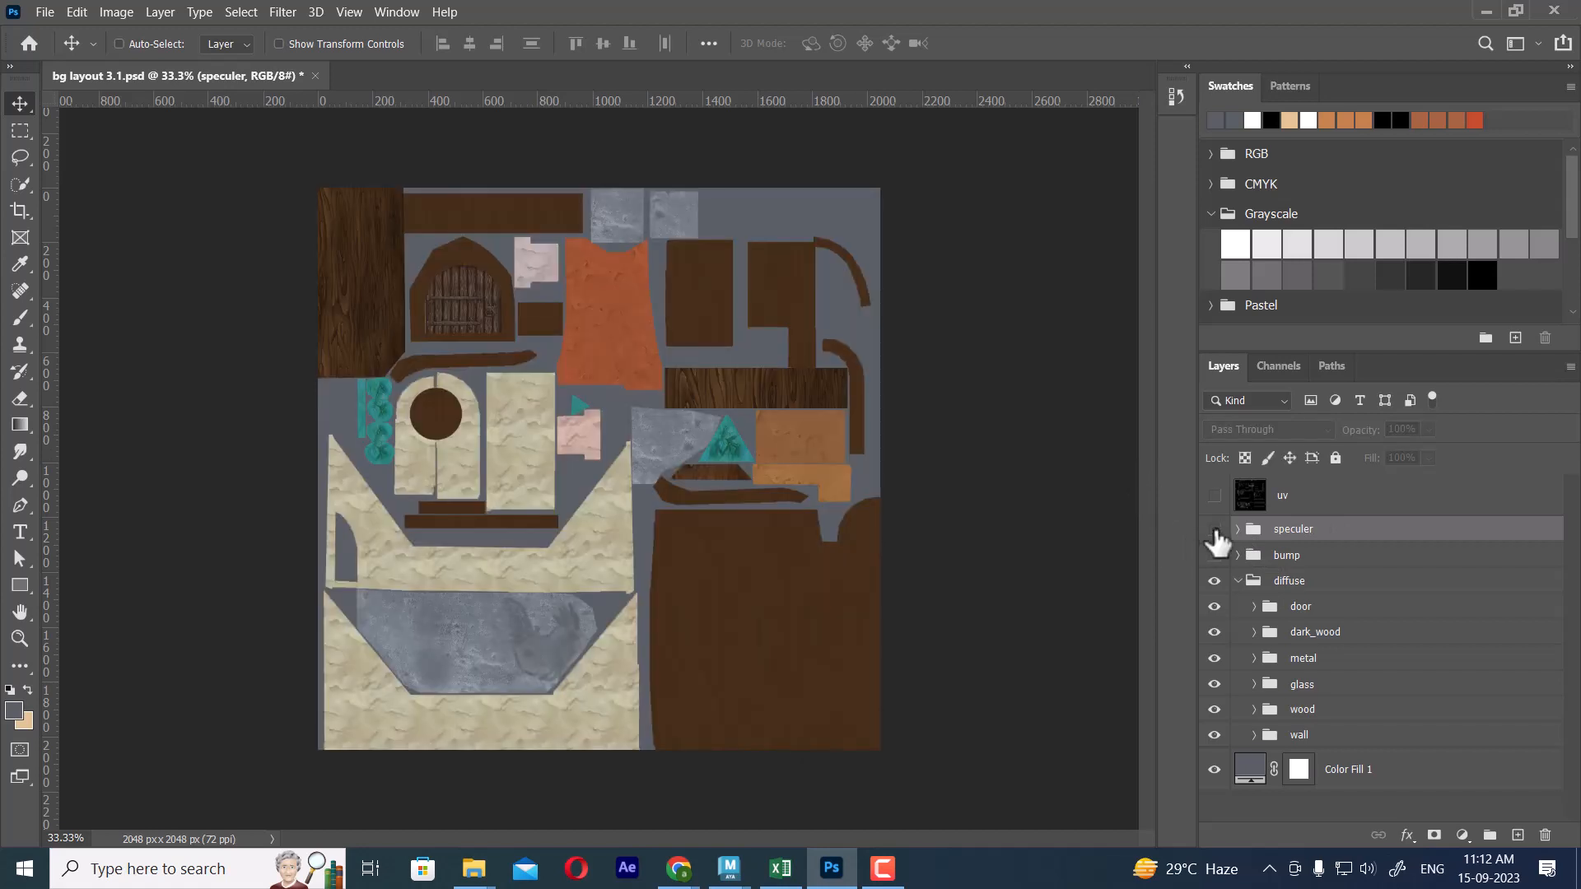
Switch to the bg texturing.mb scene in Maya, check the Specular Shading attributes of the roof beam's layout_3 material, and return to Photoshop.
mouse_move(729, 868)
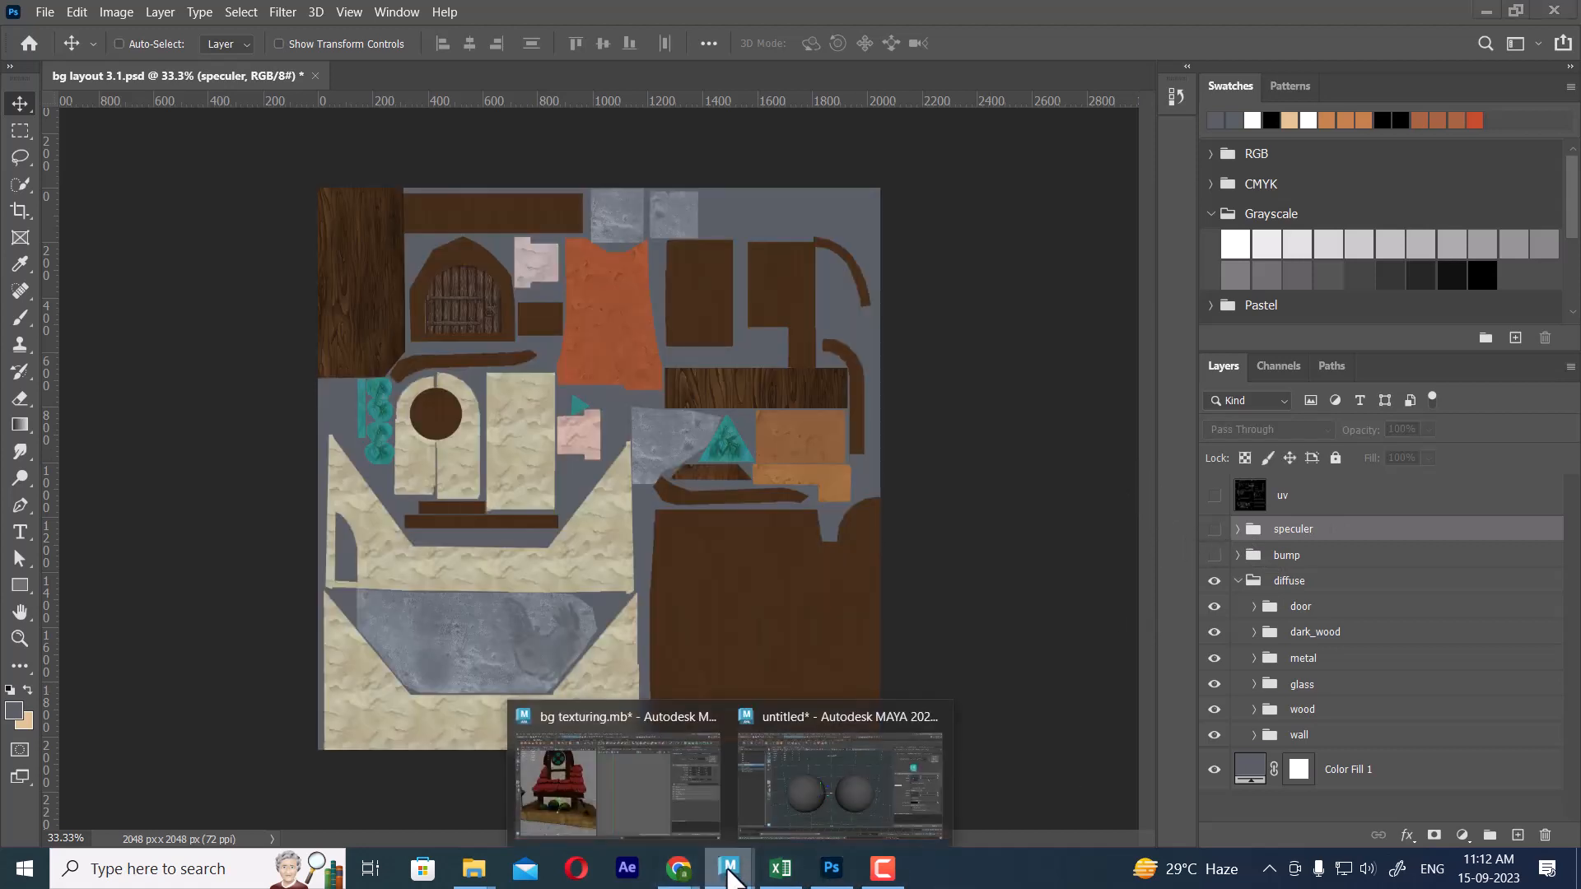
left_click(585, 772)
left_click(466, 506)
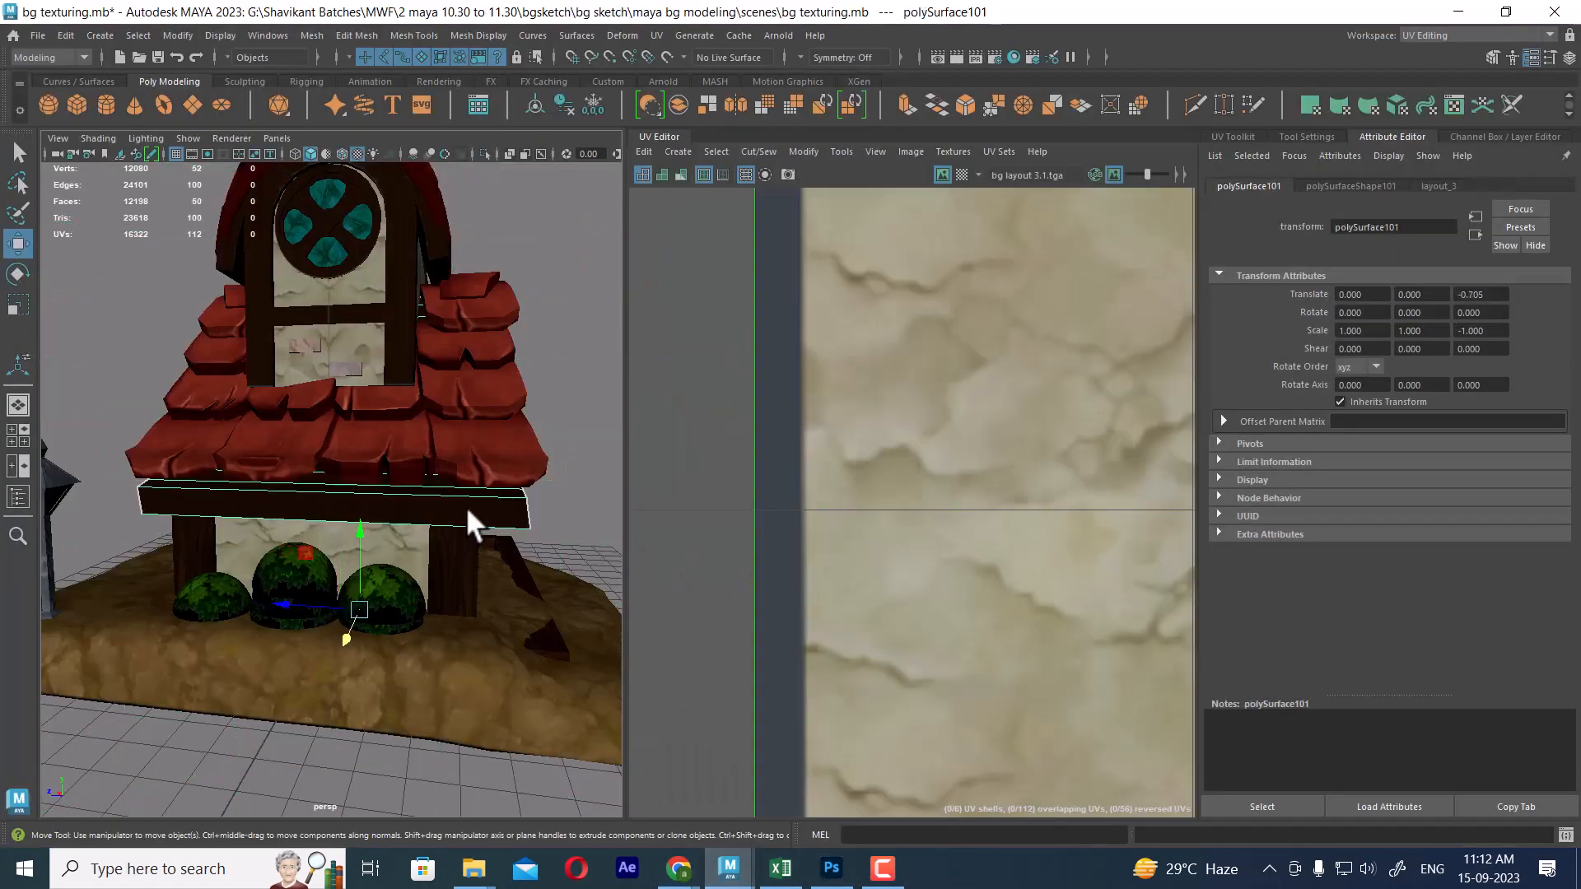
right_click(466, 506)
left_click(483, 774)
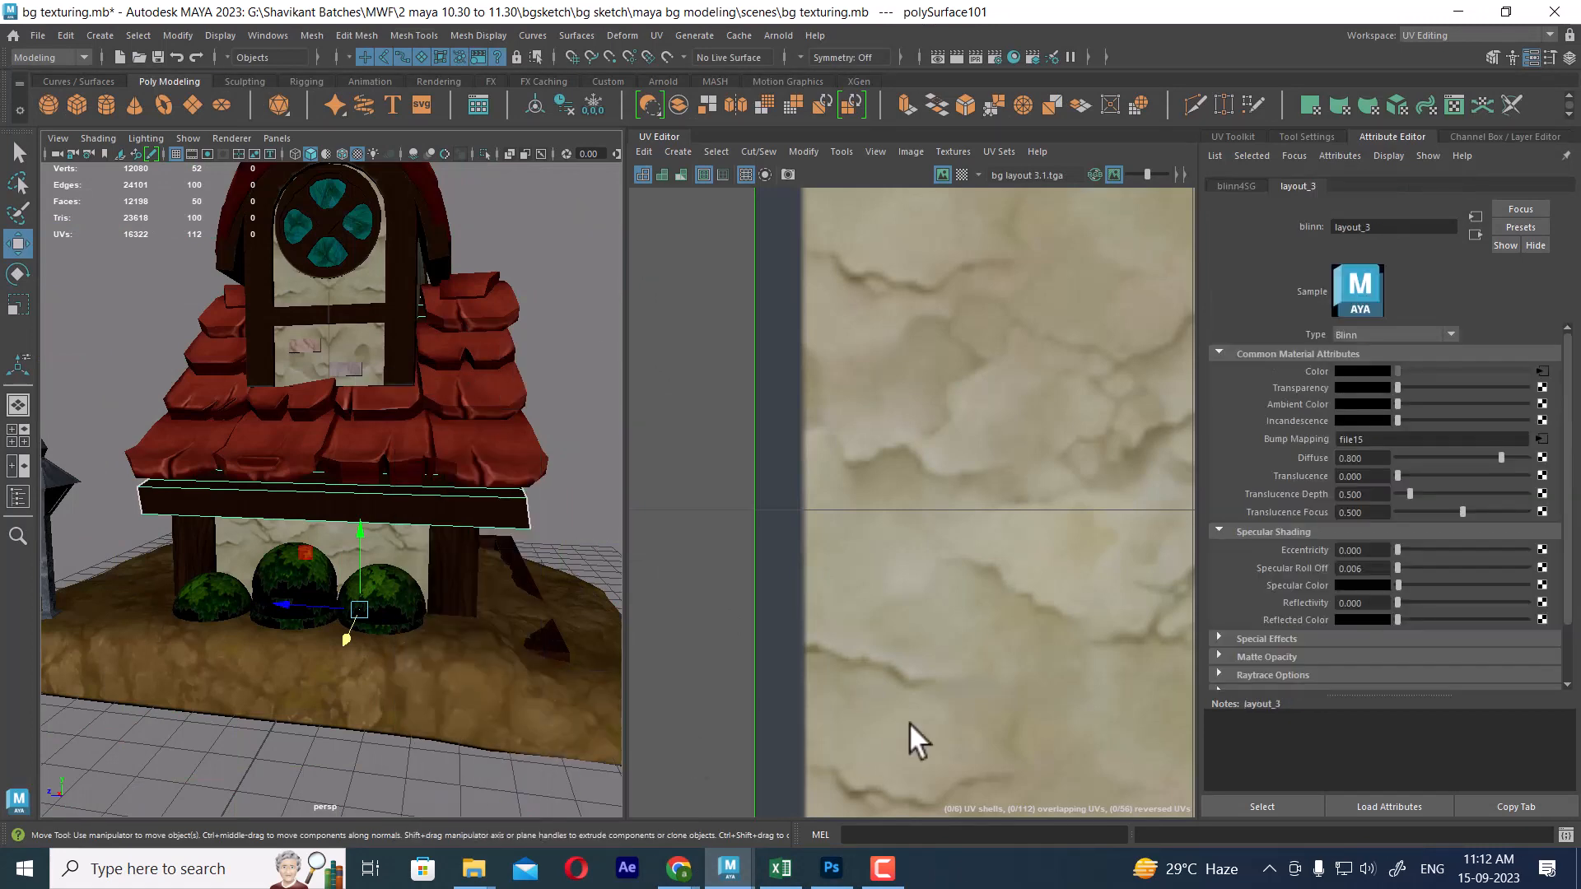
left_click(1458, 11)
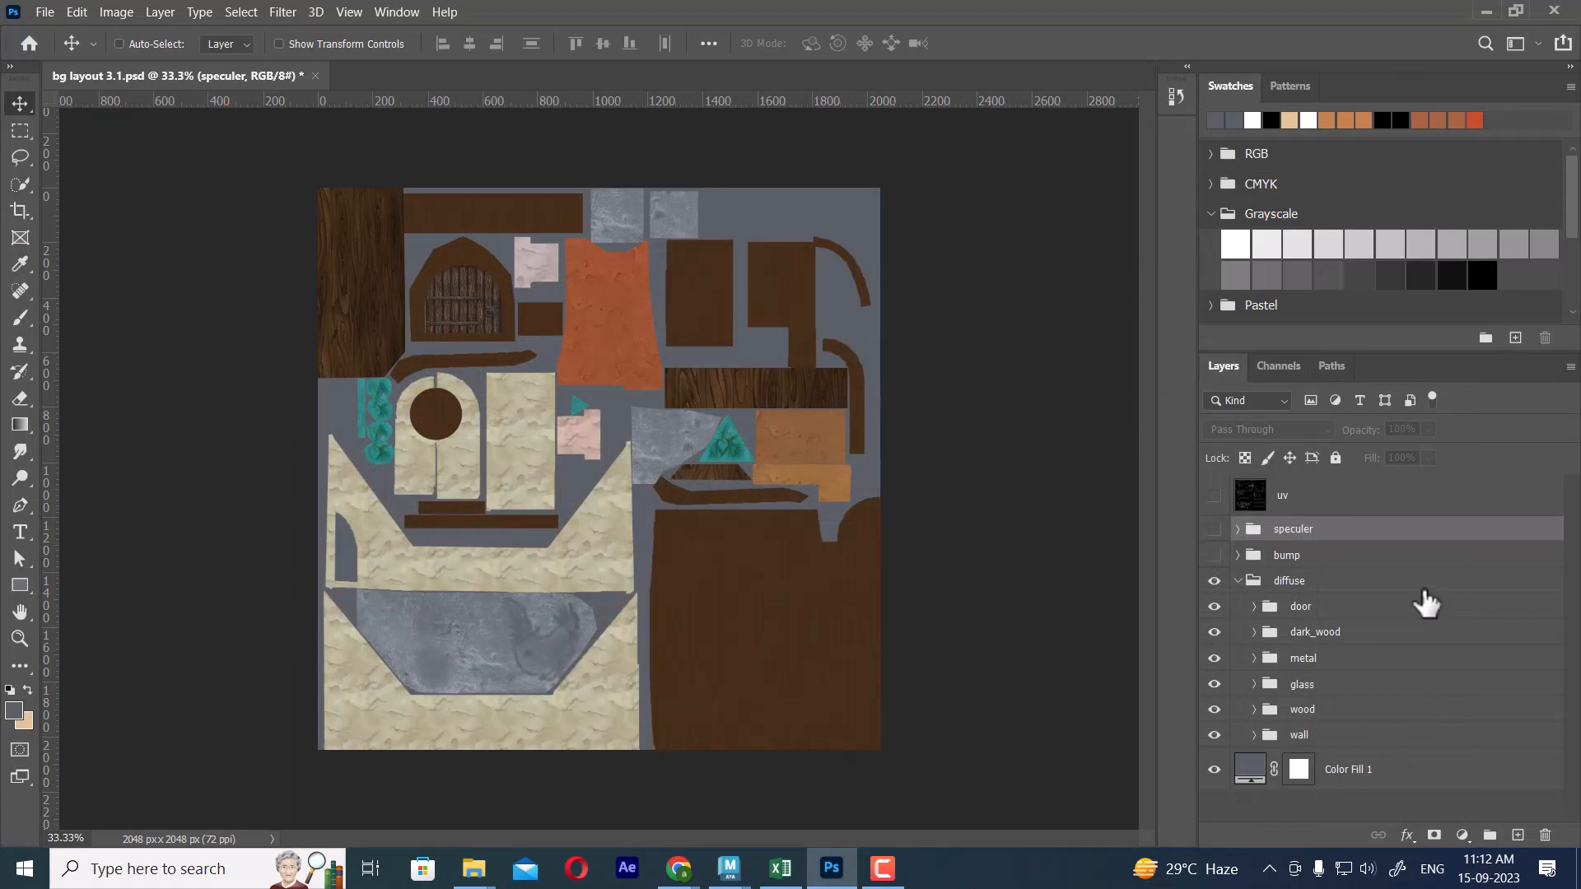
Rename the speculer group to specular and compare the map with the group shown and hidden.
double_click(1294, 530)
type("specular")
key("Return")
left_click(1214, 529)
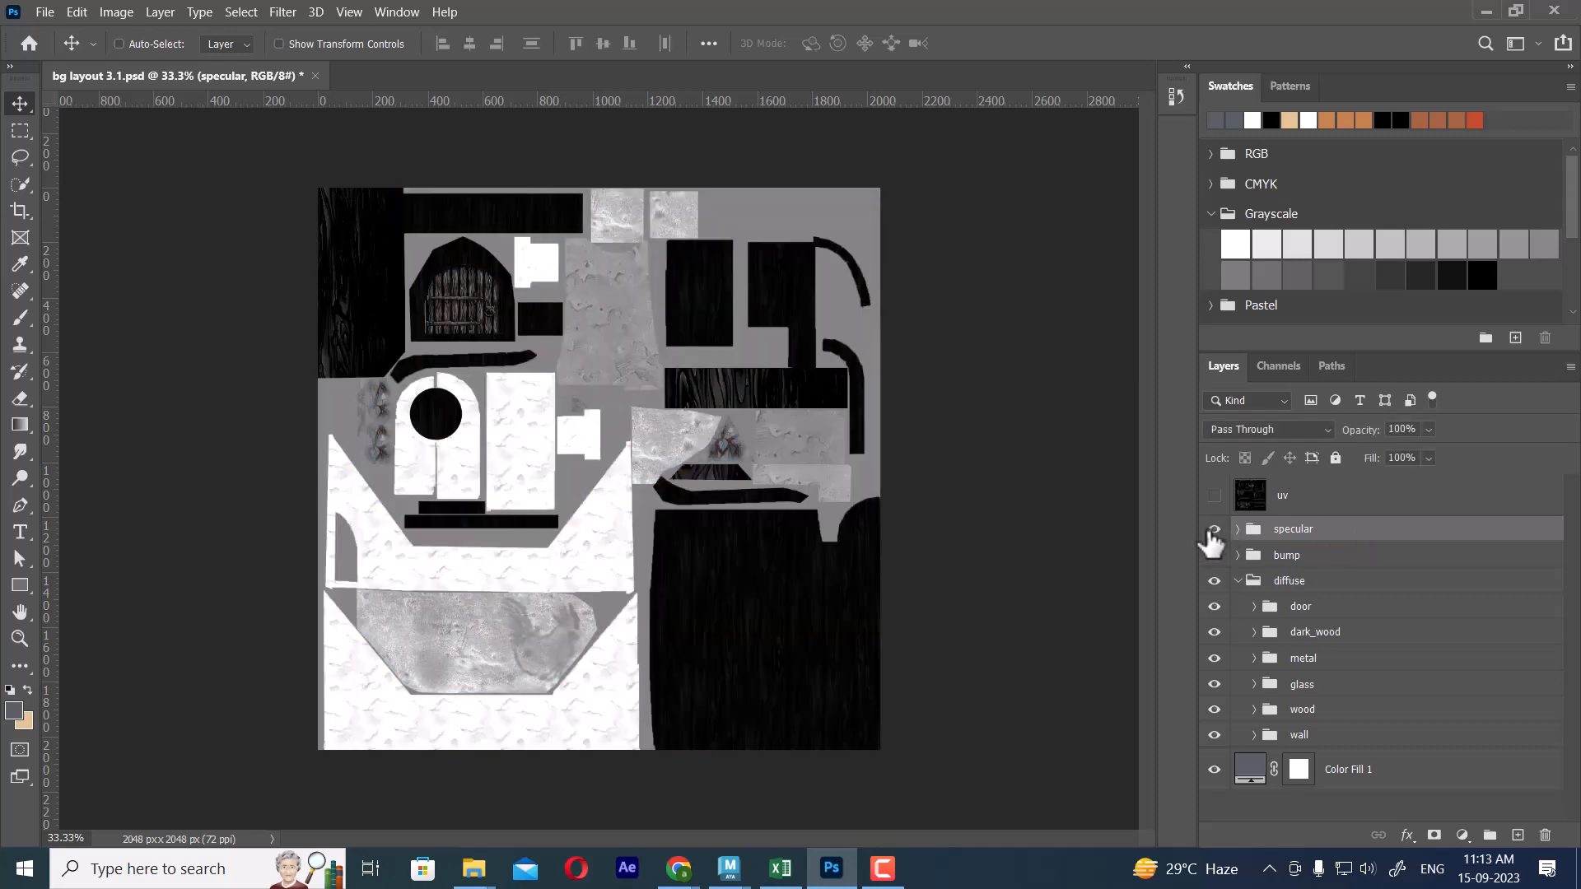
left_click(1214, 530)
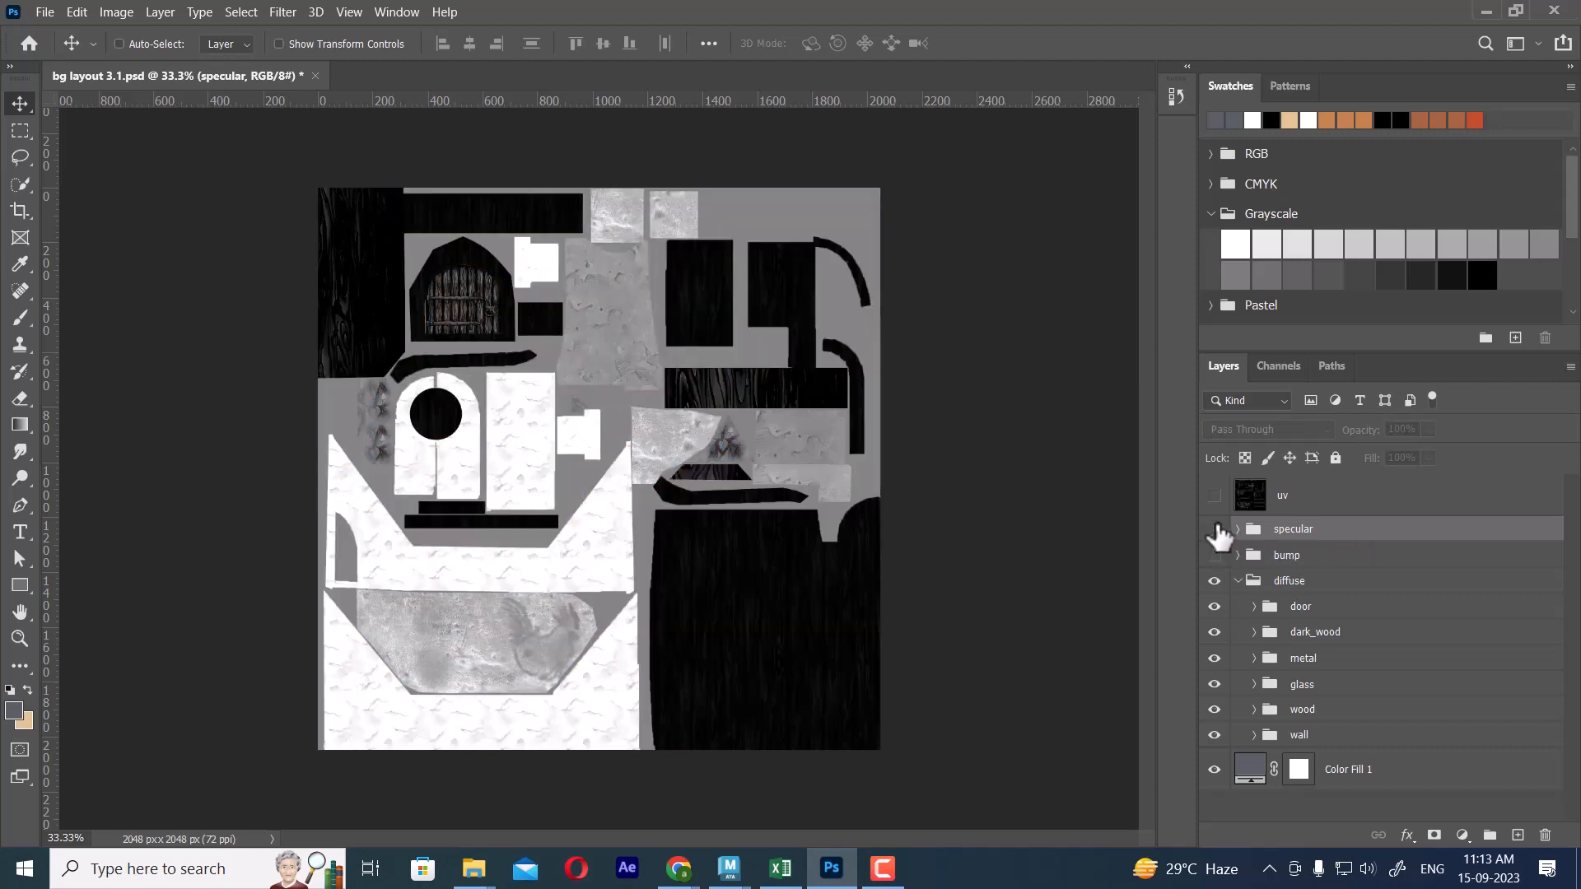
Find the group holding the pink wall patches and toggle the wood group's visibility to check its contents.
key("ctrl+plus")
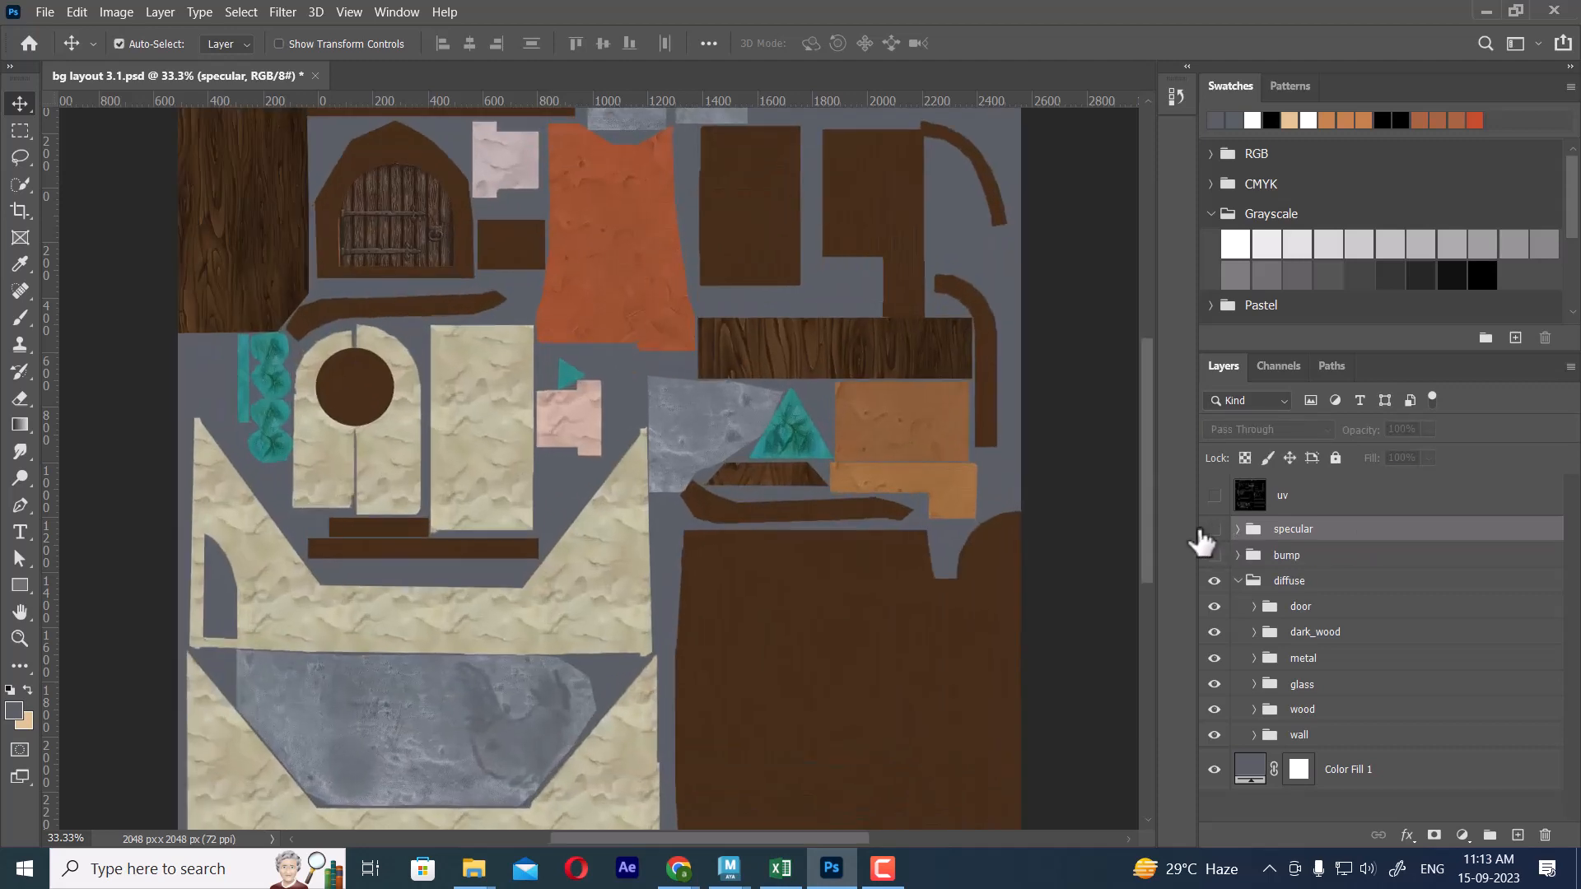
right_click(587, 425)
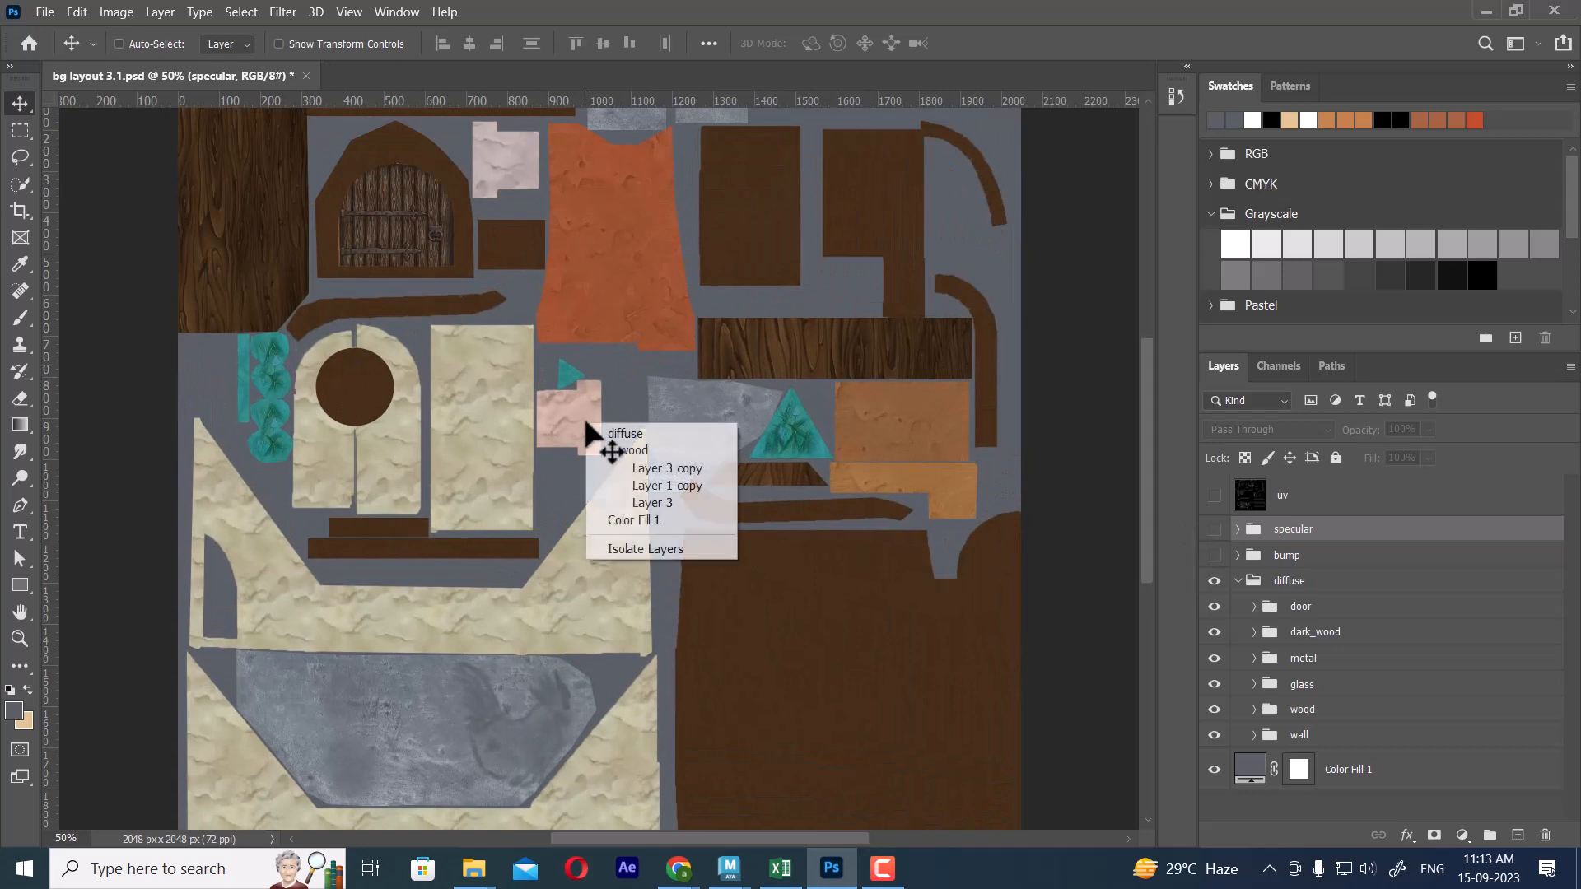
left_click(627, 449)
left_click(1214, 709)
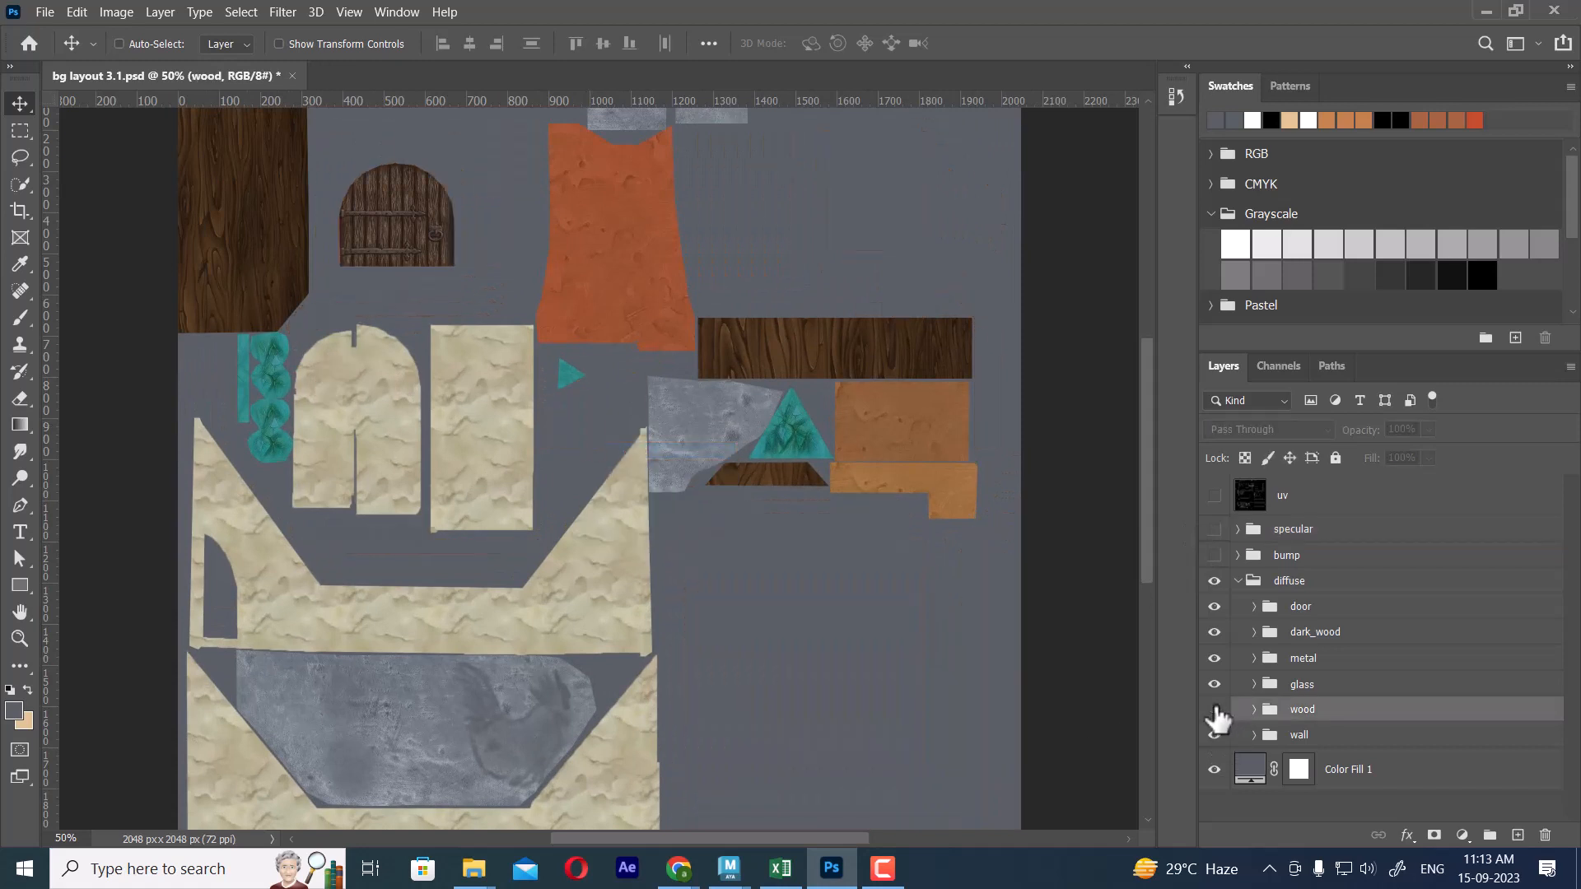
left_click(1214, 709)
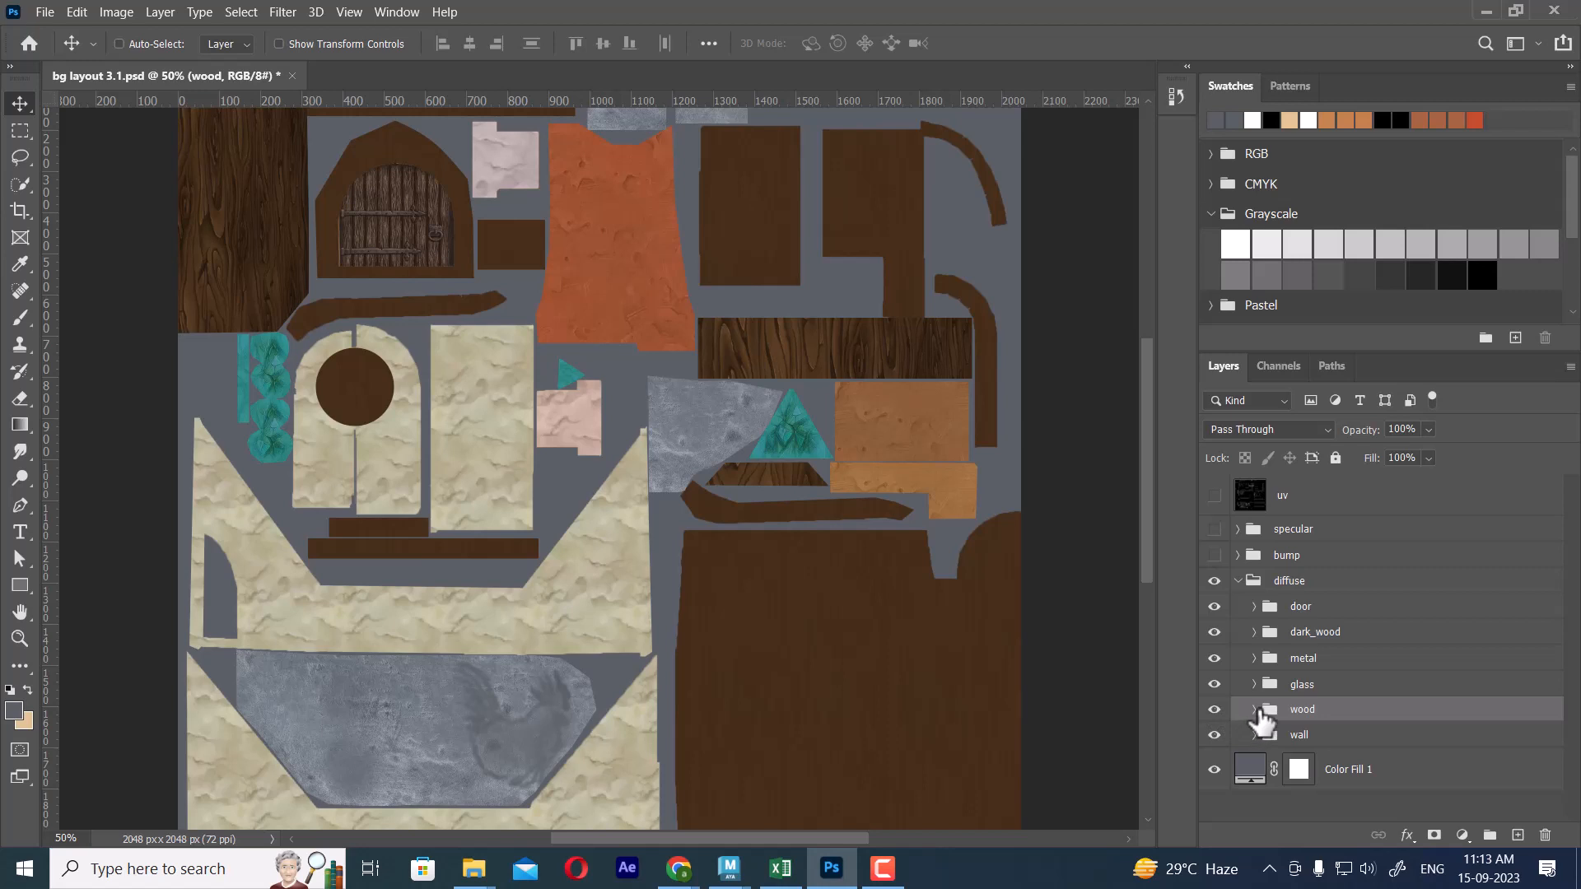
Expand the wood group and toggle Layer 3 copy and Layer 1 copy to identify the layers behind the pink patches.
left_click(1253, 709)
scroll(1393, 699, "down", 2)
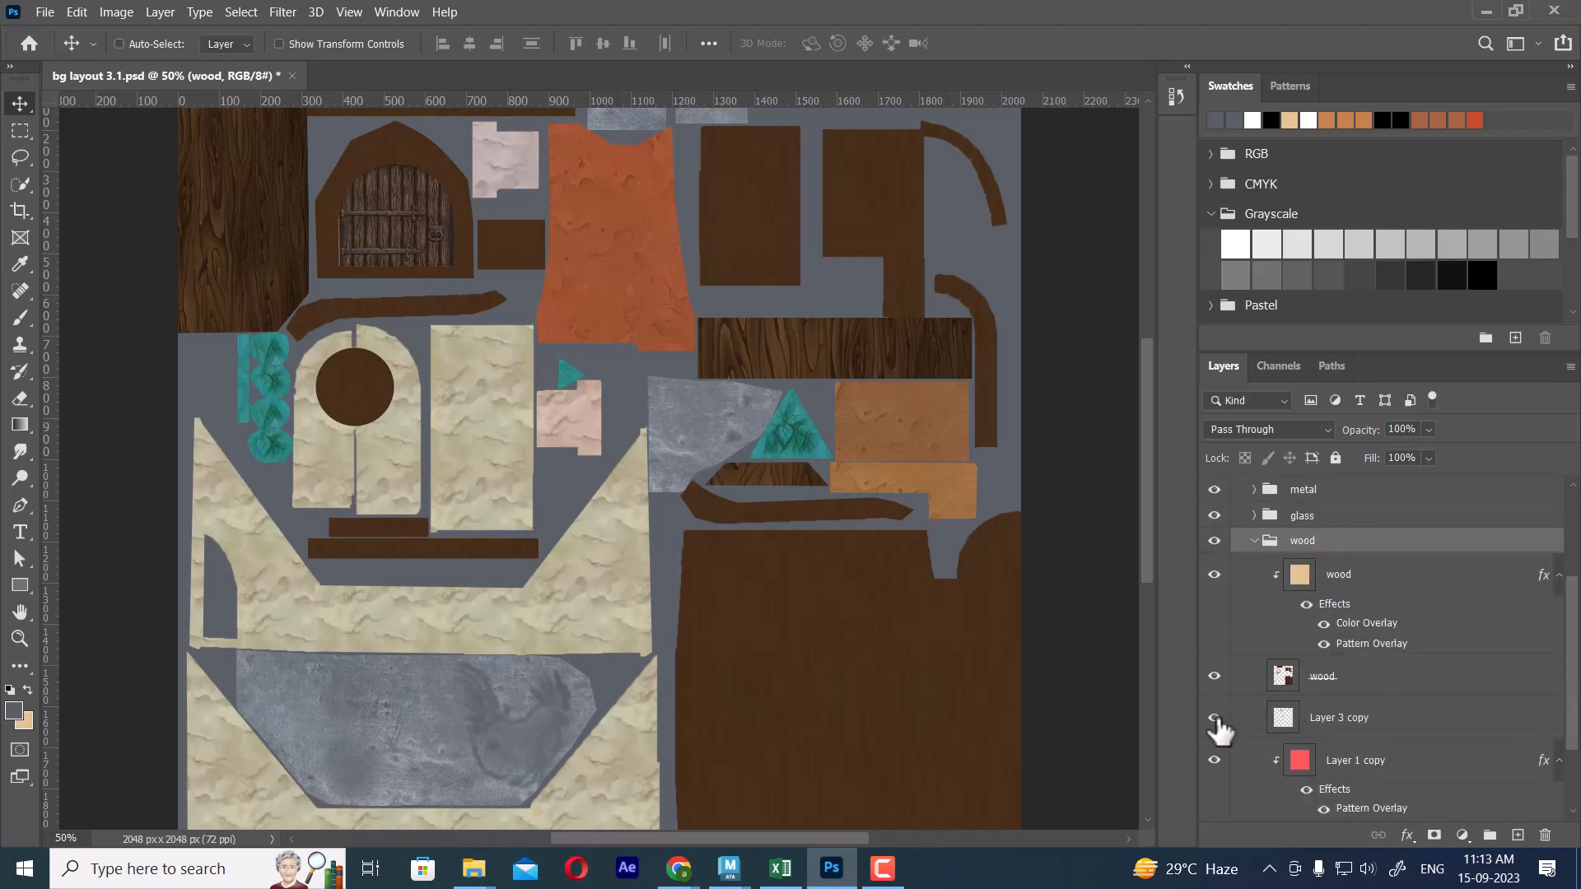
scroll(1371, 722, "down", 1)
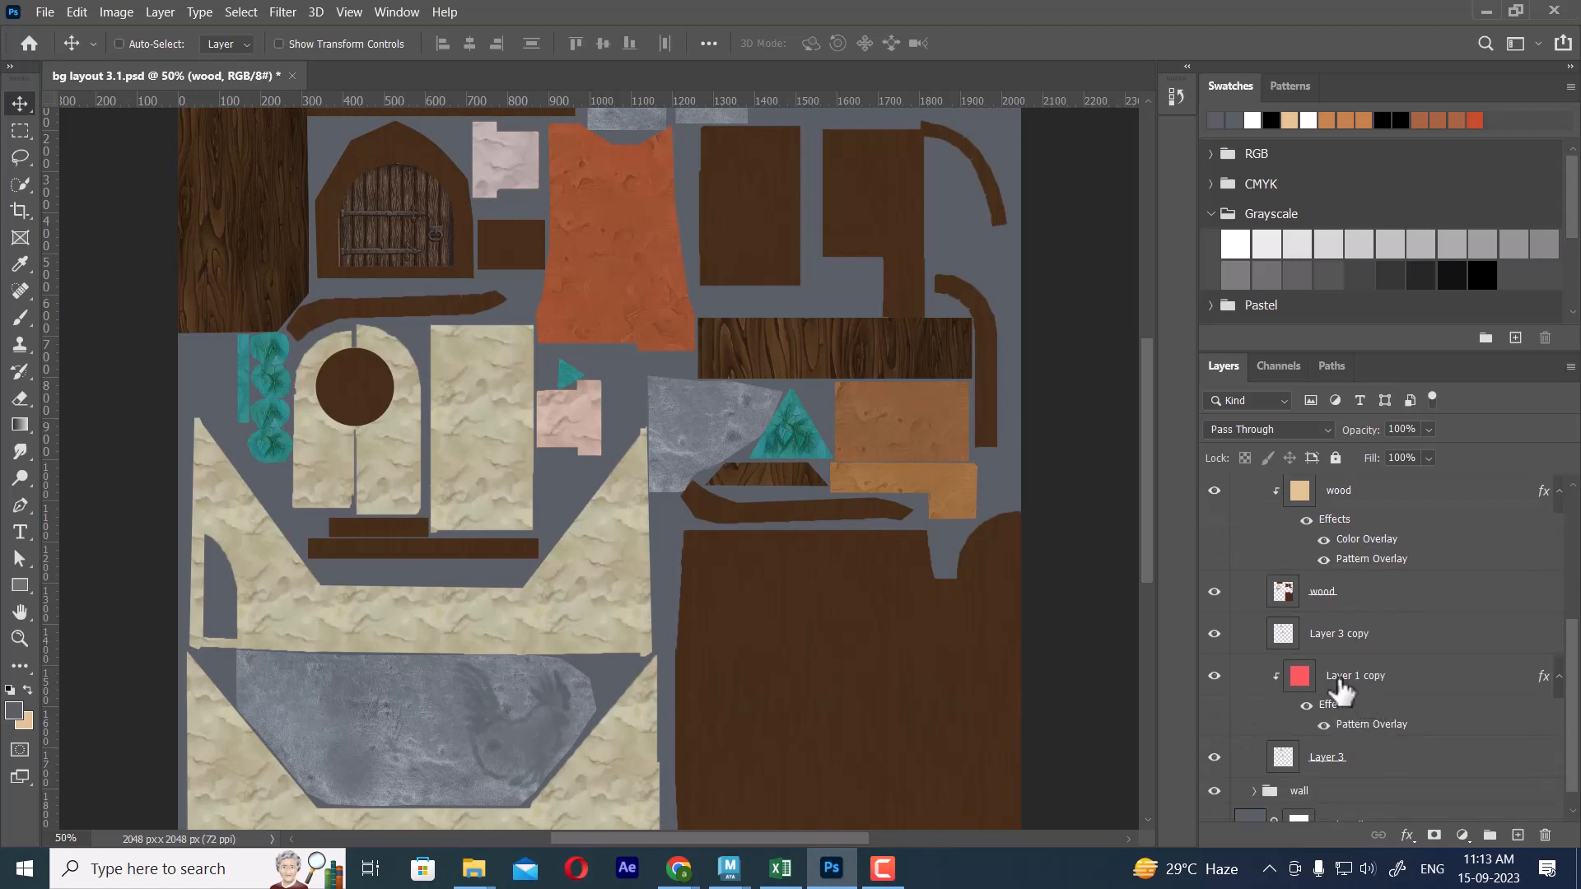
left_click(1214, 633)
left_click(1214, 675)
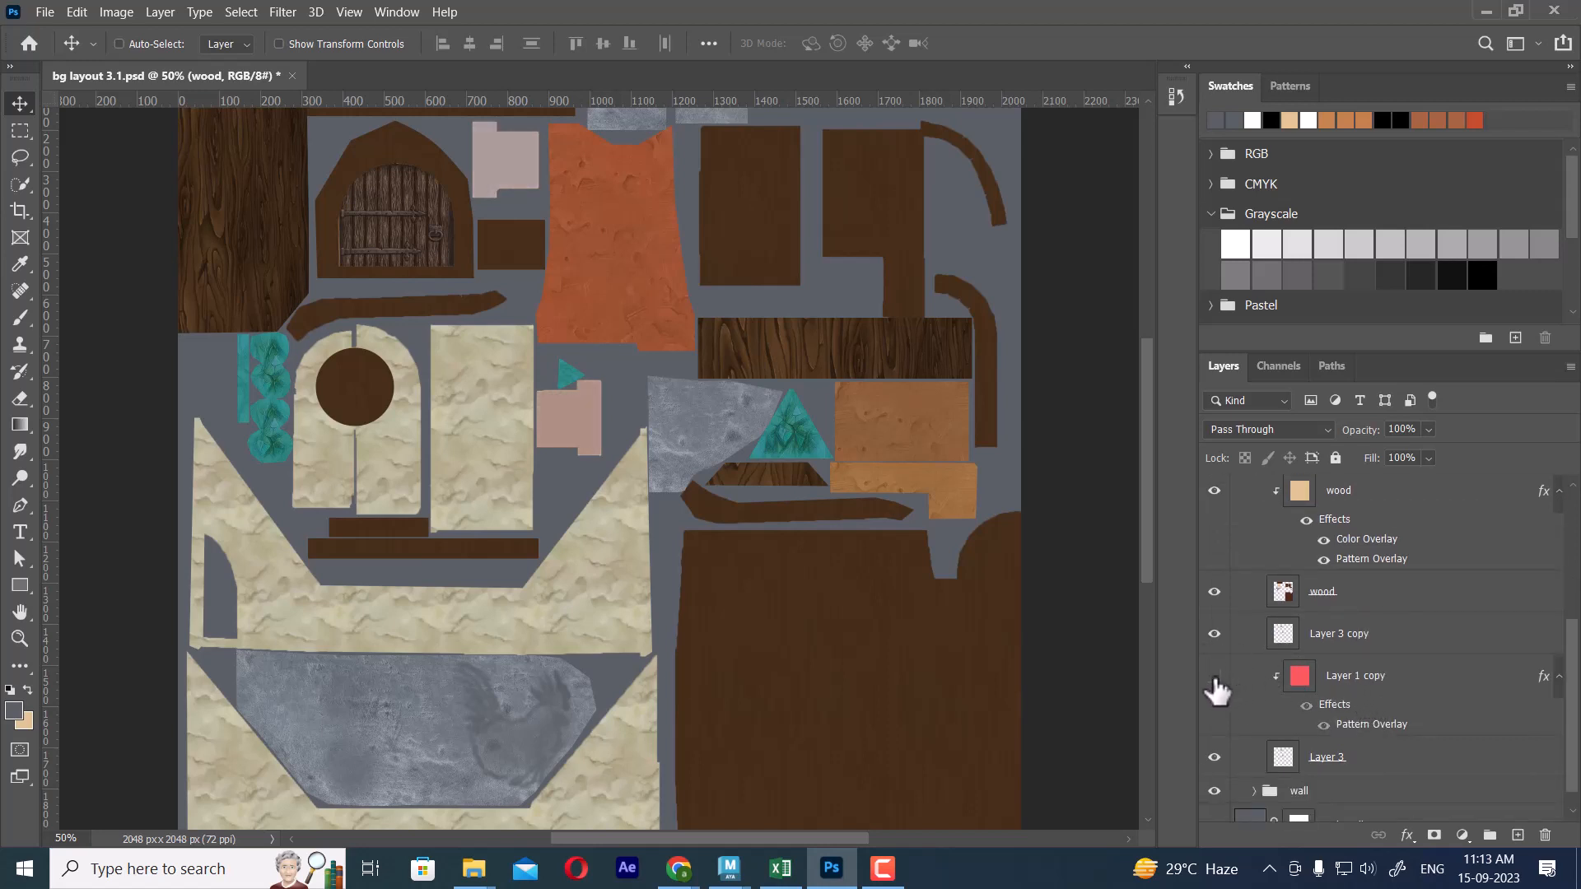
left_click(1213, 676)
Move Layer 3 copy, Layer 1 copy and Layer 3 from the wood group into the wall group.
left_click(1371, 635)
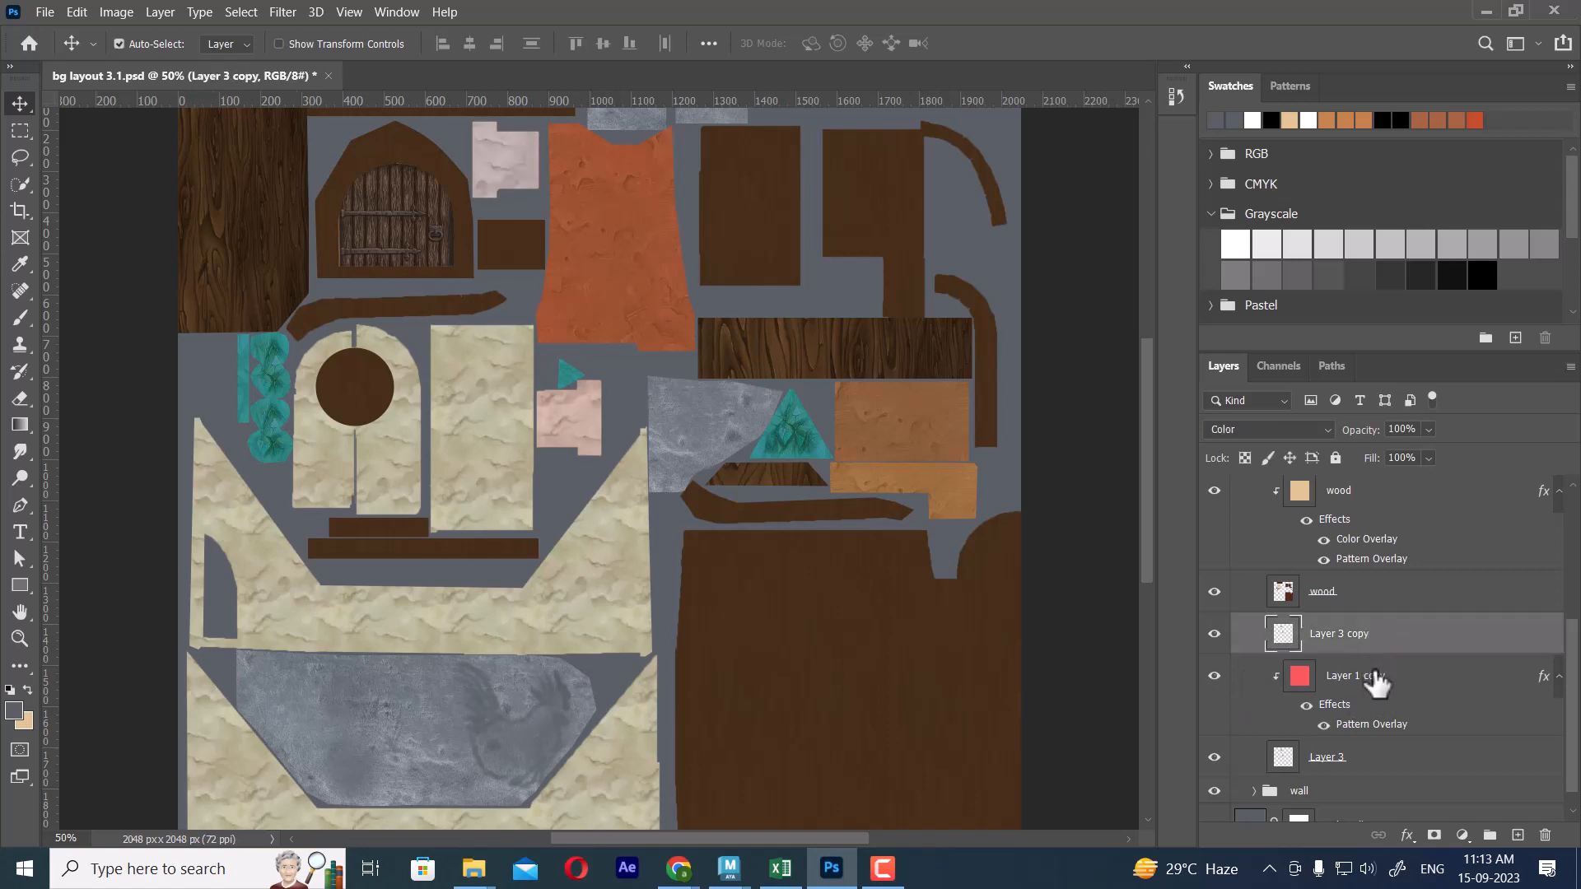
left_click(1373, 682, "shift")
left_click(1214, 757)
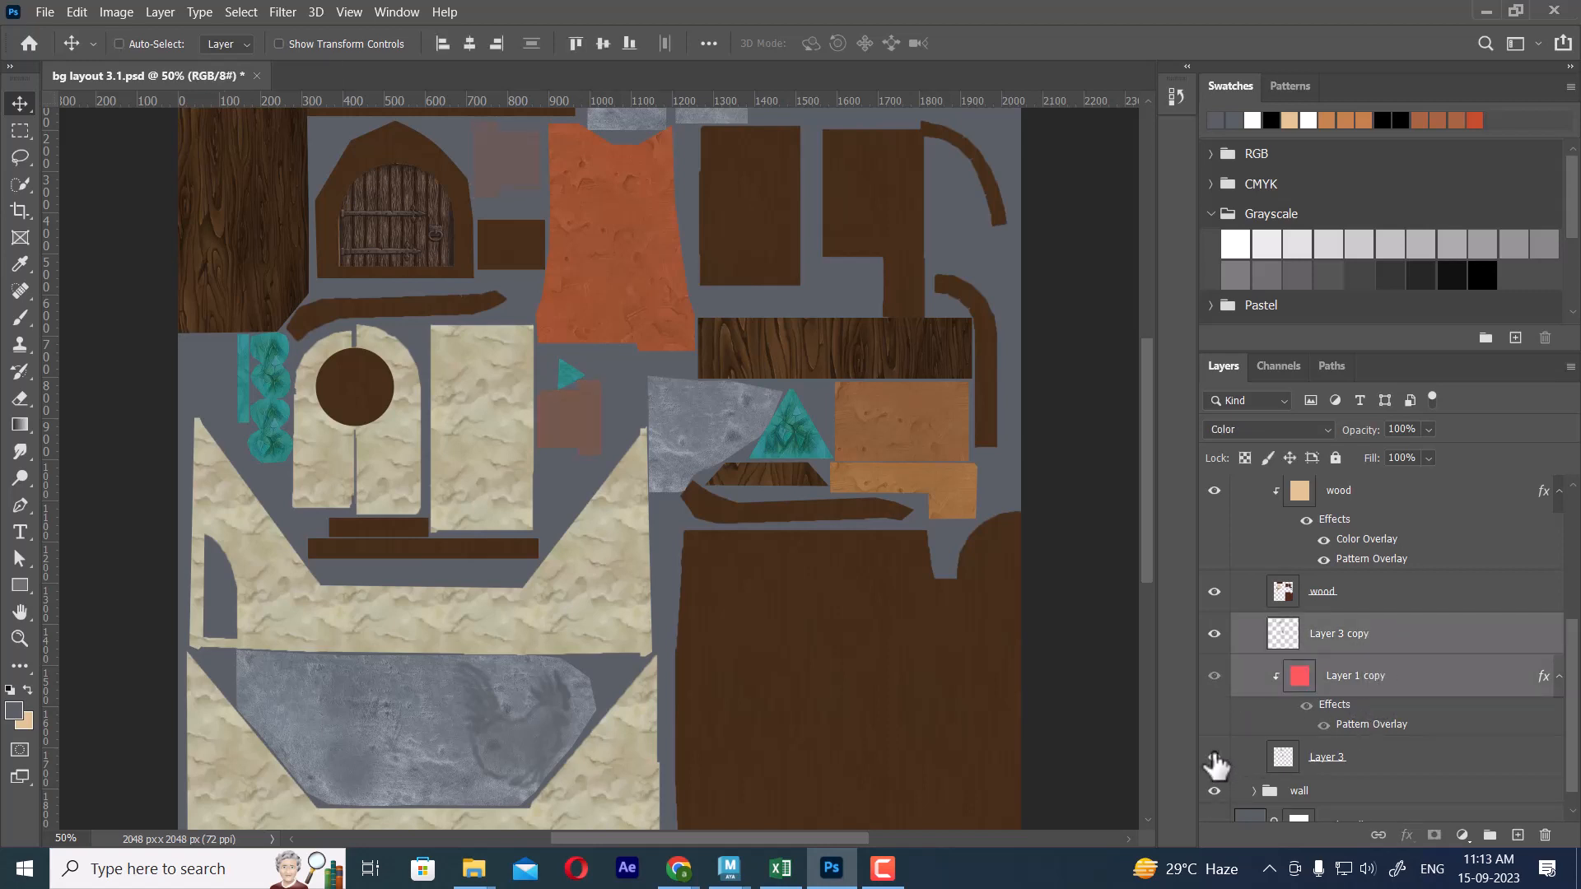
left_click(1215, 758)
left_click(1372, 753, "shift")
scroll(1383, 745, "down", 1)
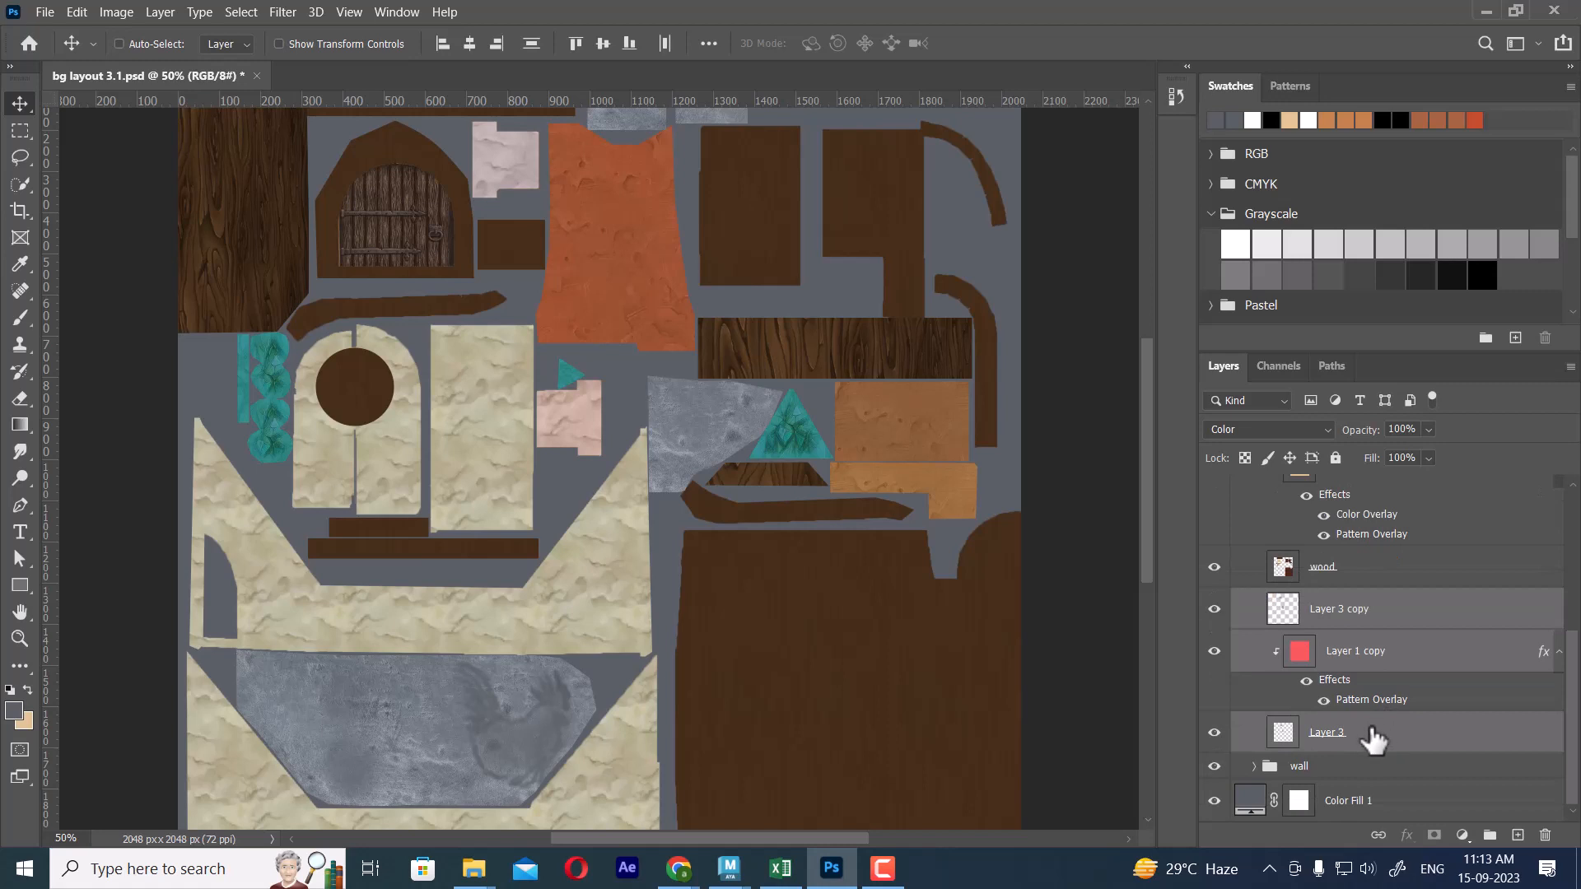
left_click_drag(1375, 735, 1364, 778)
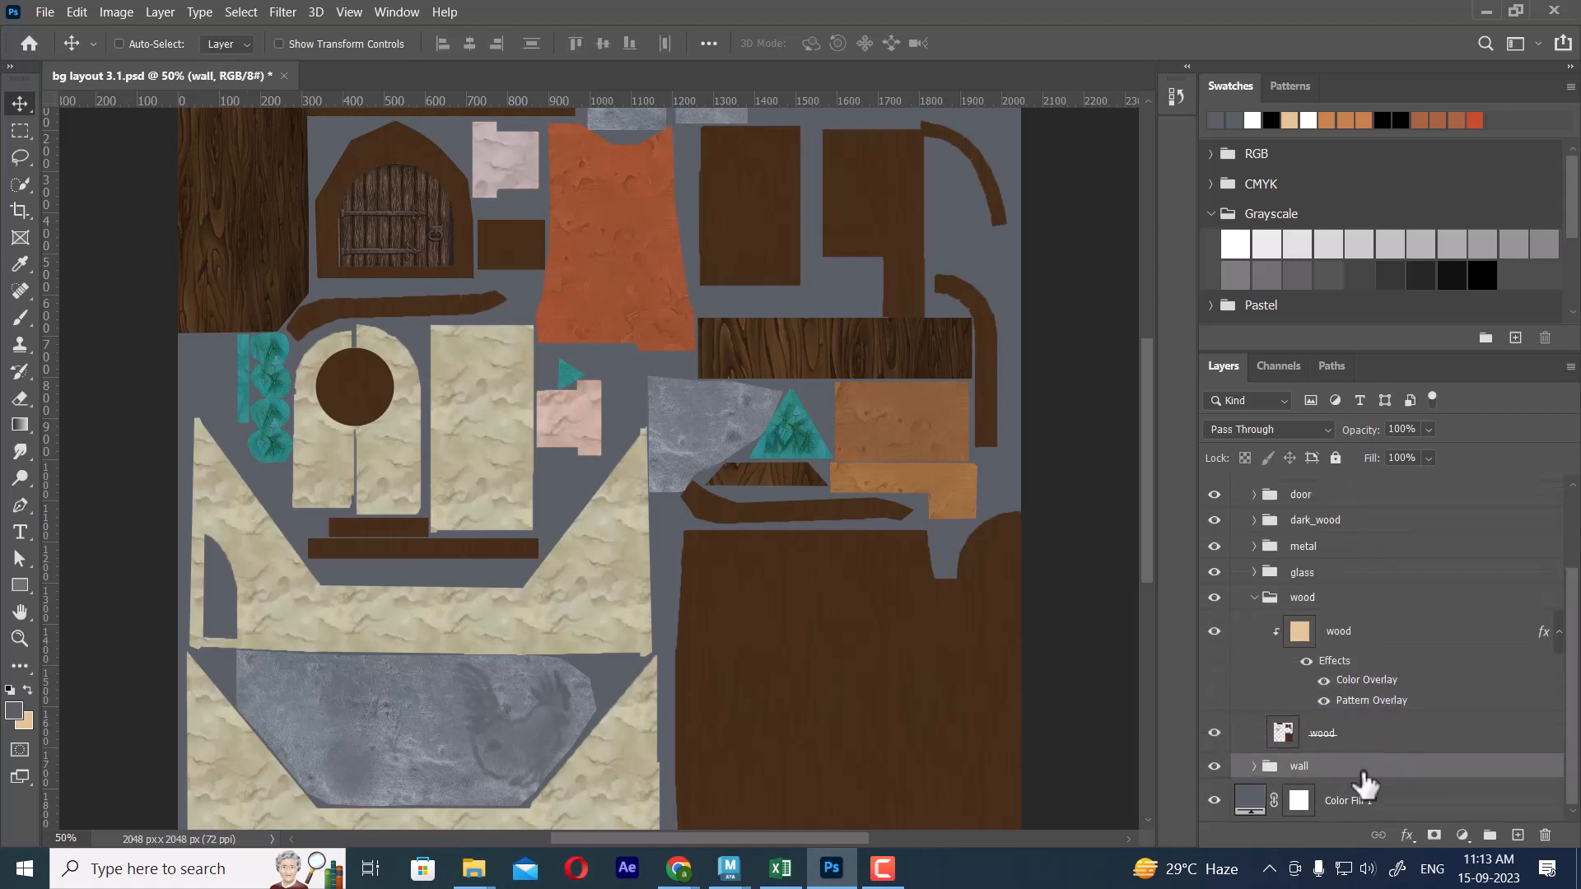
Hide the wall group, collapse the wood group and show the specular group over the remaining diffuse layers.
left_click(1215, 766)
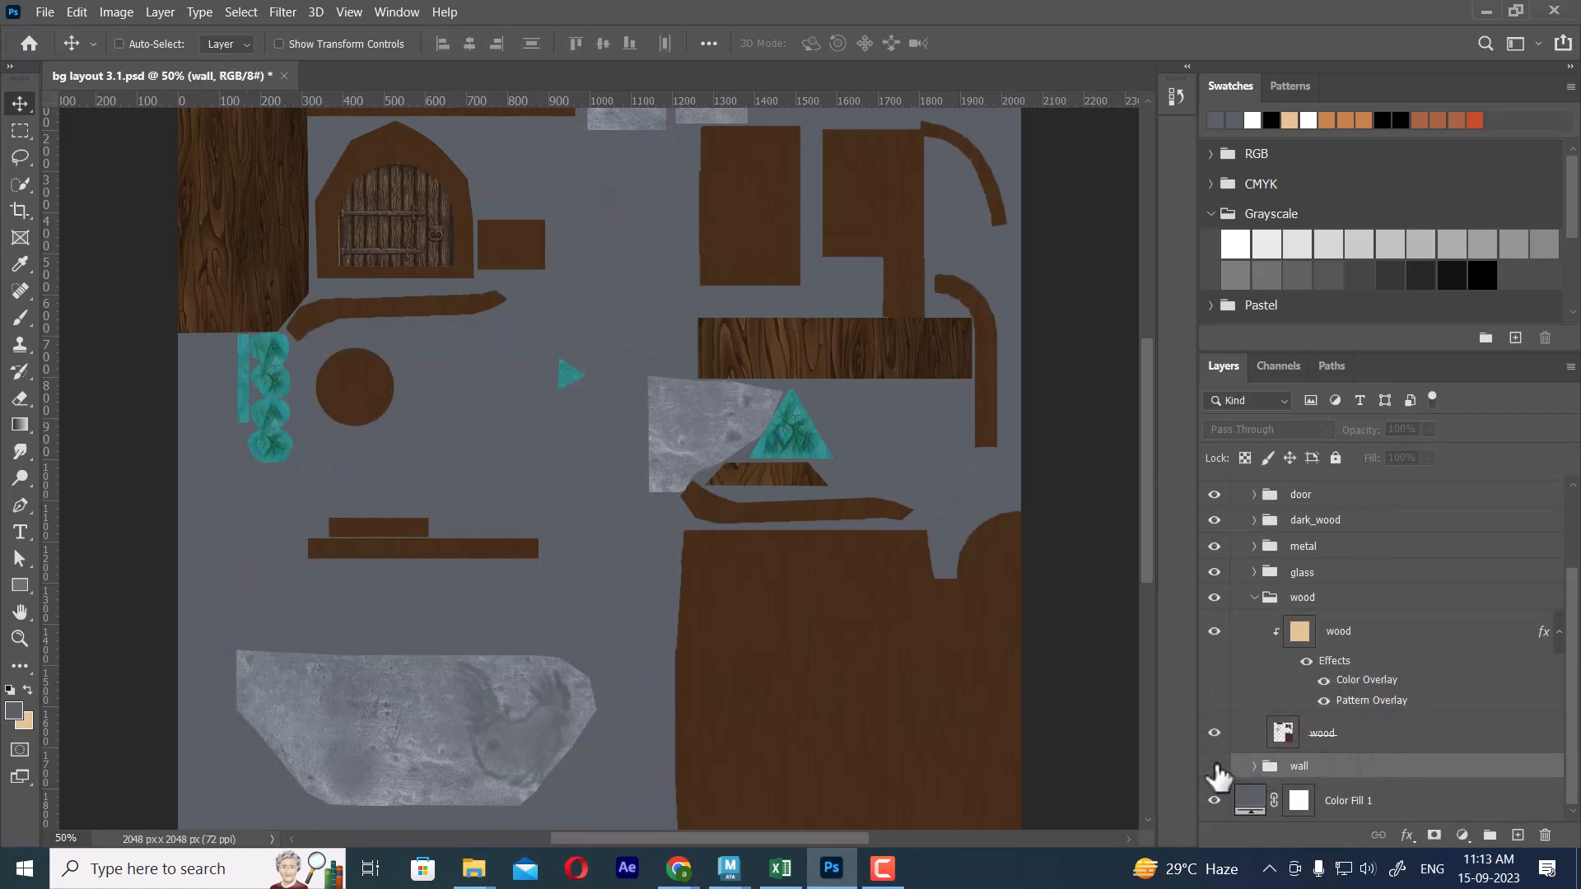
left_click(1254, 598)
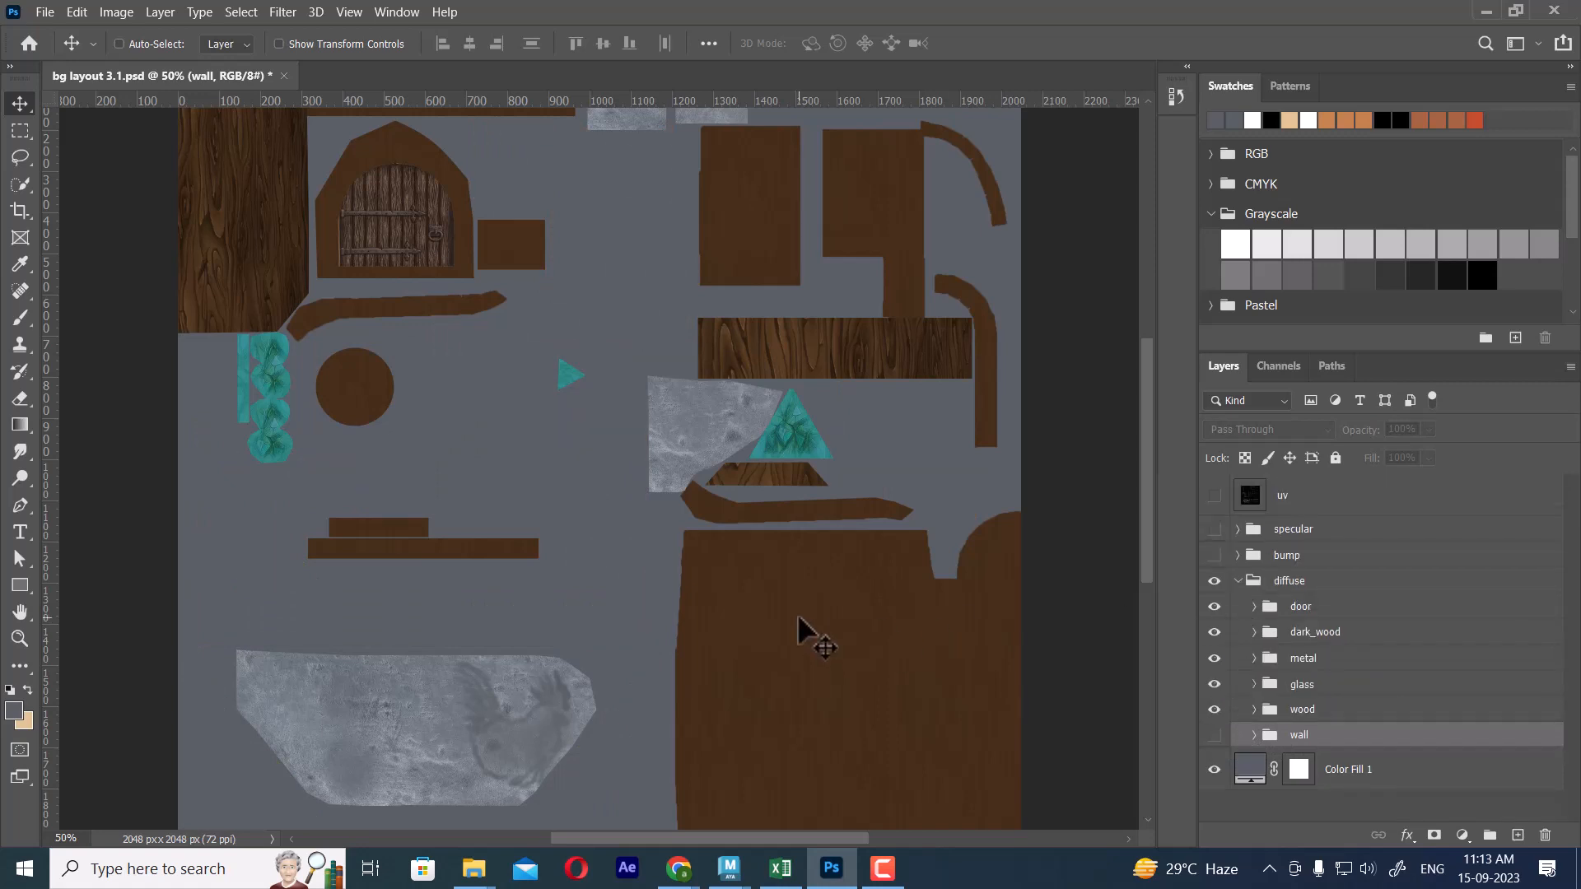
key("ctrl+minus")
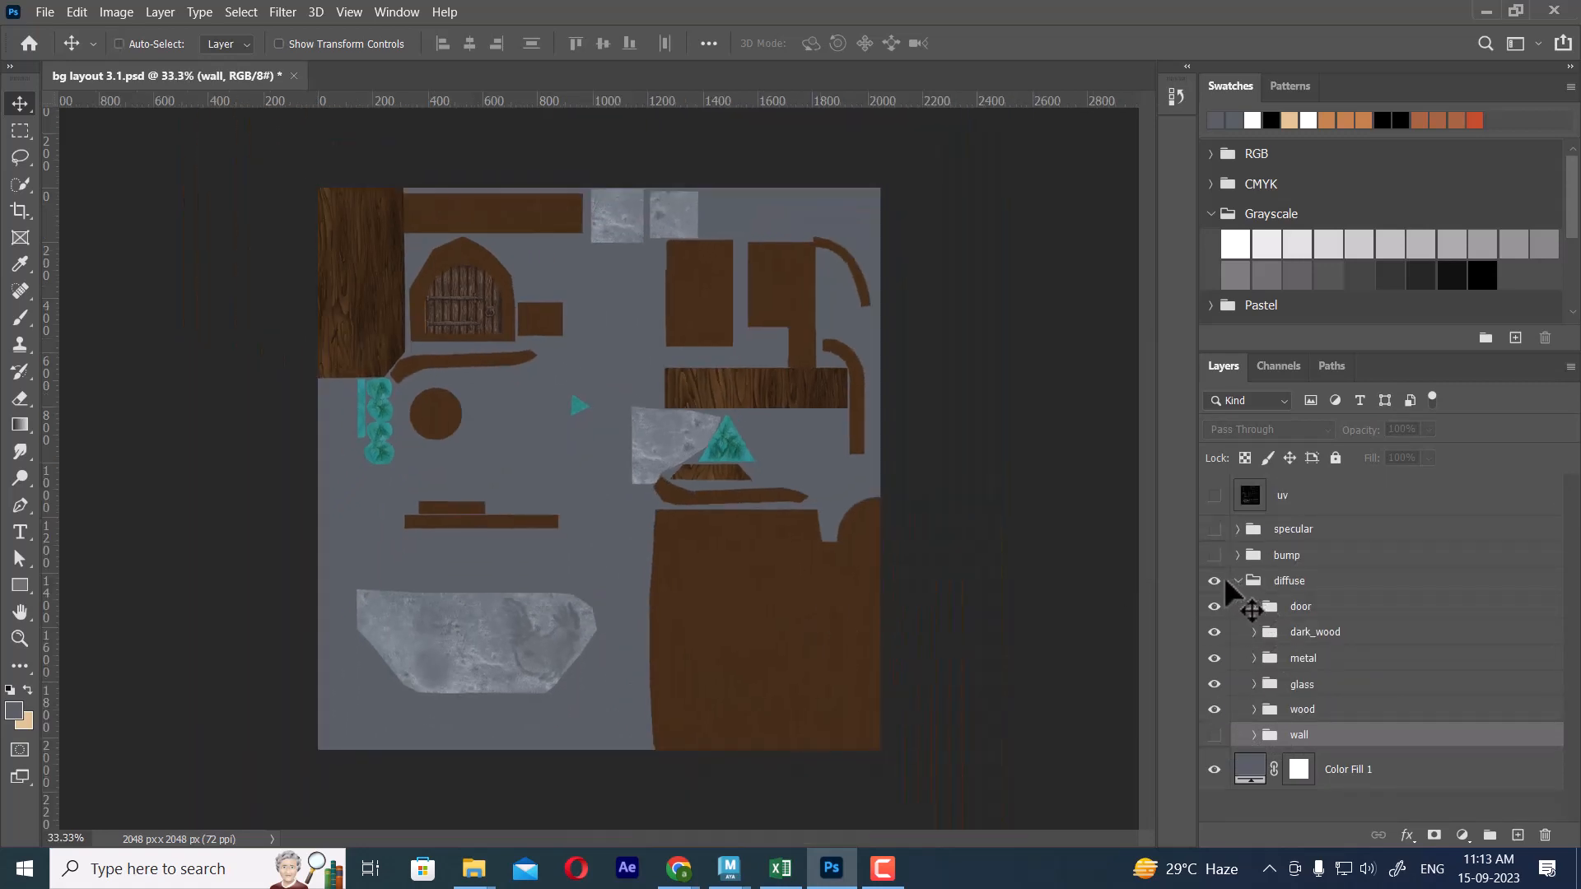
left_click(1213, 529)
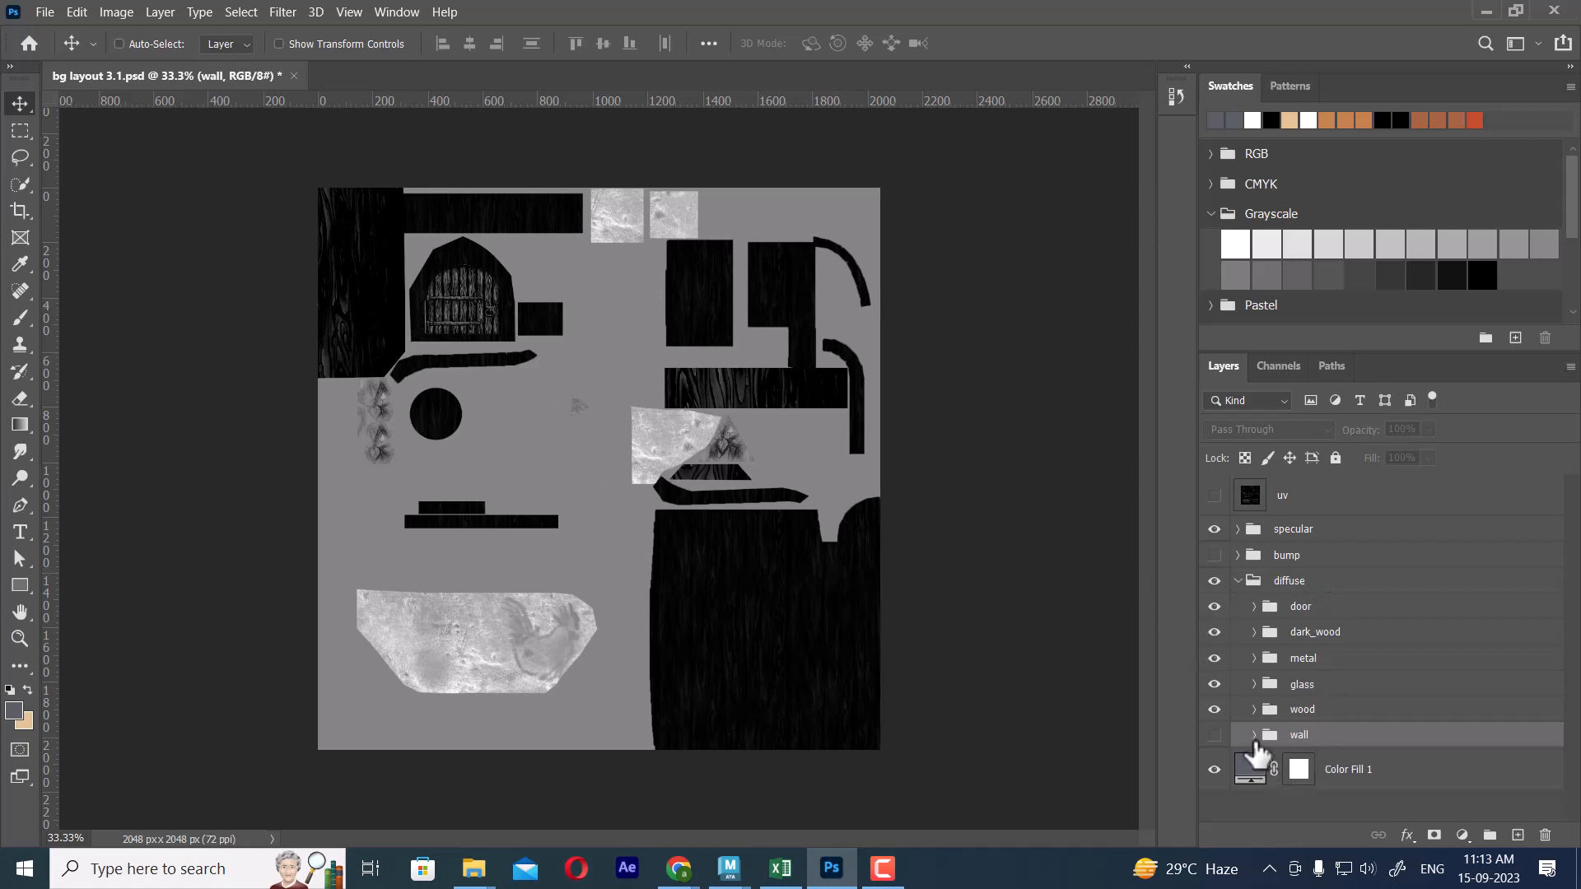
Export the specular map to the sourceimages folder as the 32 bits/pixel Targa file bg layout 3.1_specular.tga.
key("ctrl")
key("ctrl+shift+s")
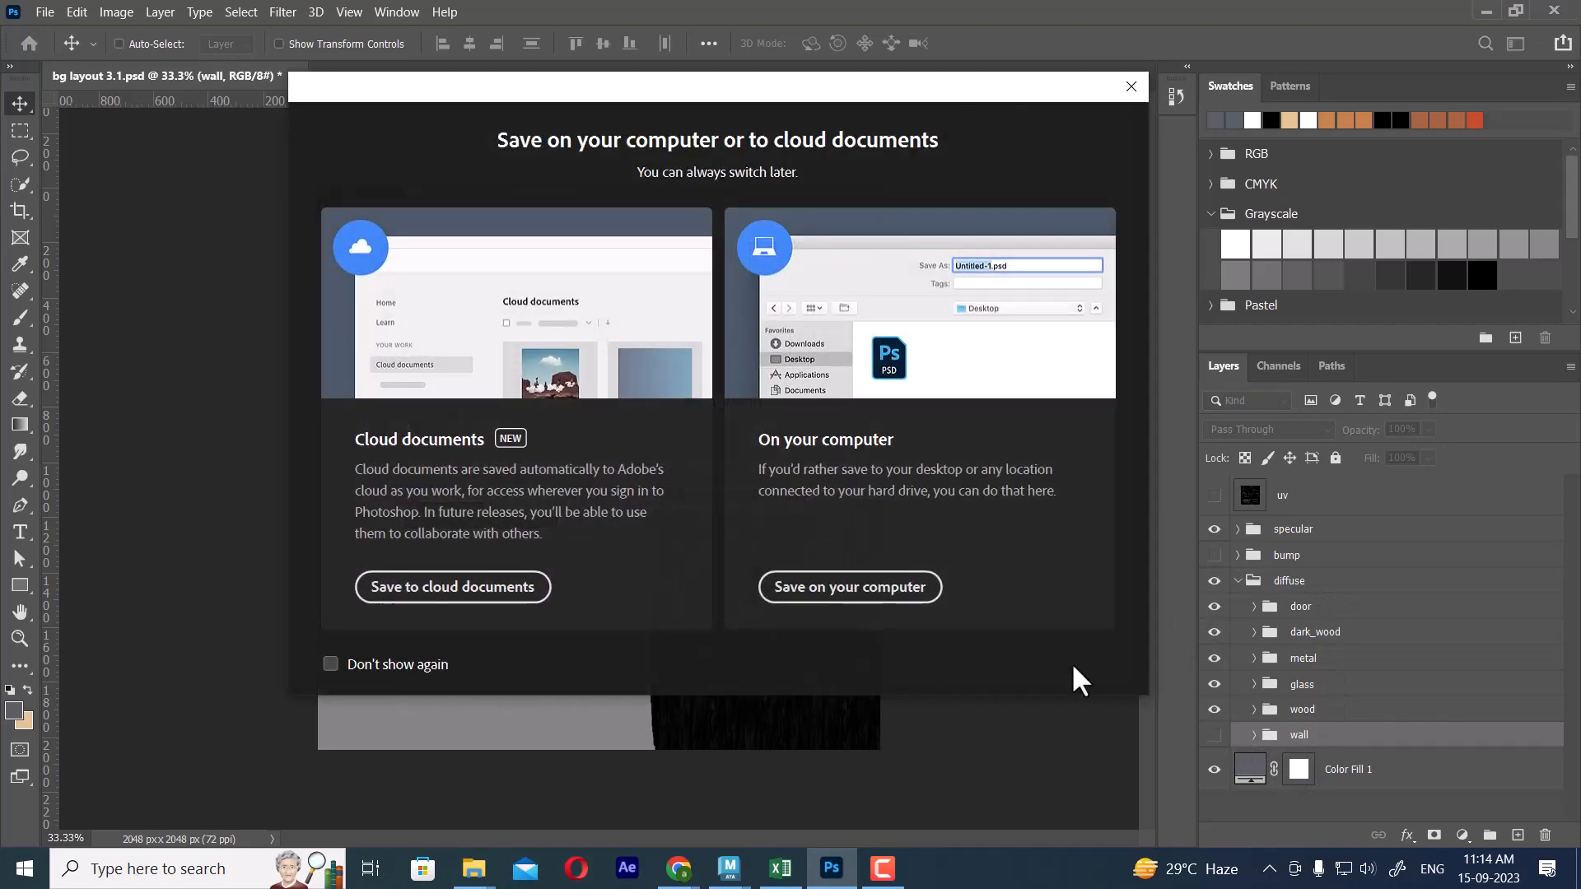
left_click(839, 587)
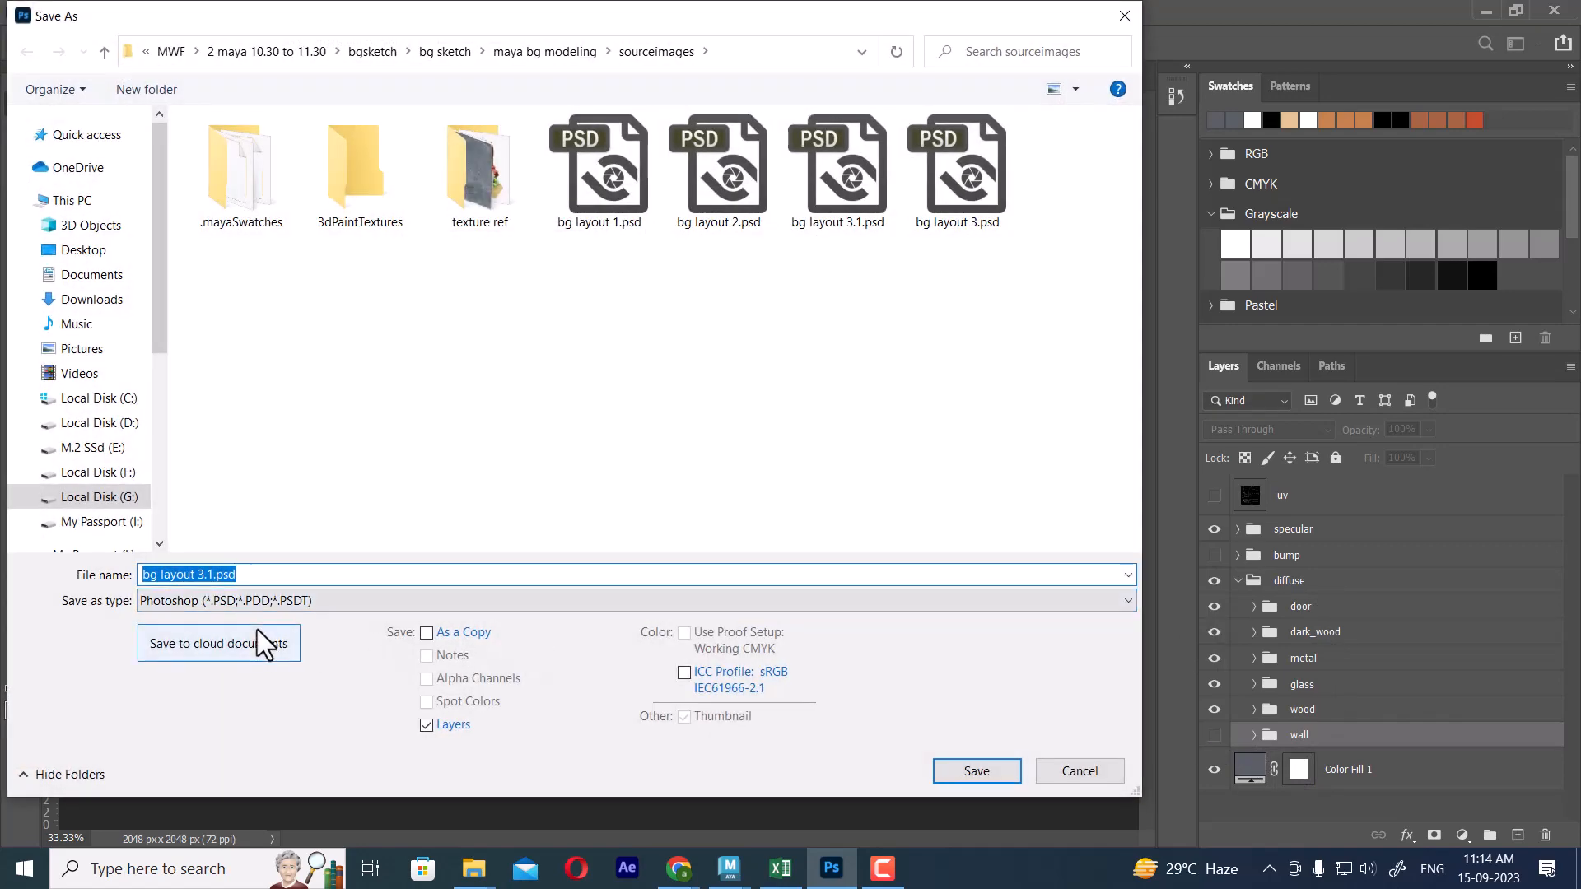
left_click(264, 604)
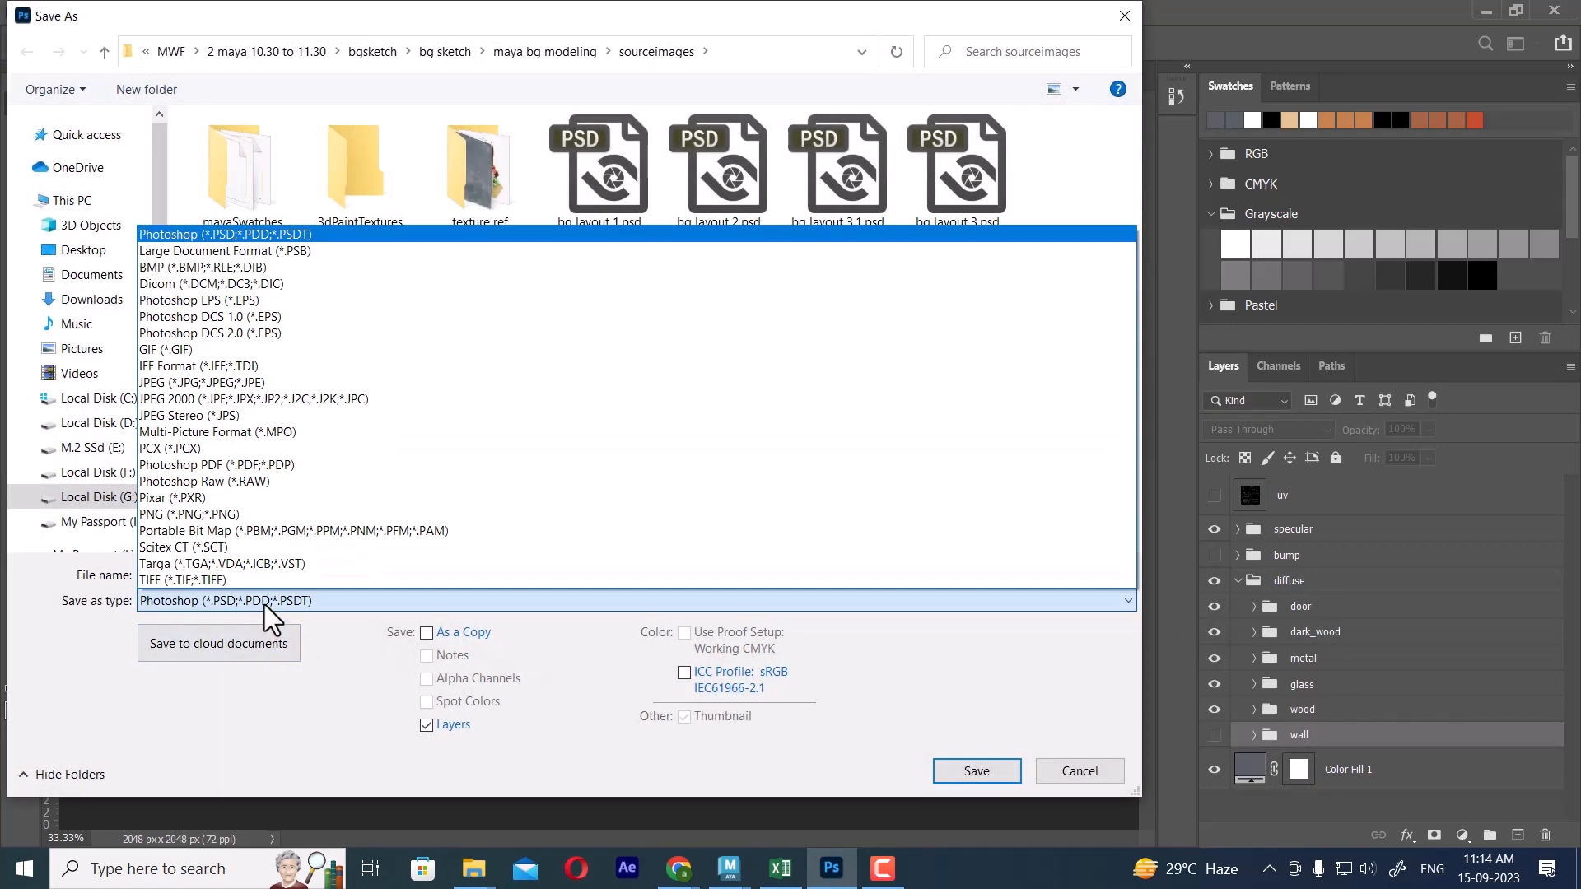
key("t")
key("Return")
left_click(231, 577)
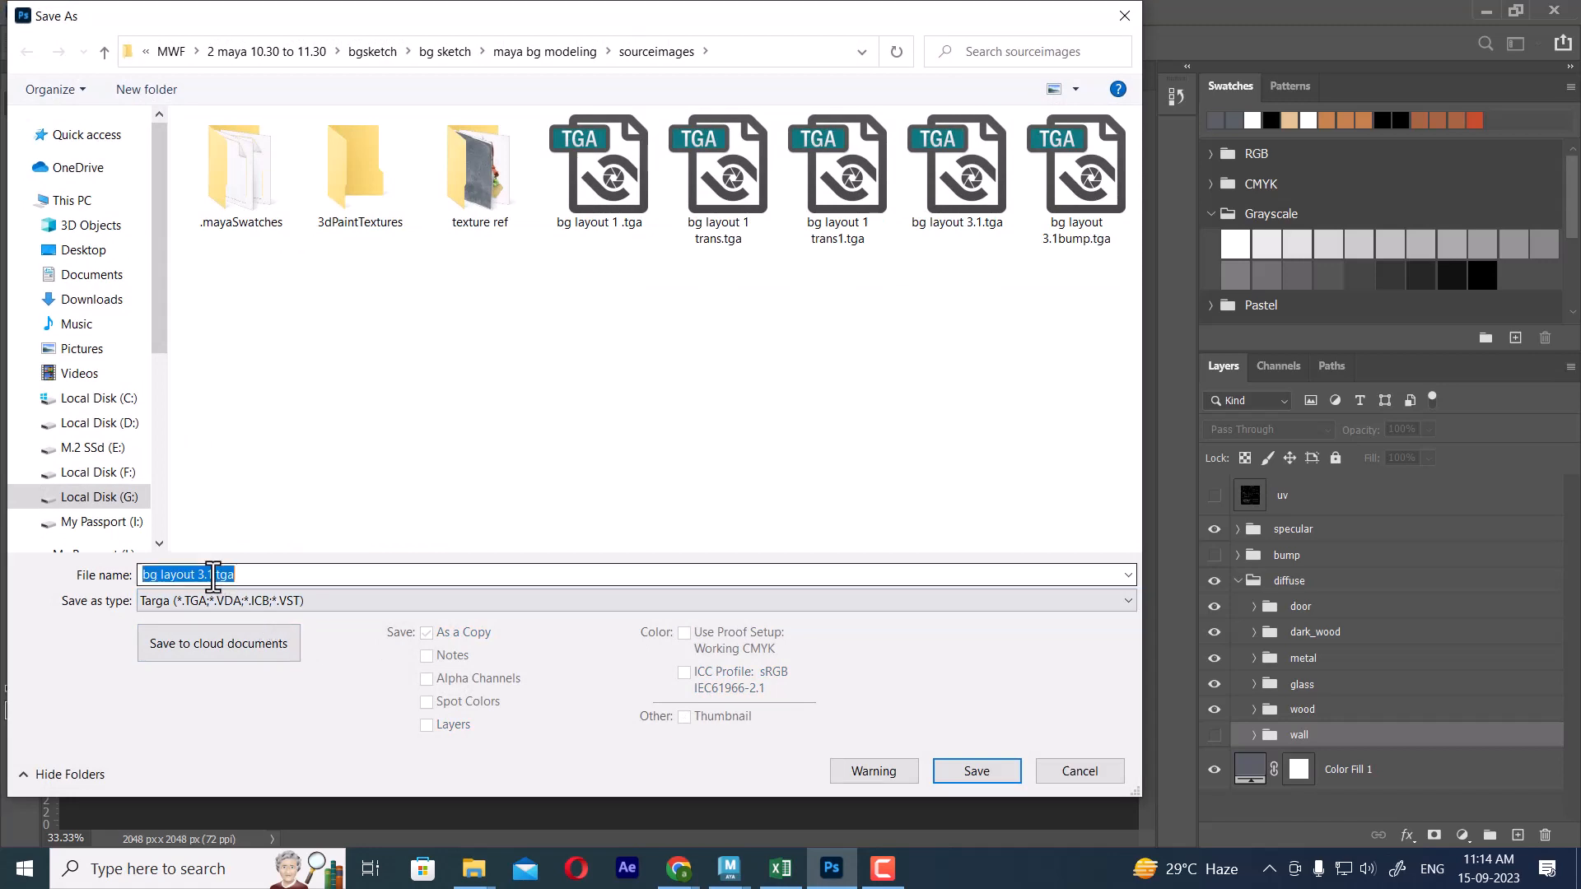
left_click(217, 577)
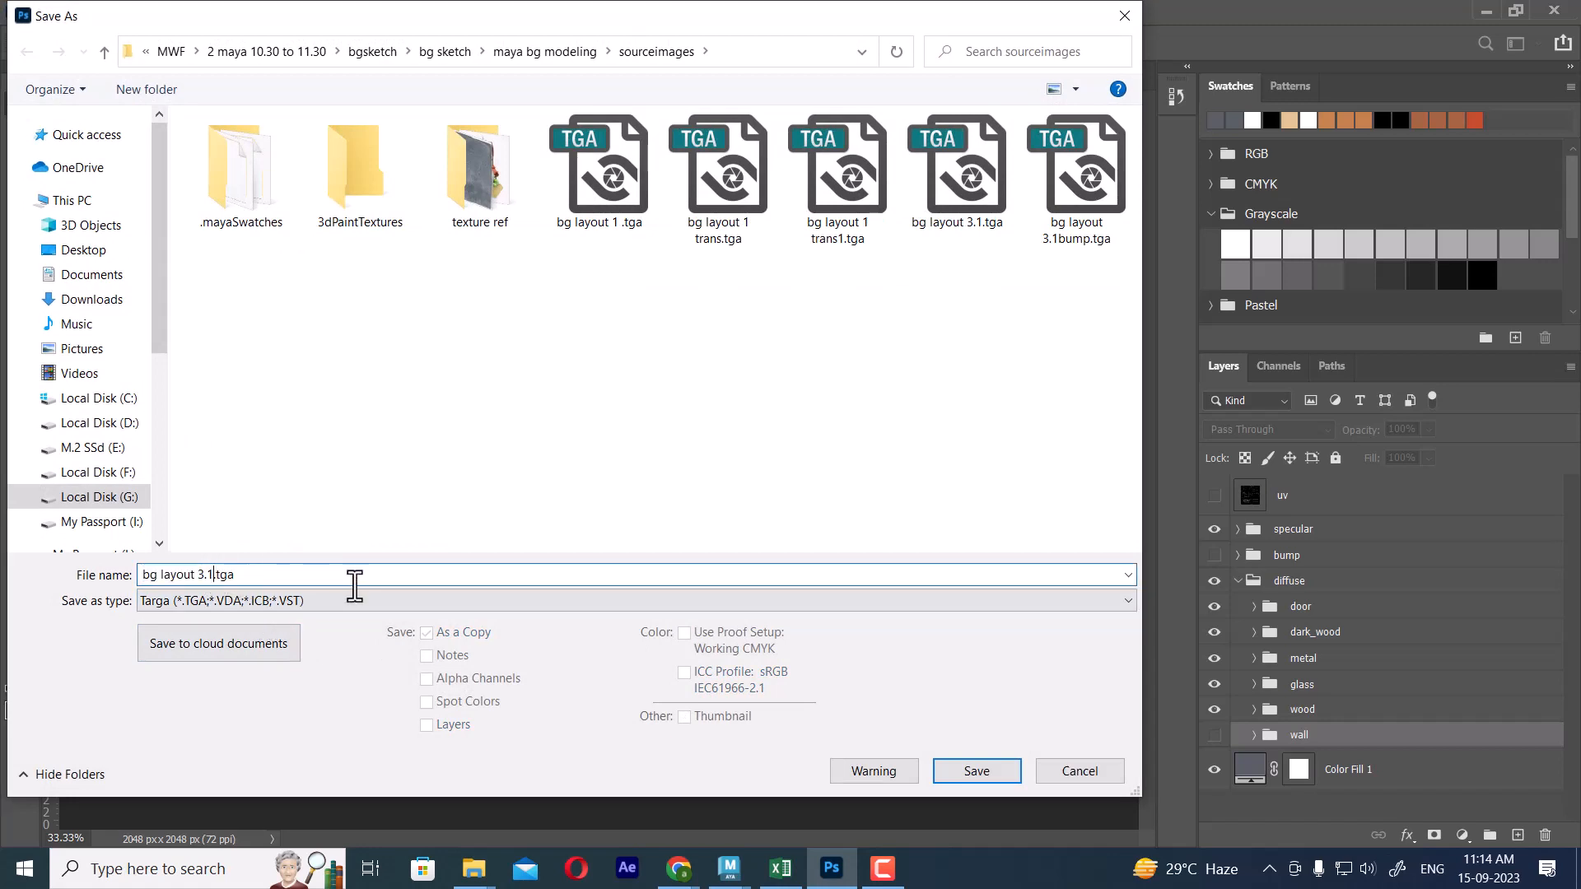
type("_specular")
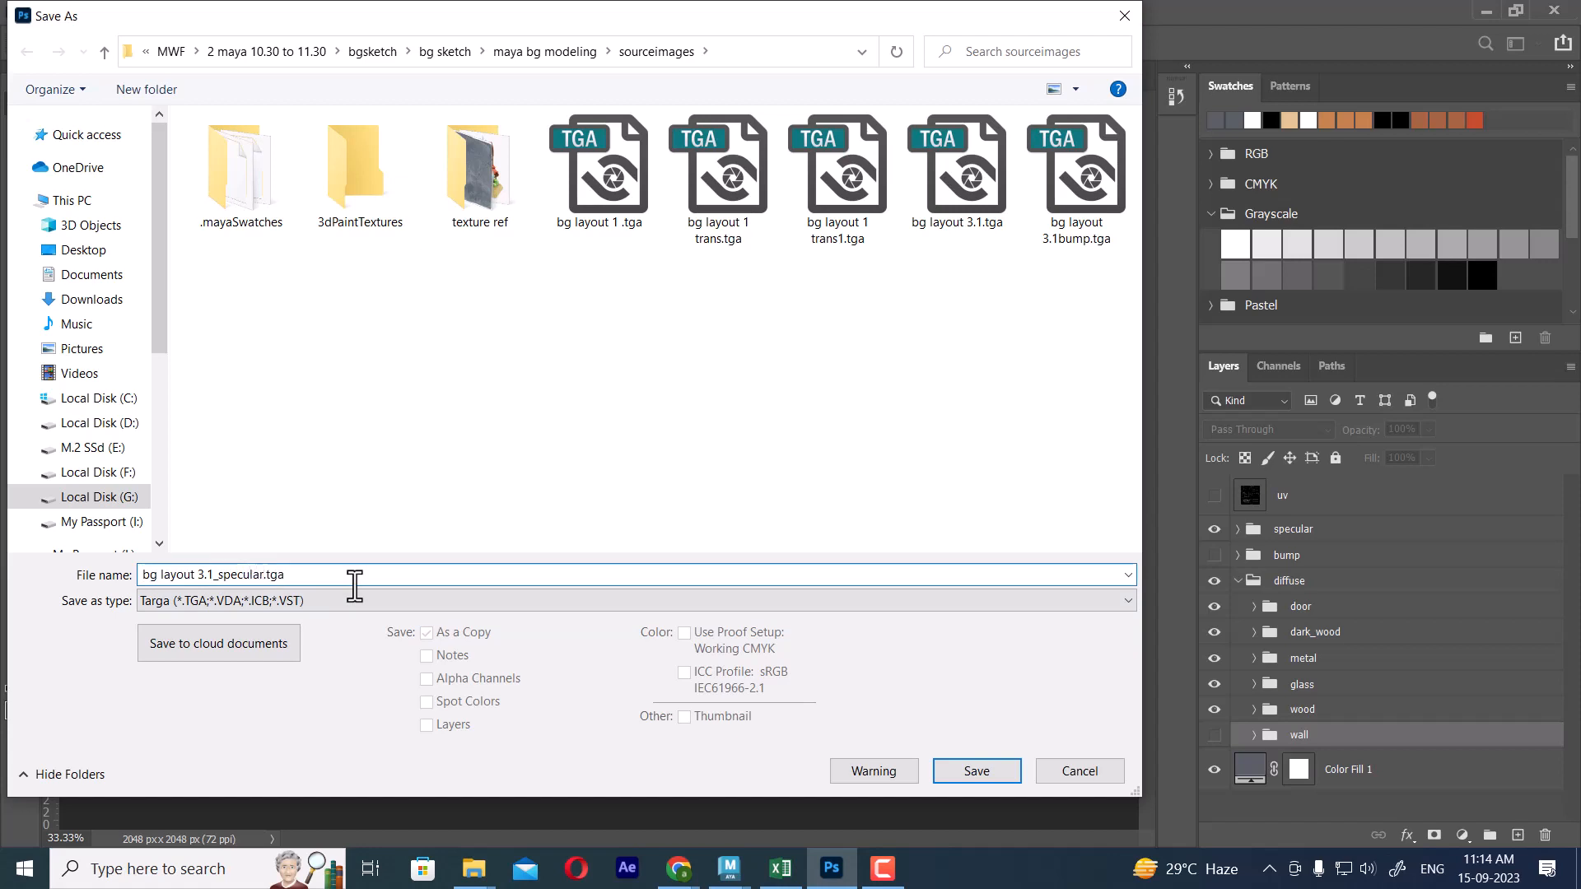
key("Return")
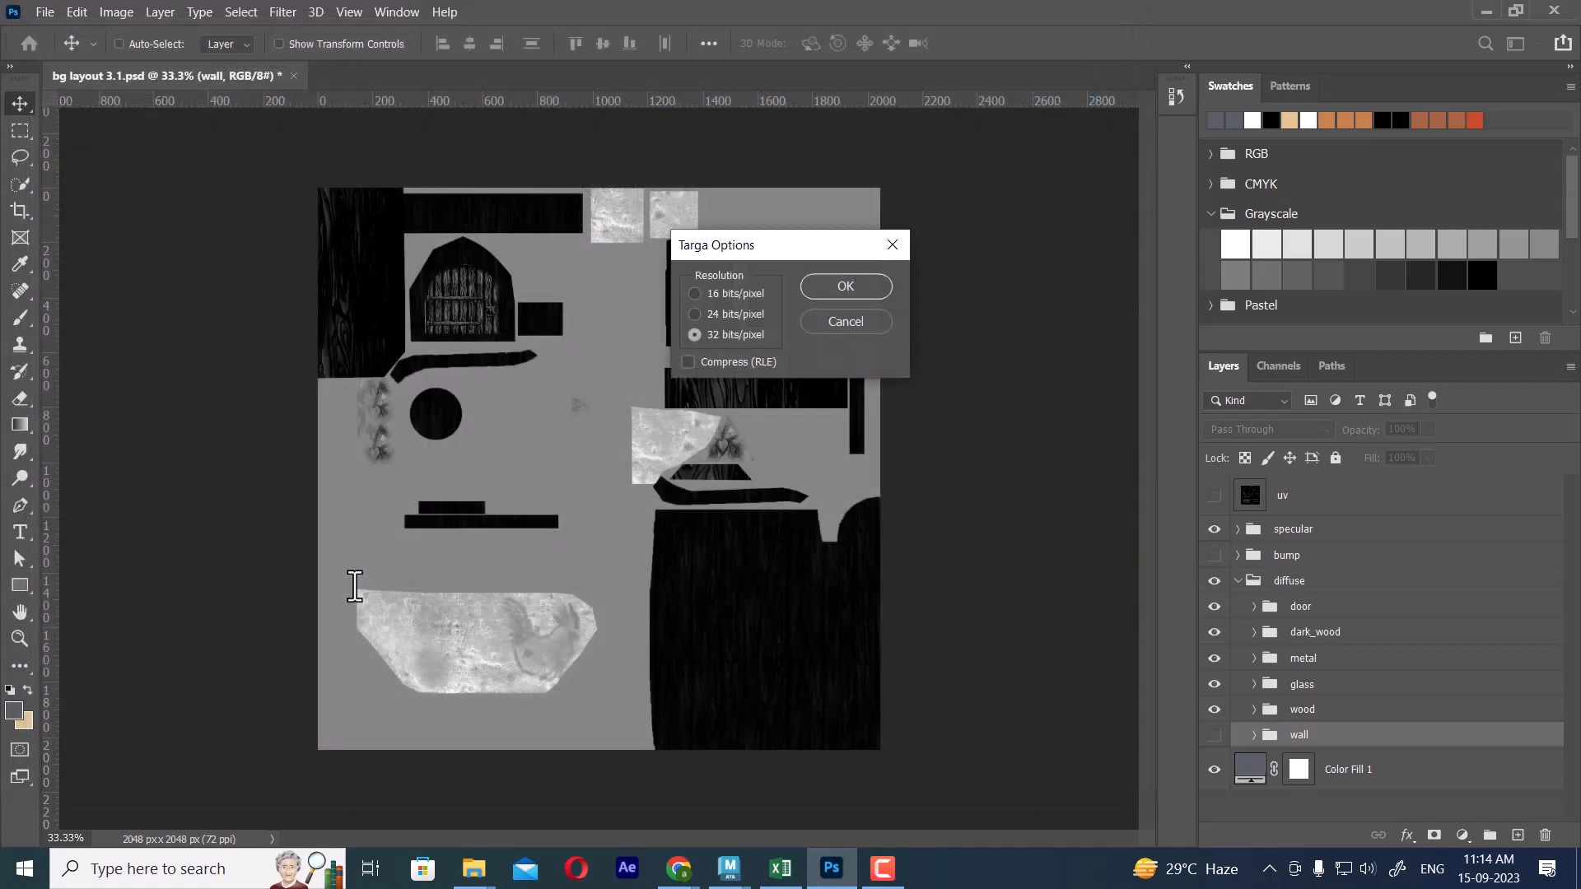
key("Return")
Switch to Maya and set the layout_3 material's Eccentricity to 0.071, Specular Roll Off to 0.506 and Specular Color to light grey.
key("alt+Tab")
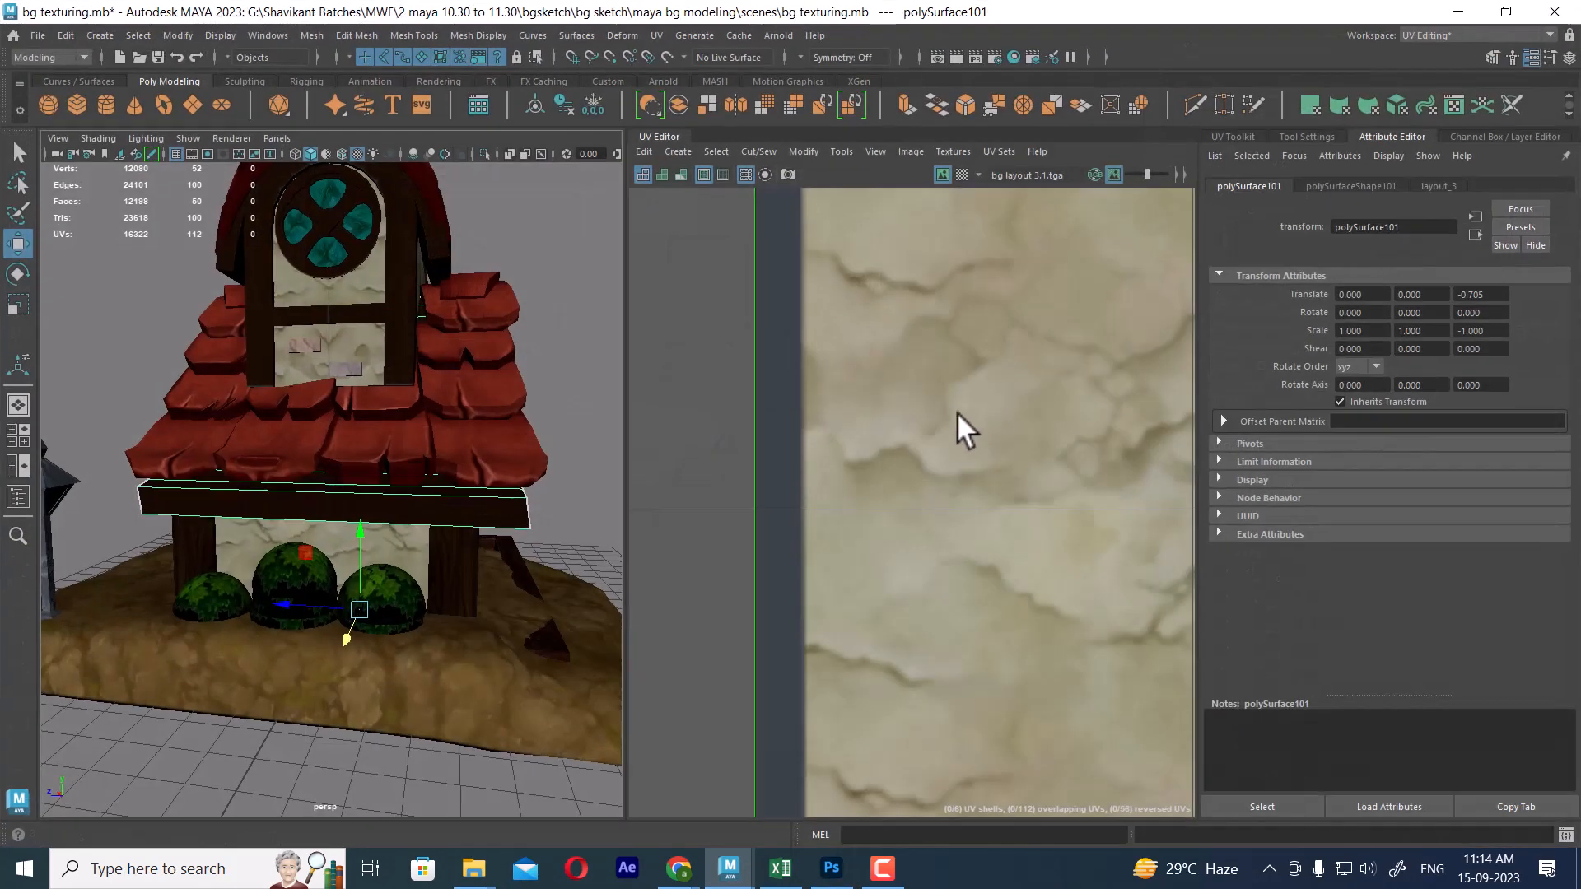
left_click_drag(476, 571, 405, 540, "alt")
right_click_drag(413, 509, 413, 751)
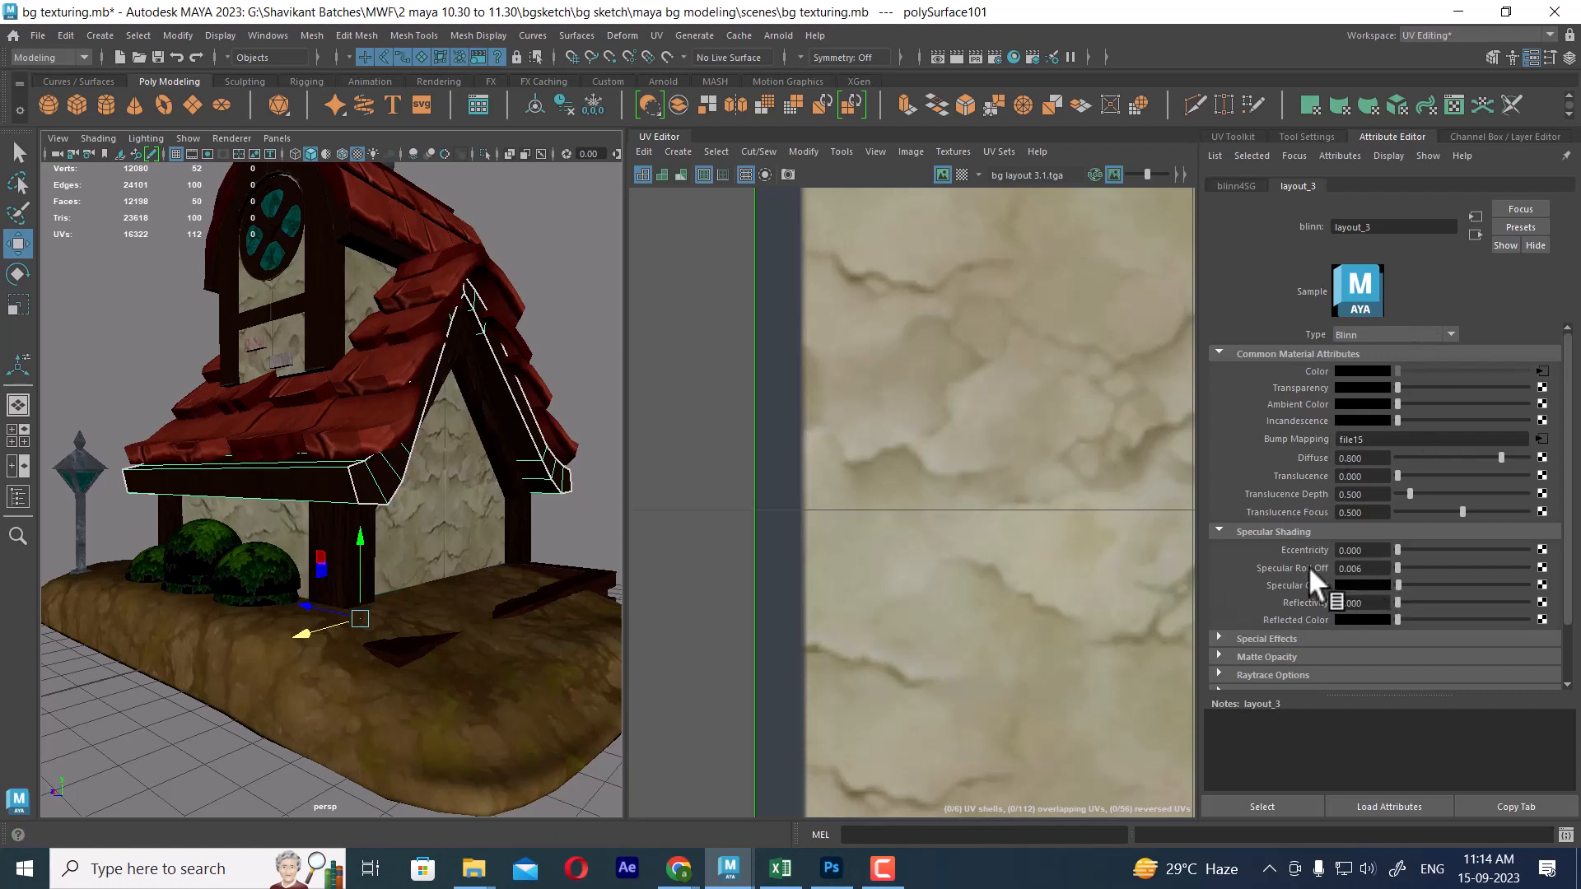
left_click(1367, 299)
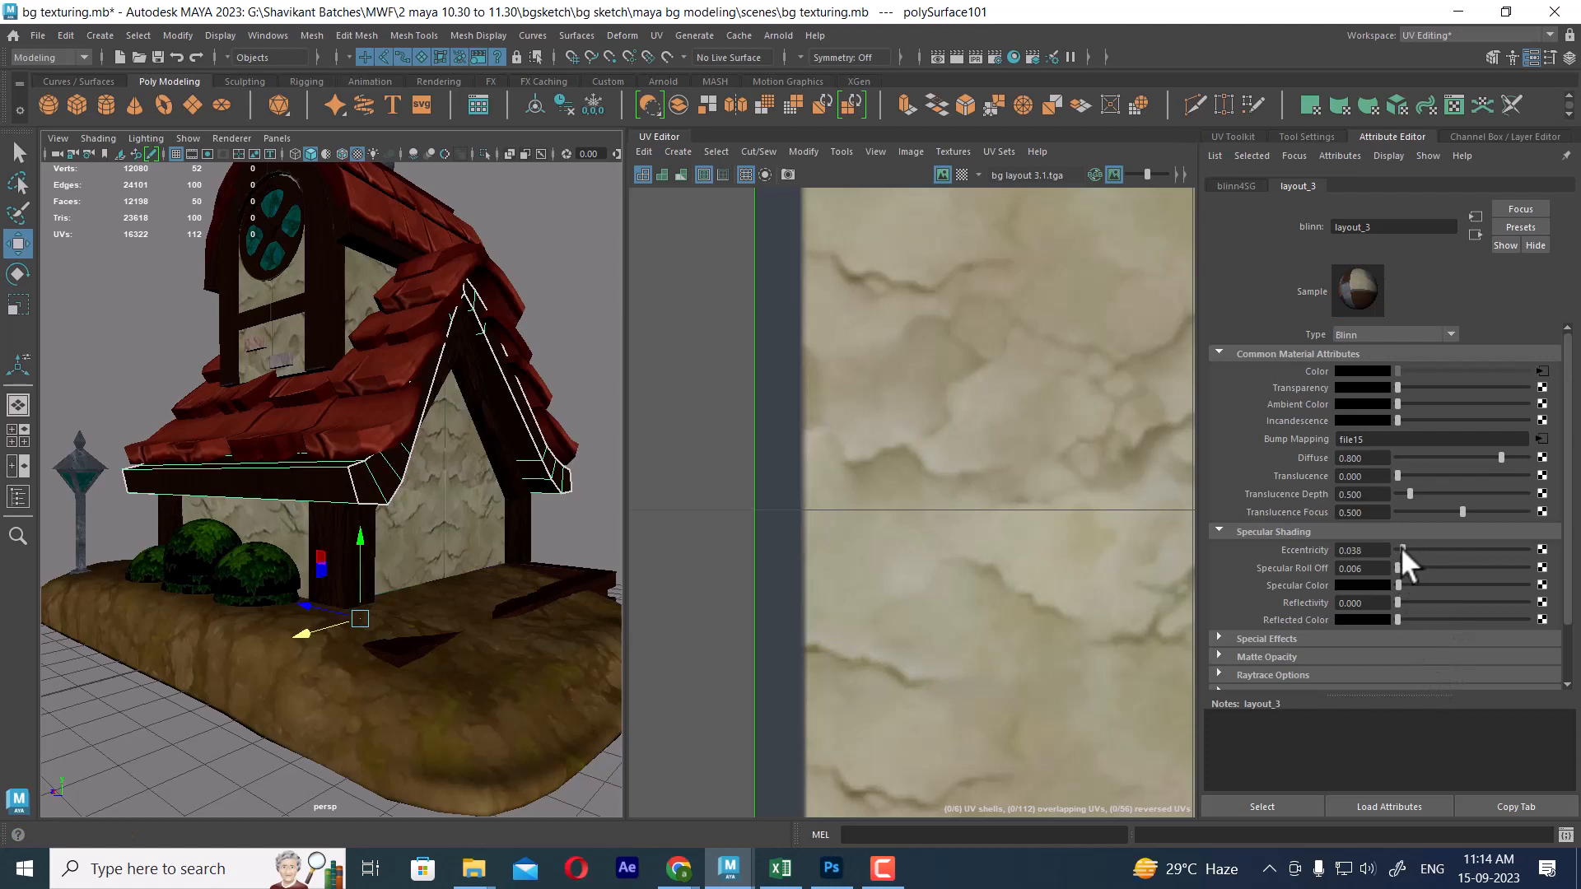
left_click_drag(1400, 548, 1405, 548)
left_click_drag(1397, 583, 1492, 578)
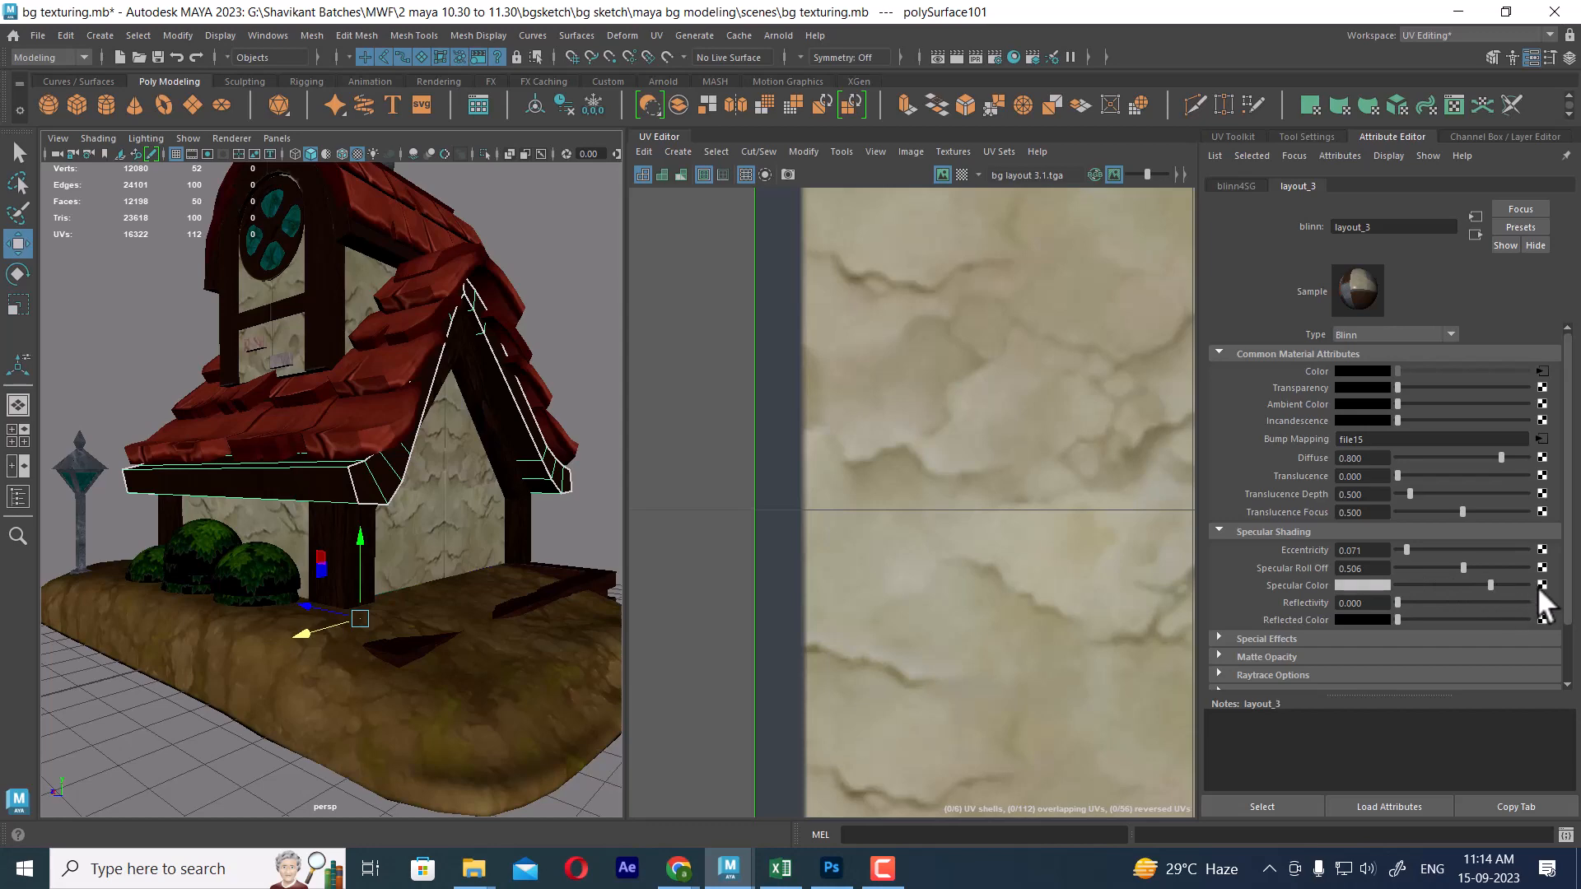
Connect a File texture to the layout_3 material's Specular Color and load bg layout 3.1_specular.tga from the house project's sourceimages folder.
left_click(1541, 586)
left_click(689, 436)
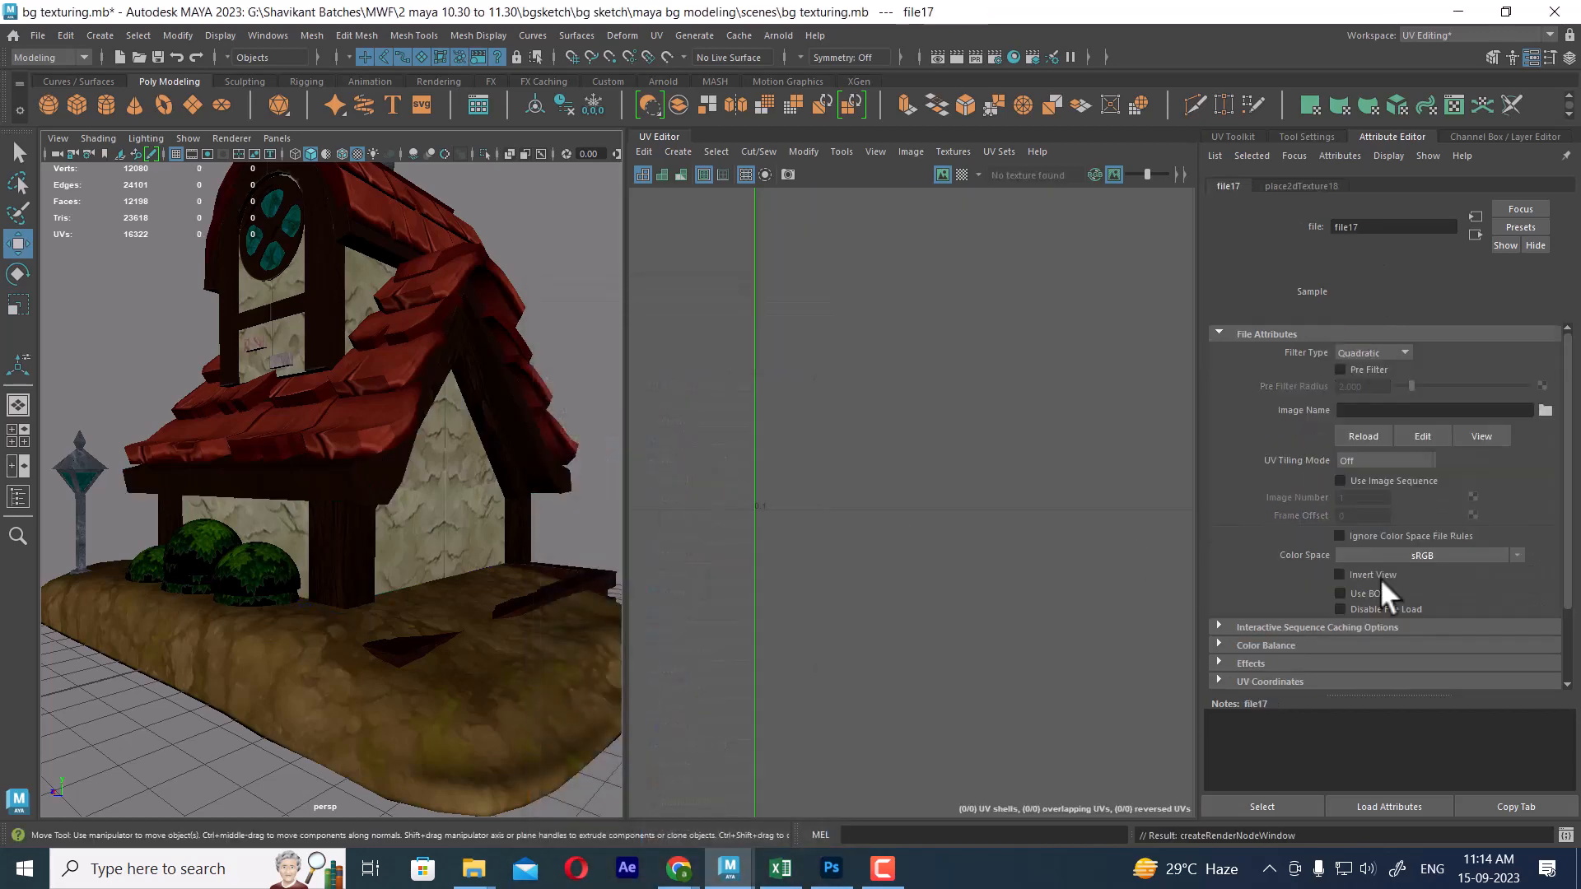
left_click(1544, 410)
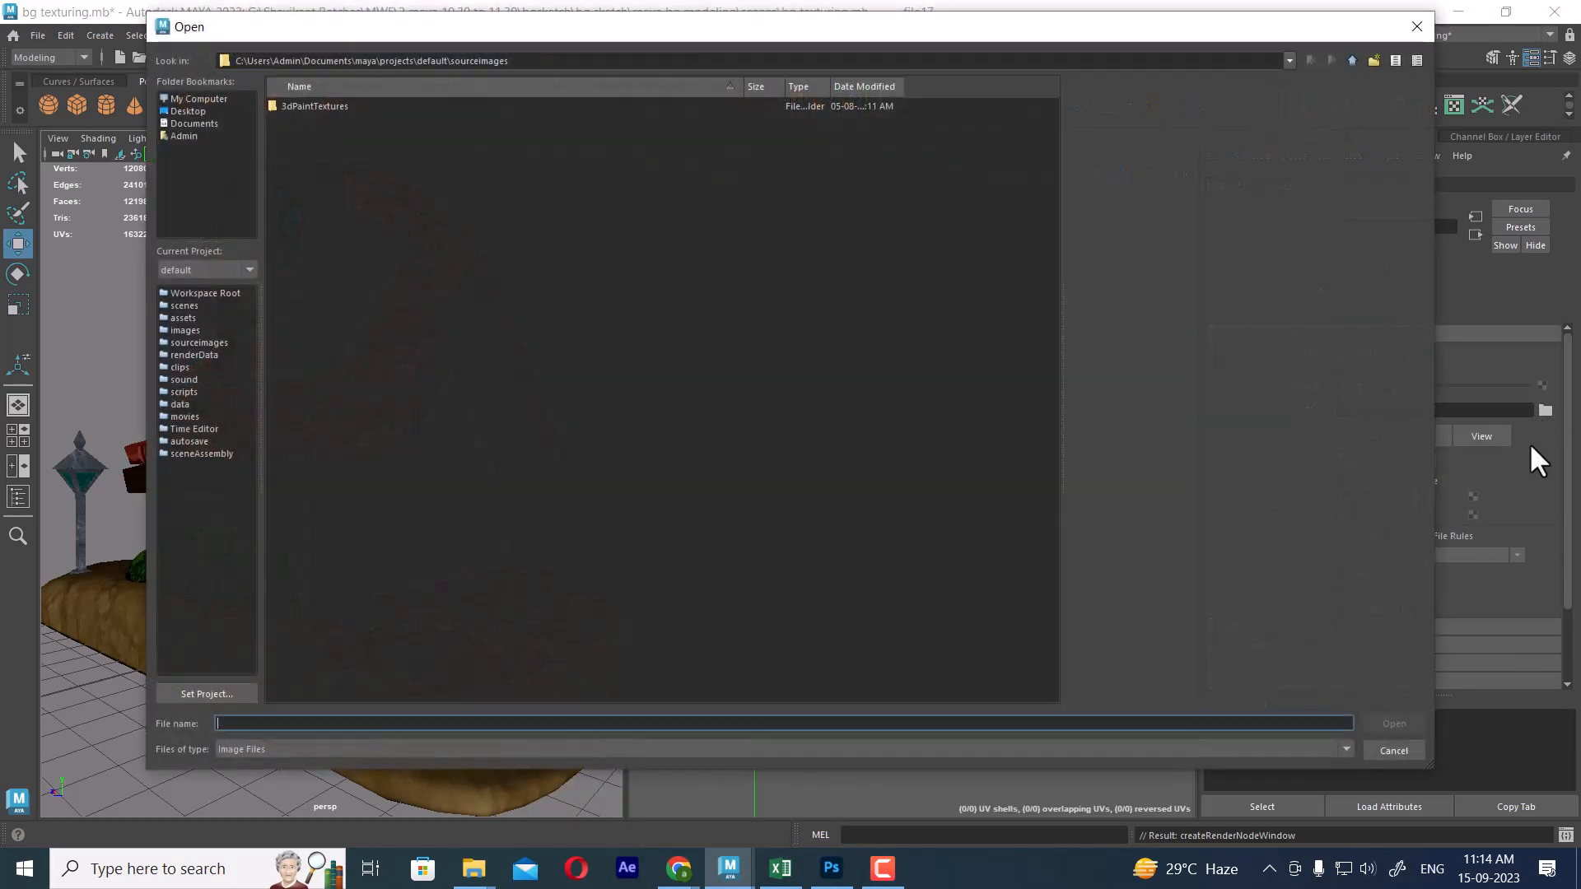
type("G:\\Shavikant Batches\\MWF\\2 maya 10.30 to 11.30\\bgsketch\\bg sketch\\maya bg modeling\\sourceimages")
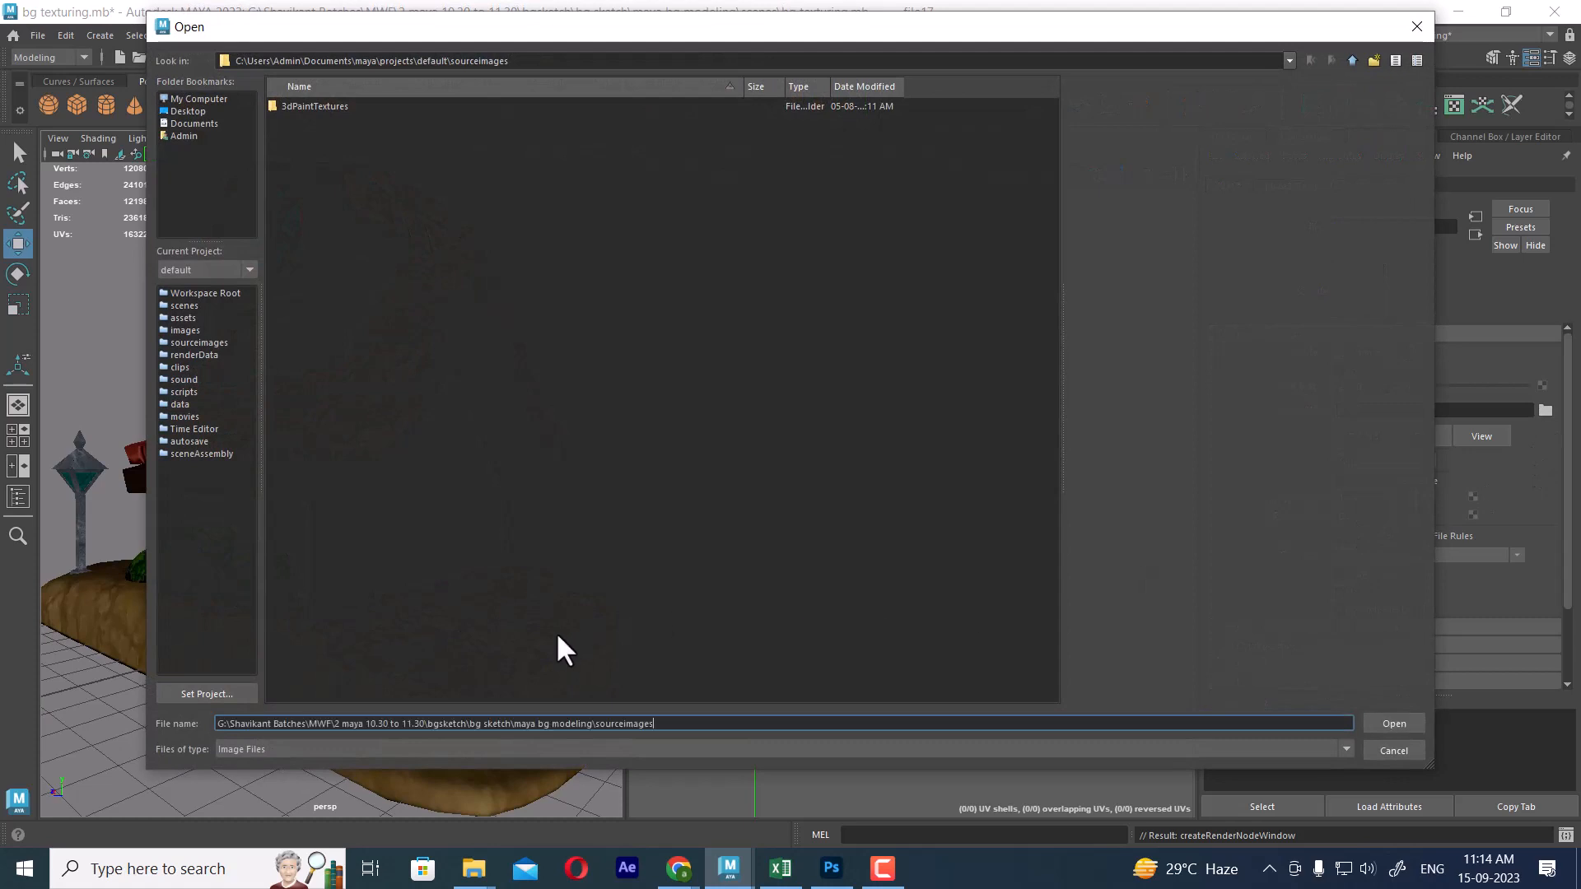
key("Return")
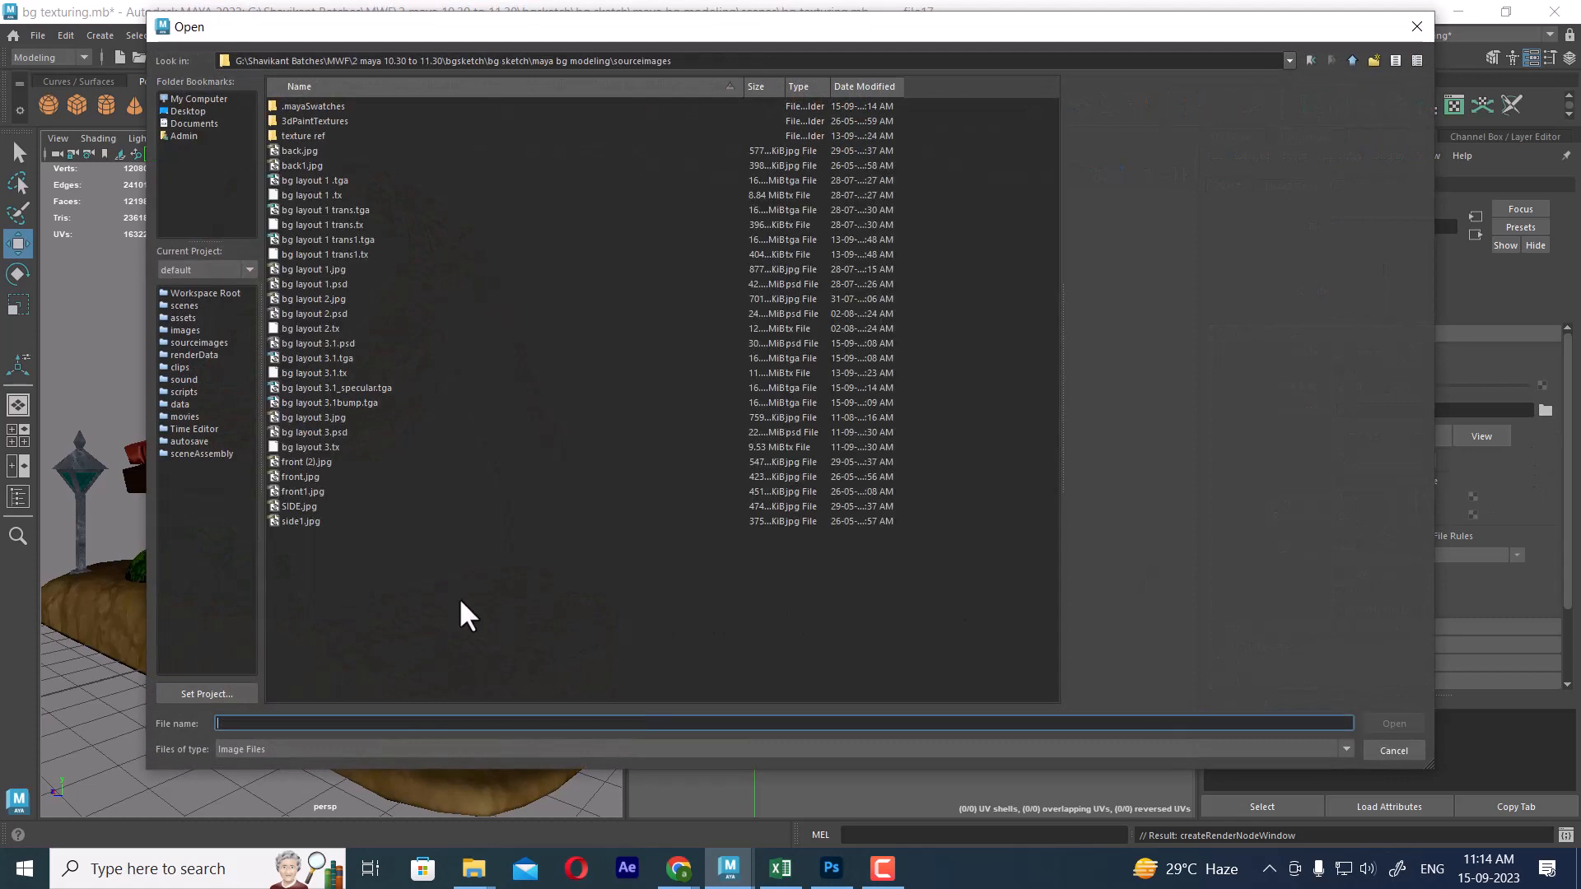
double_click(346, 387)
Return to the layout_3 material and set Eccentricity to 0.429 and Specular Roll Off to 0.442.
left_click_drag(369, 454, 443, 484, "alt")
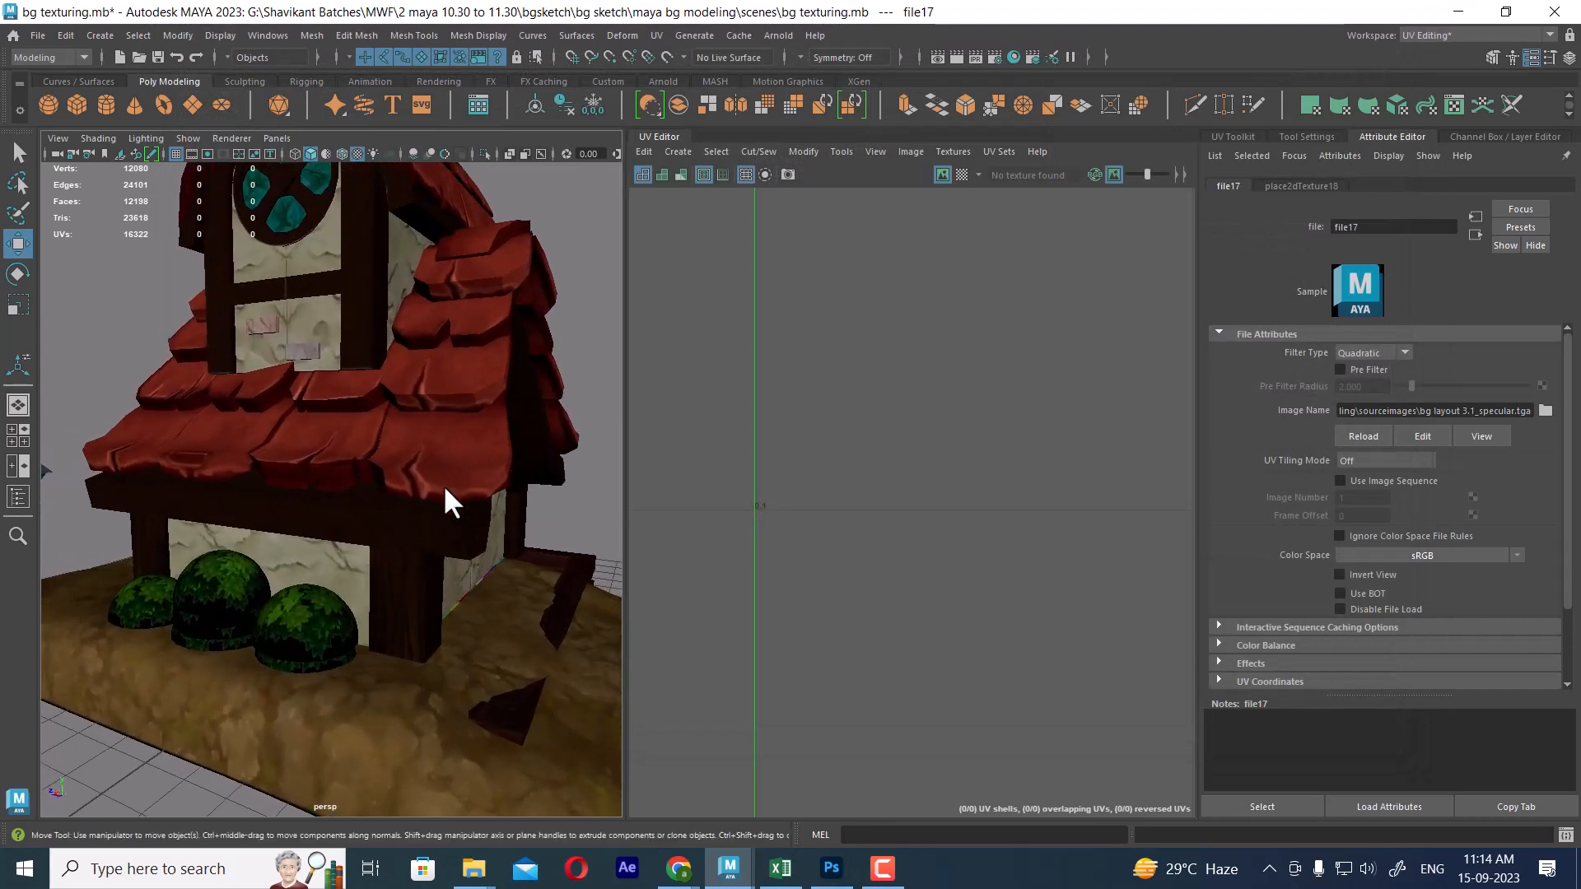
left_click(1474, 235)
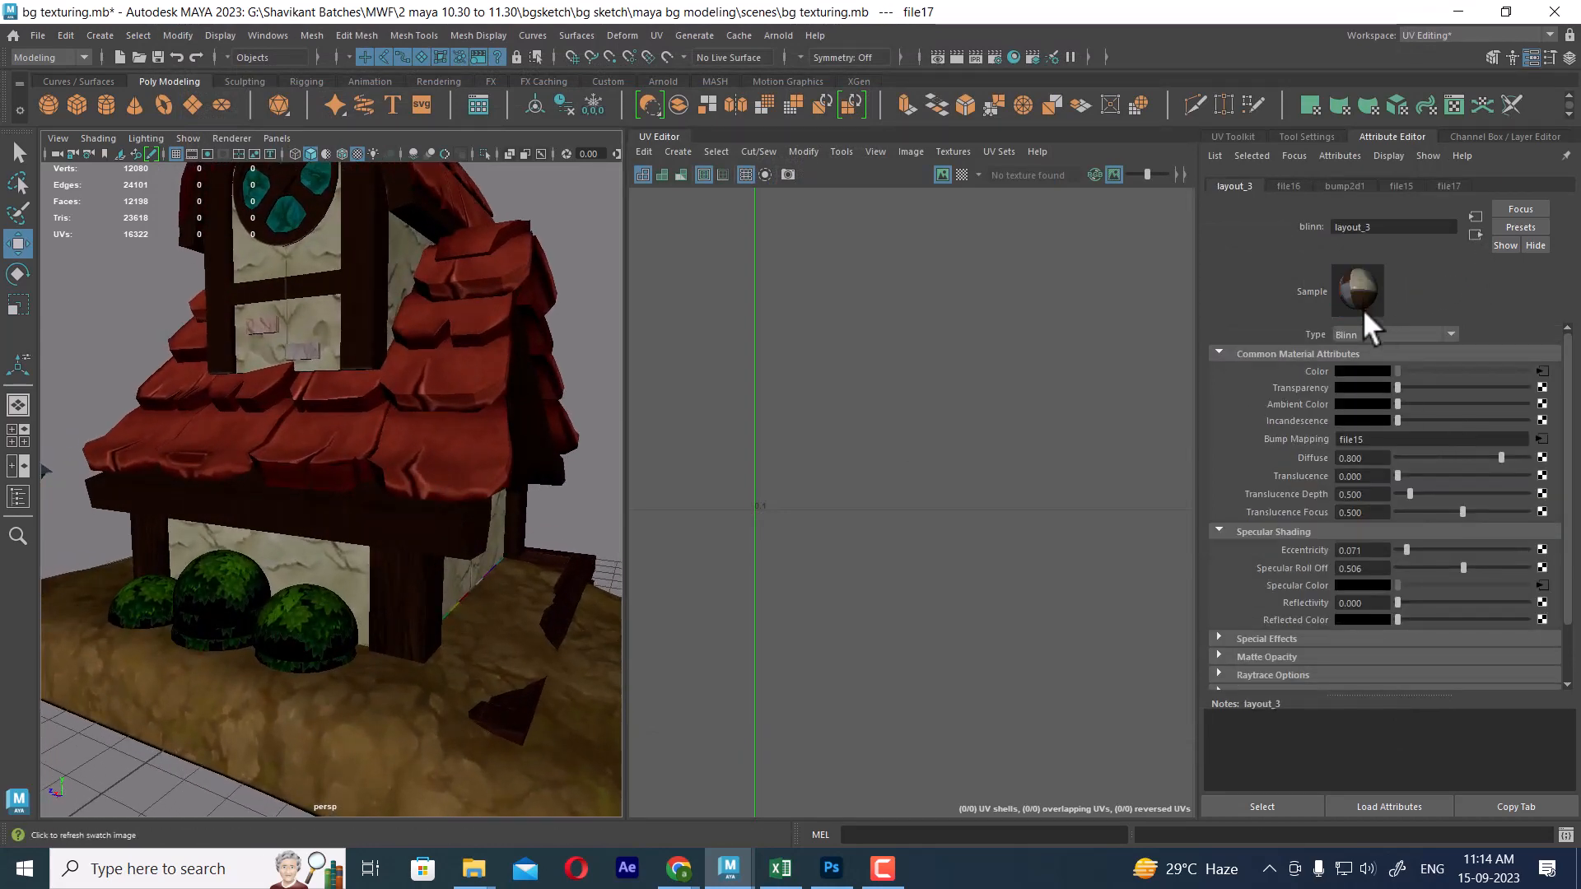
mouse_move(1462, 567)
left_mouse_down()
mouse_move(1418, 567)
mouse_move(1457, 567)
left_mouse_up()
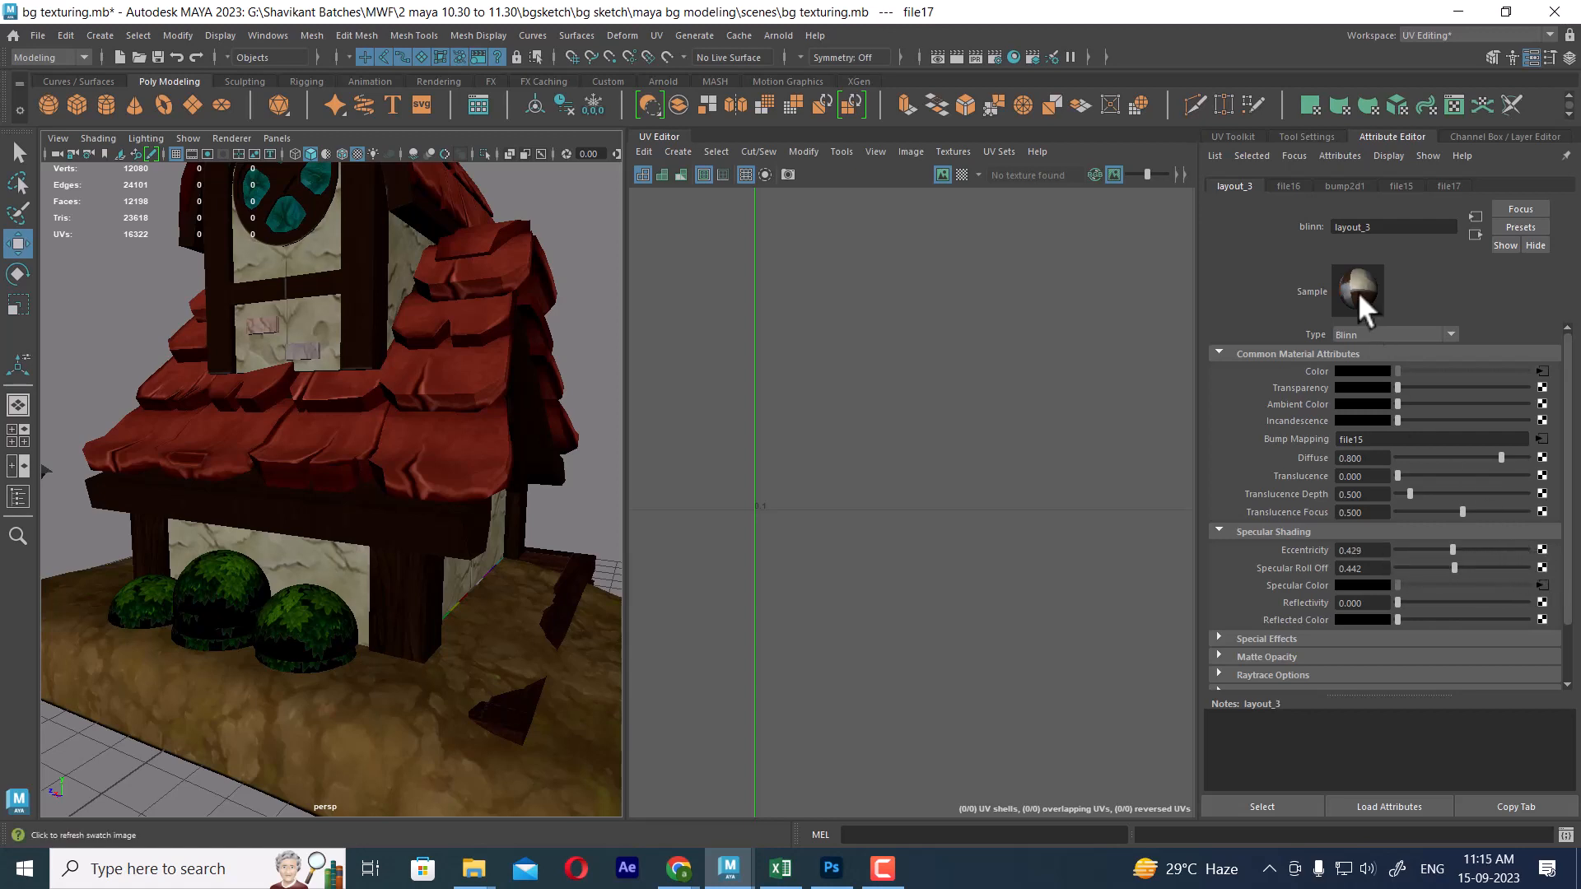
Connect a File texture to the layout_3 material's Eccentricity and load bg layout 3.1_specular.tga from the house project's sourceimages folder.
left_click(1541, 548)
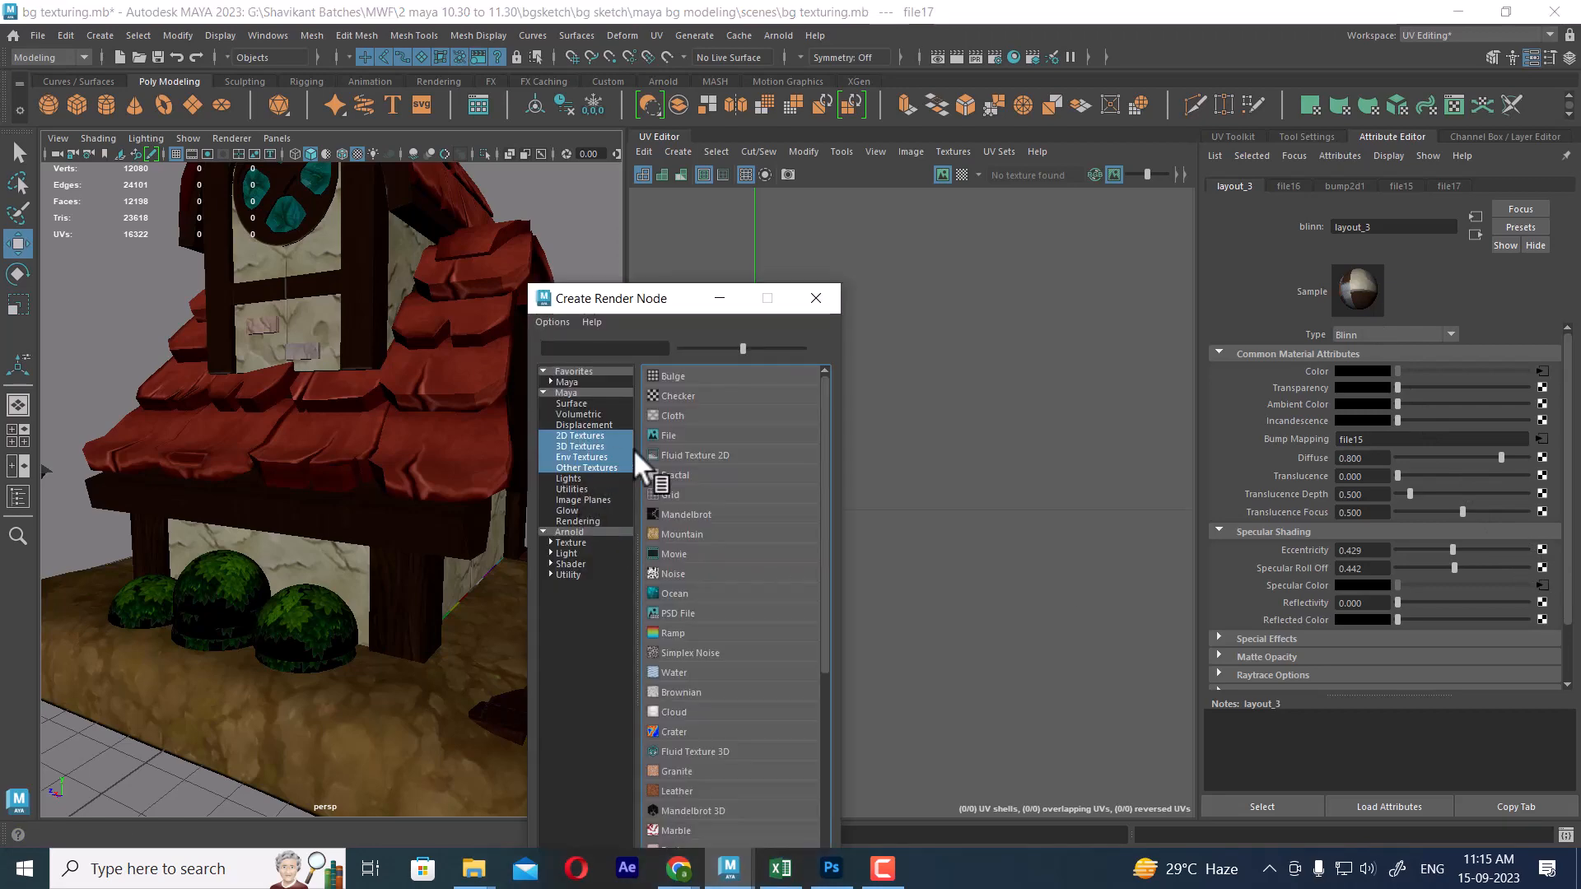
left_click(680, 447)
left_click(1544, 410)
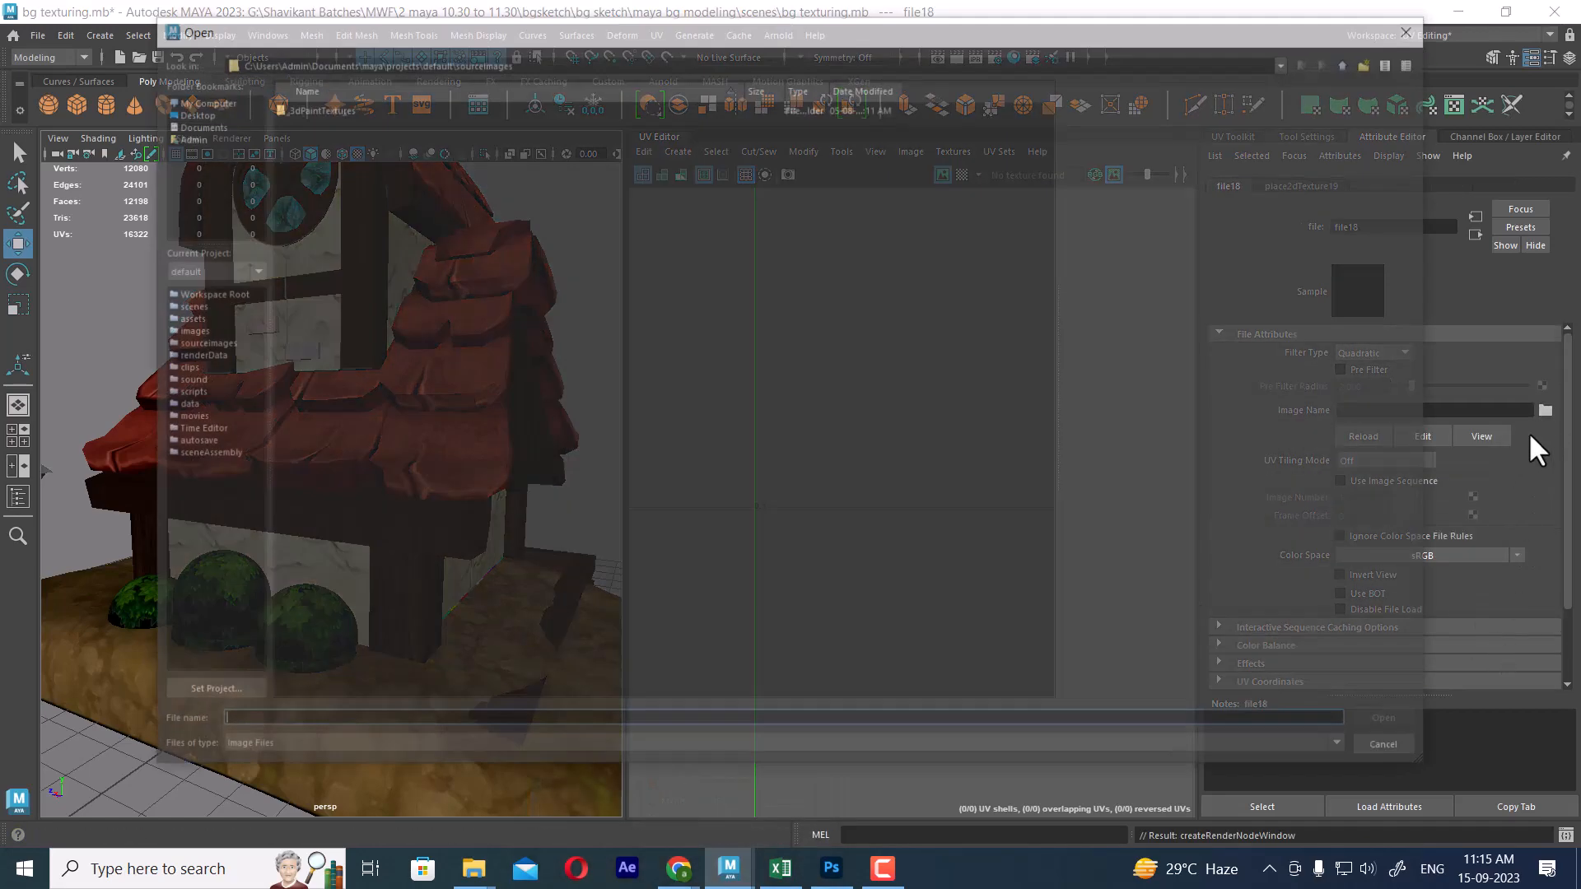
type("G:\\Shavikant Batches\\MWF\\2 maya 10.30 to 11.30\\bgsketch\\bg sketch\\maya bg modeling\\sourceimages")
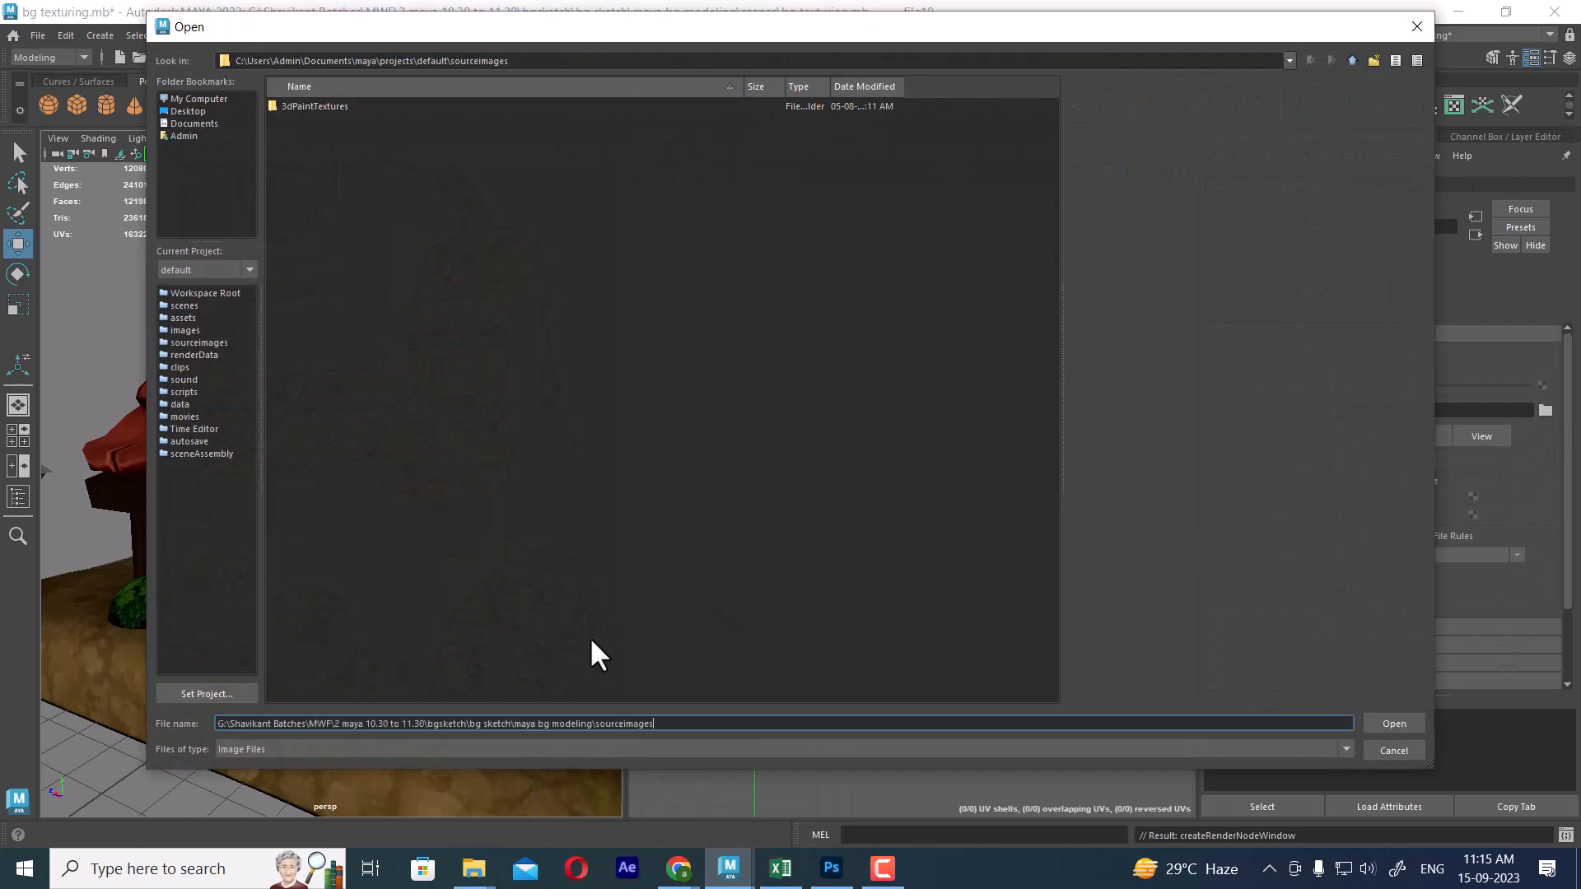
key("Return")
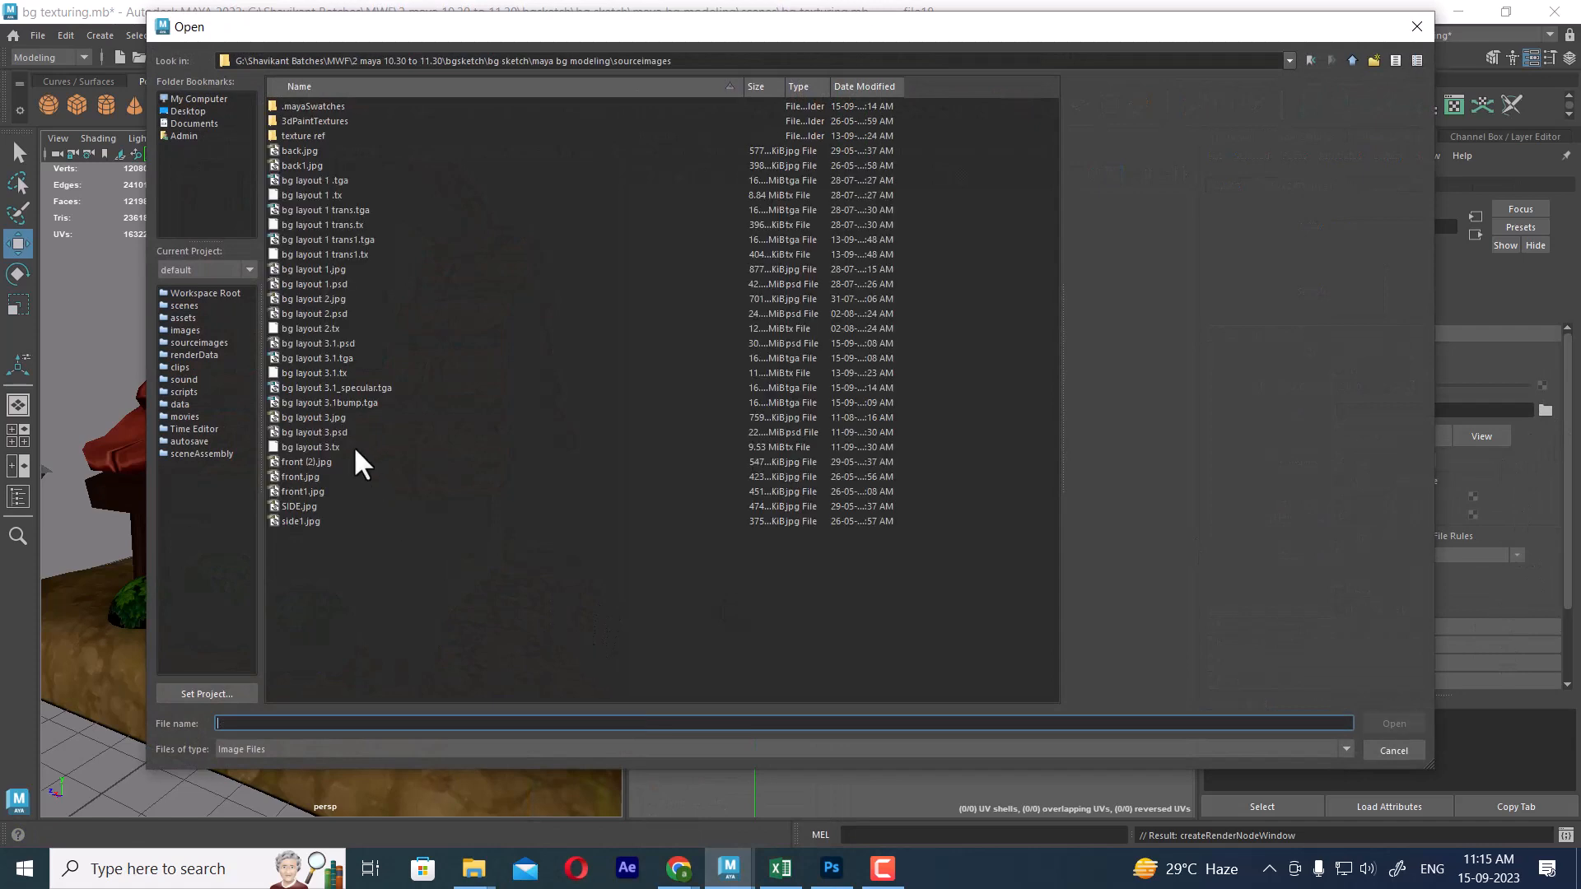
left_click(346, 387)
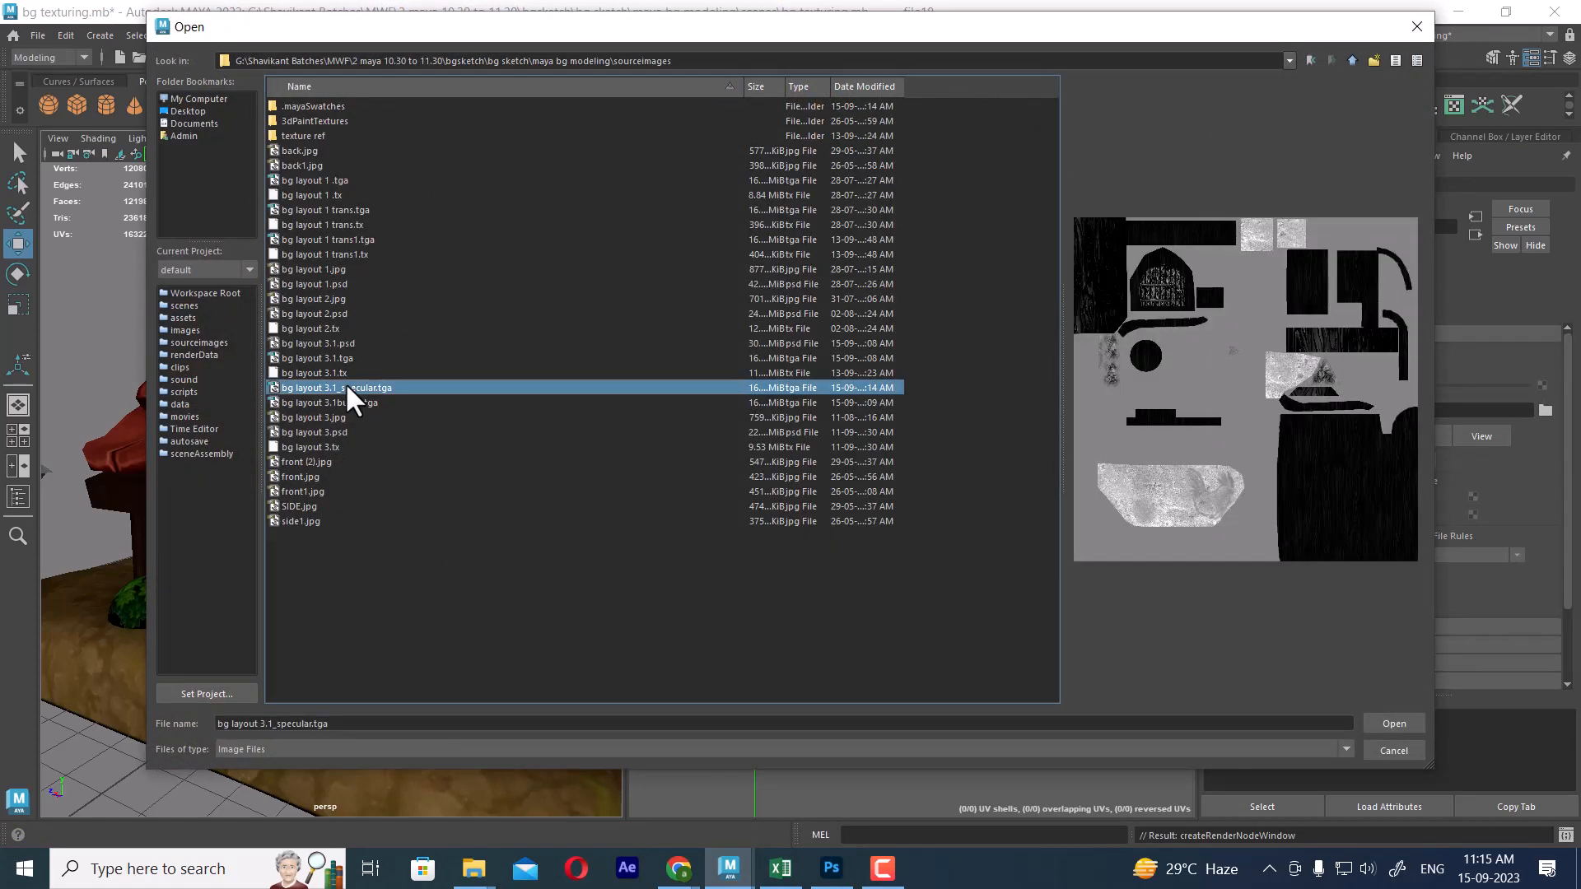
double_click(345, 387)
Examine the specular shading on the house's roof, walls, beams and front door from several sides and distances.
left_click_drag(484, 472, 601, 528, "alt")
middle_click_drag(428, 243, 431, 363, "alt")
right_click_drag(432, 363, 571, 455, "alt")
mouse_move(572, 455)
left_mouse_down("alt")
mouse_move(540, 448)
mouse_move(595, 453)
left_mouse_up("alt")
right_click_drag(595, 450, 372, 428, "alt")
left_click_drag(373, 428, 358, 388, "alt")
right_click_drag(357, 387, 476, 628, "alt")
left_click_drag(477, 629, 358, 615, "alt")
right_click_drag(357, 615, 378, 589, "alt")
left_click_drag(379, 590, 443, 645, "alt")
right_click_drag(443, 644, 453, 585, "alt")
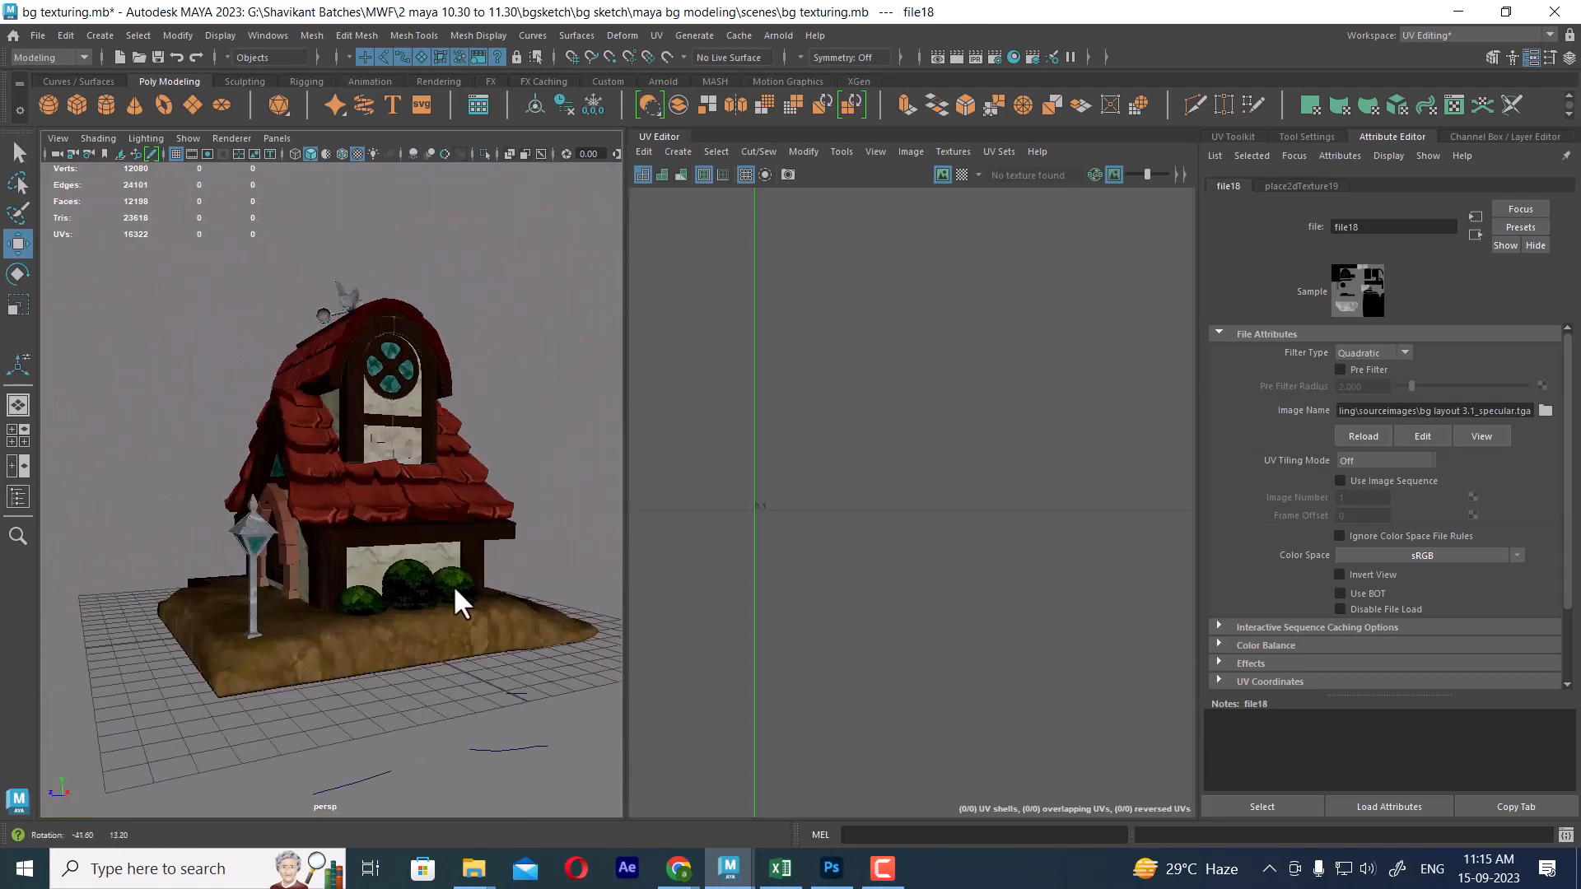
mouse_move(453, 585)
left_mouse_down("alt")
mouse_move(475, 550)
mouse_move(441, 556)
left_mouse_up("alt")
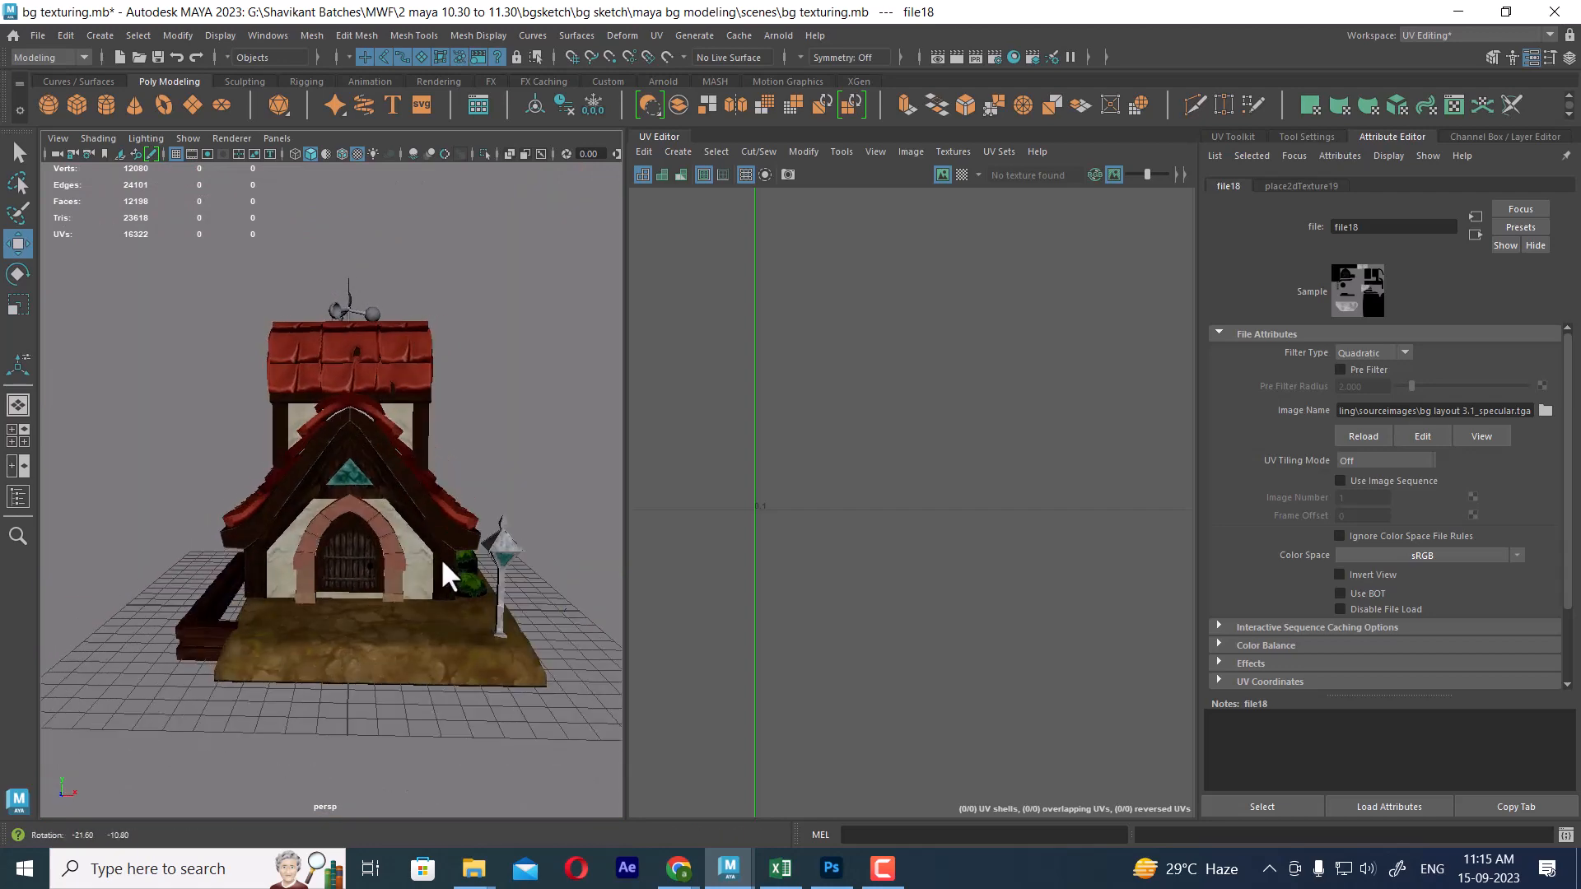
right_click_drag(442, 557, 477, 572, "alt")
left_click_drag(477, 572, 470, 569, "alt")
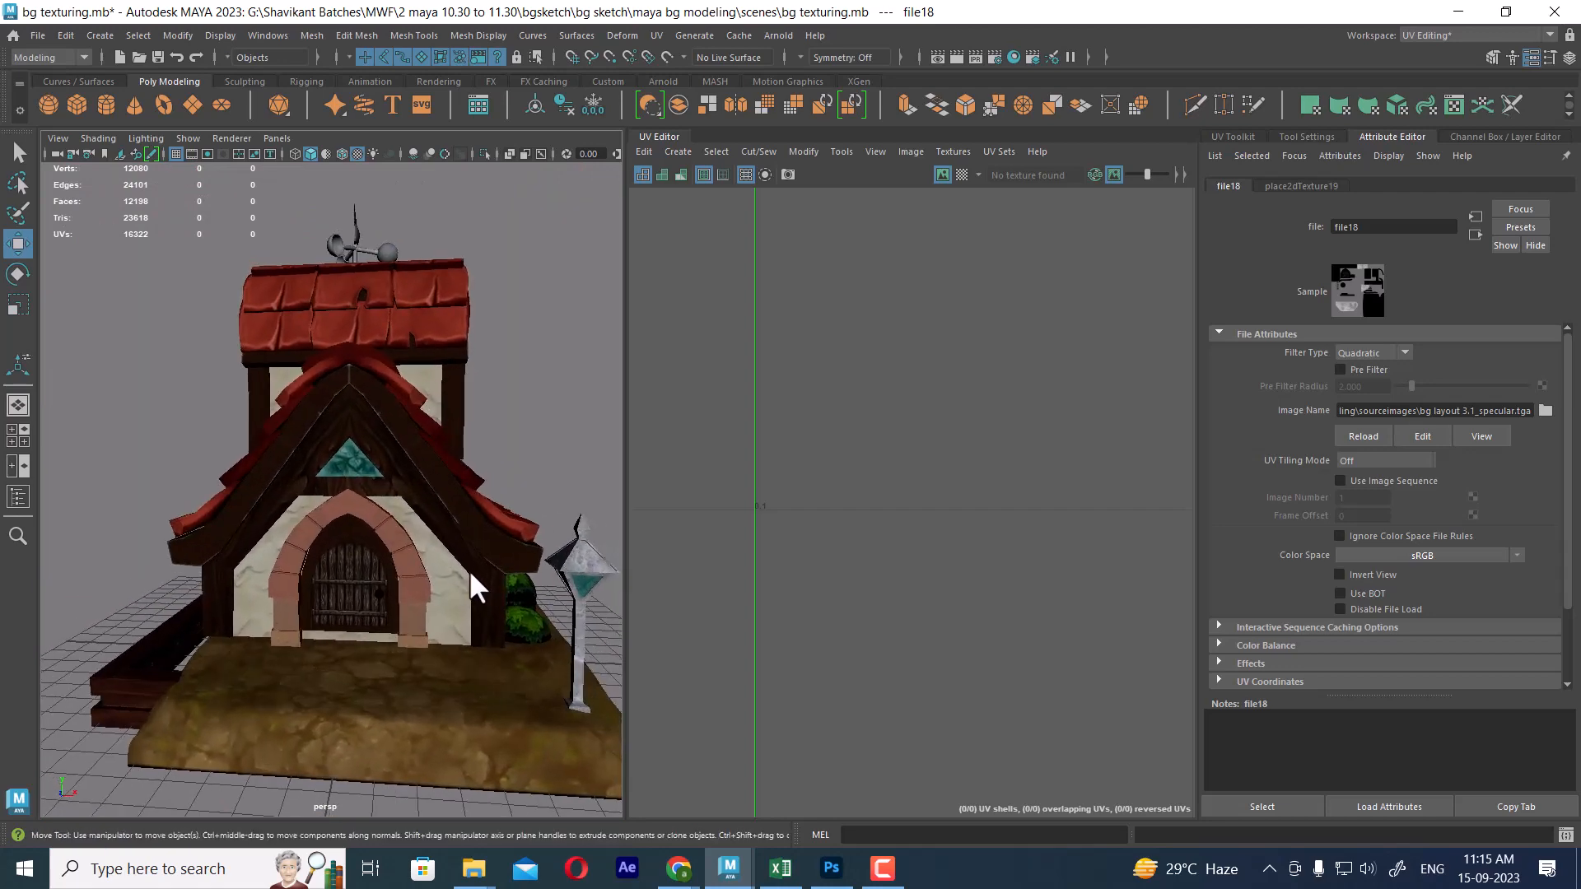
Check the specular map in Photoshop, return to the house in Maya and reopen the layout_3 material's attributes.
left_click(833, 869)
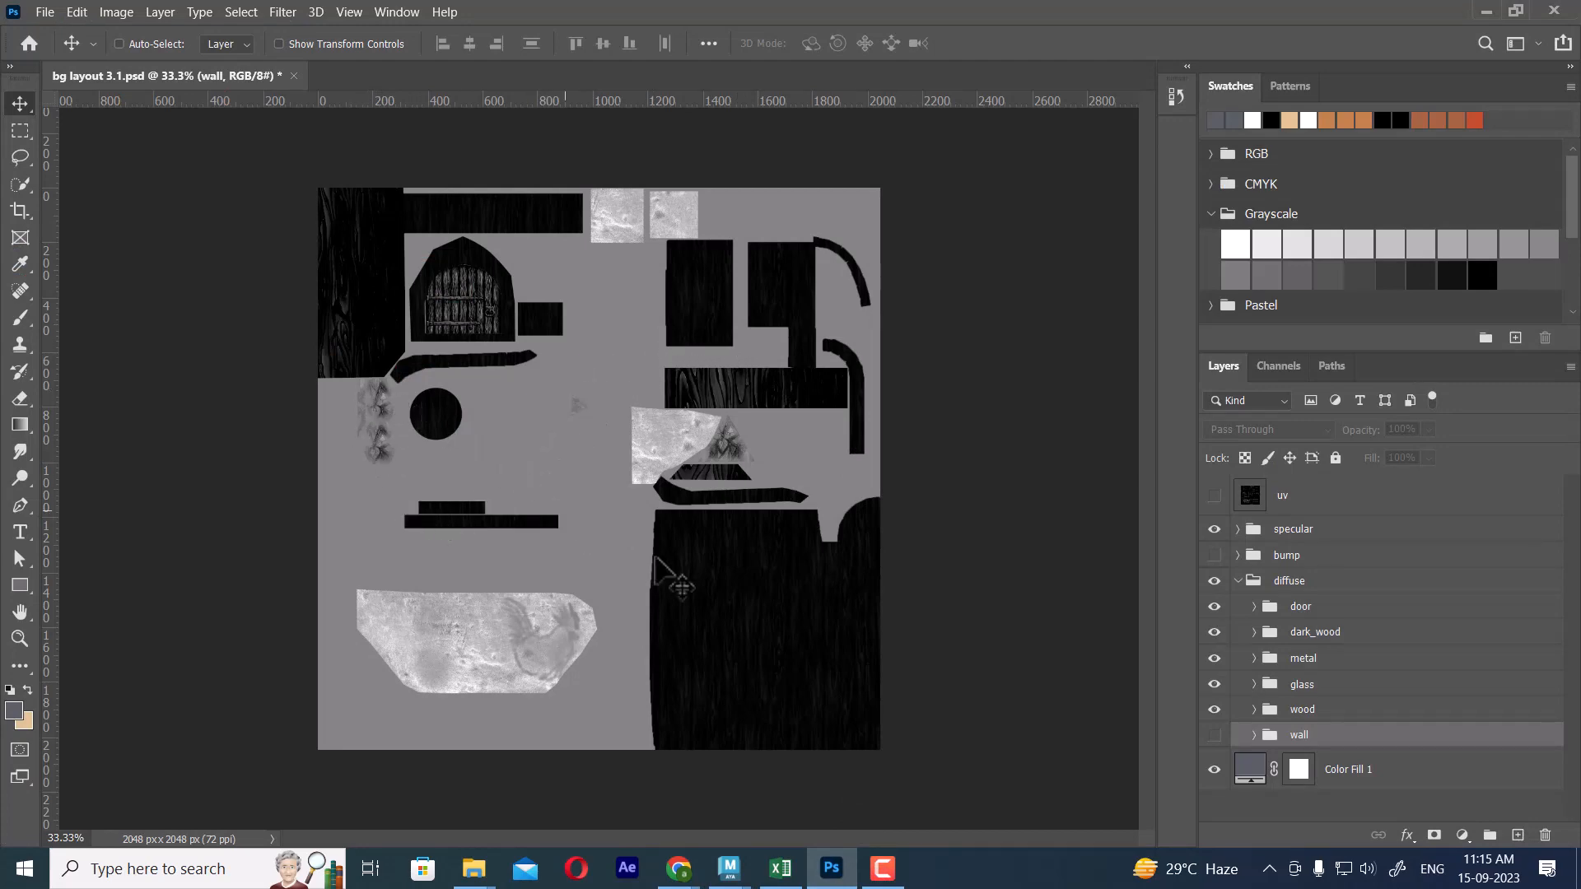
key("alt+Tab")
mouse_move(443, 518)
left_mouse_down("alt")
mouse_move(431, 486)
mouse_move(419, 513)
left_mouse_up("alt")
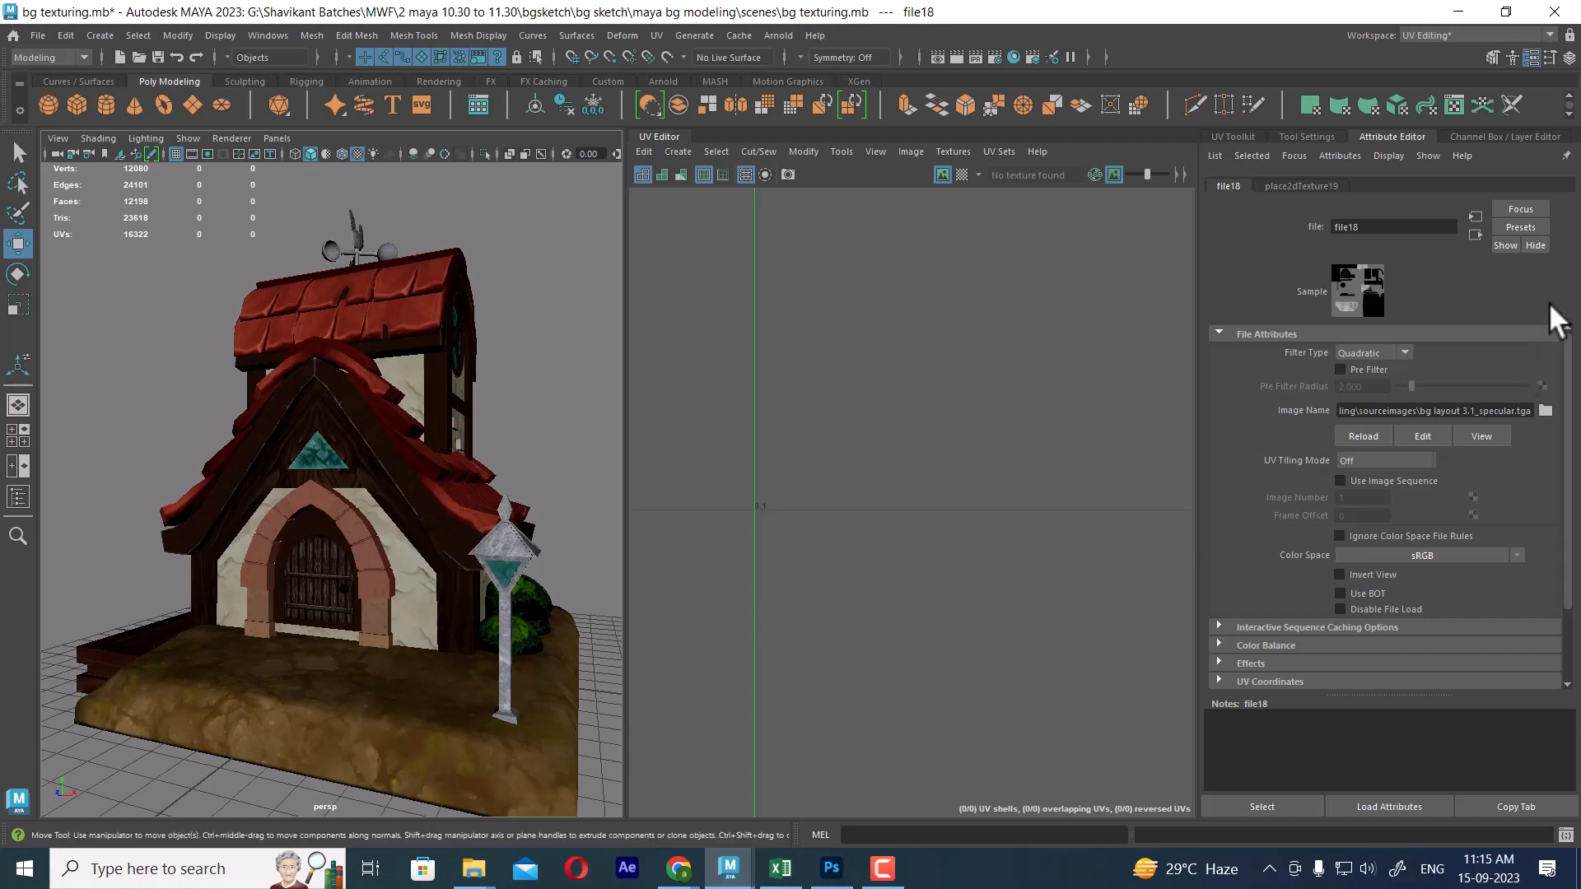
left_click(1474, 235)
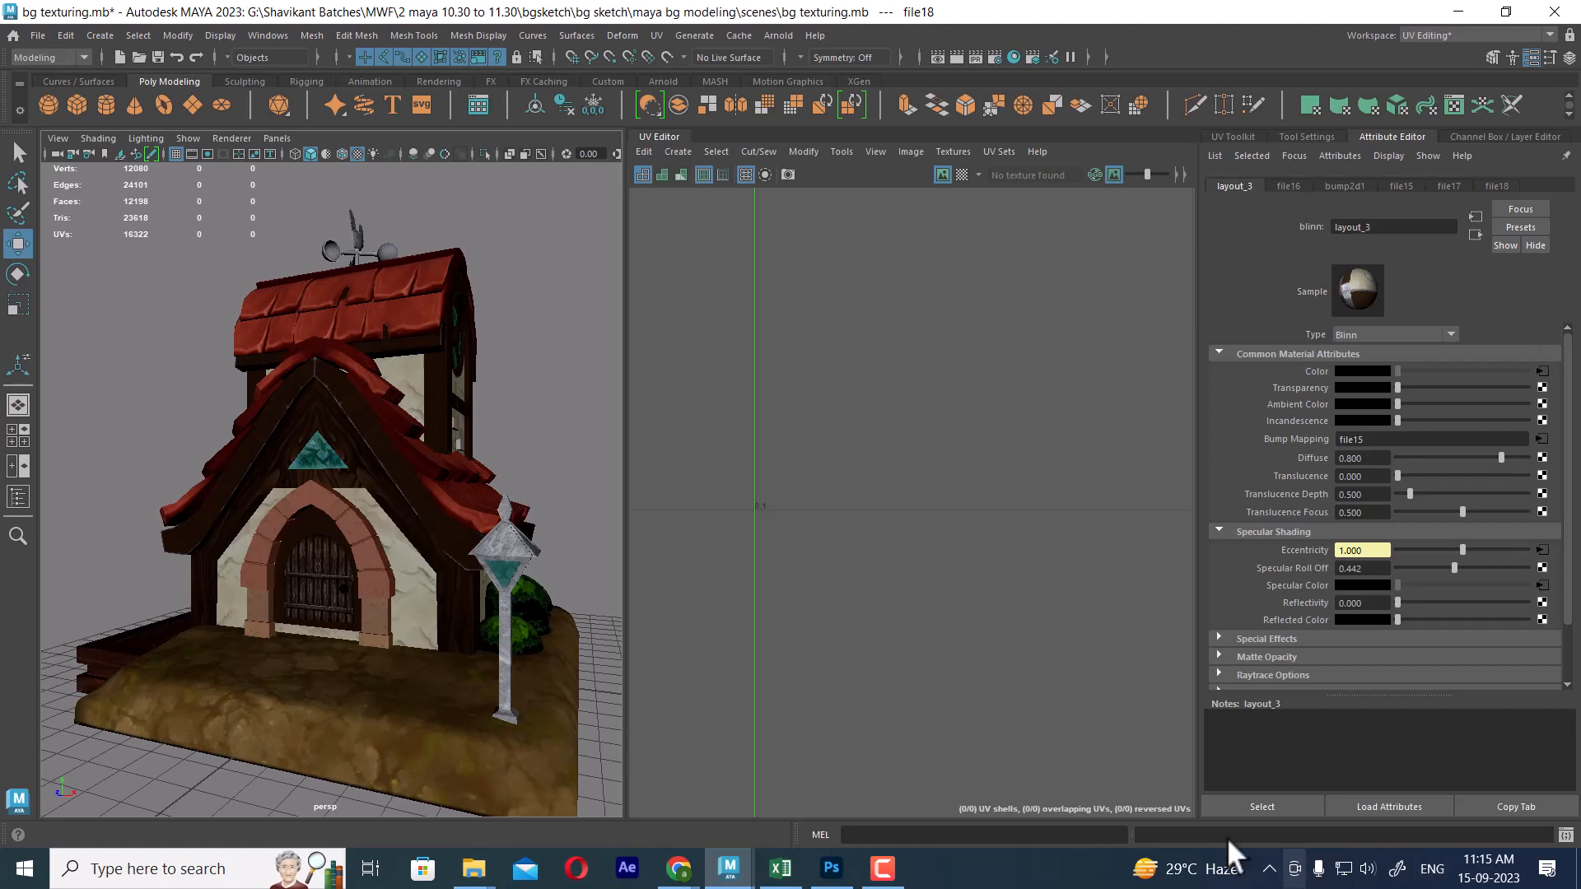
Switch to Photoshop, compare the bump and specular groups, hide both over the diffuse layers and save the document.
left_click(841, 866)
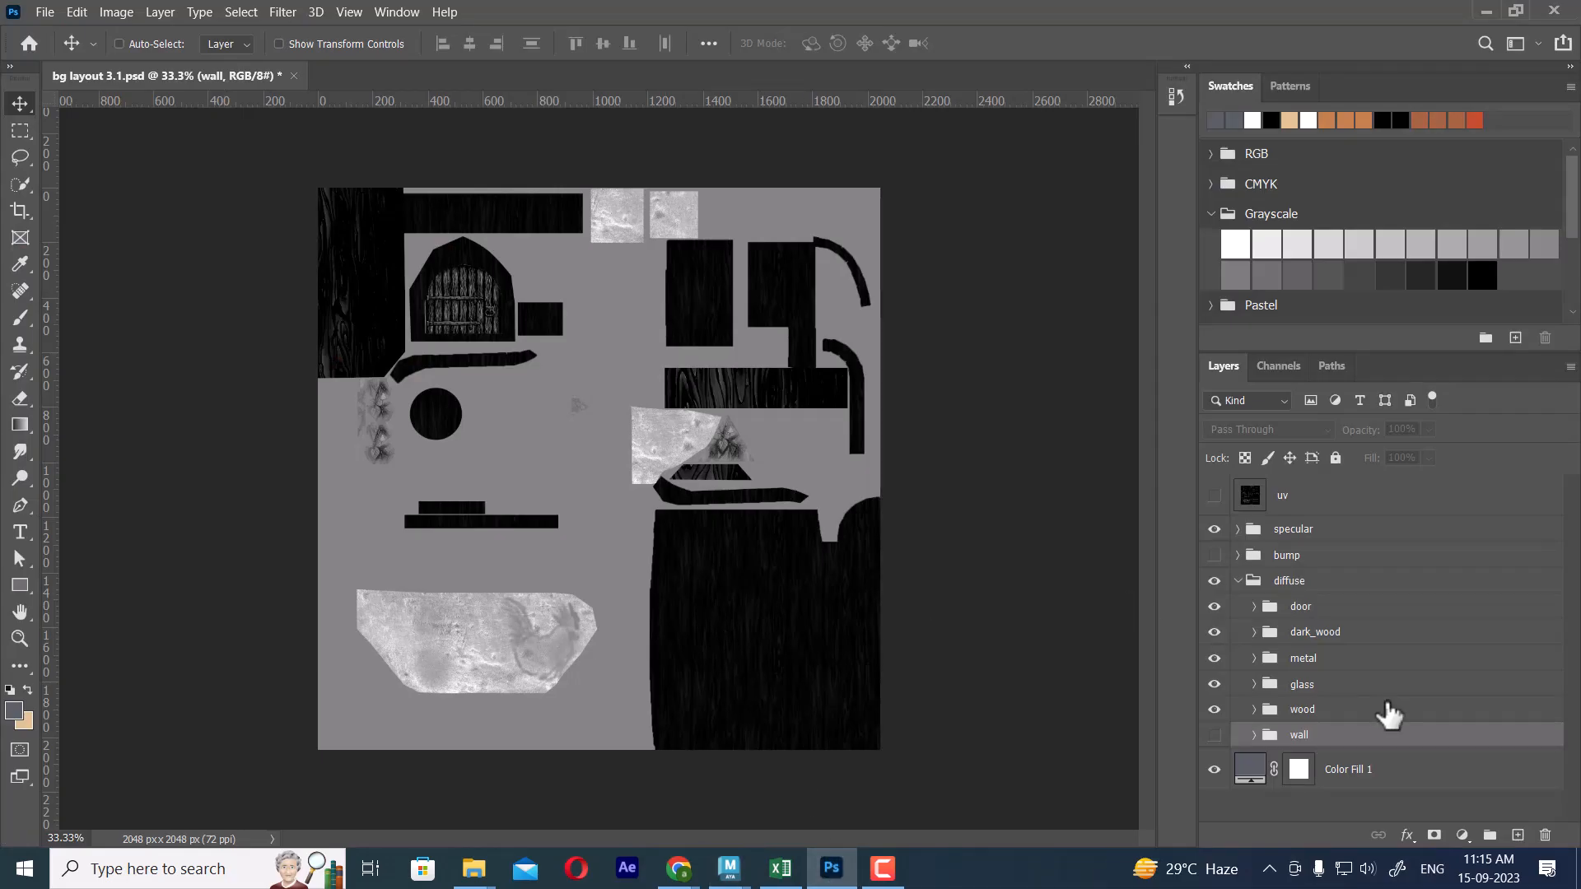
left_click(1214, 555)
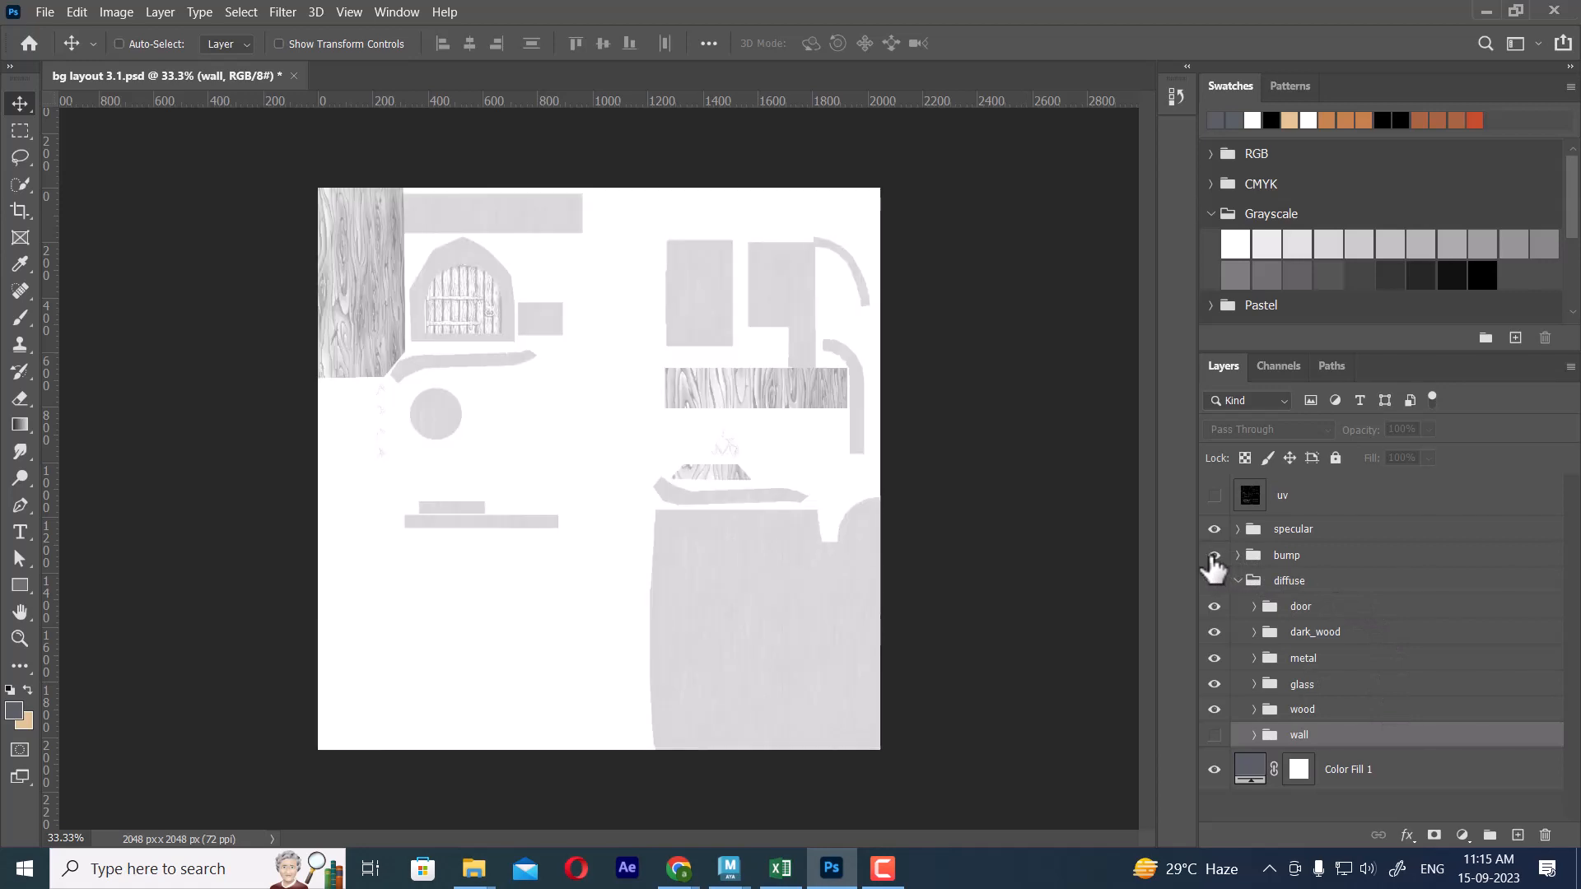
left_click(1214, 556)
left_click(1214, 556)
left_click(1214, 530)
left_click(1214, 557)
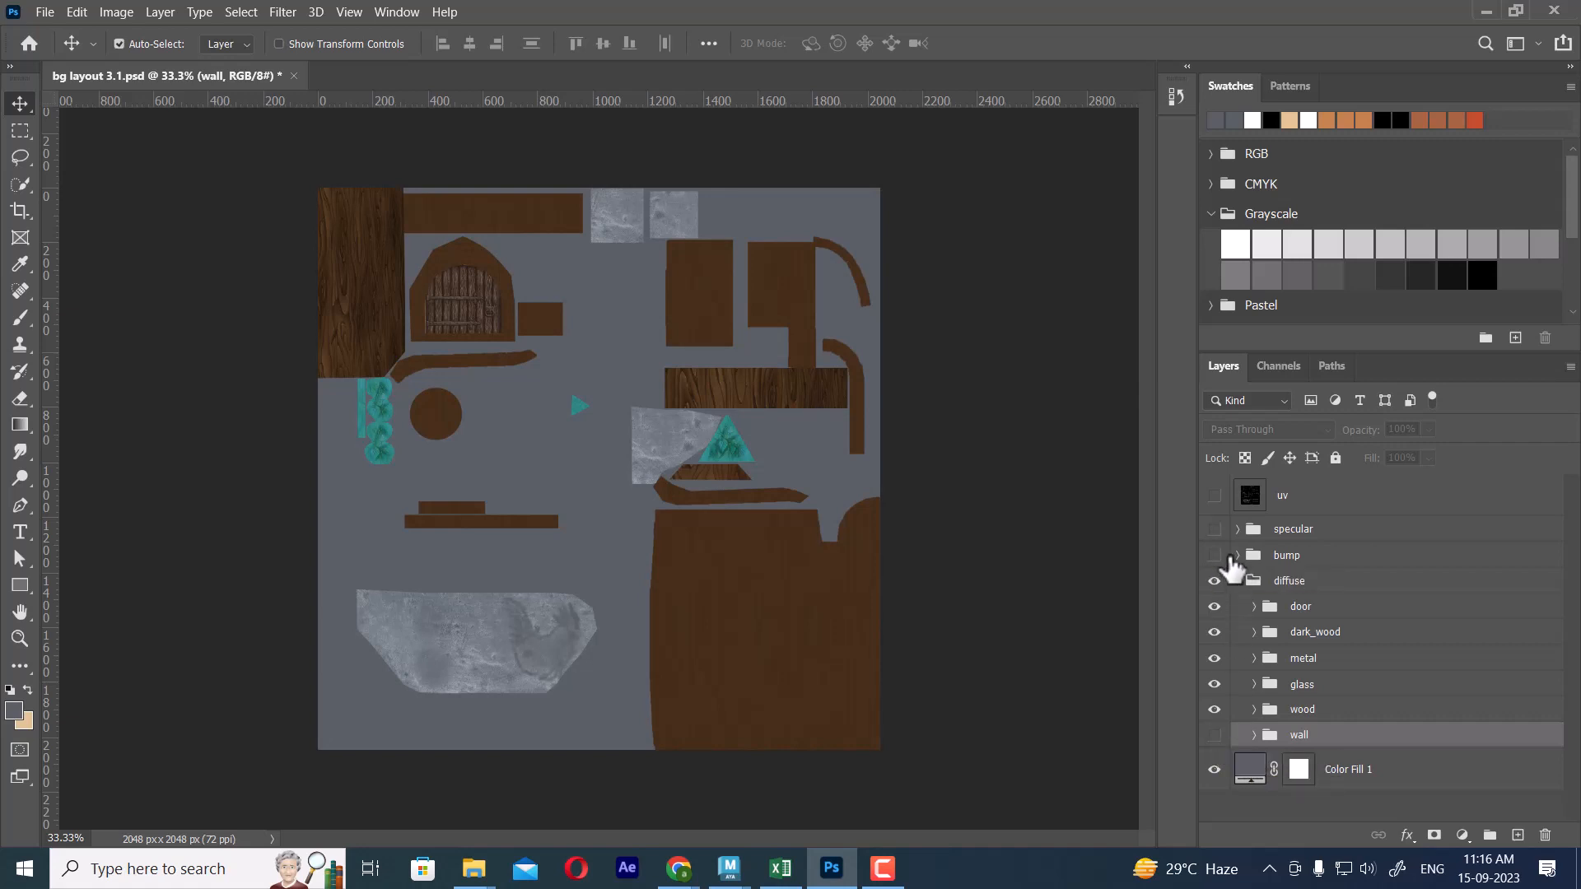
key("ctrl+s")
Show the bump group over the diffuse layers and check the adjustment layers it contains.
left_click(1214, 555)
left_click(1318, 557)
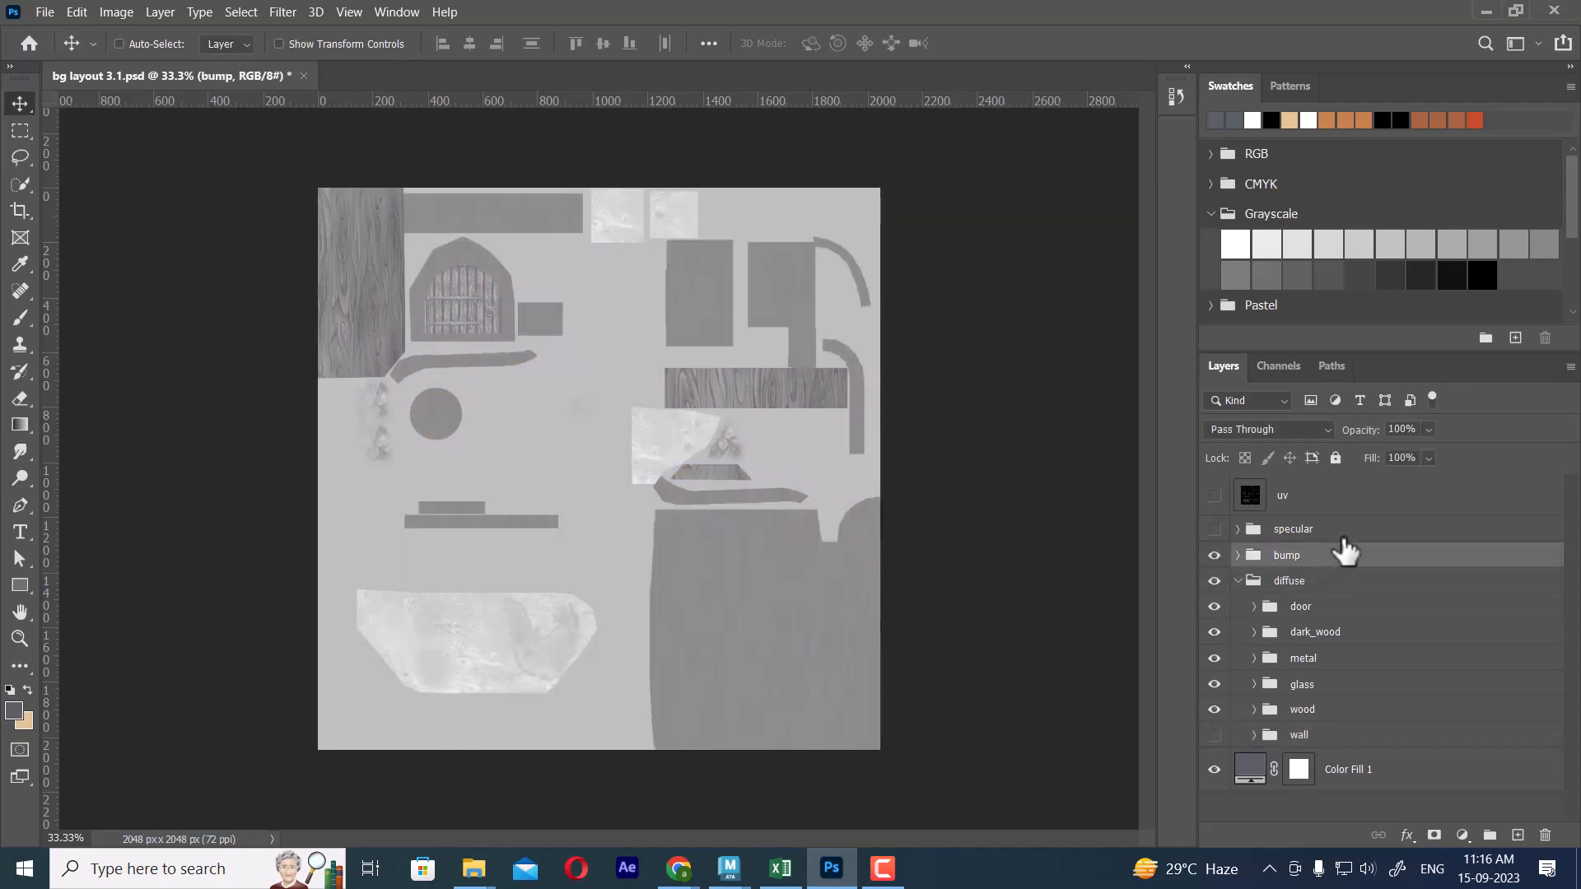
left_click(284, 12)
left_click(1292, 558)
left_click(1236, 555)
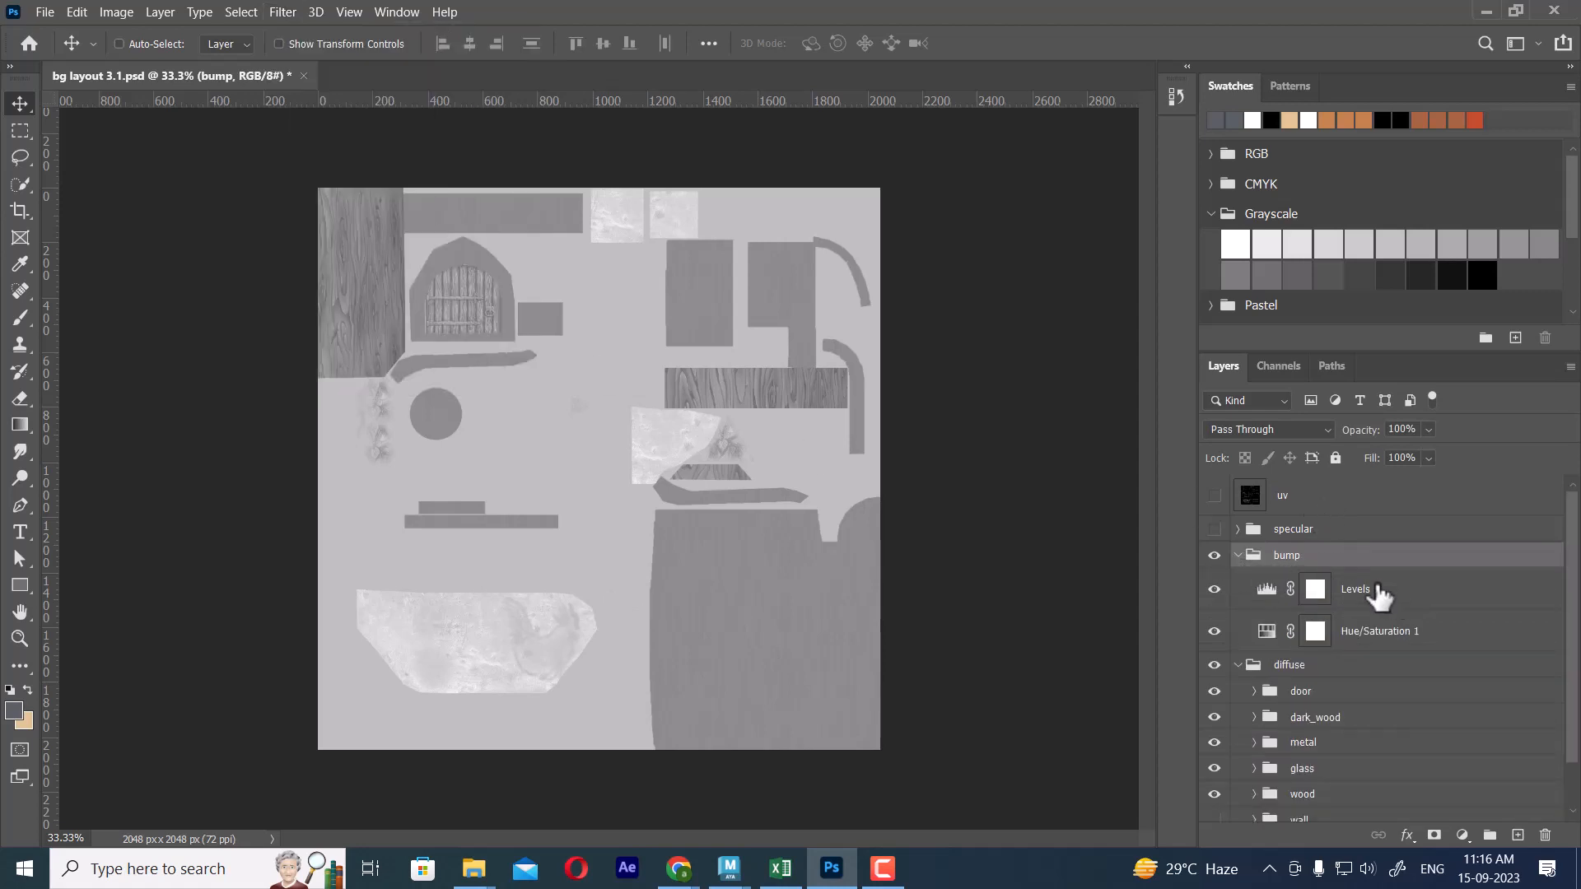
left_click(1238, 555)
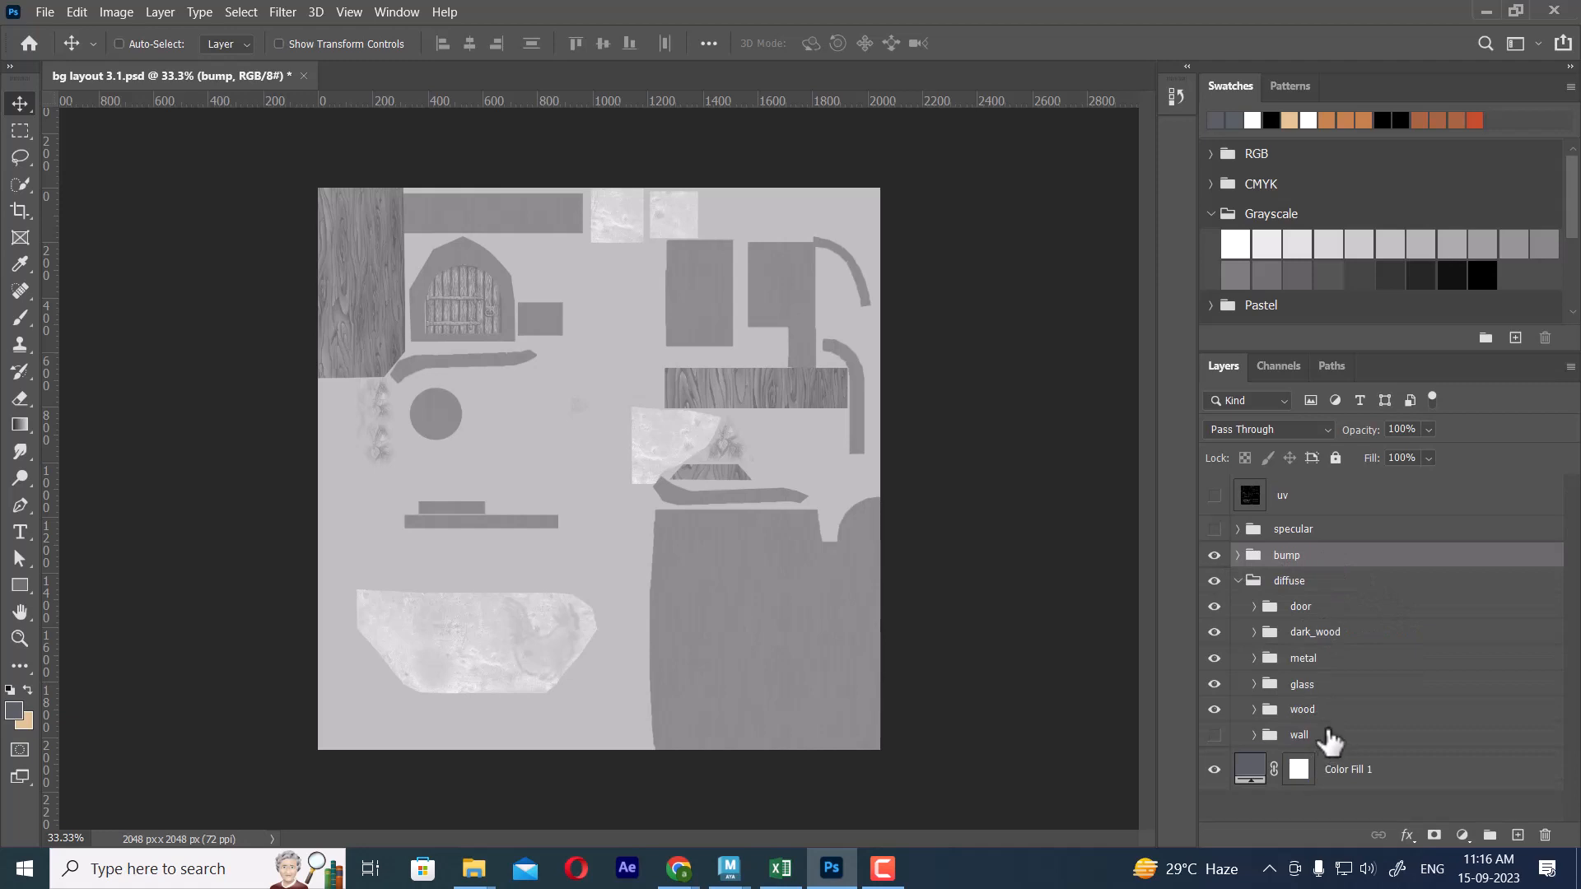
Show the wall group and stamp the bump and diffuse groups into a new merged layer above the bump group.
left_click(1330, 744)
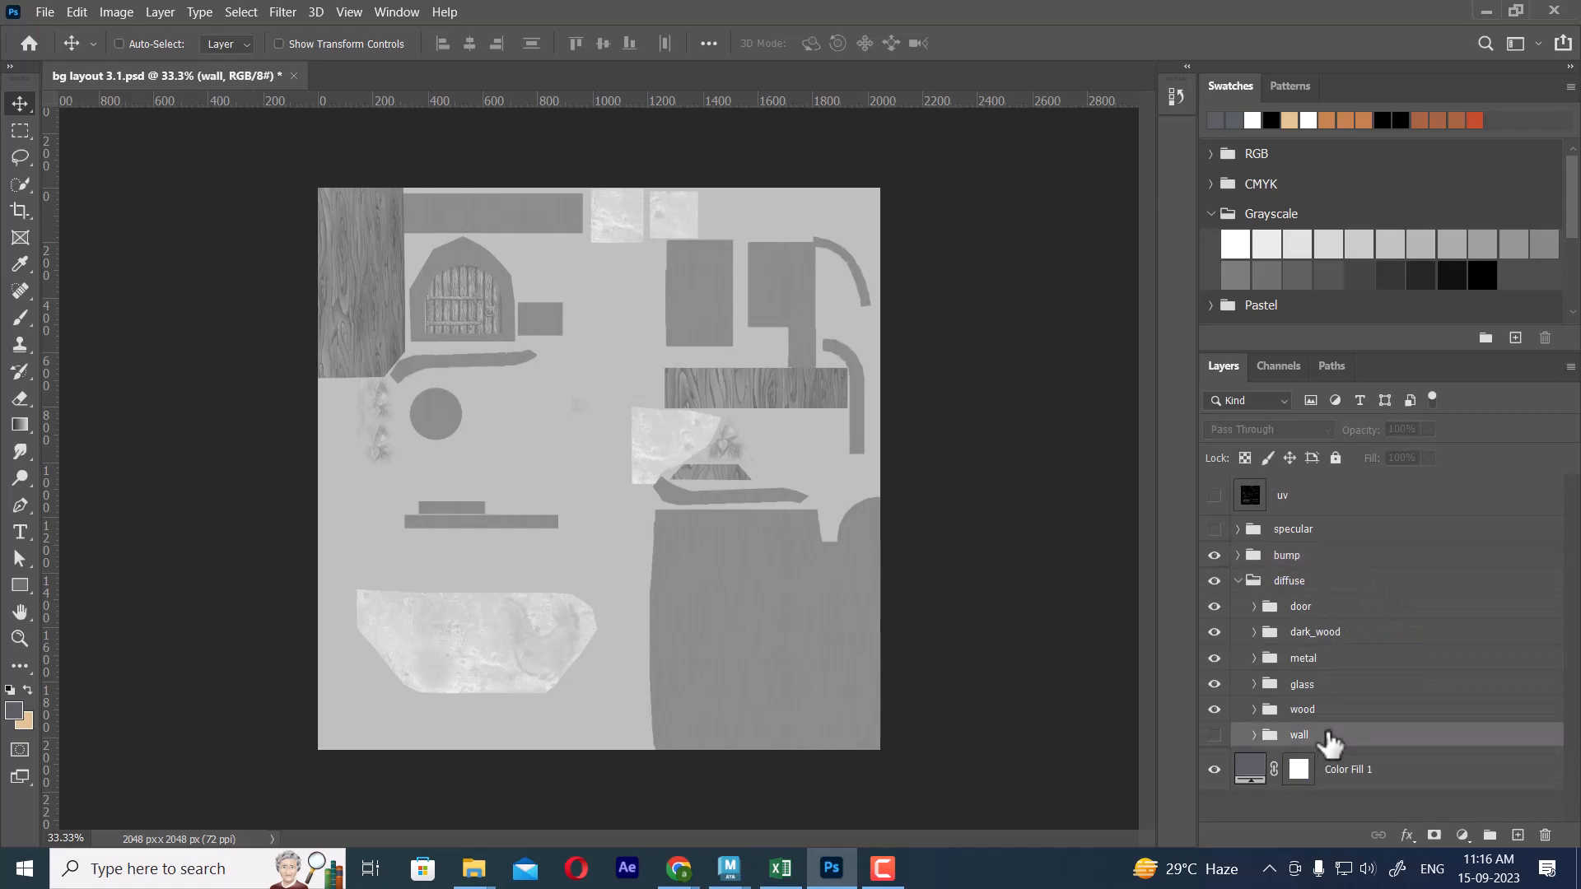
left_click(1213, 735)
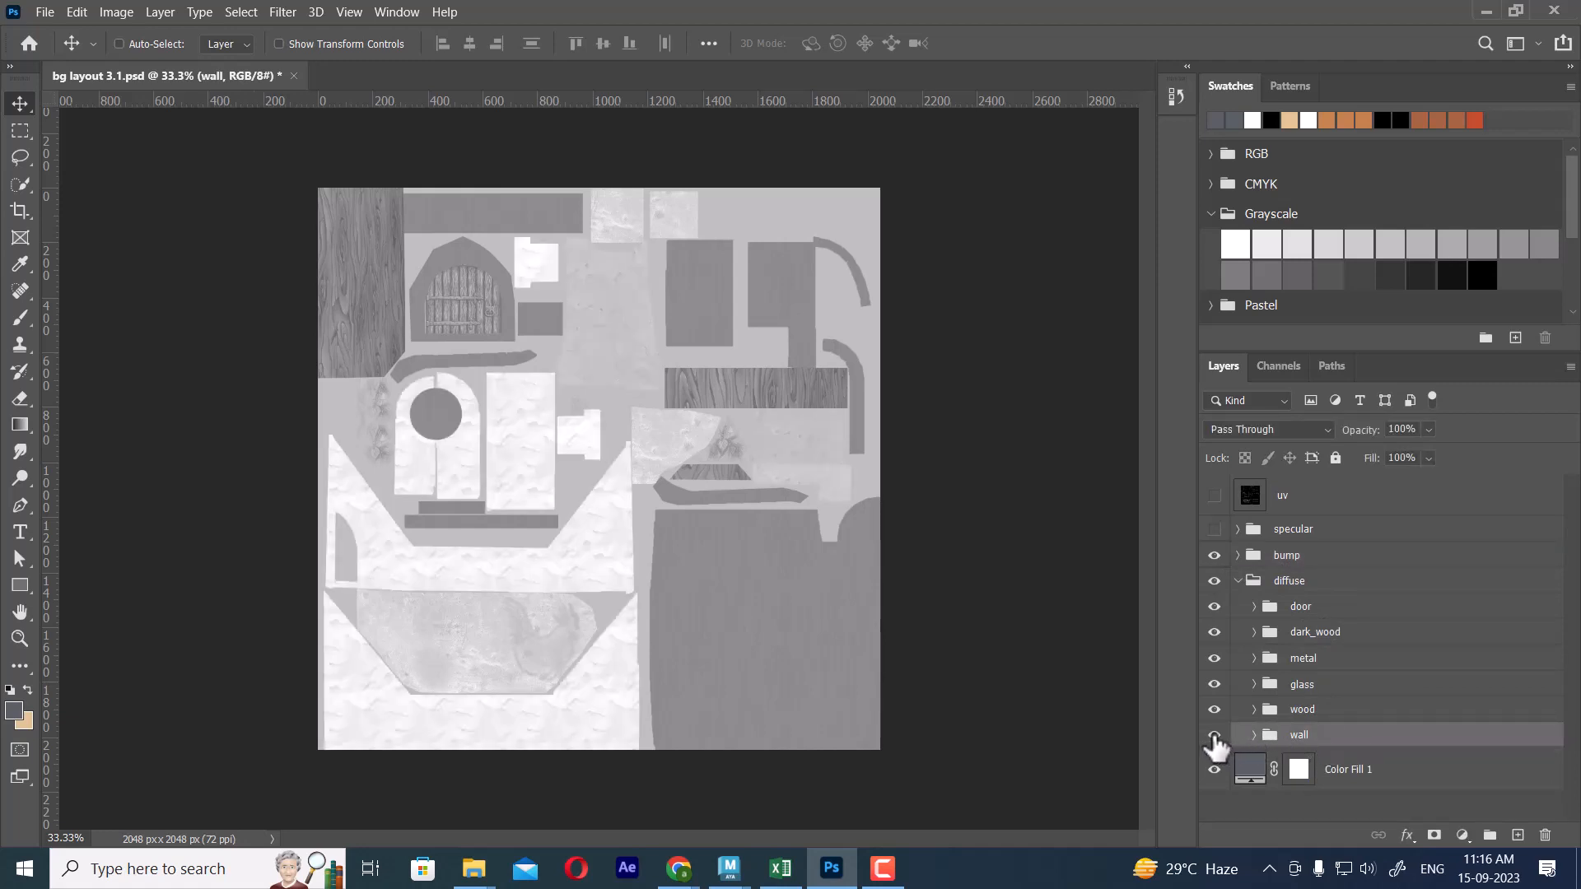
left_click(1334, 560, "shift")
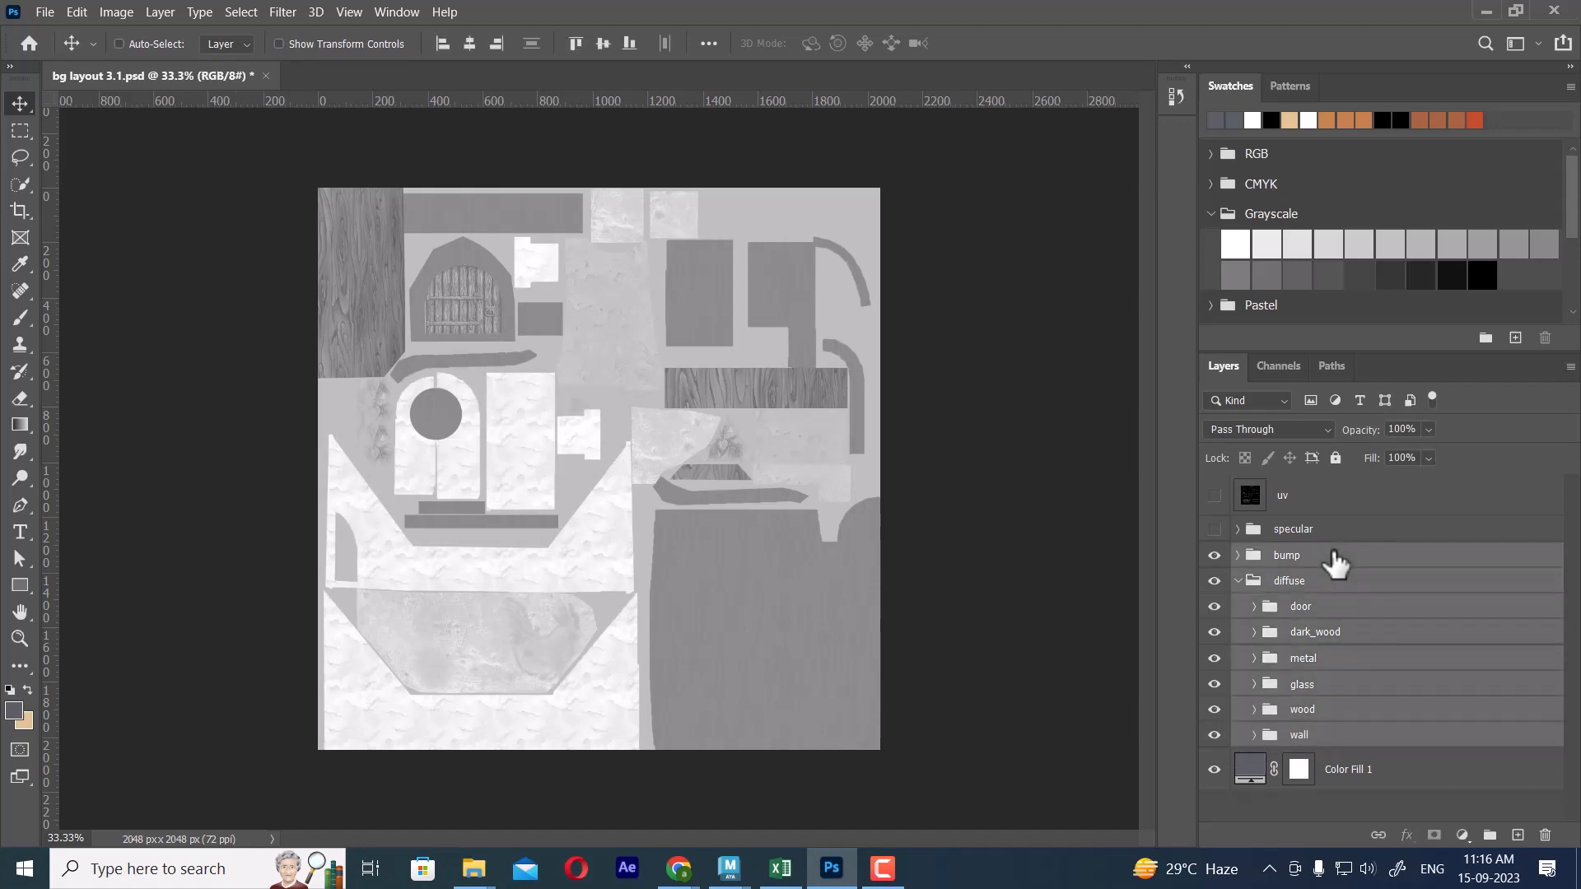
key("ctrl+alt+e")
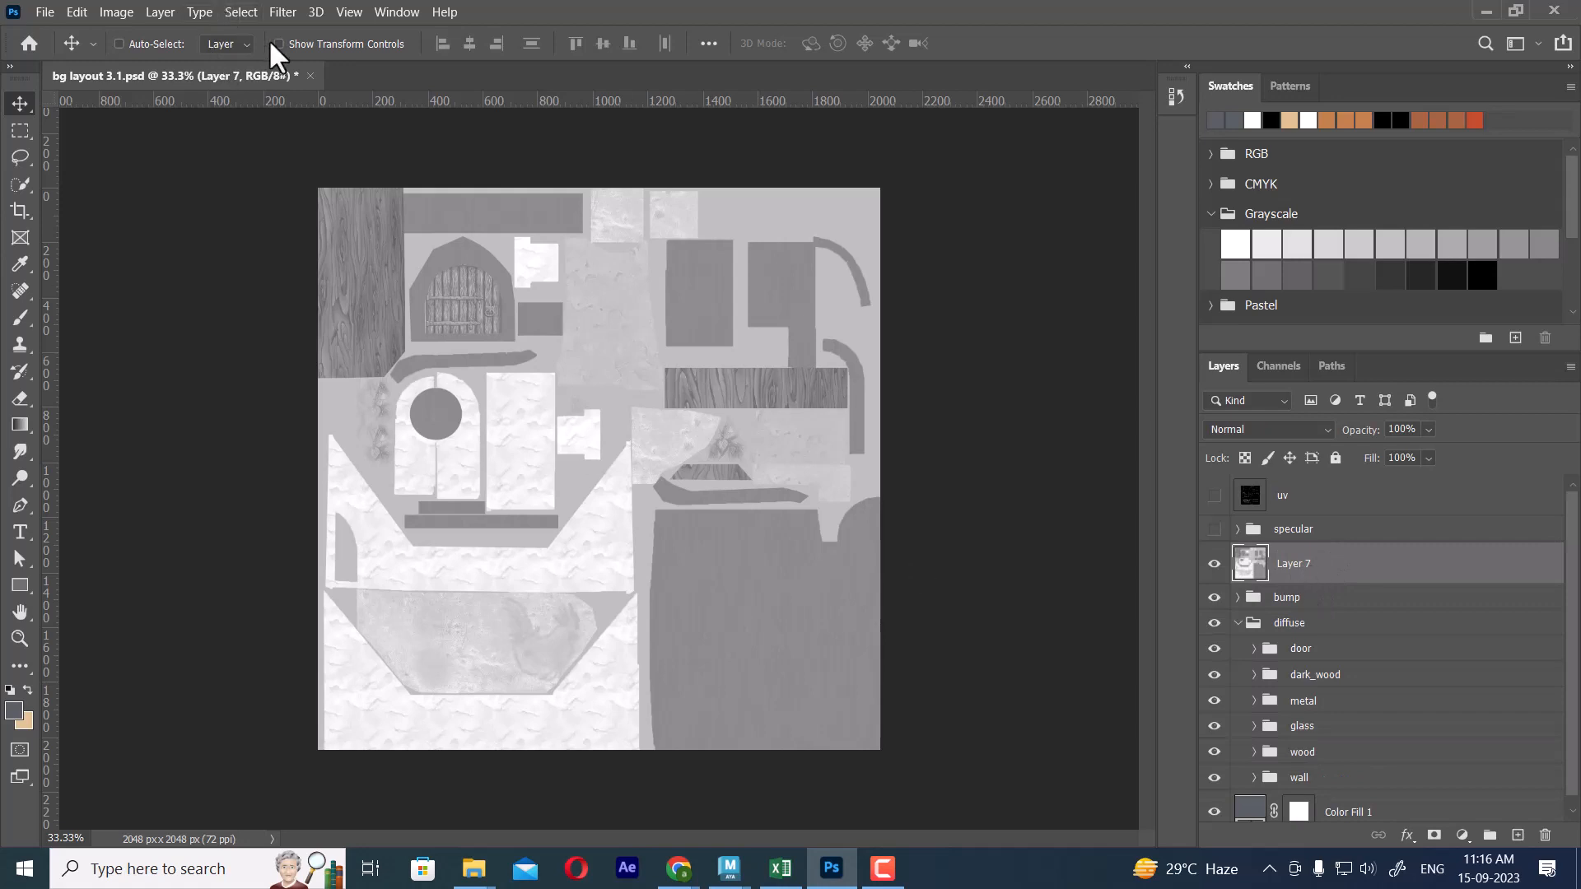
Generate a normal map from the merged layer with the detail scale set to 11%.
left_click(277, 11)
mouse_move(392, 201)
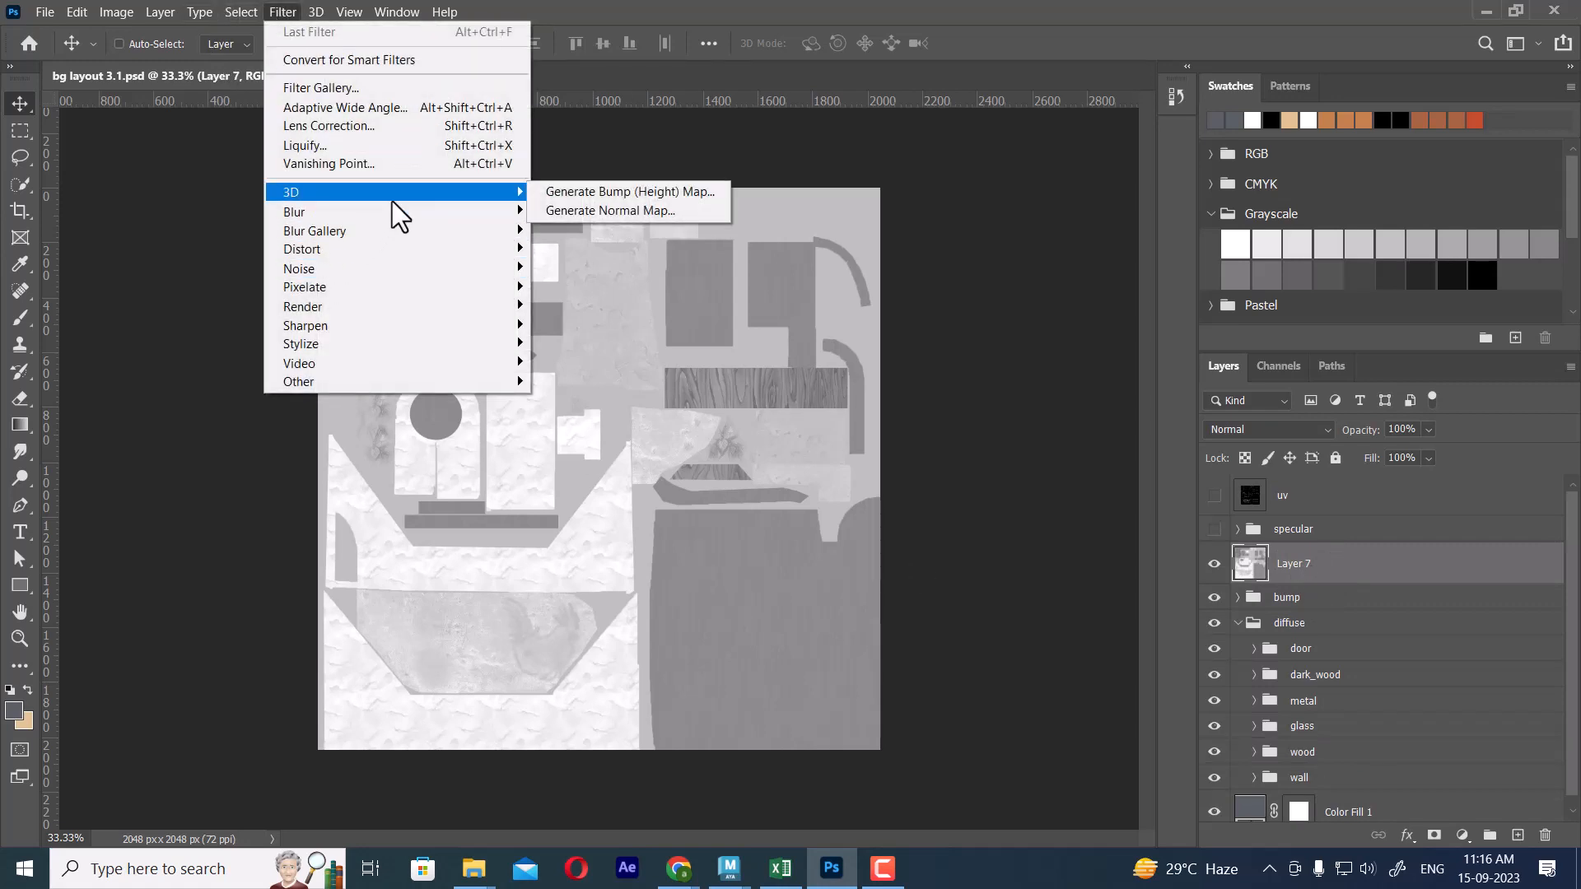
left_click(606, 211)
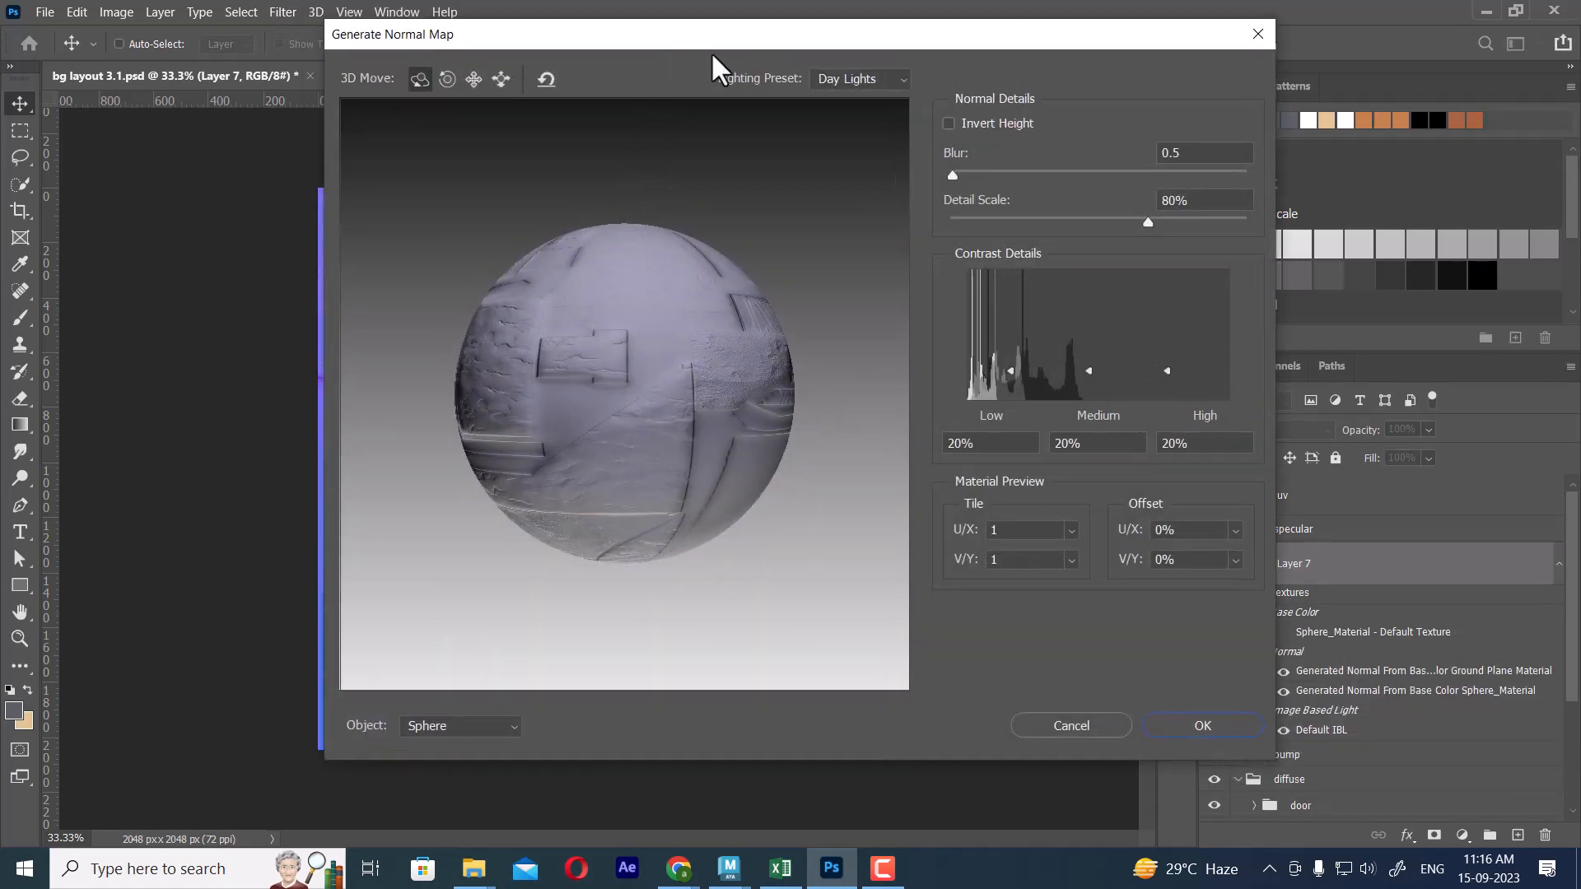
left_click_drag(684, 39, 1058, 103)
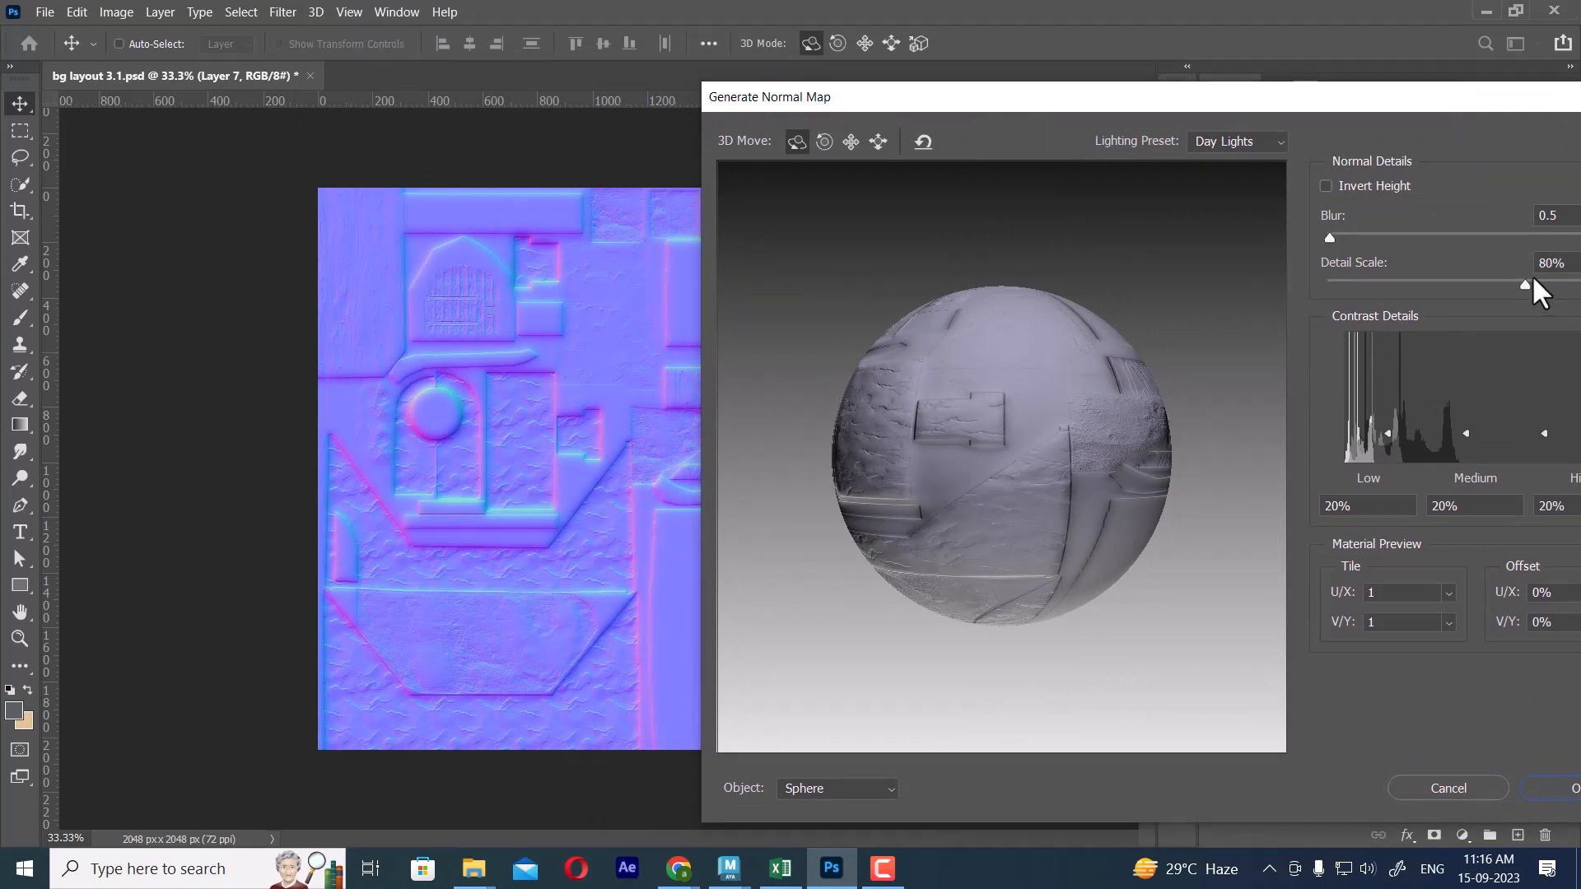
left_click_drag(1525, 284, 1376, 285)
left_click_drag(1295, 112, 1237, 111)
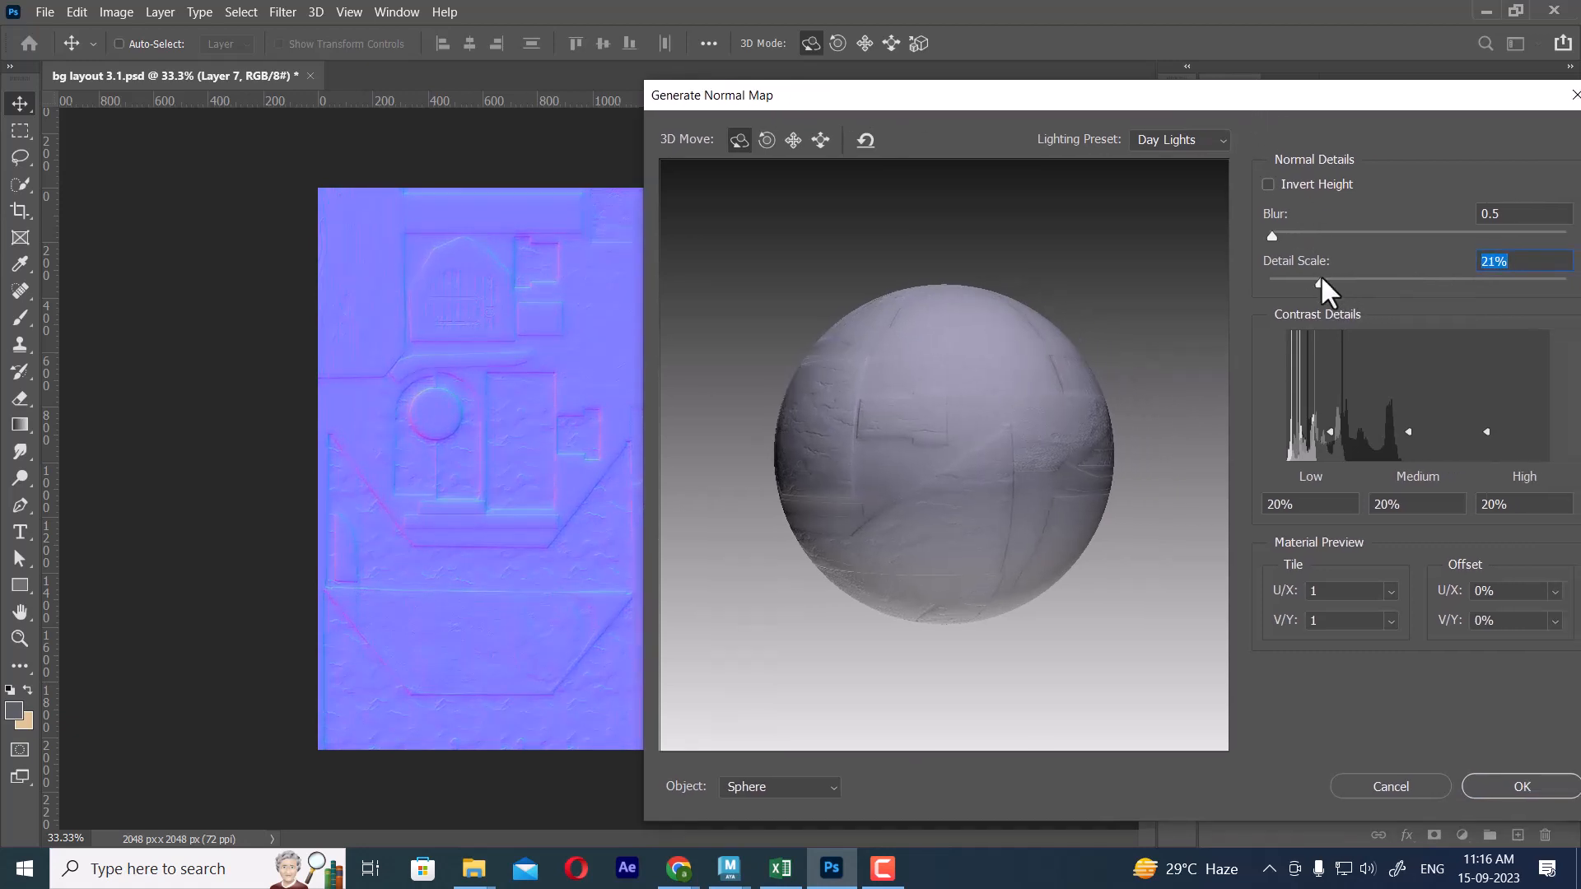
left_click_drag(1319, 284, 1297, 284)
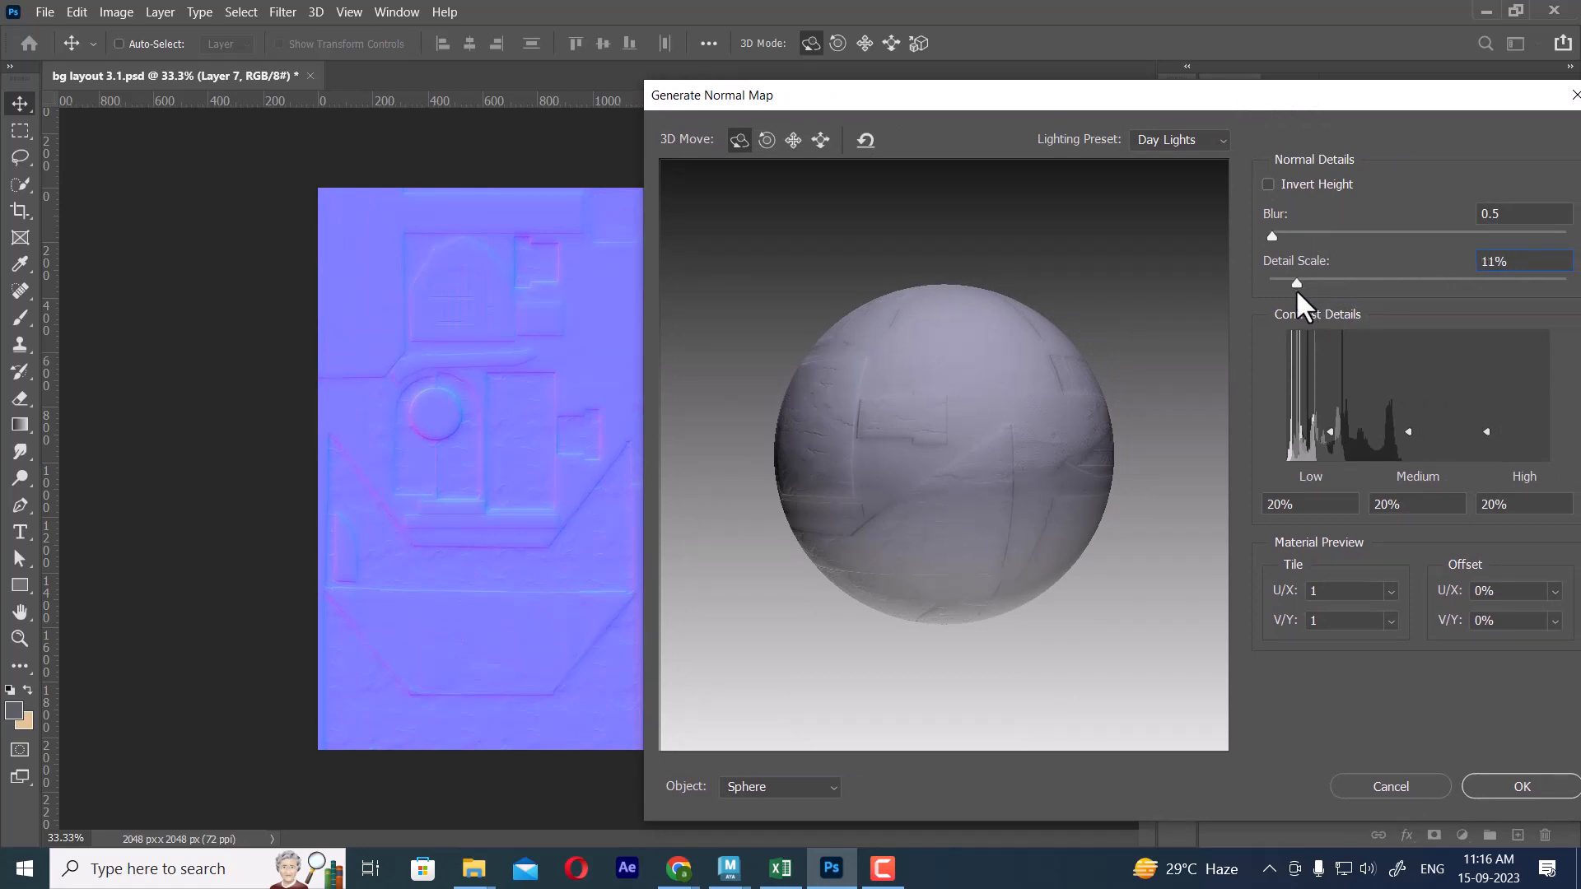
left_click(1523, 787)
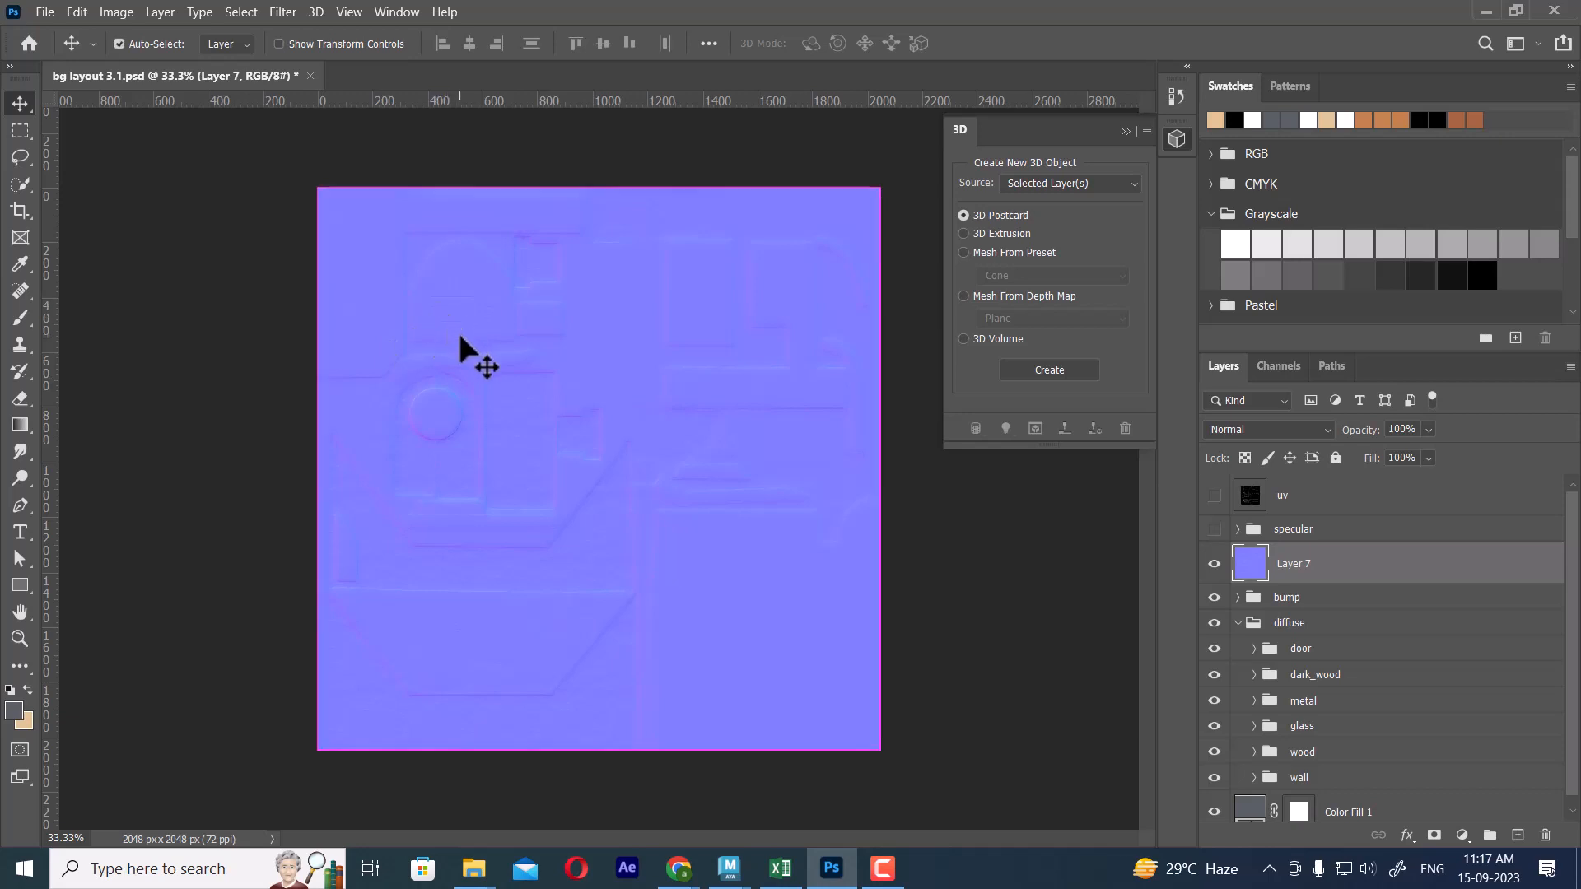
Inspect the normal map up close and set up a save to the computer in Targa format.
key("ctrl+plus")
key("ctrl+plus")
key("ctrl+plus")
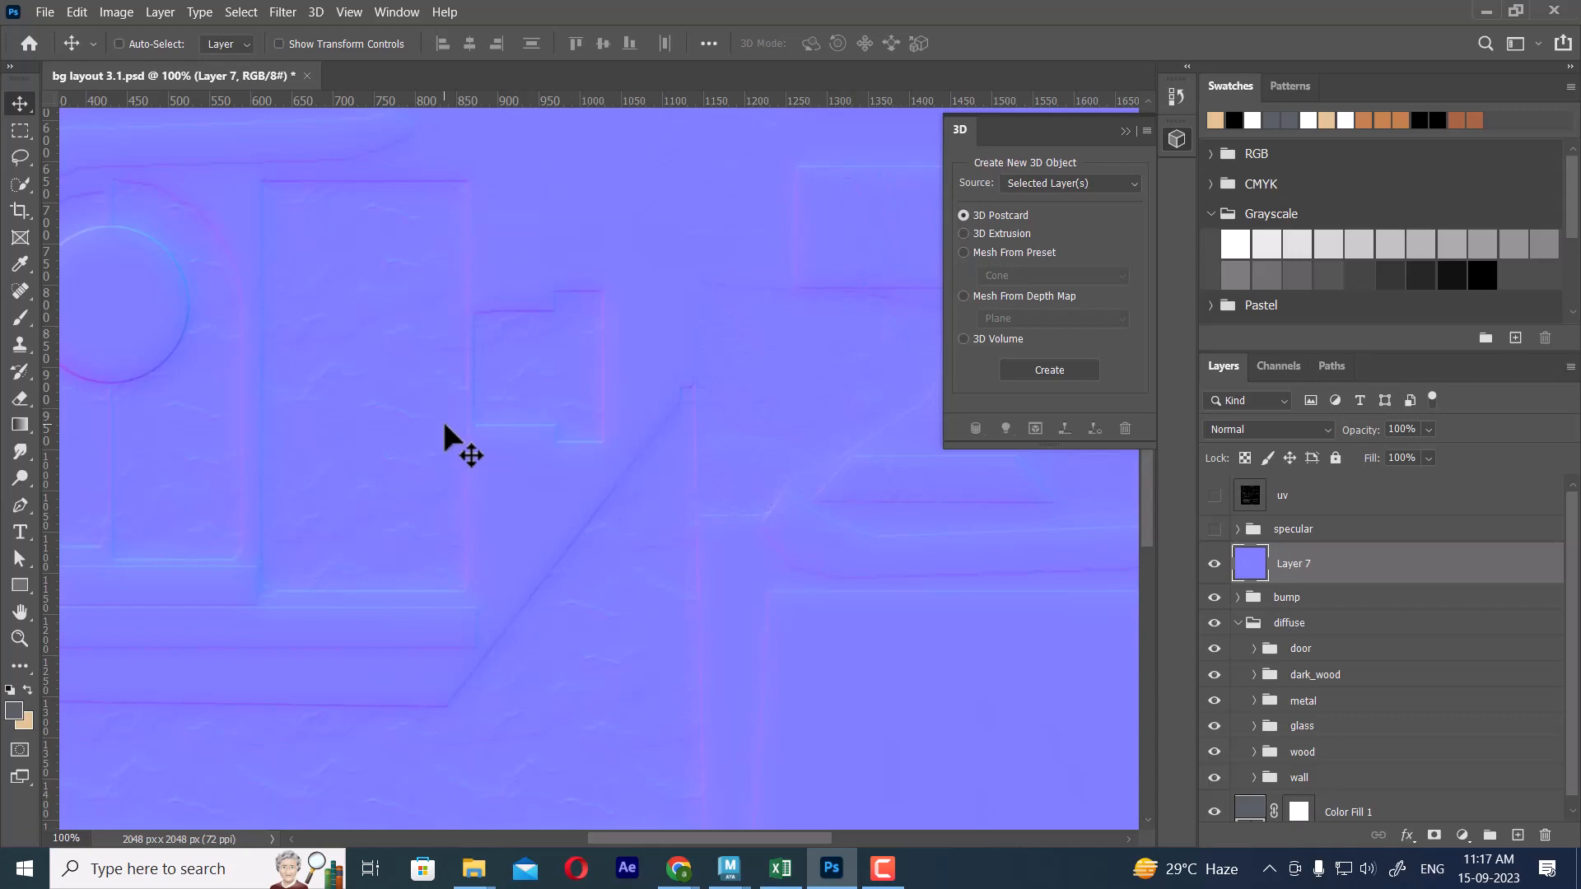
key("ctrl+shift+s")
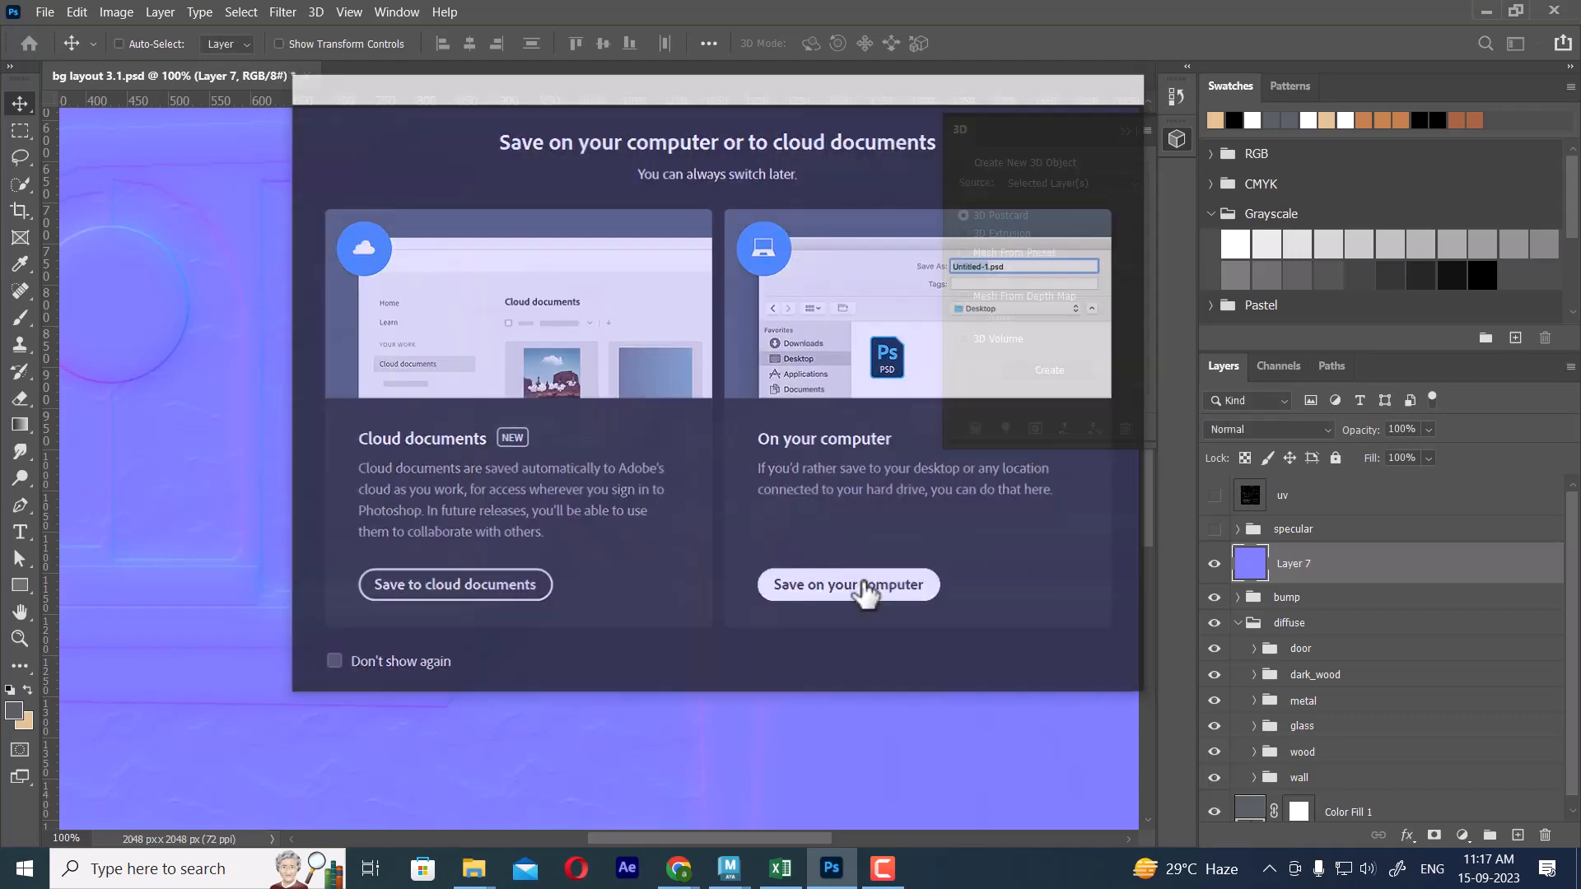
left_click(865, 586)
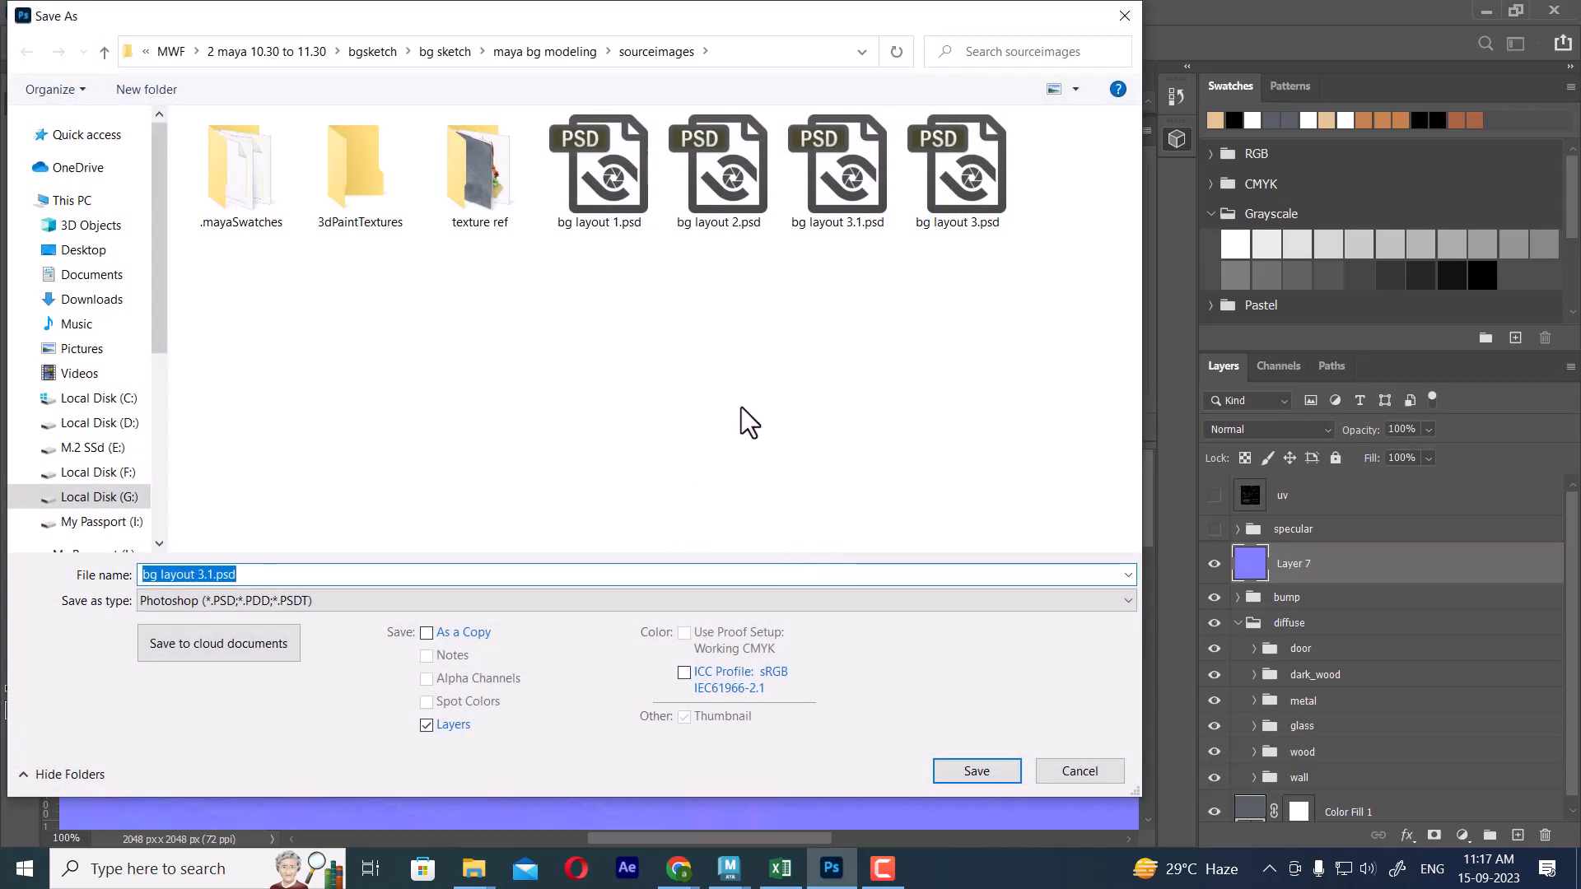
left_click(346, 605)
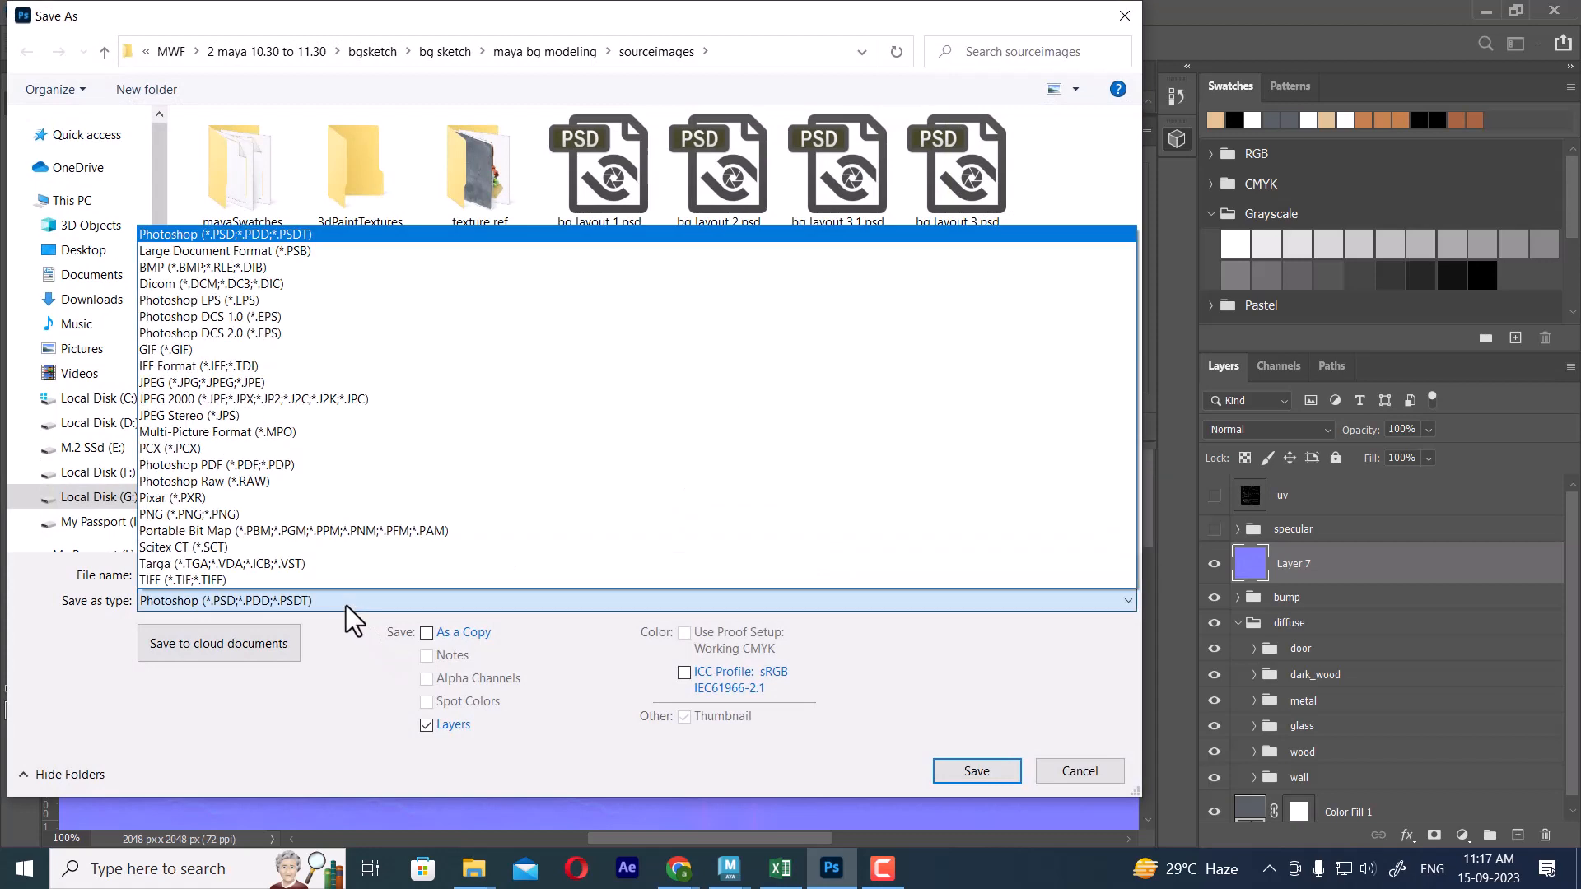
key("t")
key("Return")
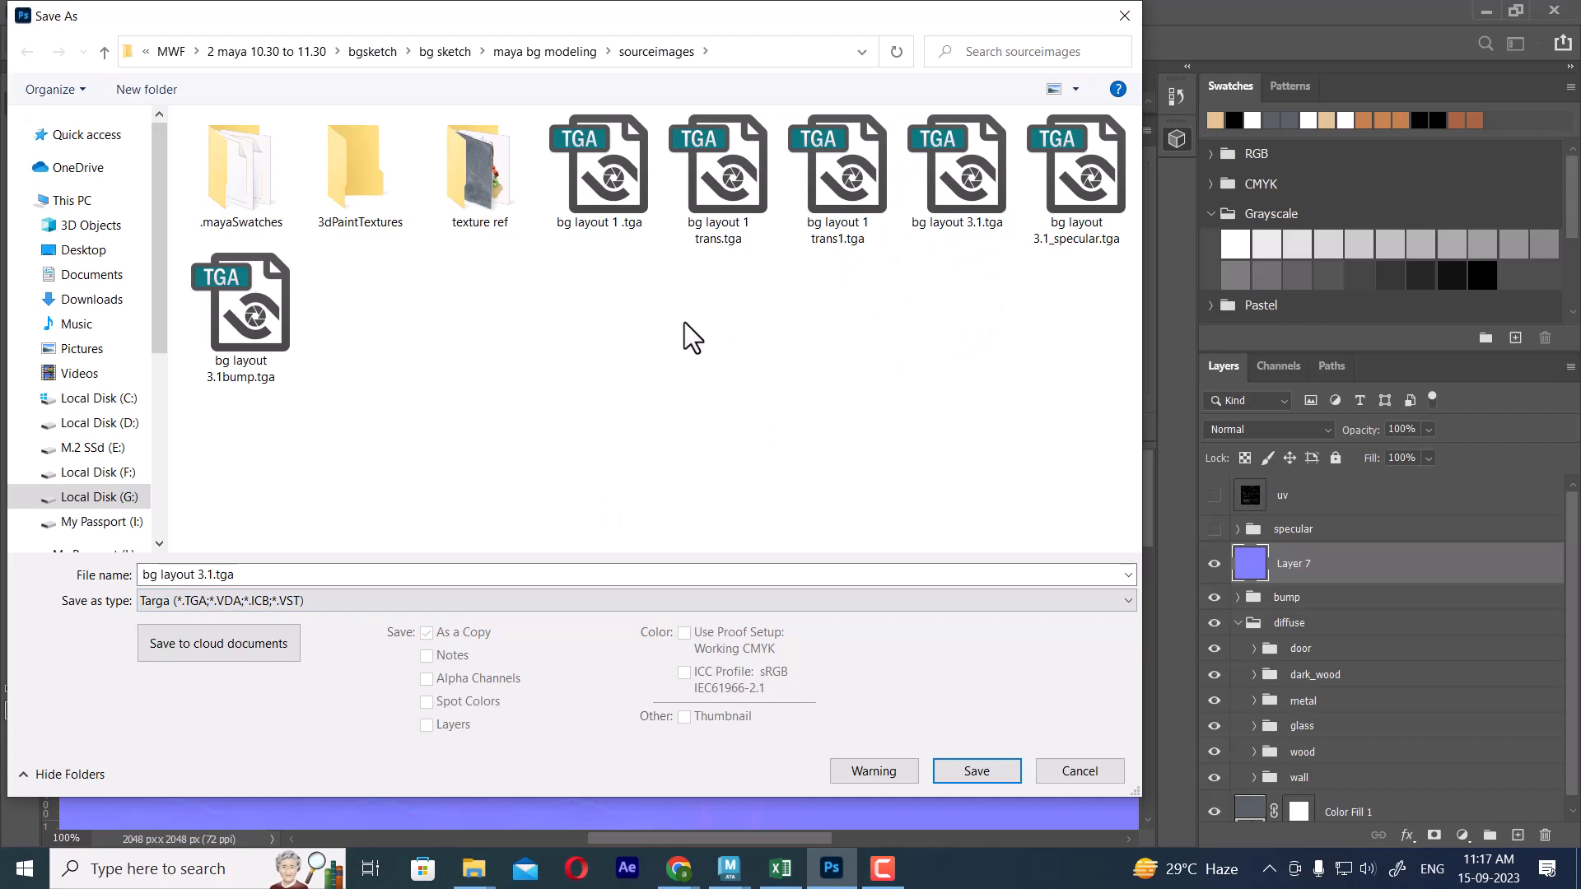
Save the normal map in sourceimages as bg layout 3.1normal.tga at 32 bits/pixel.
left_click(264, 346)
left_click(246, 574)
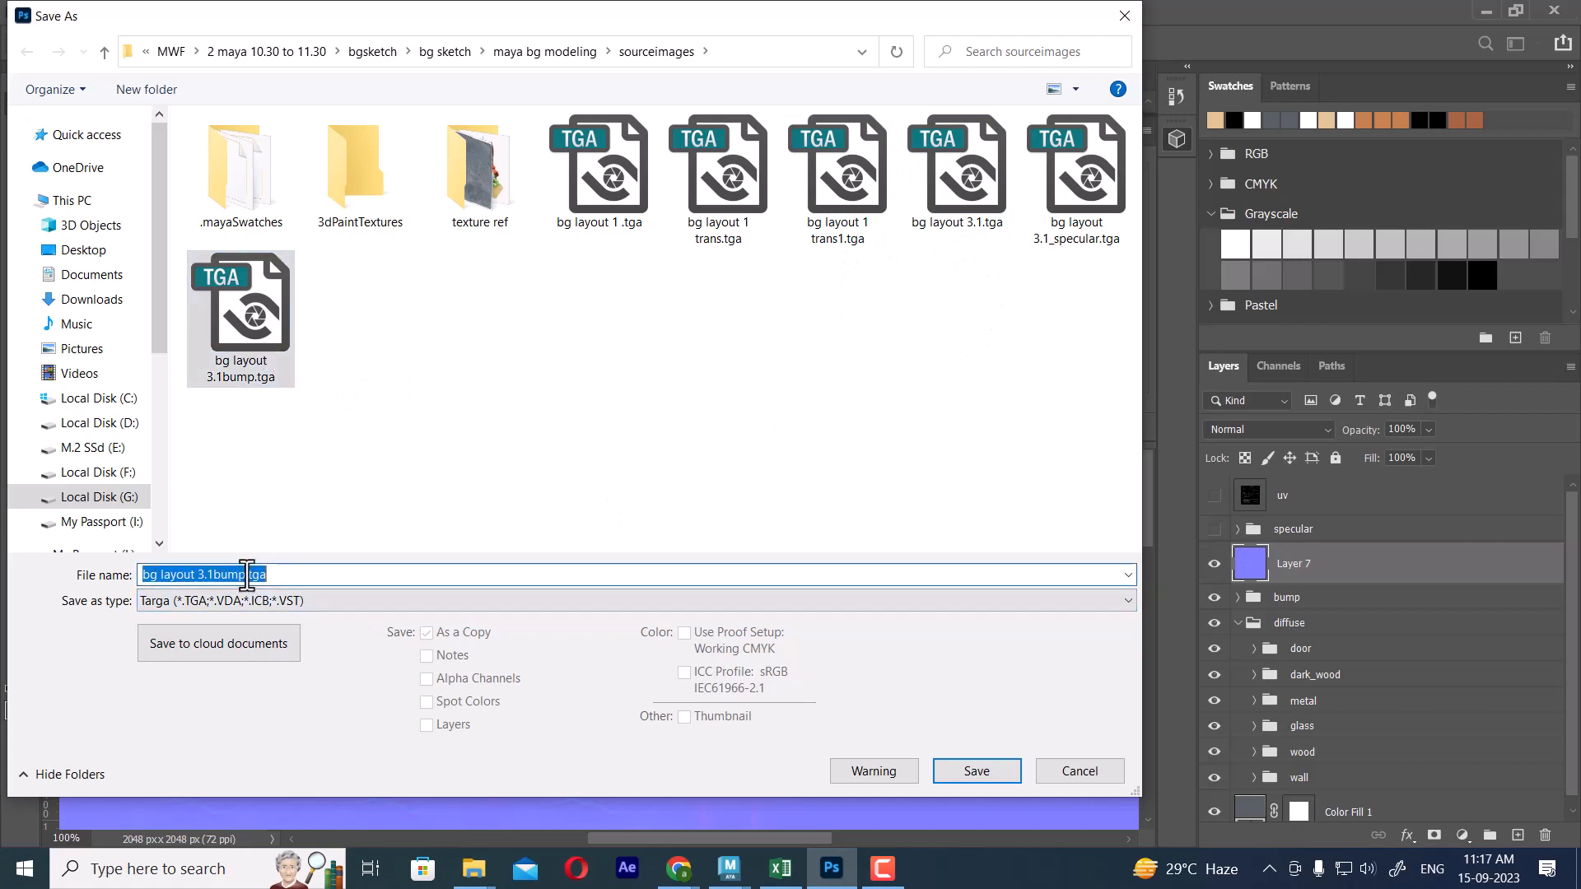
left_click(246, 574)
key("BackSpace")
key("BackSpace")
key("BackSpace")
key("BackSpace")
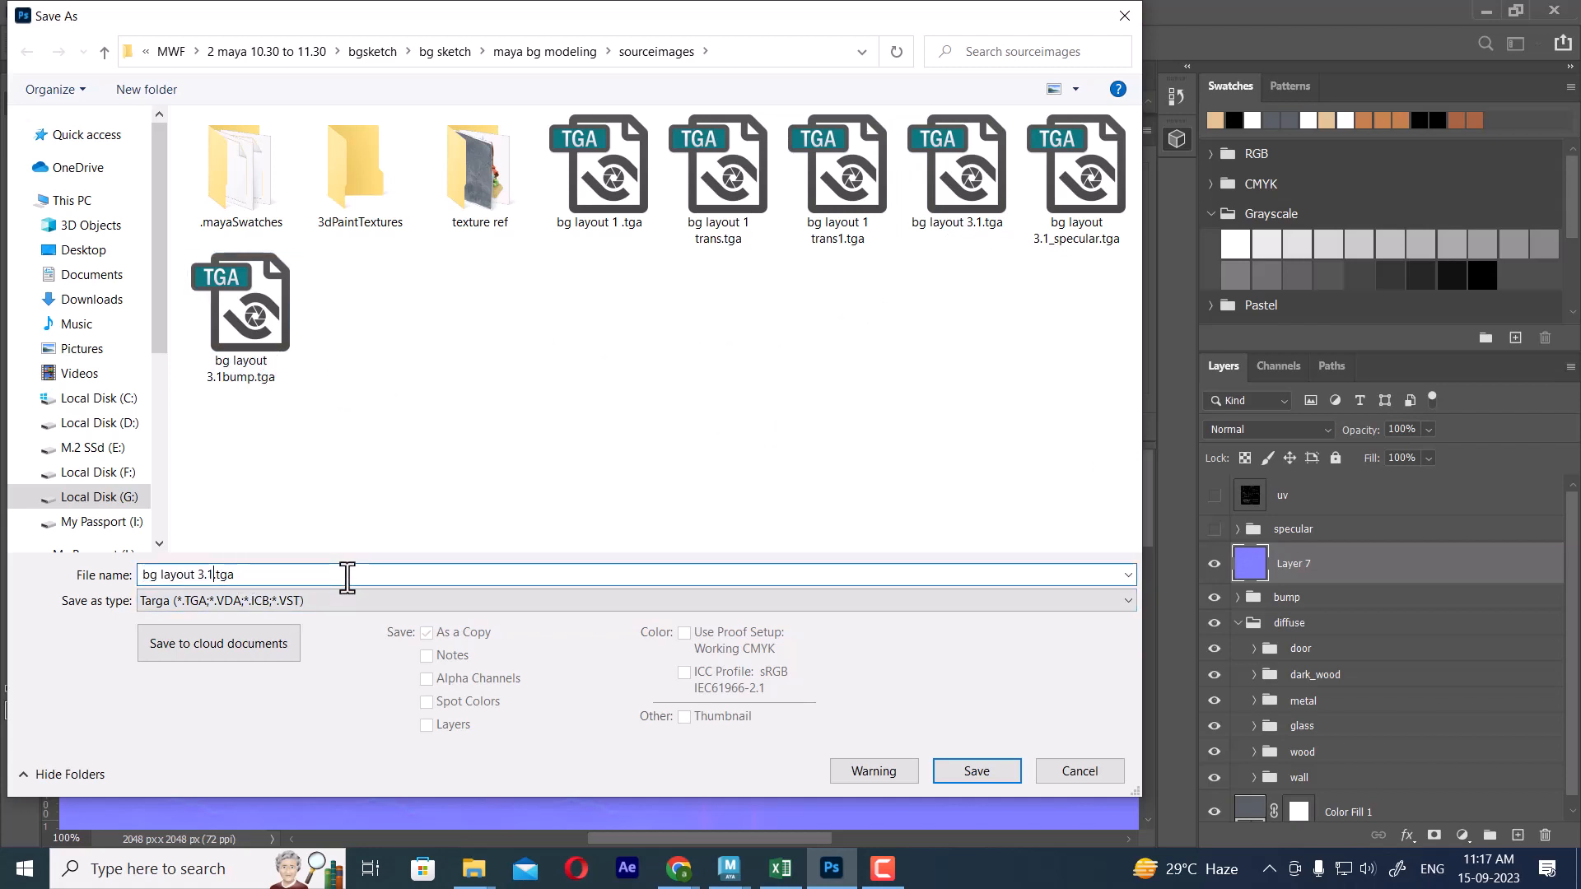
type("normal")
key("Return")
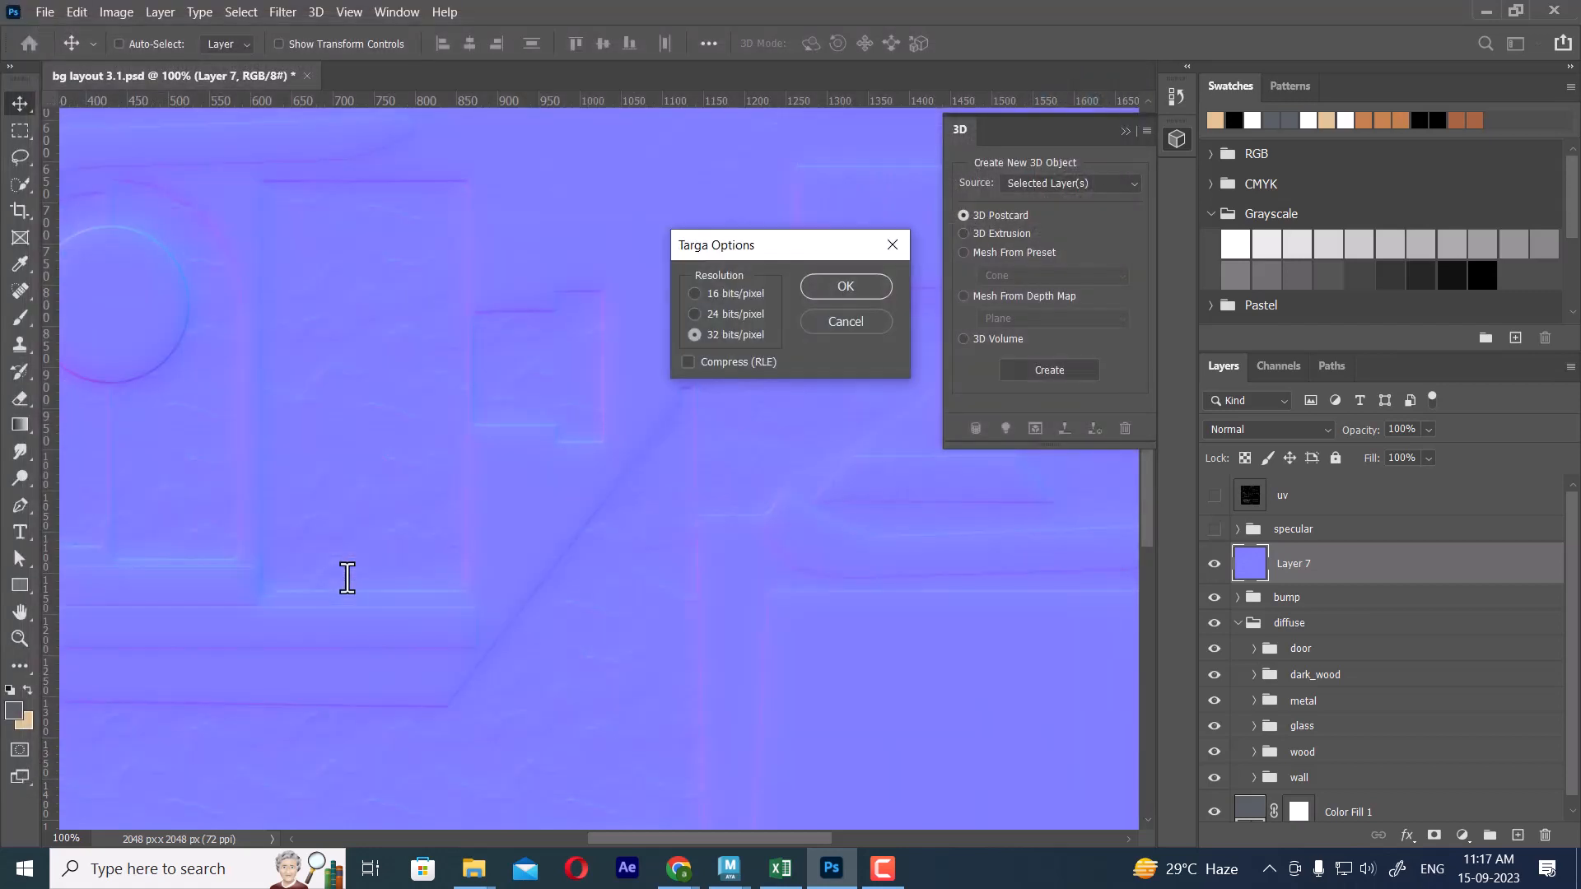
key("Return")
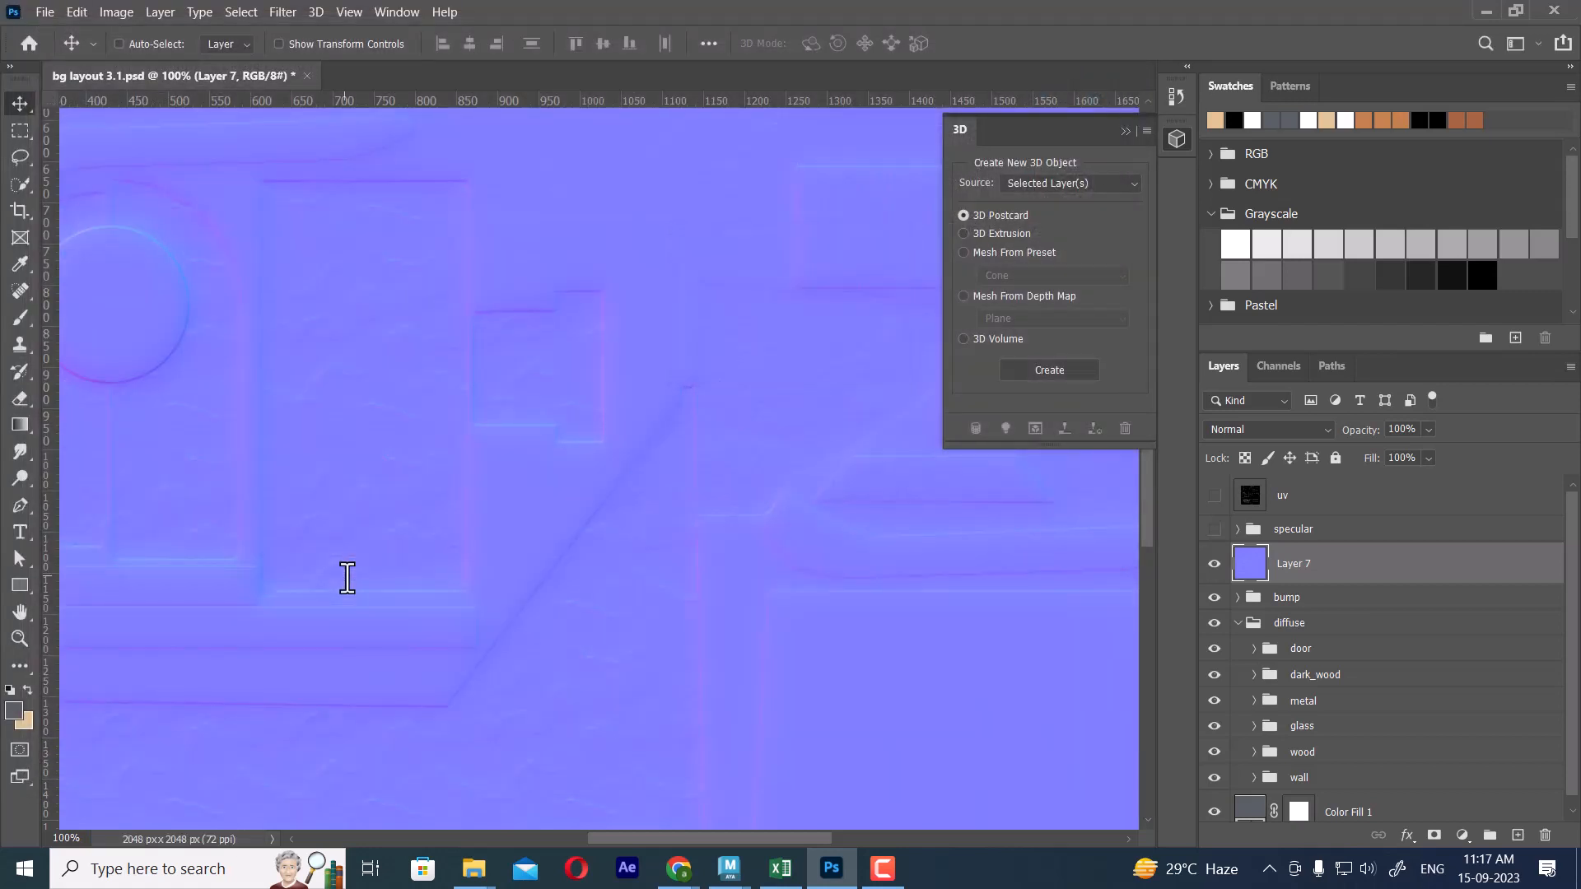
Hide the normal map layer and float bg layout 3.1.psd in its own window.
key("ctrl+minus")
key("ctrl+minus")
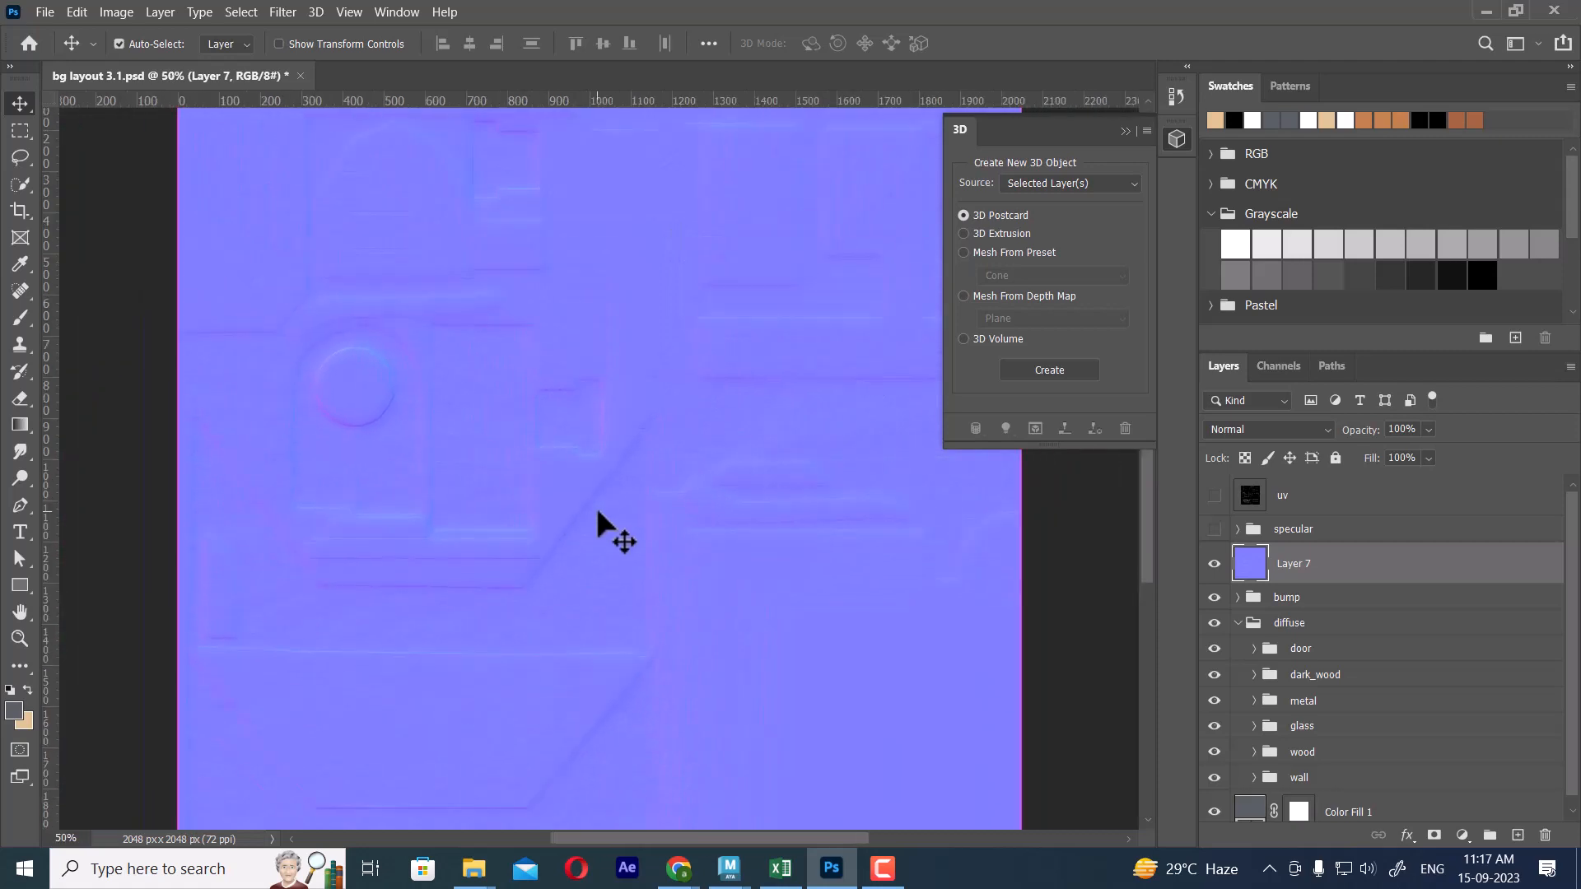
left_click(1214, 563)
left_click_drag(270, 76, 418, 128)
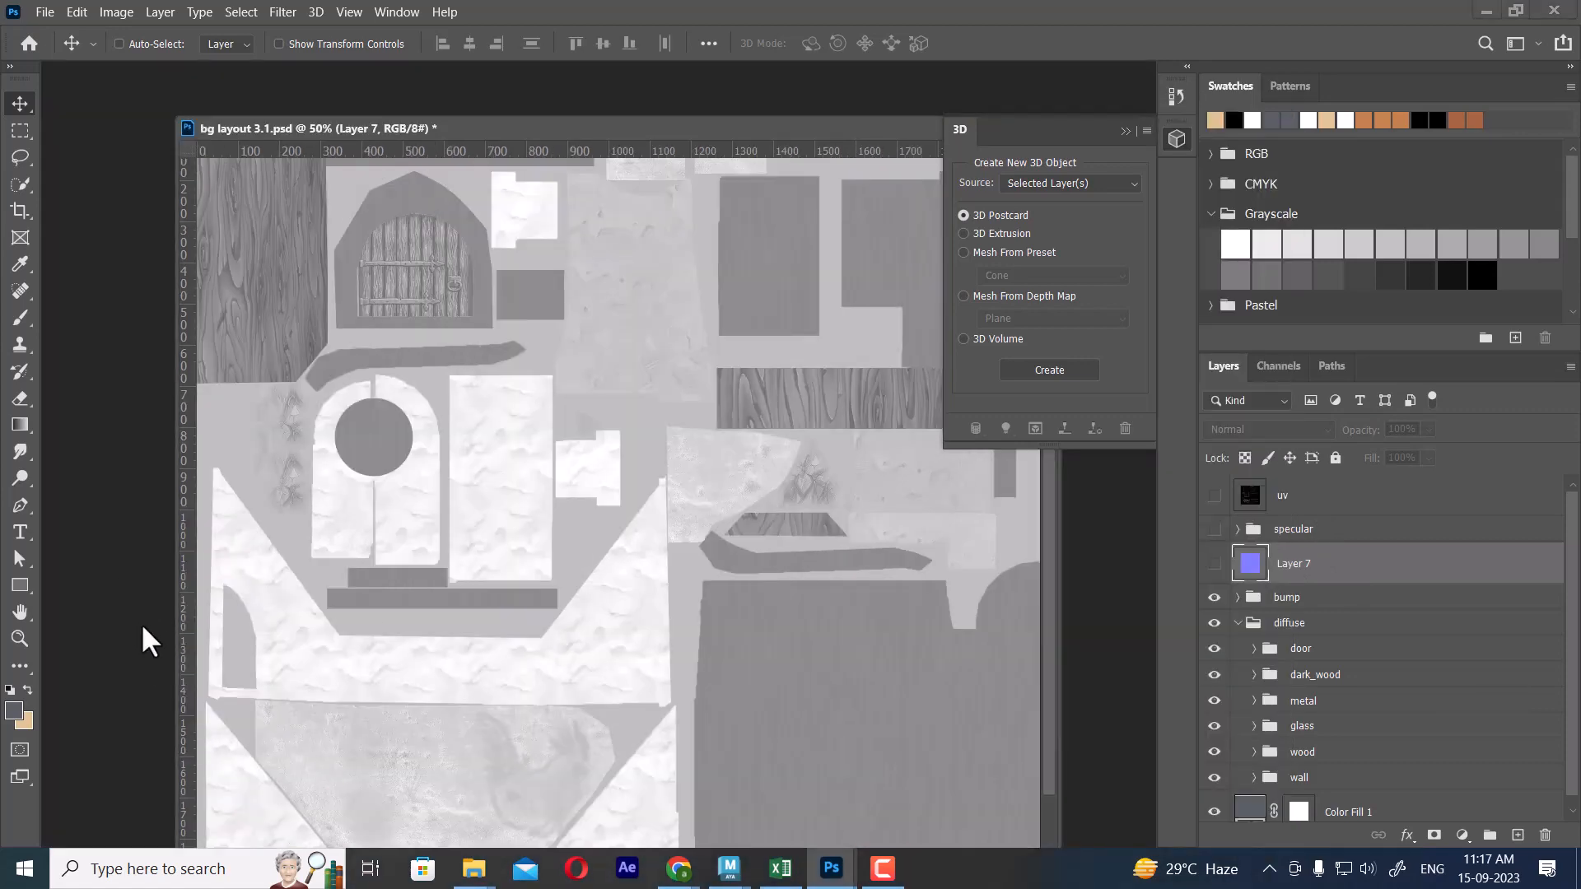
Find the roof texture bg layout 2.psd in the sourceimages folder and open it in Photoshop as a floating window.
left_click(595, 798)
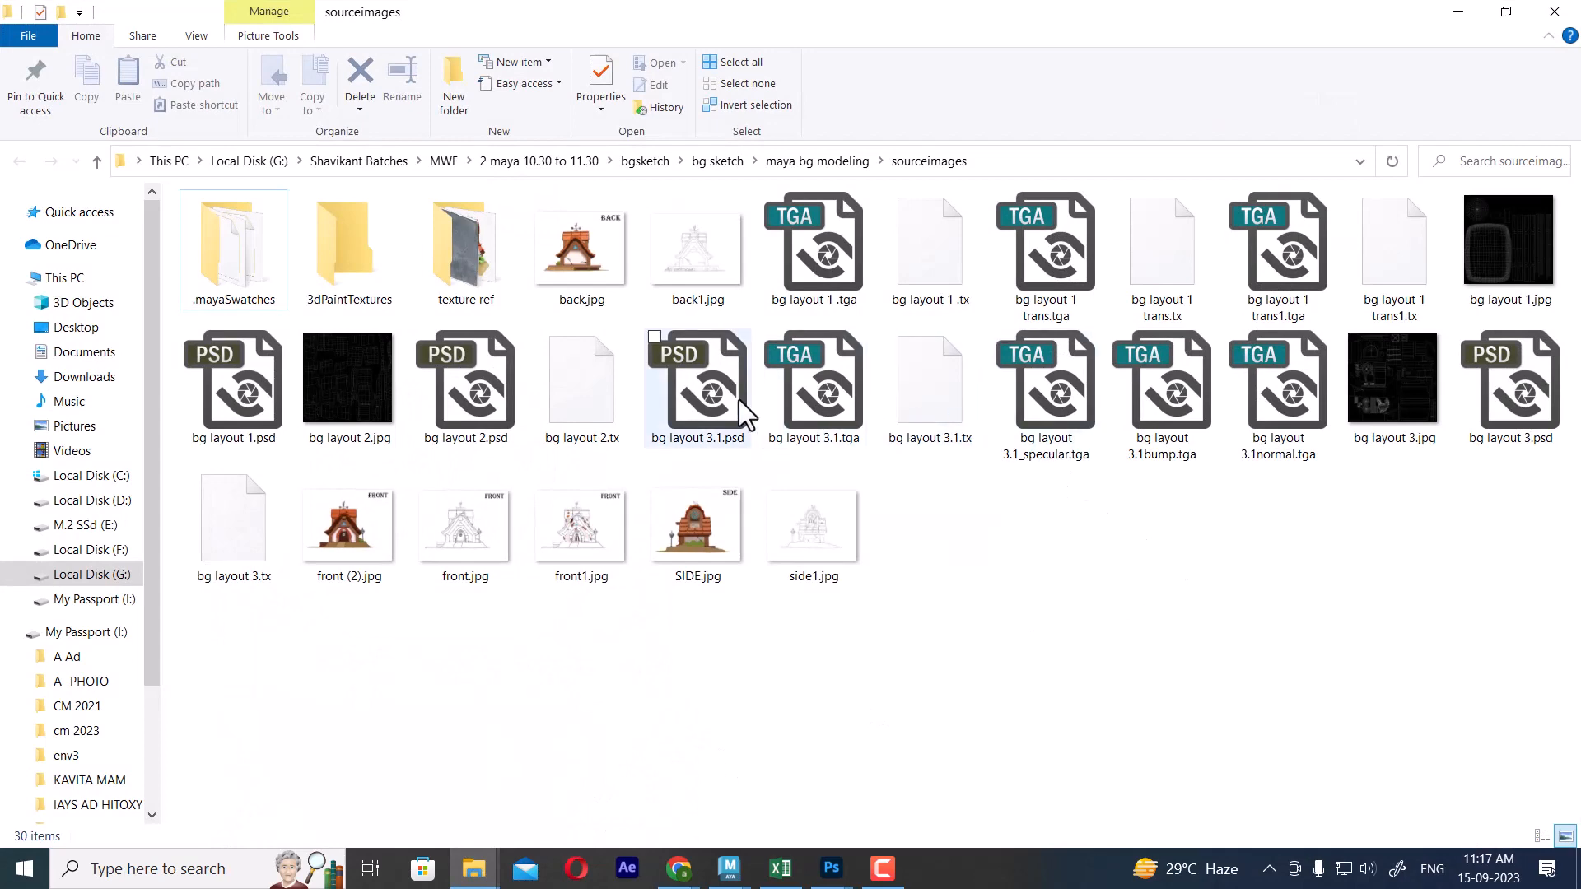
left_click(466, 394)
right_click(465, 393)
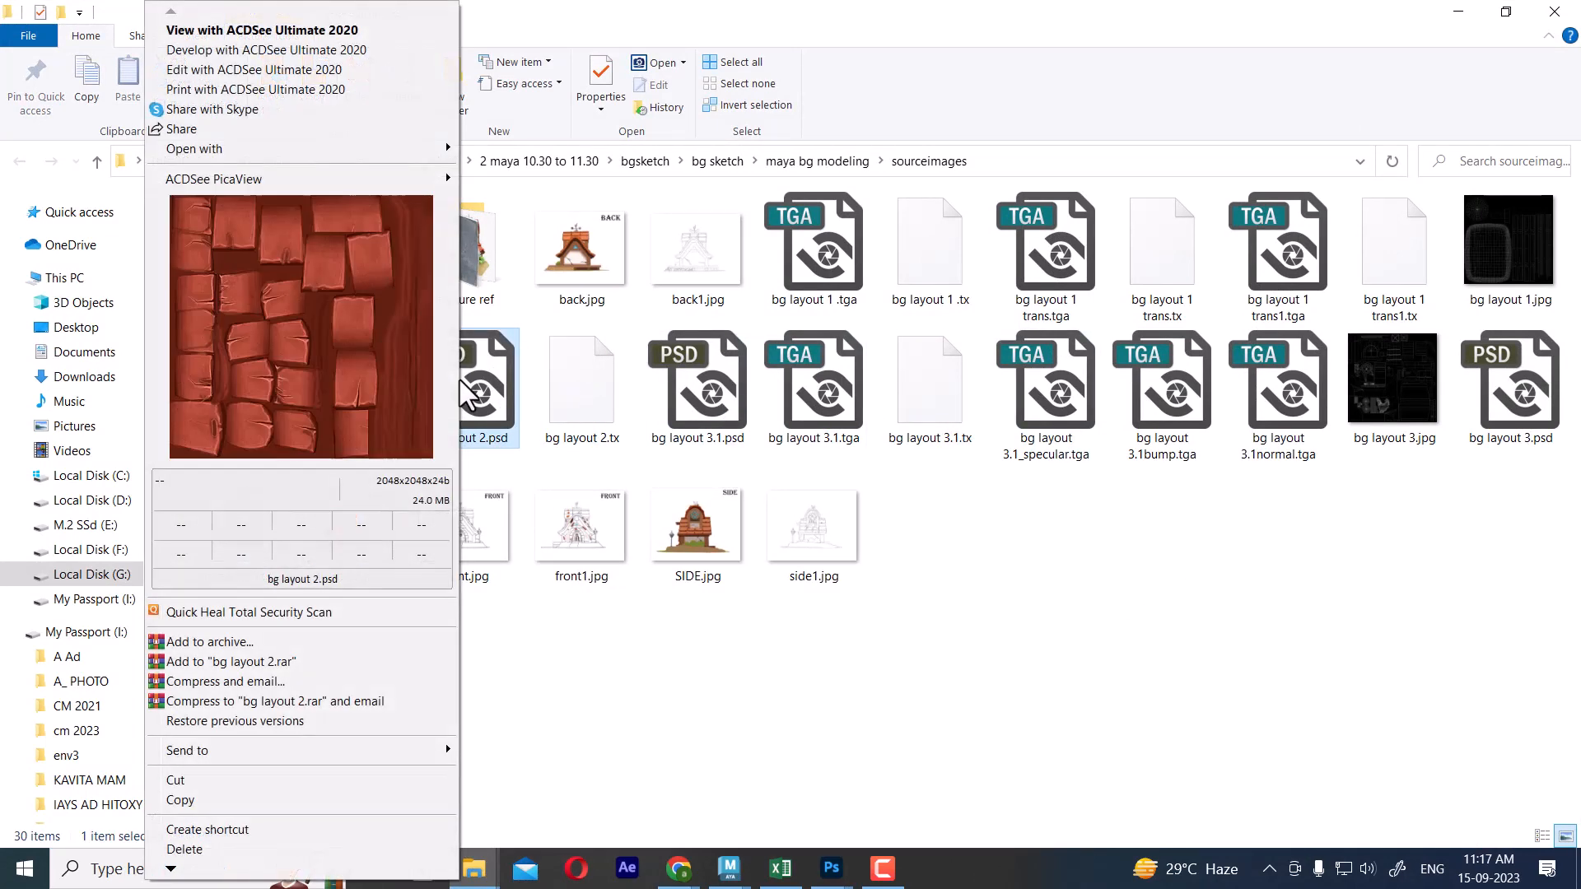
left_click(486, 404)
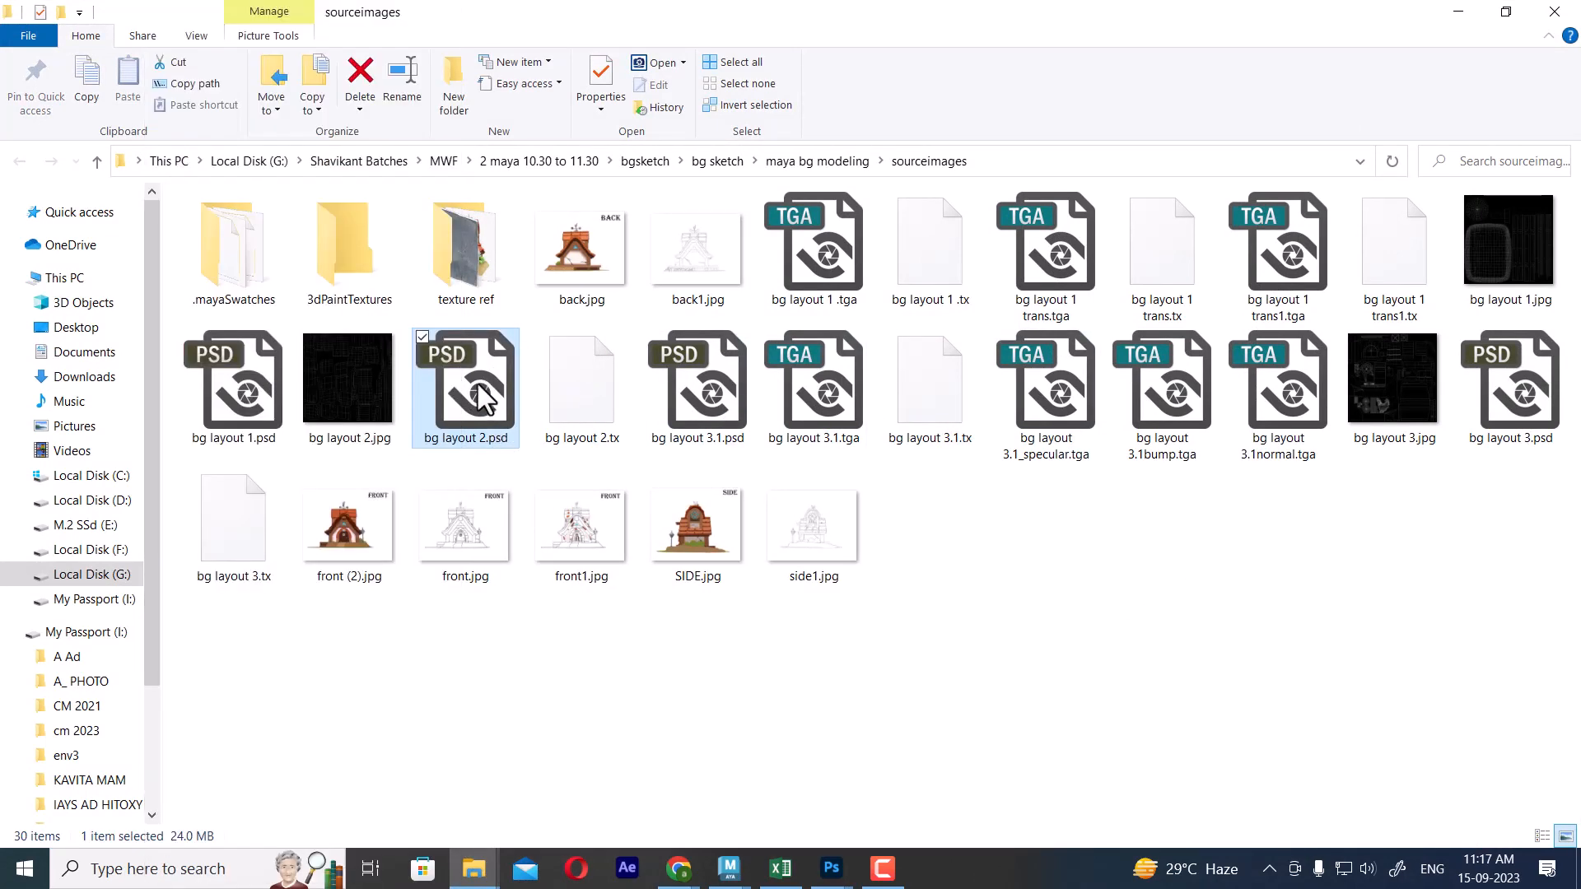
left_click_drag(484, 402, 791, 90)
left_click_drag(158, 72, 326, 214)
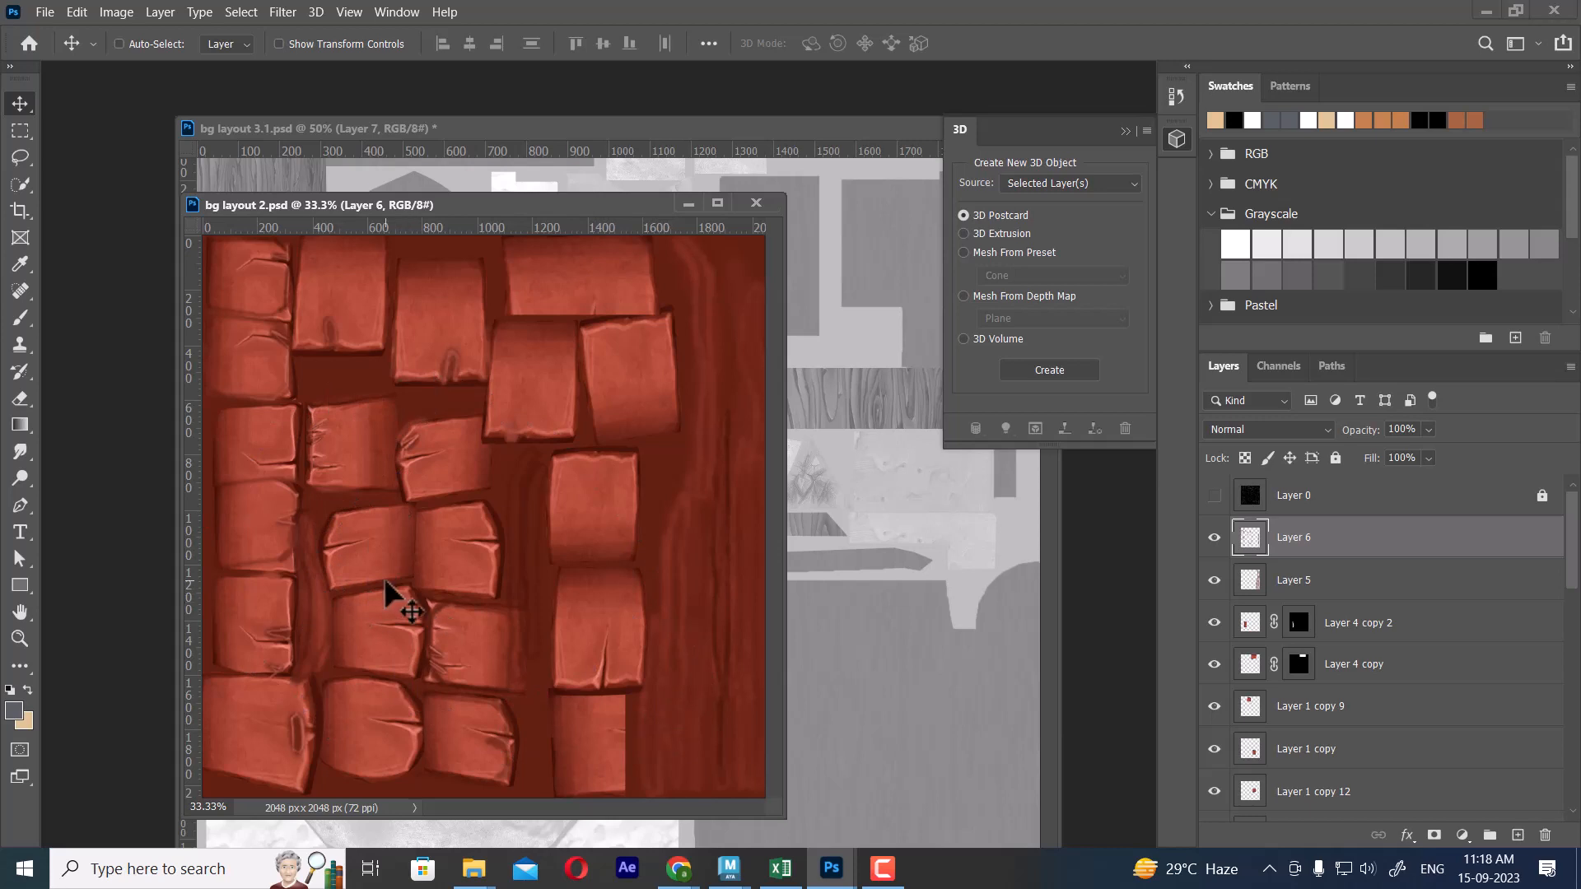
Arrange both document windows side by side and copy the bump group from bg layout 3.1.psd into bg layout 2.psd.
left_click_drag(526, 205, 719, 257)
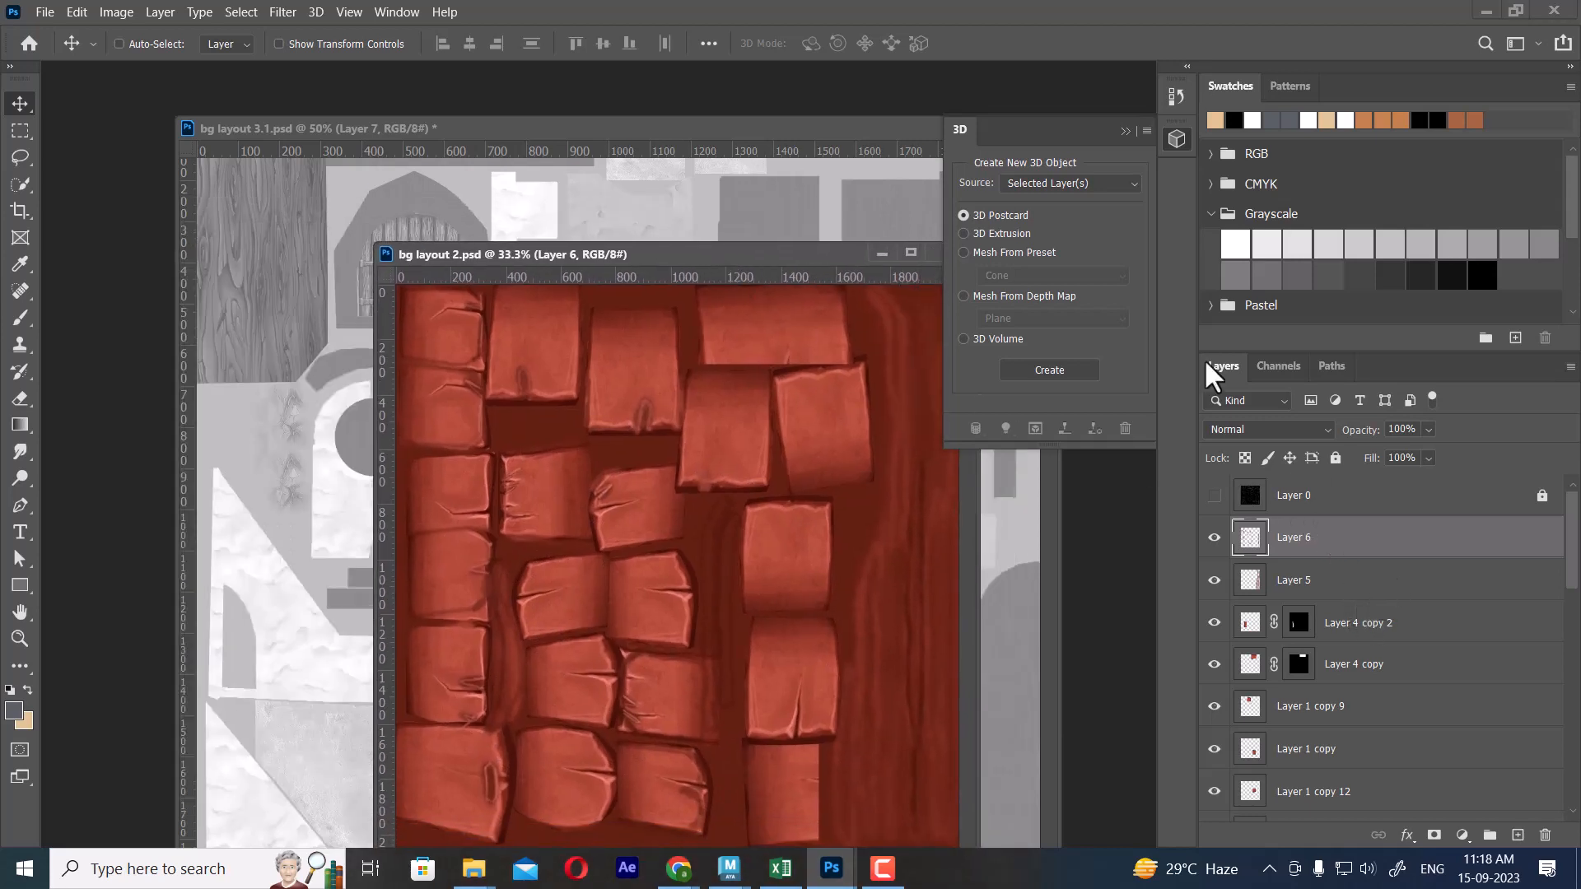
left_click(807, 129)
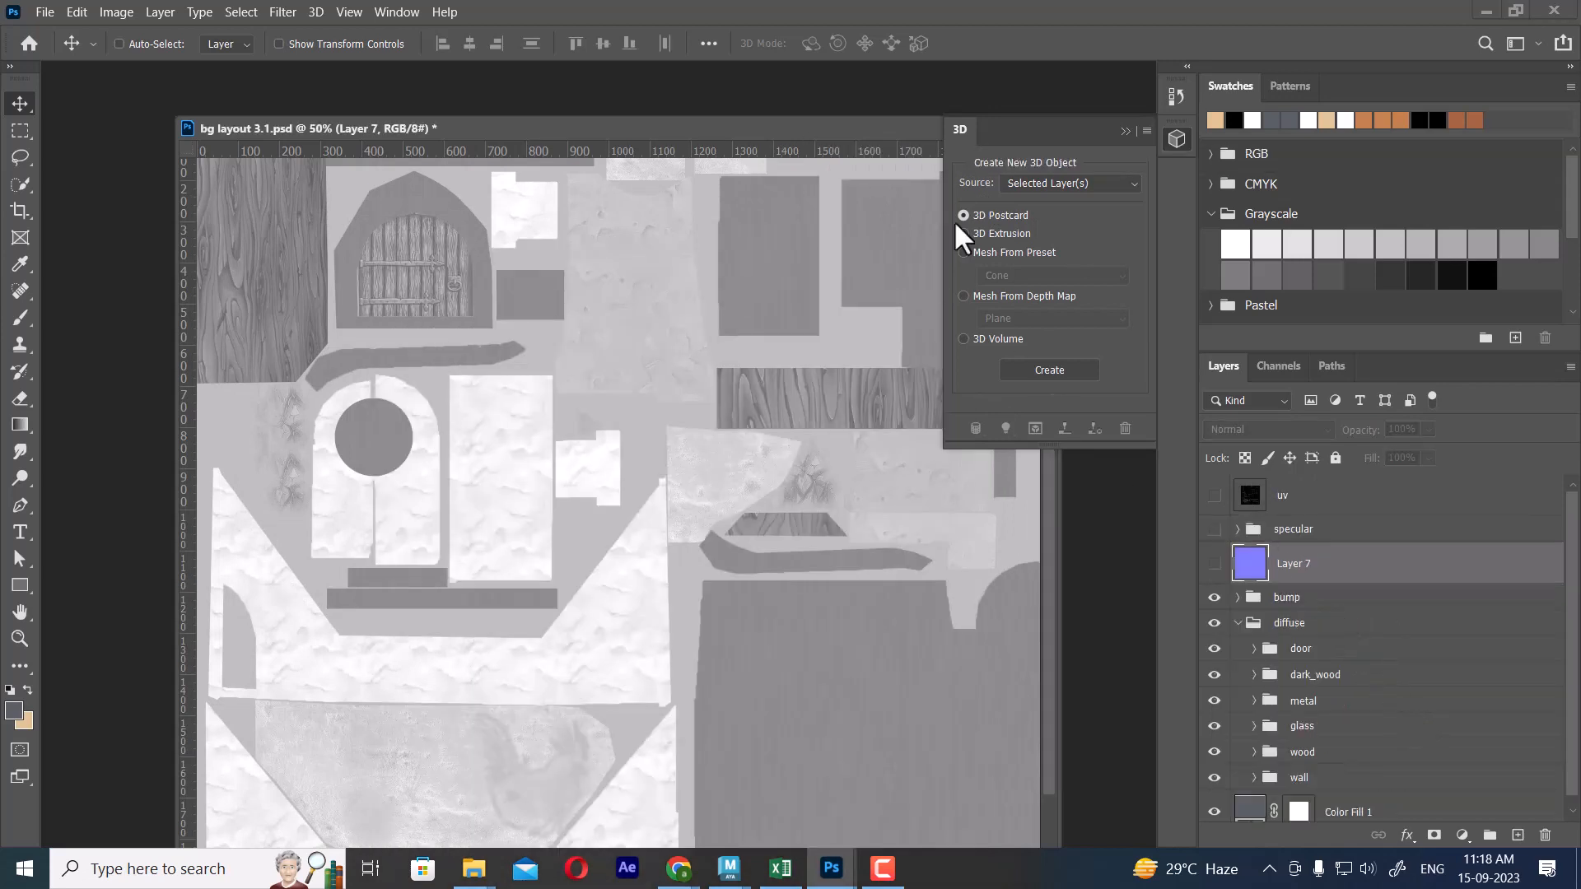
left_click_drag(816, 137, 400, 230)
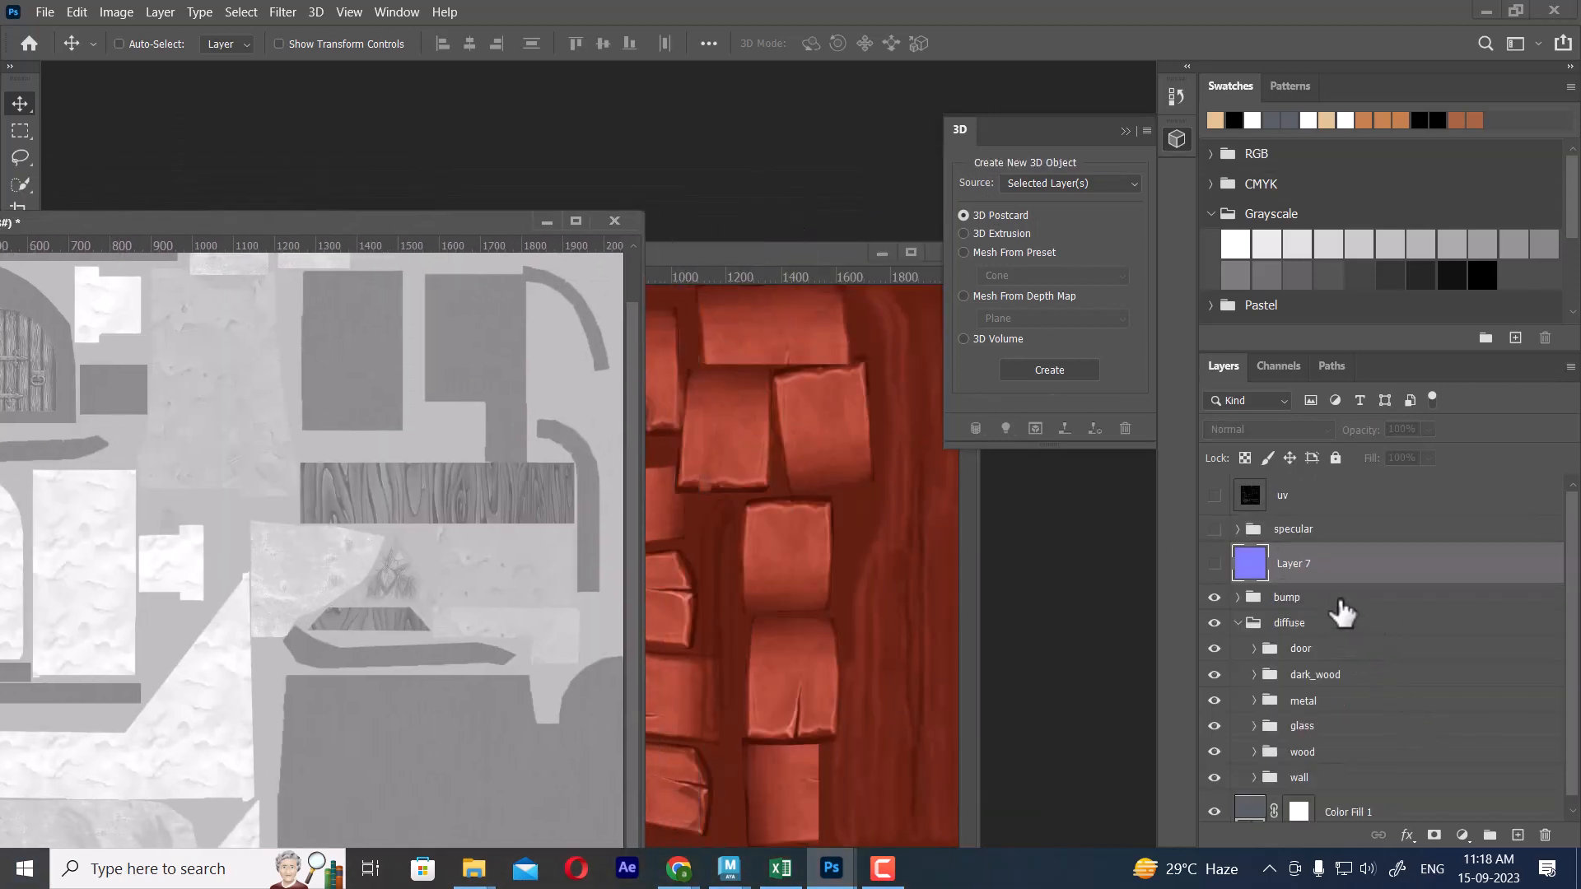
left_click_drag(1342, 609, 811, 556)
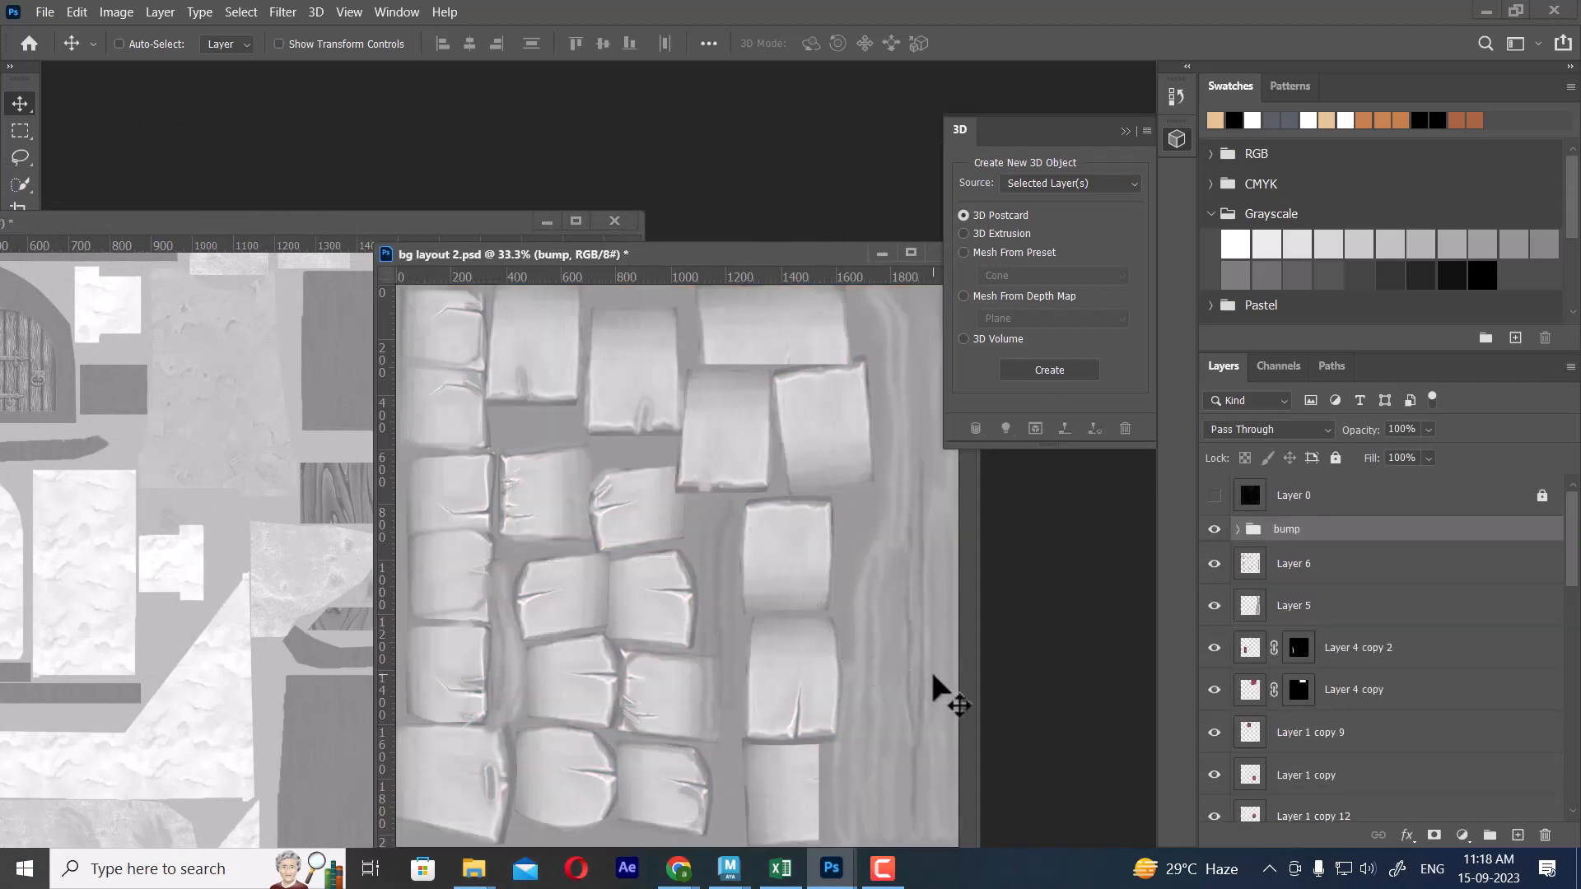
Group all layers from Layer 6 down to Color Fill 1 and name the group roof_diffuse.
left_click(1317, 566)
scroll(1330, 716, "down", 10)
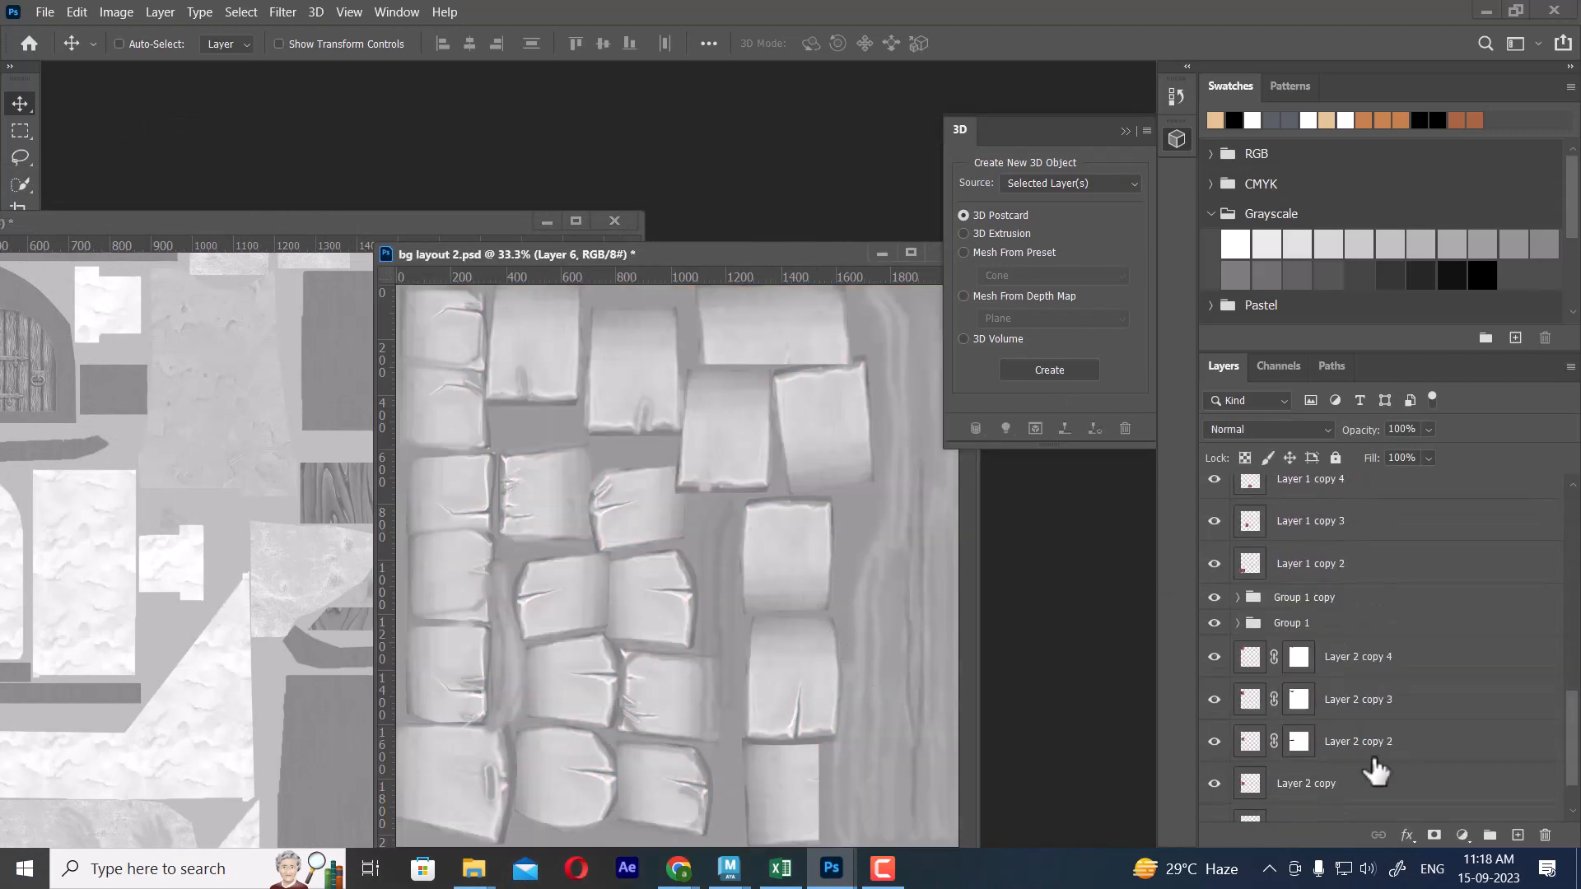
scroll(1374, 769, "down", 3)
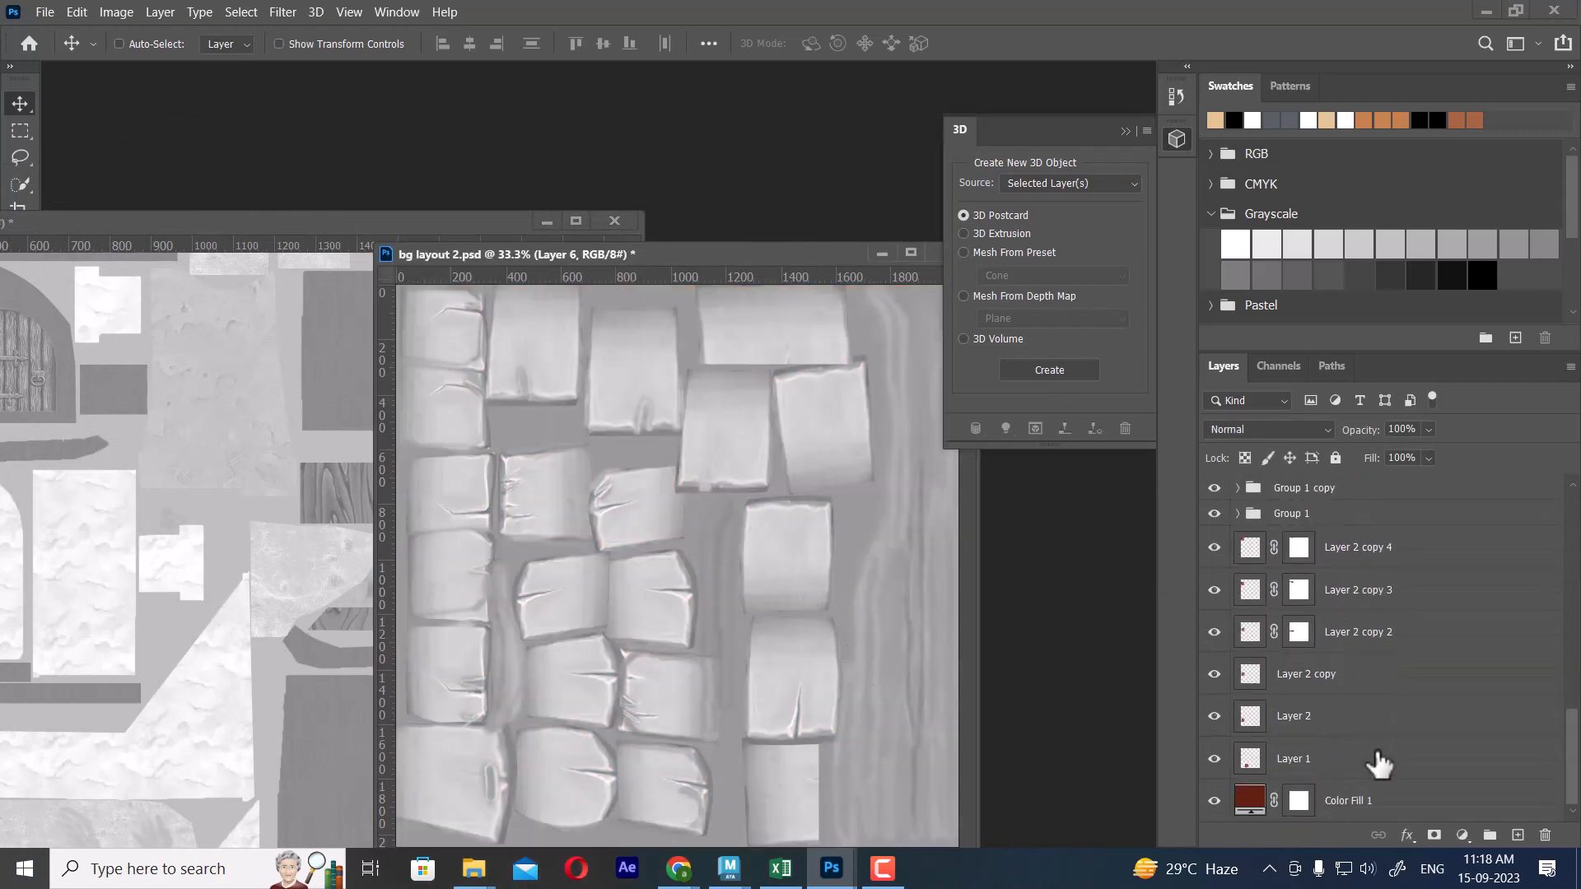
left_click(1370, 803, "shift")
scroll(1397, 730, "up", 12)
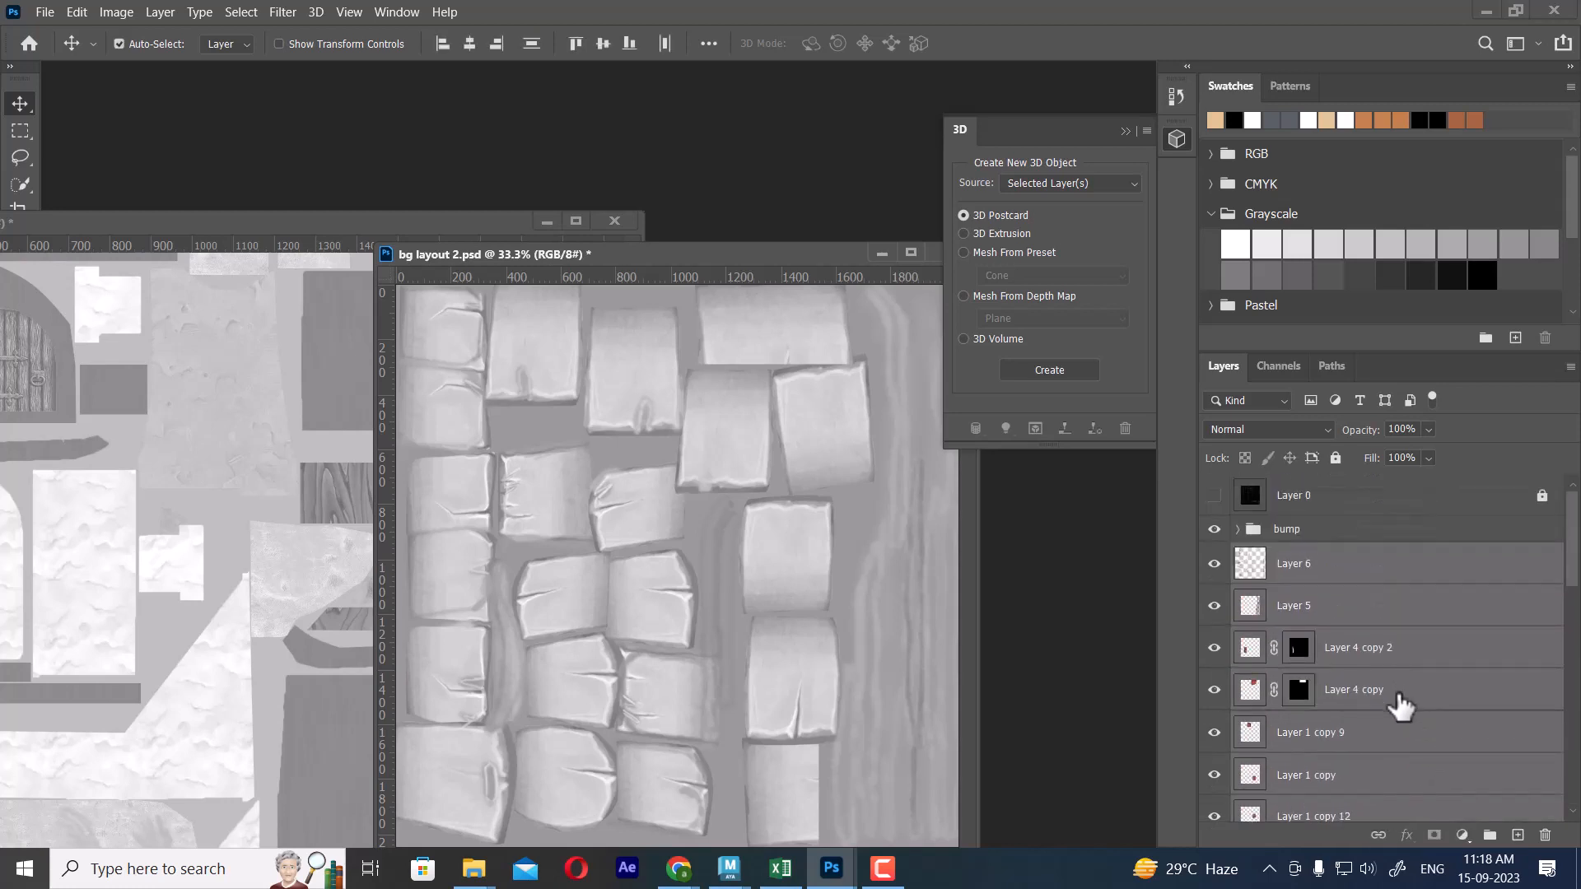
key("ctrl+g")
double_click(1297, 555)
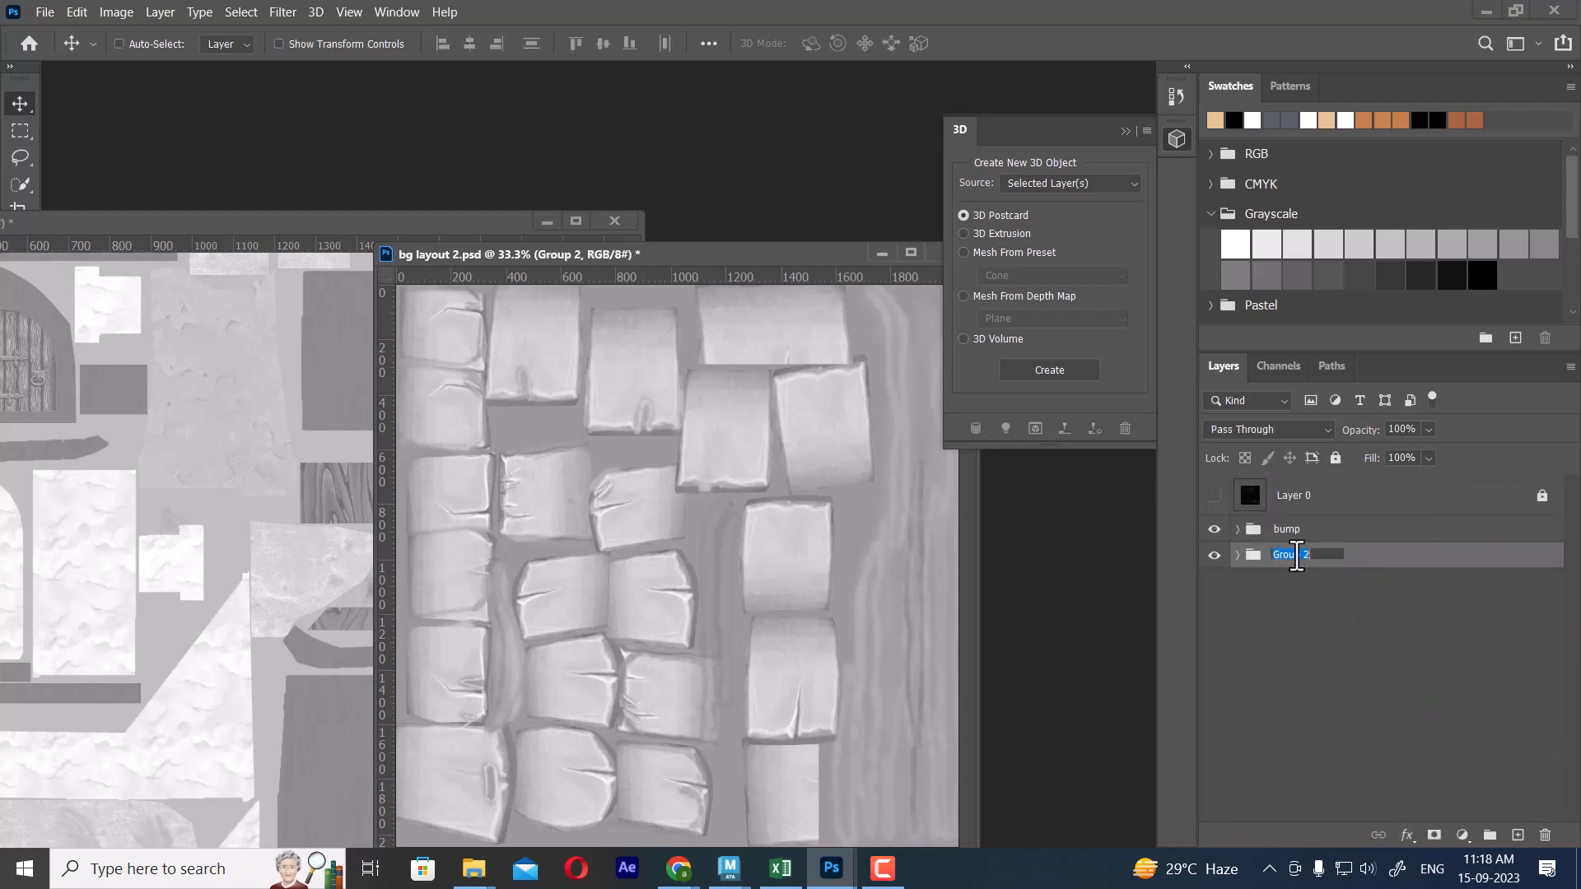
type("roof diffuse")
key("Return")
Save the roof texture with the bump group visible as the Targa file bg layout 2_bump.tga in the sourceimages folder.
left_click(1214, 529)
left_click(1214, 529)
key("ctrl+shift+s")
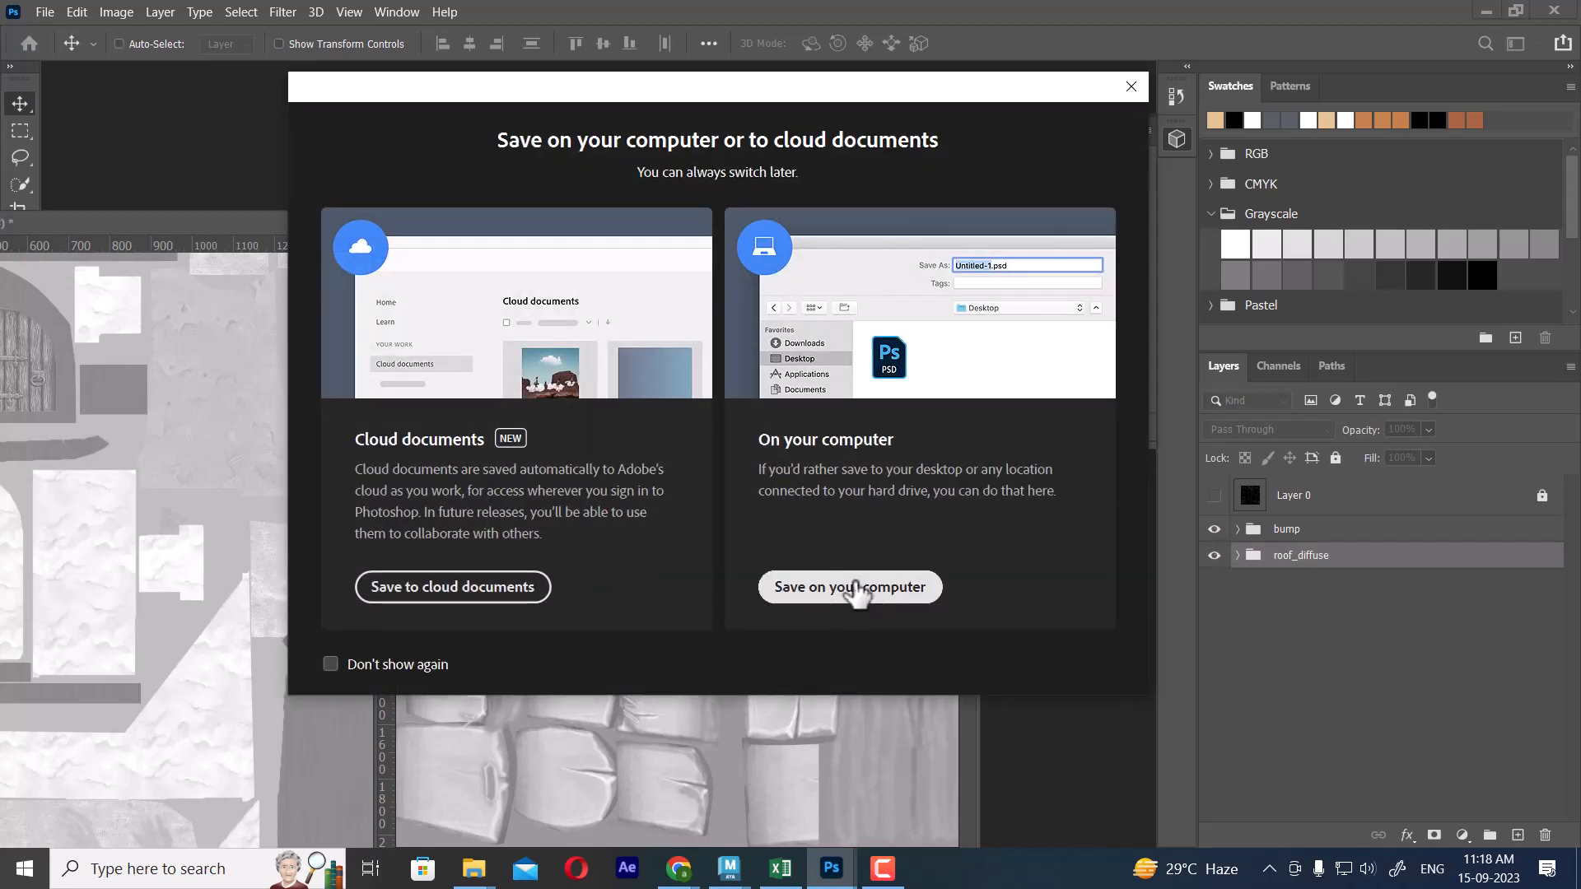
left_click(852, 587)
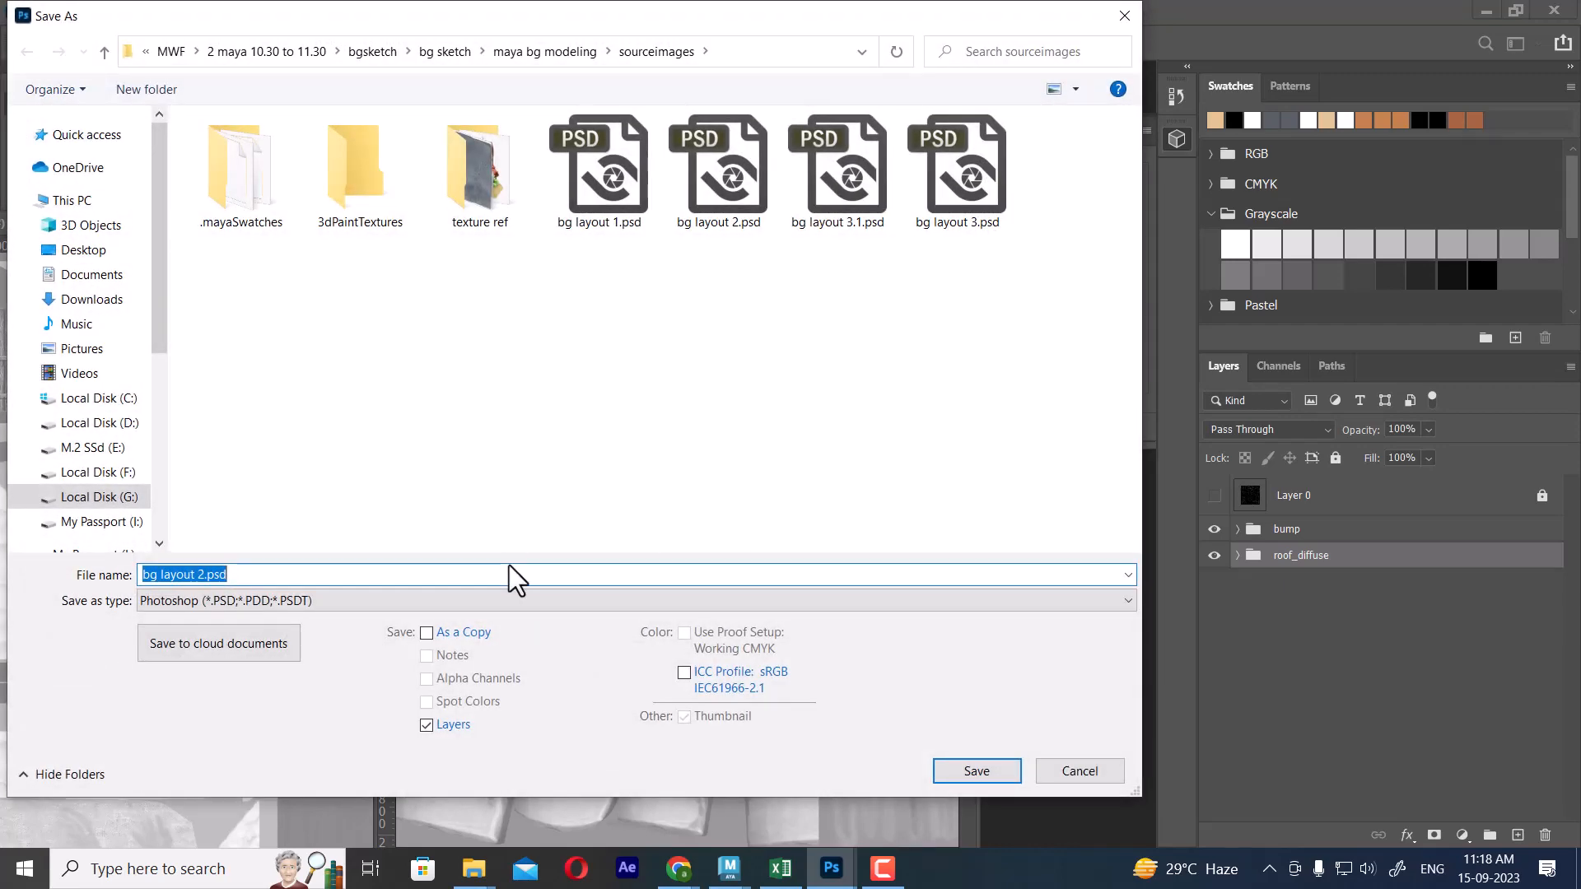
left_click(245, 600)
key("t")
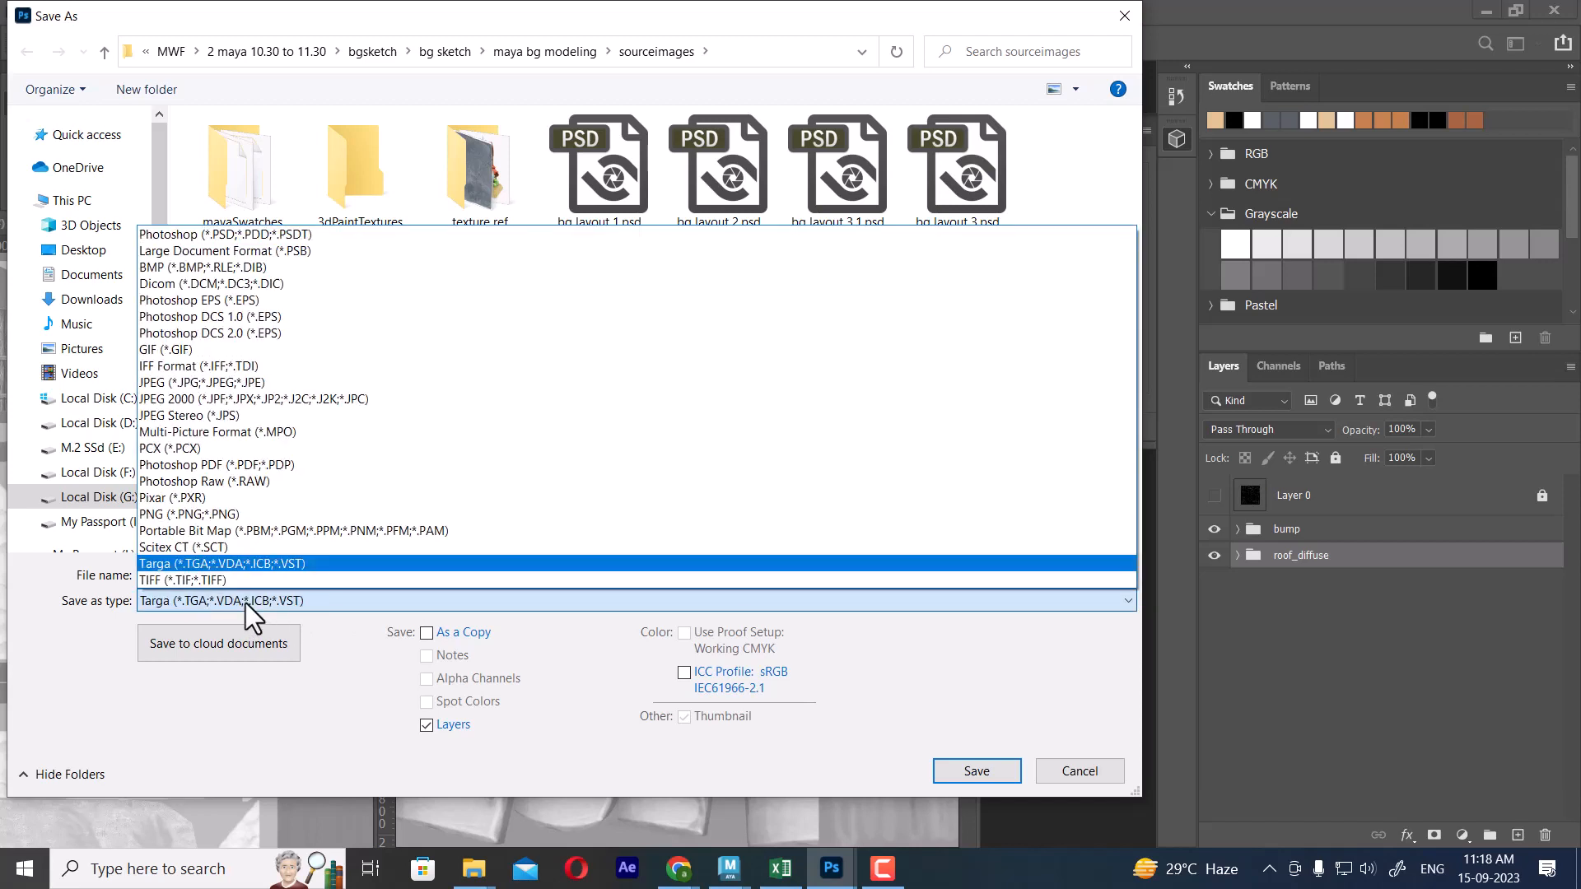
key("Return")
left_click(205, 576)
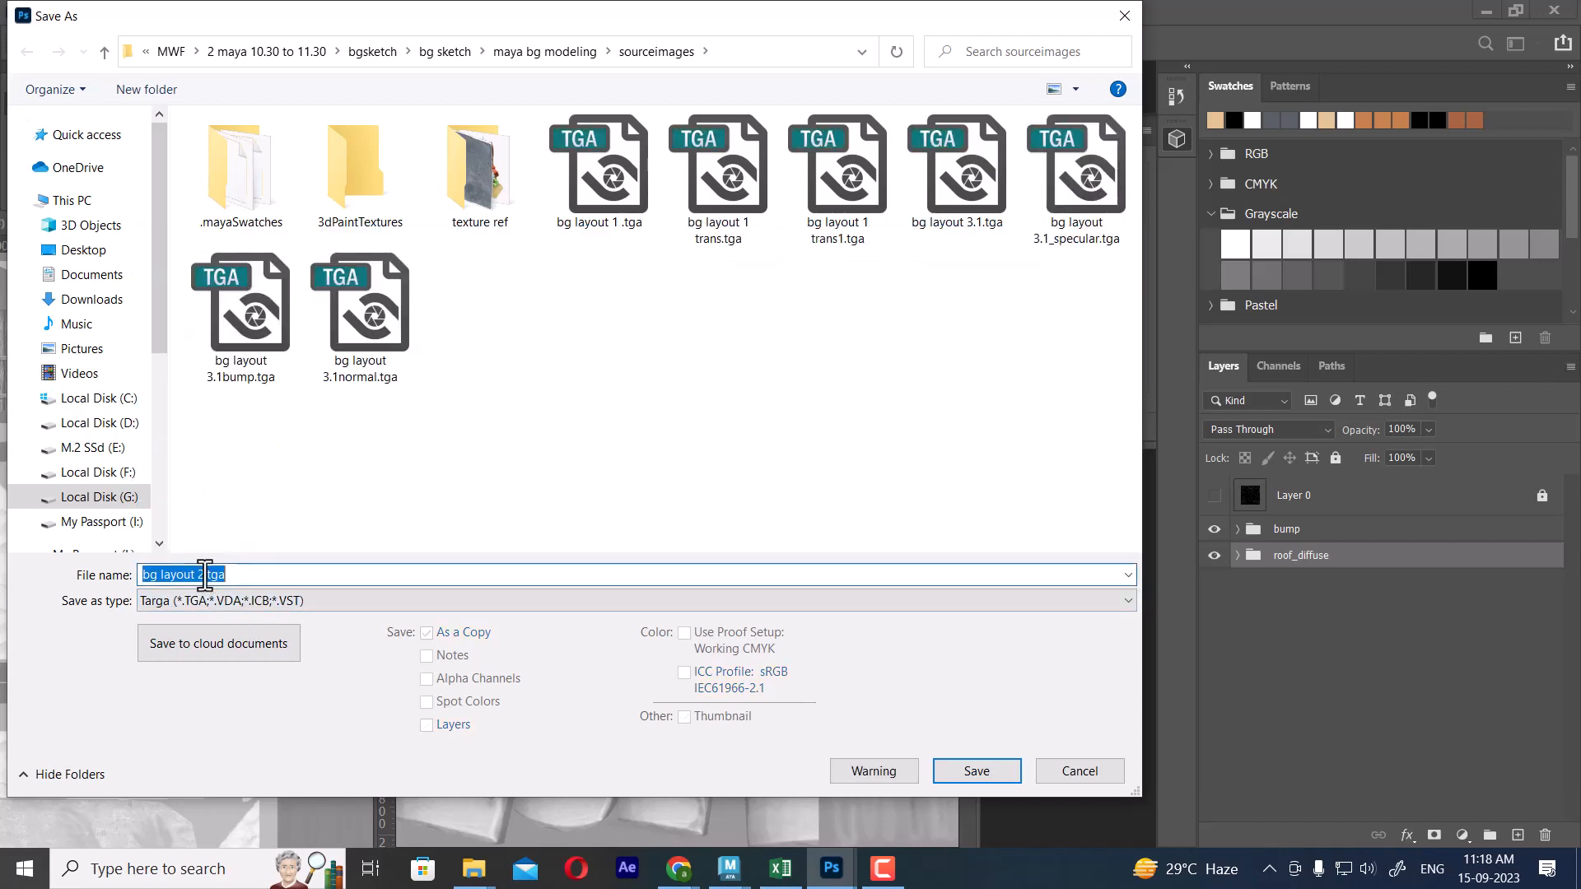
left_click(204, 575)
type("_bu")
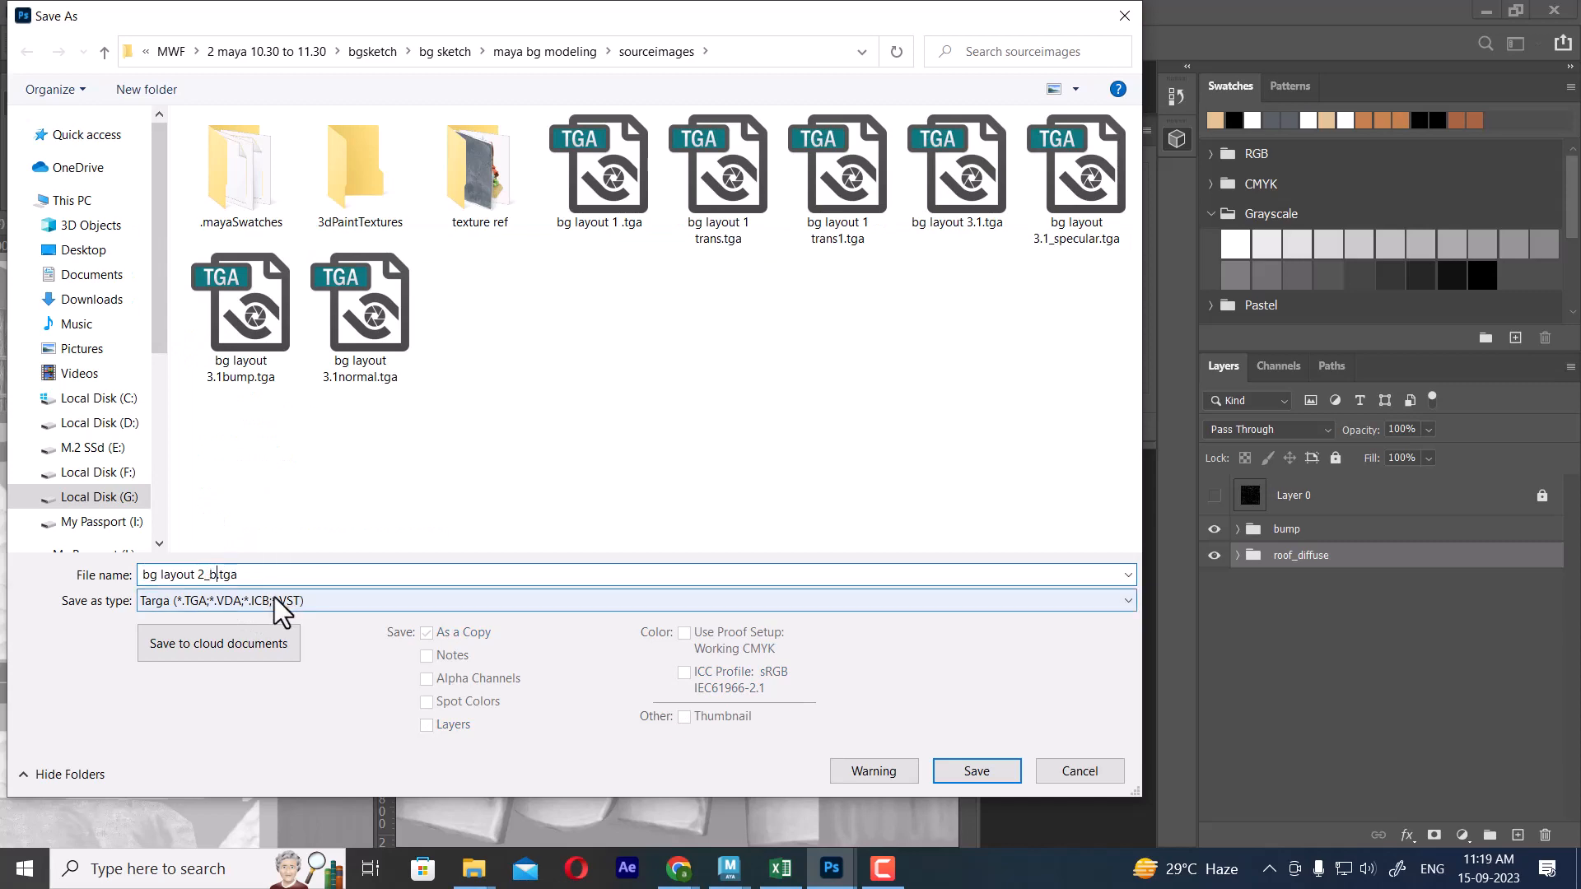
type("mp")
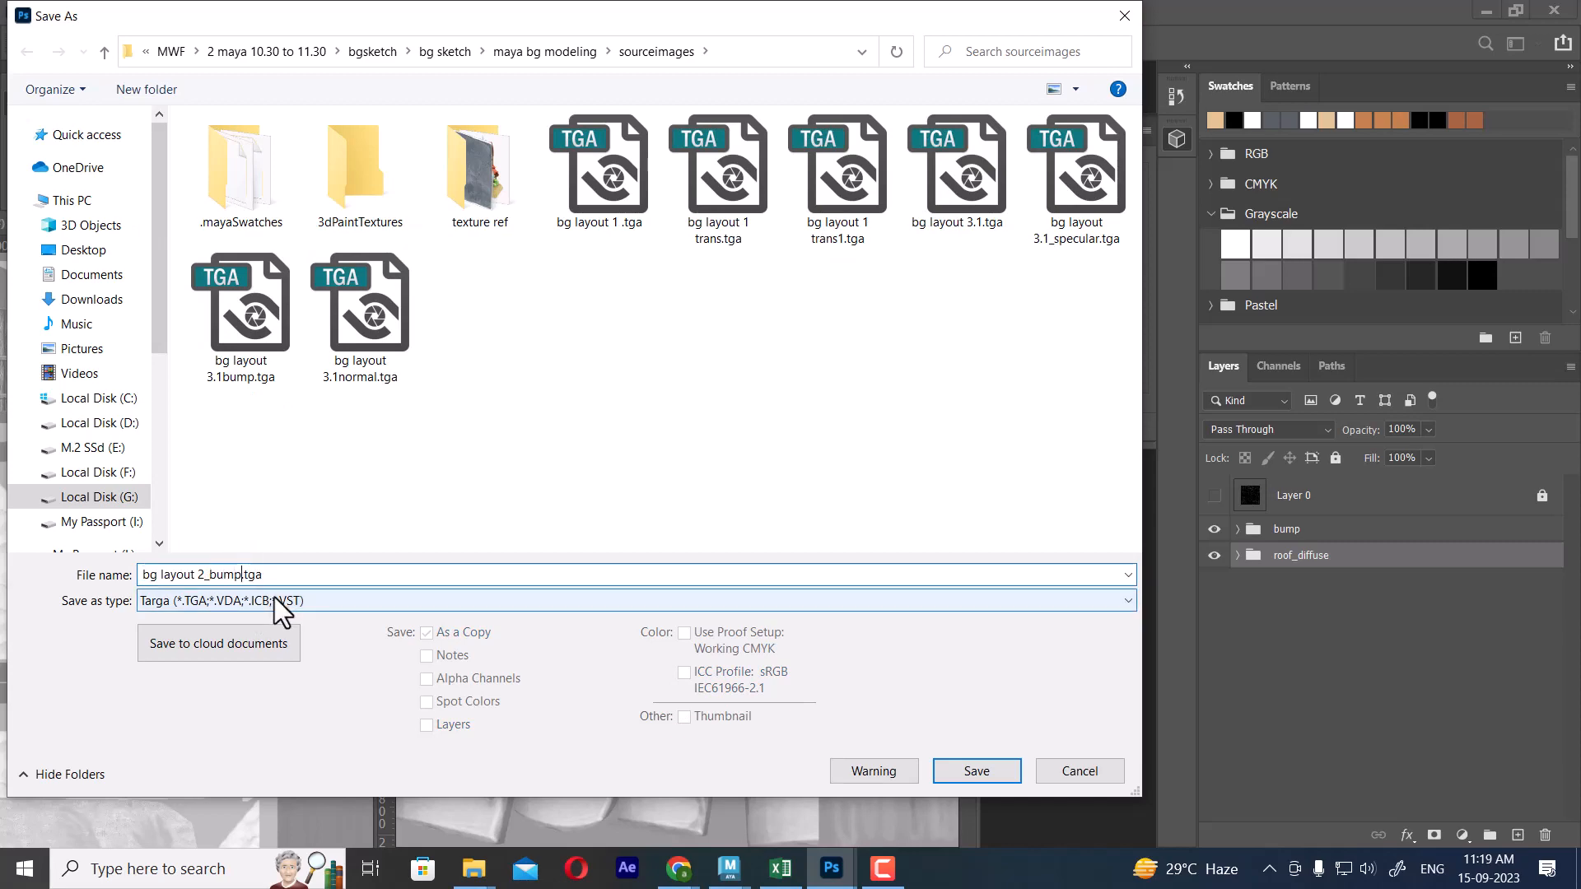
key("Return")
key("Return")
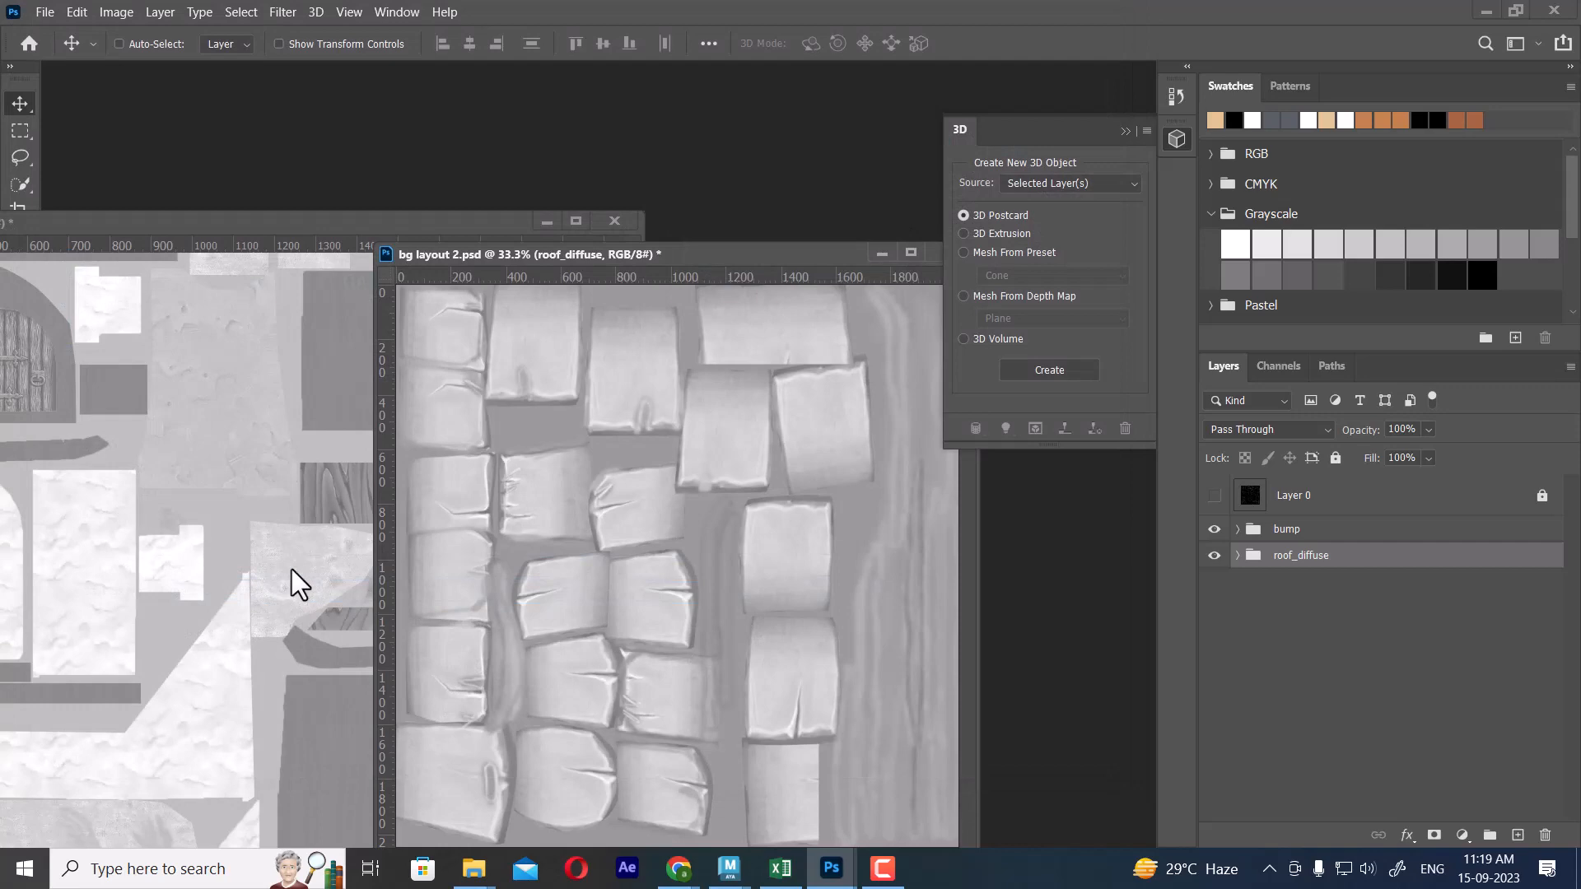
Hide the bump group and save the coloured roof texture as the Targa file bg layout 2_diffuse.tga.
left_click(1213, 528)
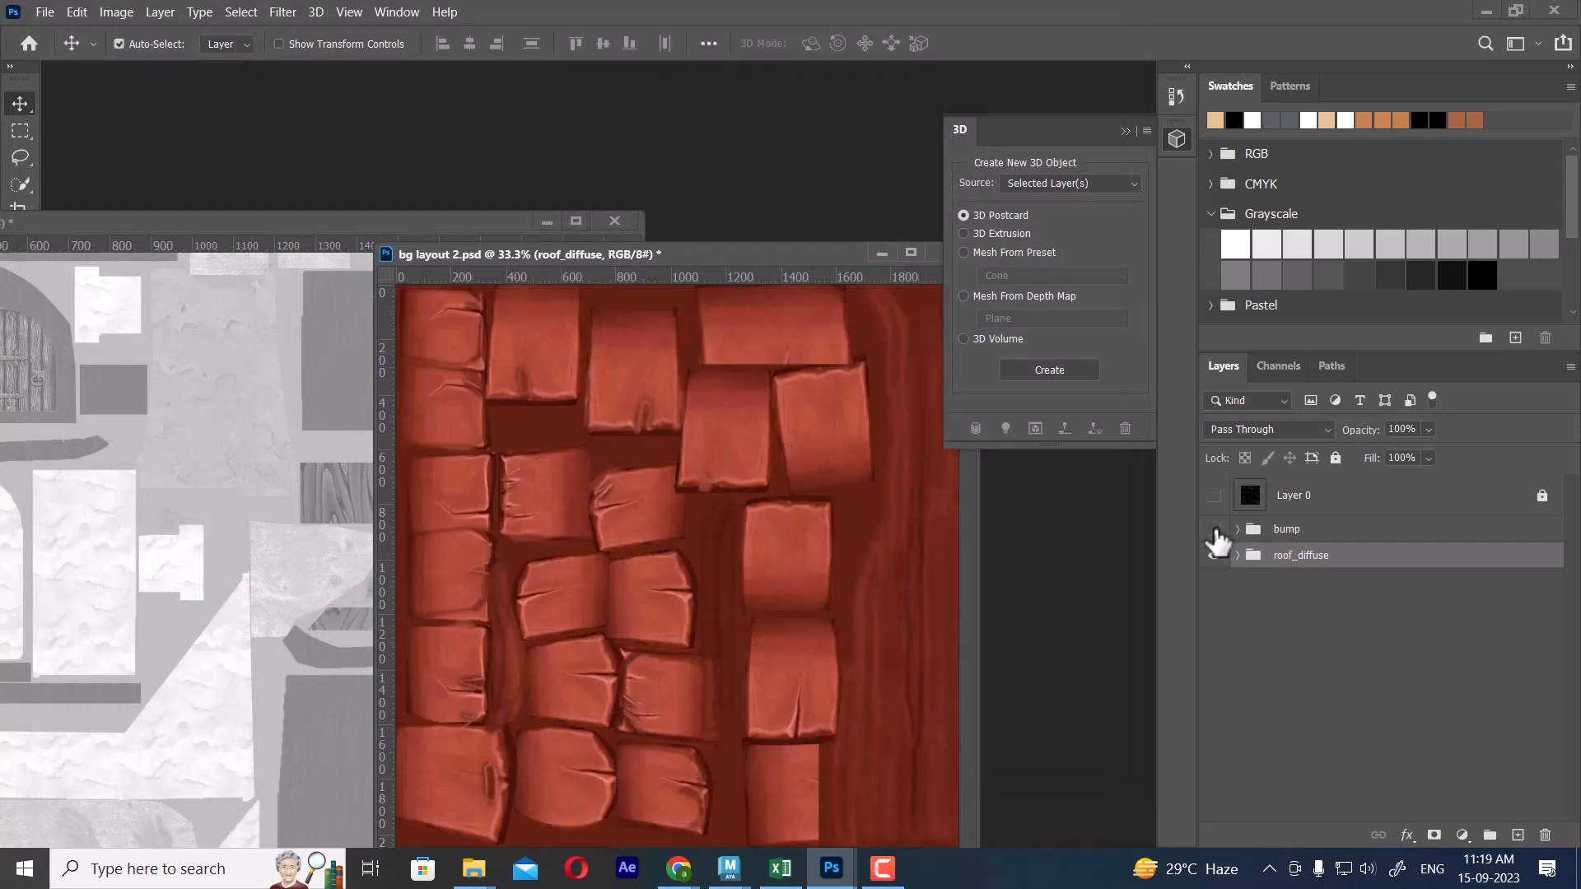
key("ctrl+shift+s")
left_click(848, 586)
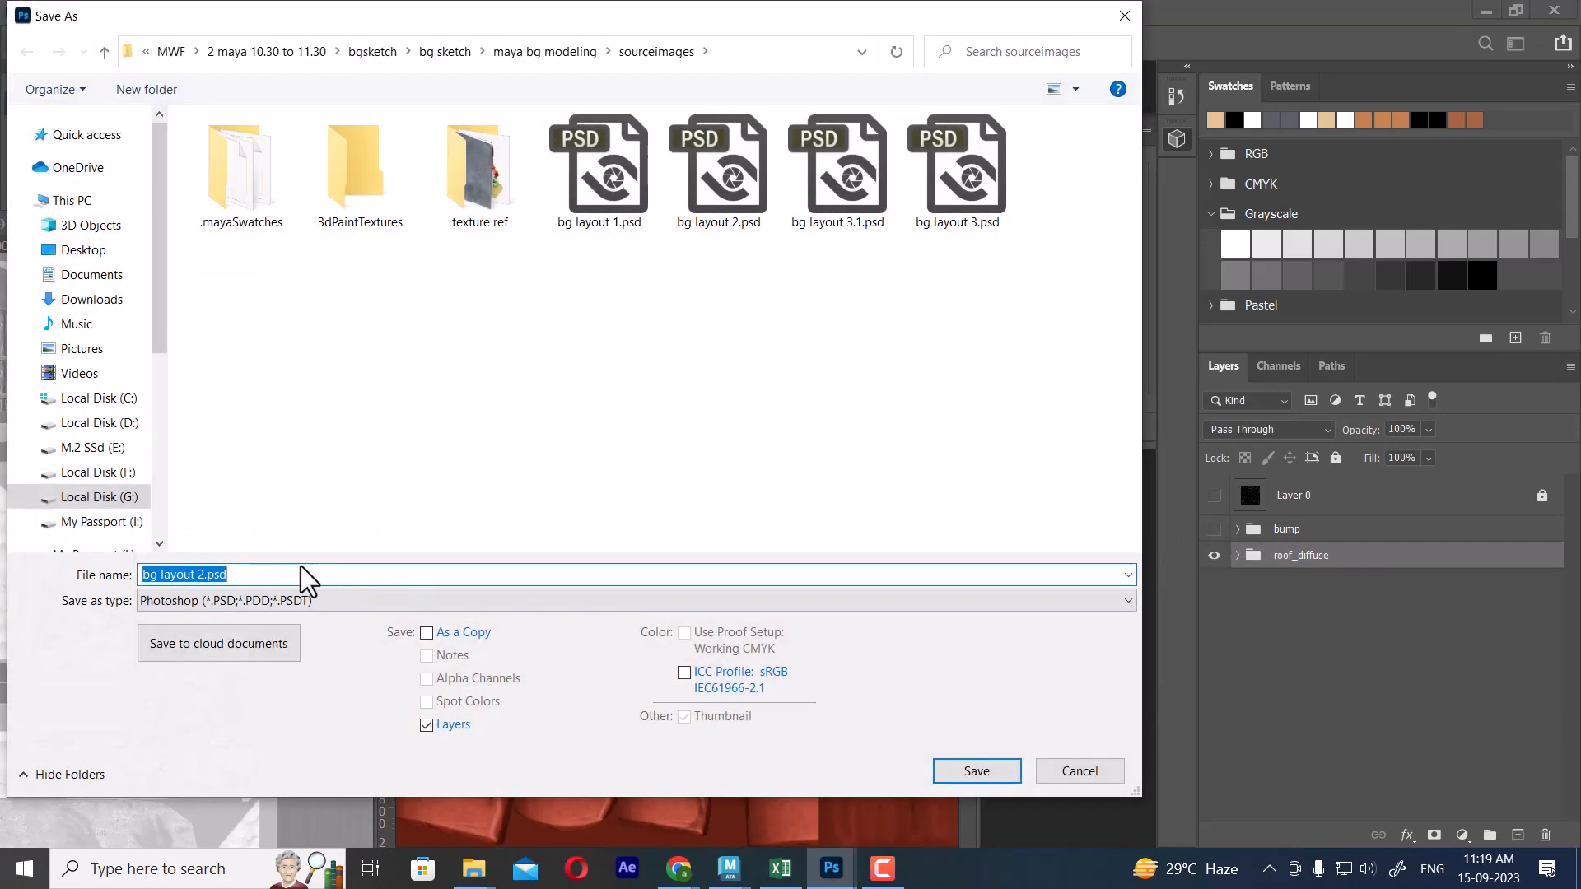
left_click(279, 605)
key("t")
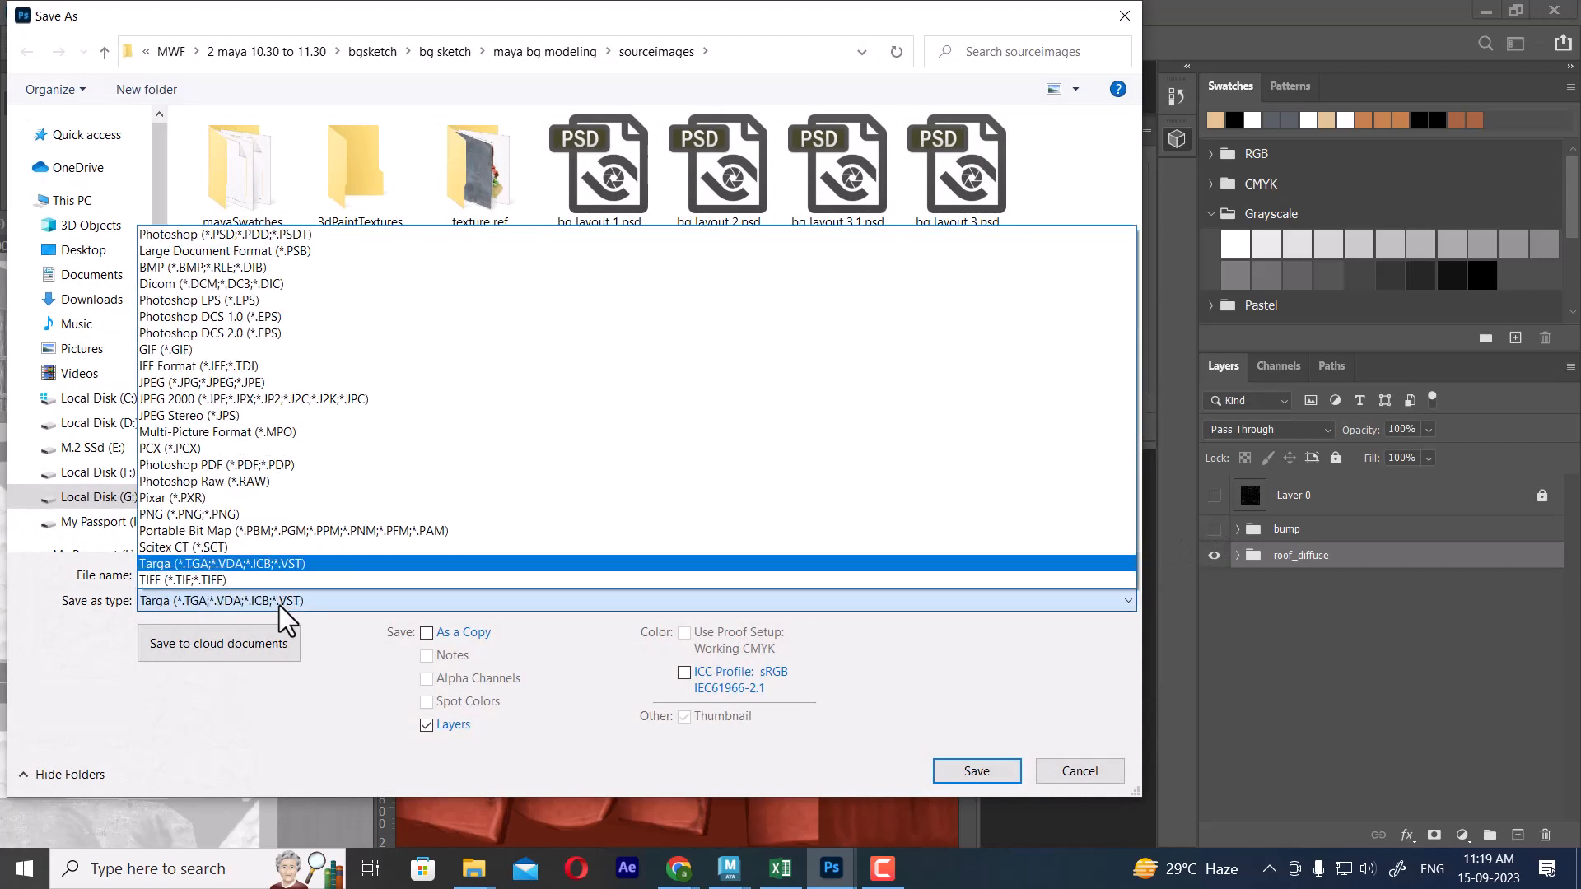
key("Return")
left_click(202, 585)
left_click(205, 581)
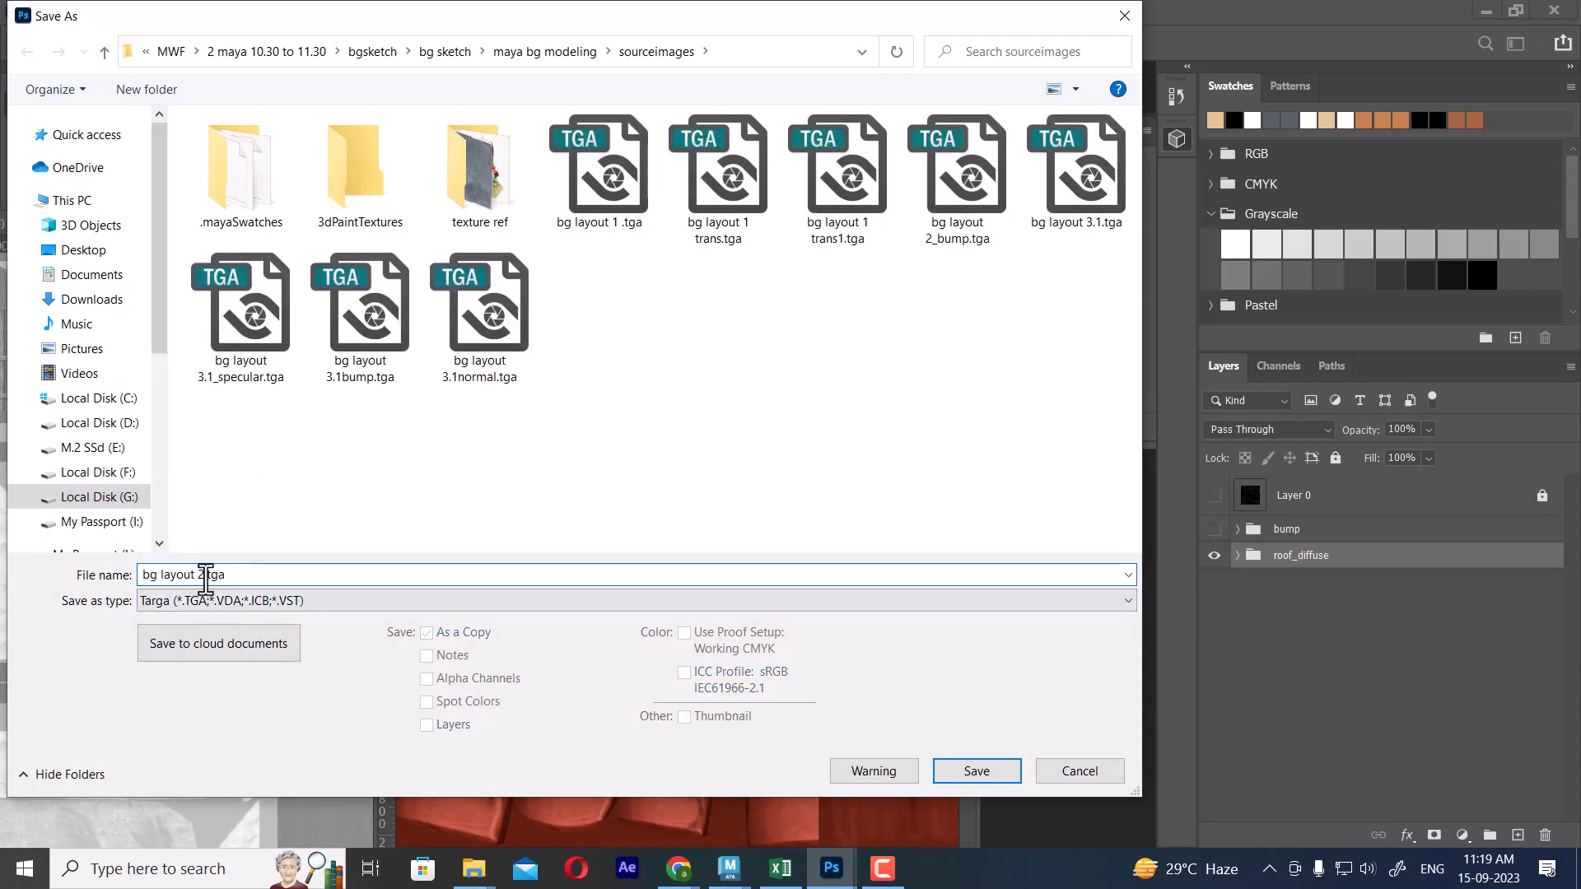
type("_diffuse")
key("Return")
key("Return")
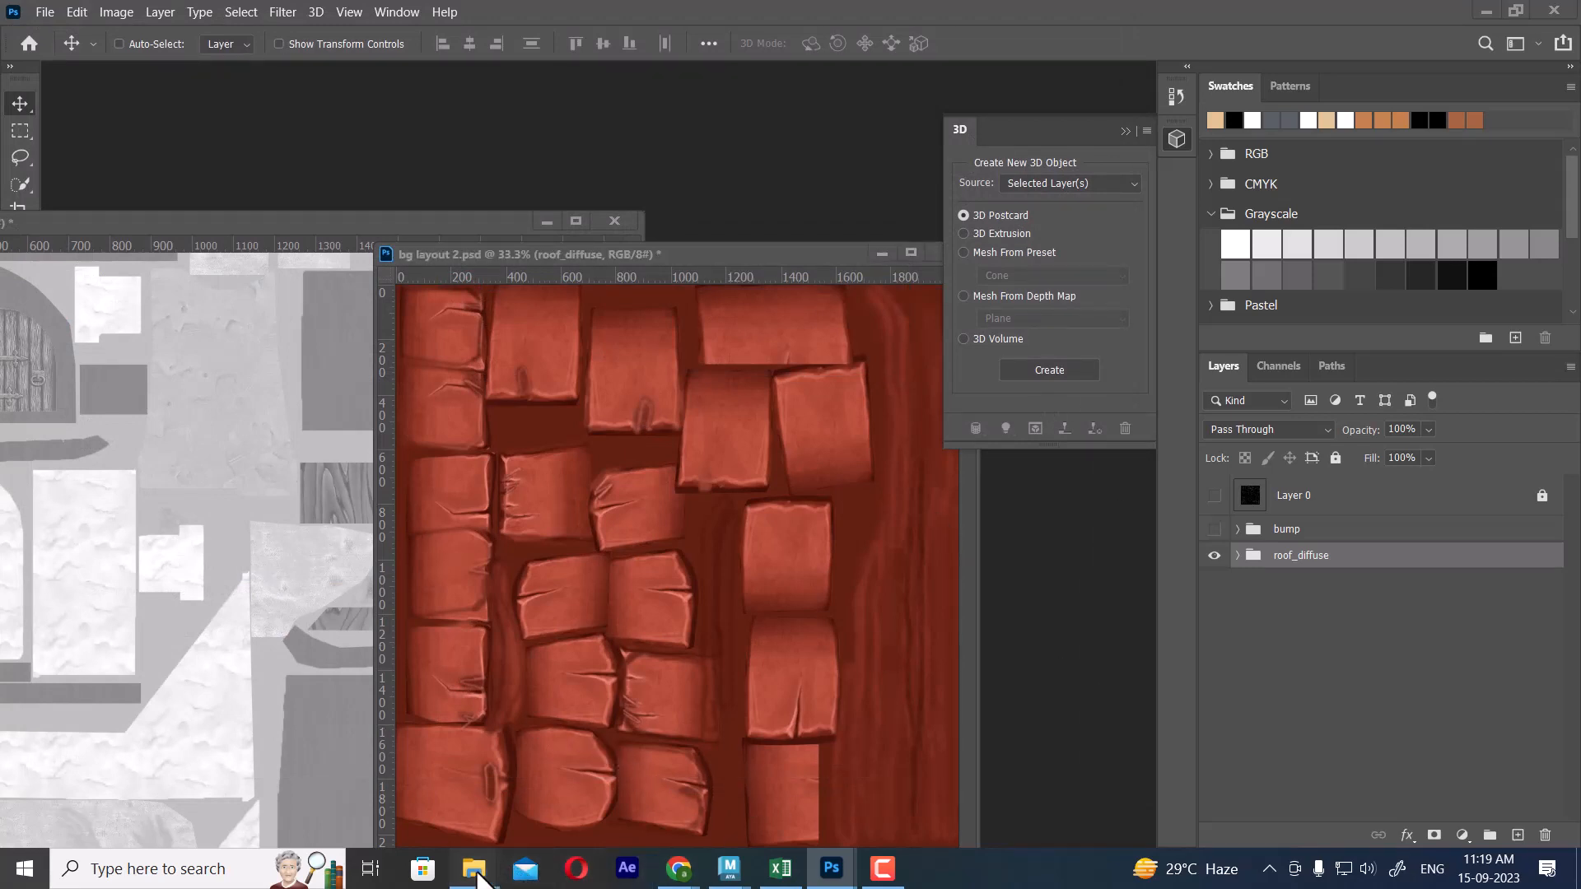
Open bg layout 1.psd from the sourceimages folder in Photoshop and float it in its own window.
mouse_move(478, 876)
left_click(619, 753)
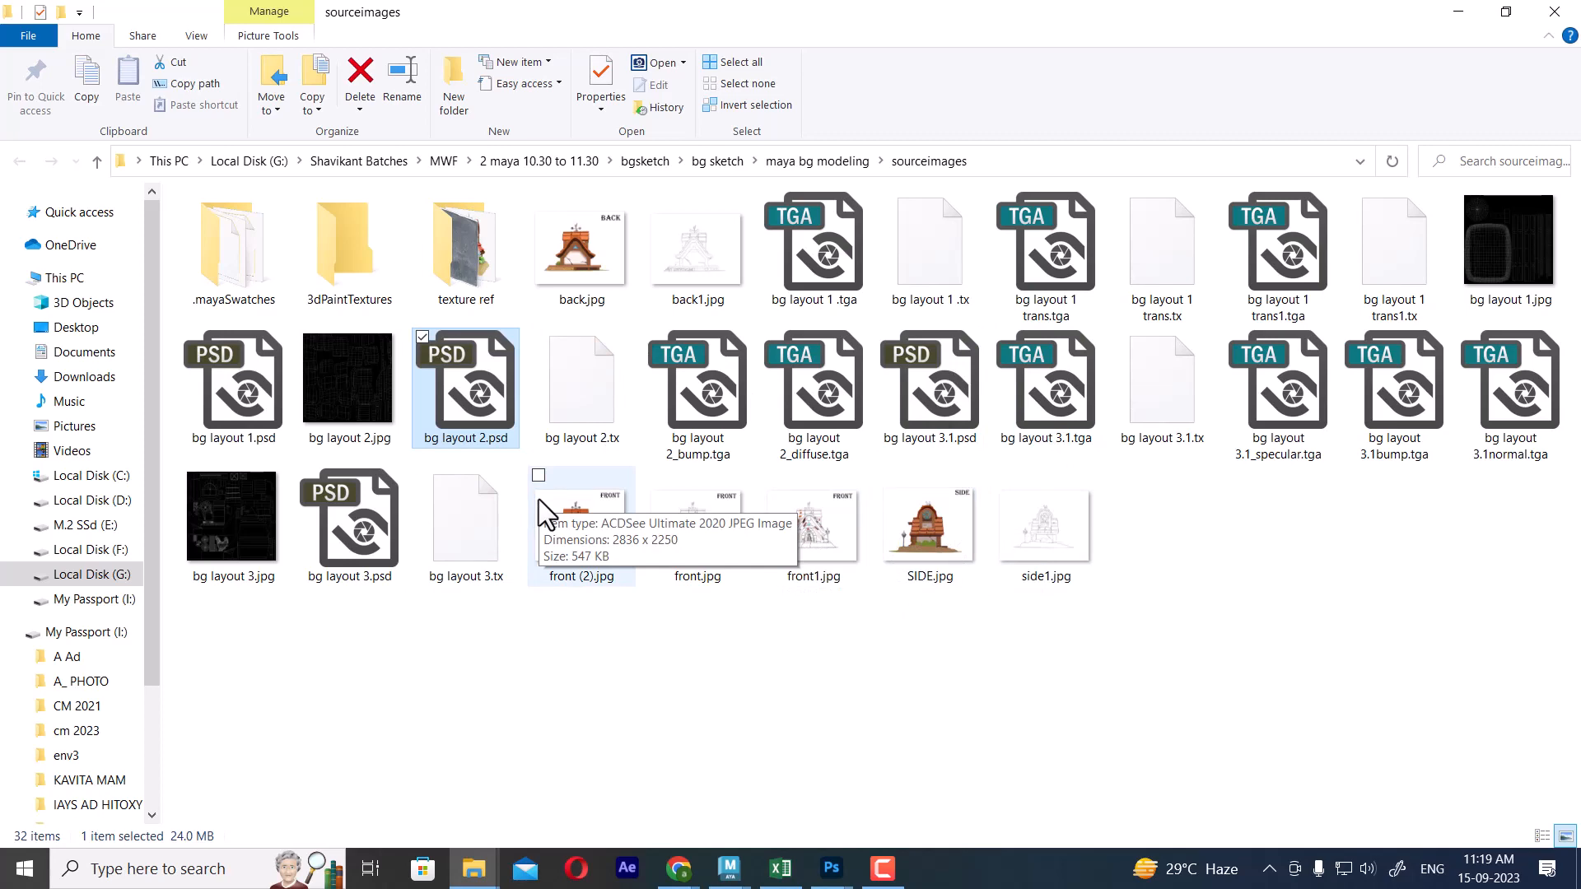
right_click(235, 387)
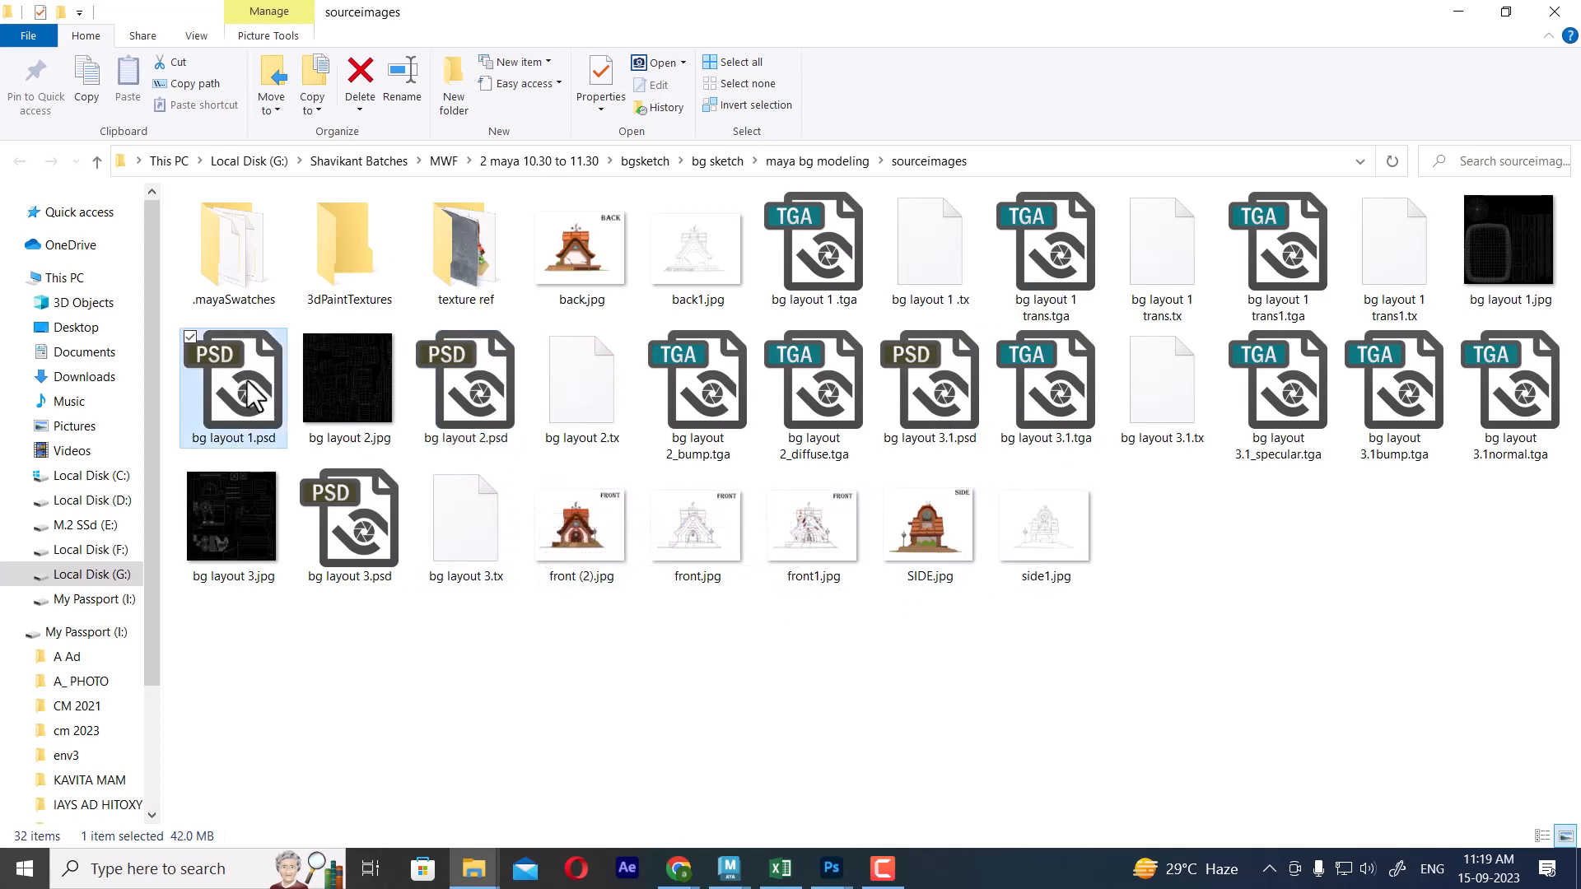
mouse_move(263, 151)
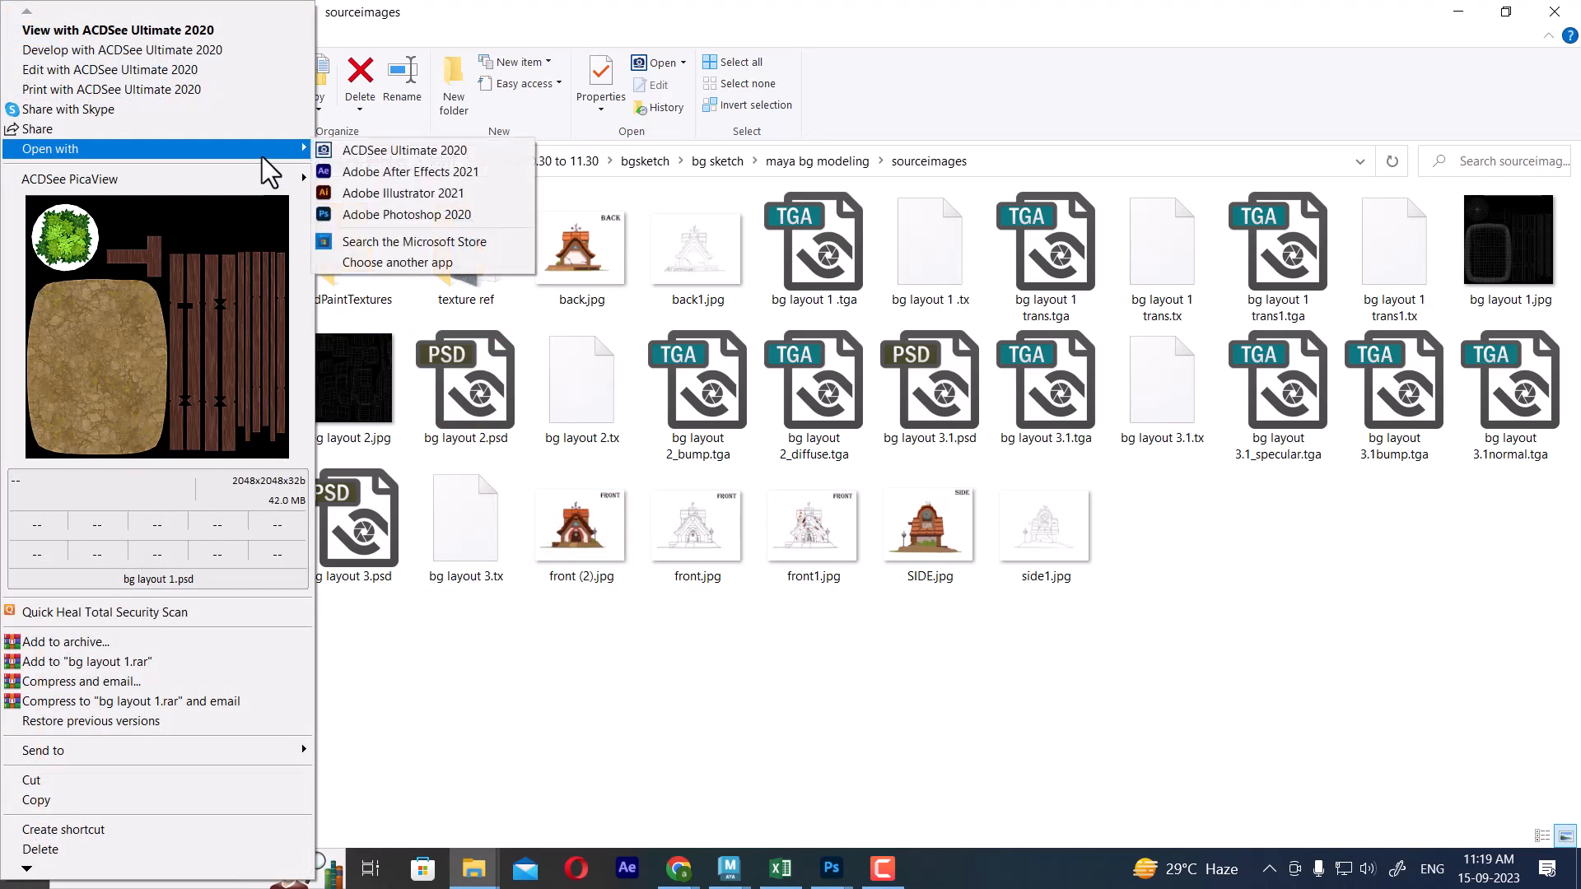
left_click(387, 214)
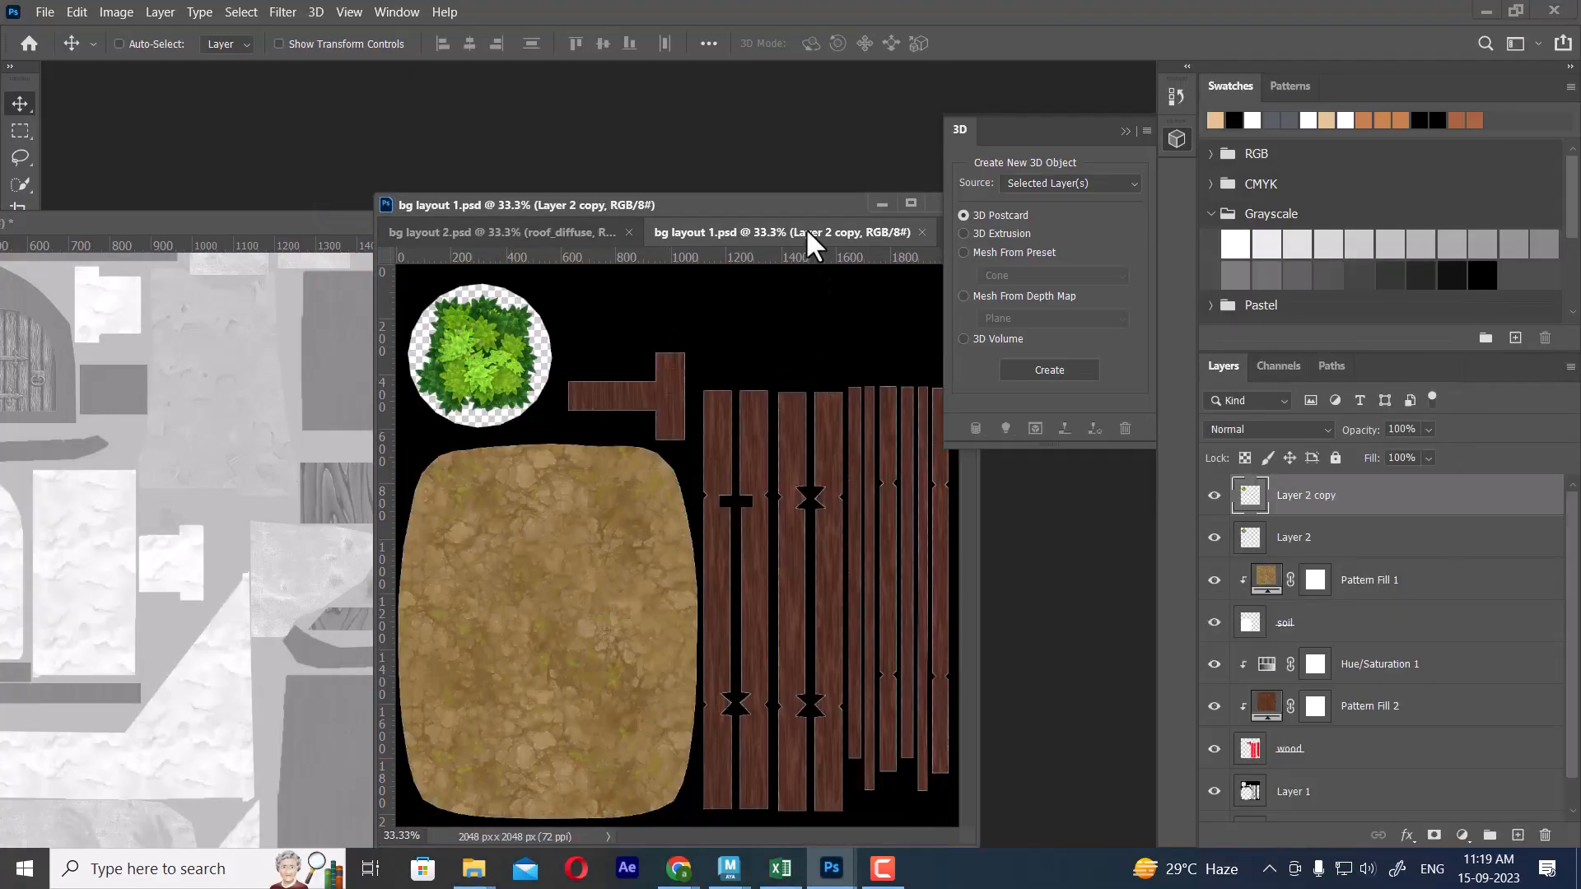
left_click_drag(805, 233, 437, 247)
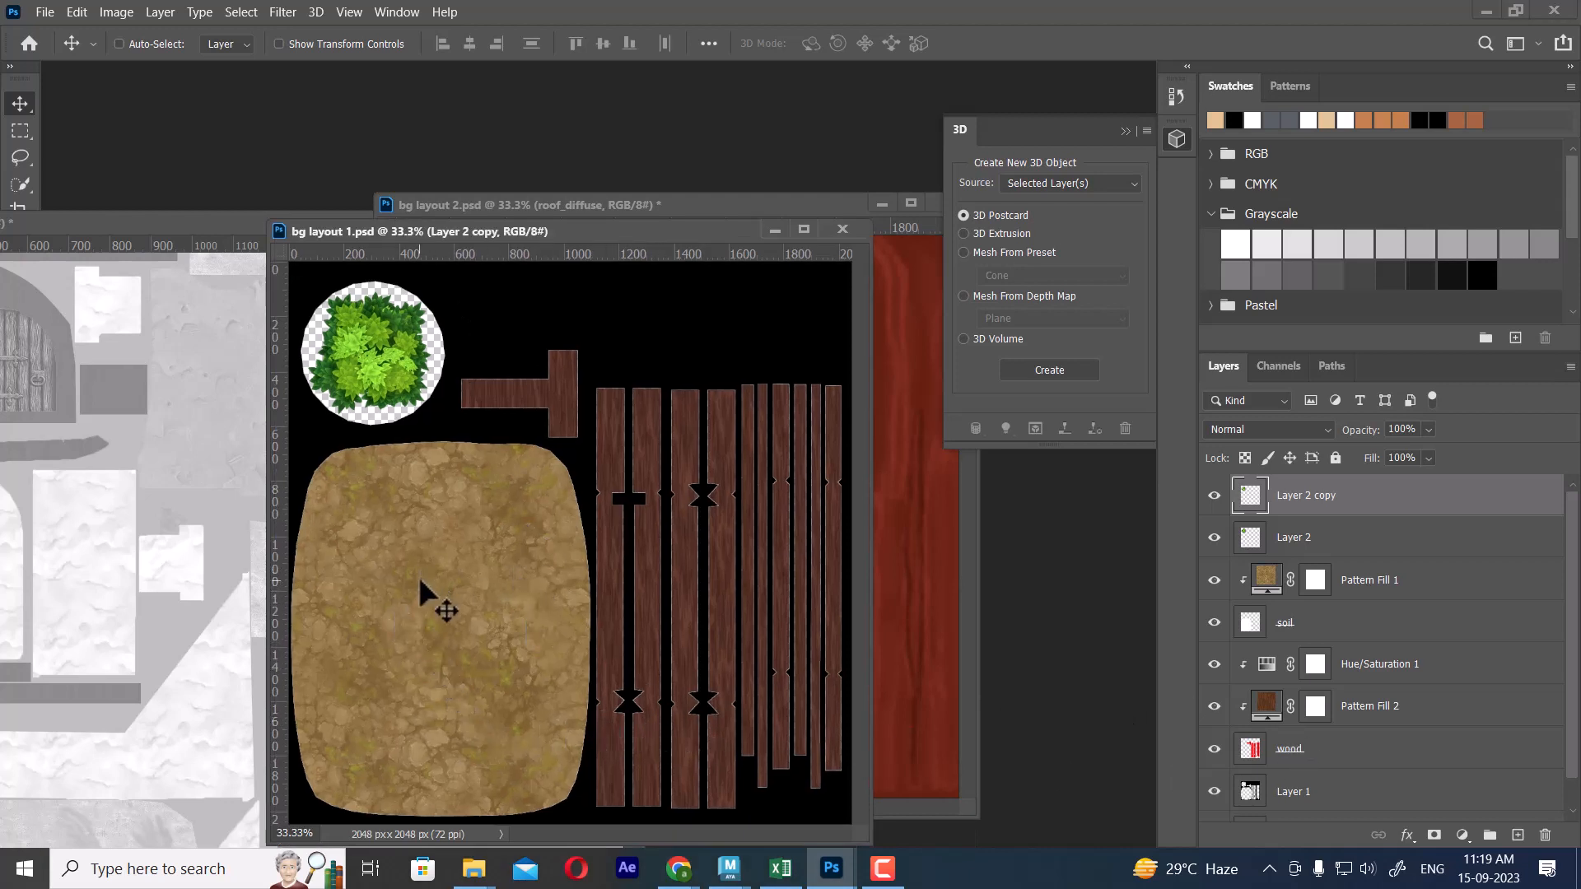
Copy the bump group from bg layout 2.psd into bg layout 1.psd.
left_click(658, 205)
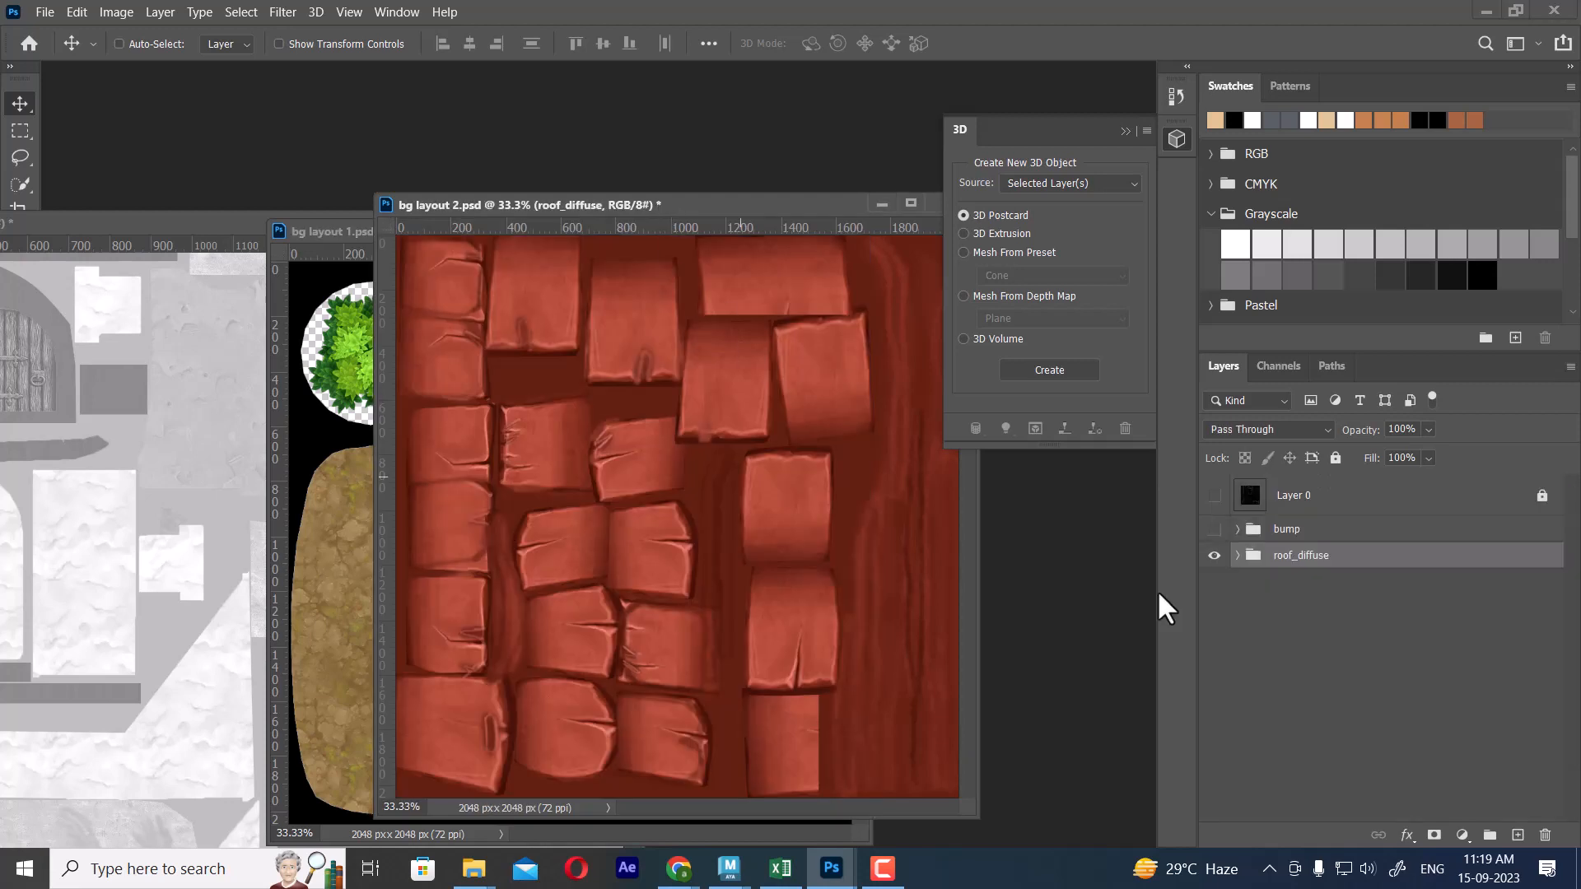
left_click(1317, 531)
left_click_drag(1317, 535, 368, 534)
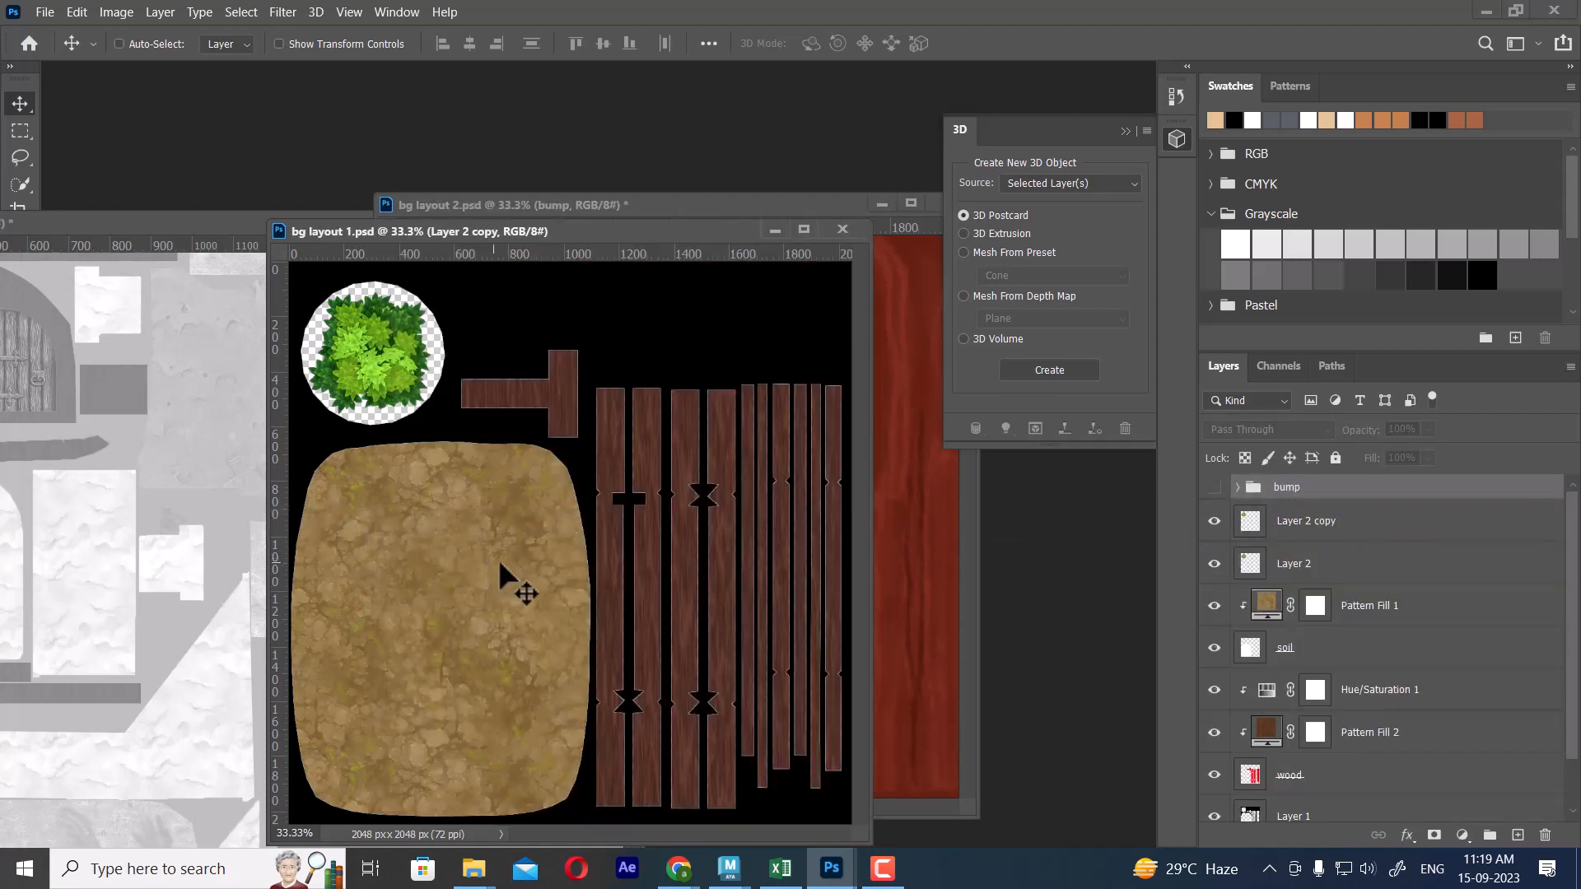
left_click_drag(629, 234, 658, 359)
left_click(688, 204)
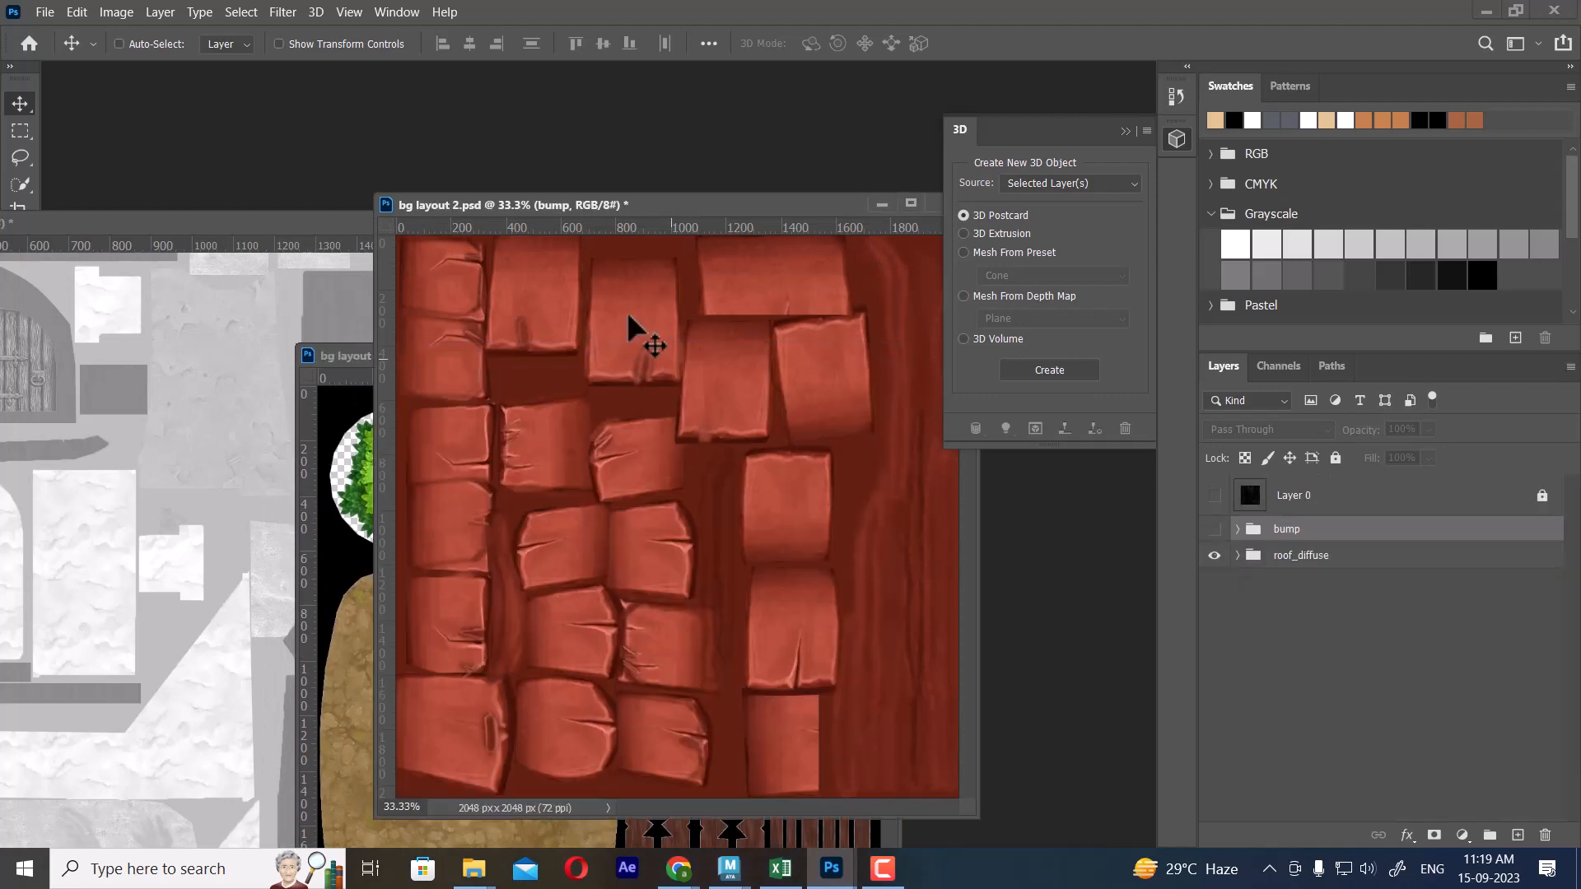
left_click(333, 354)
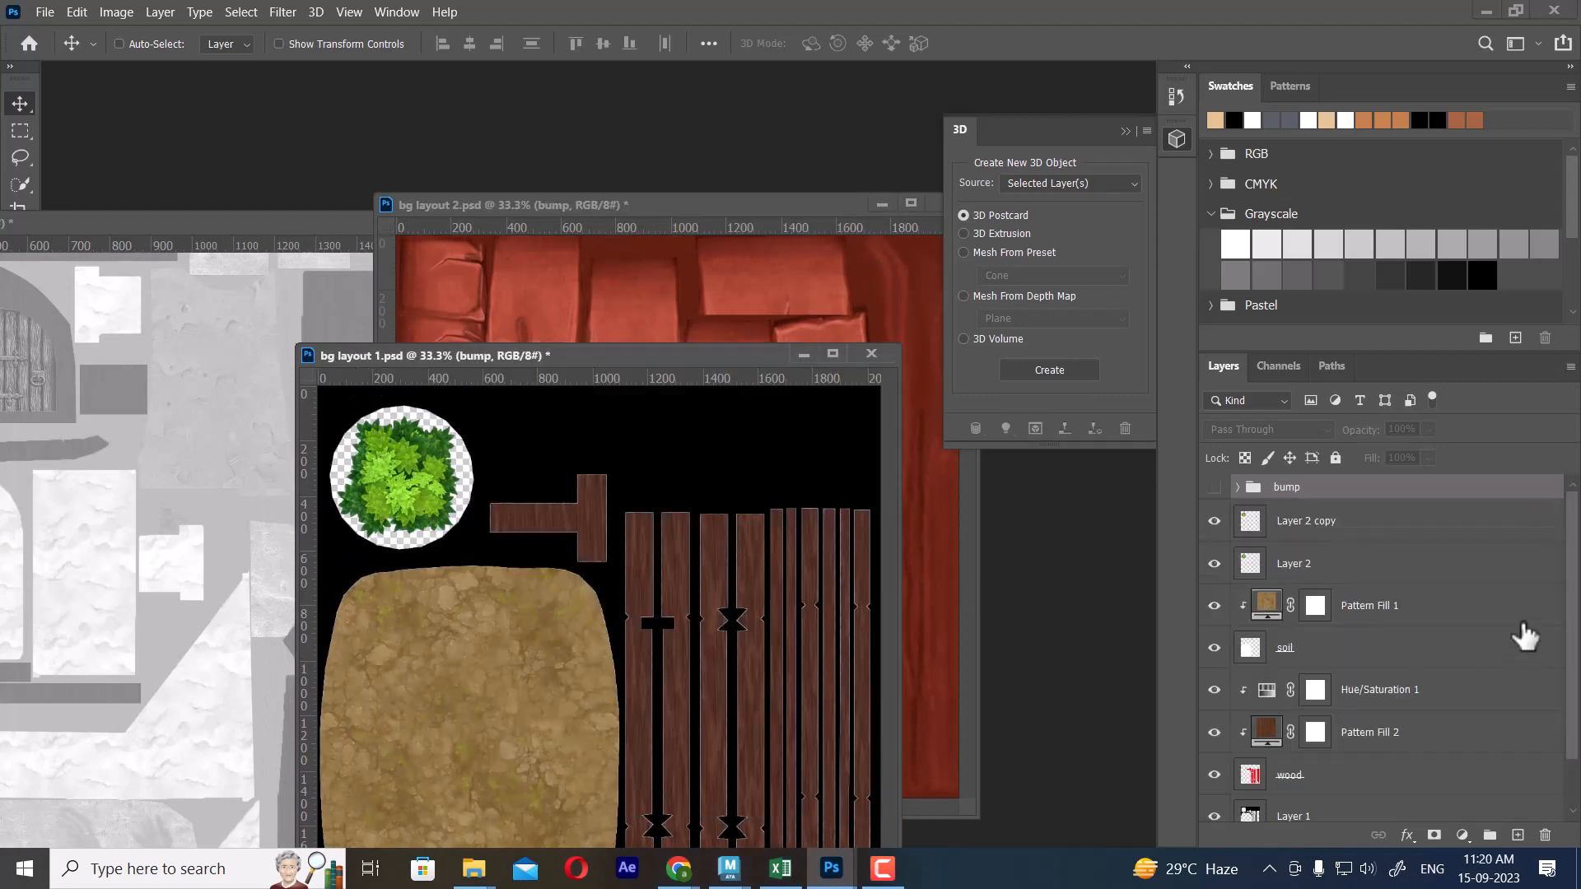
Preview the bump group on bg layout 1.psd, leaving it hidden, and minimise the bg layout 2.psd window.
left_click(1213, 486)
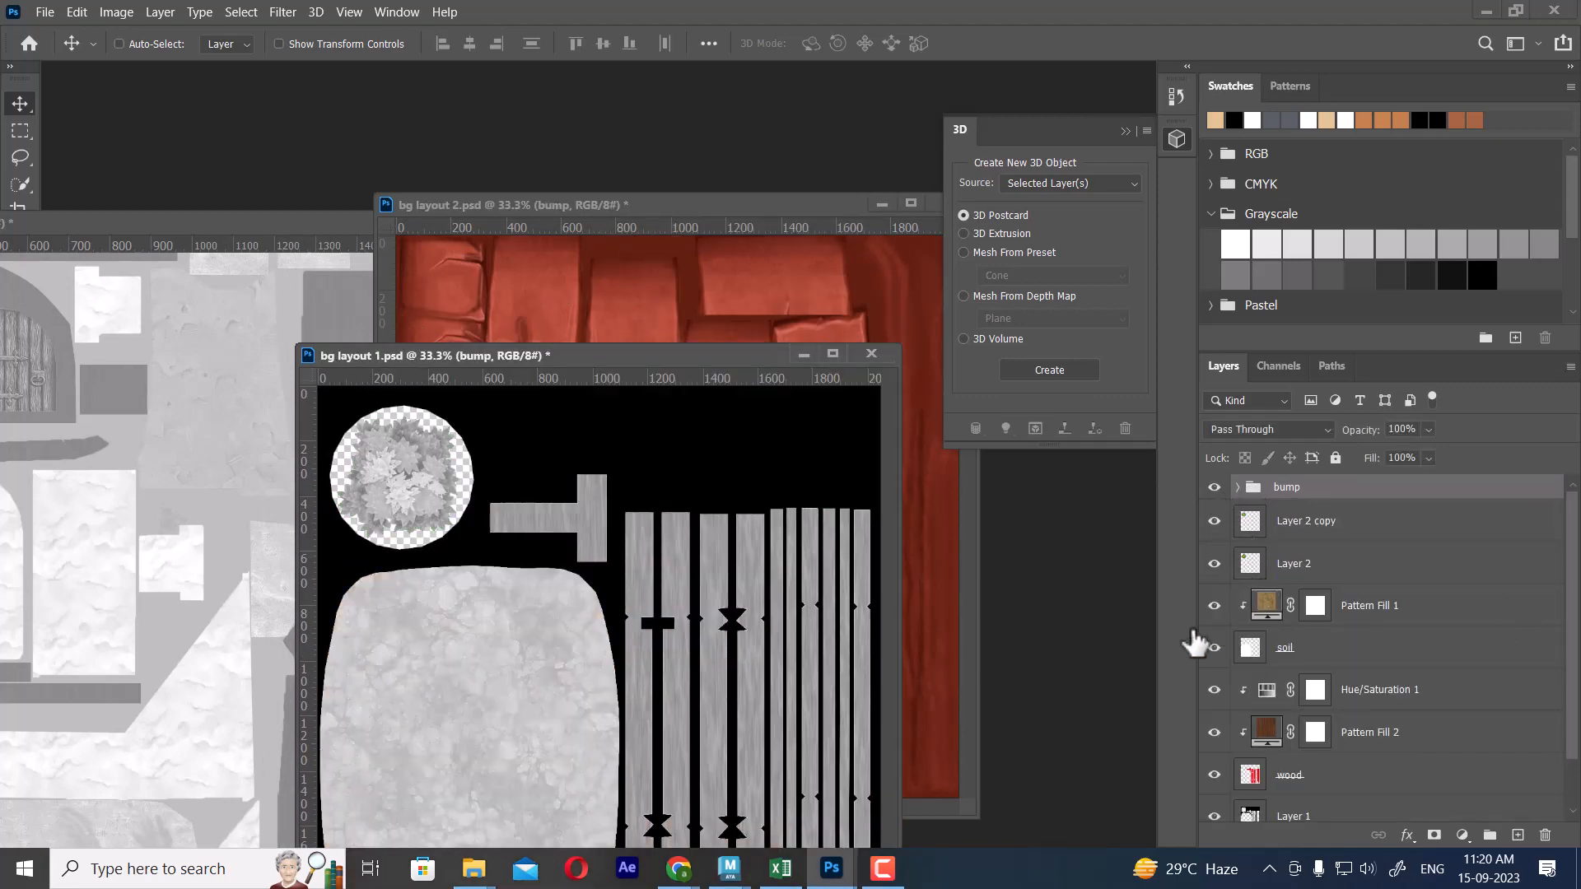
left_click_drag(700, 349, 678, 250)
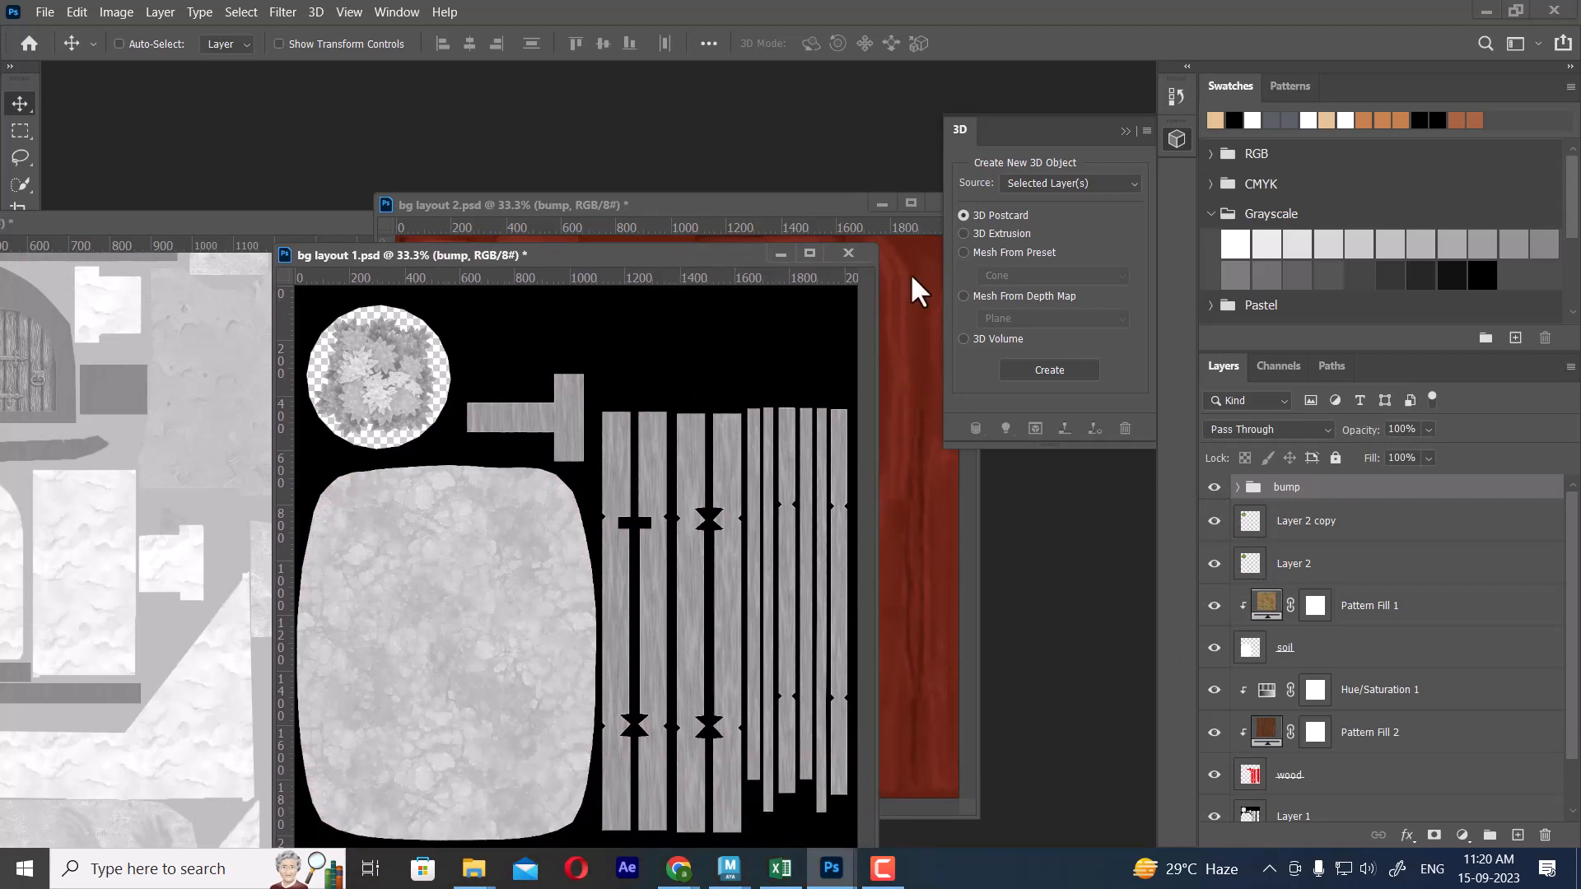
left_click(879, 201)
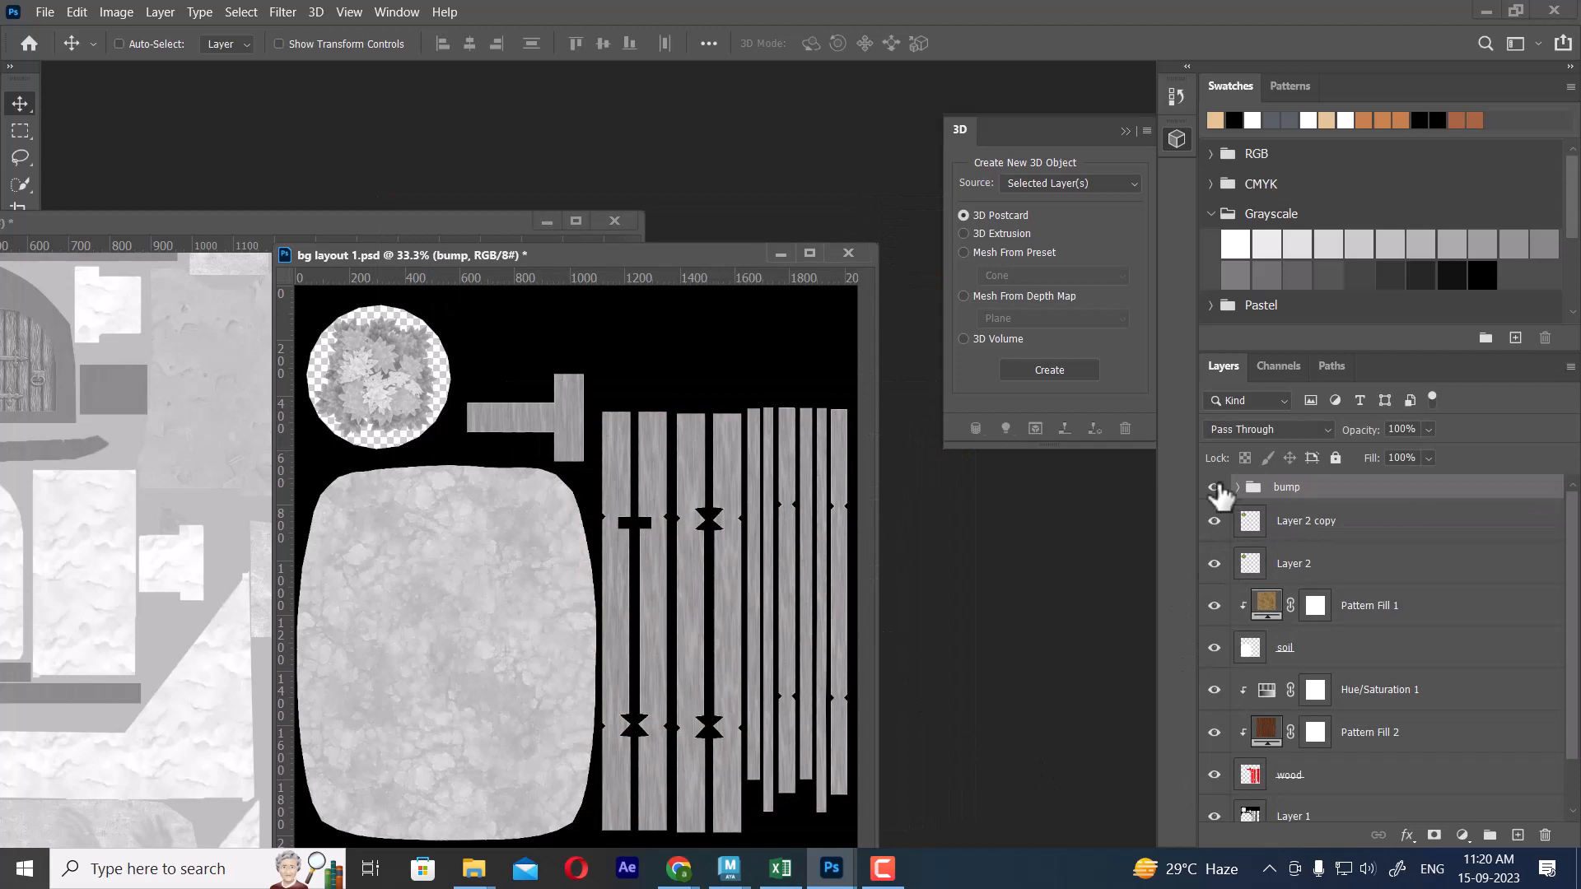
left_click(1215, 488)
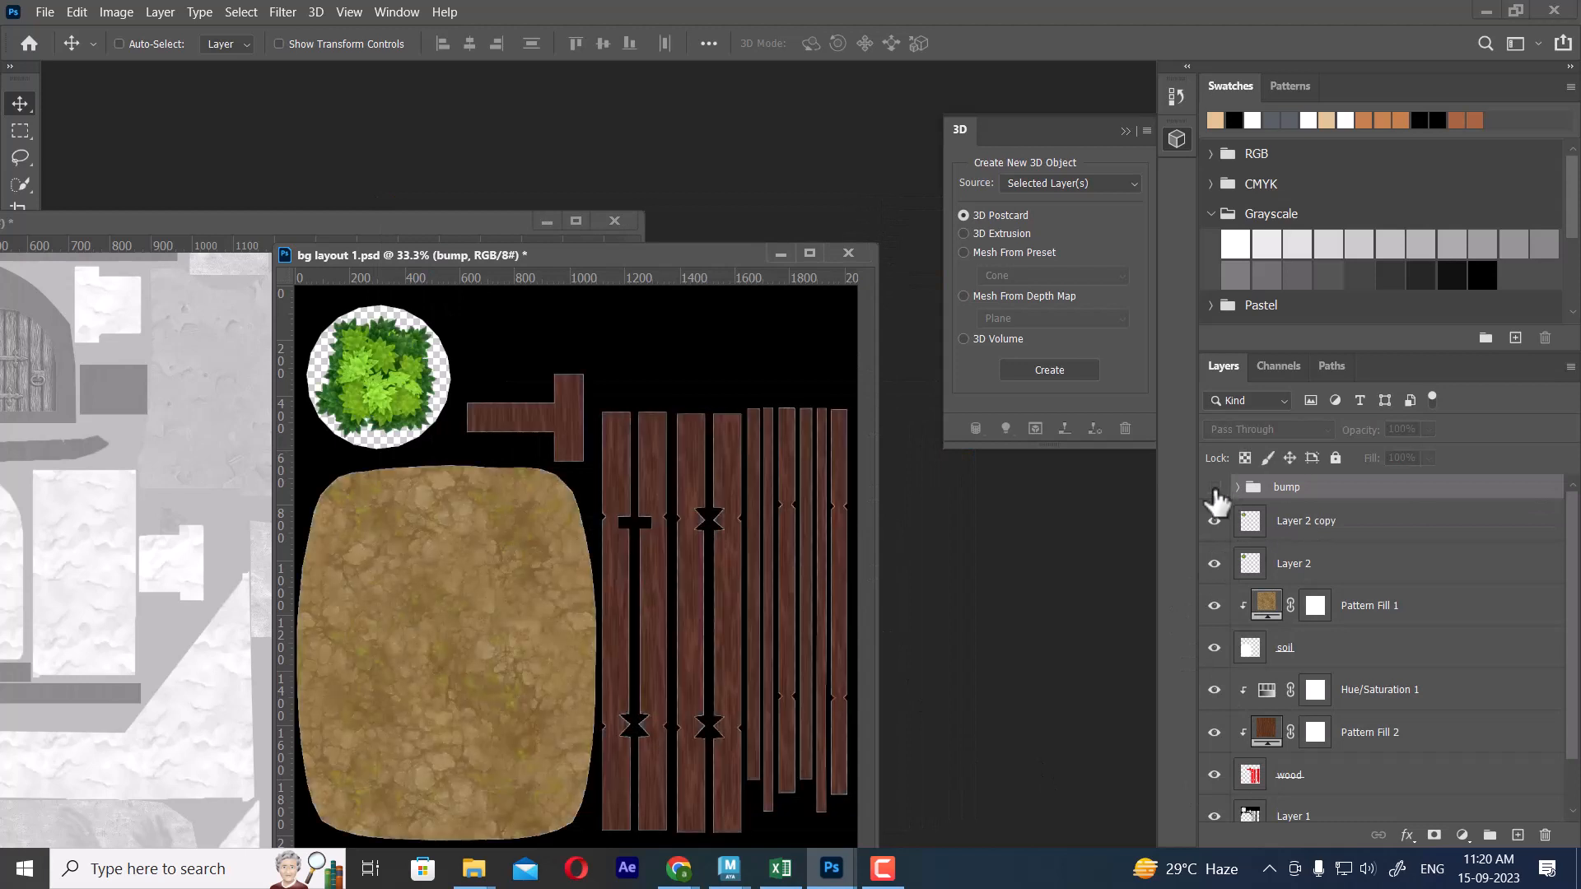
Check which parts of the texture the Pattern Fill 1, wood and Pattern Fill 2 layers cover by toggling their visibility.
right_click(458, 564)
left_click(494, 570)
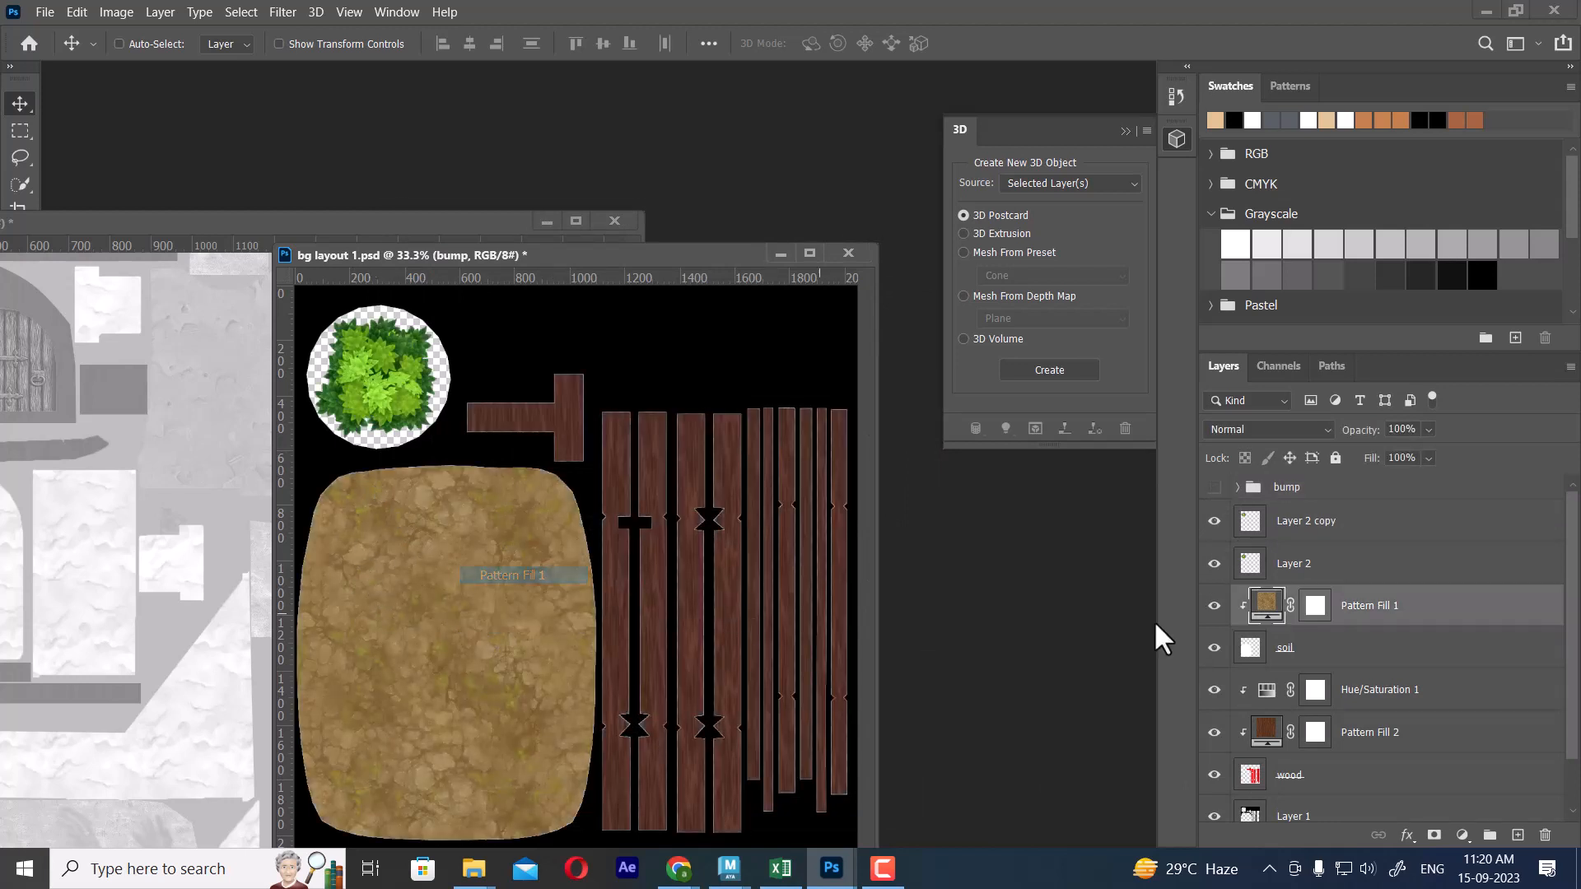
left_click(1215, 607)
left_click(1216, 607)
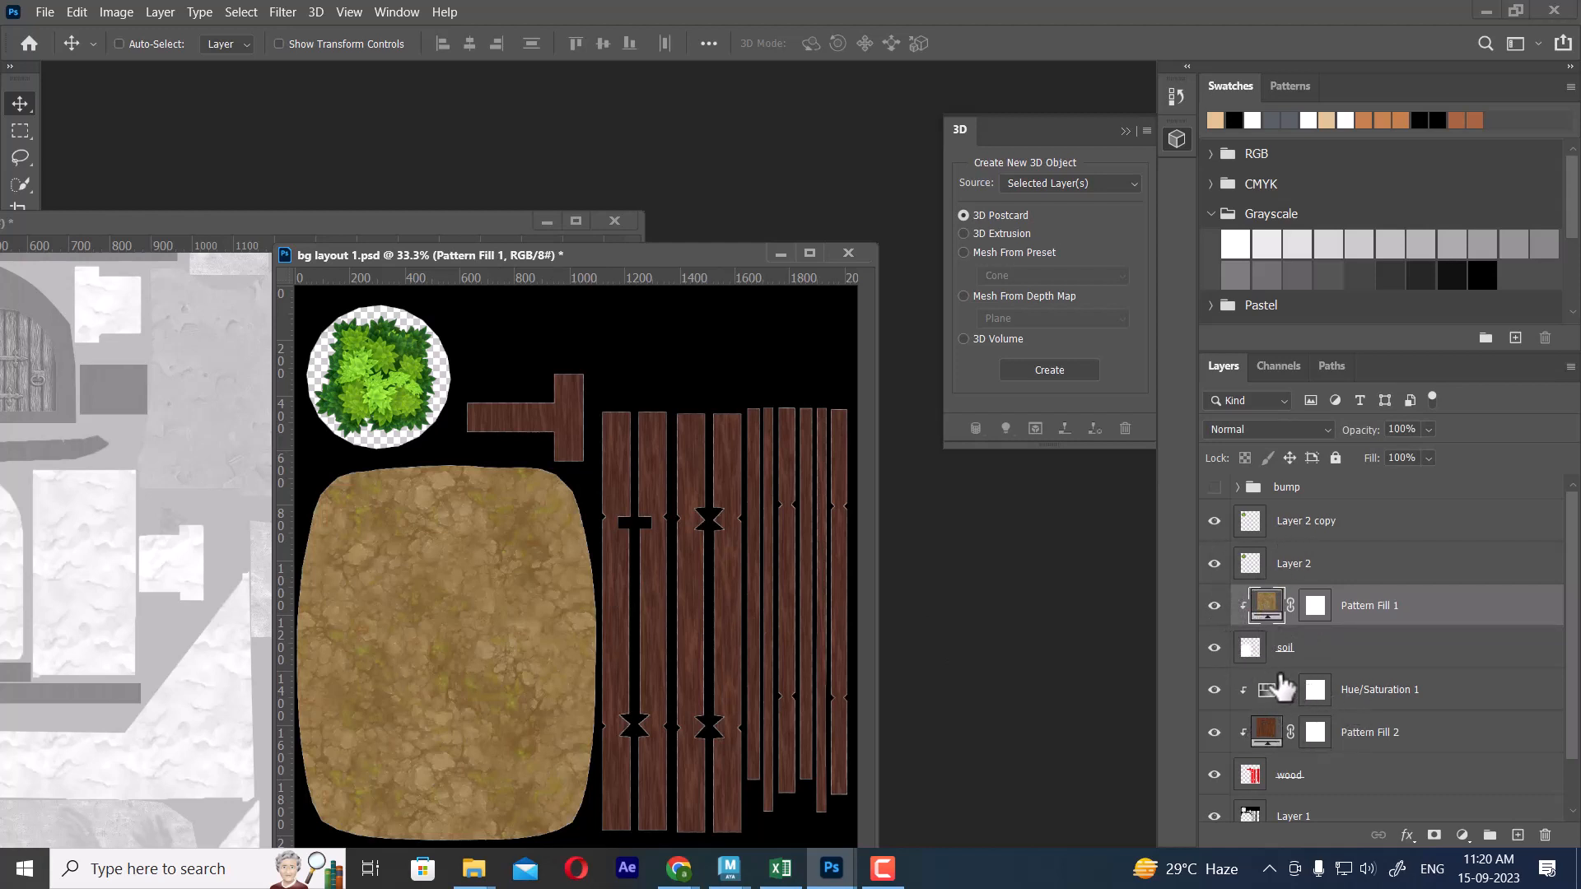
scroll(1343, 685, "down", 2)
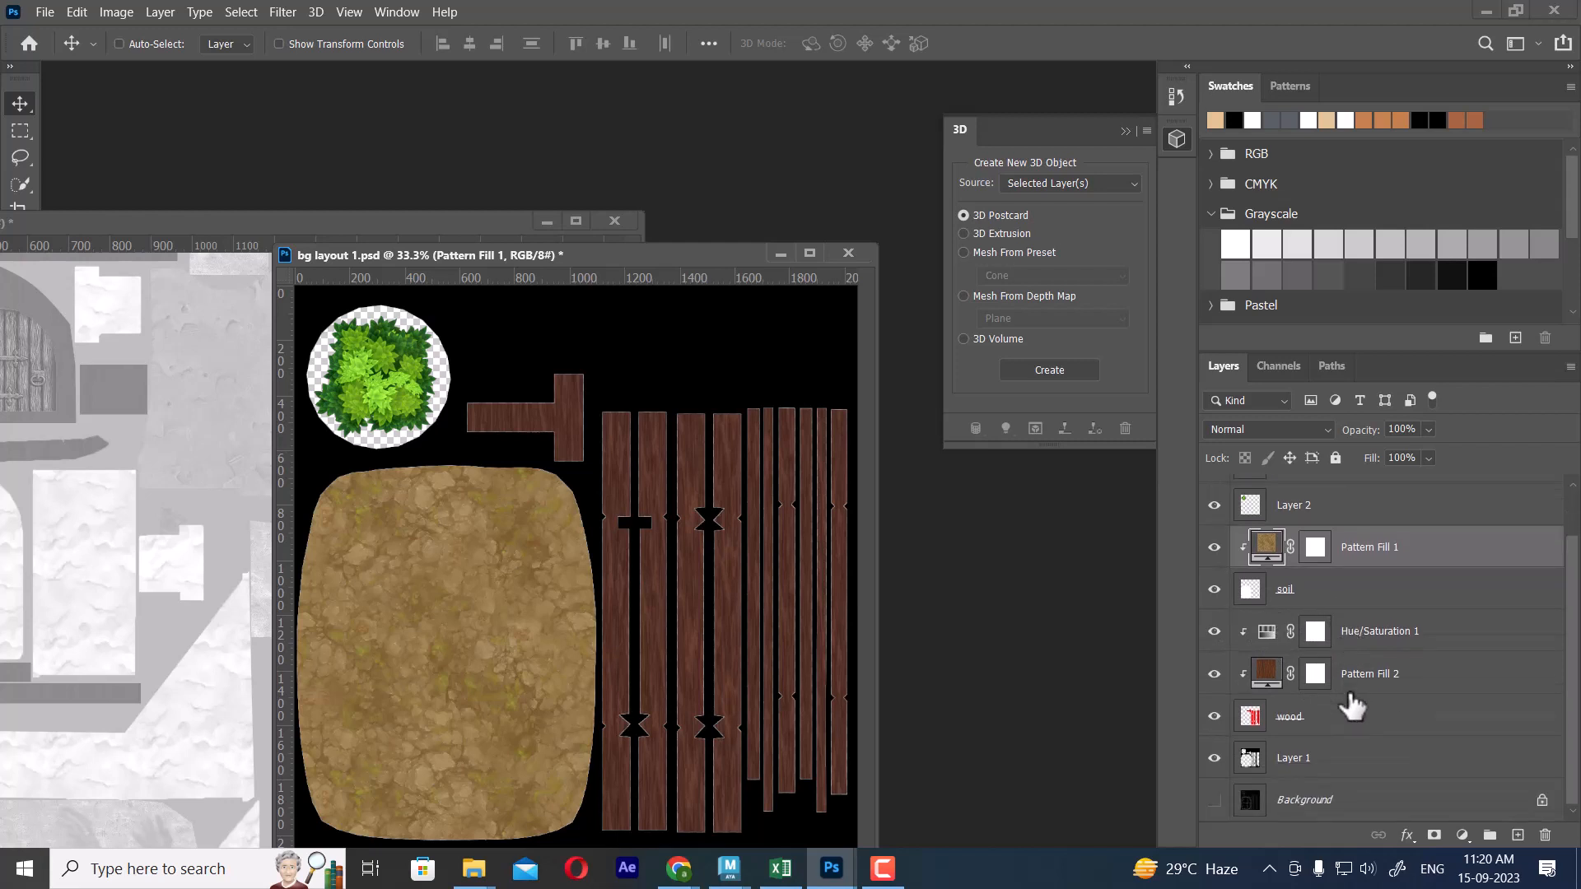
left_click(1312, 728)
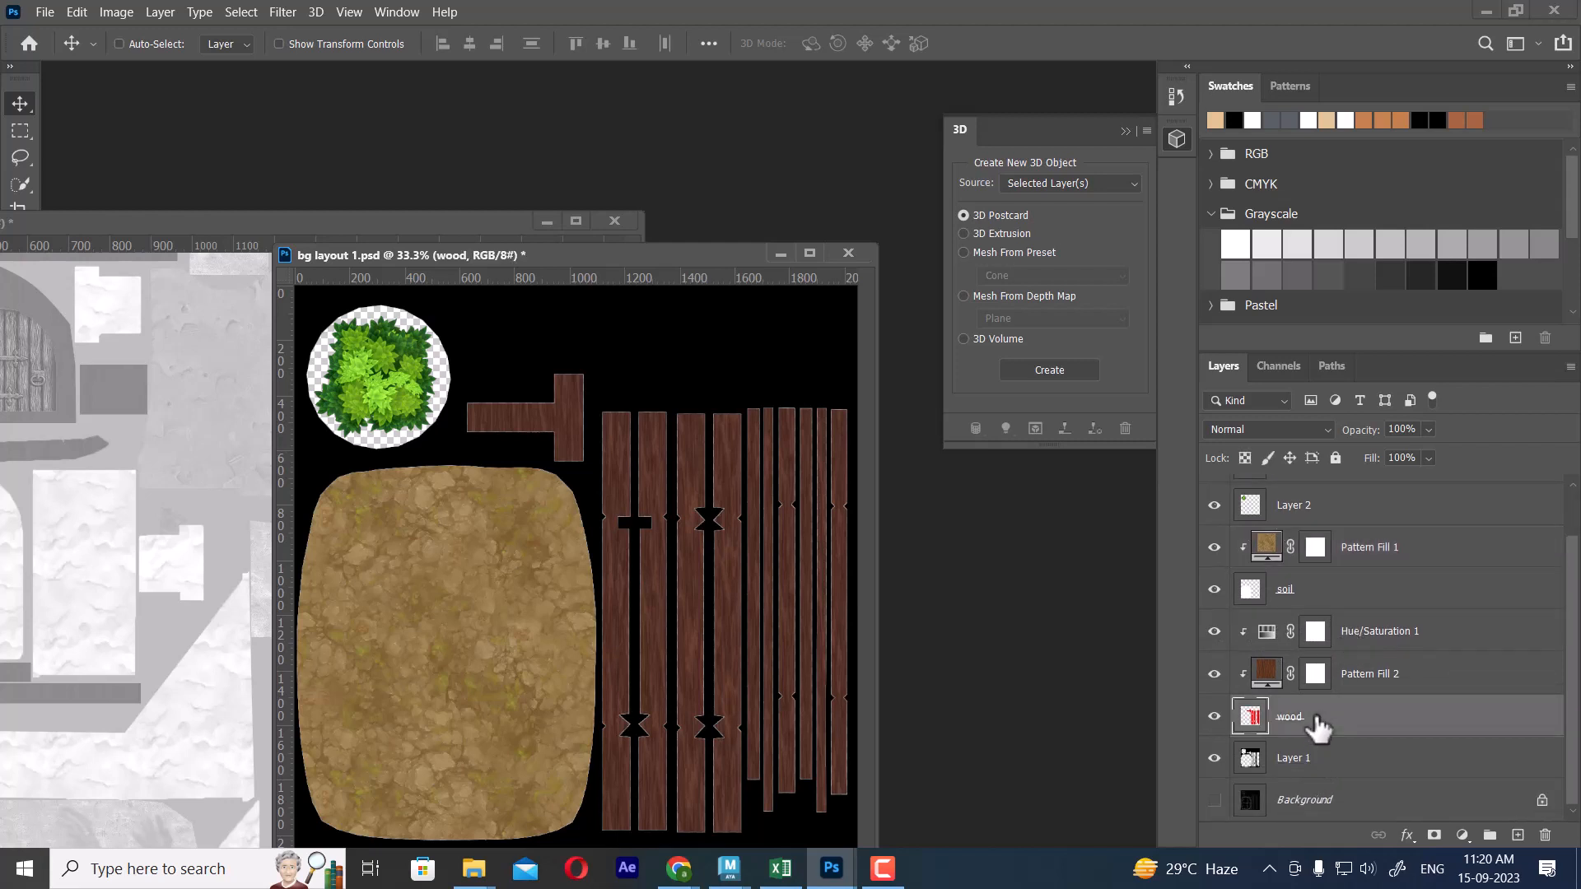
left_click(1215, 717)
left_click(1215, 716)
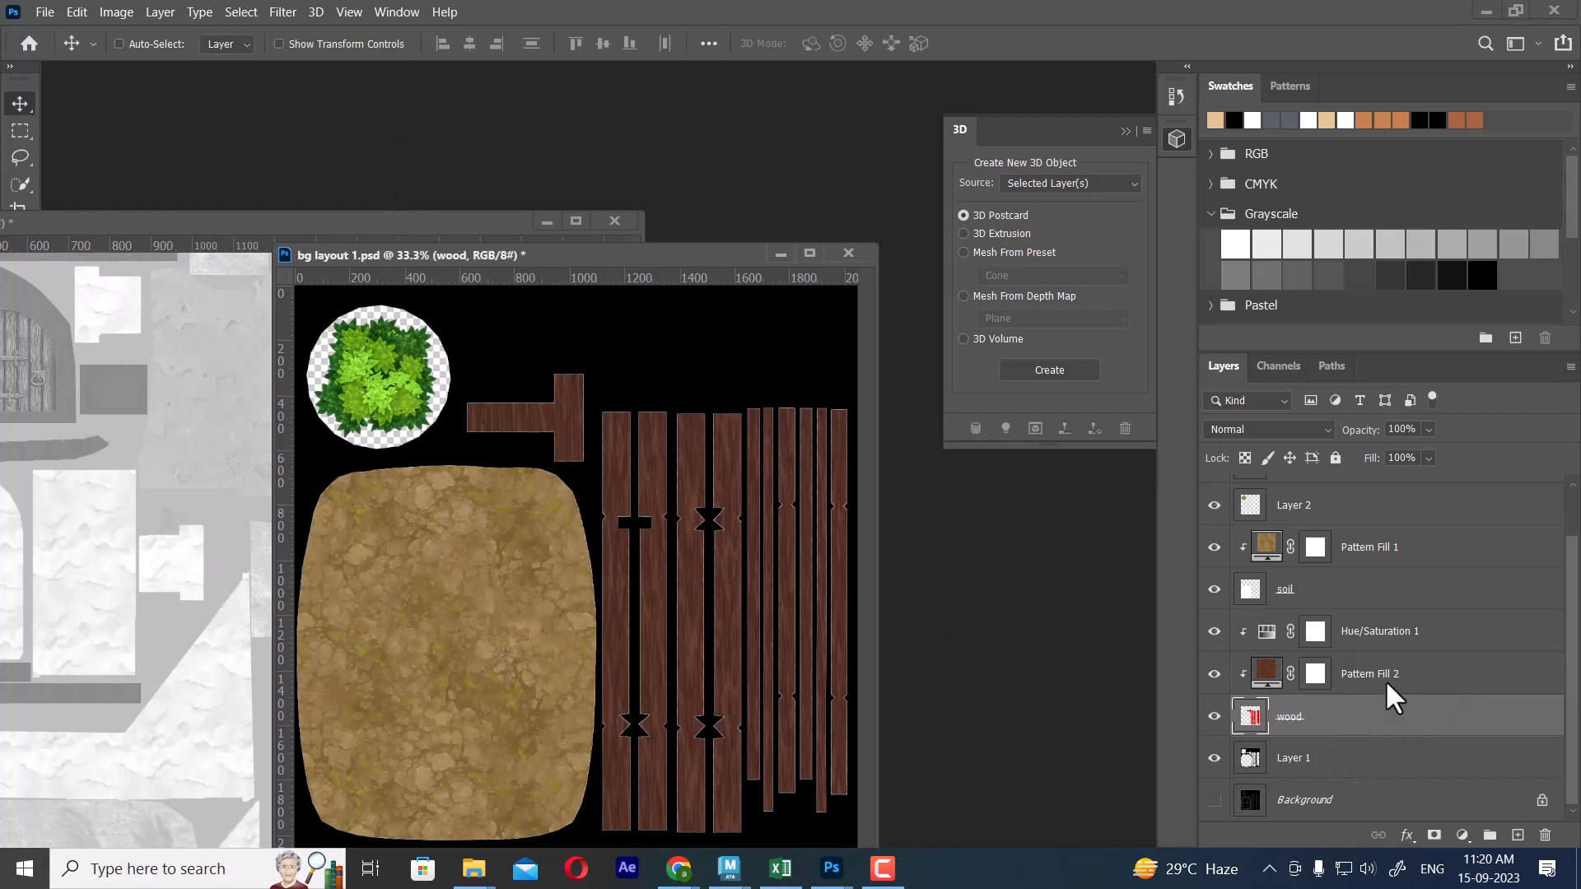
left_click(1215, 676)
left_click(1215, 675)
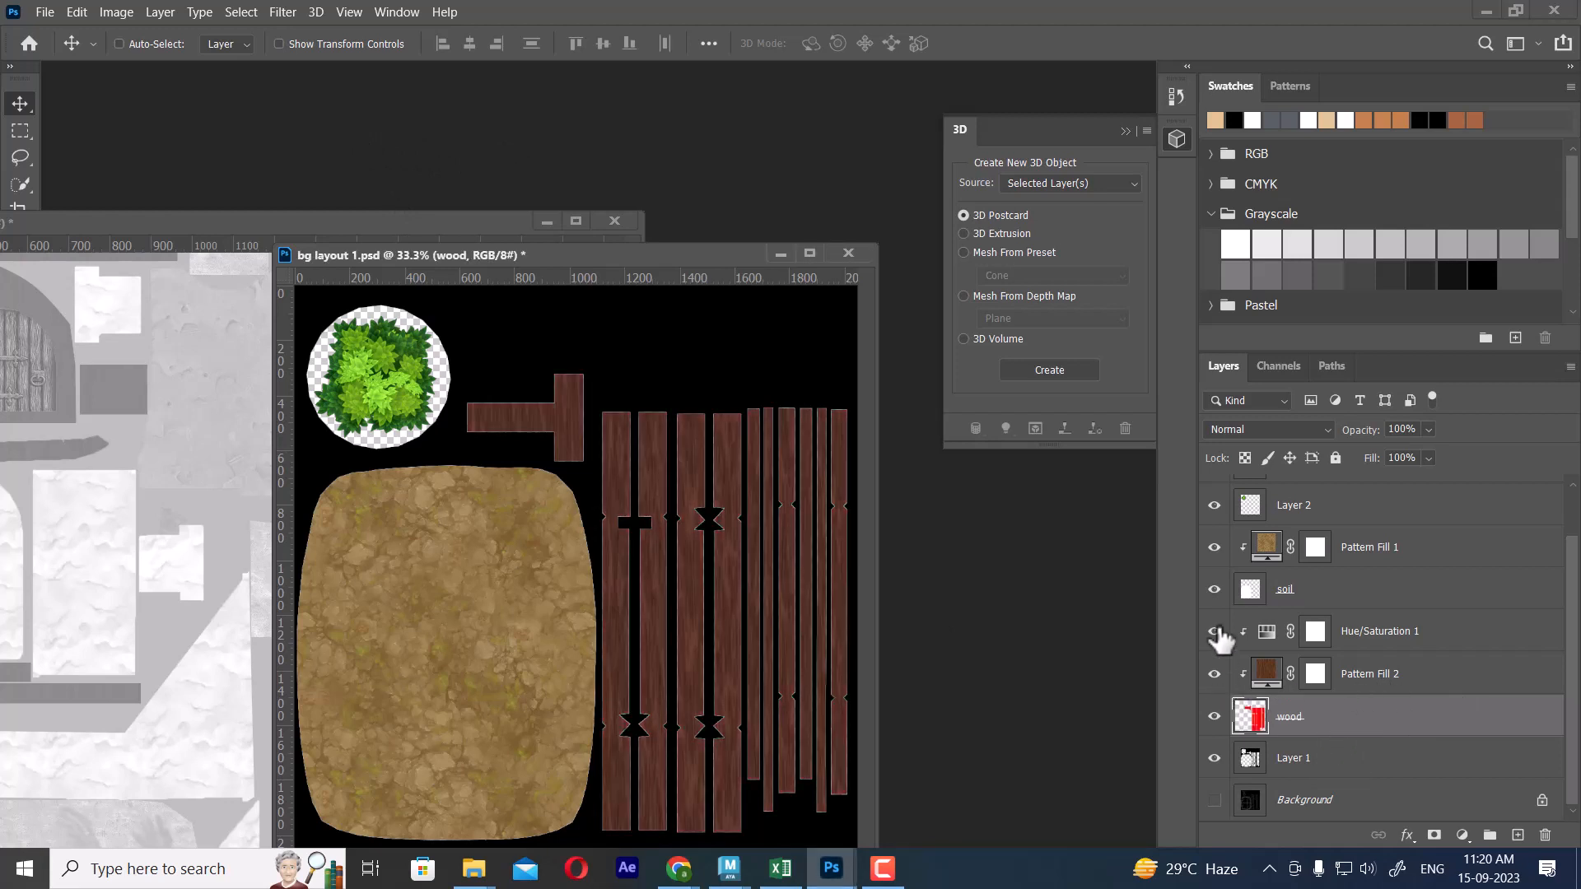
Group the Hue/Saturation 1, Pattern Fill 2 and wood layers in bg layout 1.psd and name the group wood.
left_click(1435, 636)
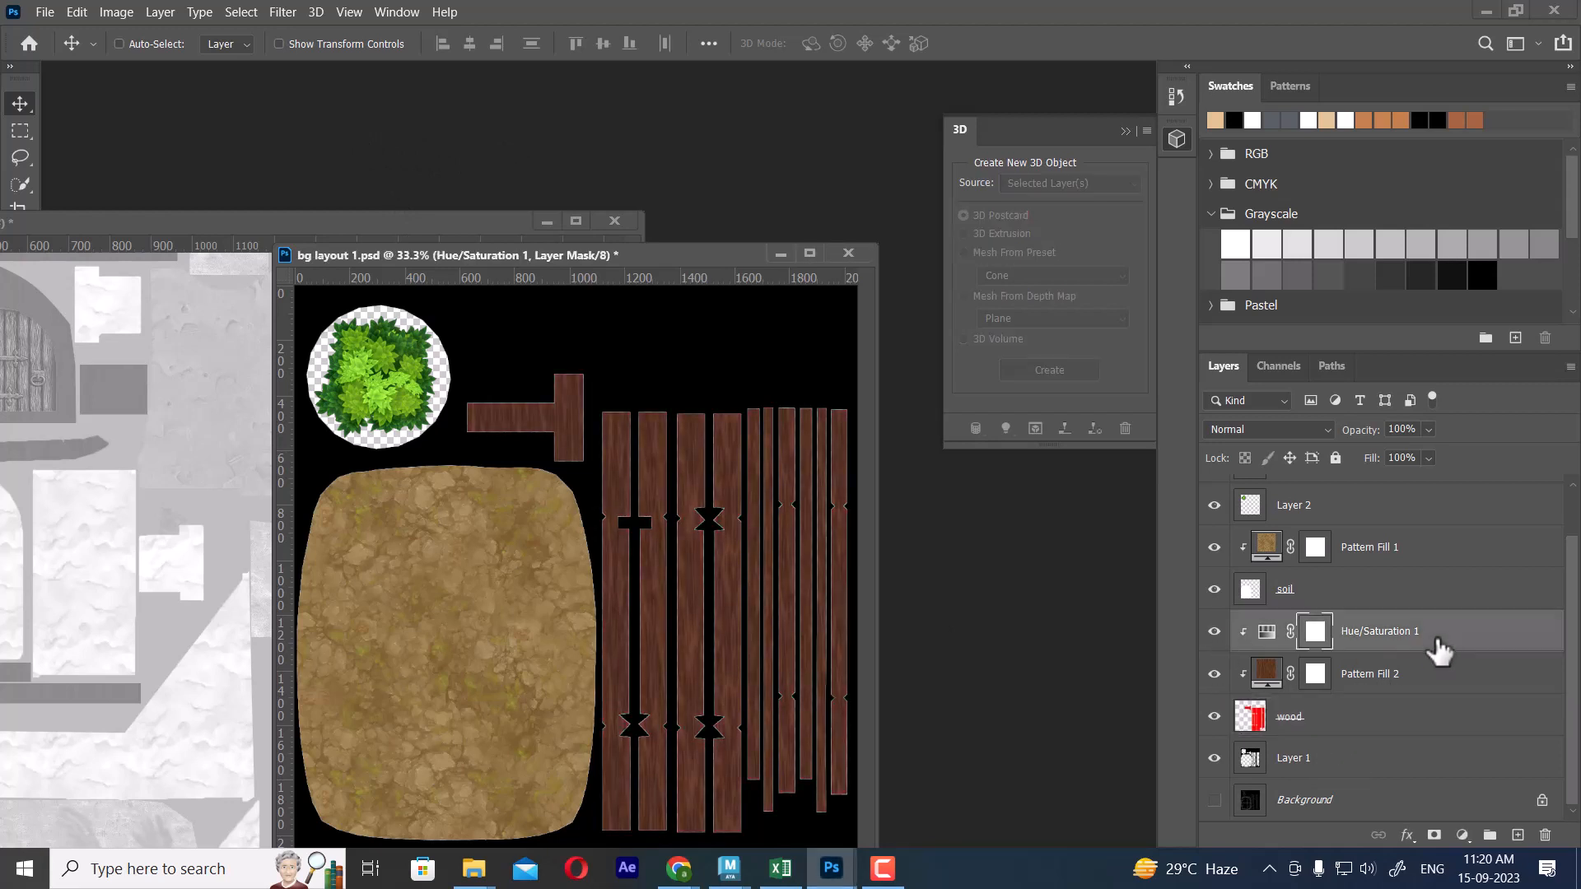
left_click(1409, 688, "ctrl")
left_click(1372, 728, "ctrl")
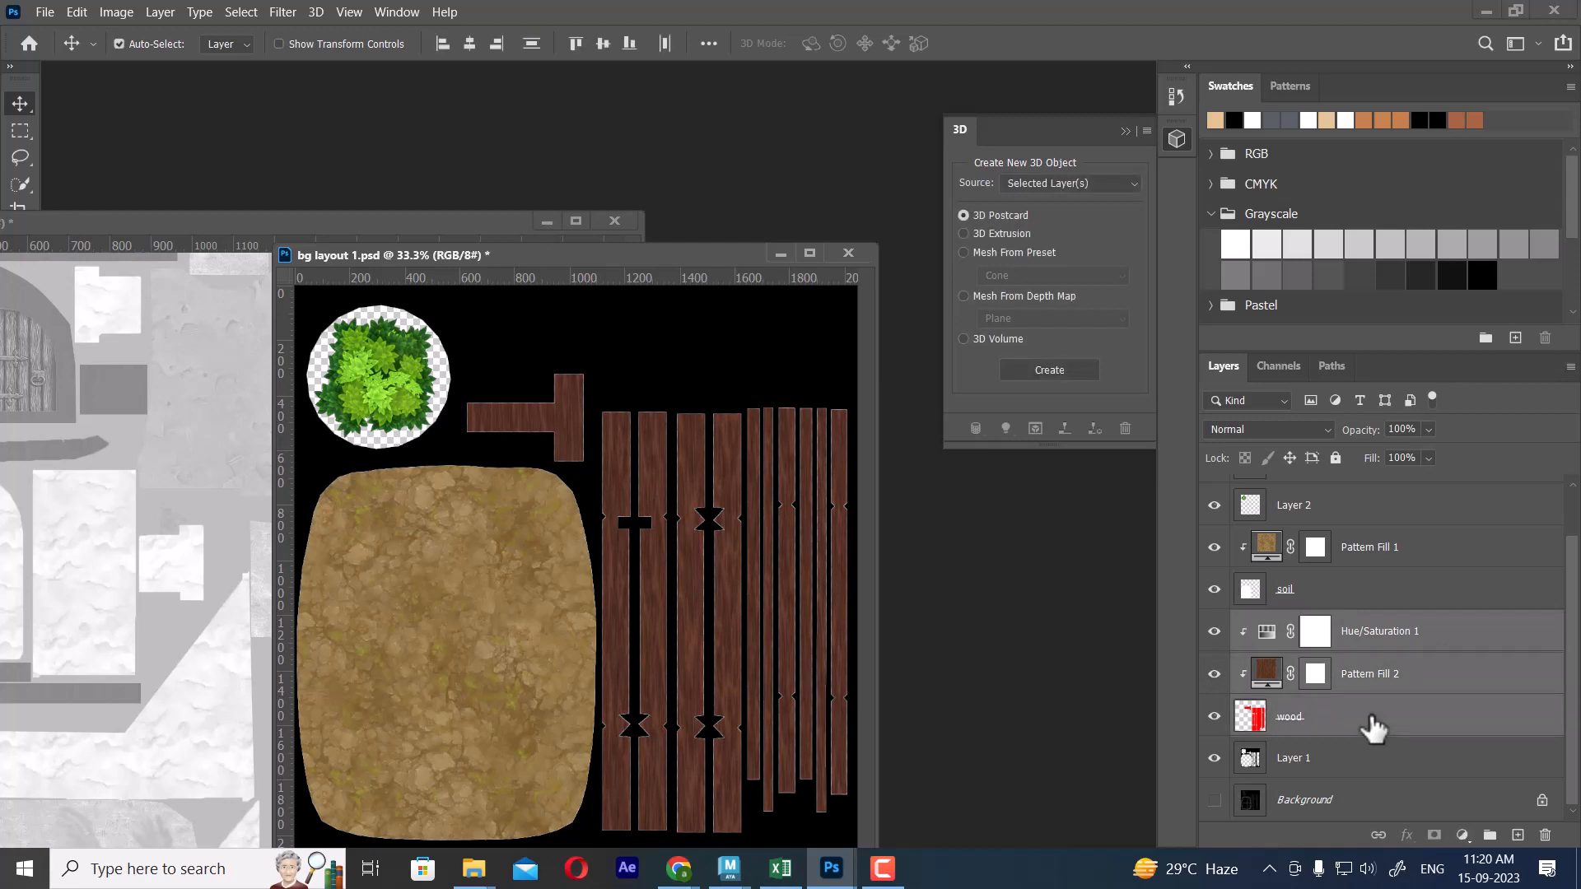
key("ctrl+g")
left_click(1214, 681)
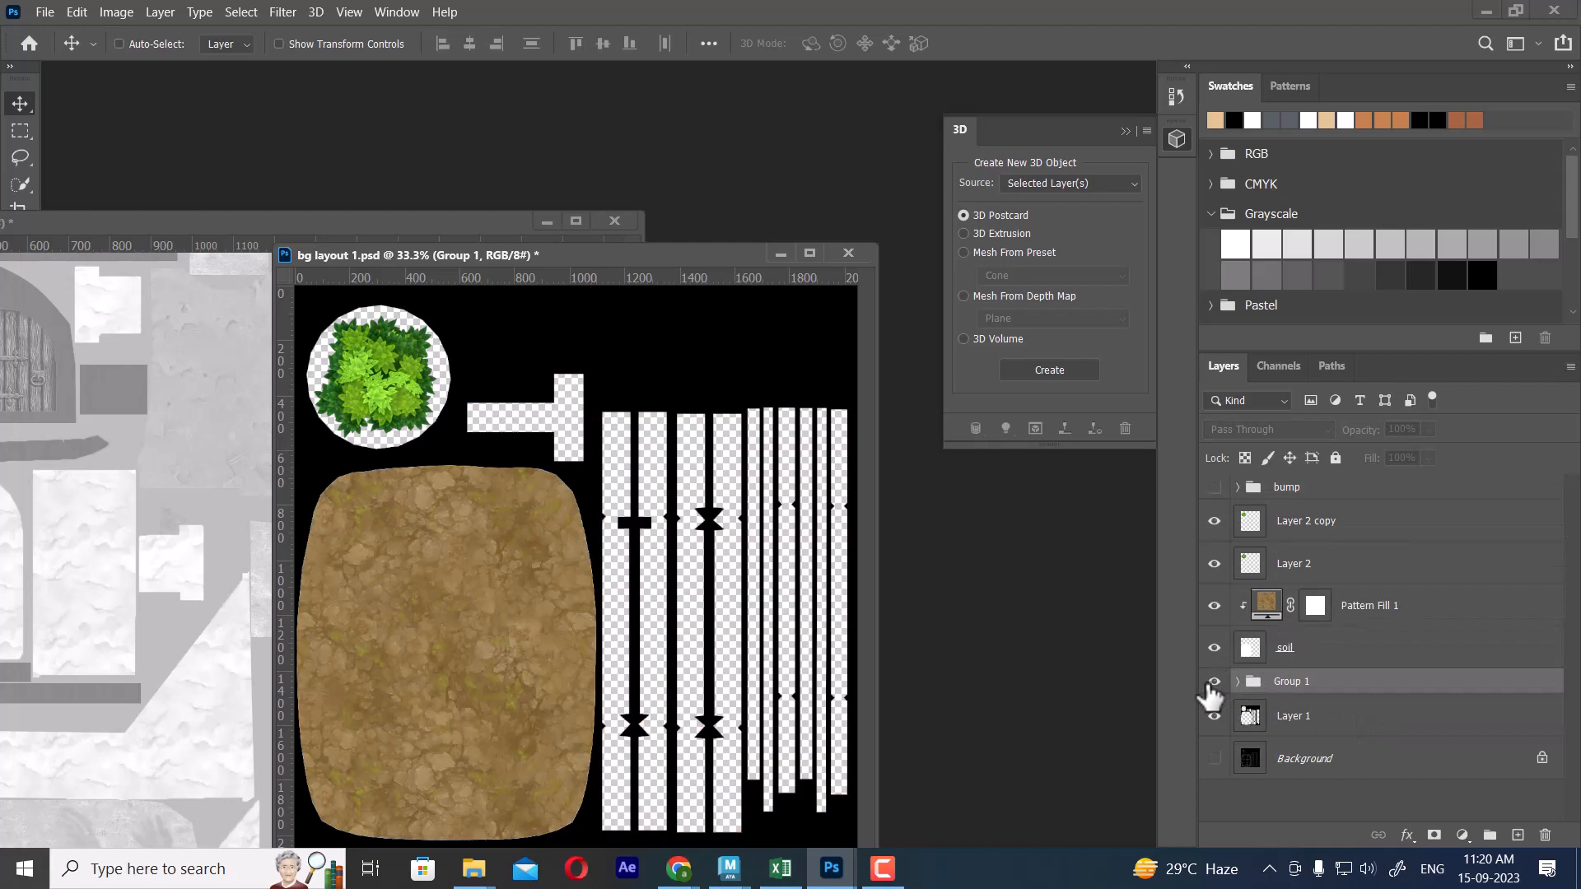
left_click(1214, 681)
double_click(1288, 682)
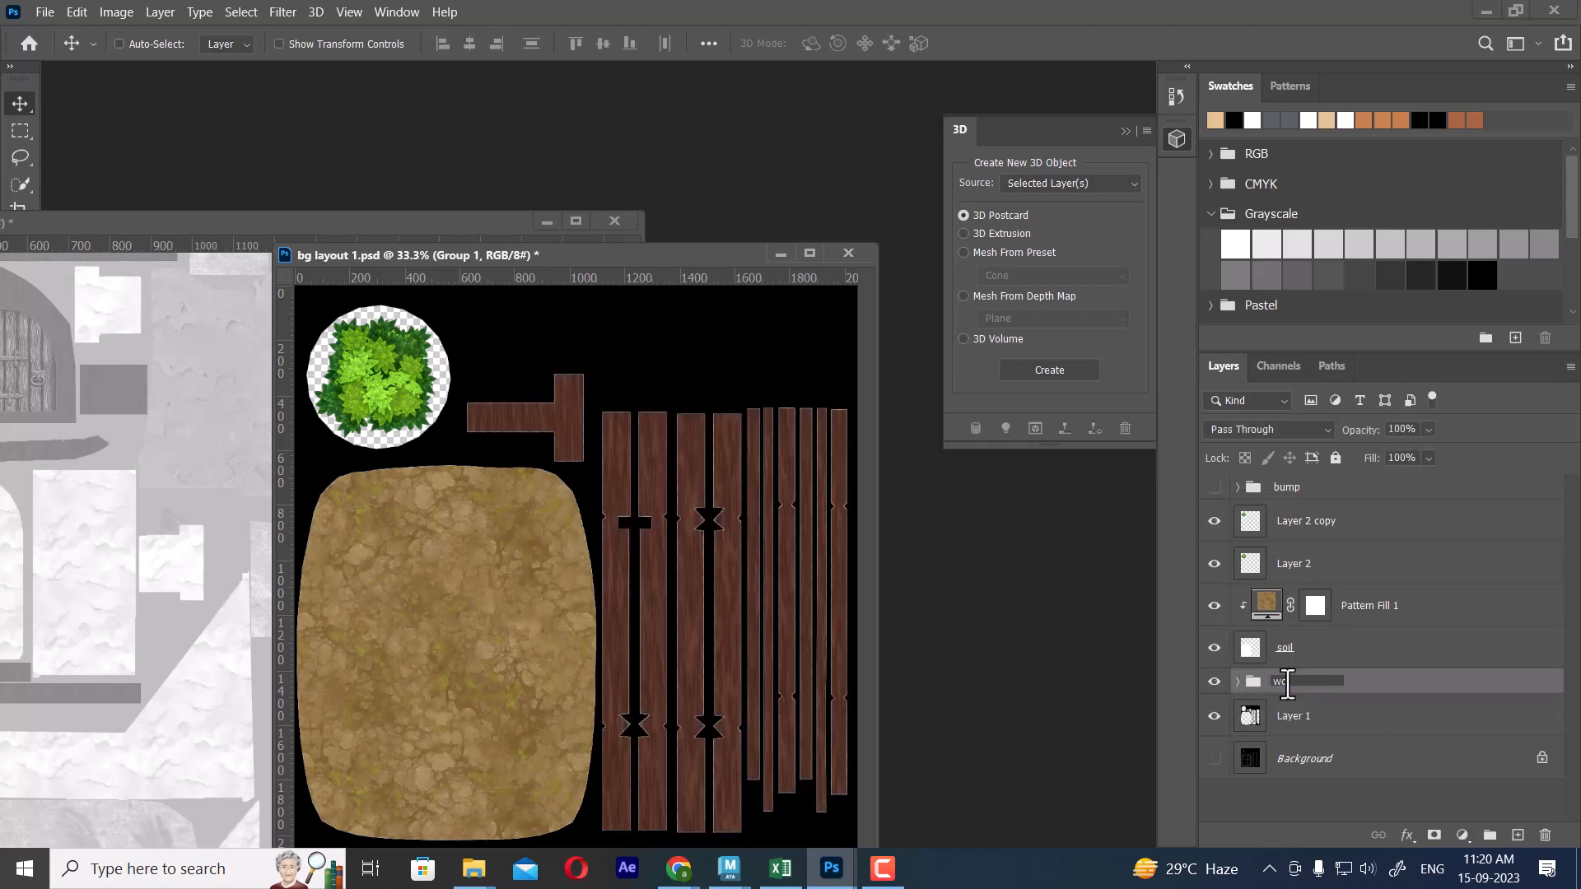
type("wood")
key("Return")
Group the soil layer with Pattern Fill 1 and name the group soil.
left_click(1214, 647)
left_click(1215, 647)
left_click(1323, 654)
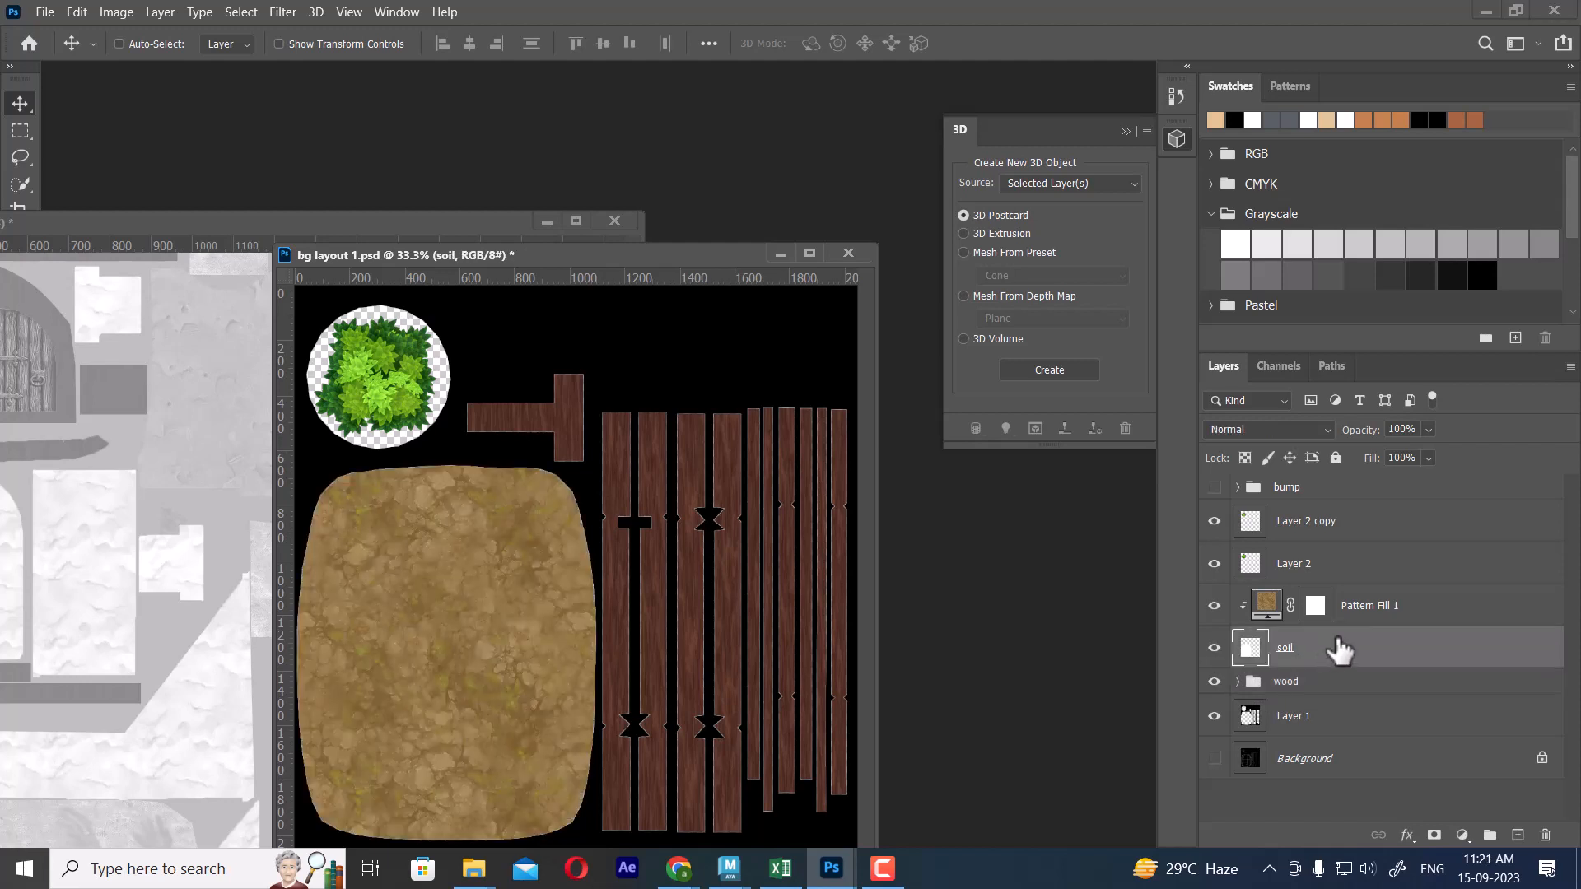
left_click(1421, 616, "ctrl")
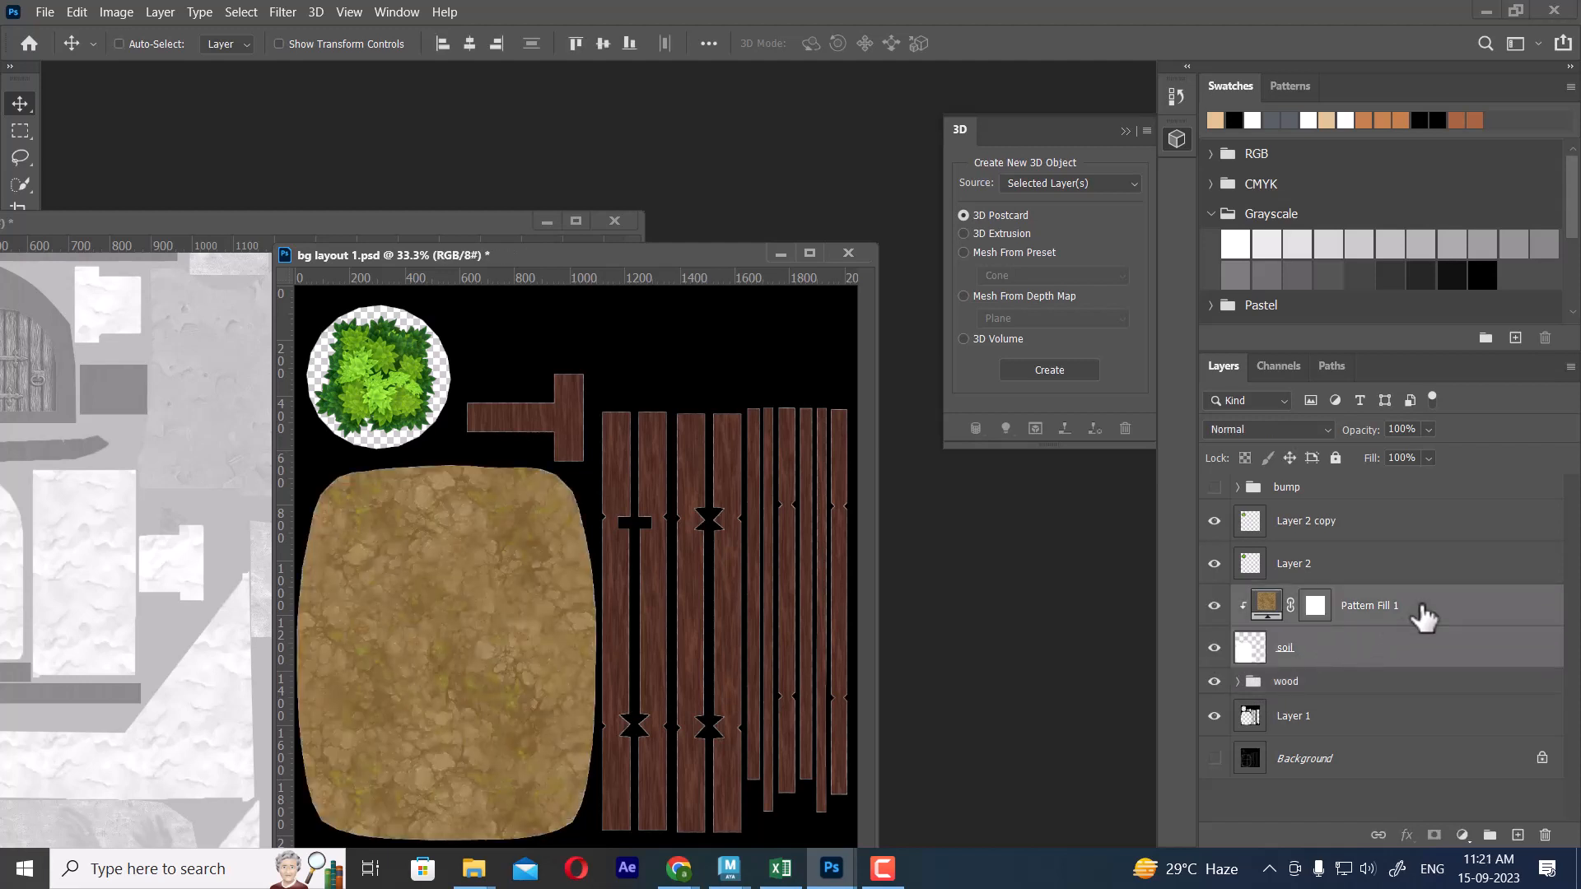
key("ctrl+g")
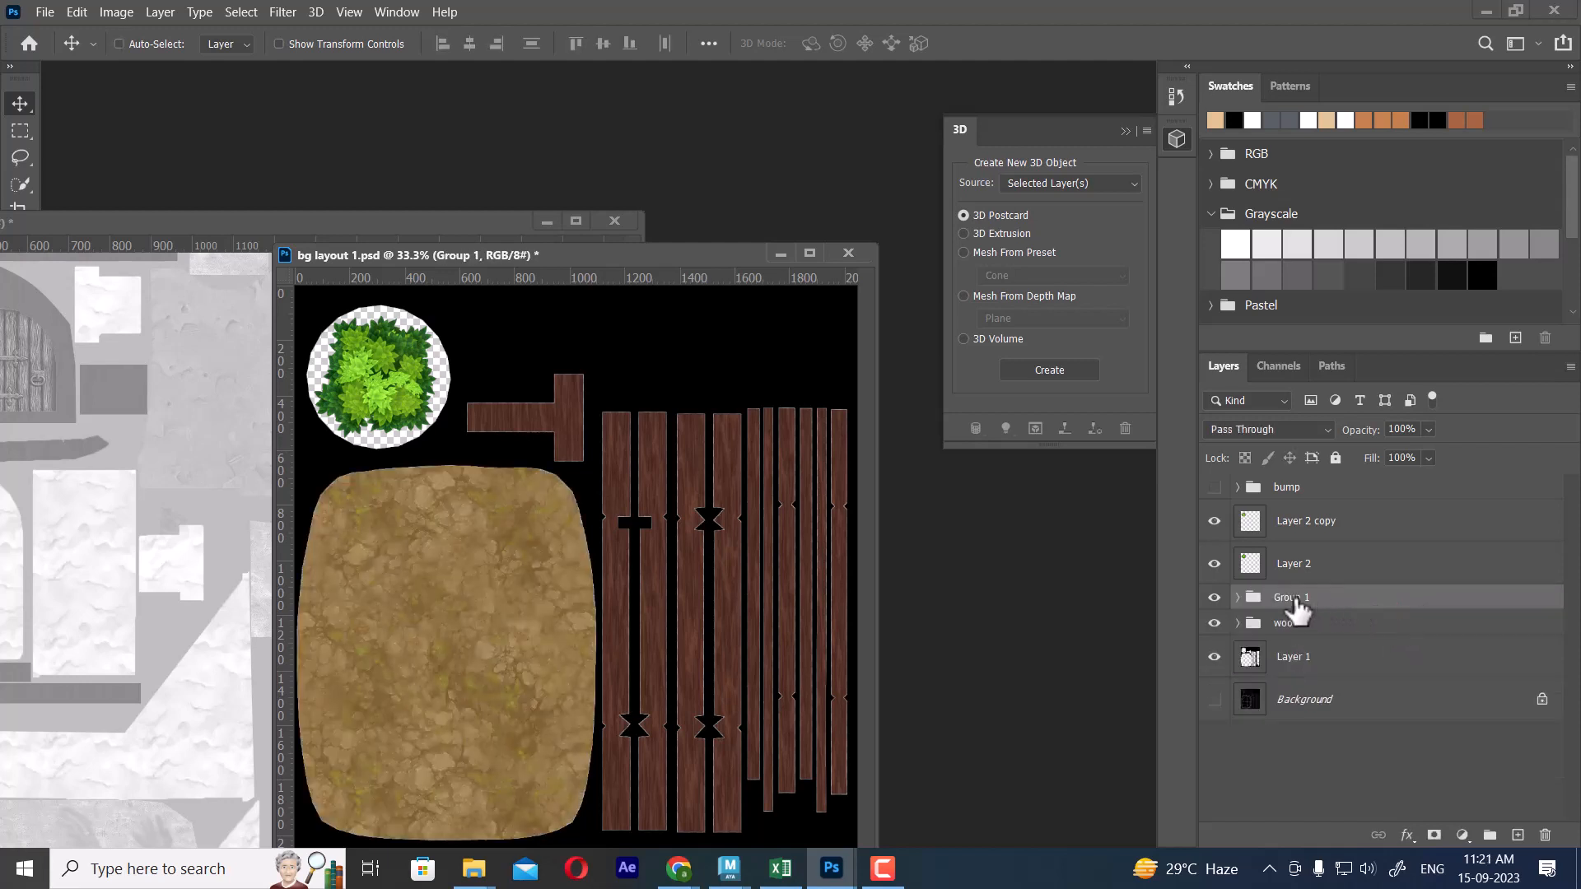
double_click(1296, 596)
type("soil")
key("Return")
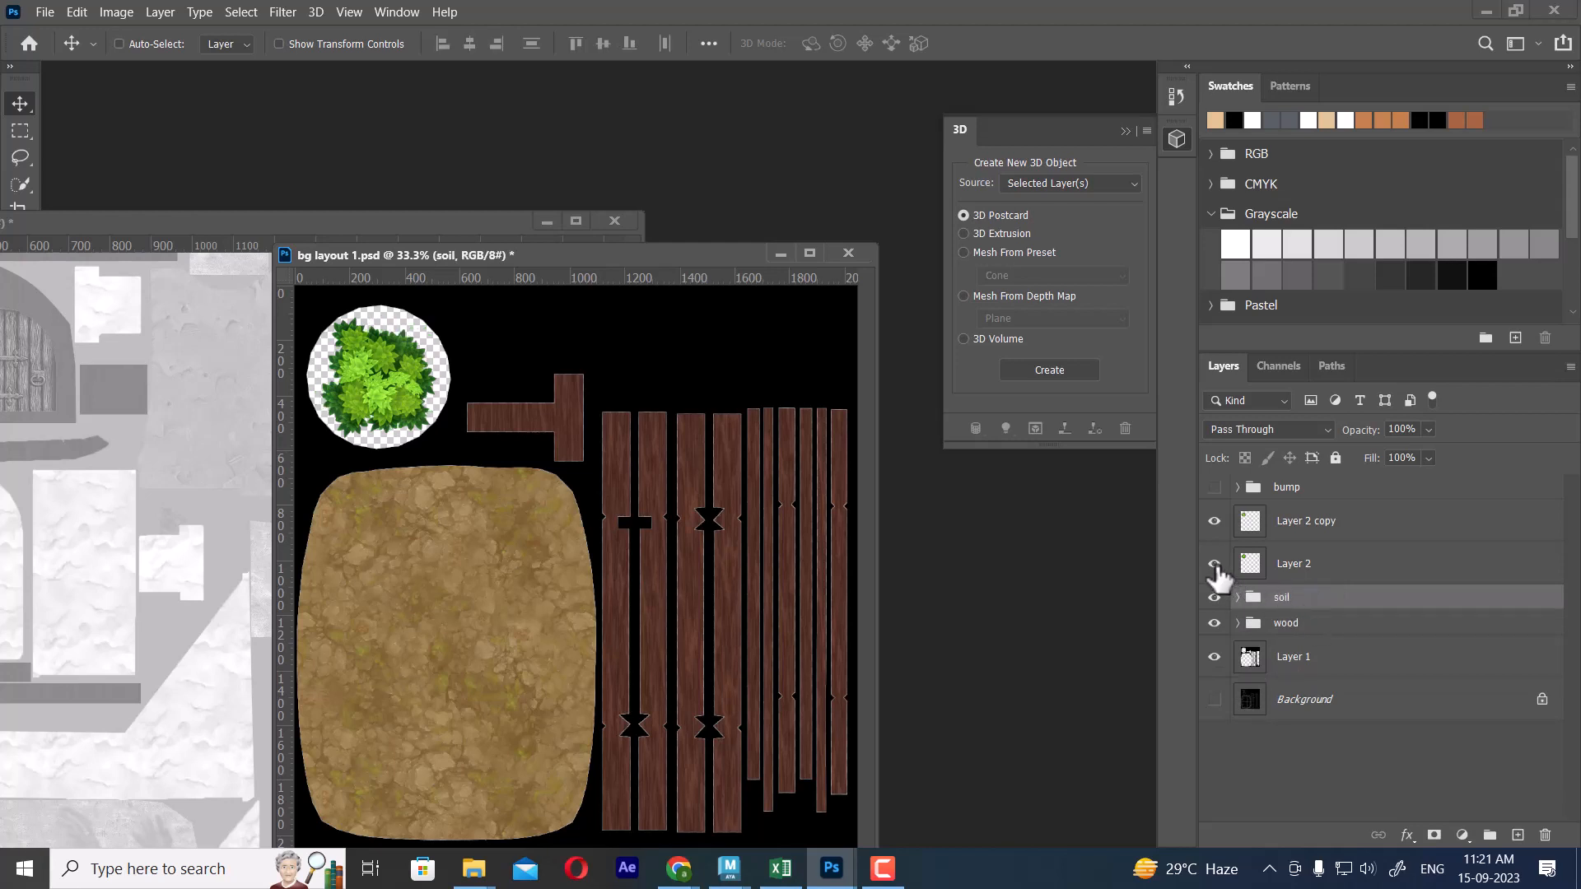
Group Layer 2 and Layer 2 copy and name the group leaf.
left_click(1294, 570)
left_click(1317, 533)
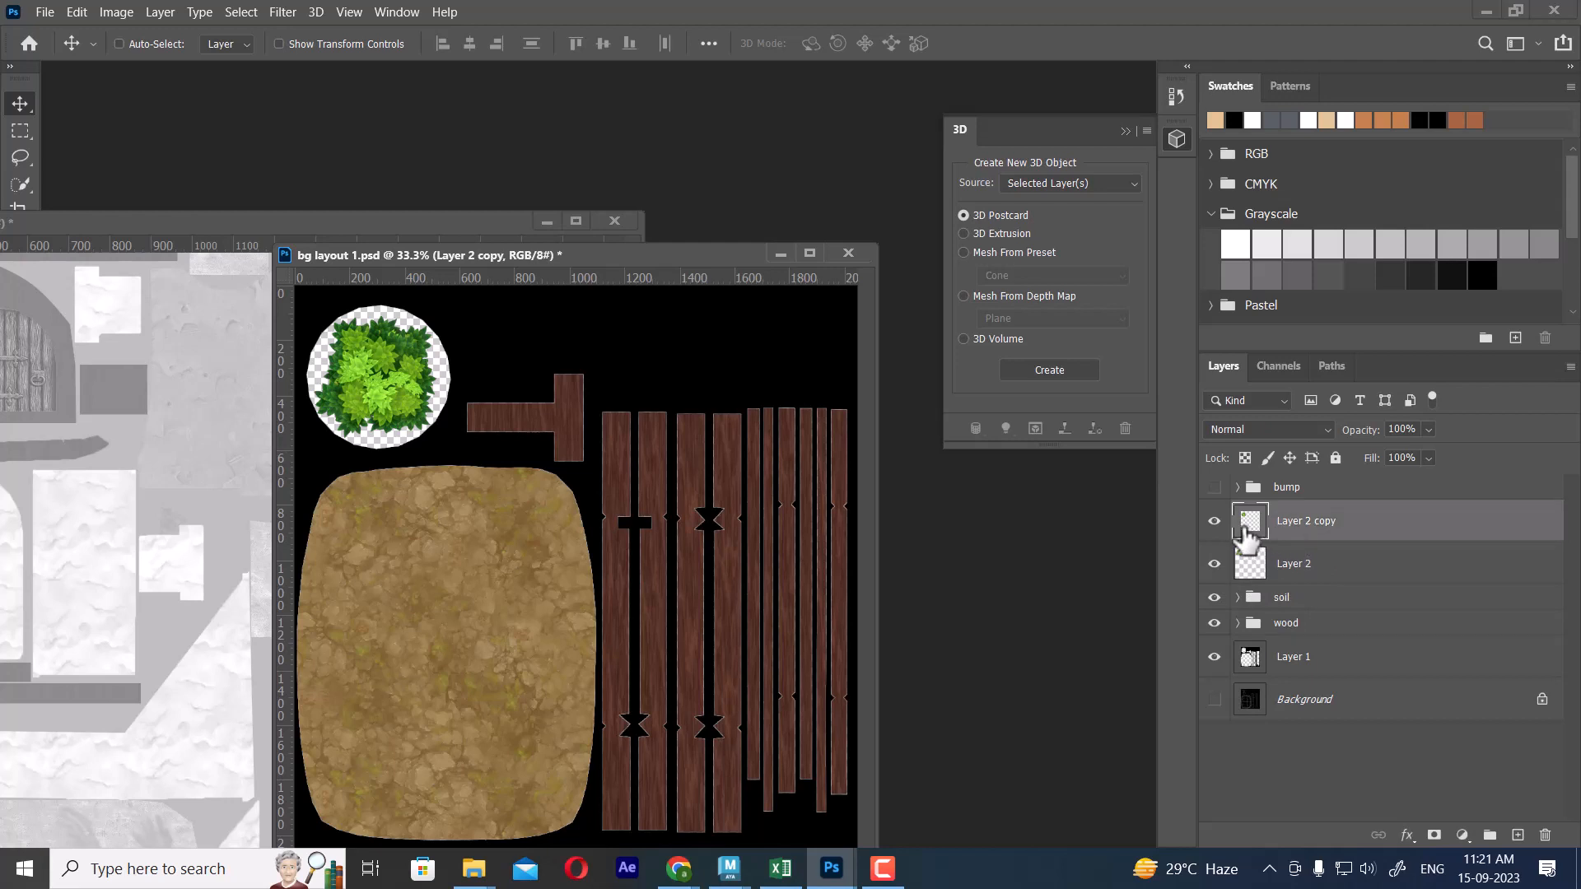
left_click(1214, 522)
left_click(1214, 523)
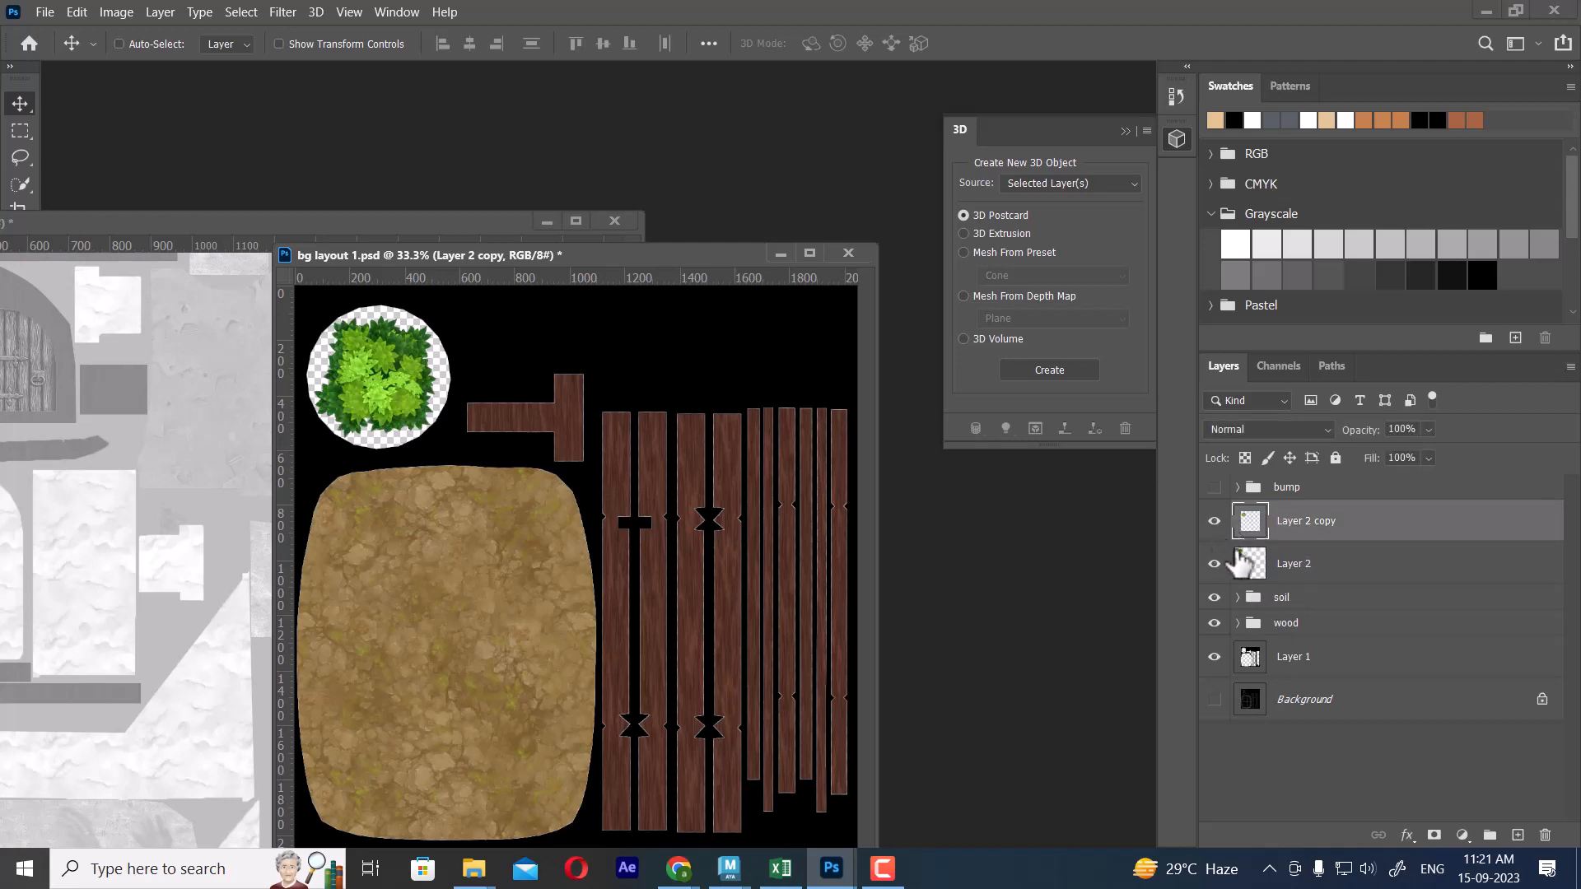
left_click(1299, 566)
left_click(1323, 531, "shift")
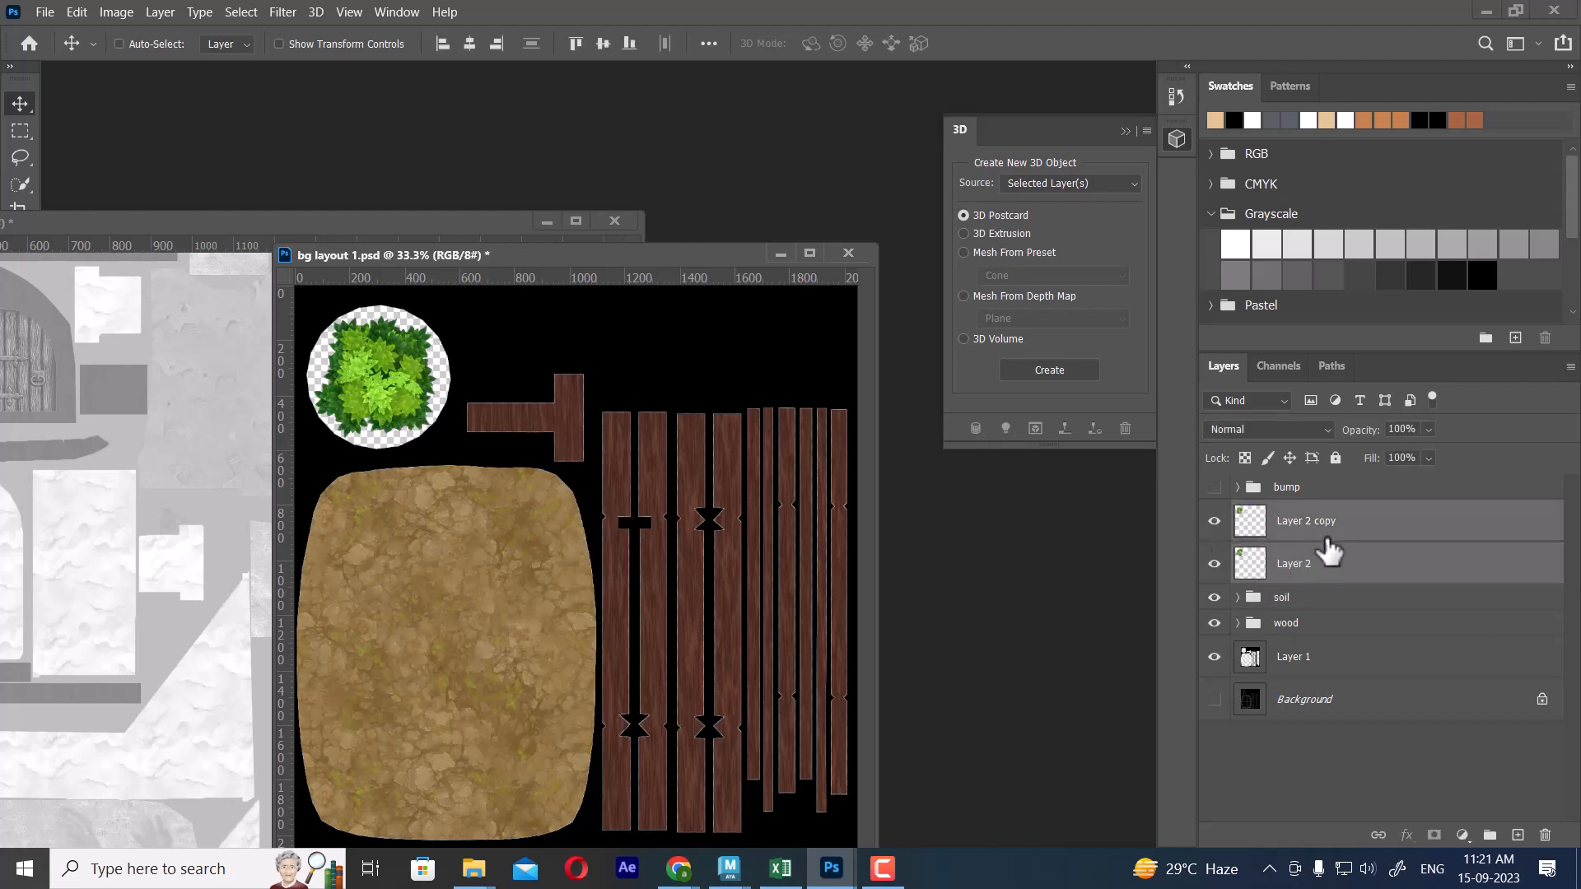
key("ctrl+g")
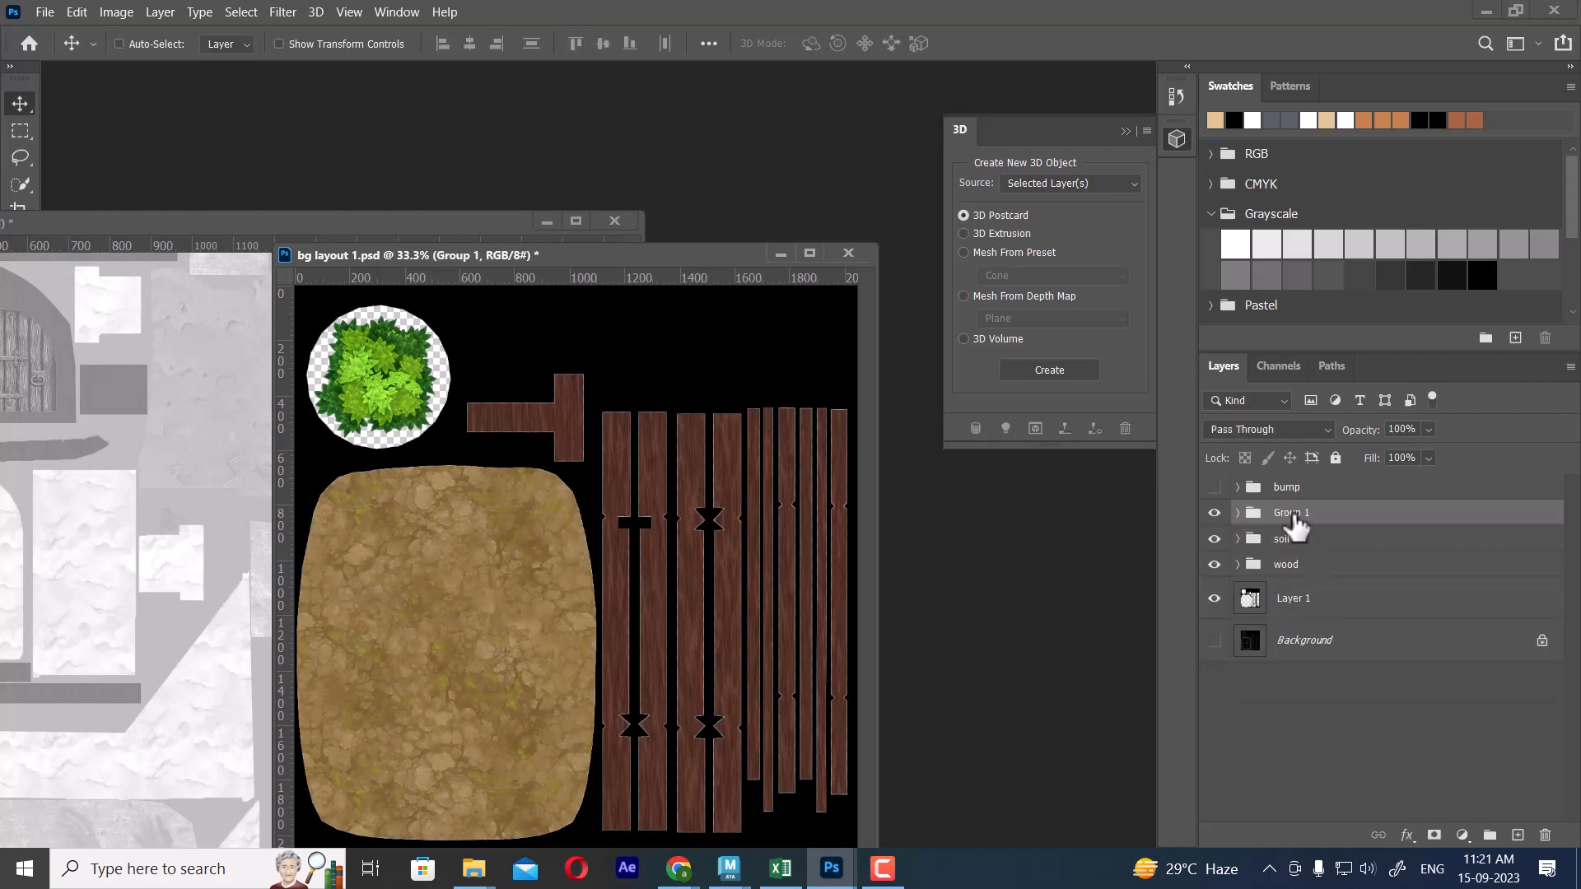
double_click(1289, 513)
key("Return")
Check the leaf and bump groups by toggling their visibility, leaving leaf visible and bump hidden.
left_click(1214, 512)
left_click(1214, 487)
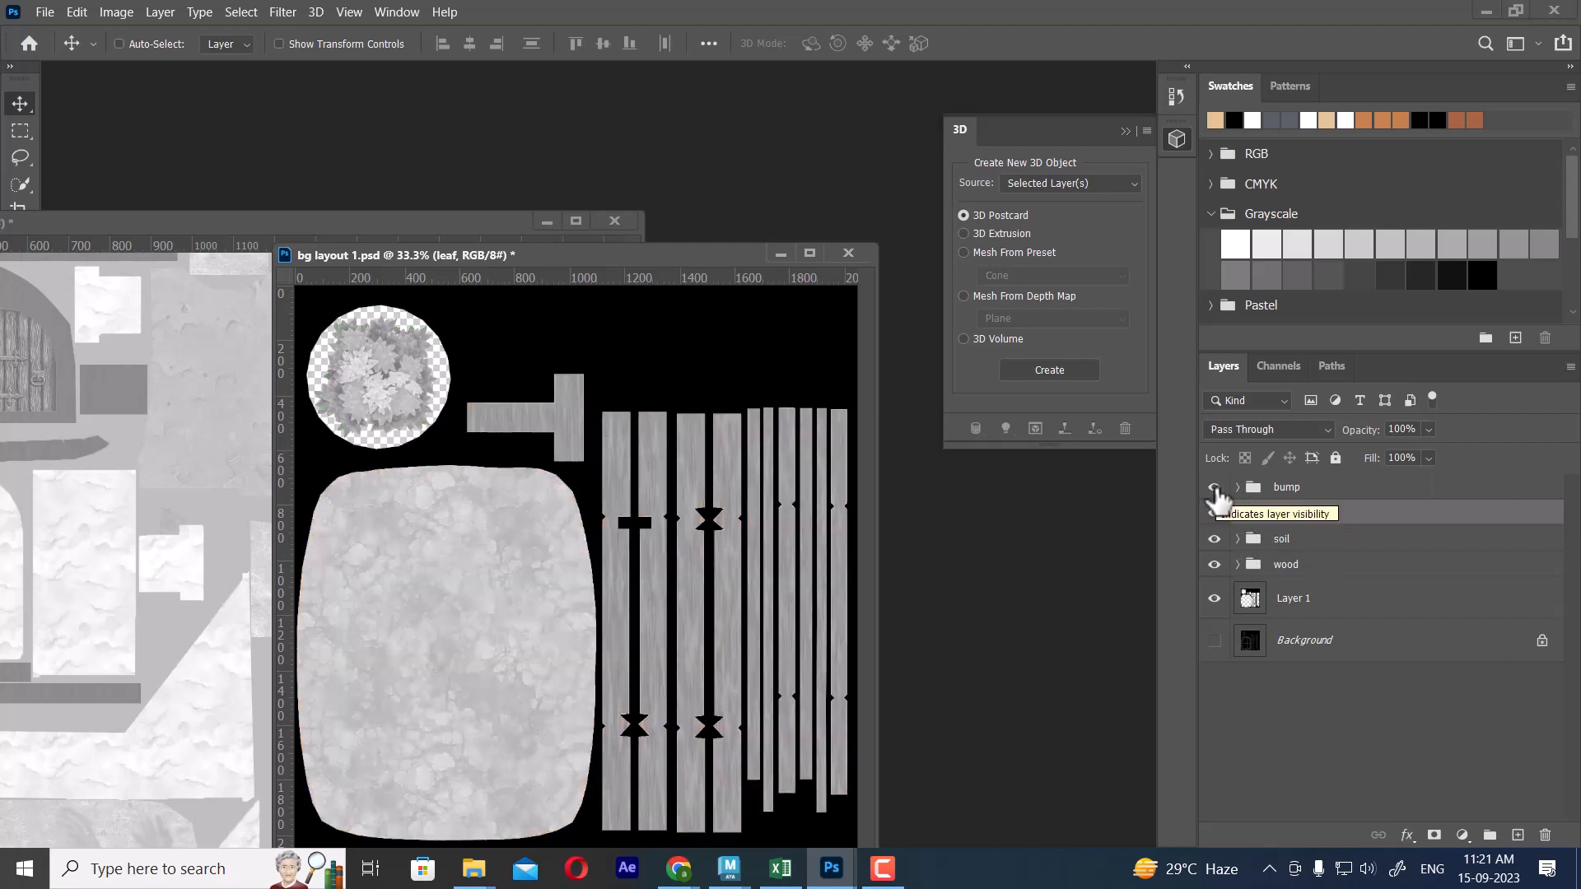
left_click(1214, 487)
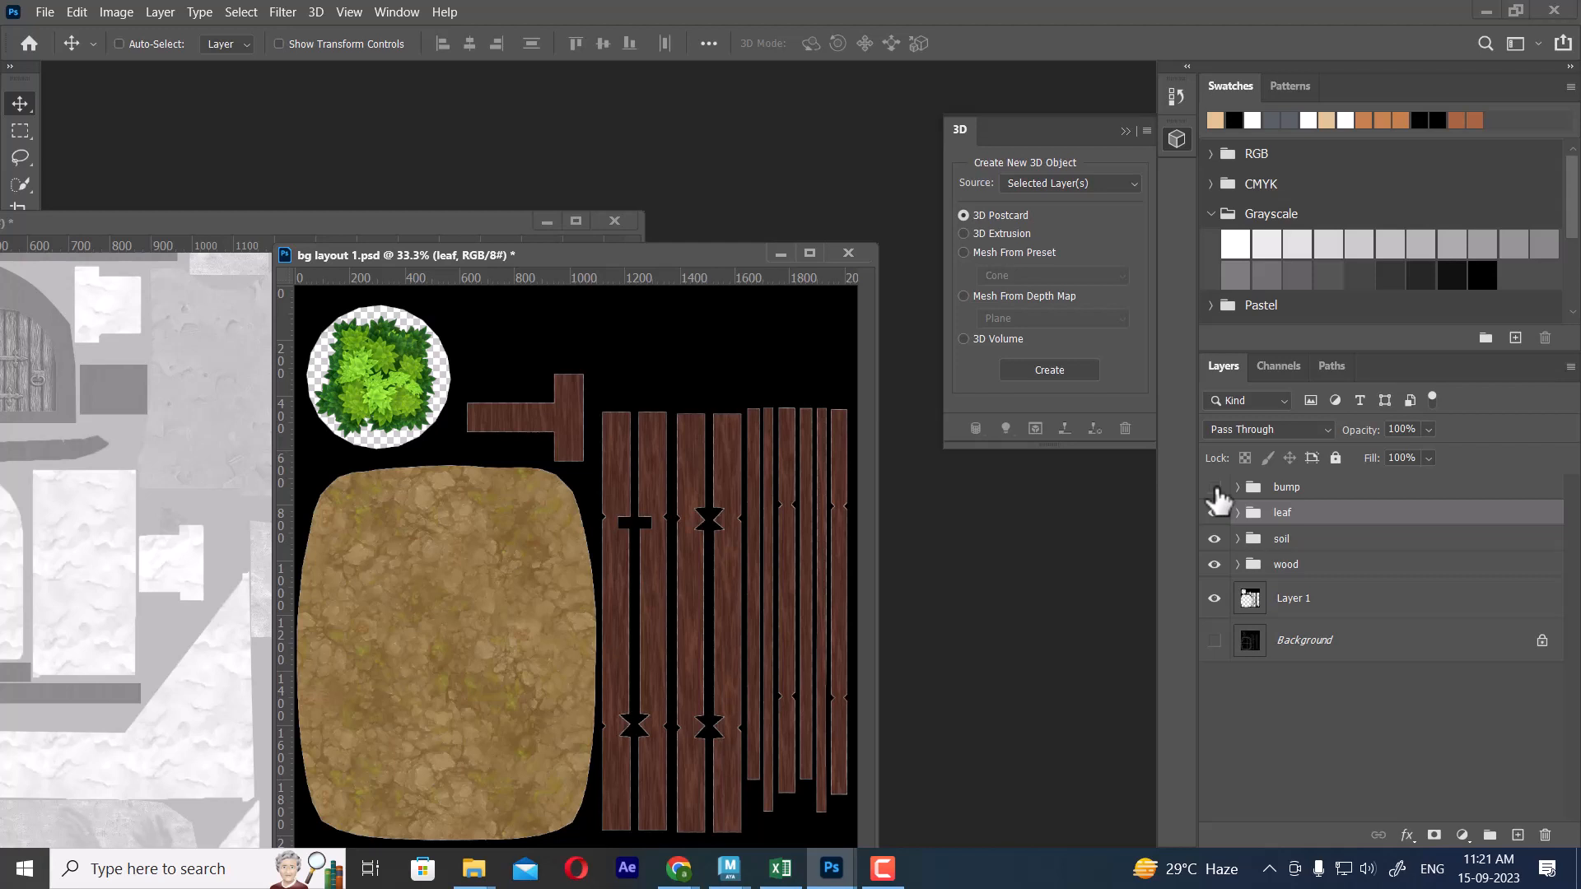
left_click(1214, 512)
Save the colour texture on the computer as the 32 bits/pixel Targa file bg layout 1_diffuse.tga in sourceimages.
key("ctrl+shift+s")
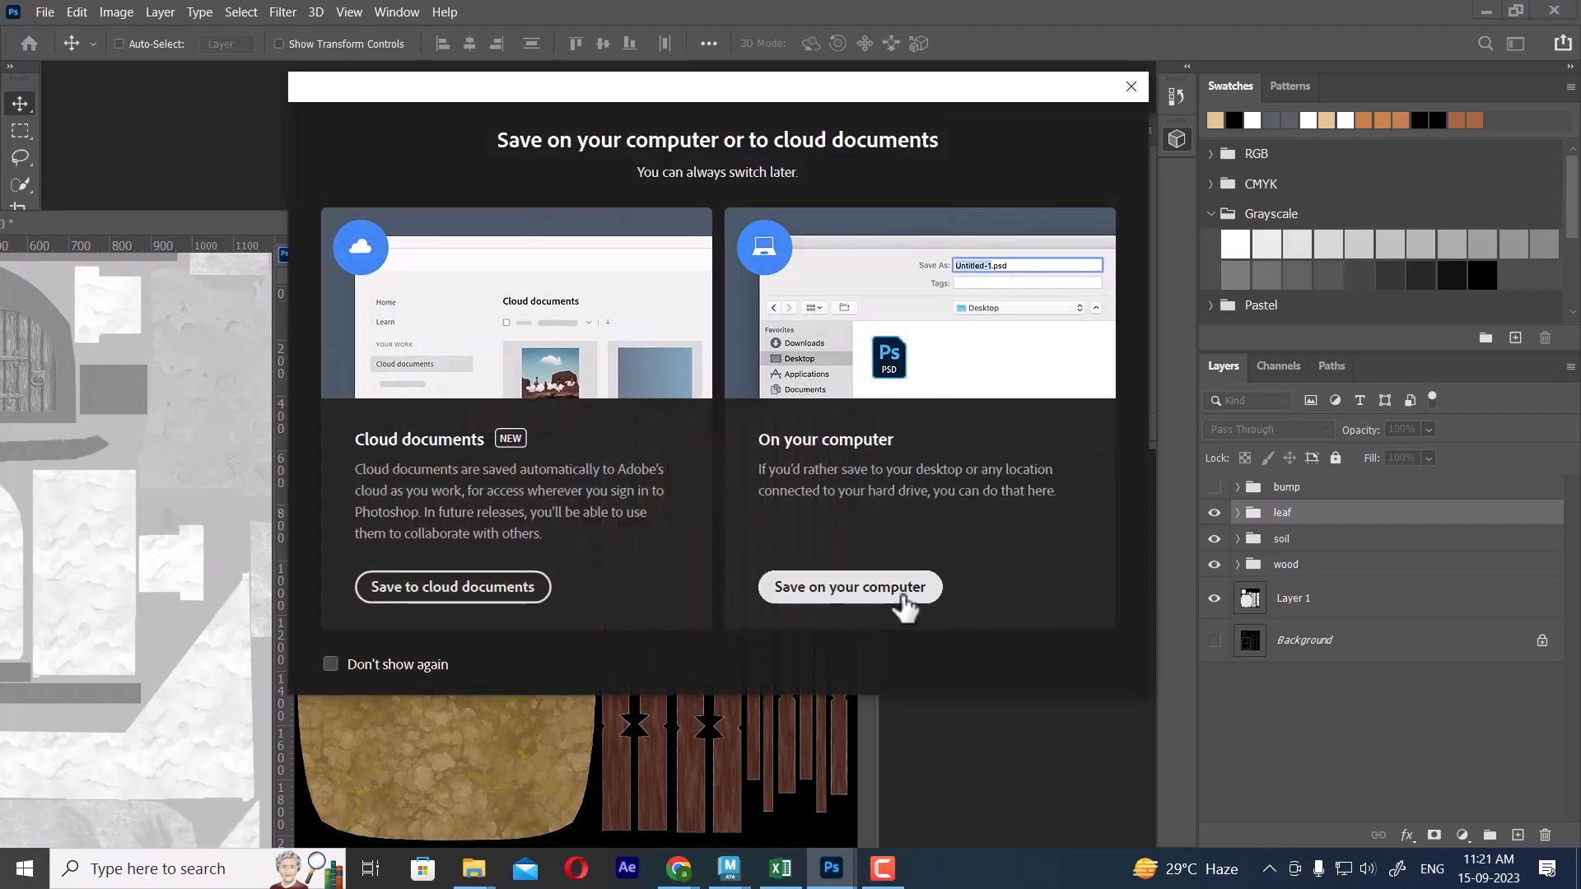
left_click(905, 598)
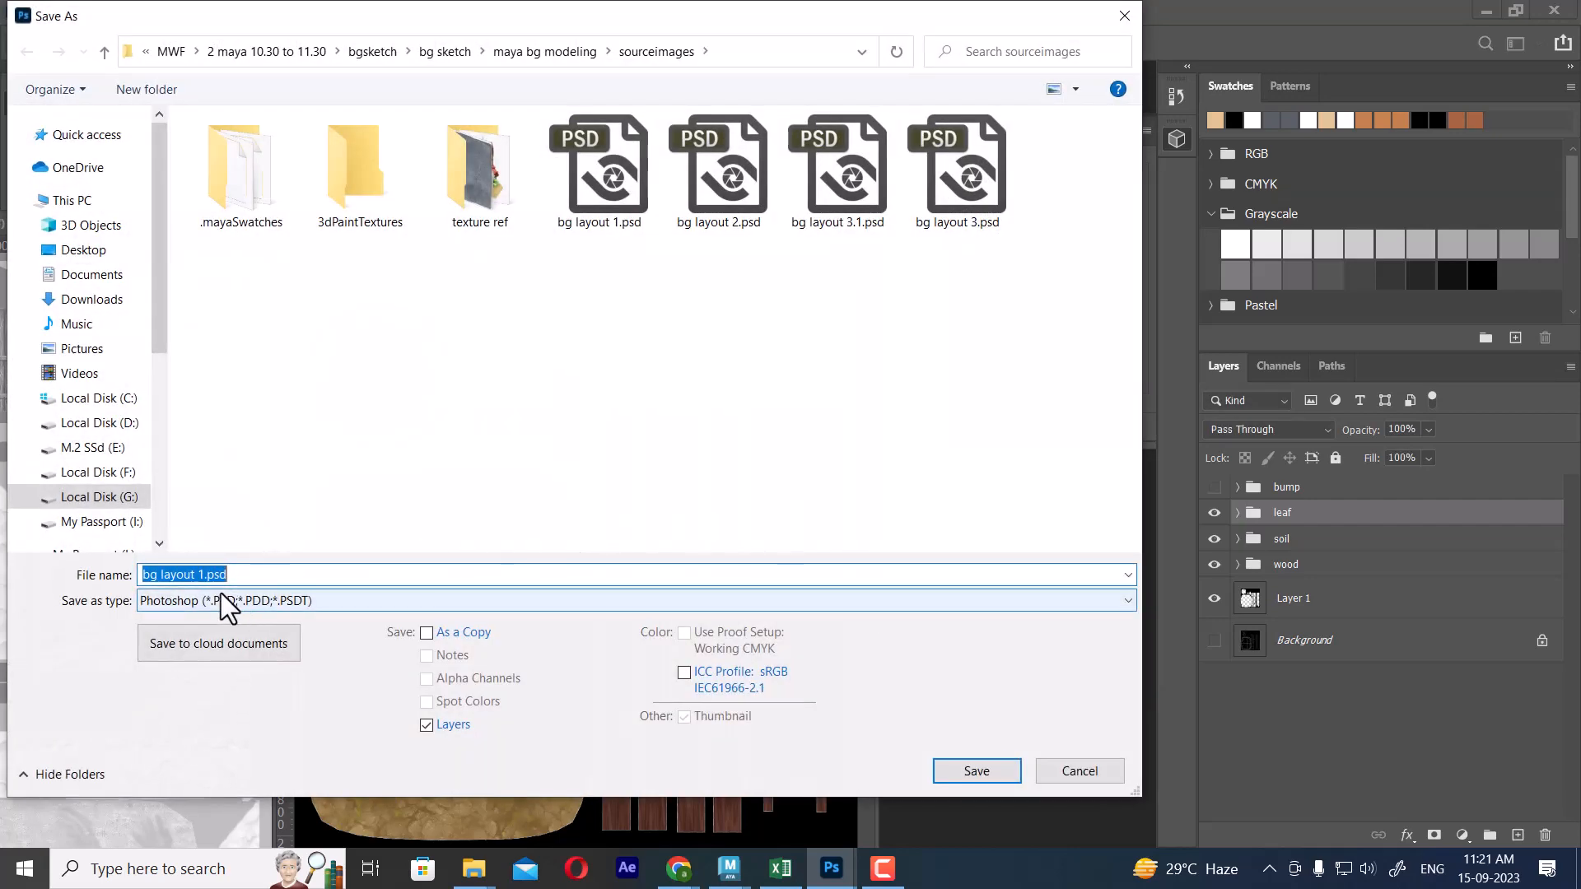
left_click(216, 575)
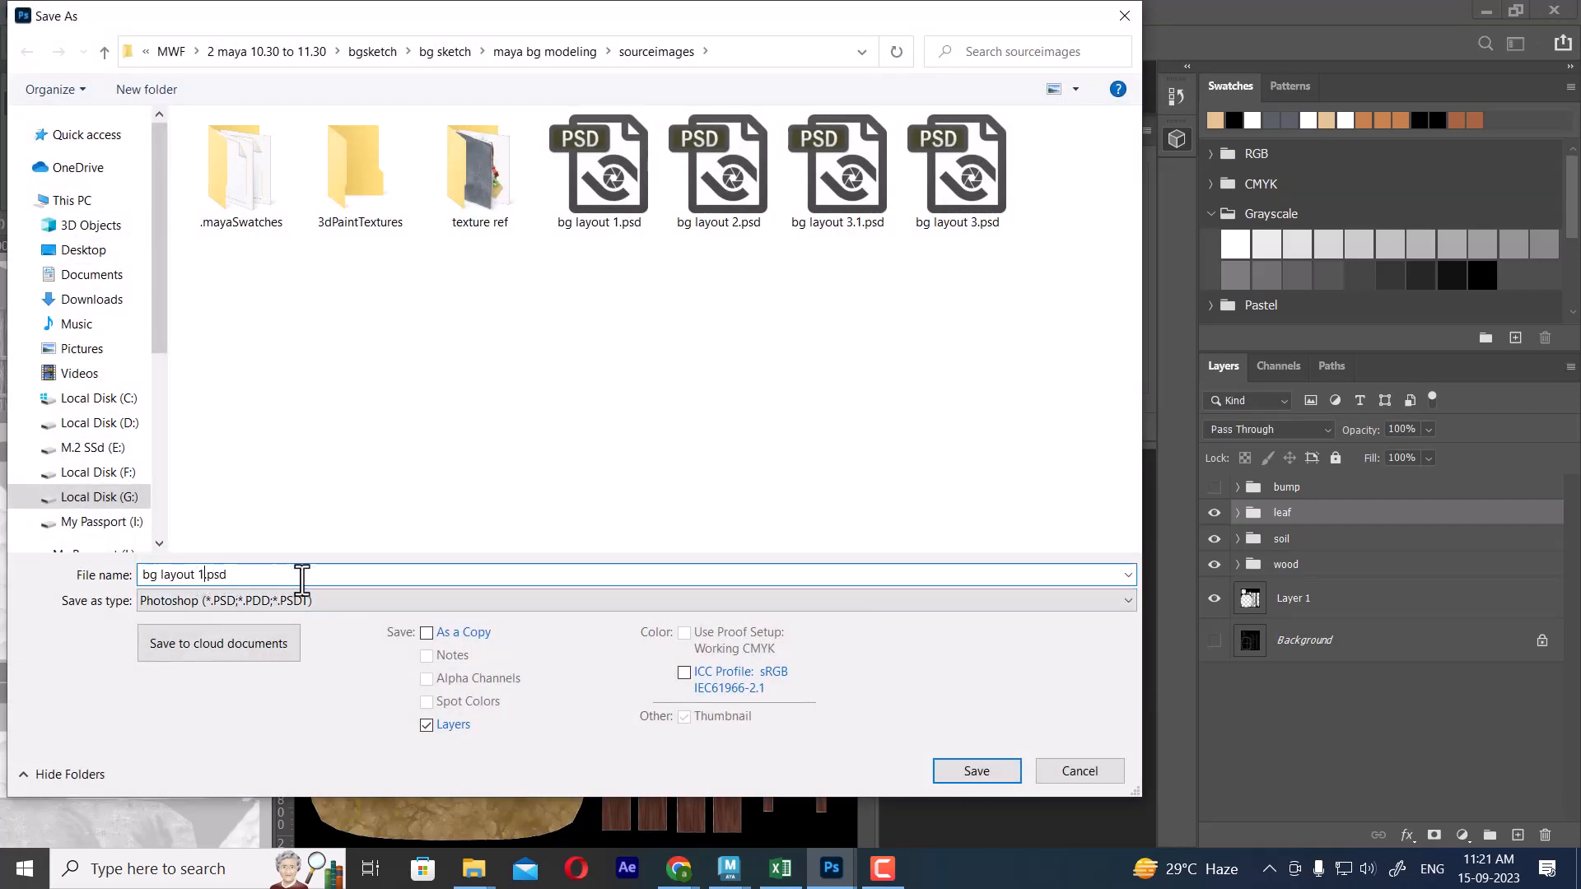
type("_diffuse")
key("Tab")
key("t")
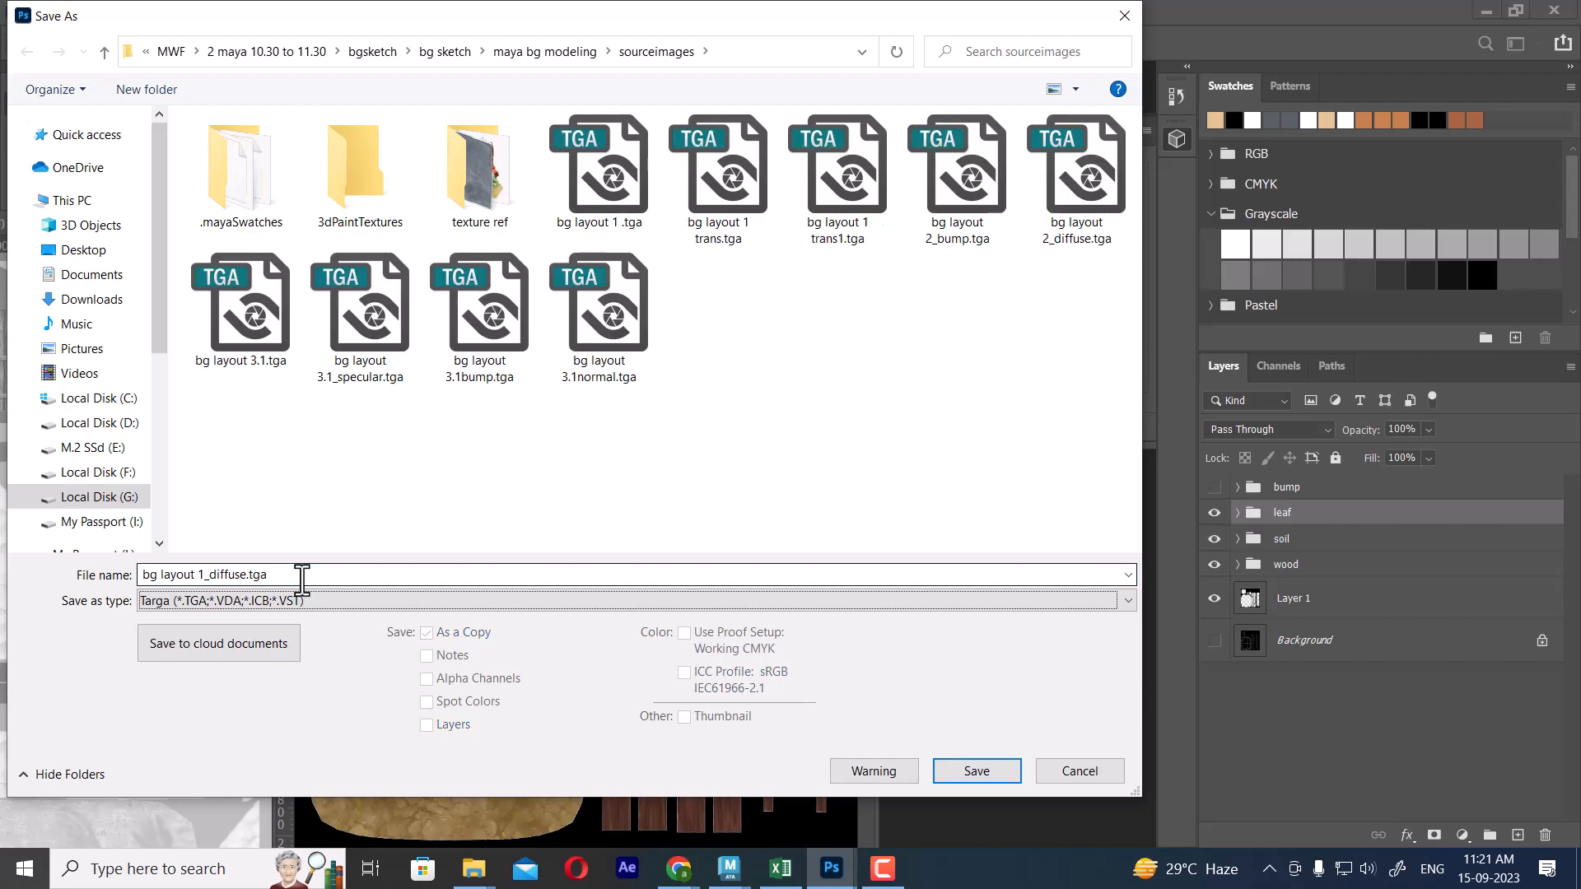
key("Return")
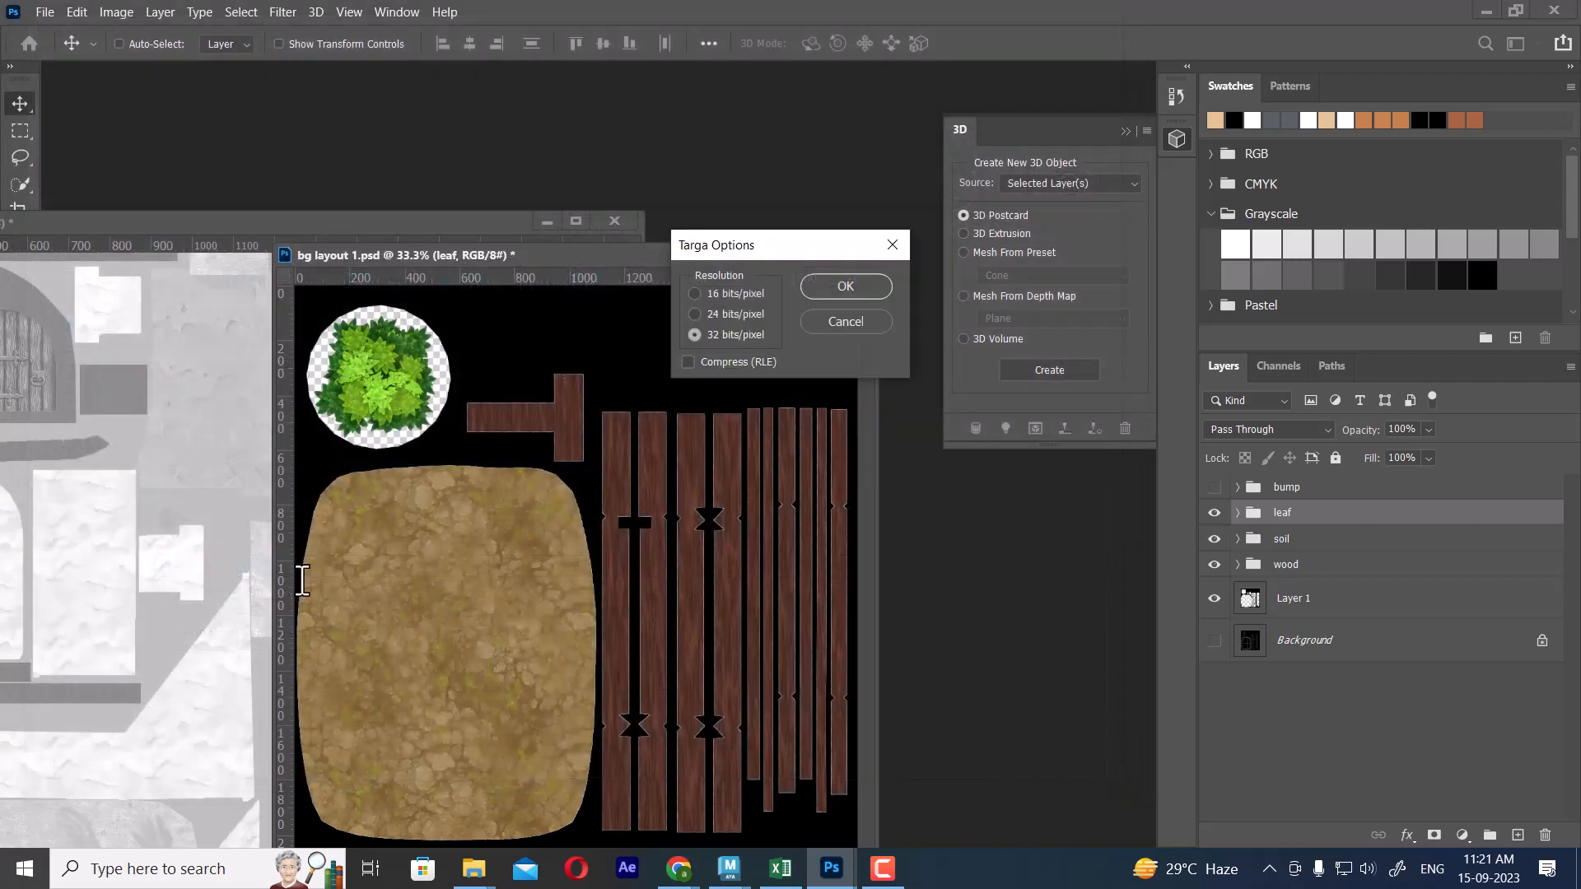
key("Return")
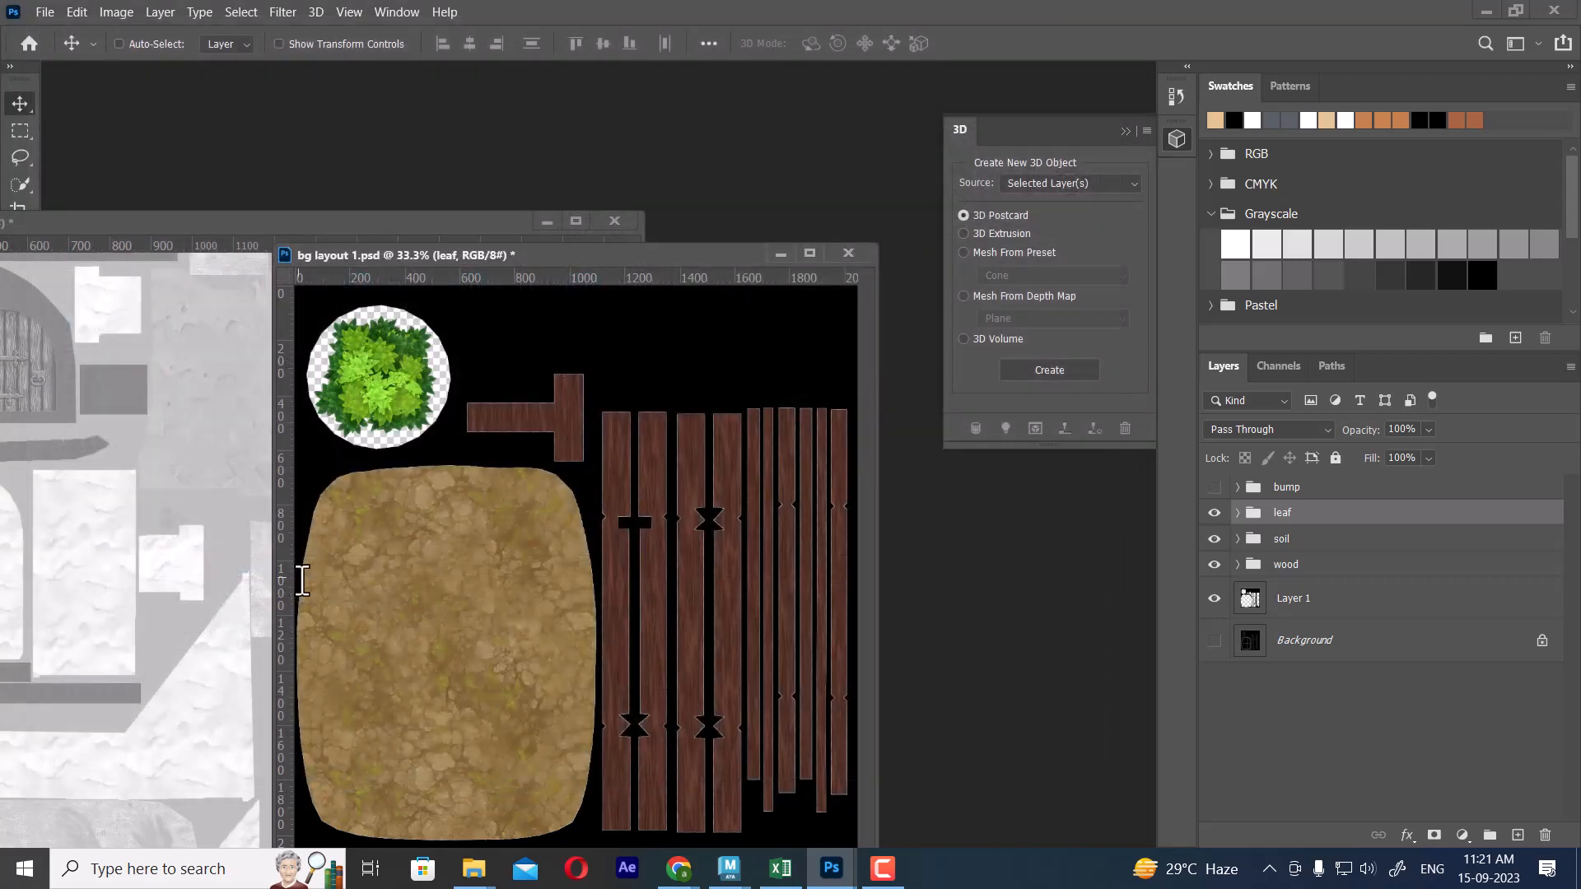
Show the bump group and save the texture as the 32 bits/pixel Targa file bg layout 1_bump.tga in sourceimages.
left_click(1214, 487)
key("ctrl+shift+s")
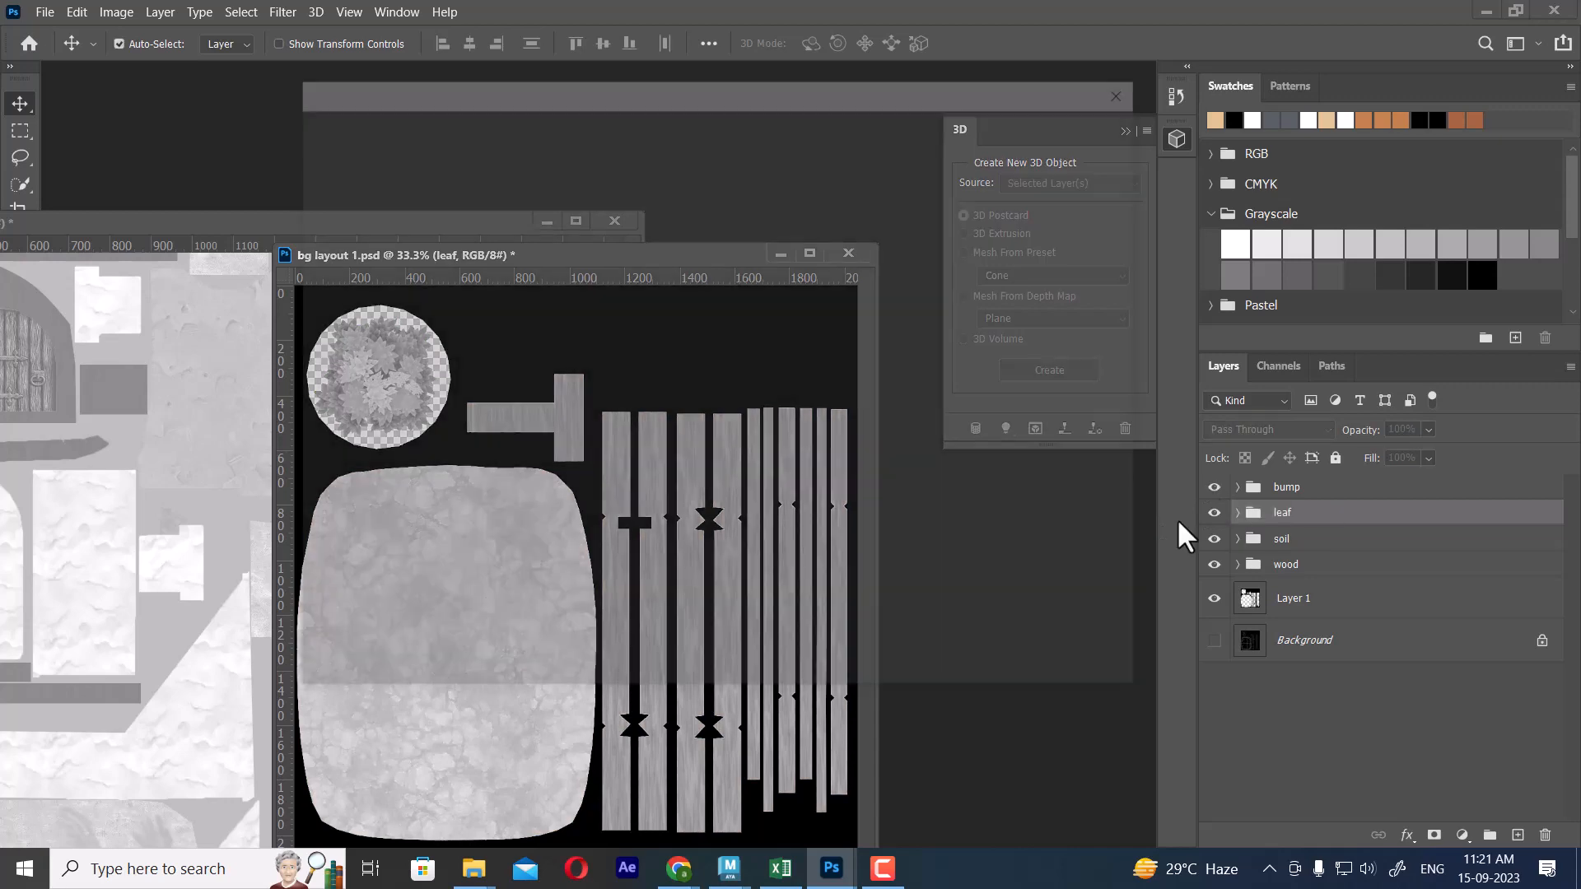
left_click(887, 597)
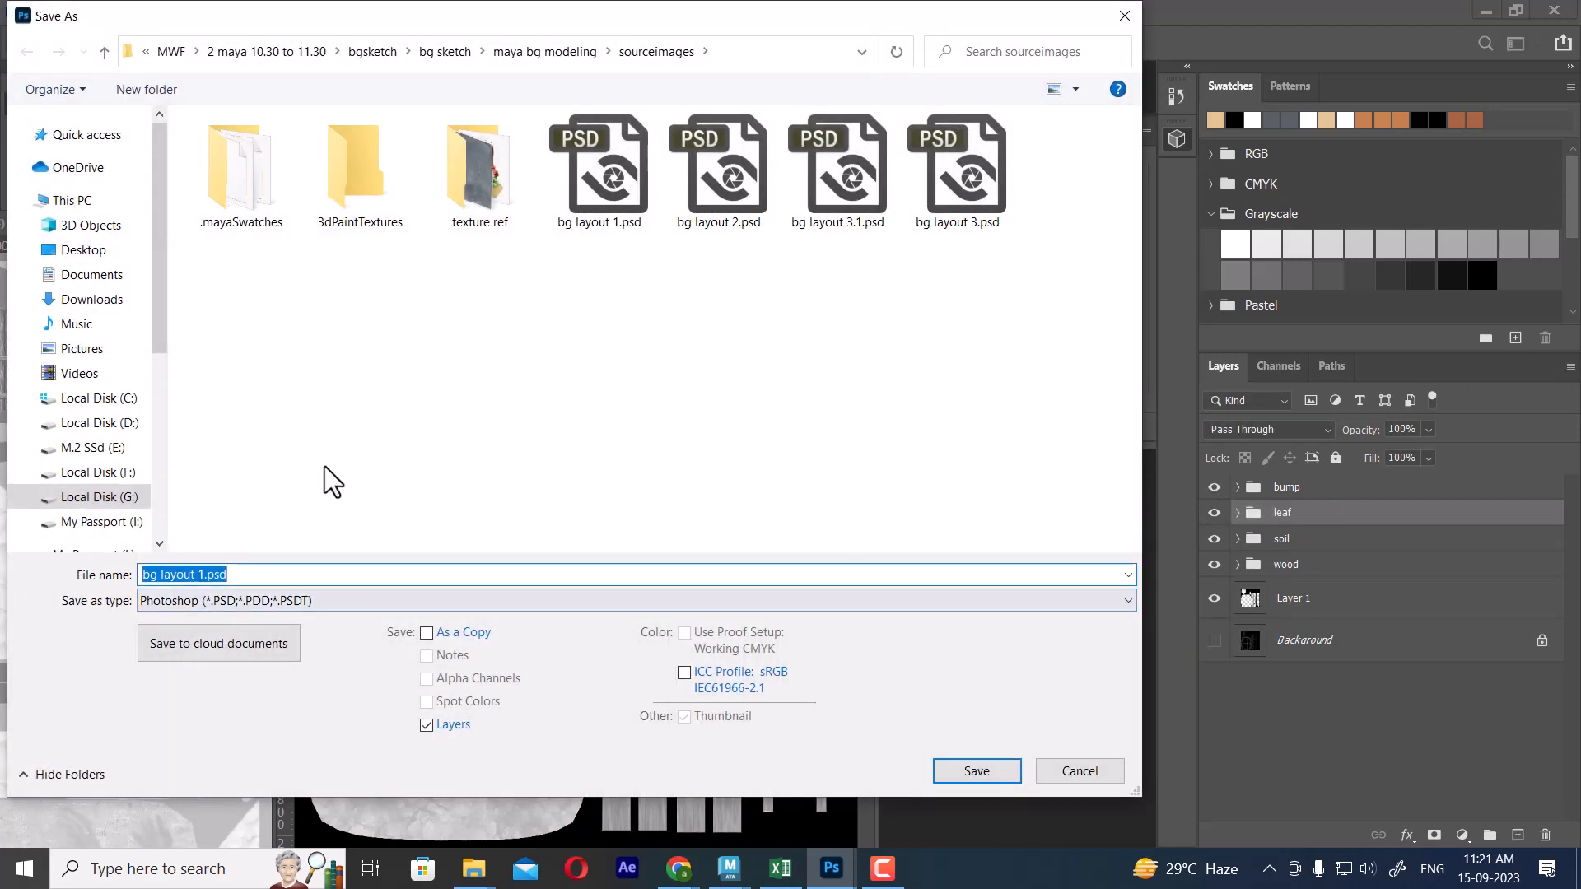
left_click(321, 600)
key("t")
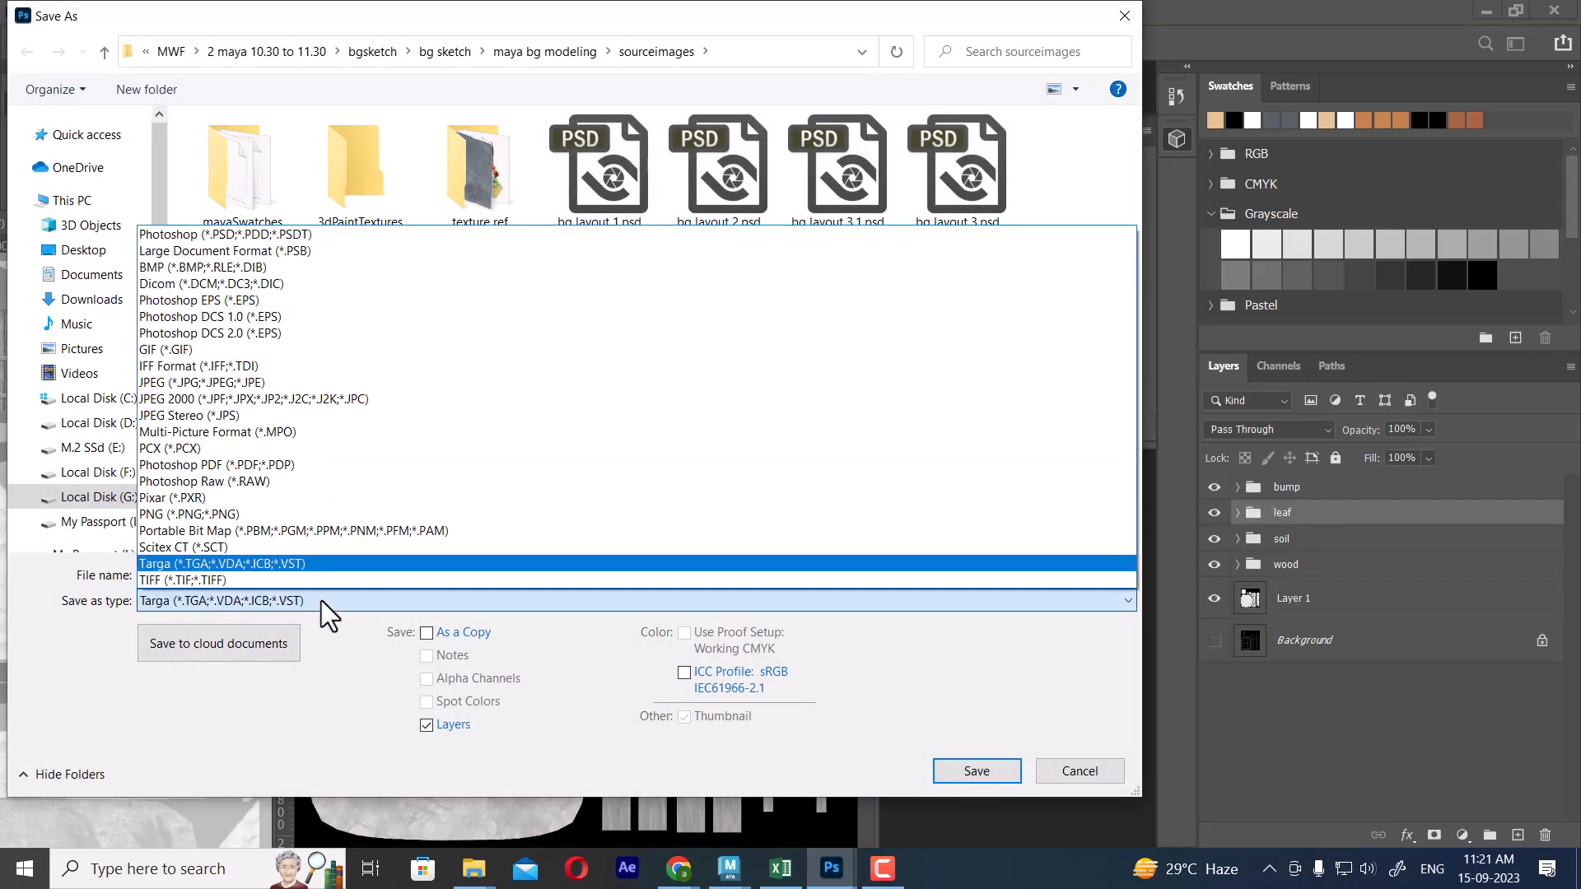
key("Return")
left_click(214, 582)
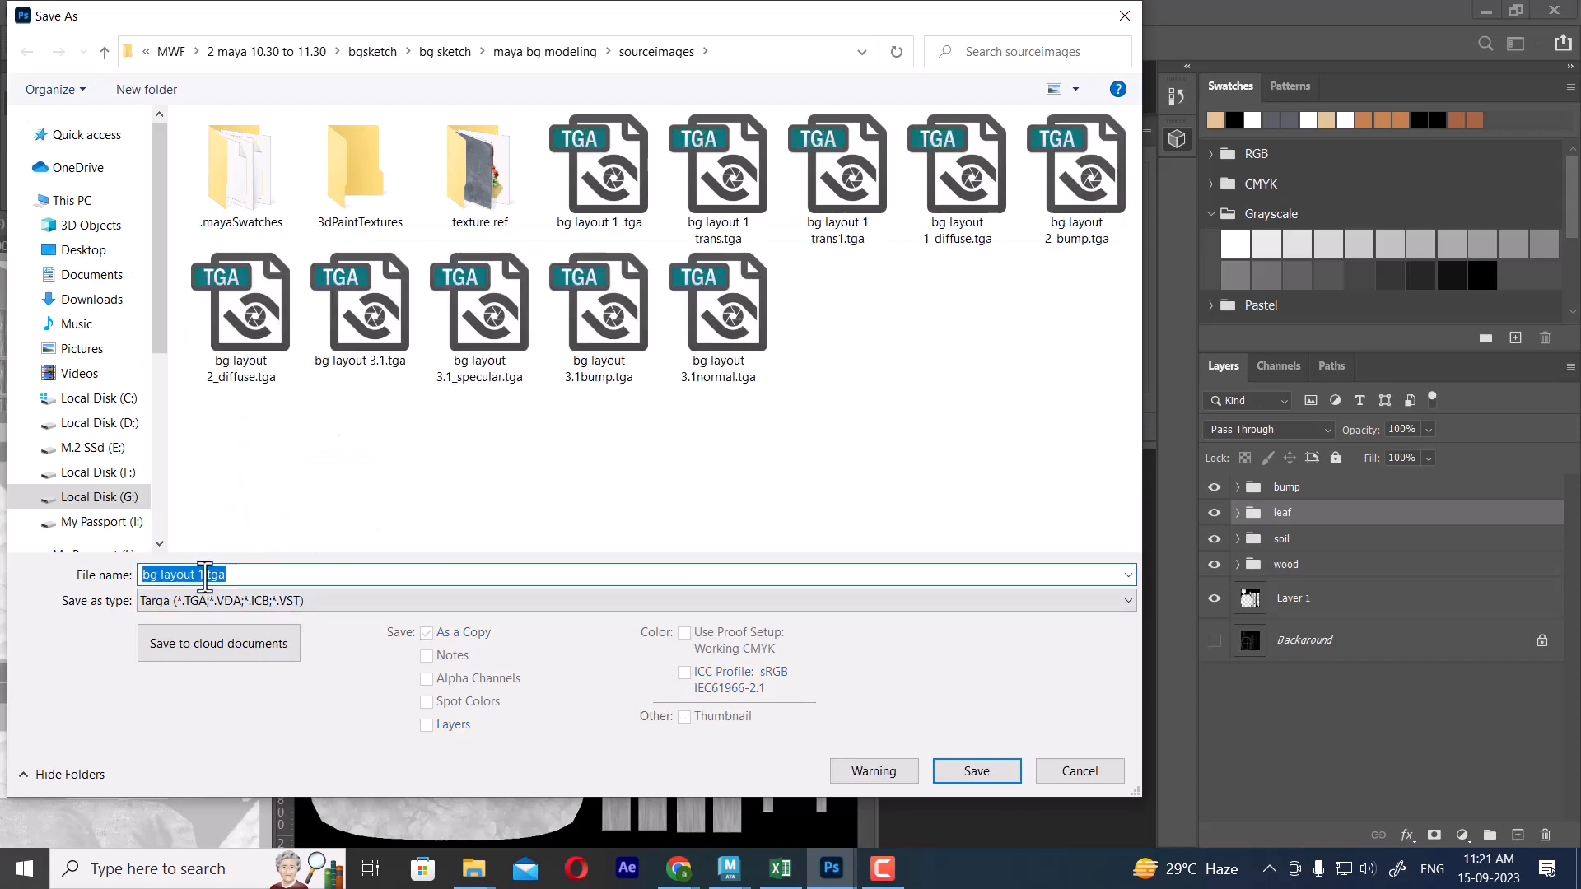
left_click(228, 576)
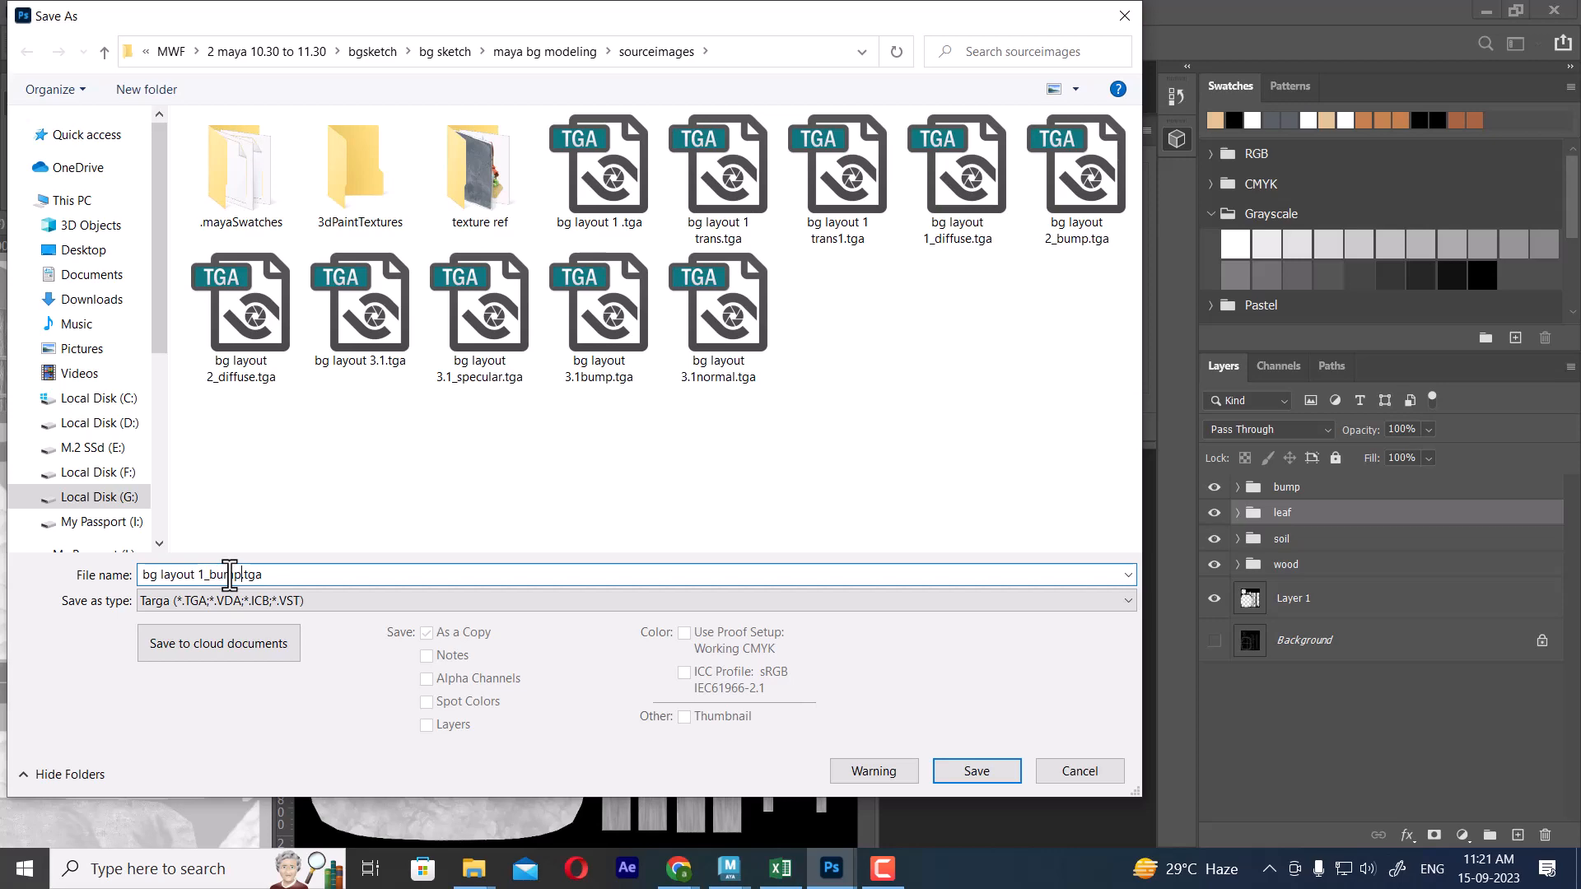
type("_bump")
key("Return")
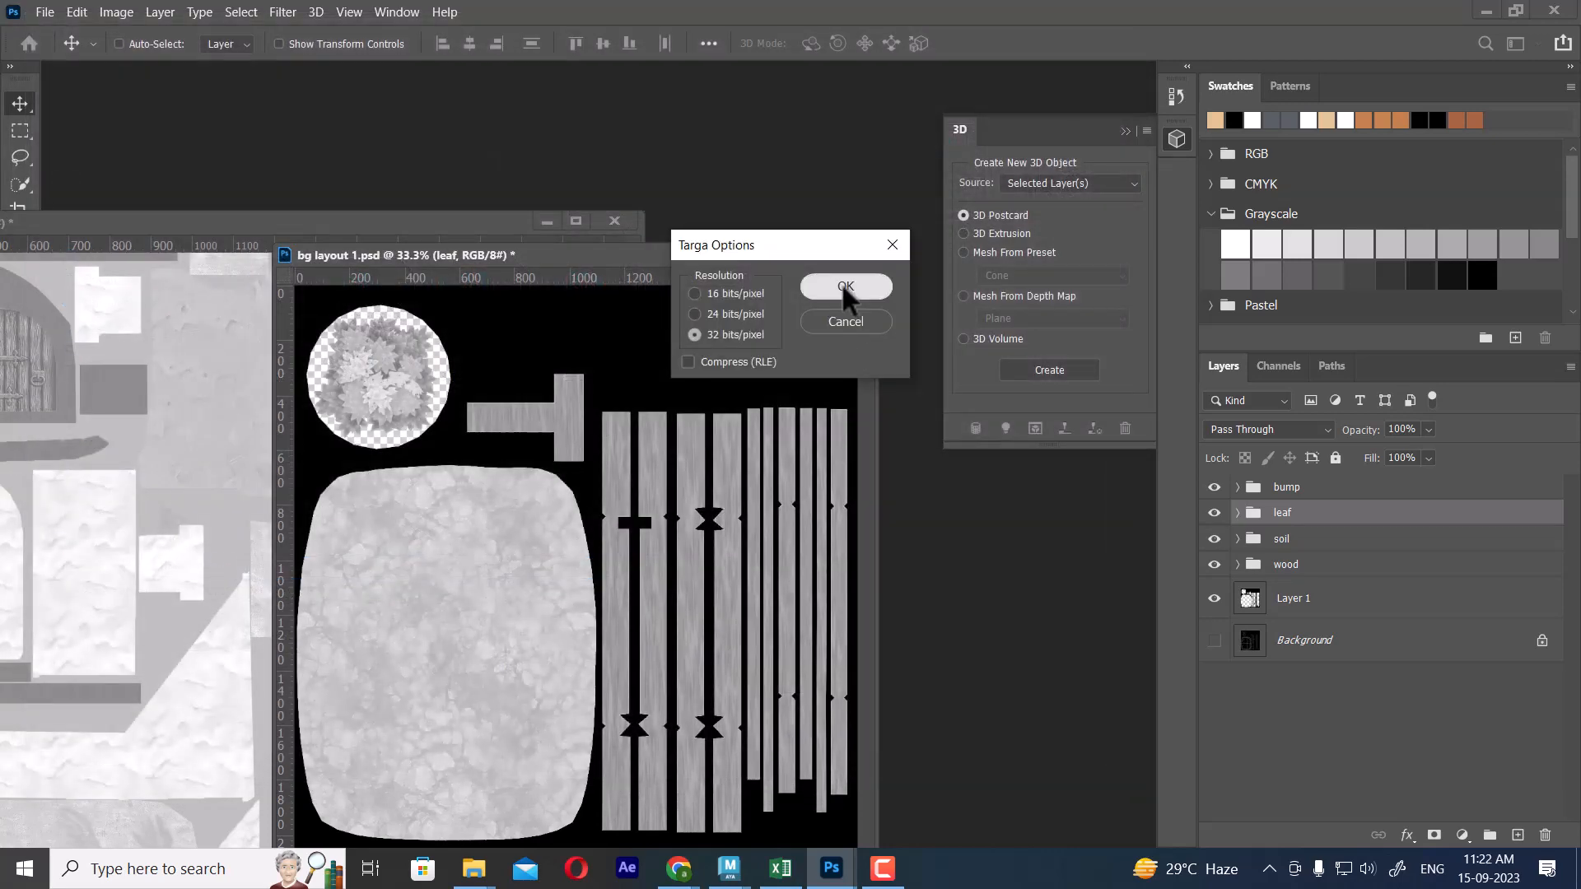
left_click(843, 285)
Copy the specular group from the open wall and door texture document into bg layout 1.psd, hide bump and show specular.
left_click(188, 433)
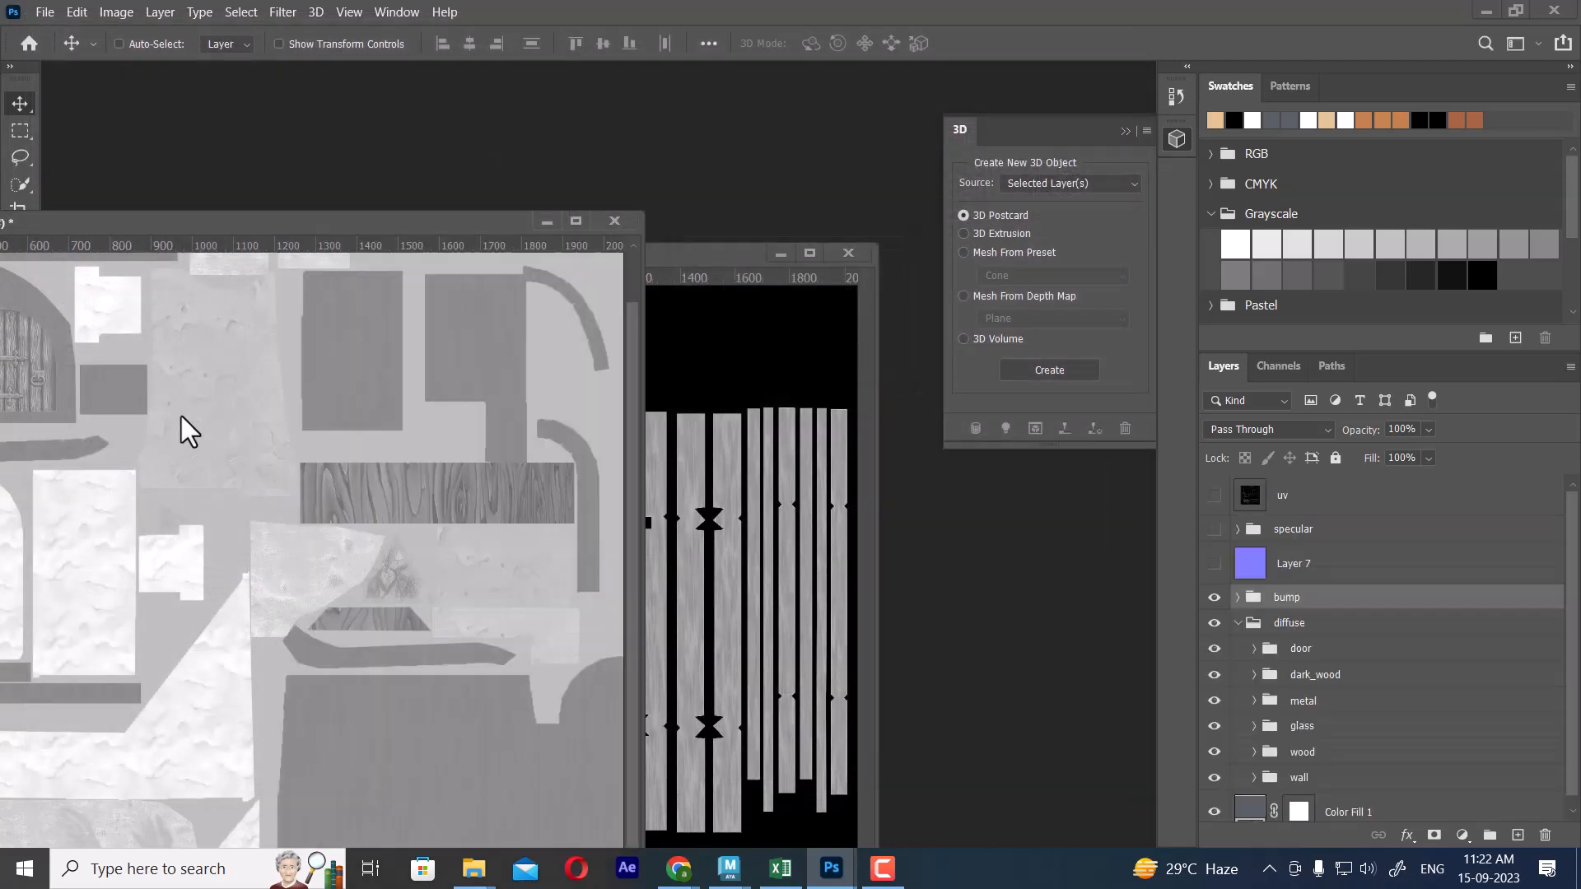
left_click(1341, 533)
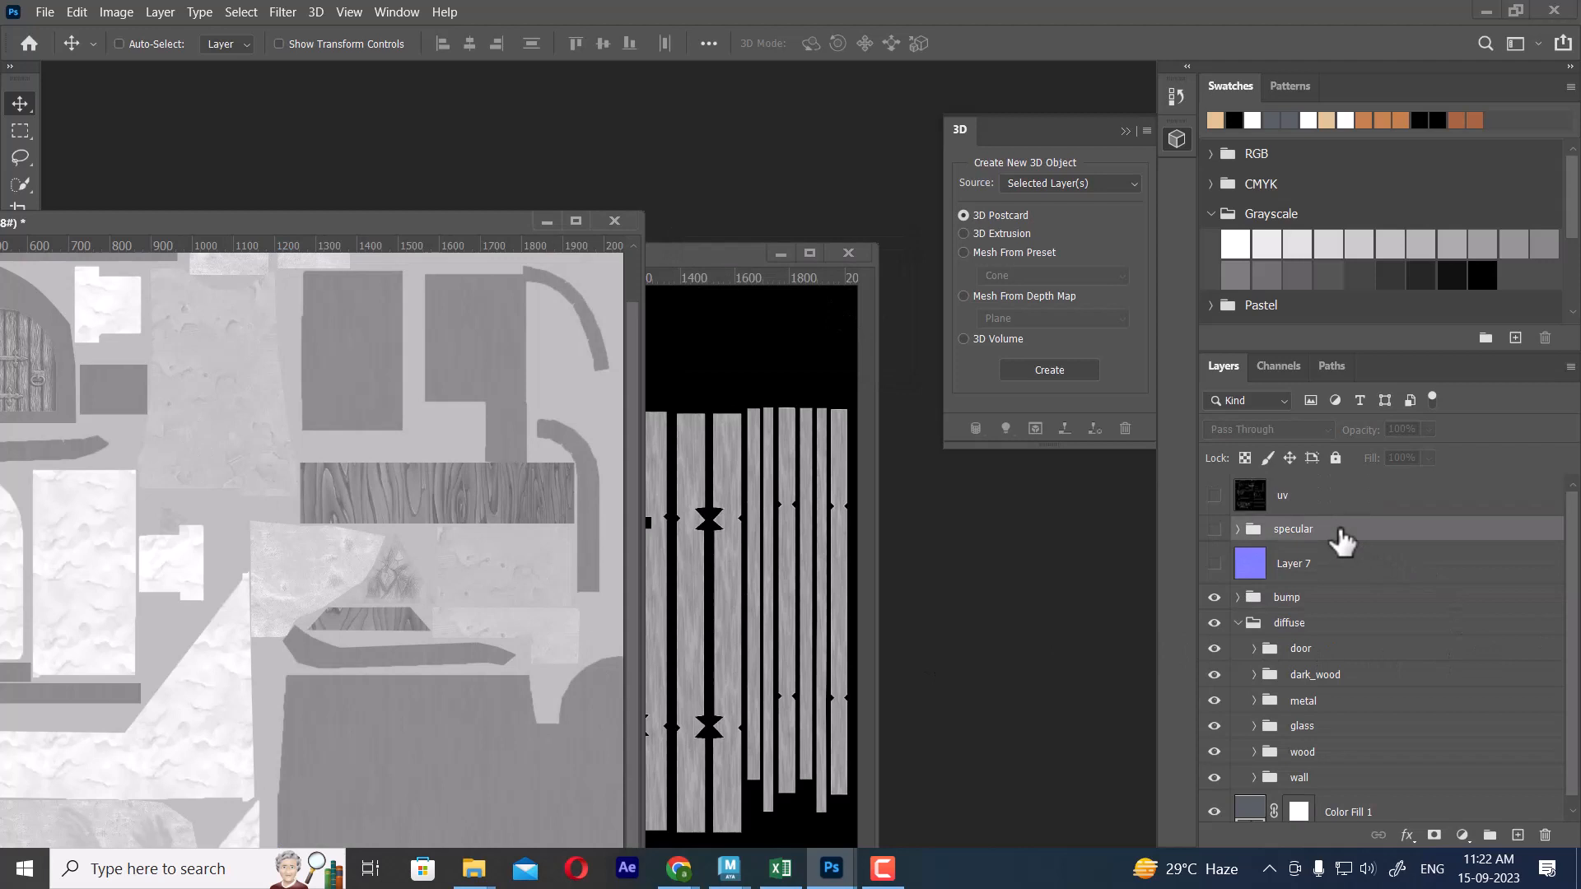
left_click_drag(1342, 539, 770, 576)
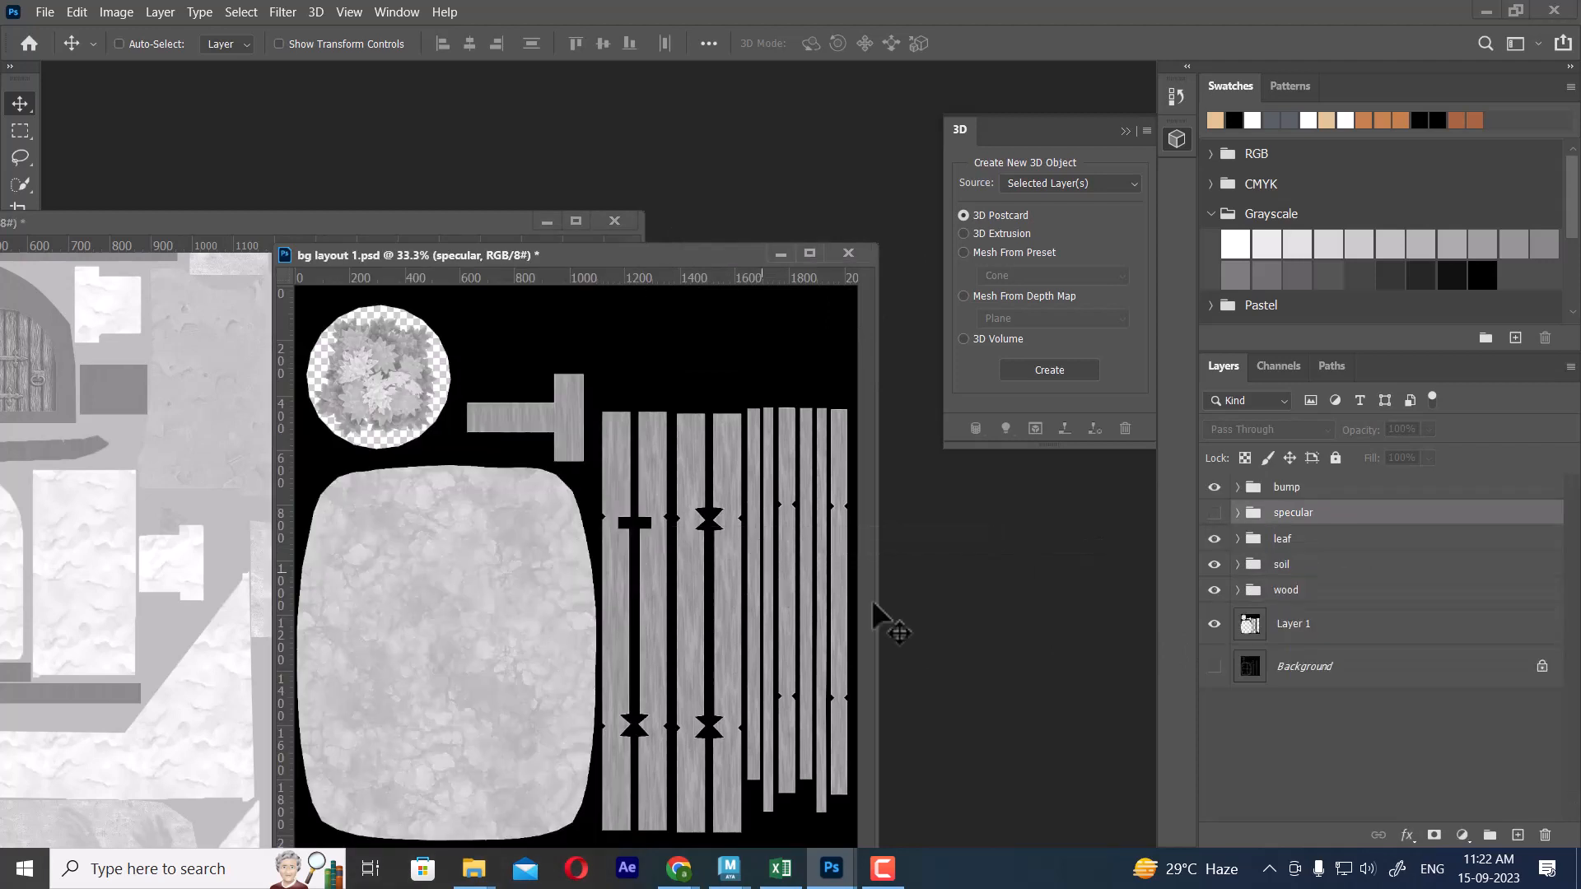
left_click(1214, 486)
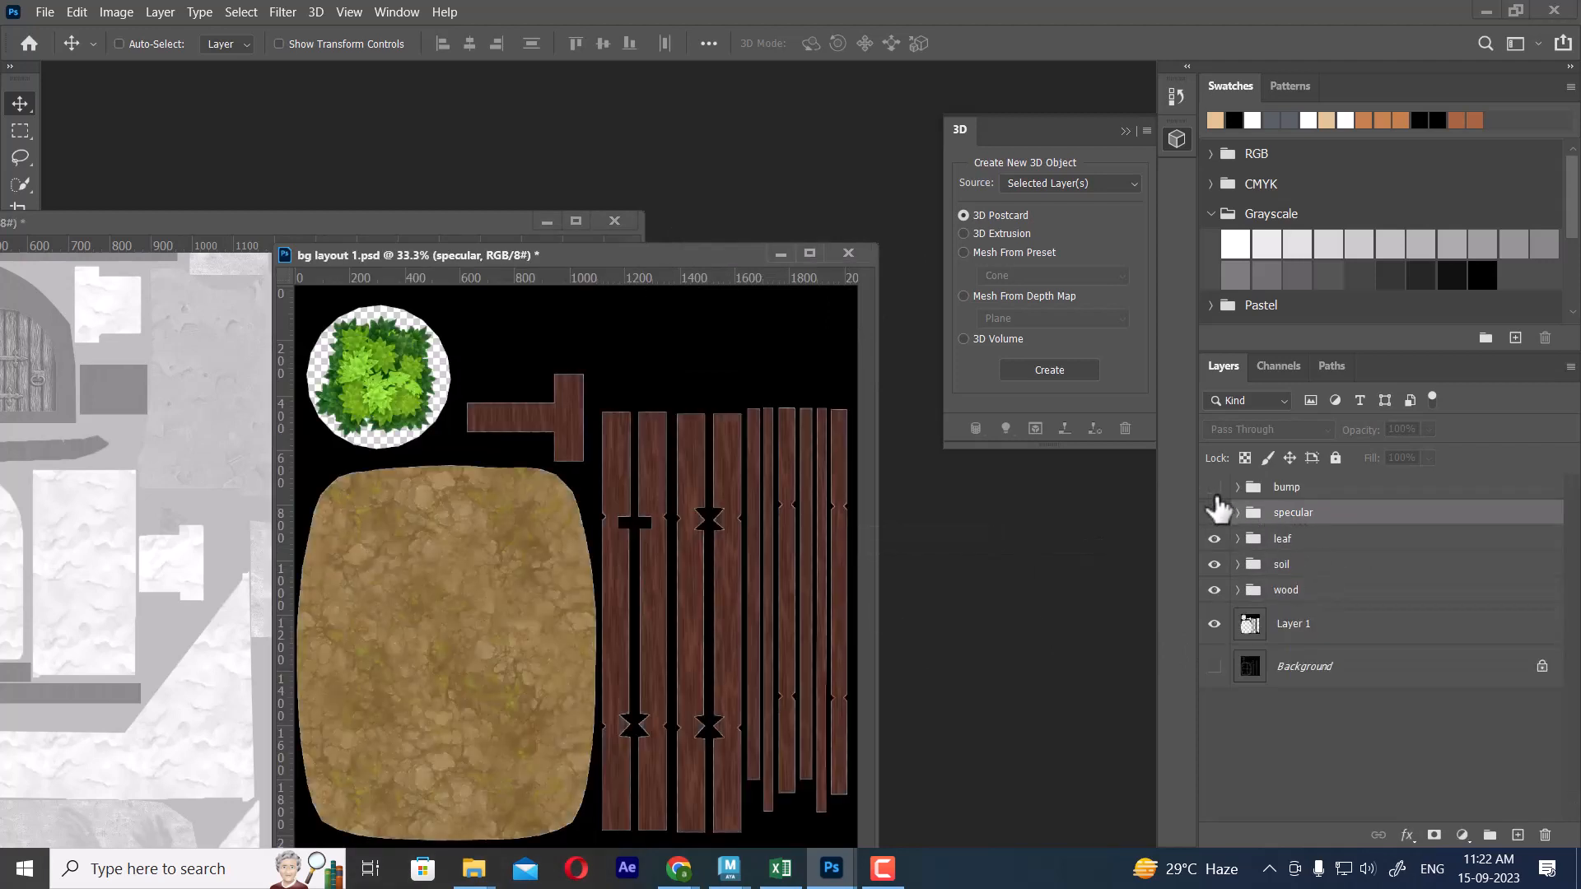
left_click(1213, 512)
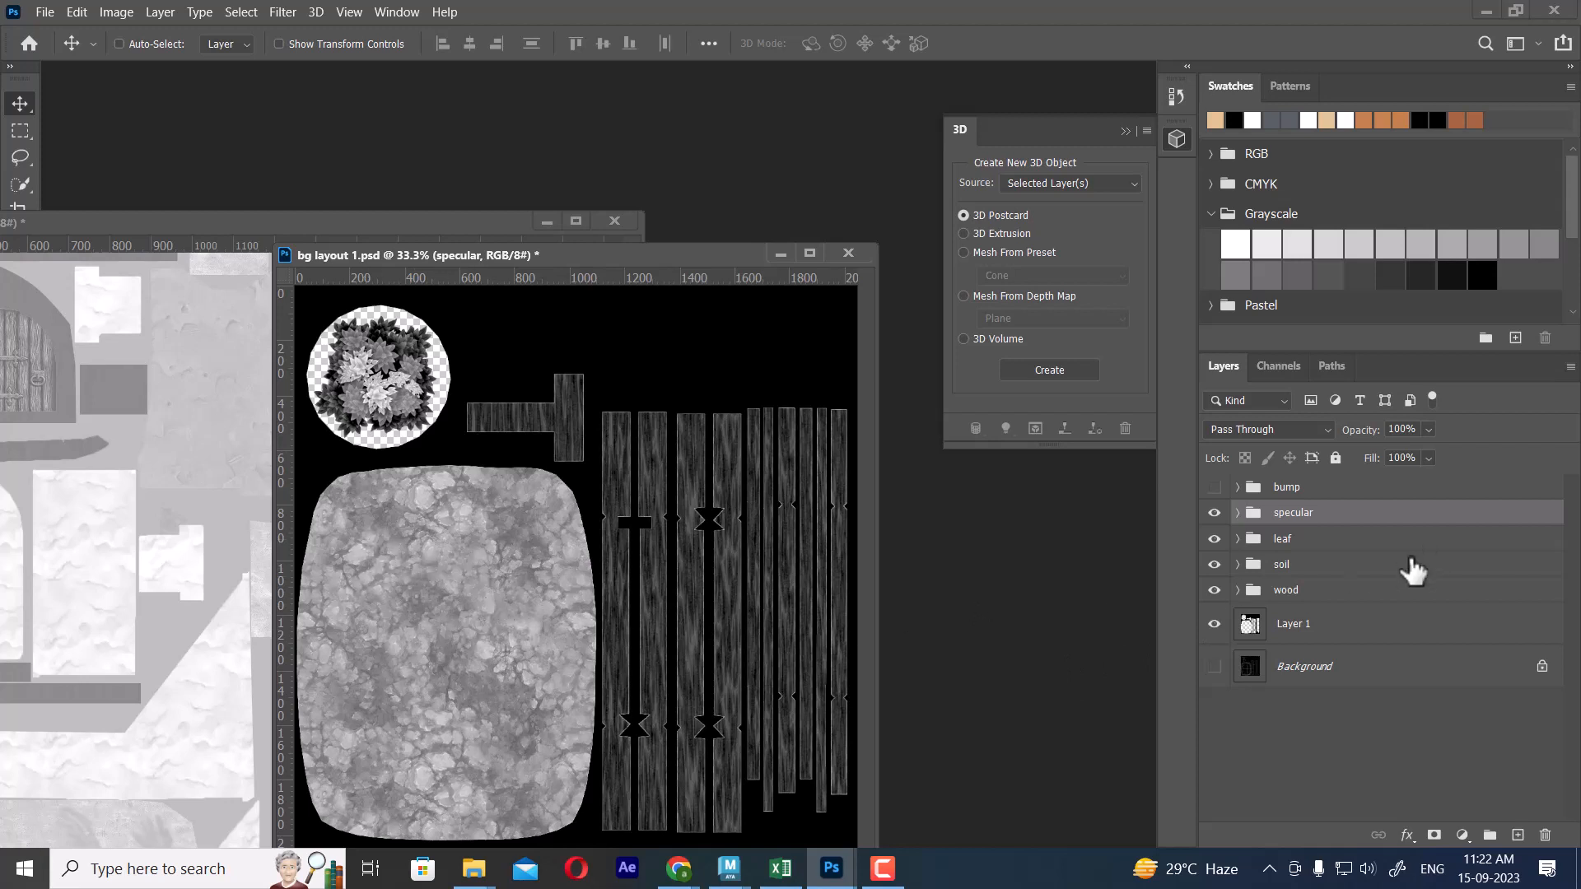
left_click(1213, 512)
left_click(1214, 512)
Add a Levels adjustment clipped to the soil group, with input black level 89 and midtone 0.66, to darken the ground's specular.
left_click(1327, 538)
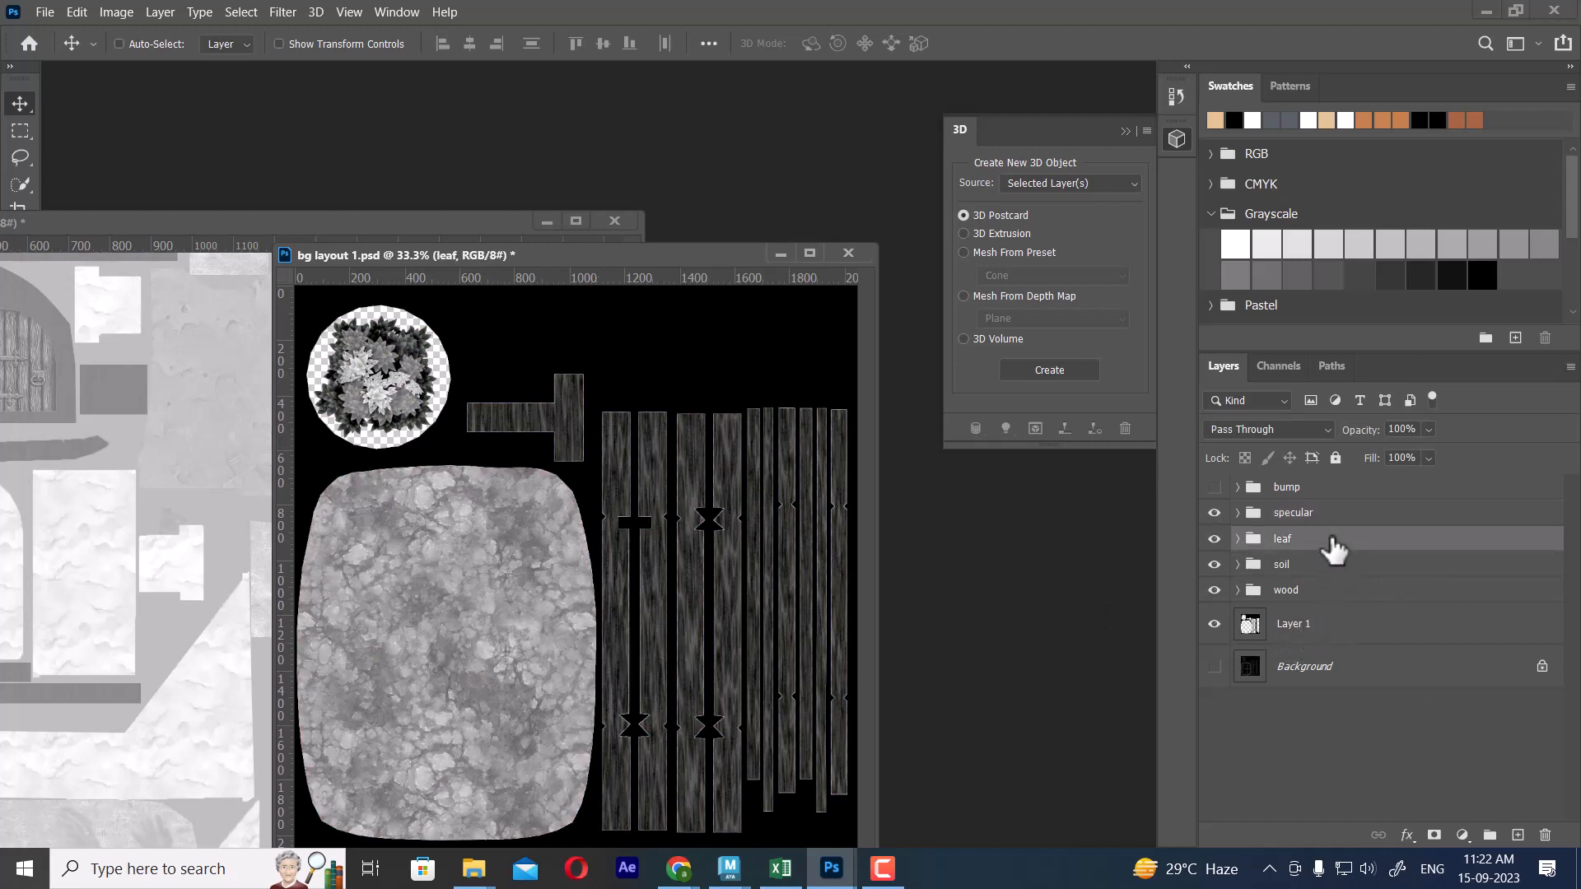
left_click(1214, 564)
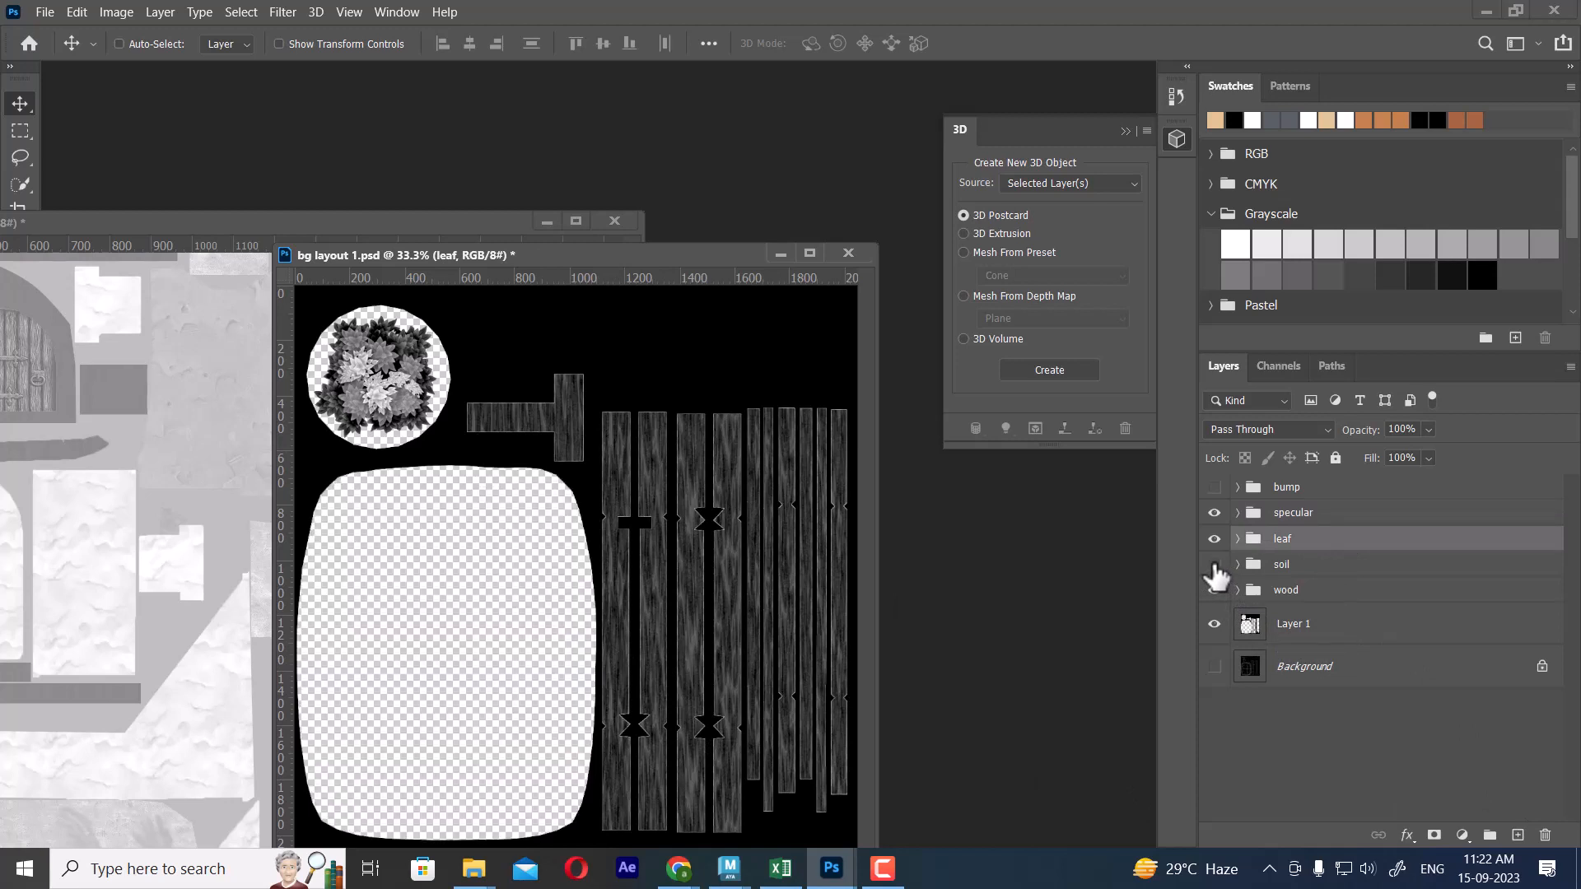
left_click(1213, 564)
left_click(1300, 566)
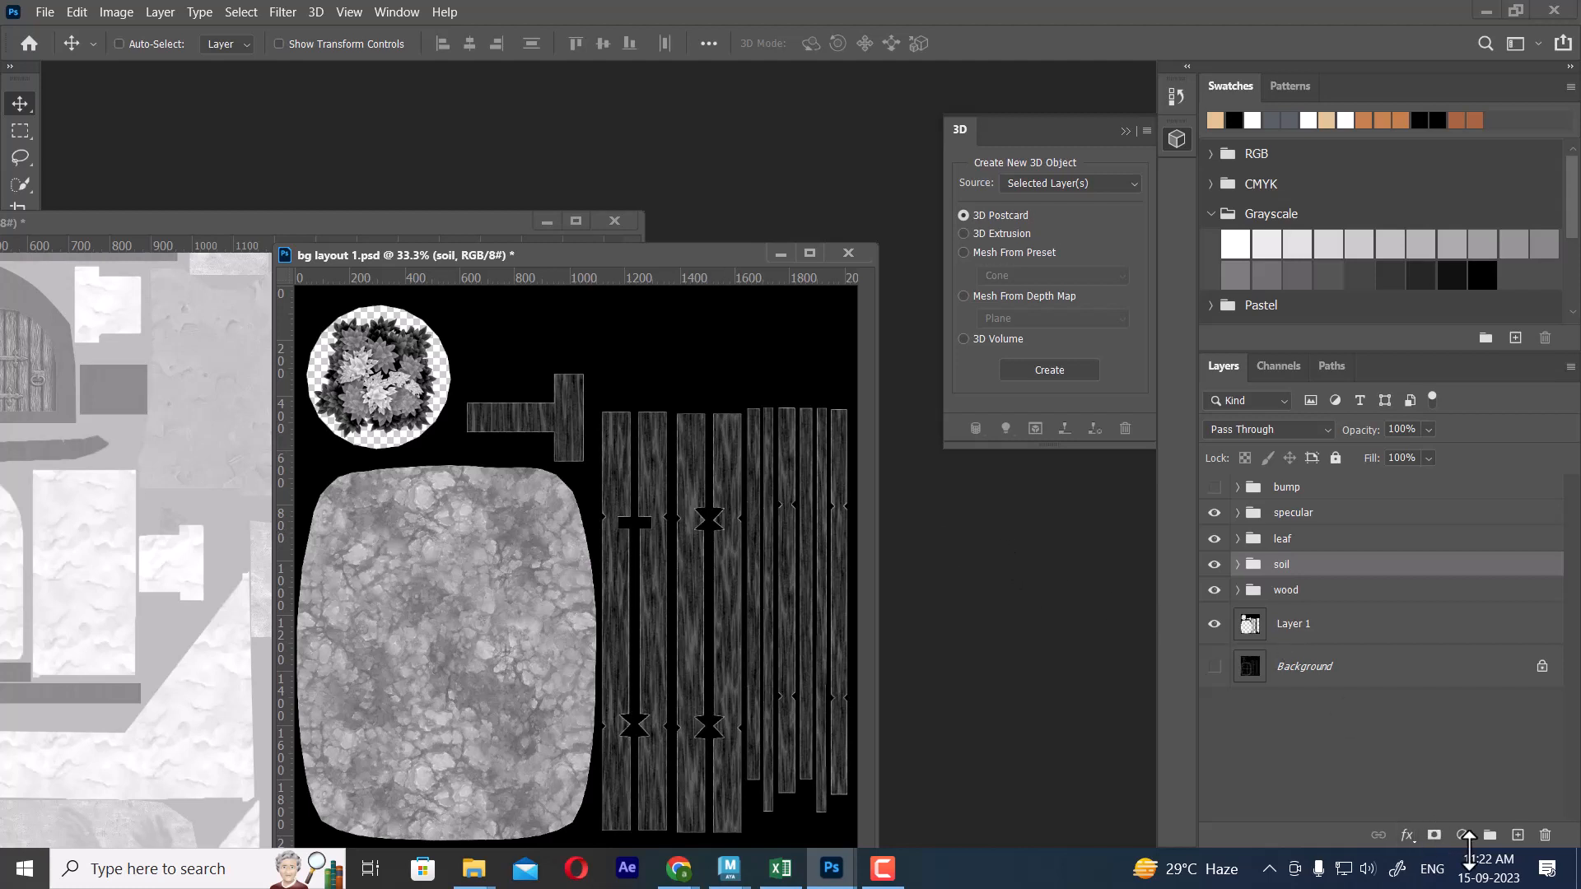
left_click(1464, 834)
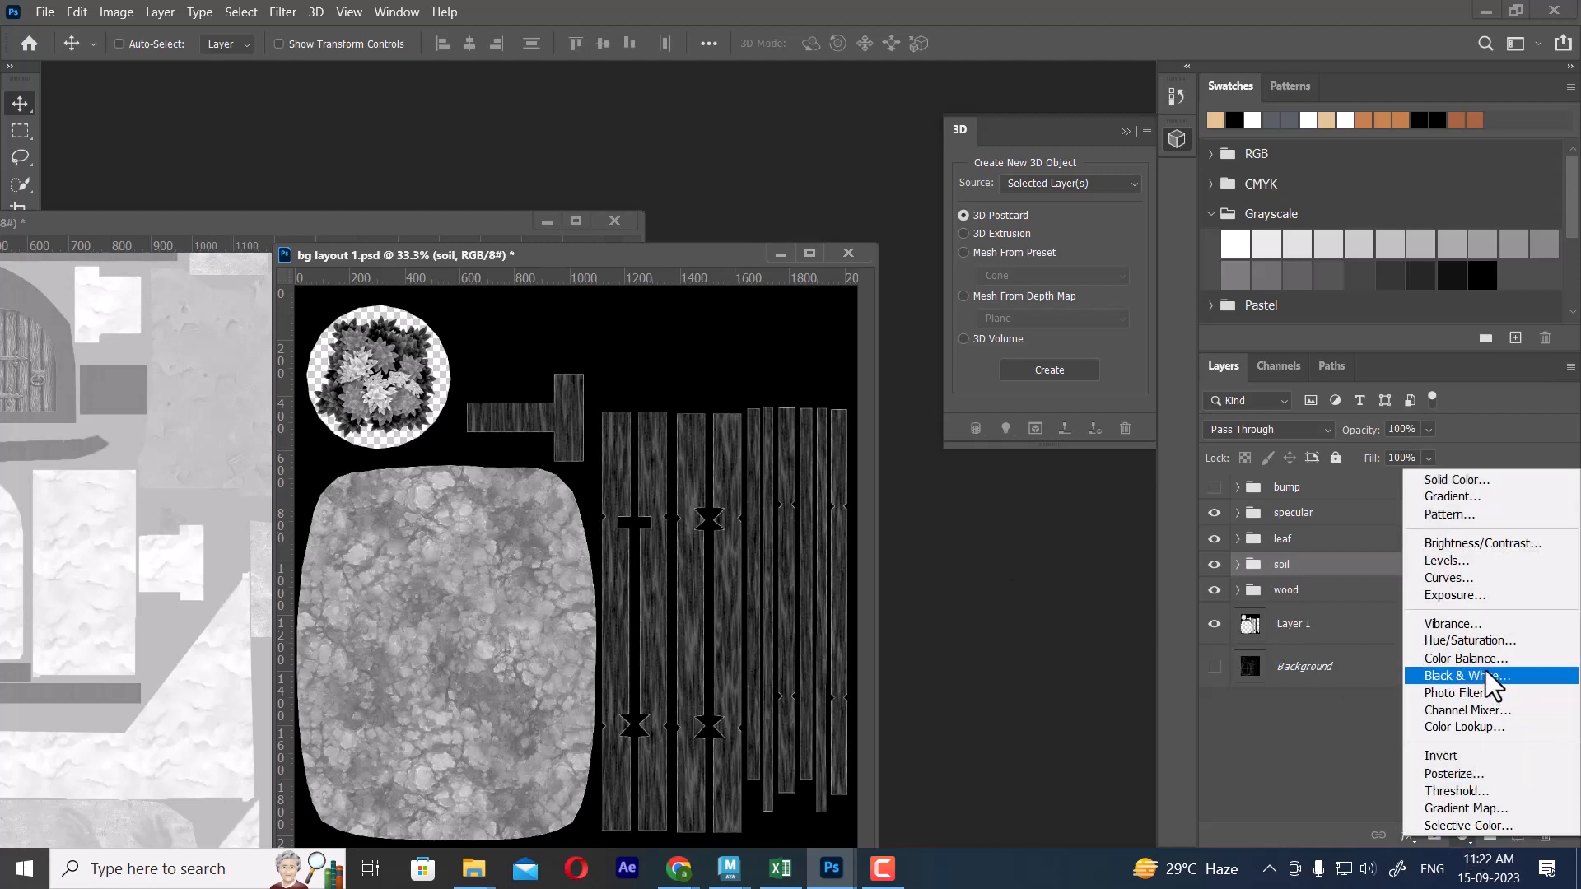
left_click(1487, 559)
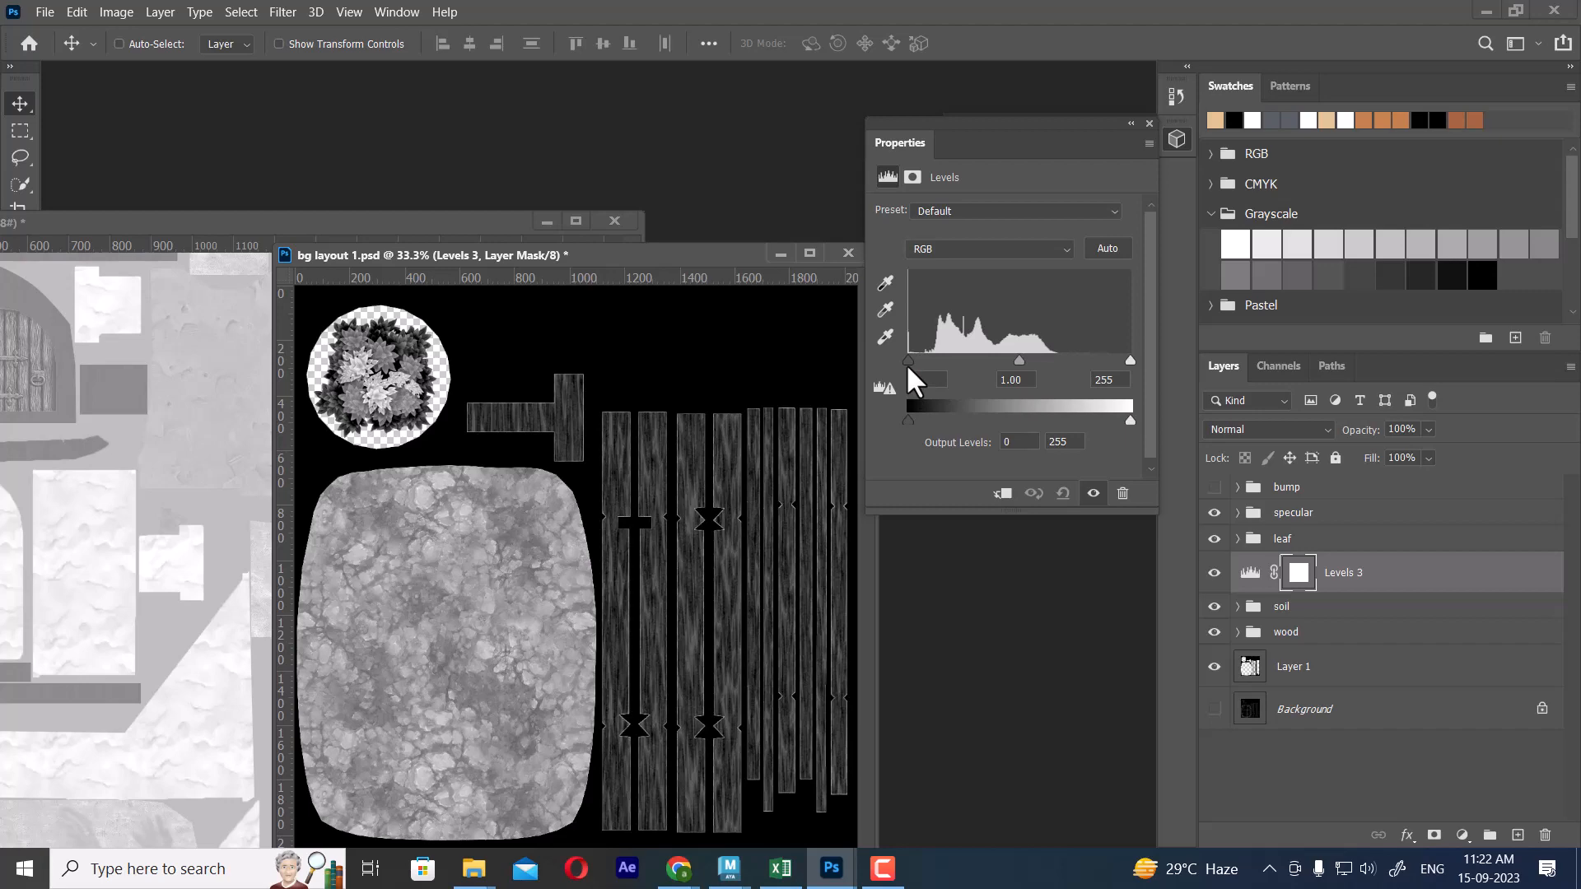
left_click(1002, 492)
left_click_drag(909, 363, 1080, 360)
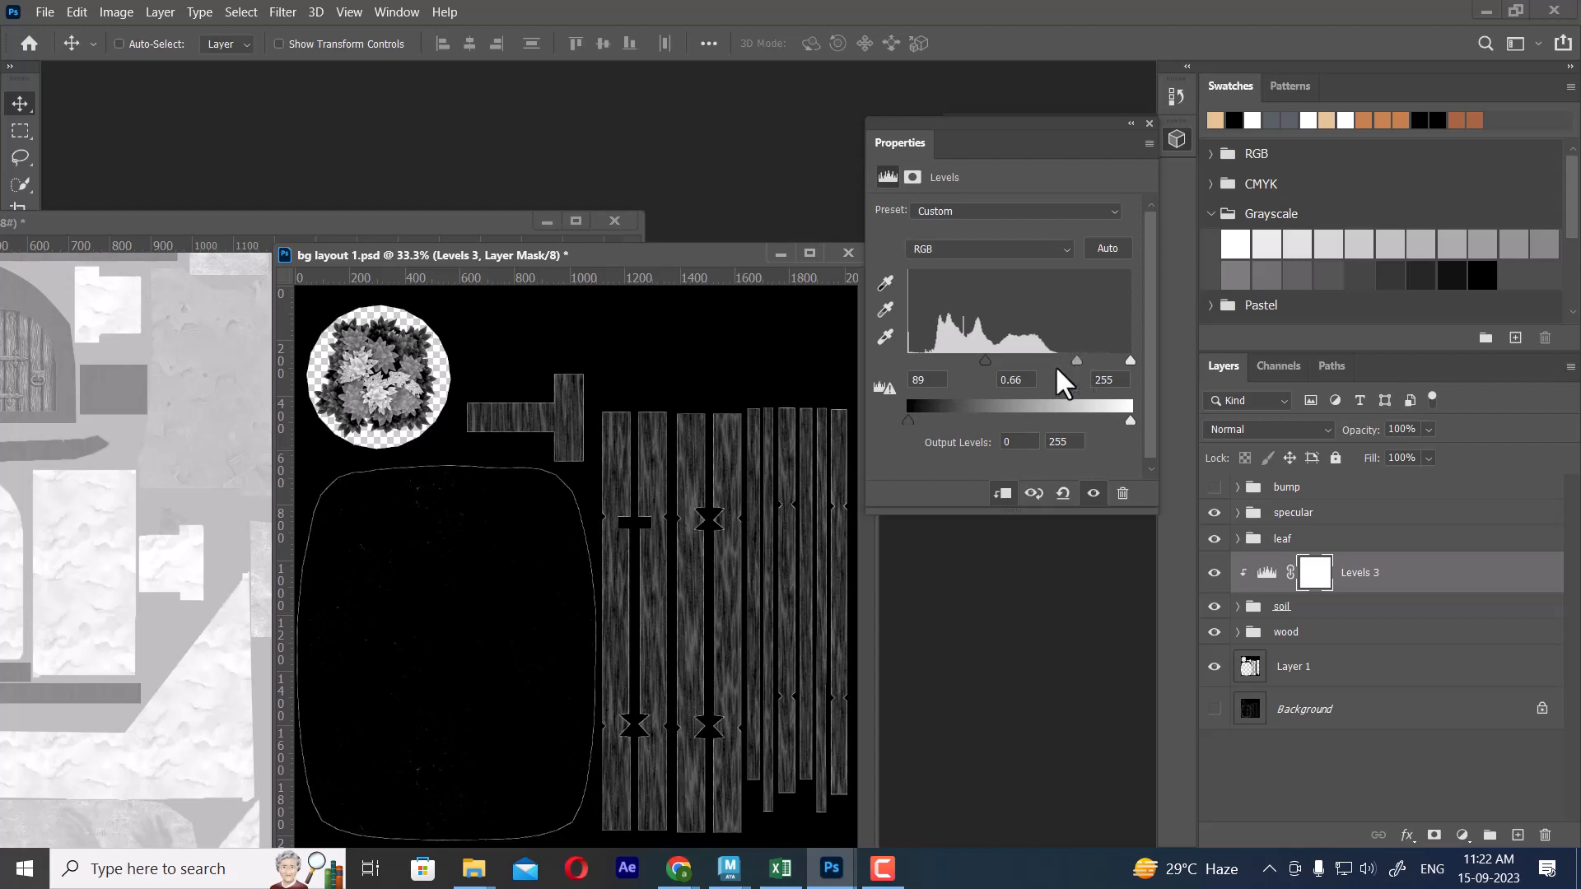
left_click(1175, 138)
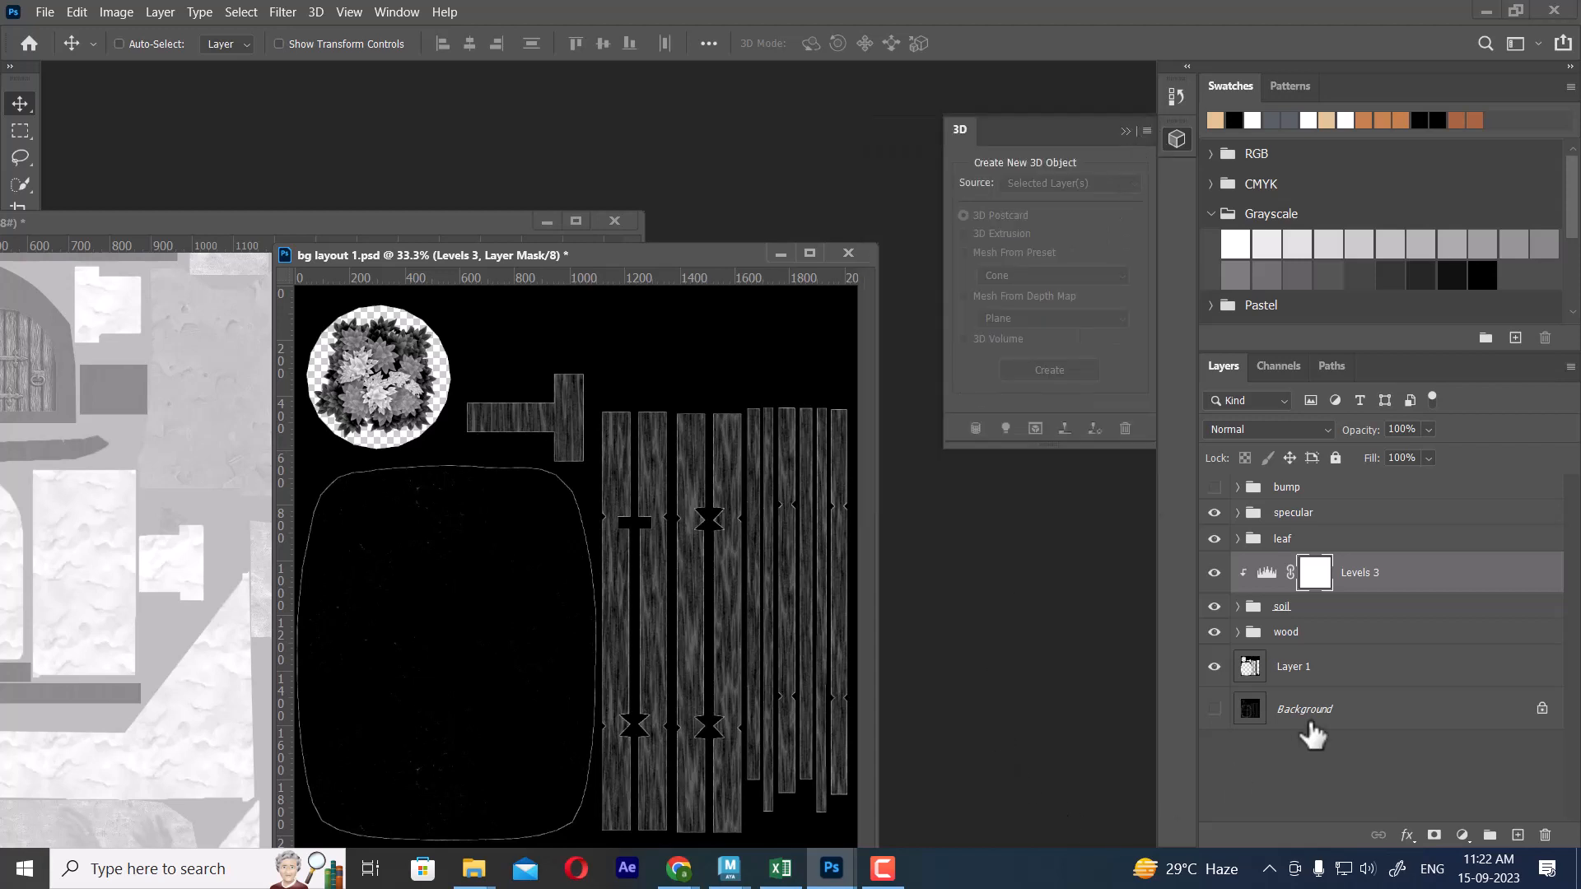
Save the specular texture as the 32 bits/pixel Targa file bg layout 1_specular.tga in sourceimages.
left_click(1410, 574)
key("ctrl+shift+s")
left_click(869, 585)
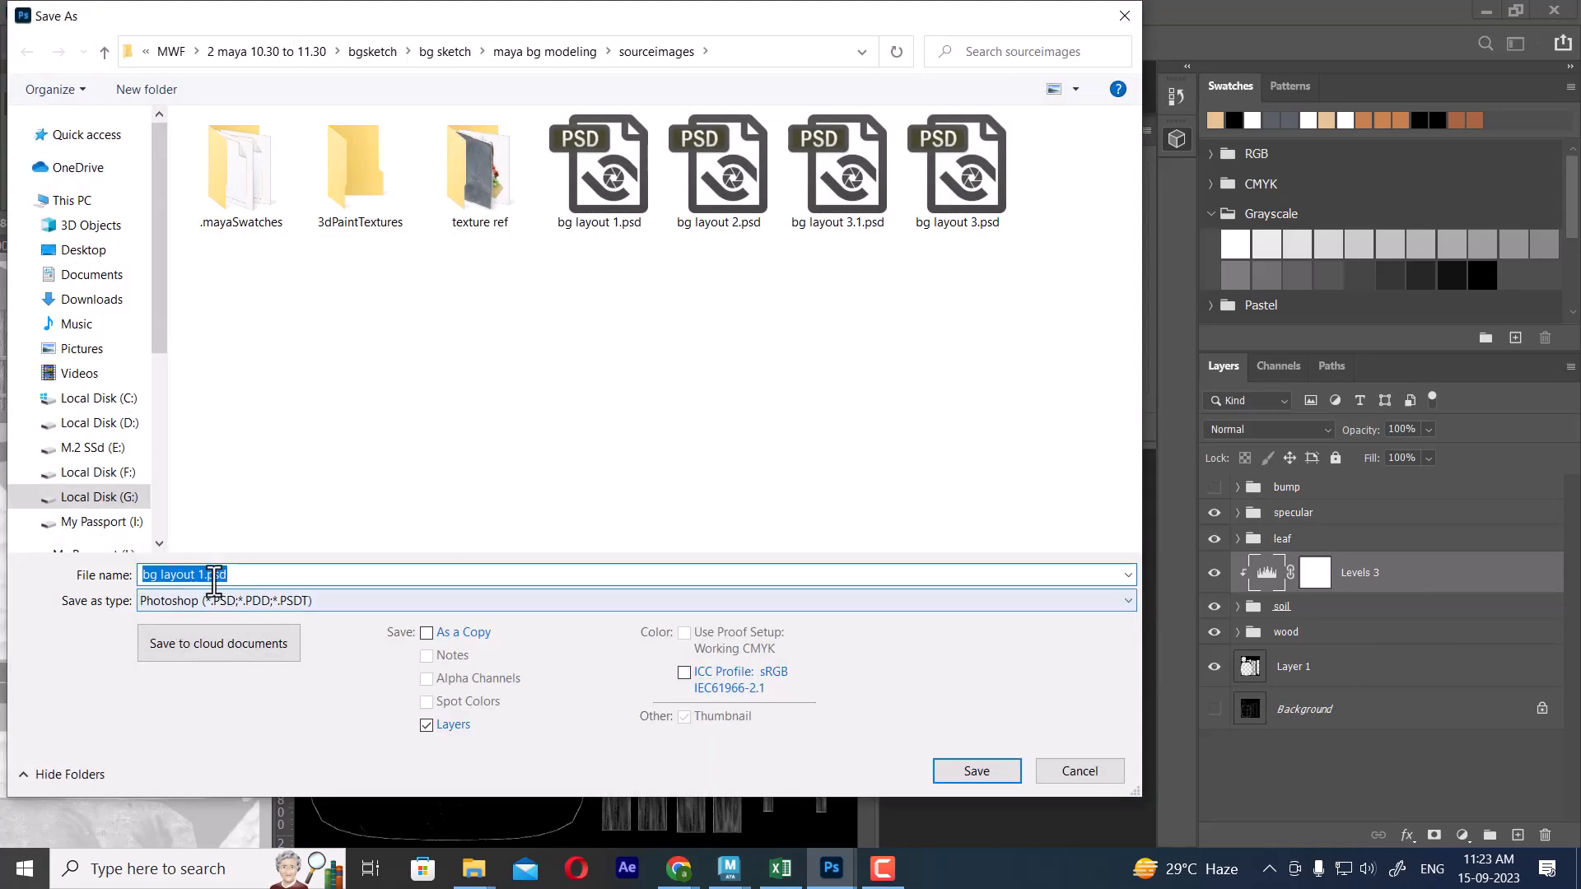
left_click(213, 573)
key("Tab")
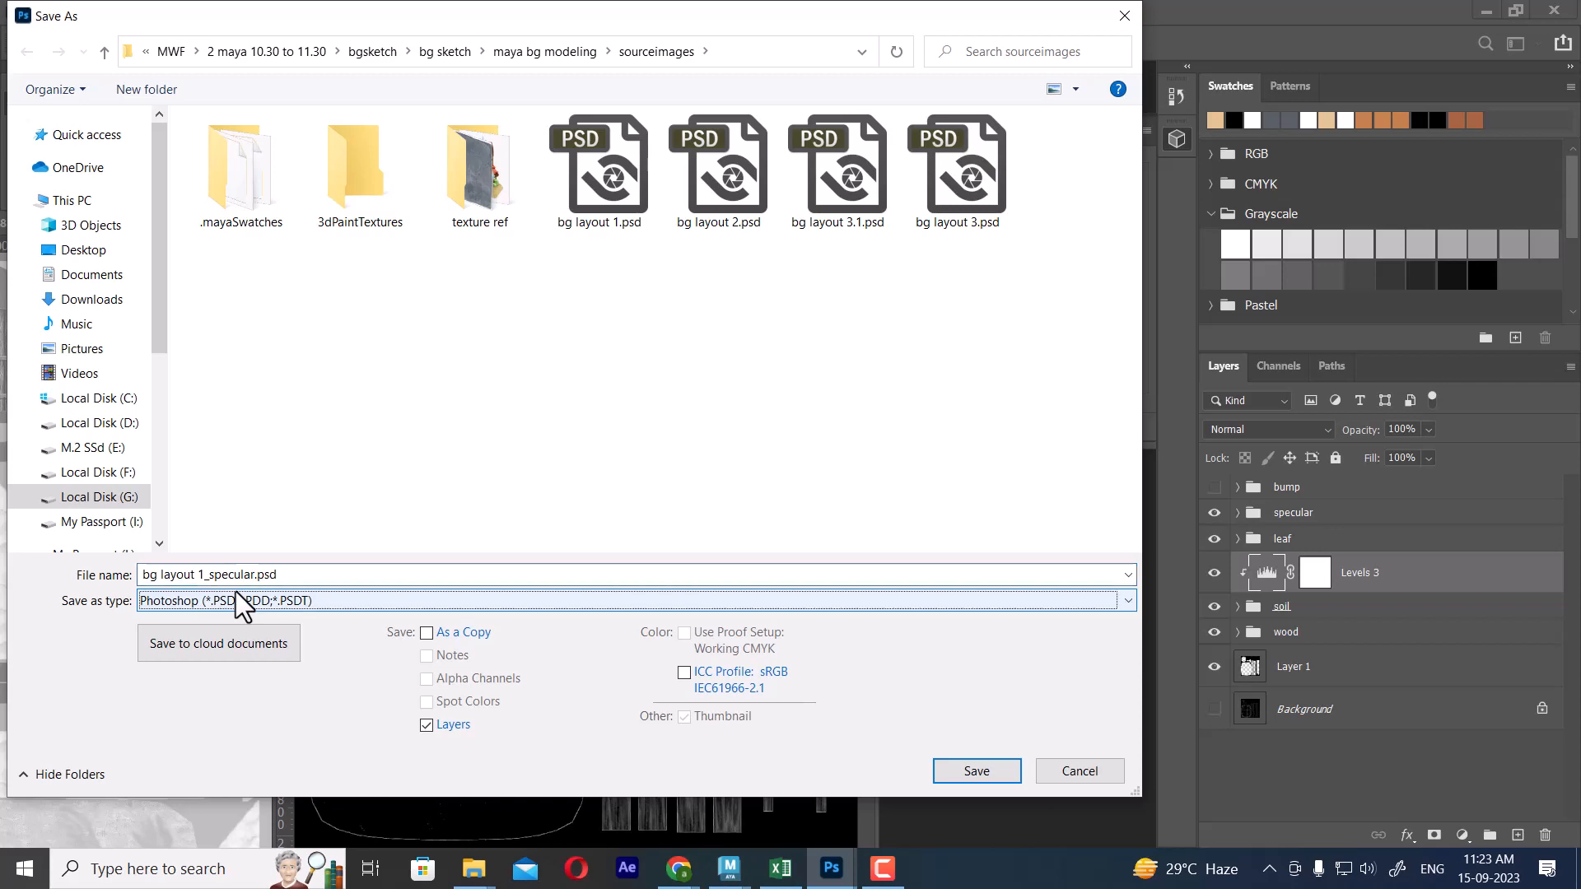
key("t")
key("Return")
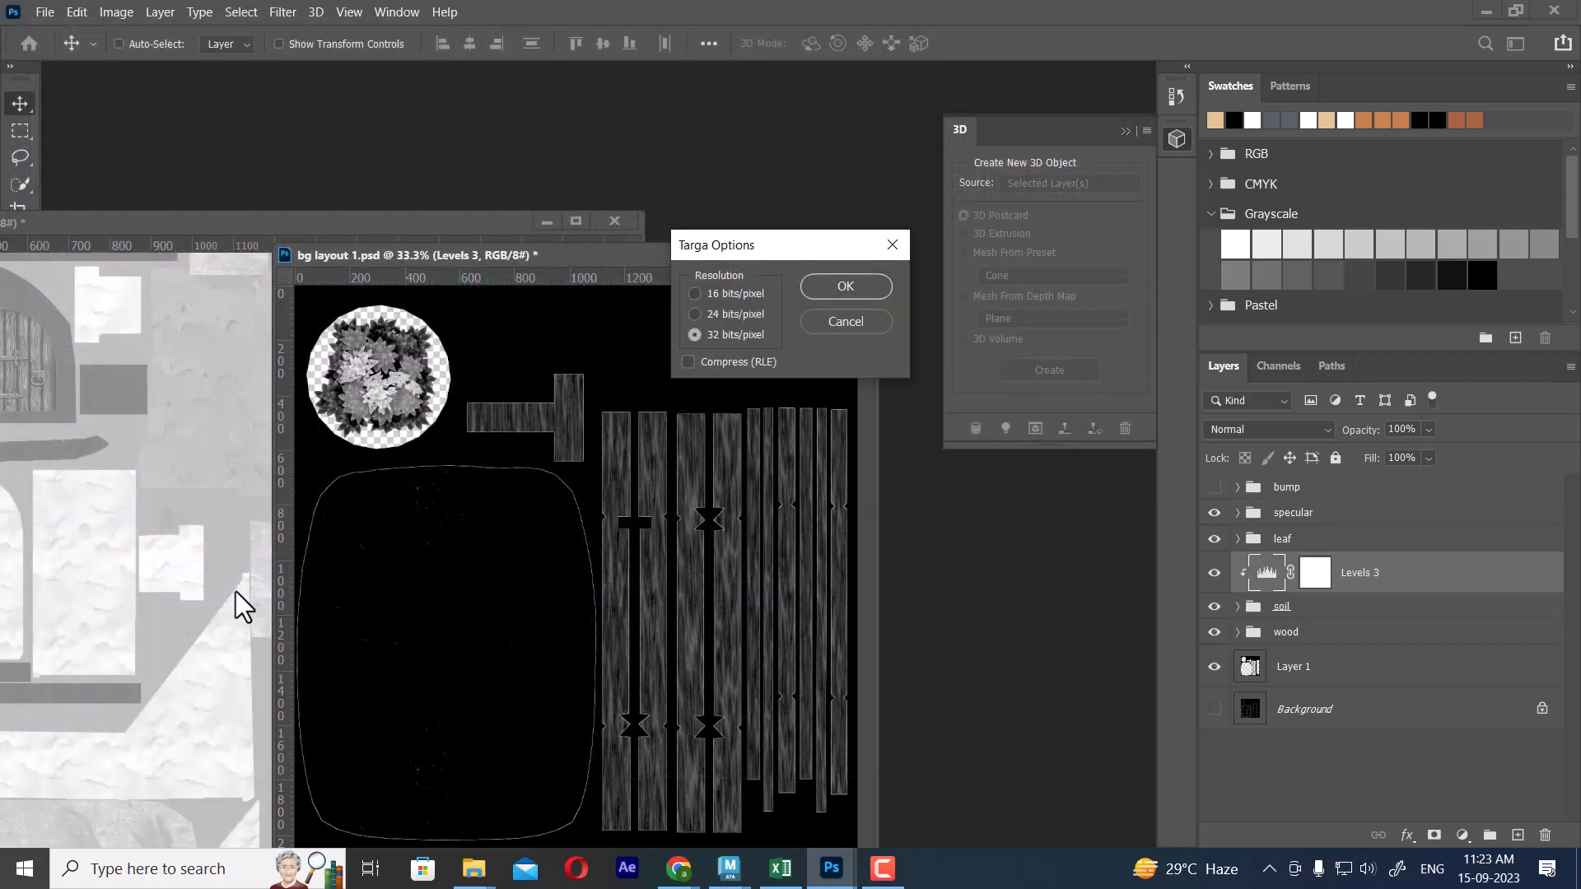
key("Return")
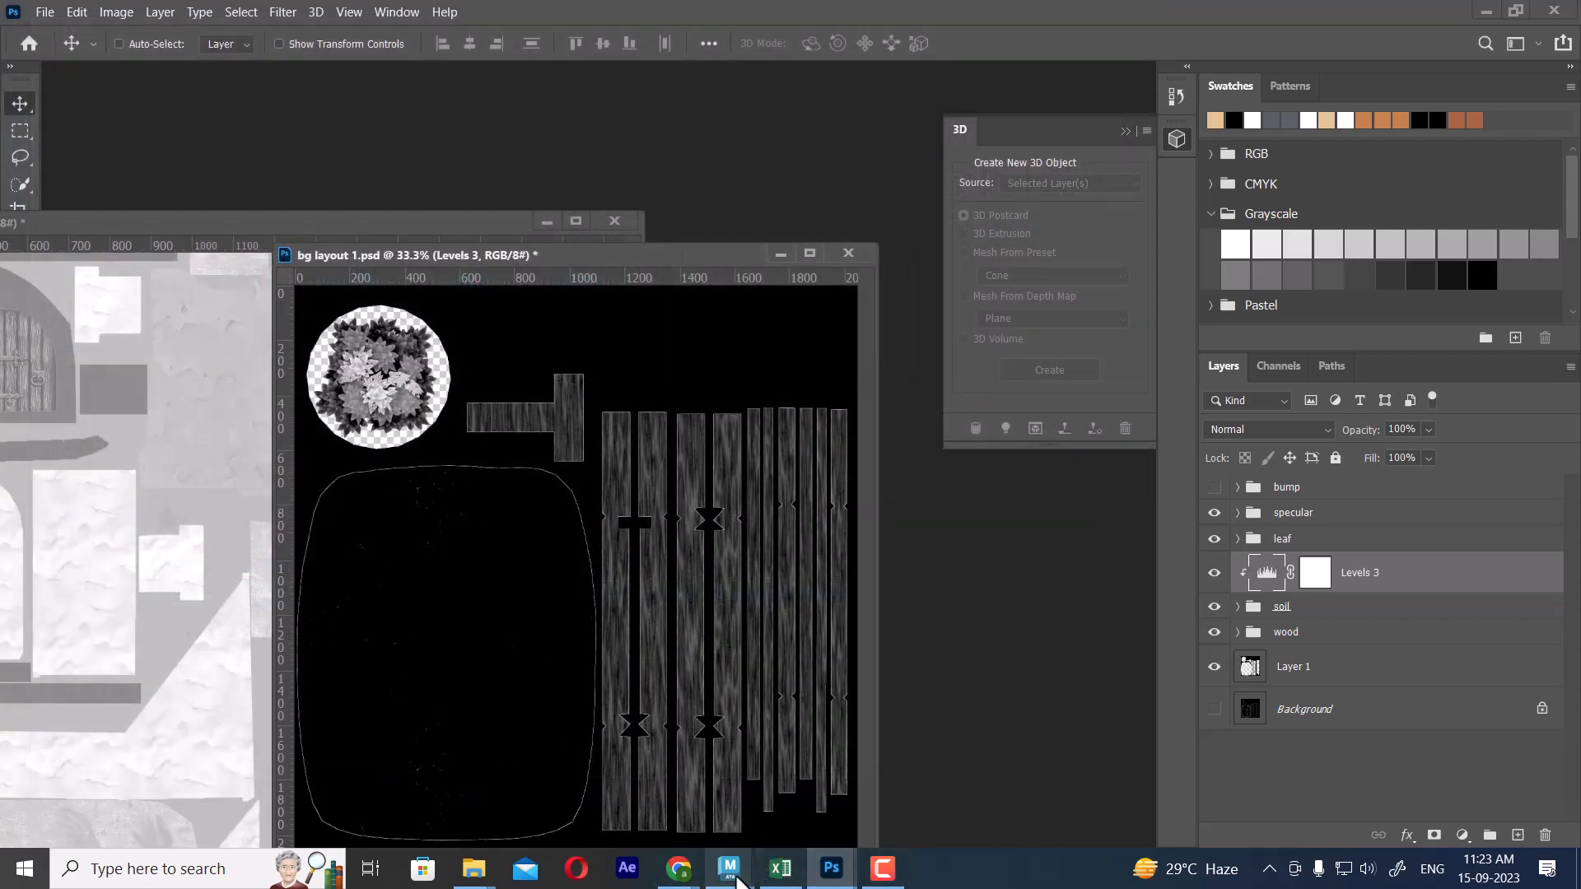
Switch to Maya and examine which material the lamp post and the house's front wall use.
mouse_move(739, 879)
left_click(616, 794)
left_click_drag(527, 544, 461, 482, "alt")
scroll(398, 467, "down", 3)
scroll(401, 448, "up", 3)
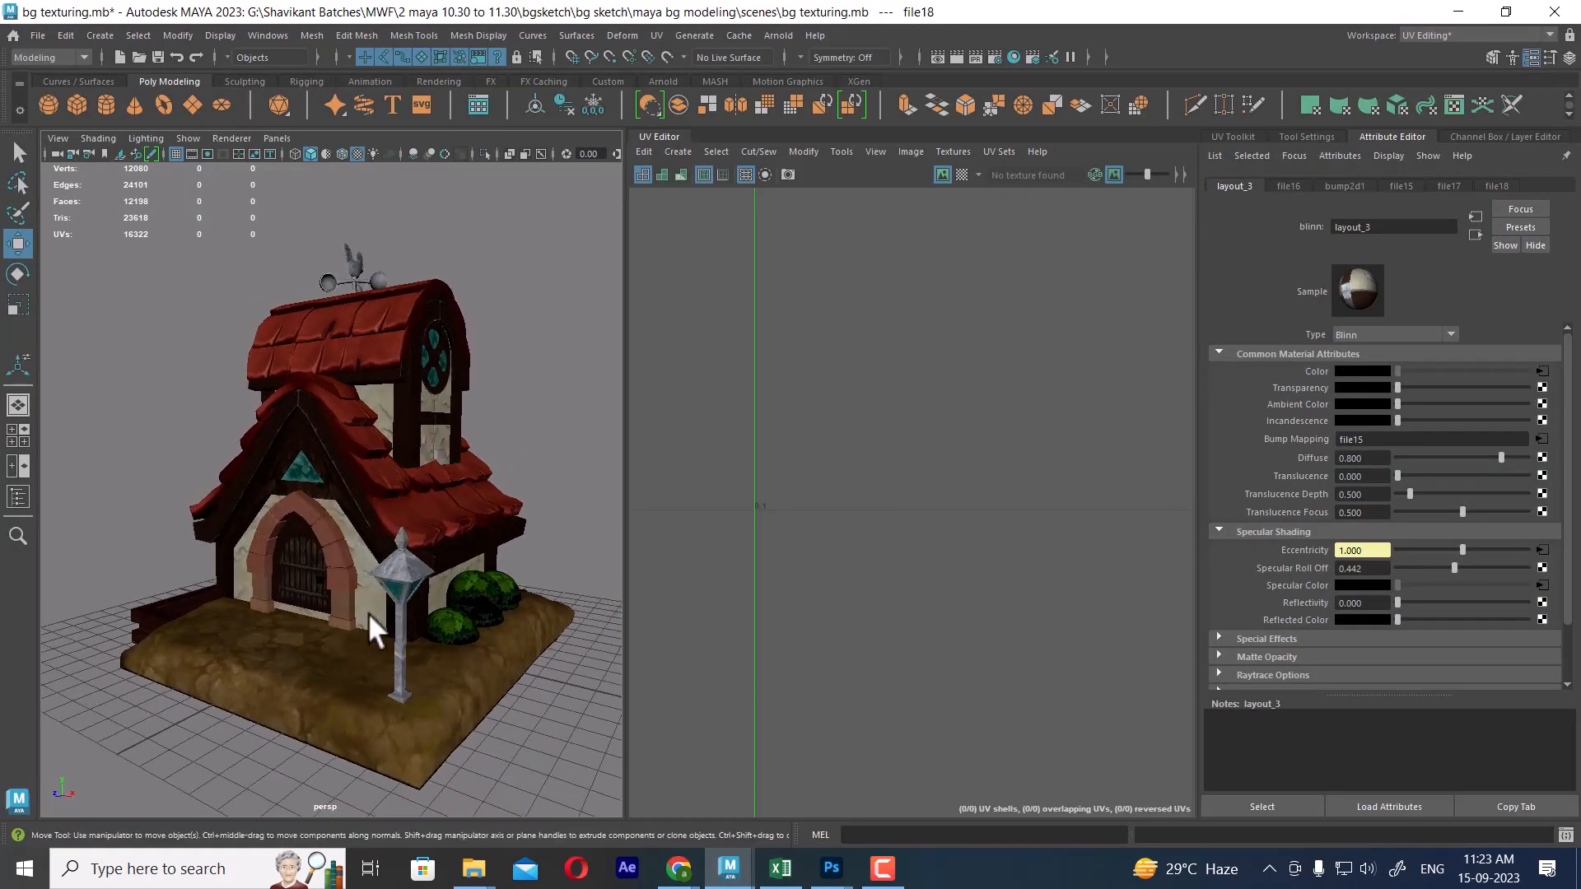
left_click_drag(370, 607, 497, 586, "alt")
left_click(513, 593)
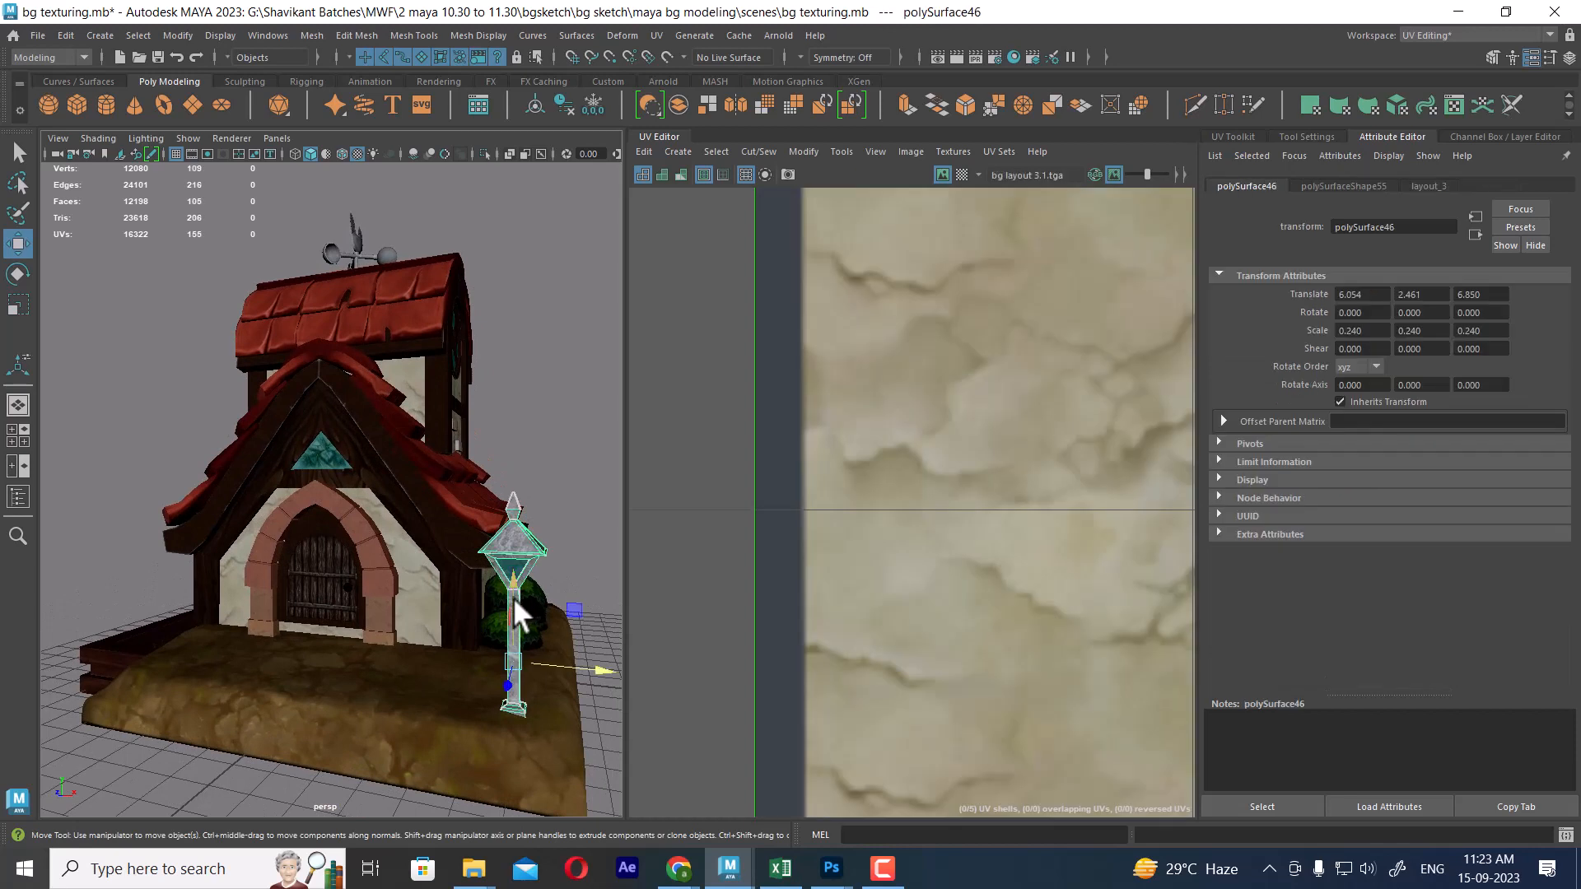
right_click_drag(512, 596, 522, 779)
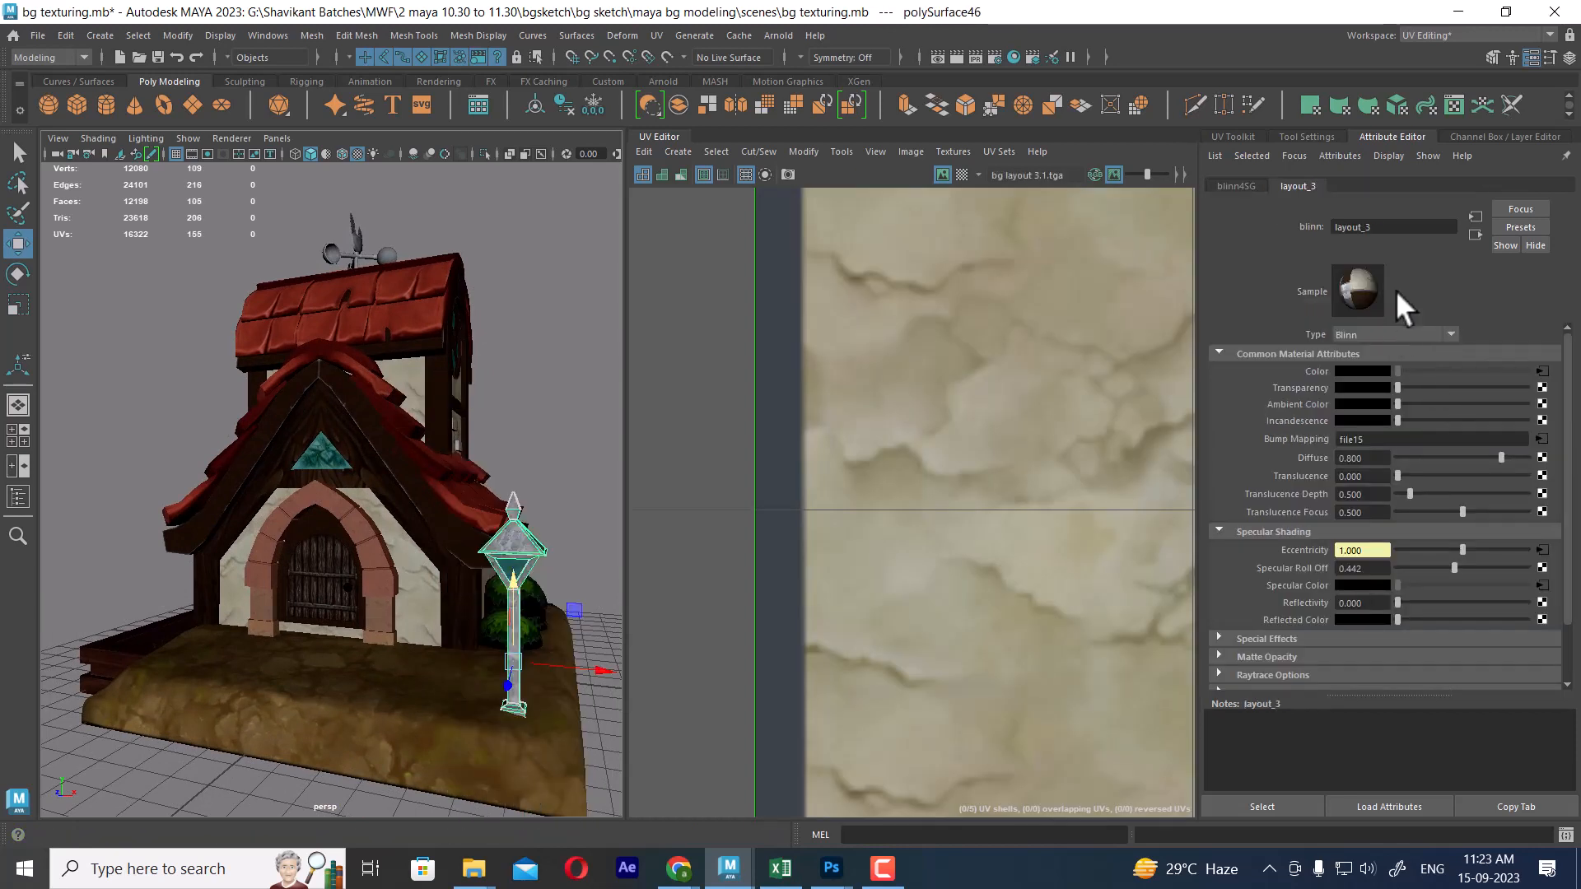
left_click(383, 579)
right_click_drag(383, 579, 359, 767)
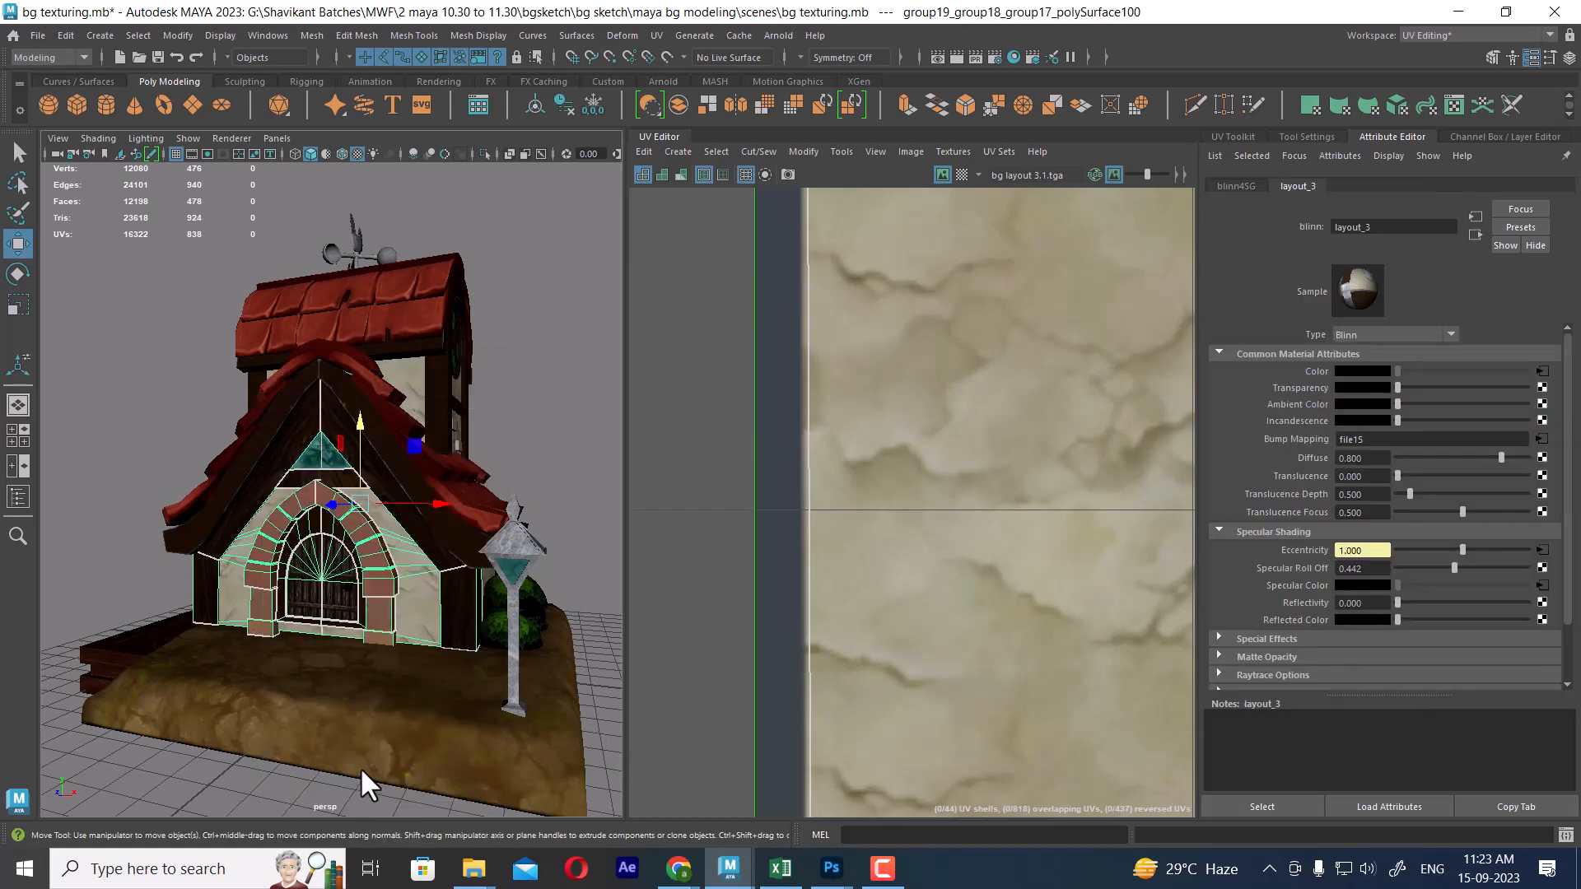
Replace the colour image of the ground's bg_layout_1 material with bg layout 1_diffuse.tga.
left_click(408, 690)
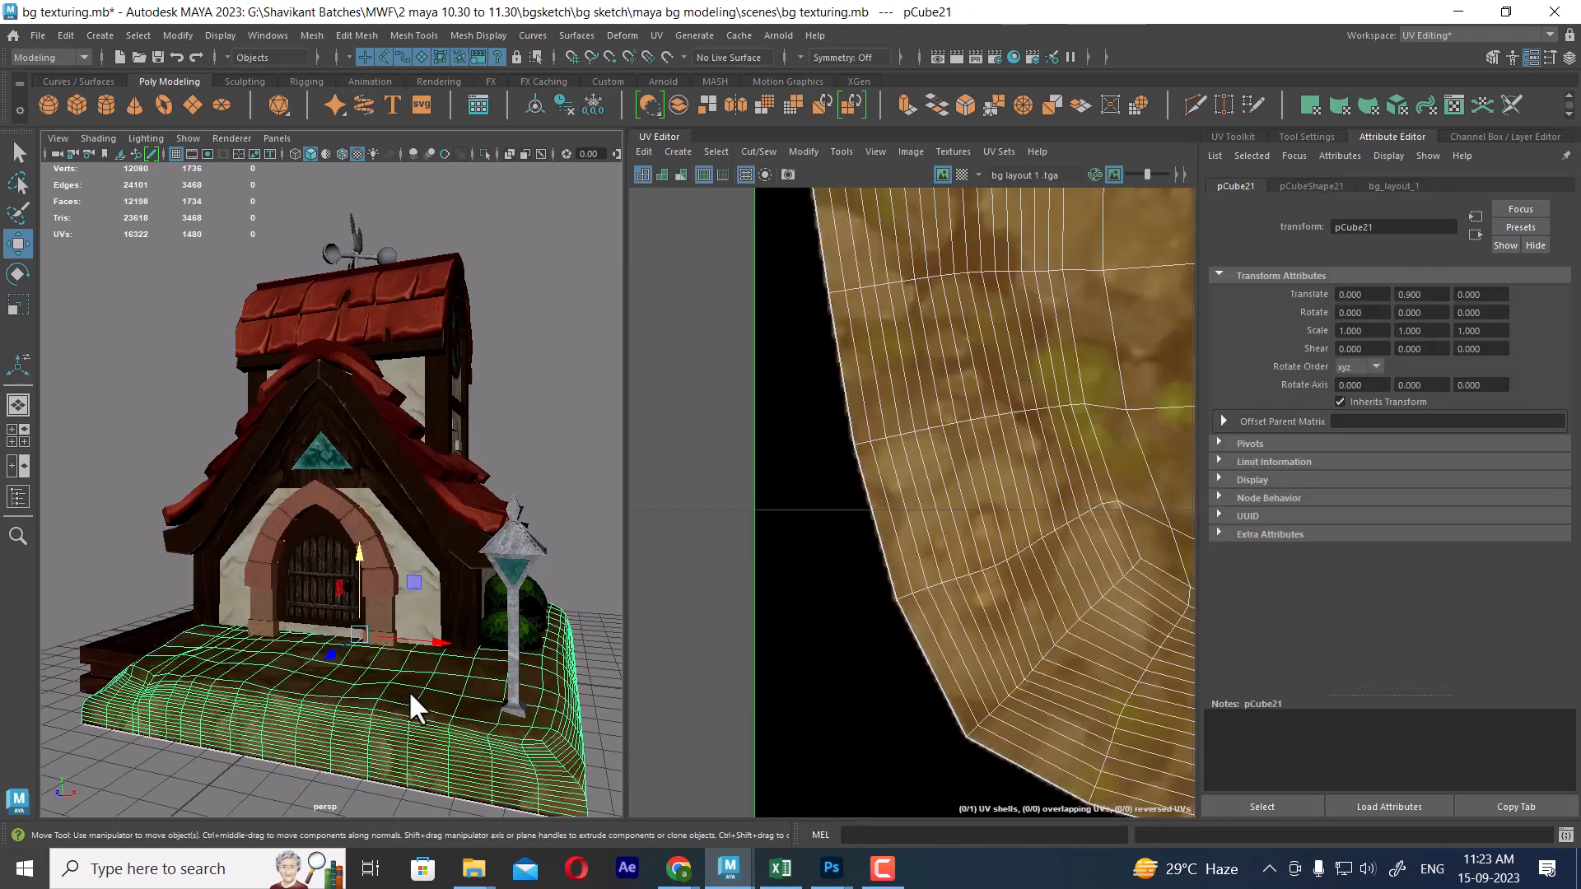
right_click(408, 690)
left_click(406, 778)
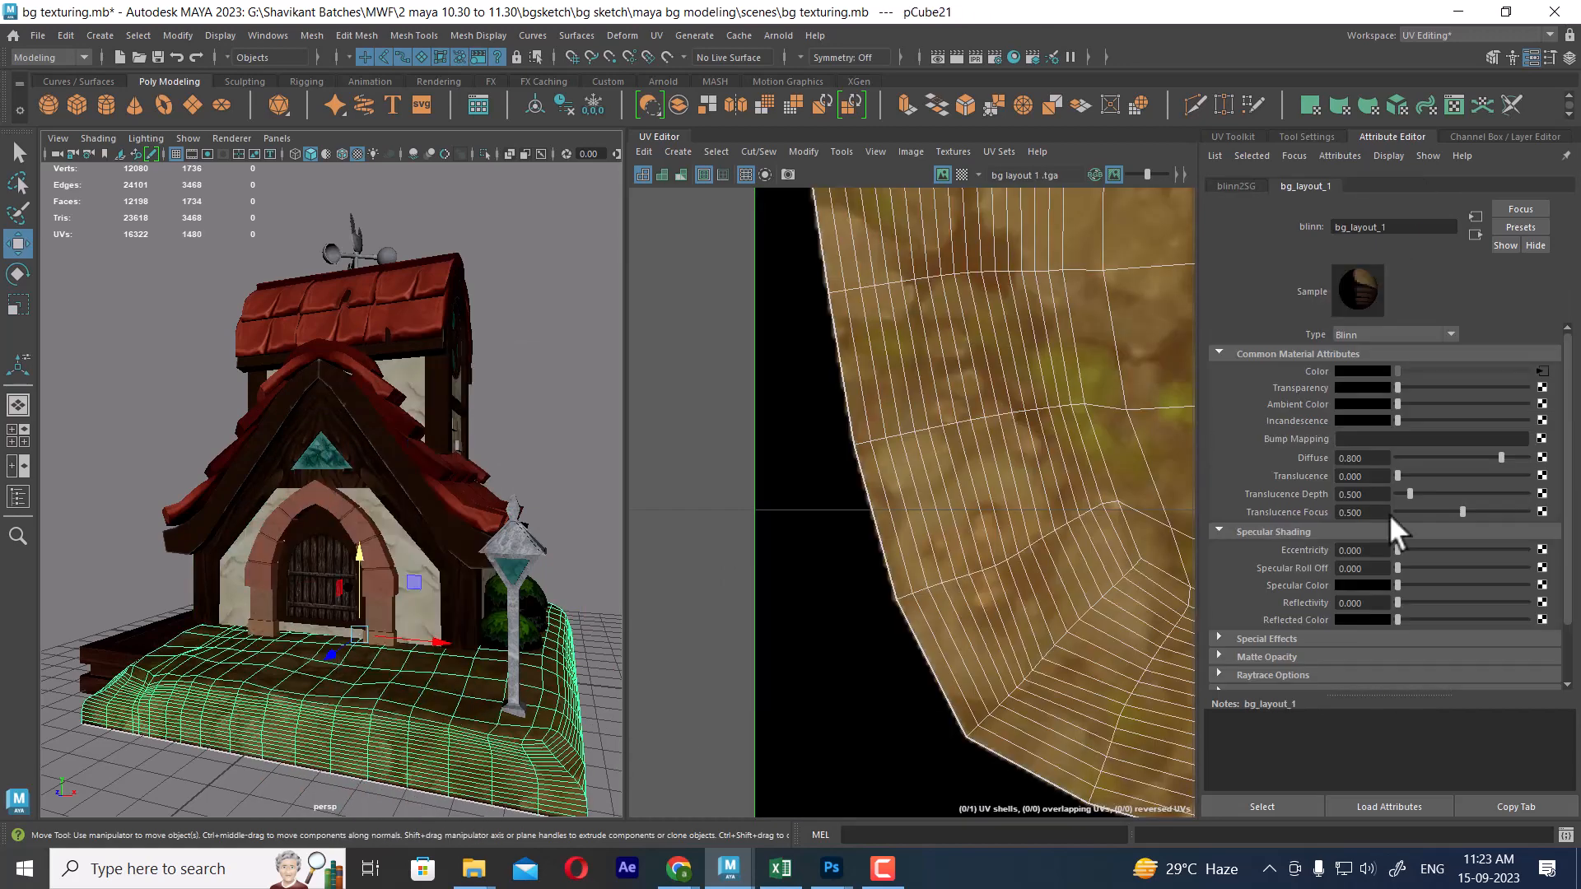
left_click(1541, 371)
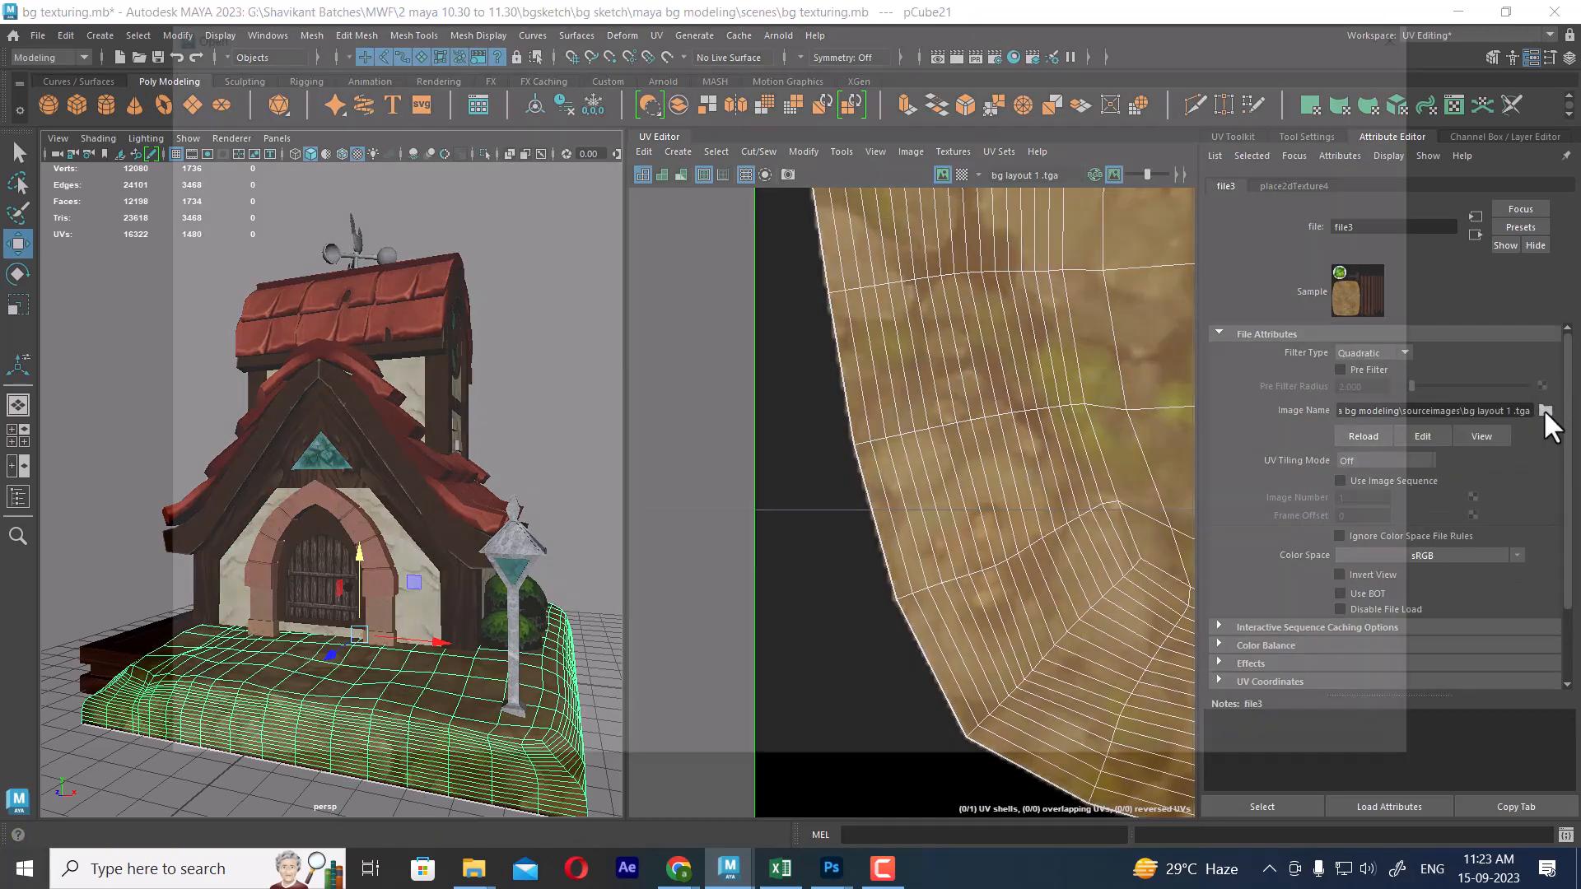
left_click(1544, 410)
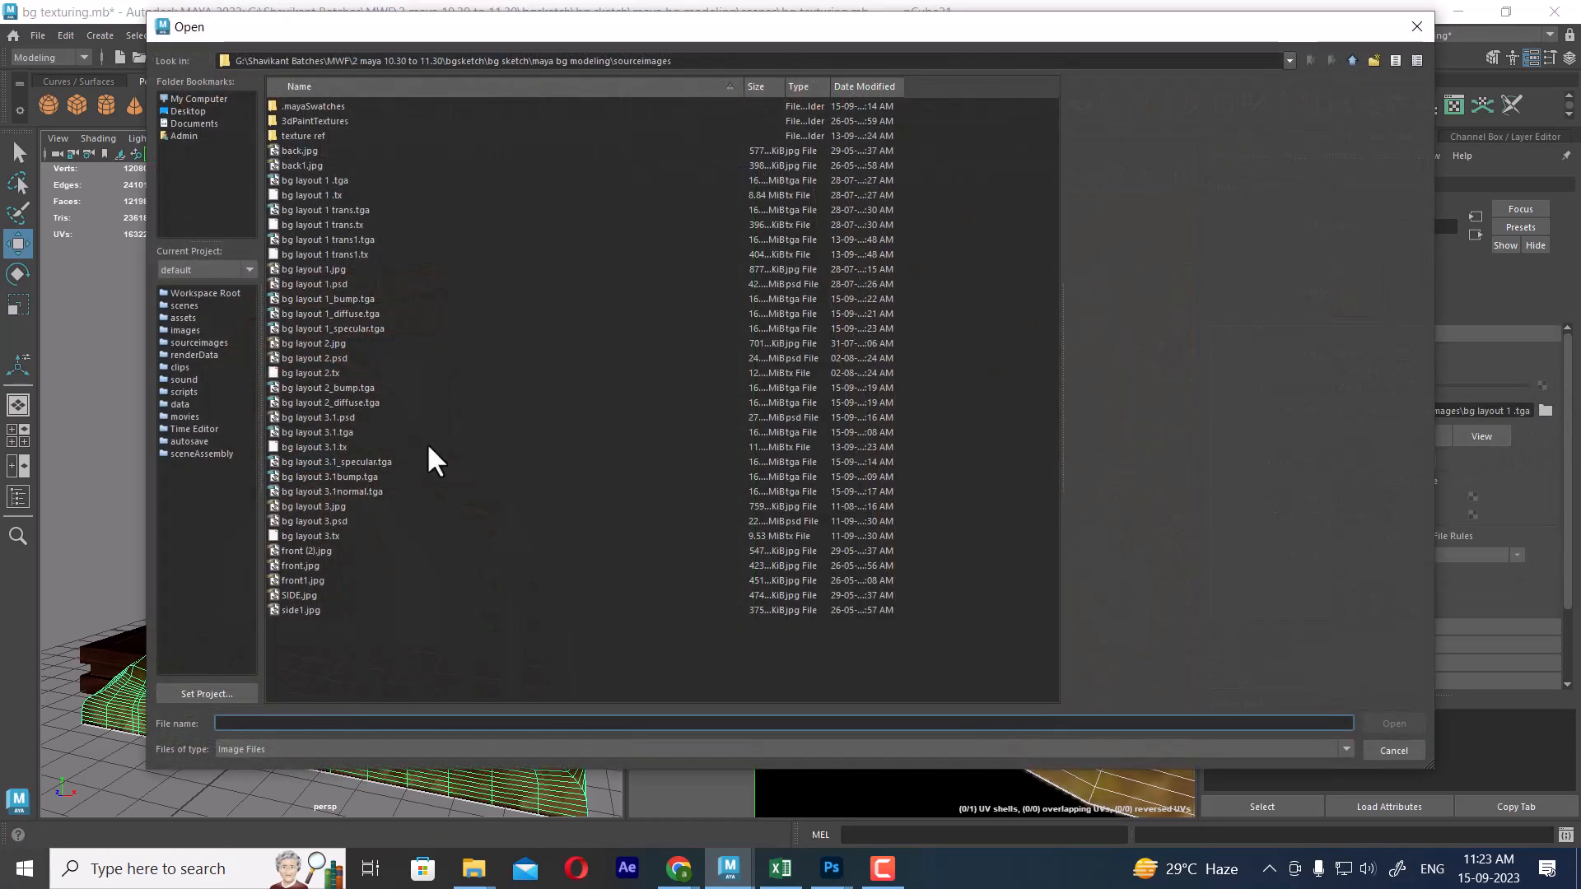
double_click(316, 313)
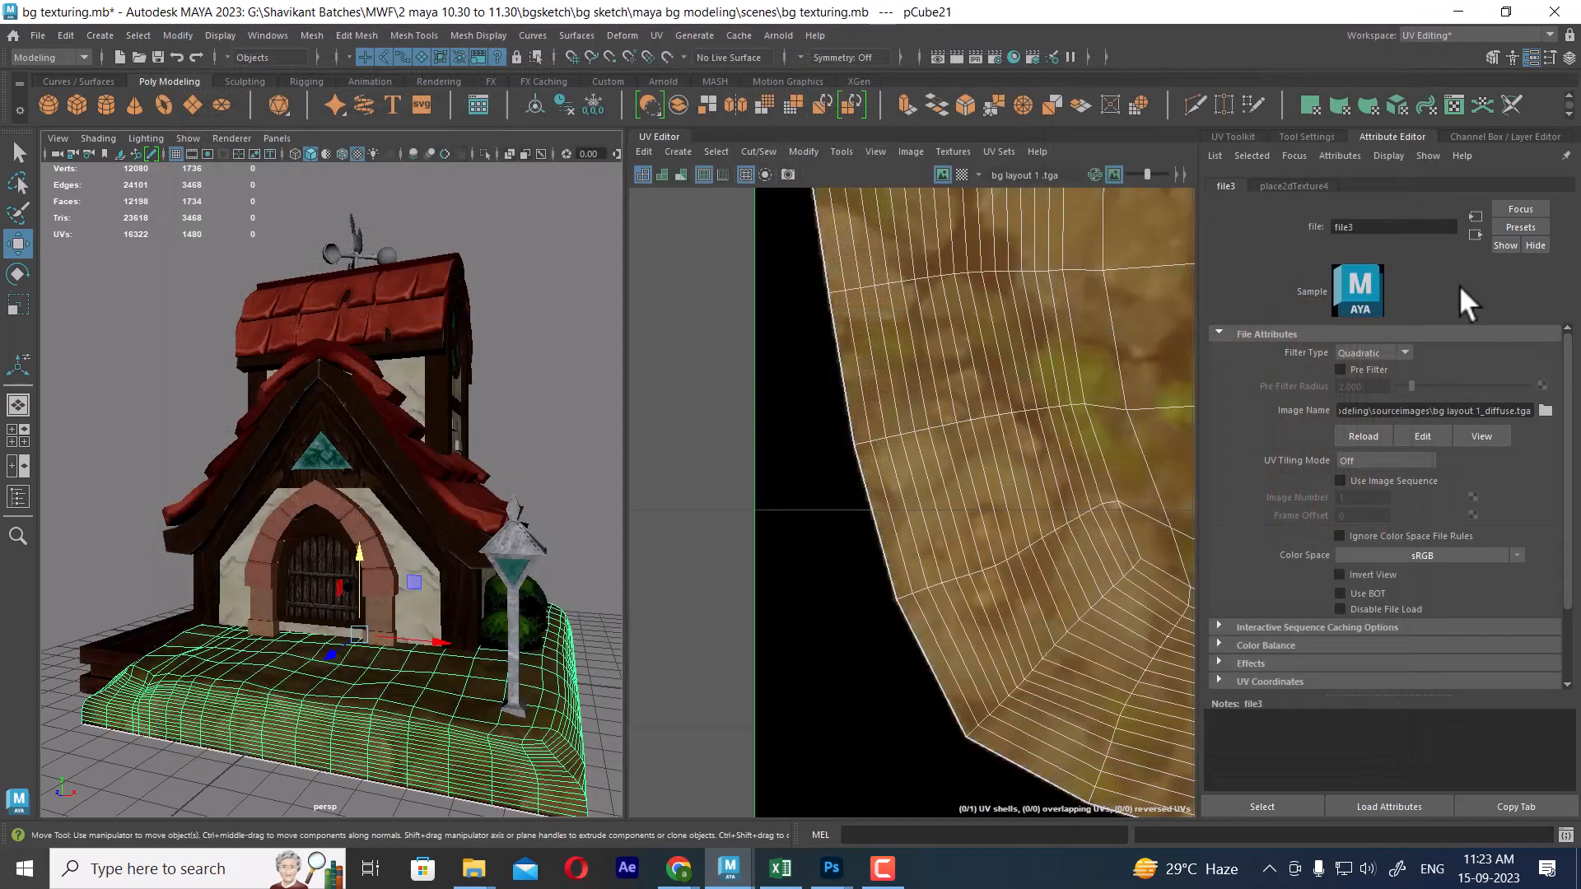
left_click(1472, 234)
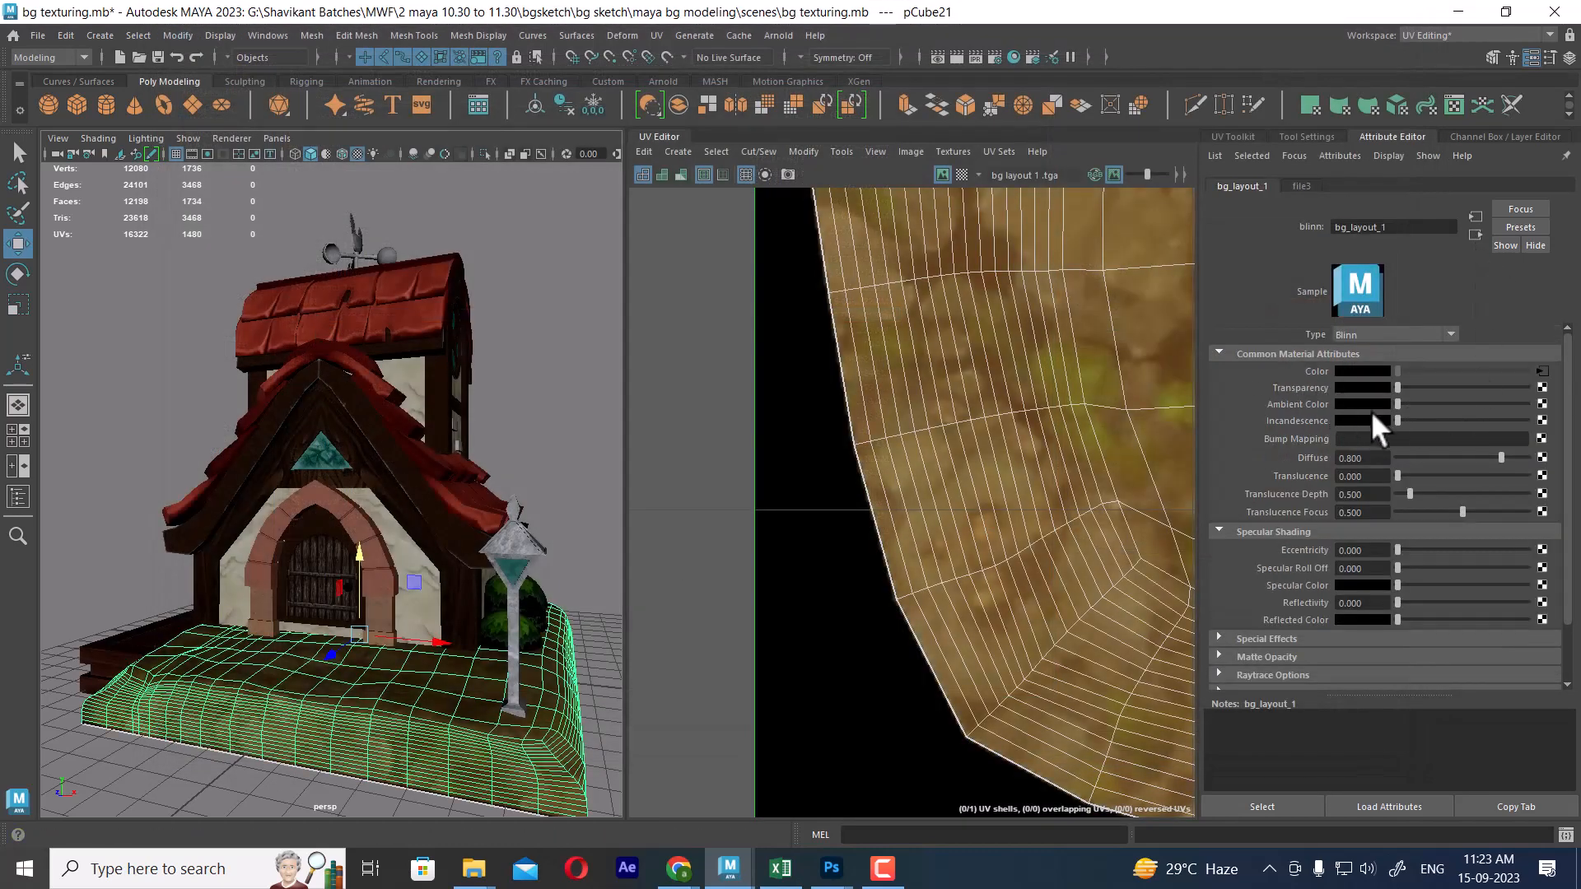
Add a File texture to the bg_layout_1 material's Bump Mapping and load bg layout 1_bump.tga from the sourceimages folder.
left_click(1541, 439)
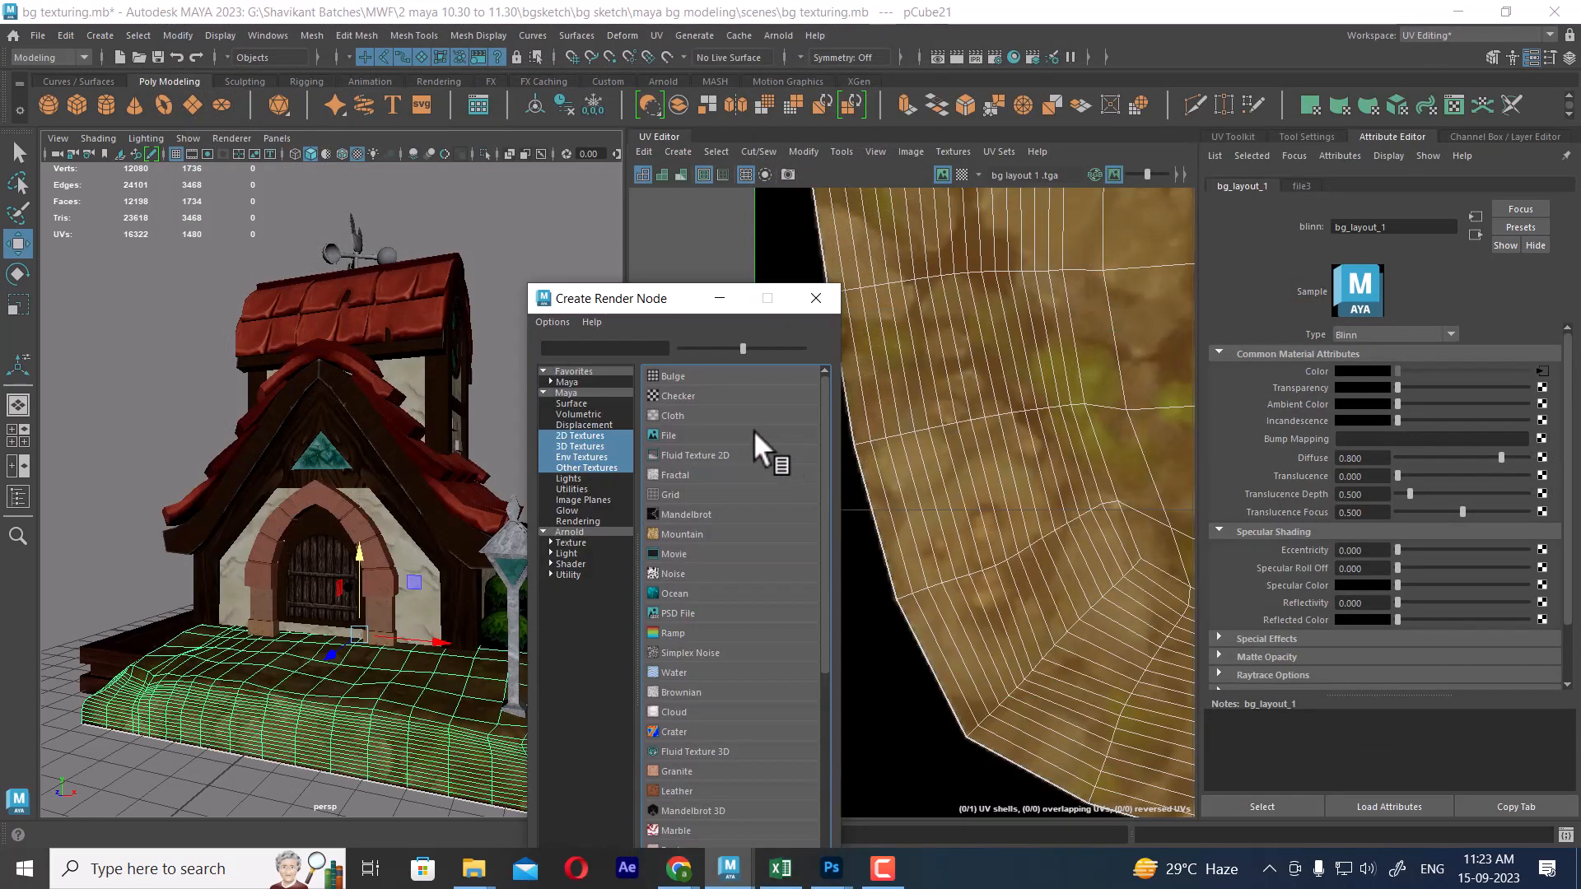
left_click(754, 434)
left_click_drag(1388, 371, 1237, 371)
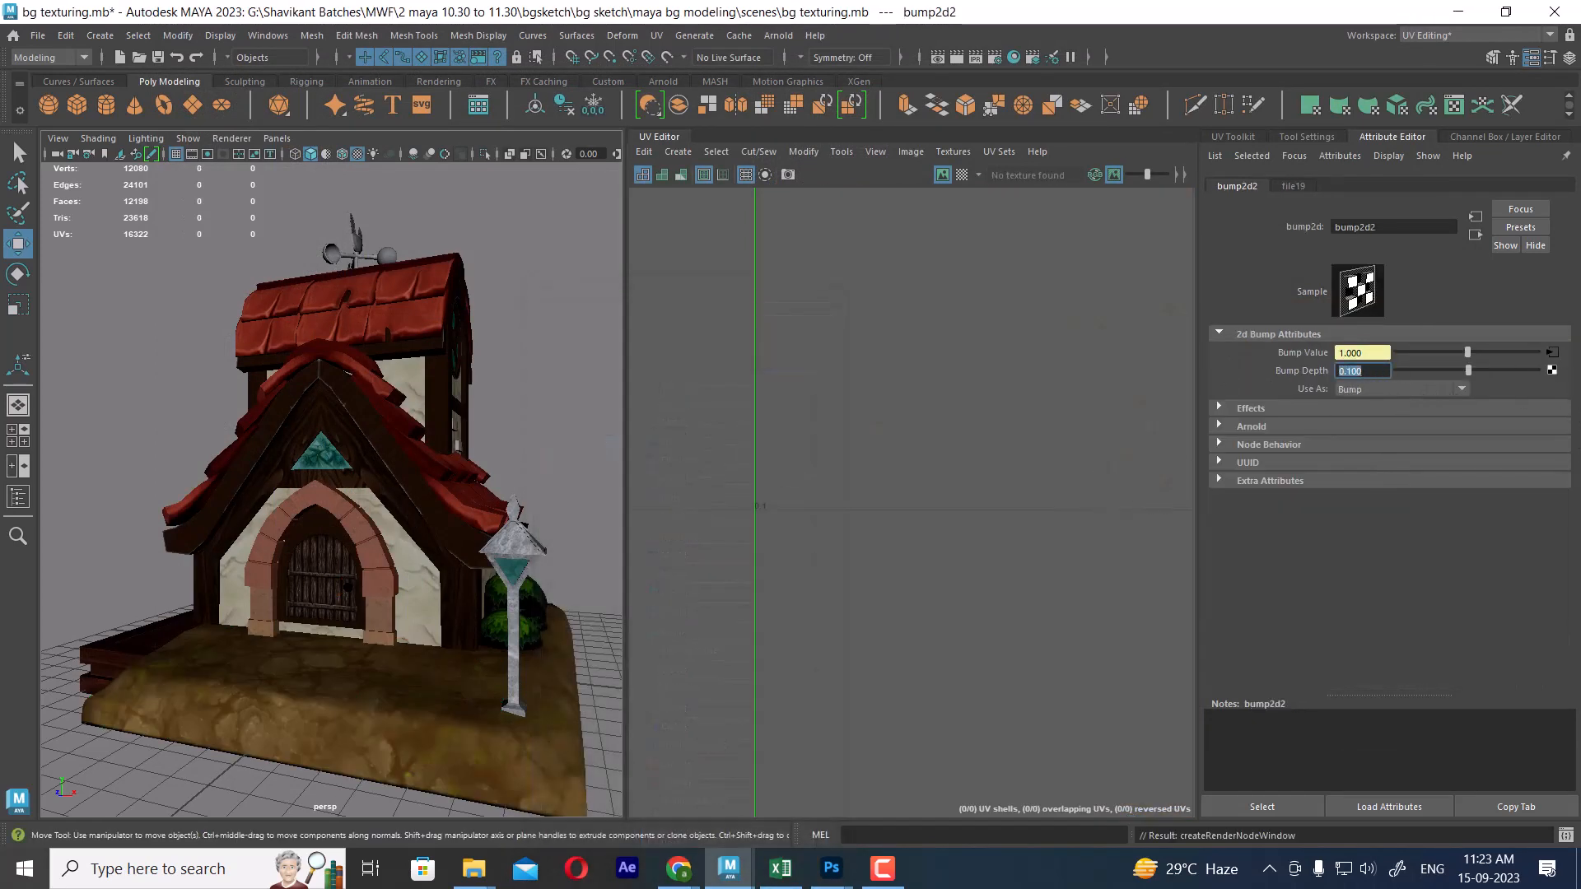
left_click(1552, 370)
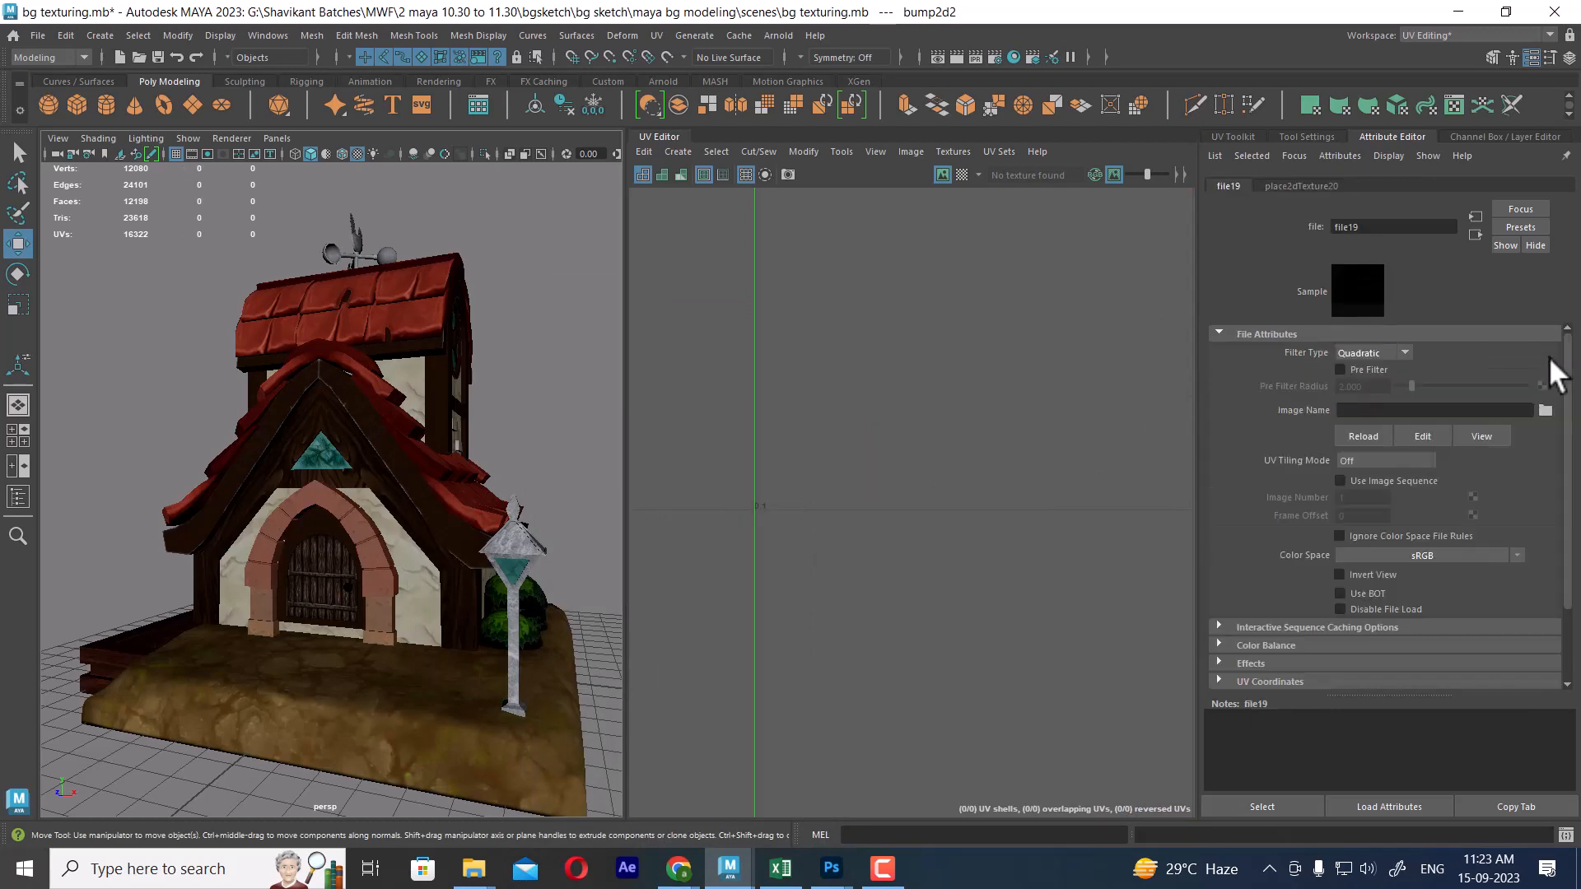
left_click(1543, 410)
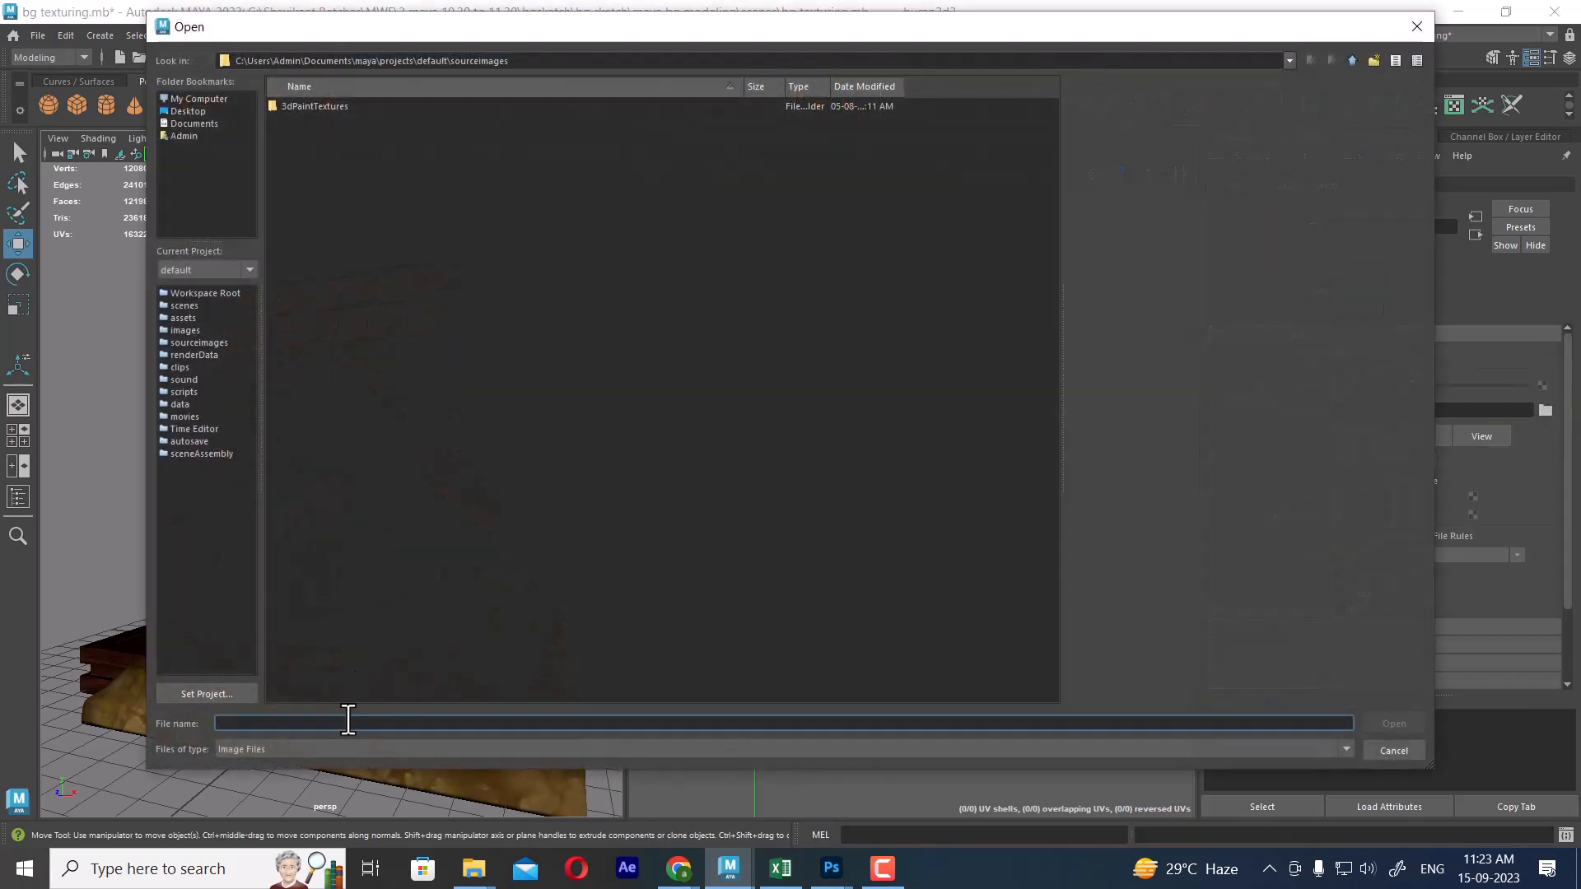
type("G:\\Shavikant Batches\\MWF\\2 maya 10.30 to 11.30\\bgsketch\\bg sketch\\maya bg modeling\\sourceimages")
key("Return")
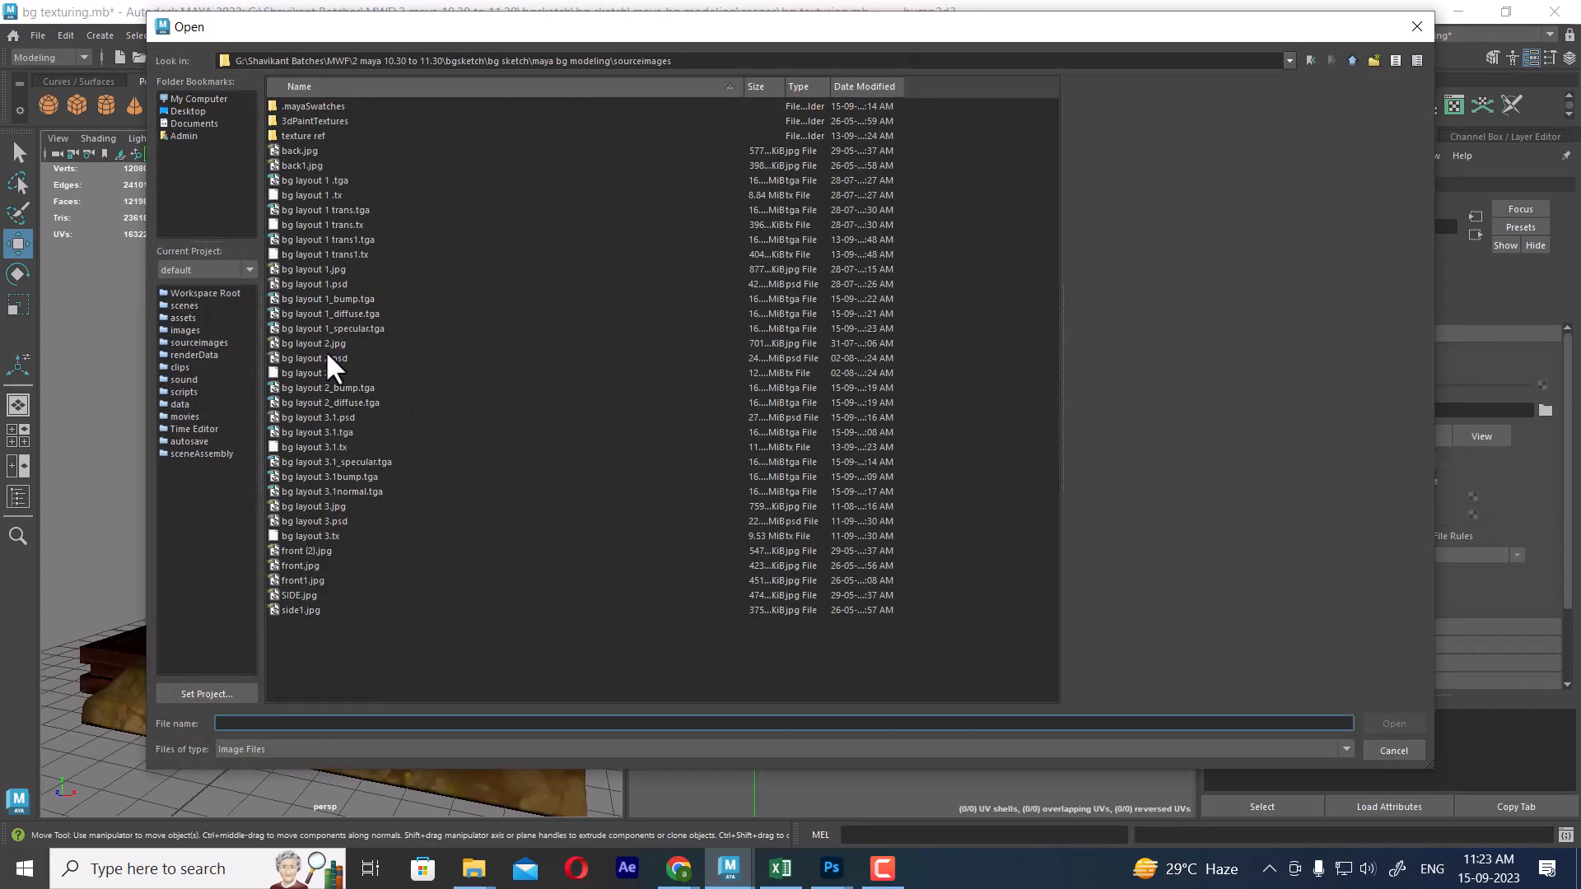
left_click(315, 299)
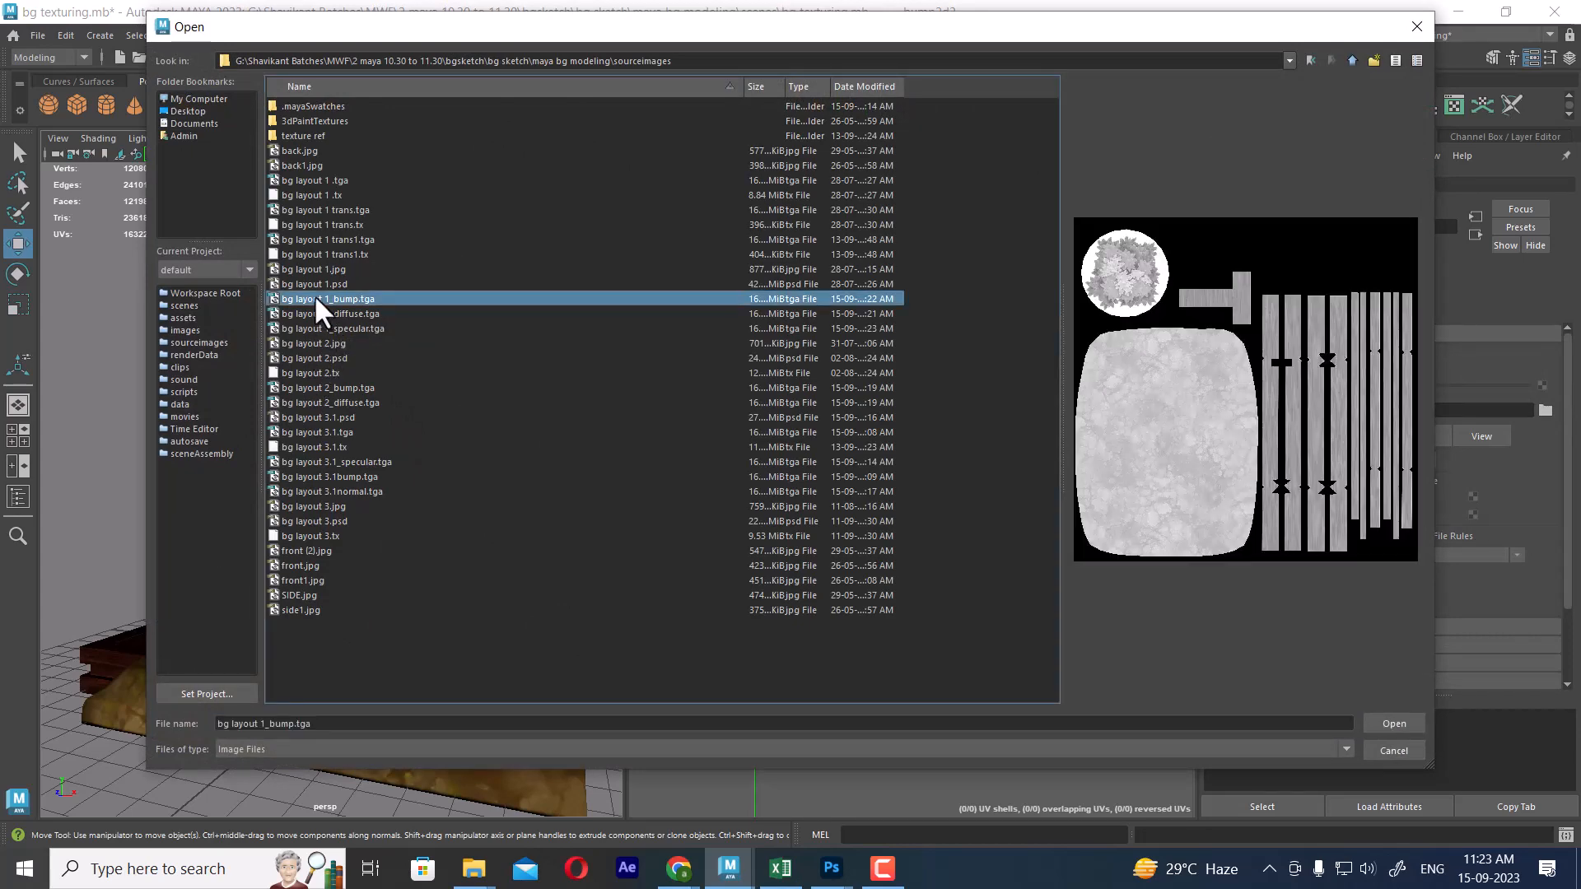
double_click(312, 298)
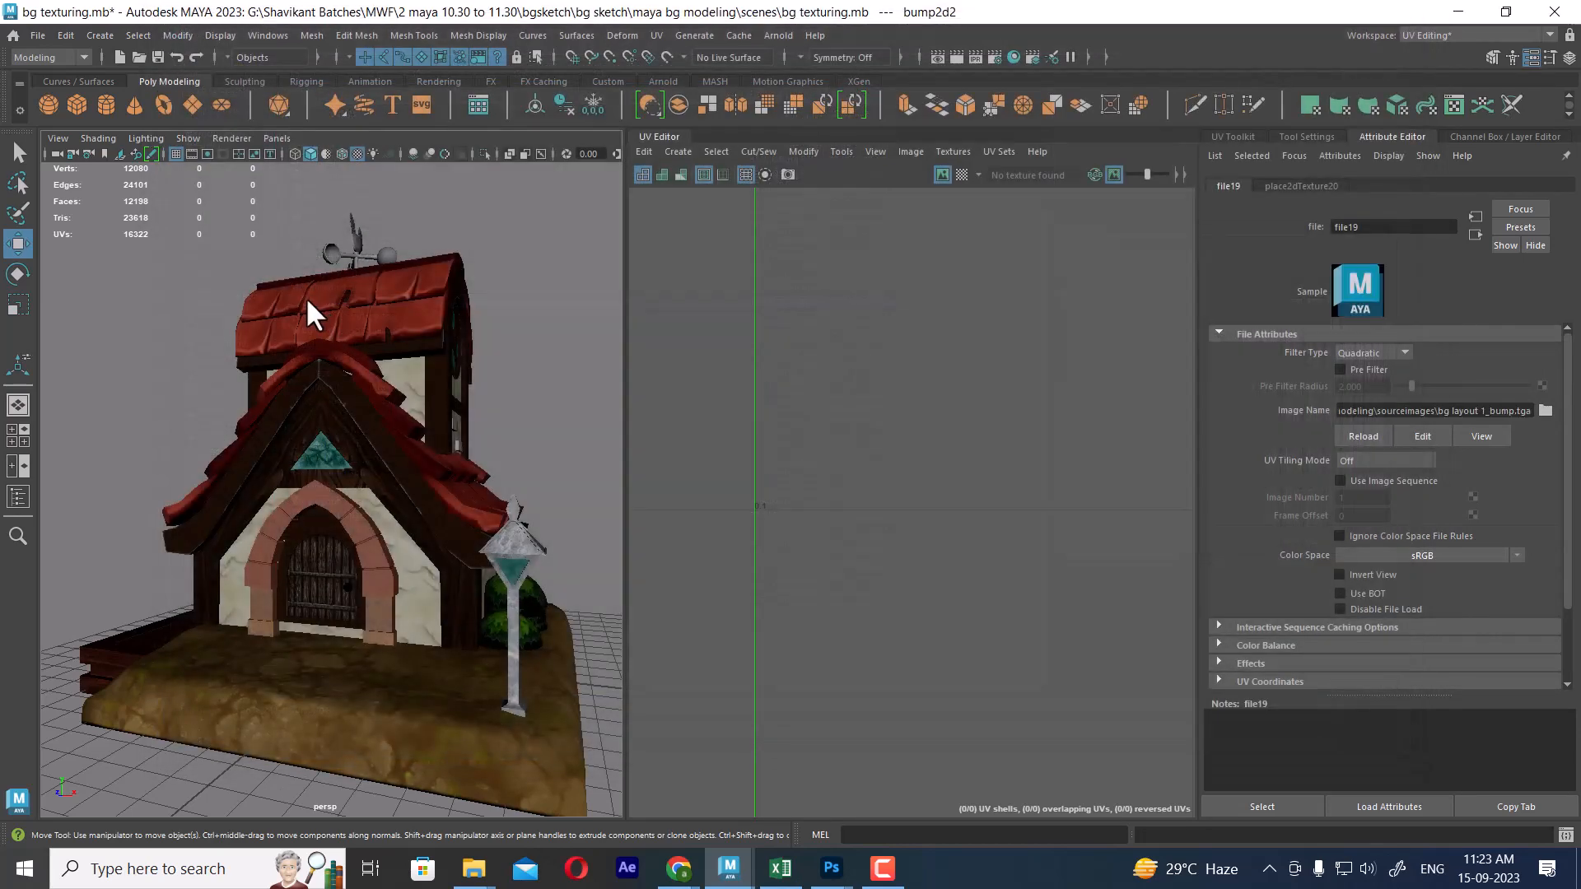
Review the bump node's Use As options, keep Bump, and return to the bg_layout_1 material's attributes.
left_click(1475, 235)
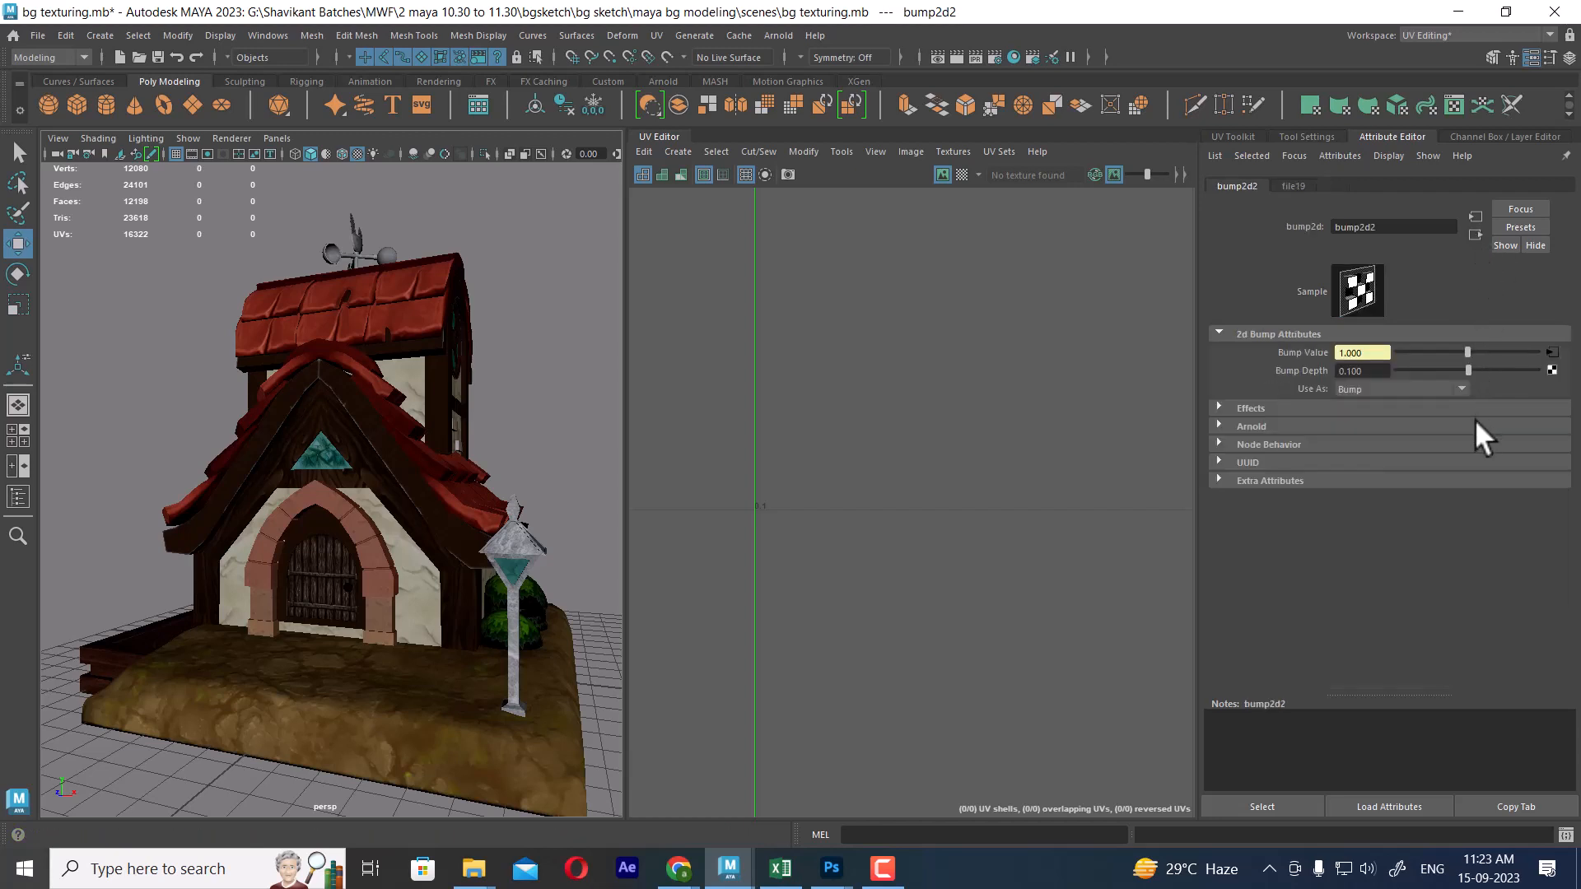
left_click(1406, 389)
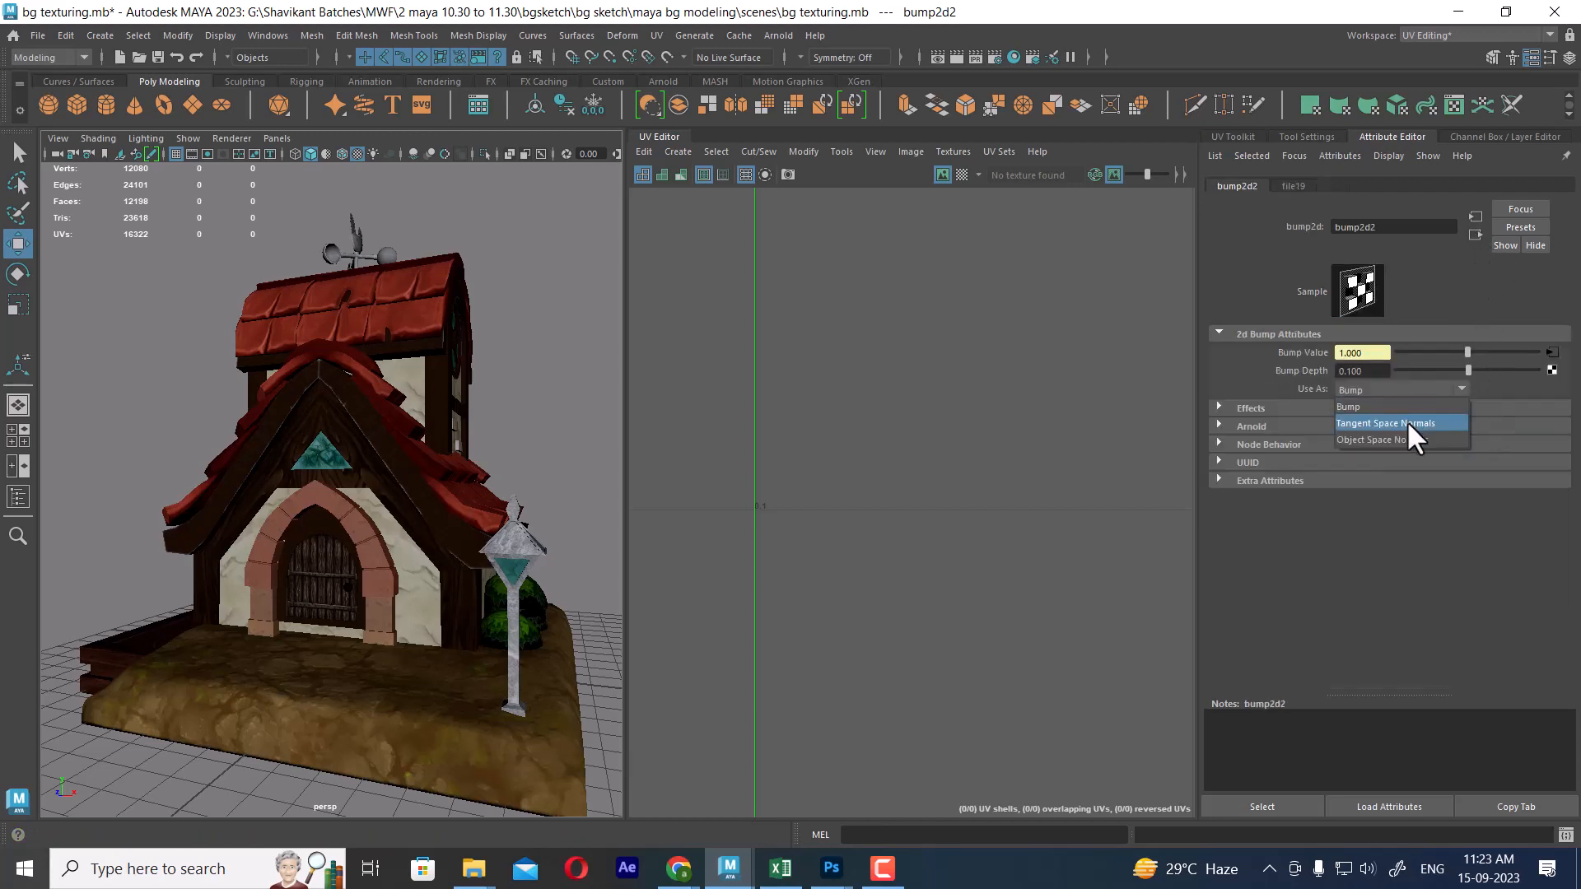
left_click(1406, 422)
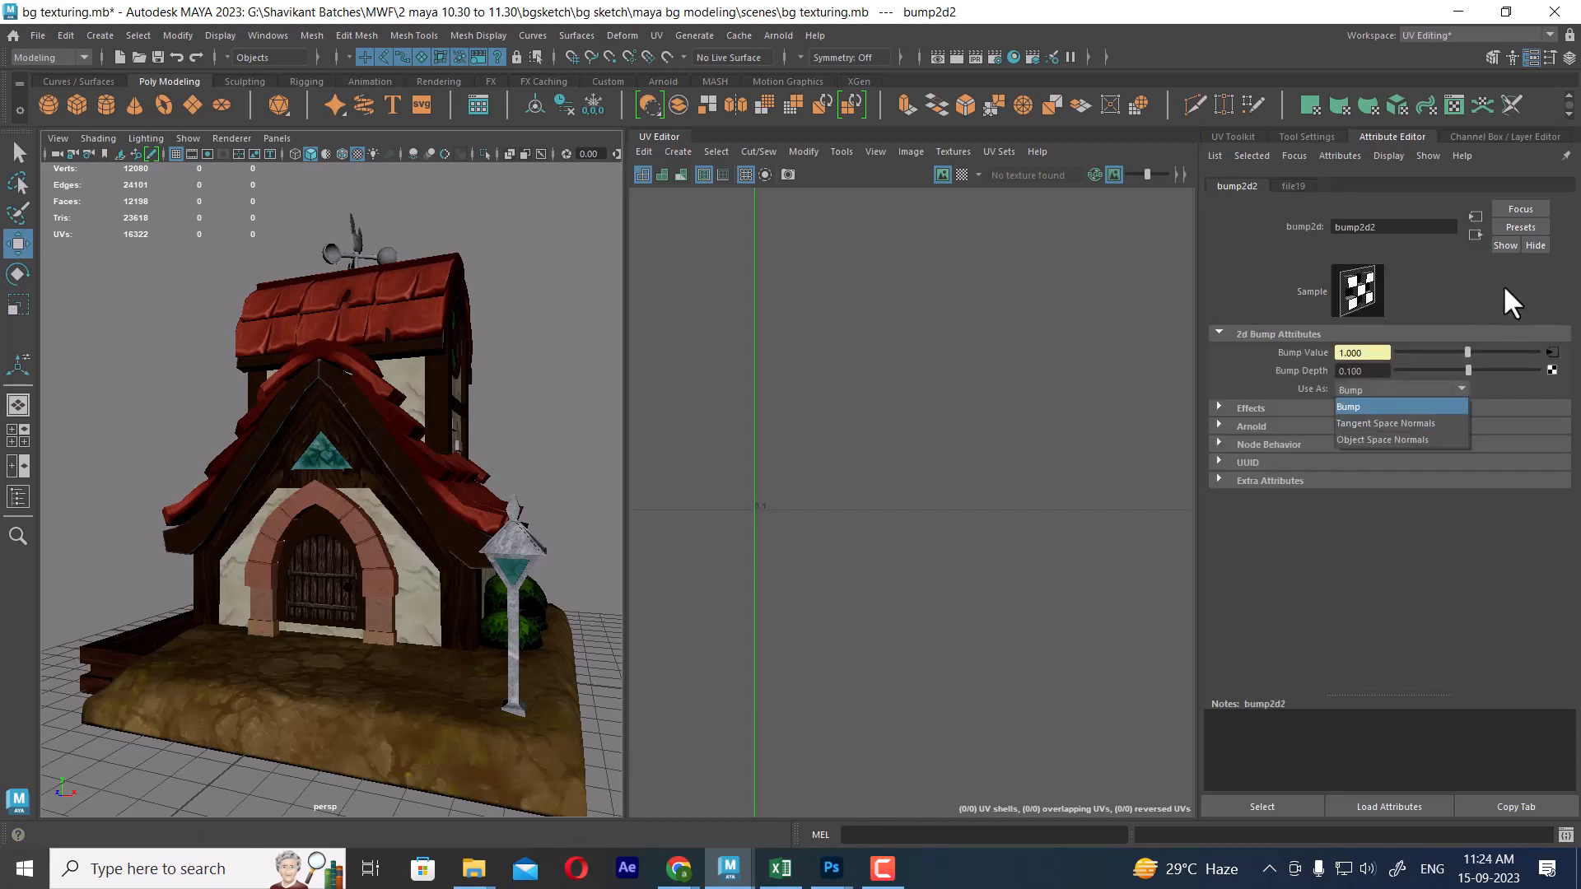
left_click(1473, 235)
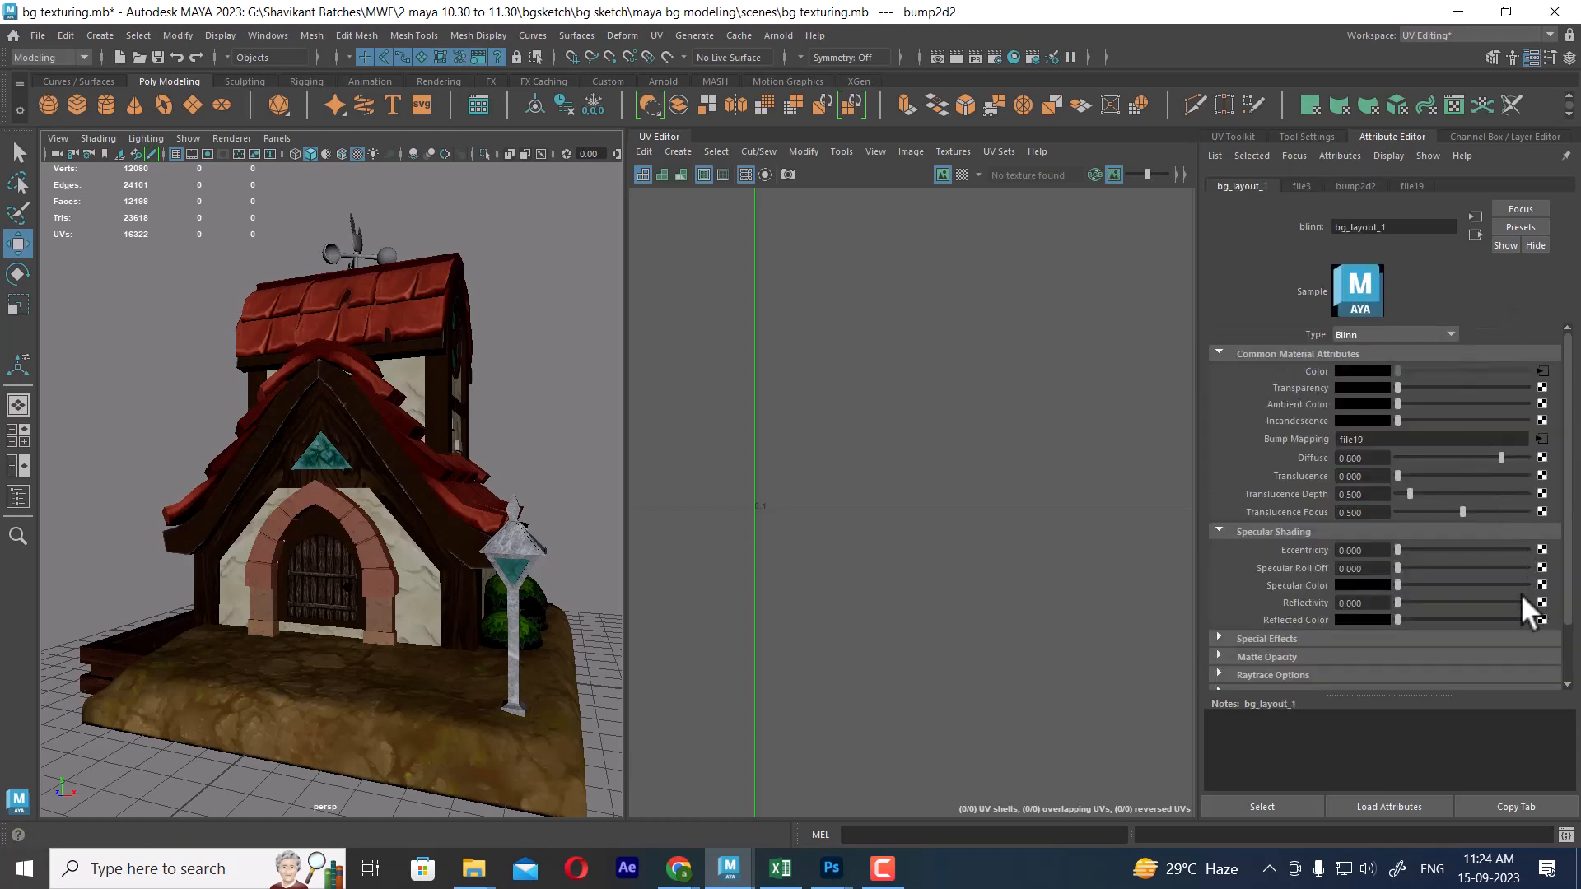
Add a File texture to the bg_layout_1 material's Eccentricity and load bg layout 1_specular.tga from the sourceimages folder.
left_click(1542, 550)
left_click(670, 455)
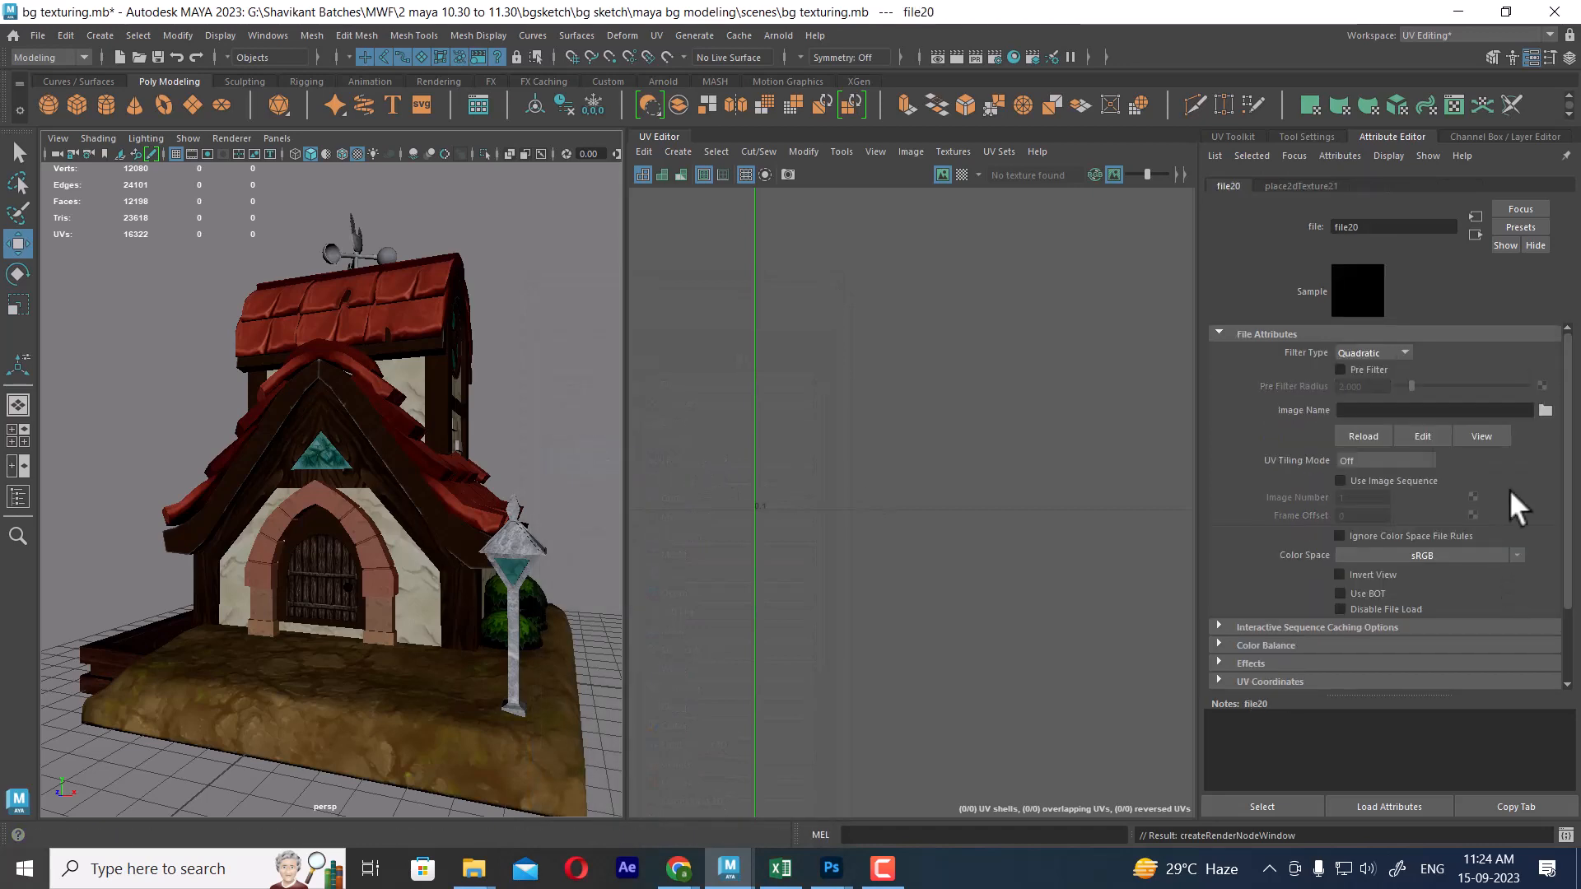
left_click(1545, 410)
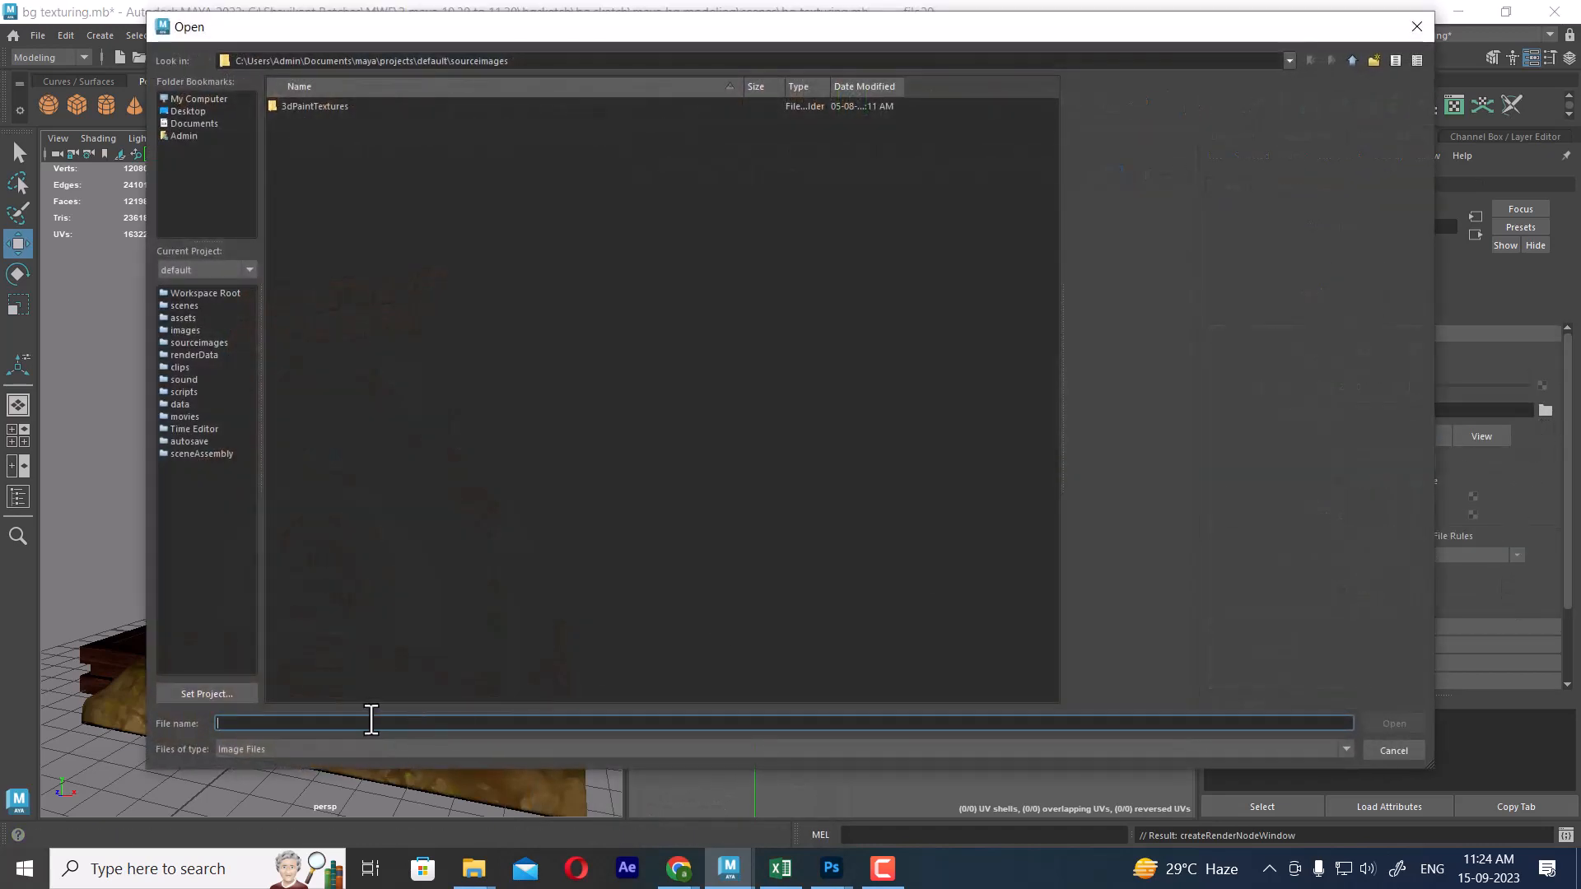
type("G:\\Shavikant Batches\\MWF\\2 maya 10.30 to 11.30\\bgsketch\\bg sketch\\maya bg modeling\\sourceimages")
key("Return")
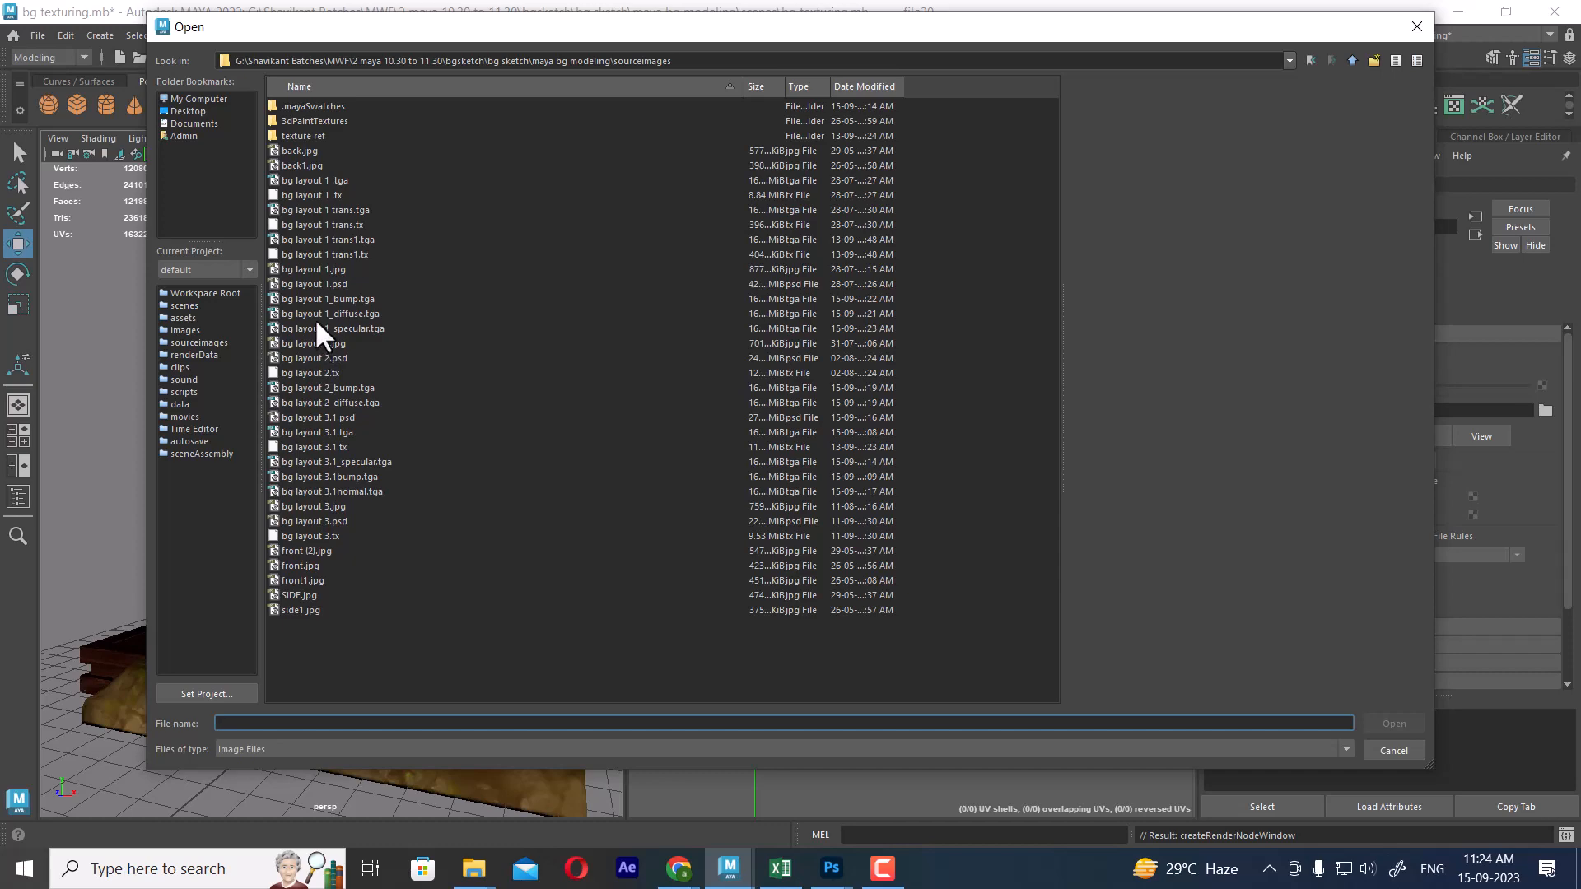
double_click(306, 328)
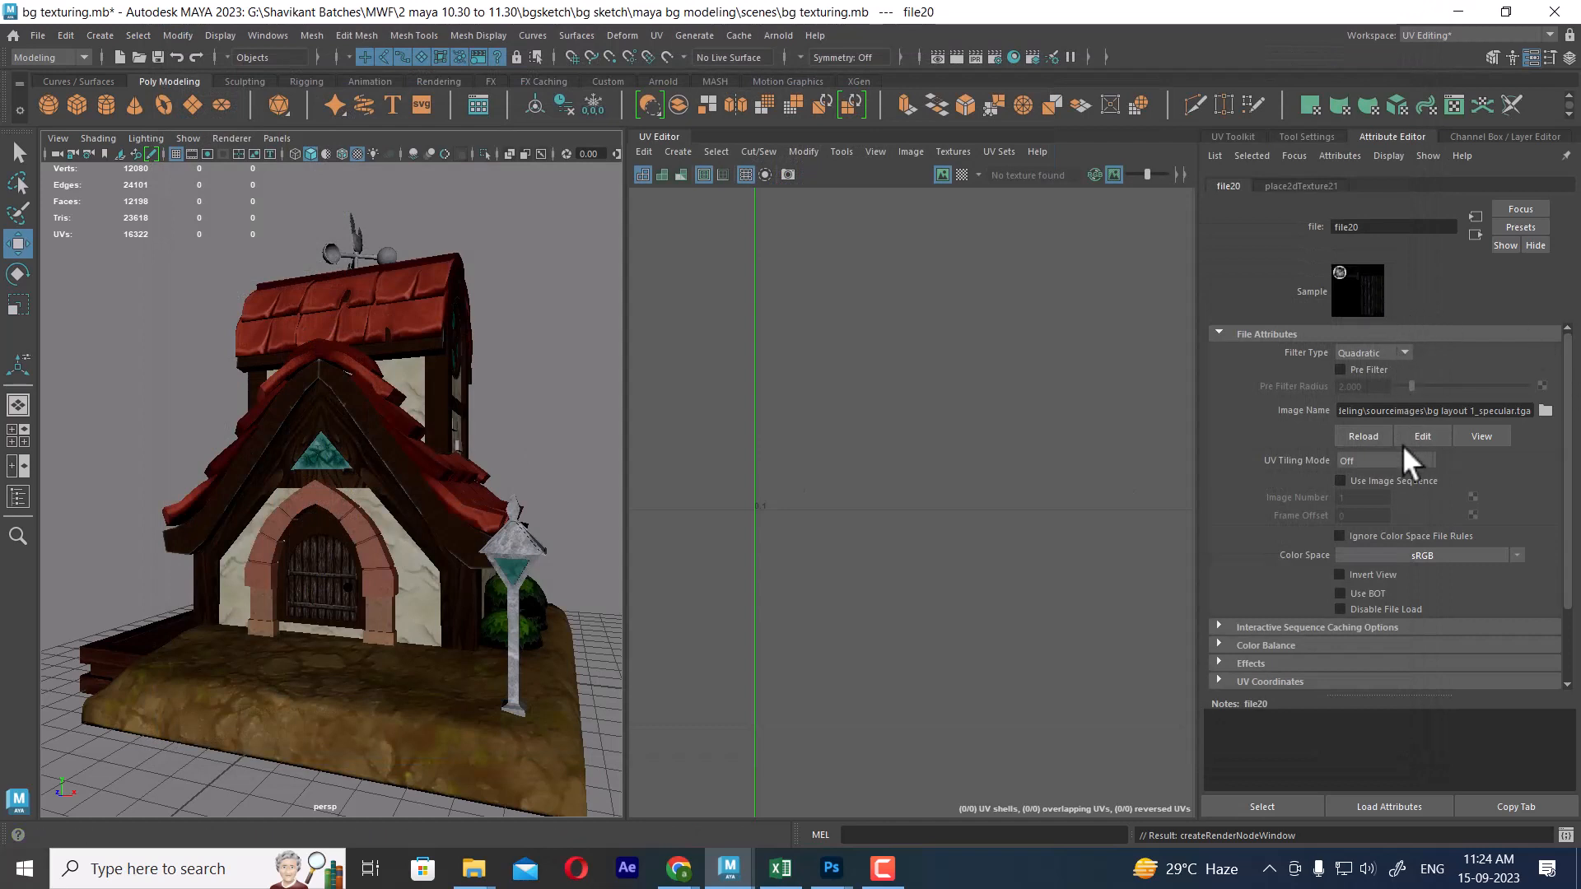
left_click(1475, 234)
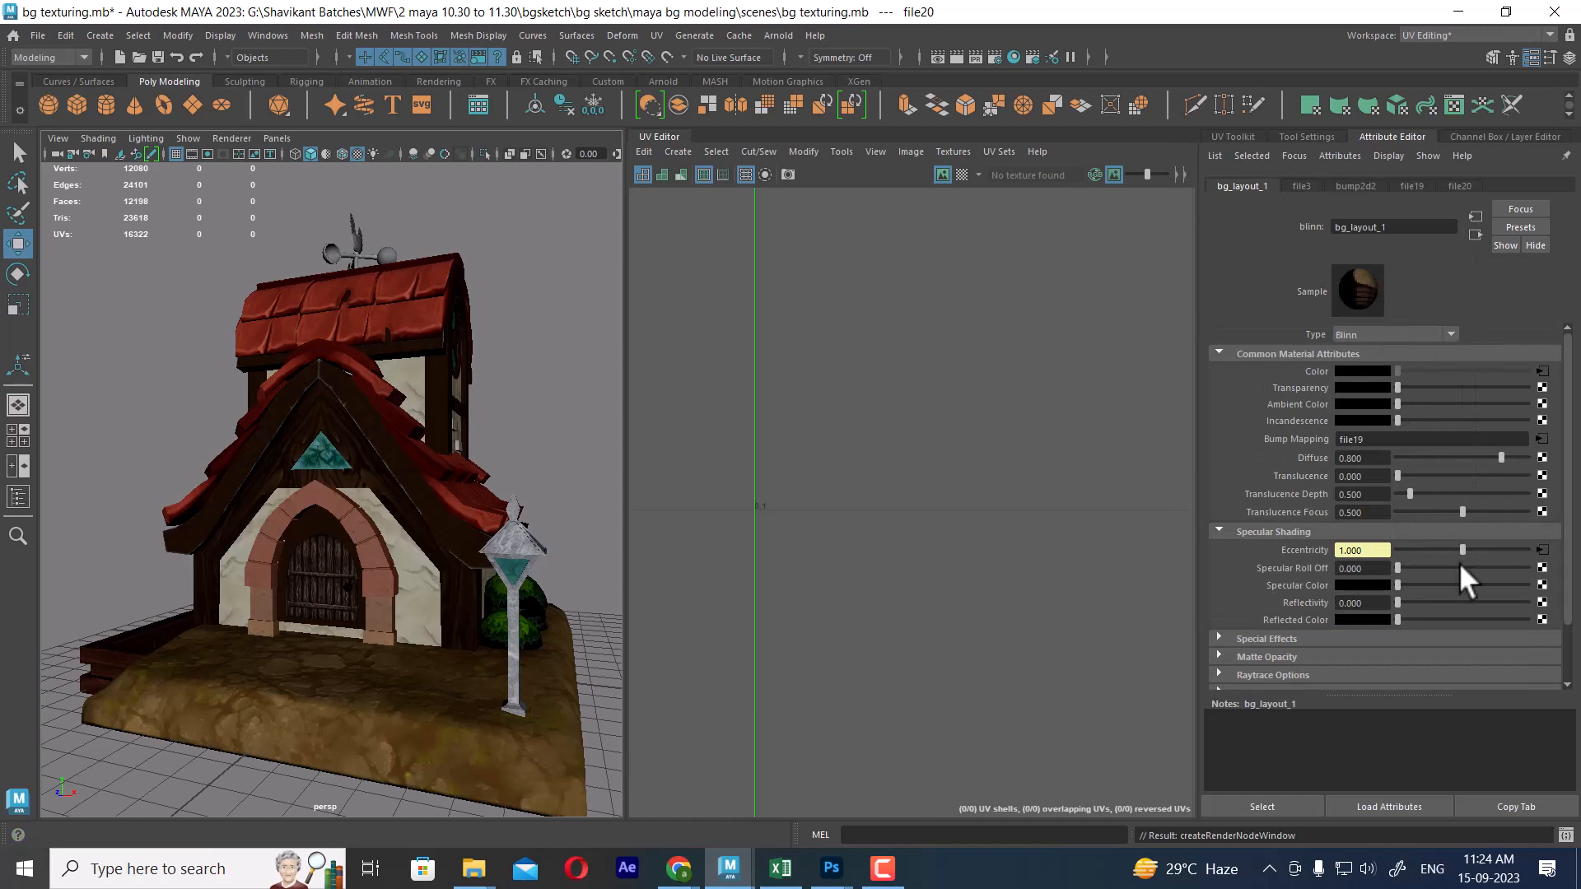
Set bg_layout_1's Specular Roll Off to 0.192, lighten its Specular Color to grey, and test-render the perspective view.
left_click_drag(1417, 568, 1434, 585)
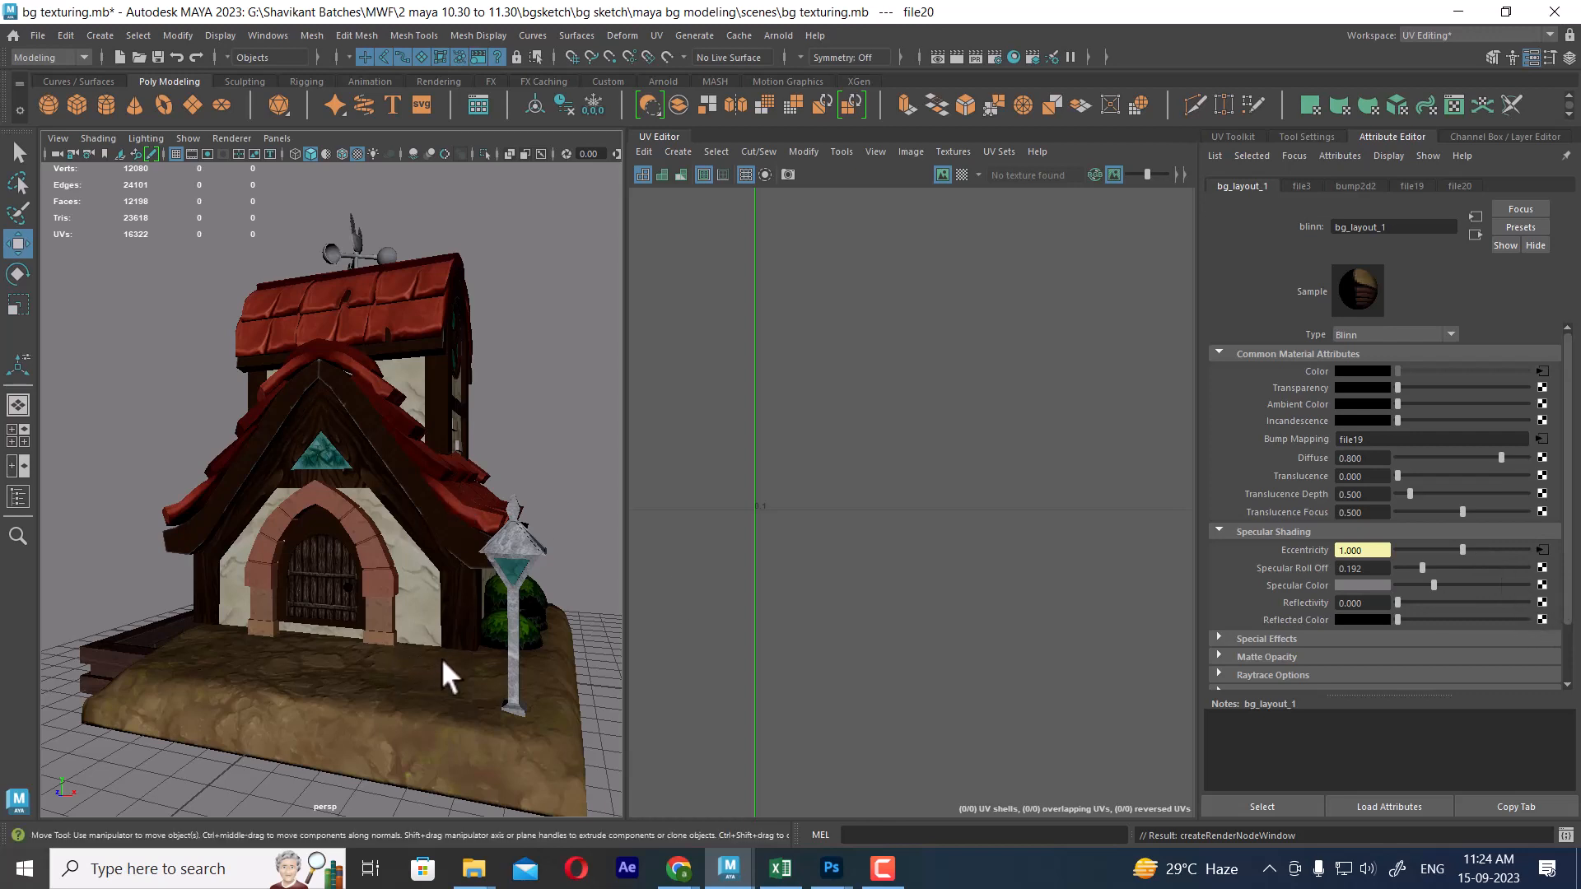
left_click(955, 55)
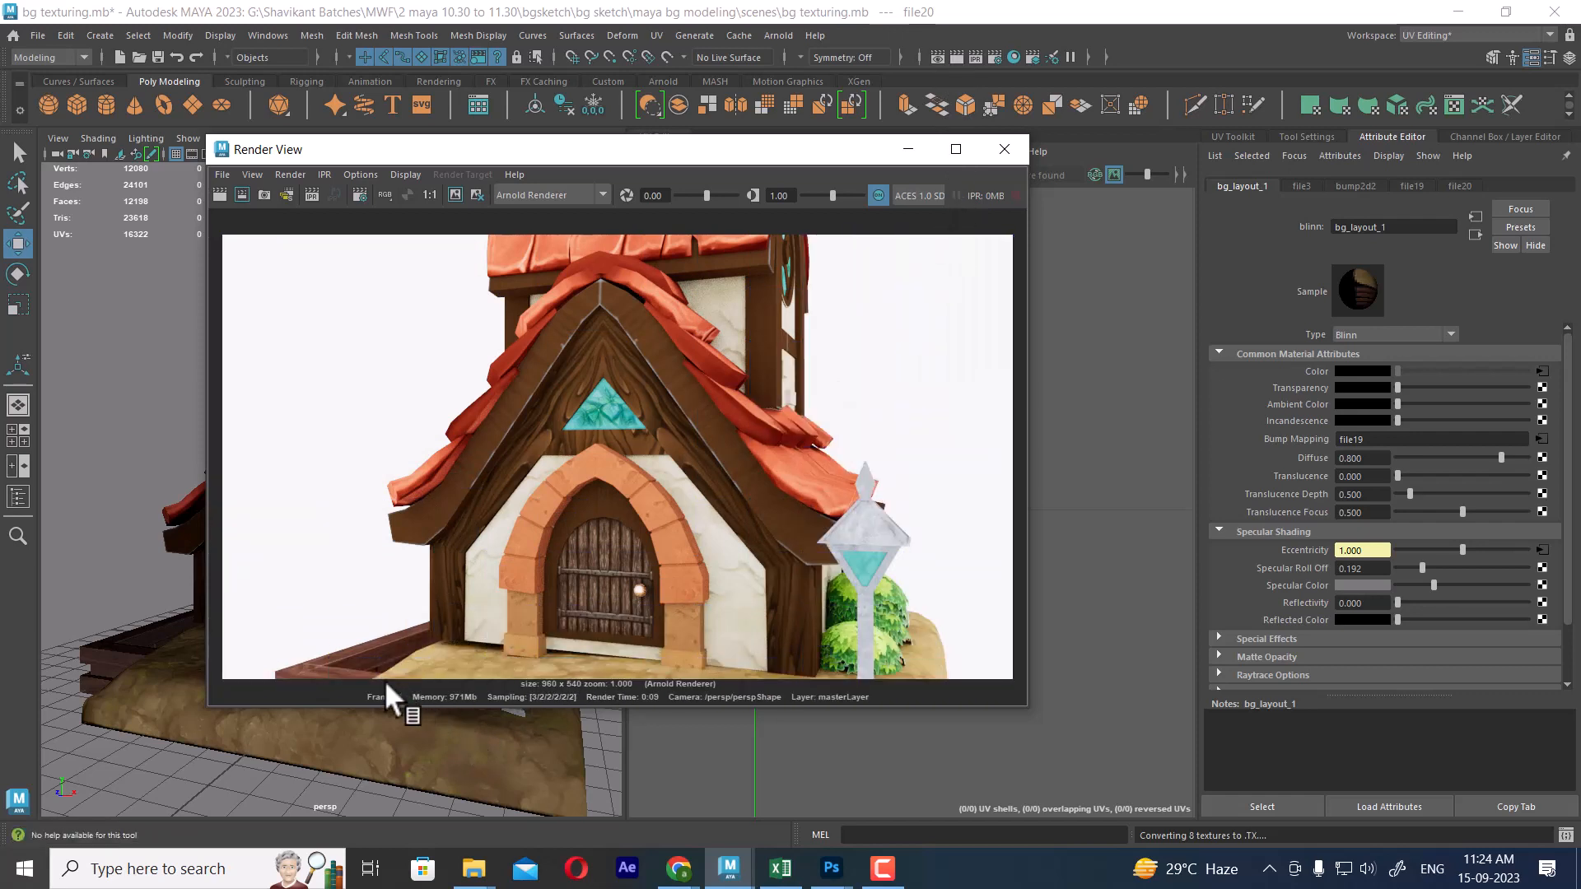
left_click(1005, 149)
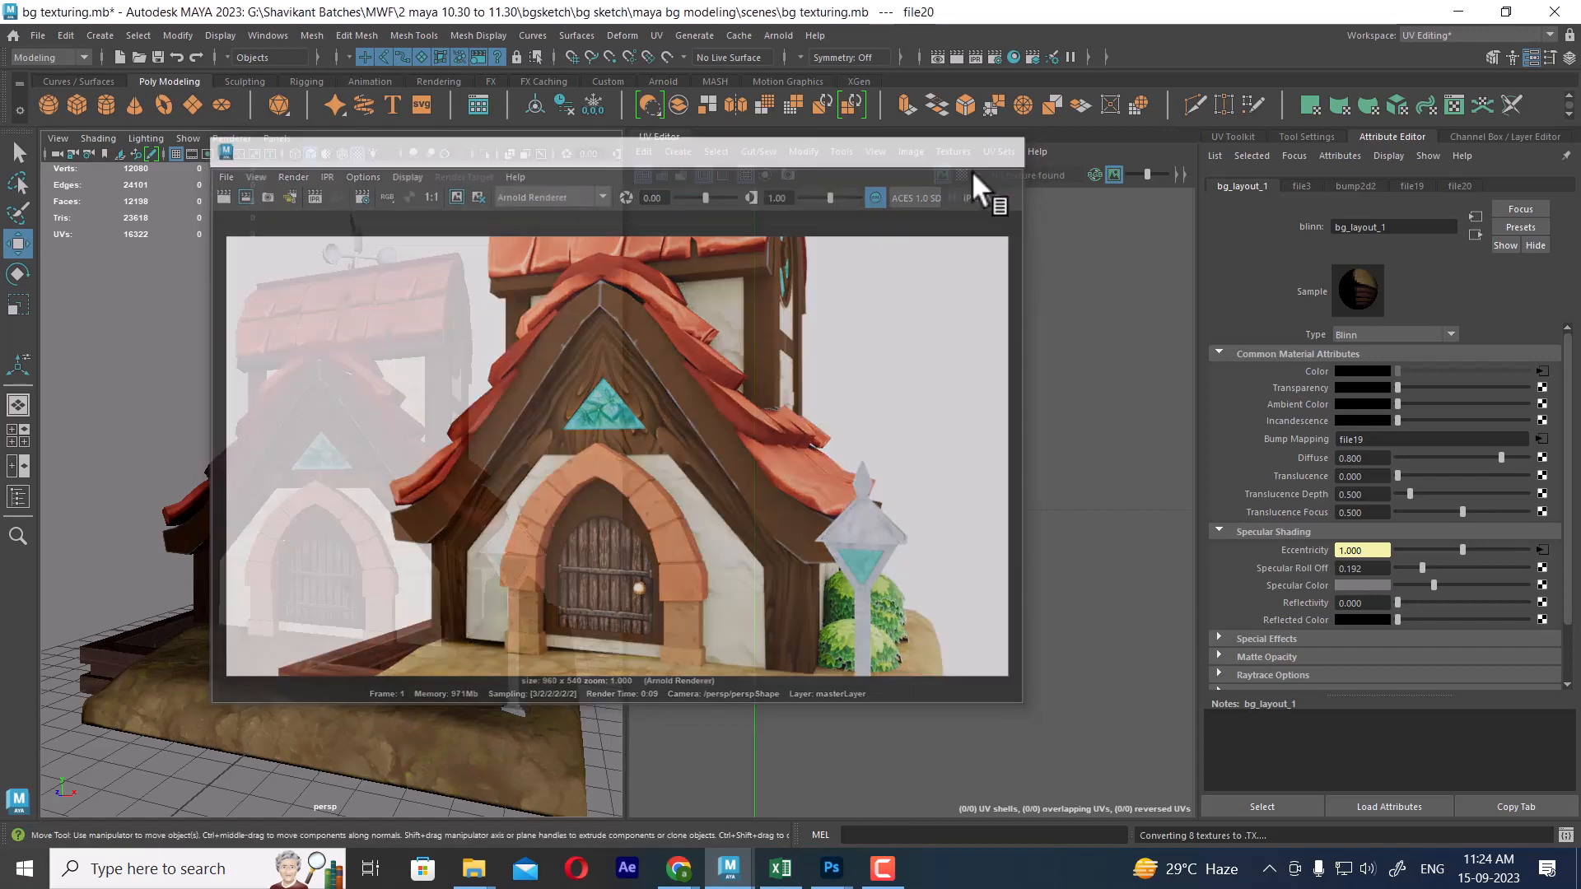
Replace the colour image of the roof's layout_2_roof material with bg layout 2_diffuse.tga.
scroll(452, 713, "down", 3)
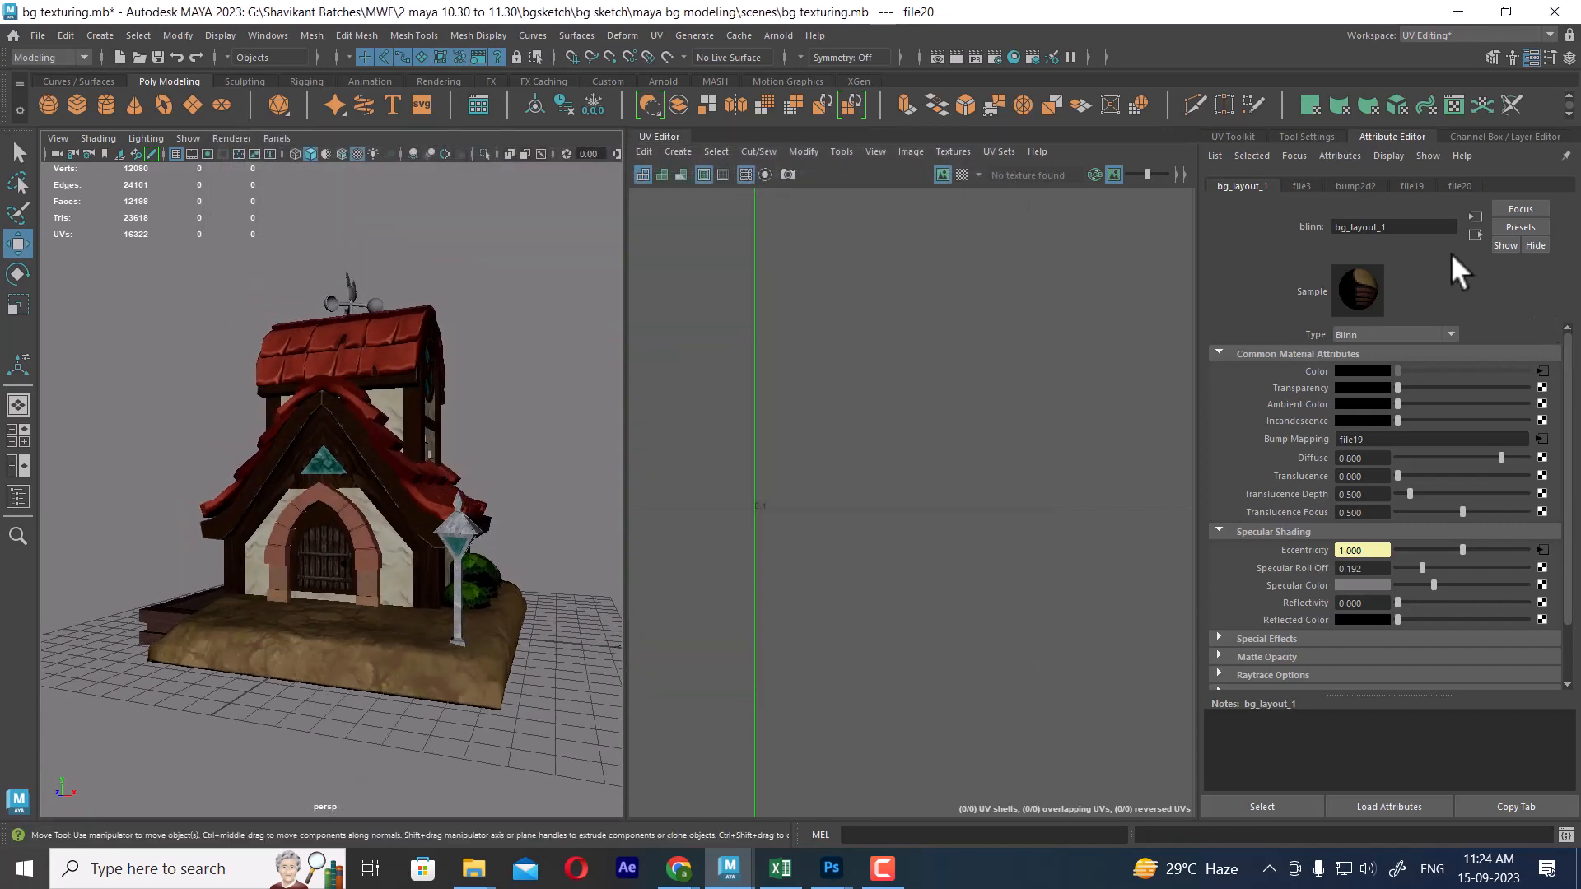
left_click(1474, 235)
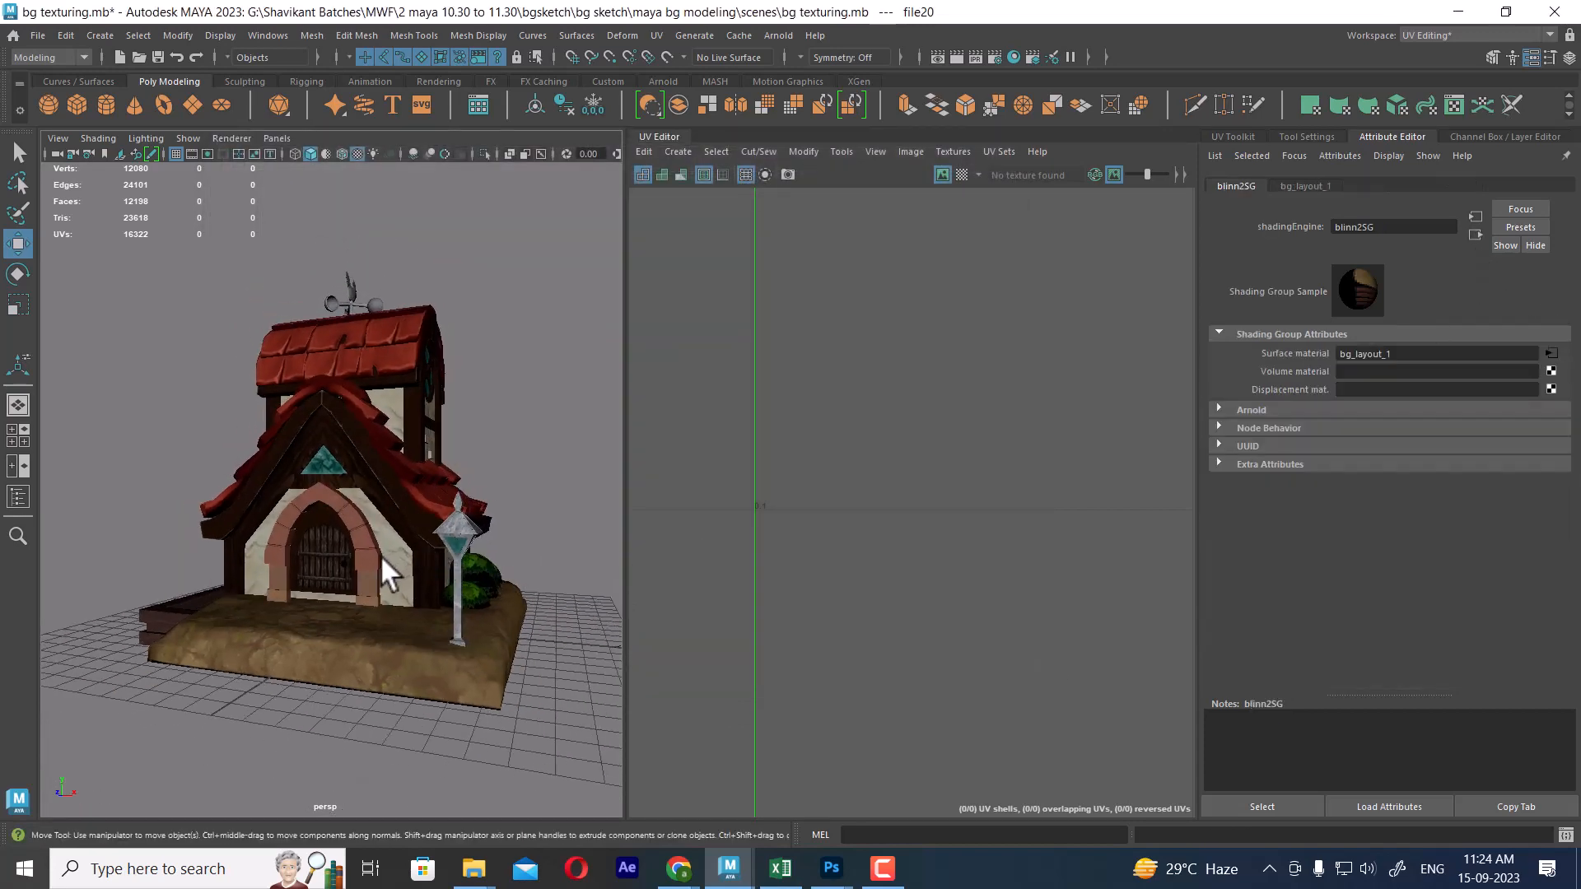
left_click(411, 463)
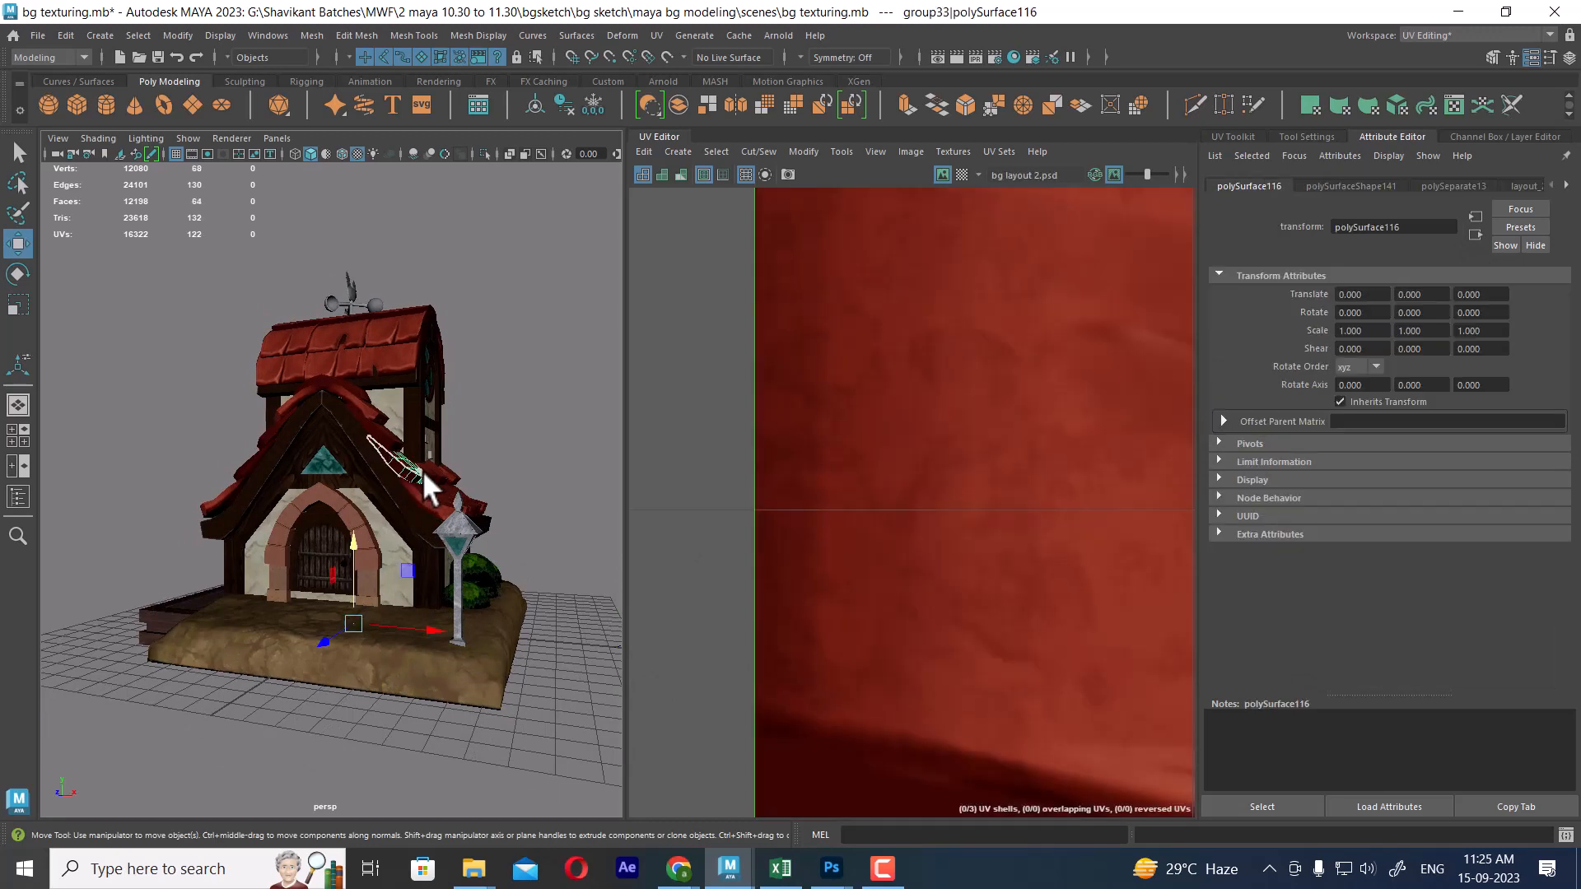
right_click_drag(424, 377, 412, 773)
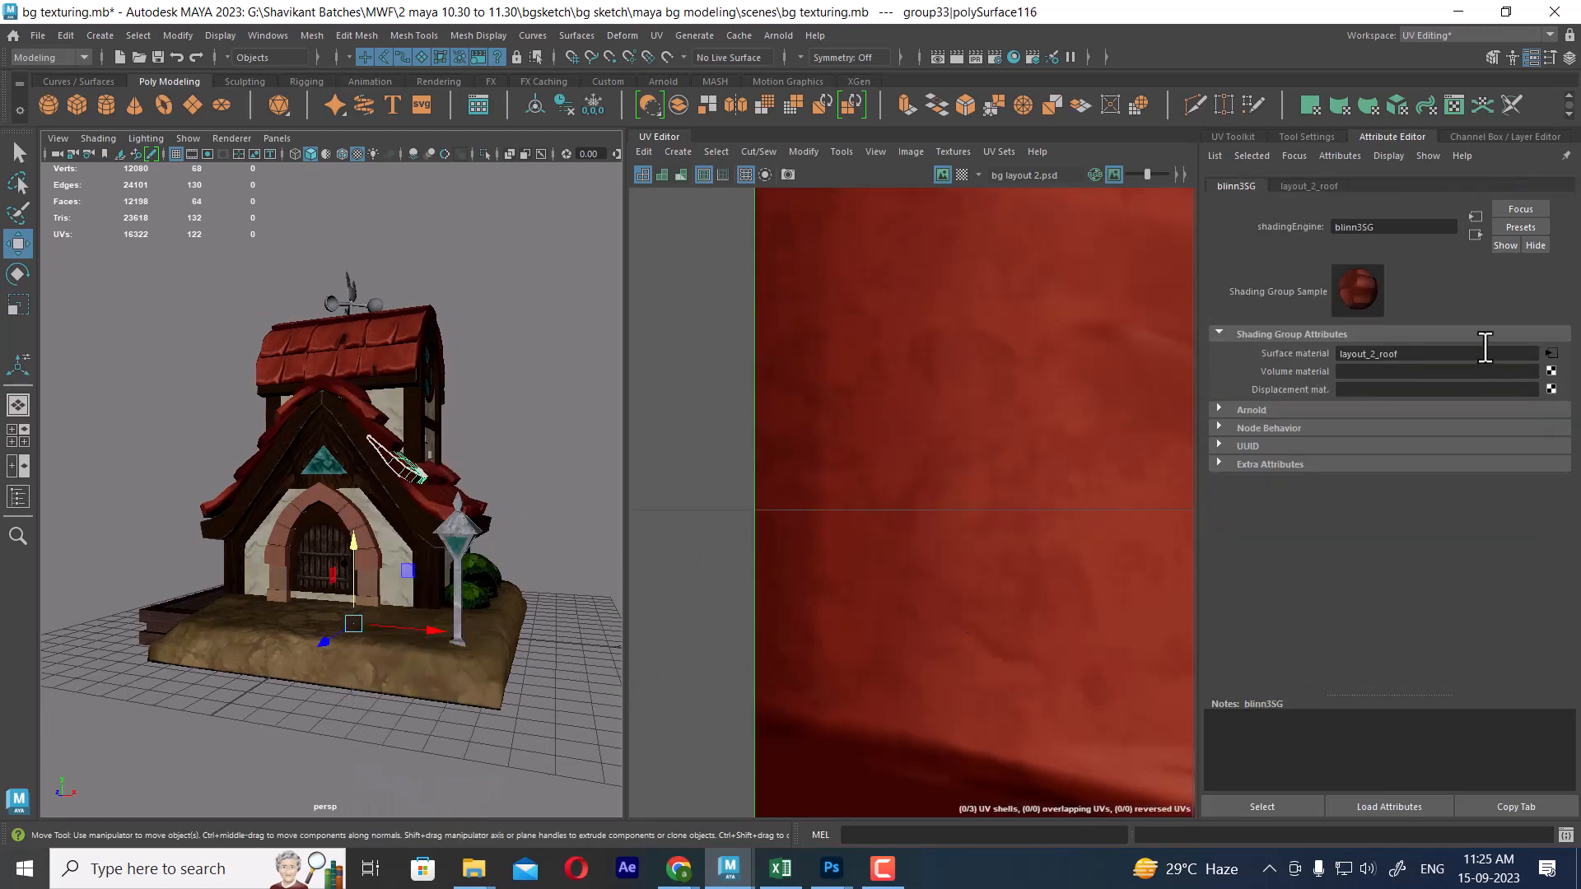
left_click(391, 357)
right_click_drag(400, 350, 398, 752)
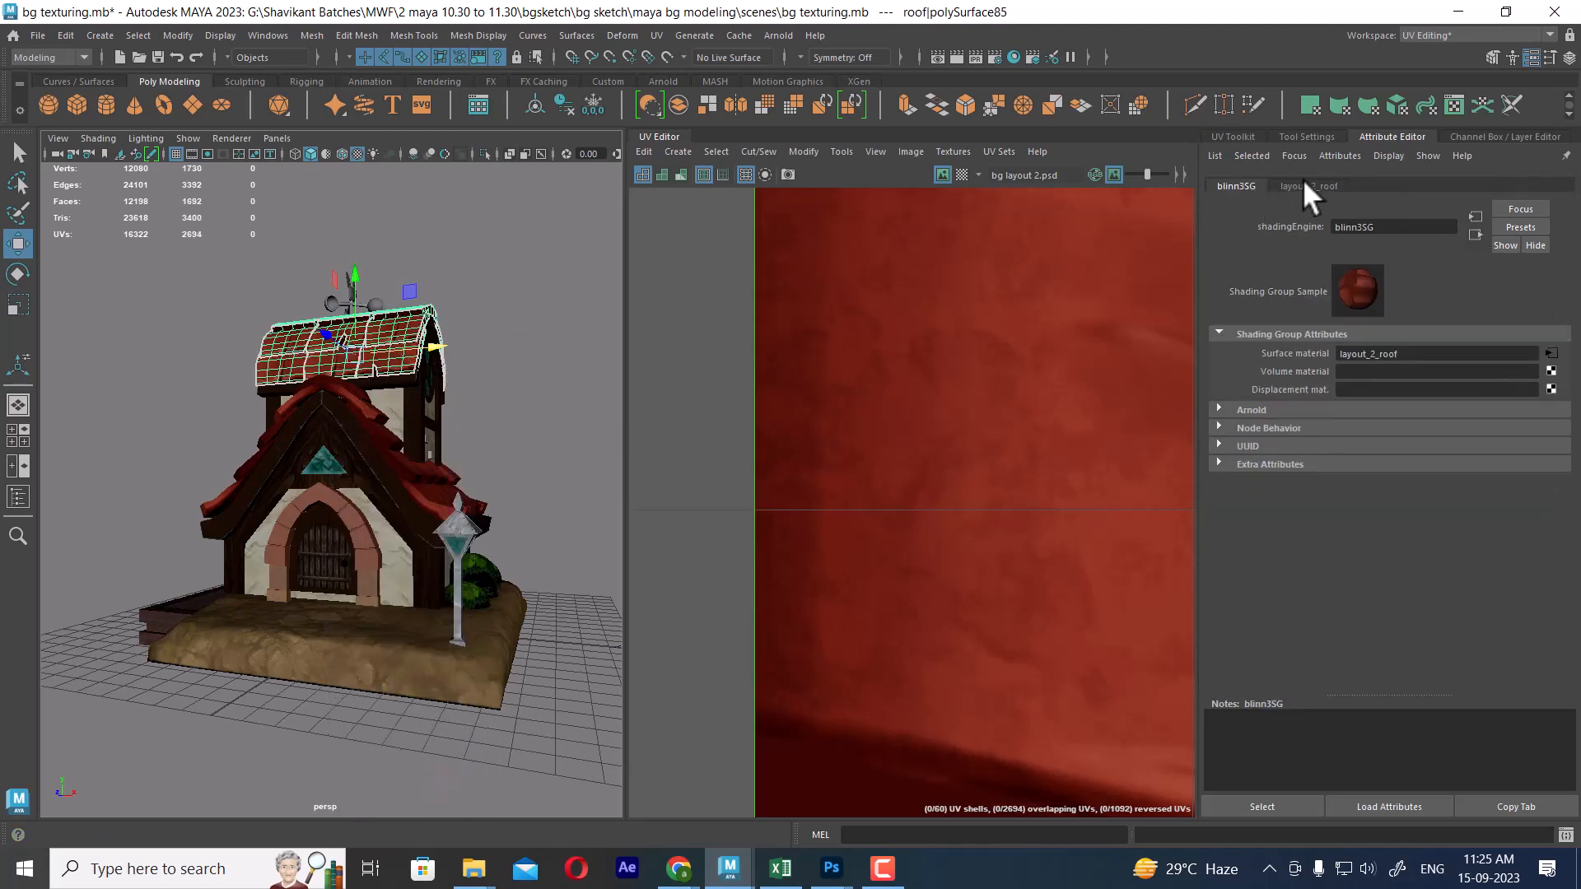
left_click(1307, 186)
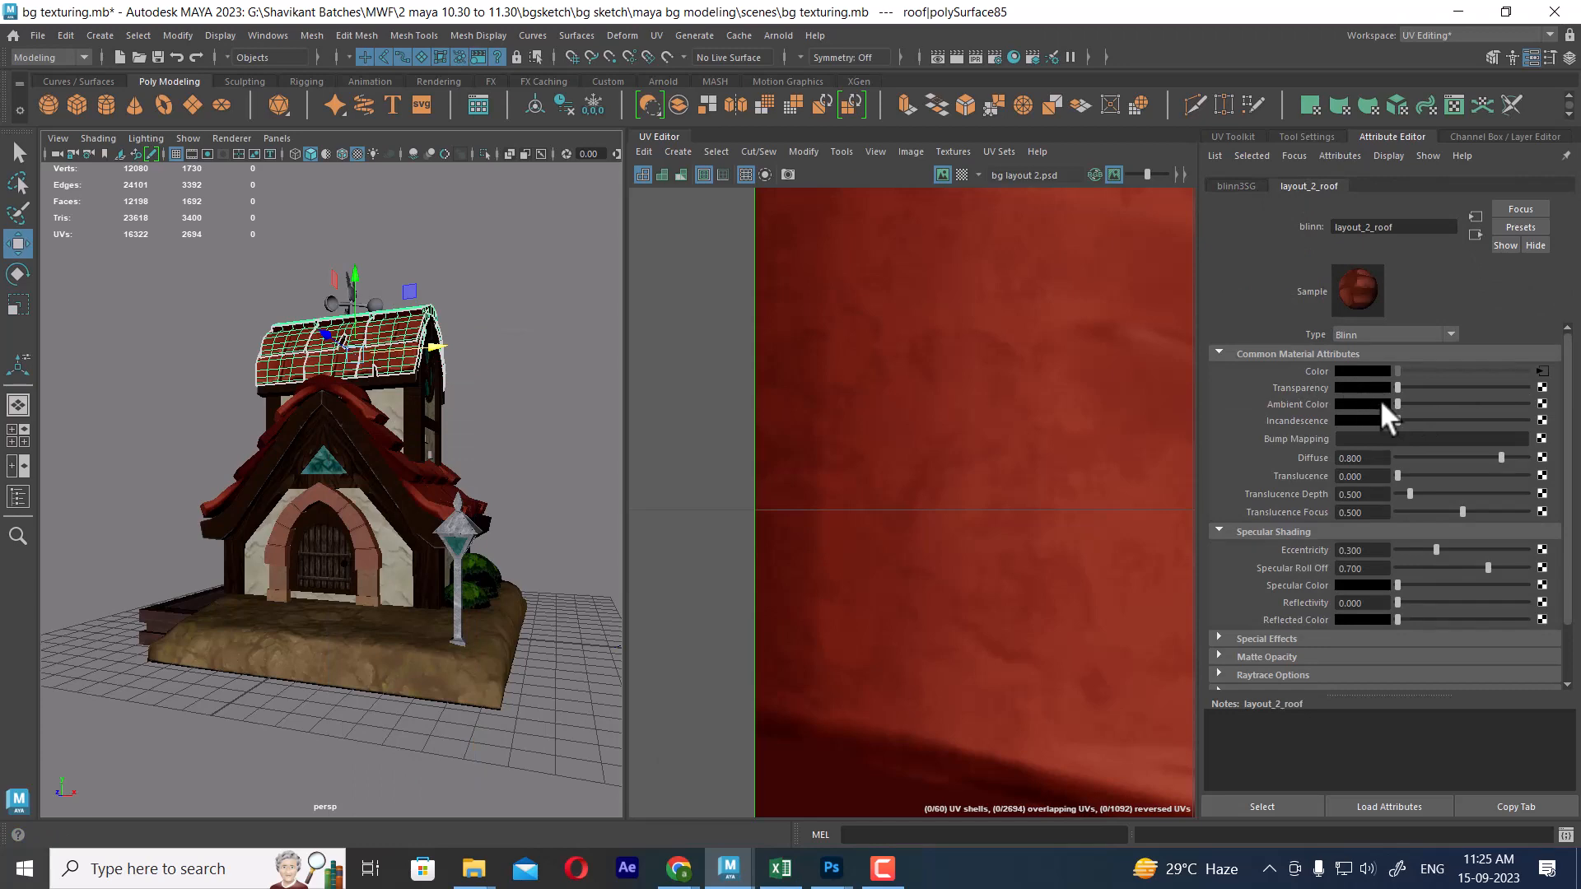
left_click(1542, 371)
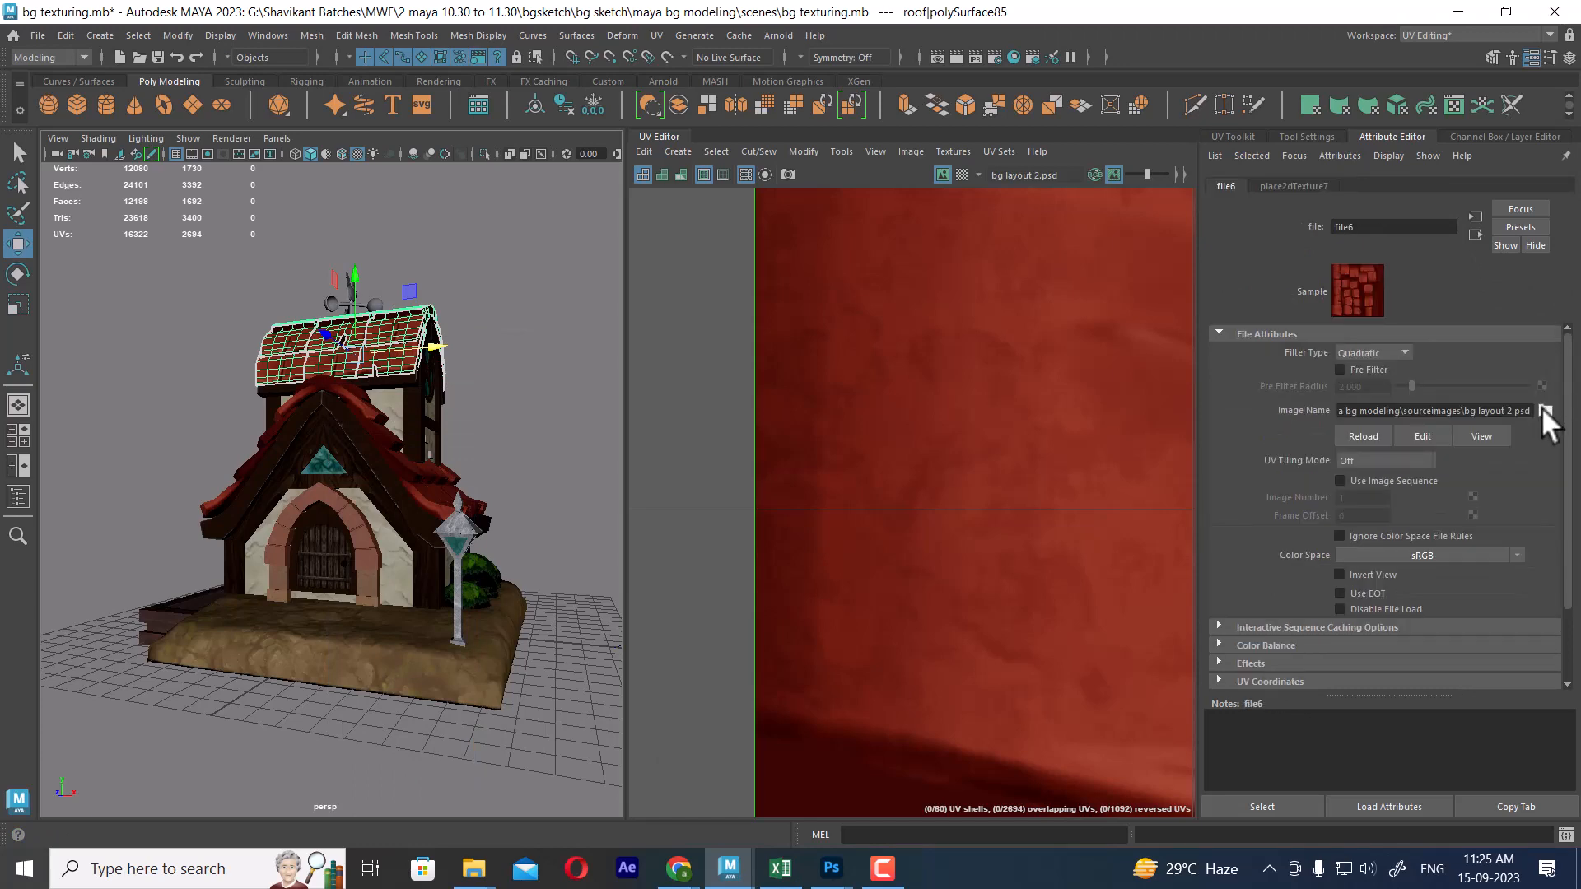
left_click(1544, 409)
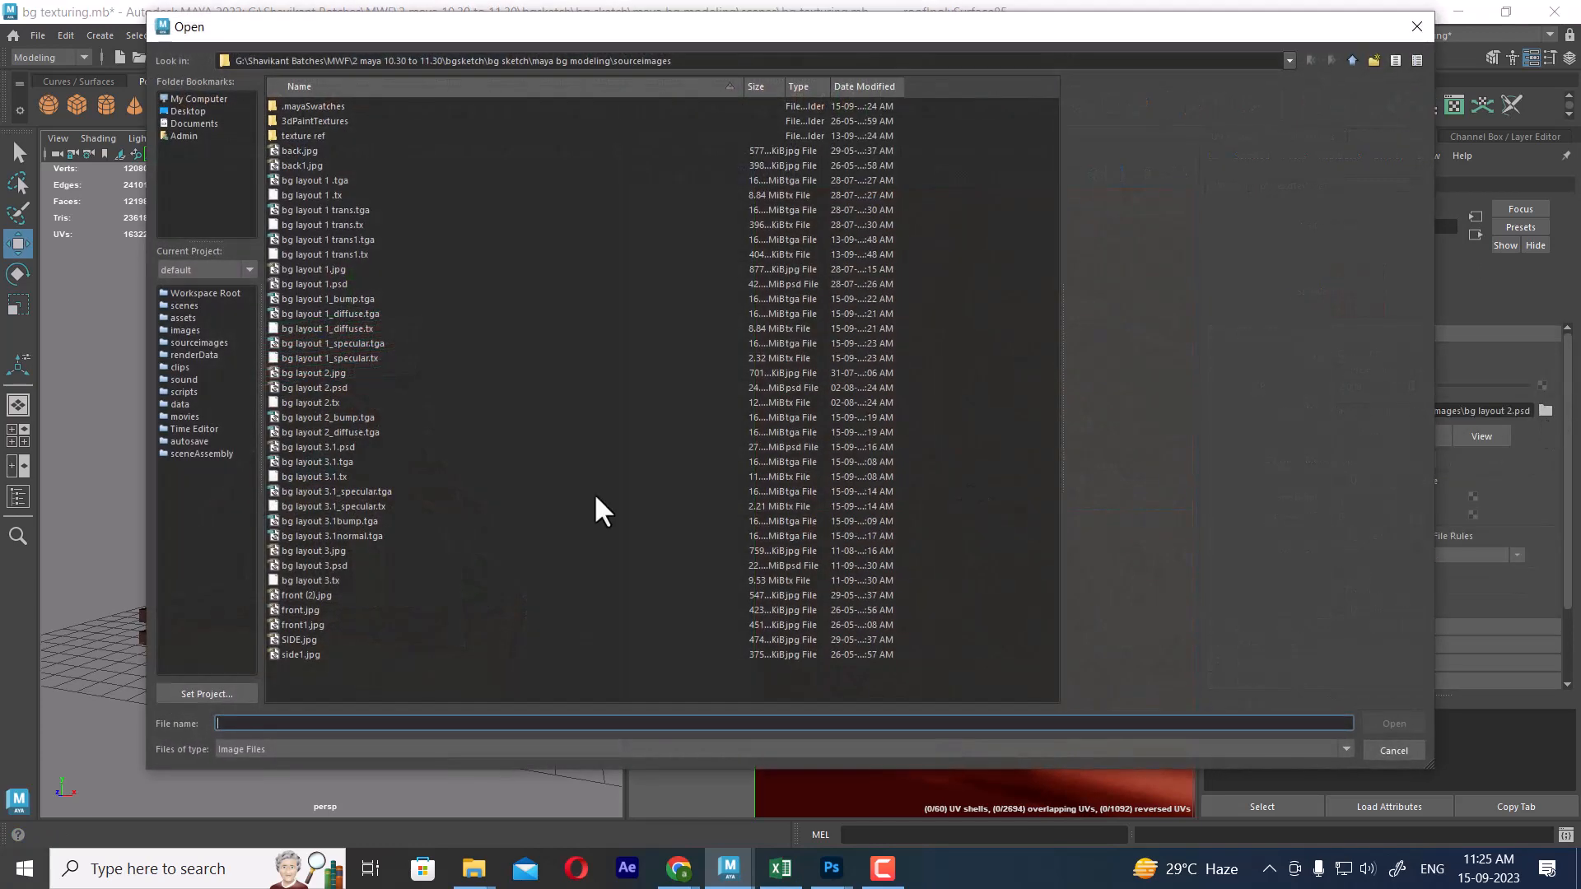
double_click(318, 432)
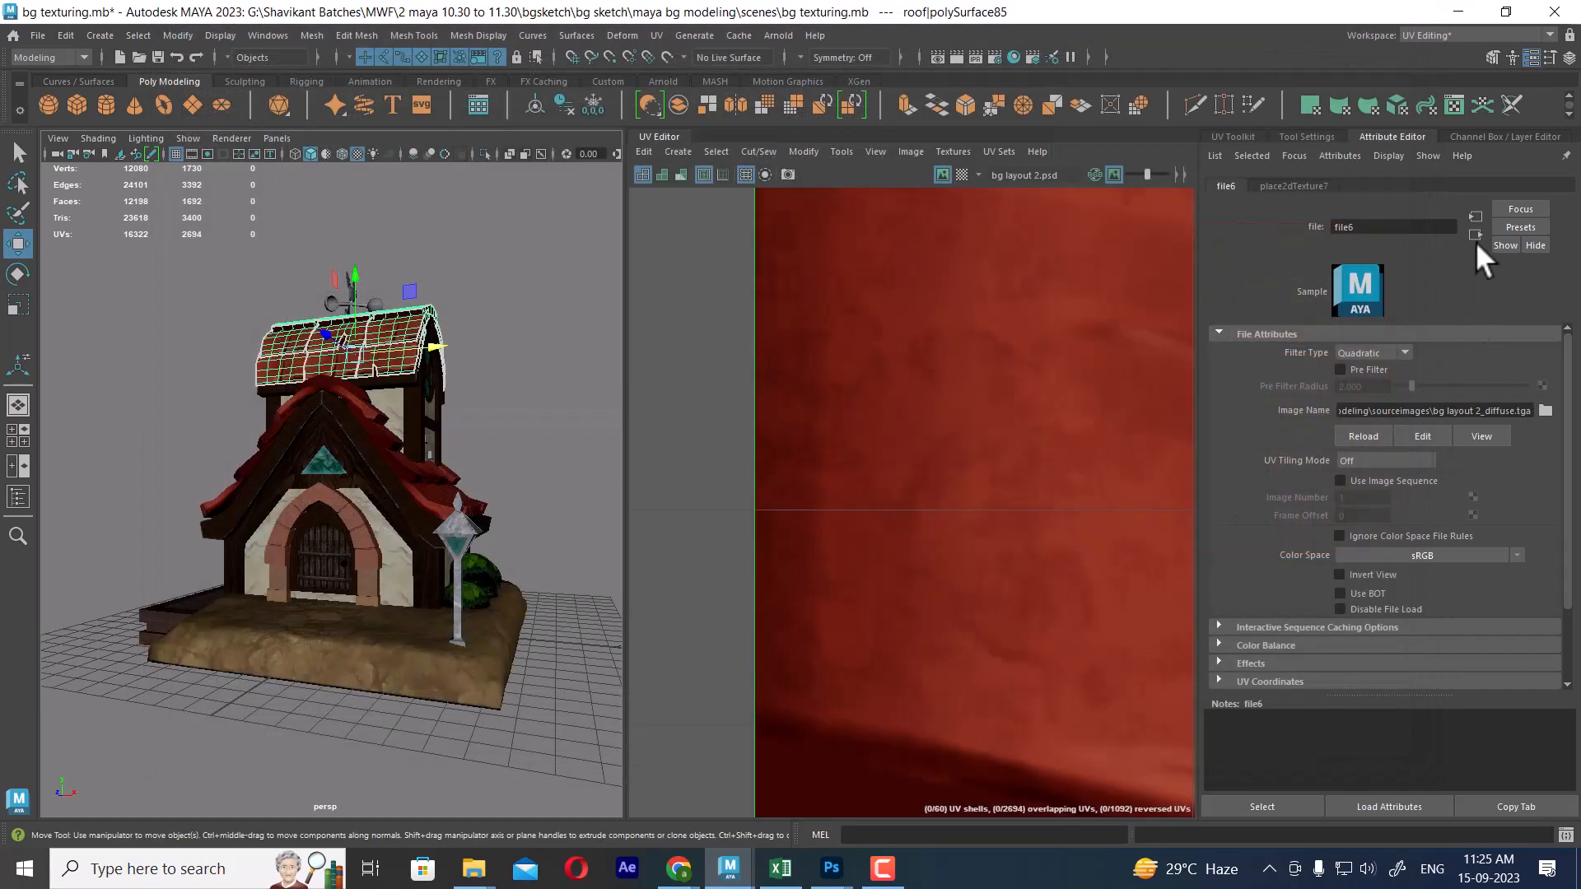
left_click(1474, 235)
Add a File texture to the layout_2_roof material's Bump Mapping and set its Bump Depth to 0.1.
left_click(1541, 439)
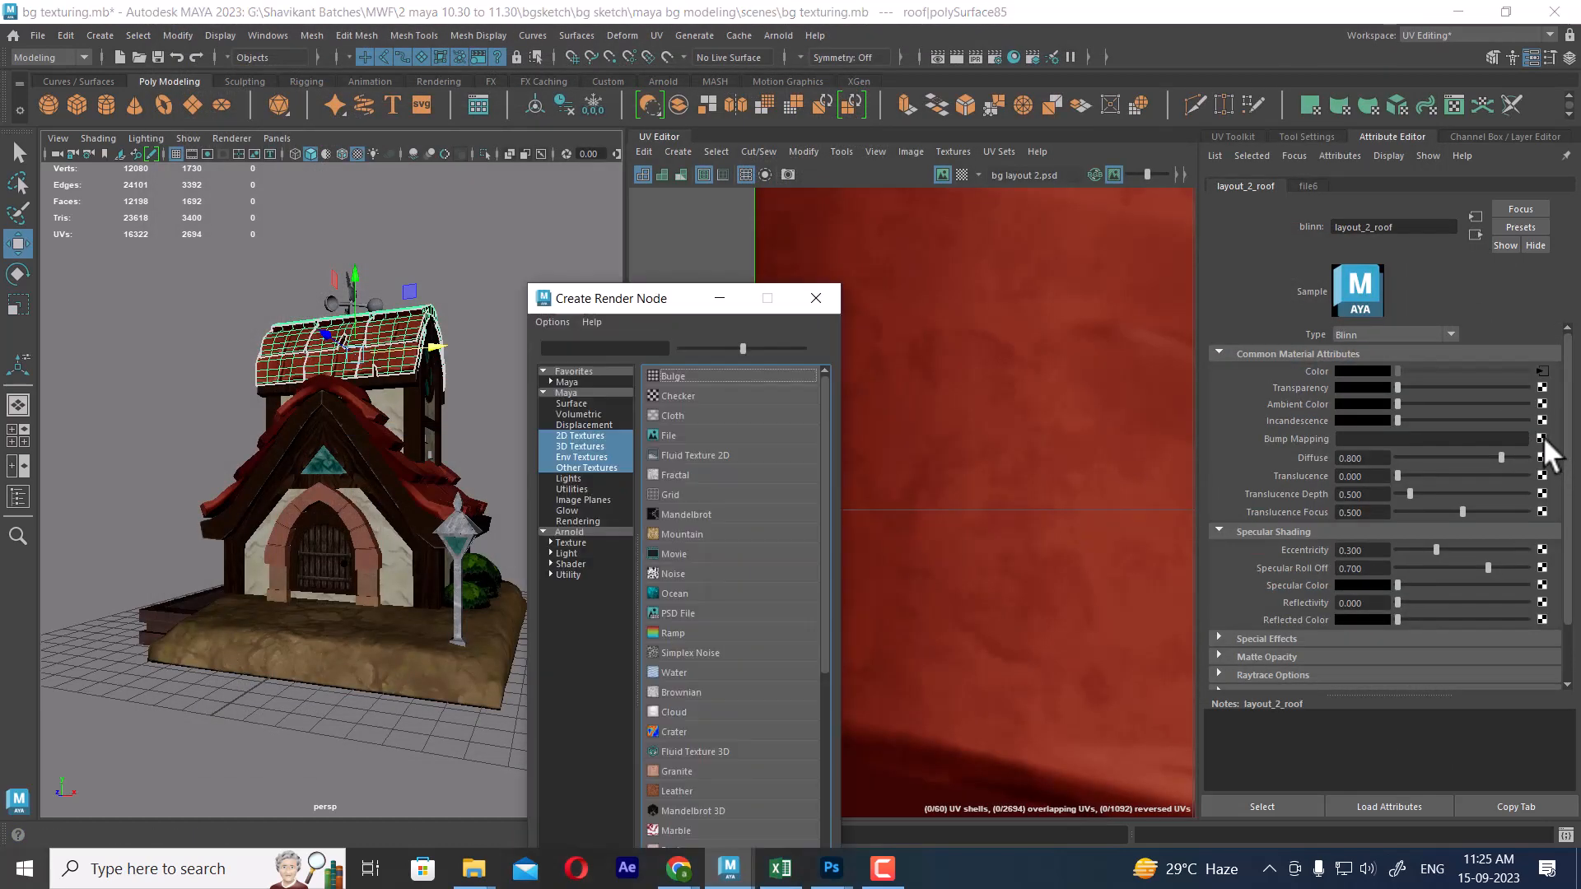
left_click(677, 436)
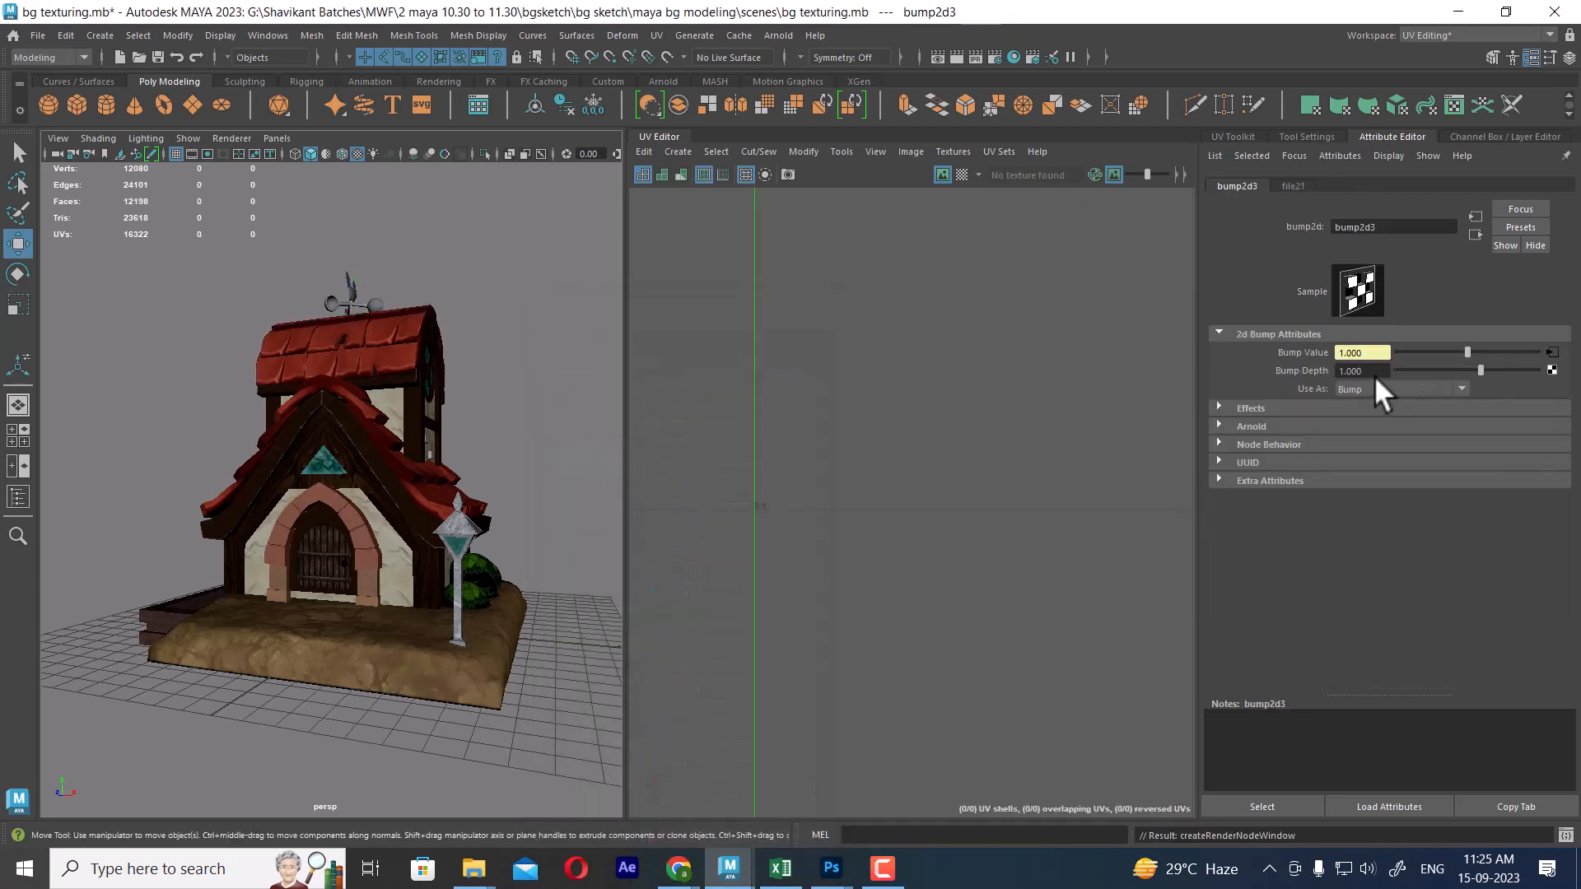
type("0.1")
key("Return")
Load bg layout 2_bump.tga from the sourceimages folder into the roof's bump File texture.
left_click(1551, 352)
left_click(1546, 410)
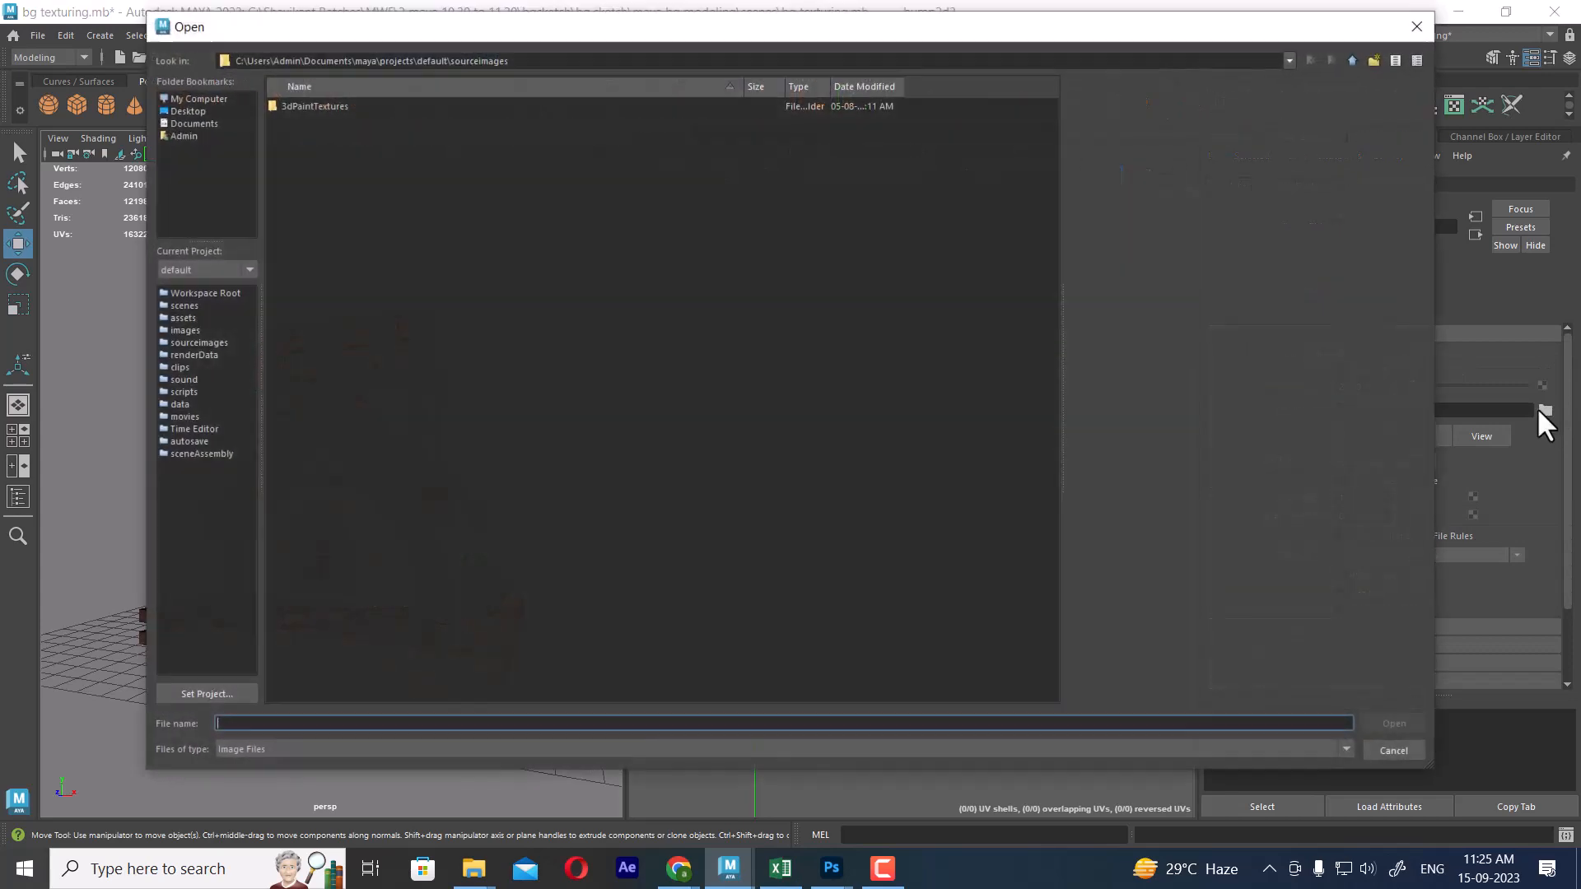
left_click(465, 722)
type("G:\\Shavikant Batches\\MWF\\2 maya 10.30 to 11.30\\bgsketch\\bg sketch\\maya bg modeling\\sourceimages")
key("Return")
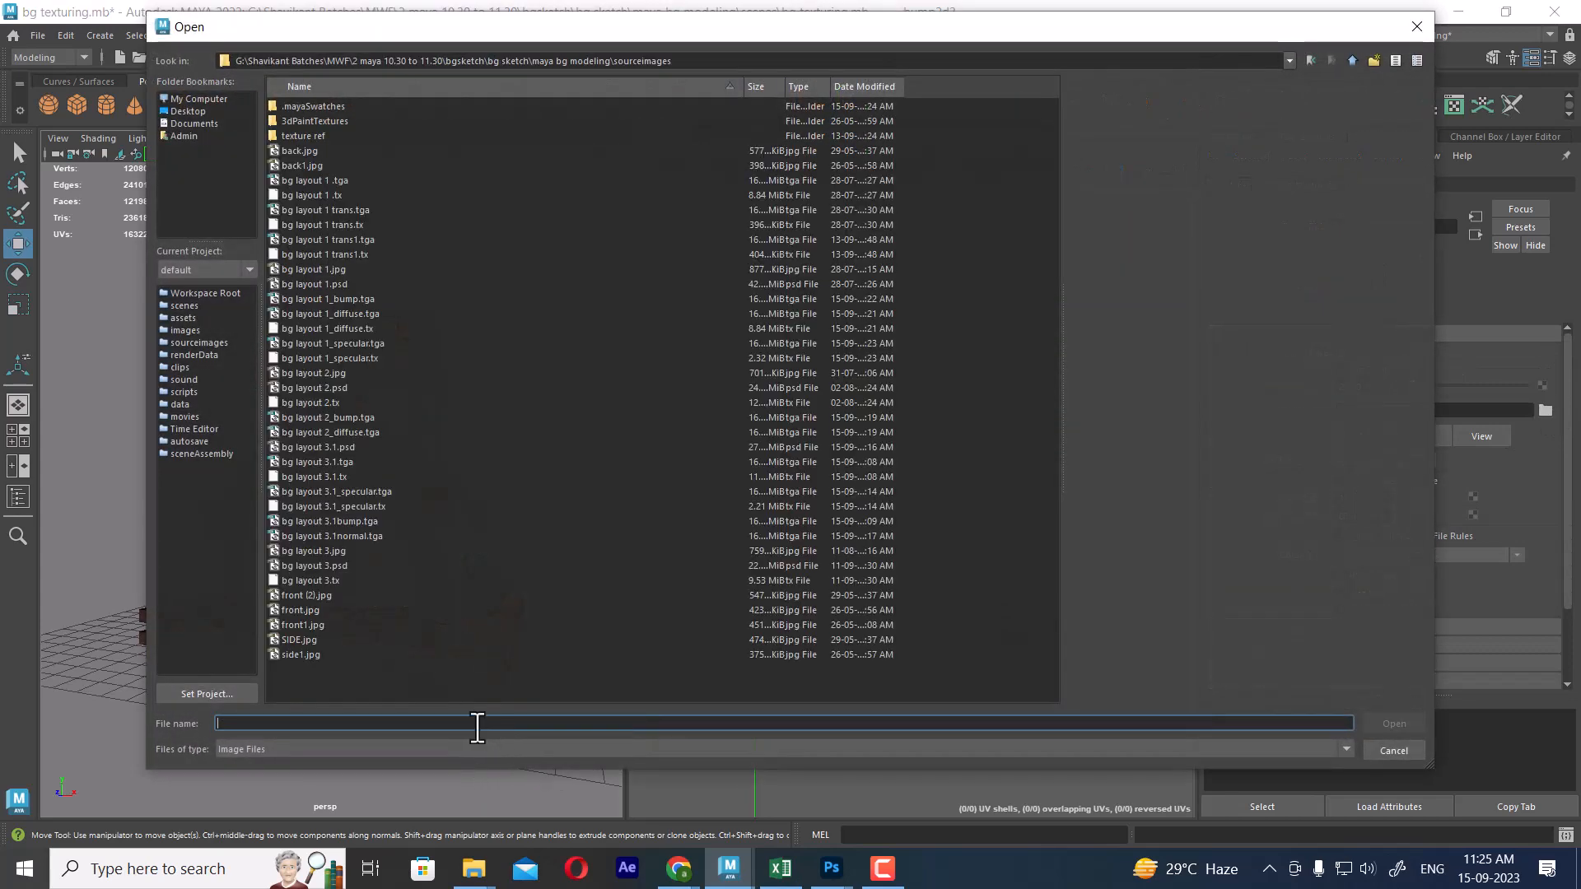
left_click(326, 418)
double_click(324, 419)
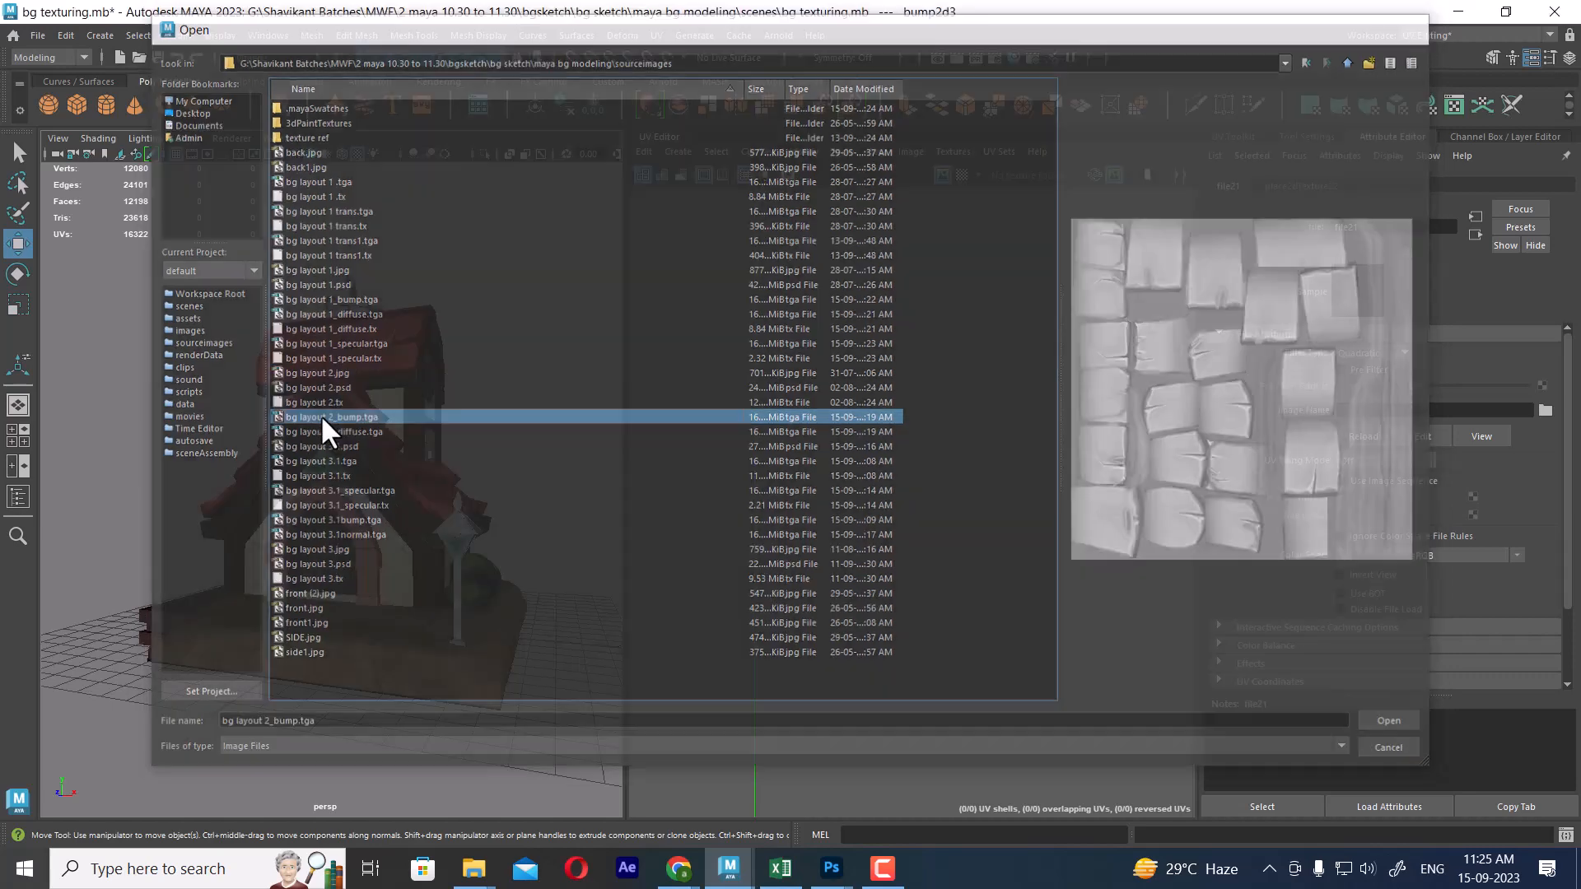
Switch the workspace to Modeling - Standard.
left_click_drag(325, 421, 398, 482, "alt")
right_click_drag(398, 481, 475, 531, "alt")
left_click_drag(474, 527, 412, 514, "alt")
right_click_drag(411, 514, 324, 546, "alt")
left_click_drag(324, 546, 463, 591, "alt")
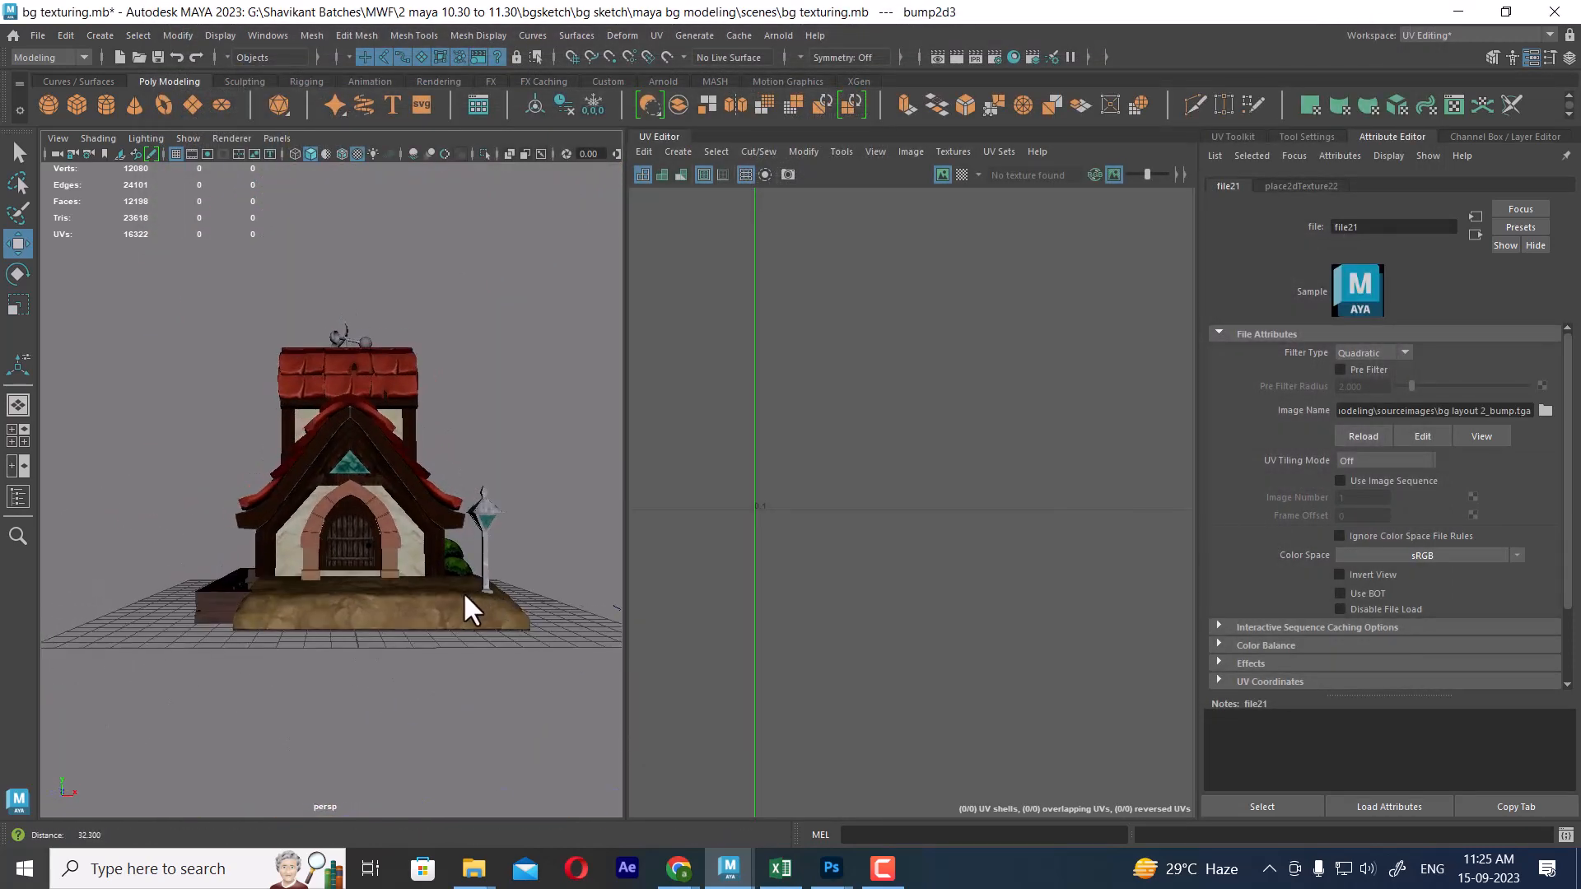
right_click_drag(463, 591, 486, 629, "alt")
left_click(1474, 39)
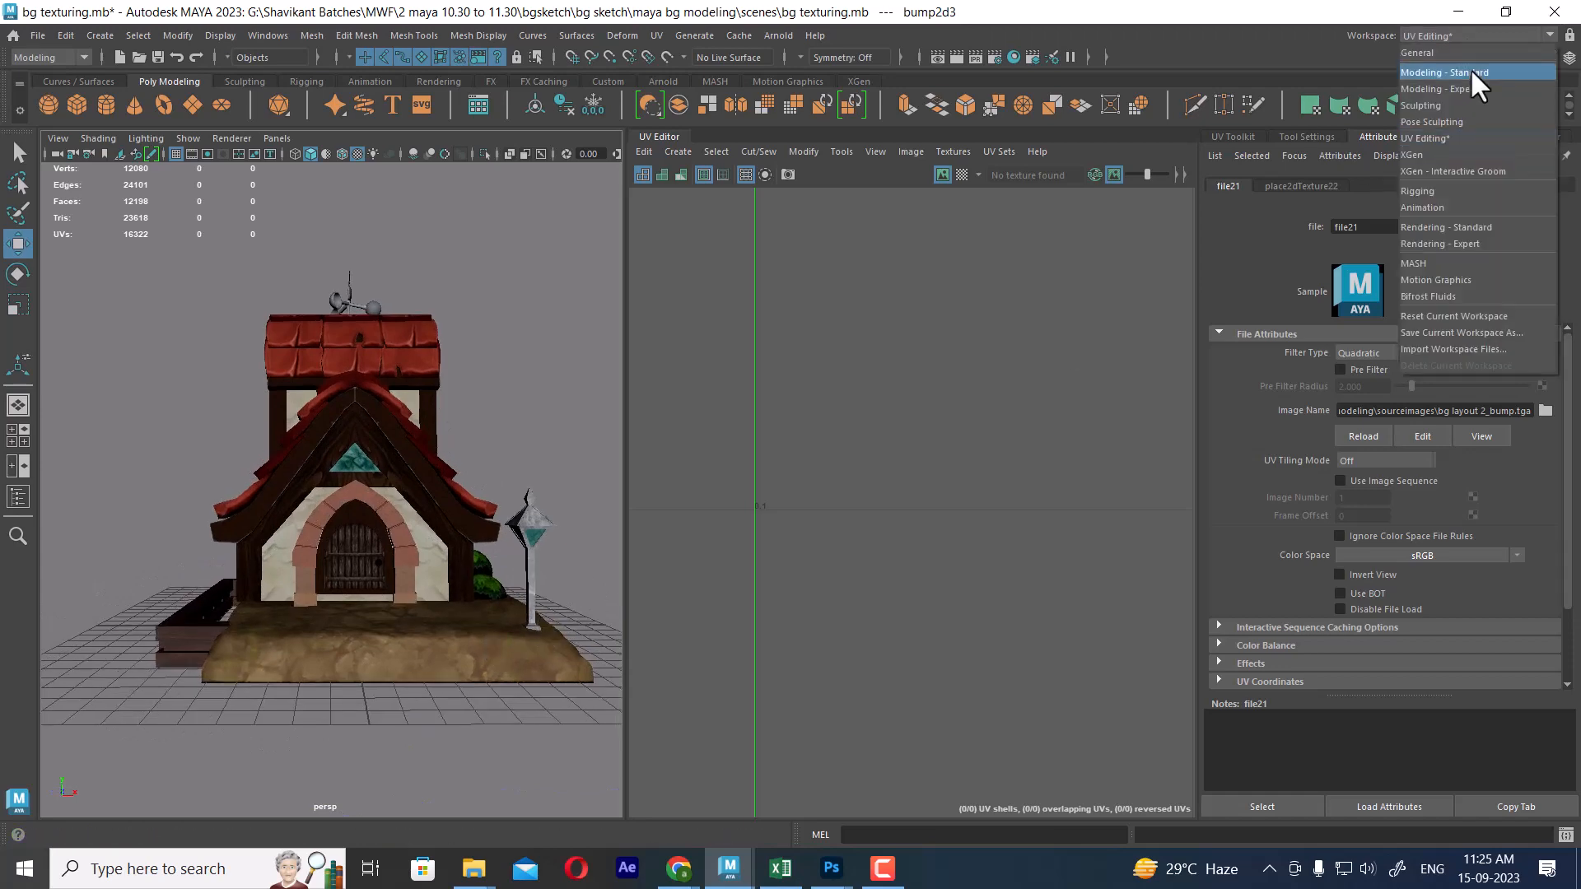
left_click(1469, 68)
left_click_drag(867, 398, 910, 526, "alt")
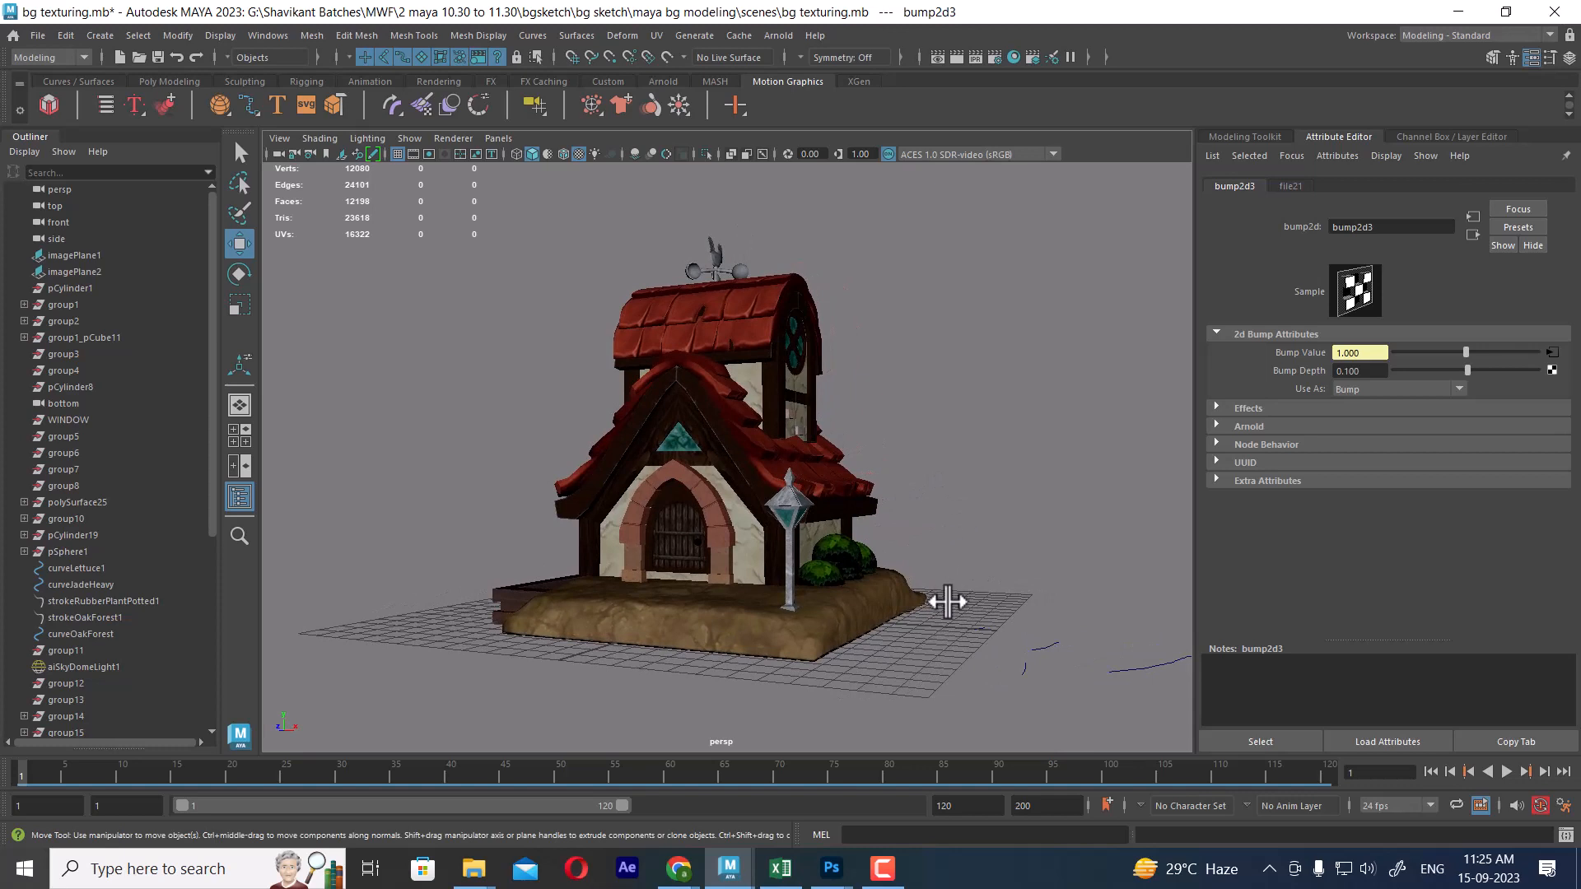
Save the textured house scene.
left_click(881, 880)
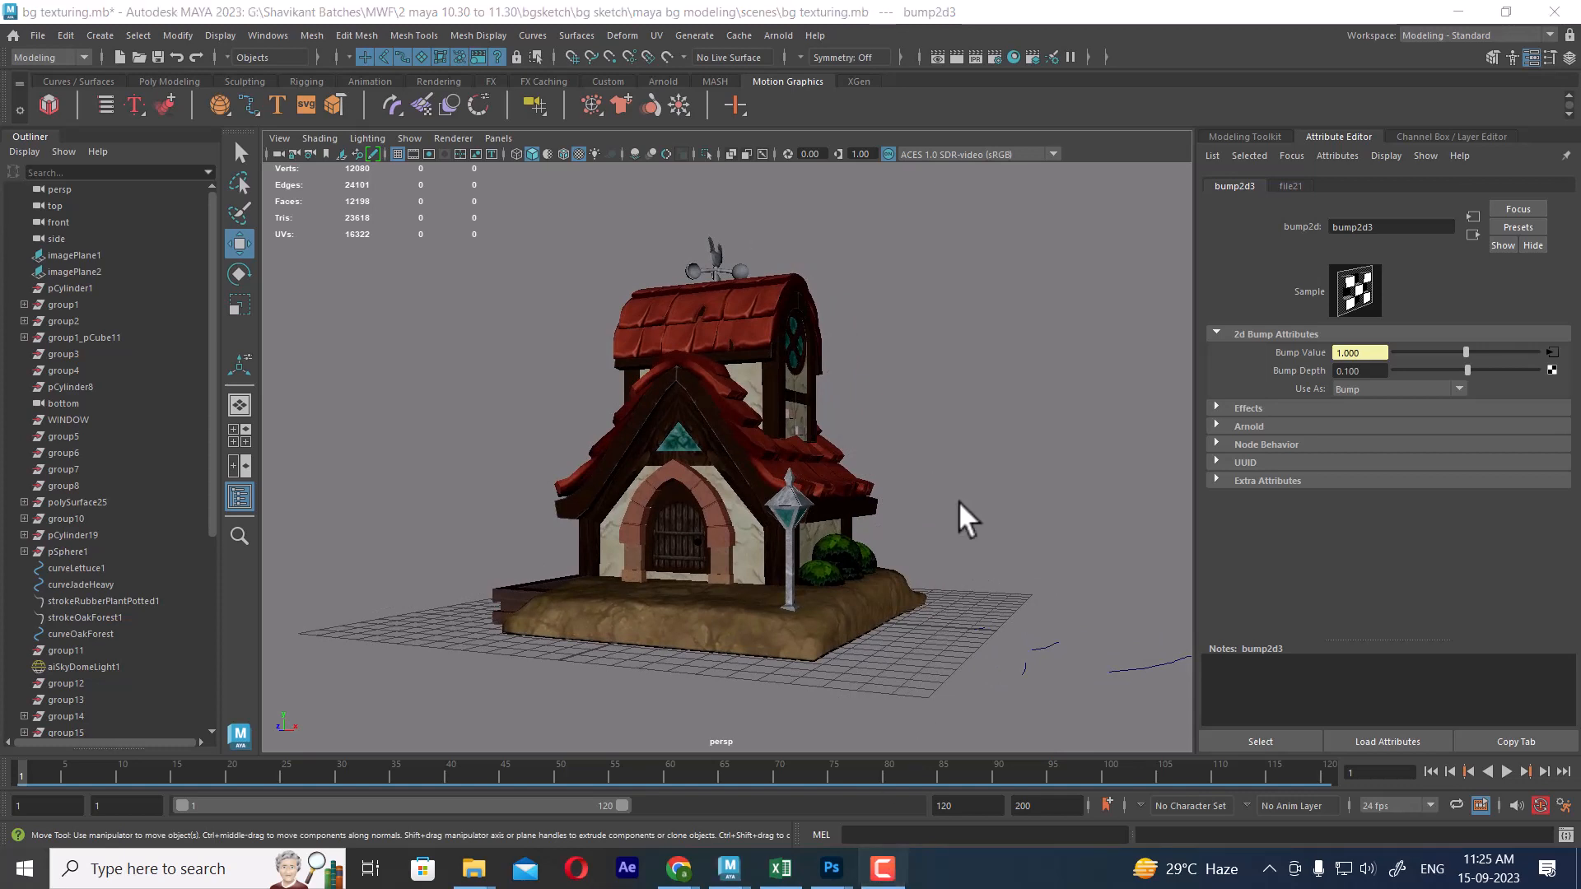
left_click_drag(960, 518, 960, 431, "alt")
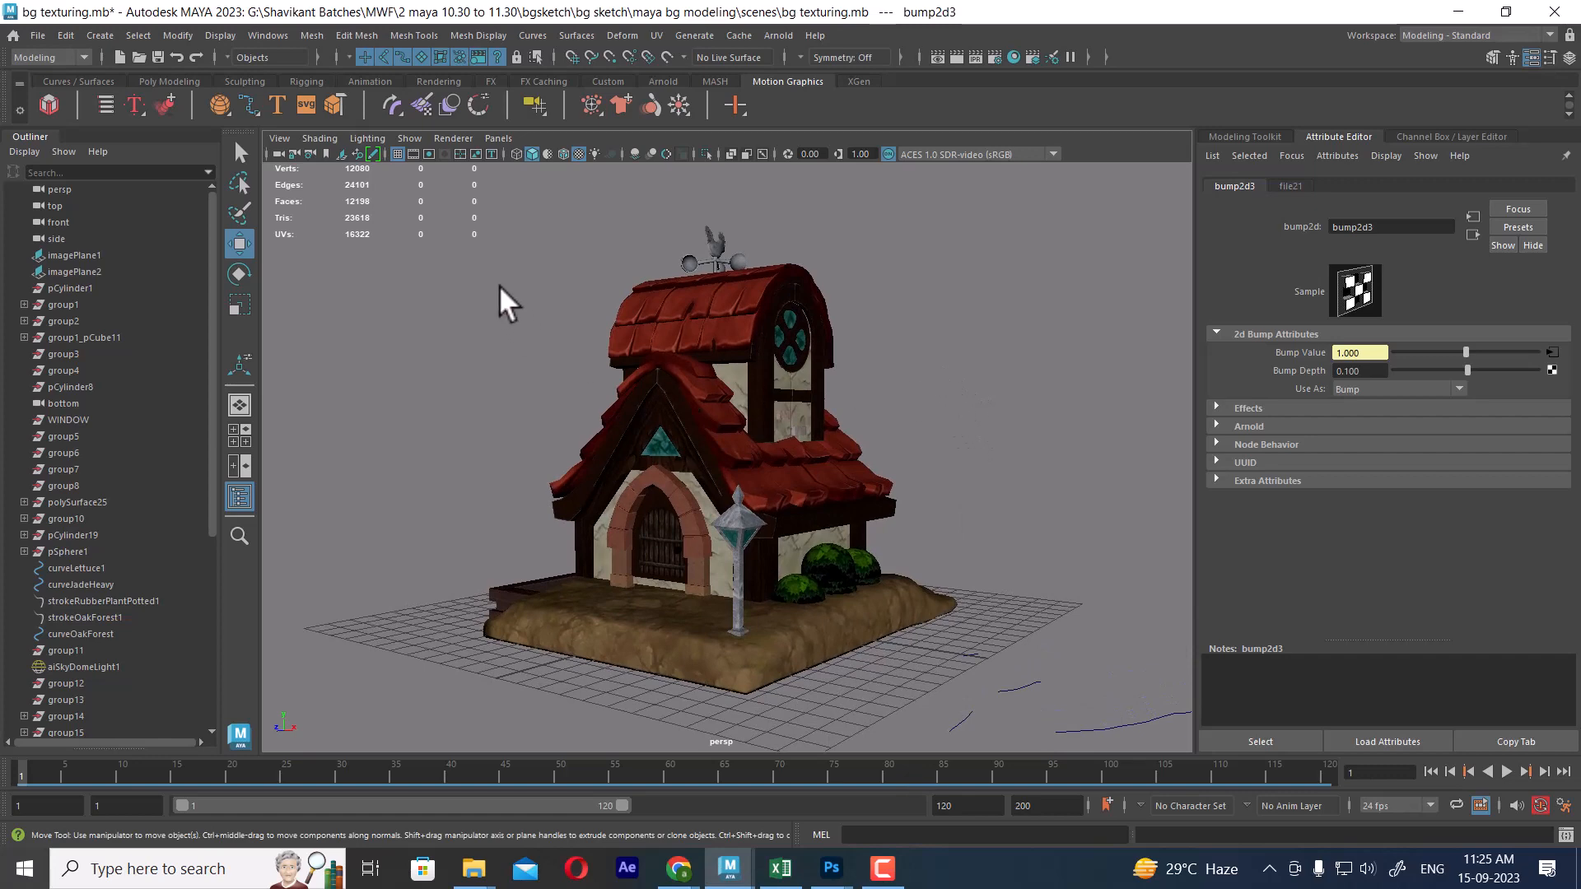
left_click_drag(432, 234, 947, 704)
left_click(1076, 499)
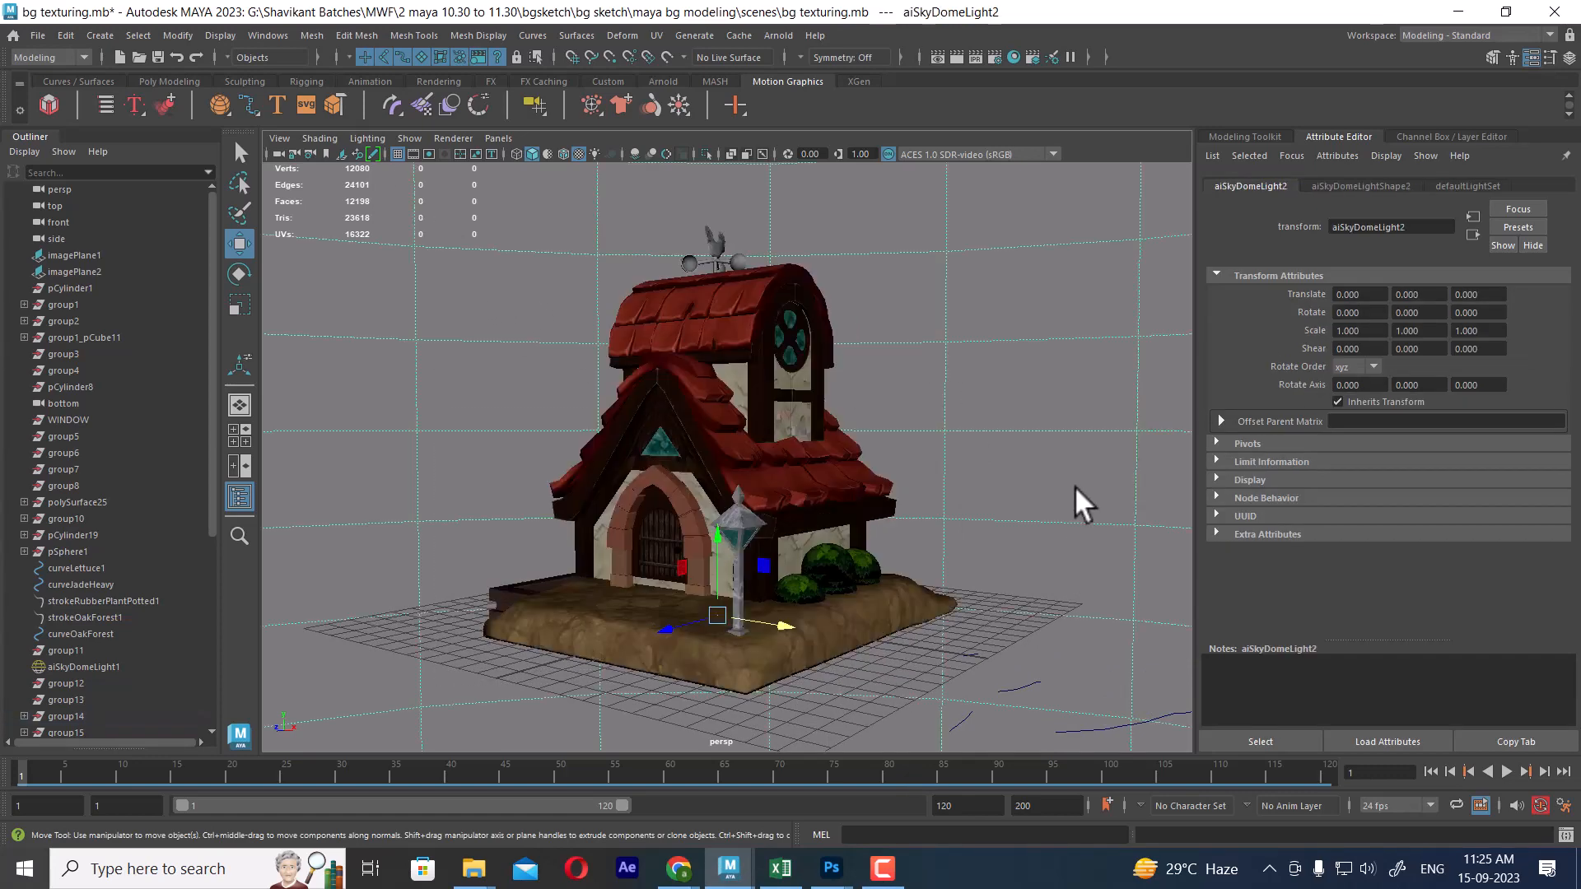
key("ctrl+s")
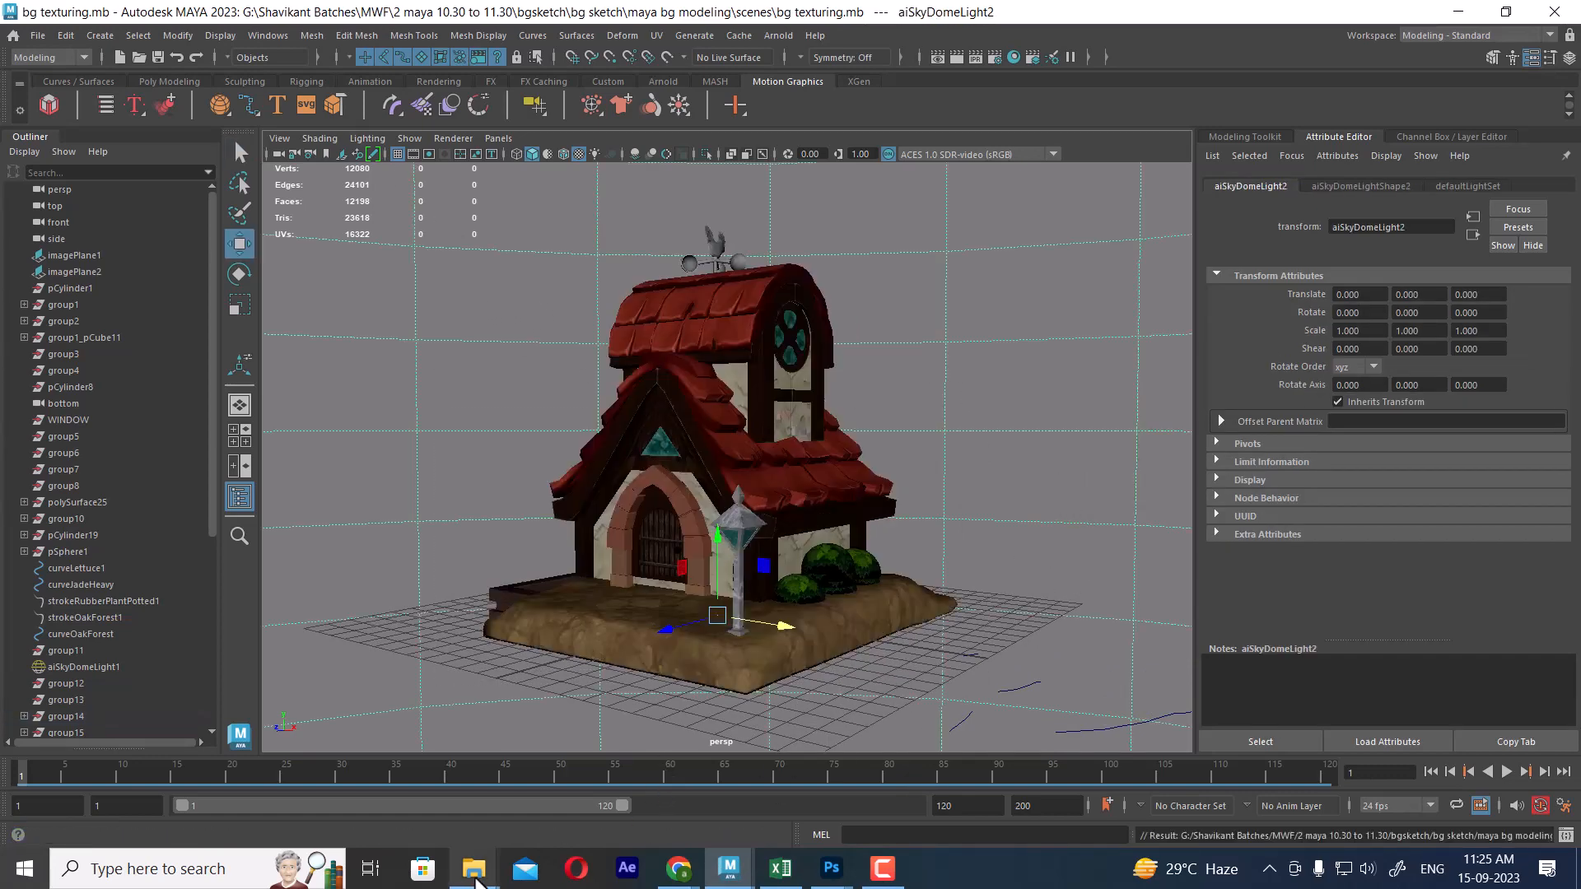
Switch to File Explorer, check the file properties of bg layout 3.1bump.tga in the sourceimages folder, and return to Maya.
mouse_move(474, 869)
left_click(581, 778)
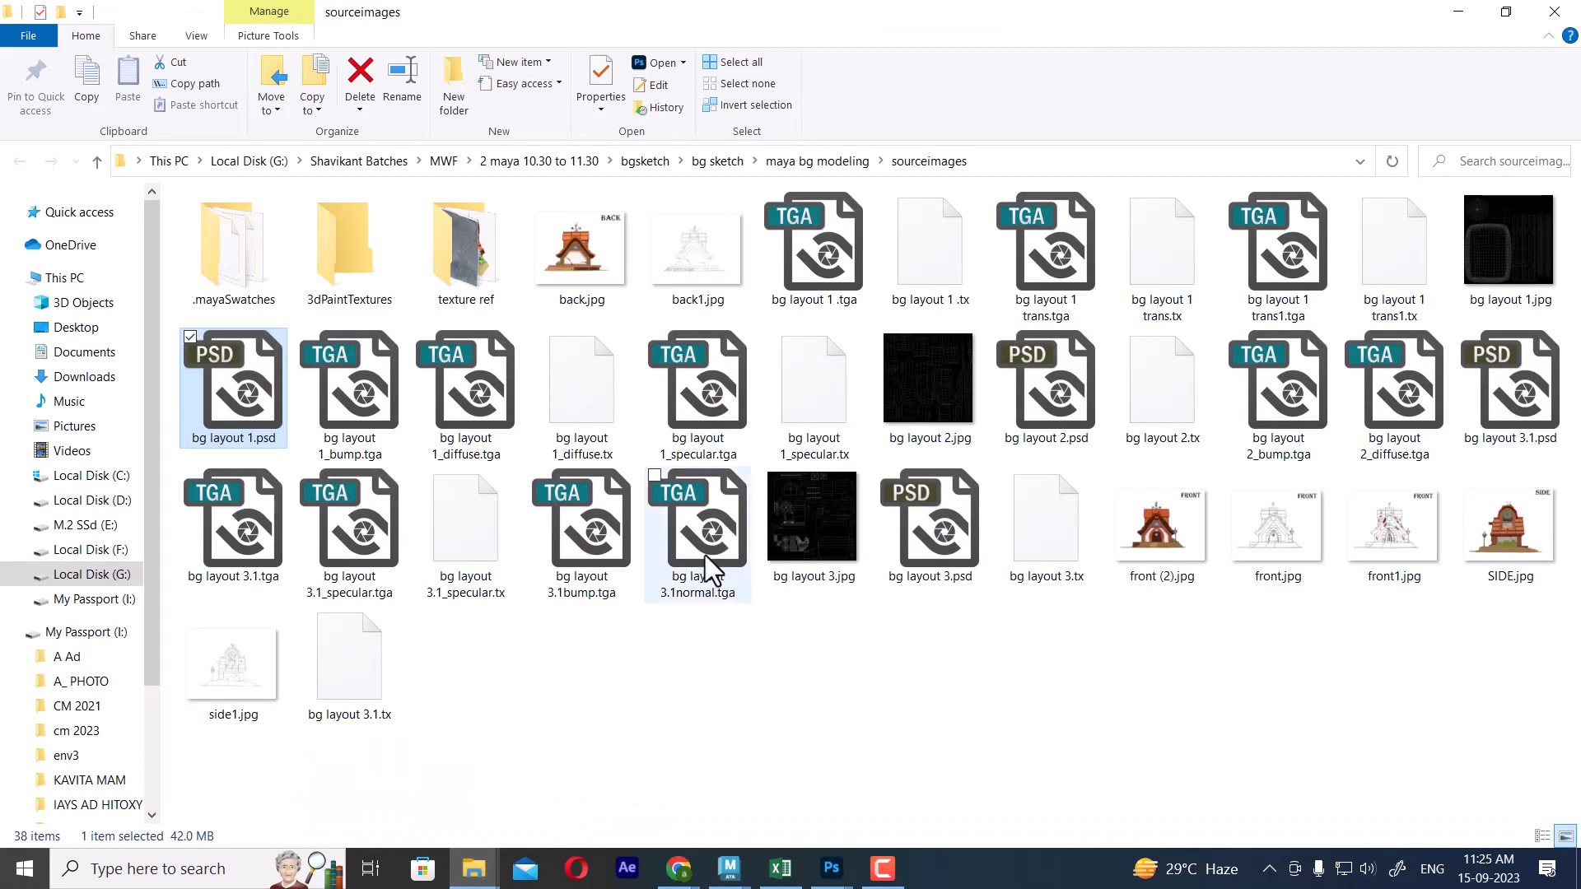
left_click(583, 531)
right_click(586, 531)
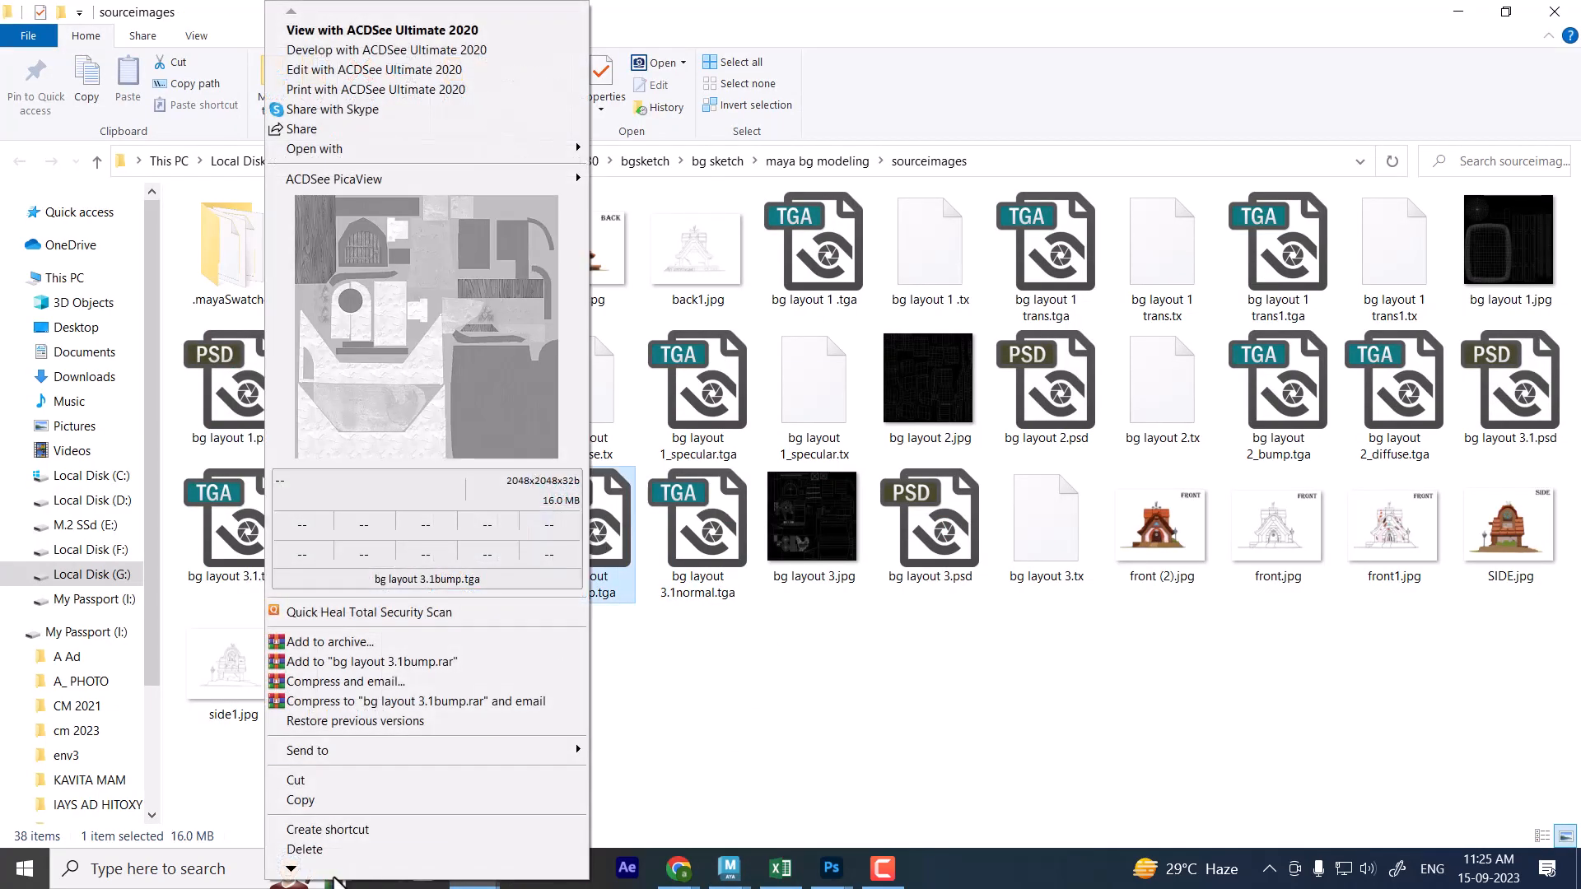
mouse_move(334, 877)
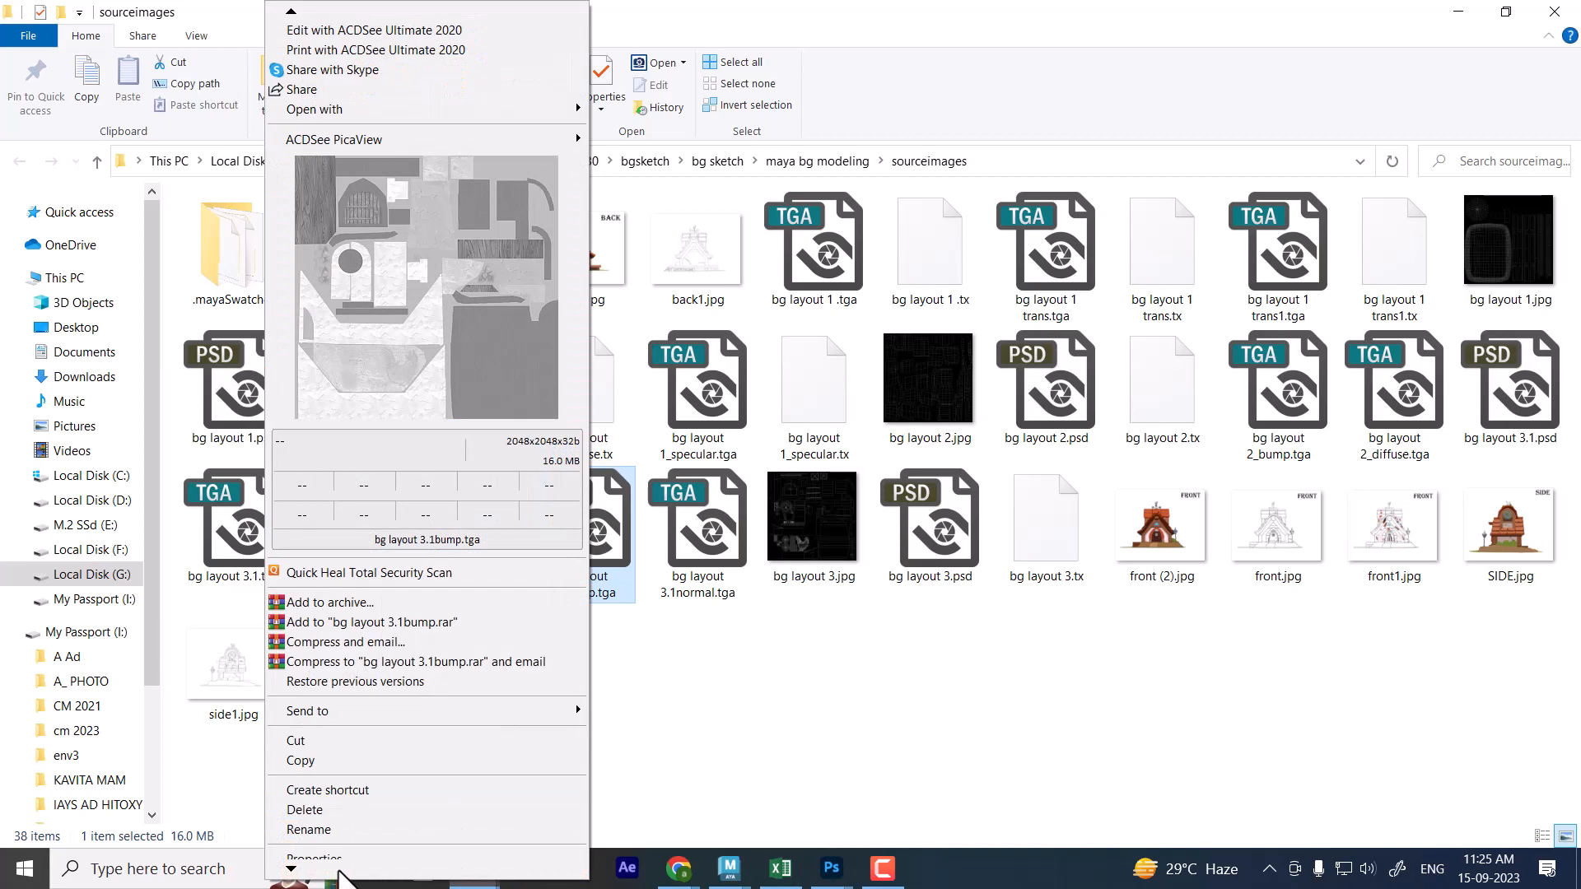
left_click(329, 838)
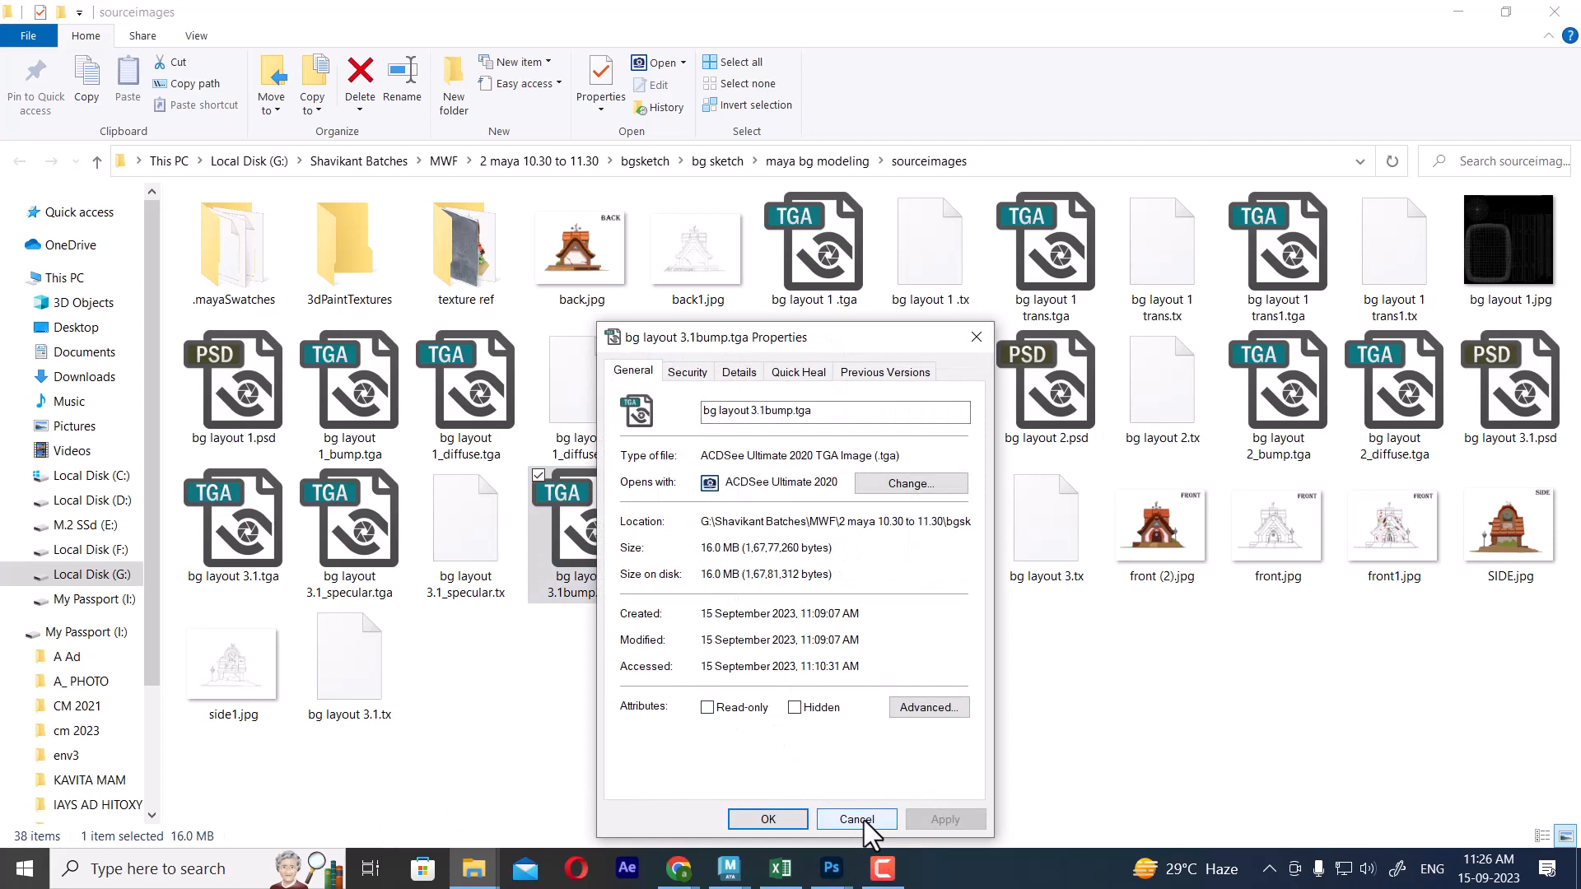
left_click(863, 820)
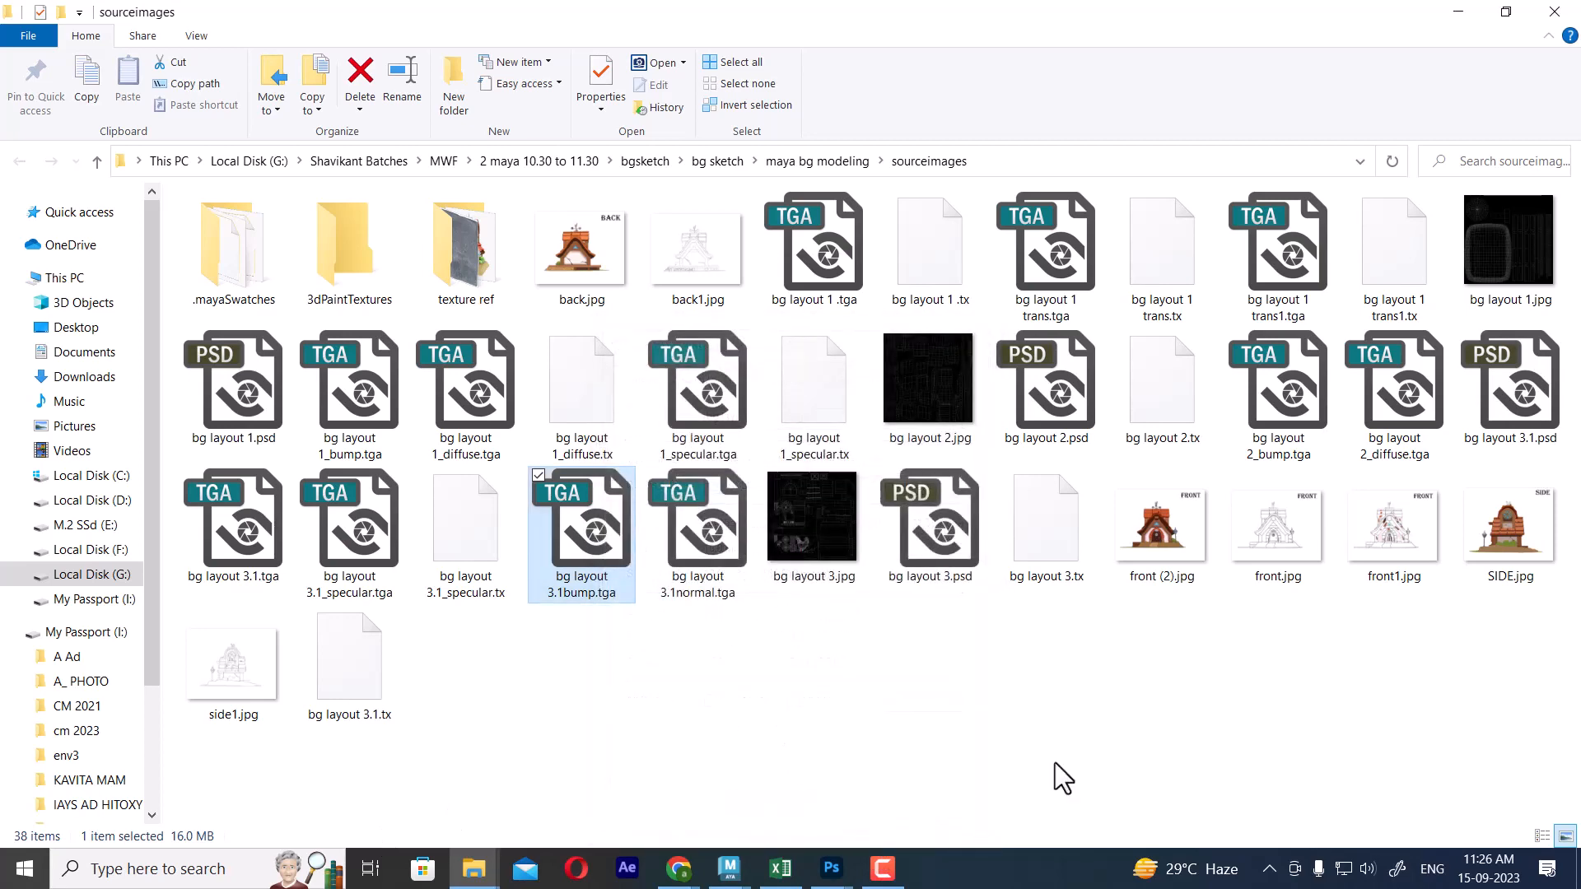
left_click(1457, 12)
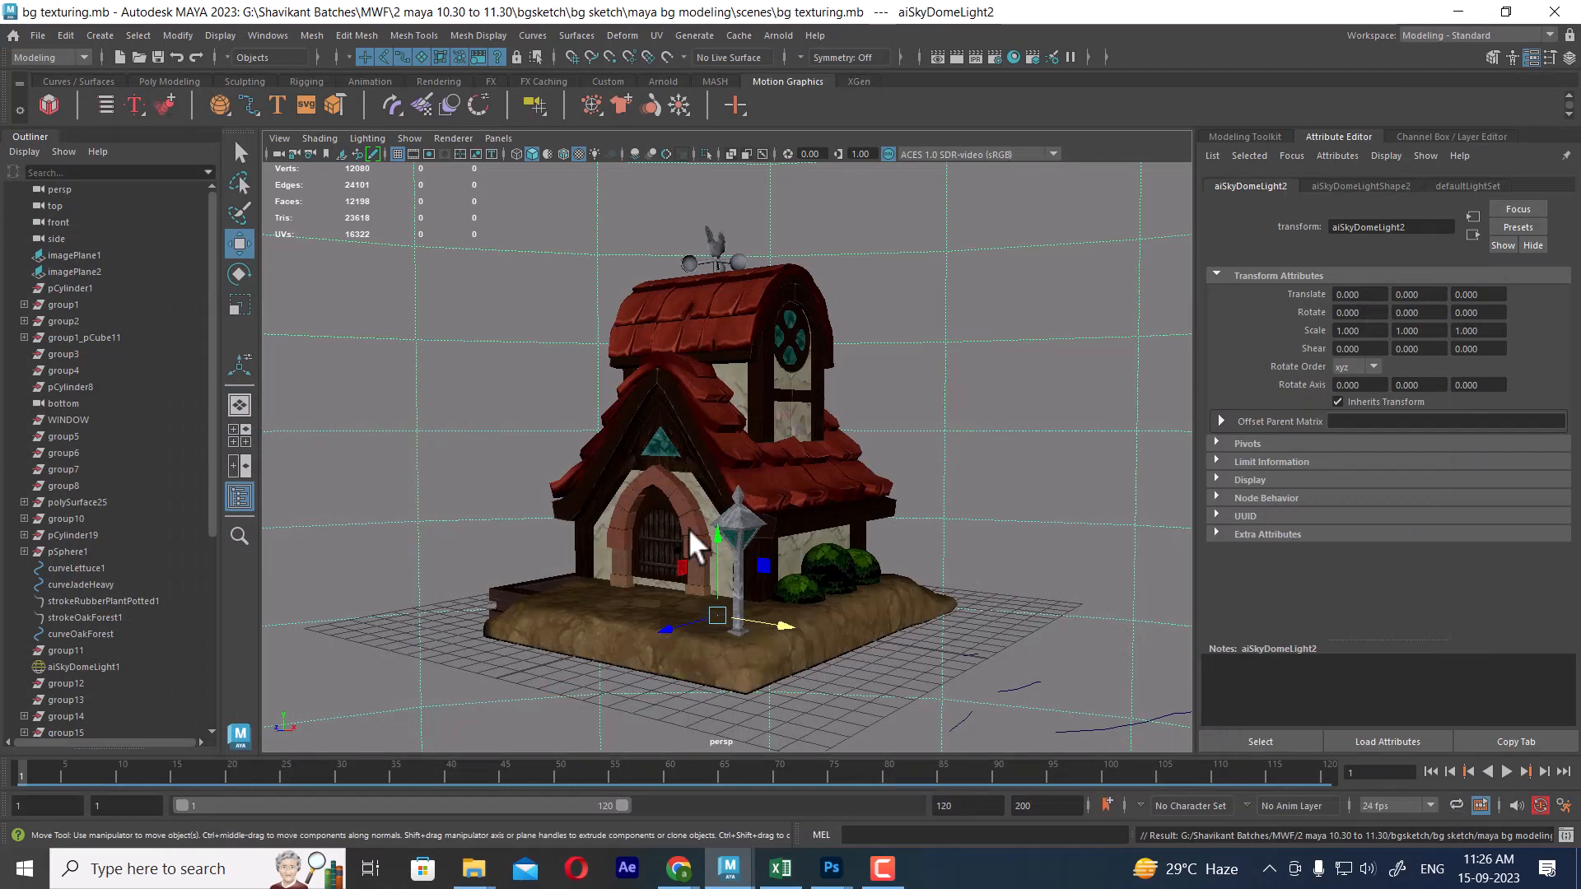
Inspect the sky dome light's shape attributes, including its colour and intensity settings.
left_click_drag(875, 469, 891, 467, "alt")
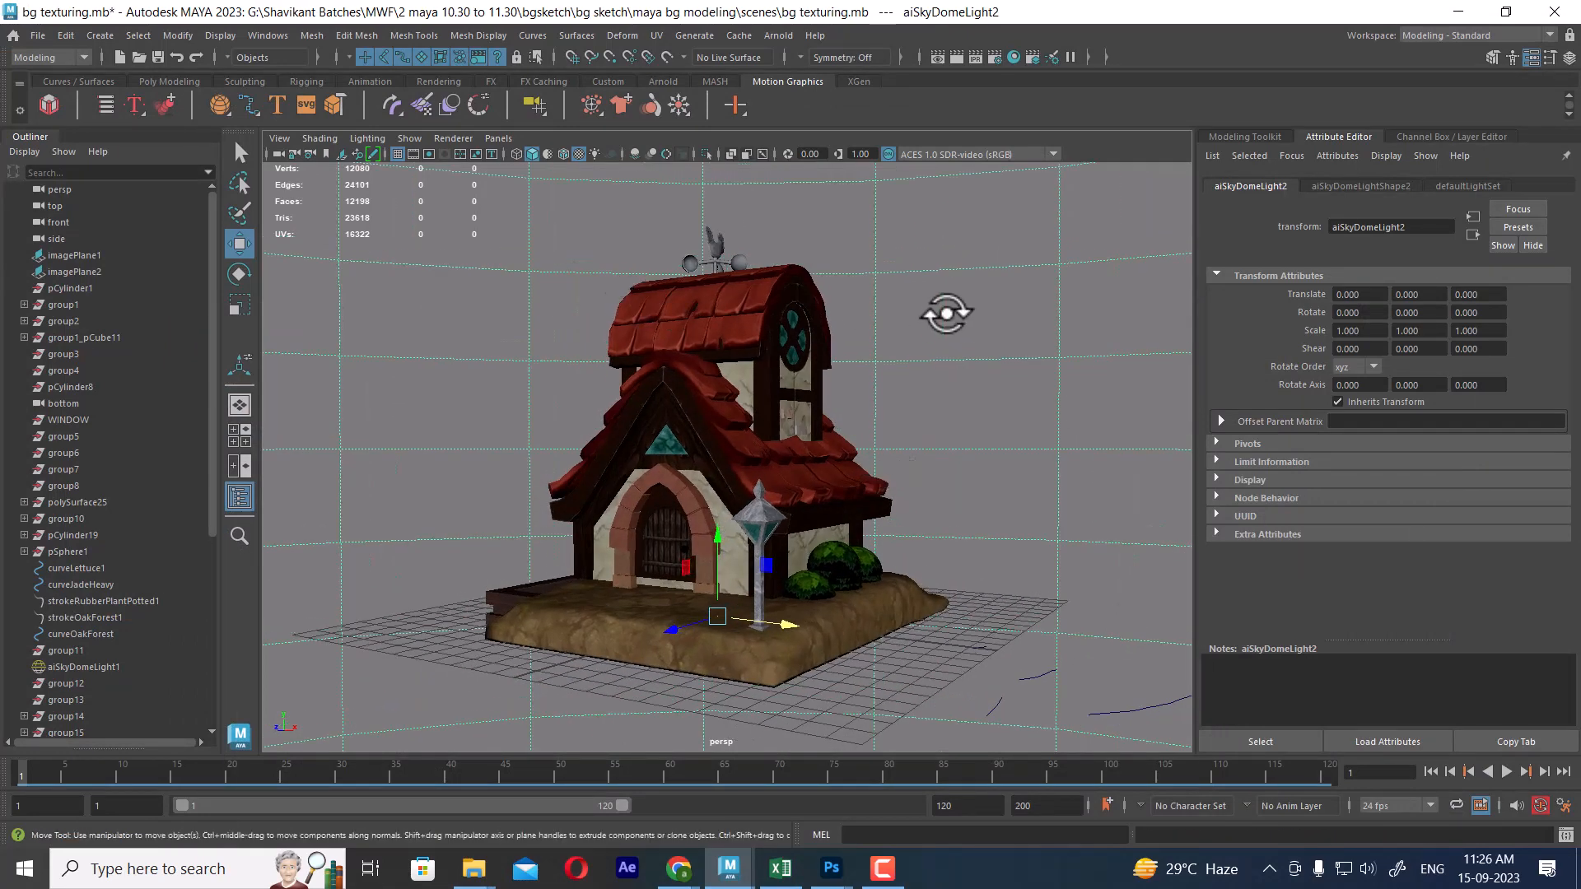
key("ctrl+a")
key("ctrl+a")
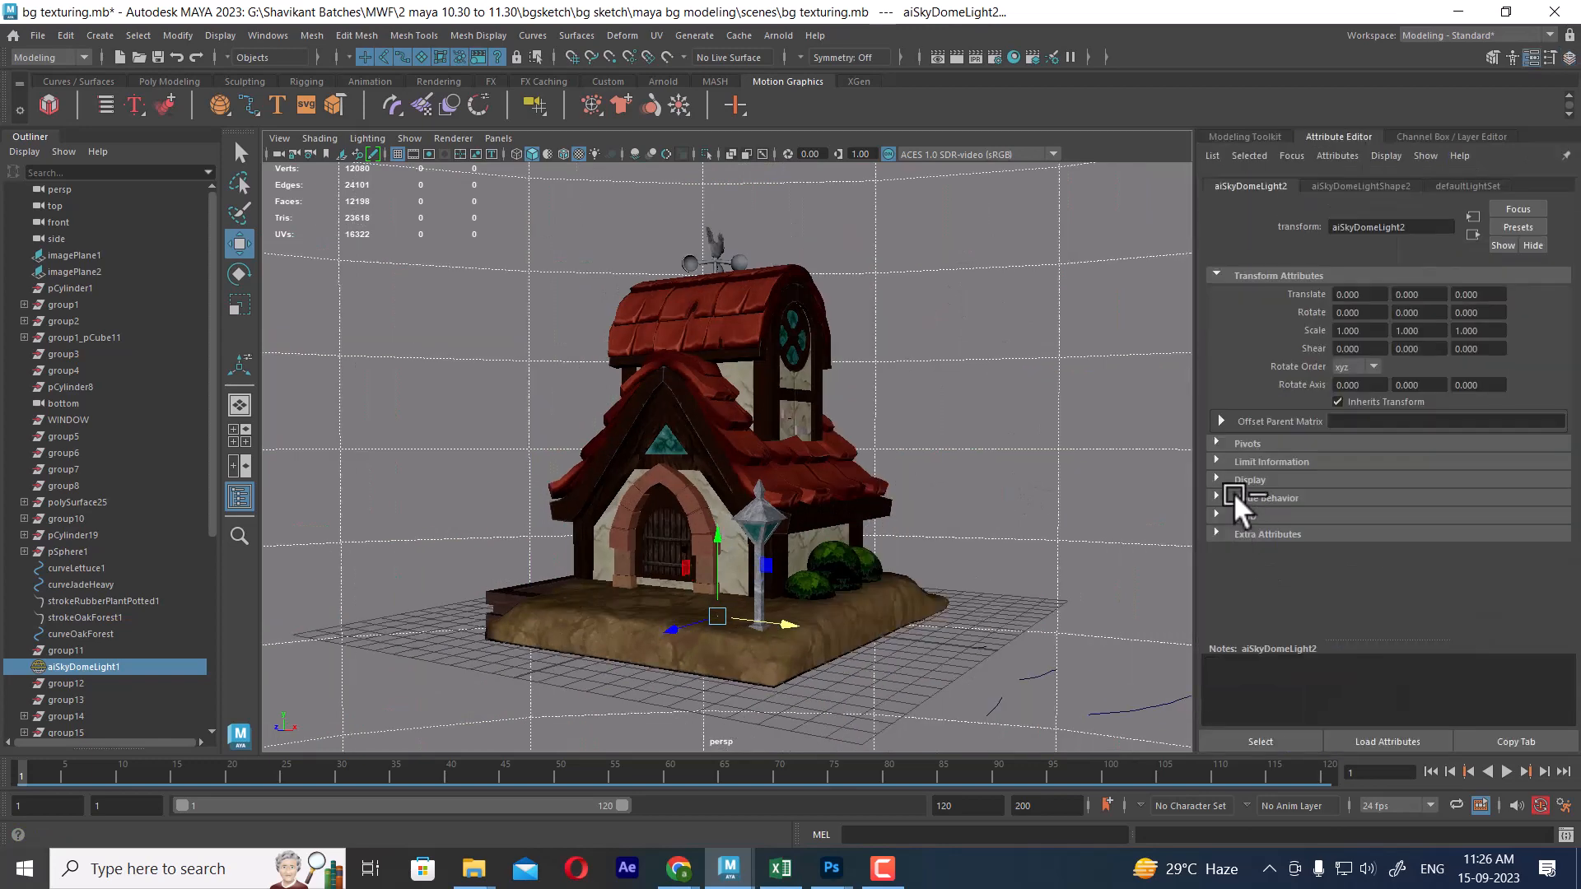
key("ctrl+a")
key("ctrl+a")
left_click(1427, 134)
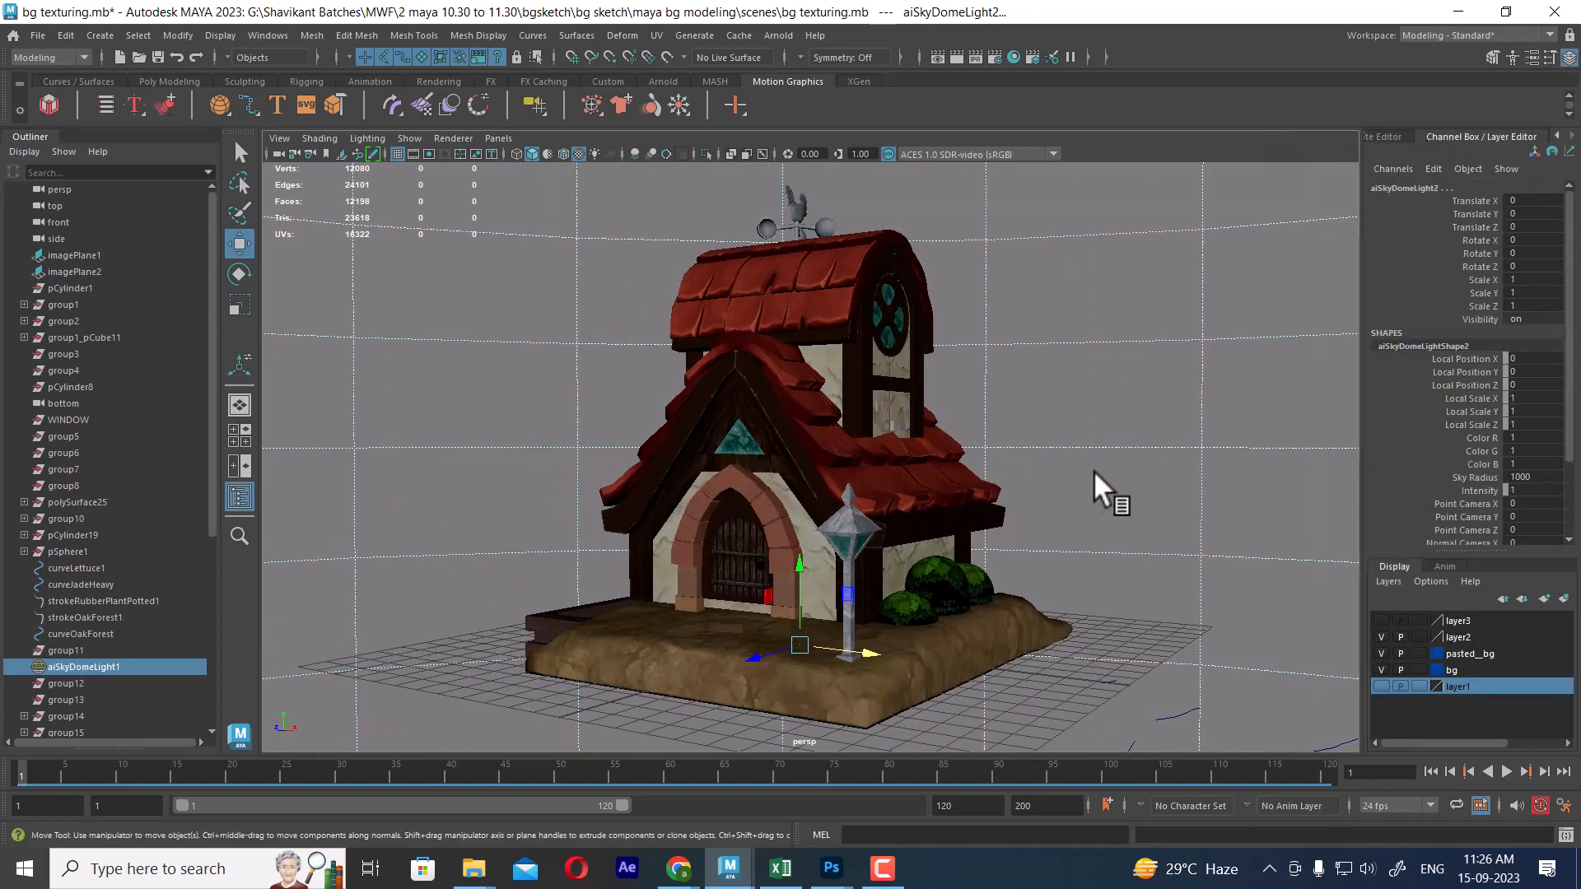
key("ctrl+a")
left_click(1342, 184)
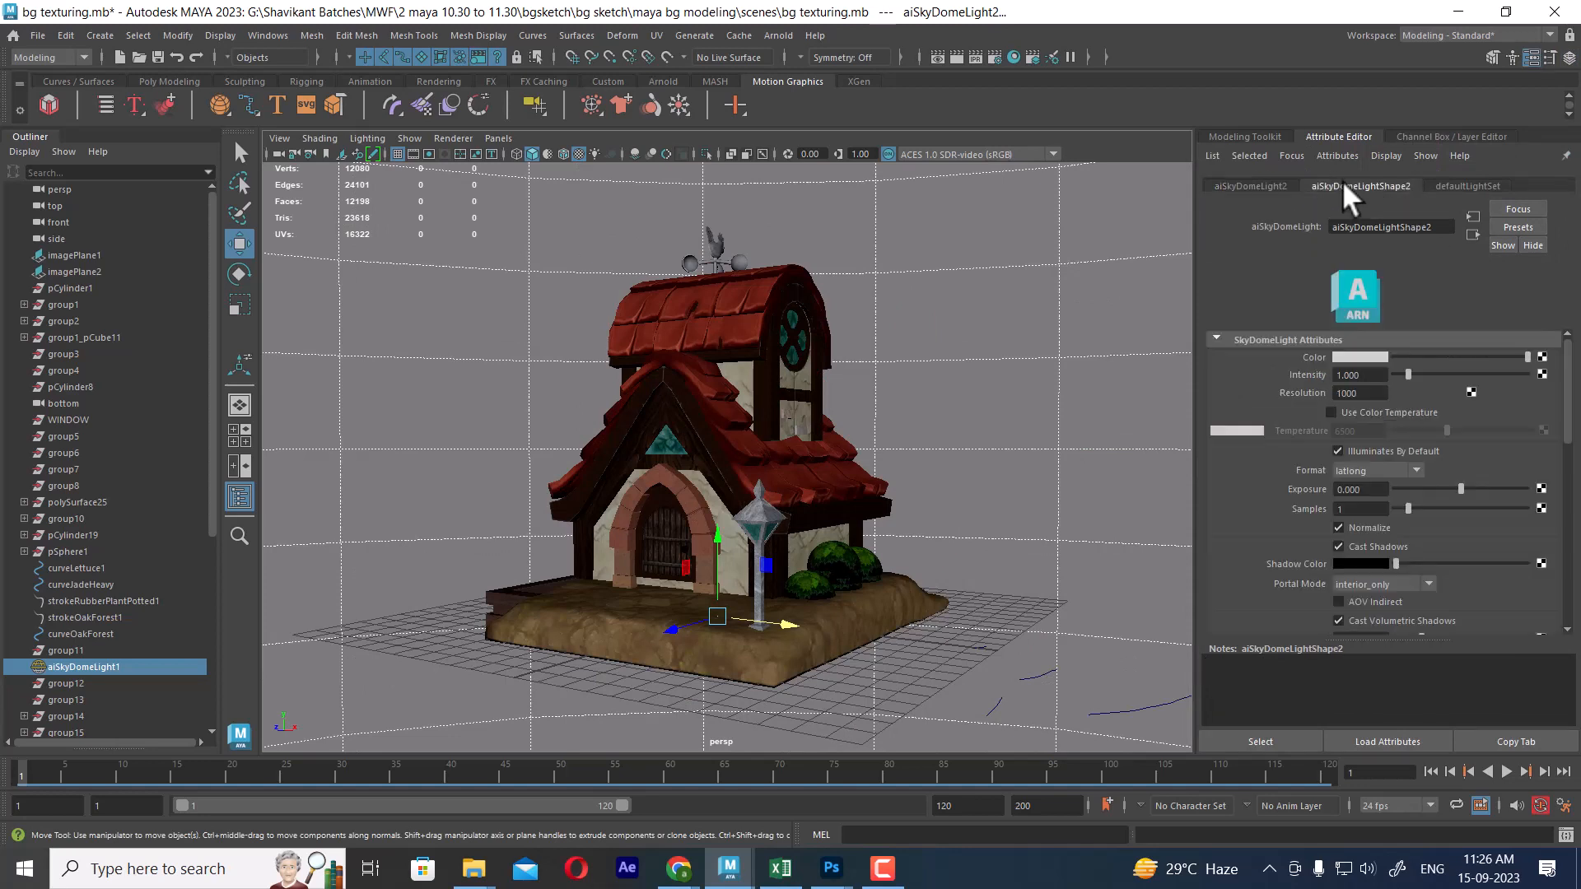
left_click(1371, 374)
scroll(988, 416, "up", 1)
scroll(992, 413, "up", 3)
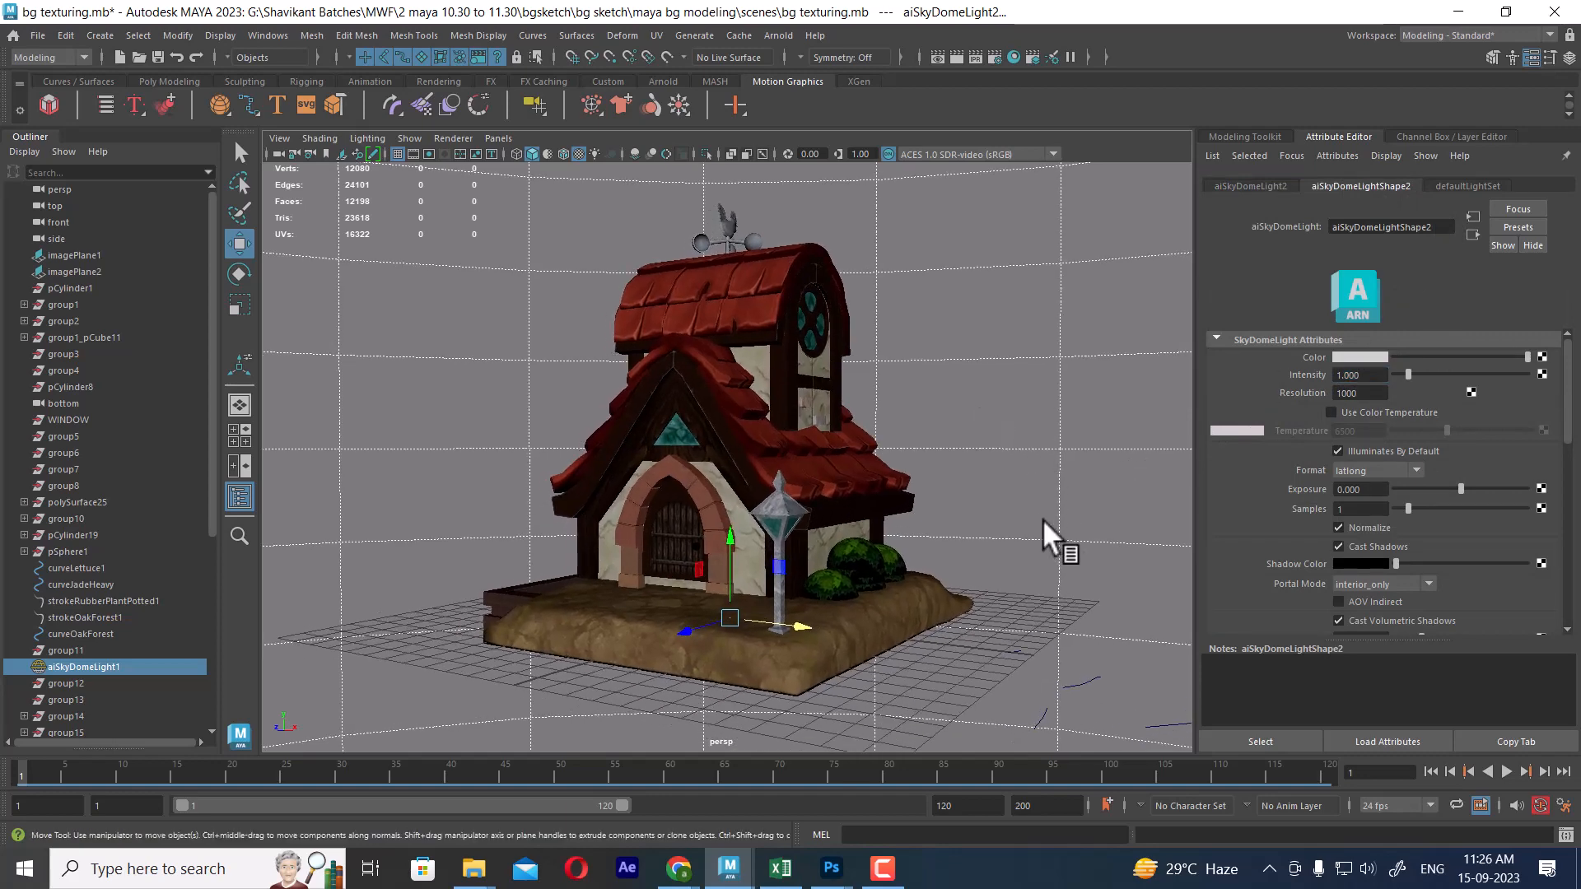
Group the entire house and duplicate it twice in an evenly spaced row along X, with the farthest copy about 32.7 units away.
left_click(893, 604)
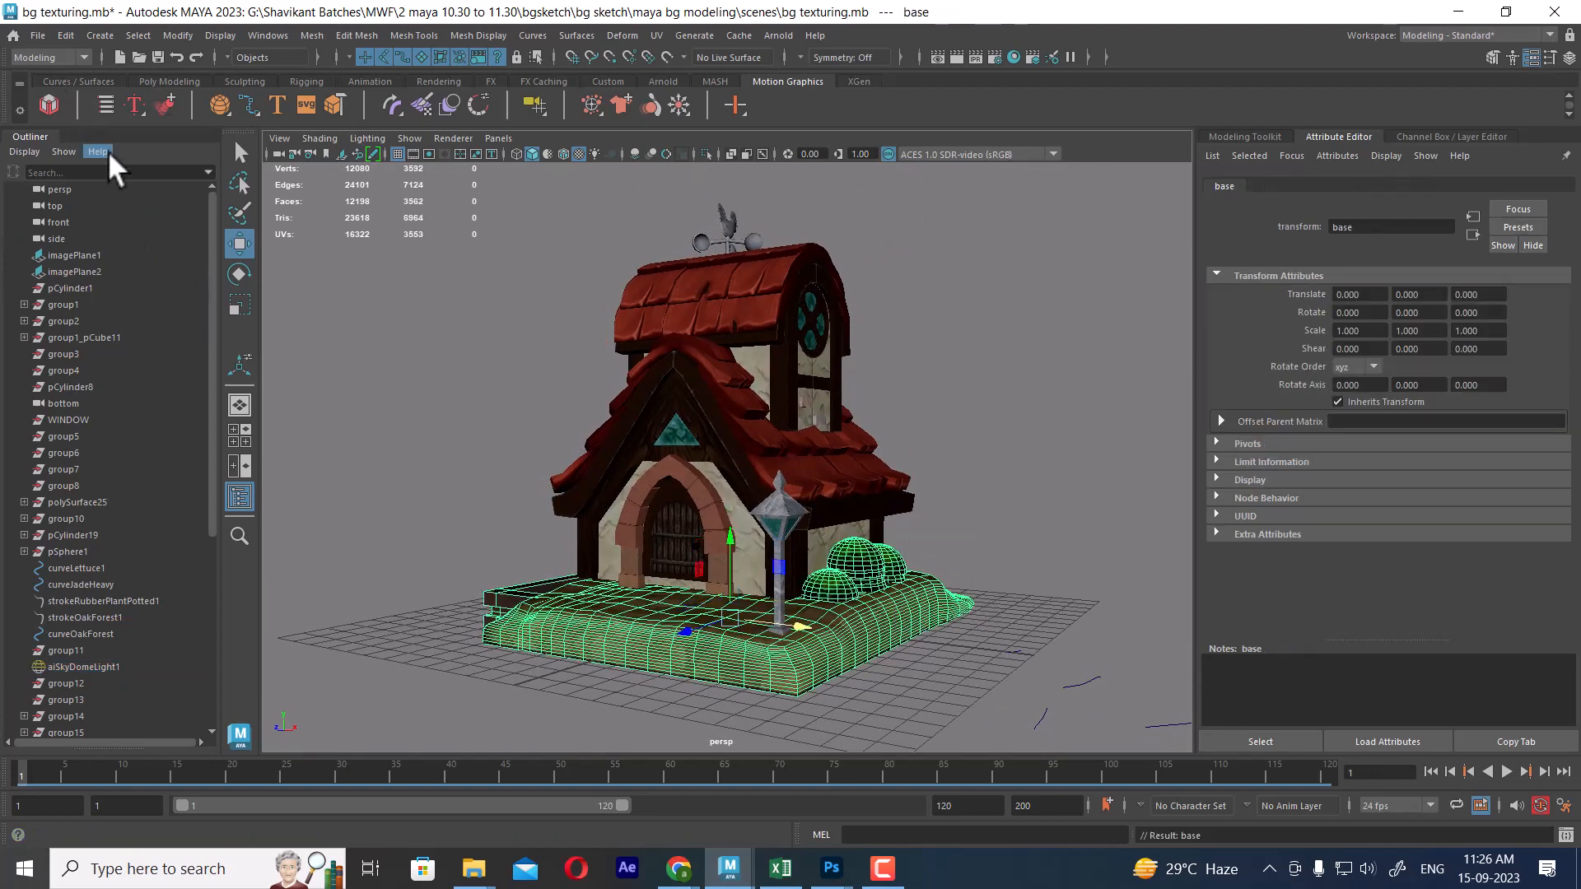
left_click_drag(470, 210, 912, 732)
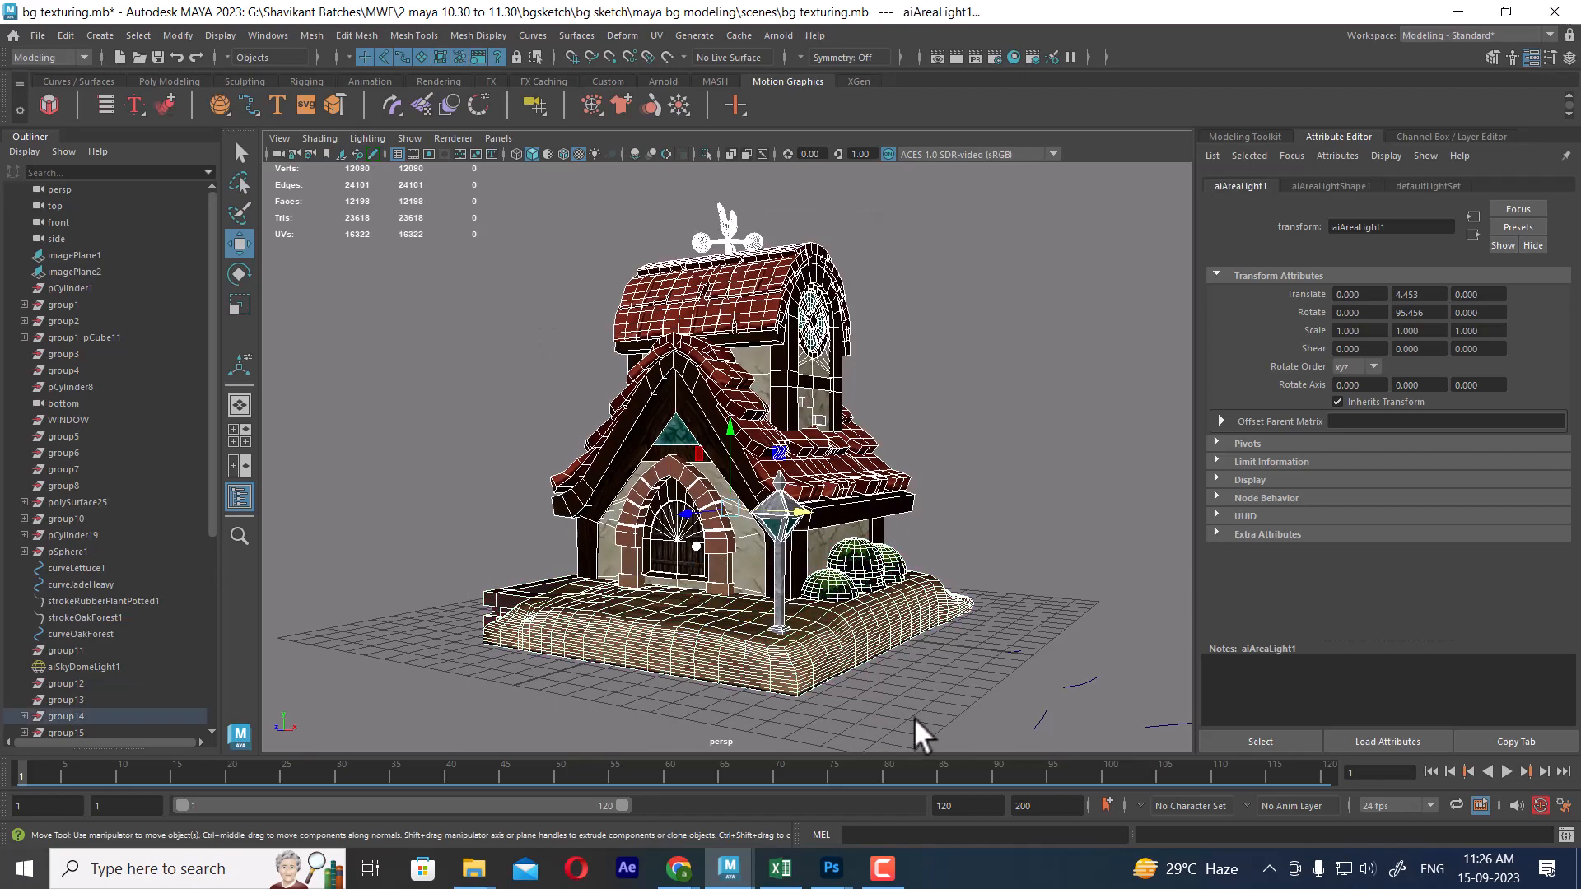
left_click_drag(766, 536, 673, 528, "alt")
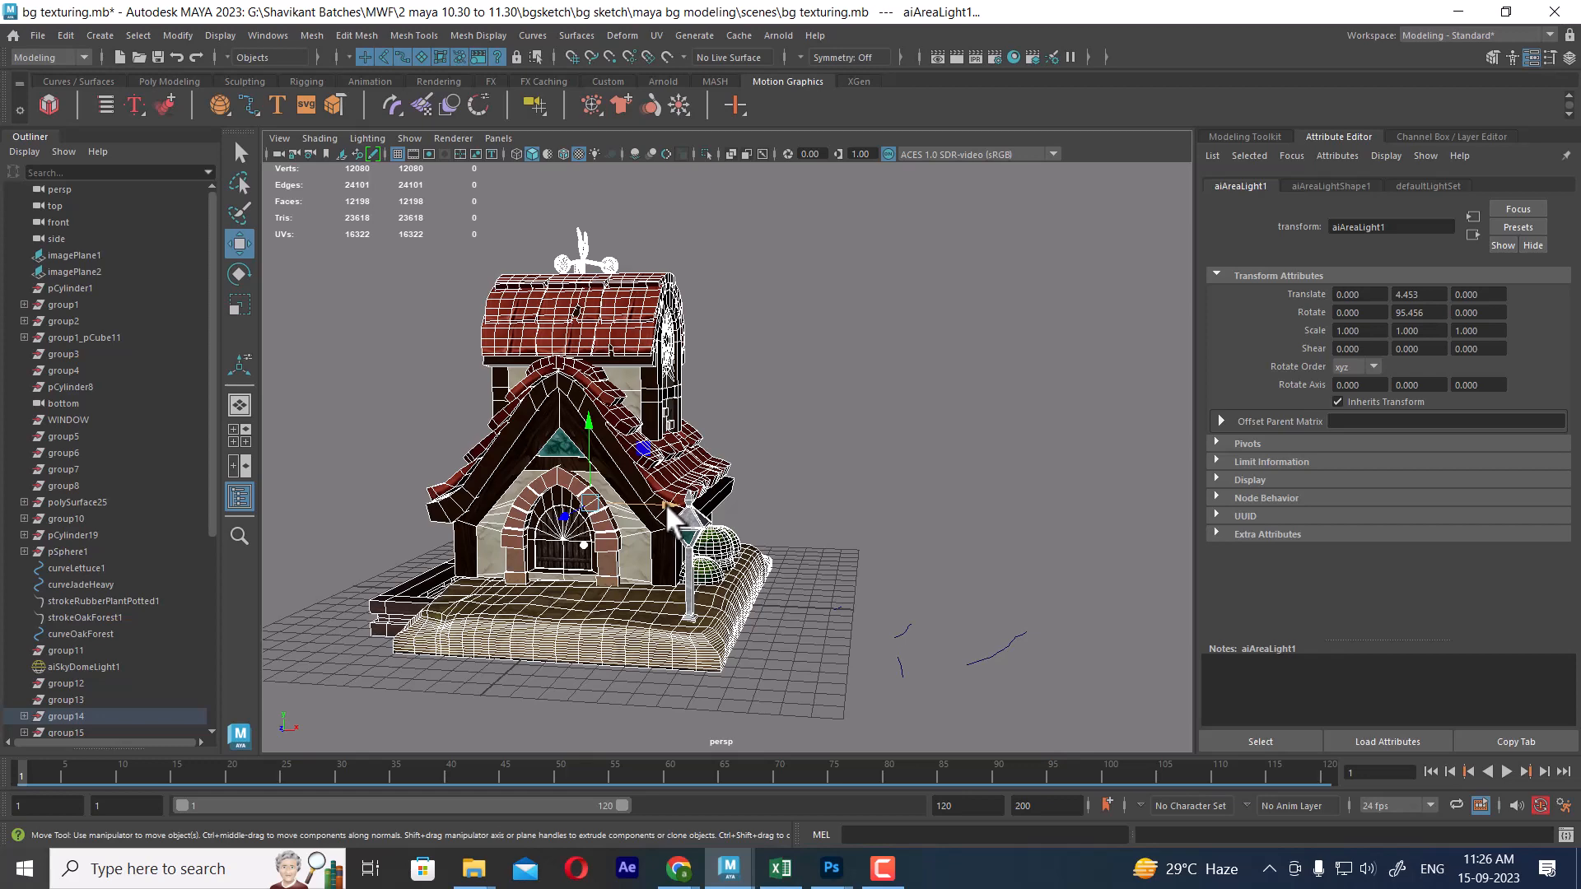
key("ctrl+g")
left_click_drag(699, 586, 658, 553, "alt")
key("ctrl+d")
key("shift+d")
Assign a new Arnold aiWireframe material to the original house's group and change the material's edge type.
left_click_drag(548, 247, 381, 681)
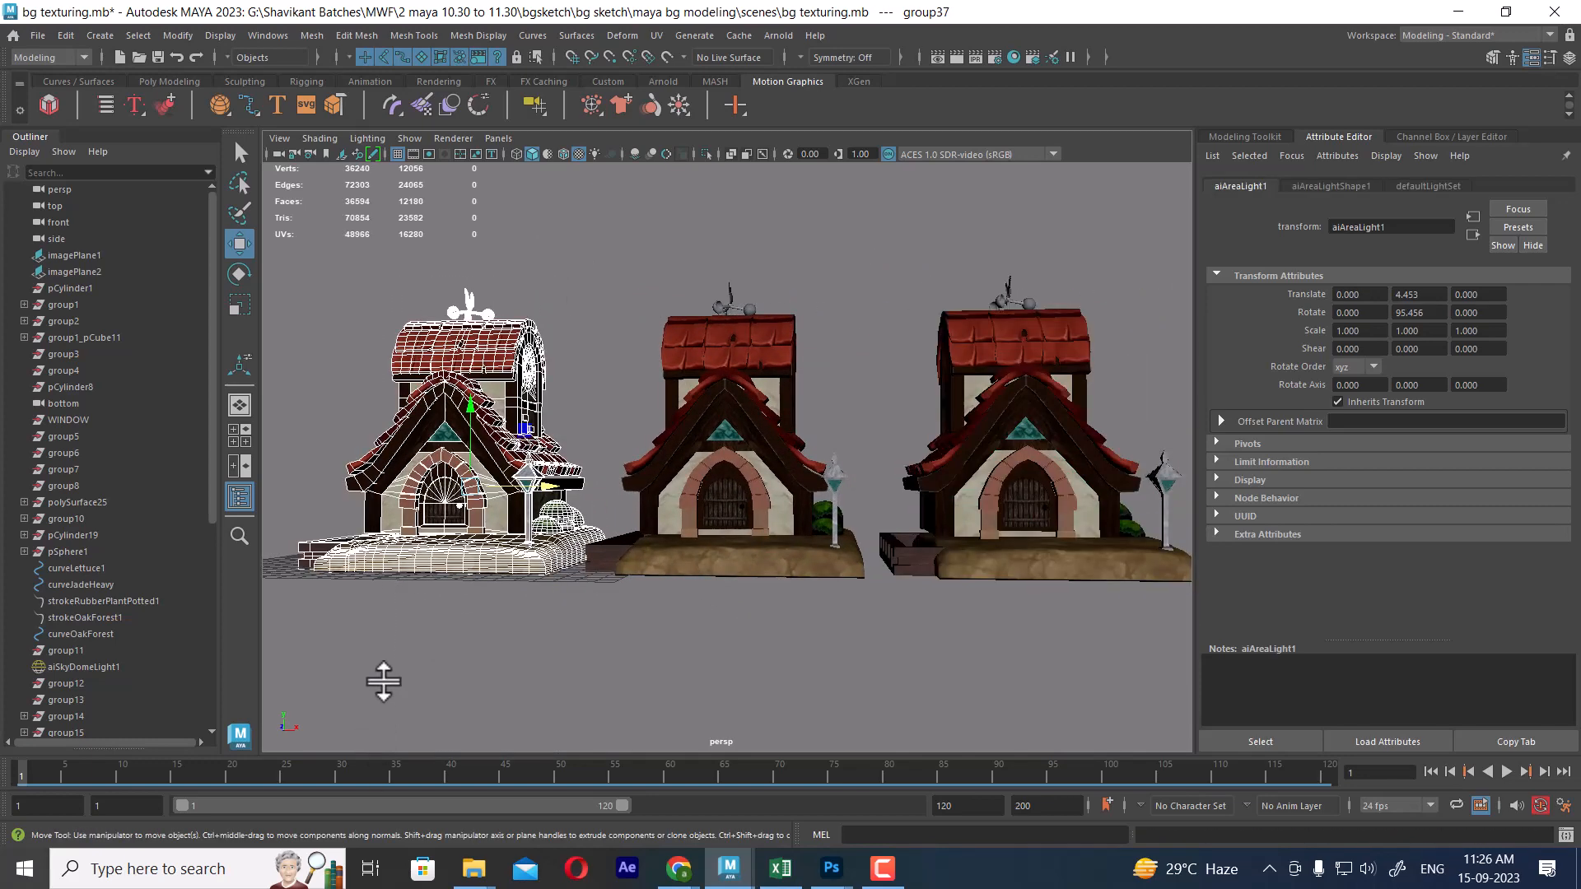
key("Up")
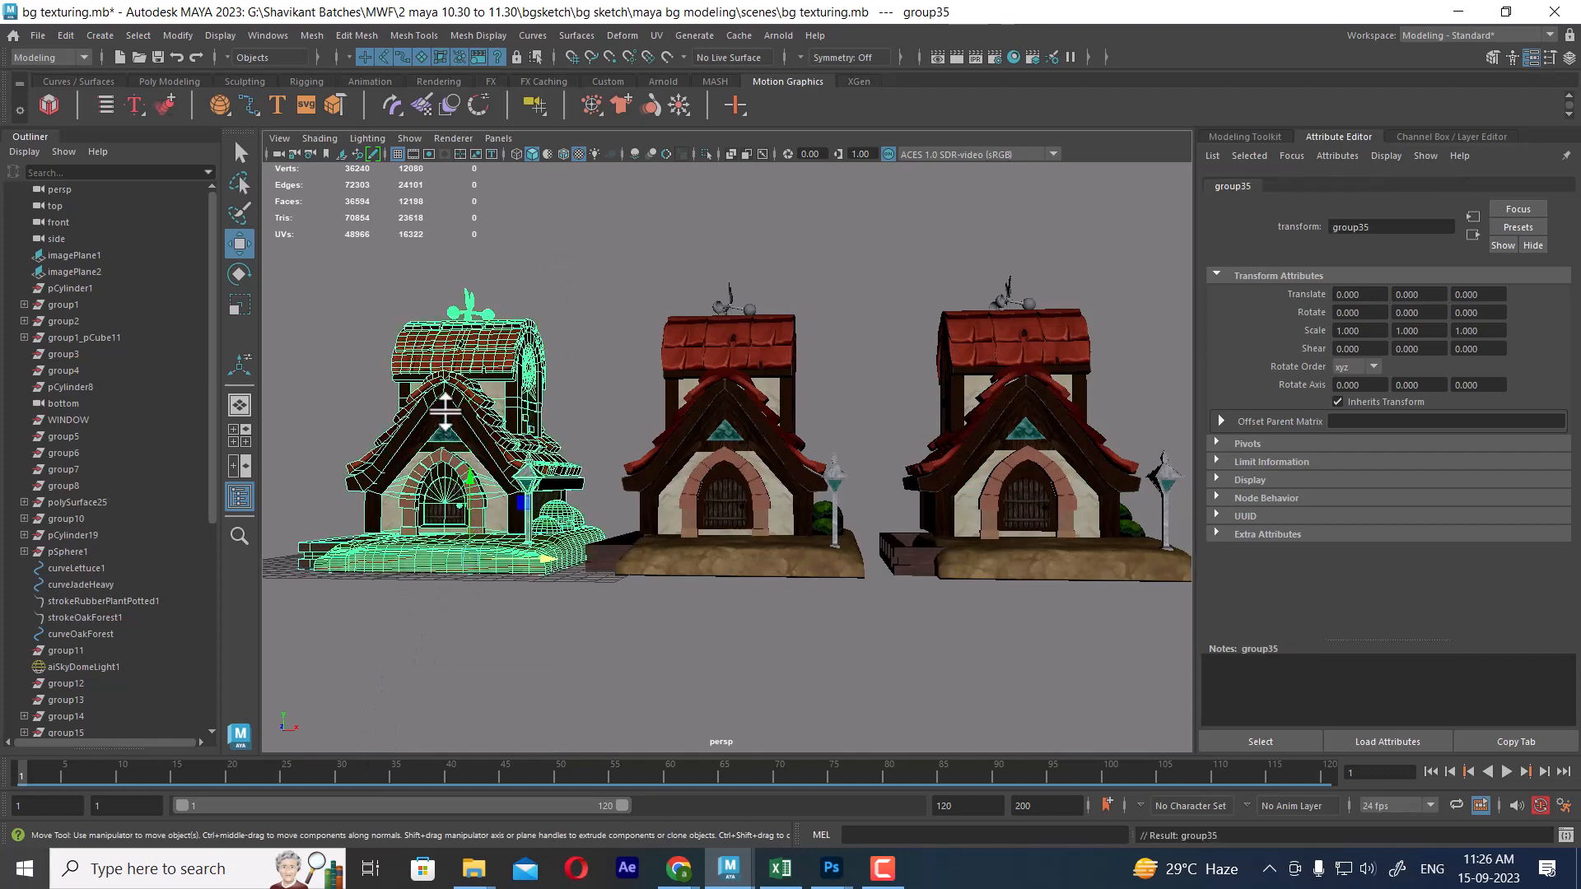
right_click_drag(444, 377, 463, 802)
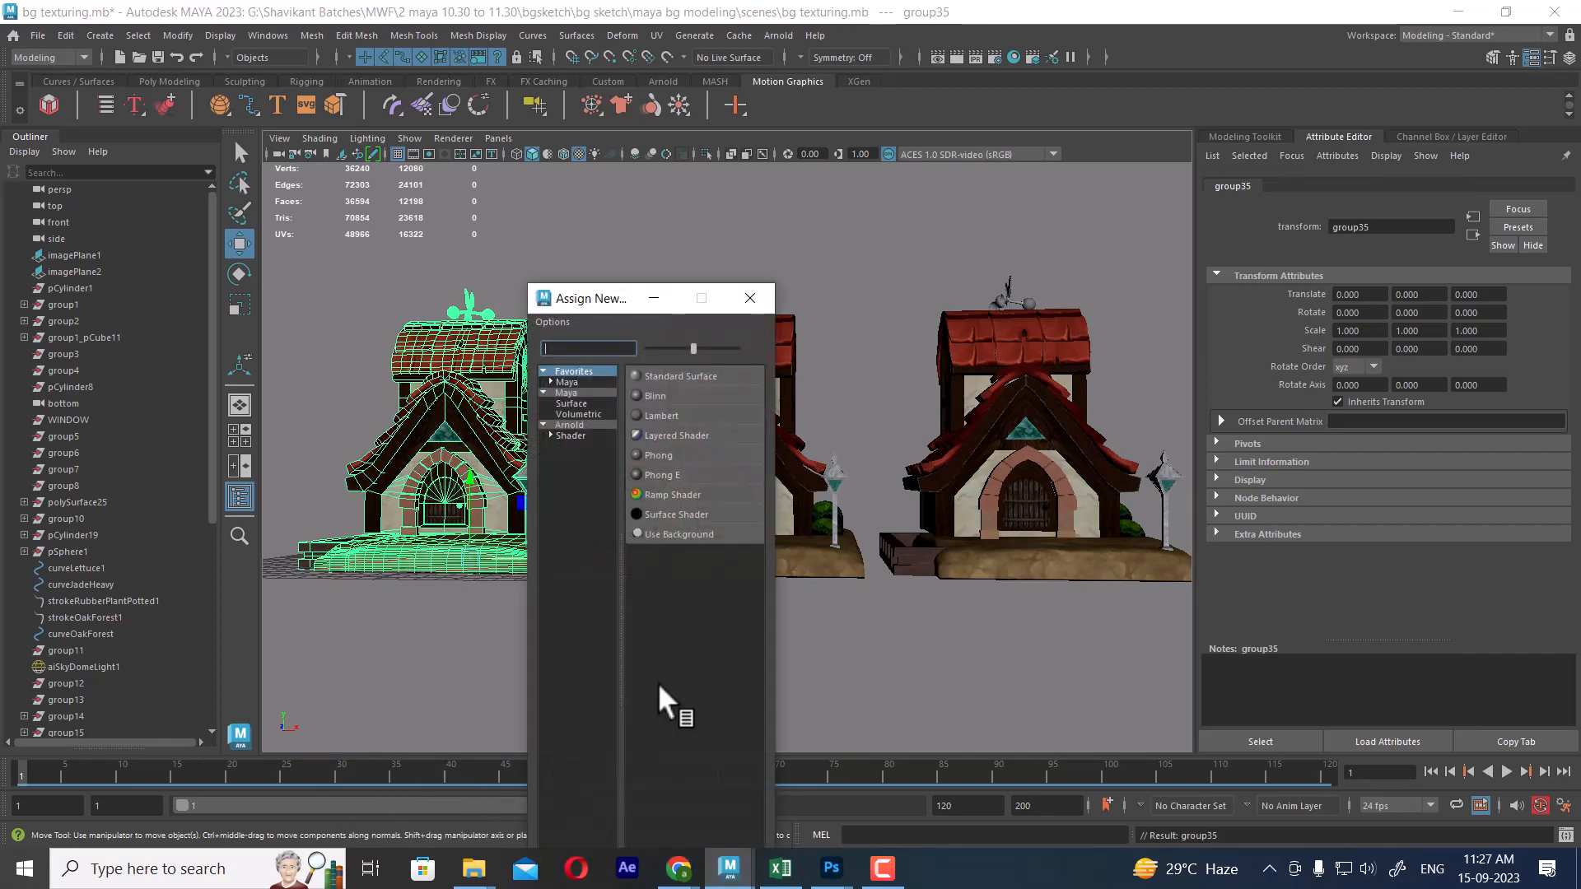
left_click(572, 423)
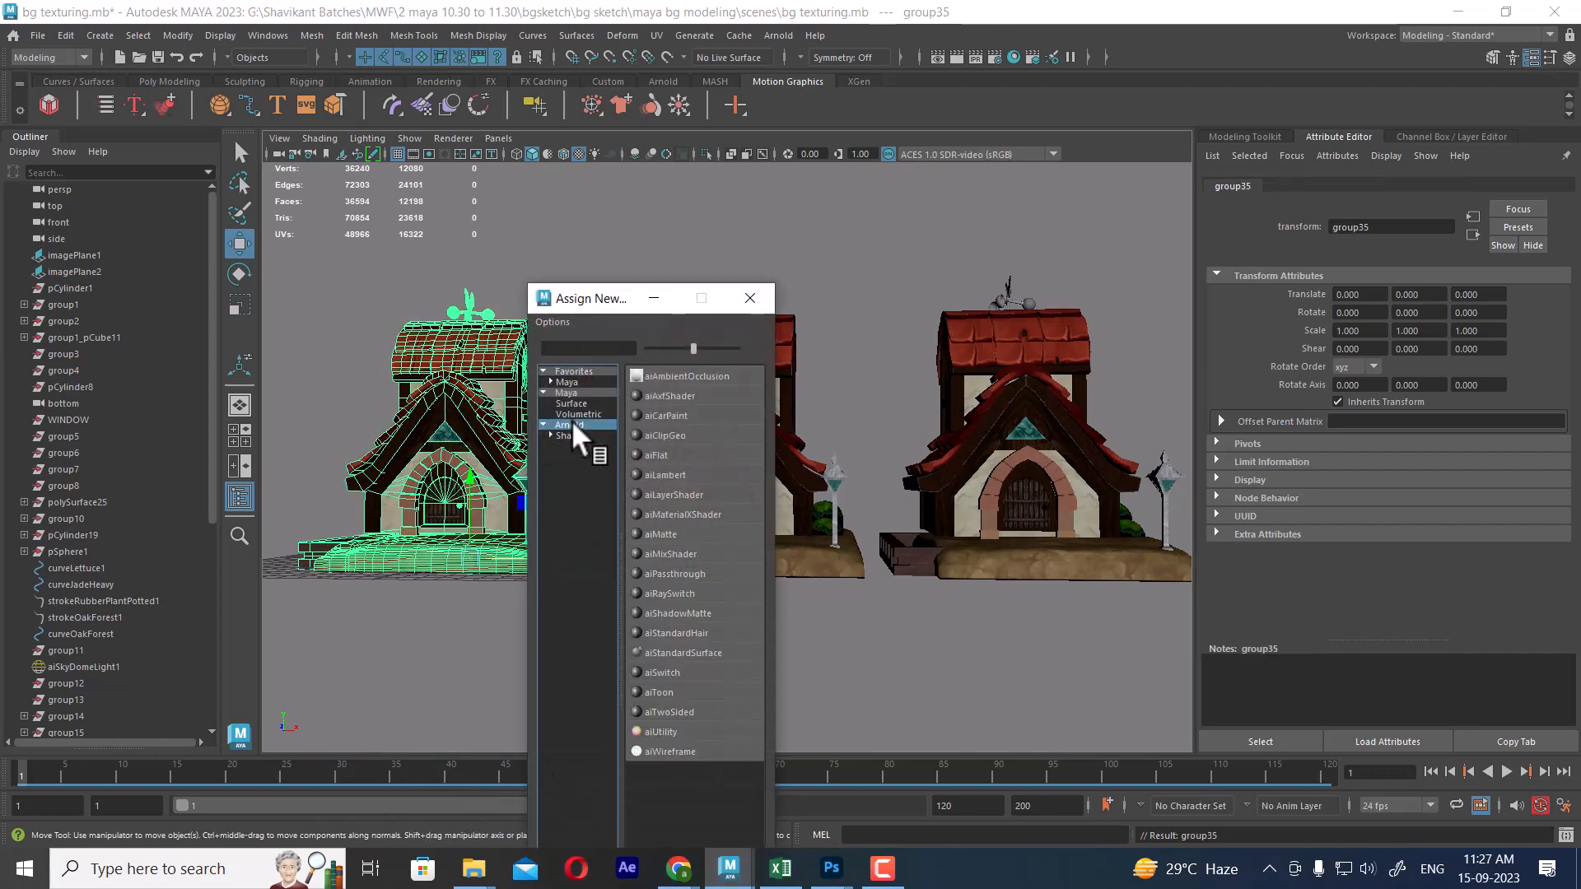
left_click(671, 749)
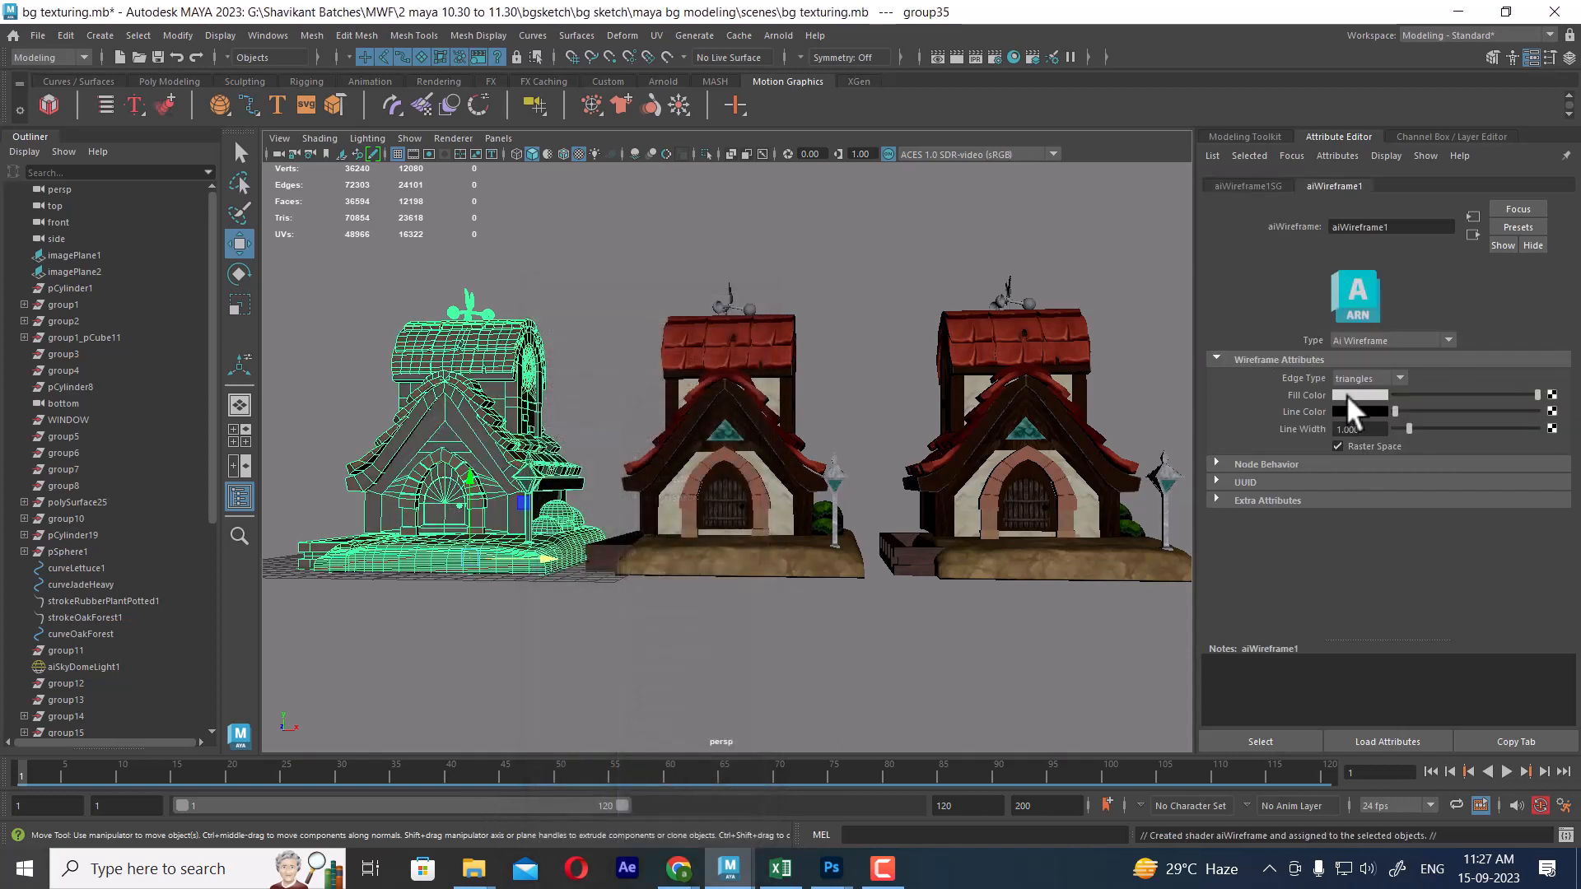
left_click(1367, 379)
Assign a new Arnold aiAmbientOcclusion material to the farthest house copy.
left_click_drag(1042, 273, 1040, 647)
right_click(993, 407)
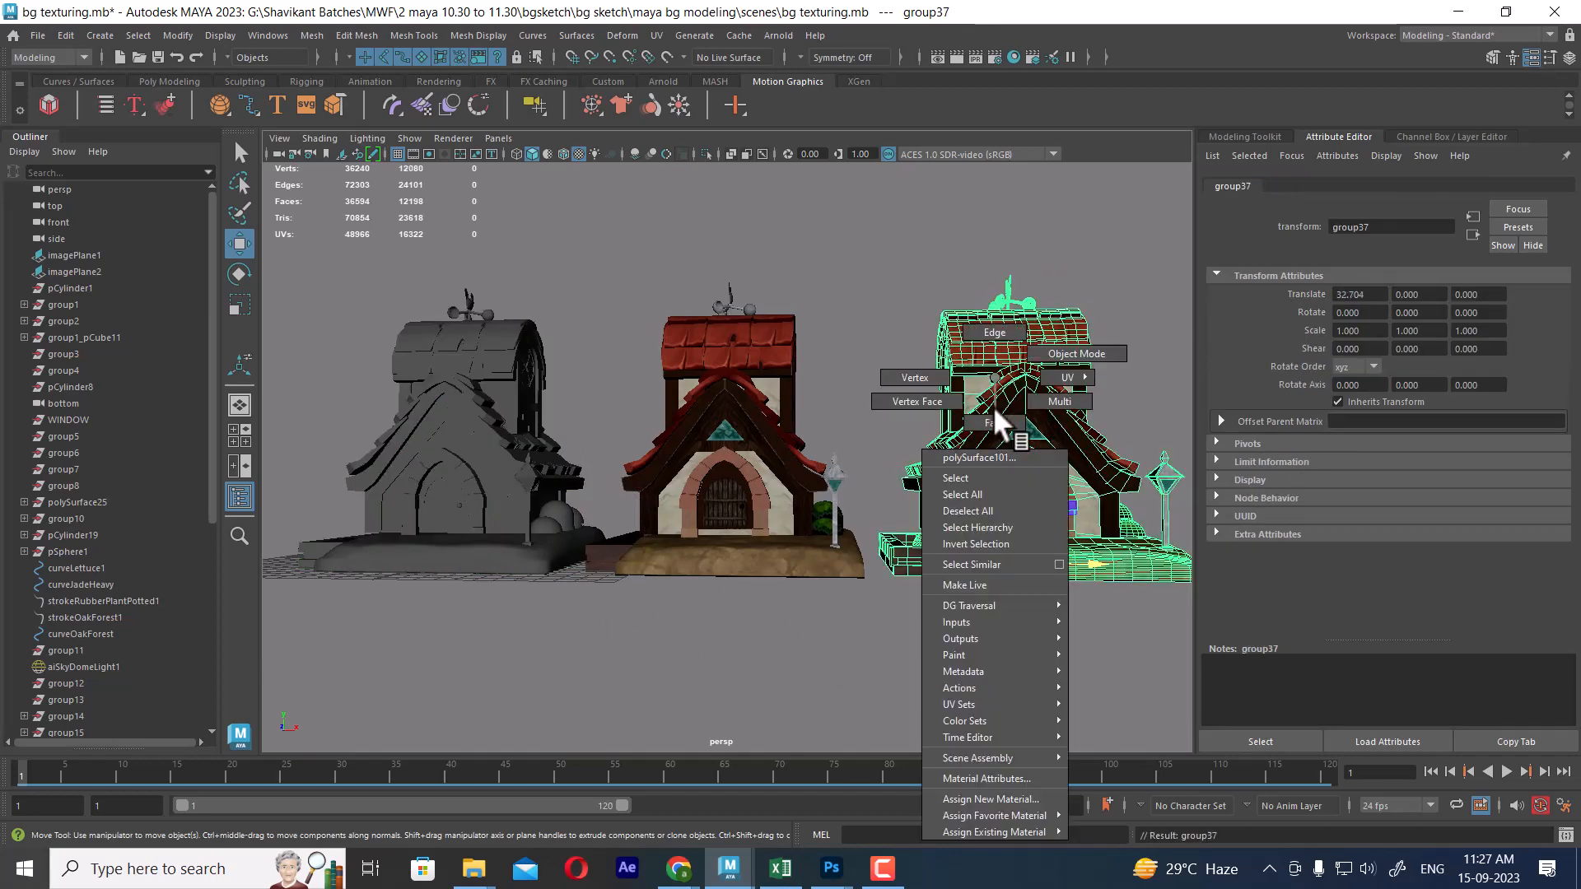
left_click(993, 774)
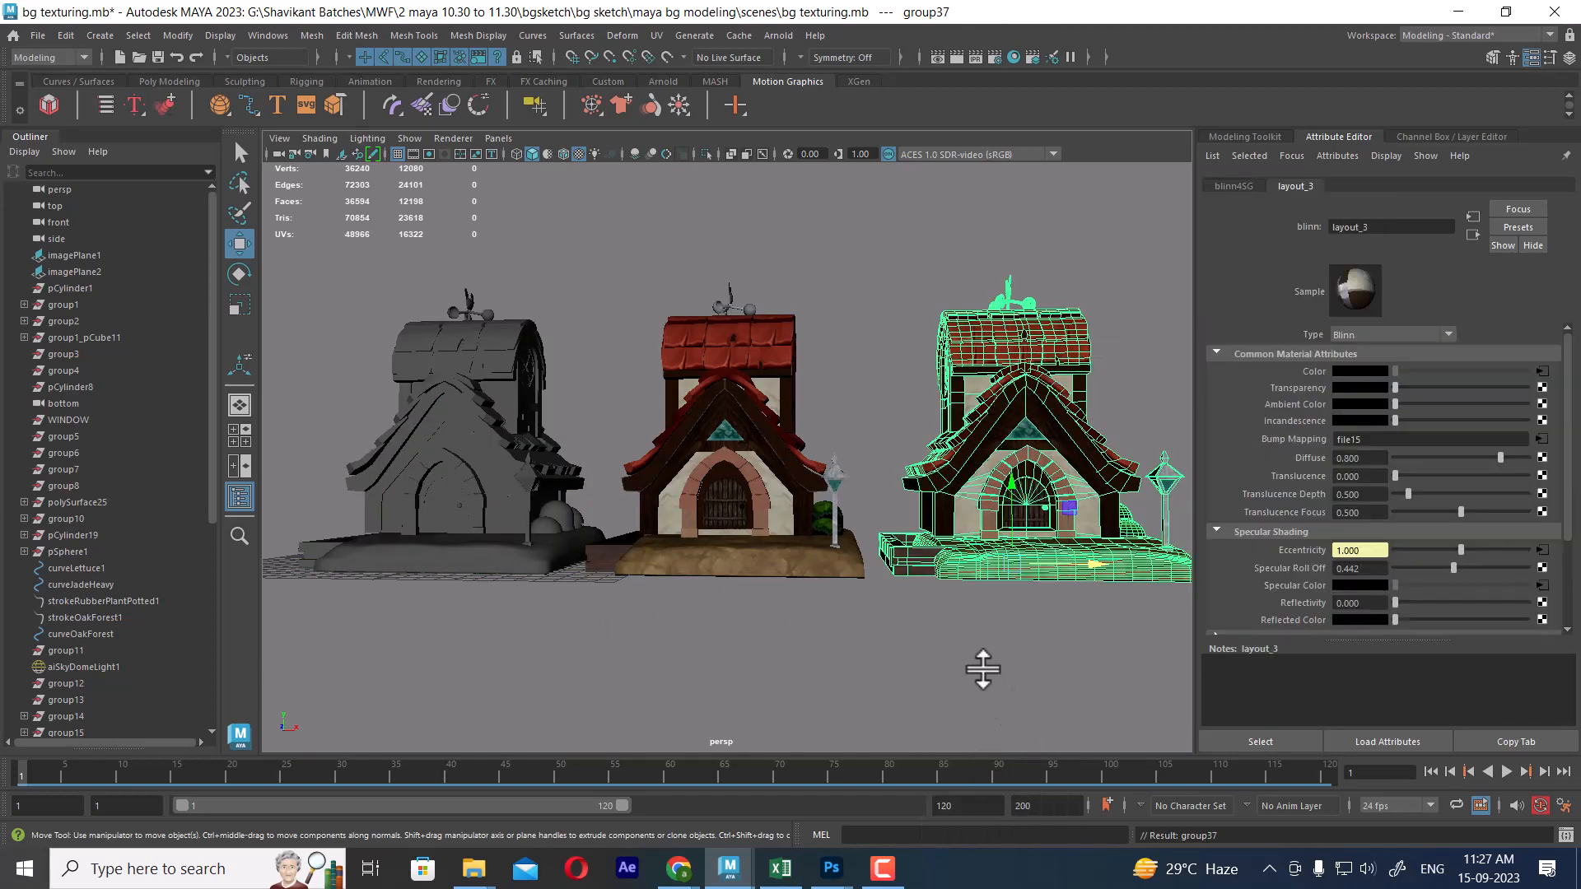
right_click(1019, 378)
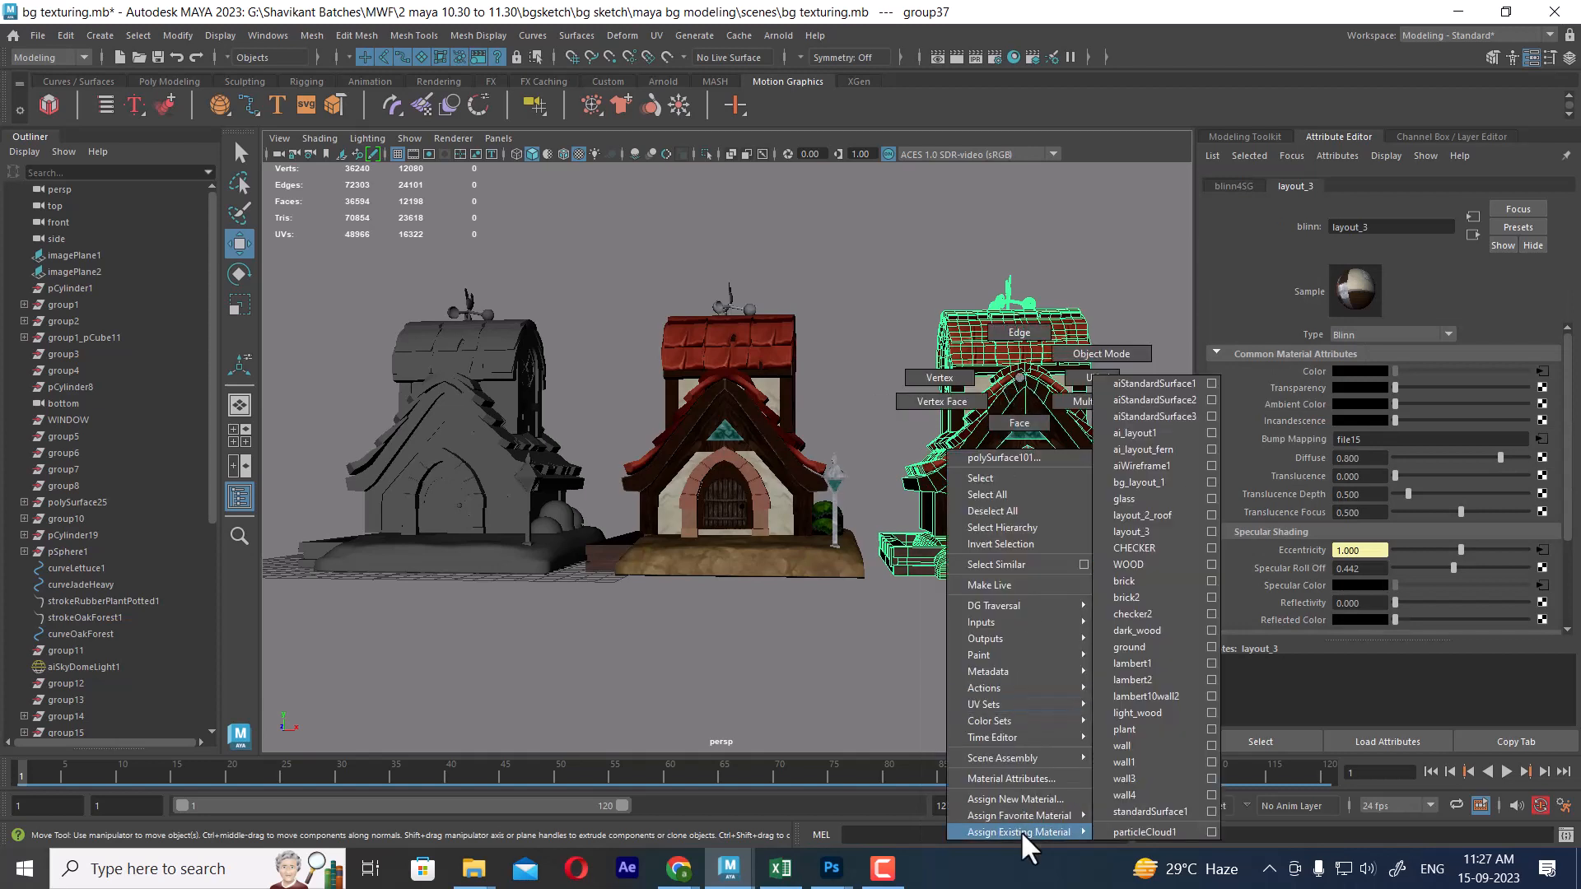
left_click(1031, 797)
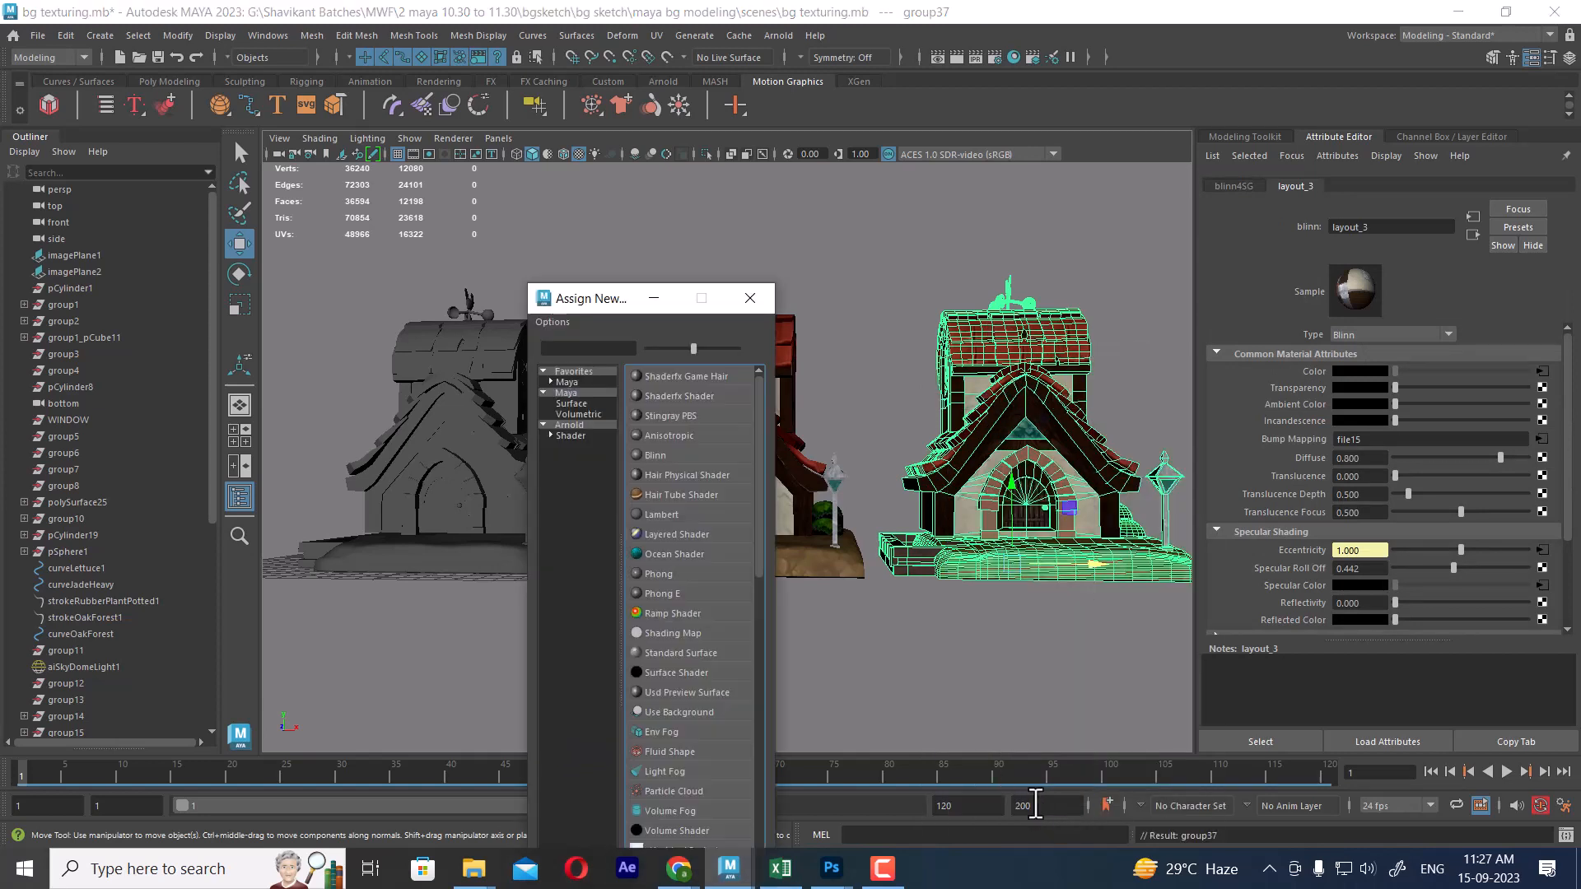
left_click(592, 424)
left_click(685, 375)
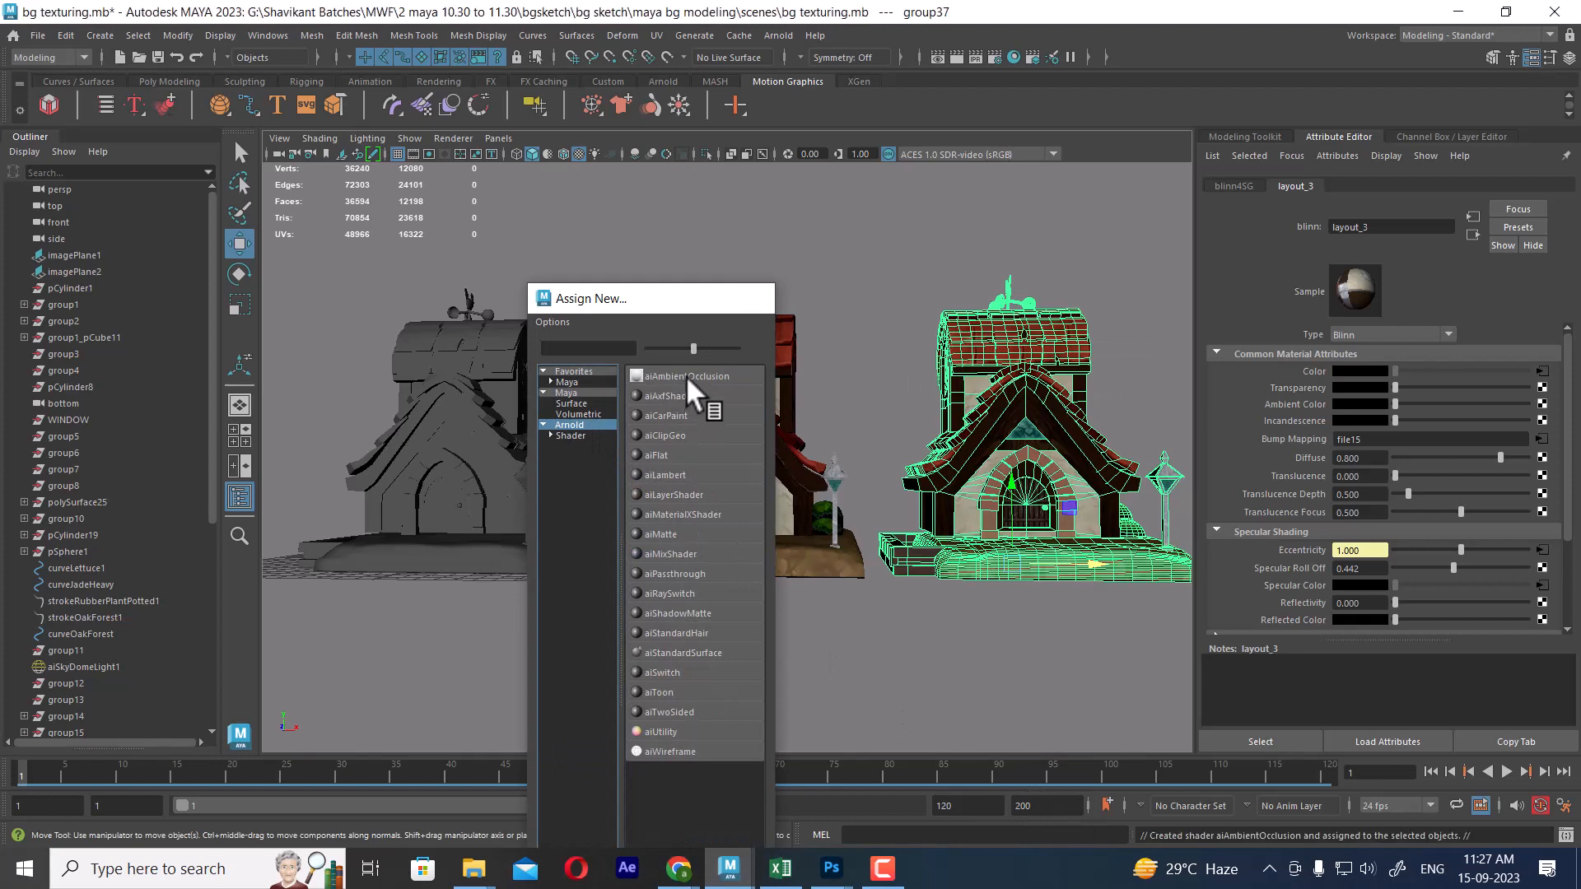
Set the sky dome light's colour to a teal blue with about hue 202, saturation 0.628 and value 0.504.
left_click(851, 334)
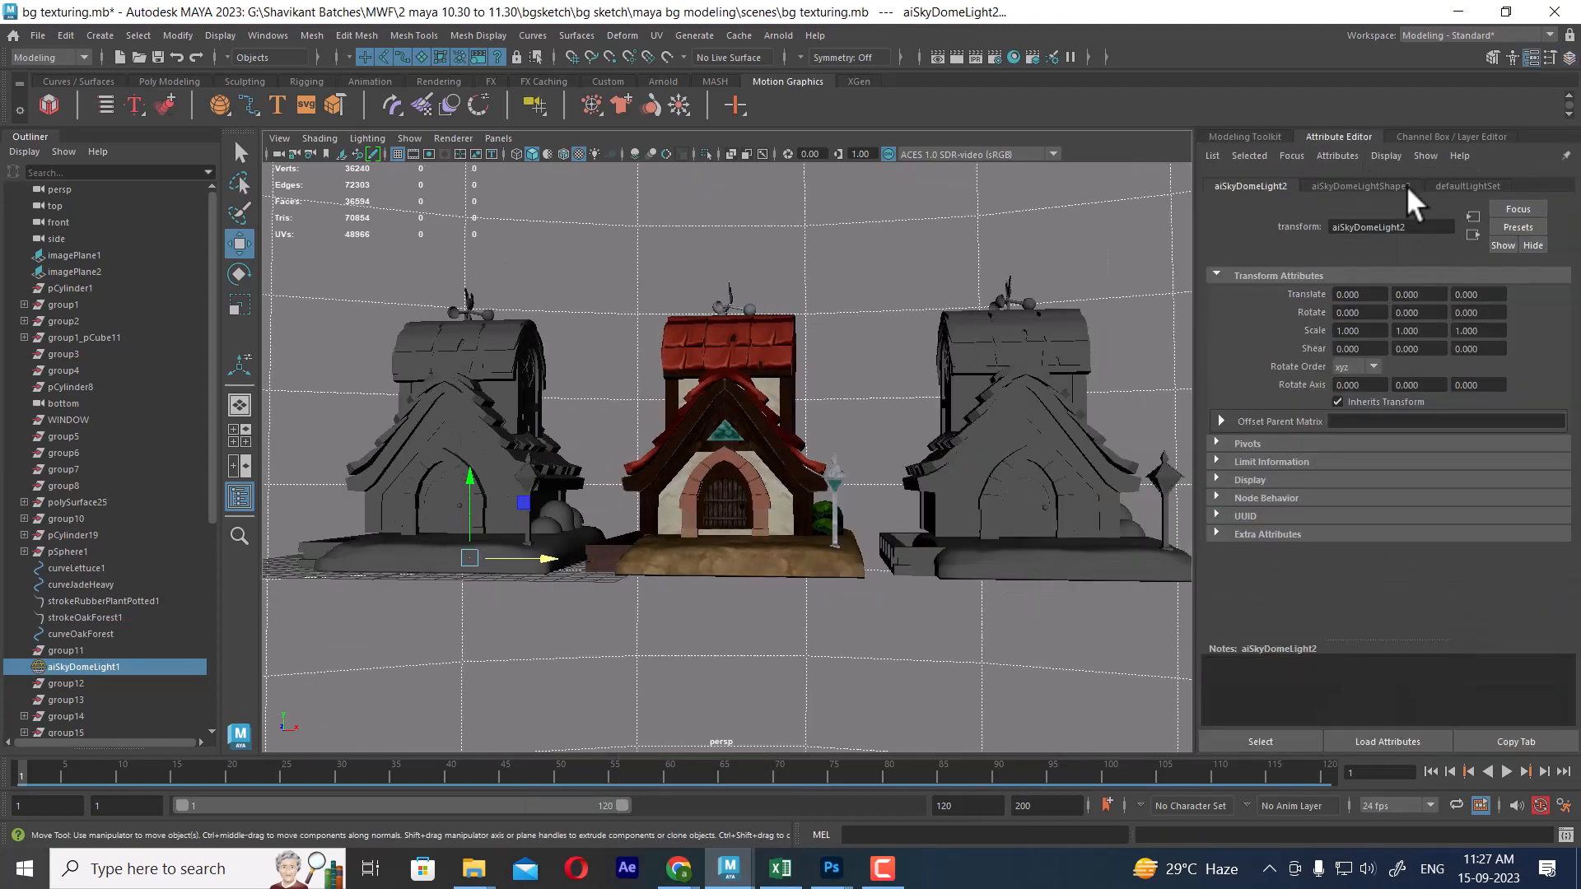
left_click(1400, 186)
left_click(1368, 357)
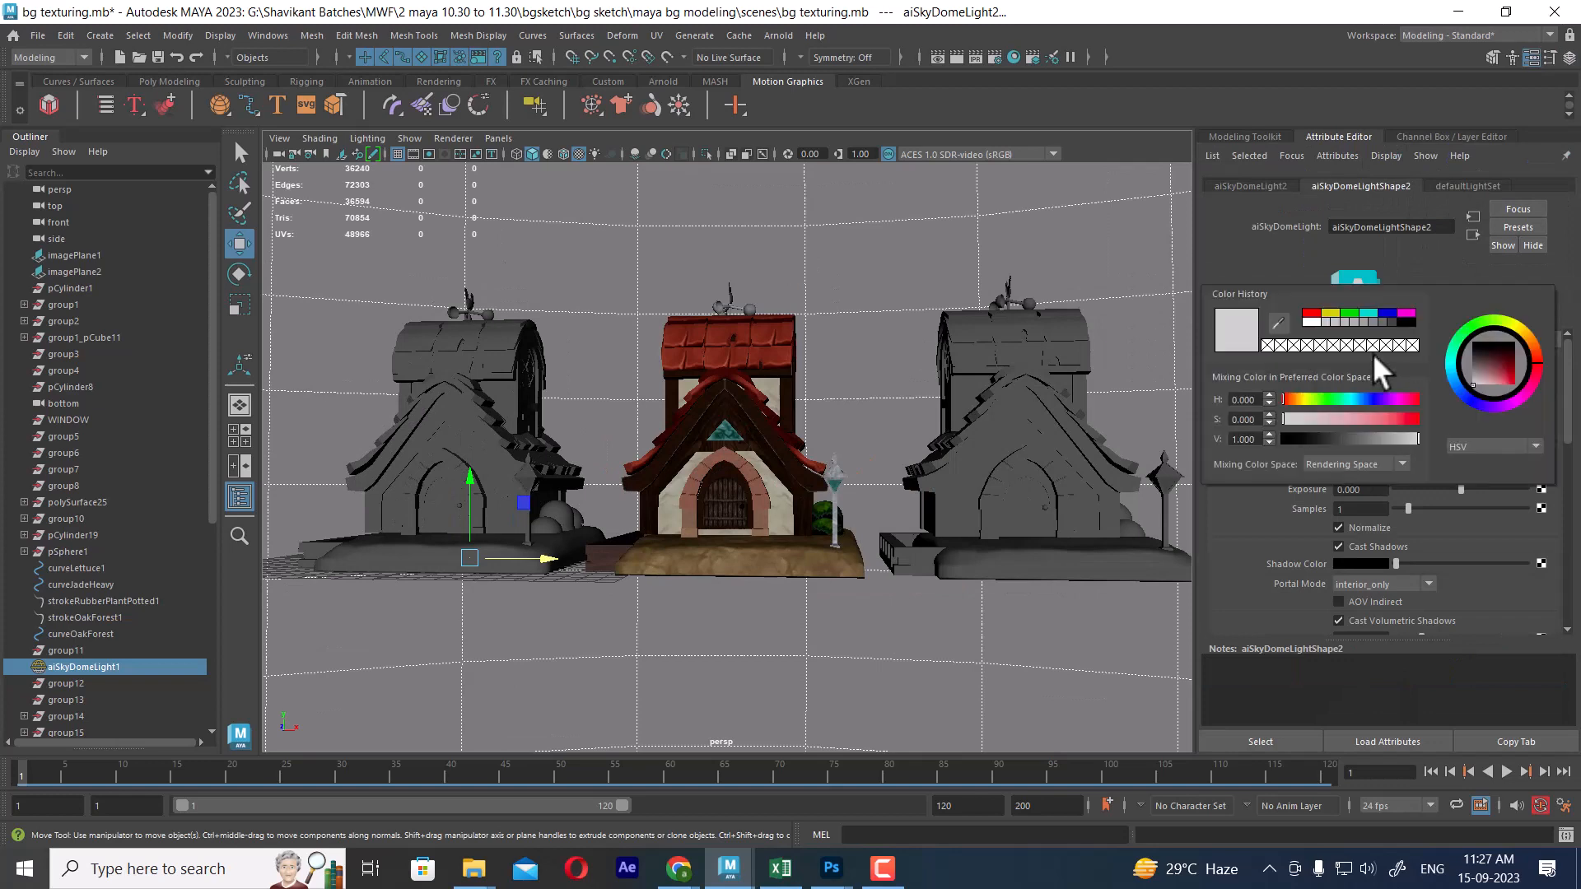
left_click(1454, 377)
left_click_drag(1505, 364, 1497, 373)
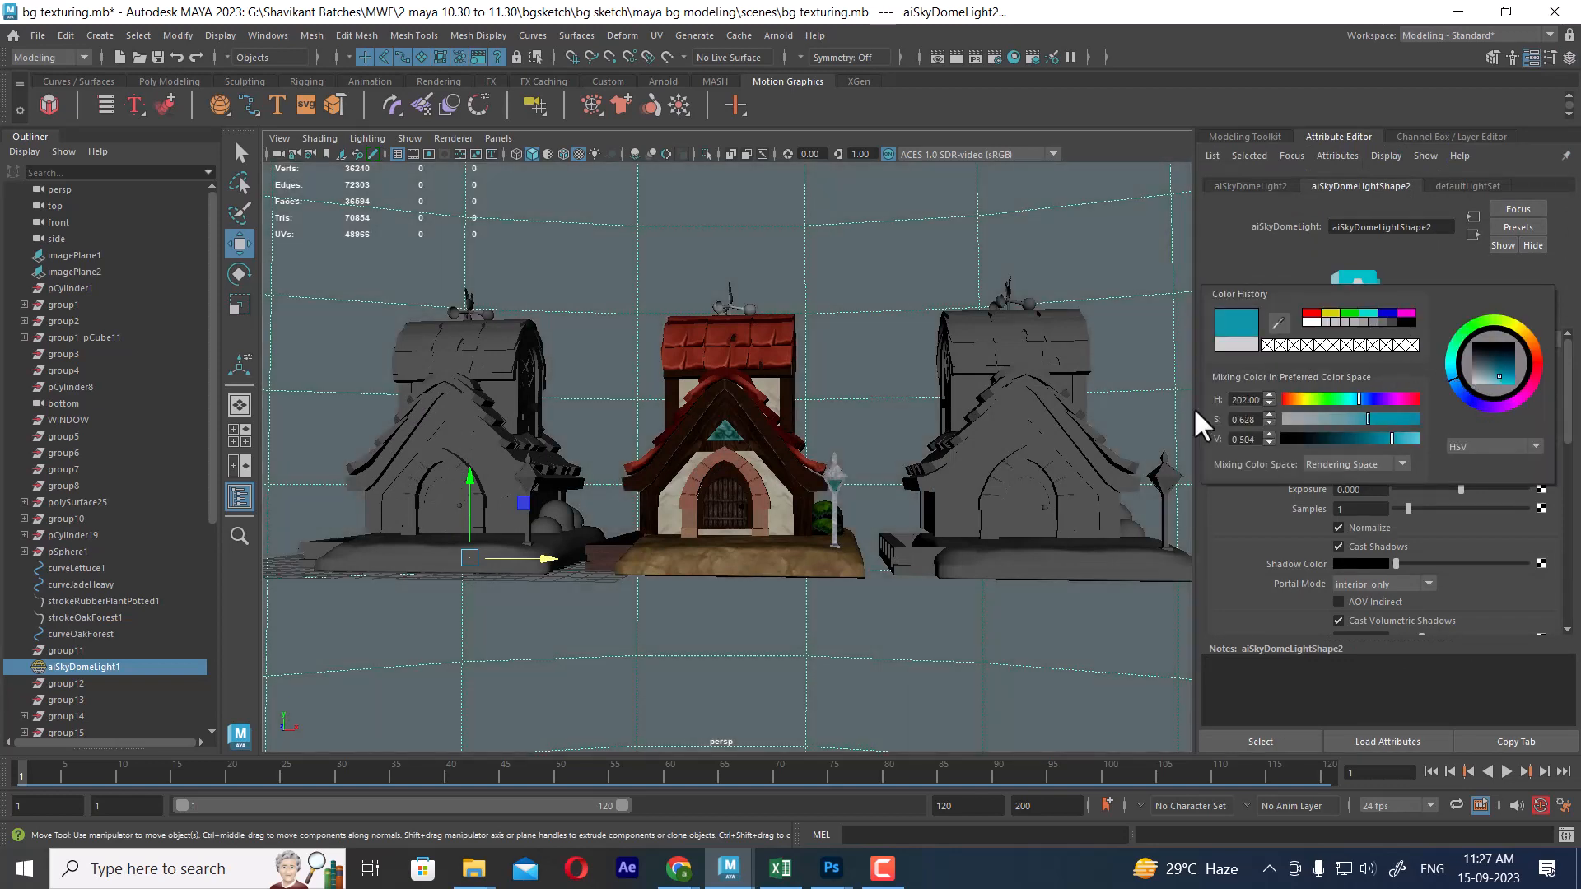
Show the resolution gate around the three houses and render the current frame with Arnold, viewing the result enlarged.
left_click_drag(1021, 354, 893, 375, "alt")
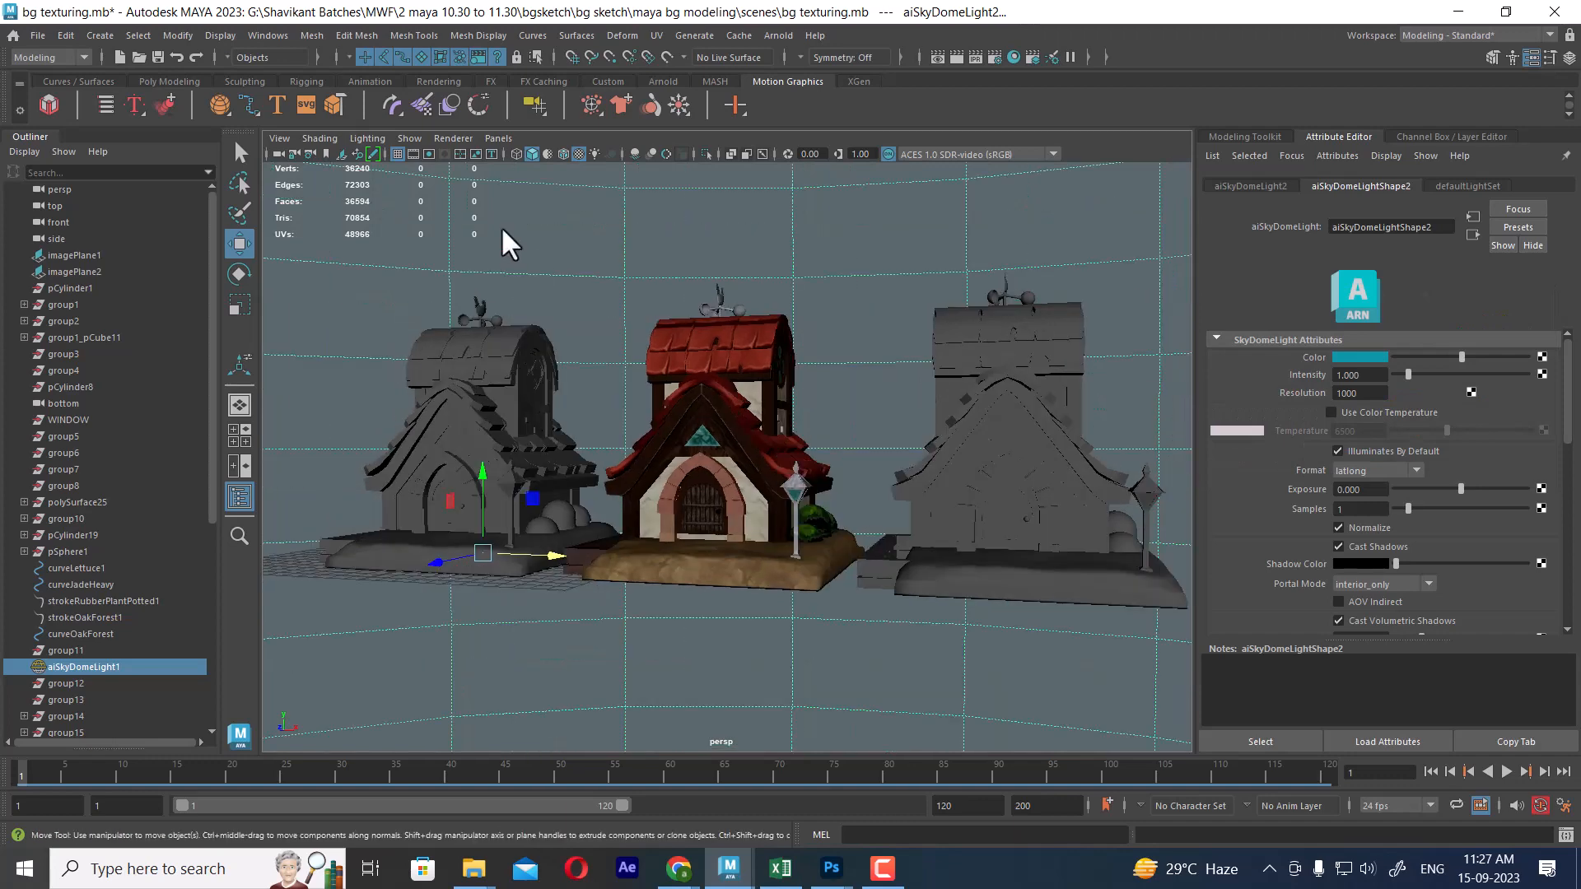
left_click(431, 153)
left_click_drag(791, 260, 893, 433, "alt")
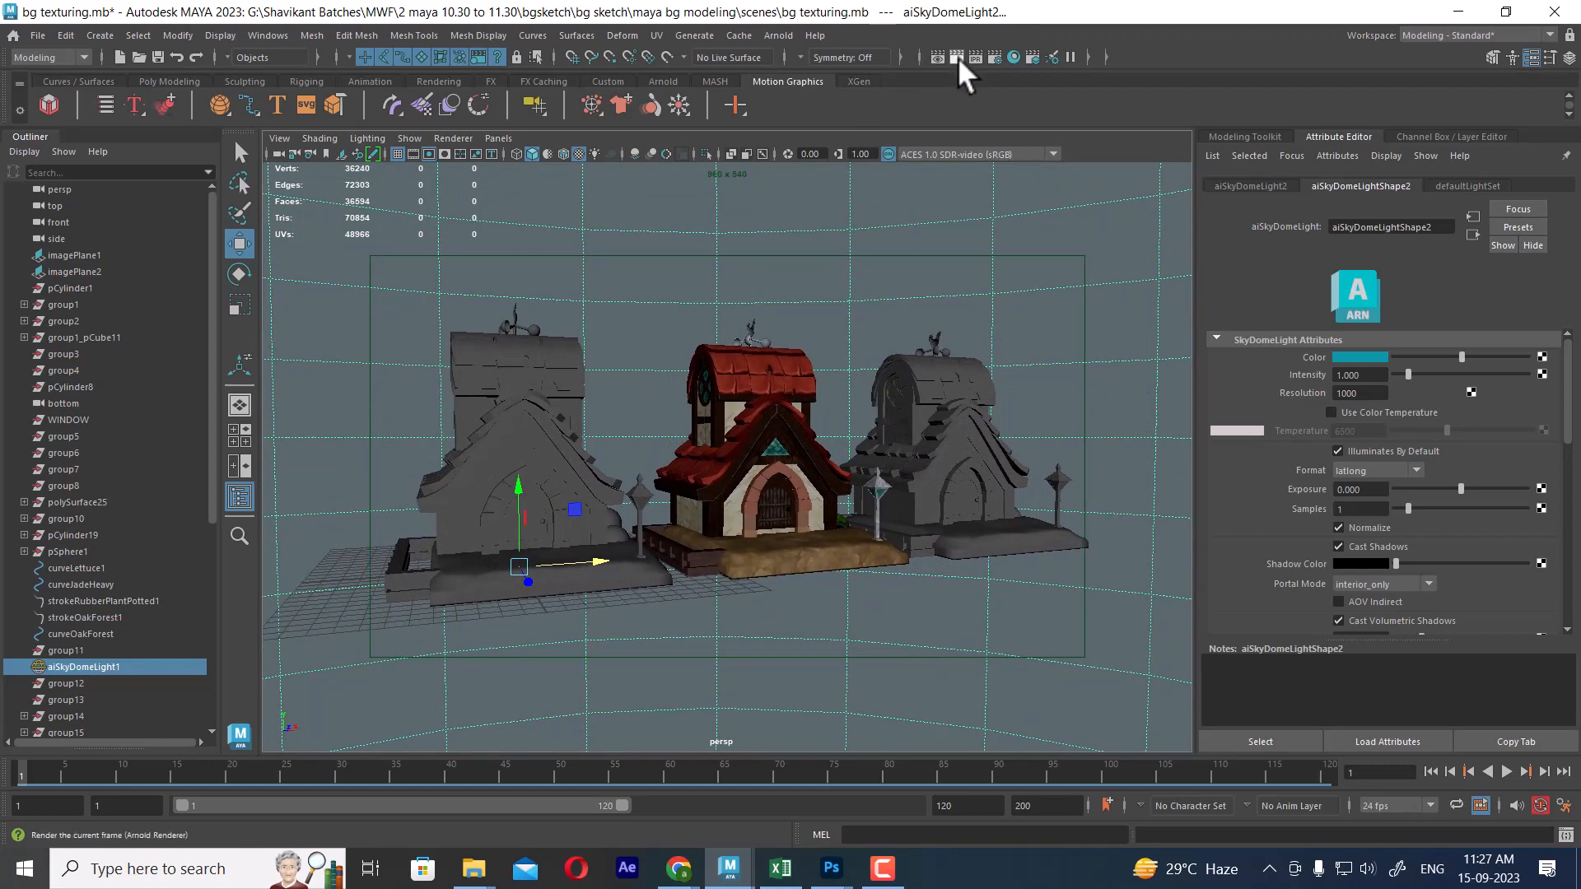
left_click(956, 57)
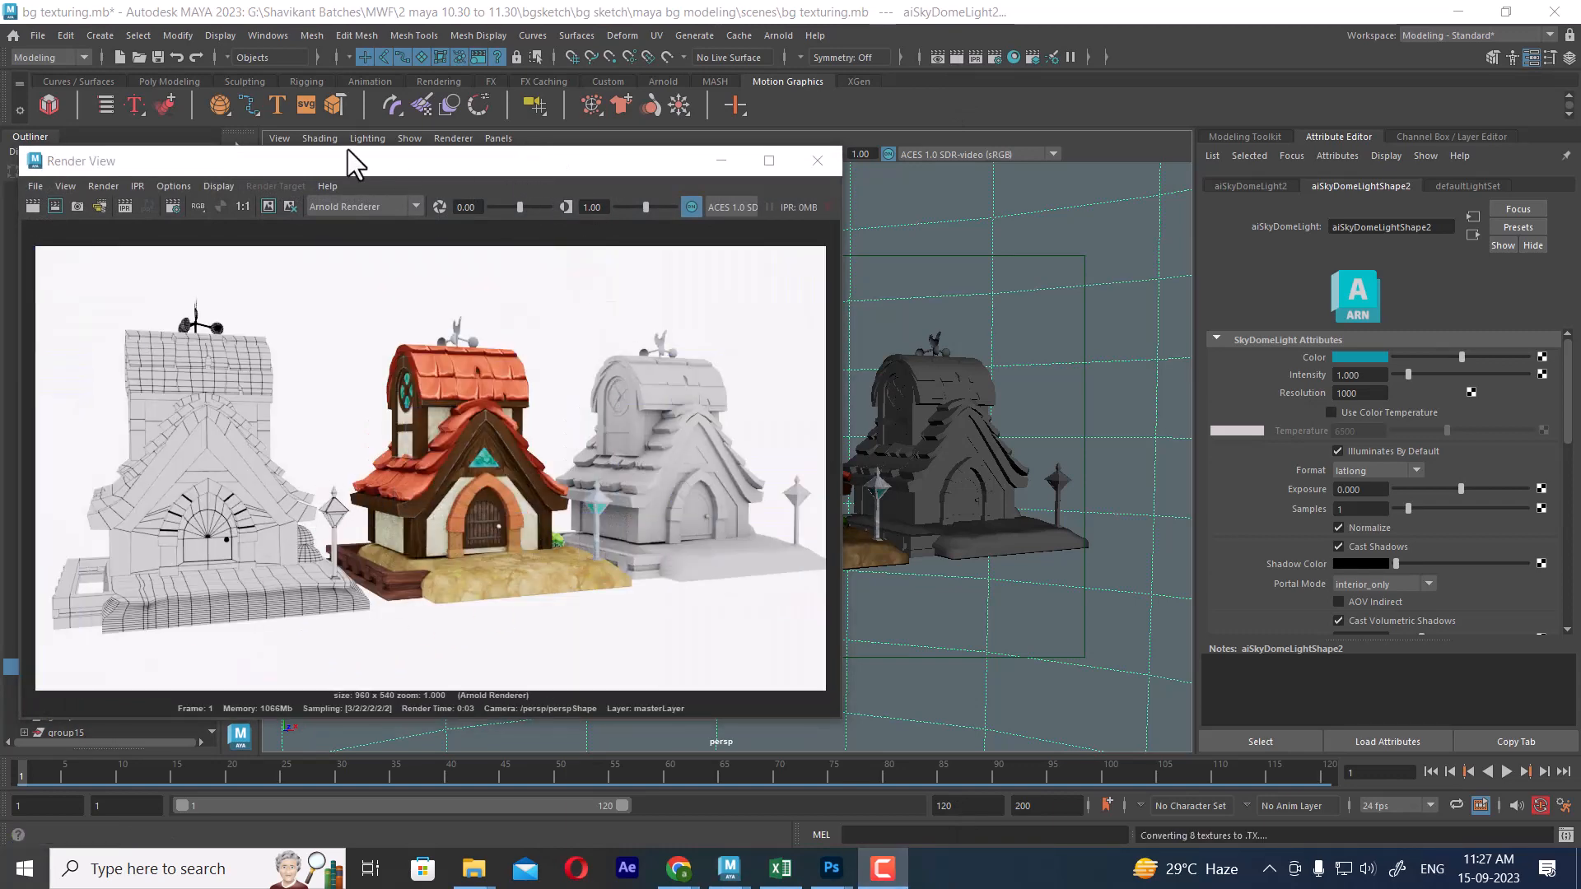
left_click(769, 160)
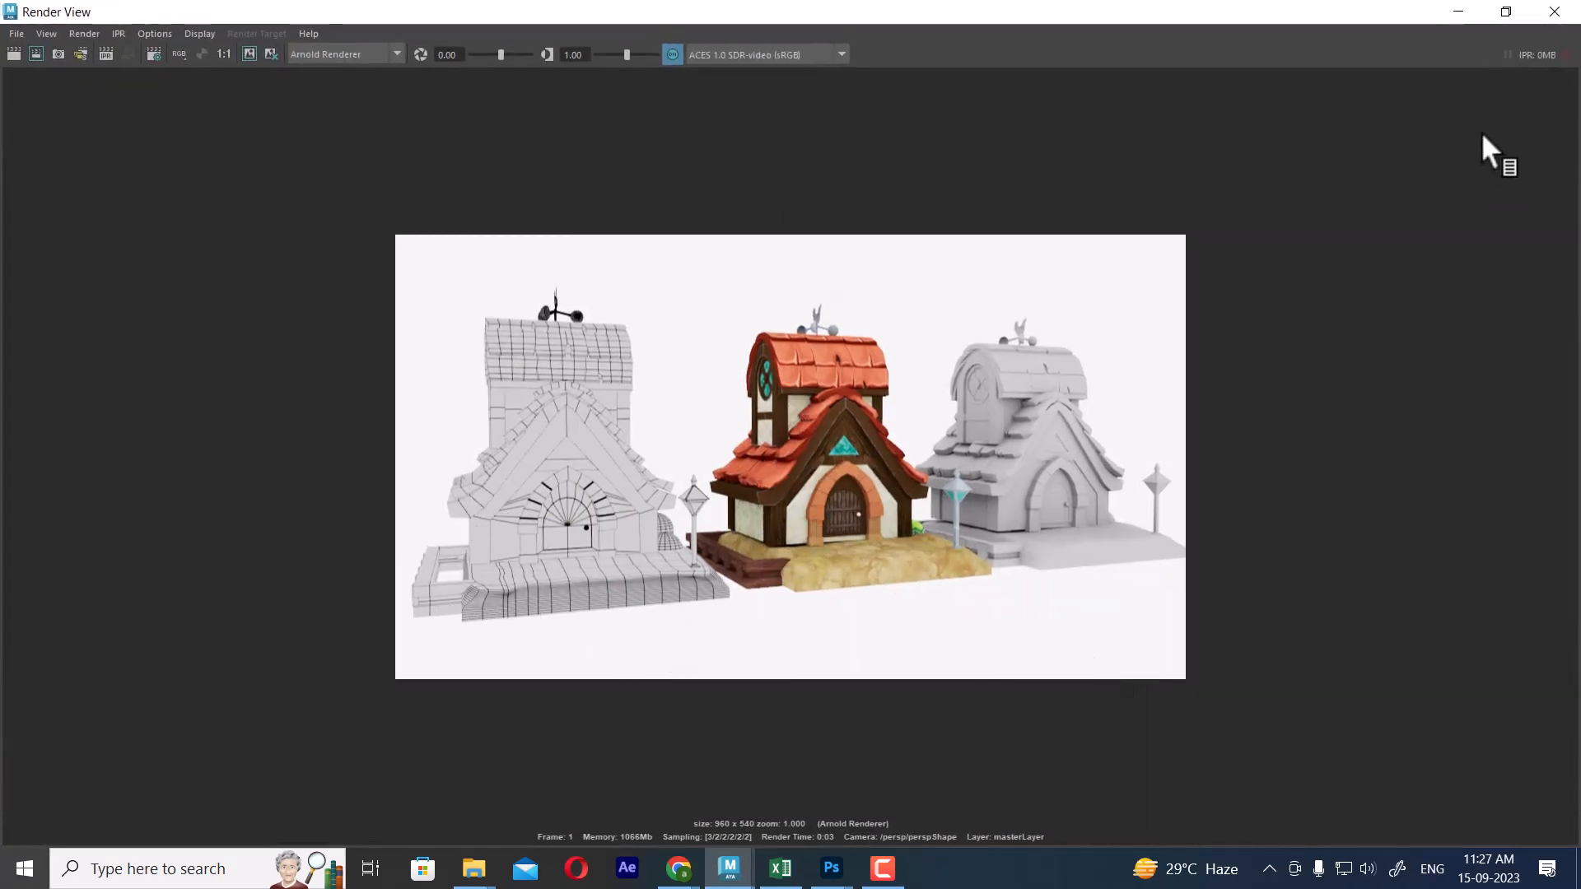
left_click(1458, 15)
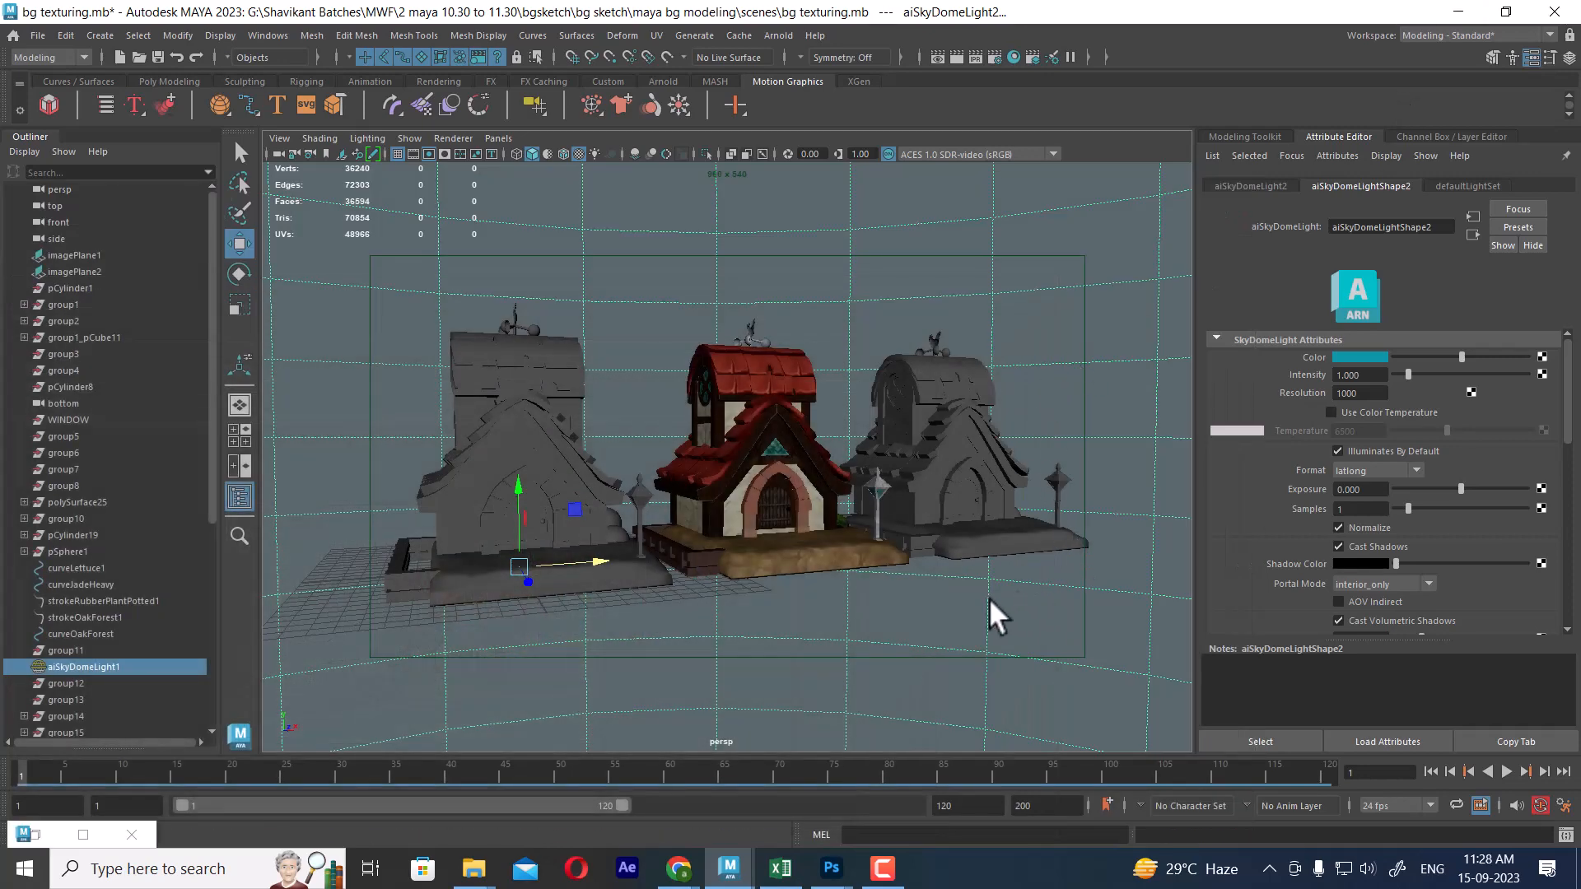
Render the three houses again with Arnold from a slightly adjusted camera angle.
left_click_drag(989, 598, 976, 589, "alt")
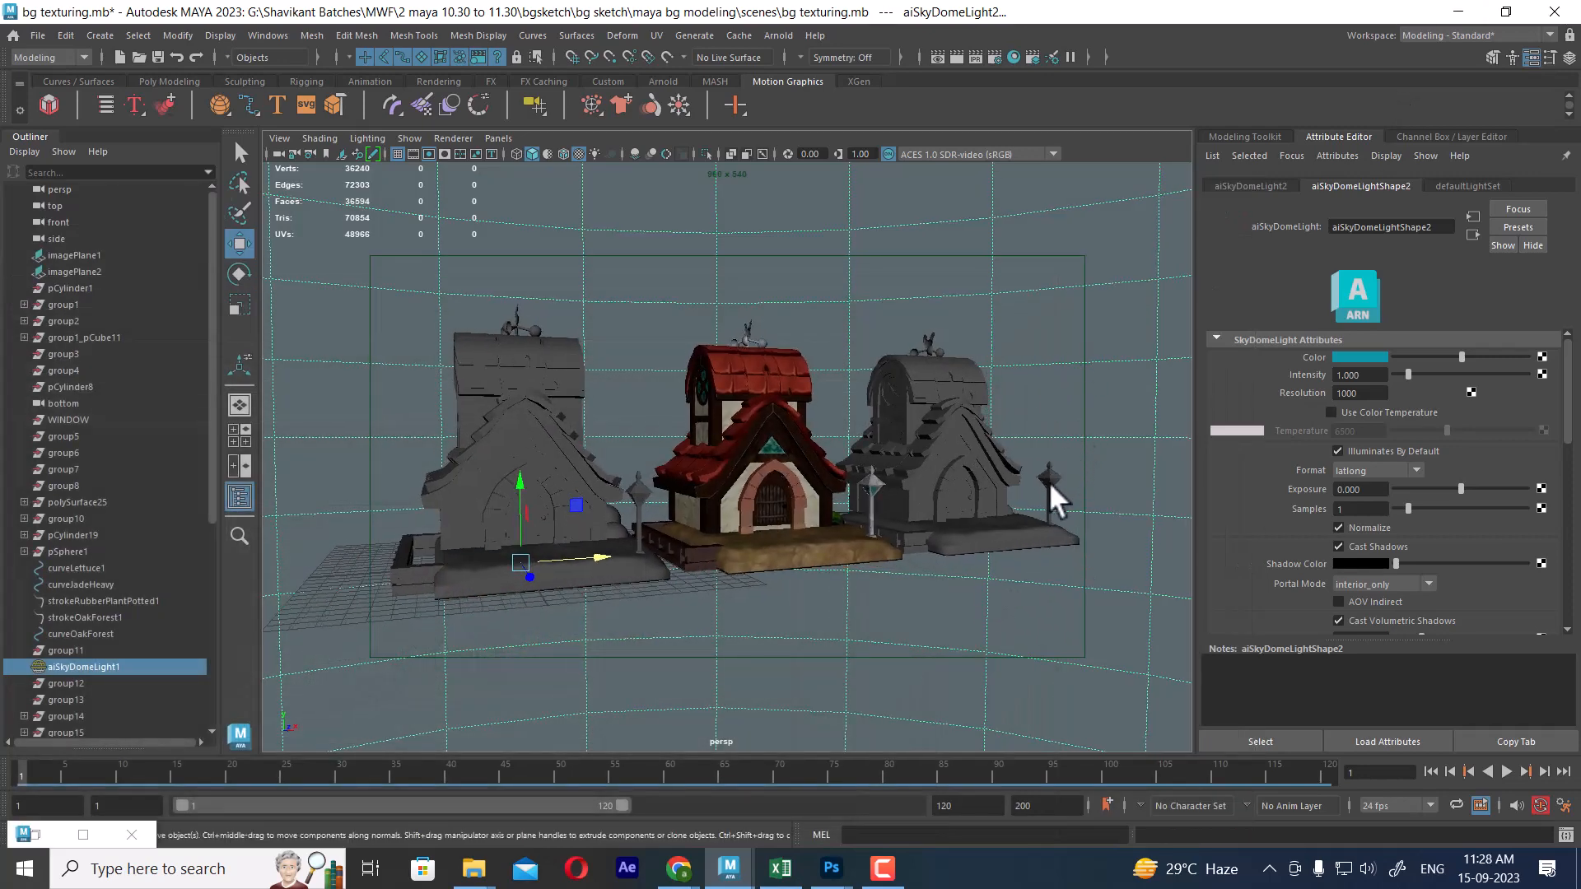
left_click_drag(1049, 480, 1001, 565, "alt")
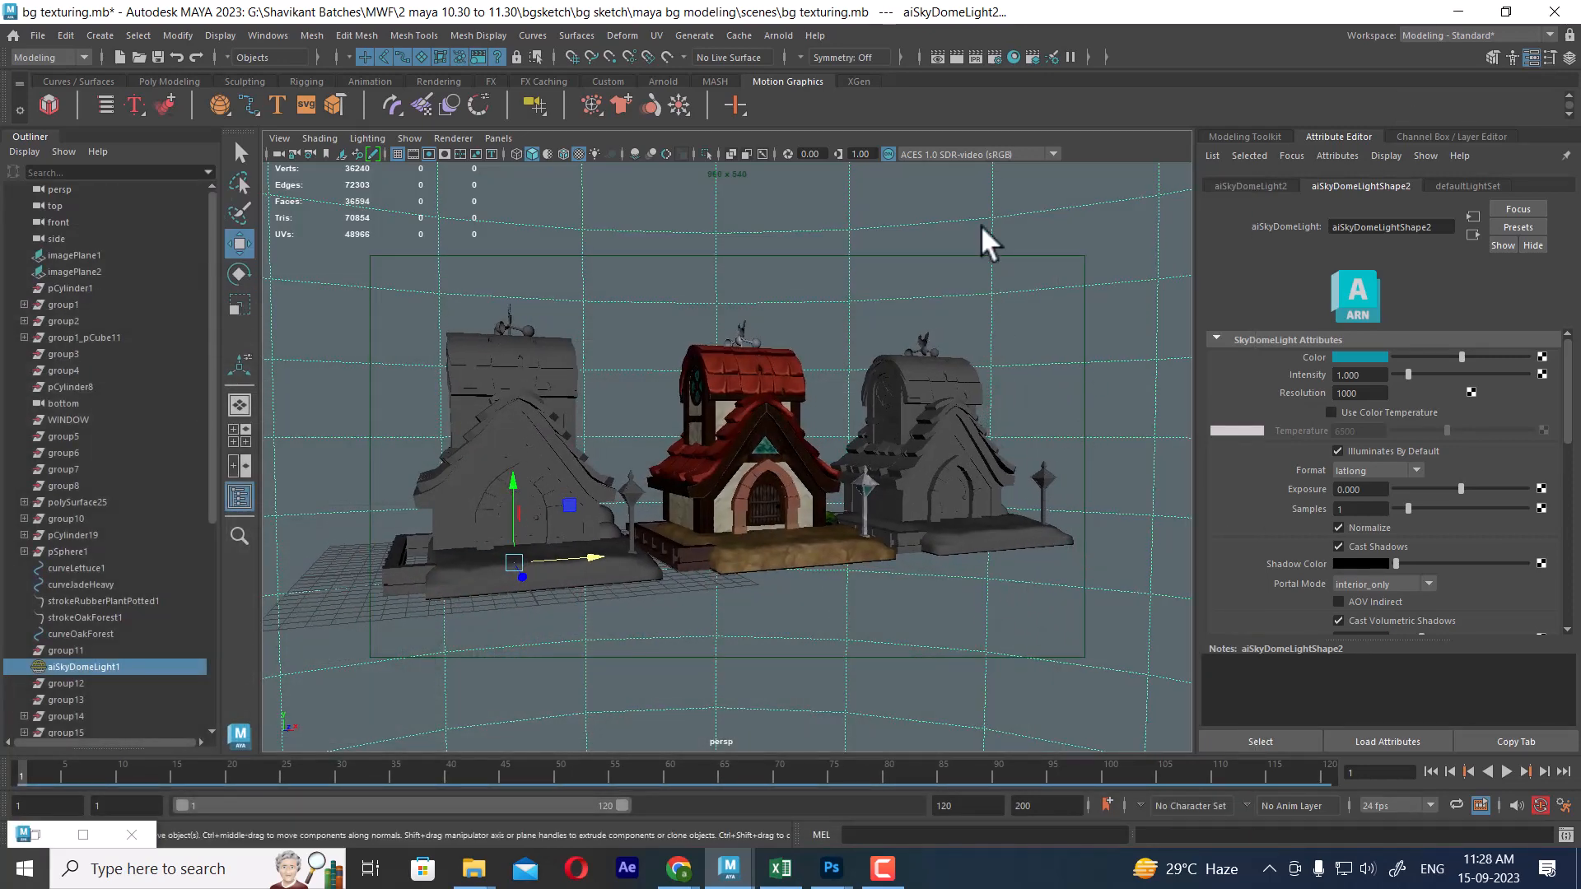
left_click(955, 57)
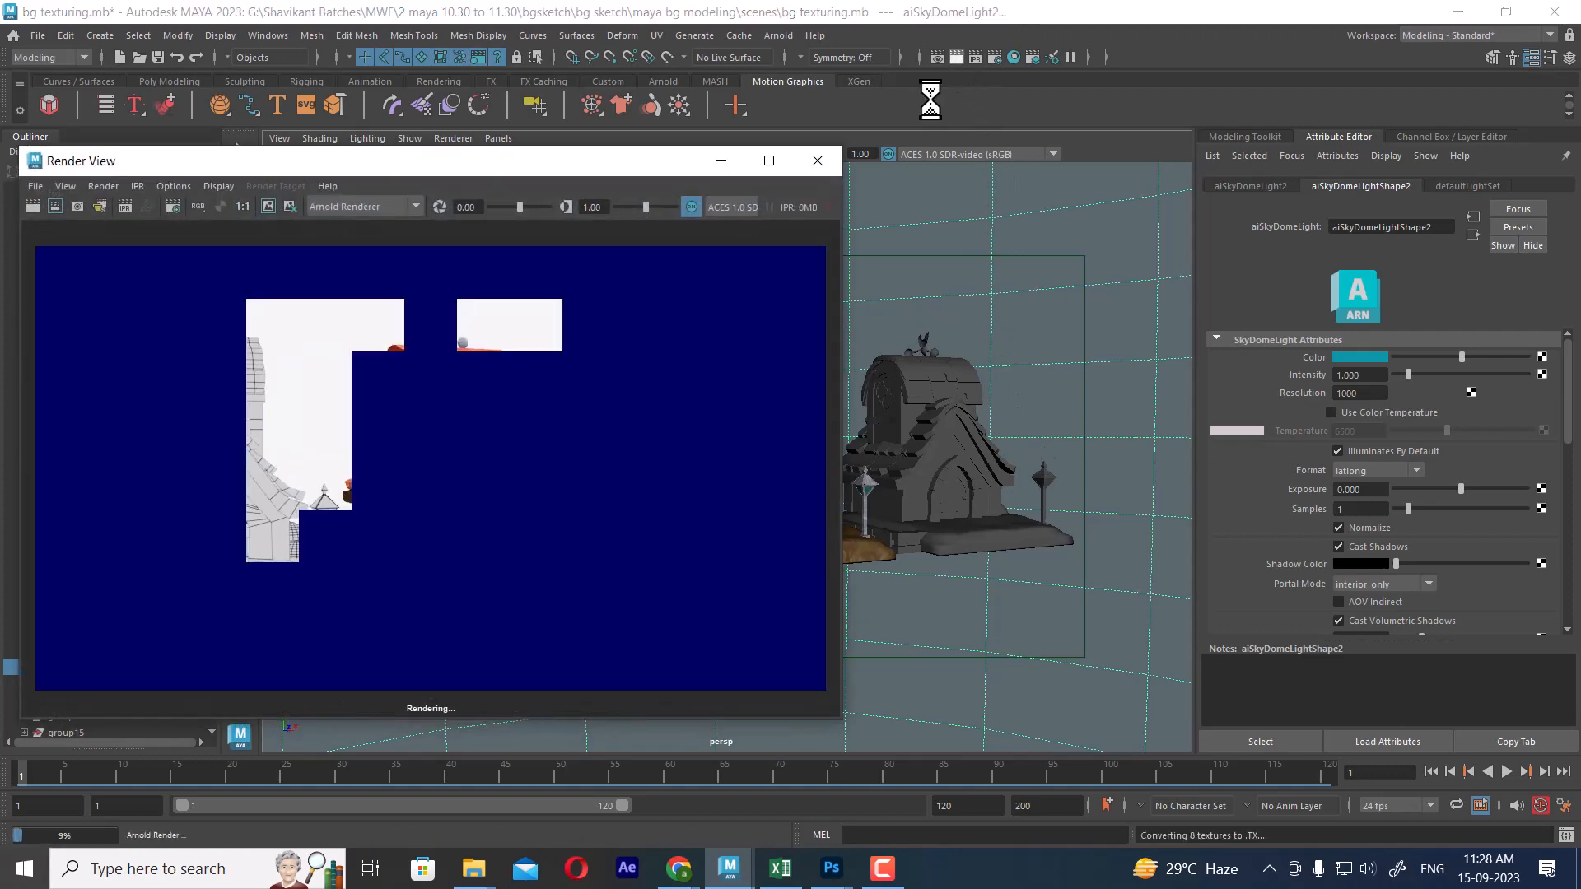